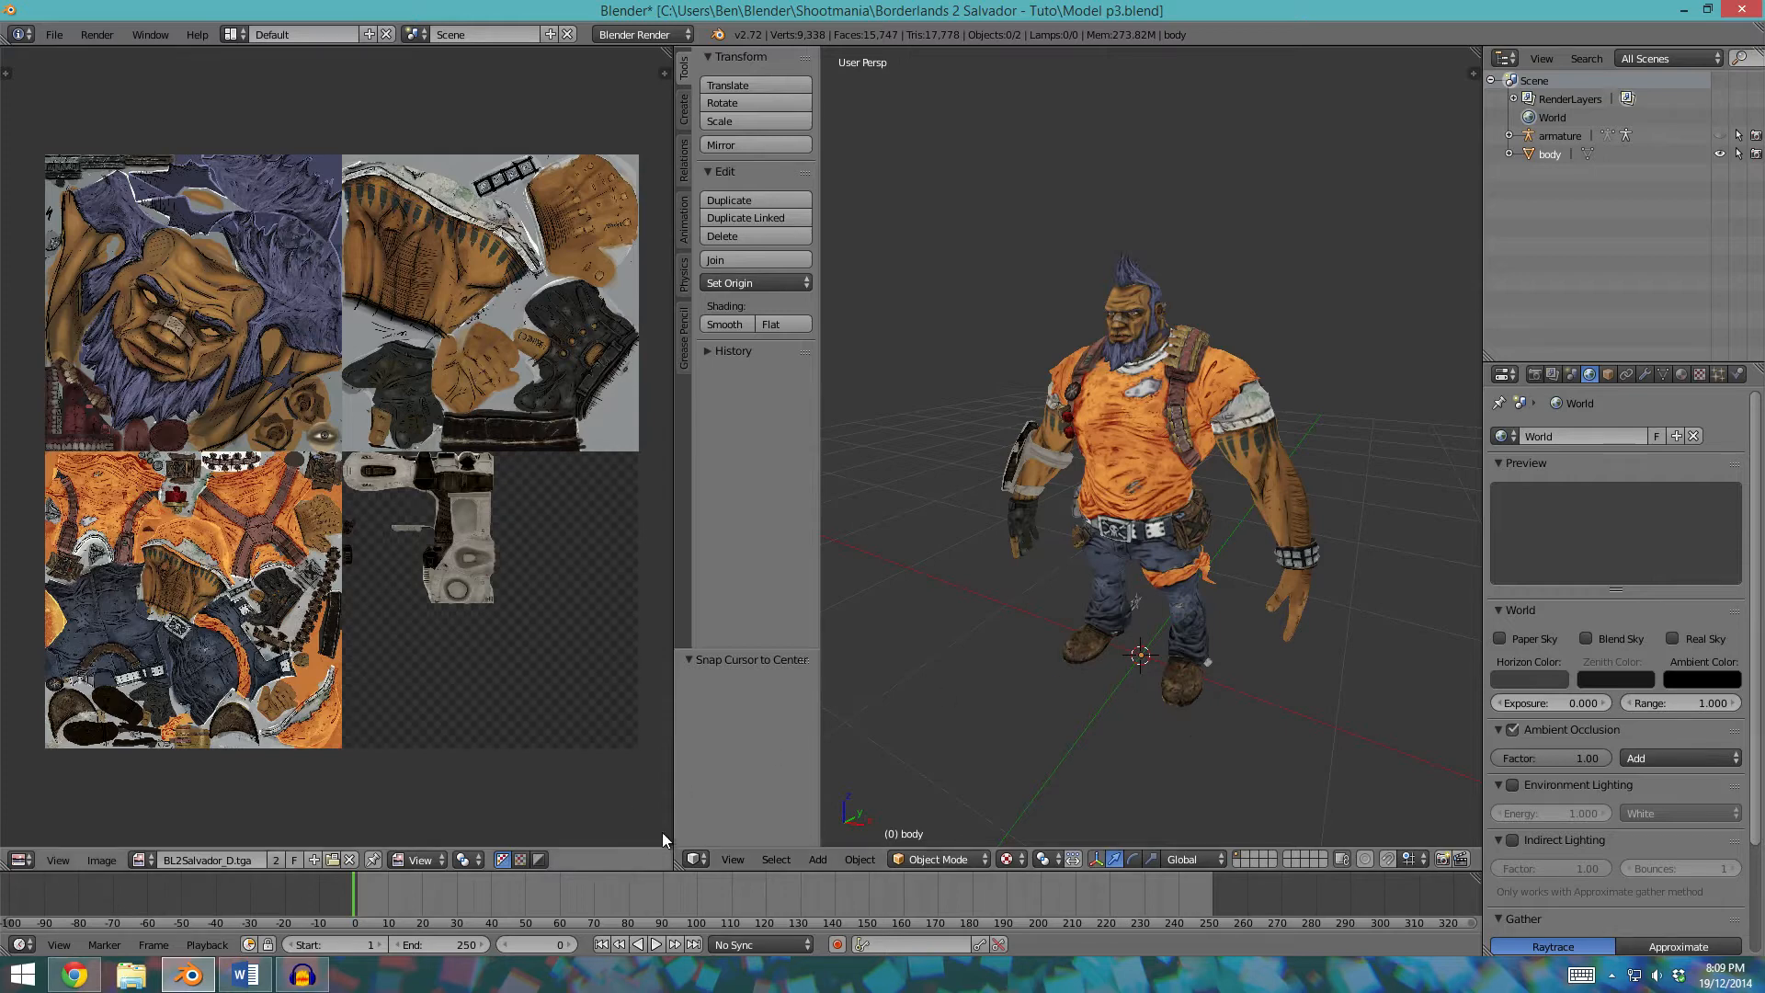
Merge the image editor area into the 3D viewport so the model fills the workspace.
left_click_drag(677, 866, 419, 568)
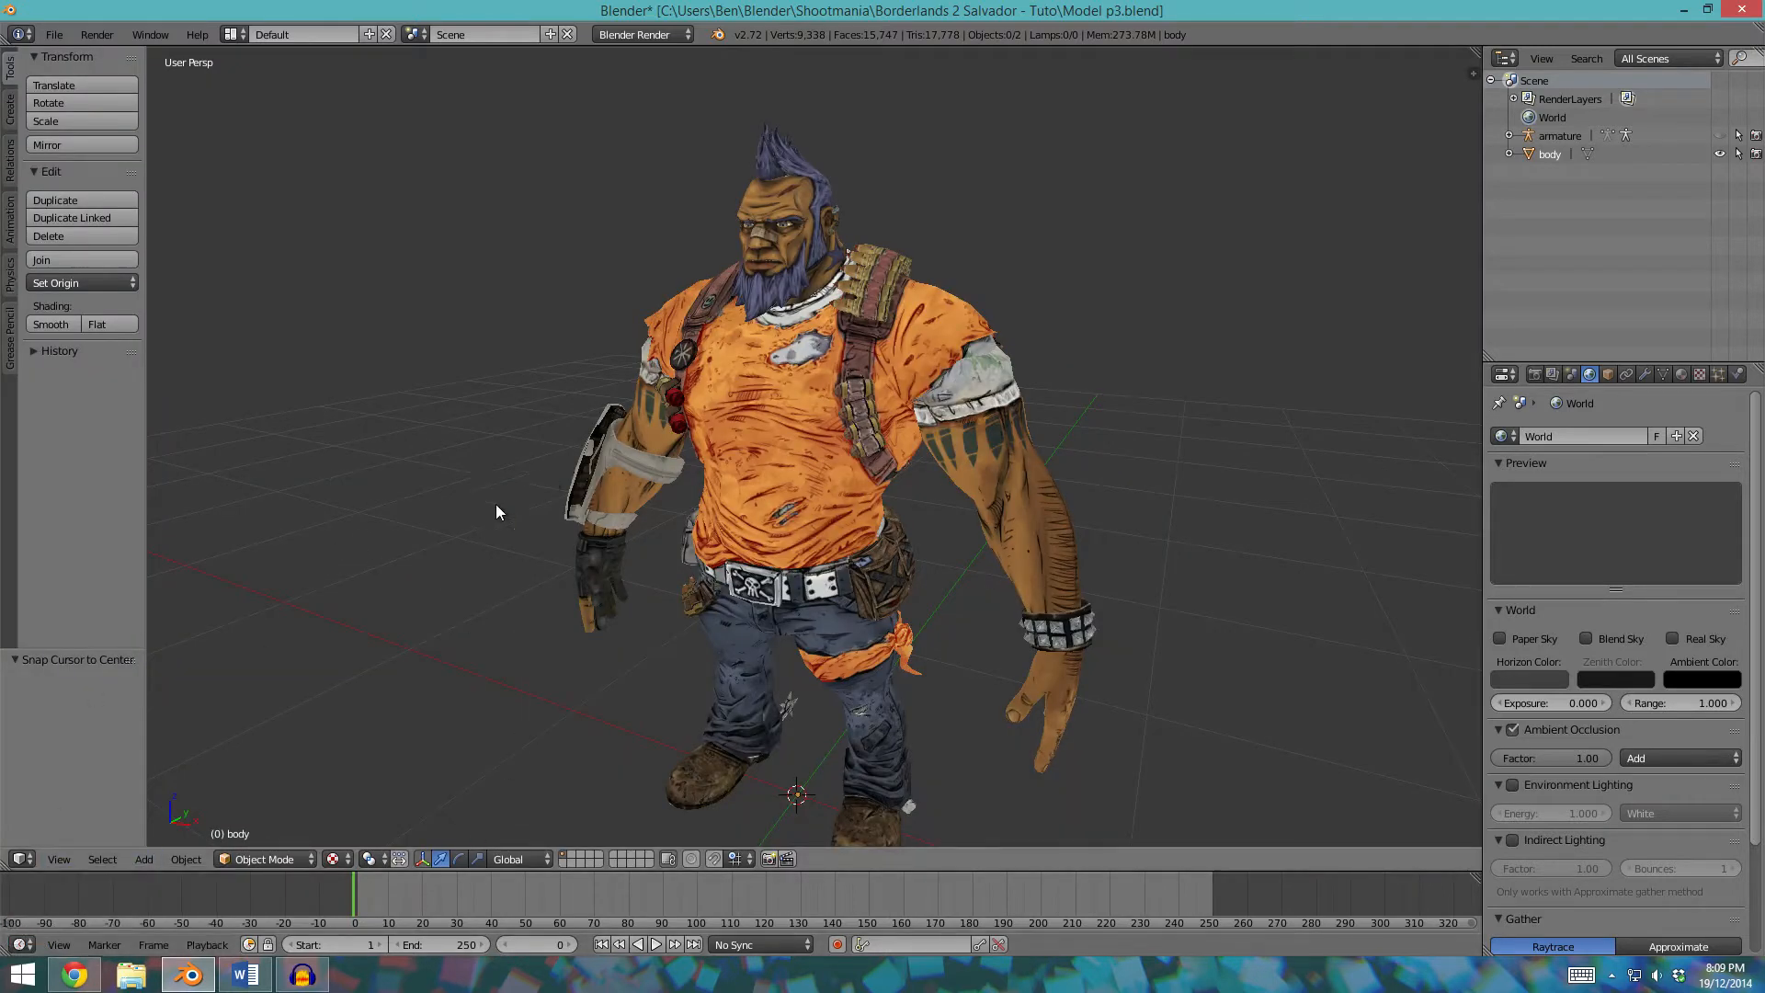
middle_click_drag(426, 434, 441, 434)
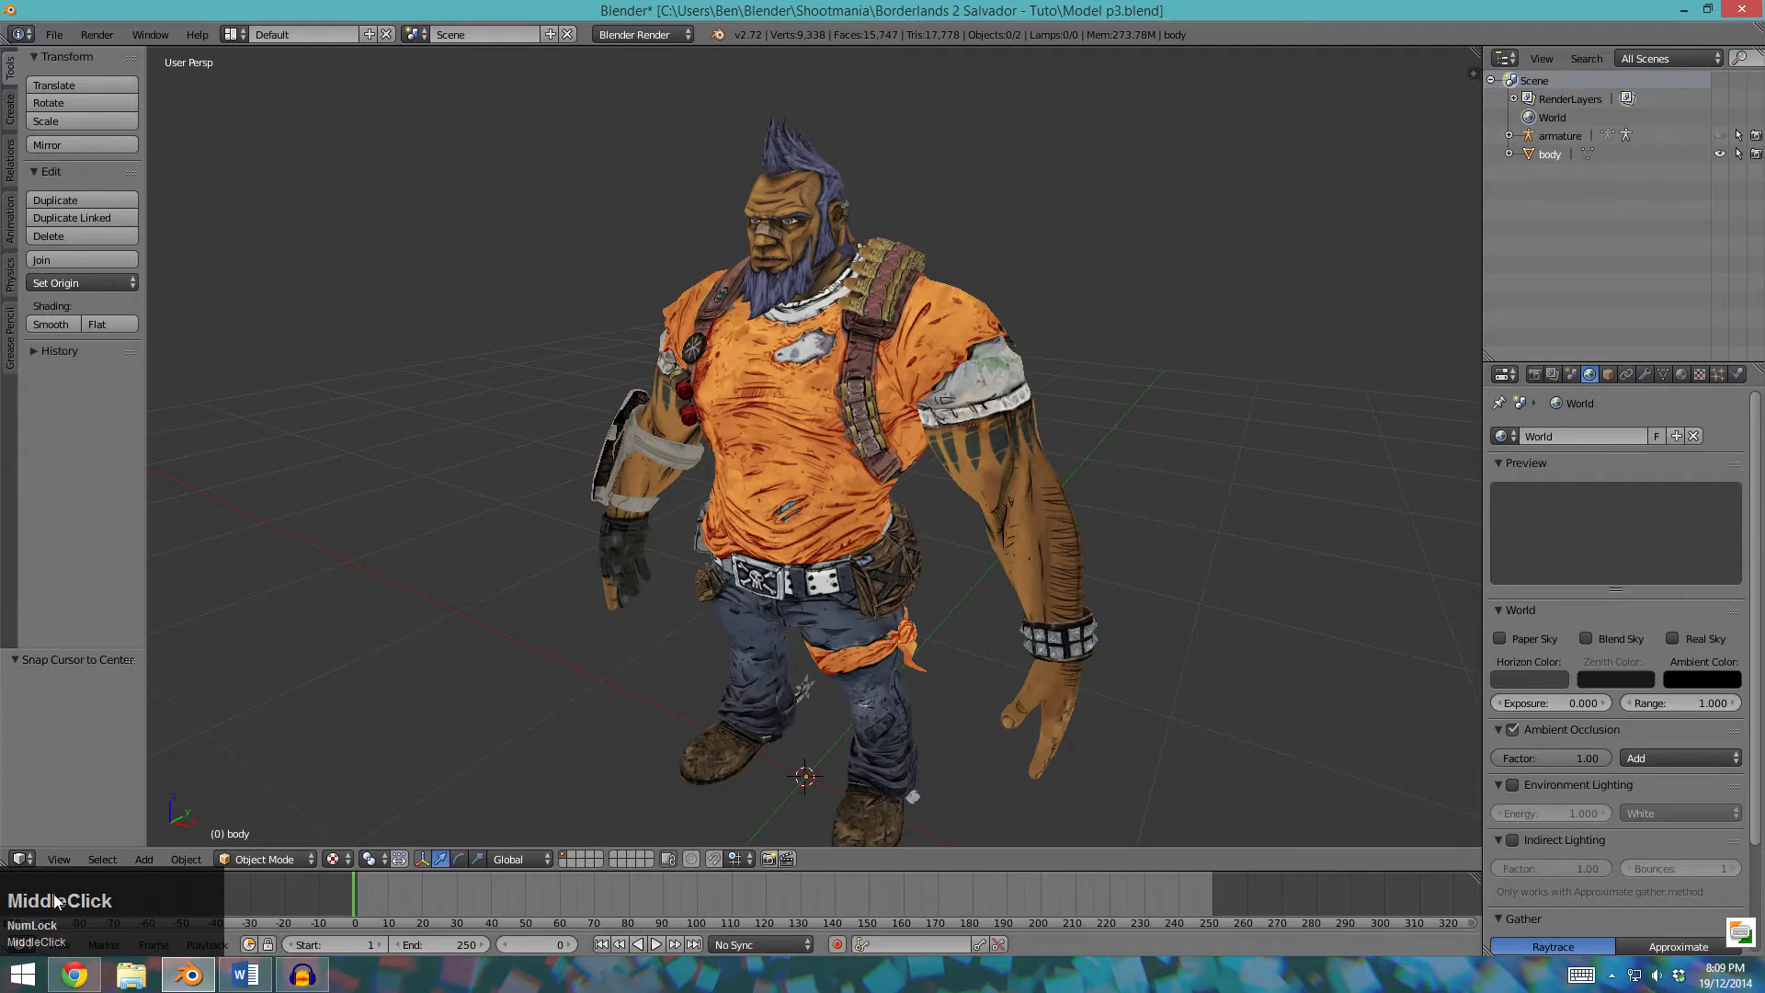
key("a")
key("a")
key("a")
key("a")
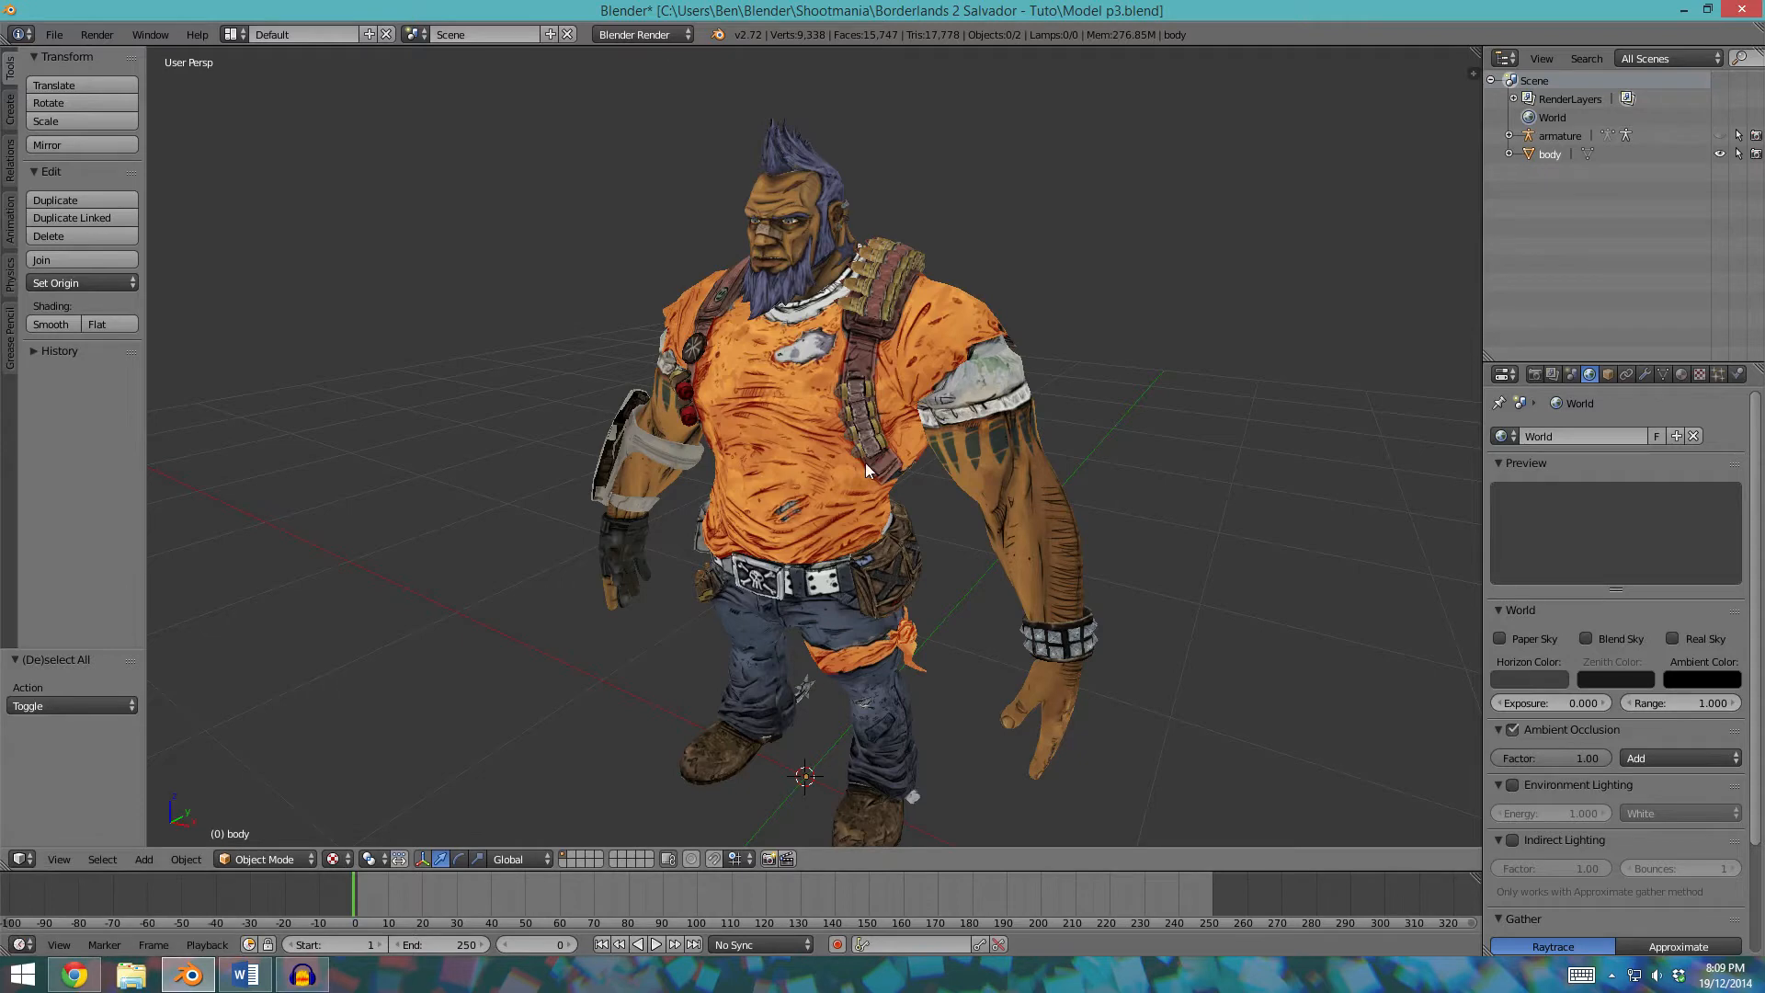
Make the hidden armature visible together with the body mesh.
left_click(1719, 136)
middle_click_drag(820, 434, 793, 410)
scroll(879, 460, "down", 3)
scroll(865, 482, "up", 5)
middle_click_drag(864, 489, 864, 494)
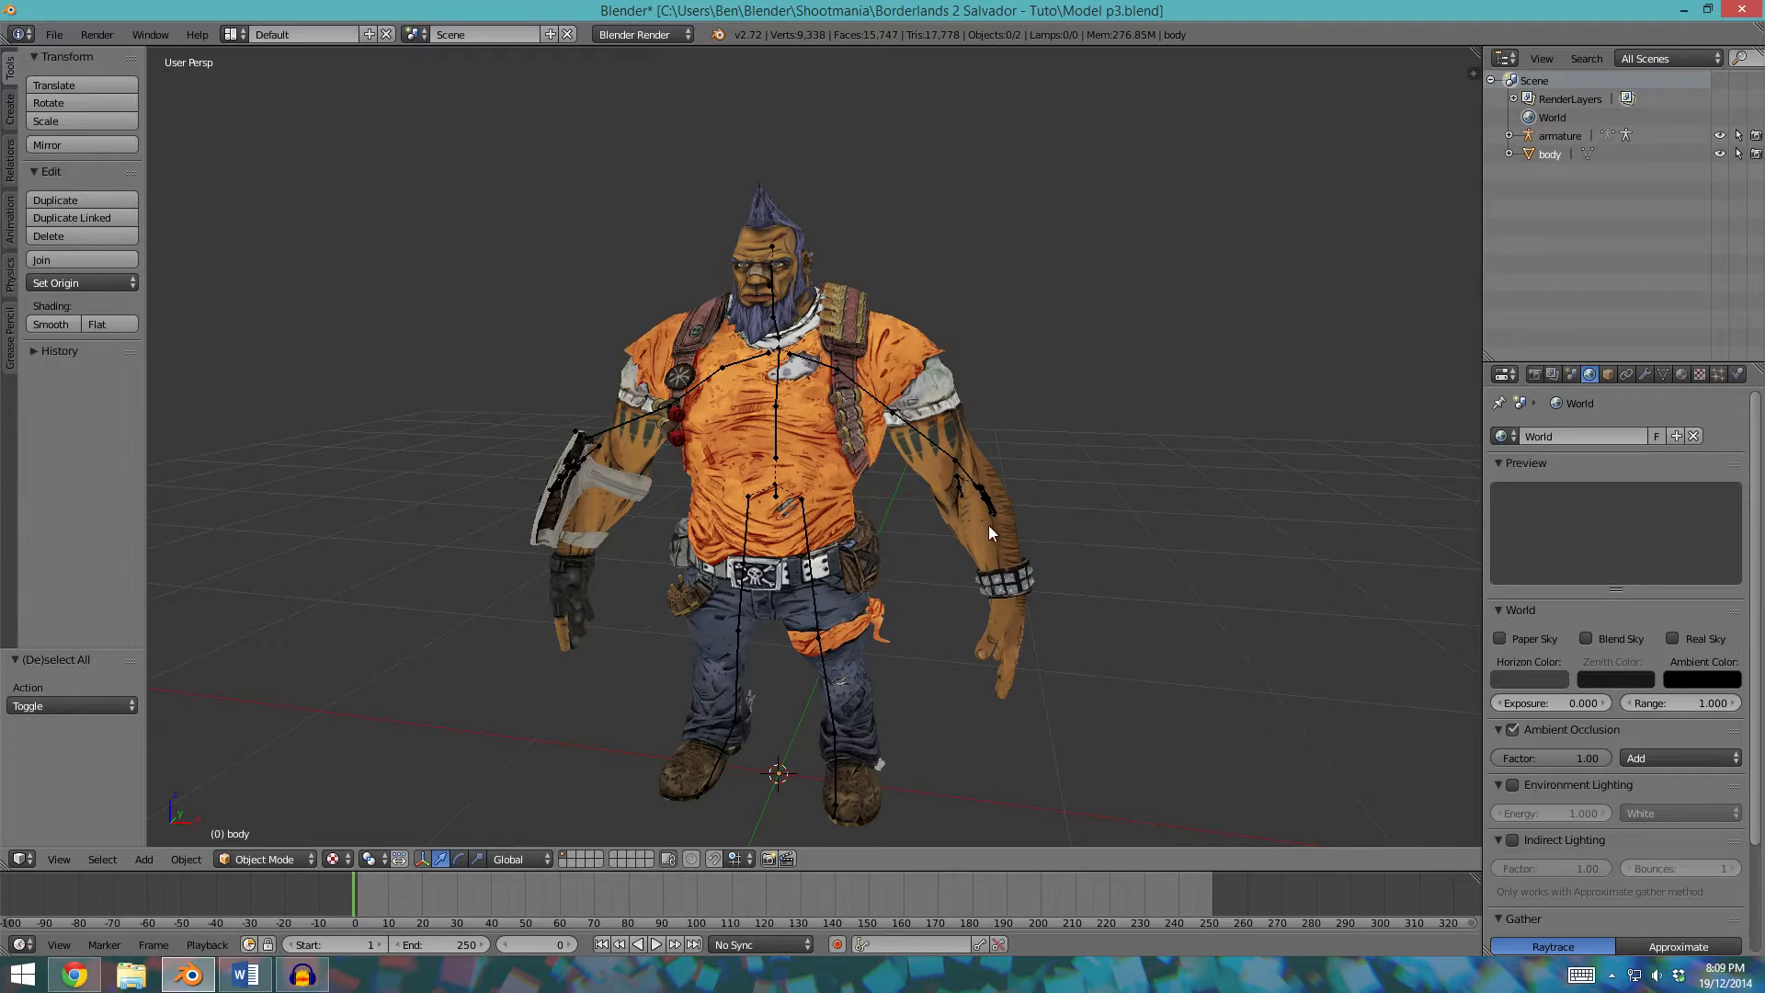
Rename the armature object as armature.salvador and the body mesh as Salvador.
double_click(1564, 136)
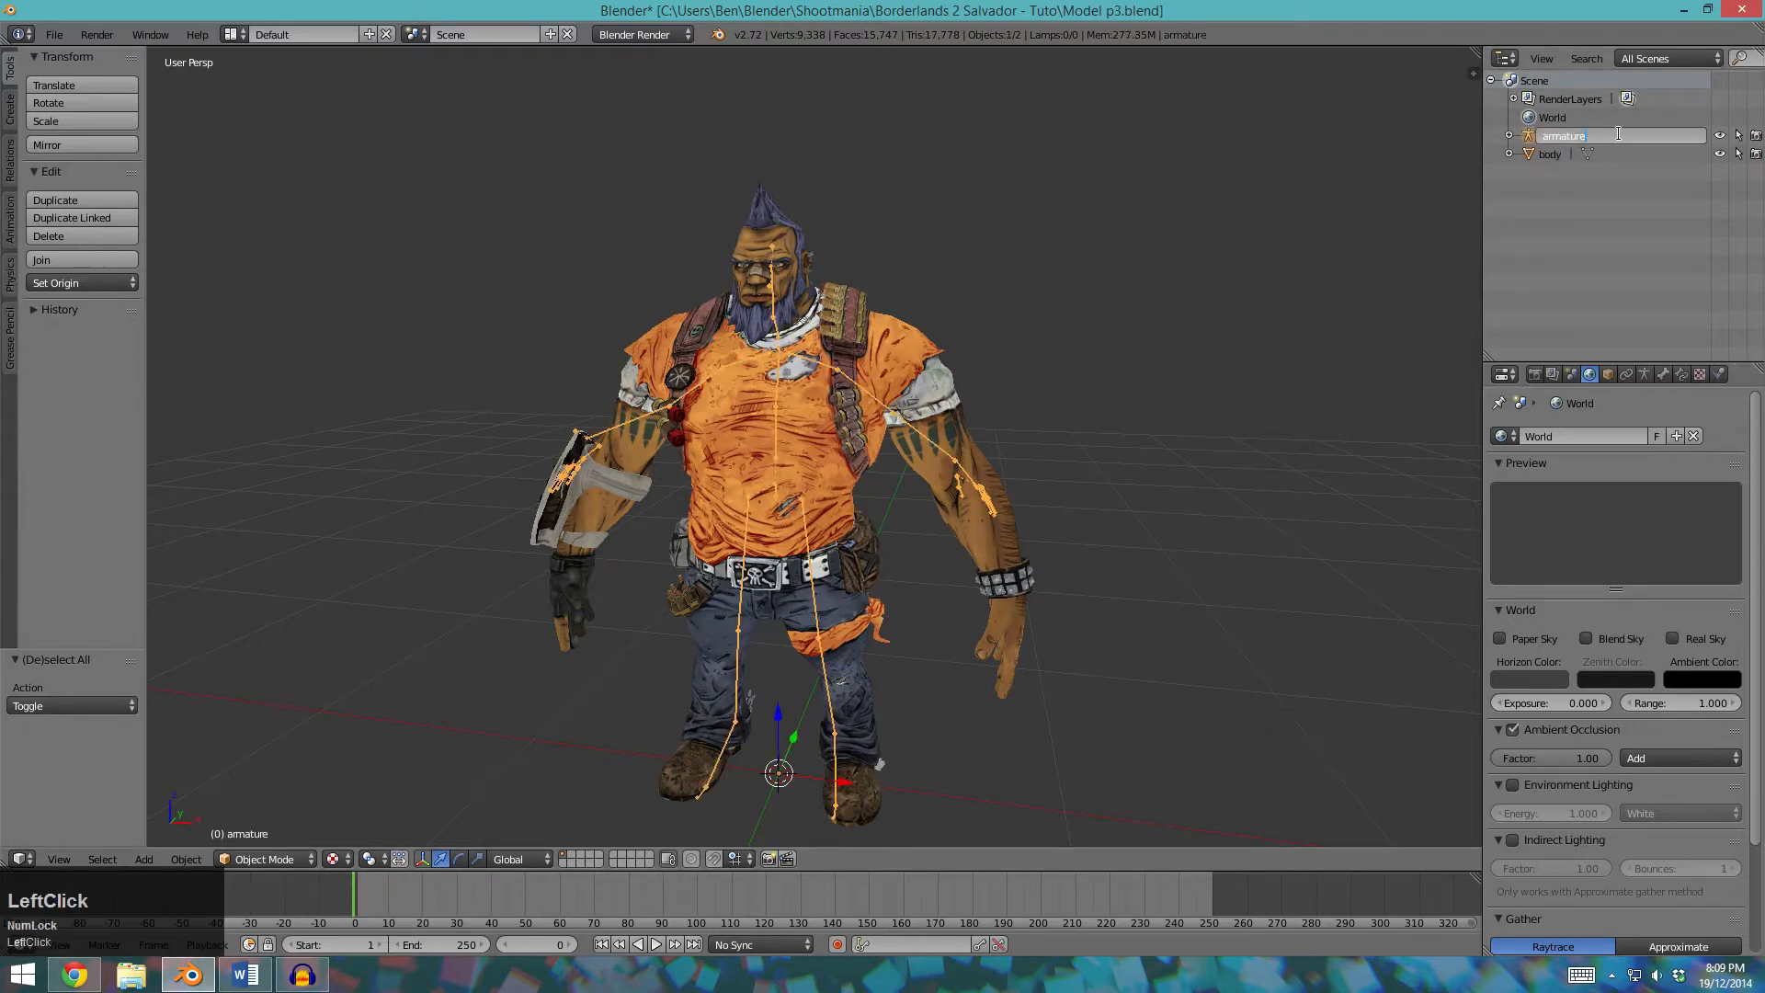
type(".salvador")
key("Return")
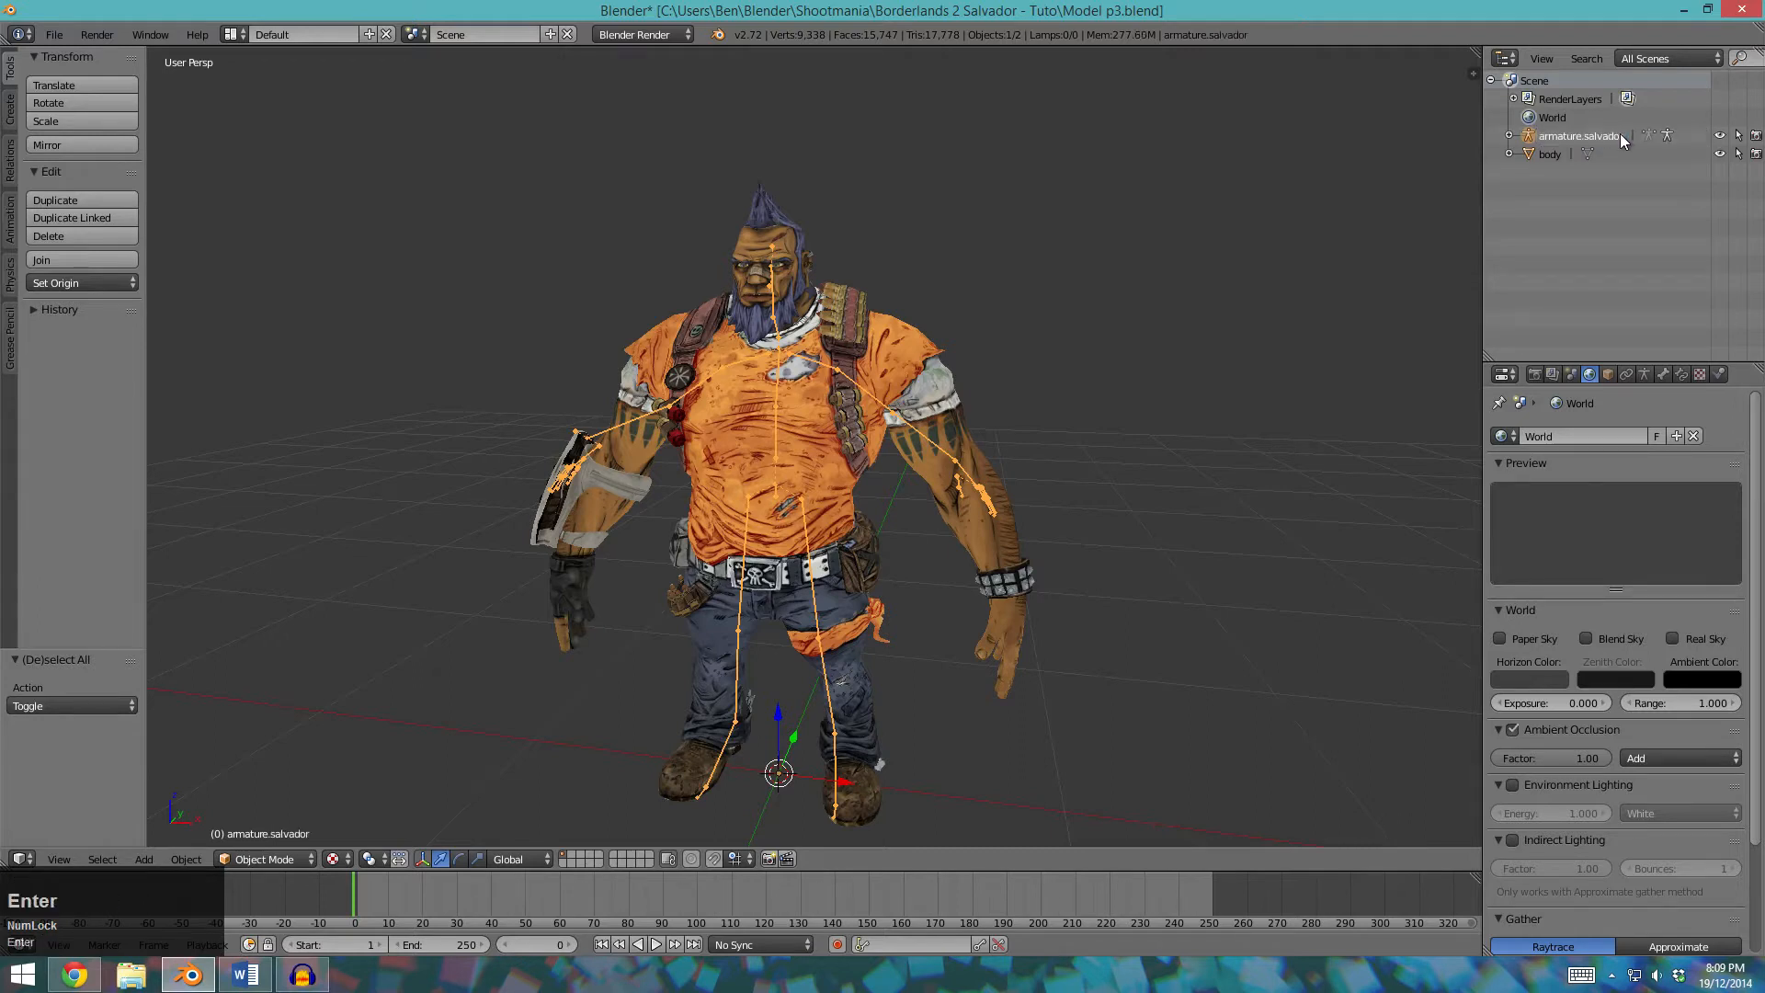
double_click(1548, 154)
type("alvador")
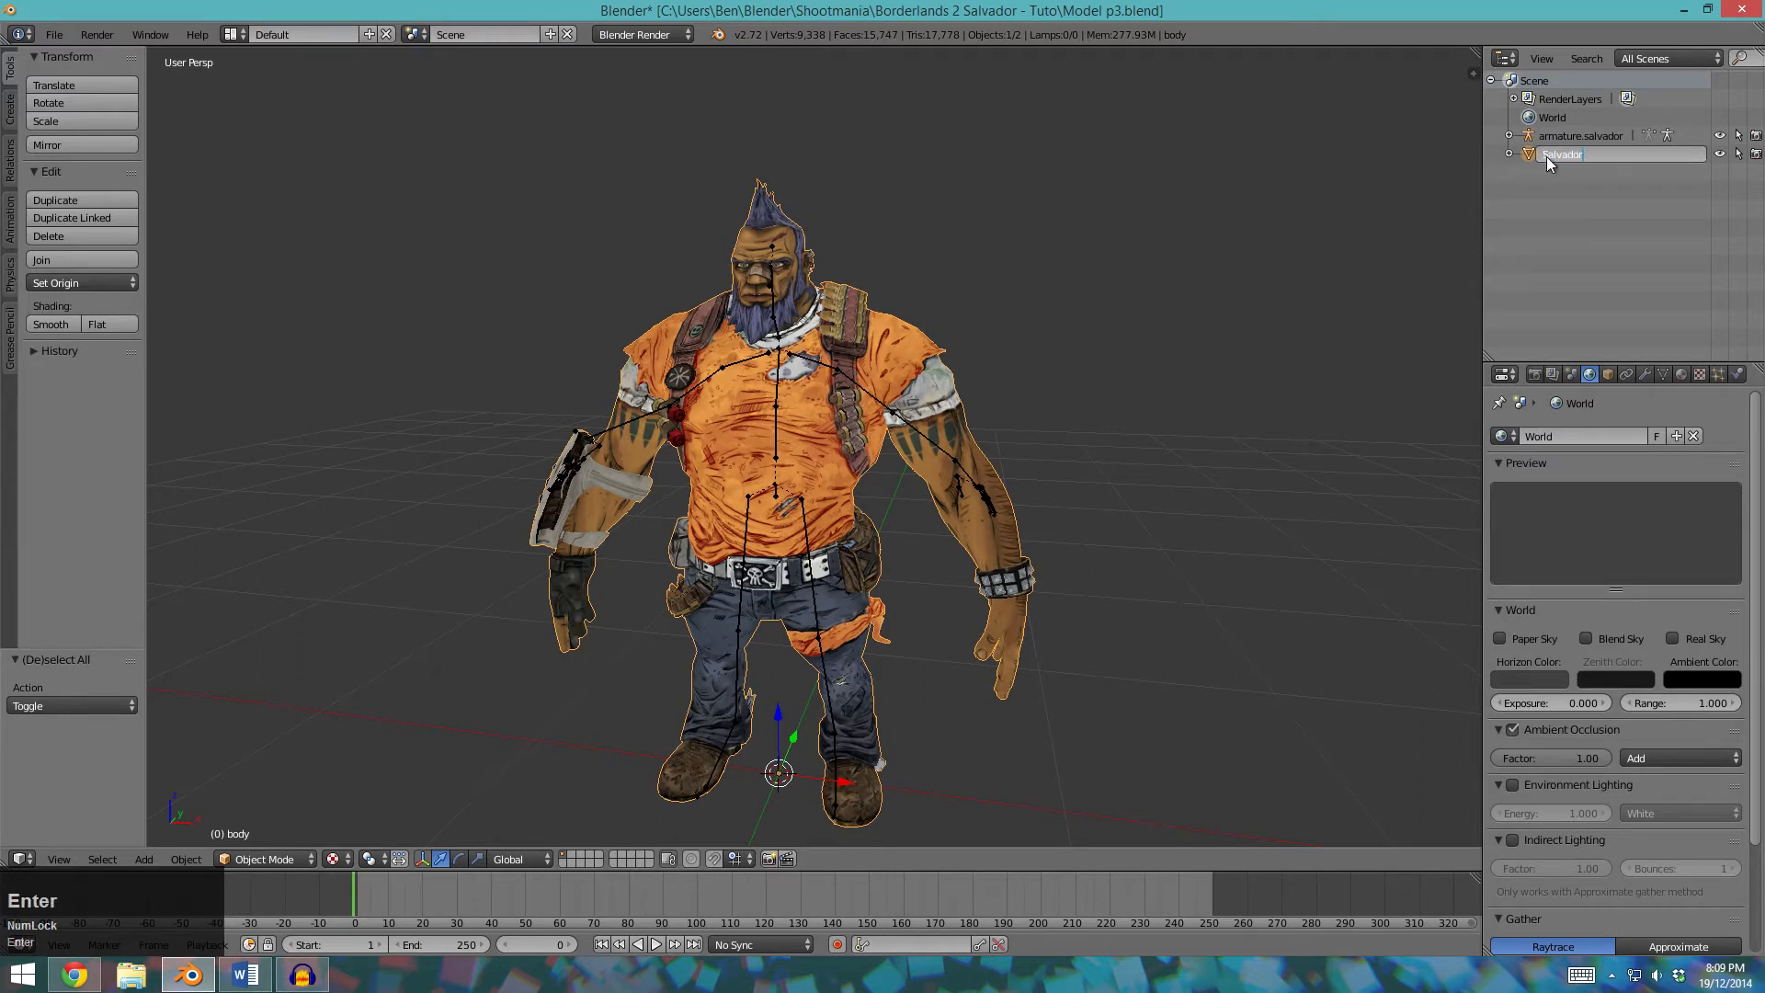
key("Return")
key("a")
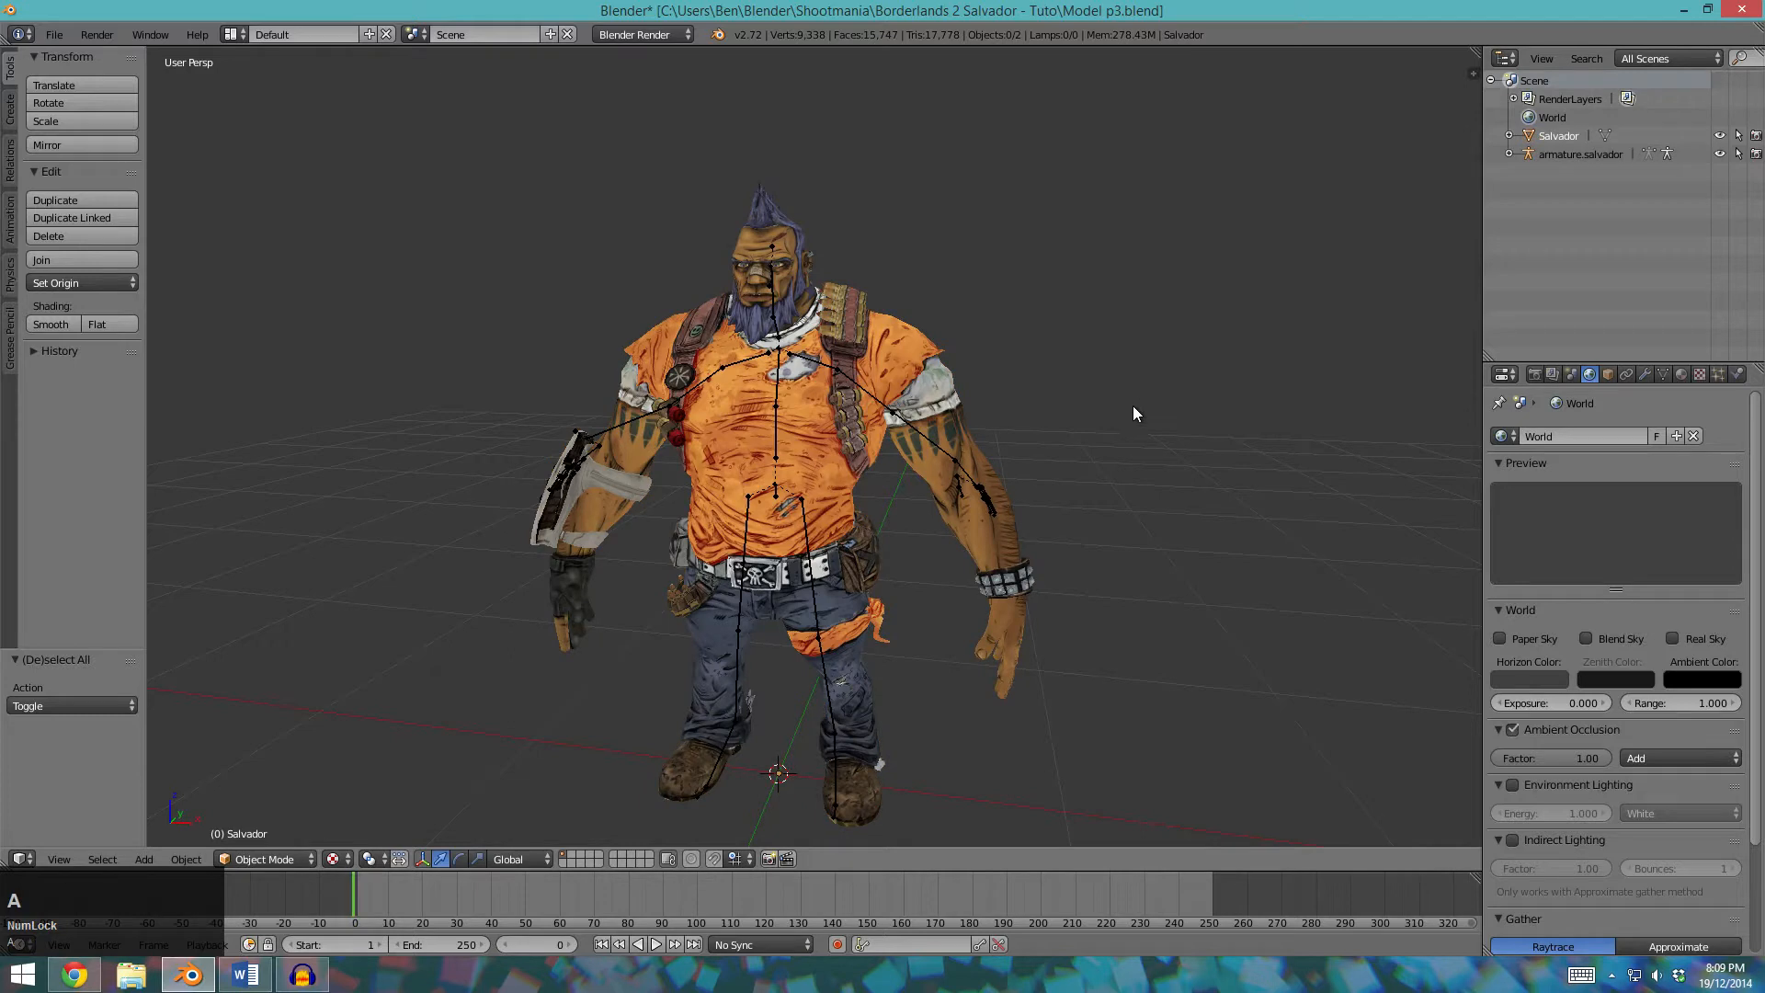
Switch to the front orthographic view and open armature.salvador in Edit Mode.
middle_click_drag(1083, 599, 840, 391)
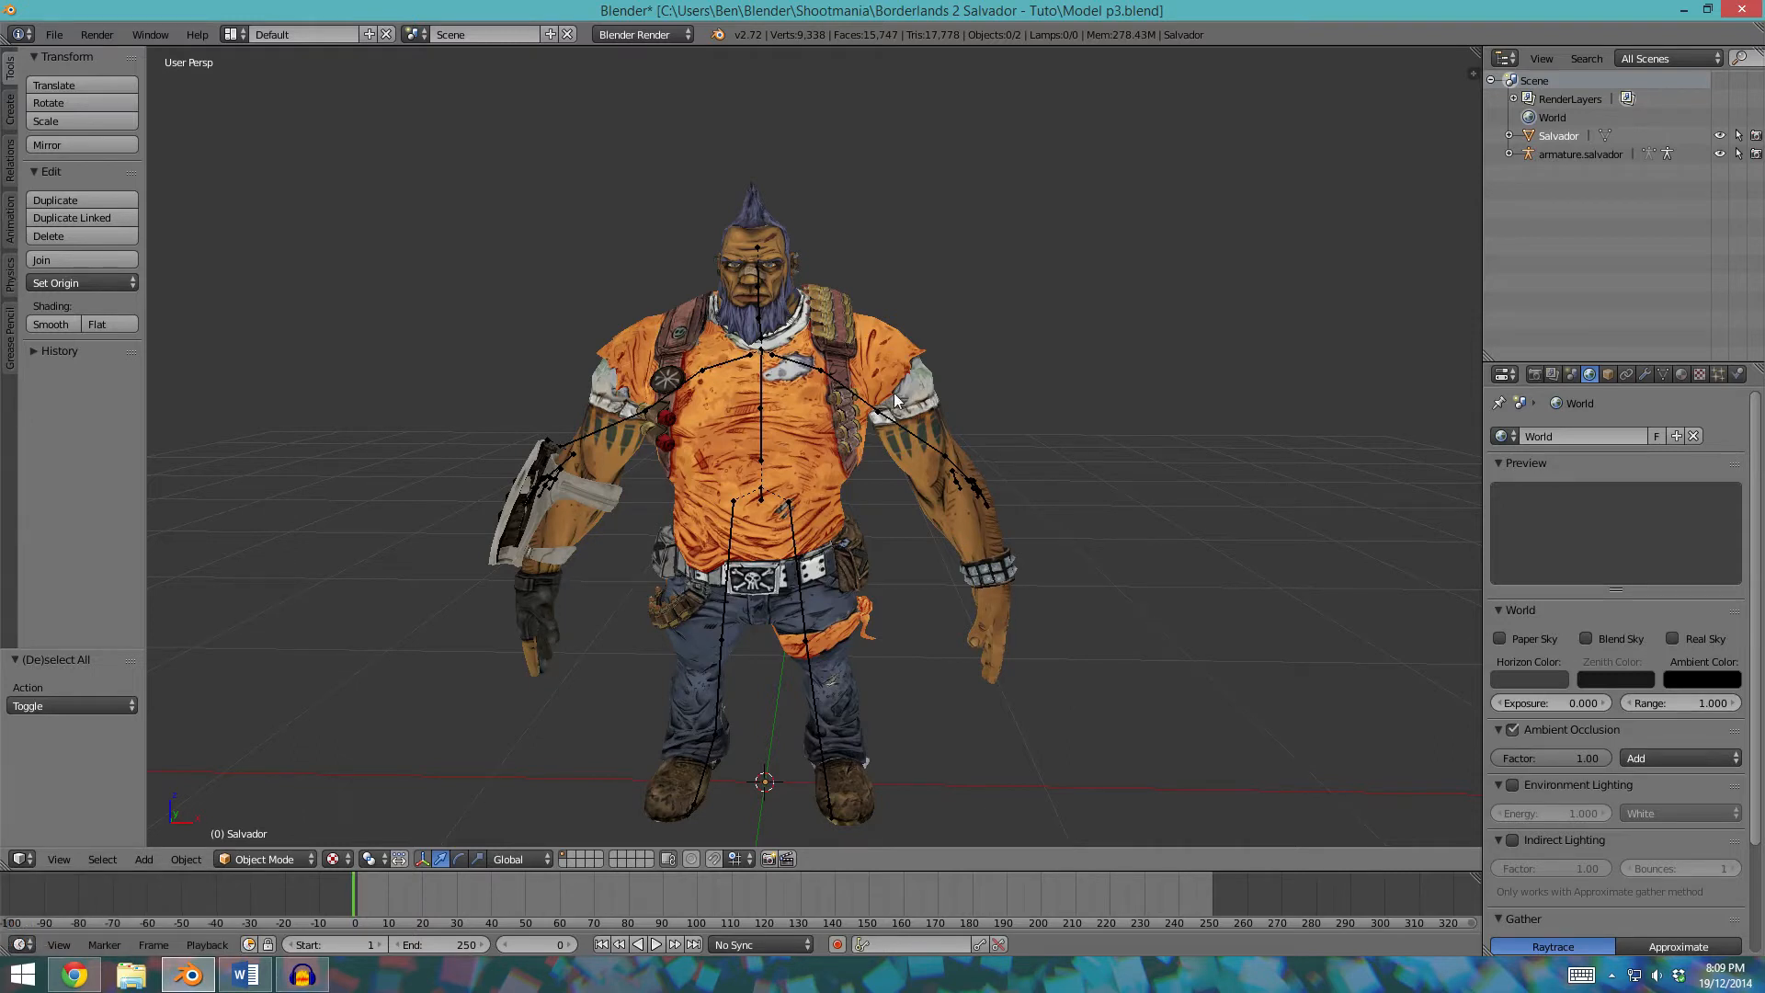
key("KP_1")
middle_click_drag(968, 569, 953, 533, "shift")
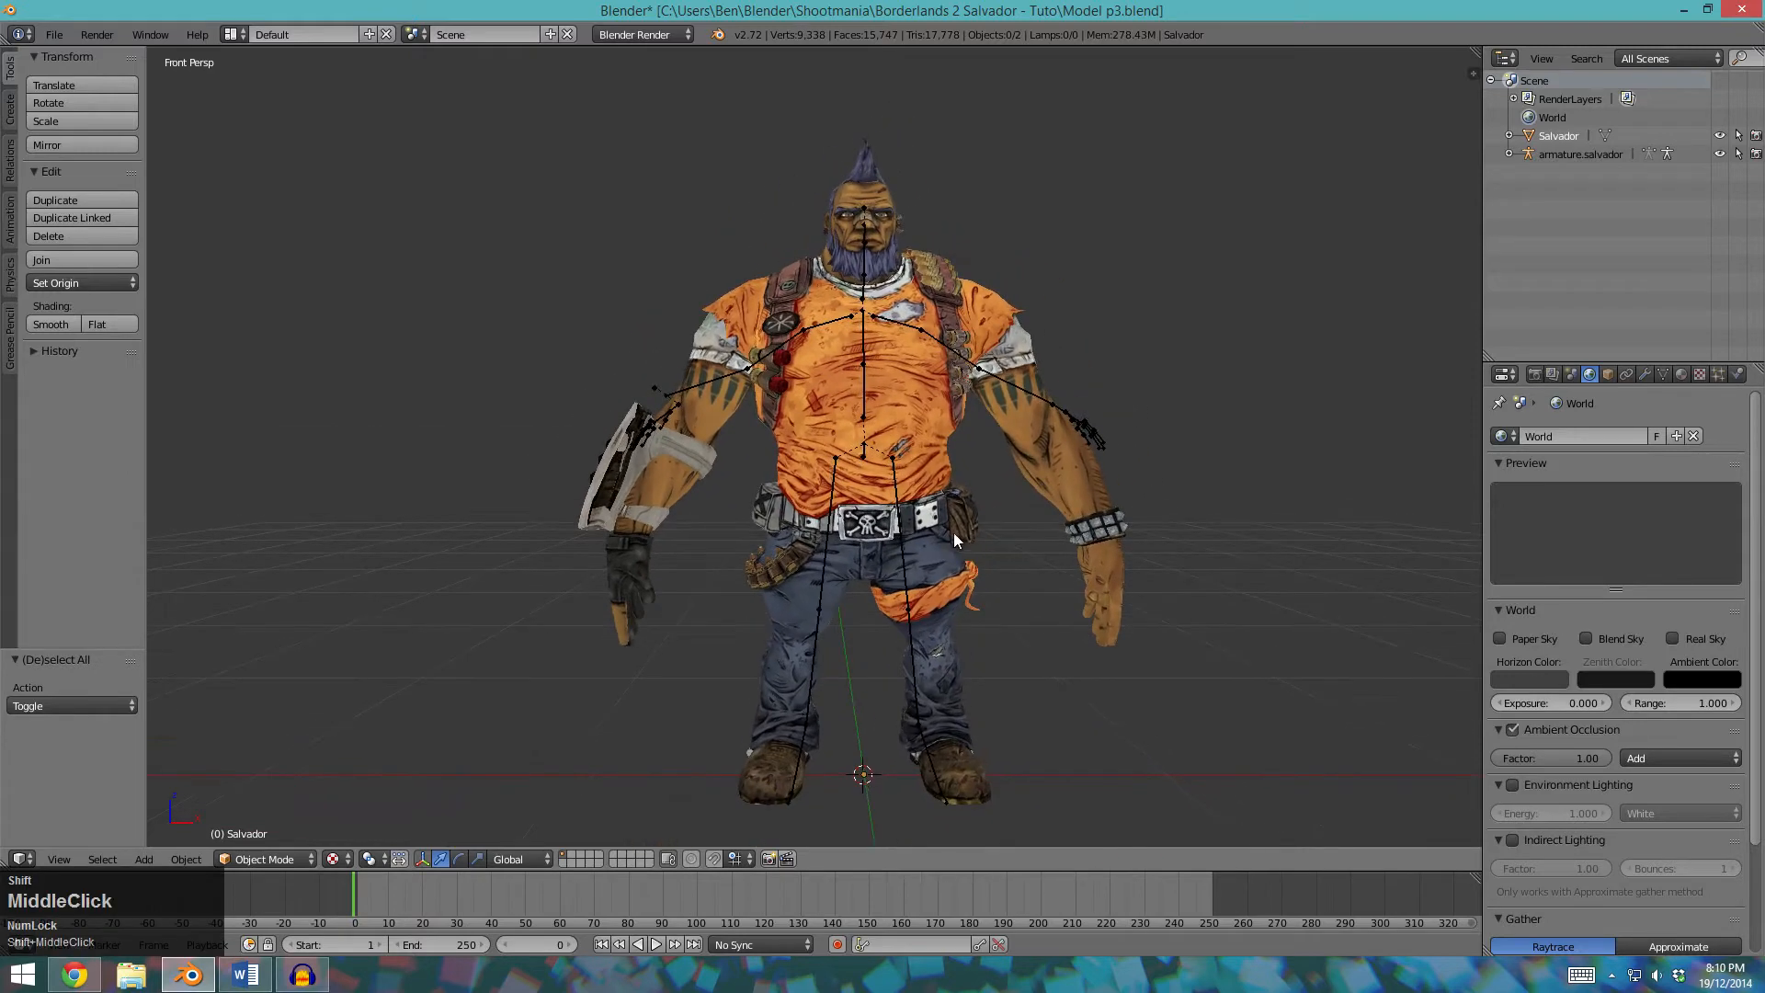
key("KP_5")
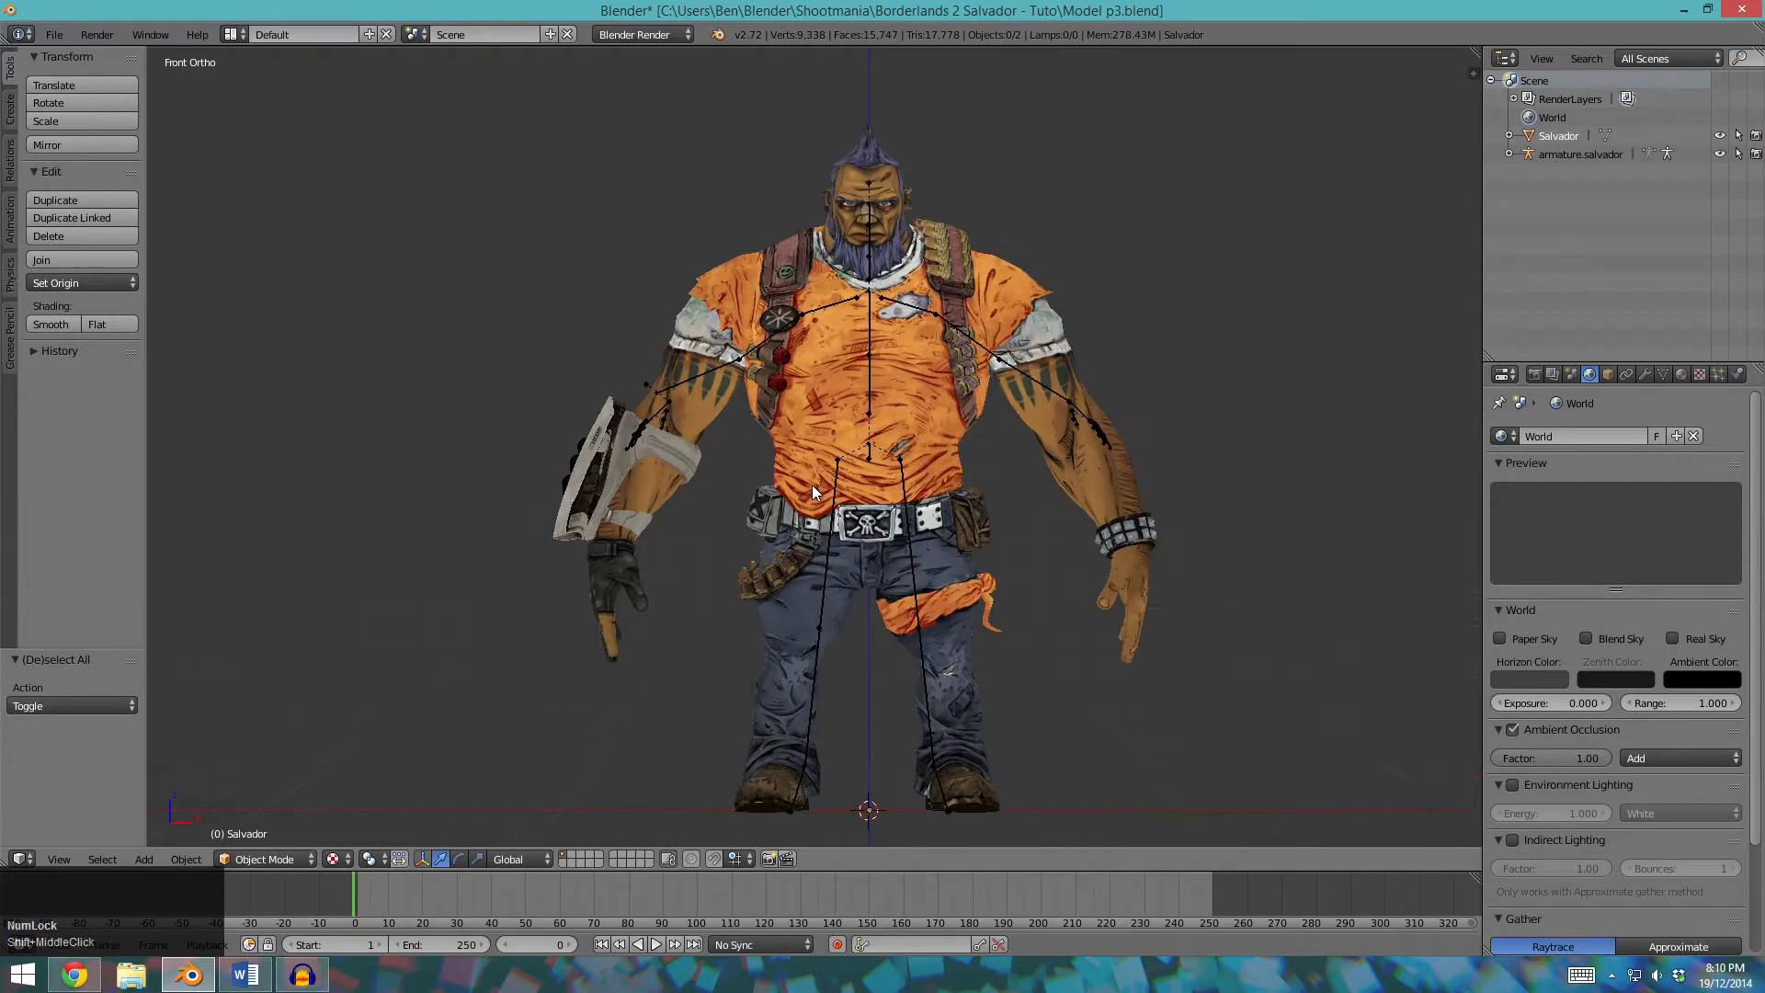
middle_click_drag(1004, 493, 903, 534, "shift")
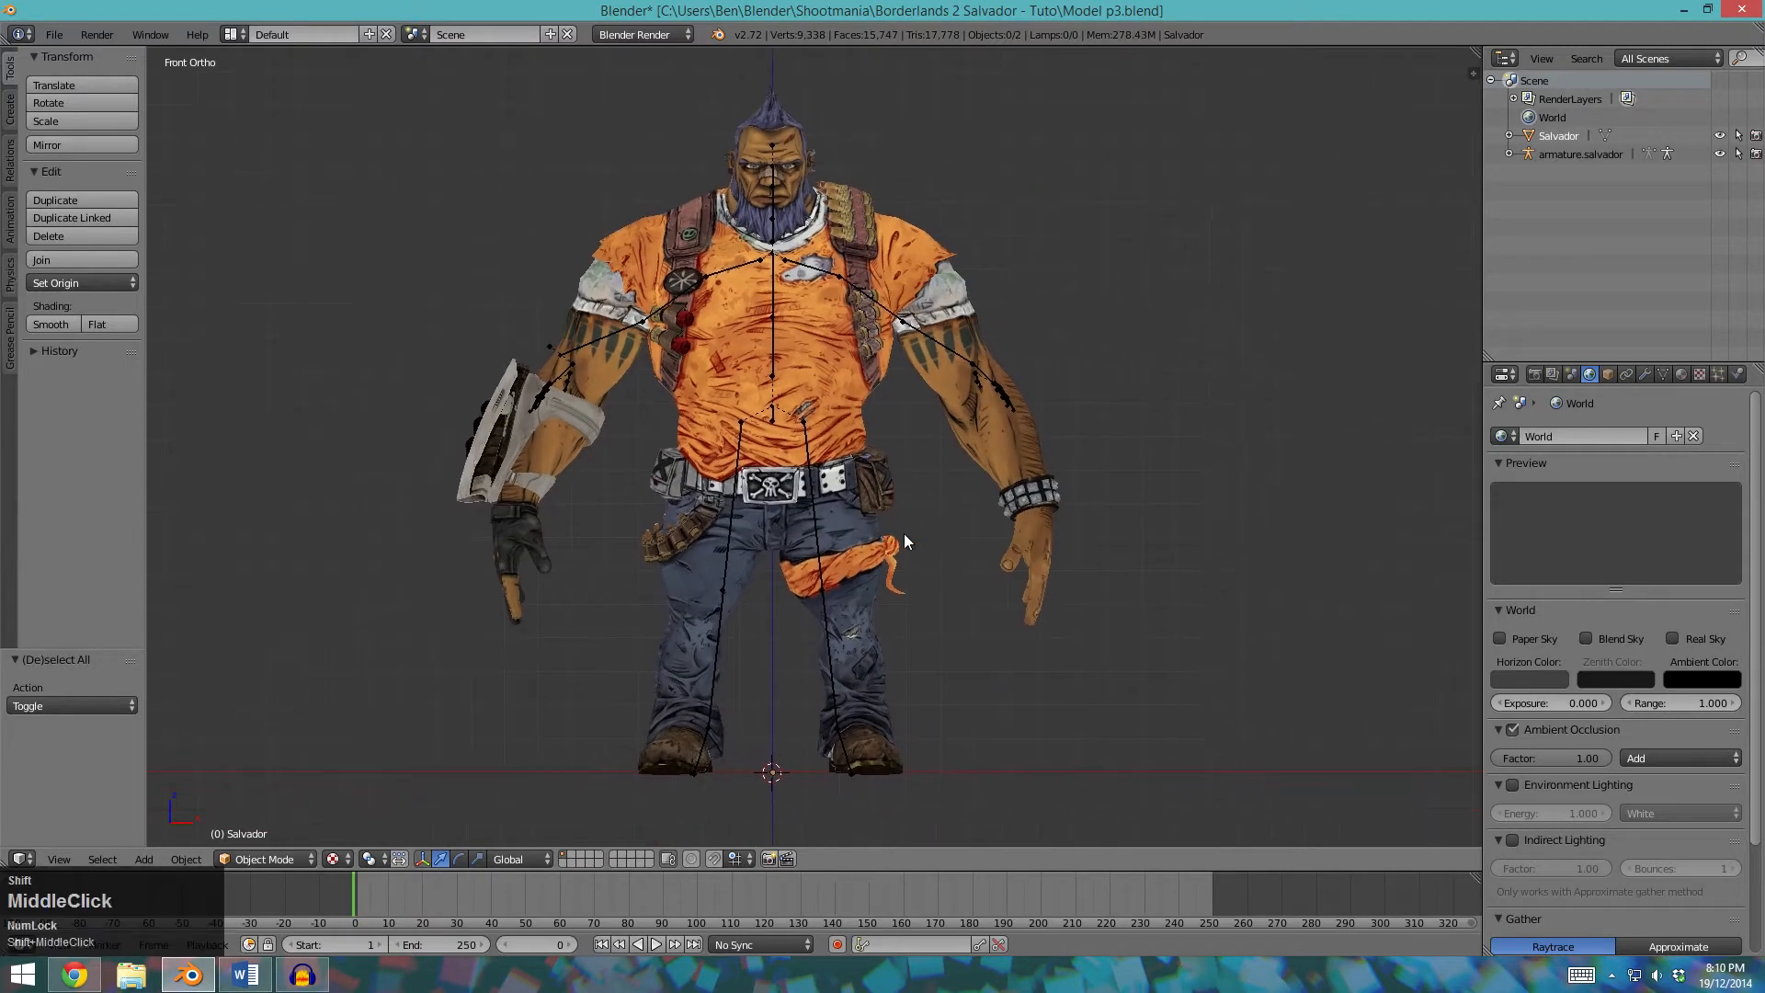
right_click(729, 269)
right_click(711, 274)
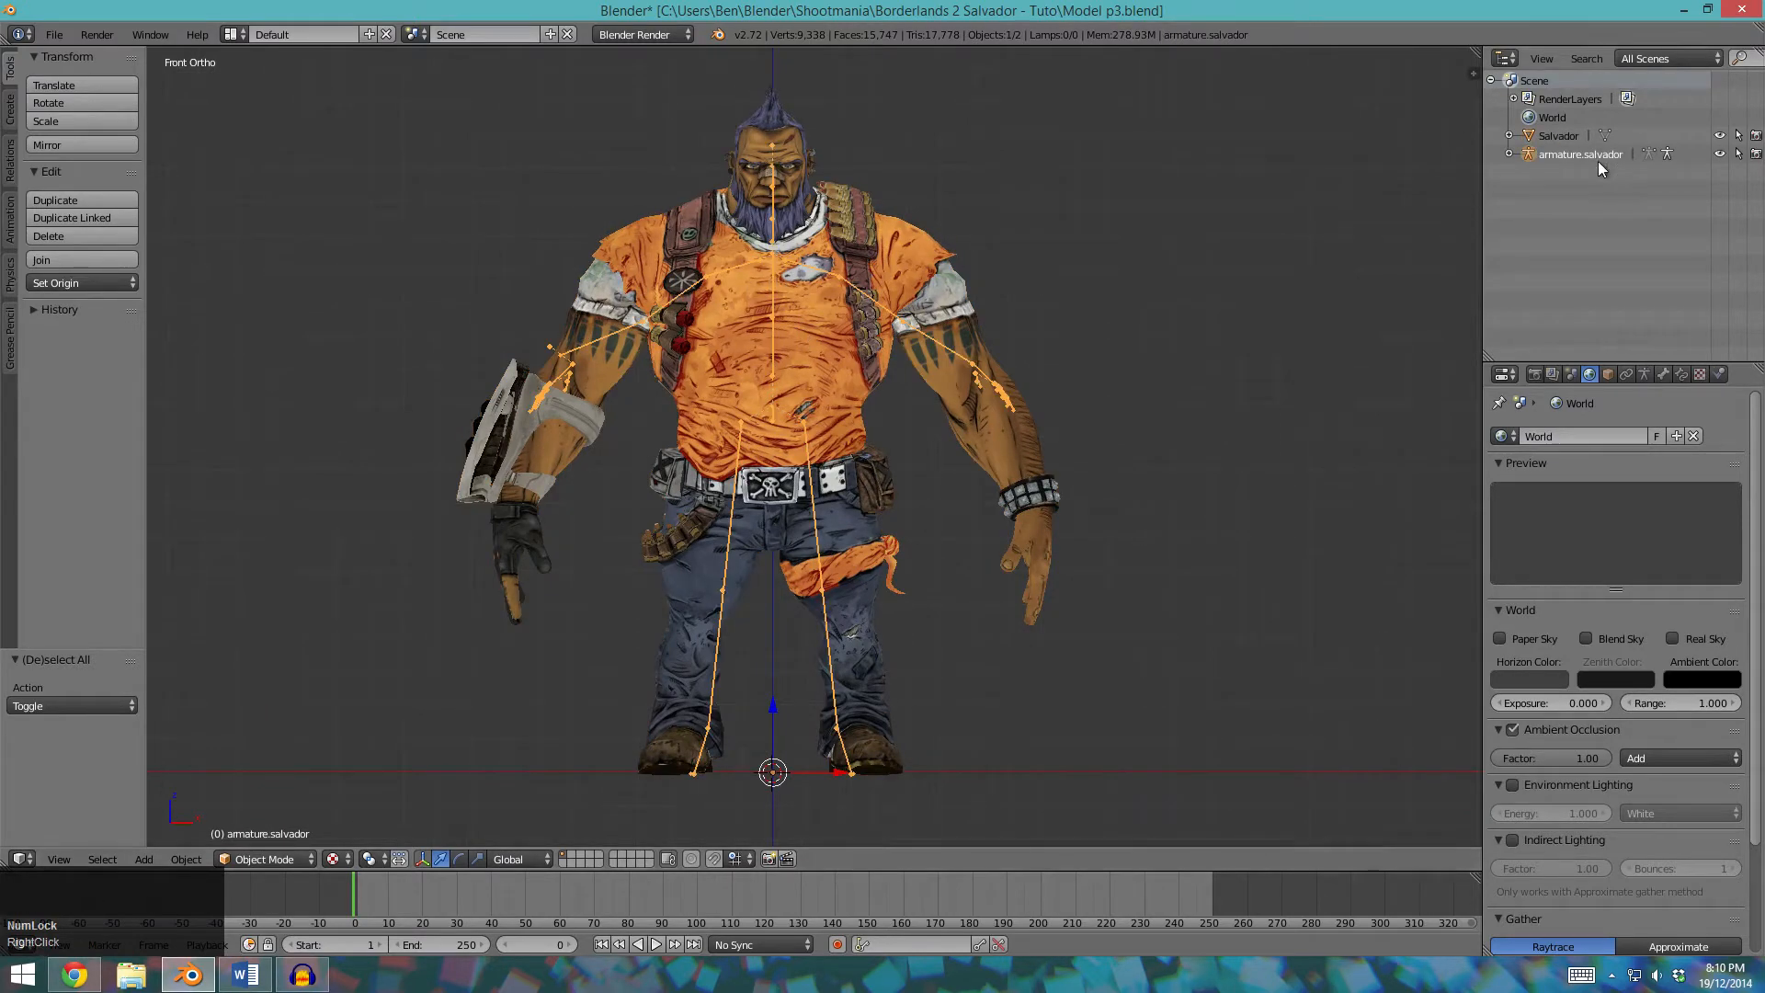
key("Tab")
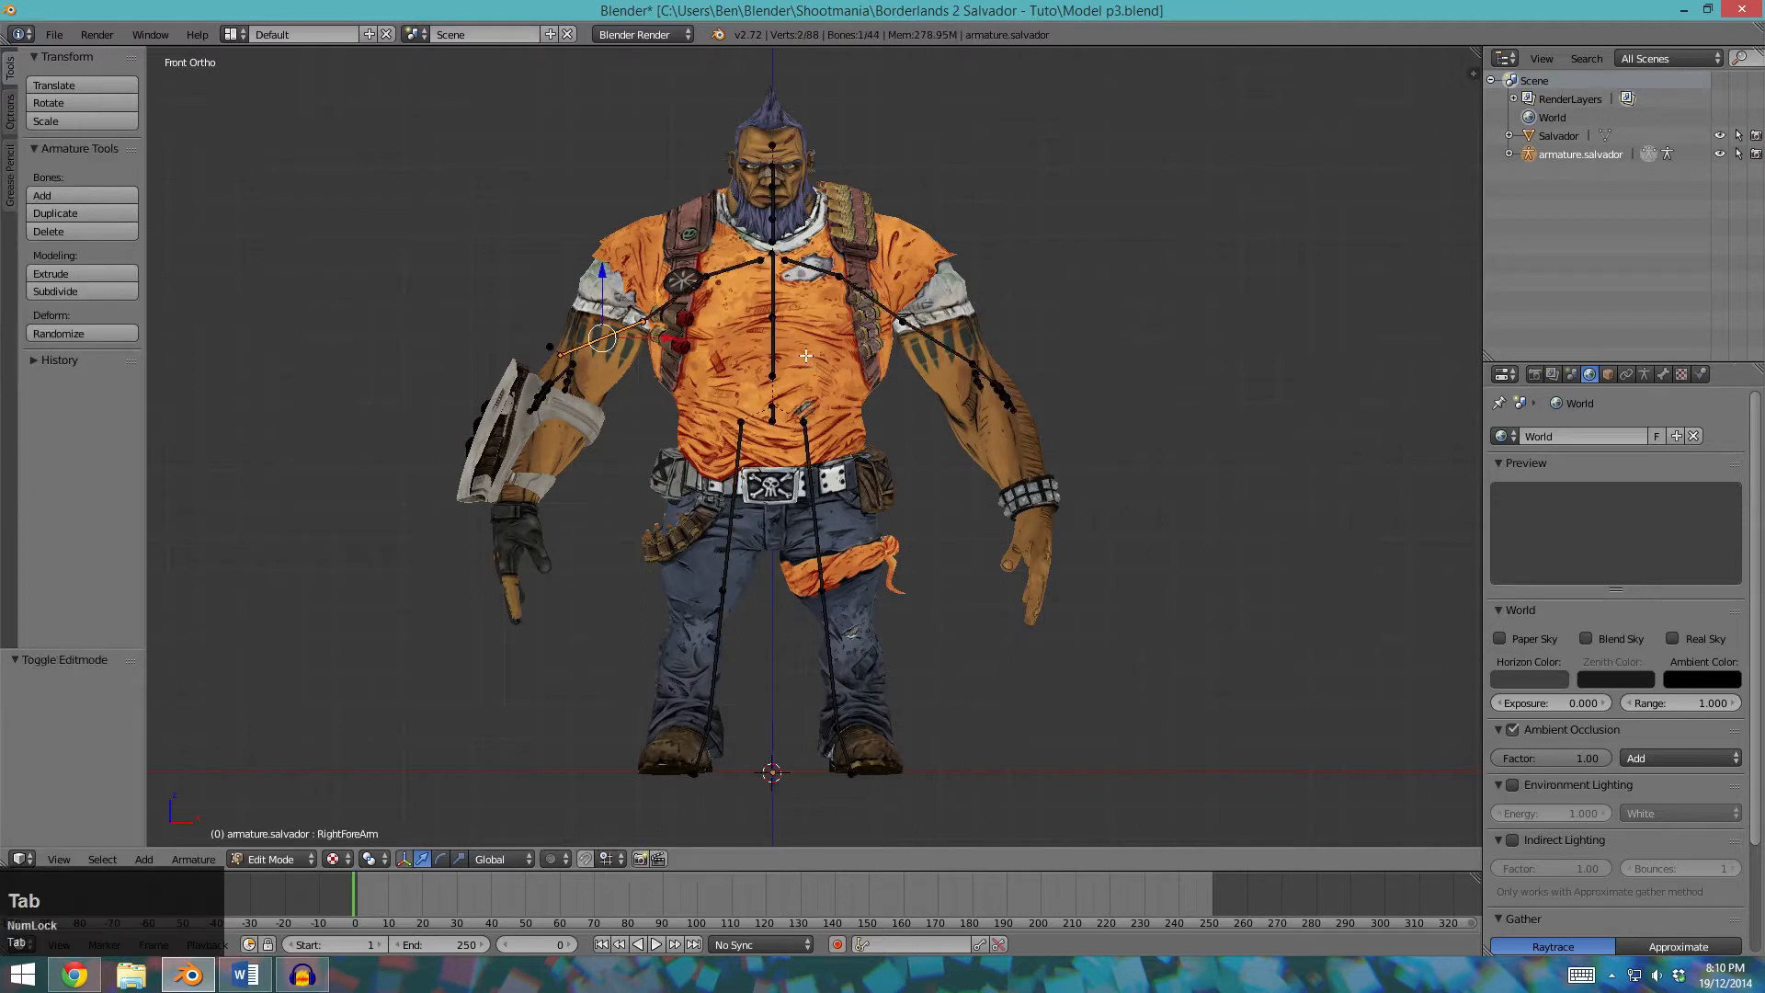
Deselect all bones and enable X-Axis Mirror in the armature options.
middle_click_drag(751, 387, 792, 445, "shift")
scroll(792, 445, "up", 1)
key("a")
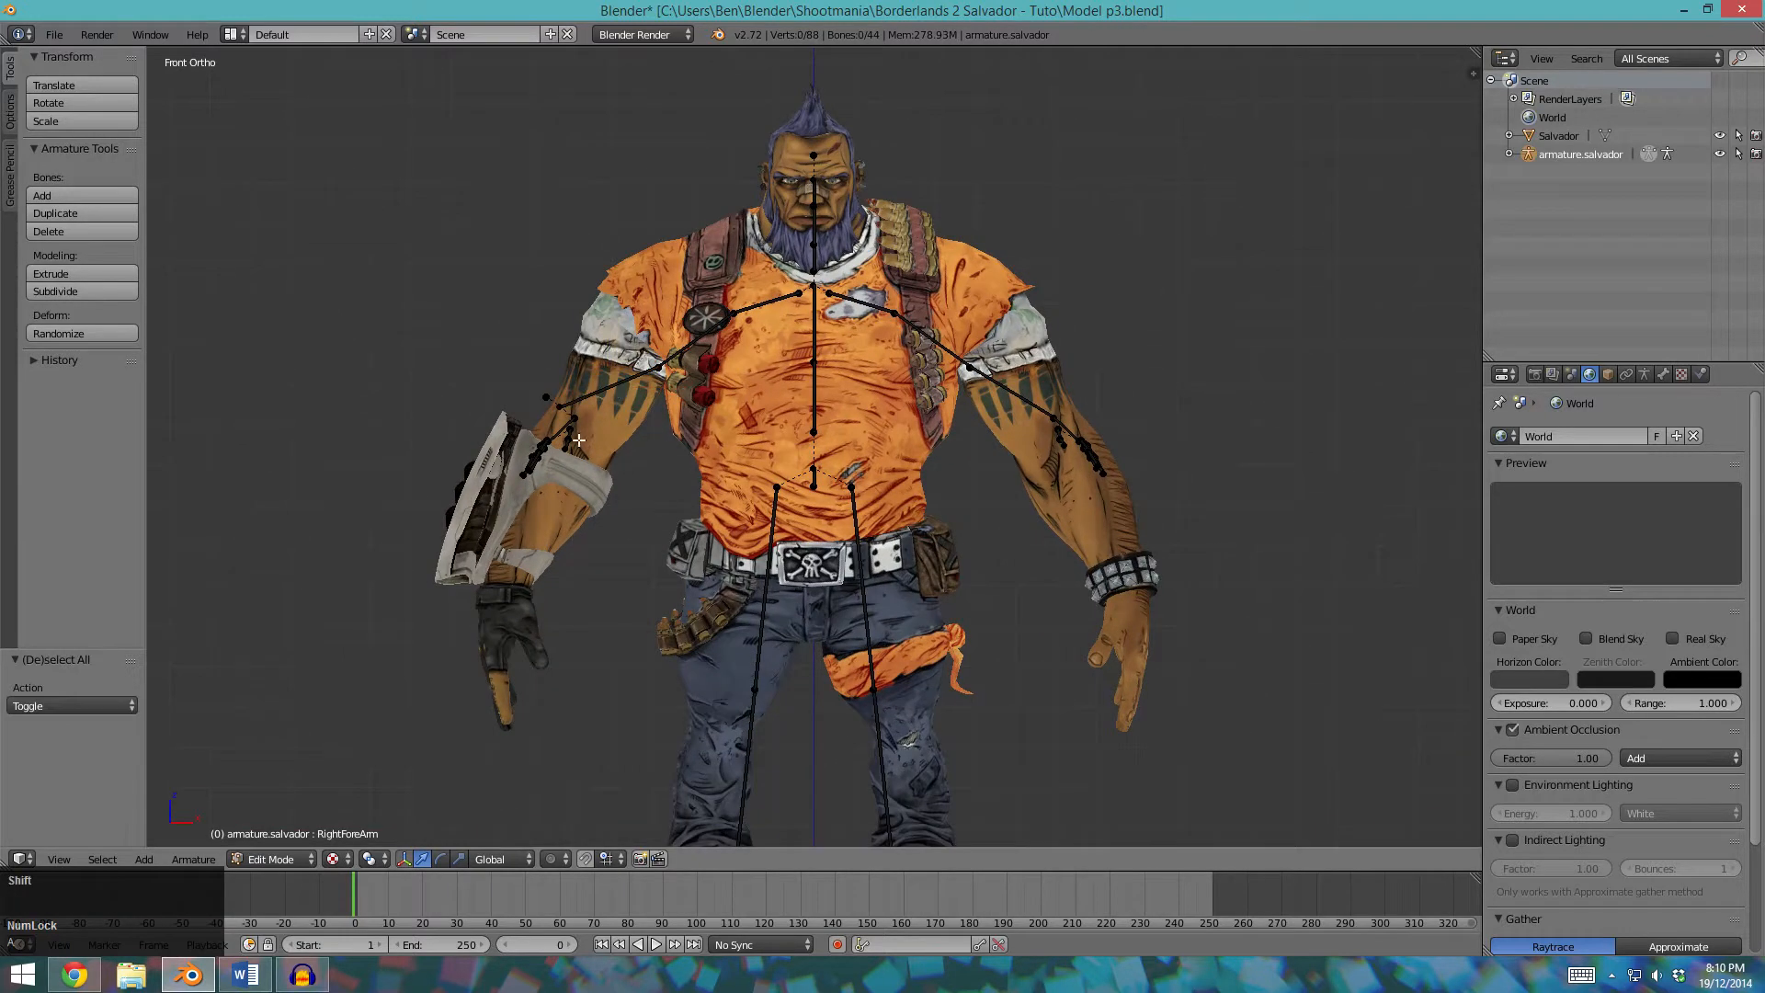
middle_click_drag(714, 318, 773, 323, "shift")
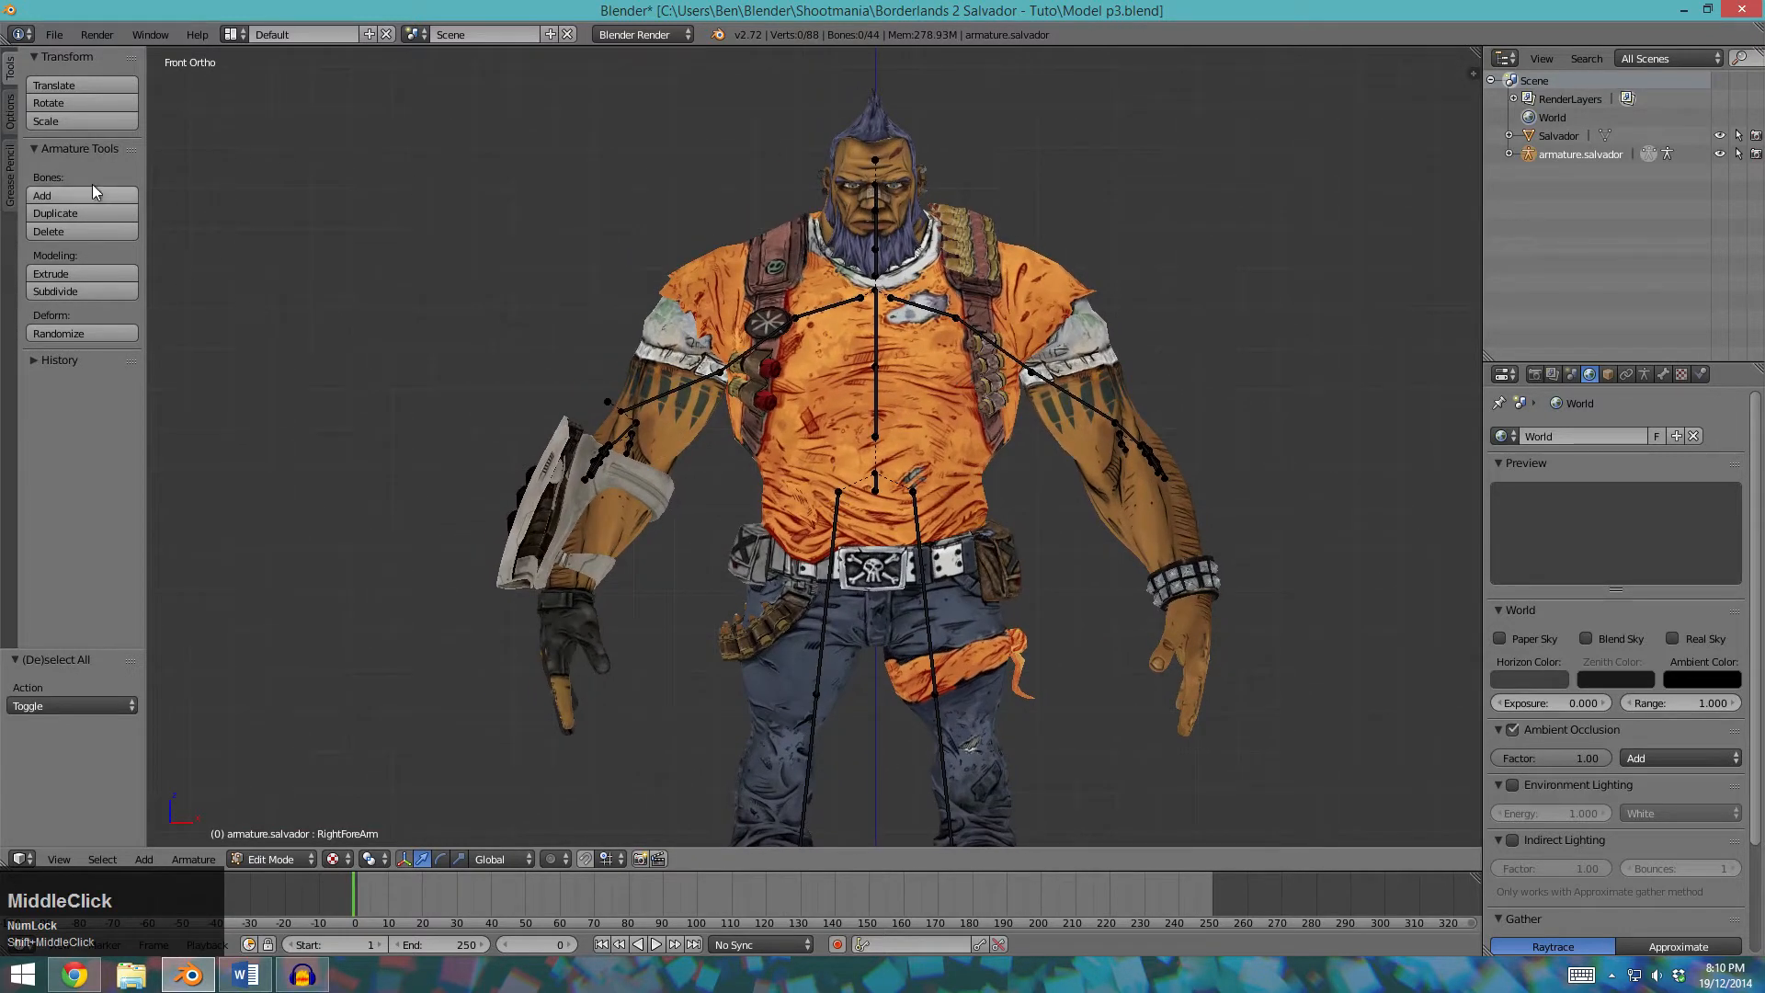
left_click(10, 113)
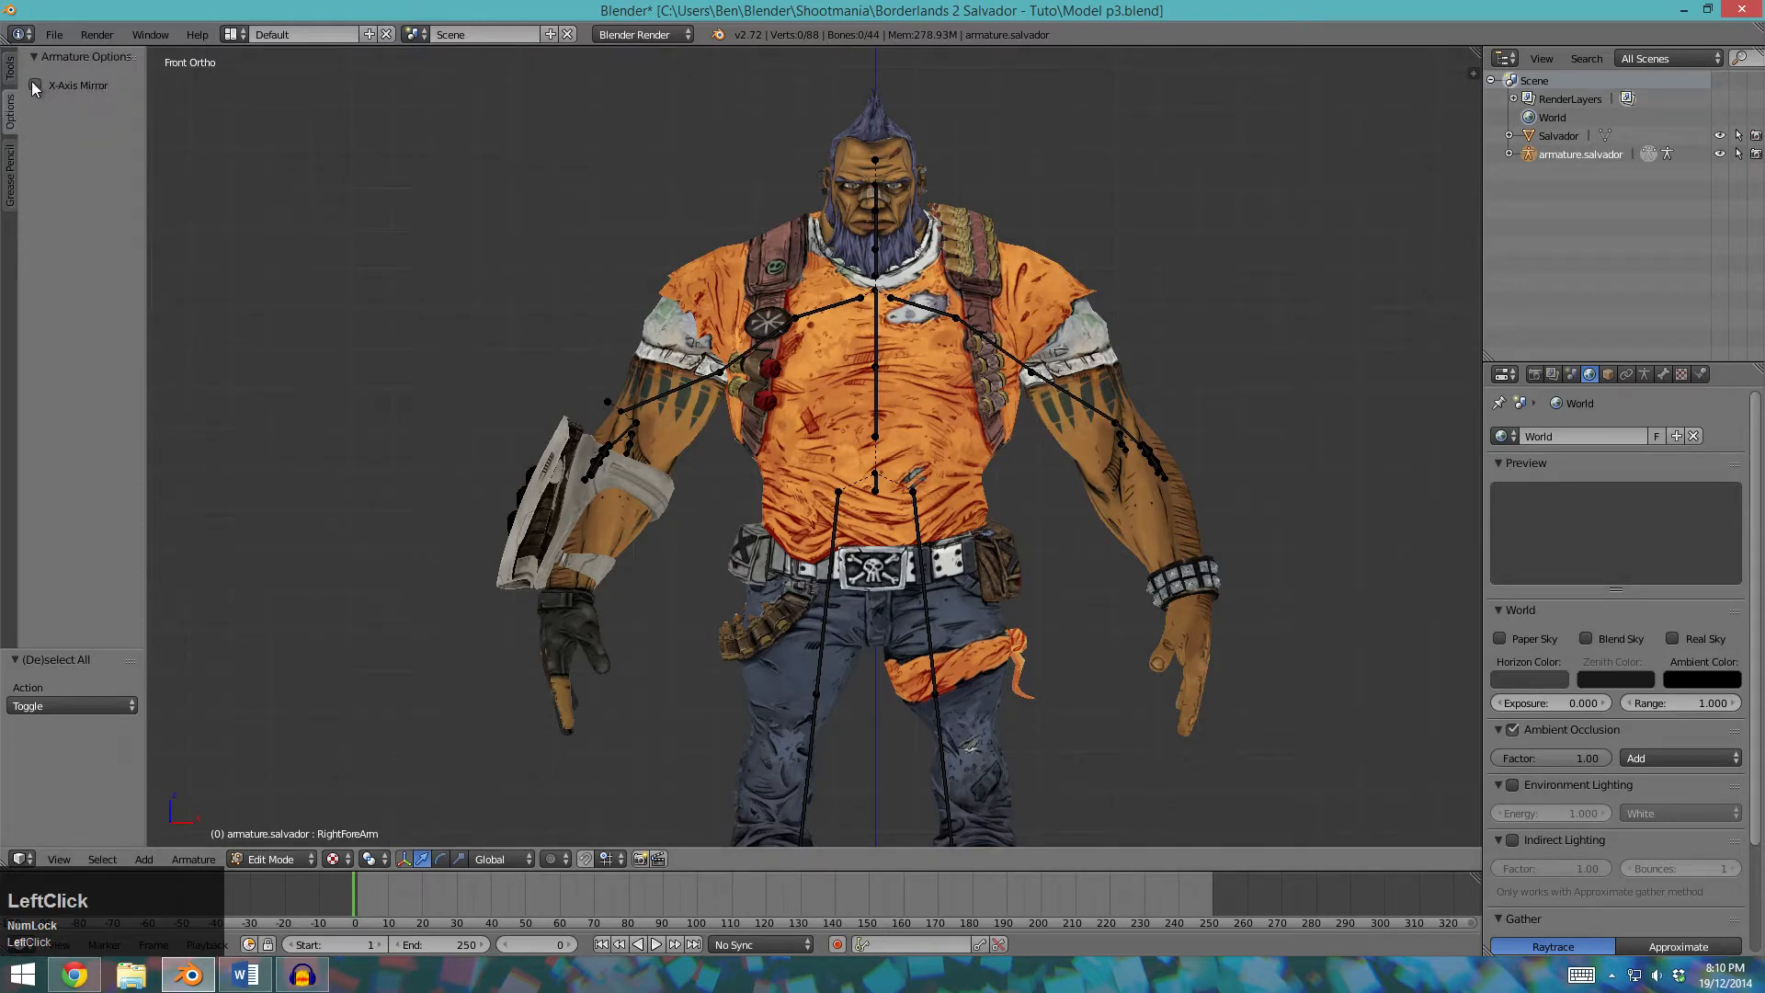
left_click(36, 86)
Try moving the LeftArm and RightArm bones to test the mirrored editing.
right_click(1014, 352)
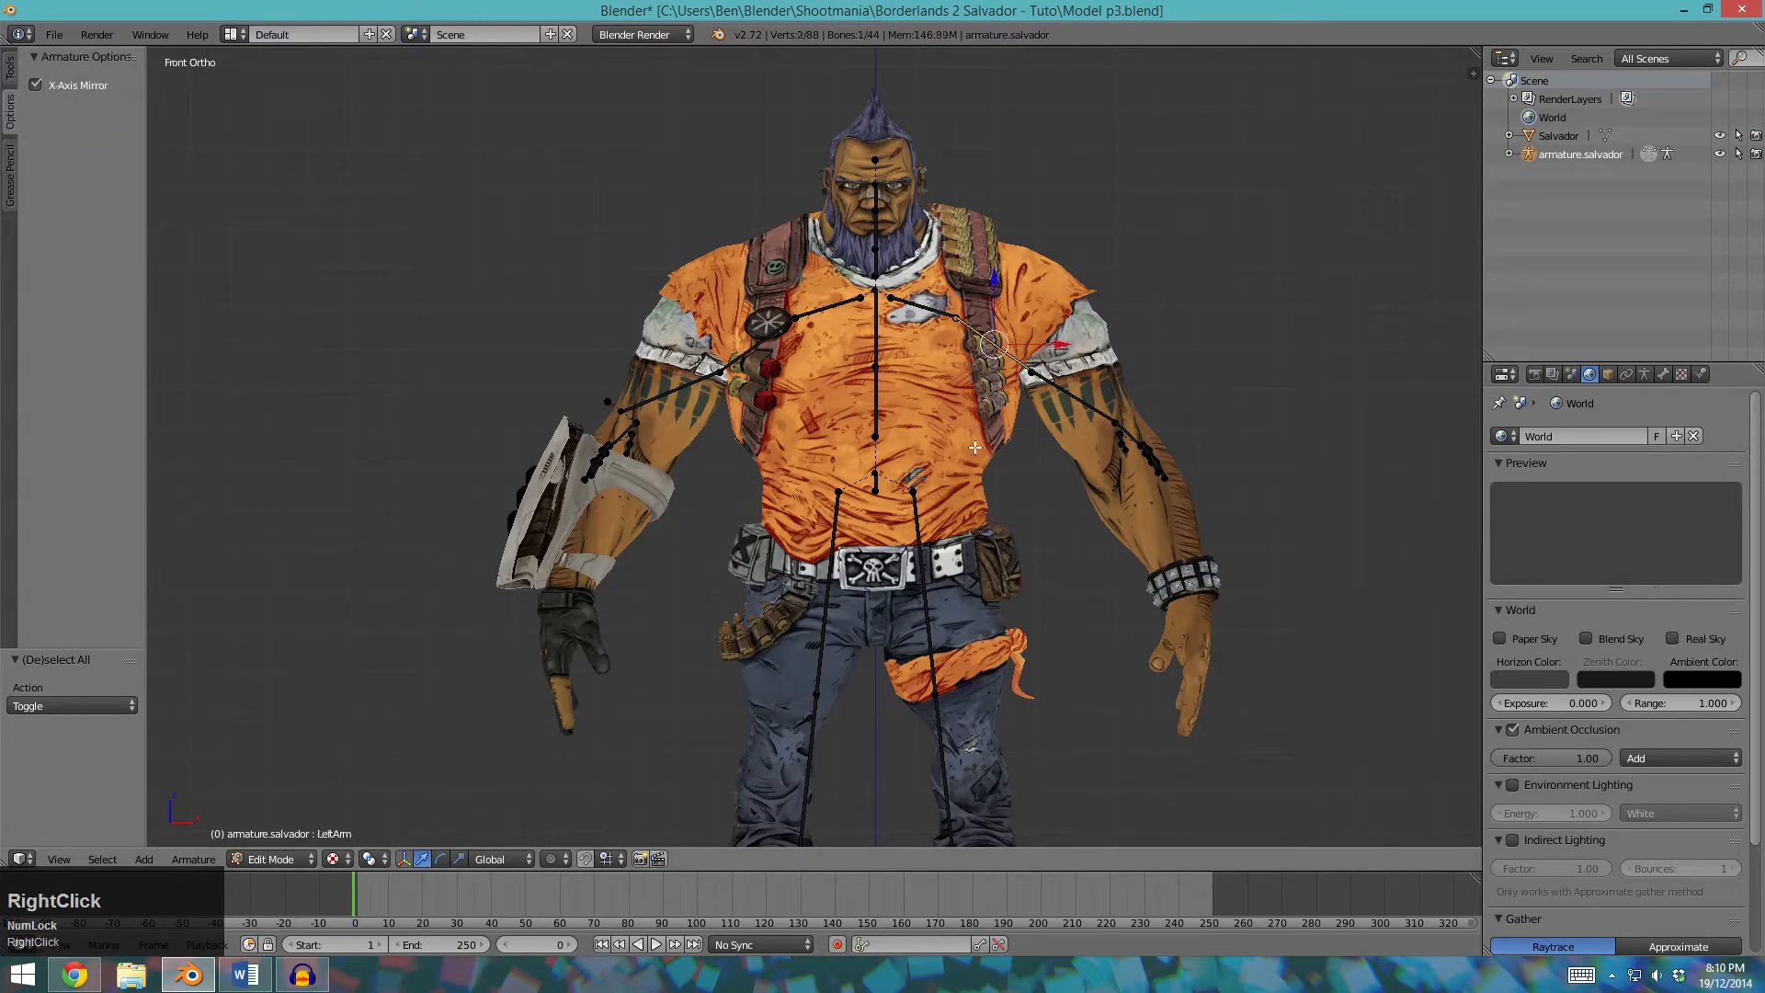
key("g")
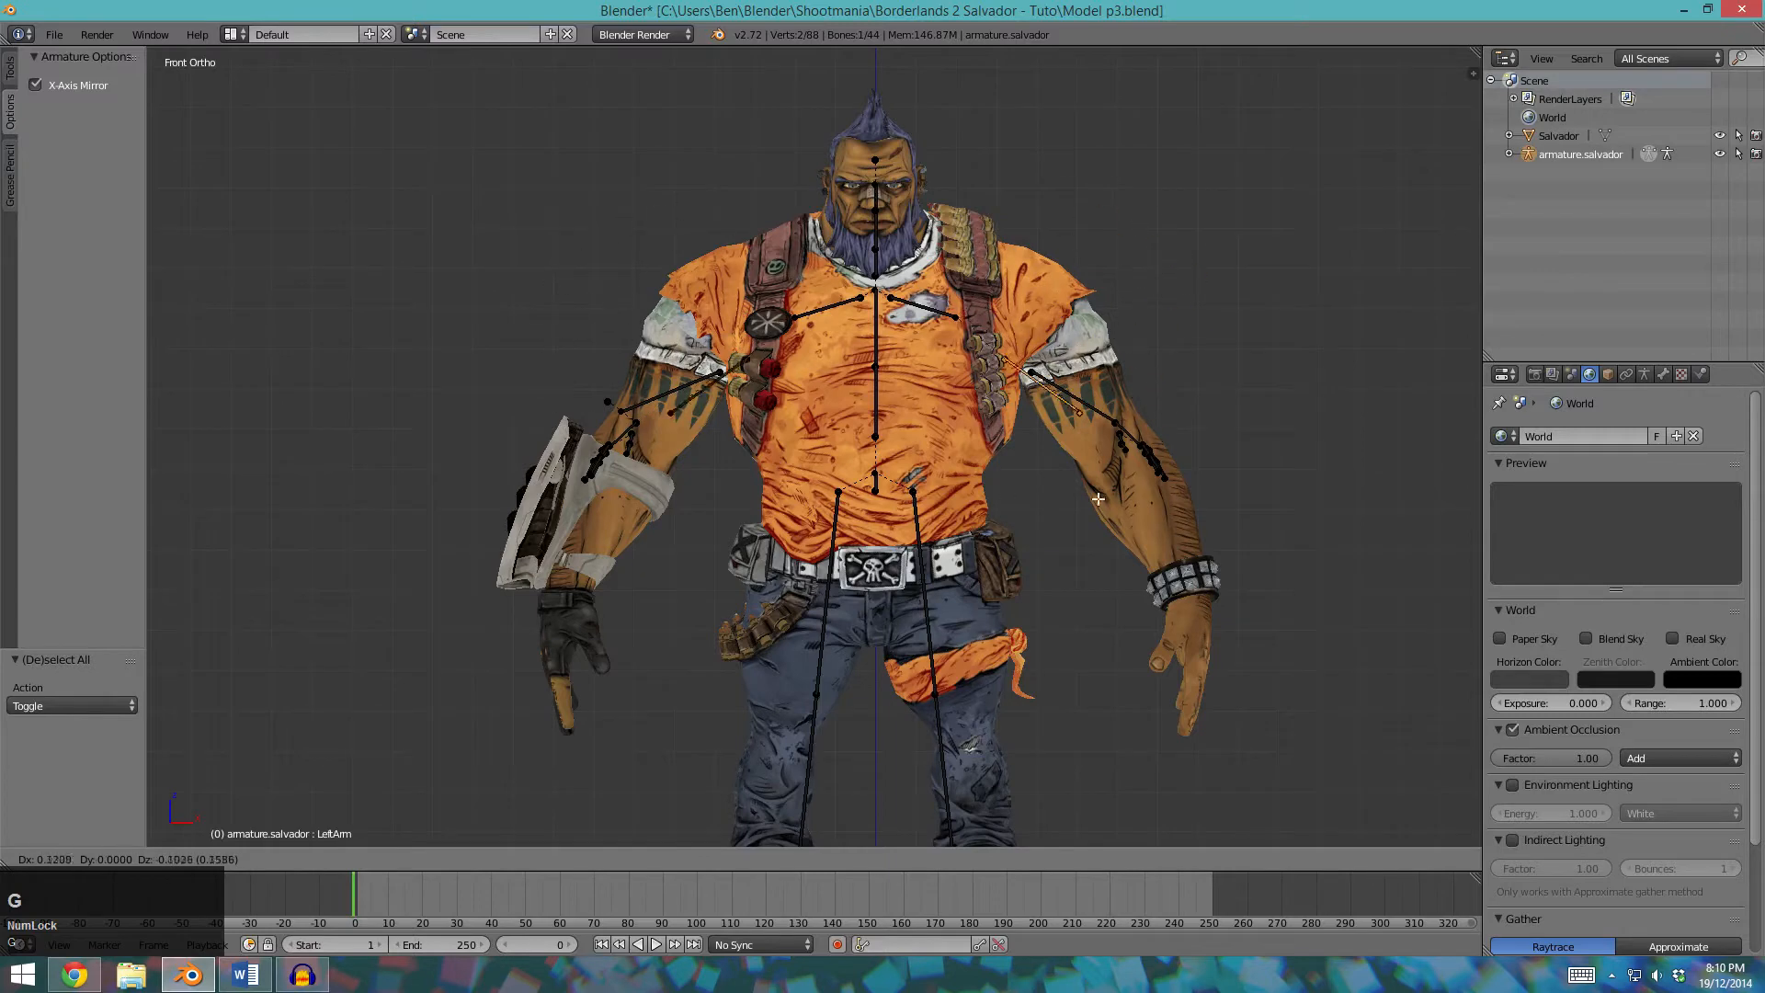
key("Escape")
right_click(752, 374)
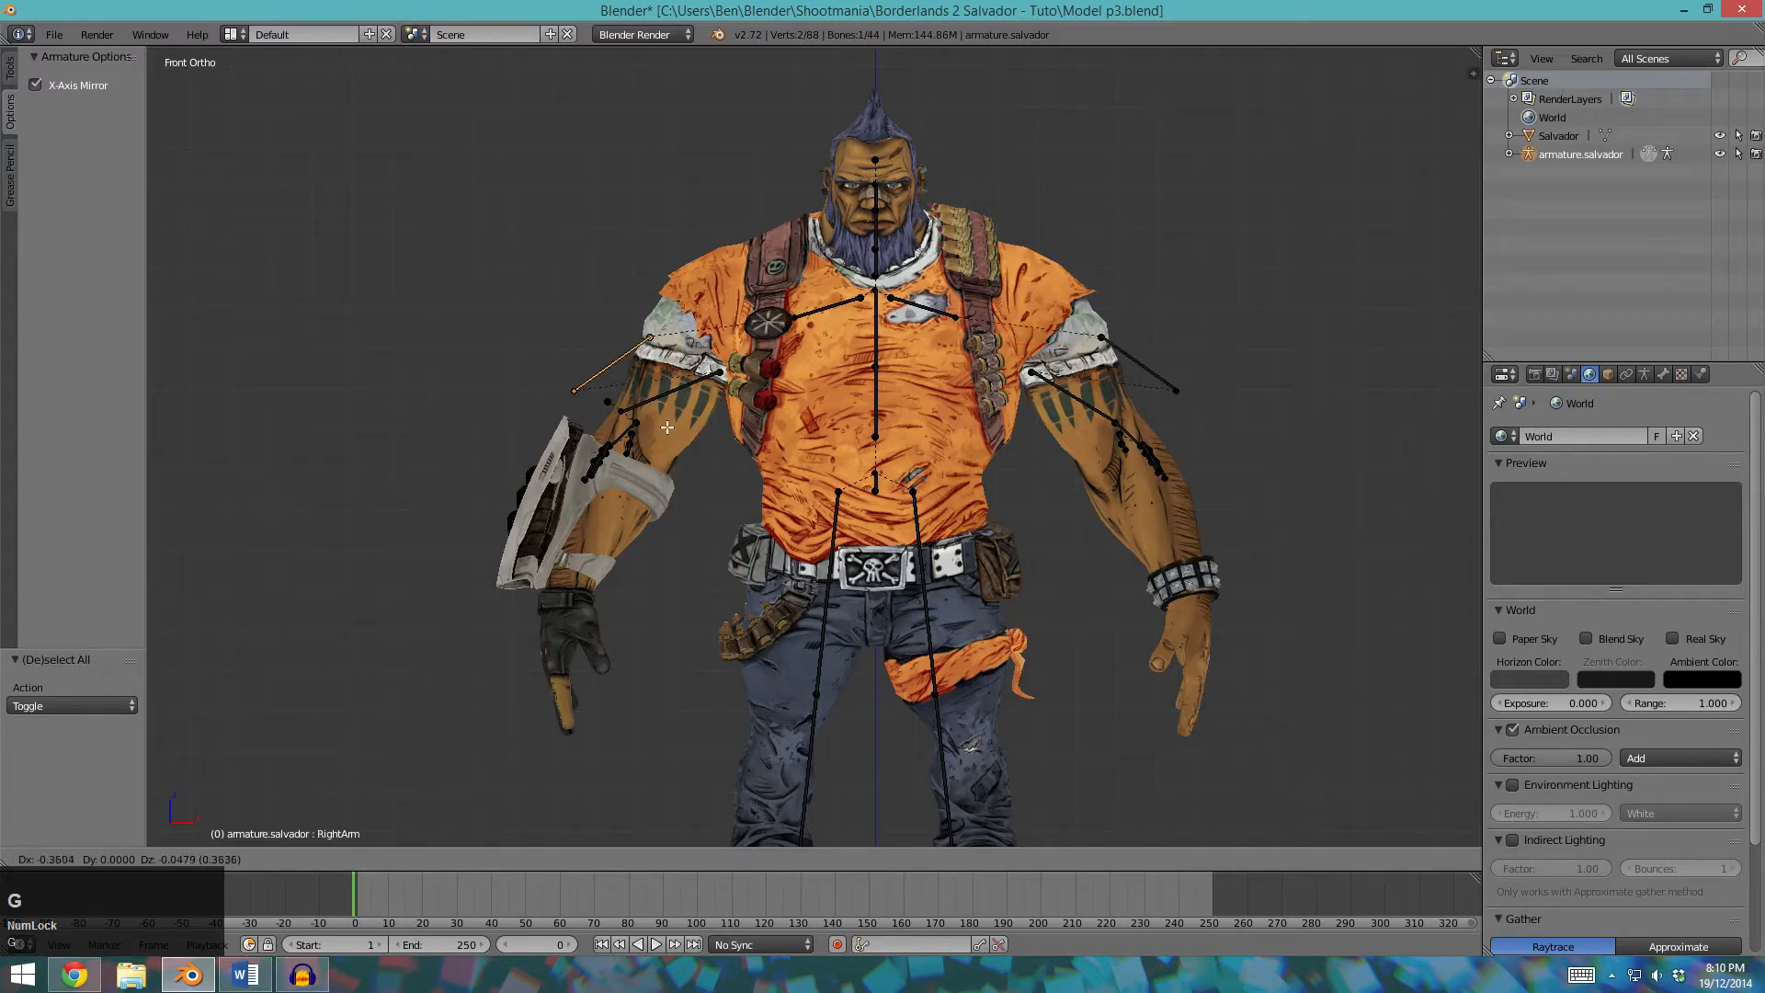
scroll(689, 395, "up", 1)
middle_click_drag(707, 475, 836, 438, "shift")
scroll(860, 441, "down", 2)
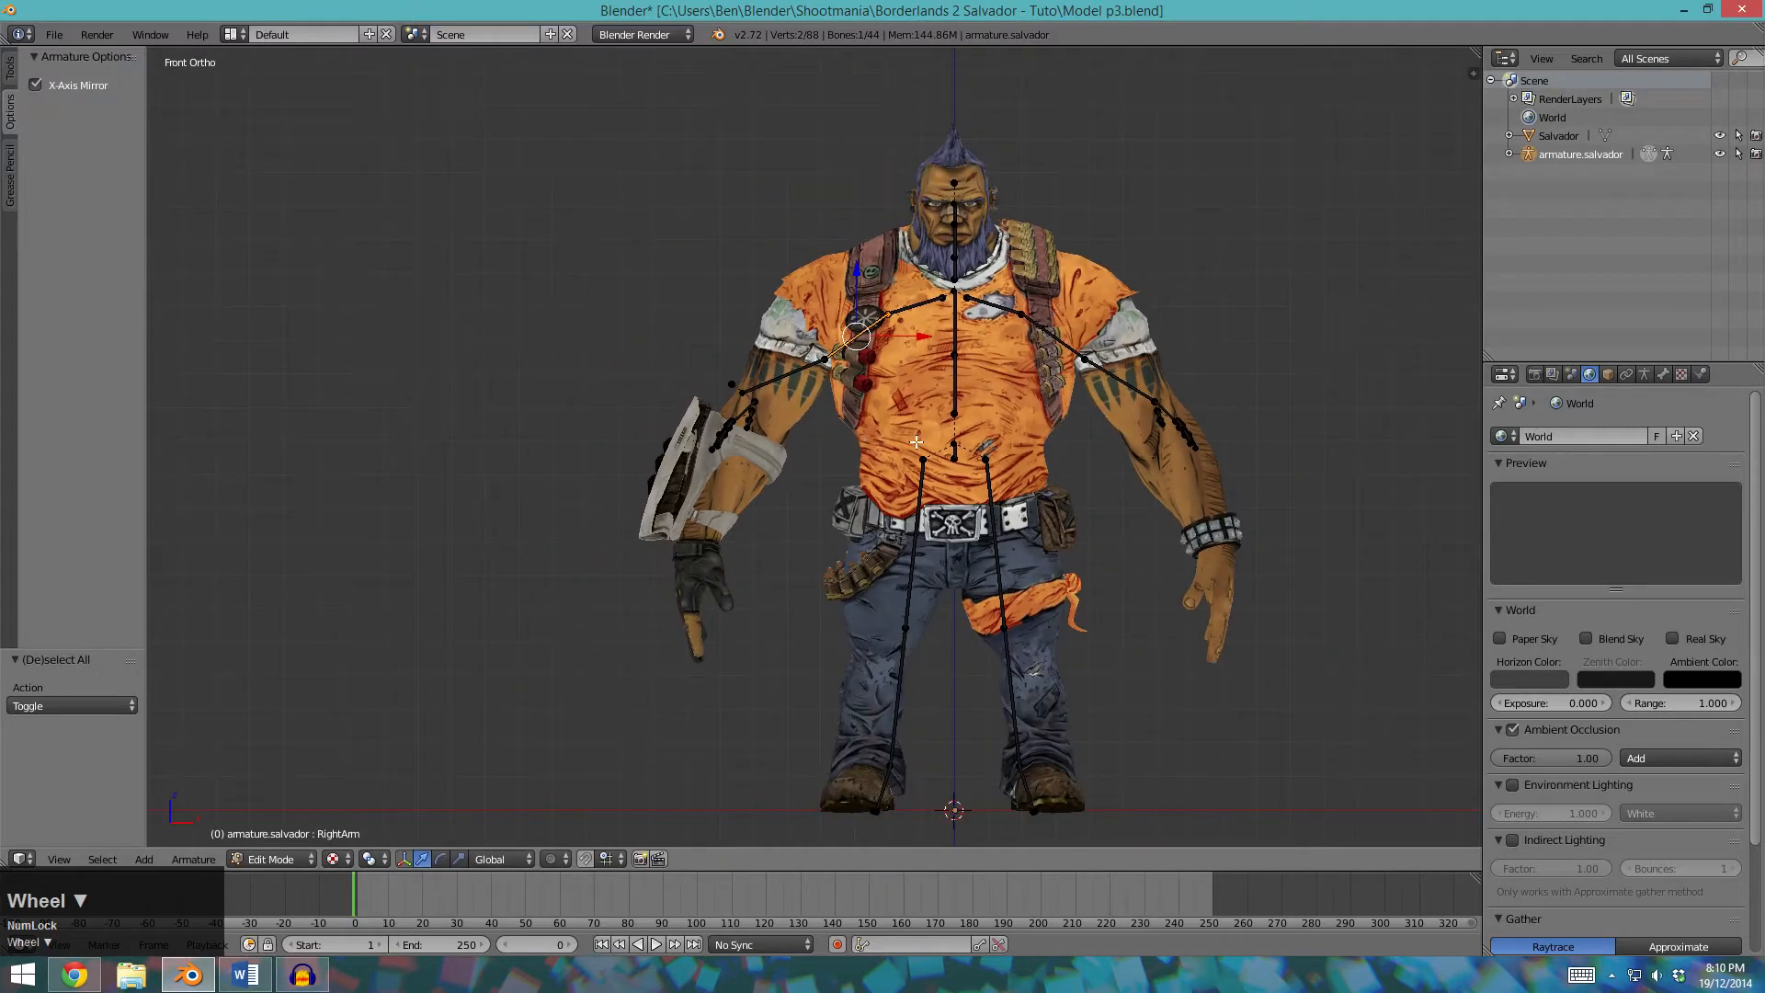
scroll(916, 441, "up", 1)
middle_click_drag(959, 467, 867, 515, "shift")
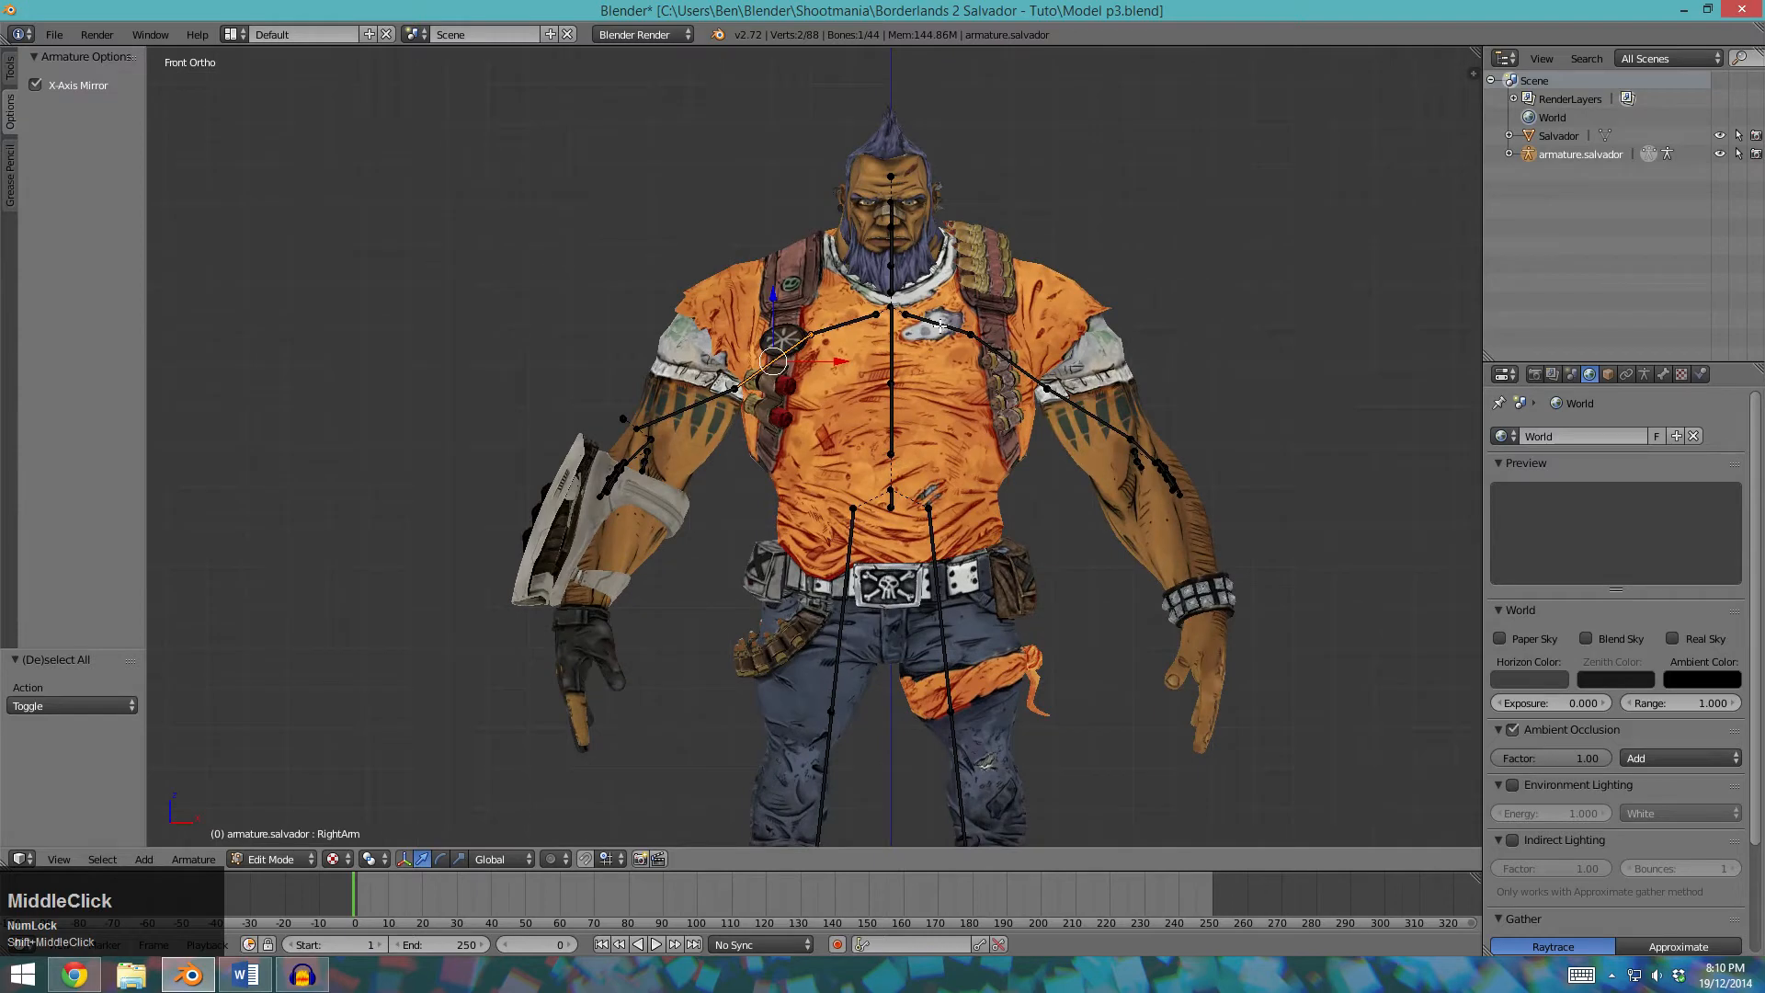
key("a")
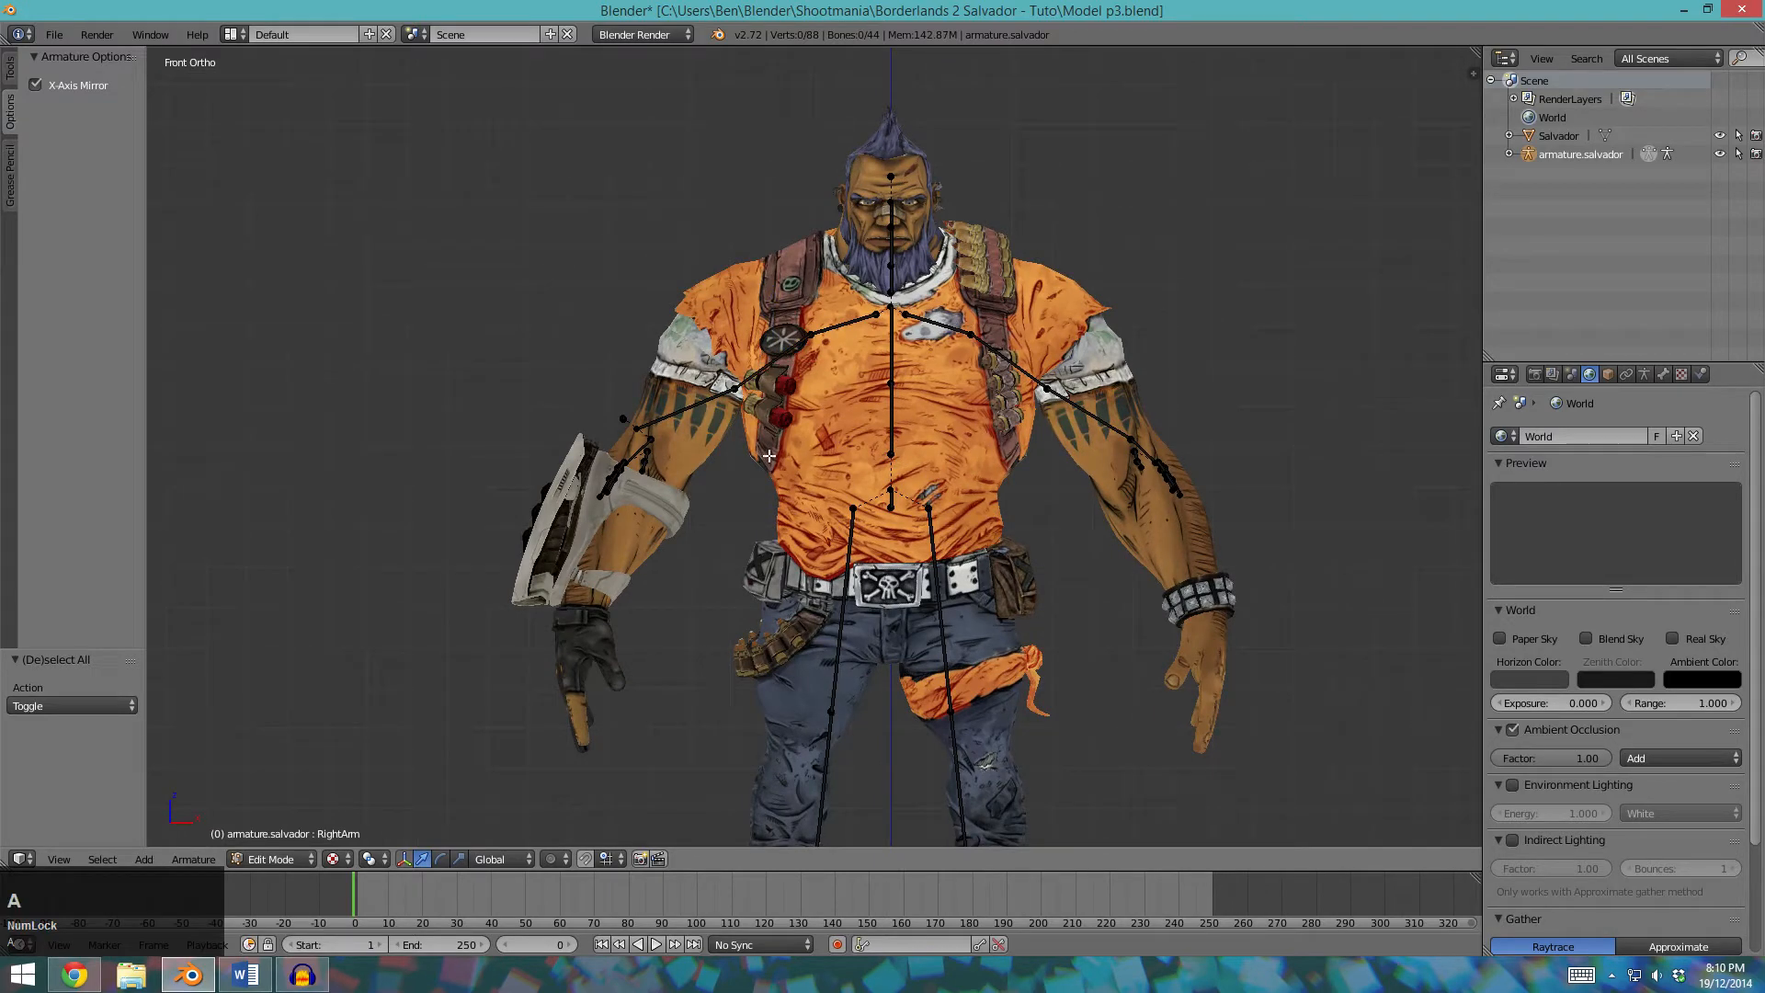
Circle-select the RightArm bone chain from the shoulder to the fingers.
key("c")
scroll(772, 409, "down", 3)
left_click(765, 350)
mouse_move(766, 349)
left_mouse_down()
mouse_move(644, 395)
mouse_move(597, 506)
mouse_move(763, 405)
mouse_move(800, 333)
left_mouse_up()
right_click(800, 332)
scroll(1099, 501, "up", 2)
mouse_move(1103, 501)
middle_mouse_down("shift")
mouse_move(1248, 520)
mouse_move(1127, 529)
middle_mouse_up("shift")
scroll(1248, 521, "down", 2)
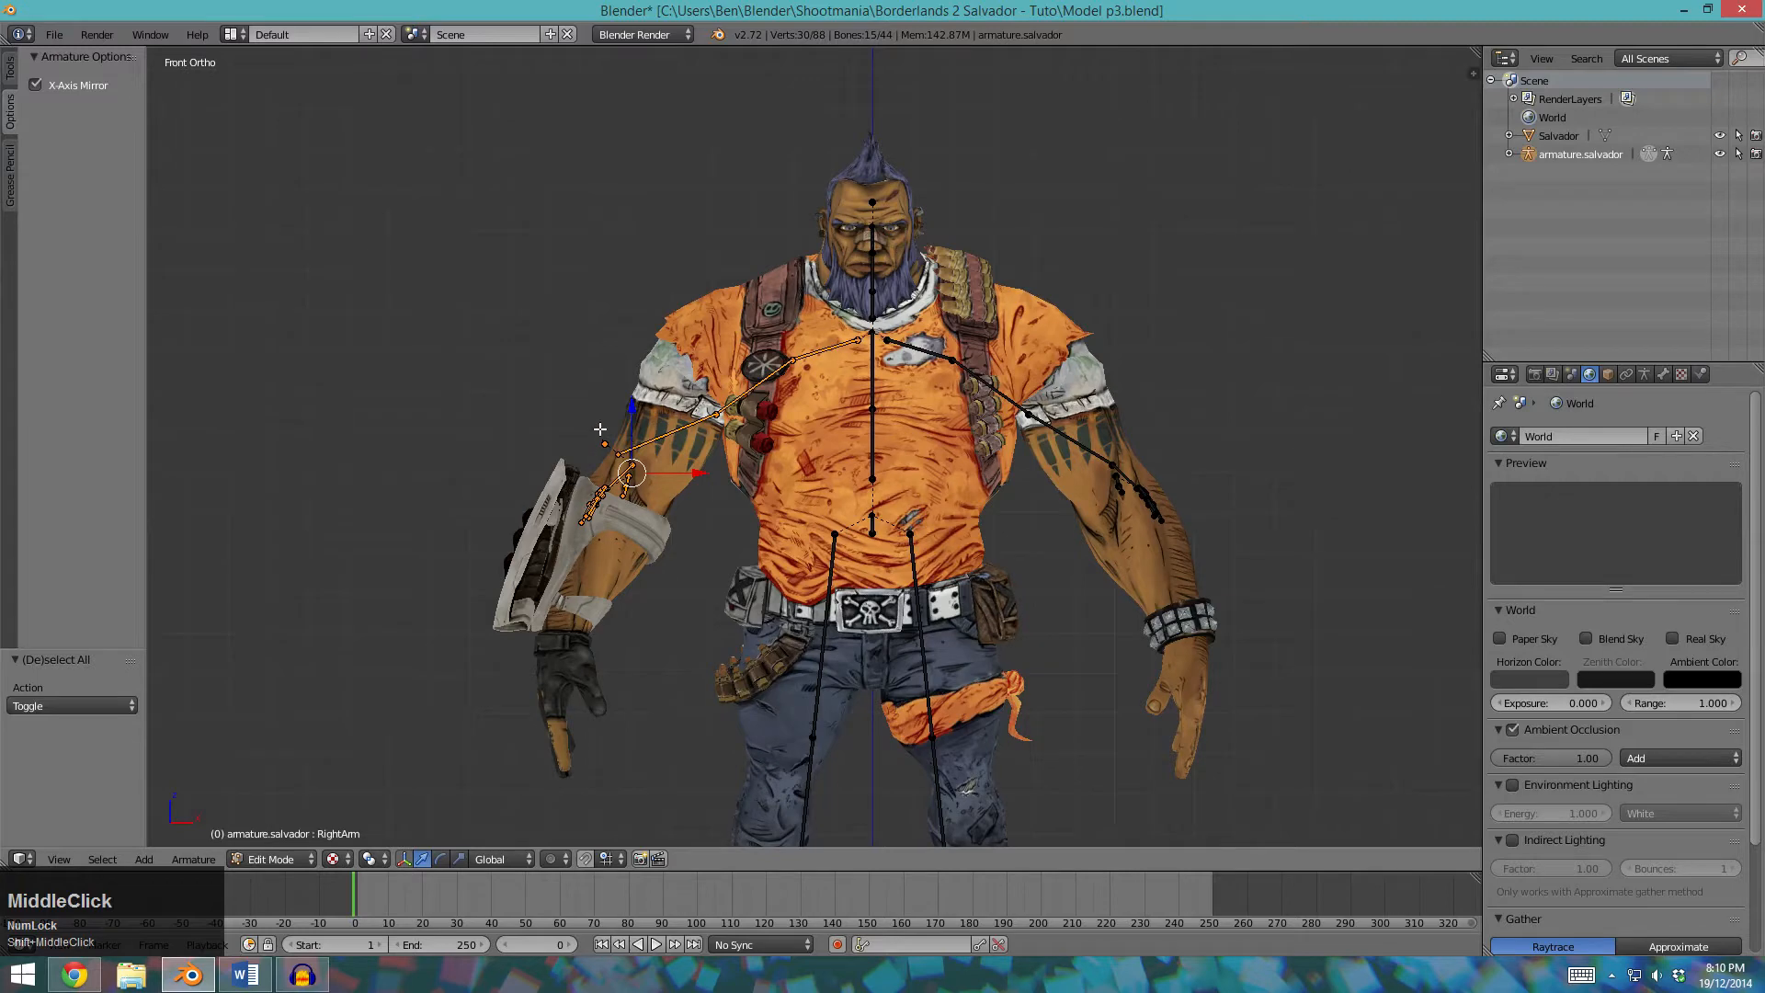
scroll(679, 458, "up", 1)
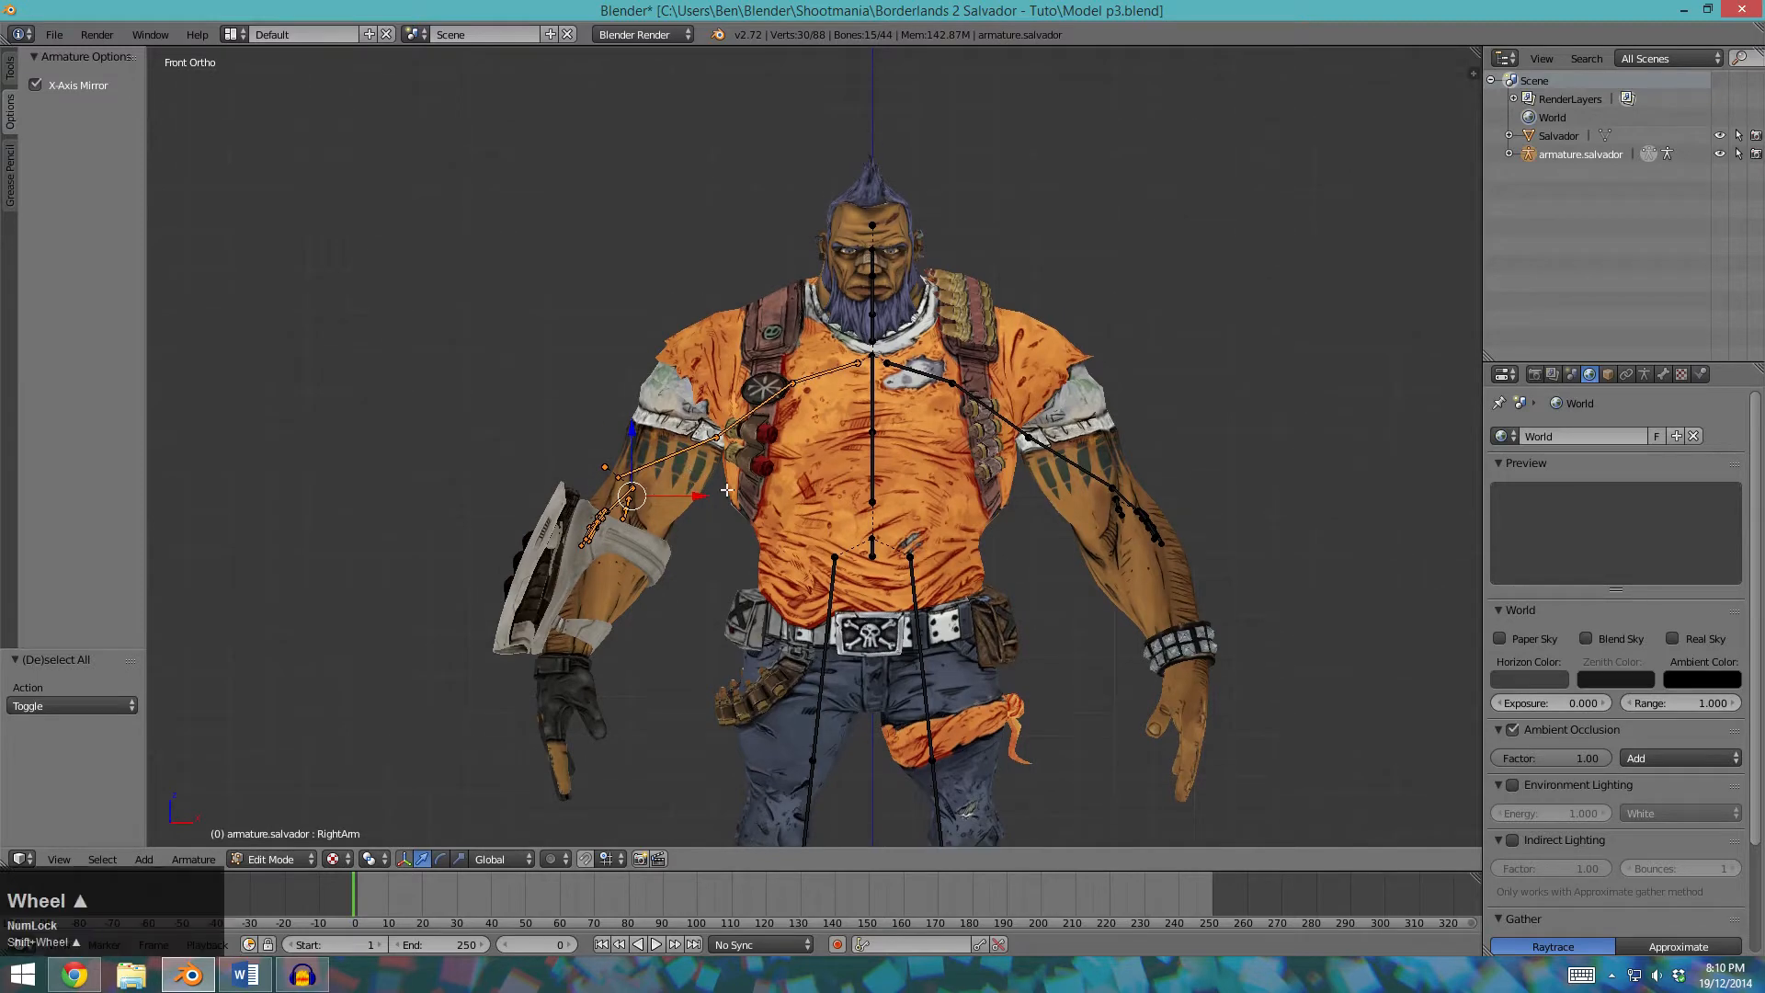
middle_click_drag(678, 459, 813, 488, "shift")
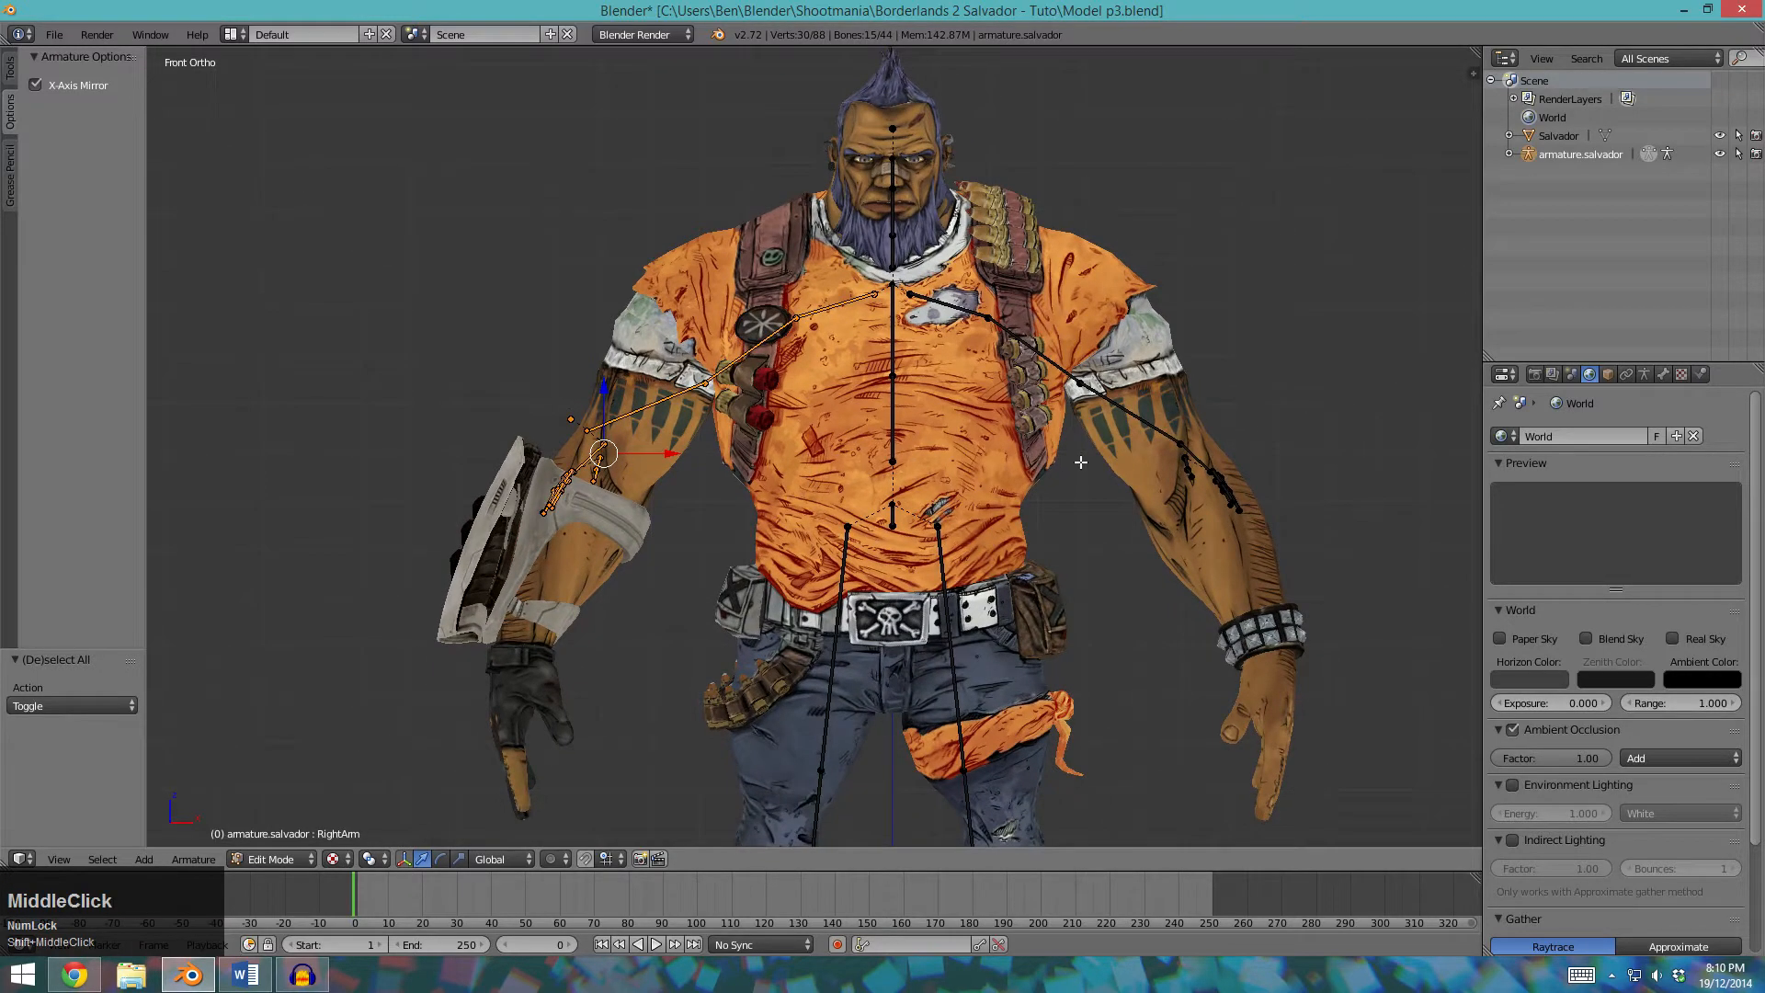
Replace the selection with the bone chain of the left arm, from the shoulder to the fingers.
key("a")
key("c")
left_click_drag(933, 280, 1212, 474)
key("Escape")
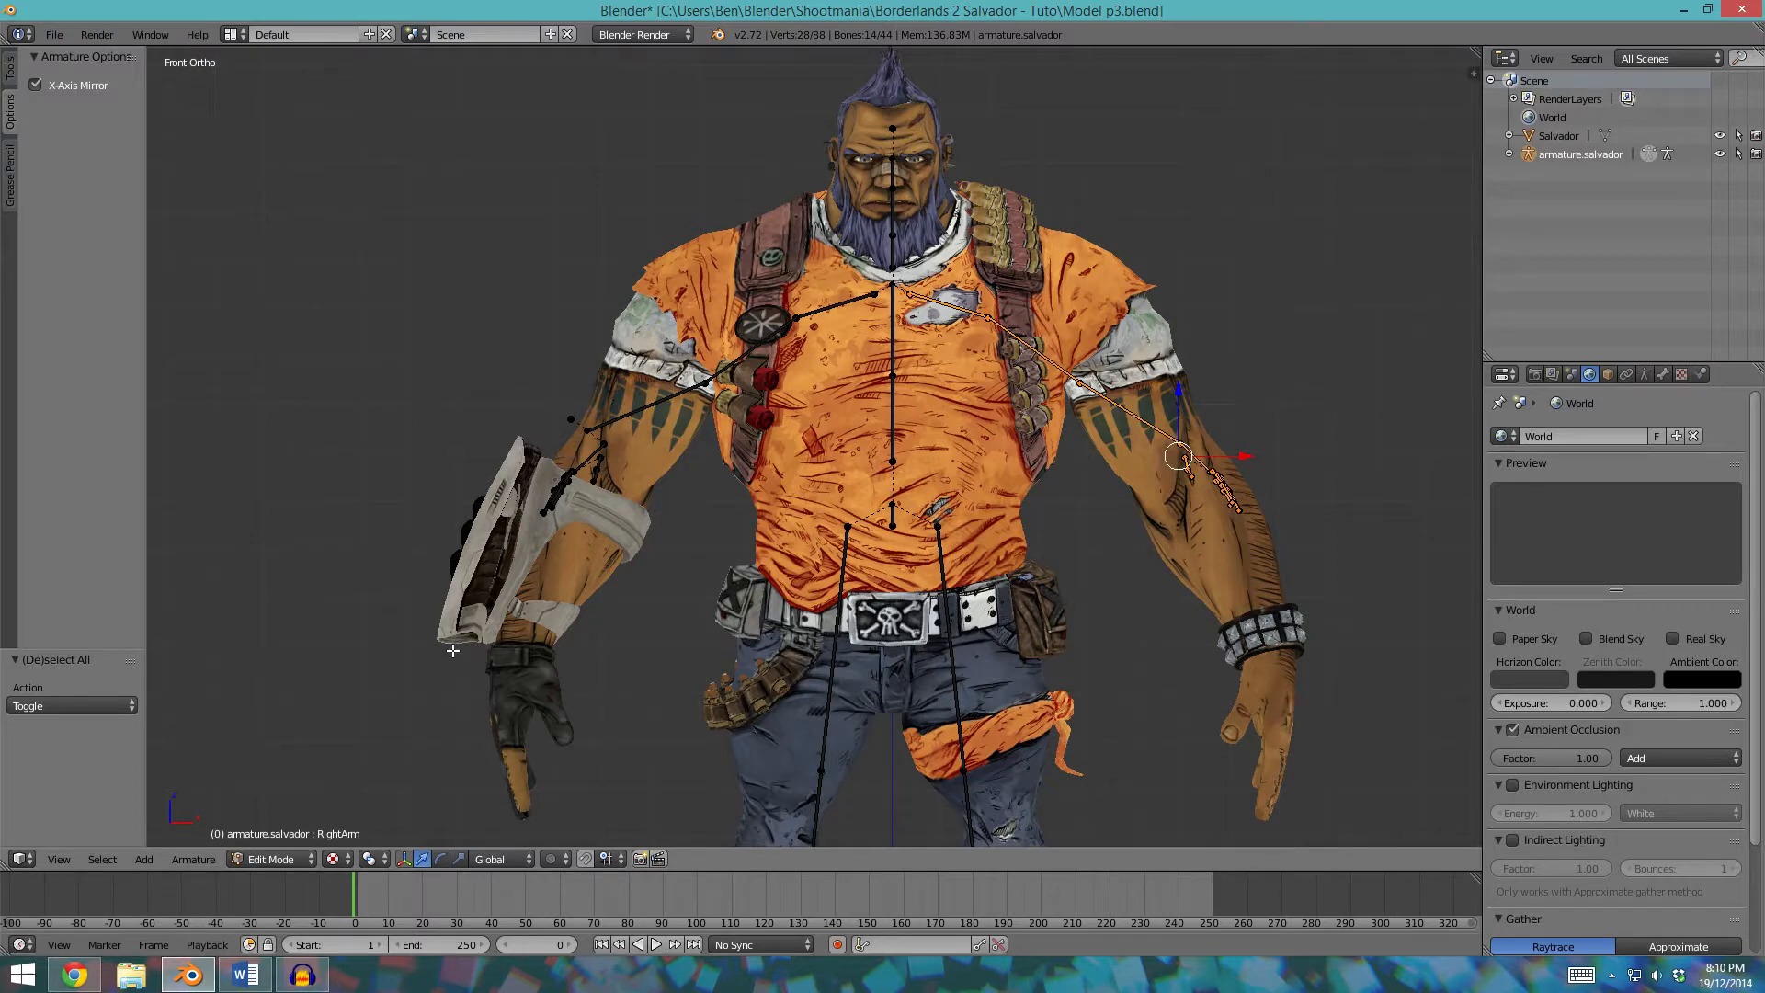
Select the whole right arm bone chain, rotate it about -27.8°, and move it by about -0.165 in X and -0.412 in Z.
key("a")
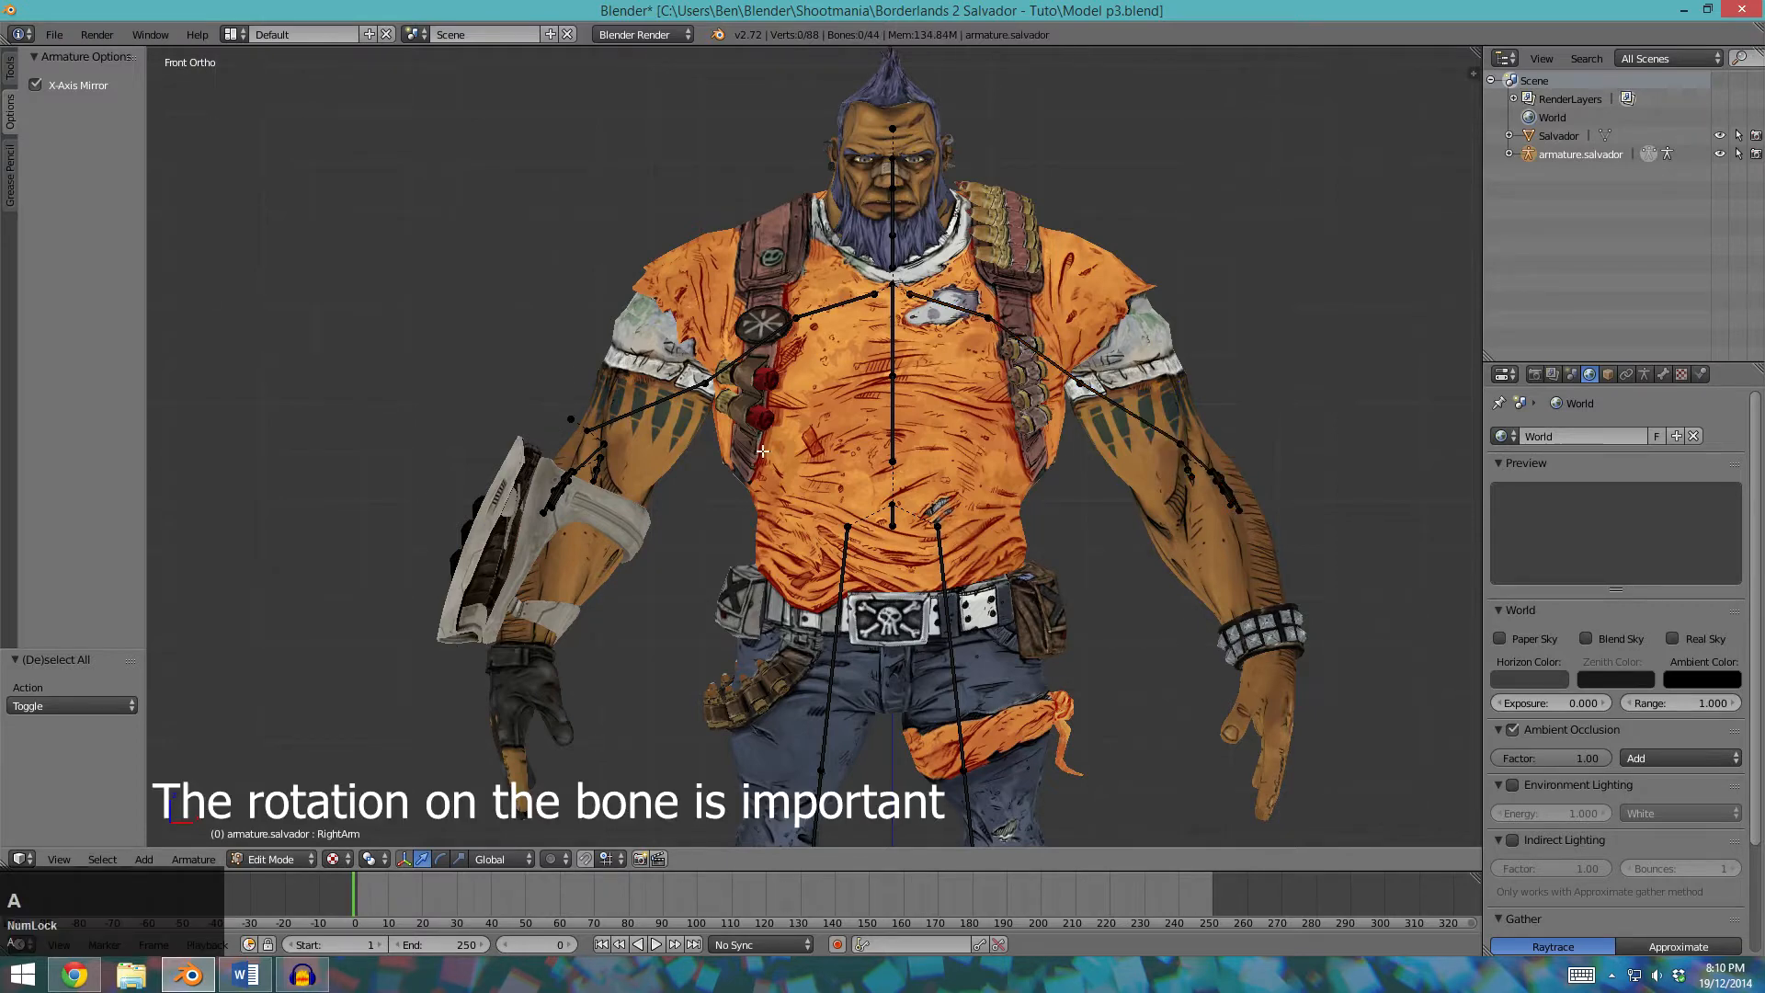
key("c")
mouse_move(762, 313)
left_mouse_down()
mouse_move(588, 413)
mouse_move(630, 415)
left_mouse_up()
key("Escape")
key("r")
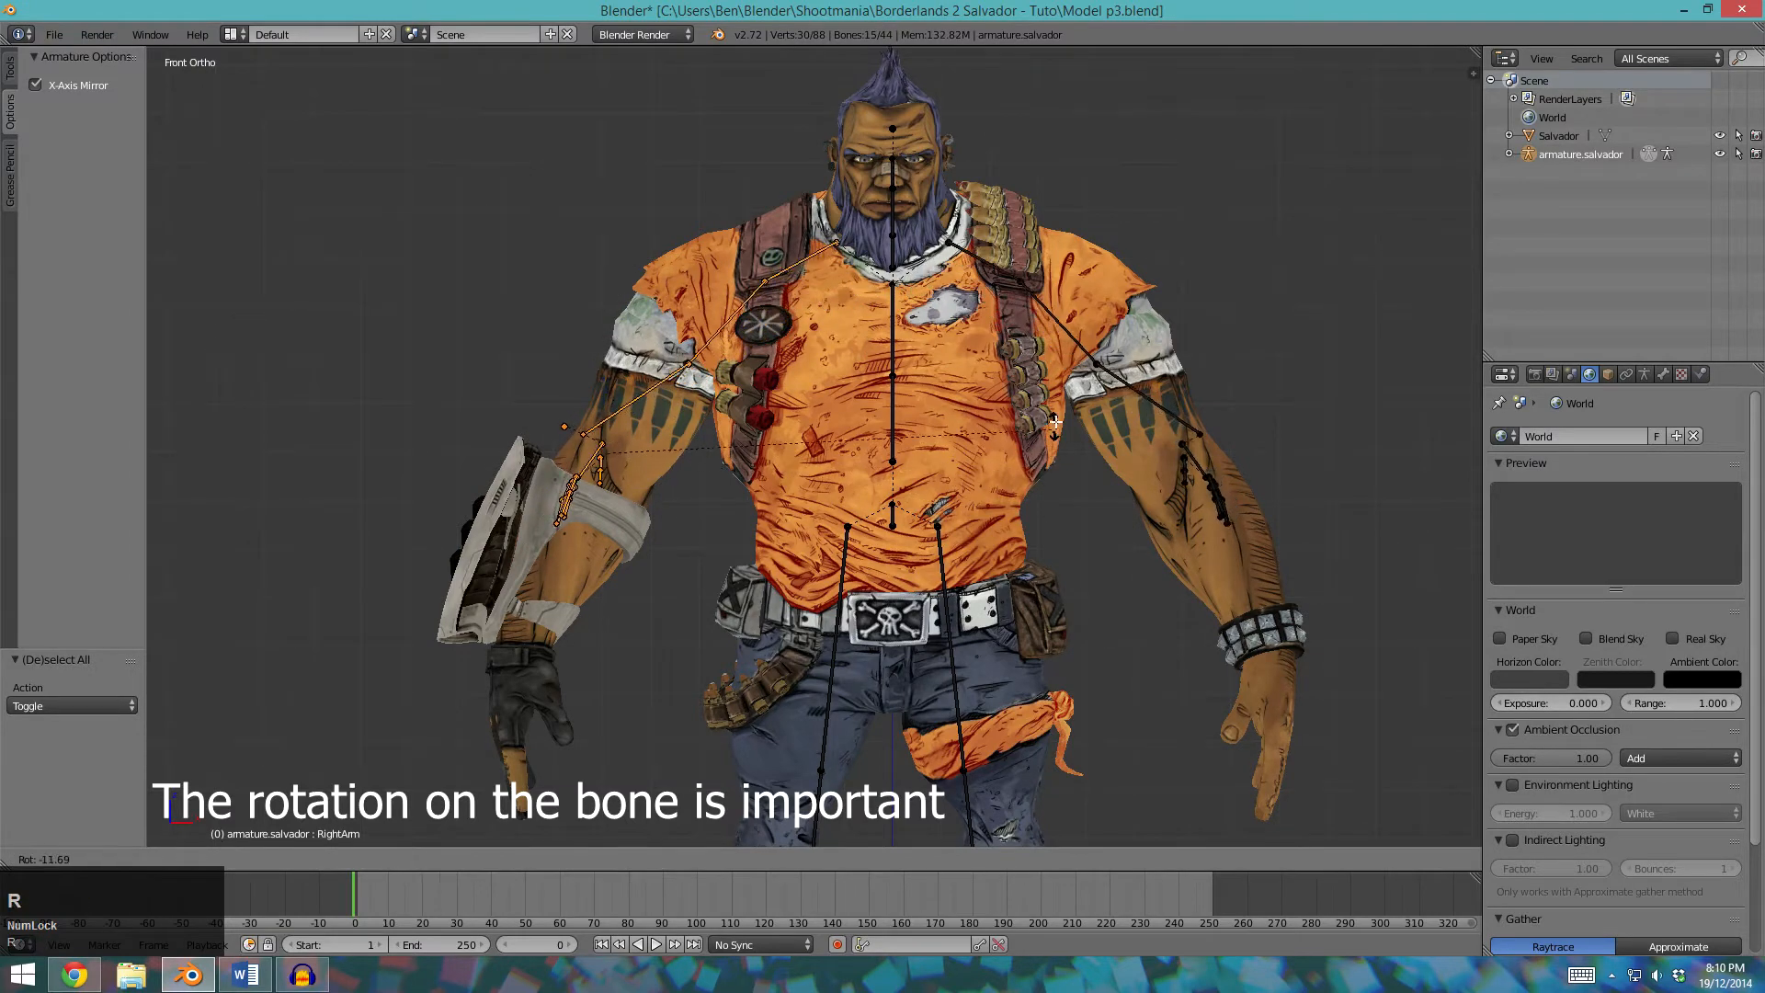
left_click(1049, 266)
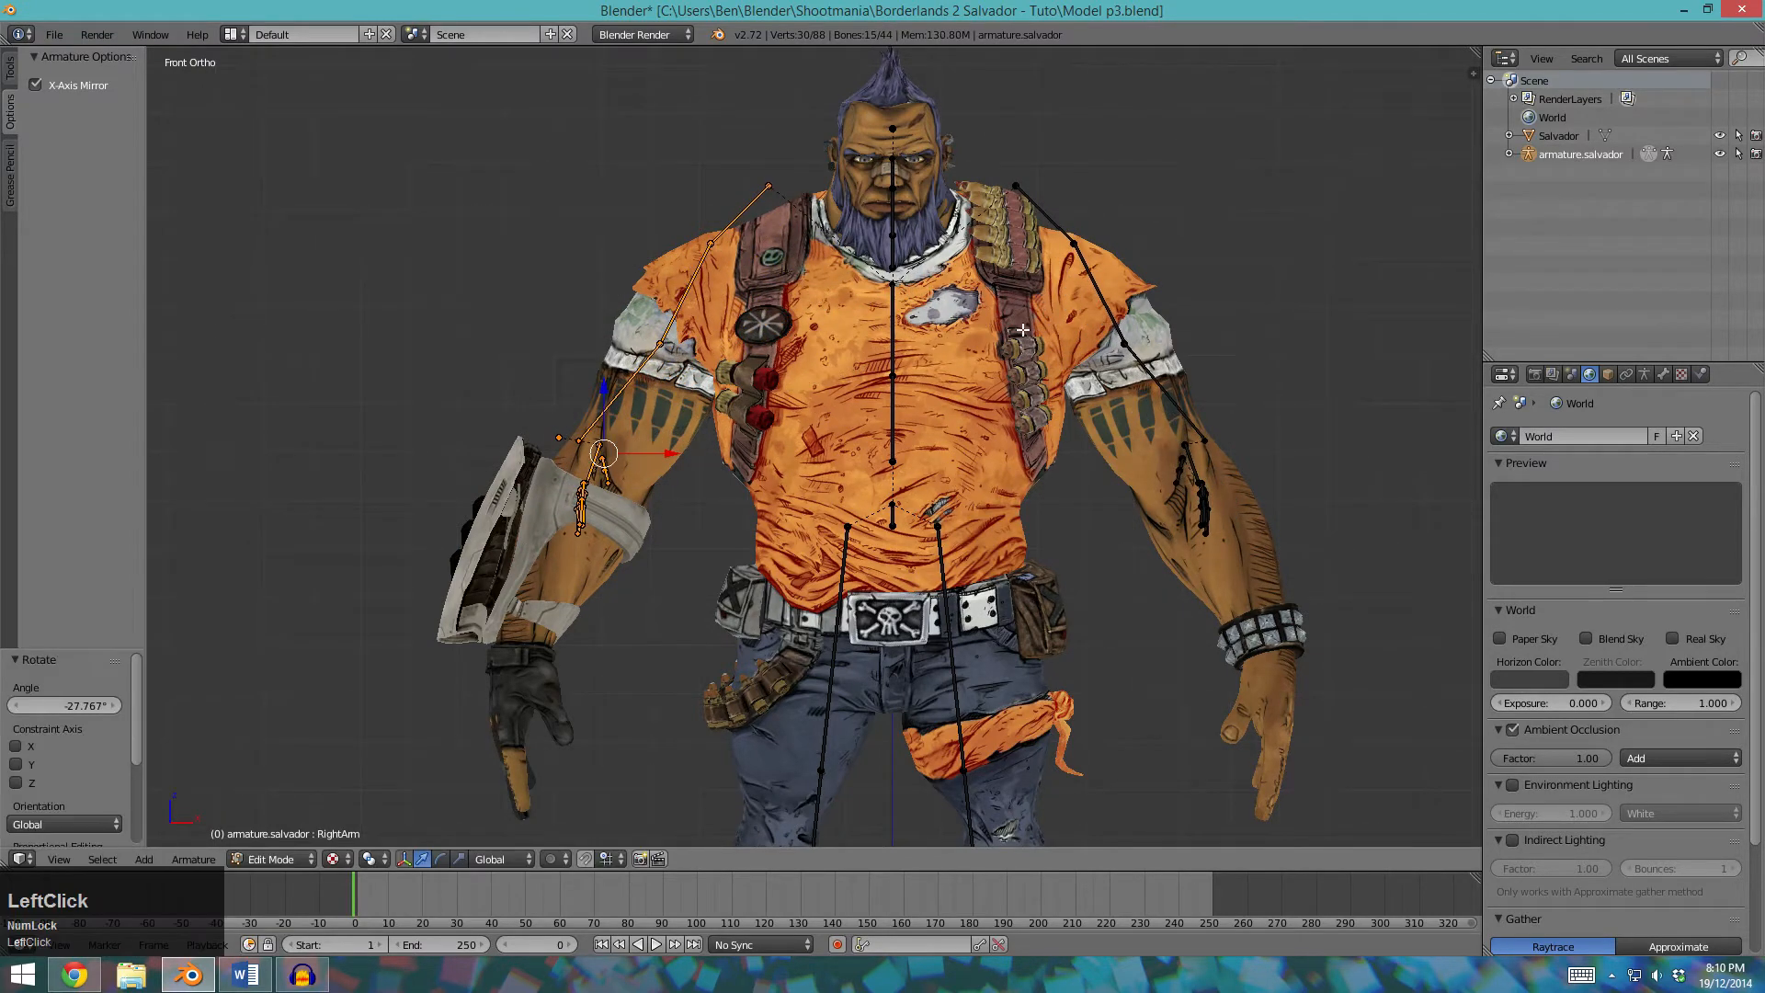
key("g")
left_click(913, 577)
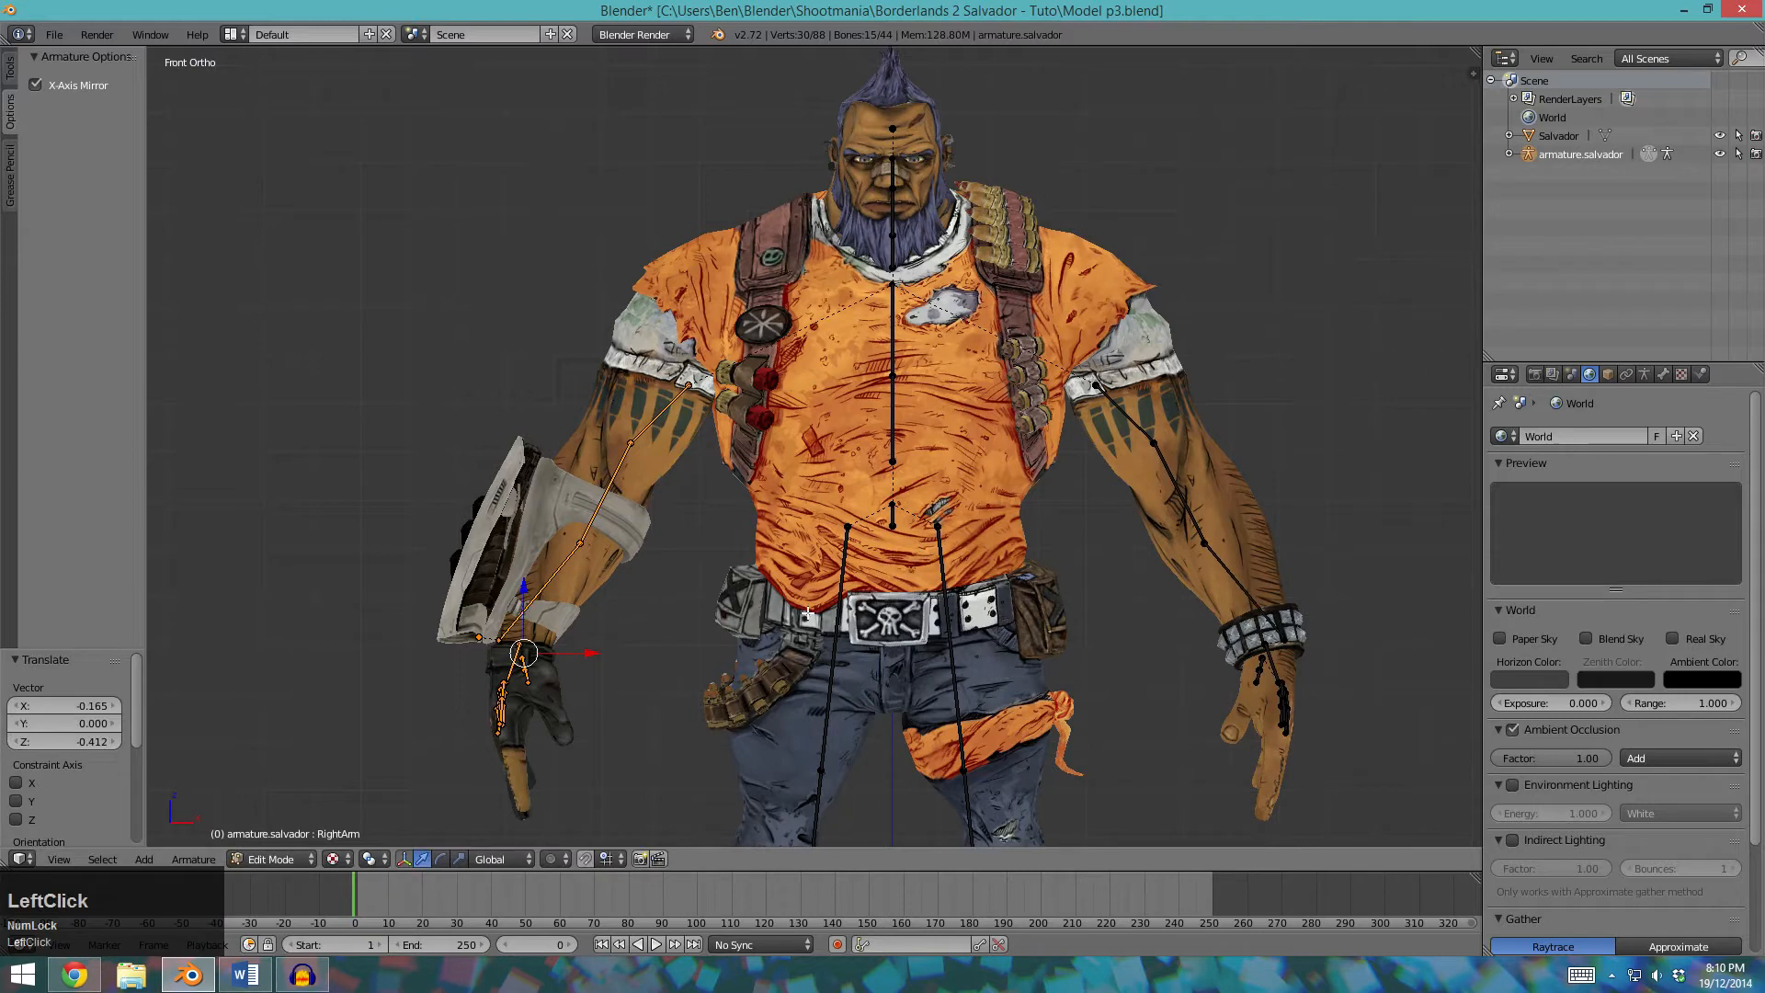
Scale up the right arm bone chain, rotate it about -5.7°, and reposition it to fit the mesh's arm and hand.
key("s")
left_click(931, 672)
key("r")
left_click(938, 665)
key("g")
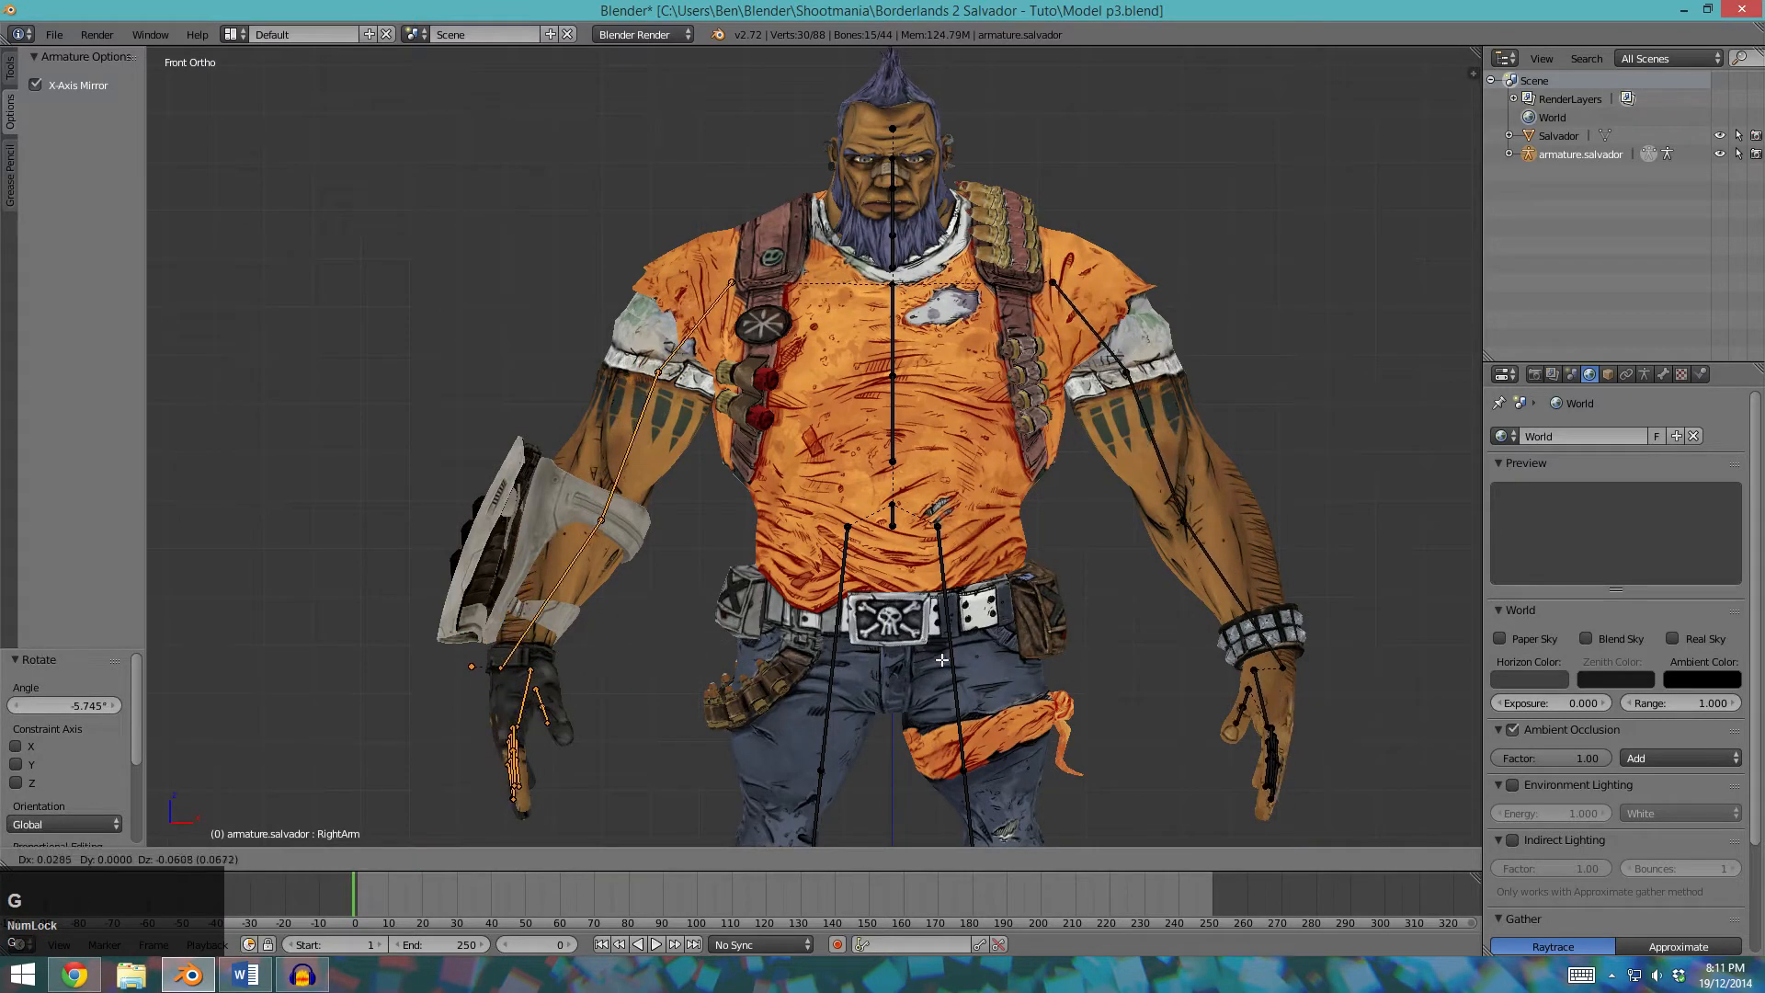
left_click(942, 659)
Move the inner end of the right shoulder bone toward the neck by about 0.168 in X and 0.016 in Z.
scroll(919, 598, "up", 2)
middle_click_drag(736, 344, 829, 479, "shift")
key("a")
right_click(801, 373)
key("g")
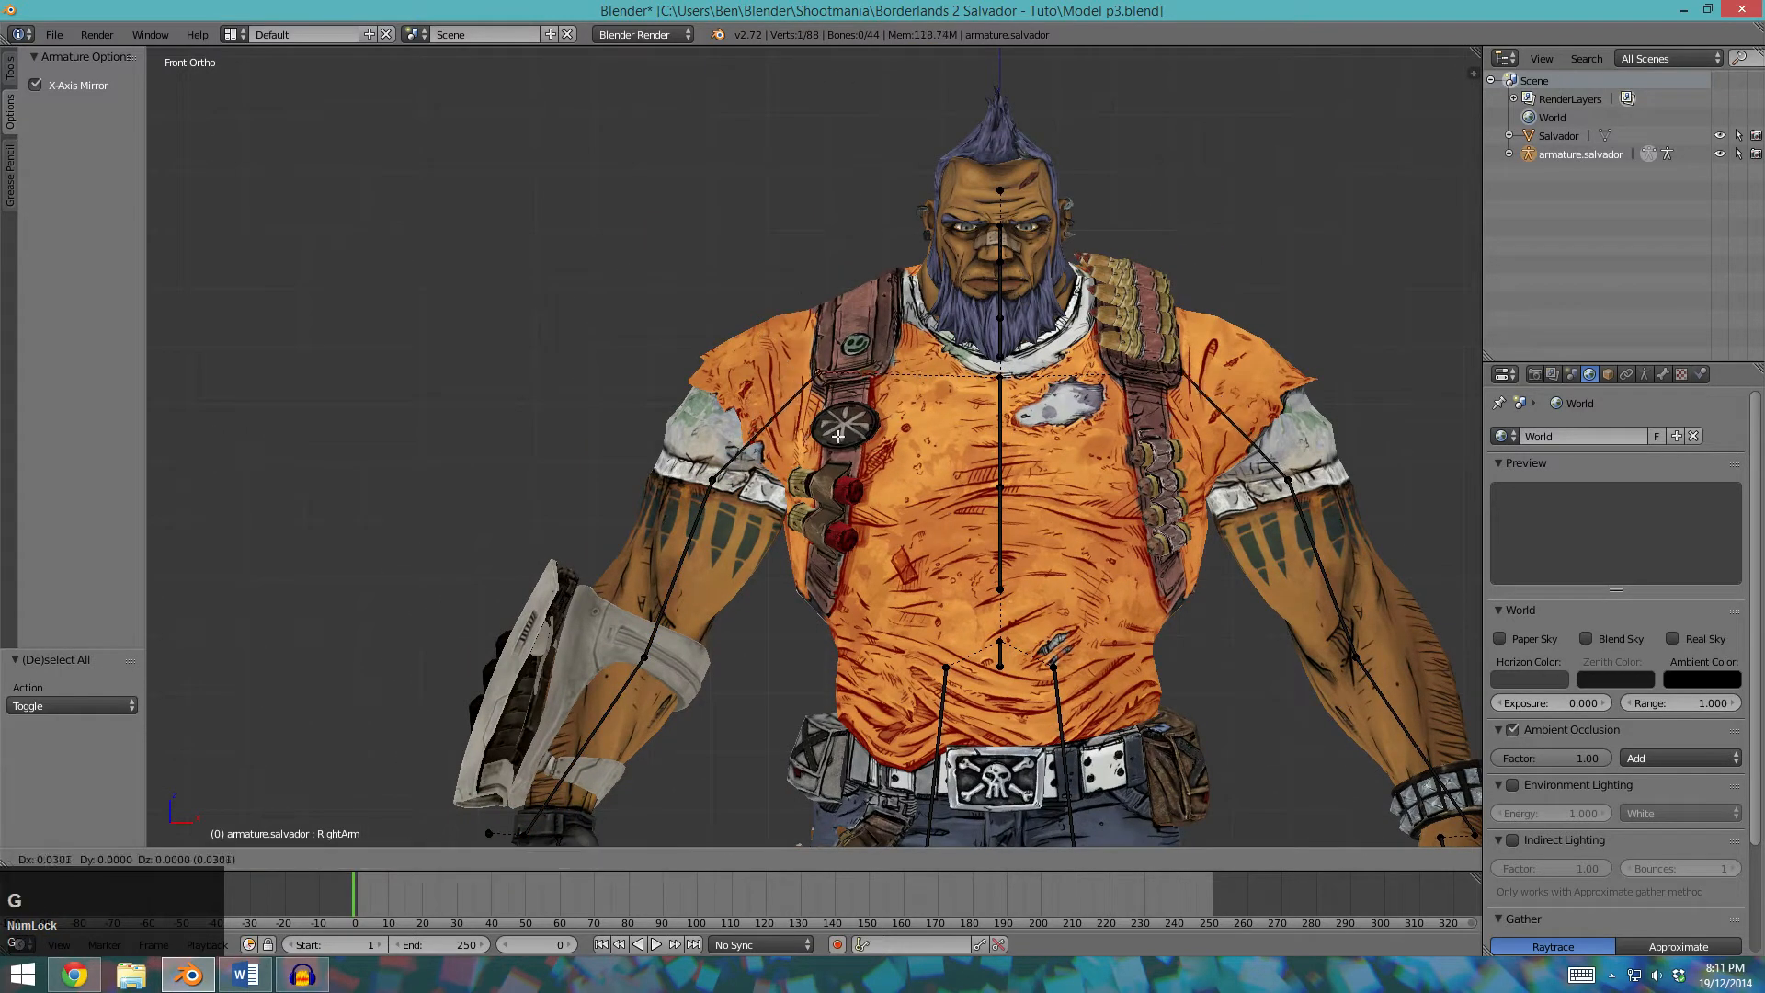
left_click(905, 427)
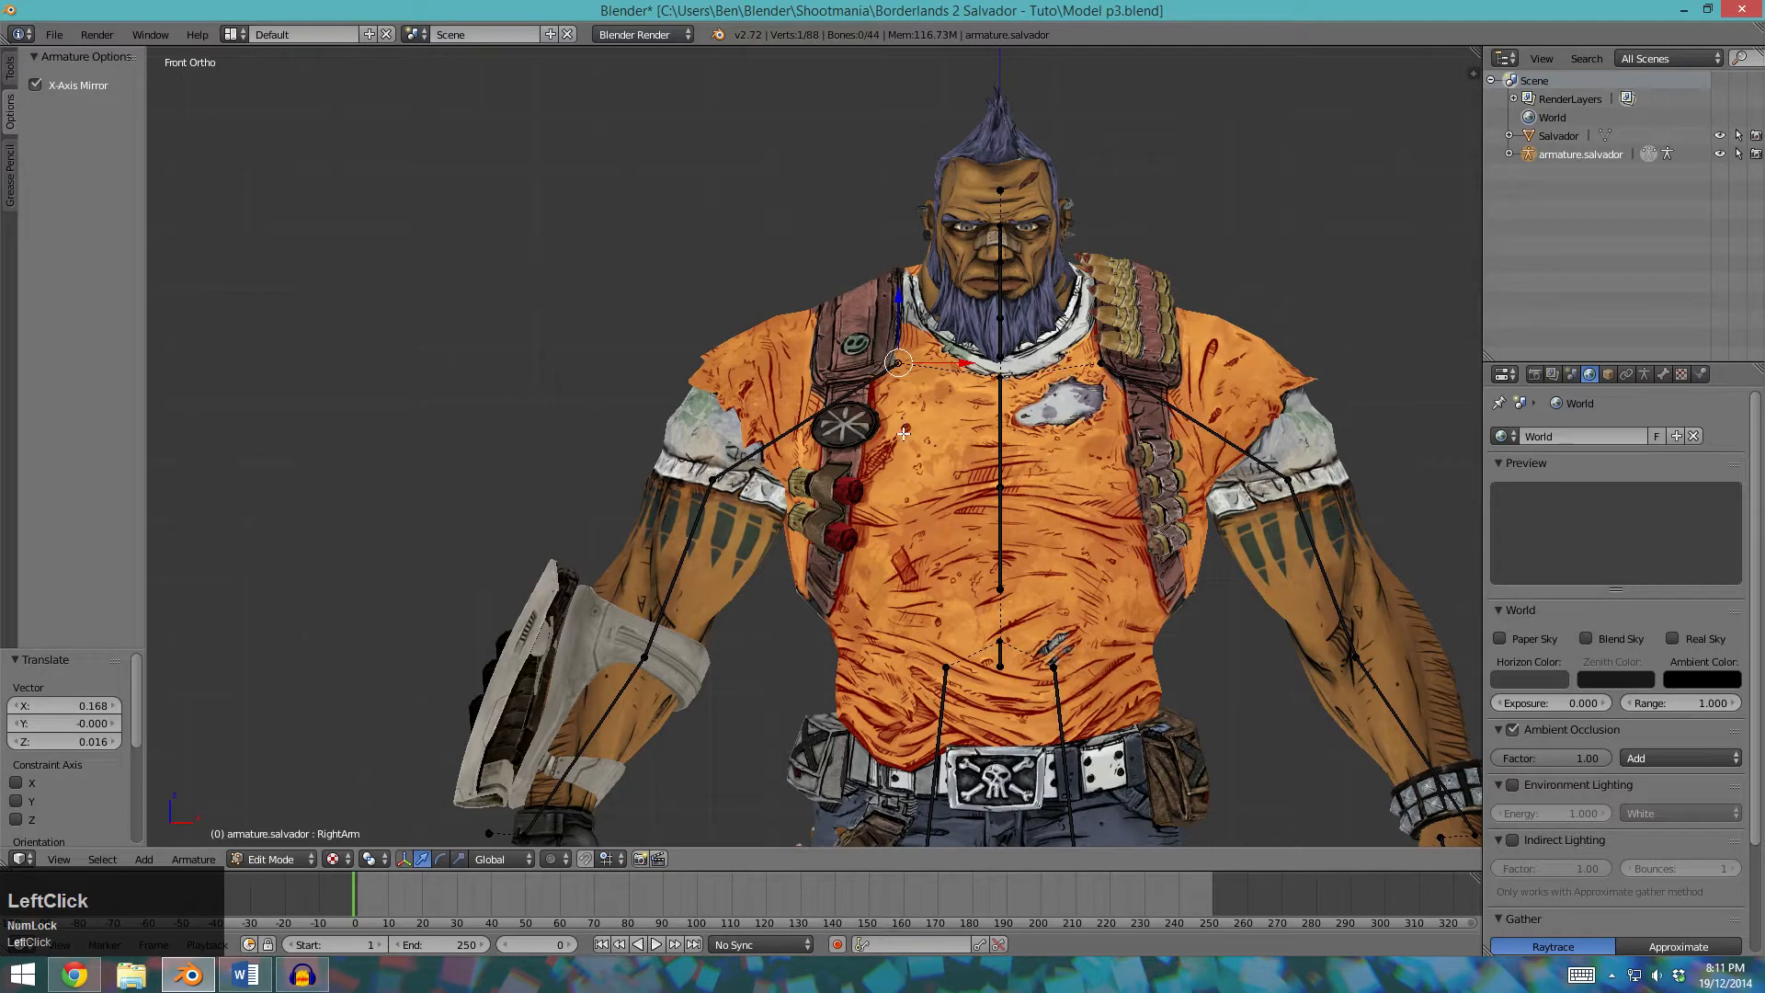
Move the shoulder joint of the right arm up and slightly inward so it sits inside the mesh's shoulder.
key("a")
right_click(714, 479)
key("g")
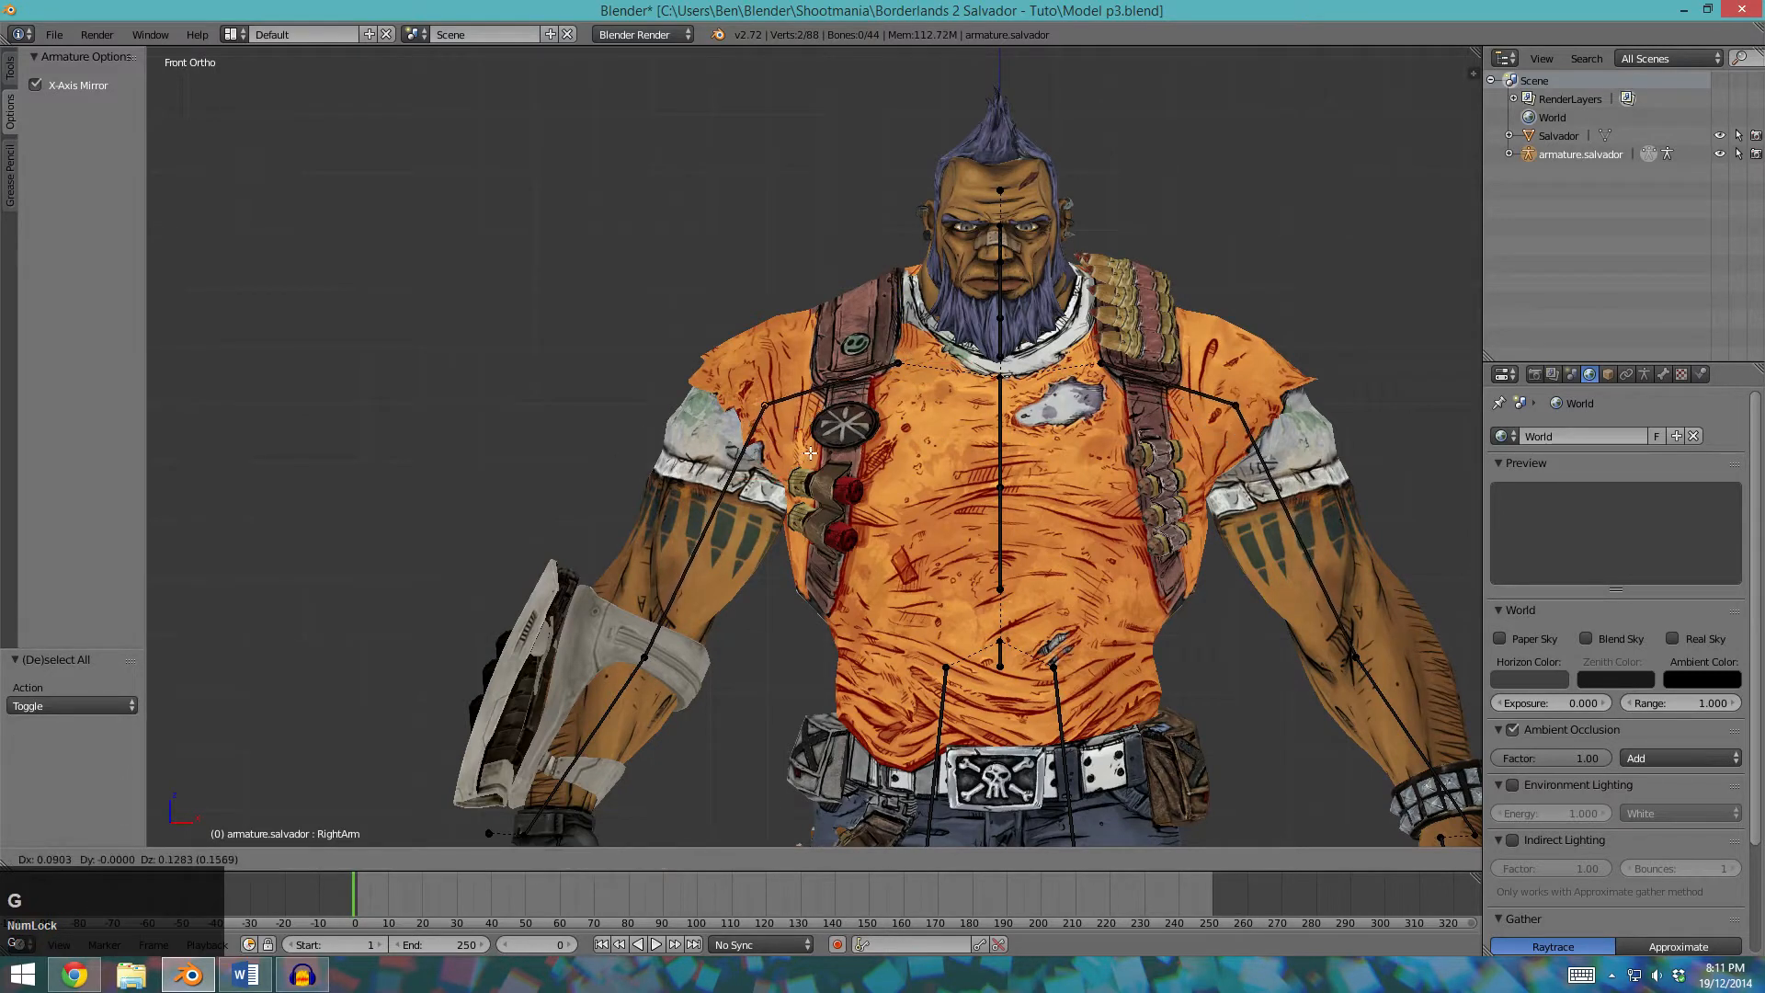
left_click(654, 655)
Move the right elbow joint slightly up and inward to match the bend of the mesh's arm.
middle_click_drag(654, 654, 700, 503, "shift")
key("a")
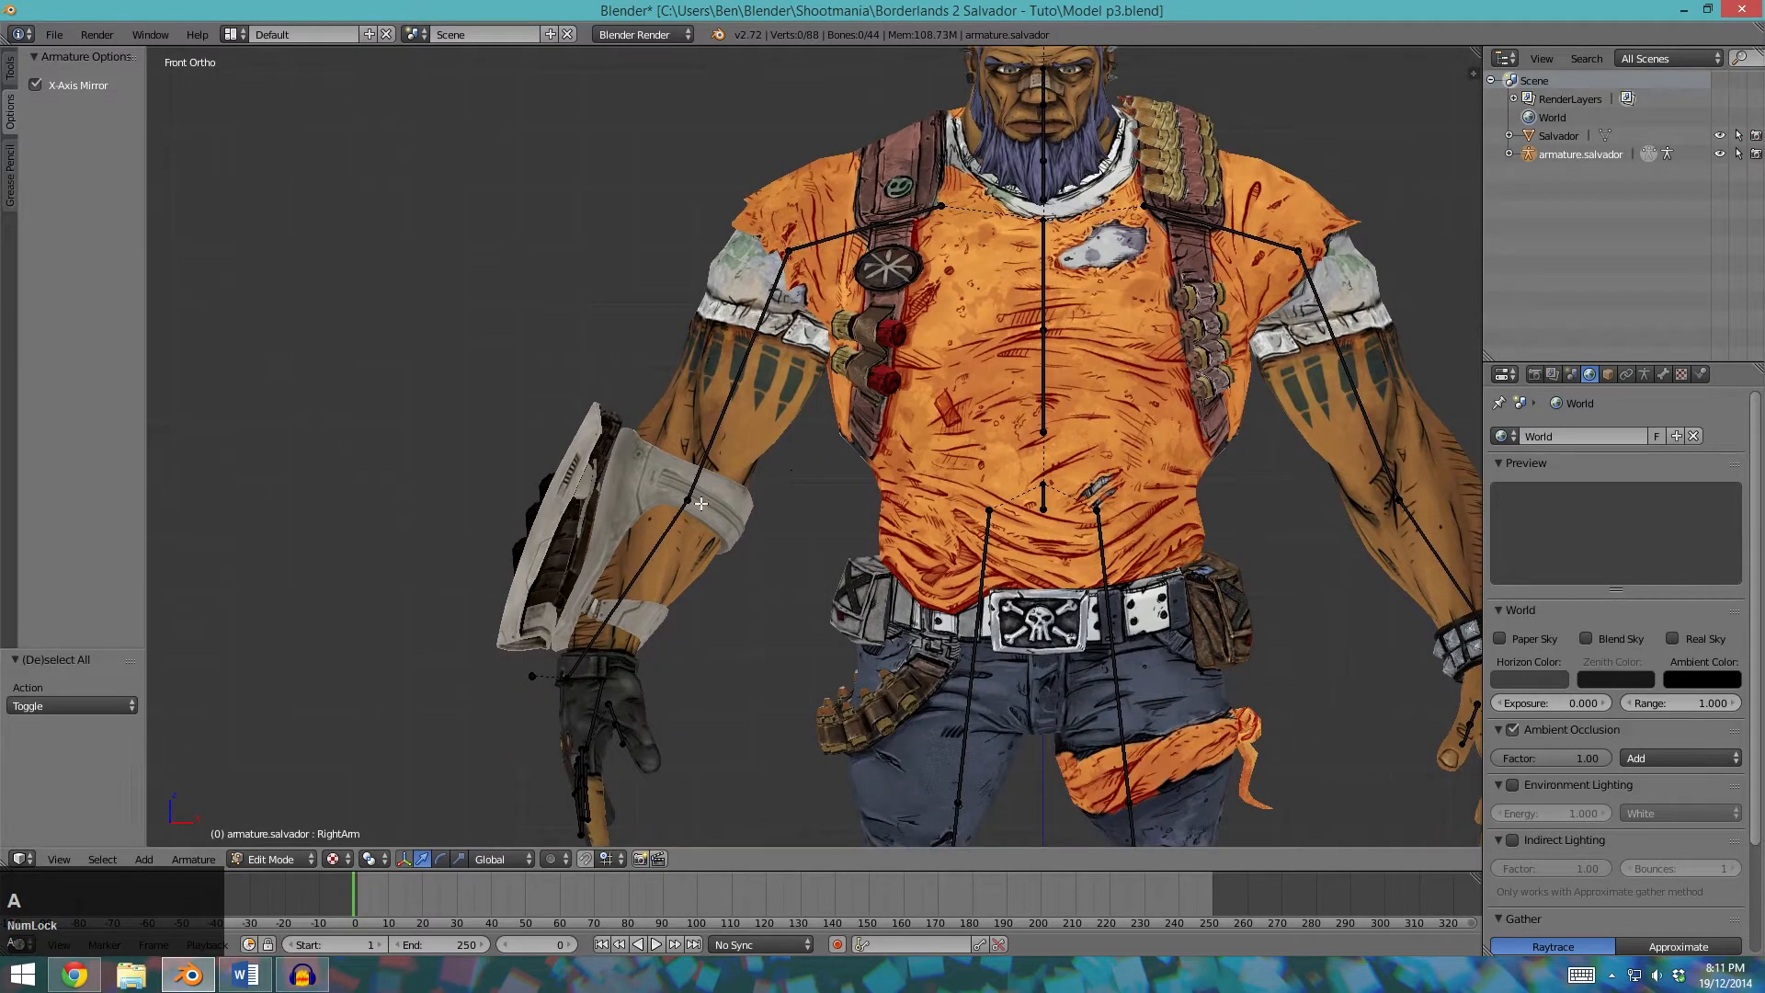
right_click(699, 502)
key("g")
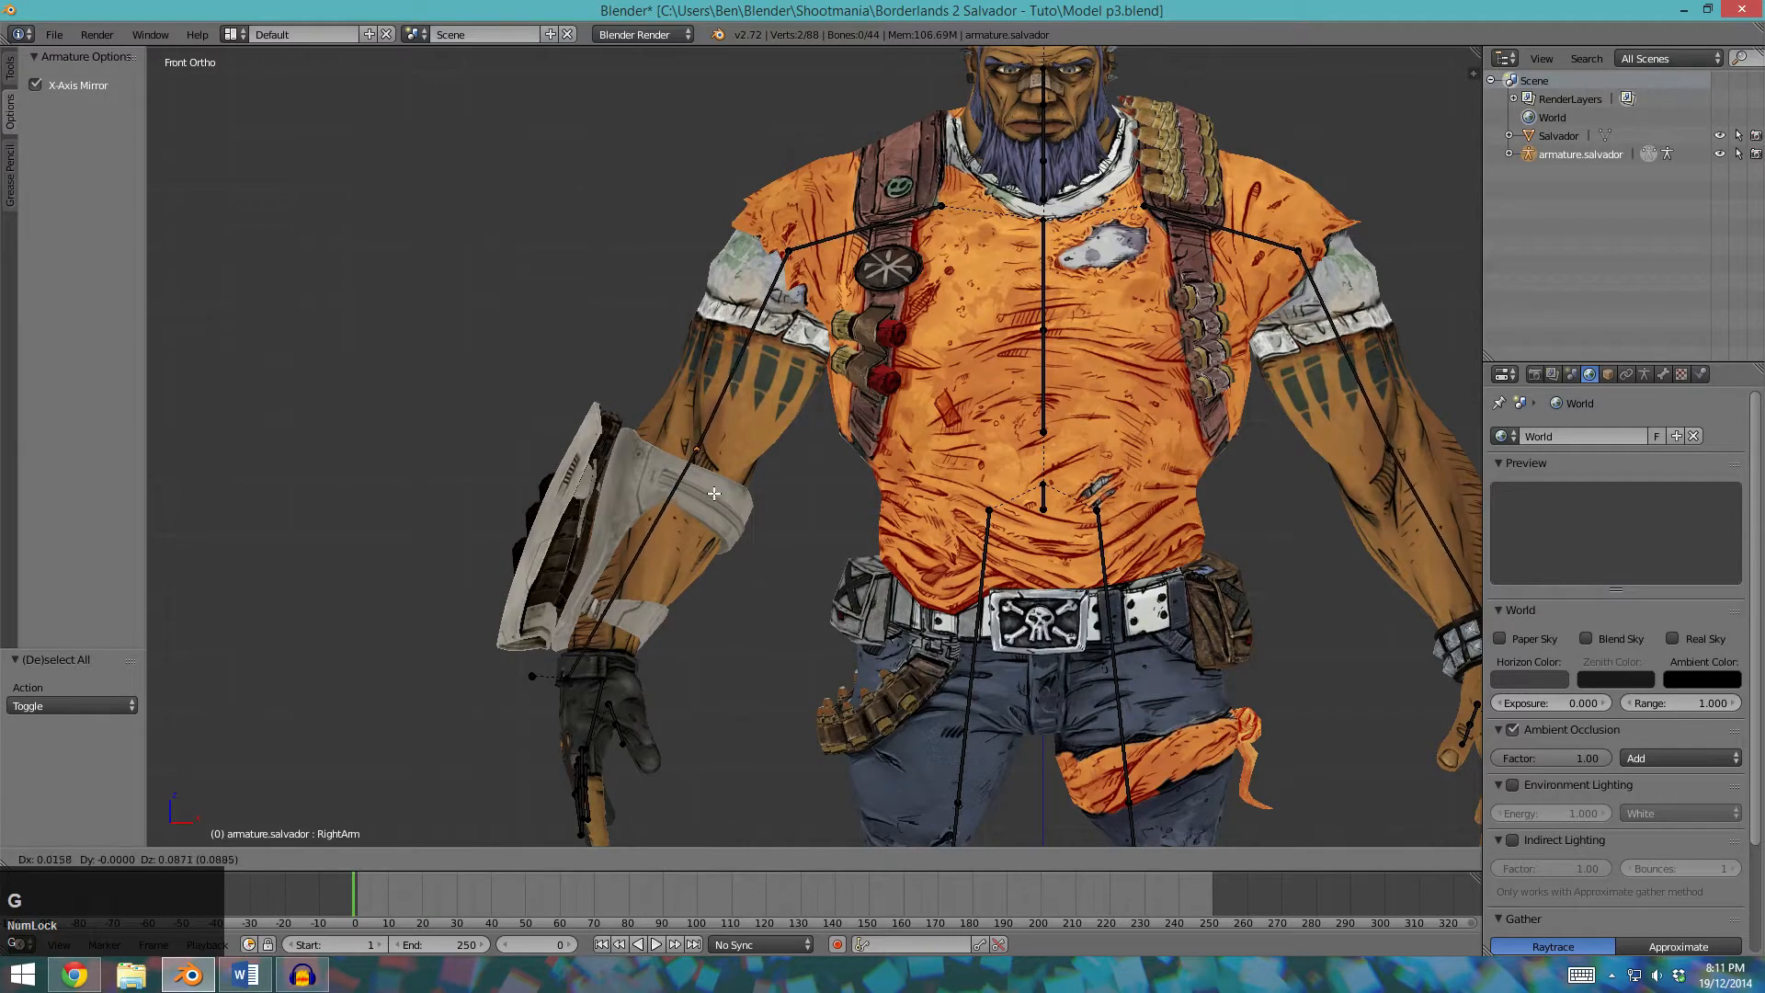
left_click(710, 494)
Select the bones of the right hand and fingers and move them to fit the mesh's gloved hand.
middle_click_drag(714, 618, 769, 531, "shift")
key("a")
key("c")
left_click(687, 638)
left_click_drag(686, 638, 632, 704)
key("Escape")
key("c")
left_click(635, 664)
key("Escape")
key("g")
left_click(691, 674)
Move the small bone beside the right wrist by about -0.019 in X and 0.027 in Z, and deselect everything.
key("a")
key("c")
left_click(524, 579)
key("Escape")
key("g")
left_click(548, 574)
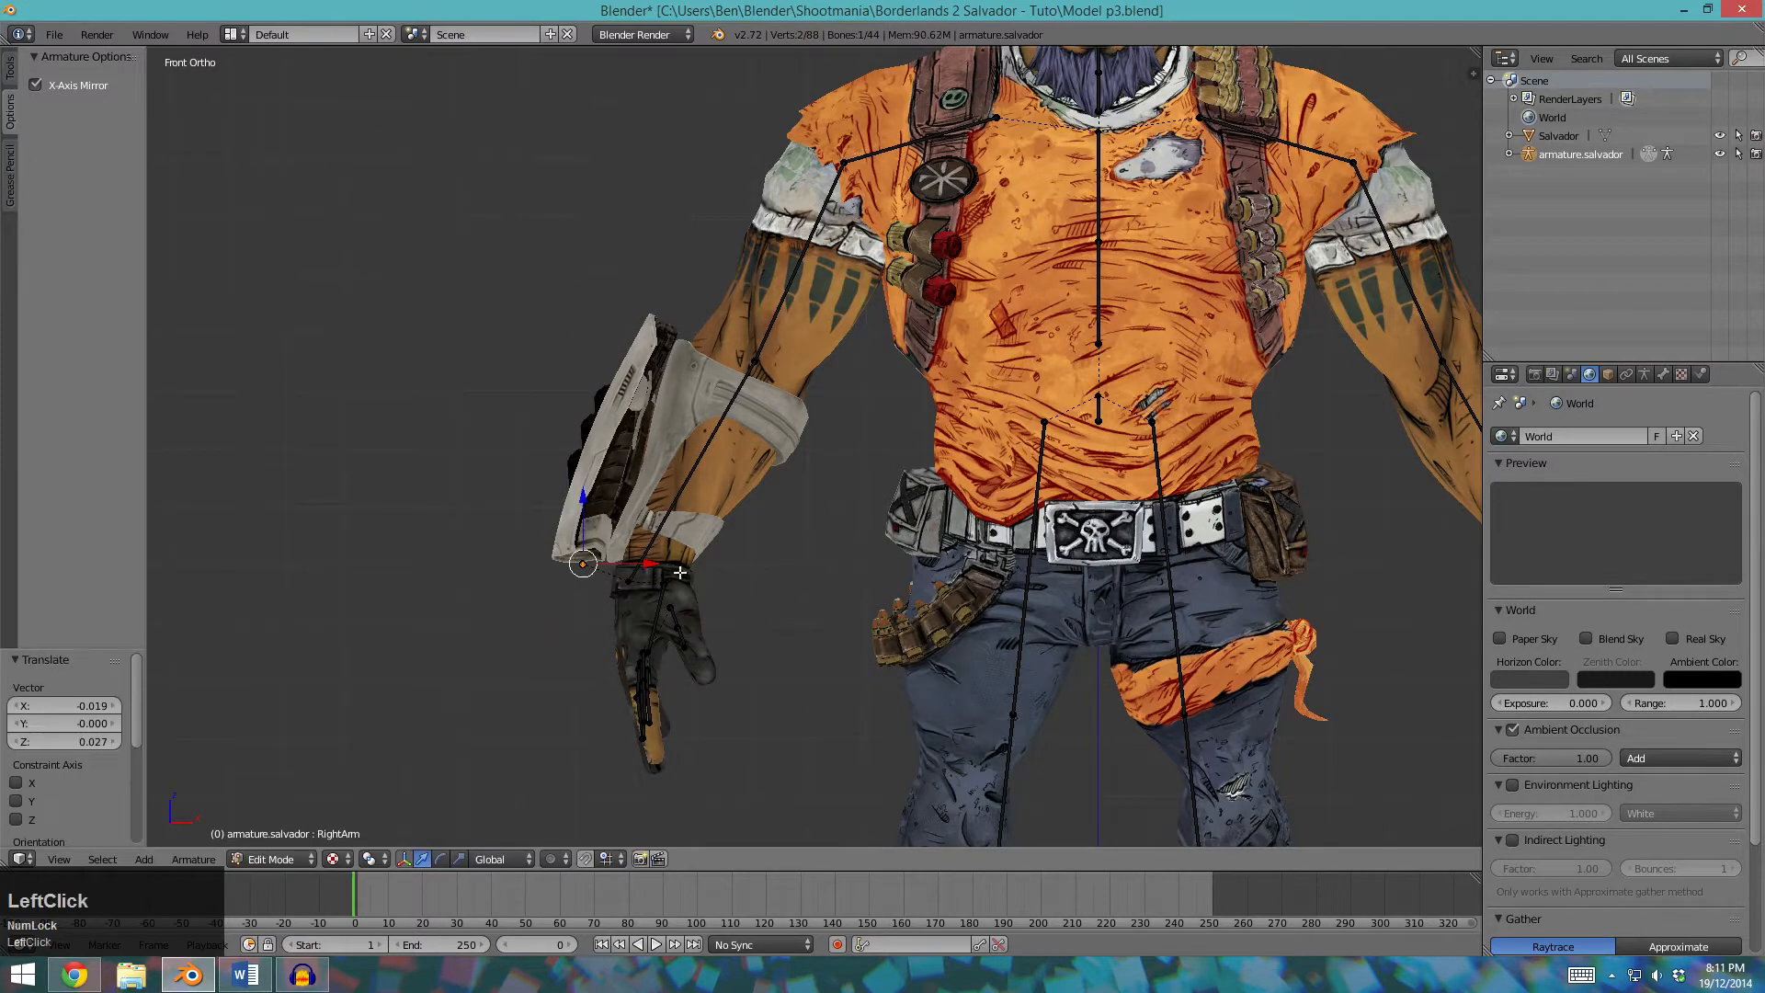
key("a")
middle_click_drag(741, 583, 769, 536, "shift")
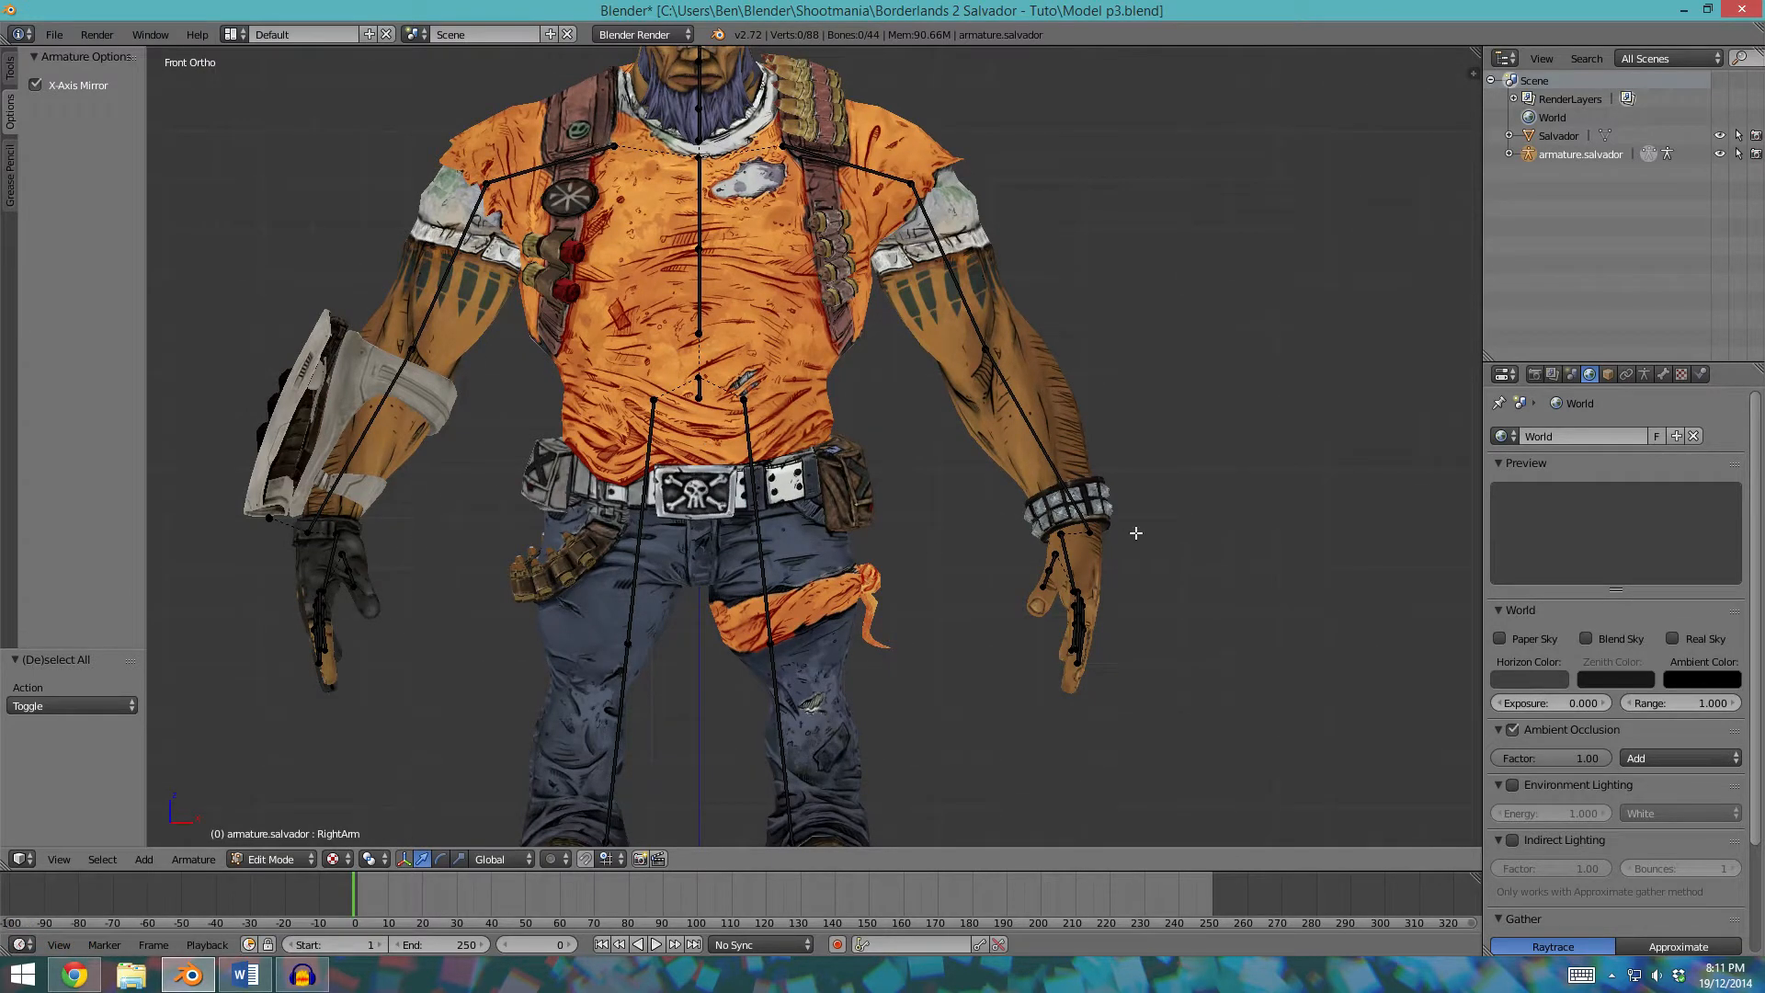
key("c")
left_click(335, 590)
key("Escape")
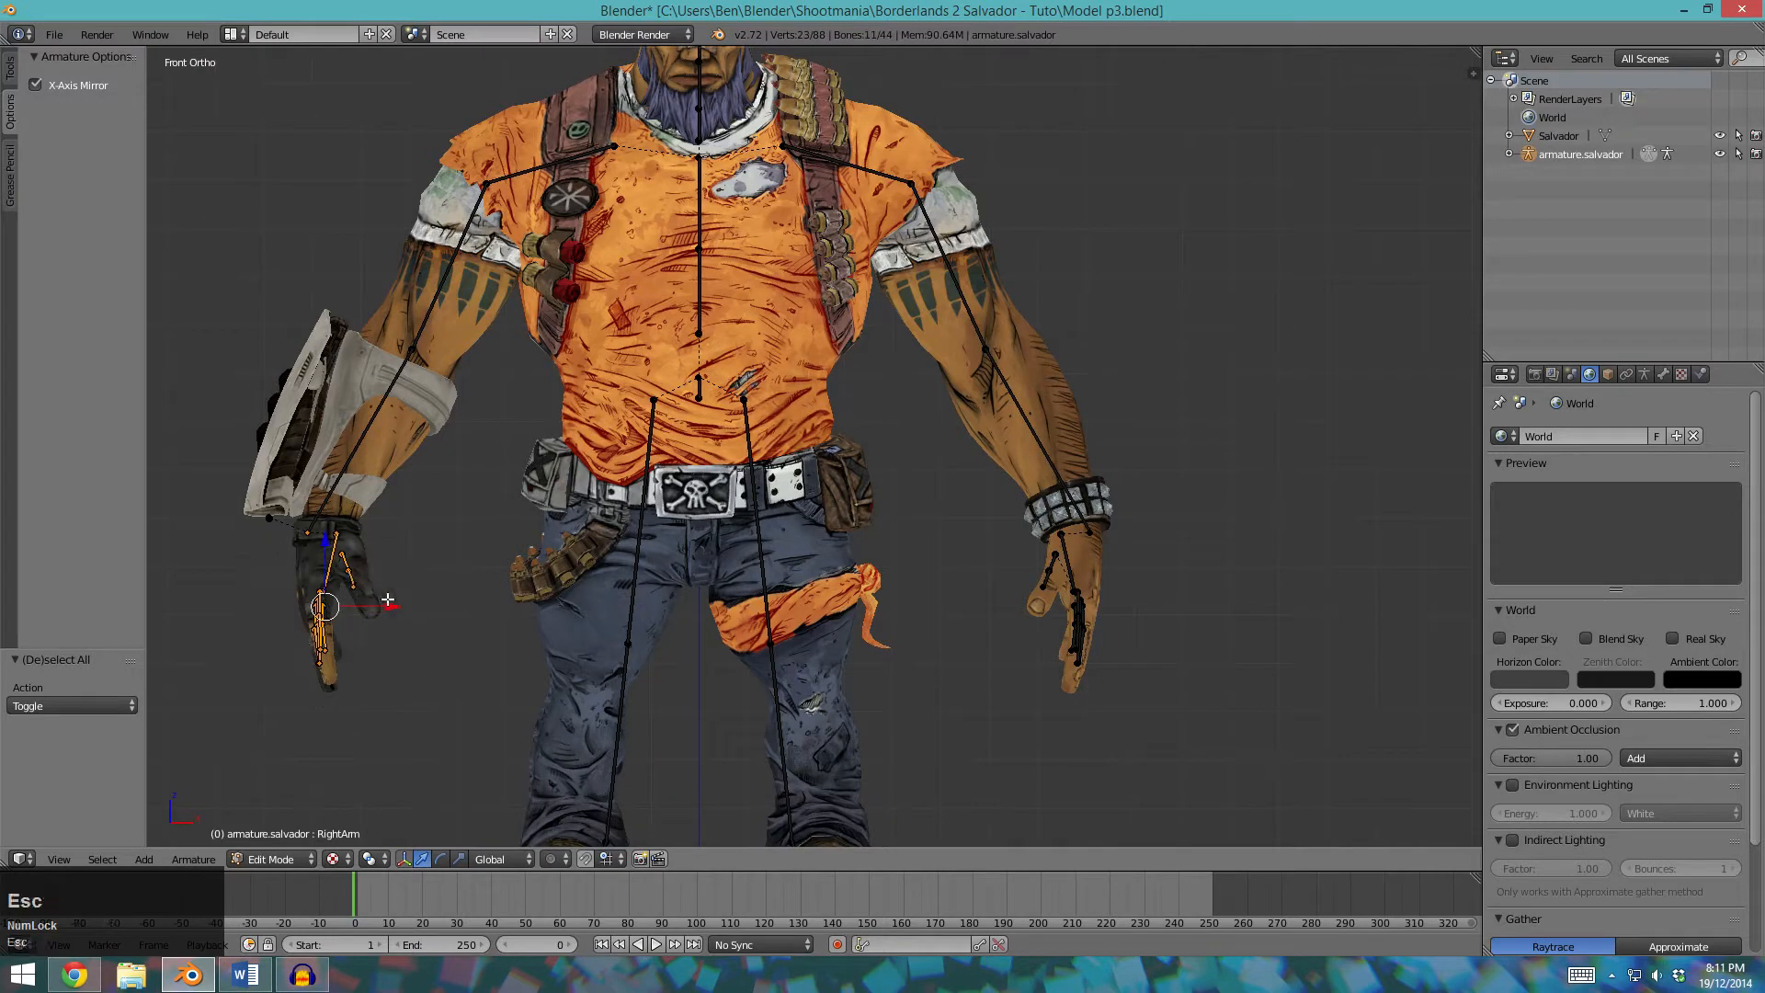
key("x")
key("g")
key("x")
key("Escape")
key("a")
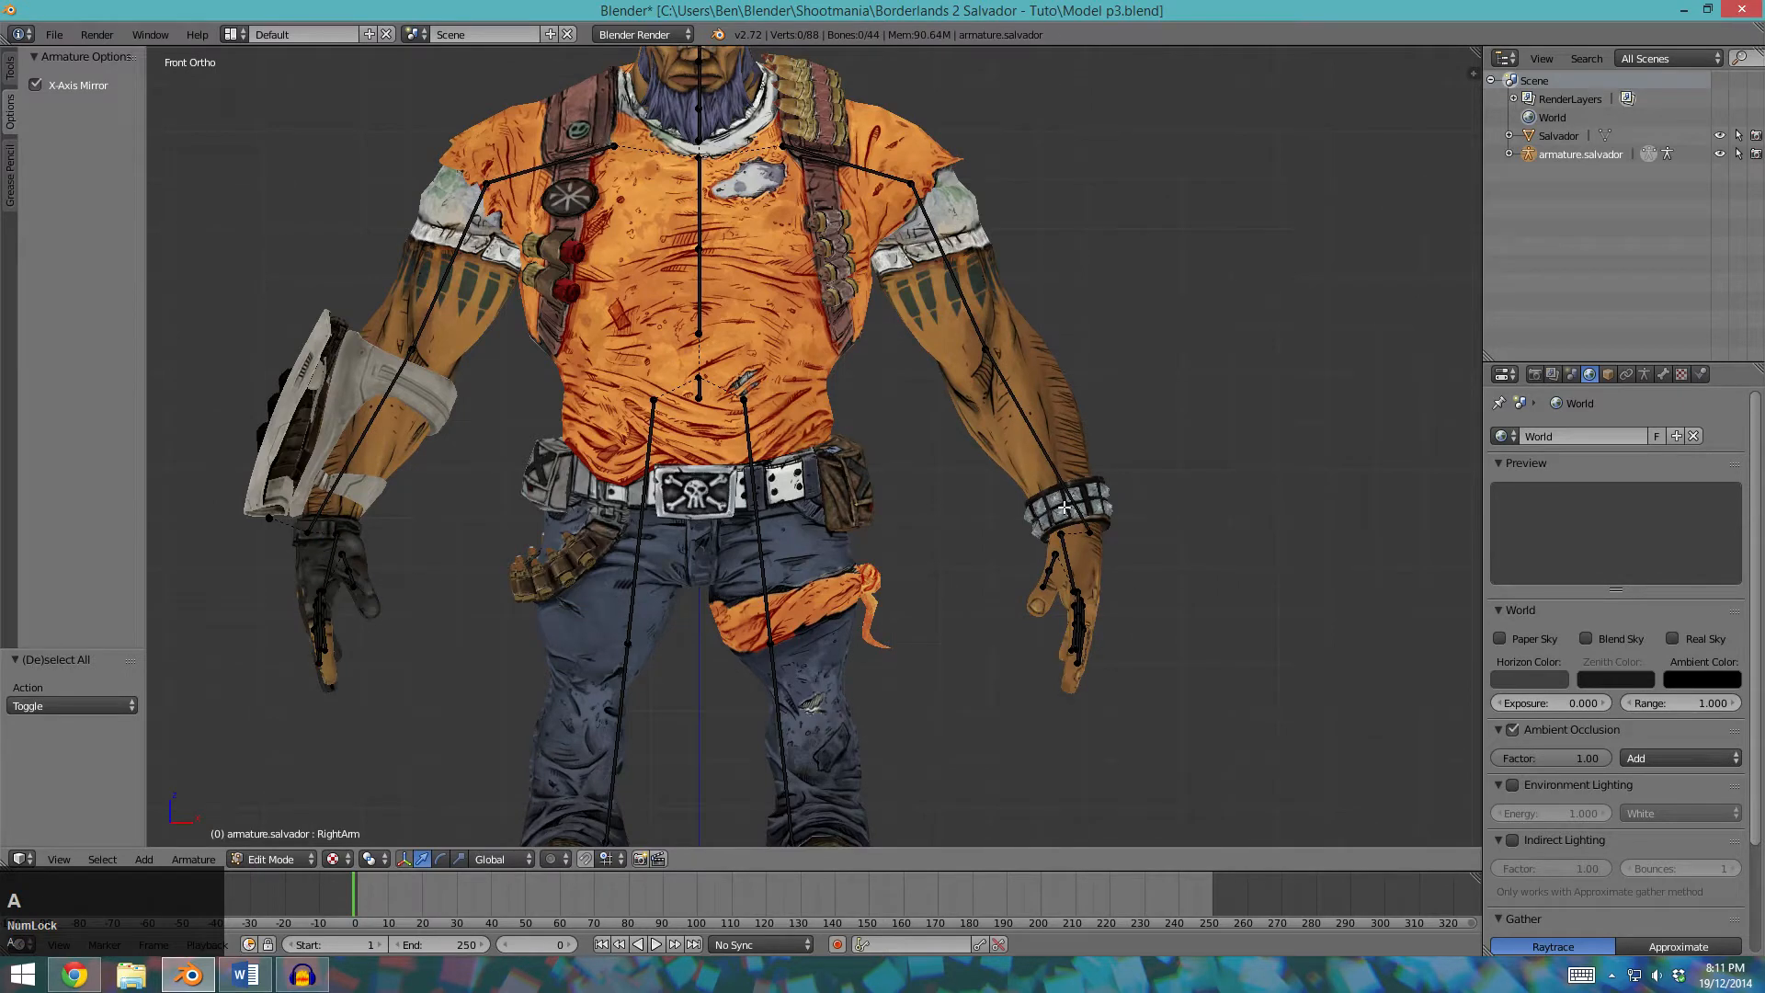
Select all bones of the left hand and move them by about 0.011 in X and -0.029 in Z.
key("a")
key("a")
key("c")
left_click_drag(1013, 600, 1033, 638)
scroll(1033, 638, "up", 2)
middle_click_drag(1323, 643, 1084, 545, "shift")
key("g")
left_click(1090, 592)
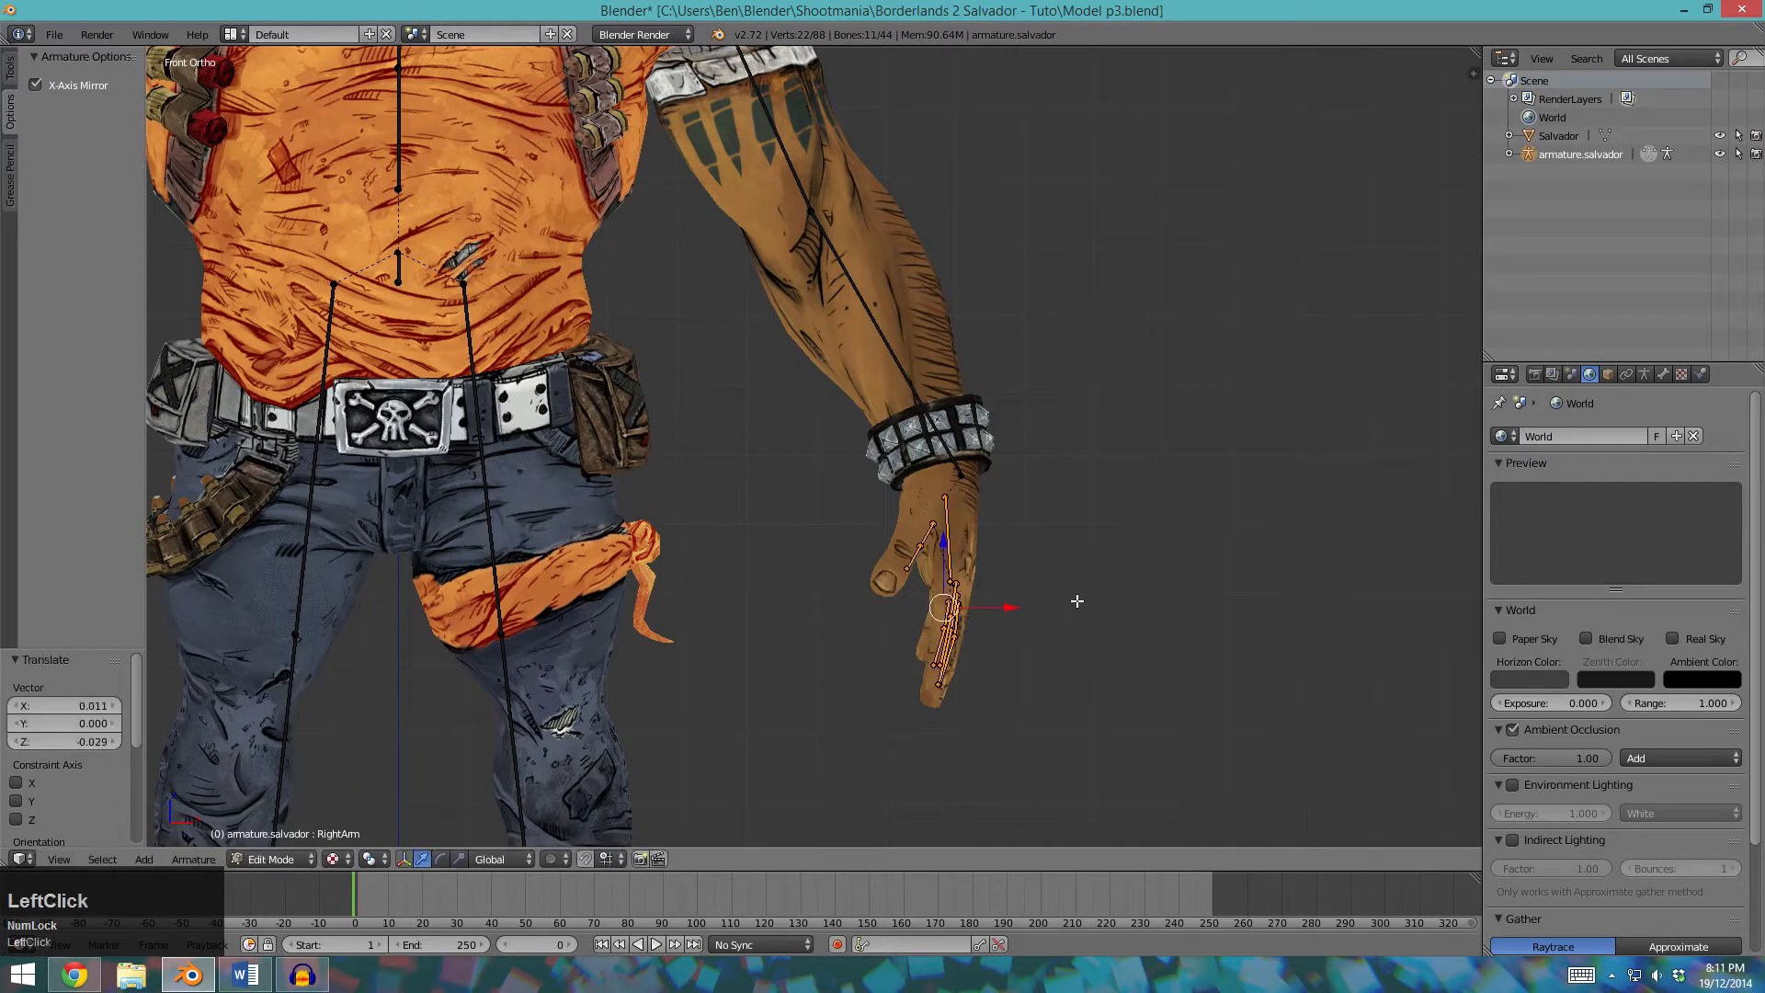
Rotate, move and slightly enlarge the left hand's bones as seen from the side to line them up with the mesh's fingers.
key("KP_3")
scroll(937, 662, "up", 2)
middle_click_drag(997, 709, 859, 611, "shift")
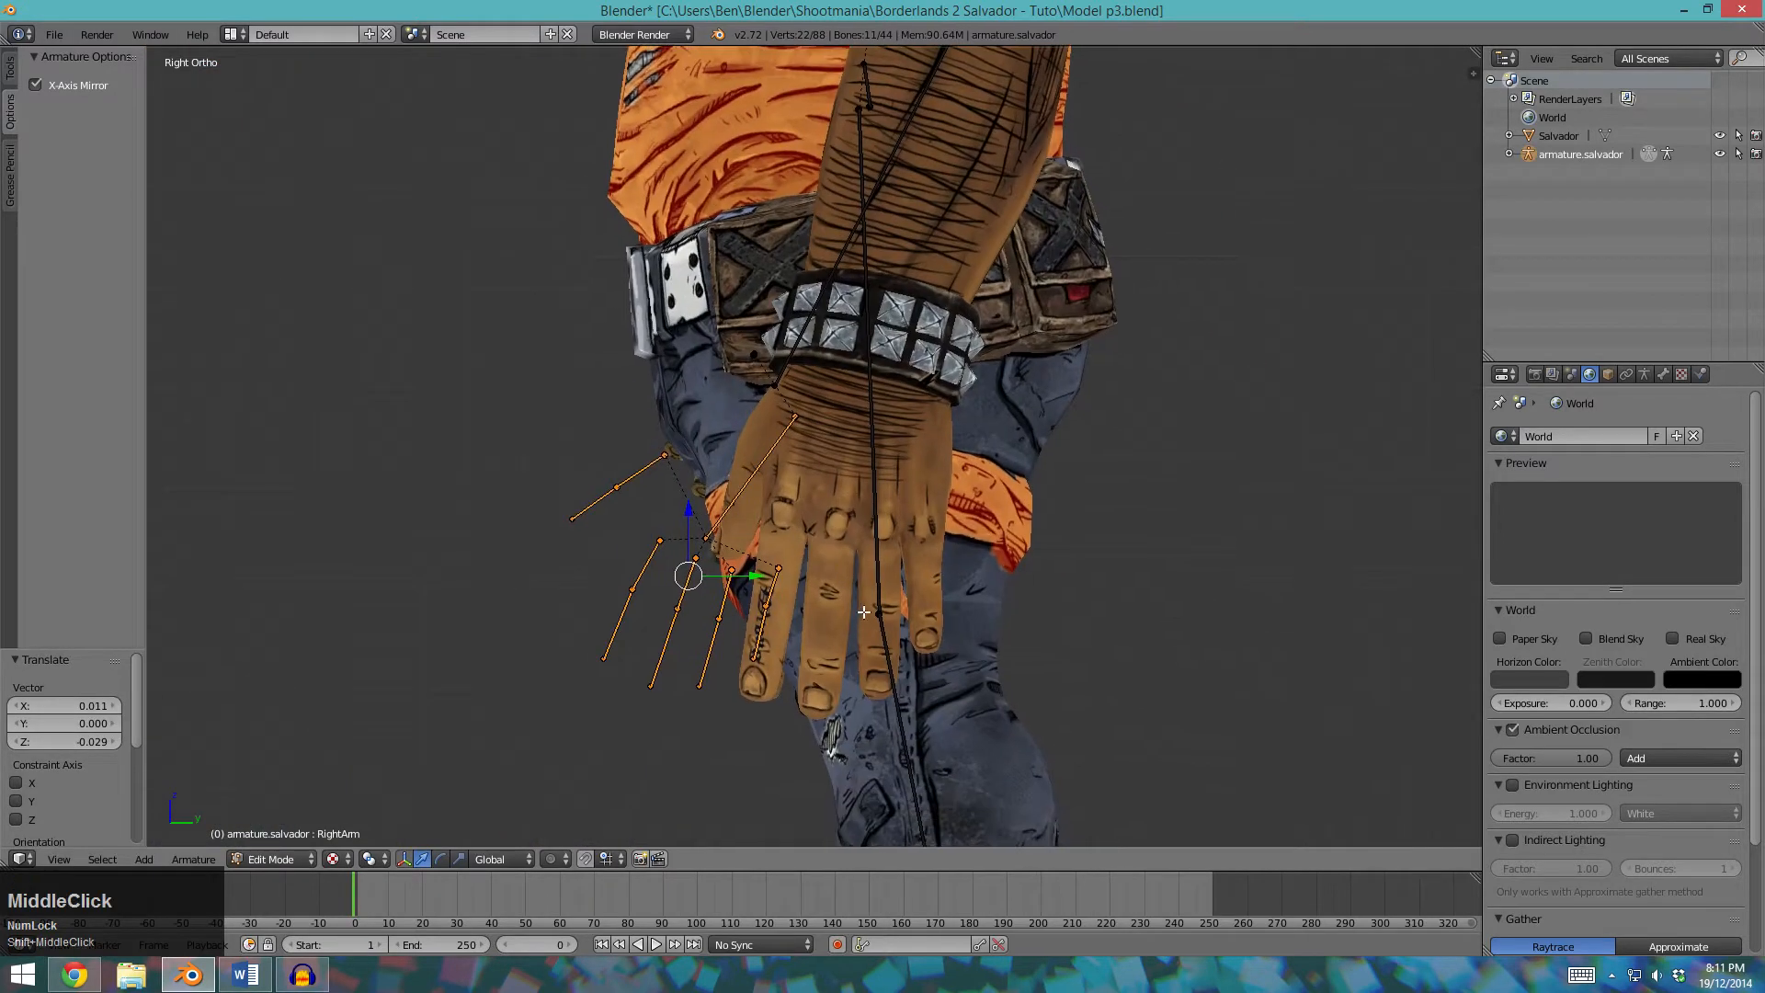
key("r")
left_click(887, 552)
key("g")
key("r")
left_click(956, 572)
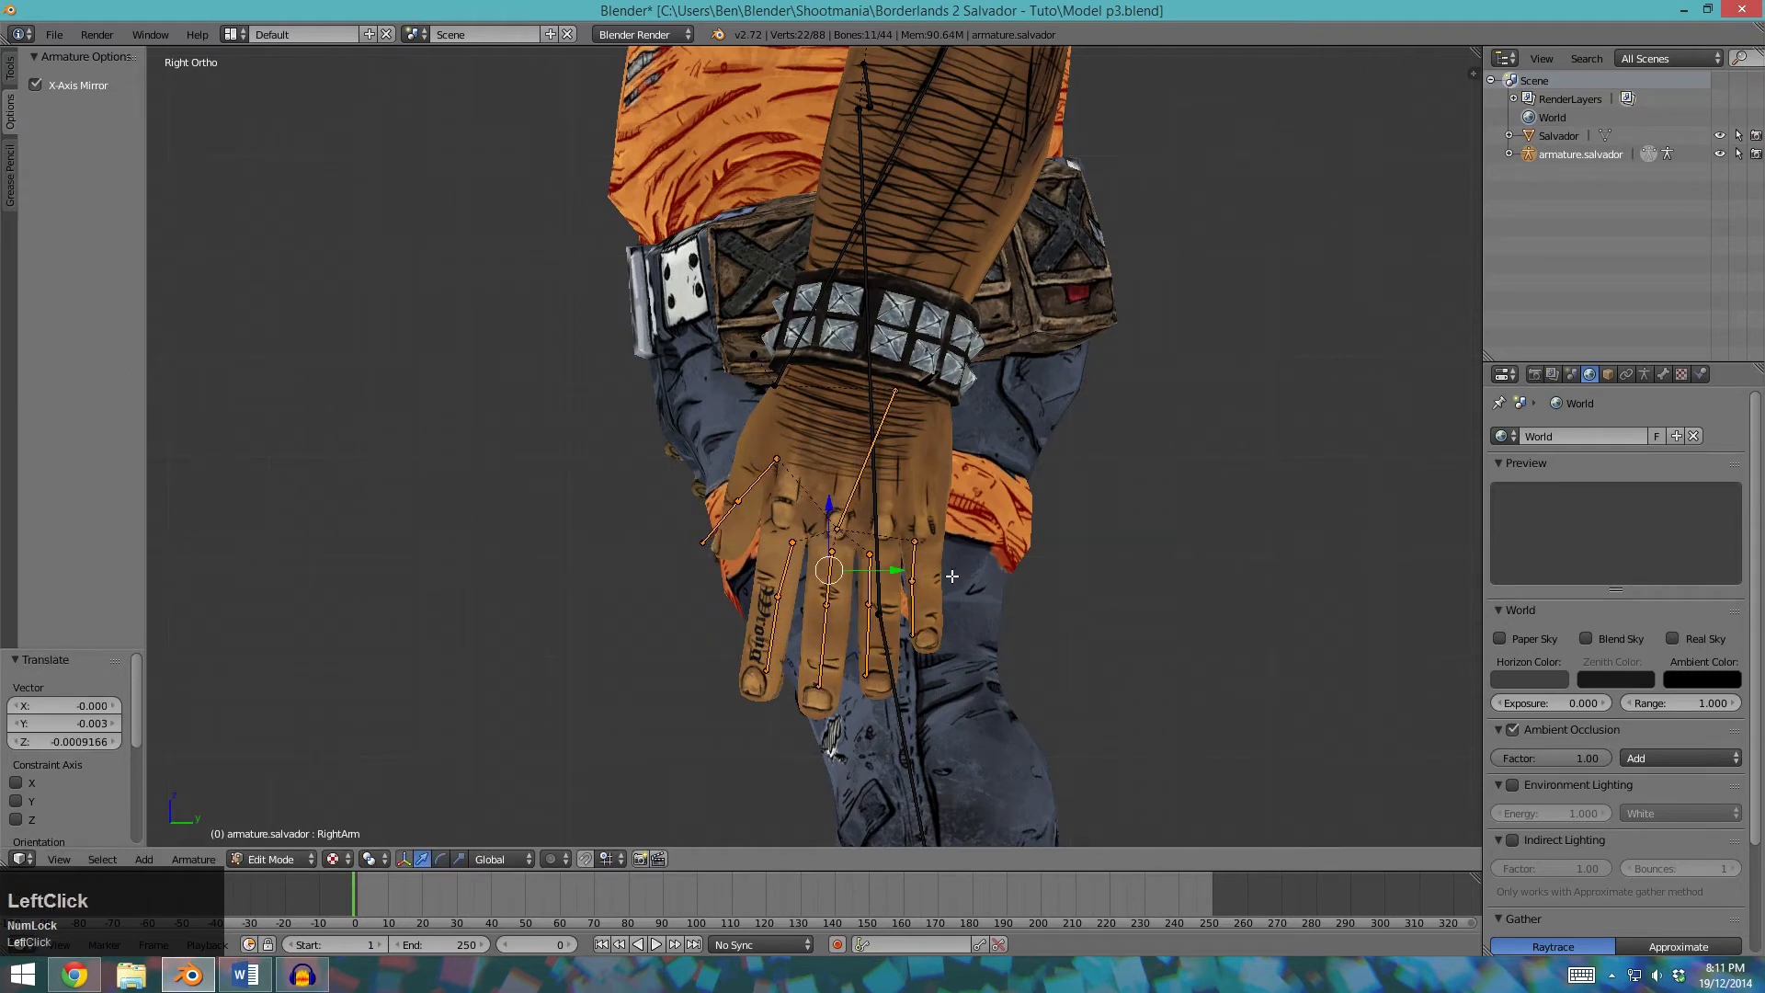
key("s")
right_click(961, 579)
scroll(827, 552, "up", 2)
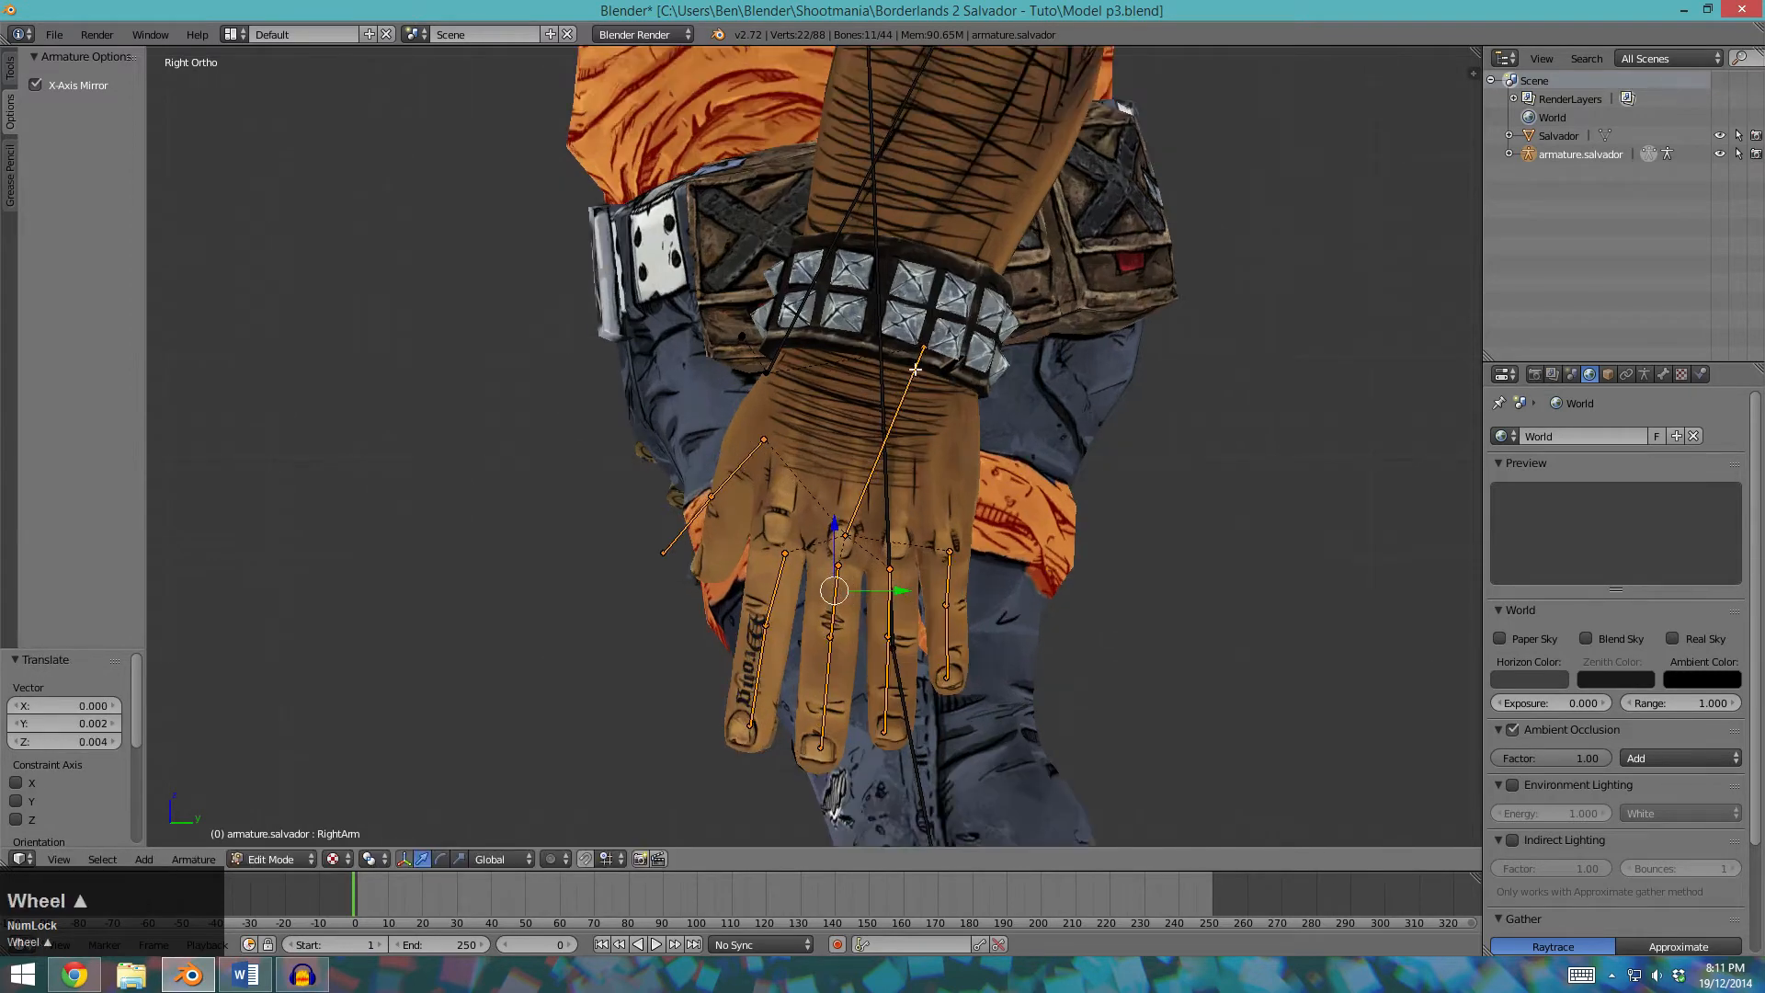
Select only the left thumb's bones, and rotate and move them into the mesh's thumb.
middle_click_drag(778, 505, 780, 532, "shift")
key("a")
key("c")
left_click(720, 524)
key("Escape")
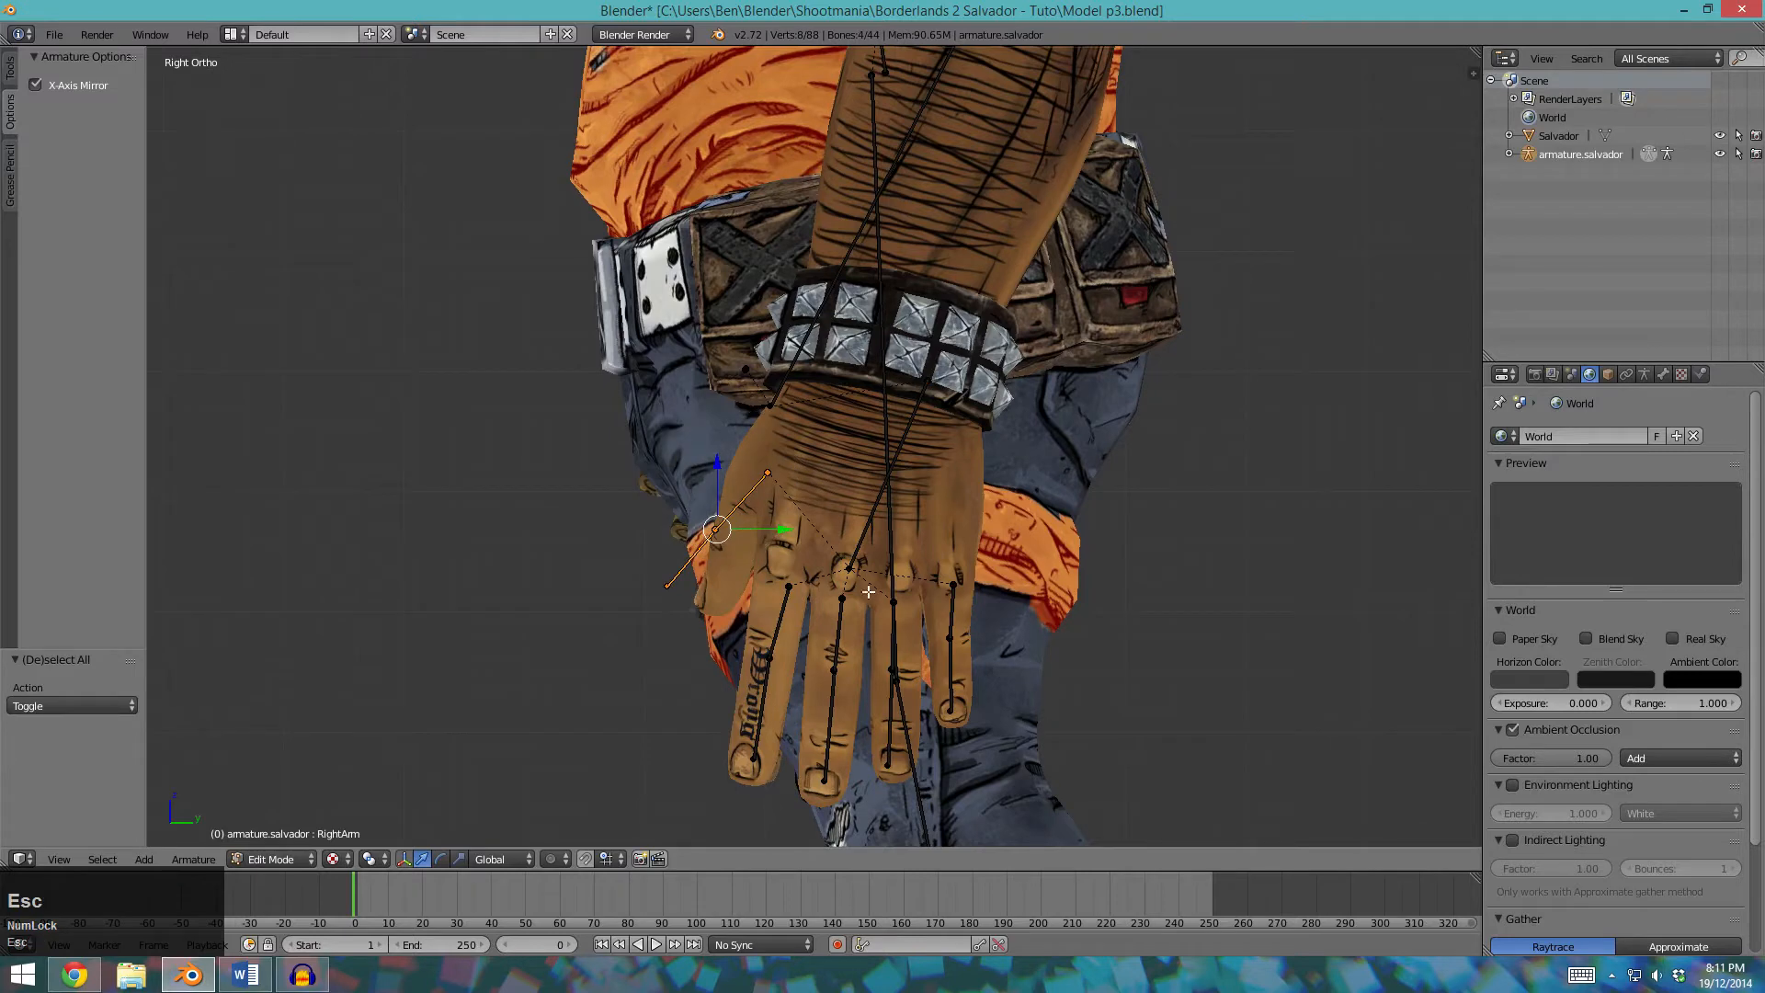
key("r")
left_click(871, 634)
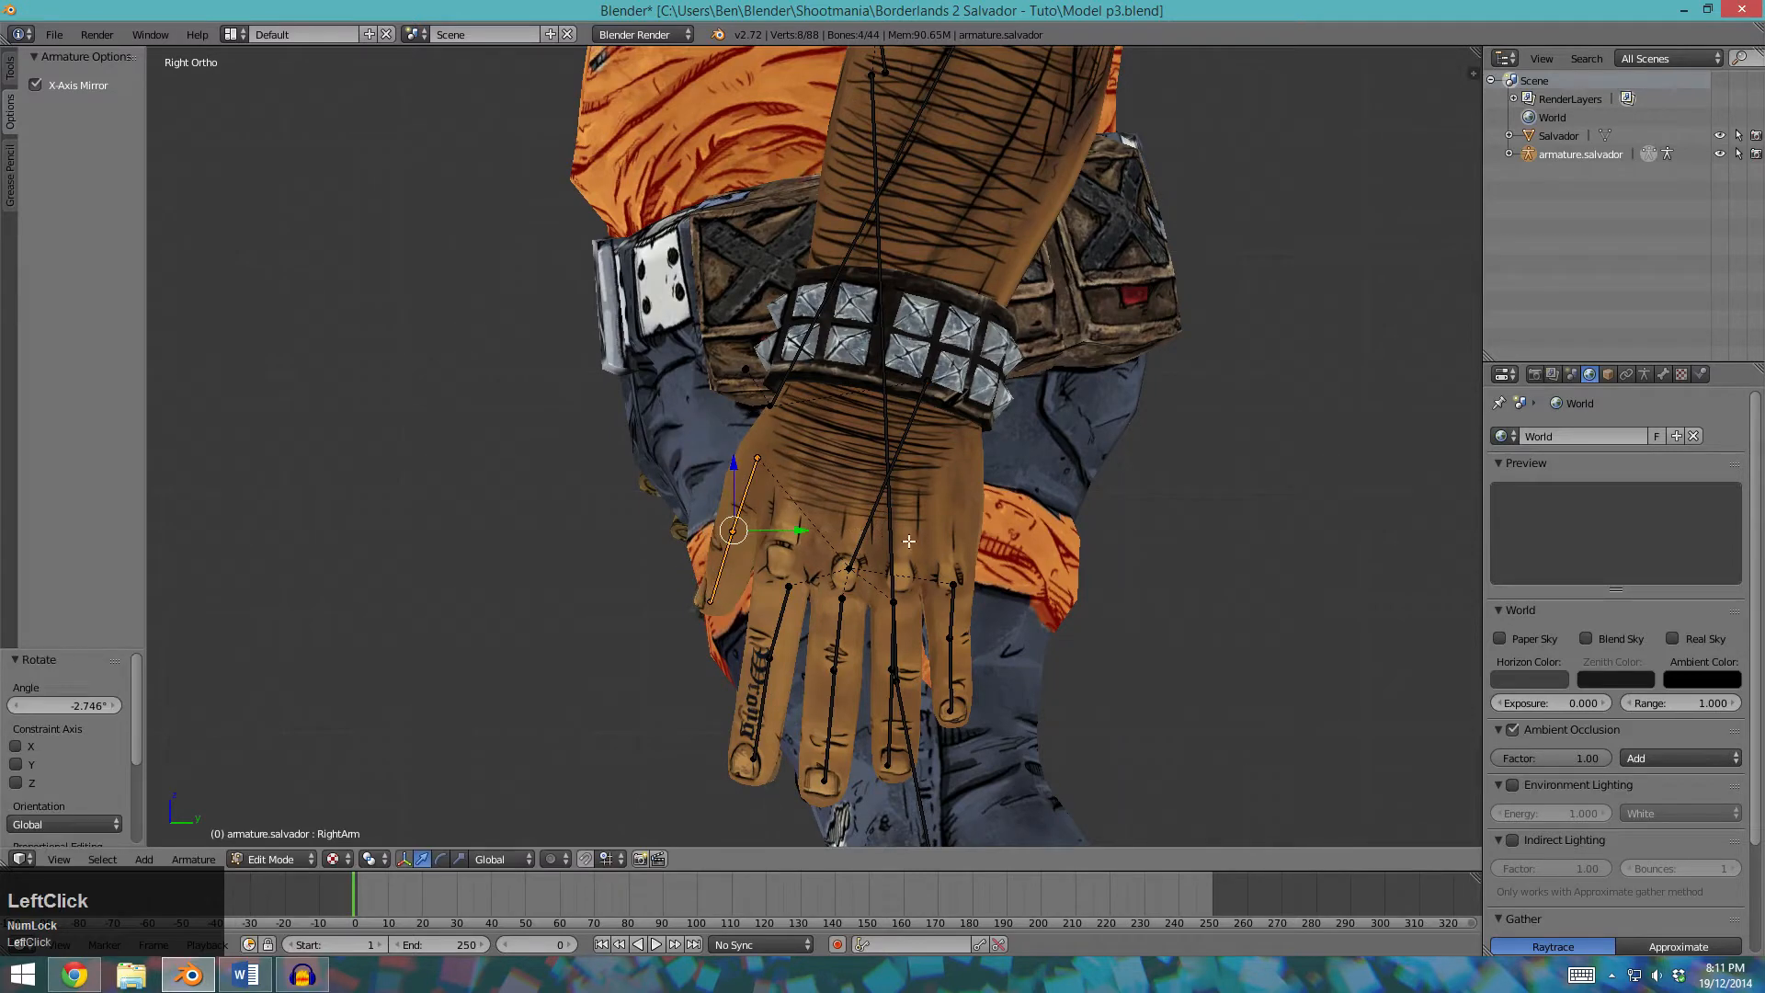
middle_click_drag(871, 635, 887, 587, "shift")
Select the left index finger's bones and shift them by about -0.005 in Y to centre them in the finger.
key("a")
key("c")
left_click(846, 632)
key("Escape")
key("g")
left_click(849, 635)
key("g")
left_click(780, 622)
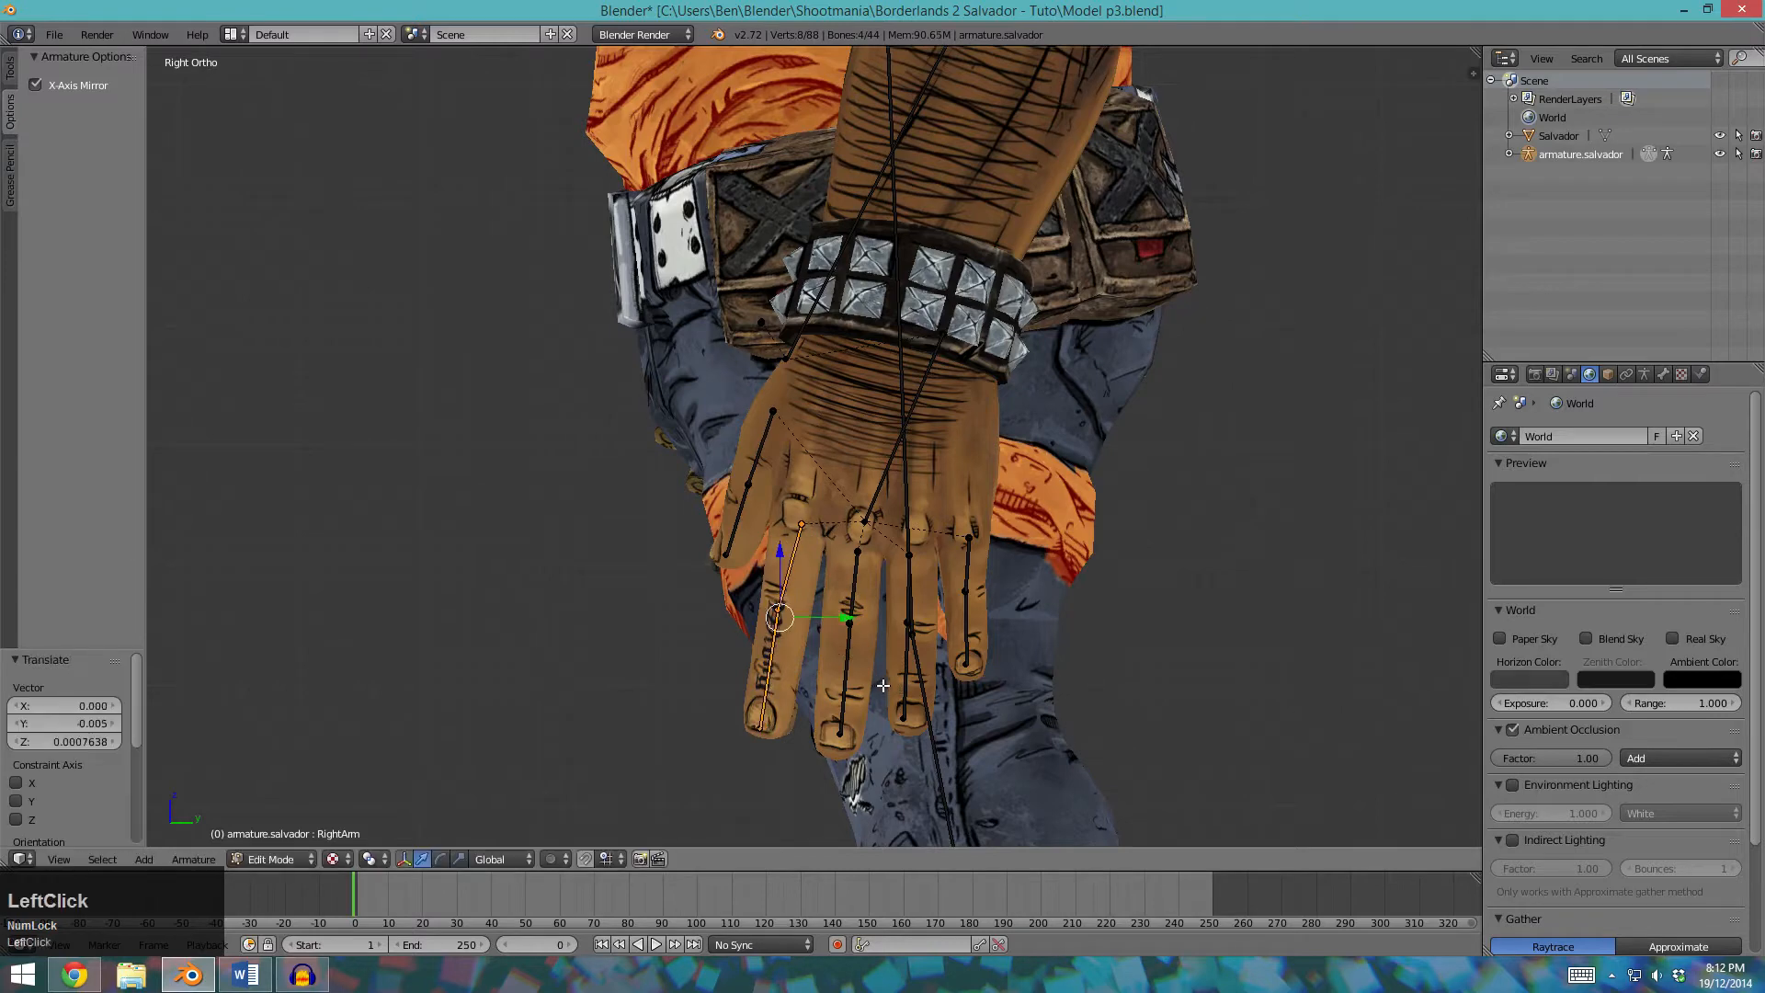
Move the left middle finger's bones by about -0.002 in Y and -0.005 in Z.
key("a")
key("c")
left_click(839, 717)
key("Escape")
left_click(889, 704)
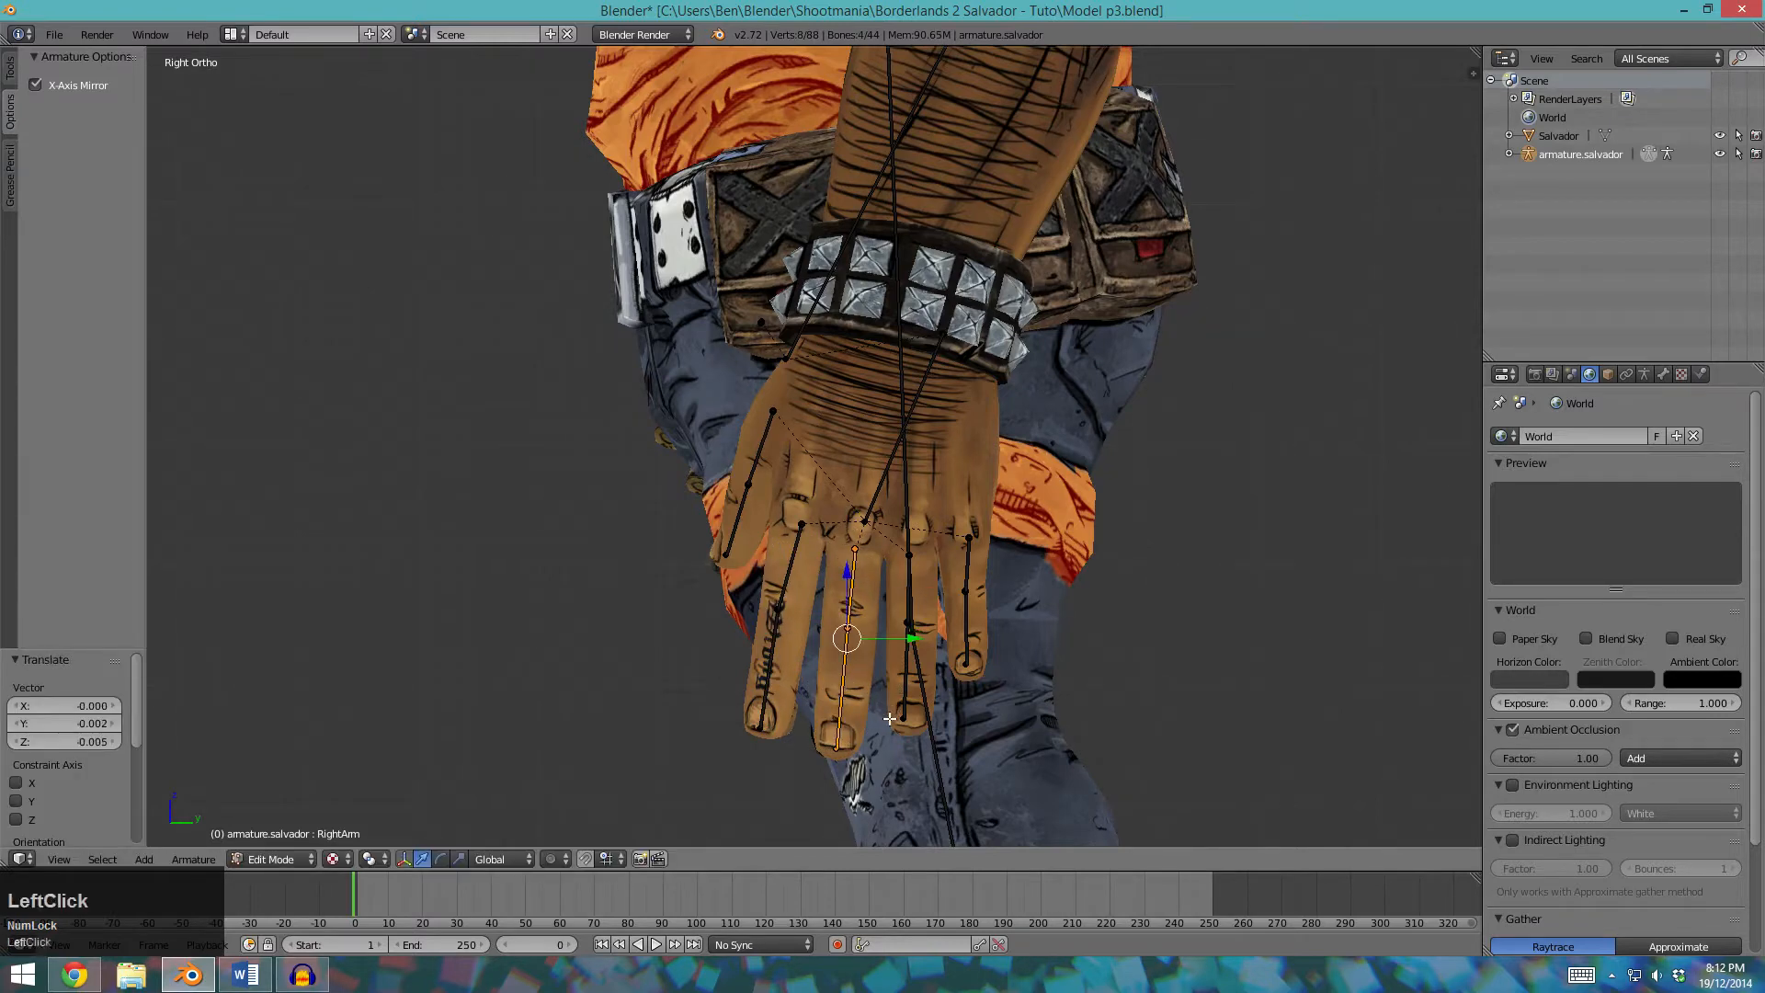
Move the knuckle end of the left hand's palm bone to fit behind the middle finger's knuckle.
key("a")
key("c")
left_click(869, 521)
key("Escape")
key("g")
left_click(888, 531)
Isolate the left ring finger's bones and move them by about 0.006 in Y to centre them in the finger.
key("a")
key("c")
left_click(910, 599)
mouse_move(910, 599)
middle_mouse_down()
mouse_move(883, 635)
mouse_move(844, 580)
middle_mouse_up()
key("a")
key("c")
left_click_drag(833, 552, 834, 694)
key("Escape")
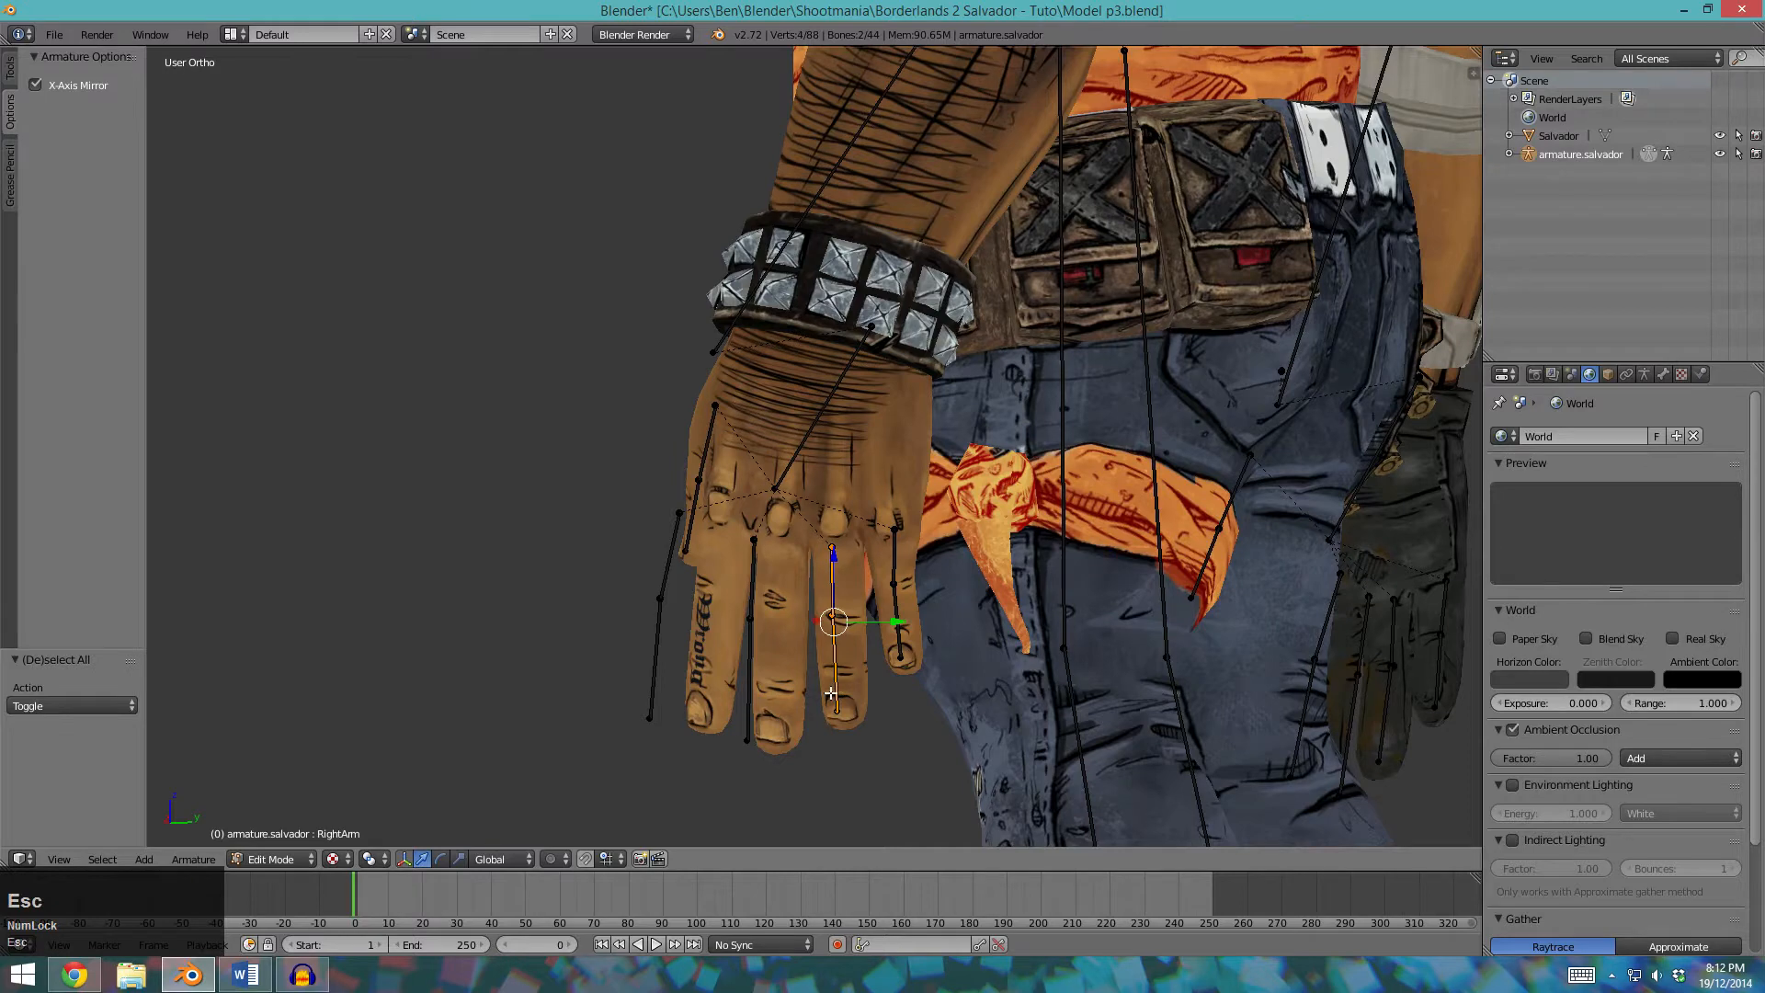
key("KP_3")
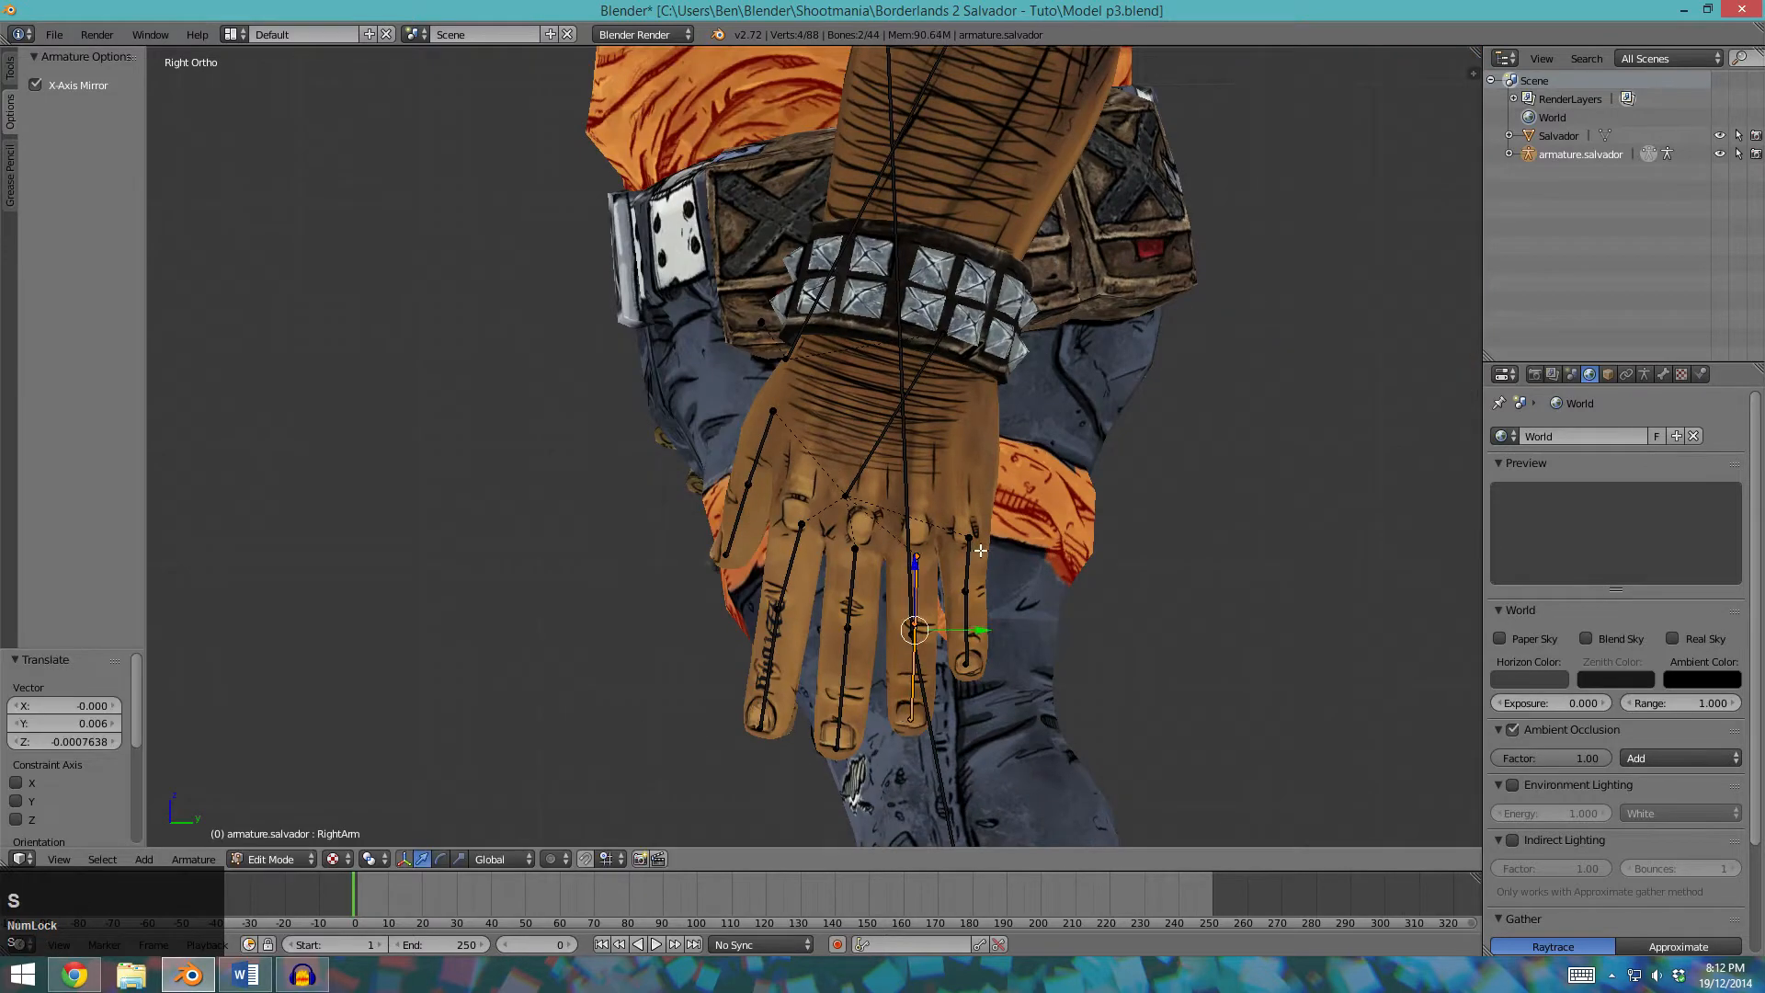
Select the left pinky's bones and scale them up slightly to fit the mesh's finger.
key("a")
key("c")
left_click_drag(974, 542, 968, 657)
key("Escape")
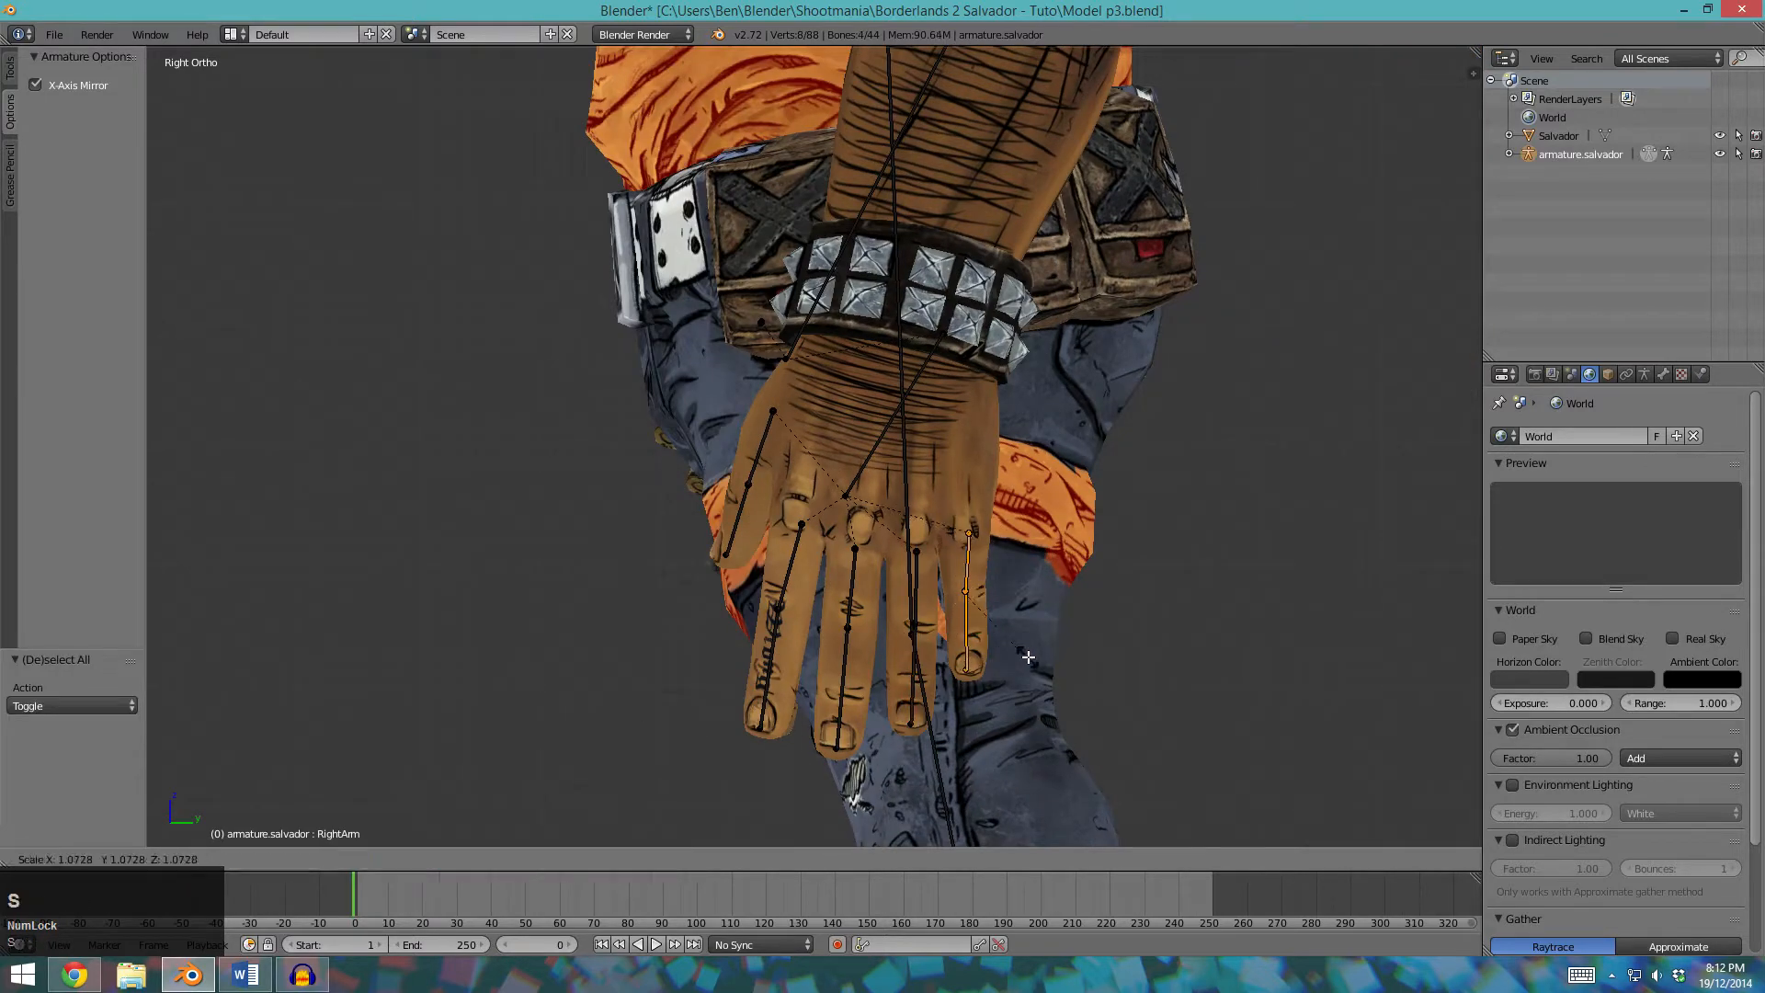
left_click_drag(970, 596, 971, 595)
Adjust the knuckle end of the left palm bone and move its wrist end to the middle of the wrist.
key("a")
key("c")
left_click(855, 468)
key("Escape")
left_click_drag(855, 469, 856, 467)
left_click(954, 350)
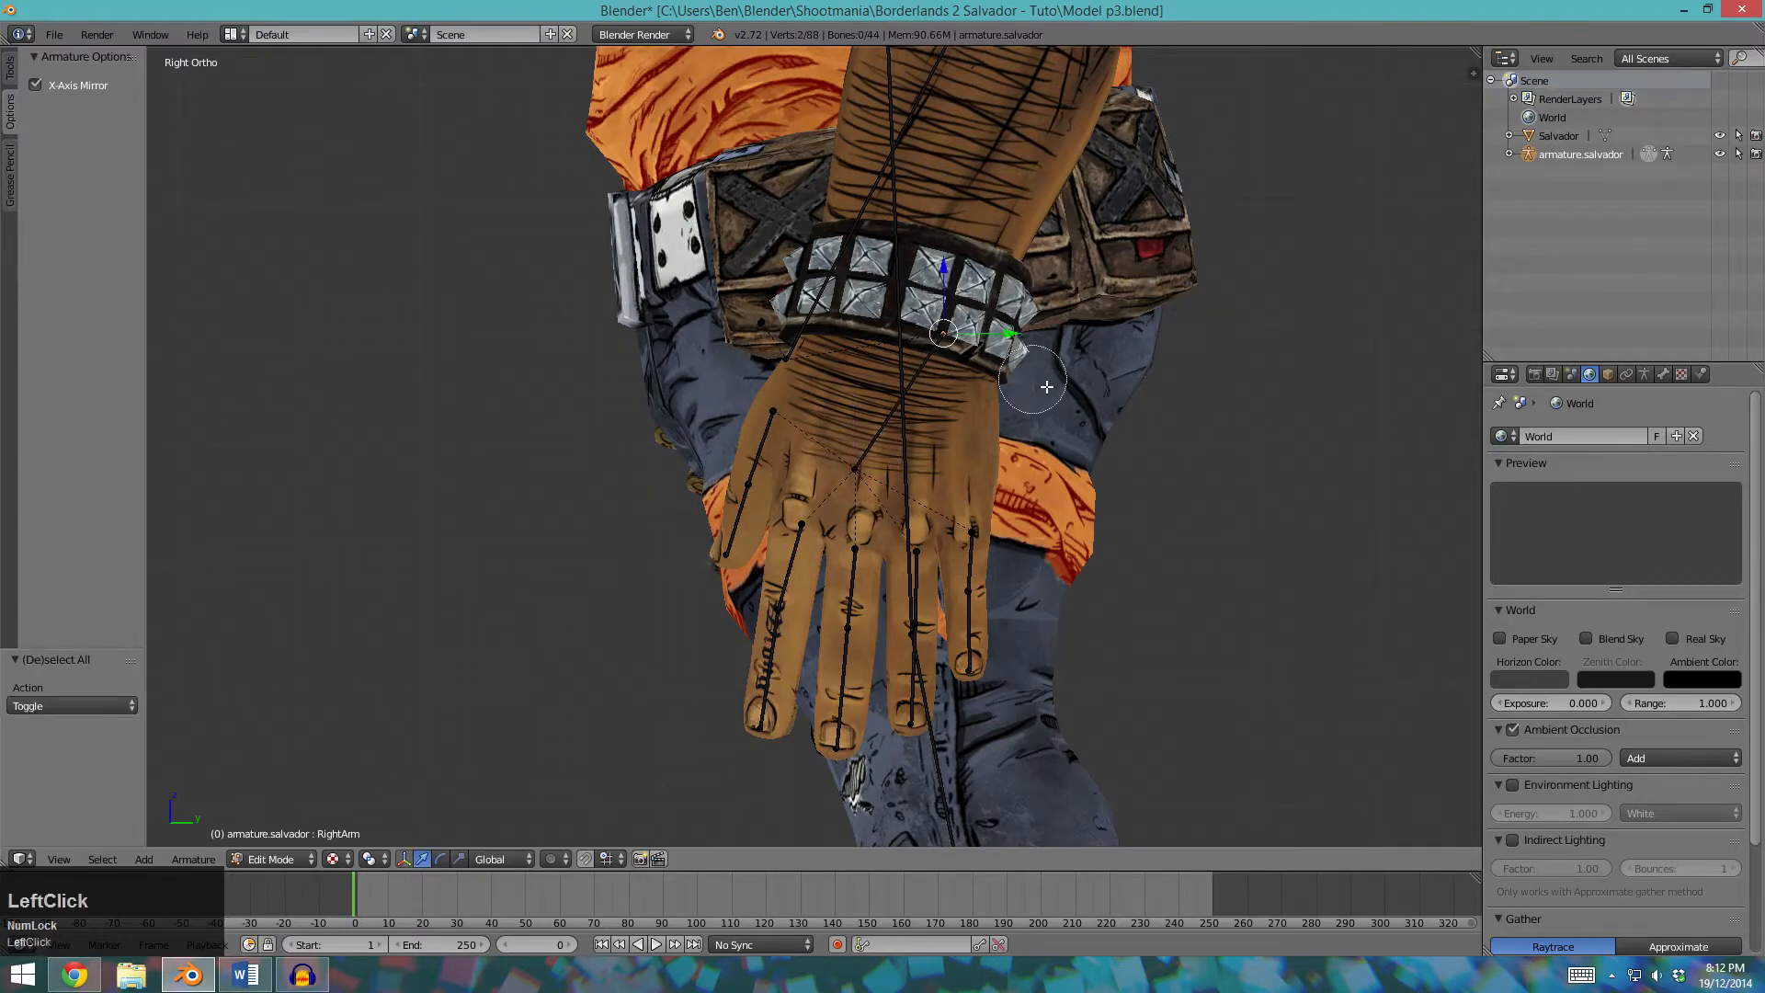
key("g")
left_click(945, 364)
key("a")
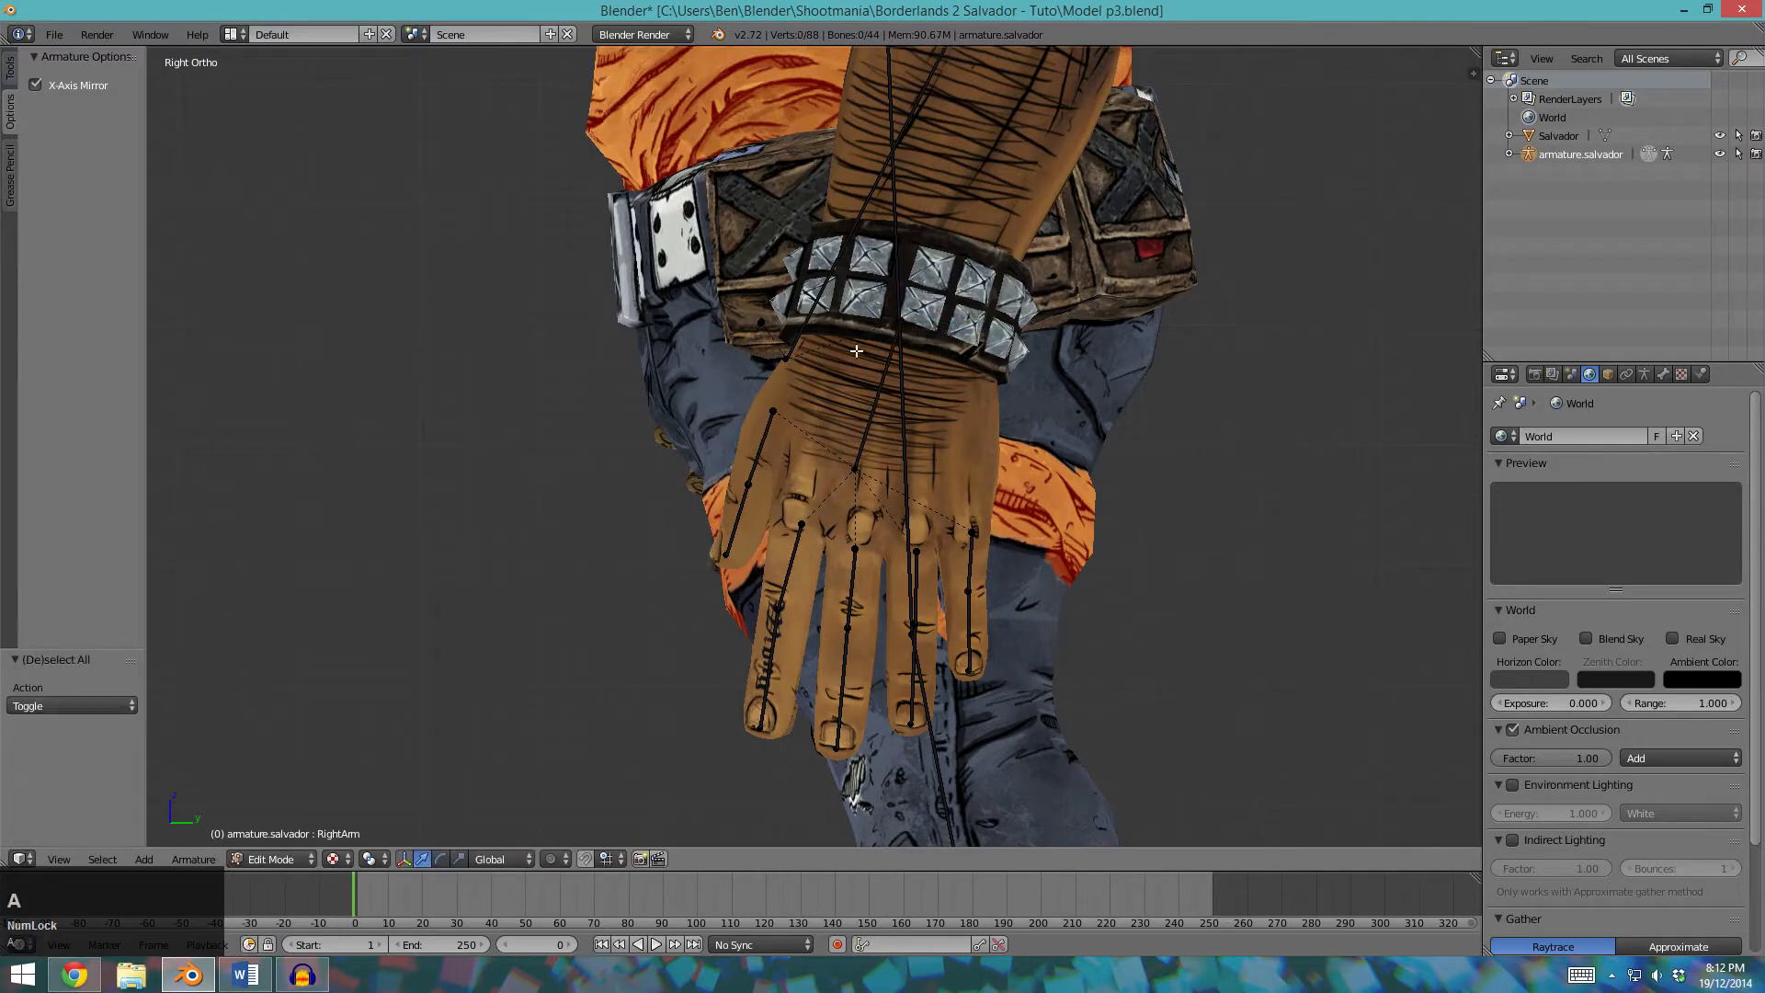
Select the wrist end of the left forearm bone and move it by about 0.081 in Y and 0.048 in Z.
scroll(982, 349, "down", 2)
middle_click_drag(982, 349, 910, 394)
key("a")
left_click(904, 390)
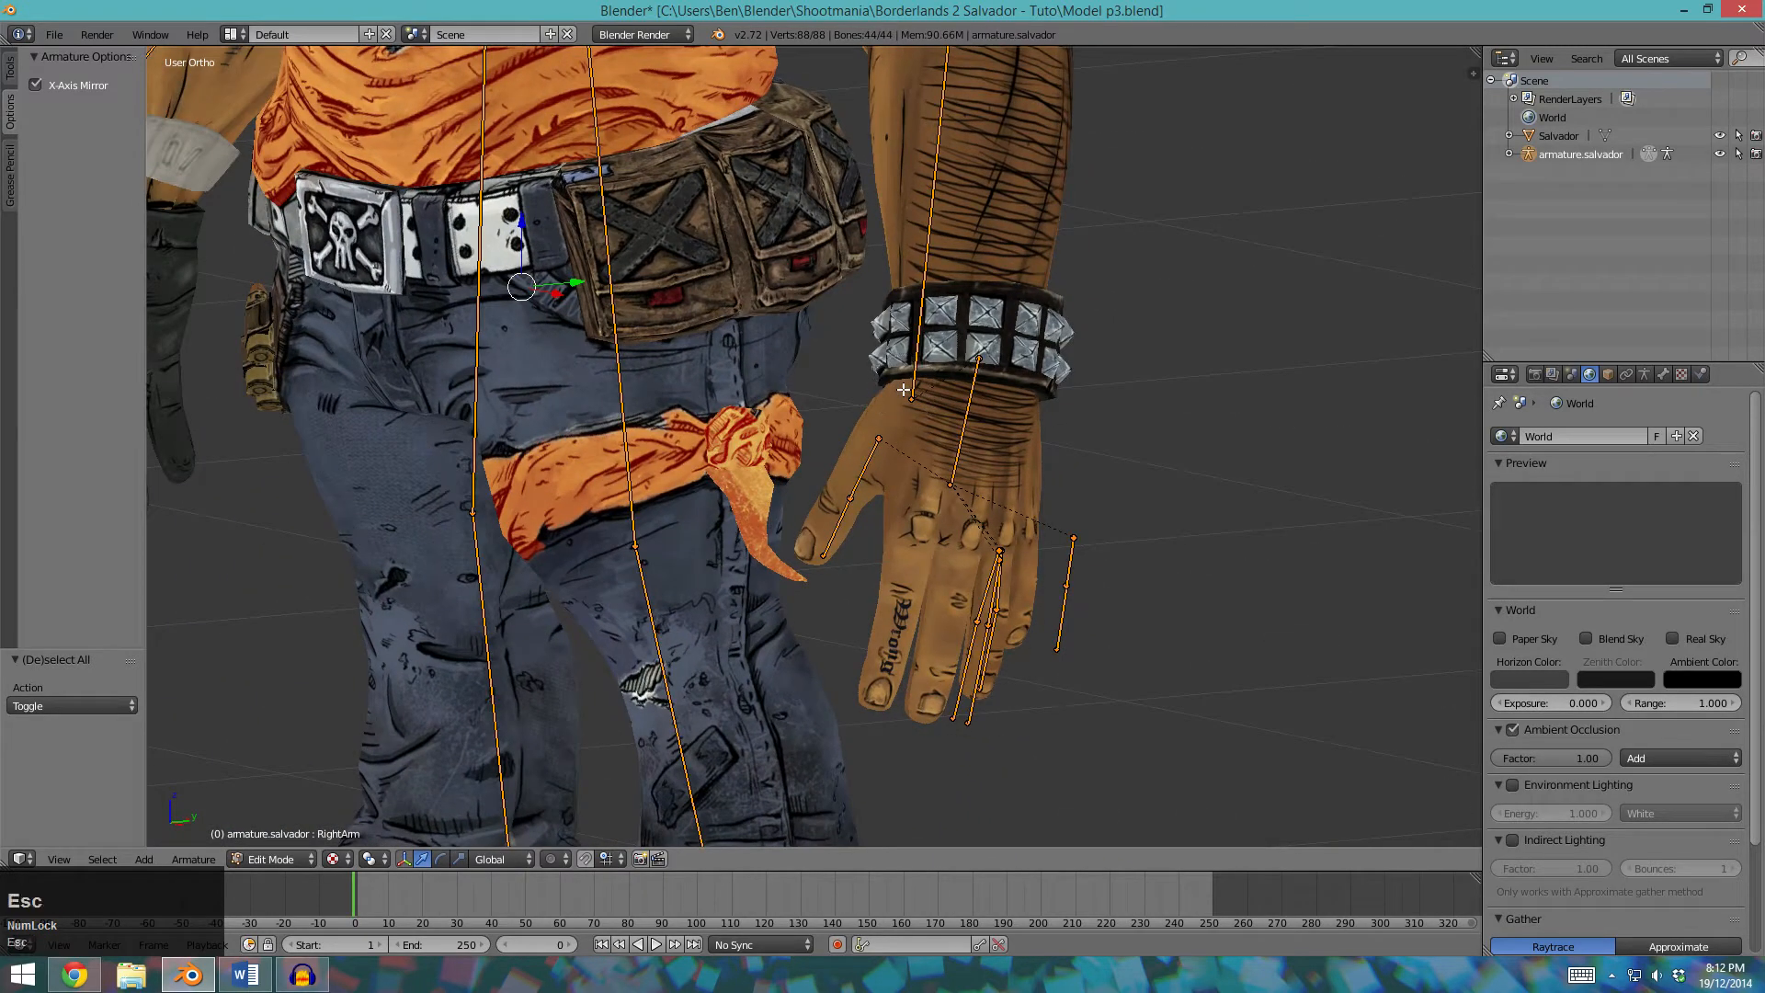
key("a")
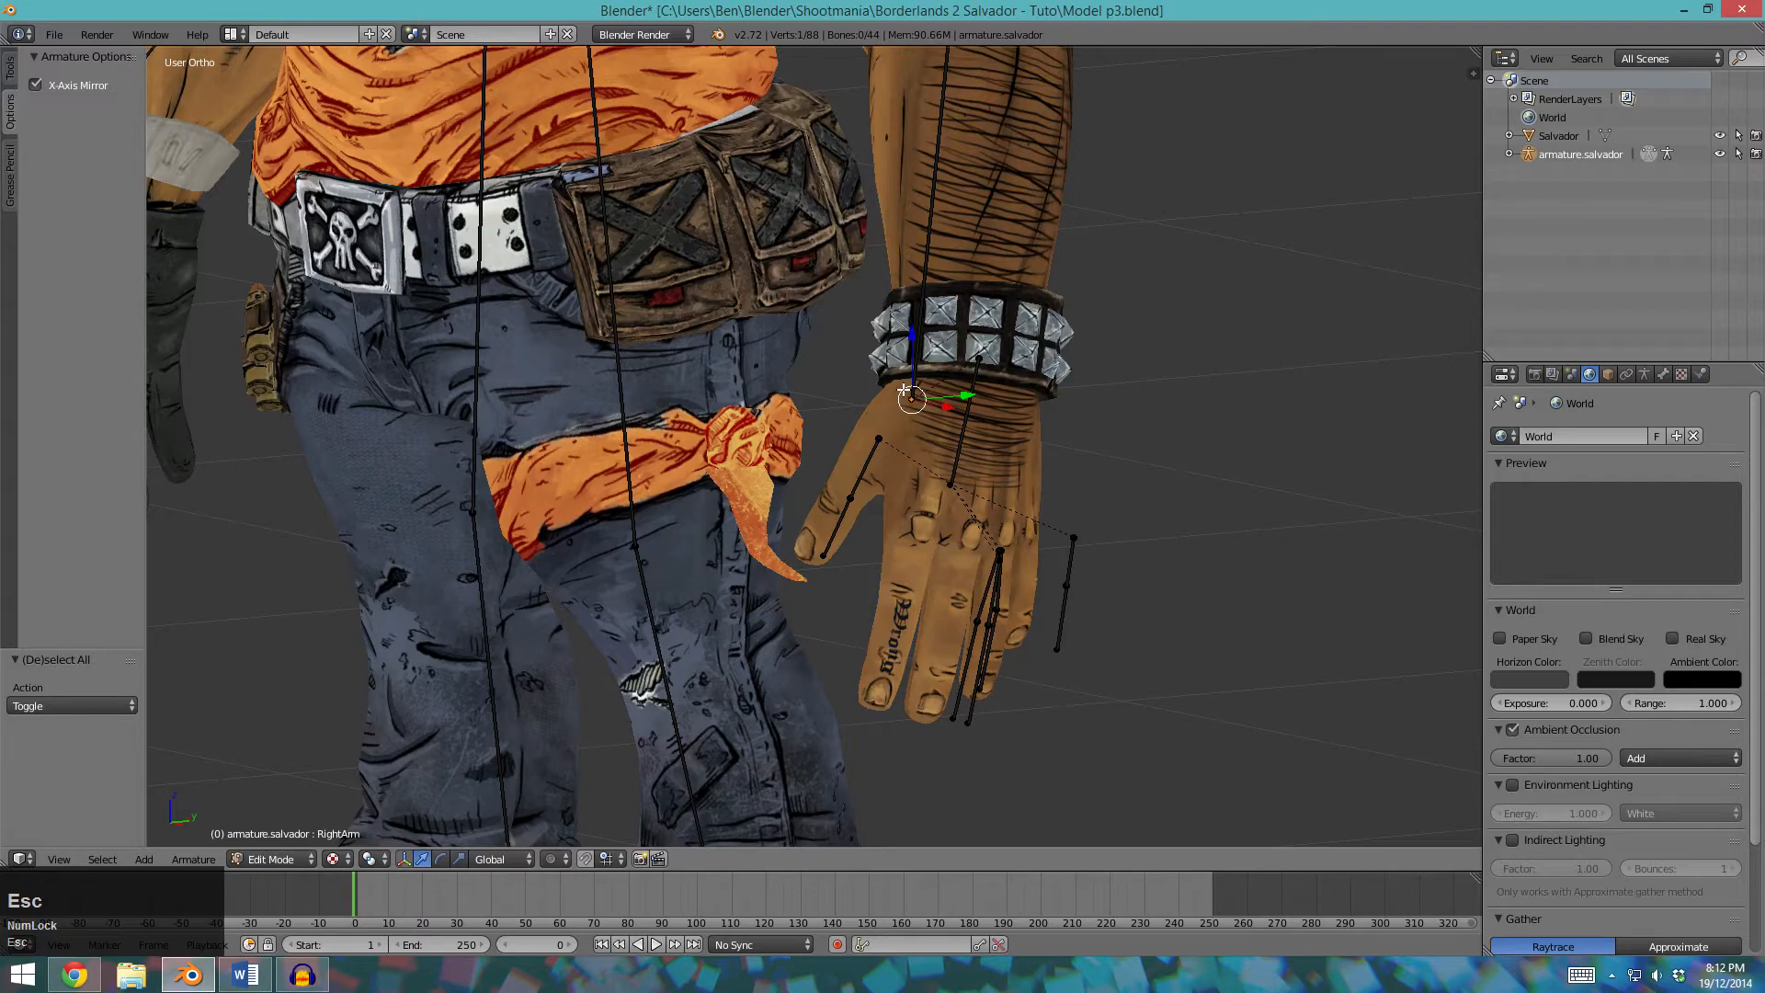
key("KP_3")
key("g")
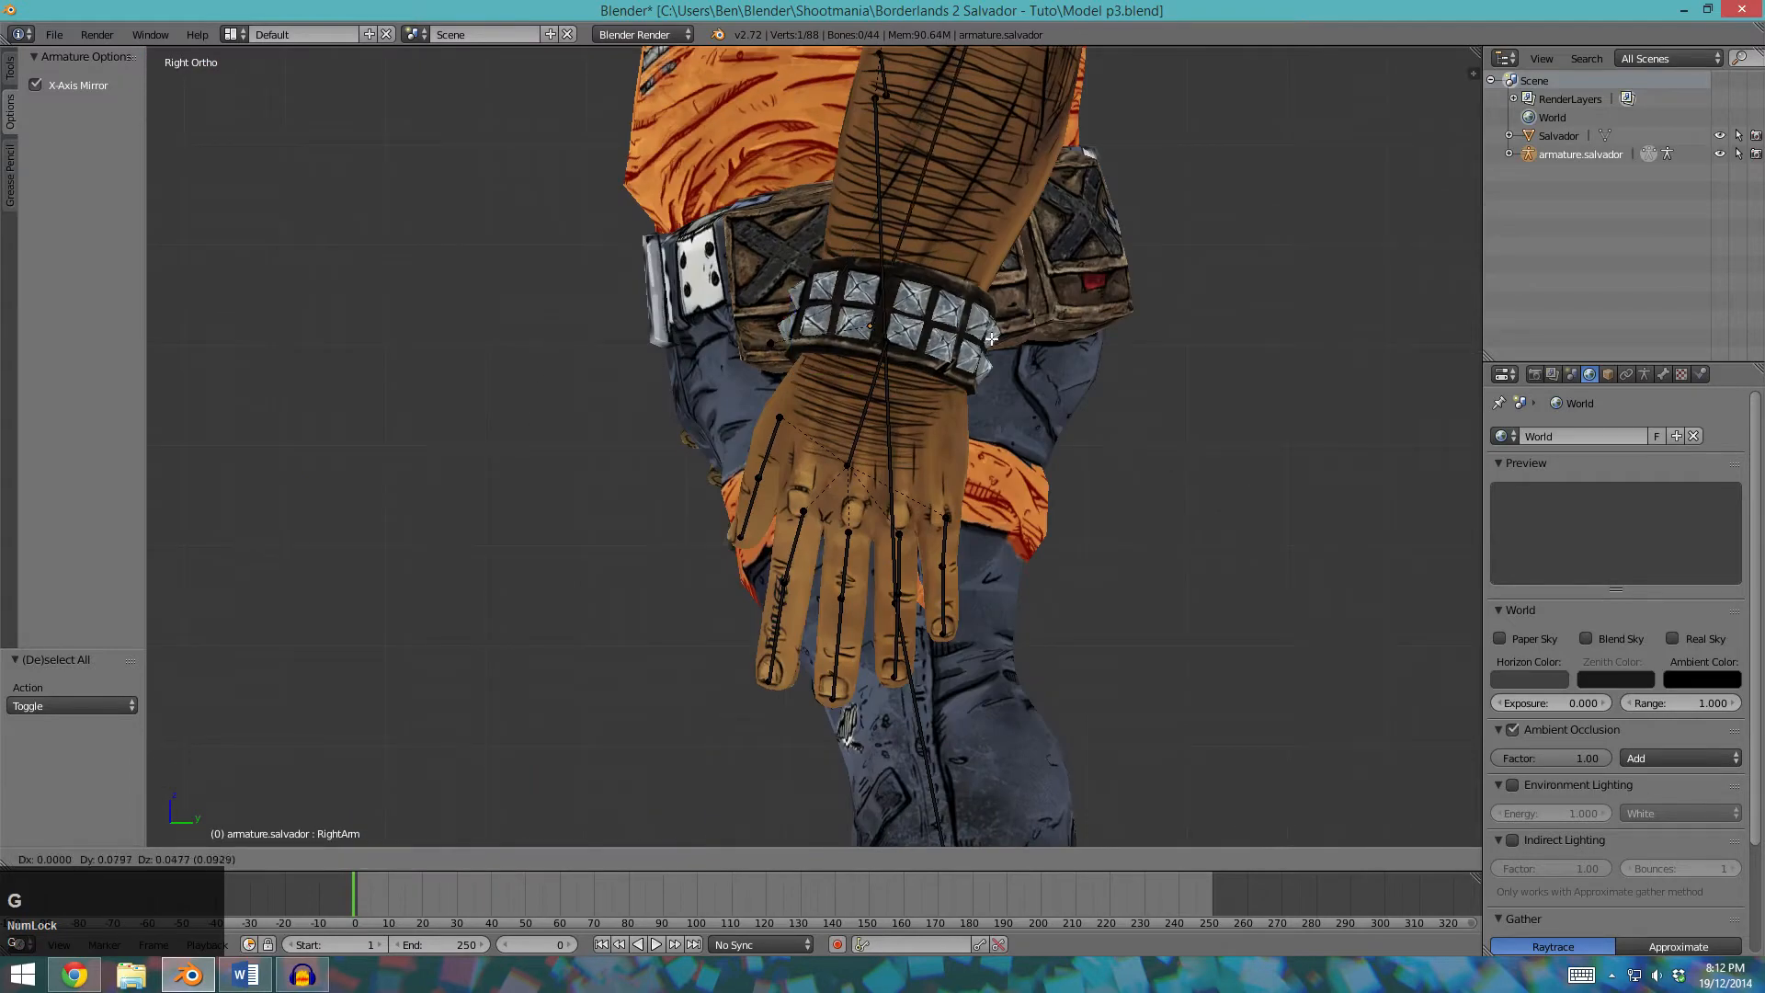
left_click(989, 340)
Select the outermost displaced finger chain of the left hand and move it back into the hand by about -0.144 in X.
middle_click_drag(743, 388, 783, 406)
scroll(598, 414, "down", 5)
middle_click_drag(586, 416, 744, 422)
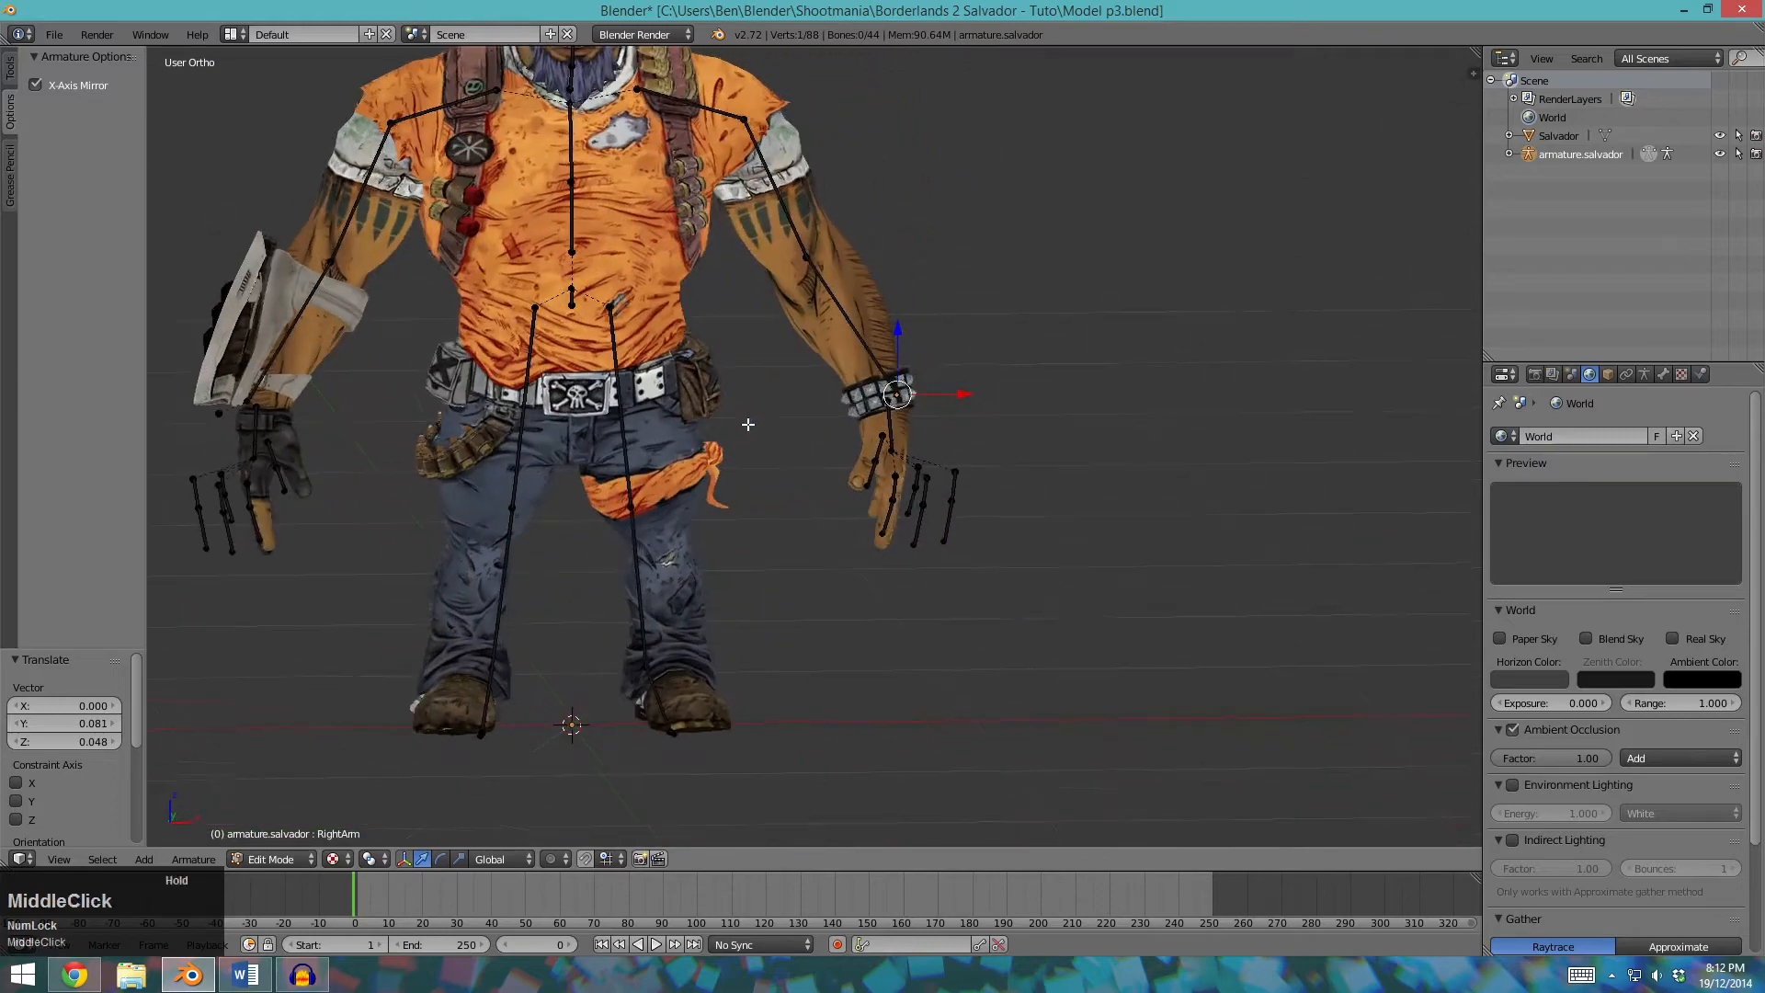
scroll(847, 433, "up", 3)
key("KP_1")
scroll(1064, 544, "up", 4)
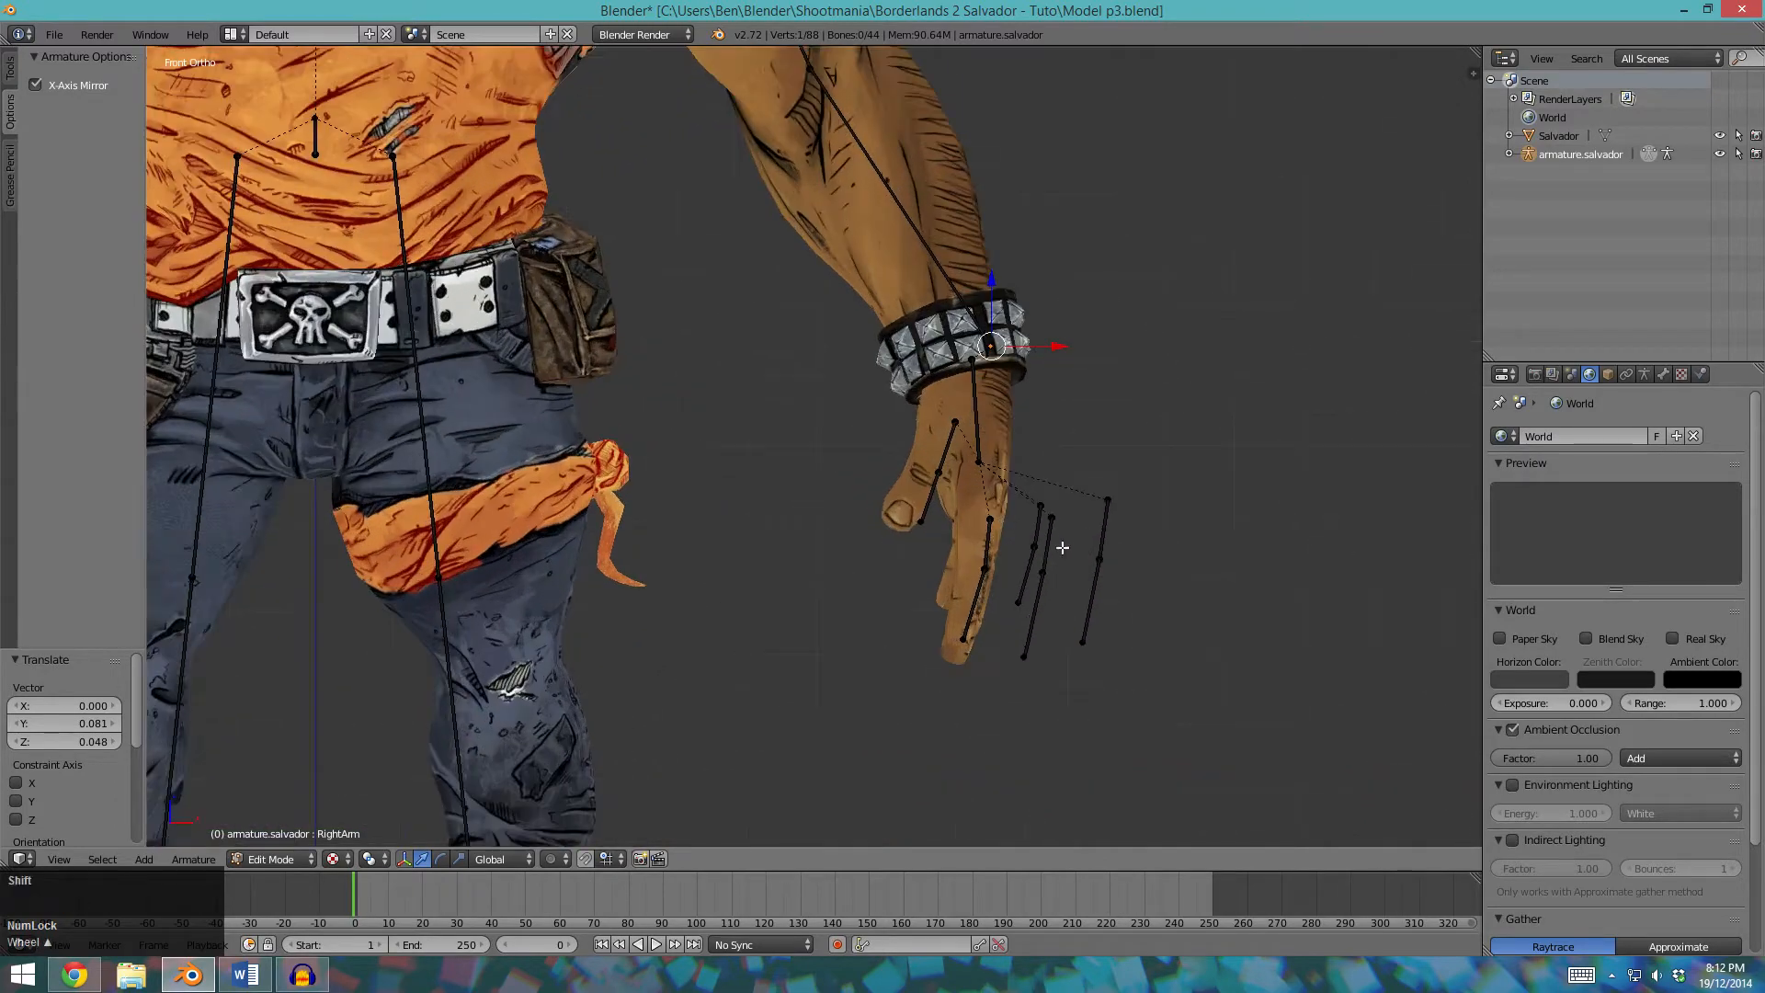
middle_click_drag(1064, 544, 1017, 546, "shift")
key("a")
key("c")
left_click_drag(1067, 483, 1040, 638)
key("Escape")
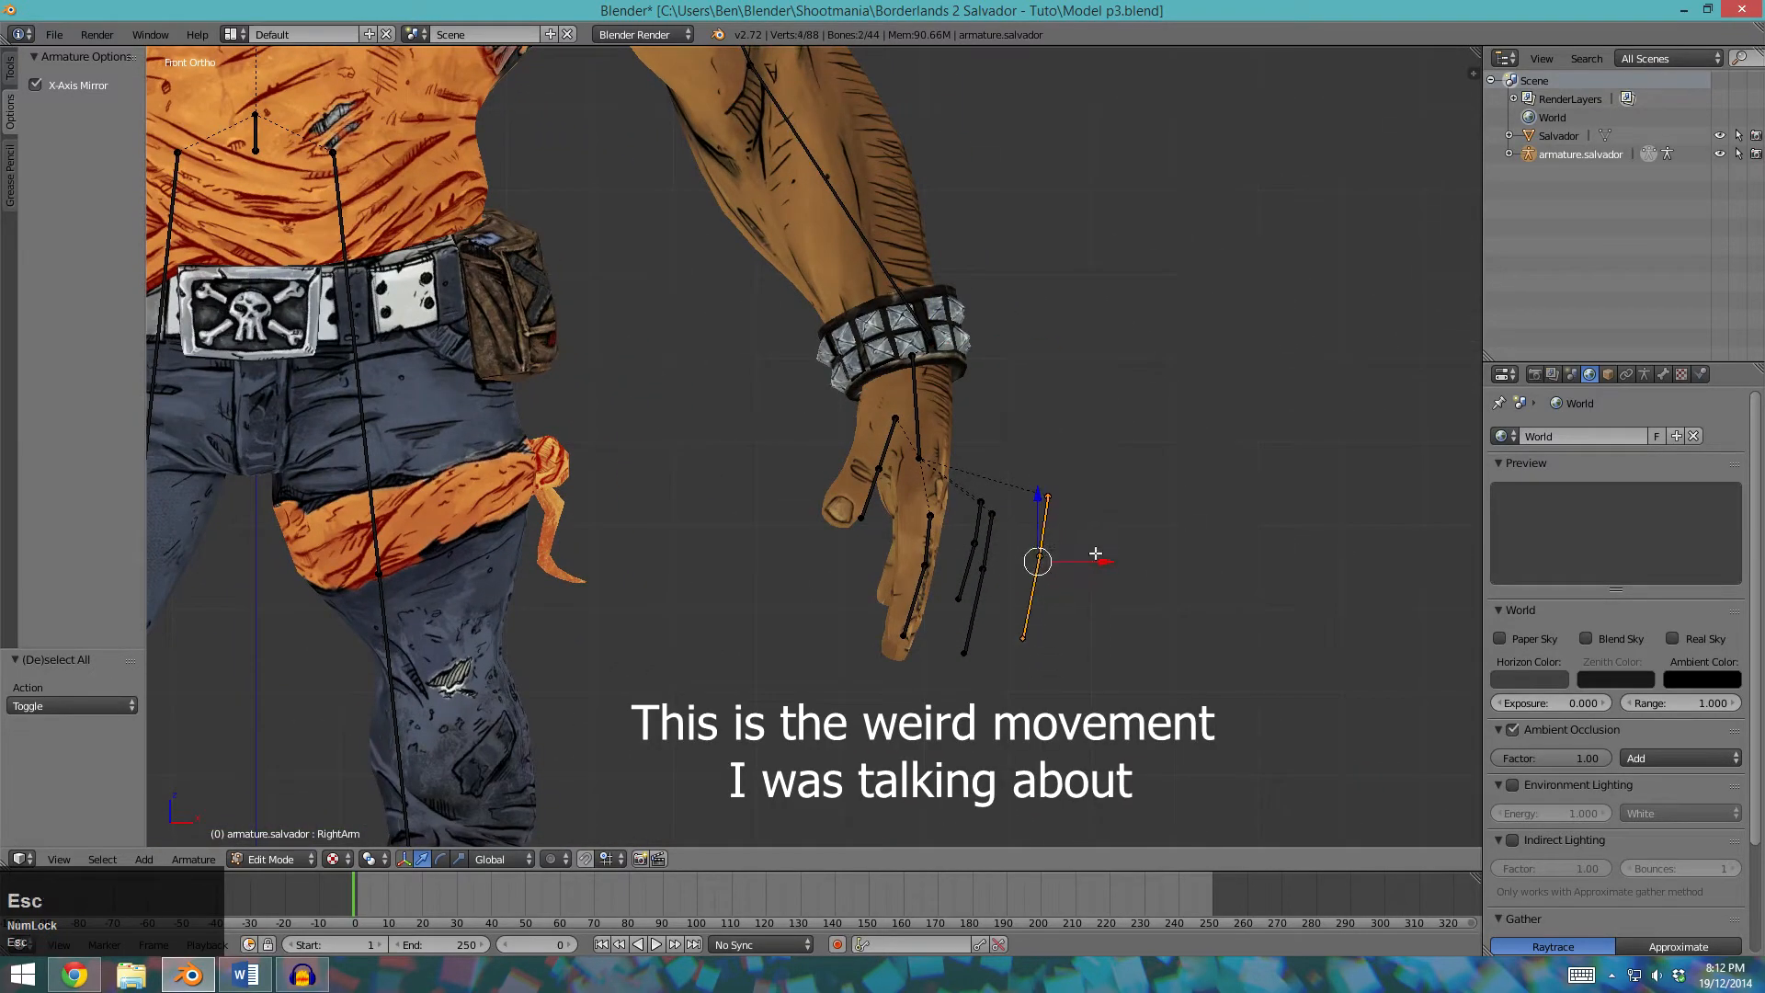
left_click_drag(1090, 561, 966, 572)
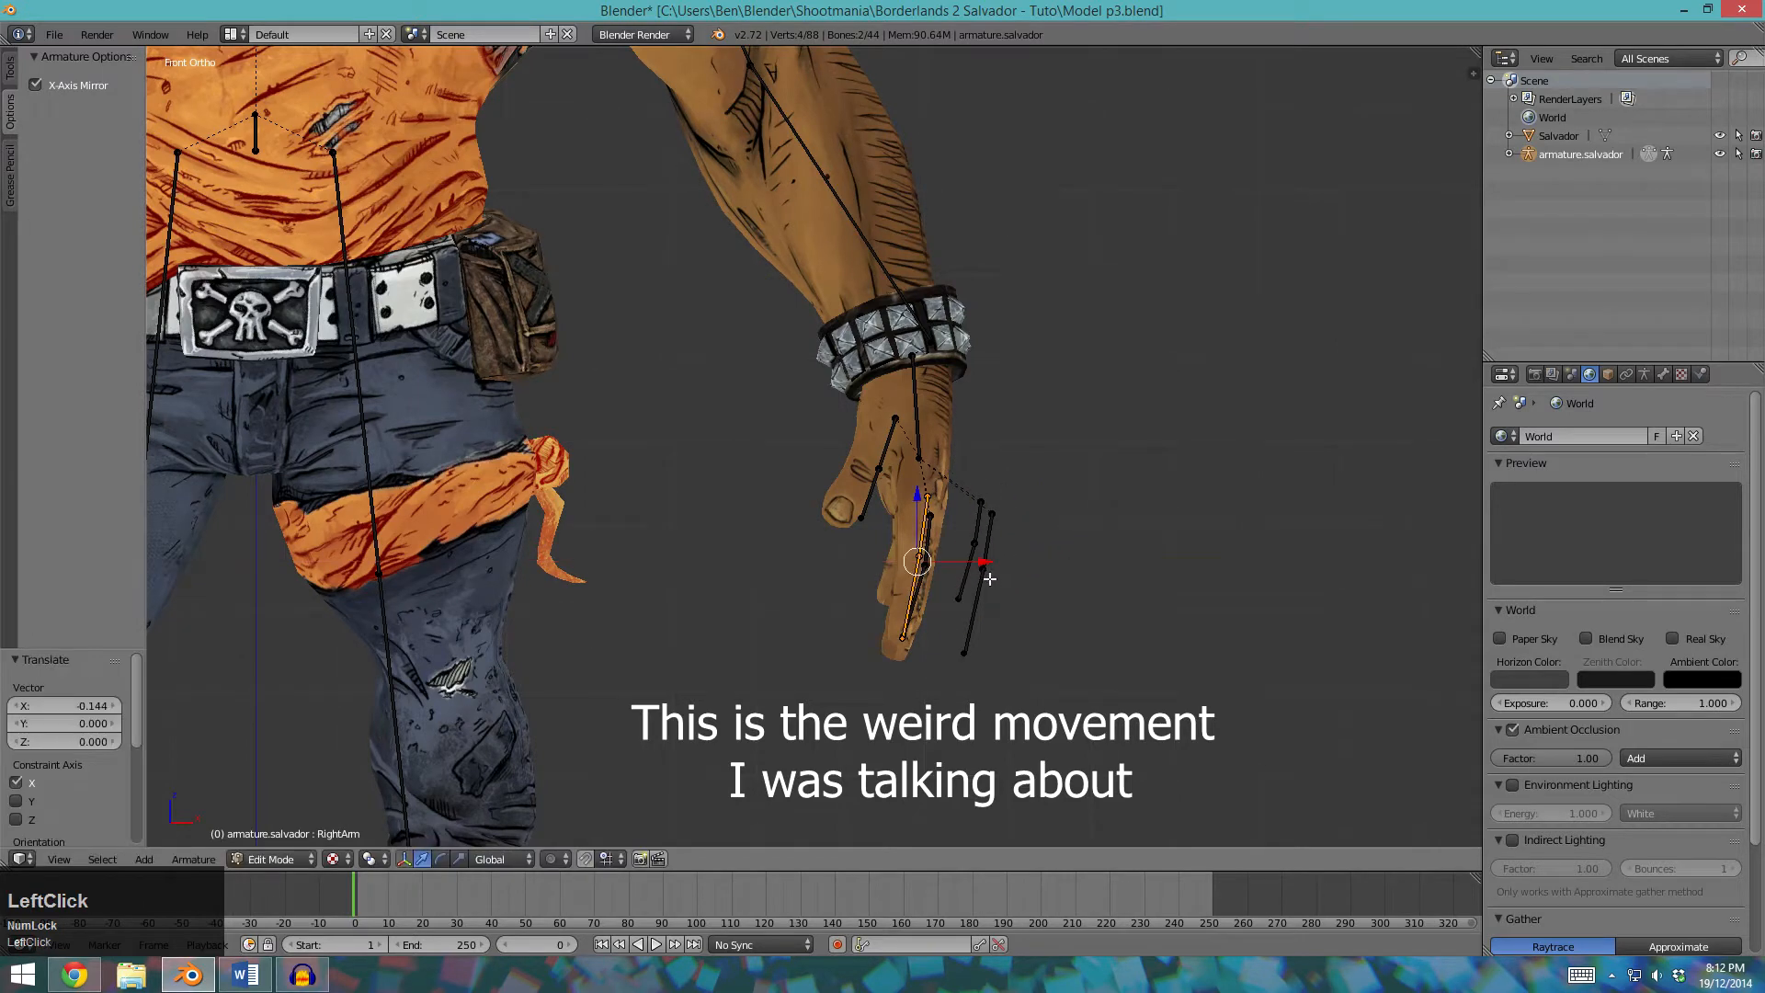
Select the next displaced left finger chain, the middle finger's, and move it inward along X into the hand.
scroll(966, 572, "up", 2)
key("a")
key("c")
left_click_drag(1136, 565, 1093, 783)
key("Escape")
left_click_drag(1164, 670, 1039, 673)
Move the remaining displaced chain, the left pinky's bones, inward along X into the hand.
key("a")
left_click(1105, 593)
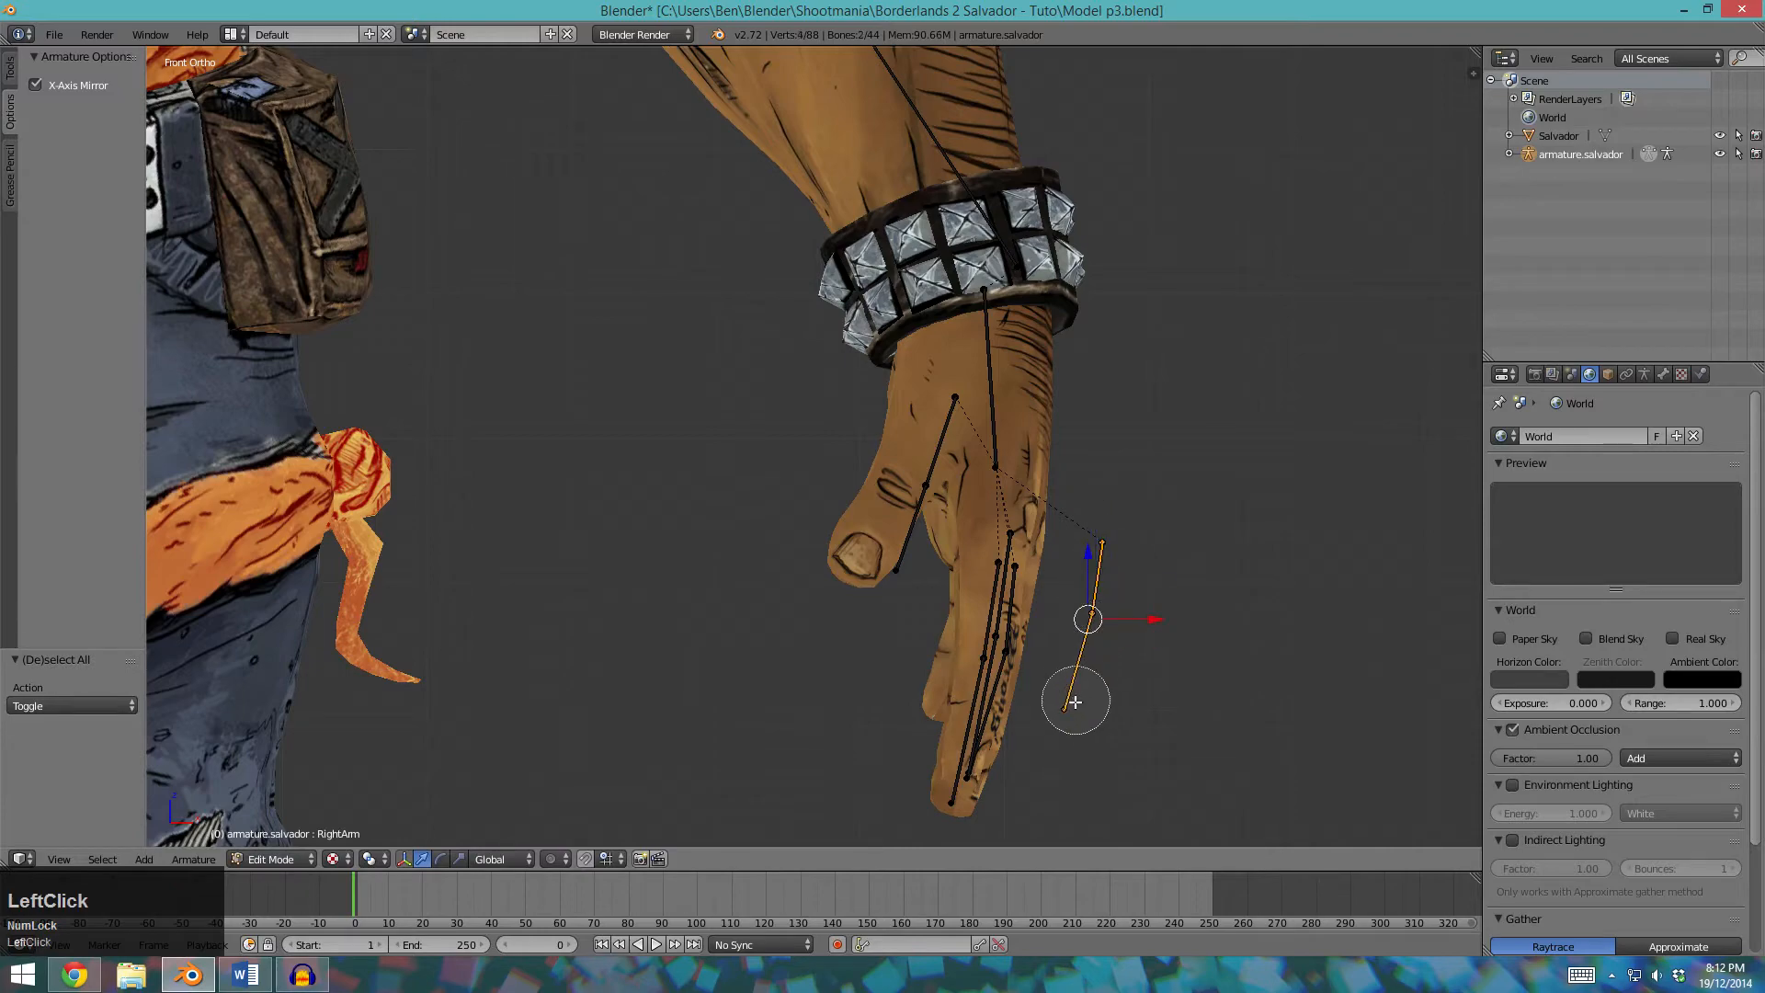
left_click_drag(1143, 616, 1007, 641)
key("a")
Select both left pinky bones and shift them by about -0.003 in Y to centre them in the mesh's finger.
middle_click_drag(1007, 641, 888, 665)
right_click(889, 665)
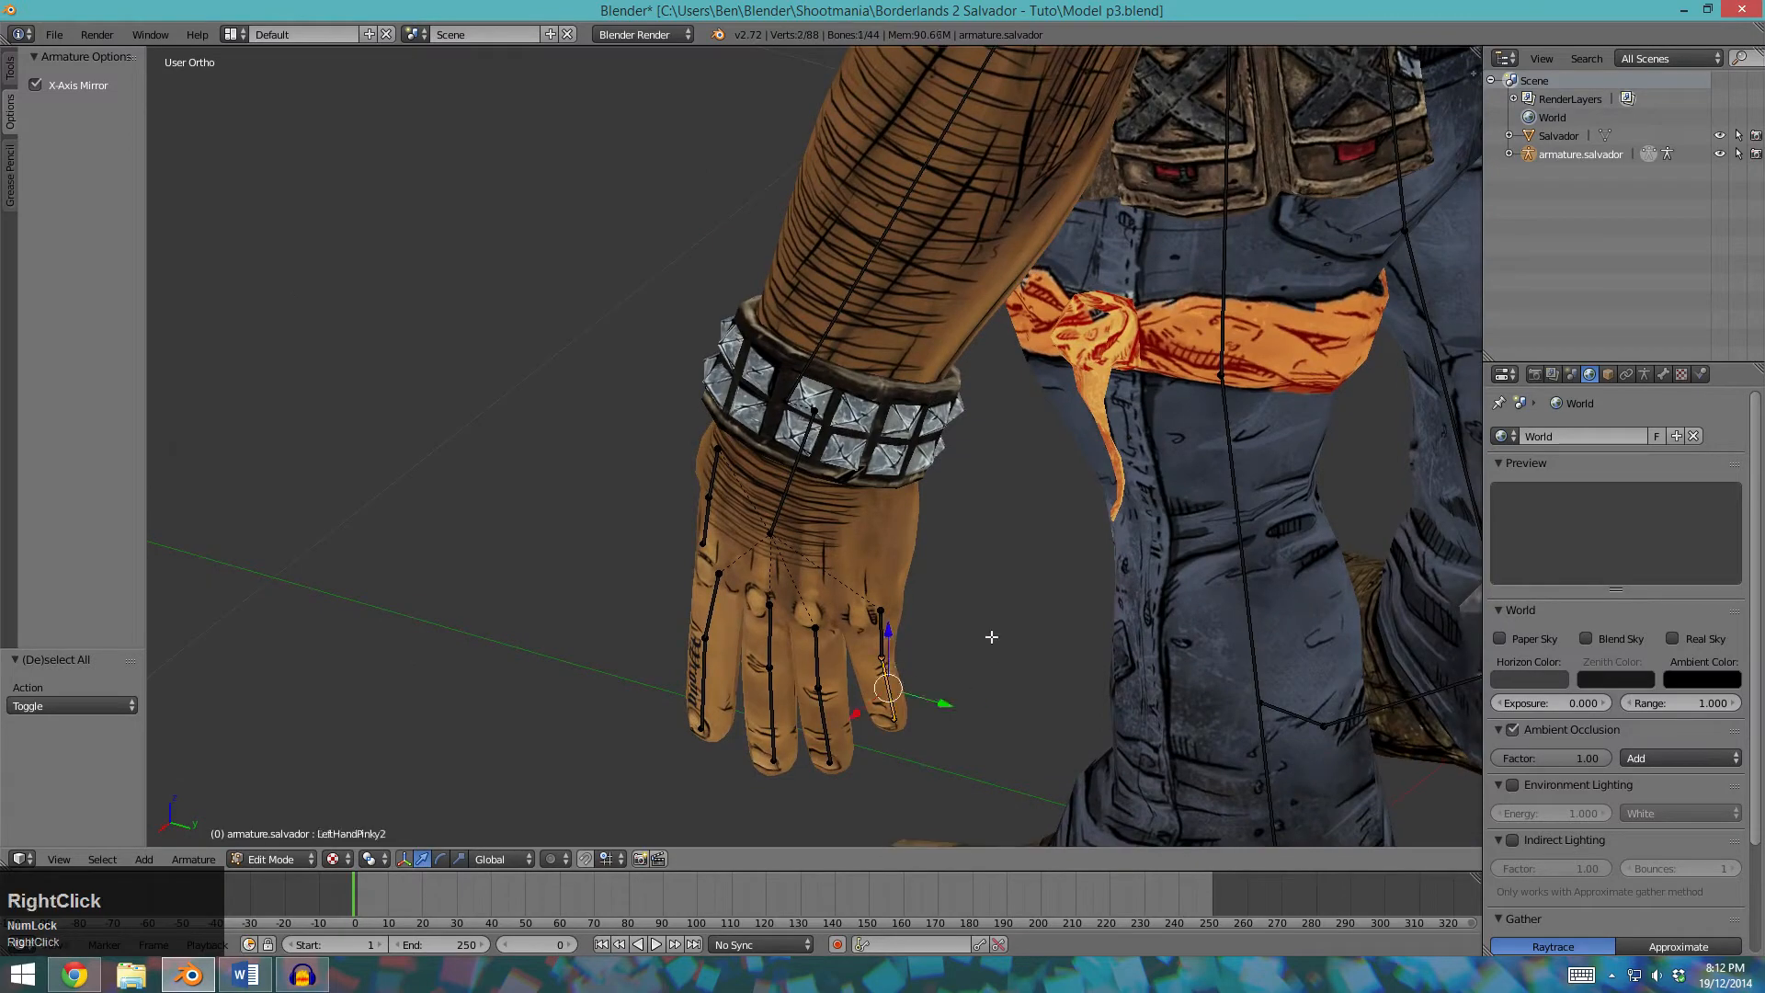
scroll(990, 615, "up", 5)
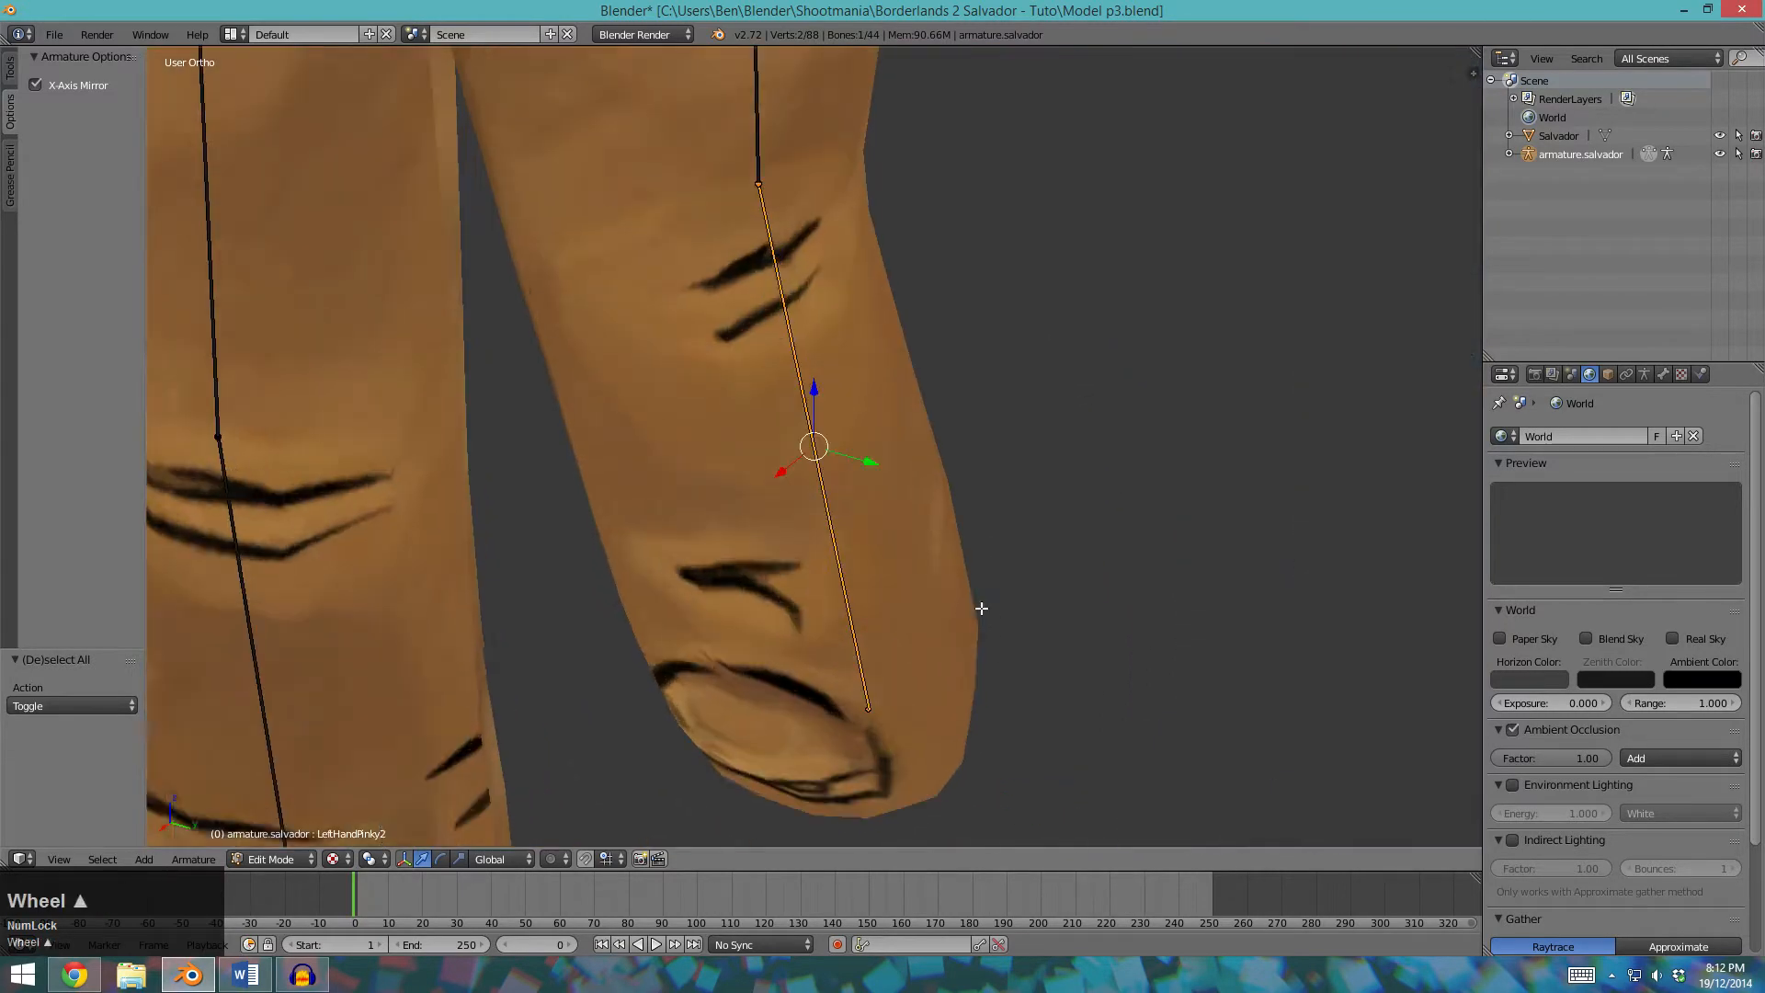
scroll(882, 398, "down", 4)
mouse_move(883, 398)
middle_mouse_down()
mouse_move(855, 492)
mouse_move(1040, 469)
mouse_move(1104, 540)
mouse_move(850, 473)
mouse_move(814, 359)
middle_mouse_up()
key("c")
middle_click_drag(870, 444, 870, 439)
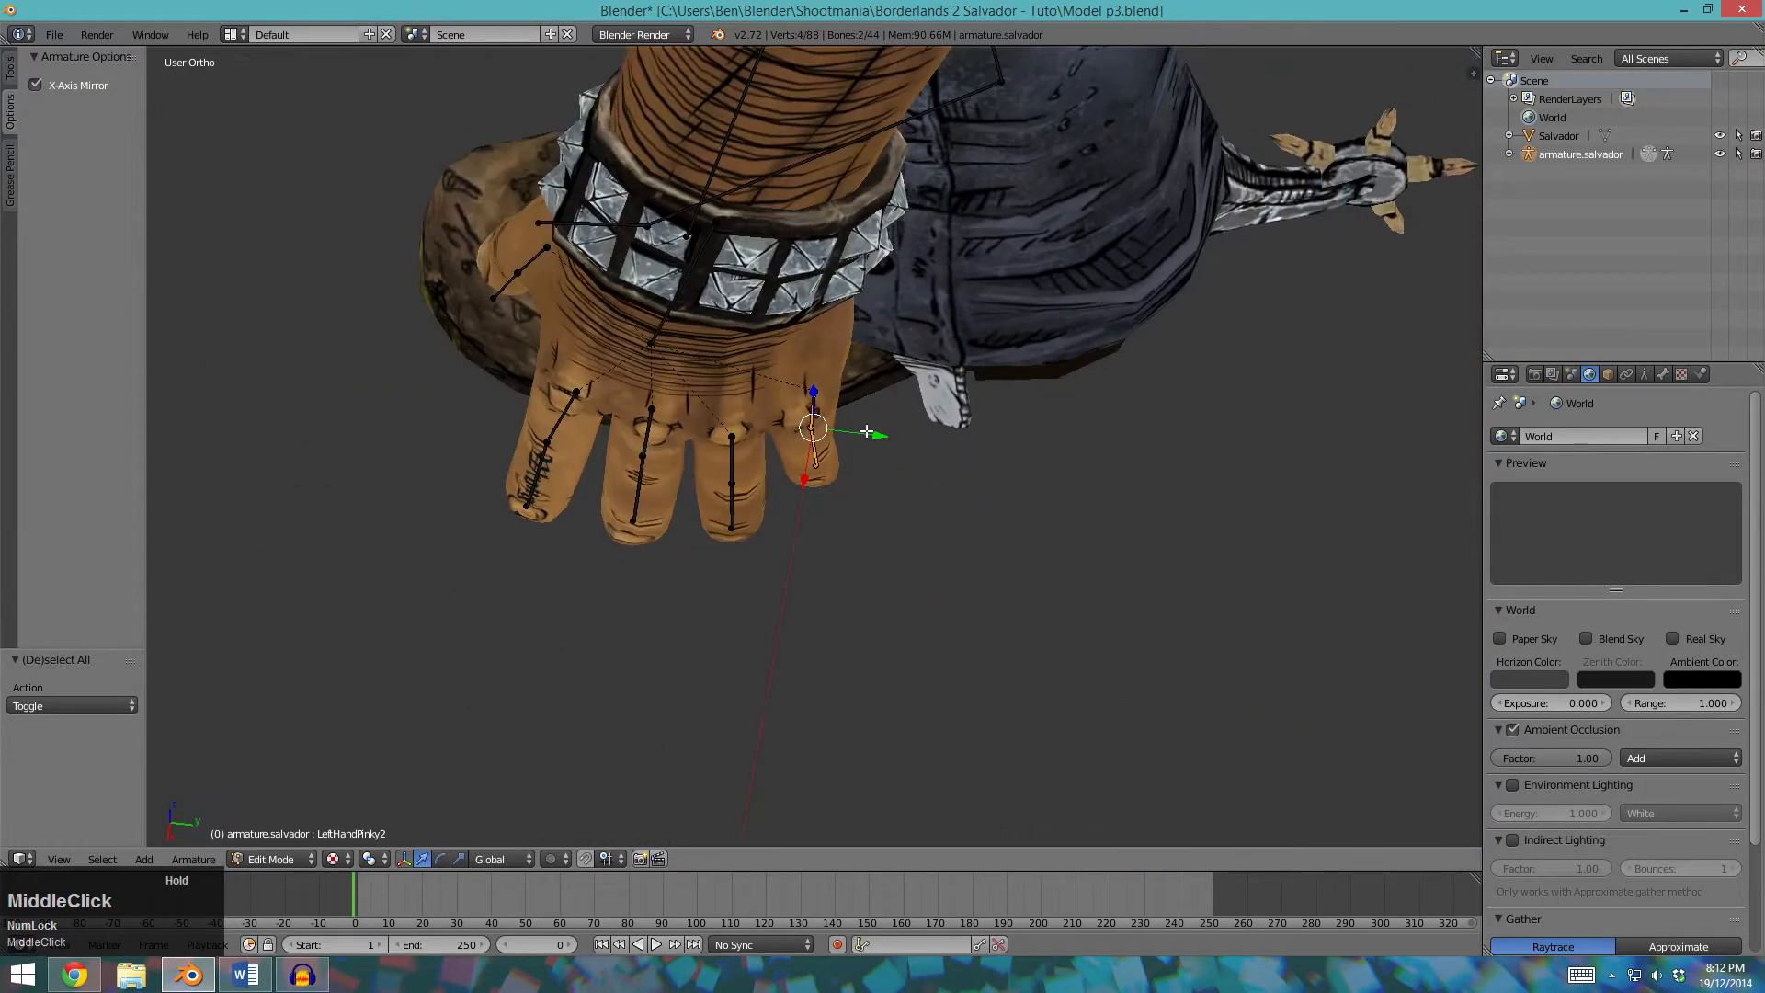
left_click_drag(865, 433, 867, 433)
middle_click_drag(867, 433, 854, 405)
left_click_drag(854, 405, 852, 406)
Move the left thumb bones by about -0.020 in X and 0.003 in Z, and rotate them slightly to fit the thumb.
middle_click_drag(852, 406, 753, 658)
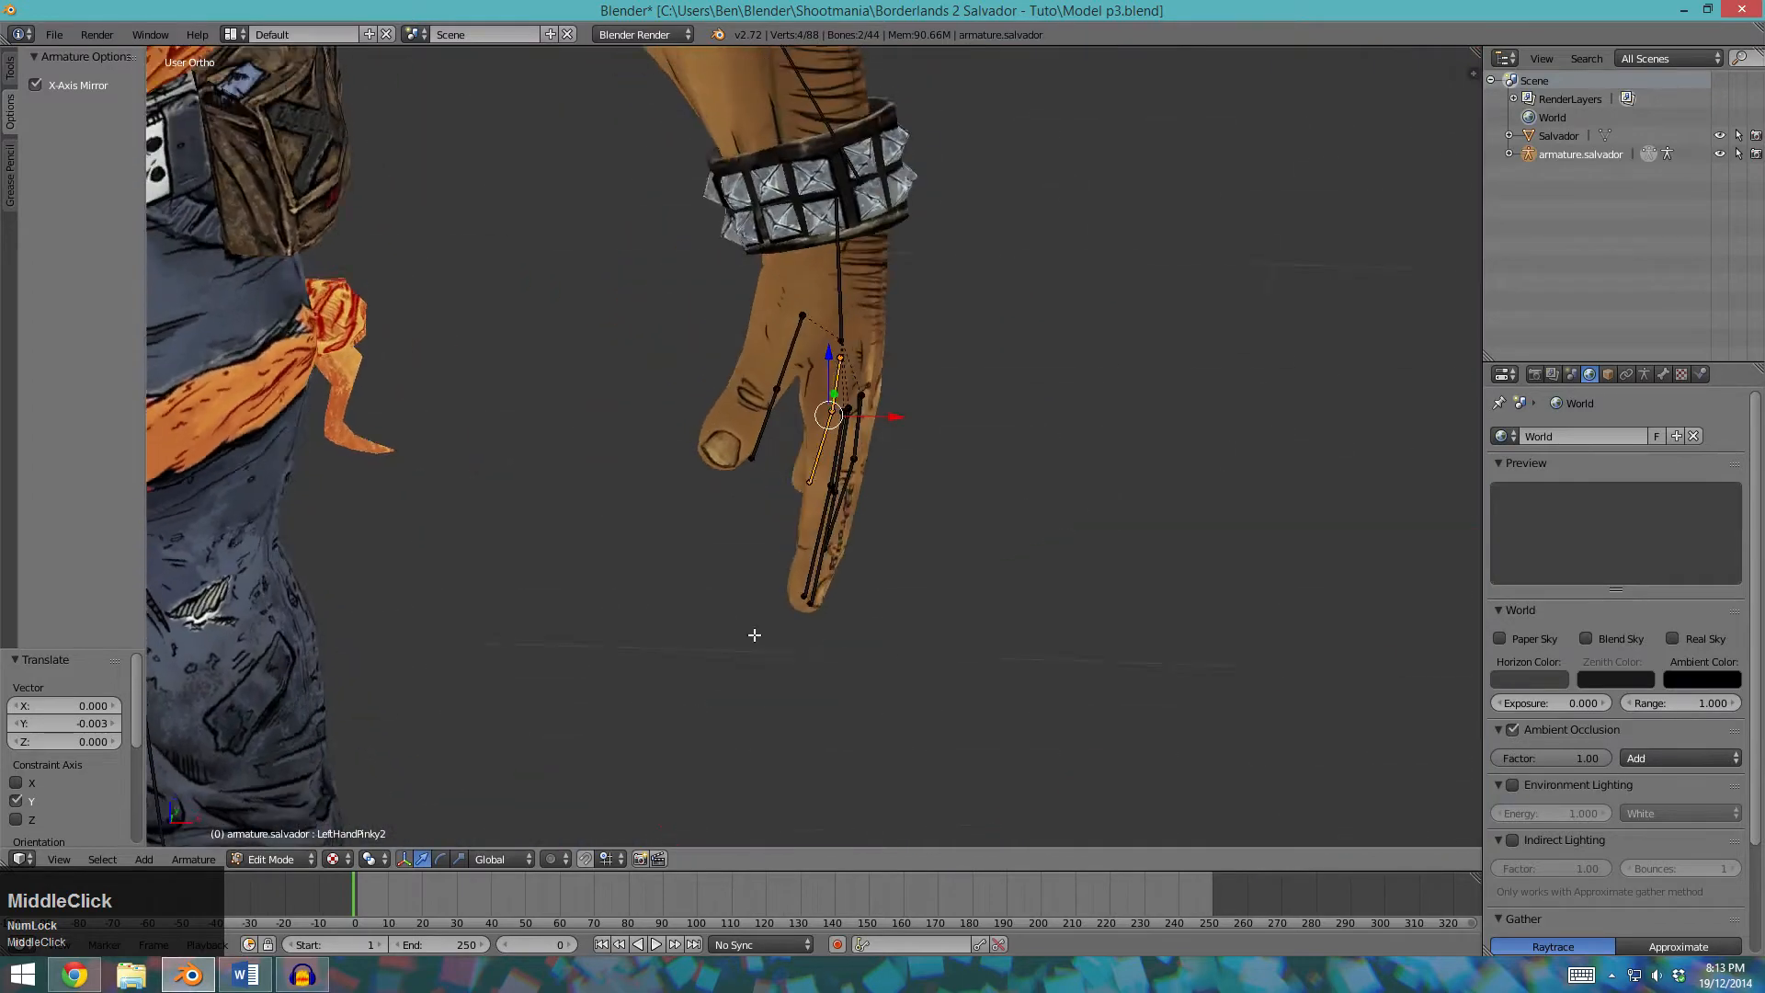
key("a")
key("KP_1")
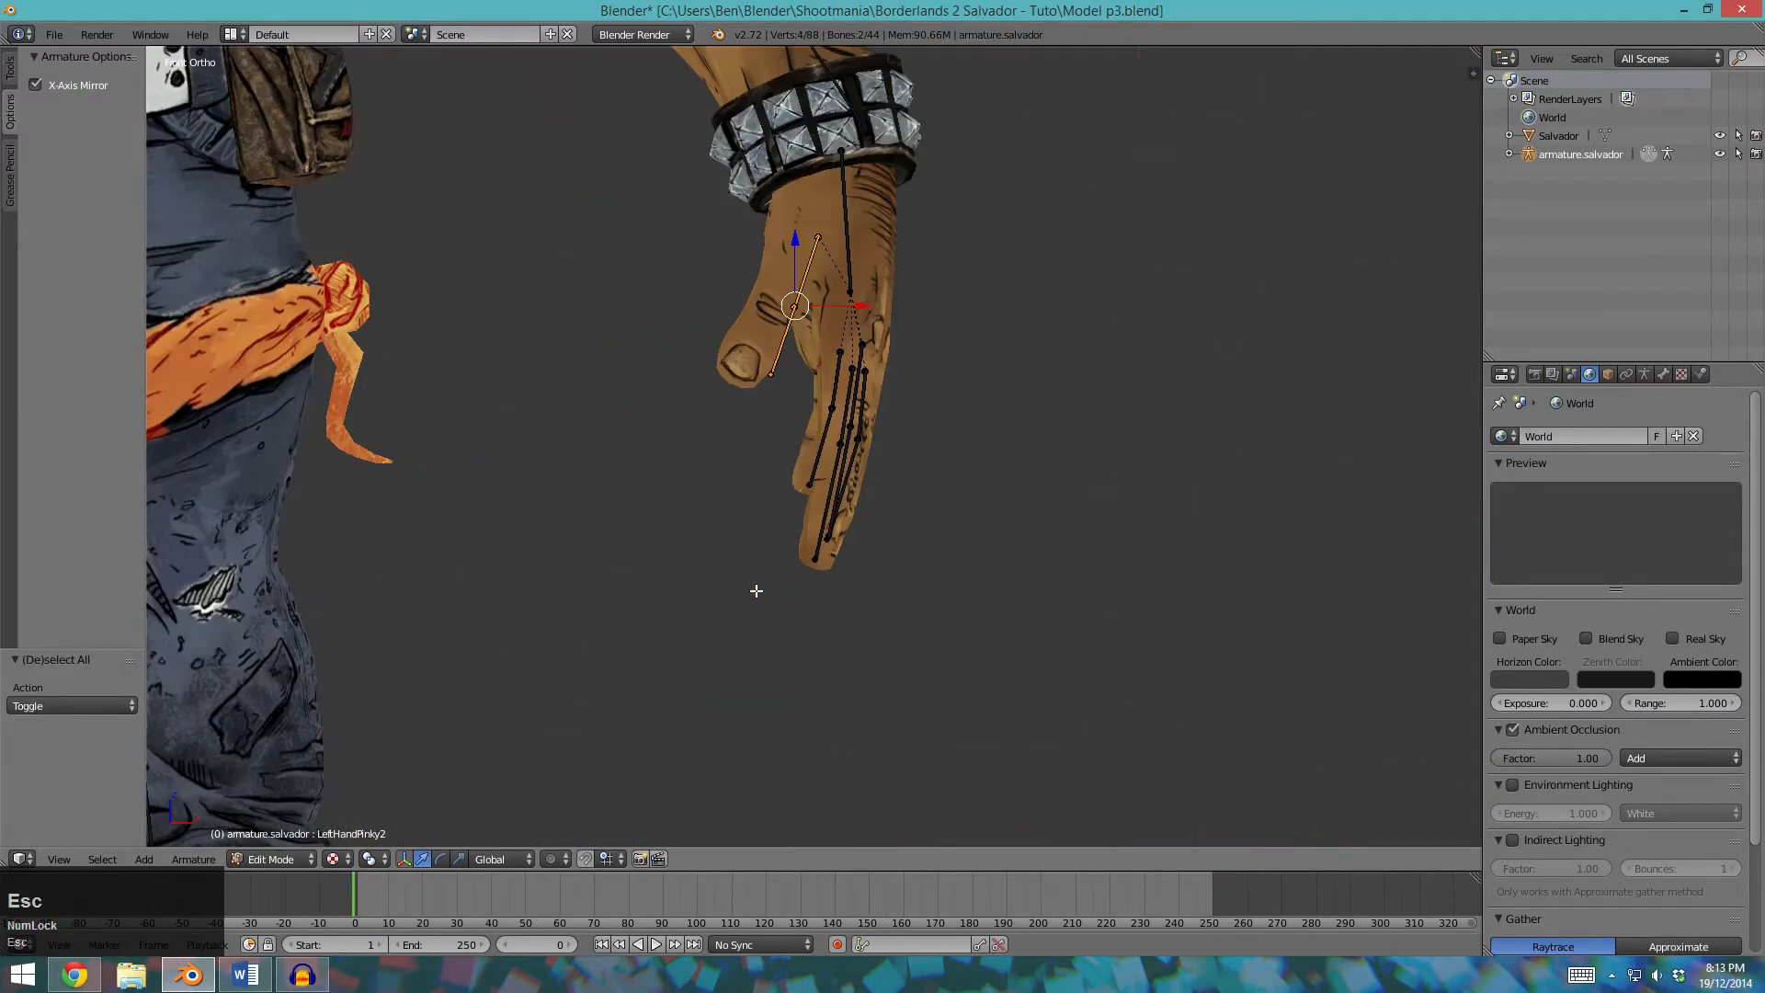
key("g")
left_click(763, 549)
key("r")
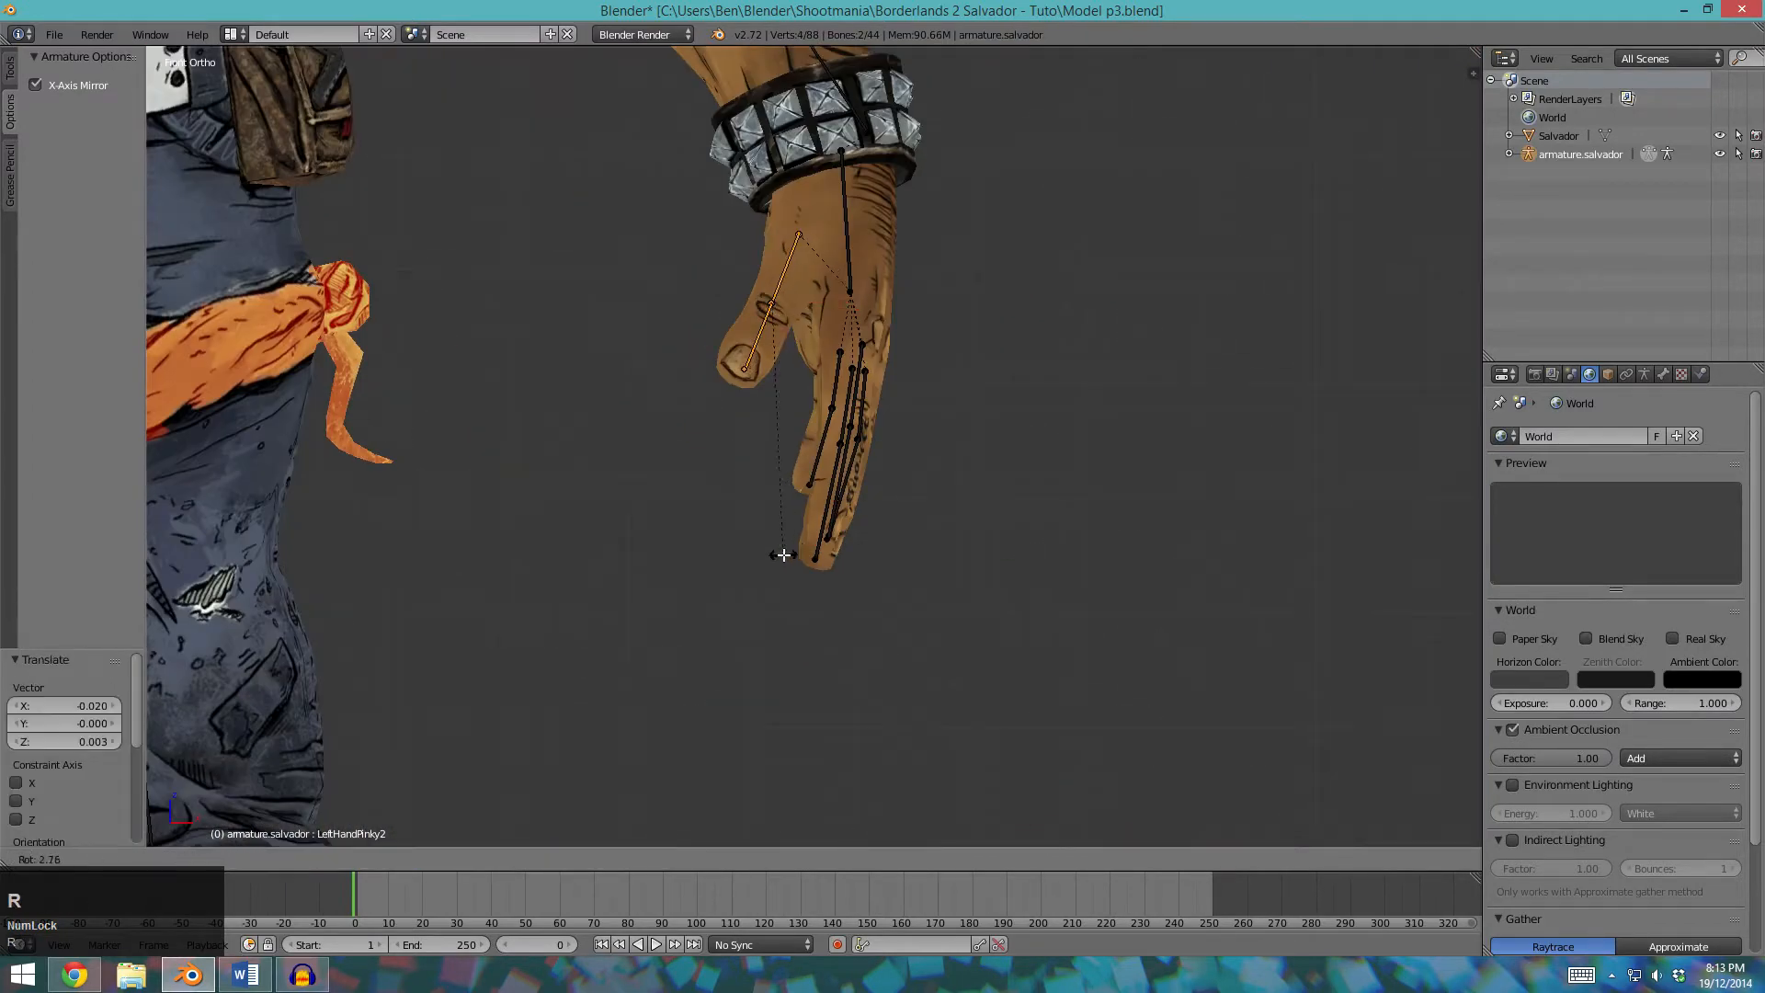
left_click(783, 554)
key("a")
In the side view, shift the mirrored inner shoulder joints by about -0.019 in Y and fine-tune their position.
middle_click_drag(836, 260, 741, 543)
scroll(749, 368, "down", 2)
key("KP_1")
key("KP_3")
scroll(781, 375, "down", 3)
scroll(735, 515, "up", 3)
middle_click_drag(712, 455, 715, 212)
key("KP_3")
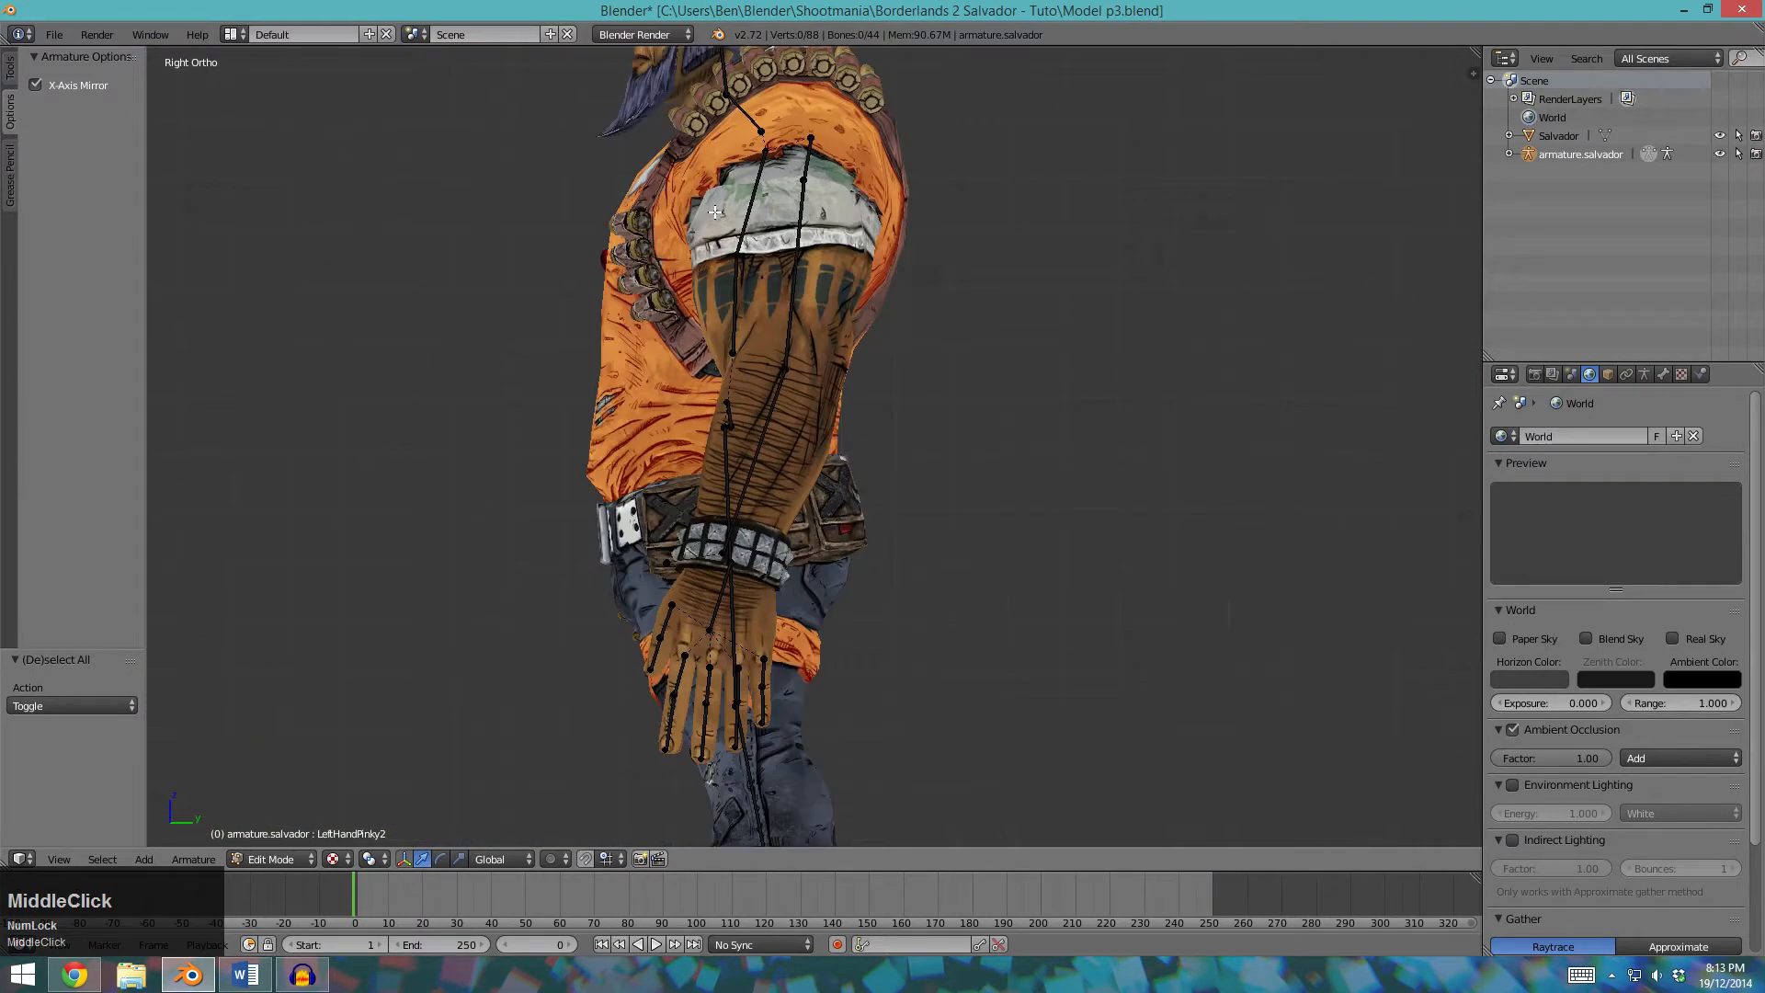
middle_click_drag(938, 283, 950, 410, "shift")
scroll(859, 512, "up", 3)
key("a")
key("c")
key("Escape")
key("a")
key("g")
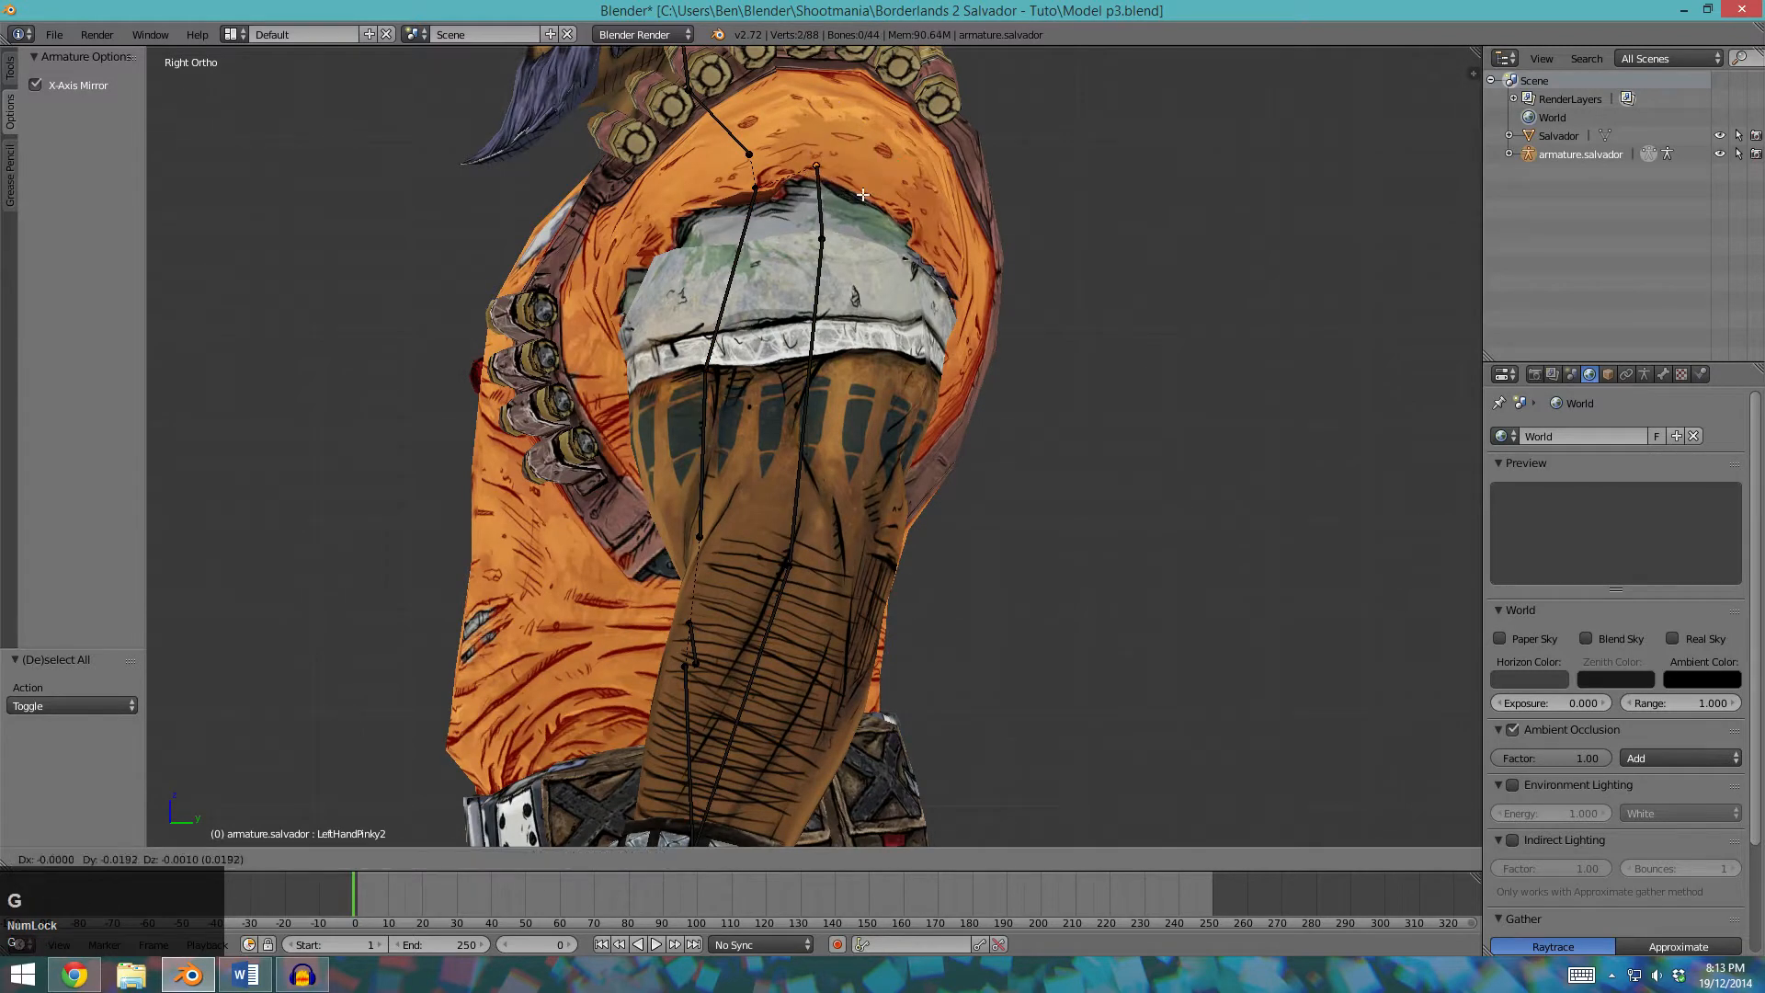
left_click(860, 195)
scroll(872, 213, "down", 1)
key("g")
left_click(859, 214)
key("a")
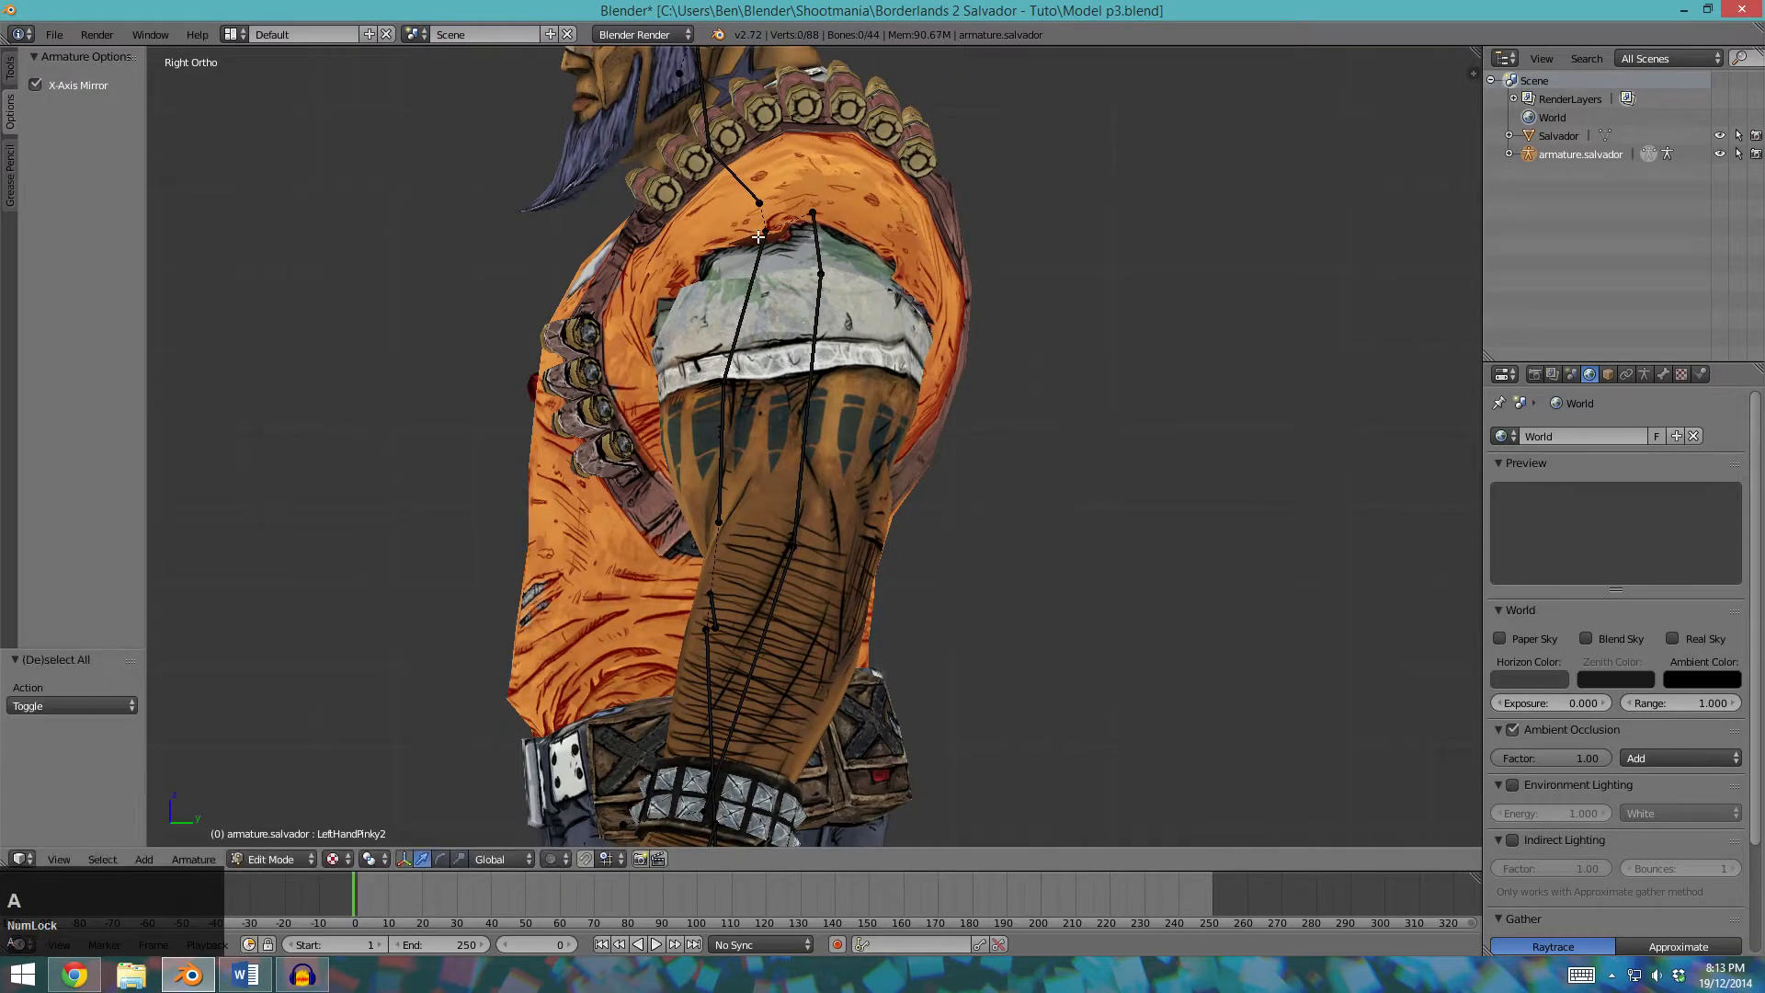
left_click(776, 258)
In the front view, select the left knee joint and lower it by about -0.084 in Z.
scroll(776, 258, "down", 3)
middle_click_drag(776, 258, 598, 514)
key("KP_1")
scroll(662, 804, "up", 3)
key("a")
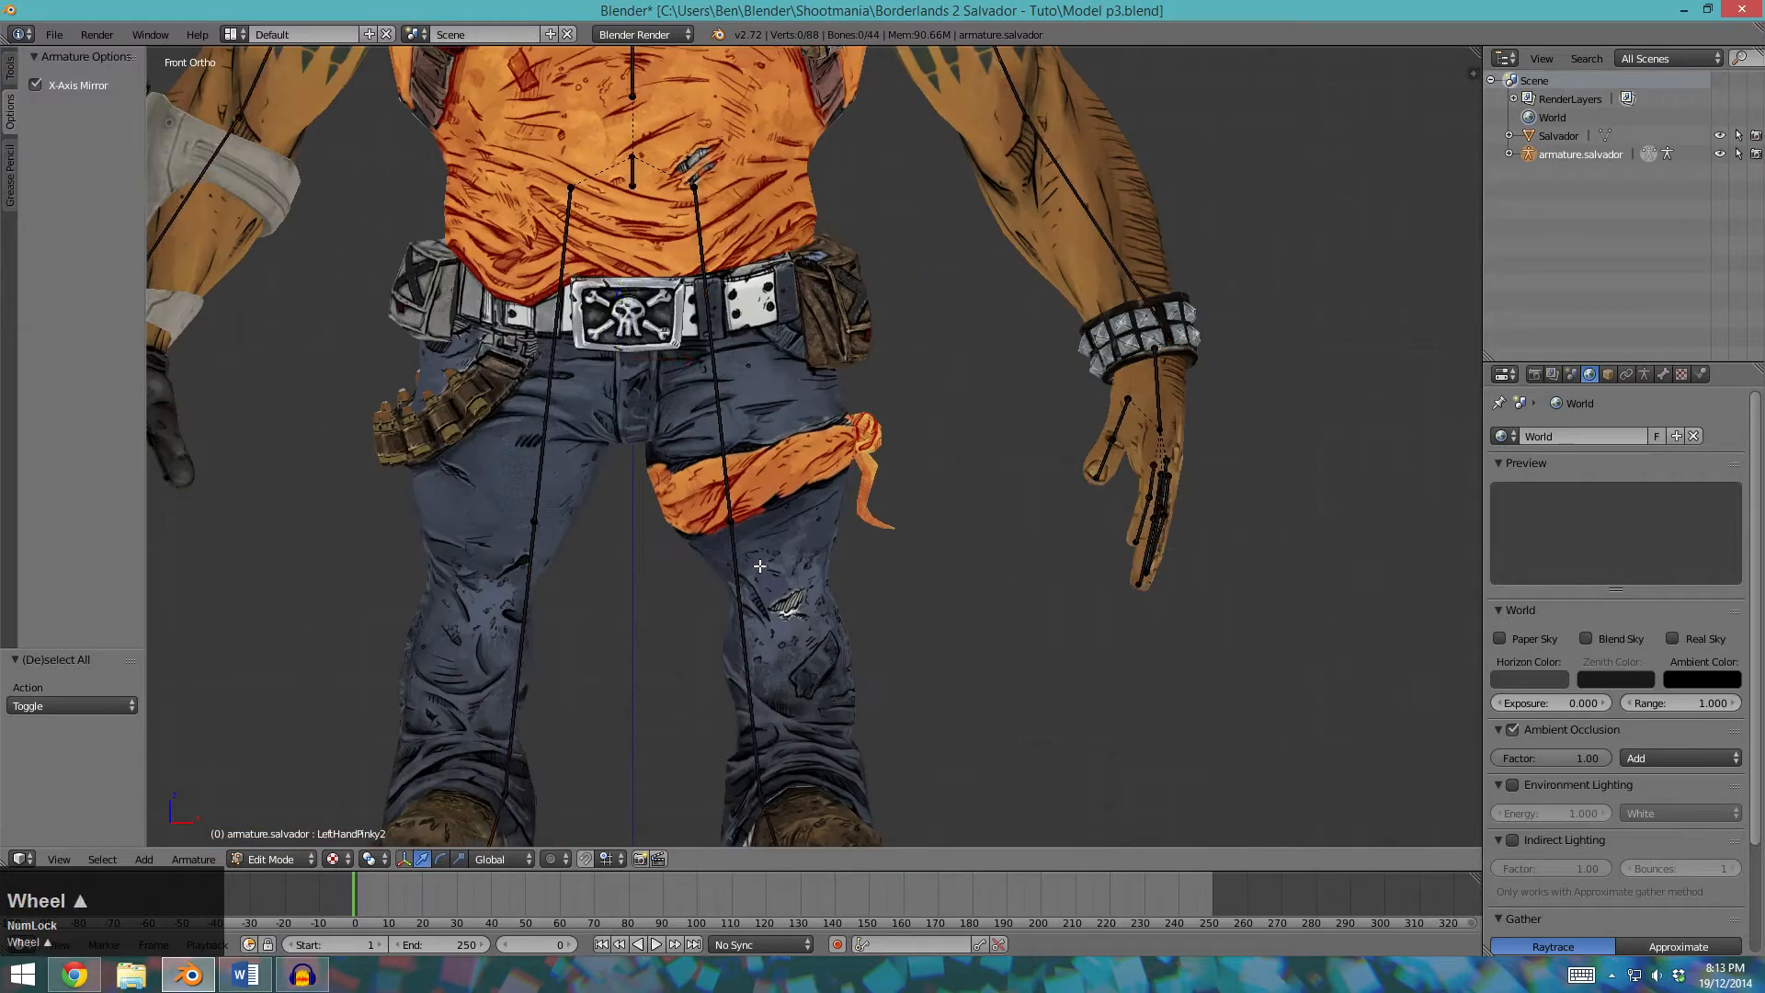
key("a")
scroll(764, 559, "down", 3)
key("a")
key("c")
key("a")
key("c")
left_click_drag(789, 474, 795, 659)
key("Escape")
left_click_drag(853, 599, 878, 600)
key("a")
key("c")
left_click(808, 472)
key("Escape")
key("g")
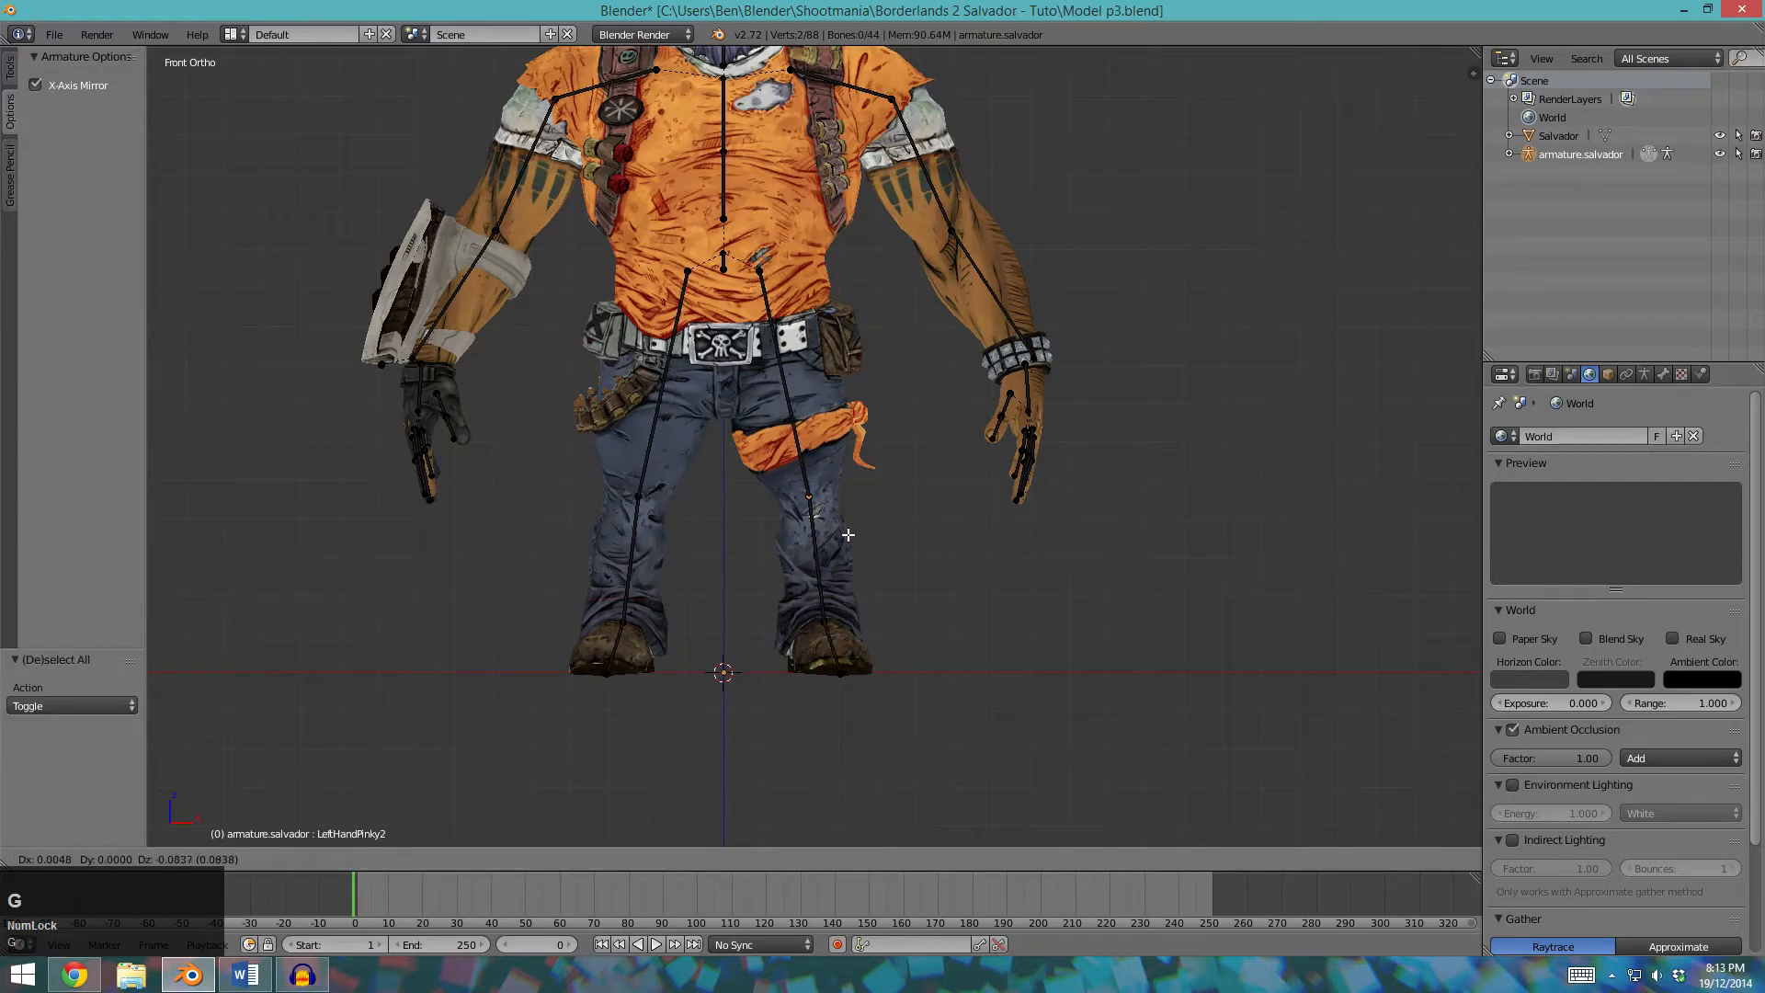
left_click(846, 543)
Move the left thigh's upper joint down and outward by about 0.076 in X and -0.239 in Z.
scroll(846, 542, "up", 2)
middle_click_drag(809, 418, 869, 539, "shift")
key("a")
key("c")
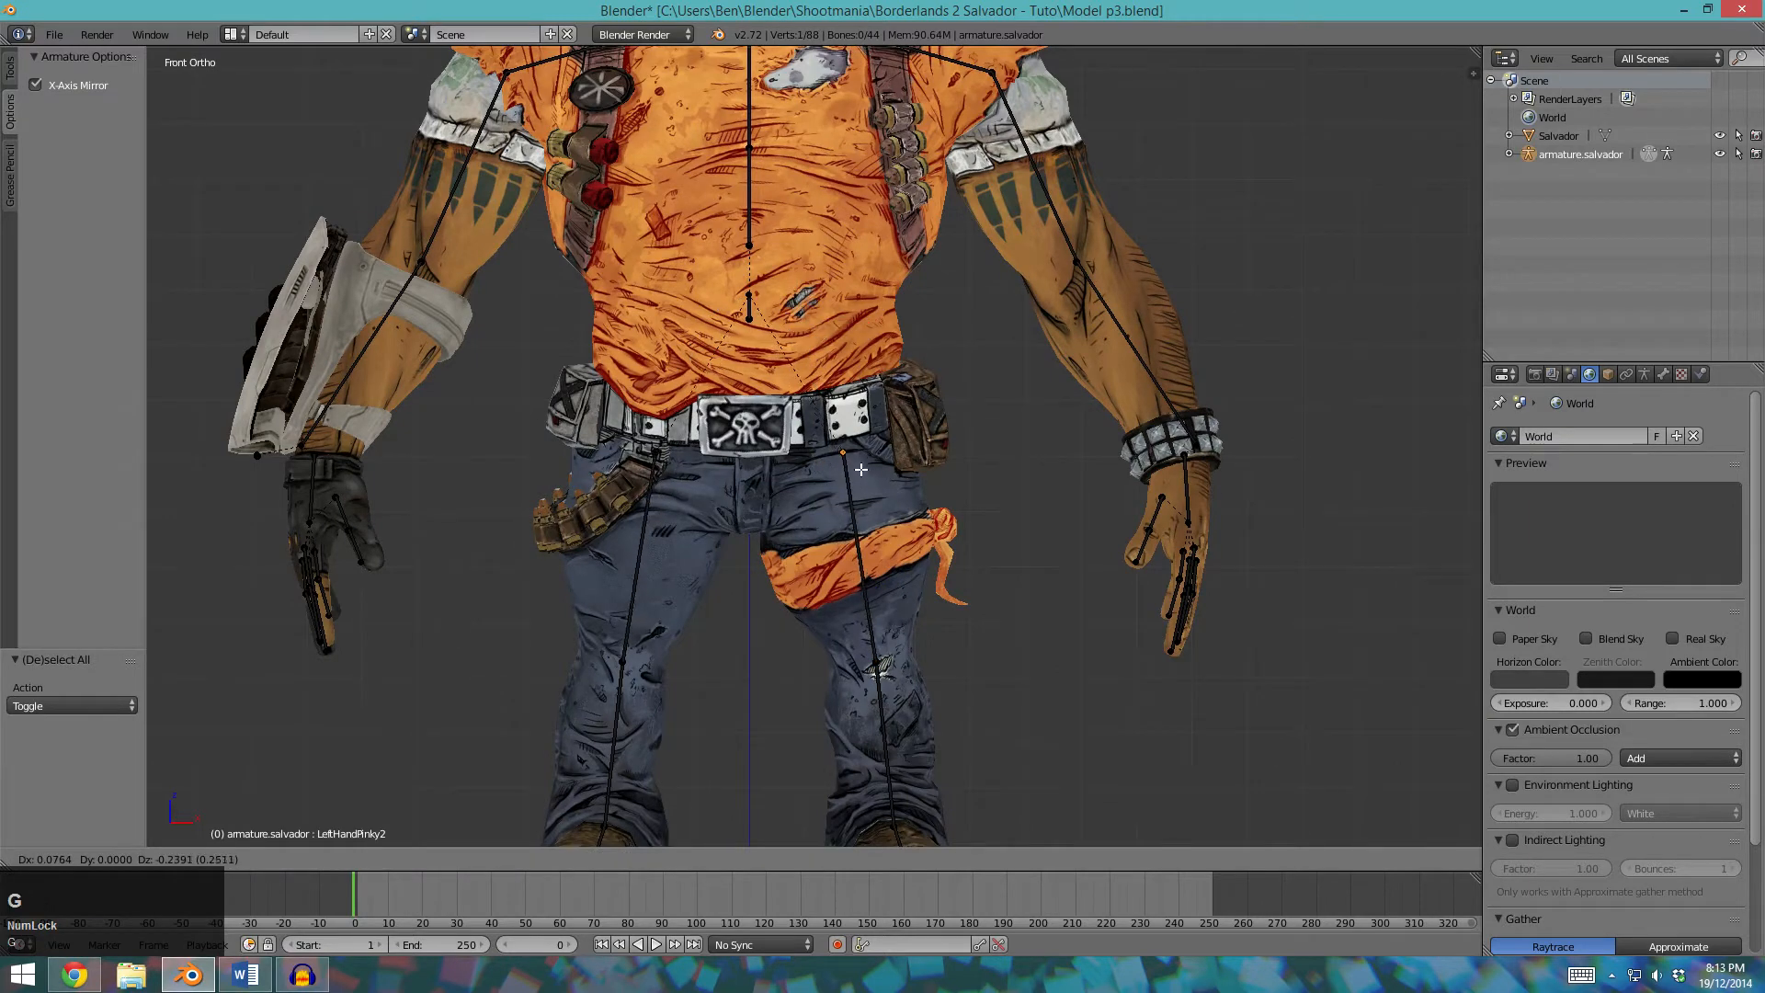
left_click(806, 411)
Select the lowest bone of the spine and move it down toward the belt.
key("a")
key("c")
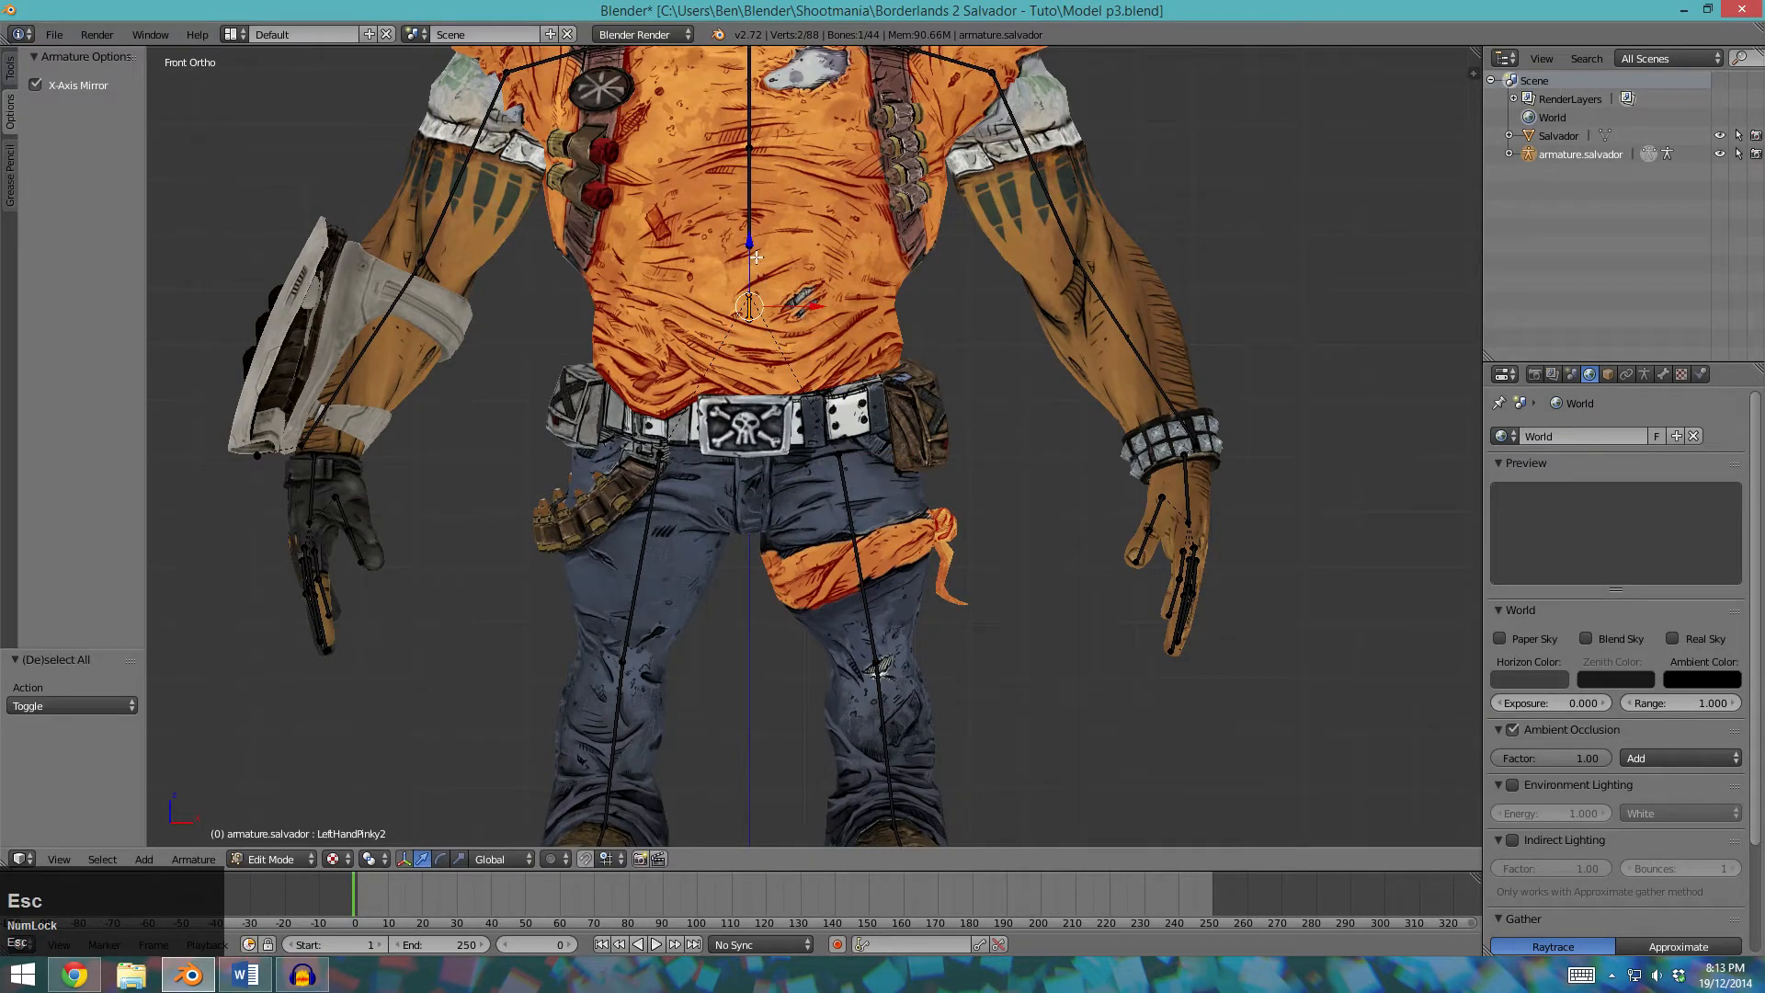
key("g")
left_click(751, 364)
key("Escape")
Select the spine joint at mid-chest and lower it by -0.136 in Z in the front view.
key("a")
key("c")
left_click_drag(751, 216, 743, 231)
left_click_drag(740, 290, 740, 291)
middle_click_drag(740, 290, 727, 270)
key("a")
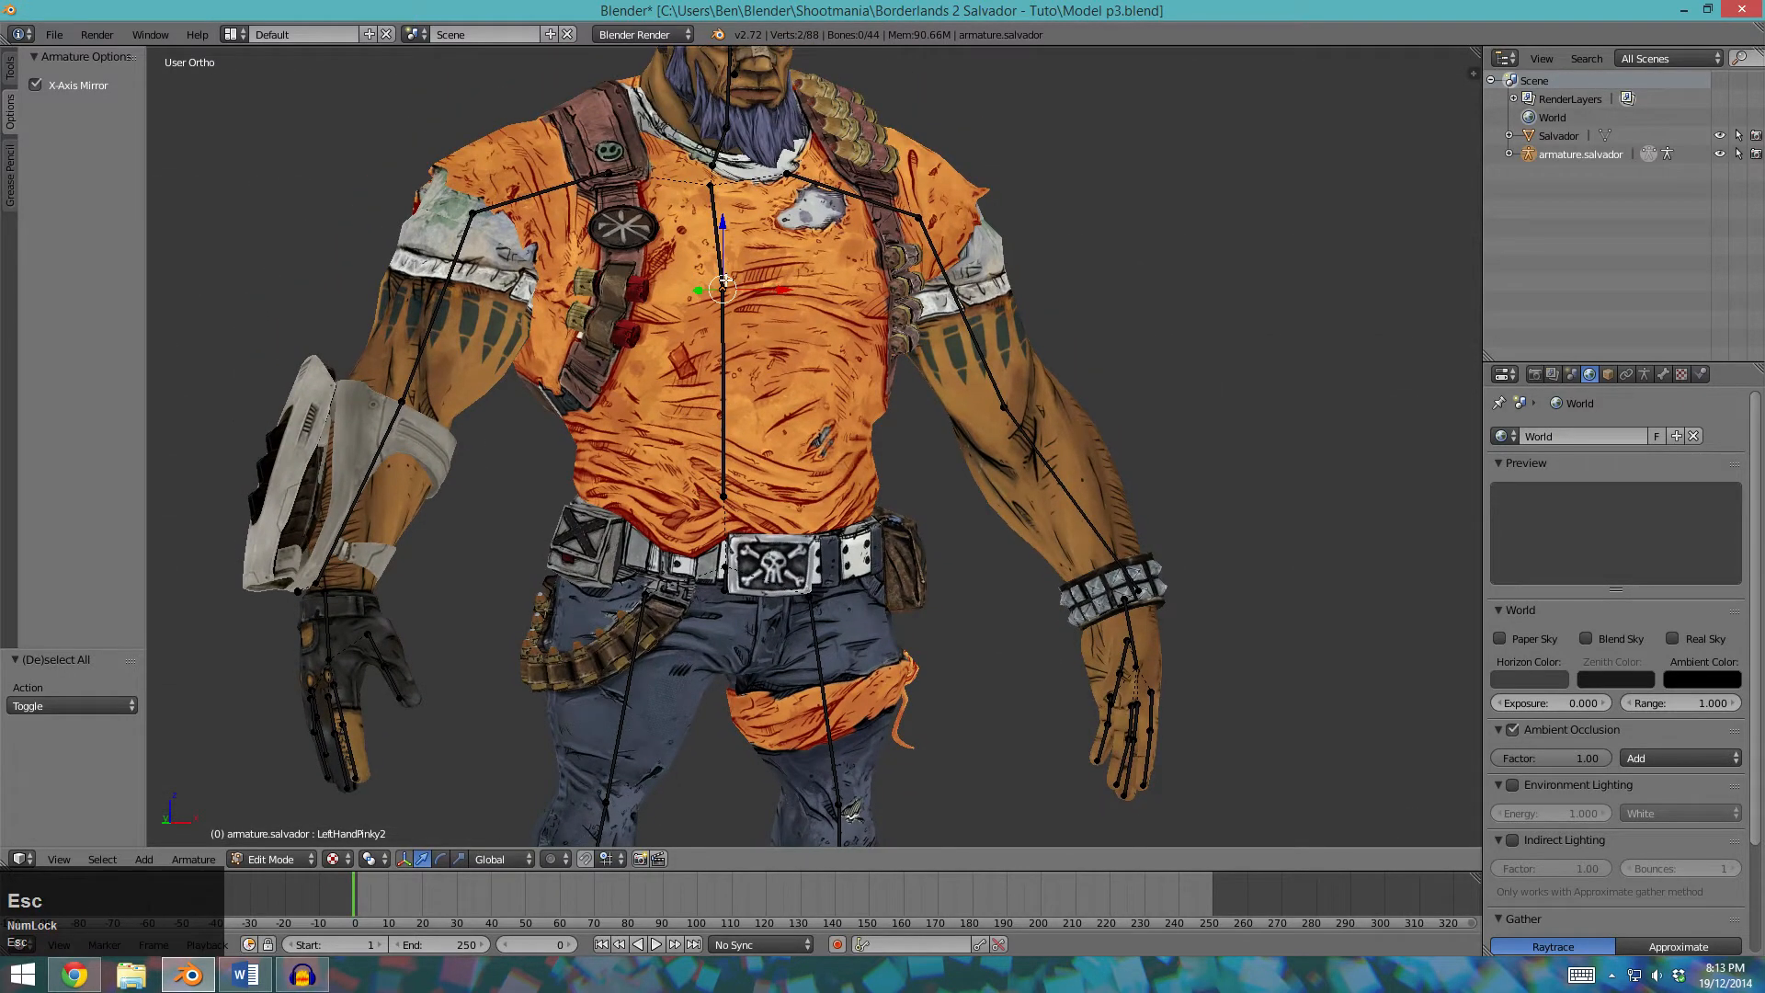
key("KP_3")
key("KP_1")
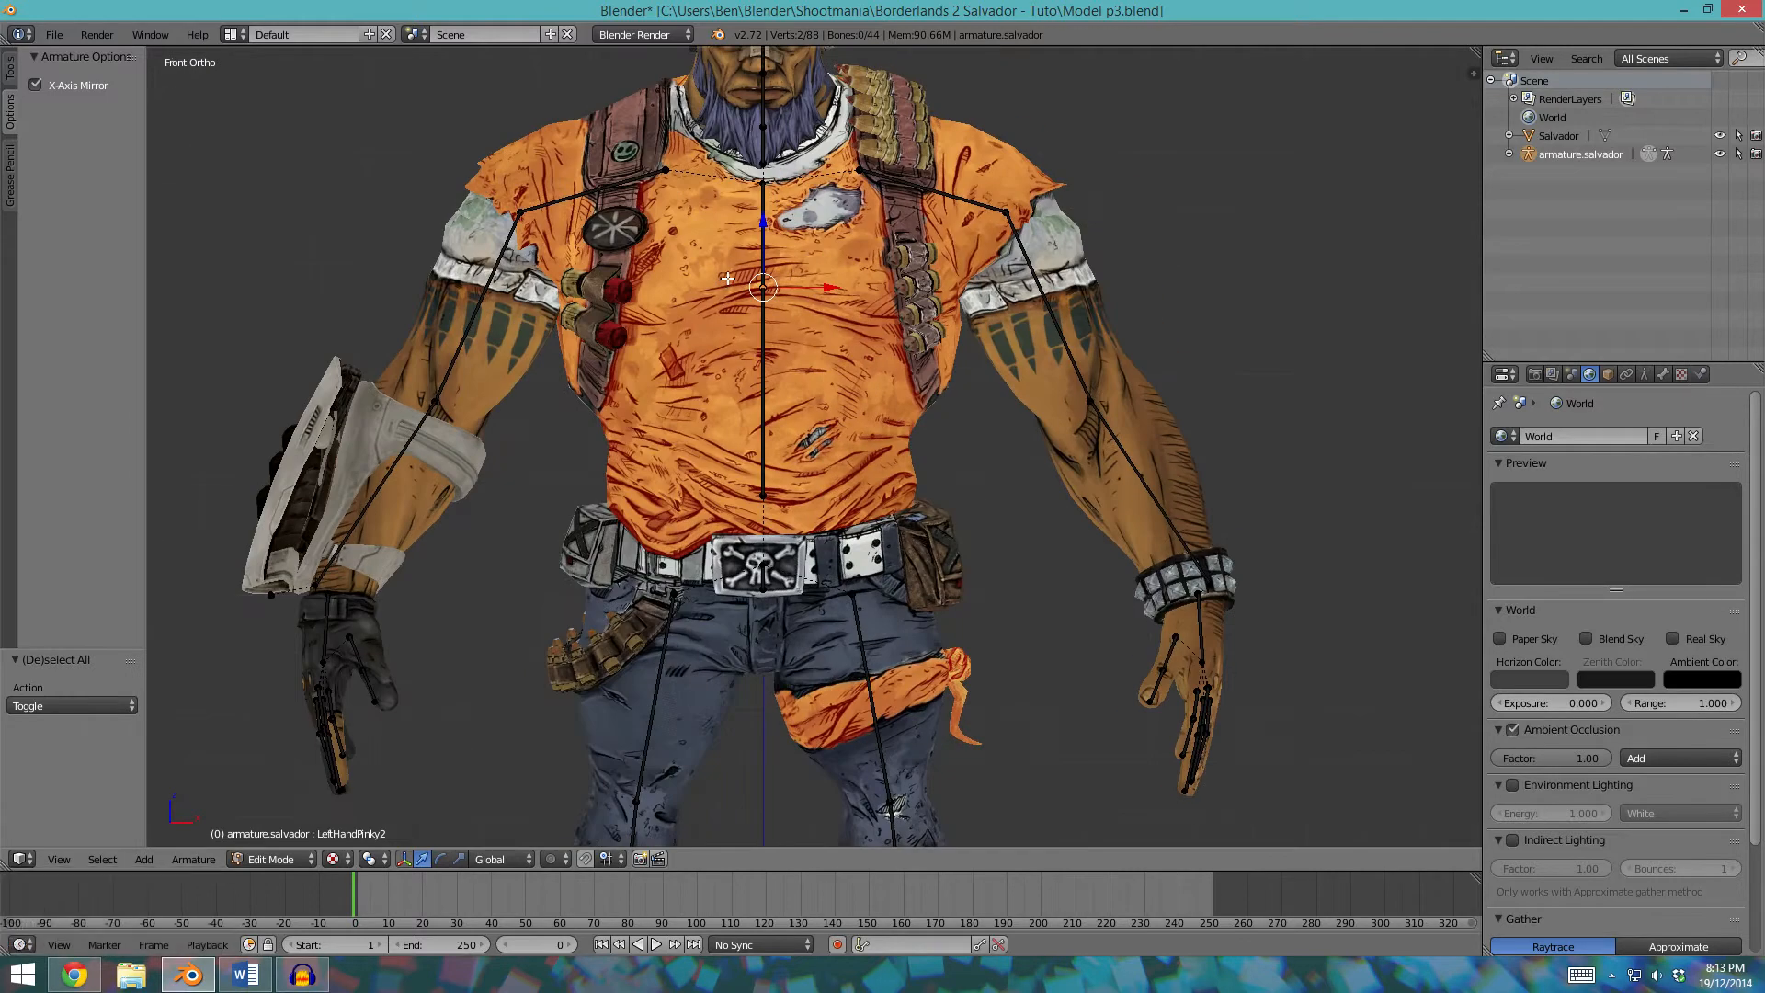
left_click_drag(764, 222, 768, 299)
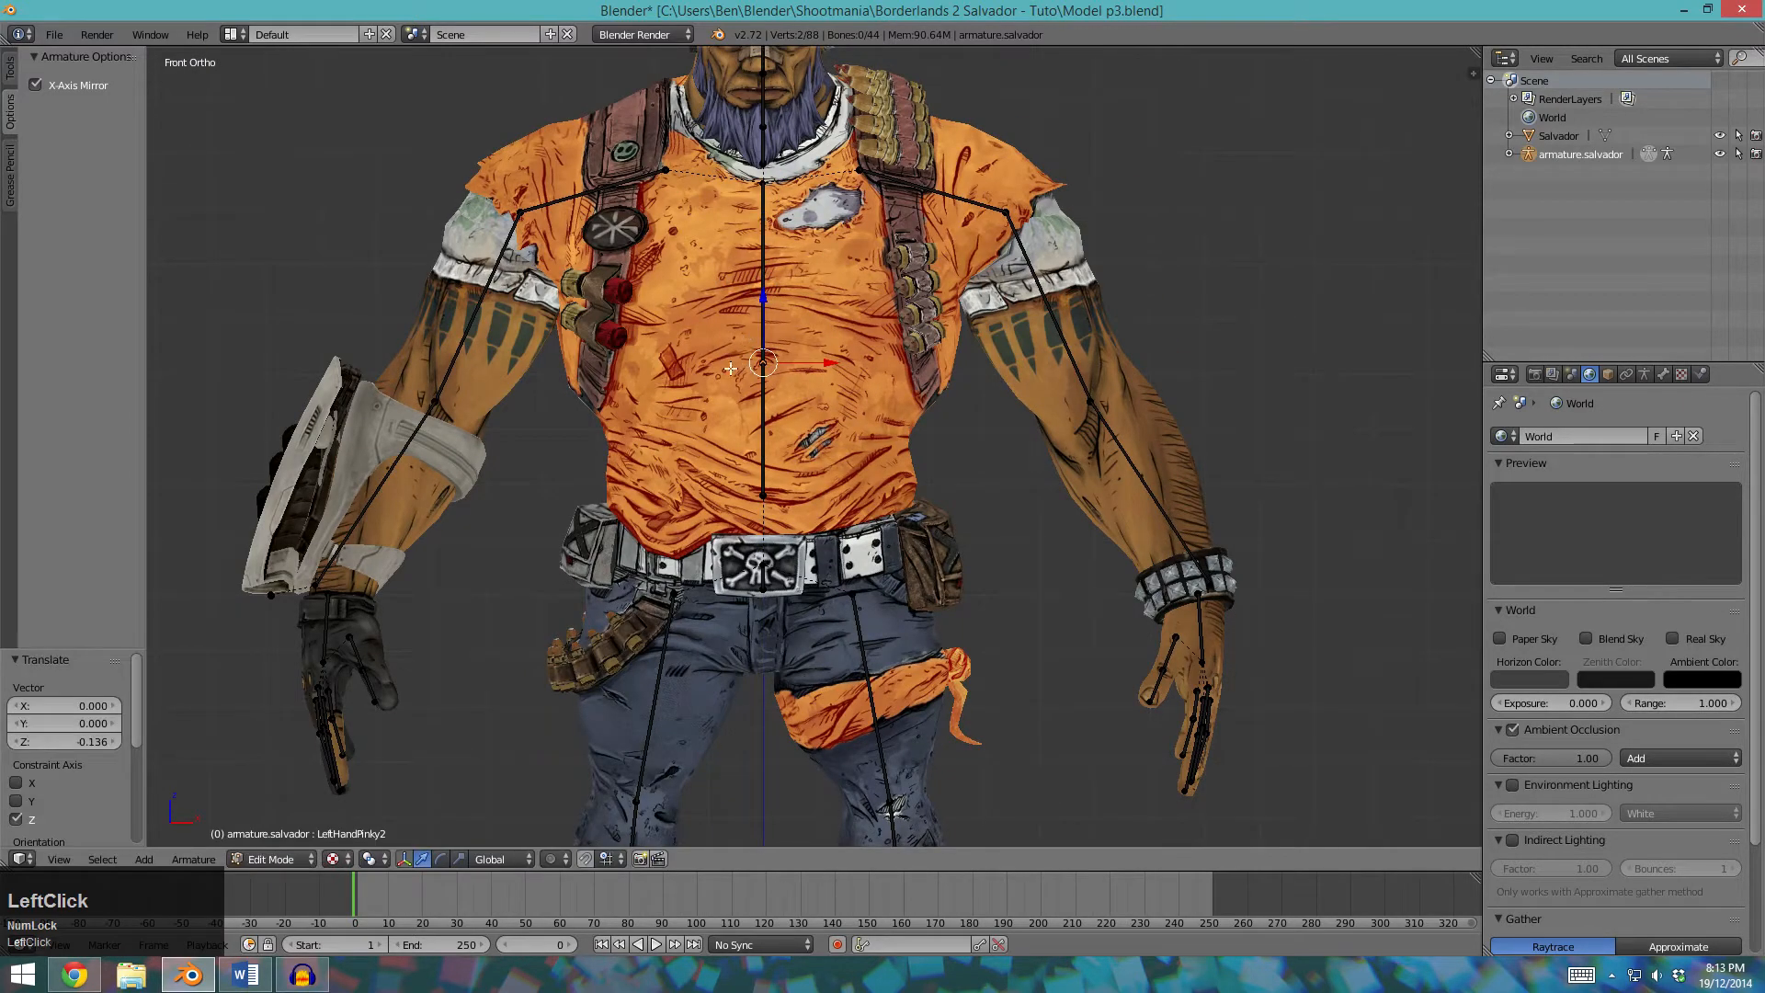
Select the top joint of the spine below the neck and lower it by -0.048 in Z.
key("a")
key("c")
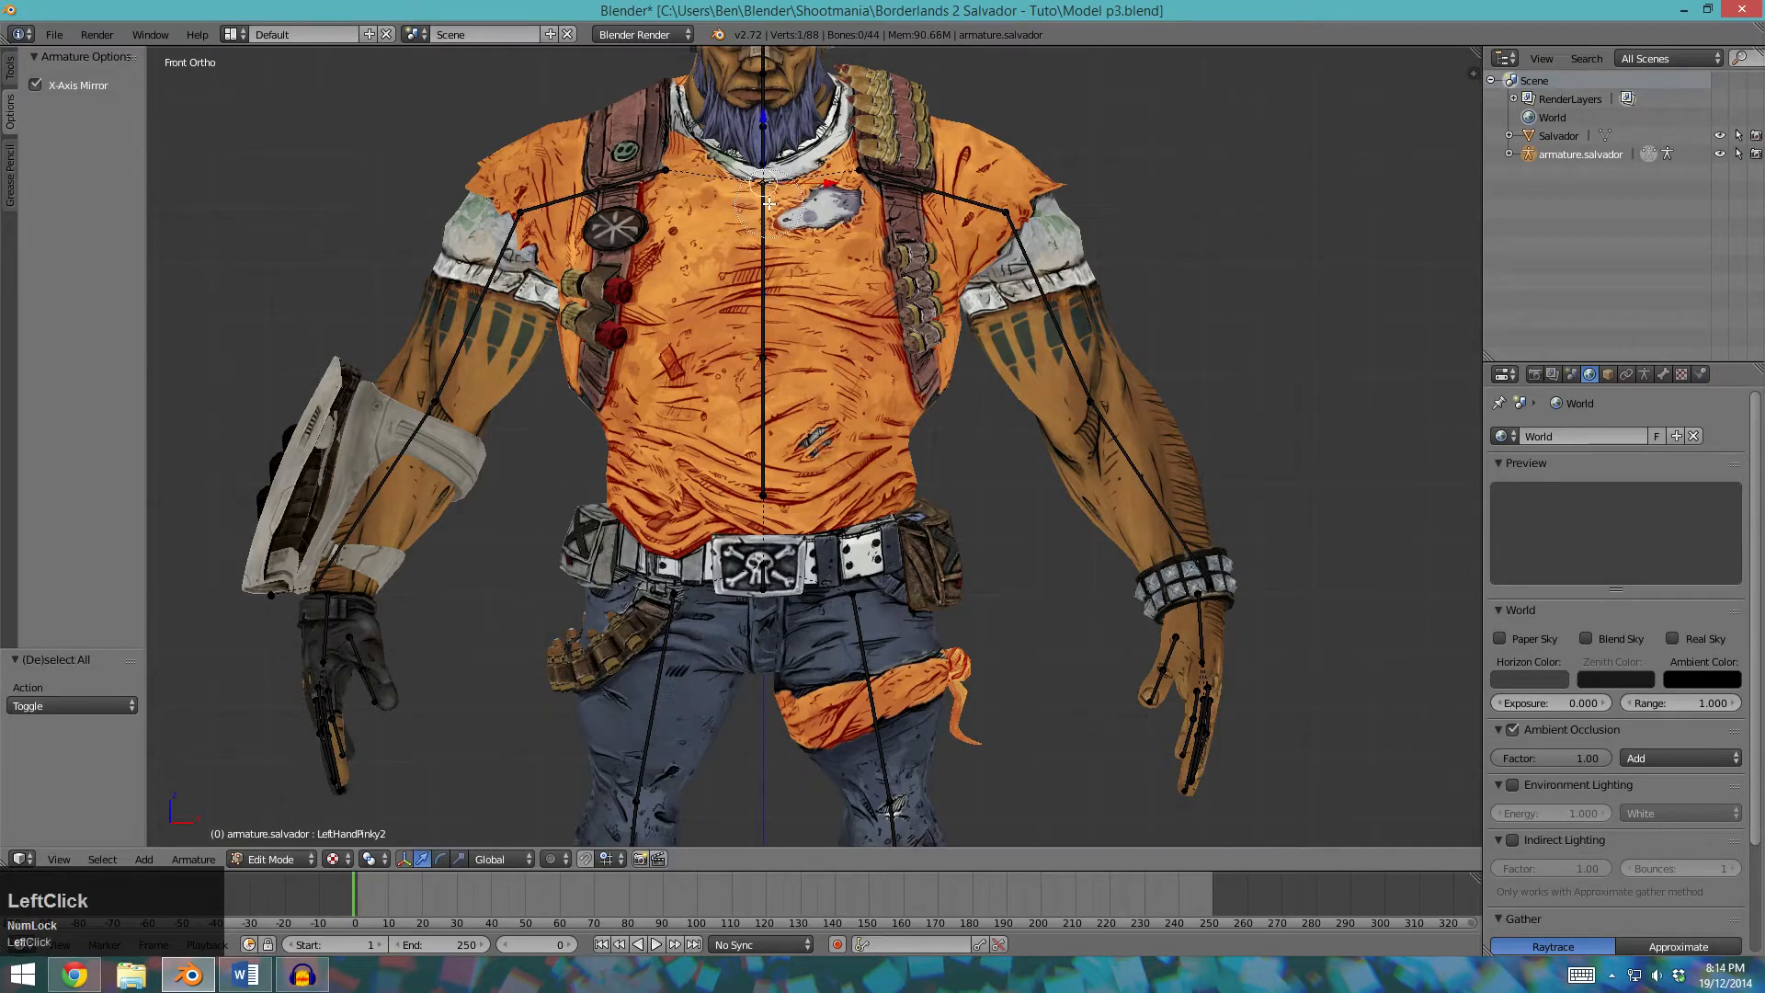
left_click_drag(761, 153, 763, 176)
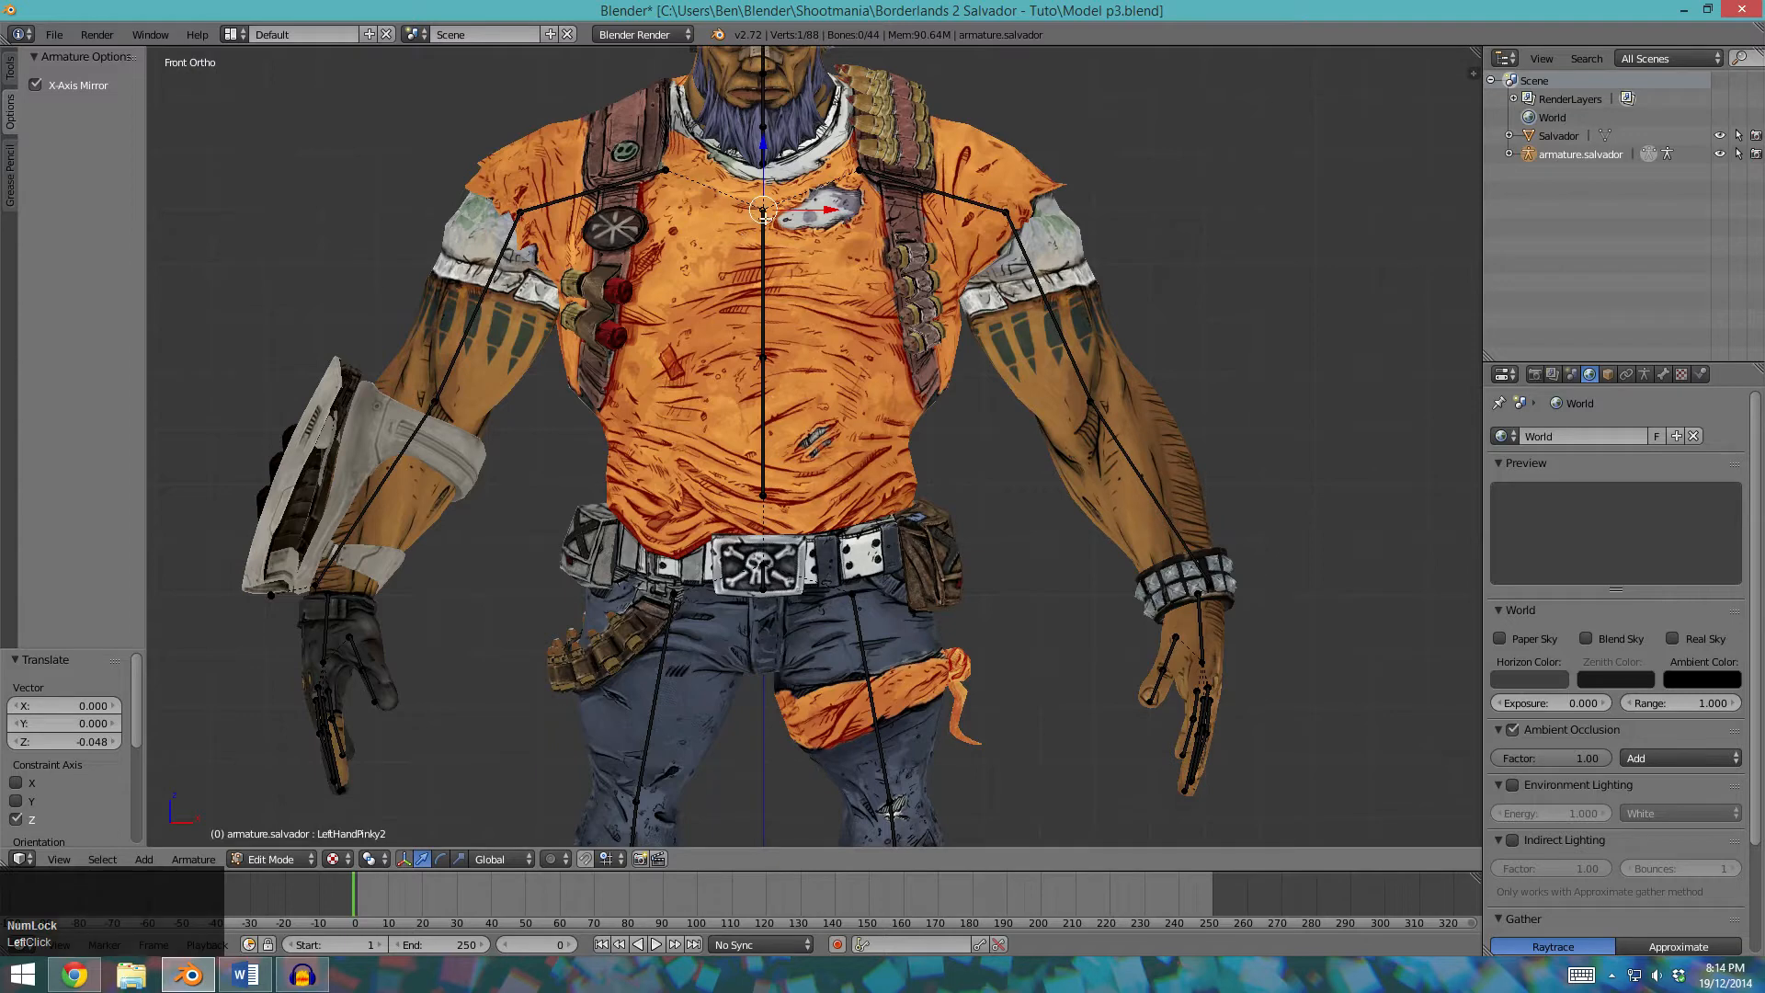
right_click(667, 166)
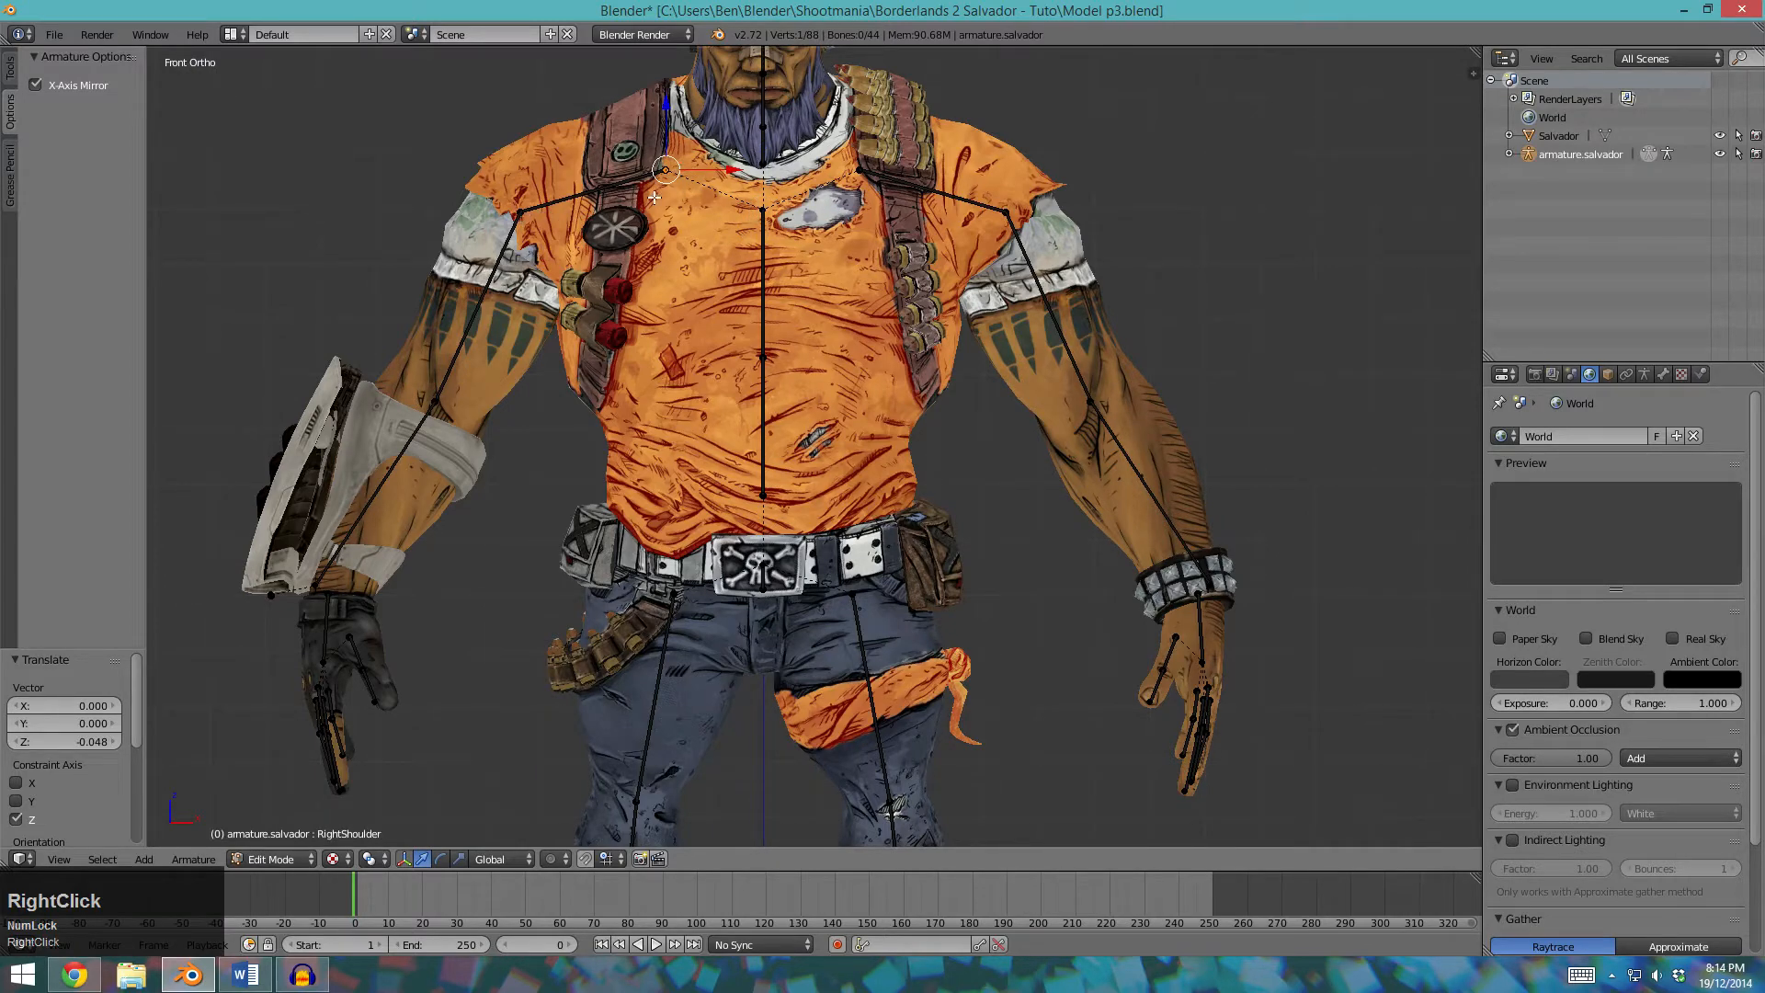
key("r")
key("Escape")
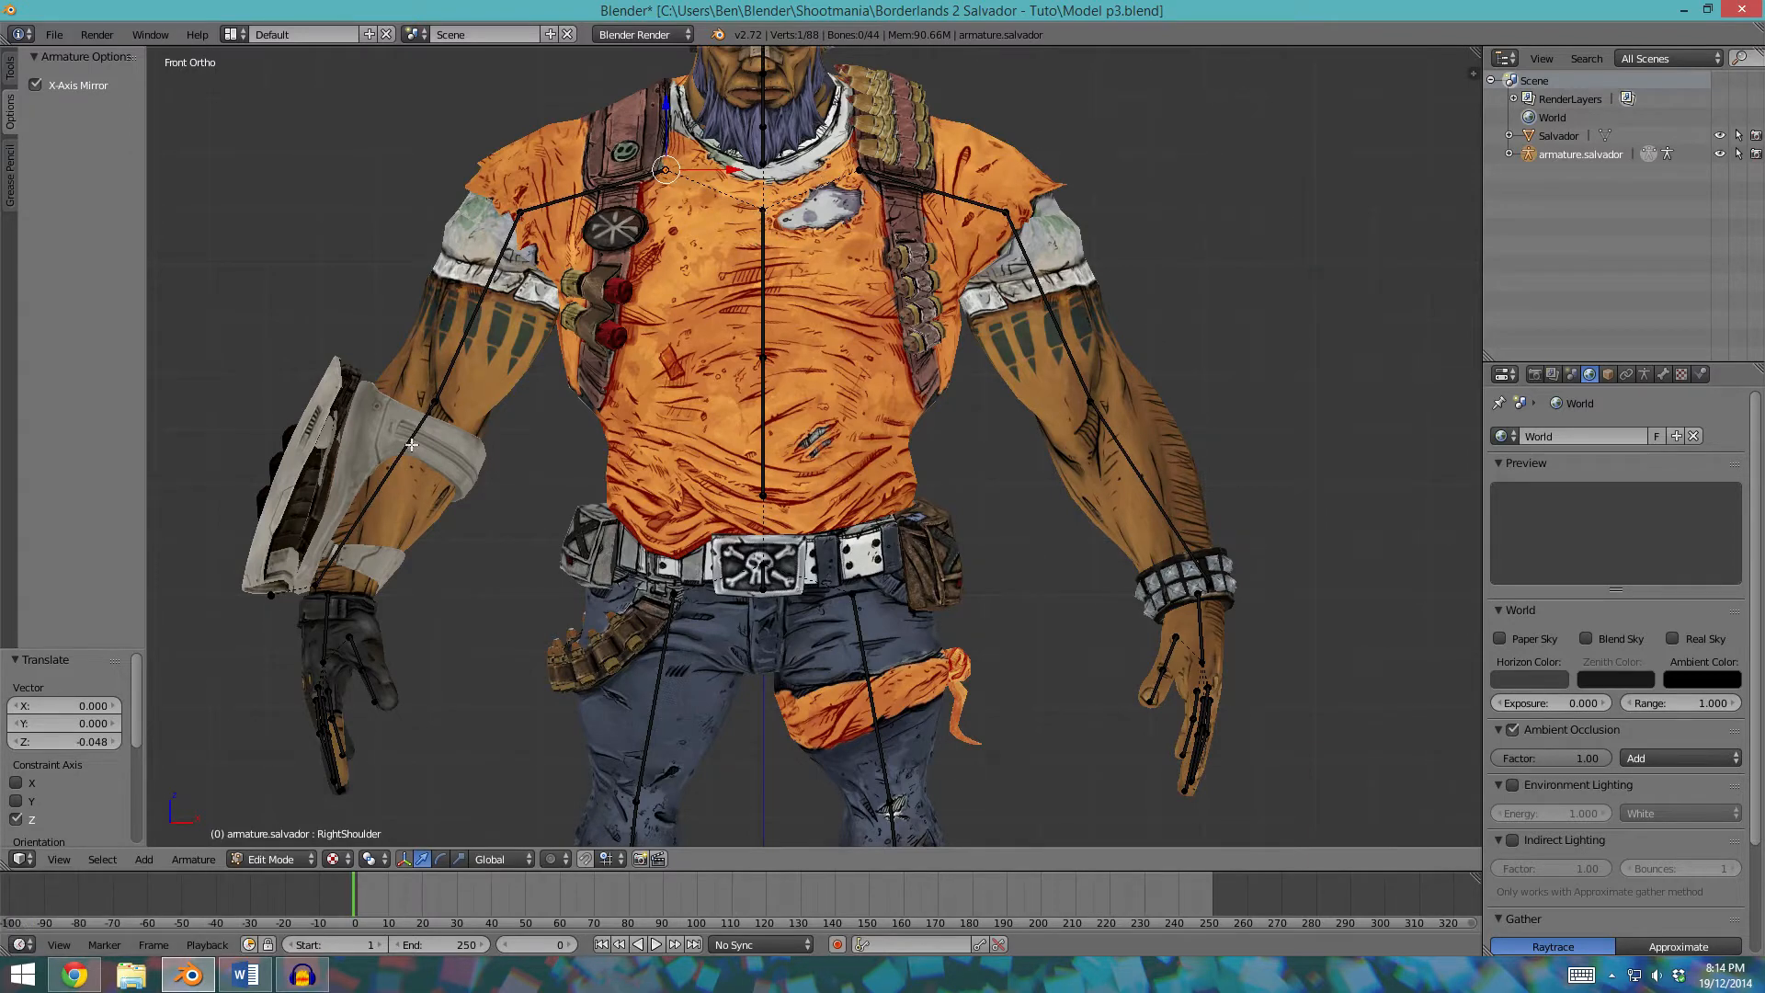
Turn off X-Axis Mirror for the armature so the right hand can be edited alone, and clear the thumb selection.
right_click(375, 706)
middle_click_drag(409, 722, 1111, 658)
key("KP_1")
scroll(1091, 703, "up", 1)
middle_click_drag(247, 605, 897, 426, "shift")
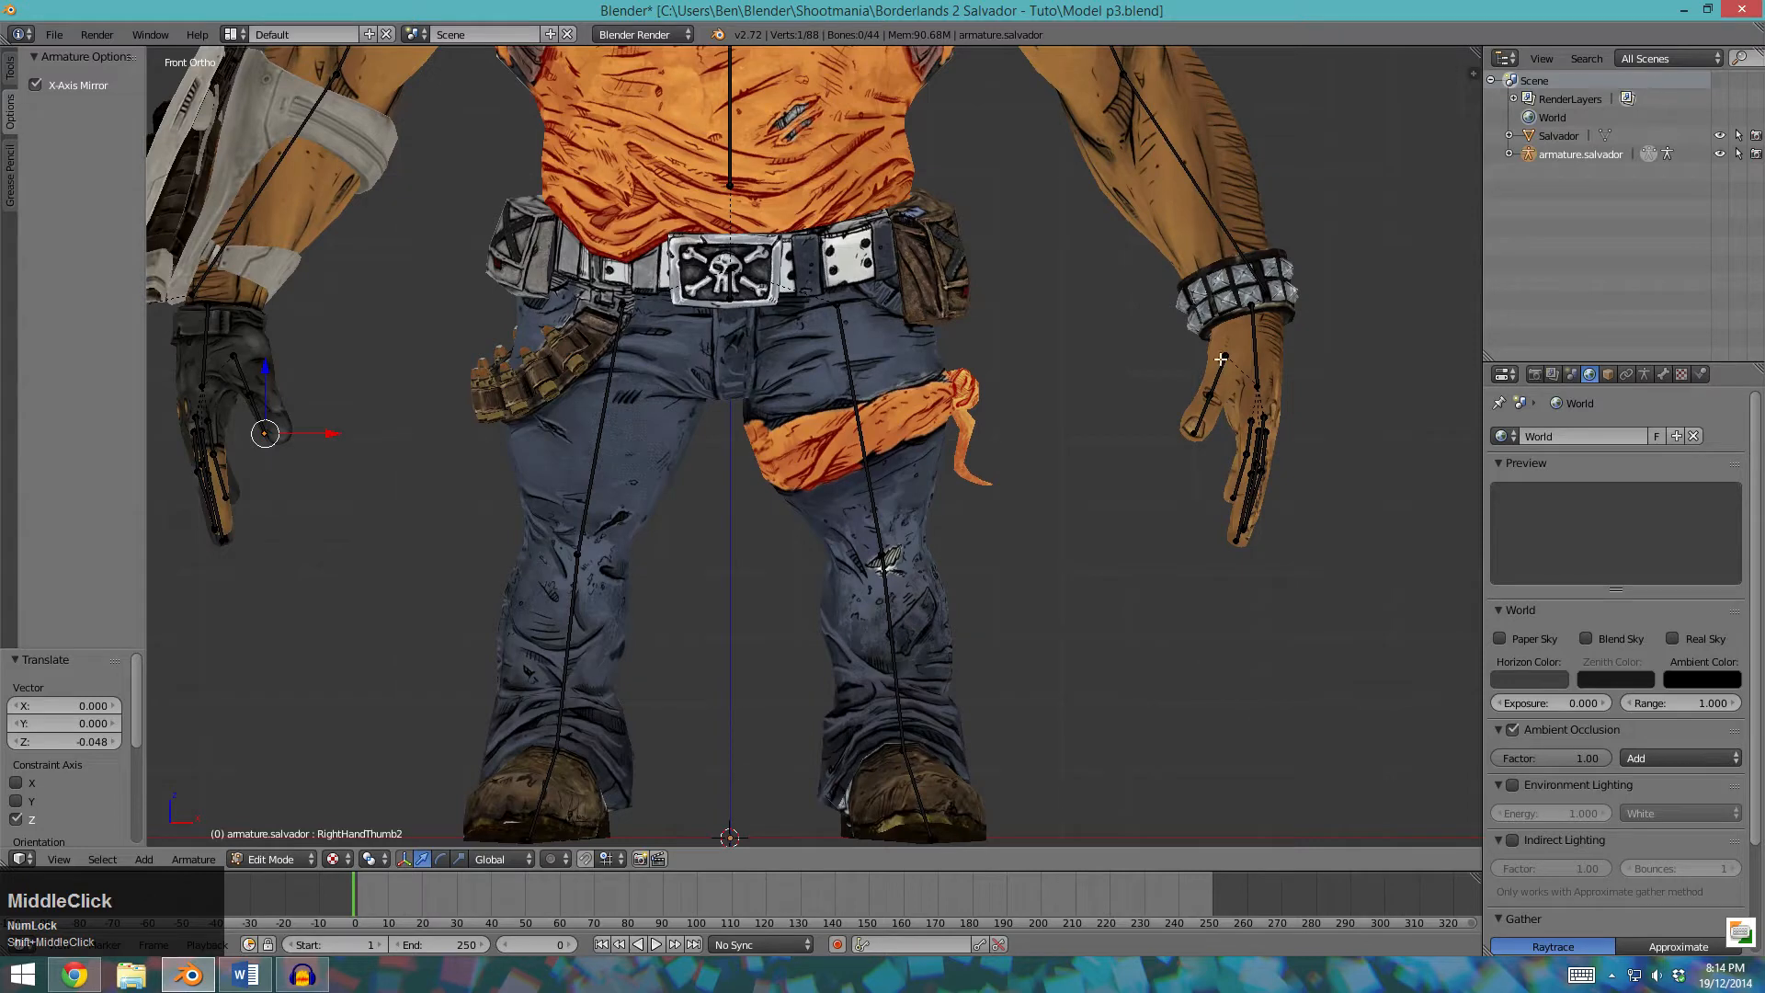
middle_click_drag(304, 346, 674, 394, "shift")
scroll(280, 368, "up", 1)
key("a")
scroll(1174, 363, "down", 4)
middle_click_drag(1176, 268, 1128, 402, "shift")
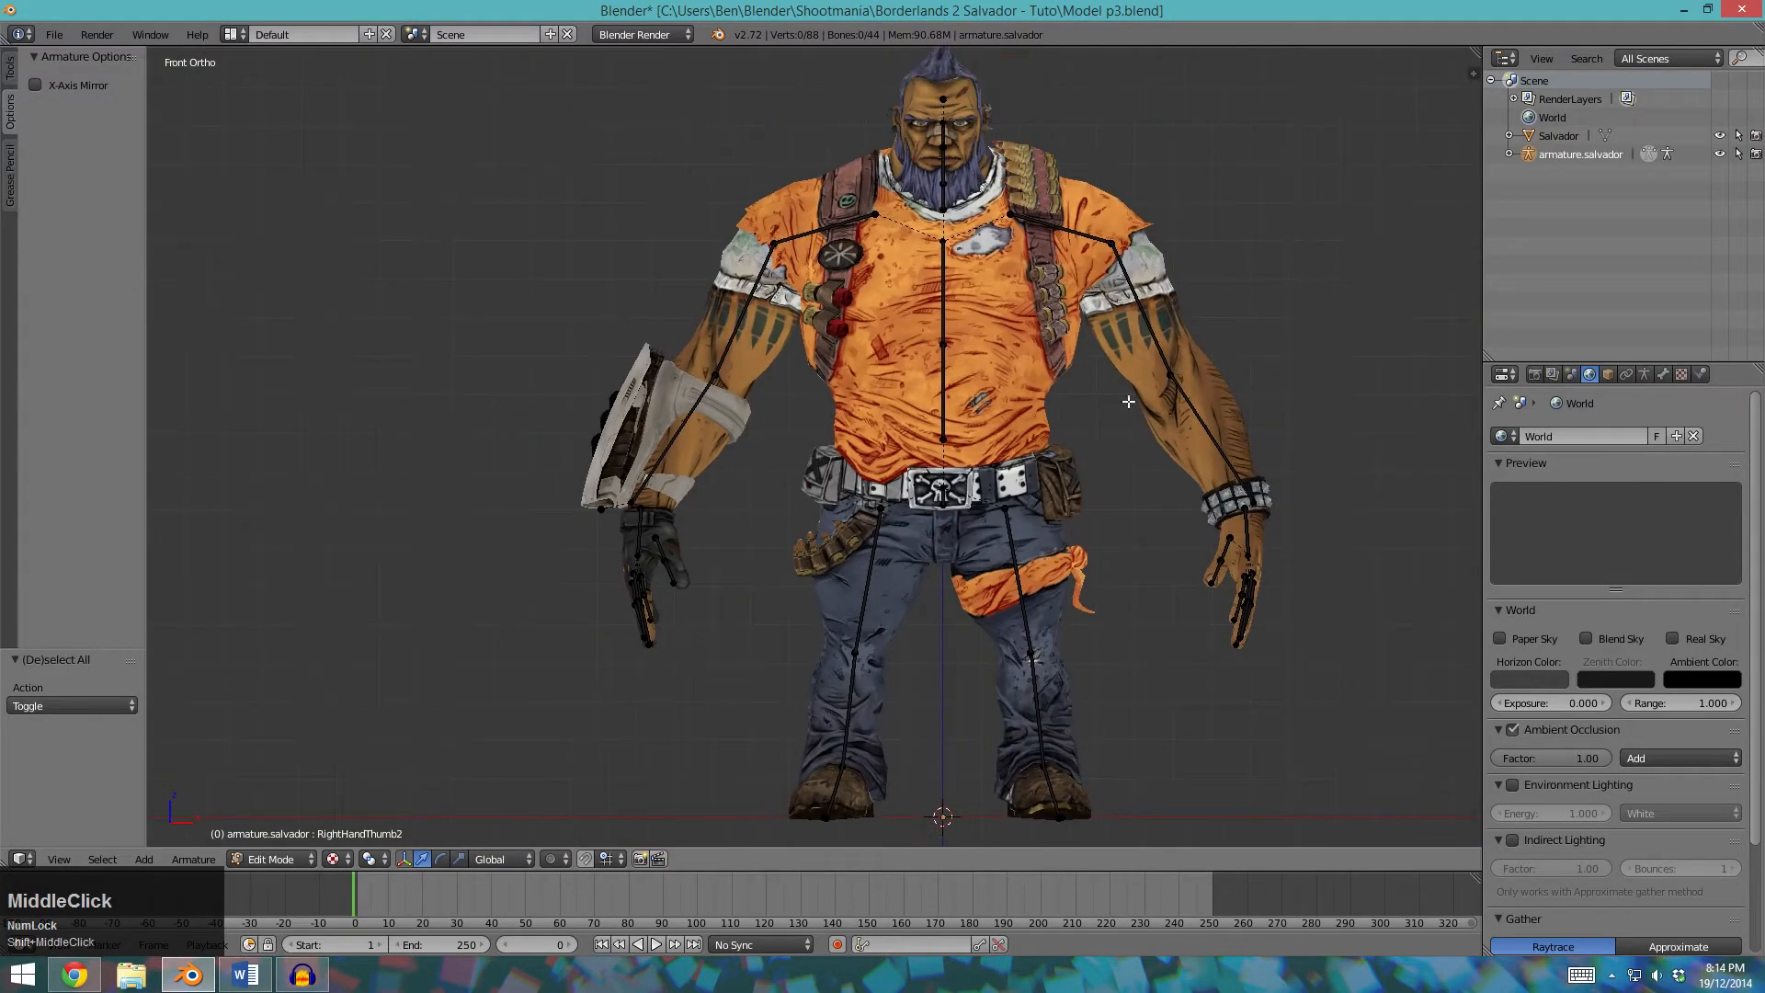
Select the right thumb's bones and move them into the thumb of the black glove.
scroll(638, 508, "up", 2)
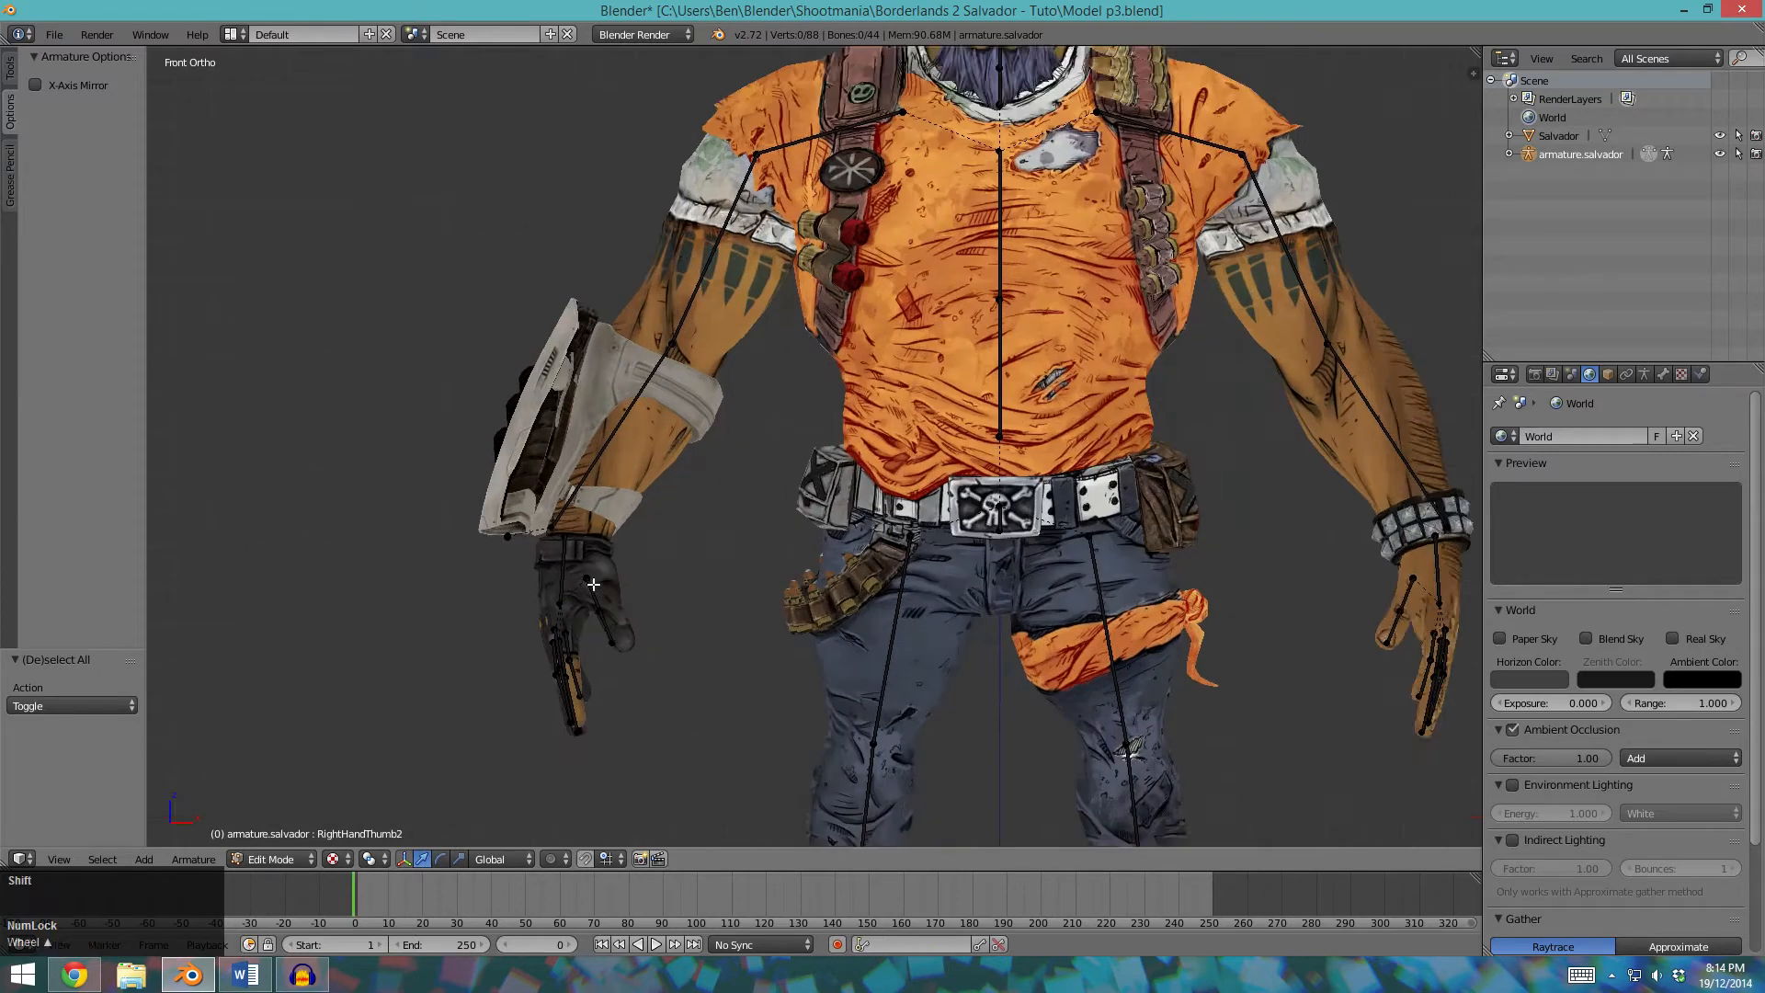
middle_click_drag(592, 583, 885, 381, "shift")
scroll(892, 400, "up", 4)
middle_click_drag(1016, 377, 857, 501, "shift")
key("a")
key("a")
left_click(814, 460)
left_click(844, 531, "shift")
key("g")
left_click(869, 516)
mouse_move(839, 622)
middle_mouse_down()
mouse_move(809, 638)
mouse_move(937, 677)
mouse_move(923, 638)
mouse_move(627, 658)
mouse_move(851, 610)
middle_mouse_up()
scroll(851, 611, "down", 1)
key("KP_1")
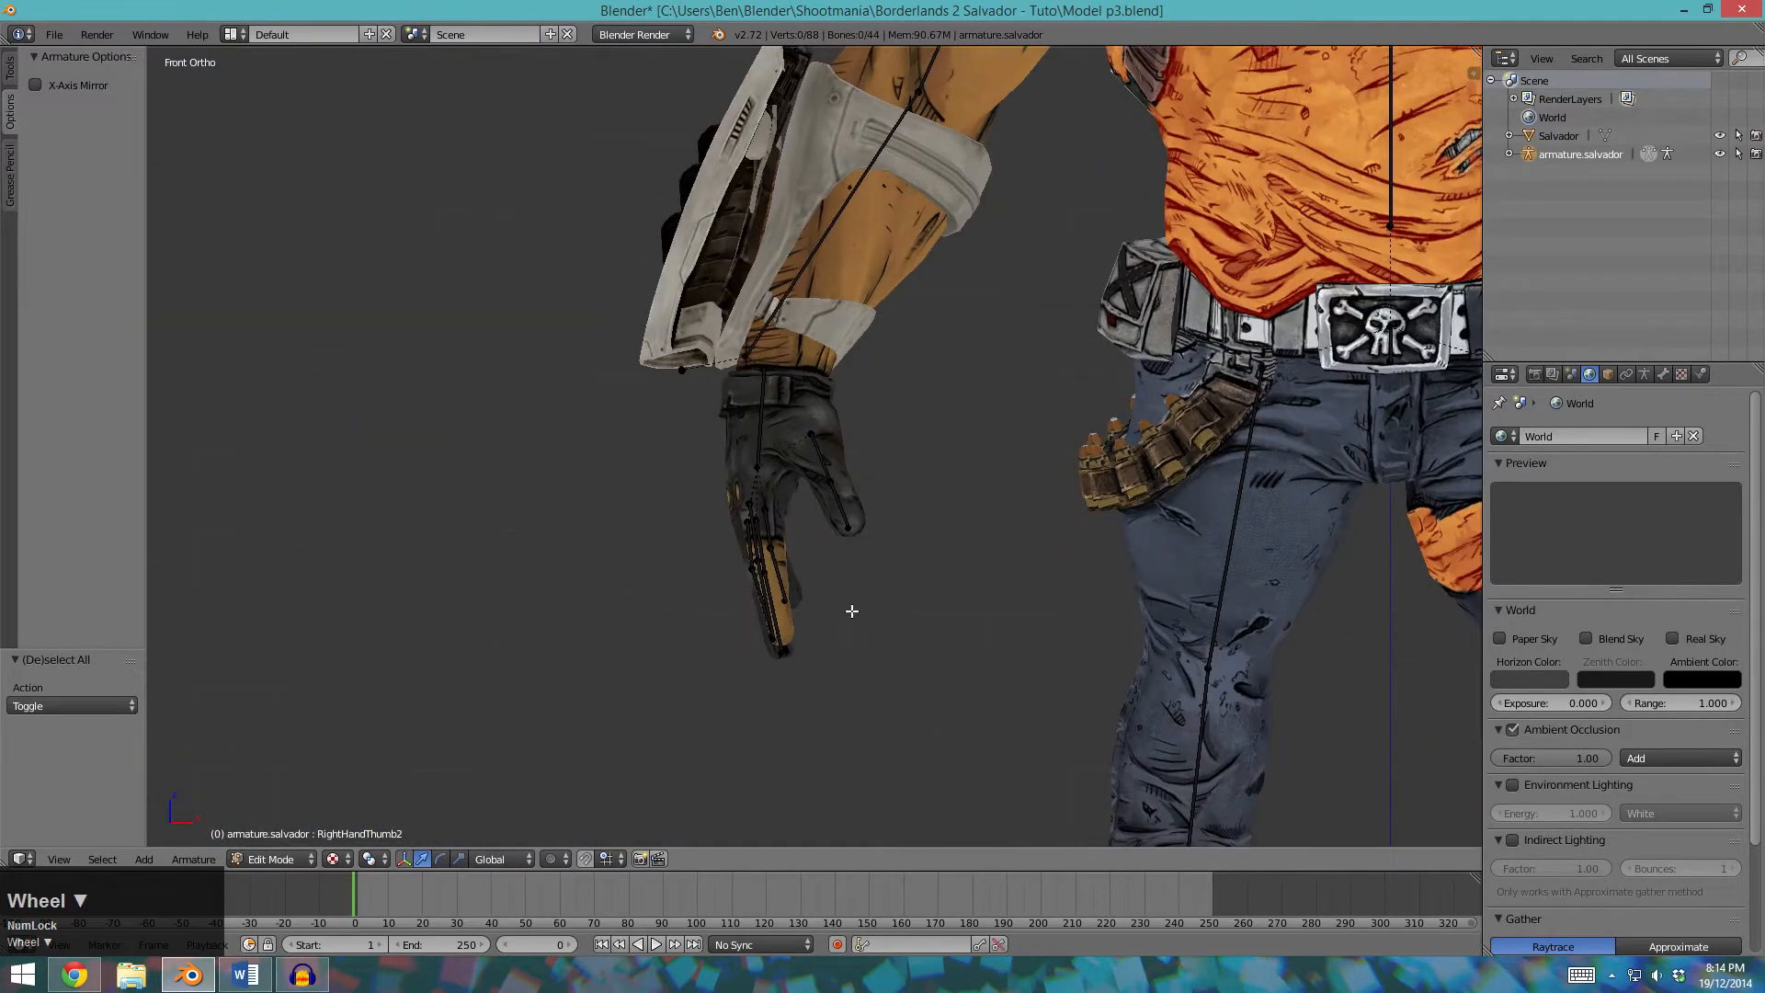
In the side view, move the small head-top bone to the crown, by about 0.053 in Y and 0.111 in Z.
scroll(875, 556, "down", 1)
middle_click_drag(1284, 527, 879, 615, "shift")
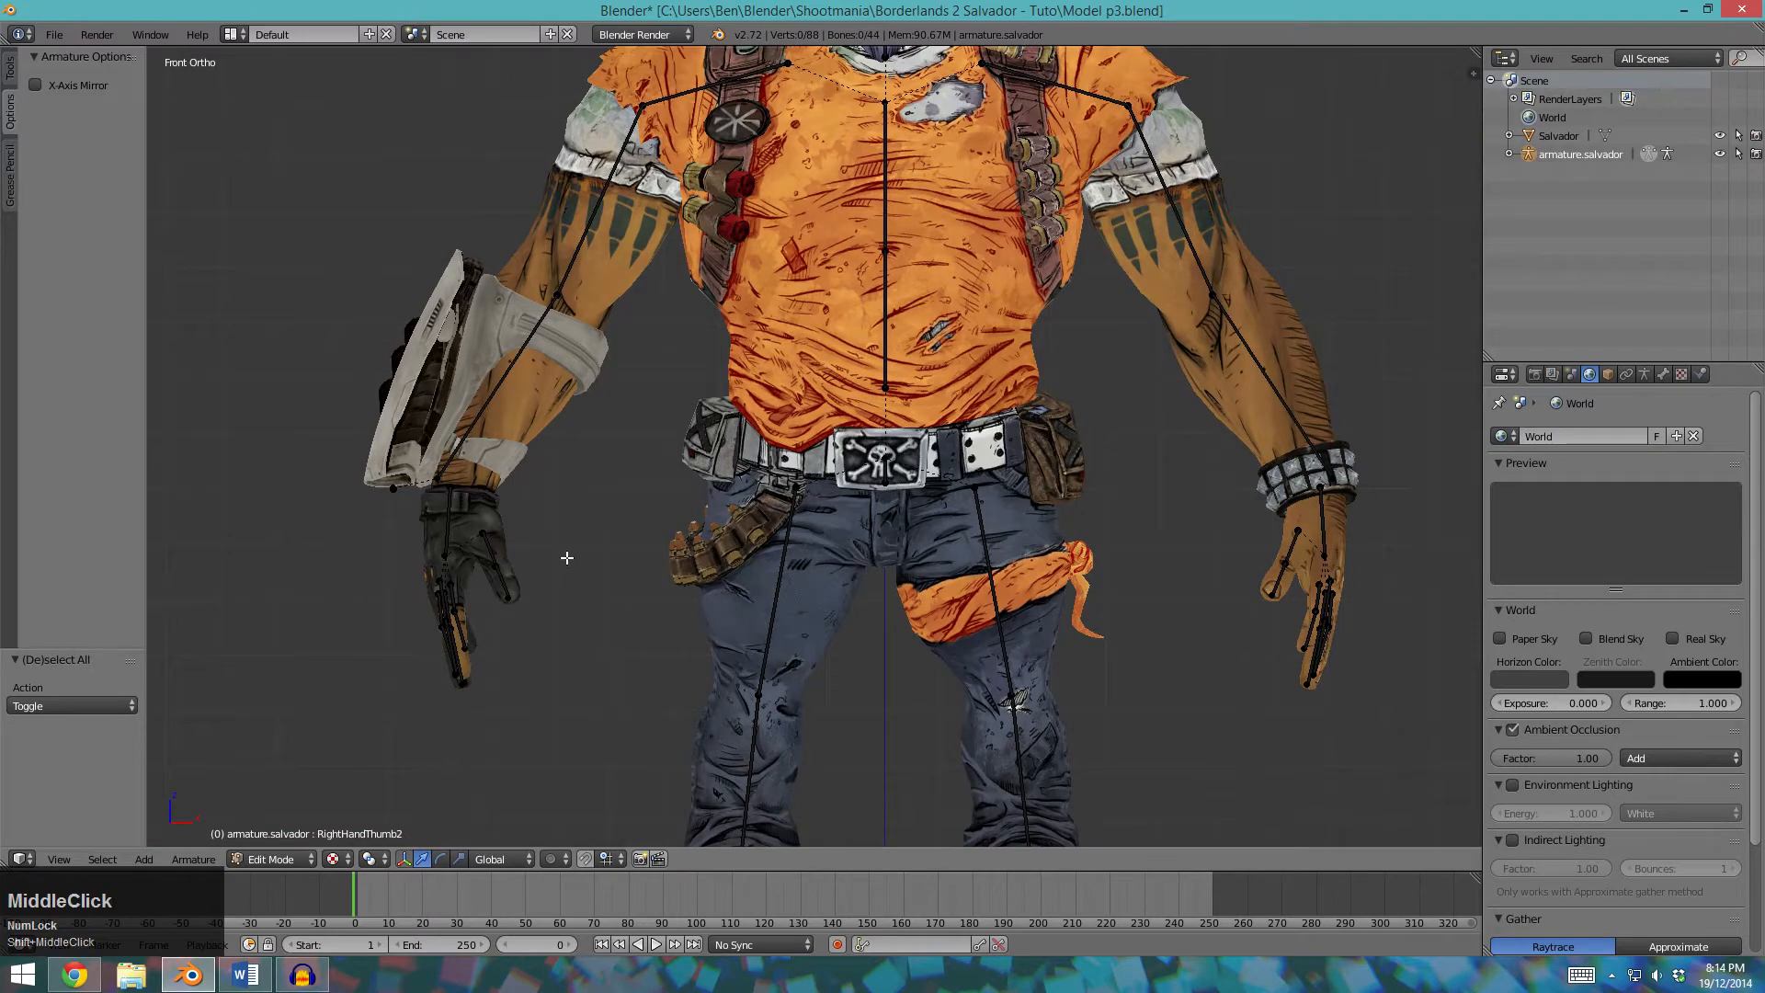
scroll(995, 579, "down", 2)
middle_click_drag(995, 579, 970, 558, "shift")
middle_click_drag(933, 237, 1010, 393, "shift")
scroll(947, 570, "up", 2)
key("KP_3")
scroll(989, 506, "up", 4)
key("c")
left_click(975, 342)
key("Escape")
key("g")
left_click(1037, 339)
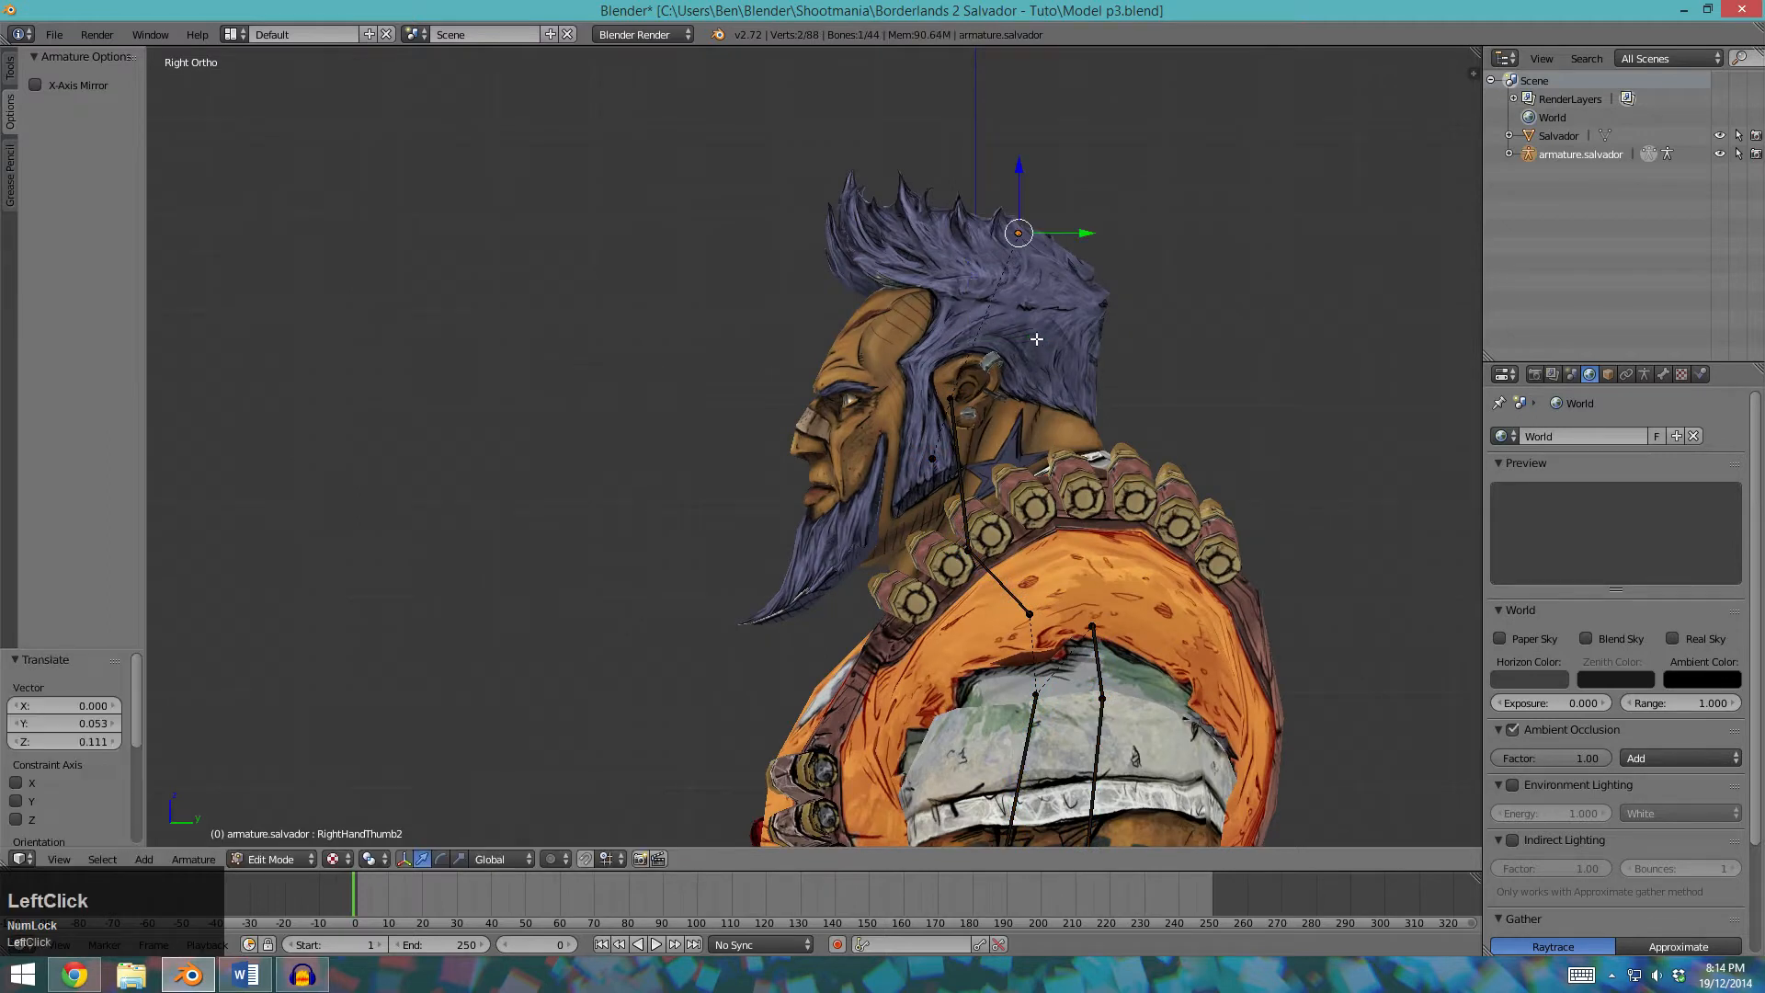
Select the small jaw bone, move it forward by about -0.038 in Y and -0.008 in Z, and refine its position.
key("a")
left_click(932, 457)
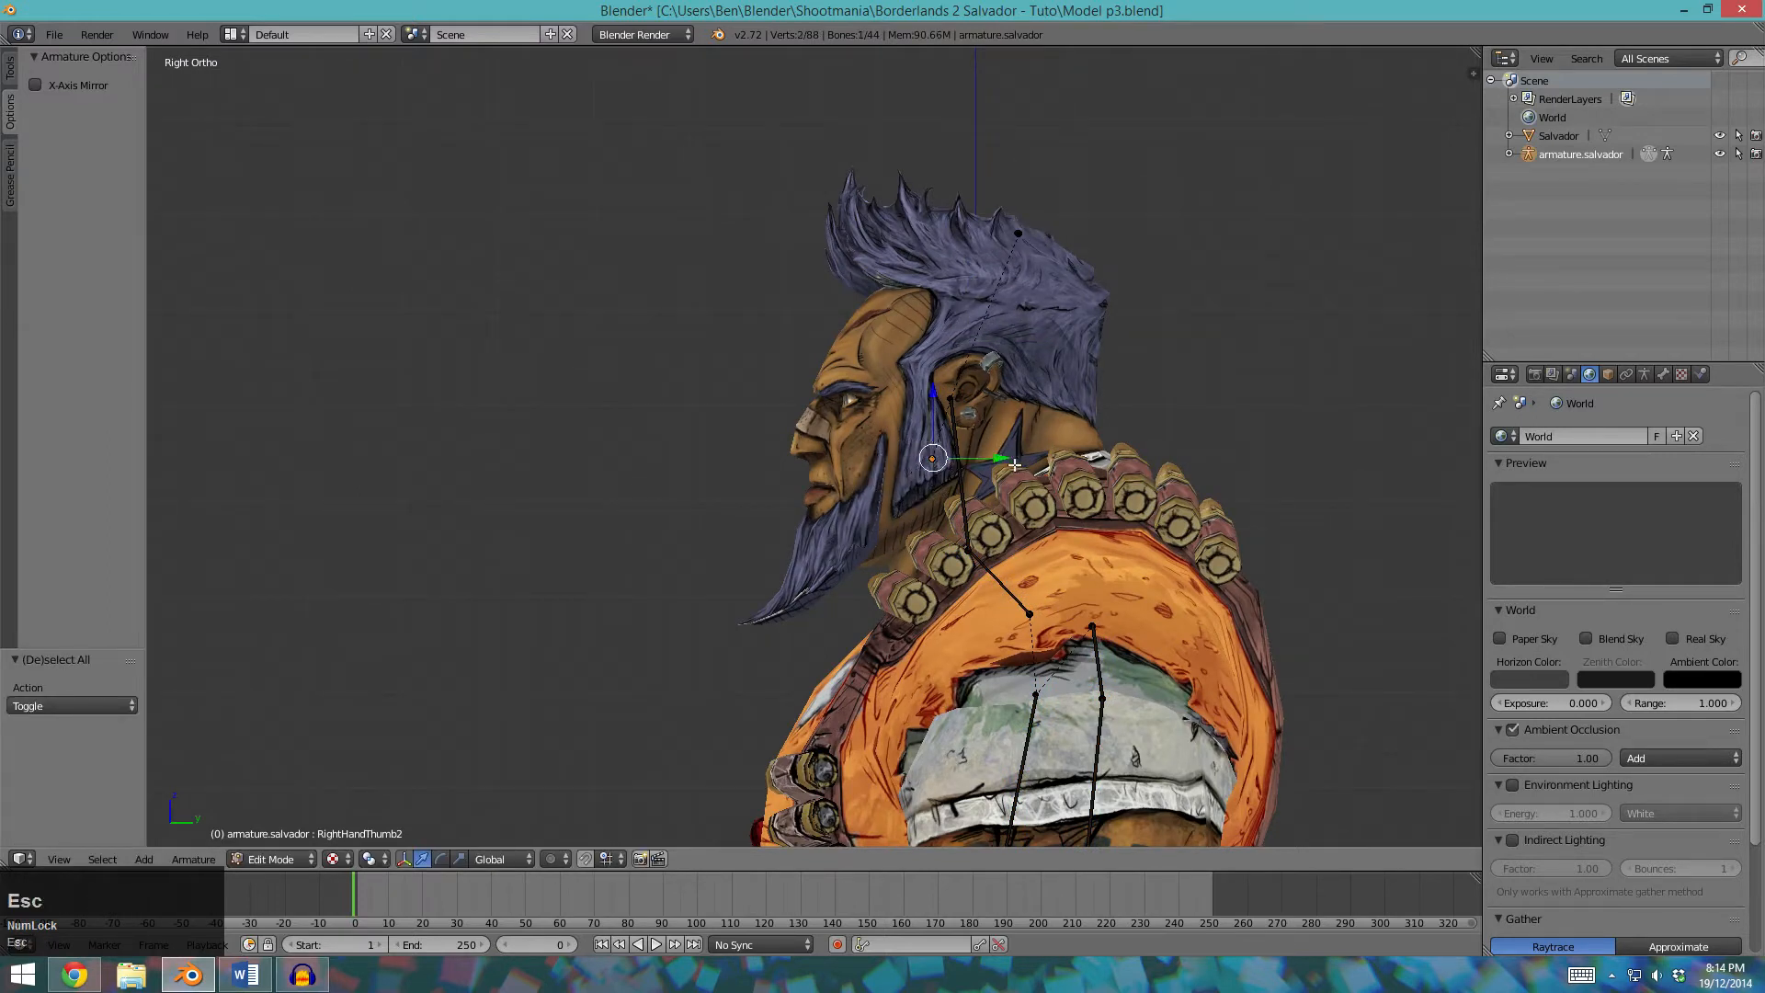
key("g")
left_click(977, 472)
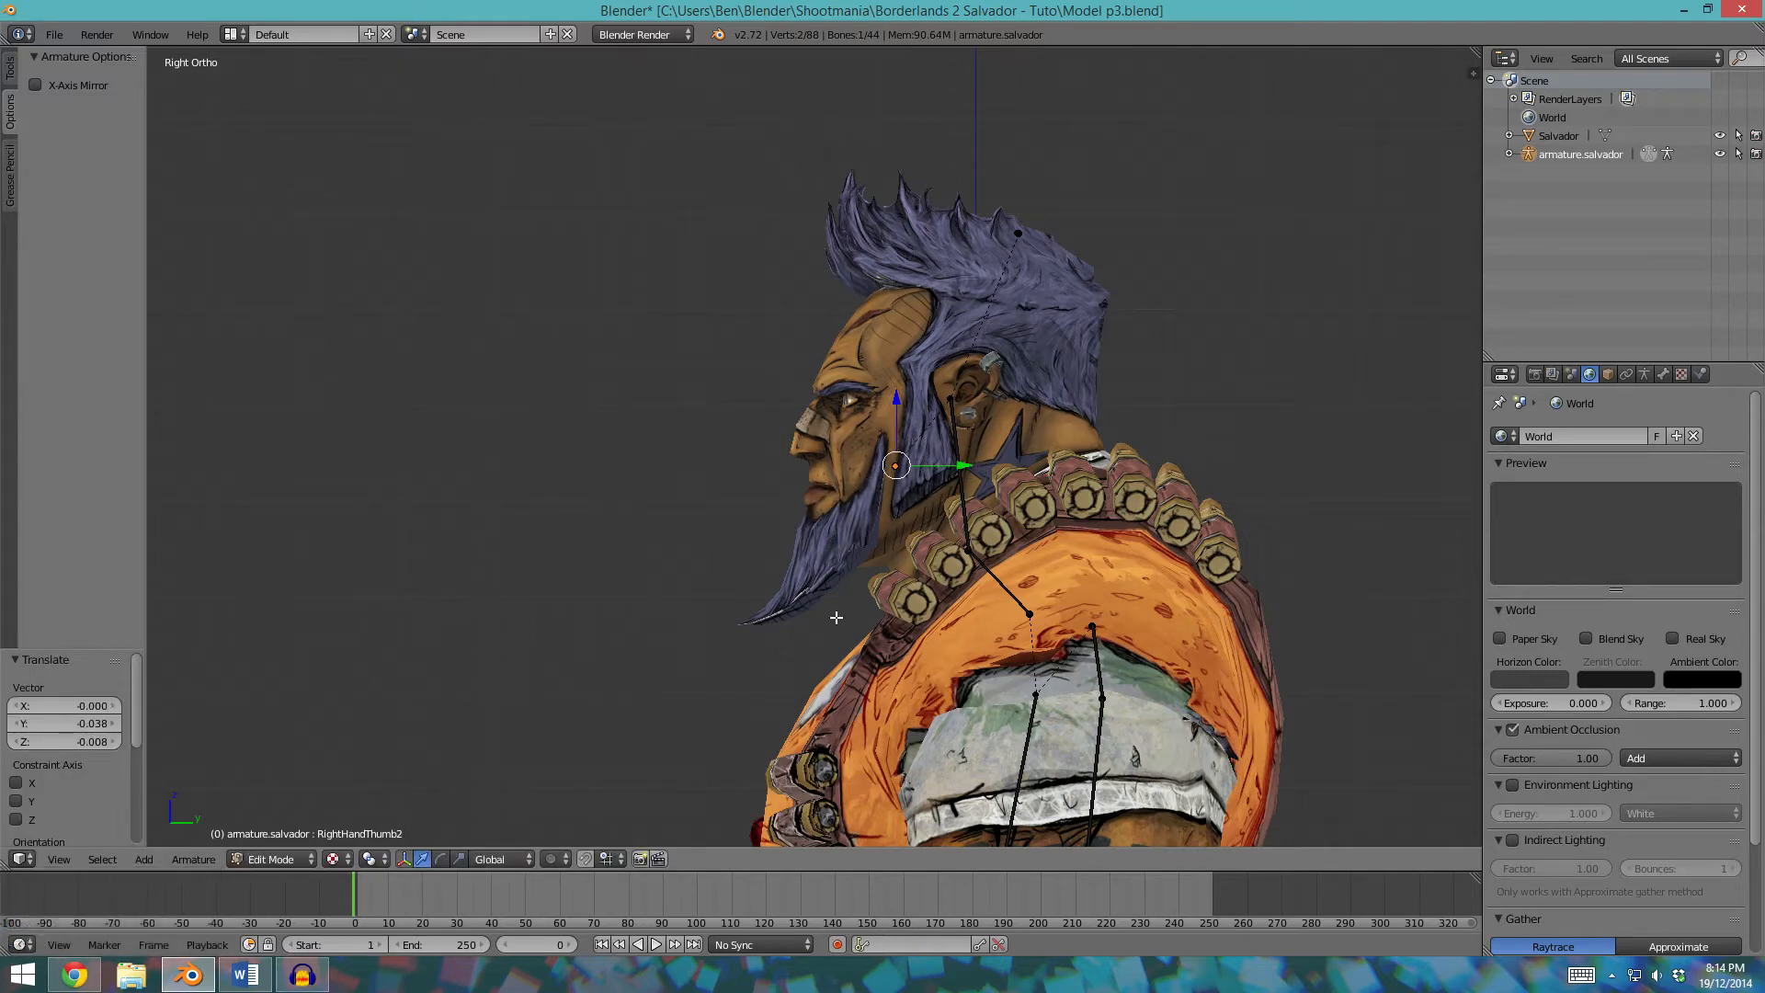
key("g")
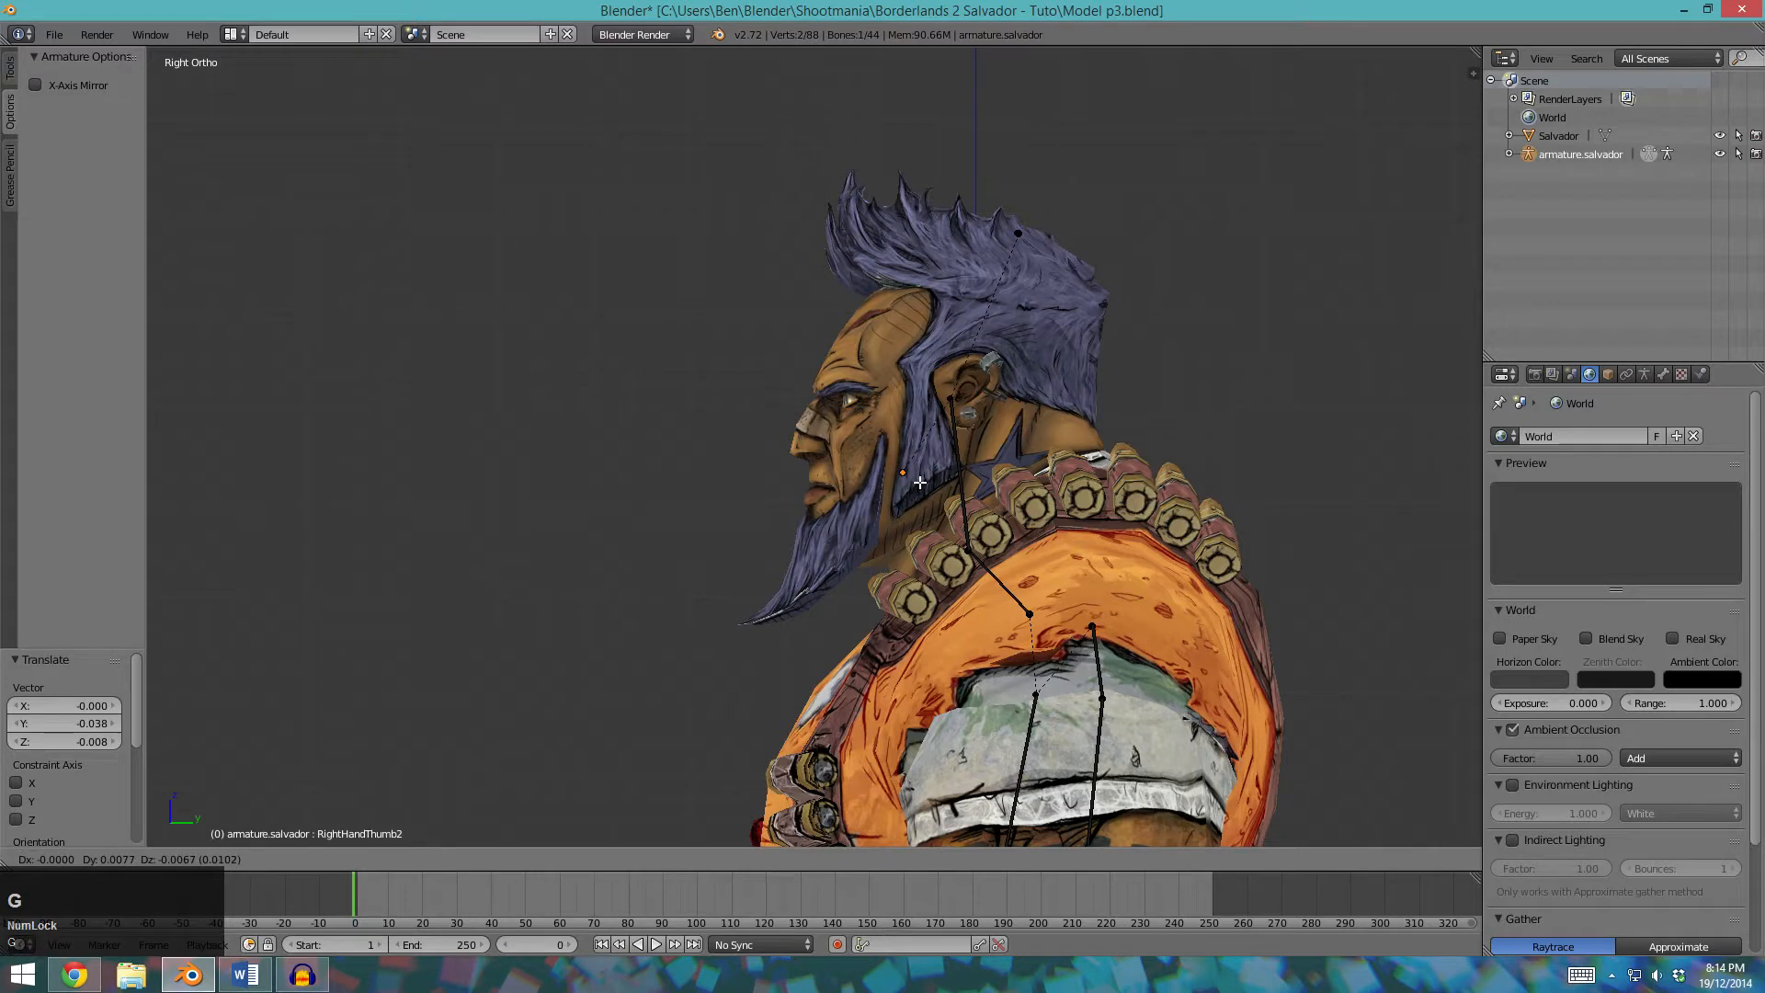
left_click(919, 482)
Raise the head bone's upper end beside the ear to the base of the hair.
key("a")
right_click(957, 383)
key("g")
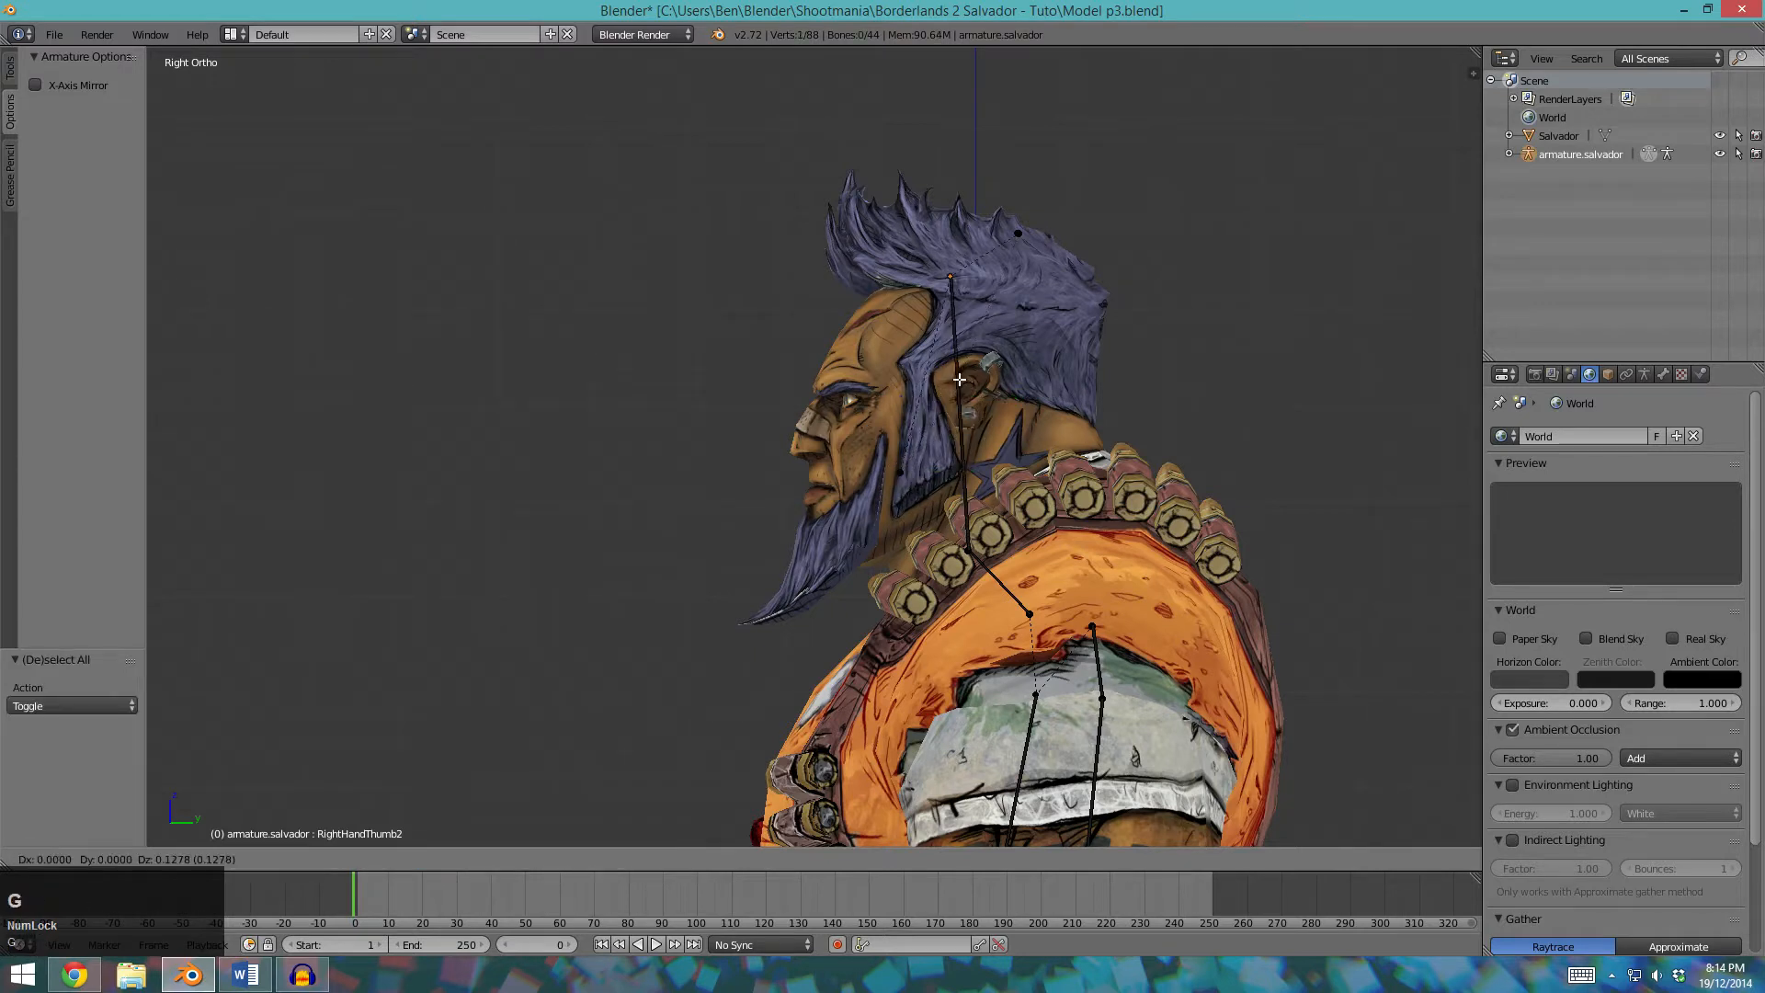
left_click(964, 440)
Move the joint between neck and head up by about 0.050 in Z and correct its Y position by 0.010.
left_click(964, 555)
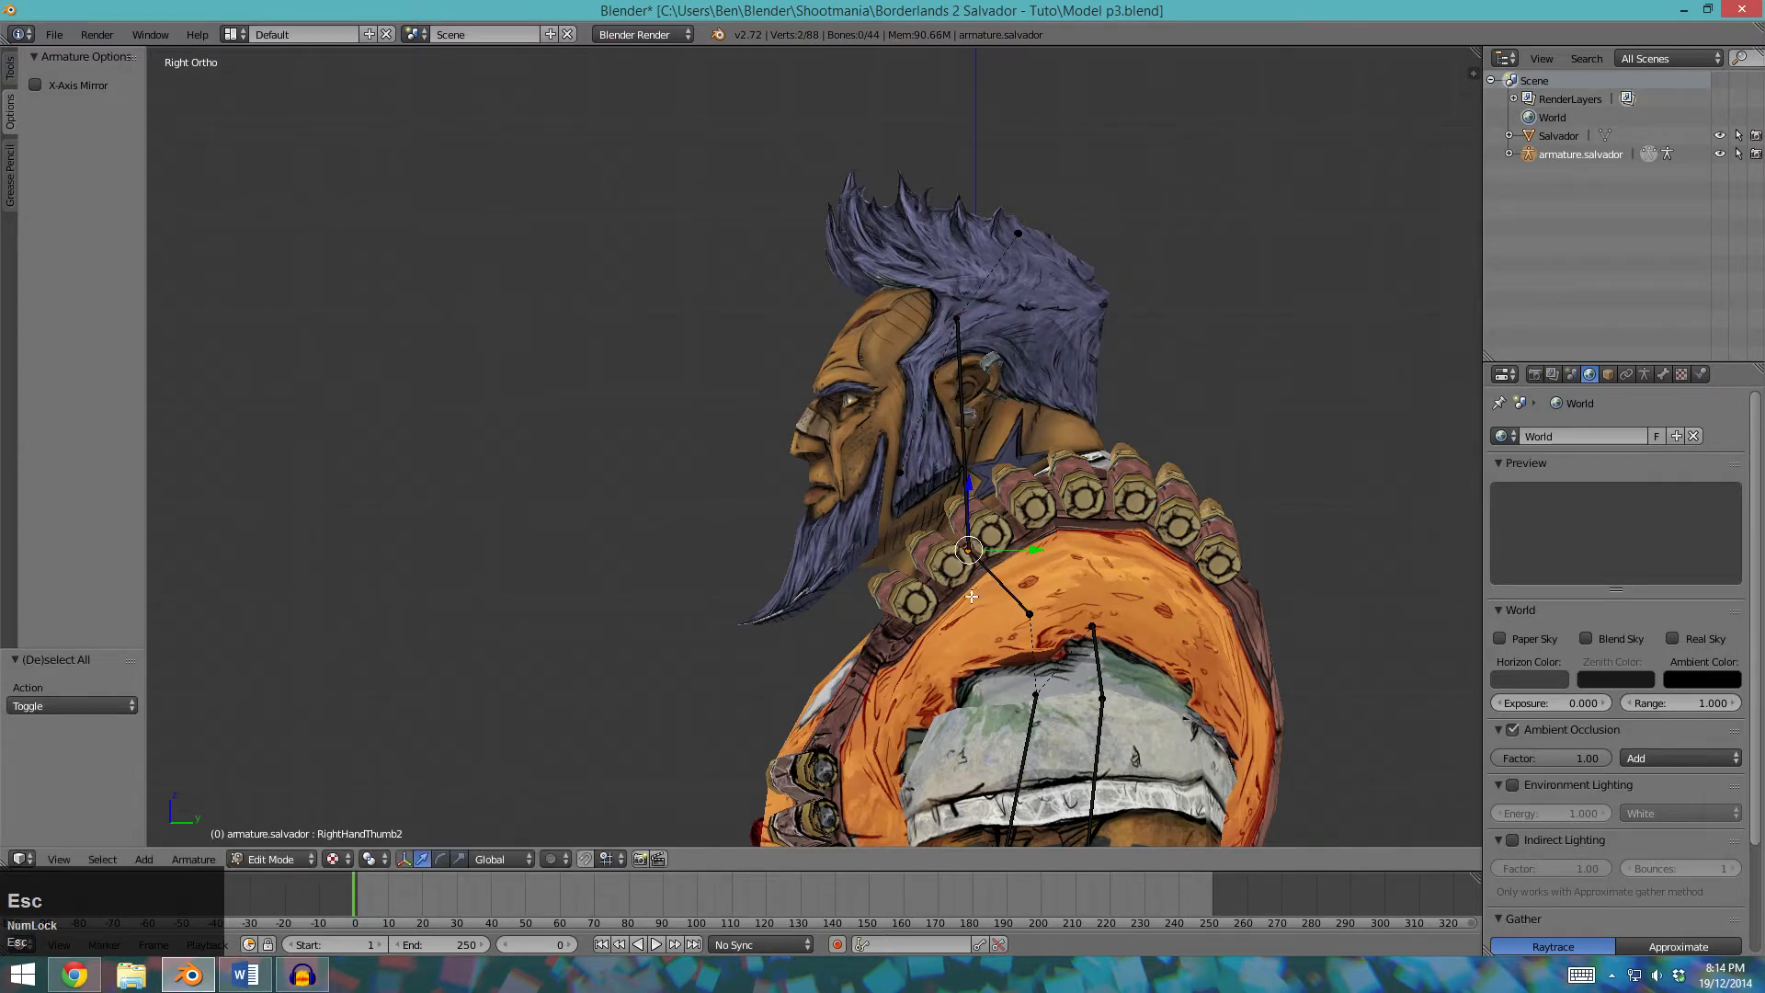
key("g")
left_click(961, 544)
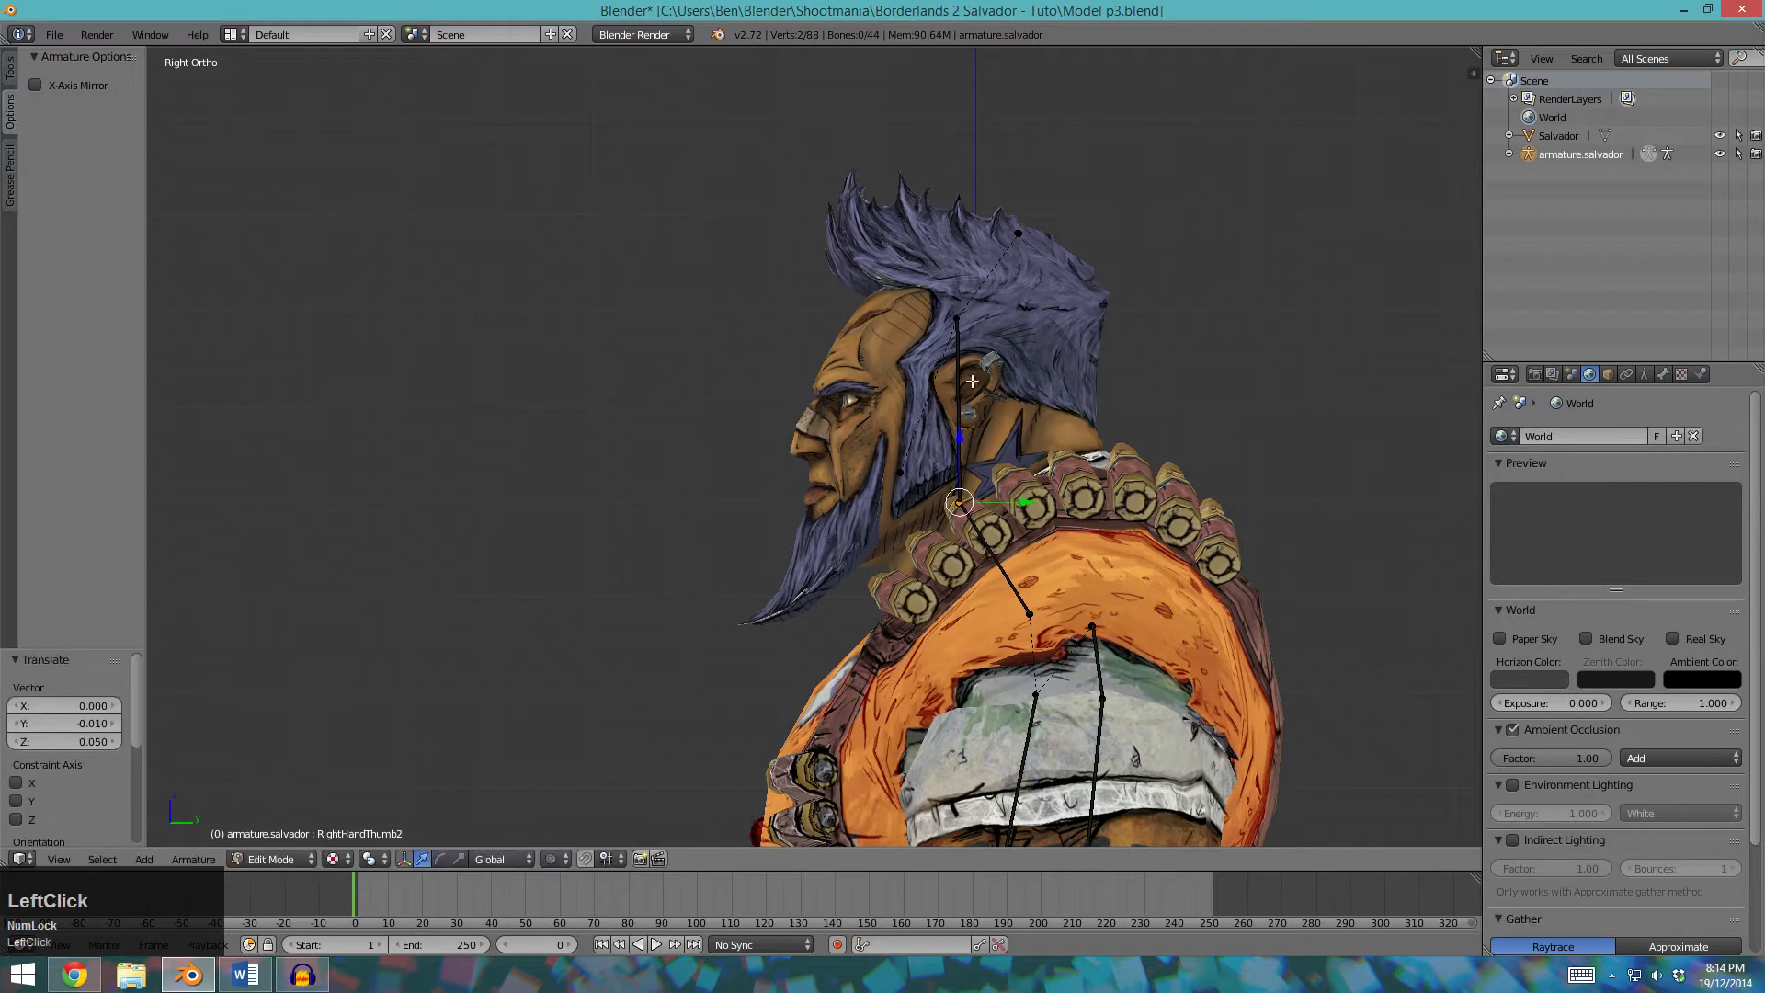
key("a")
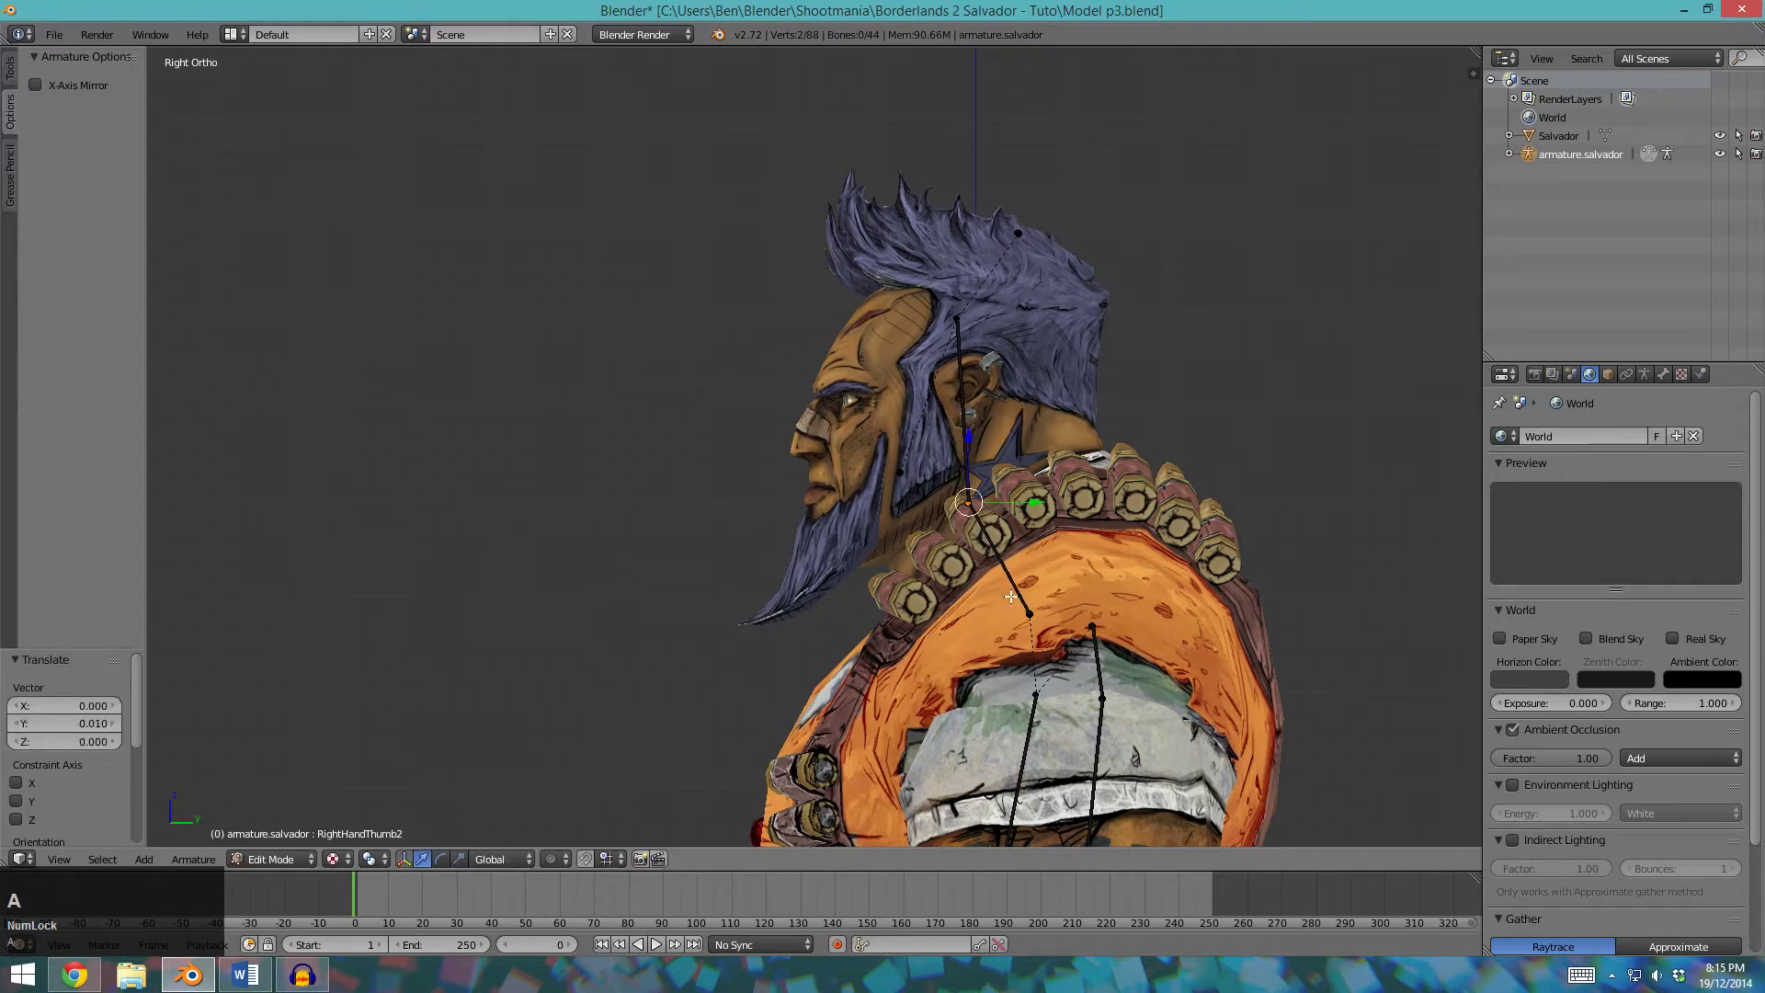
Move the neck's base joint up and forward by about -0.019 in Y and 0.044 in Z.
left_click(1027, 613)
key("g")
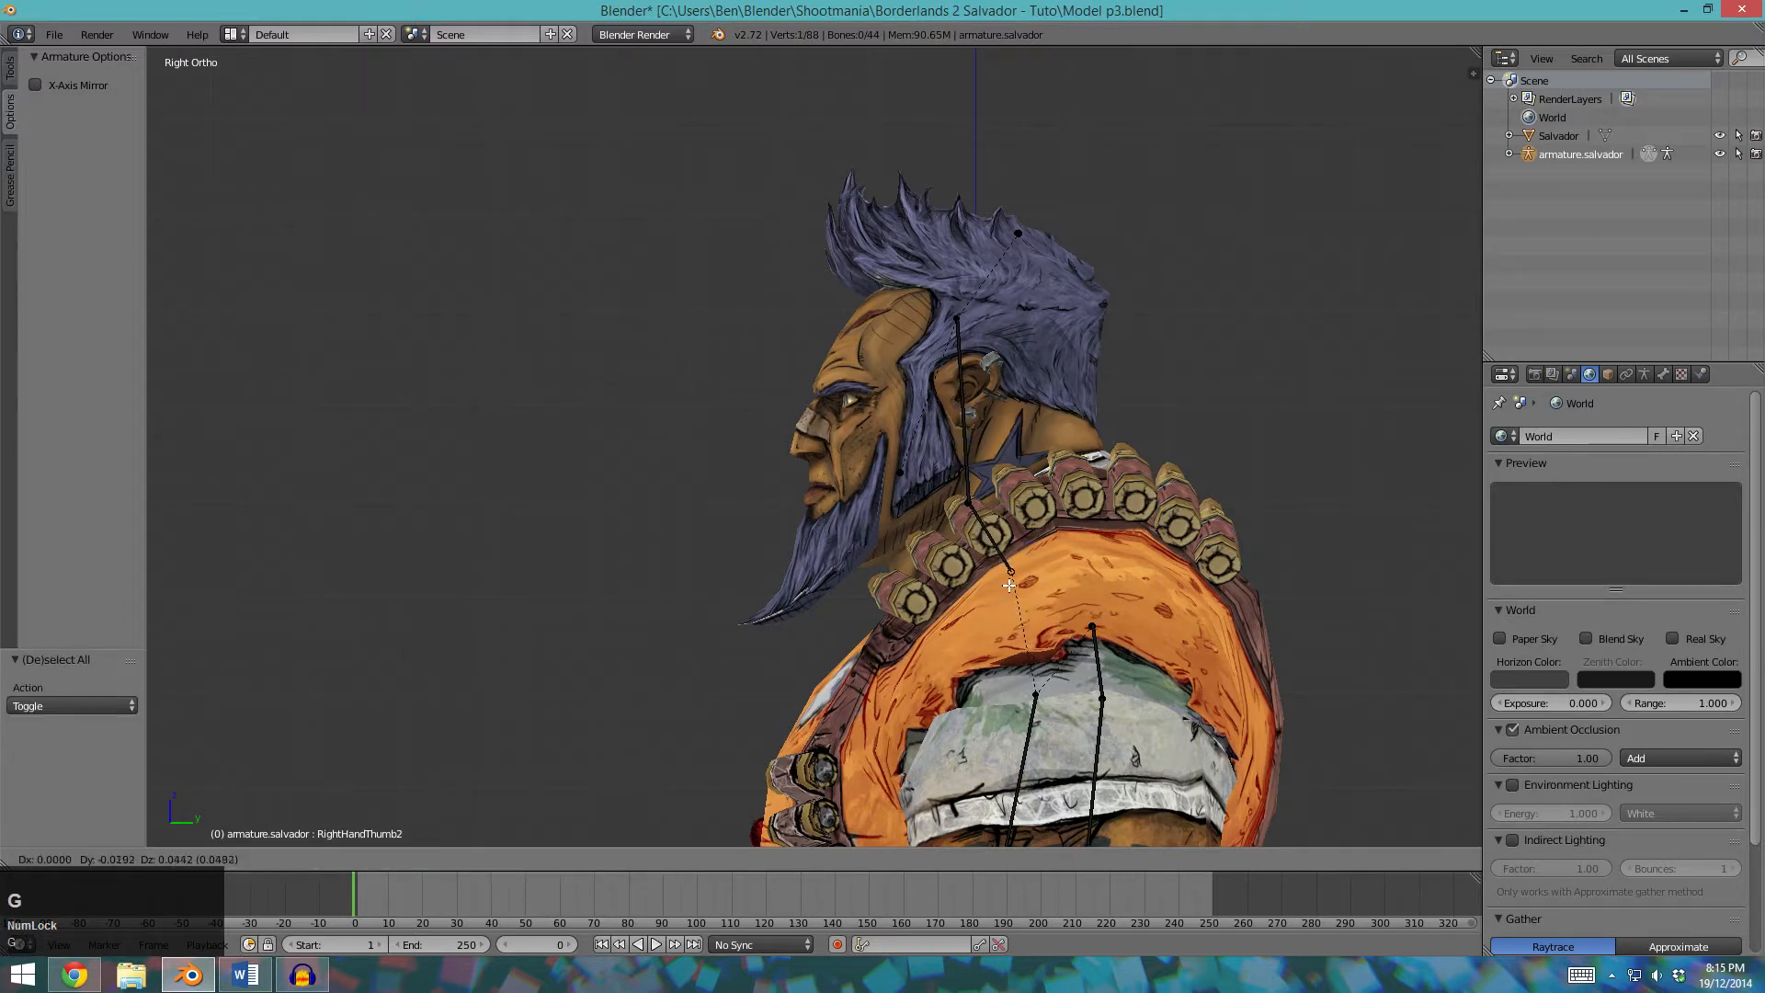
left_click(1010, 585)
key("a")
In the top view, move the inner and outer joints of the left shoulder bone slightly toward the character's front.
middle_click_drag(1069, 714, 907, 778)
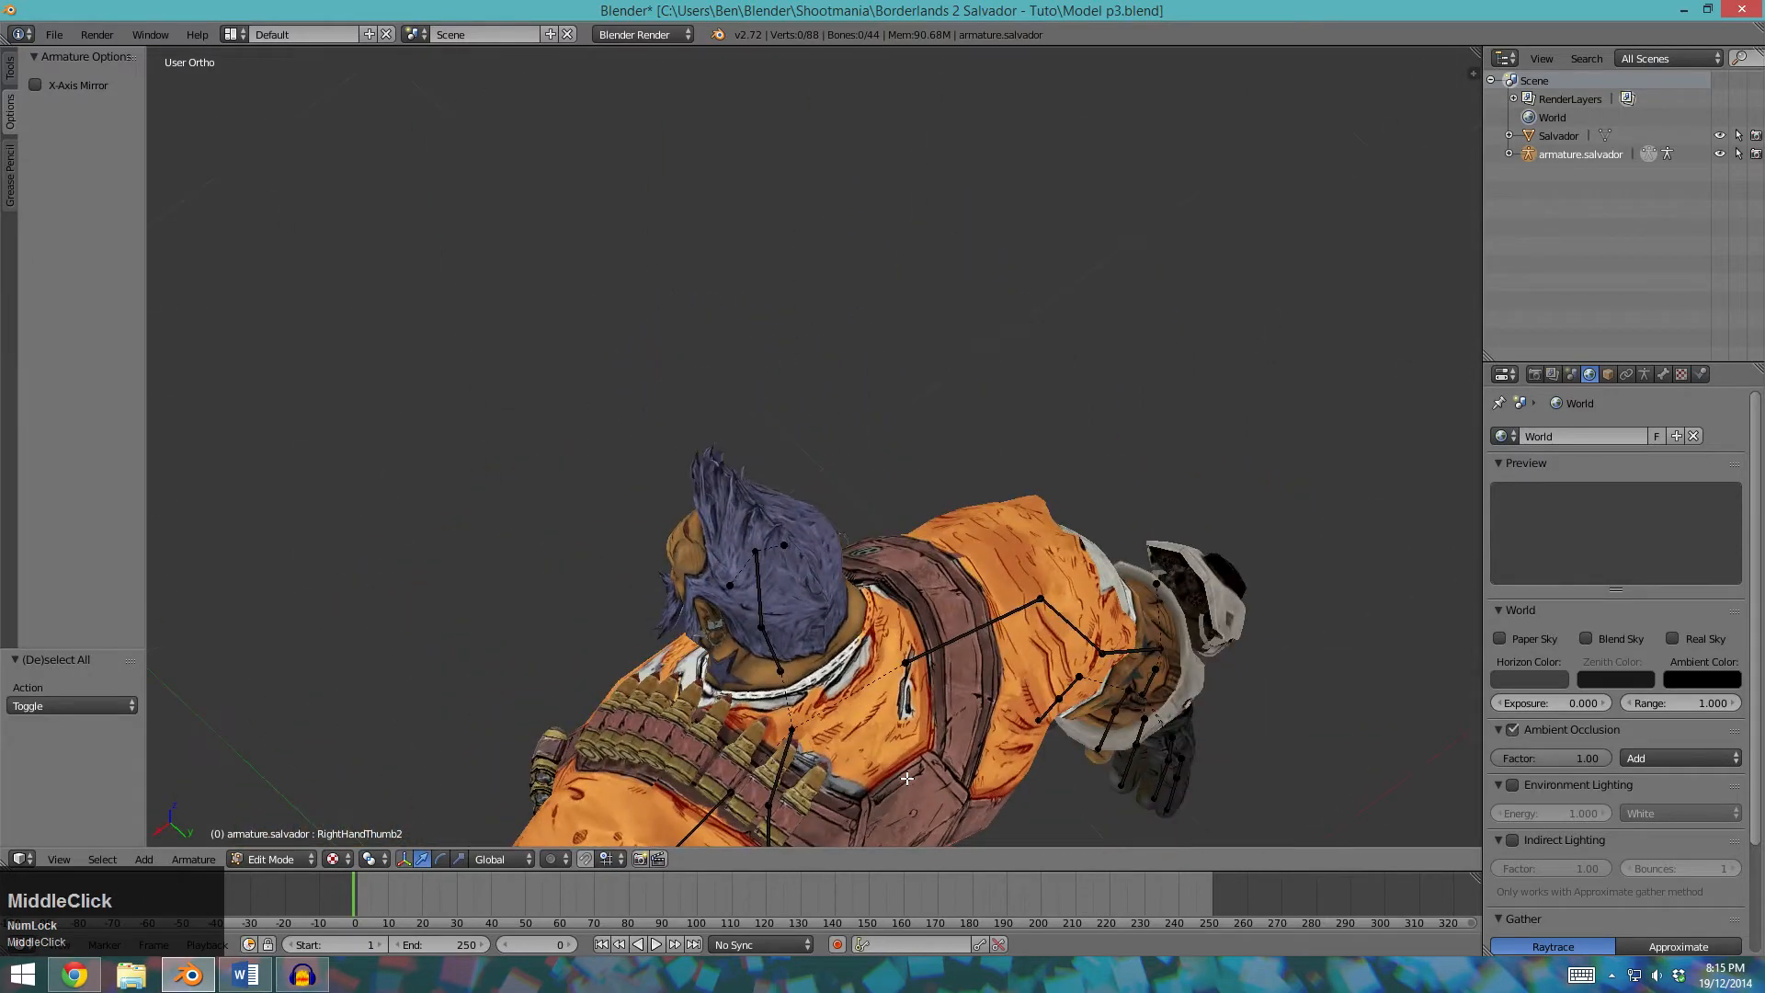
key("KP_7")
scroll(906, 777, "down", 3)
key("a")
key("a")
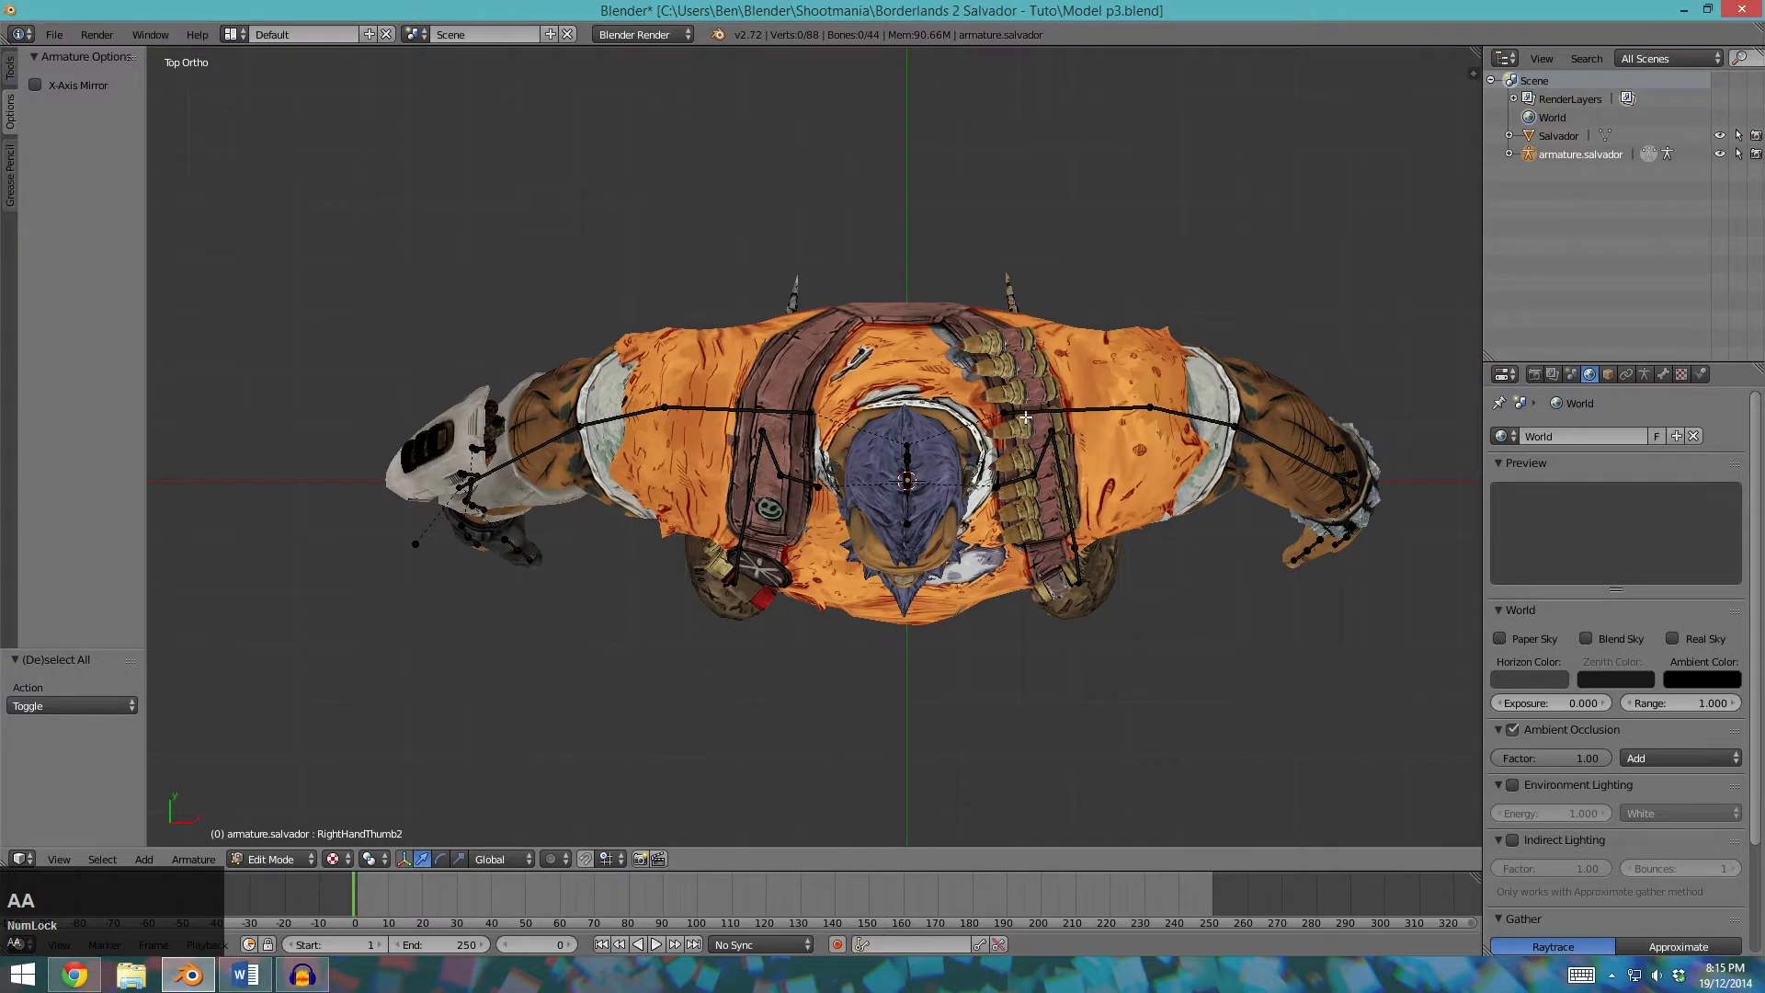
left_click(1127, 424)
key("a")
key("c")
left_click(1218, 446)
Adjust the left elbow joint in the top view and check the whole armature against the character.
key("a")
key("c")
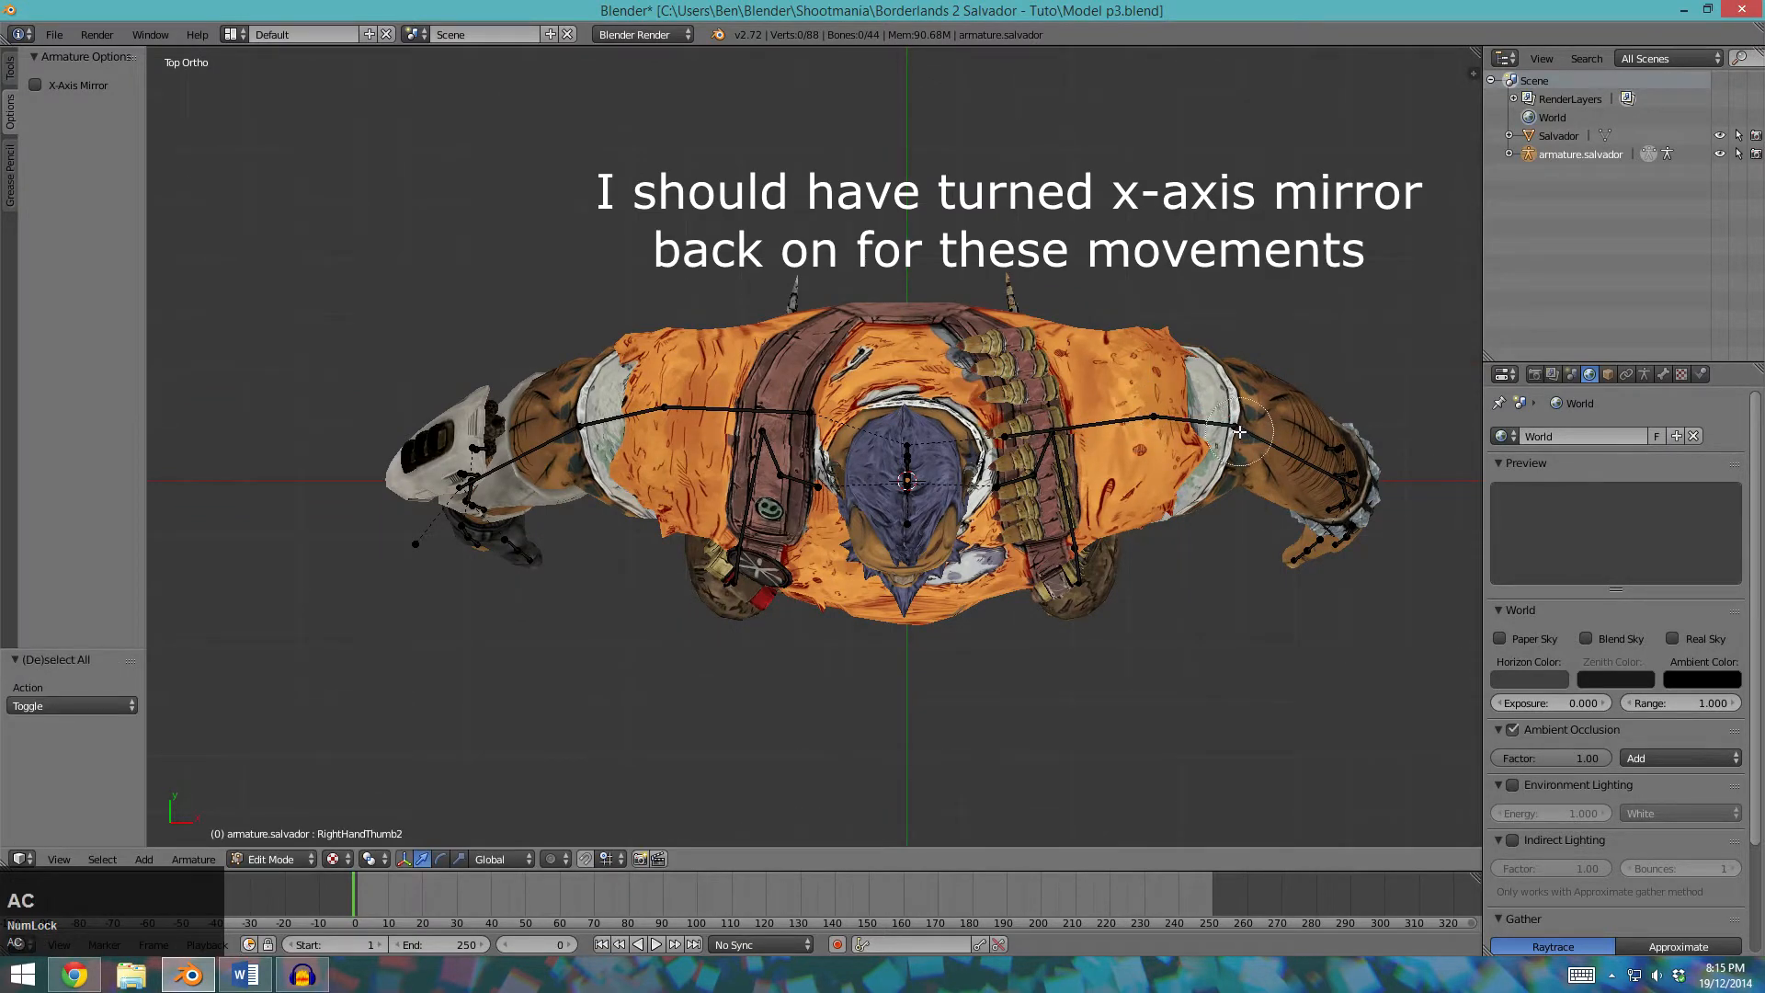
left_click_drag(1244, 449, 1252, 459)
scroll(1058, 644, "down", 2)
middle_click_drag(1104, 754, 971, 628)
scroll(1011, 552, "down", 3)
key("a")
scroll(998, 513, "down", 2)
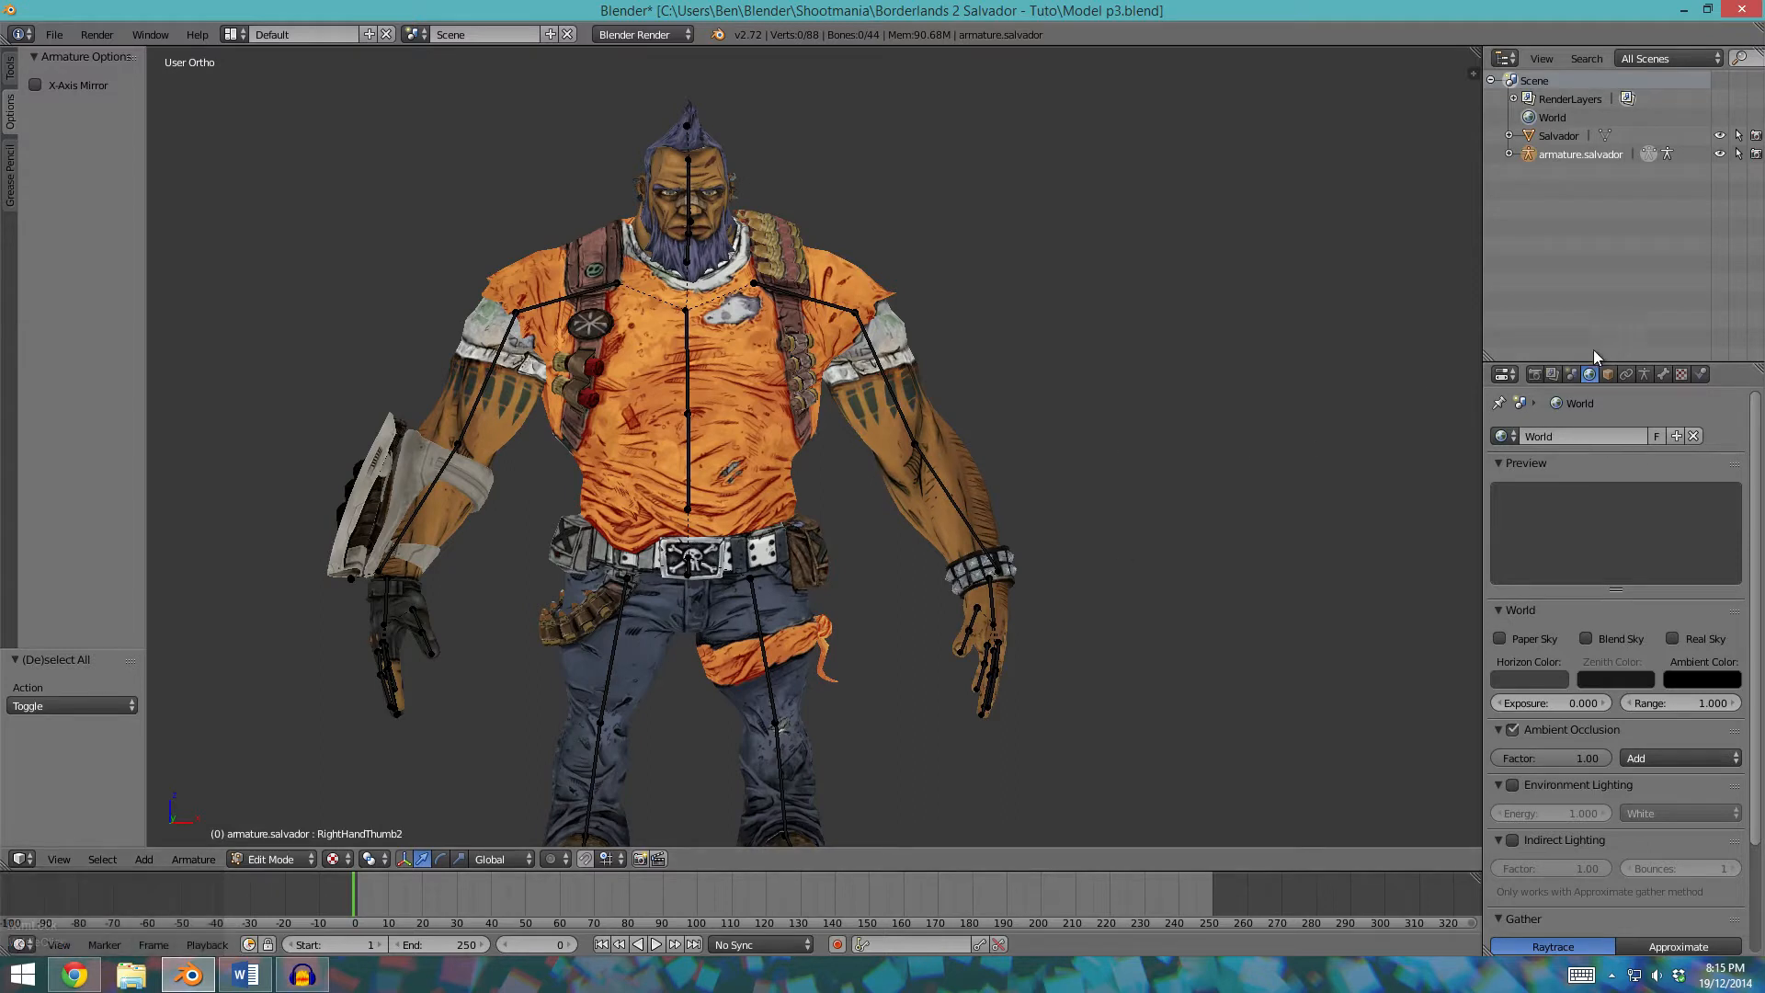
Turn off the armature's X-Ray display to inspect the right hand and forearm without bones showing, and turn X-Ray back on.
right_click(765, 601)
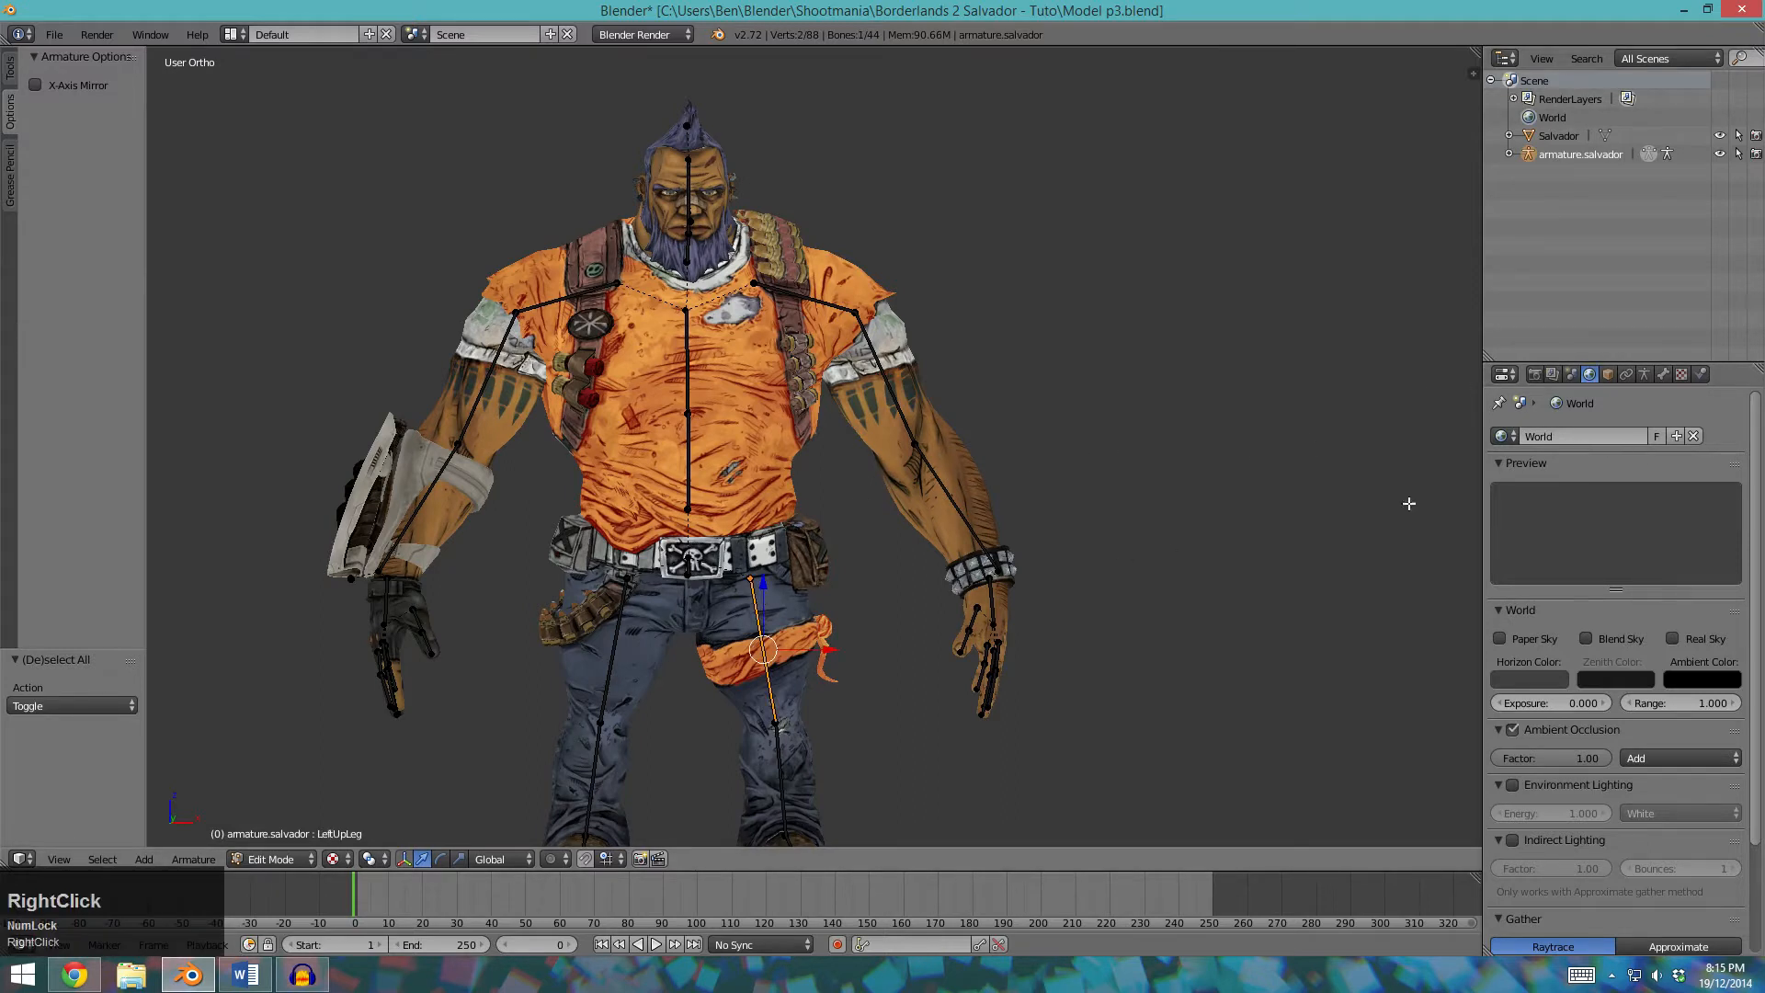
left_click(1608, 375)
scroll(1627, 635, "down", 2)
left_click(1629, 783)
middle_click_drag(1214, 678, 740, 635)
scroll(855, 602, "up", 6)
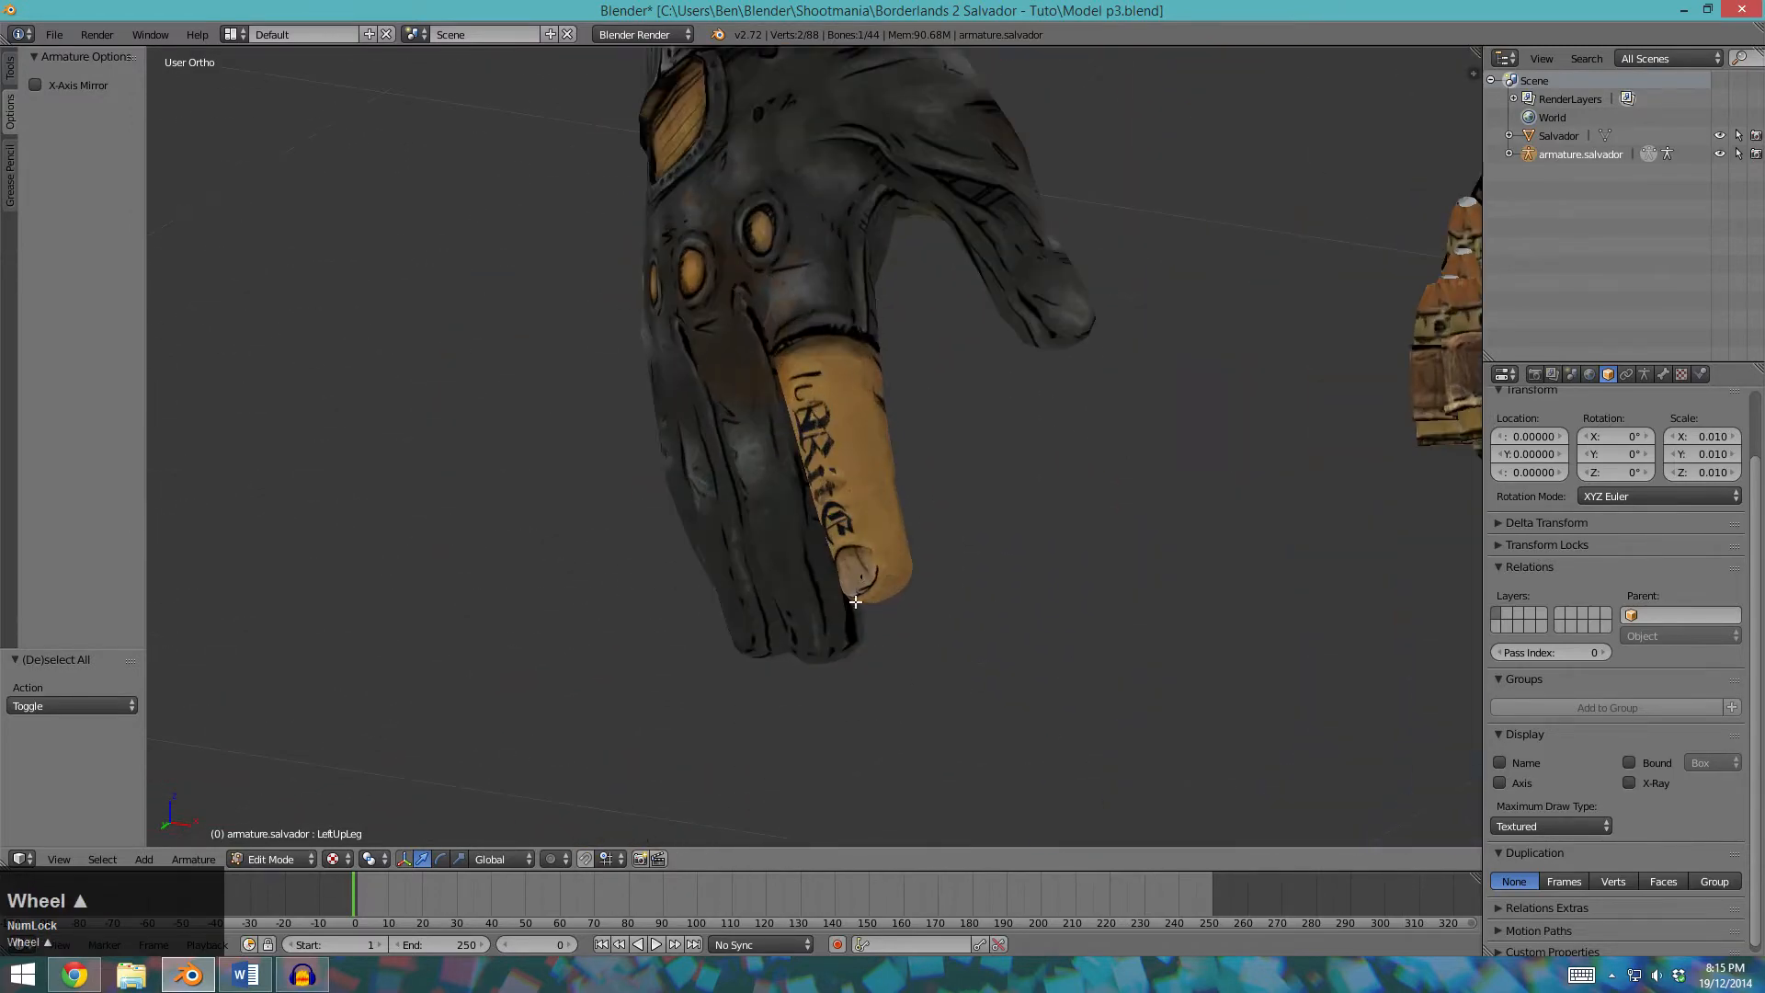
scroll(902, 570, "down", 6)
scroll(890, 516, "up", 5)
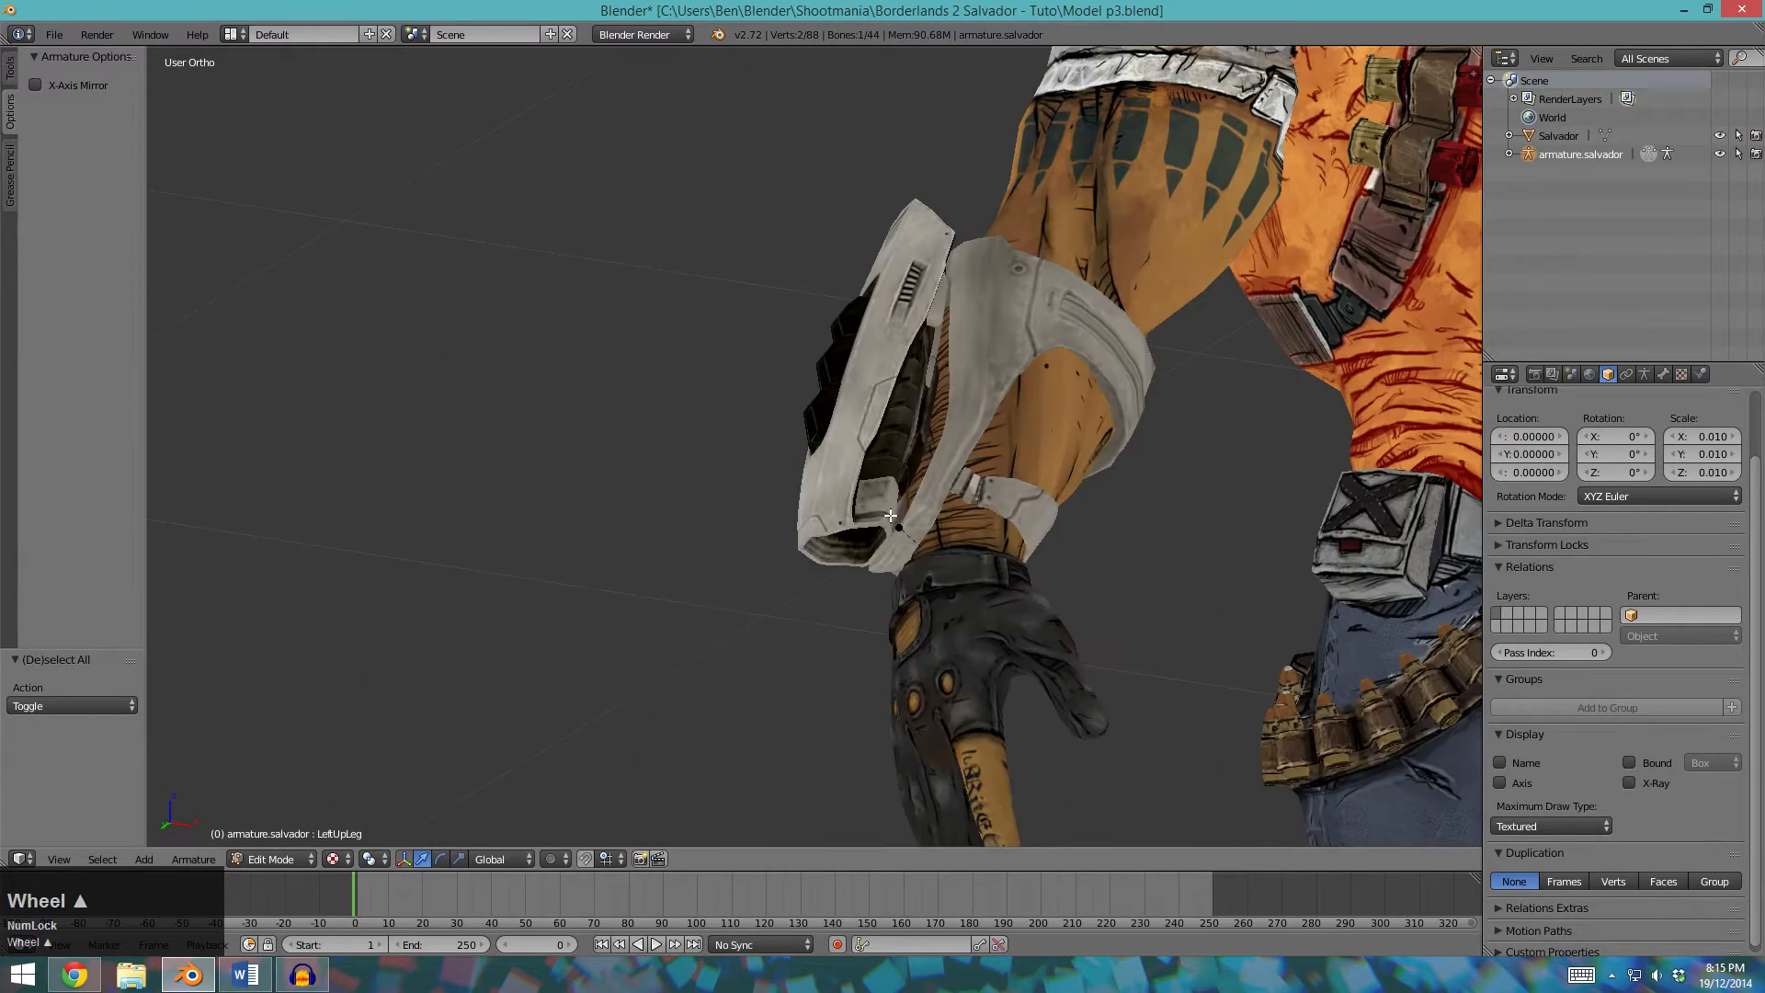
middle_click_drag(862, 539, 916, 531)
scroll(910, 529, "down", 6)
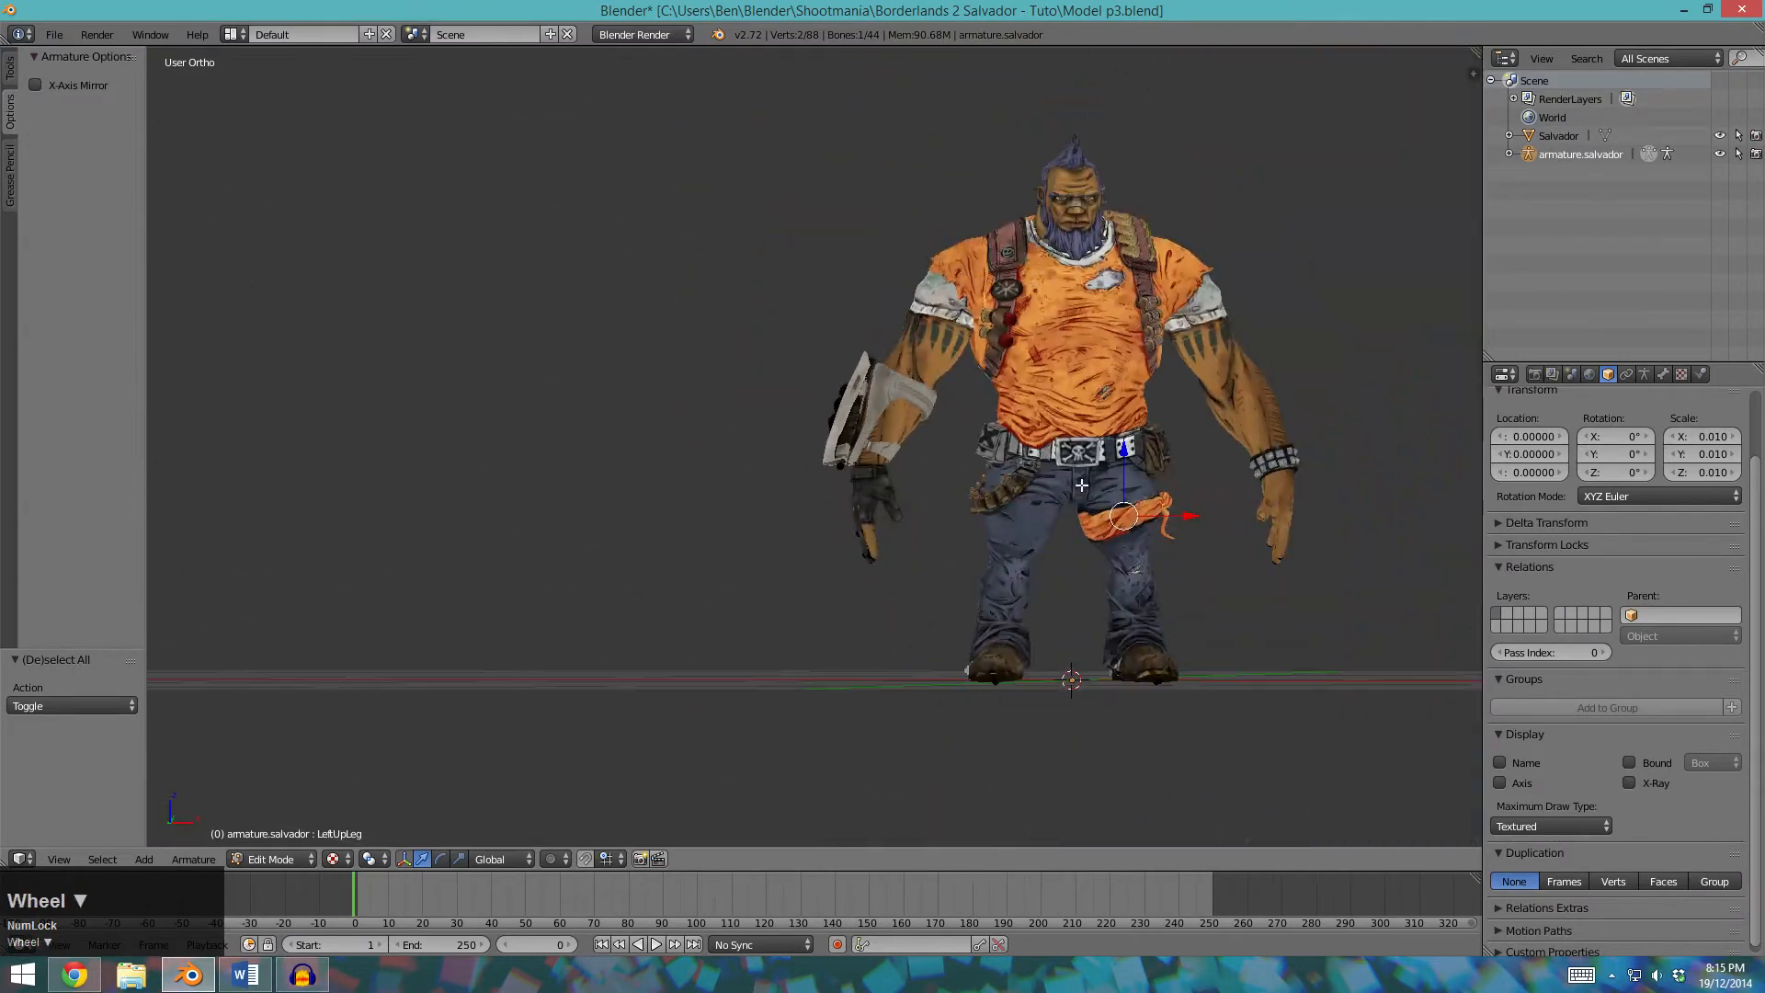
middle_click_drag(1300, 507, 1217, 461, "shift")
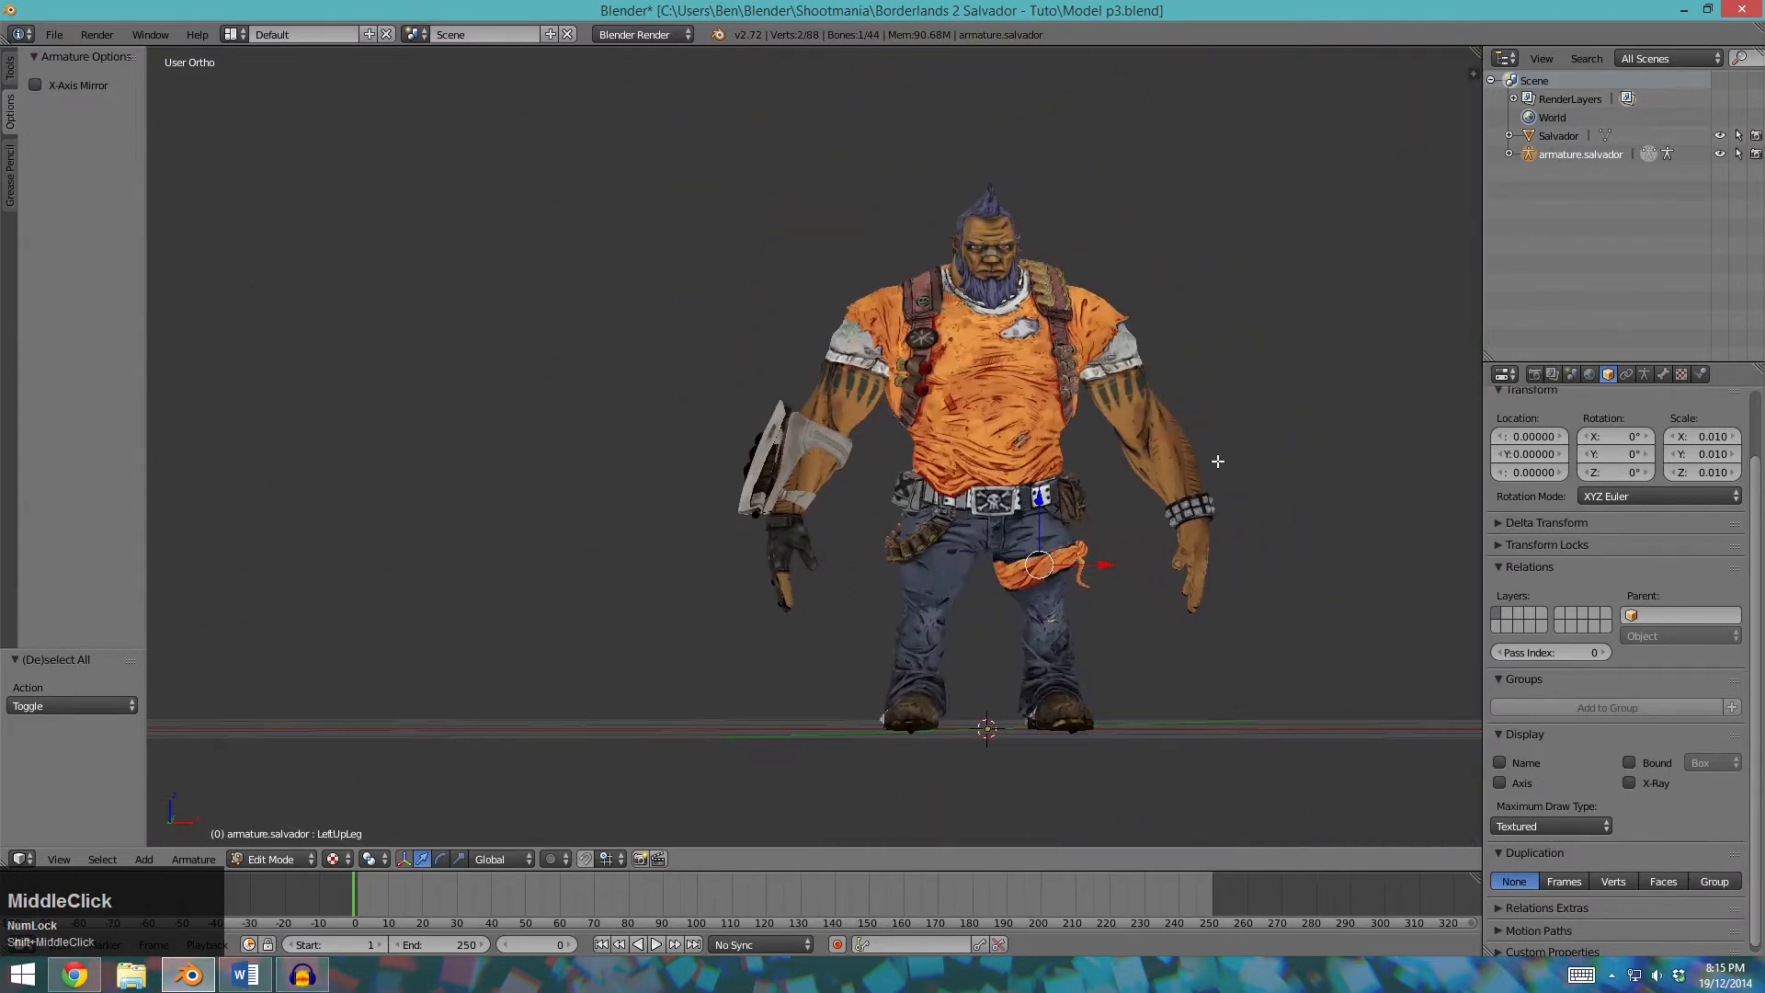
left_click(1631, 783)
Move the small bone near the right wrist into place at the lower end of the forearm shield.
scroll(919, 561, "up", 1)
middle_click_drag(874, 607, 924, 524, "shift")
scroll(741, 446, "up", 5)
left_click(763, 464)
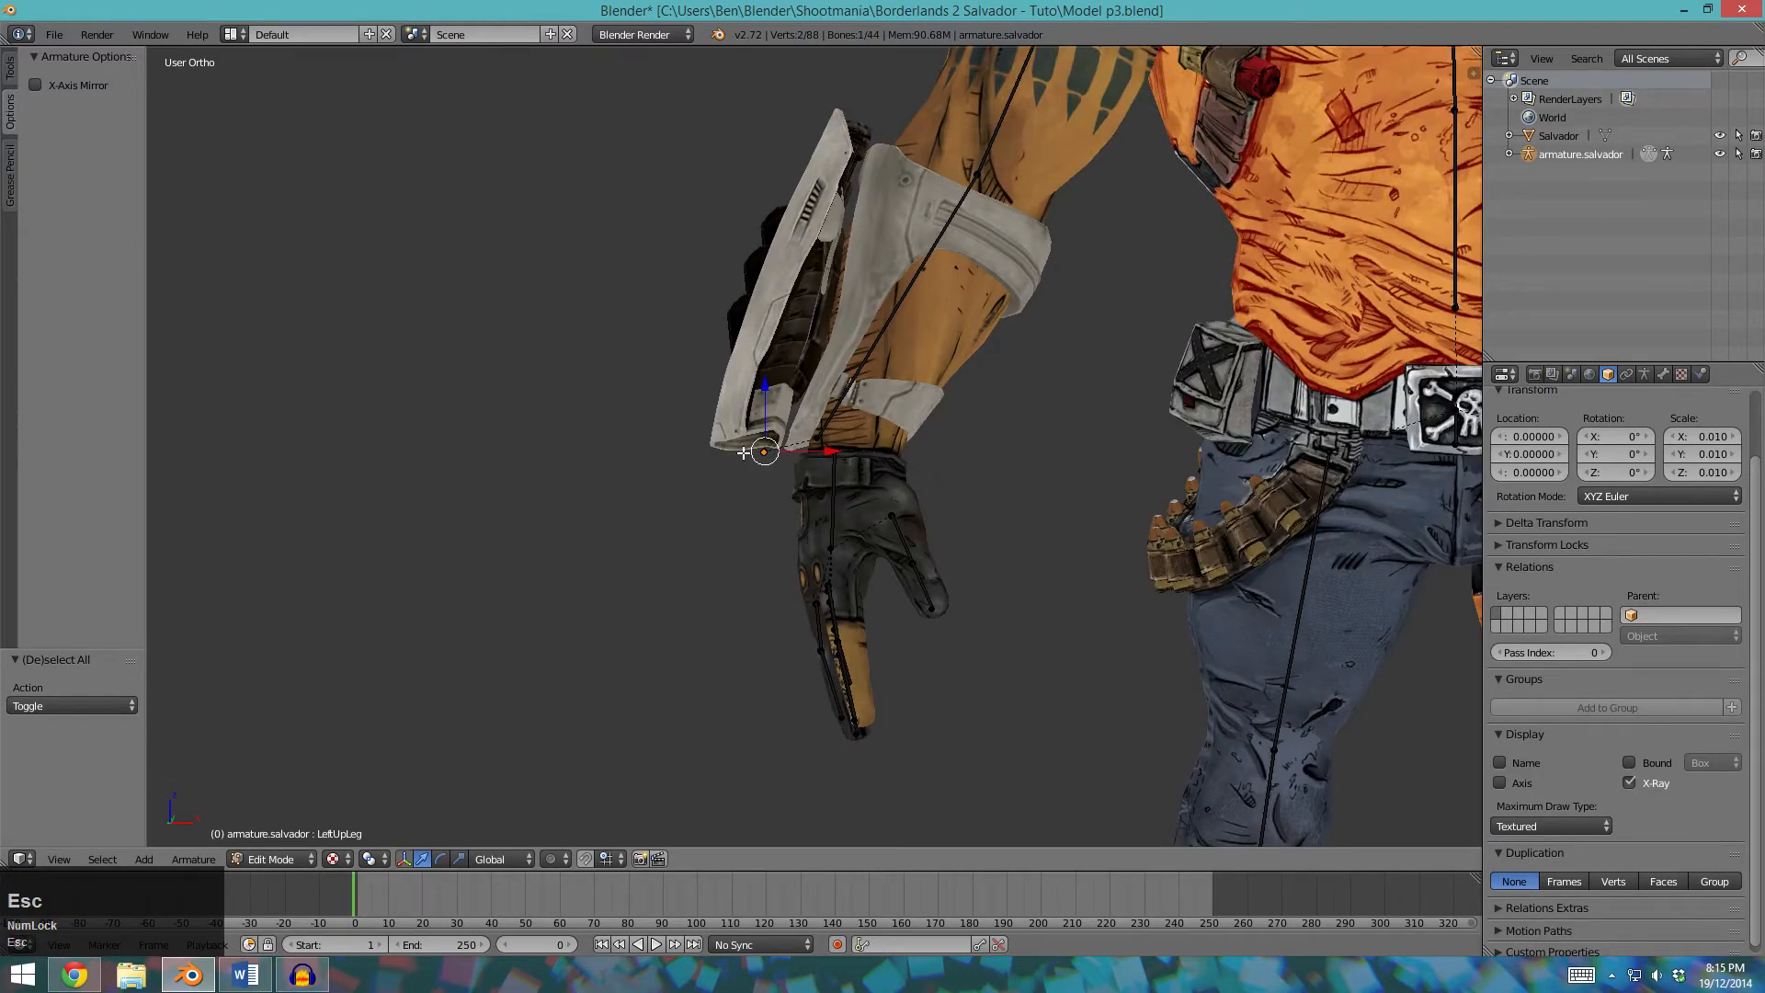
key("KP_Decimal")
key("ctrl+KP_3")
middle_click_drag(742, 453, 861, 501, "ctrl")
key("g")
left_click(975, 586)
Refine the shield bone's position with small moves, finishing with about 0.004 in X, 0.002 in Y and -0.003 in Z.
left_click(826, 371)
middle_click_drag(806, 445, 847, 631)
key("g")
left_click(984, 642)
middle_click_drag(989, 603, 873, 478)
key("g")
left_click(868, 472)
middle_click_drag(1105, 408, 989, 579)
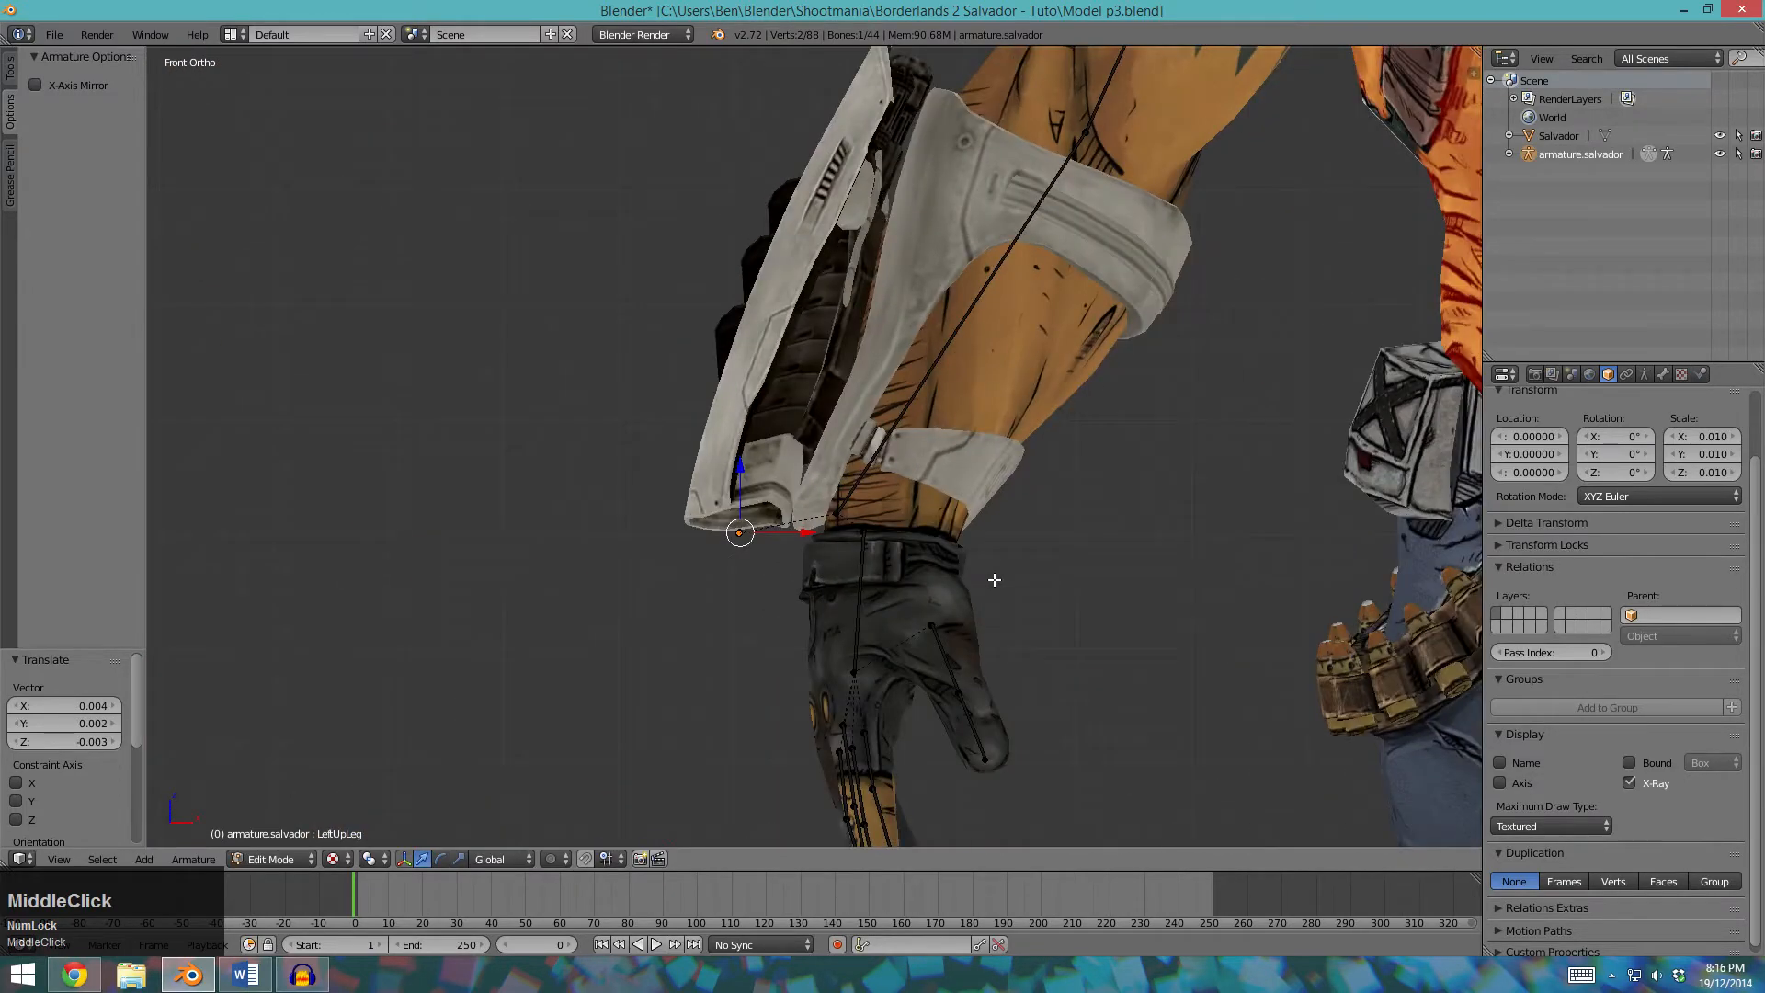
Return the armature to Object Mode with nothing selected and save over Model p3.blend.
scroll(1048, 583, "down", 3)
key("Tab")
key("a")
middle_click_drag(1217, 442, 957, 502, "shift")
scroll(985, 459, "down", 4)
scroll(949, 499, "up", 2)
key("ctrl+s")
left_click(948, 499)
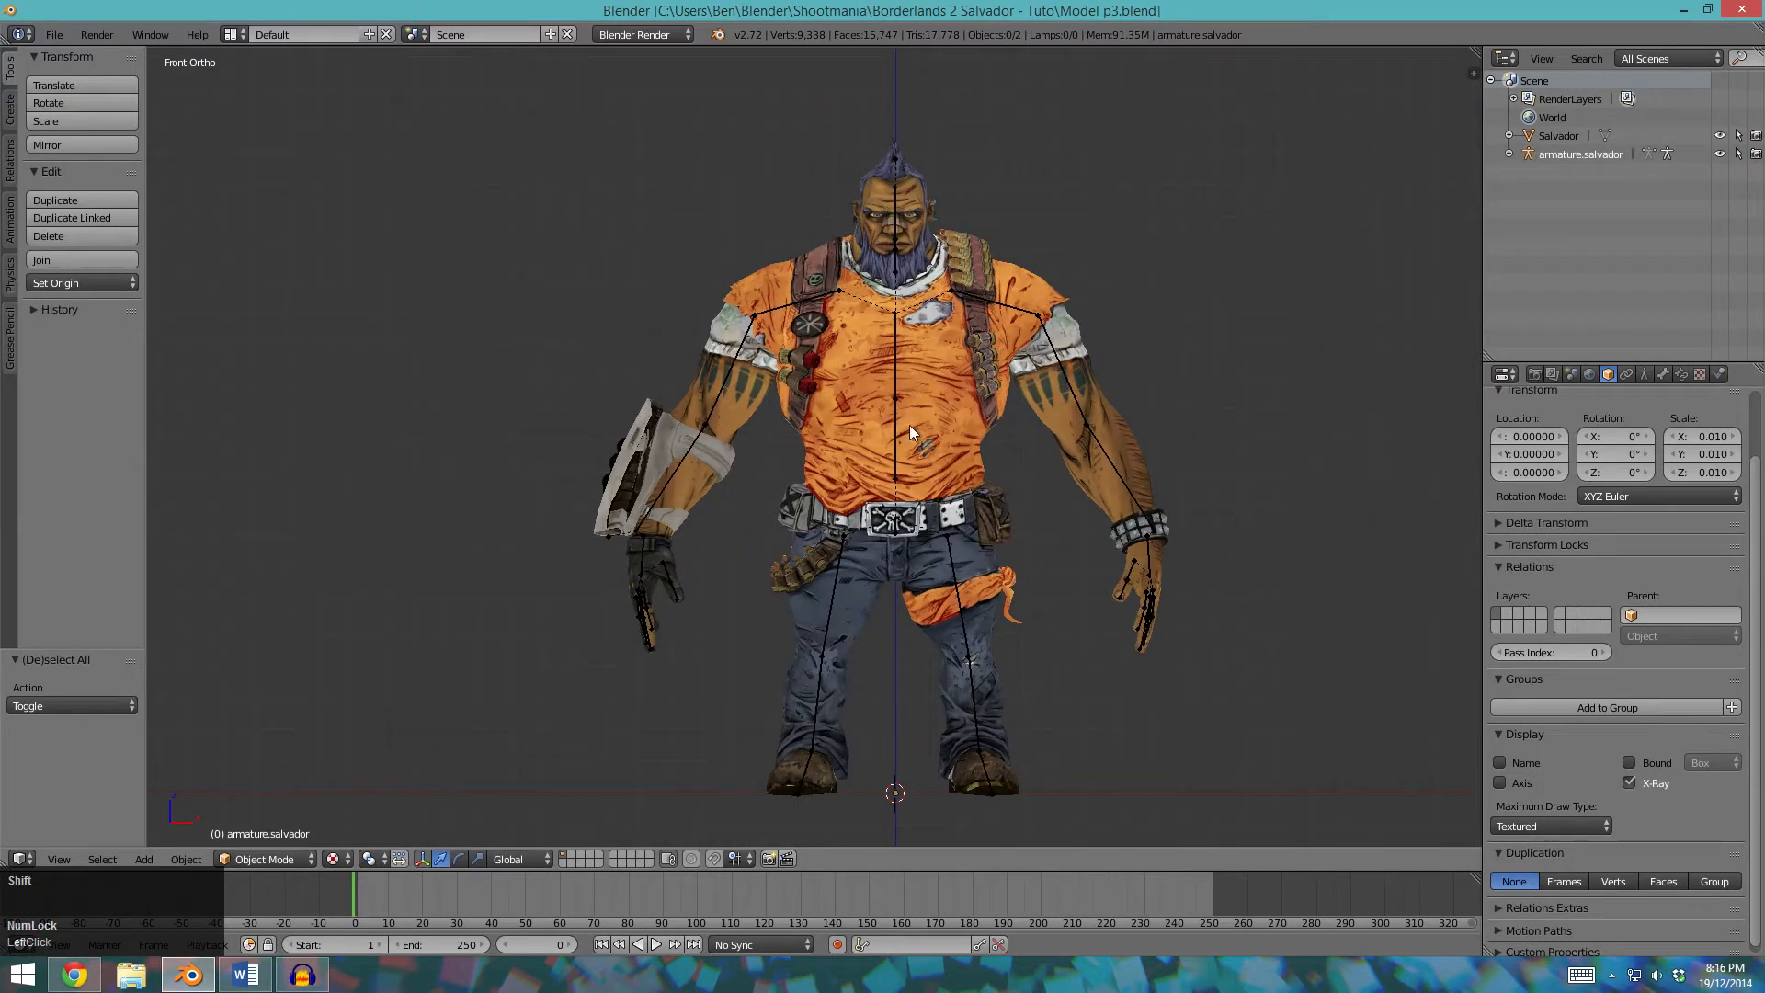
middle_click_drag(908, 425, 1037, 334, "shift")
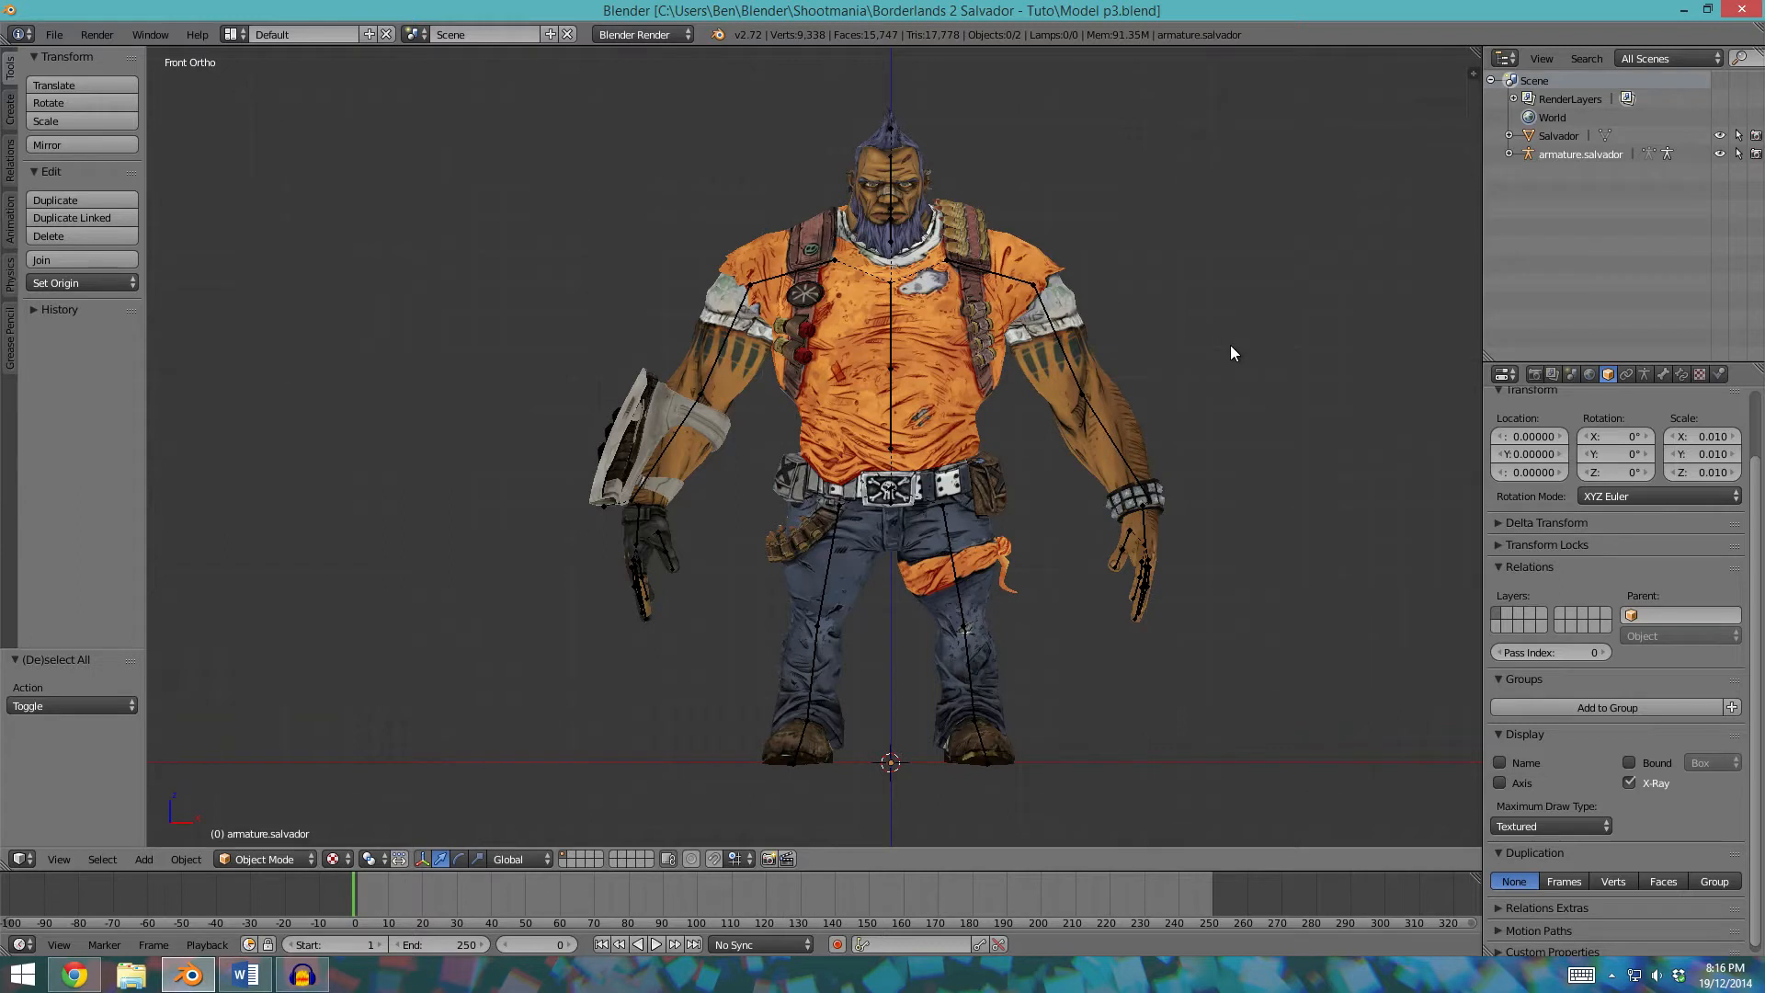
middle_click_drag(1140, 265, 1175, 307, "shift")
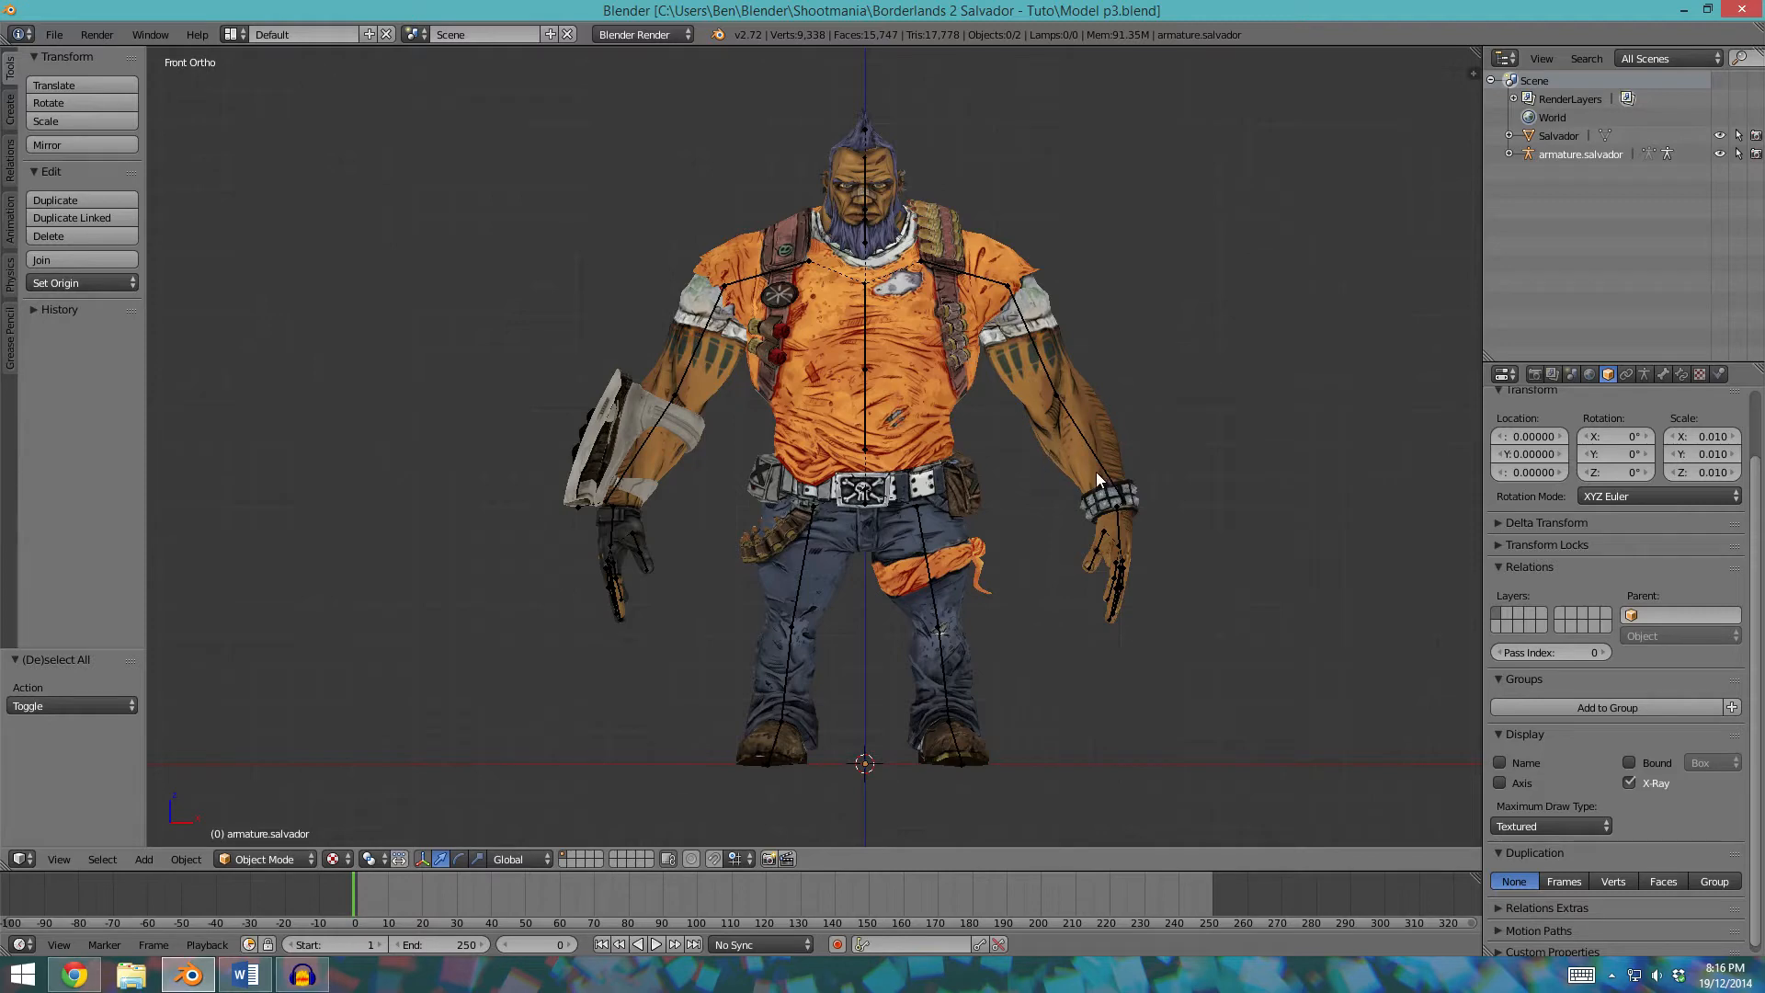
right_click(791, 409)
key("Tab")
key("Tab")
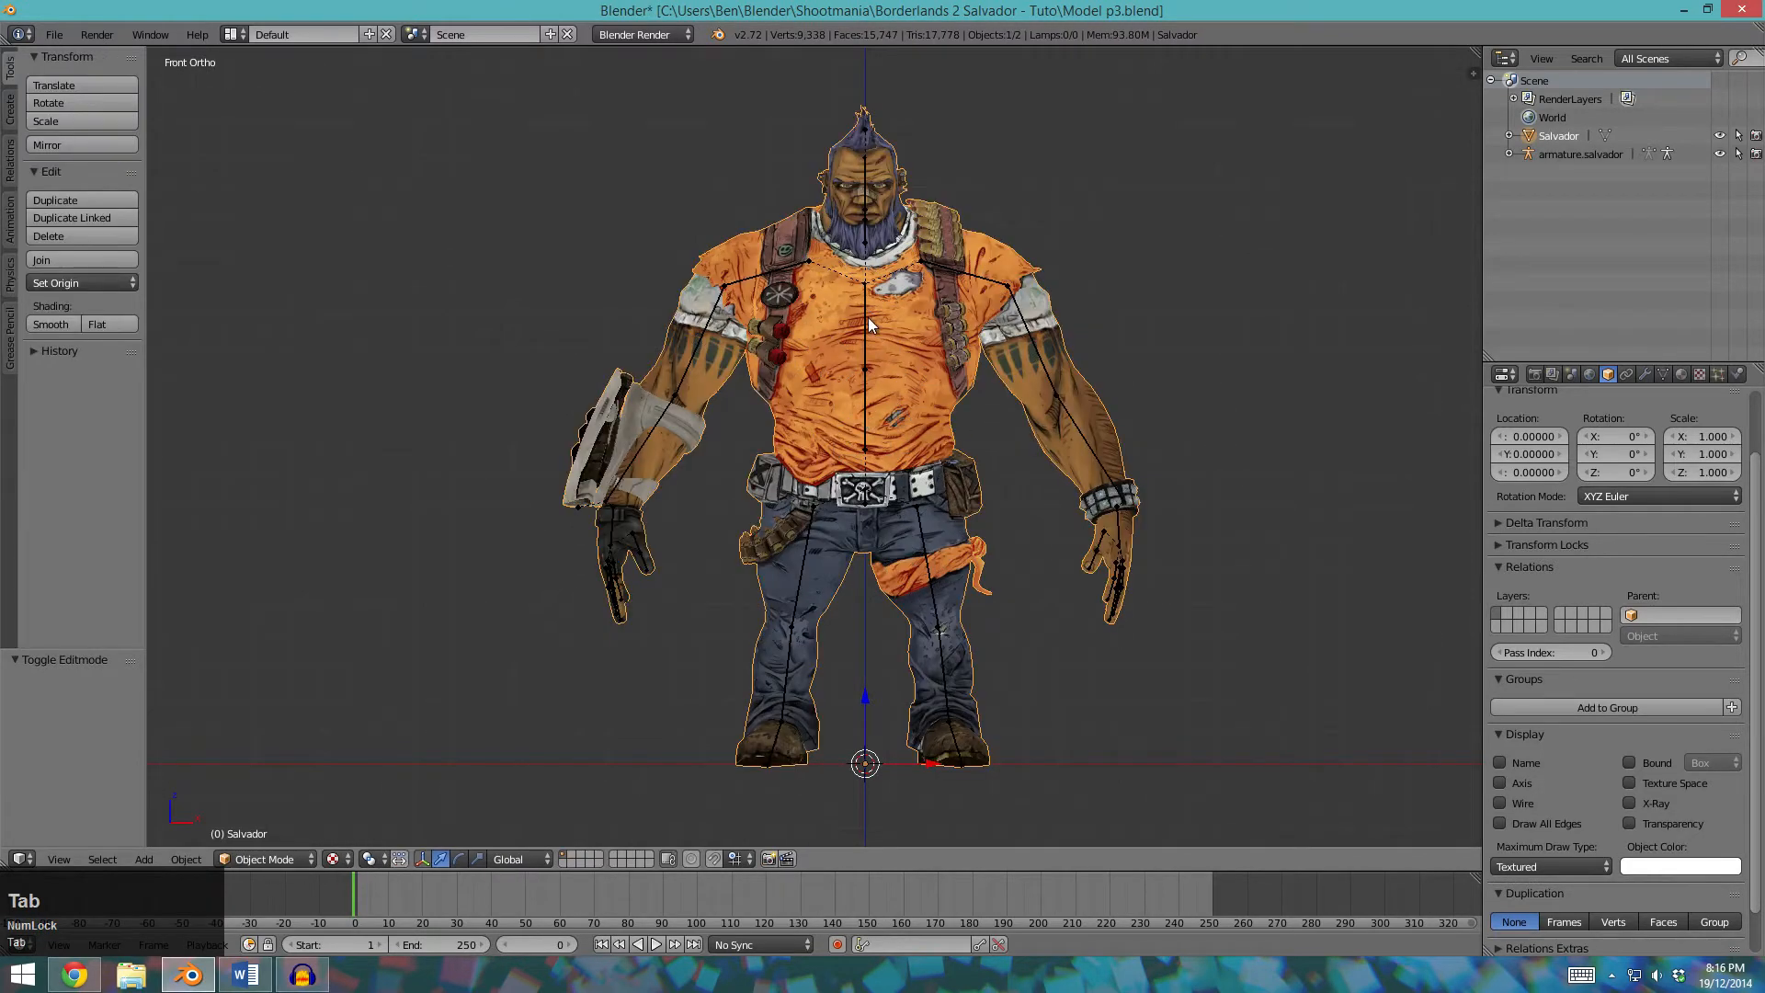
right_click(942, 379)
key("Tab")
key("Tab")
key("a")
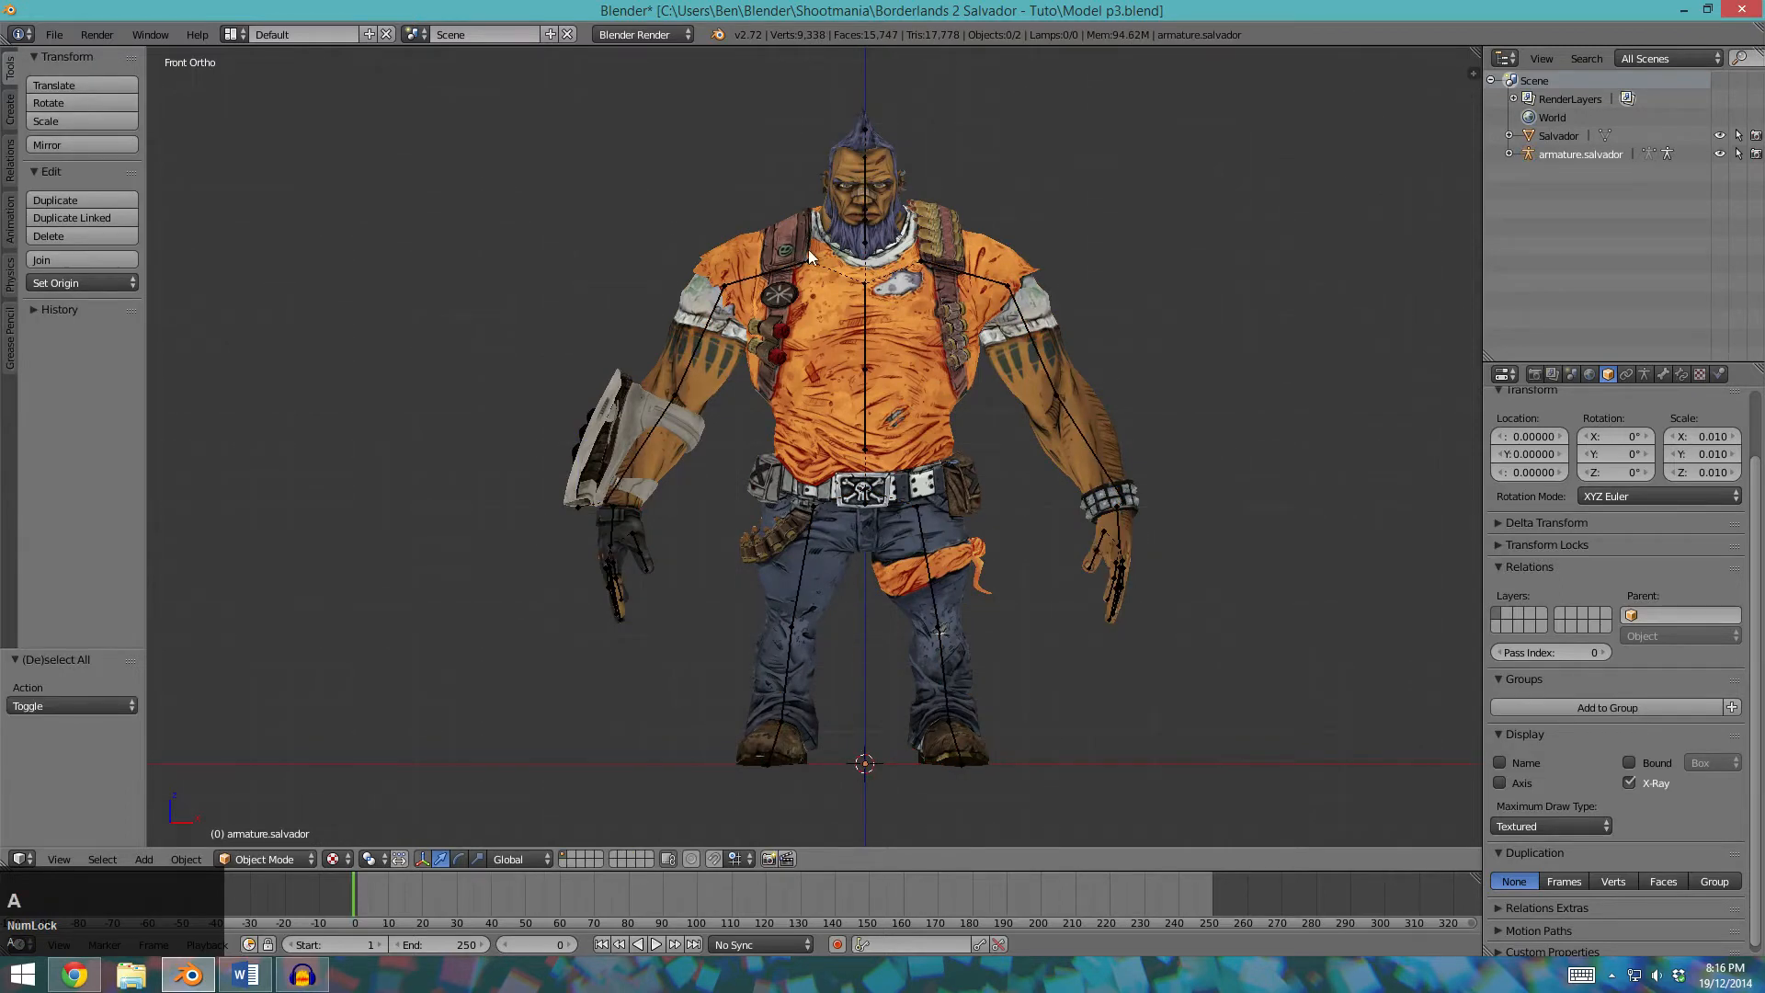
Open the Salvador mesh in Edit Mode, check the geometry linked to the left arm, and clear the selection.
right_click(899, 362)
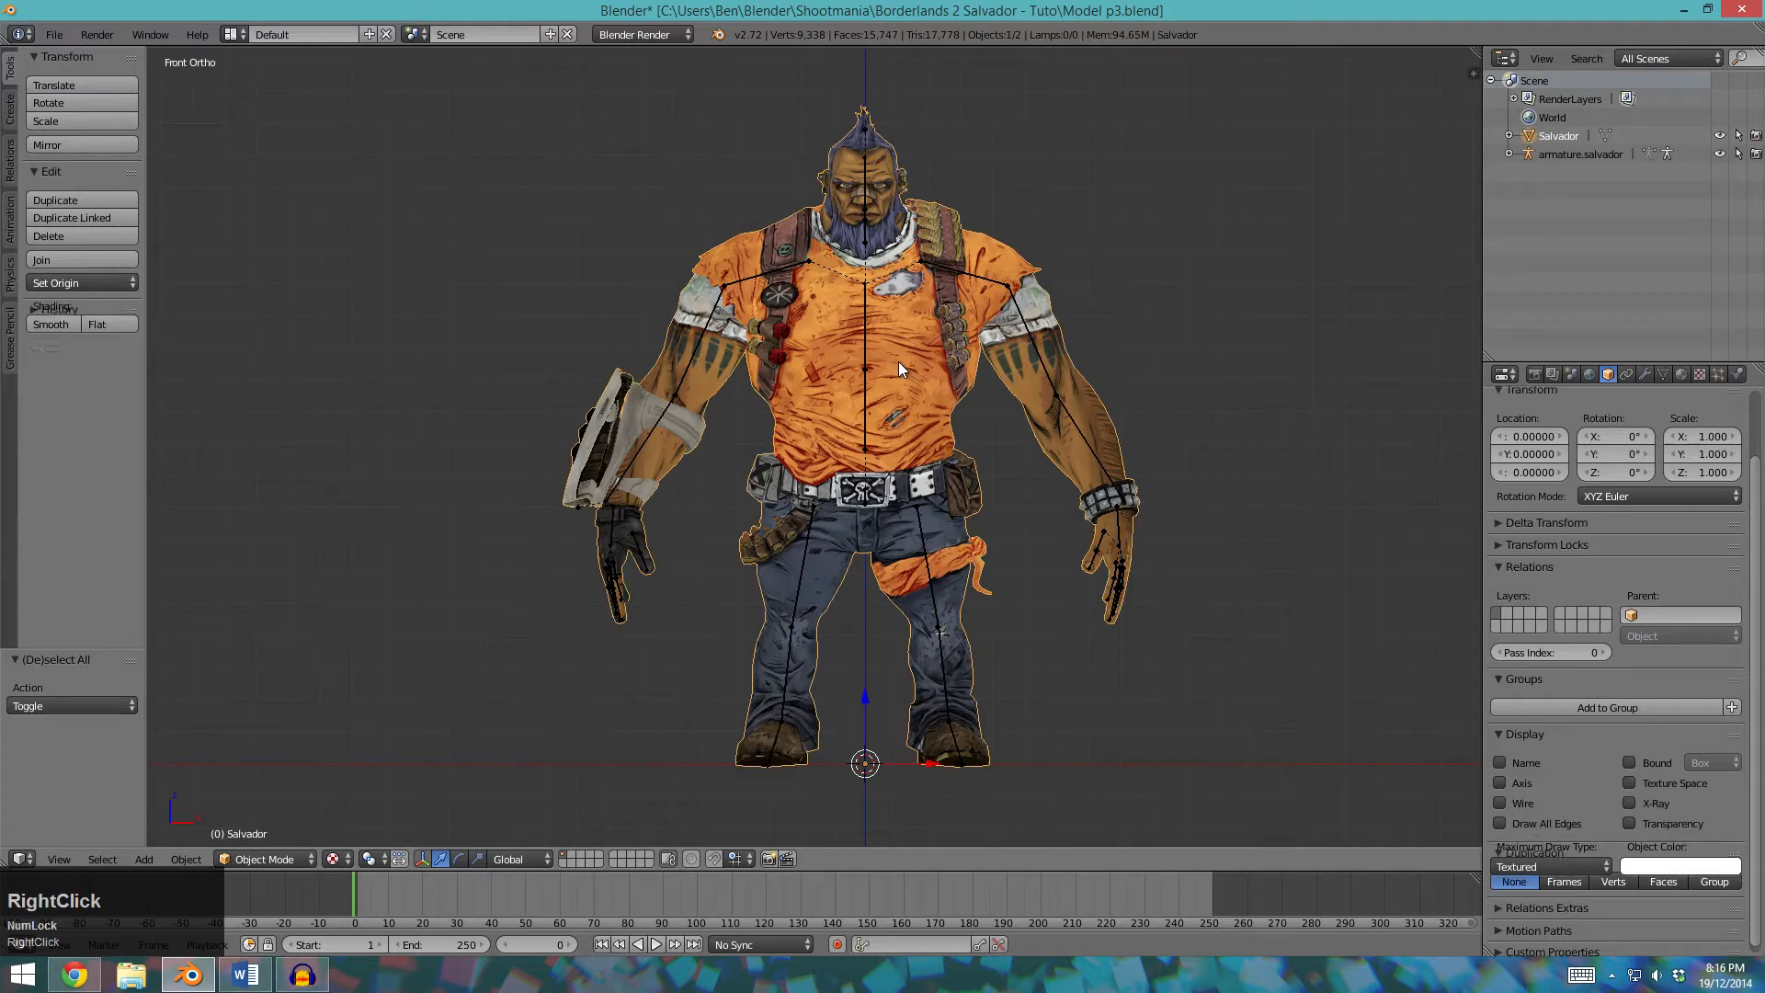
key("Tab")
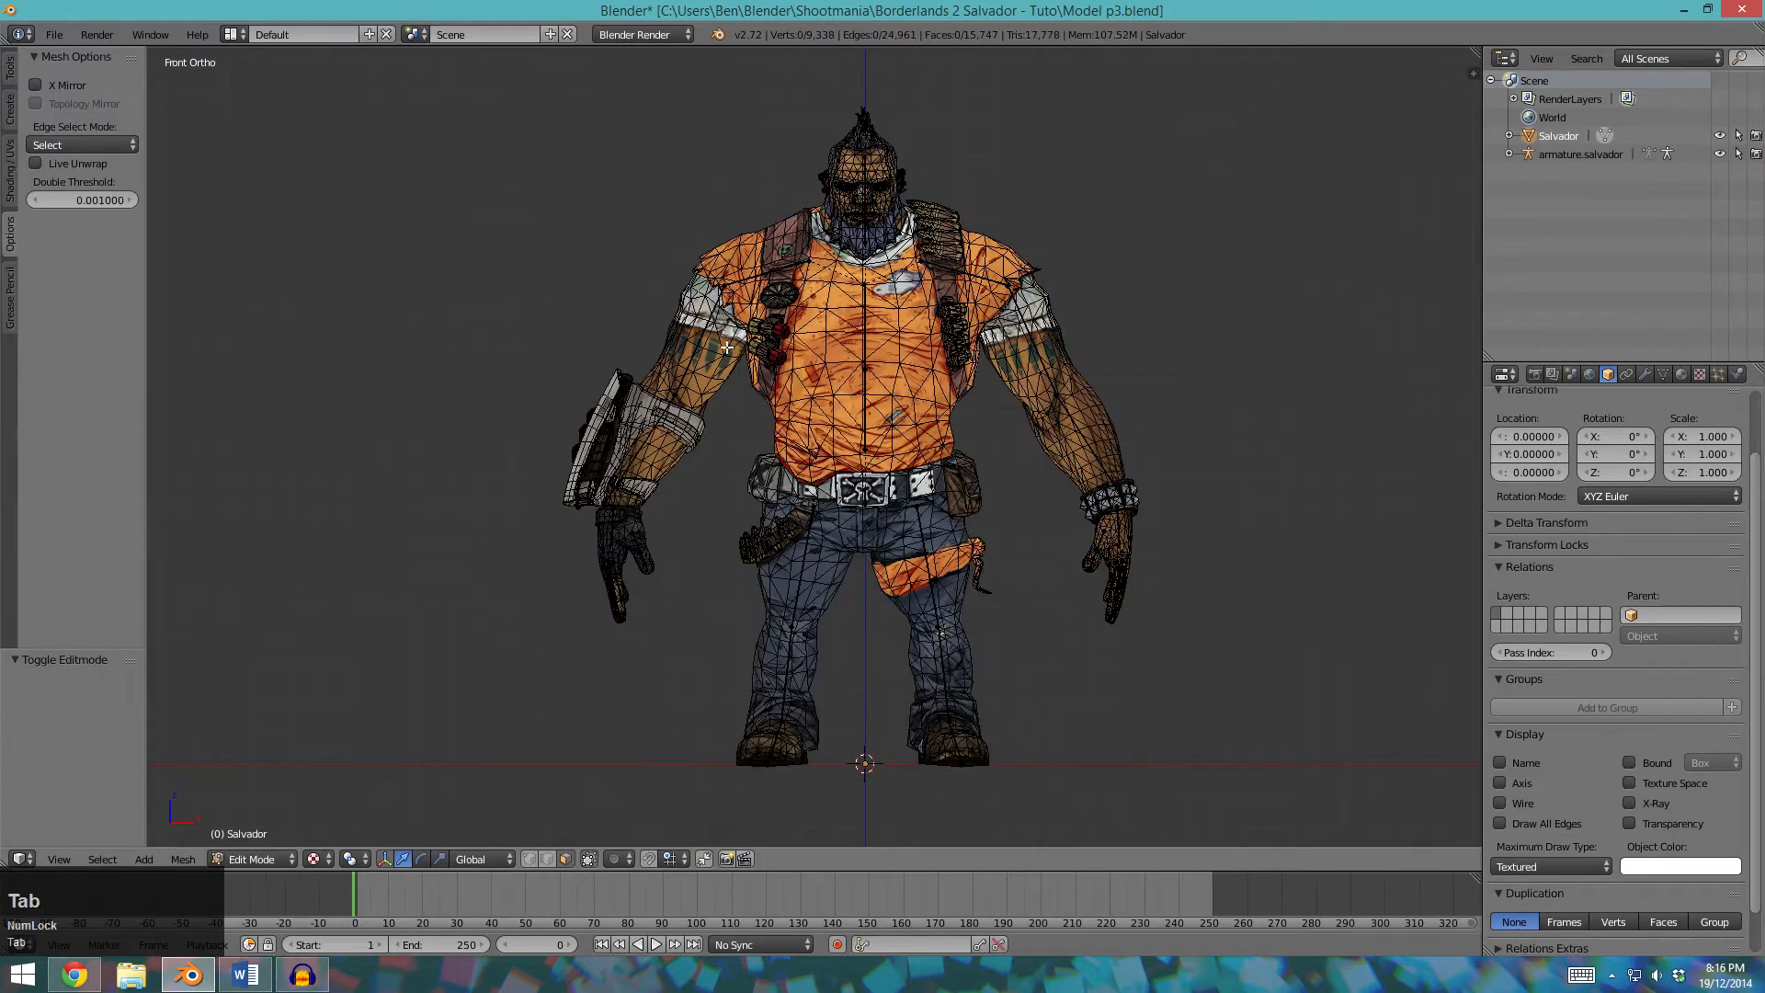
middle_click_drag(1060, 347, 1048, 367)
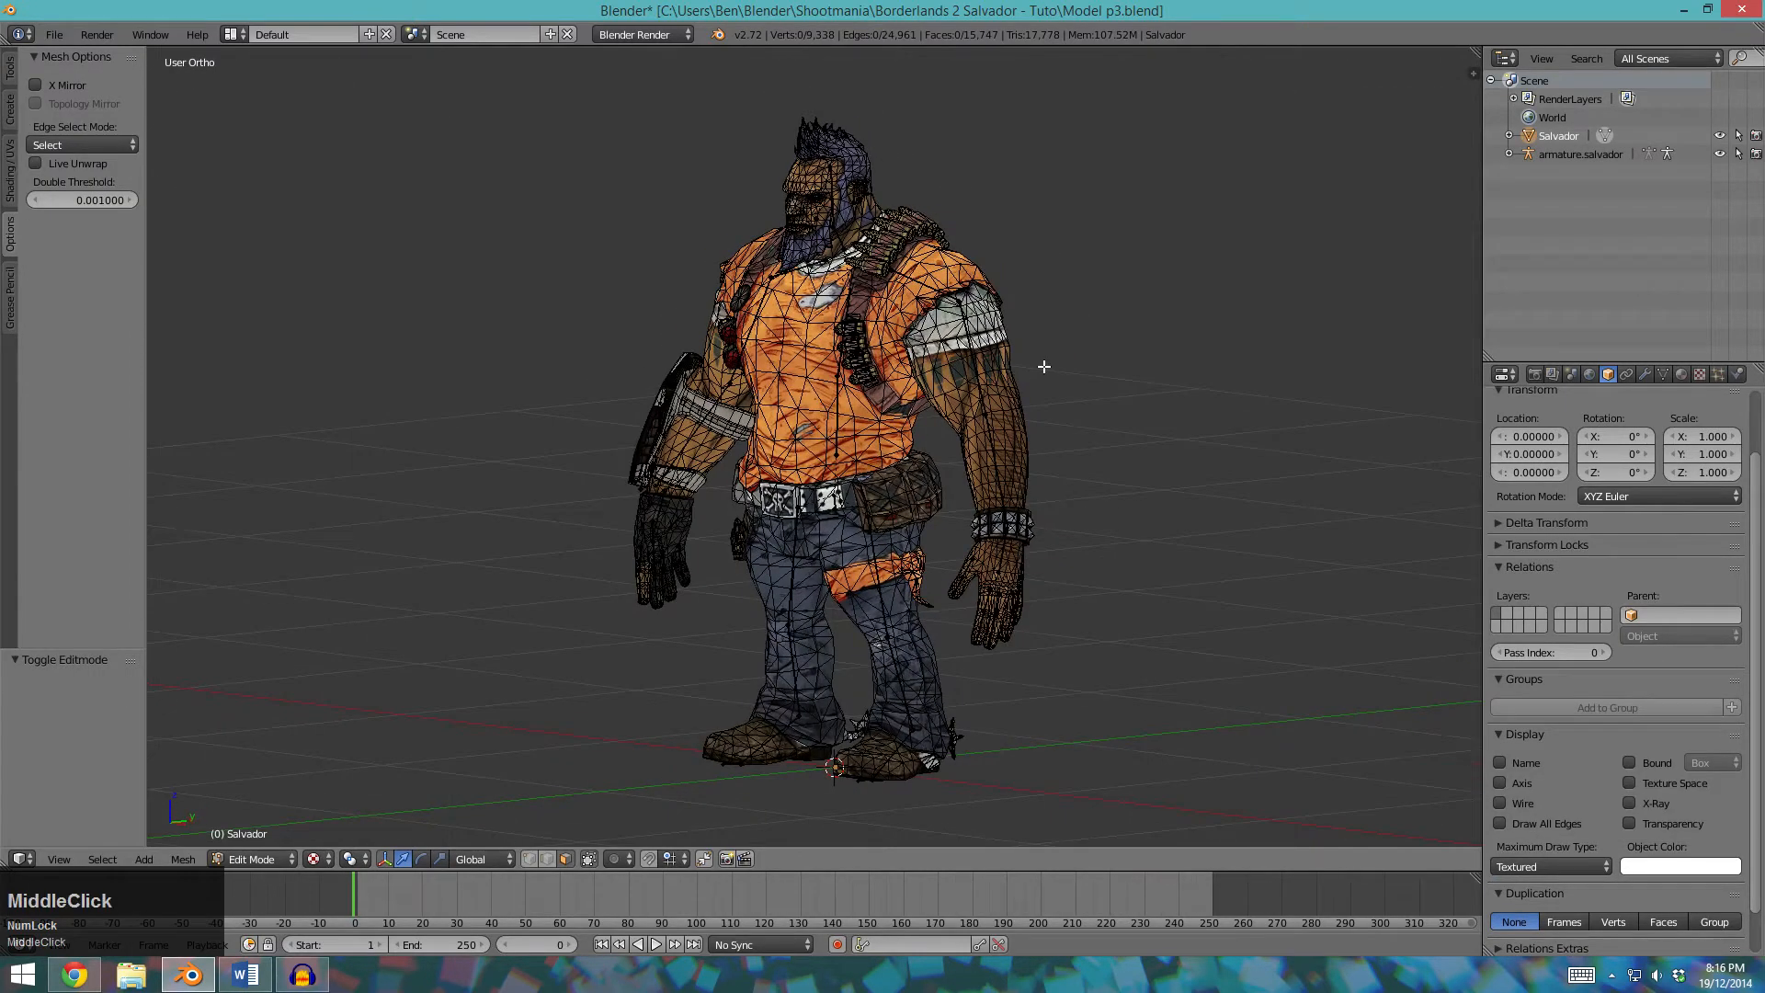
scroll(1048, 367, "up", 3)
right_click(1041, 395)
key("ctrl+l")
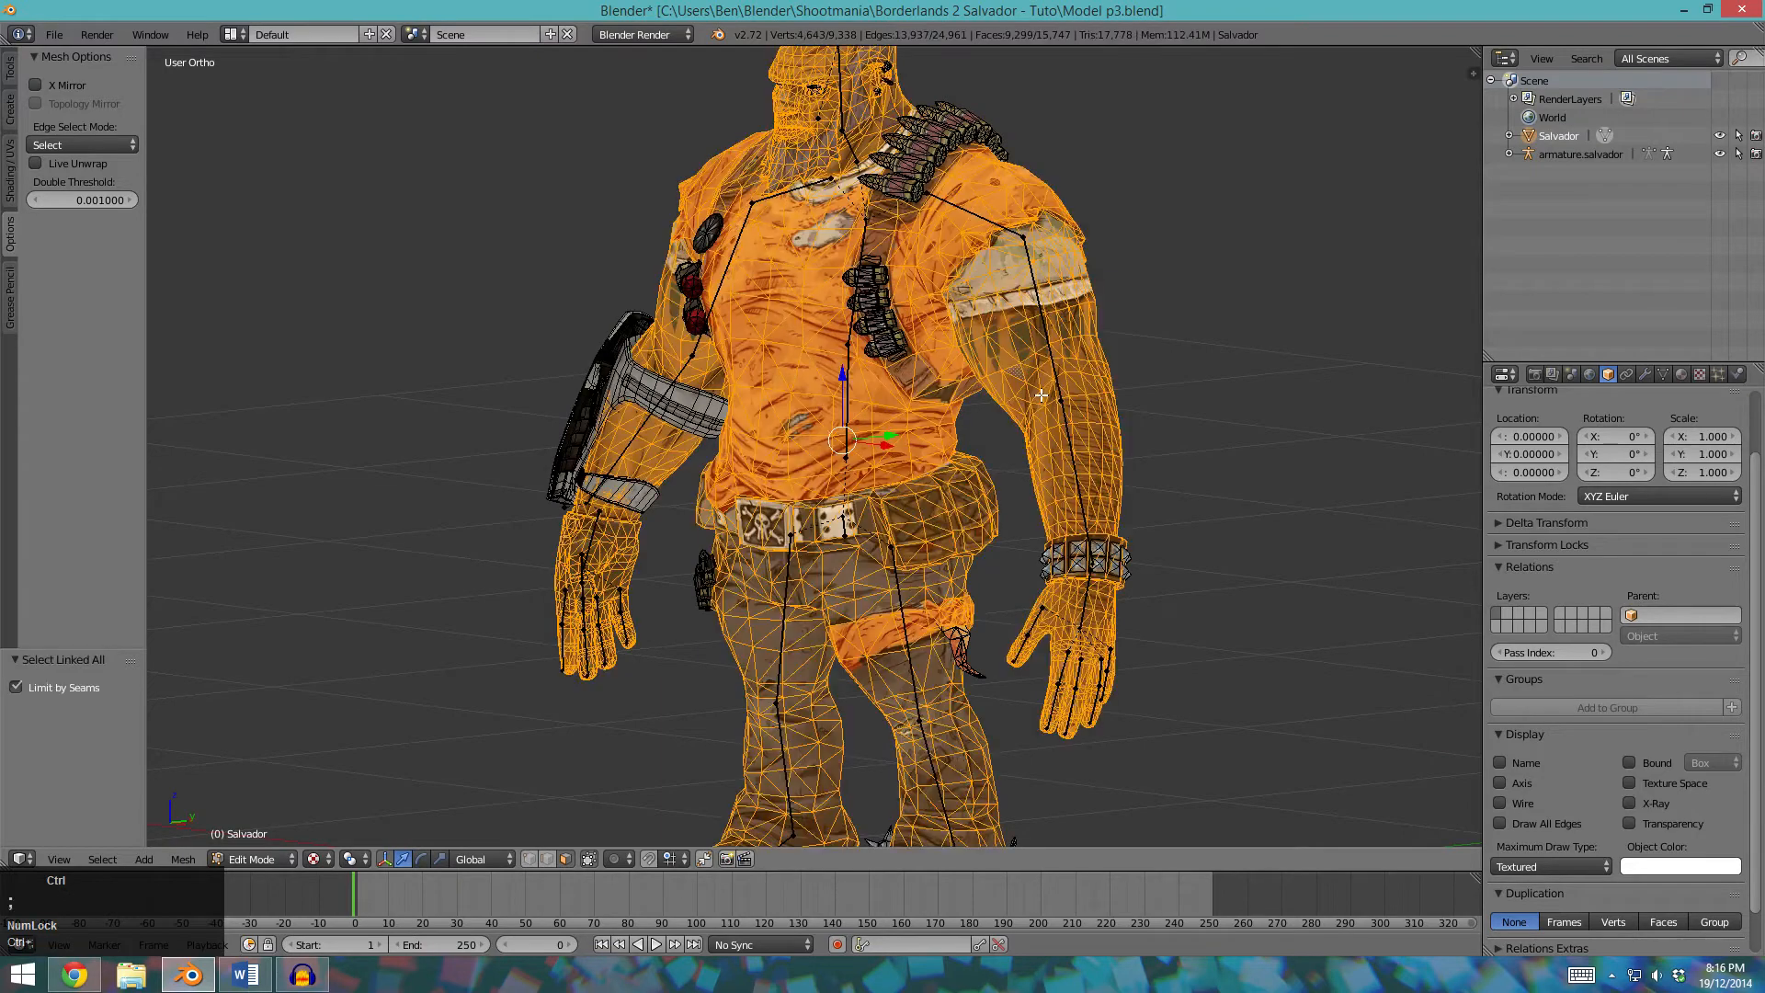
middle_click_drag(940, 361, 969, 436)
scroll(969, 436, "down", 4)
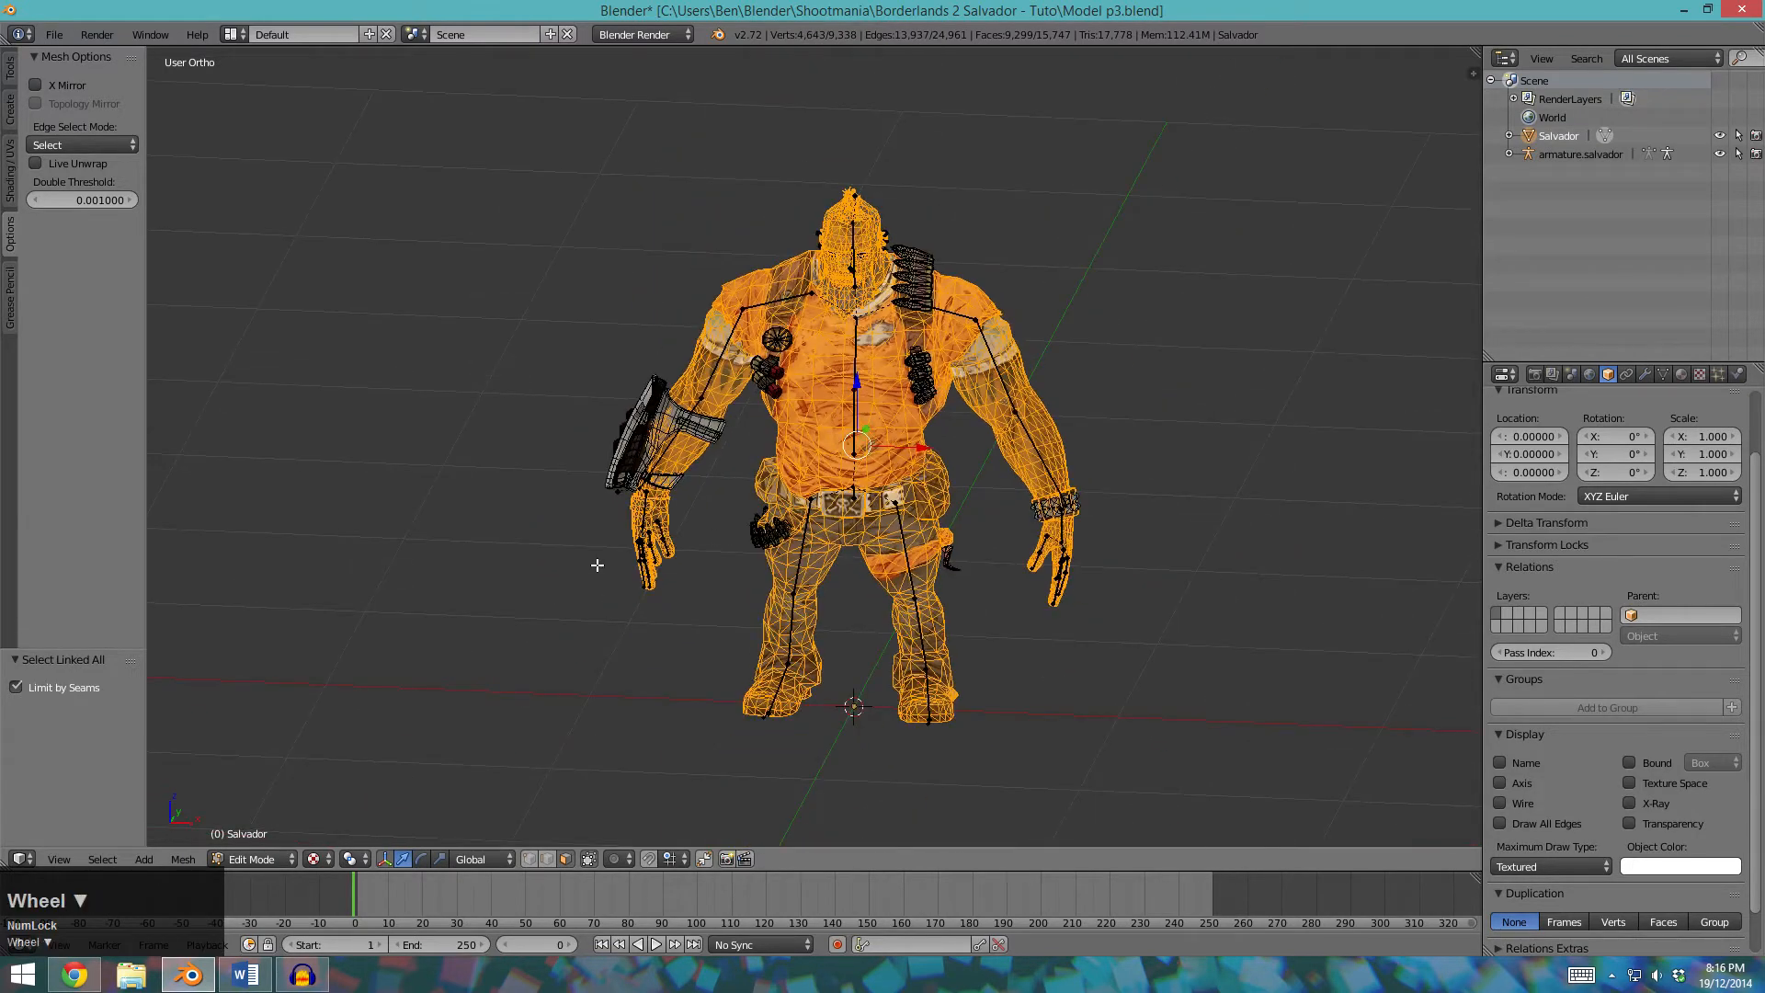
left_click(10, 70)
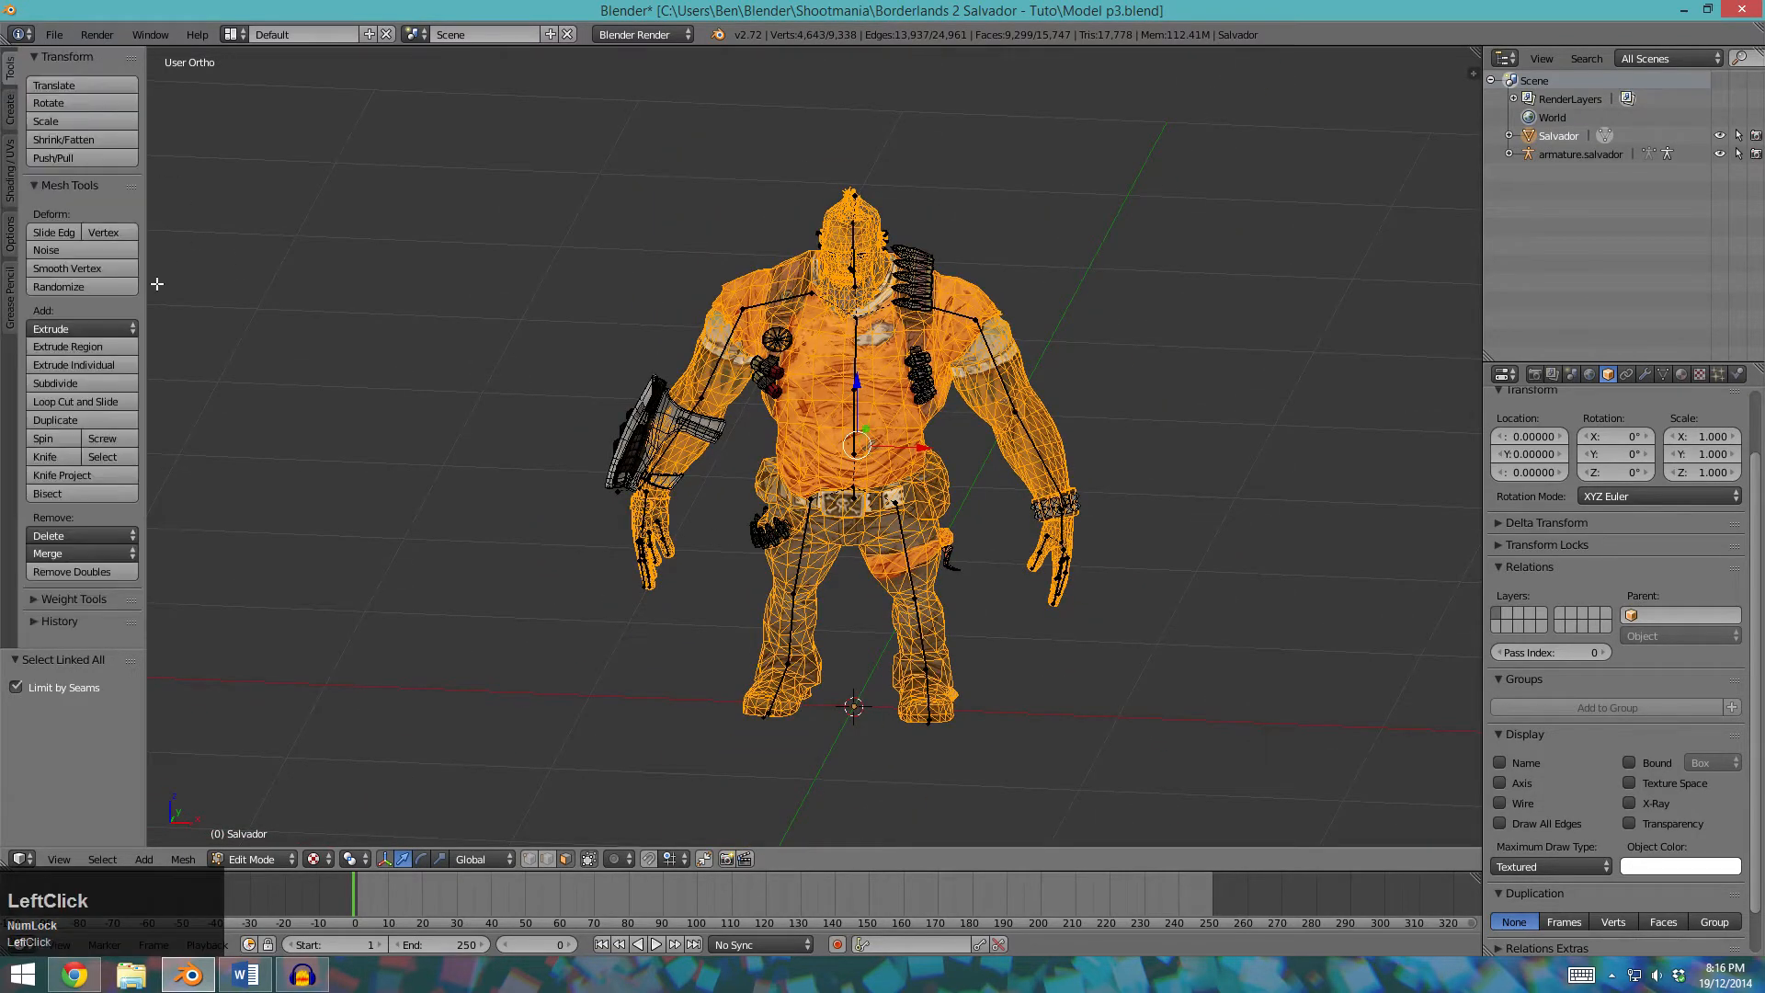
key("a")
Circle-select the lower beard and the front of the neck from below and hide them.
scroll(670, 475, "up", 2)
middle_click_drag(943, 260, 1054, 366, "shift")
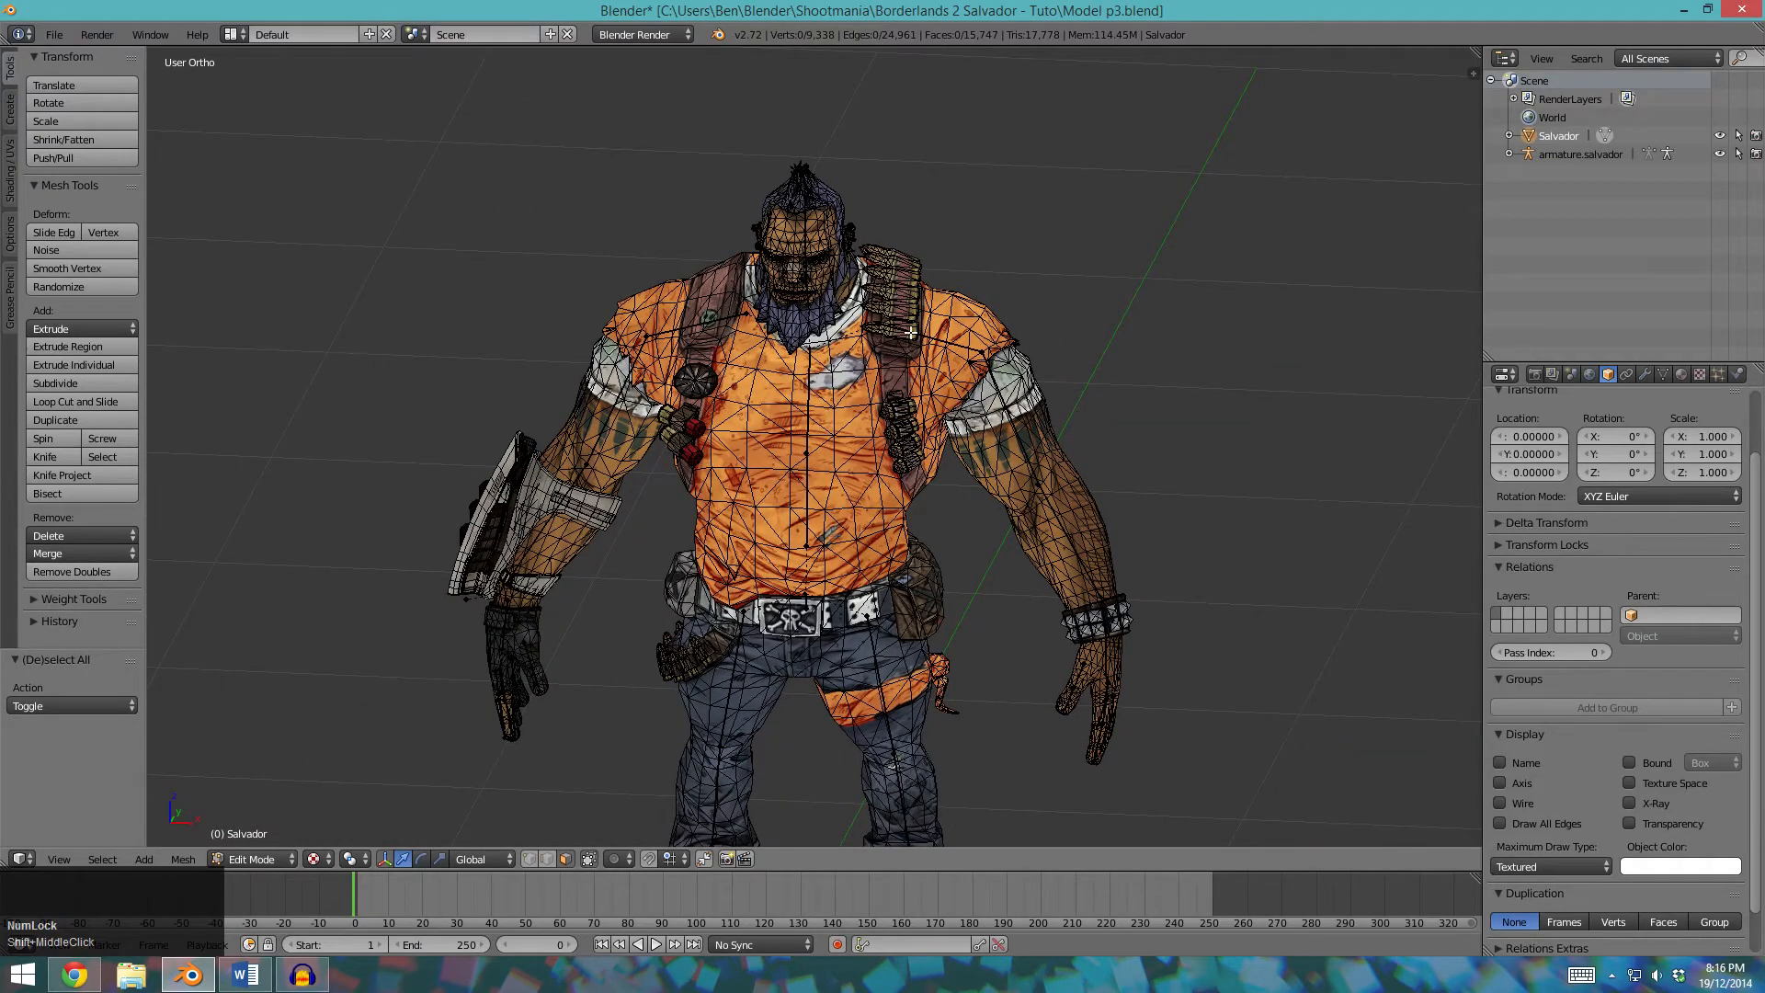
scroll(1048, 386, "up", 3)
scroll(848, 217, "up", 3)
mouse_move(848, 217)
middle_mouse_down()
mouse_move(836, 301)
mouse_move(798, 321)
mouse_move(851, 428)
mouse_move(844, 359)
middle_mouse_up()
scroll(798, 321, "up", 5)
scroll(827, 327, "down", 6)
key("c")
scroll(832, 354, "down", 5)
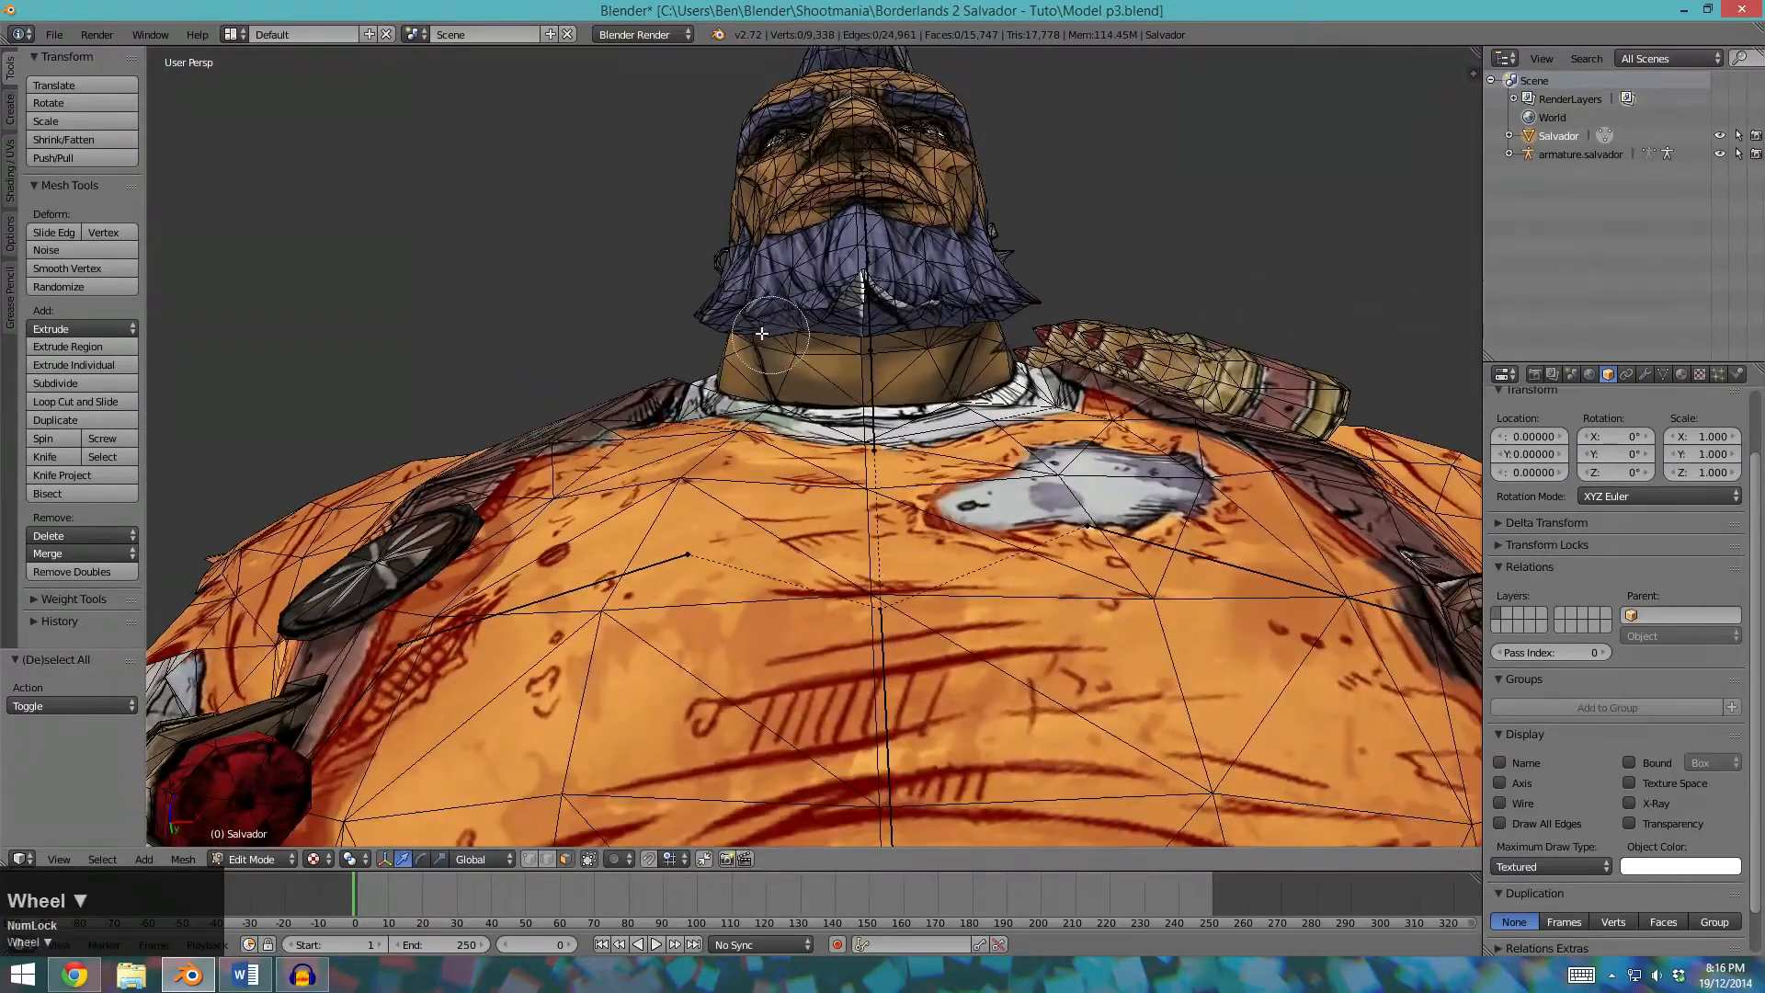
left_click(779, 322)
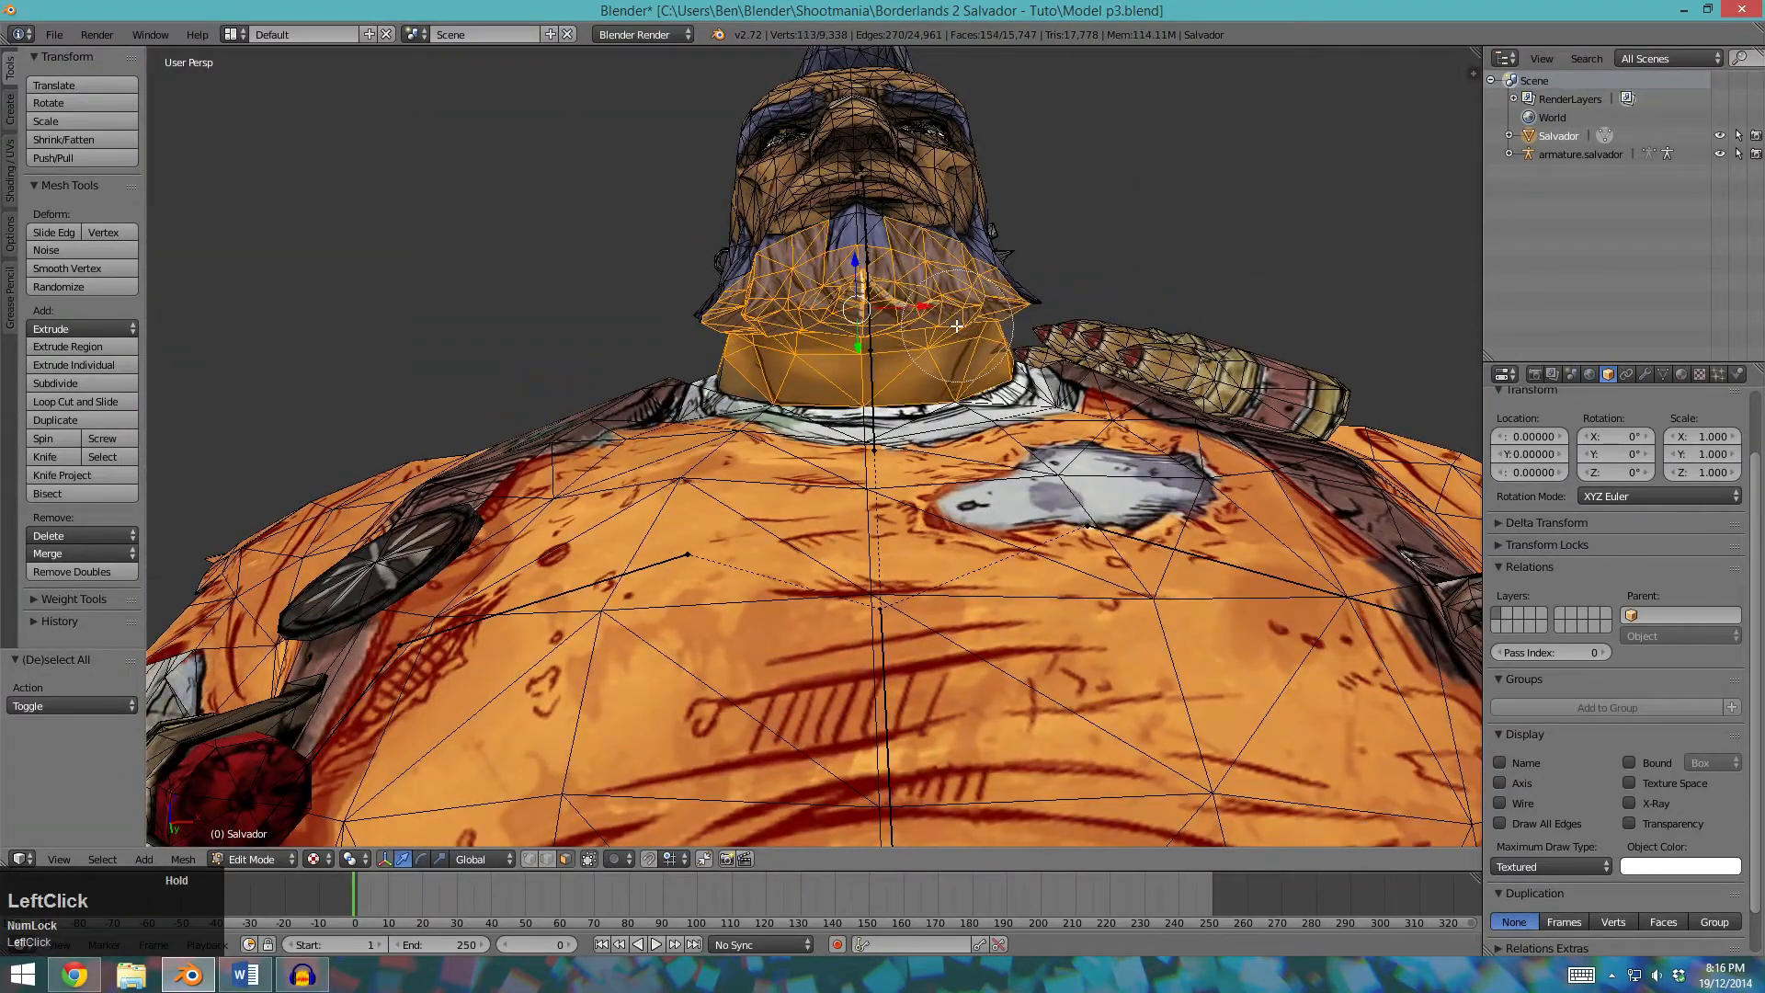
key("h")
Circle-select more of the head geometry above the neck and hide it.
mouse_move(954, 325)
middle_mouse_down()
mouse_move(961, 386)
mouse_move(1015, 218)
middle_mouse_up()
key("c")
scroll(1015, 218, "down", 2)
mouse_move(963, 175)
left_mouse_down()
mouse_move(829, 129)
mouse_move(953, 112)
left_mouse_up()
right_click(947, 125)
middle_click_drag(874, 225, 874, 367)
key("h")
Hide the remaining head geometry using a wireframe circle selection, and set the viewport shading to textured.
key("c")
mouse_move(966, 211)
left_mouse_down()
mouse_move(978, 329)
mouse_move(774, 268)
left_mouse_up()
right_click(777, 268)
middle_click_drag(917, 372, 925, 325)
key("a")
key("z")
key("c")
mouse_move(918, 288)
left_mouse_down()
mouse_move(918, 217)
mouse_move(883, 147)
mouse_move(871, 164)
left_mouse_up()
key("Escape")
key("h")
key("z")
mouse_move(871, 165)
middle_mouse_down()
mouse_move(902, 268)
mouse_move(894, 644)
middle_mouse_up()
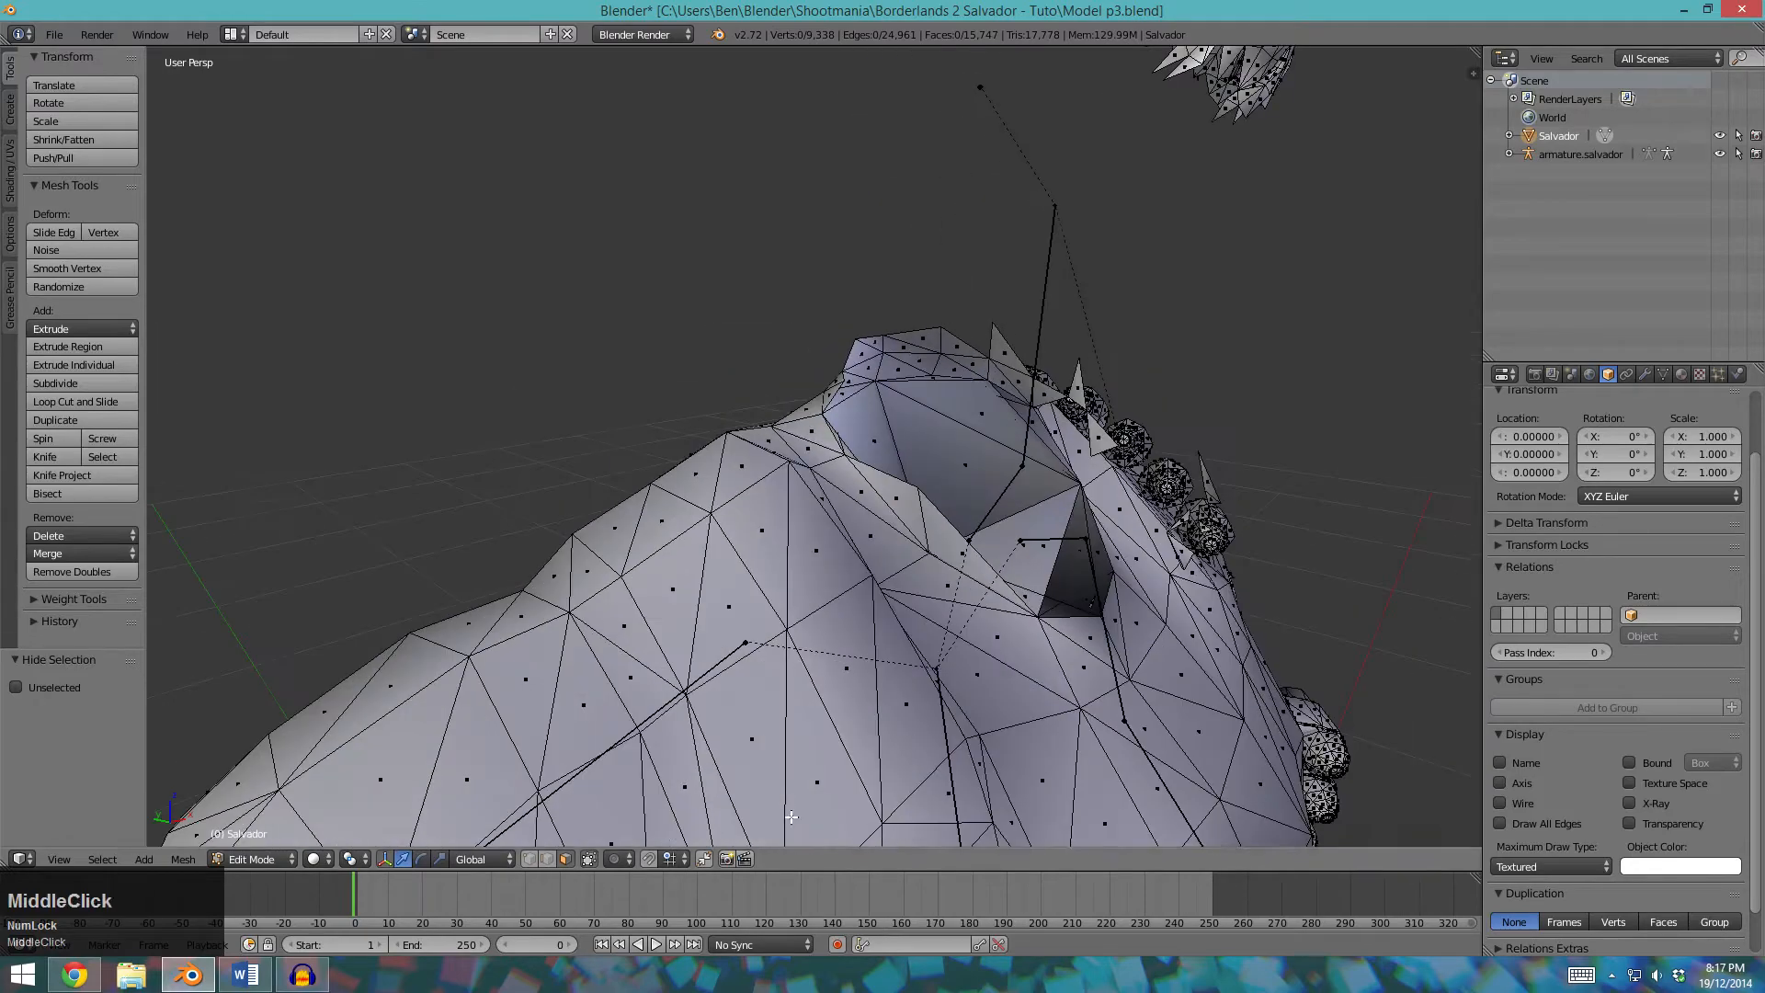
left_click(314, 859)
left_click(365, 777)
Select the interior faces spanning the shirt's neck opening and delete them as faces.
middle_click_drag(1094, 483, 888, 548)
right_click(704, 455)
middle_click_drag(704, 455, 834, 511)
right_click(837, 510, "shift")
middle_click_drag(905, 562, 823, 494)
right_click(785, 421, "shift")
right_click(1029, 389, "shift")
right_click(1045, 422, "shift")
right_click(1084, 565, "shift")
right_click(1201, 512, "shift")
middle_click_drag(1186, 533, 915, 468)
right_click(974, 576, "shift")
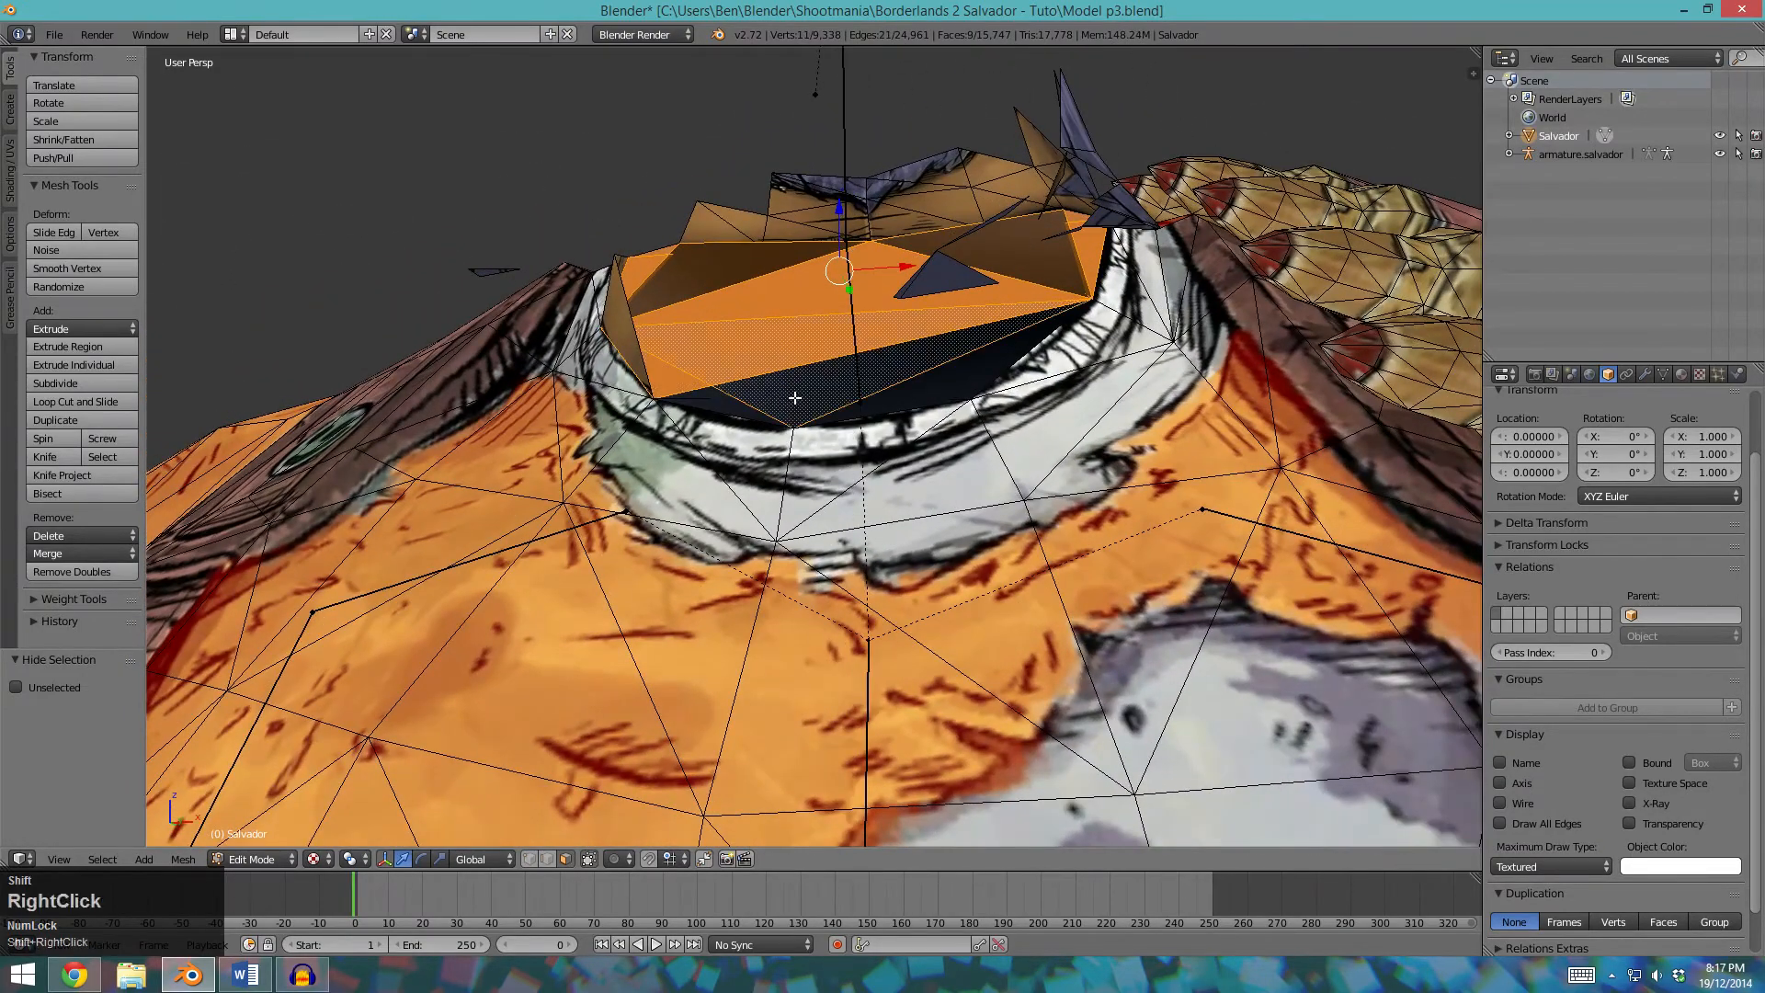
right_click(723, 403, "shift")
right_click(941, 395, "shift")
middle_click_drag(929, 381, 1064, 377)
key("Delete")
left_click(957, 457)
key("ctrl+z")
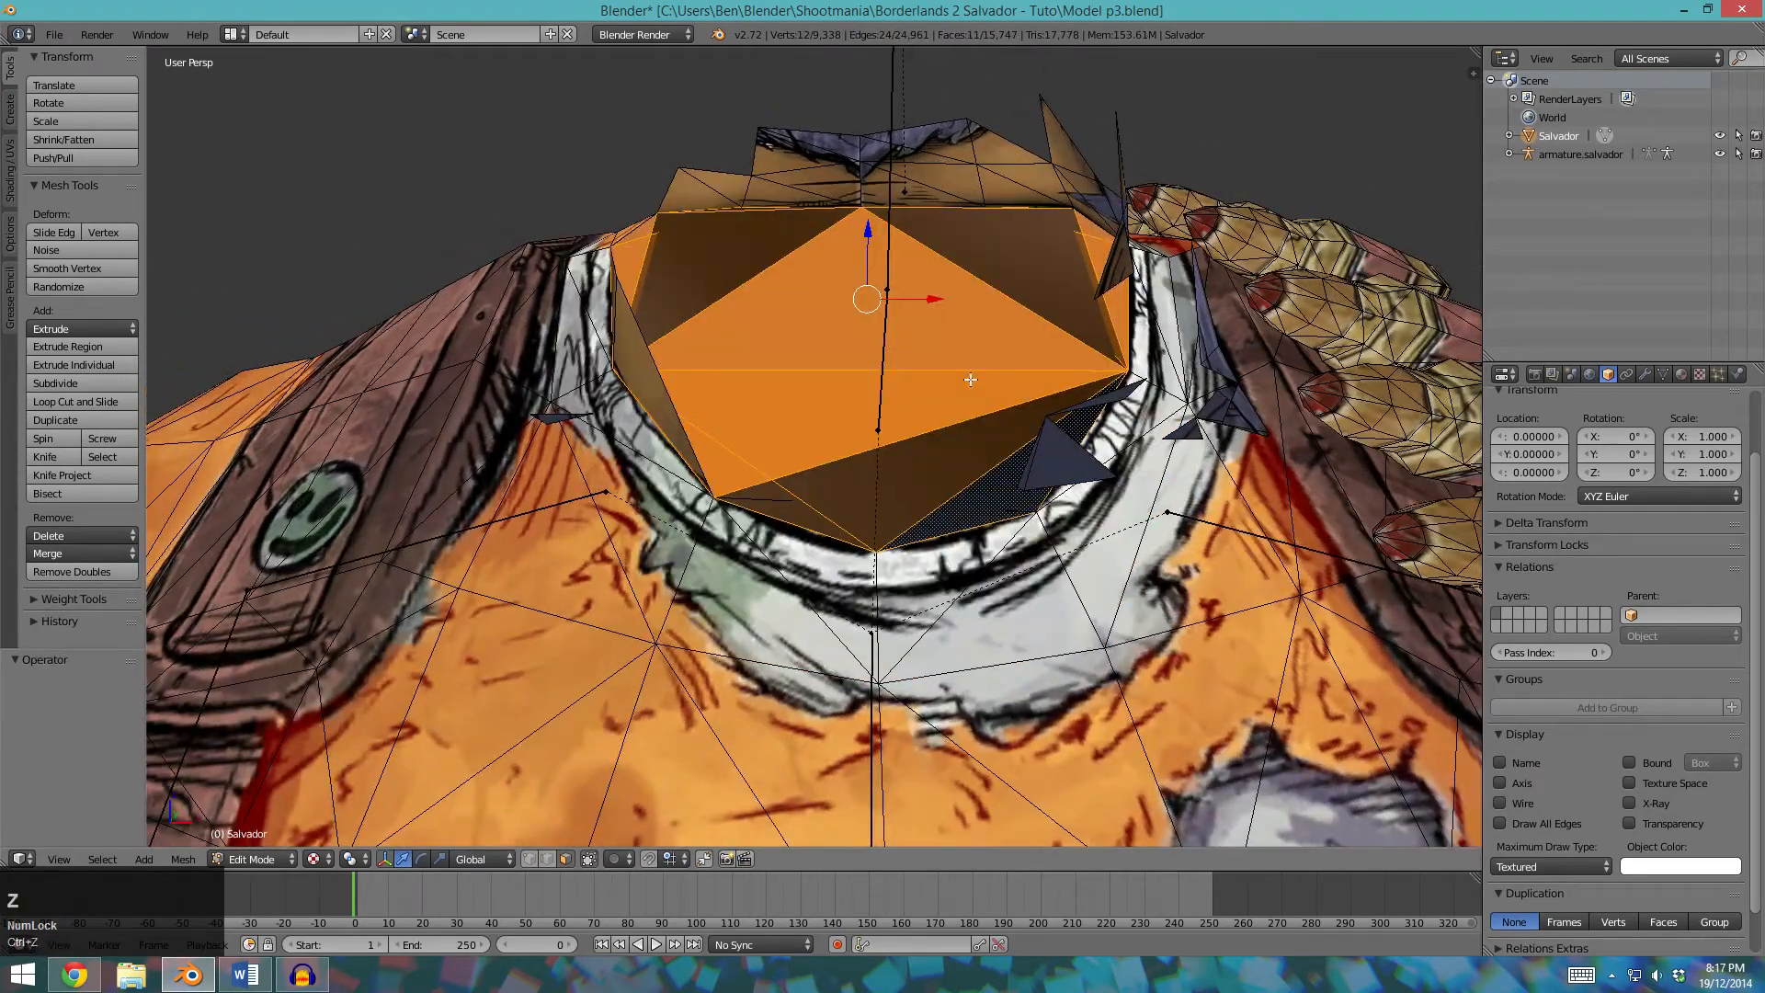
key("Delete")
left_click(965, 421)
middle_click_drag(1115, 384, 950, 390)
key("ctrl+z")
key("ctrl+shift+z")
Delete four leftover interior faces along the front and back of the neck opening, one at a time.
right_click(951, 216)
key("Delete")
left_click(947, 205)
right_click(756, 243)
key("Delete")
left_click(756, 243)
right_click(875, 511)
key("Delete")
left_click(873, 515)
right_click(816, 575)
key("Delete")
left_click(816, 575)
Delete the last four interior faces at the two sides of the neck opening.
middle_click_drag(815, 574, 1054, 235)
right_click(1021, 192)
key("Delete")
left_click(1020, 192)
right_click(1062, 254)
key("Delete")
left_click(1058, 249)
middle_click_drag(1057, 249, 559, 289)
right_click(597, 285)
key("Delete")
left_click(598, 285)
right_click(662, 241)
key("Delete")
left_click(662, 241)
middle_click_drag(772, 372, 822, 363)
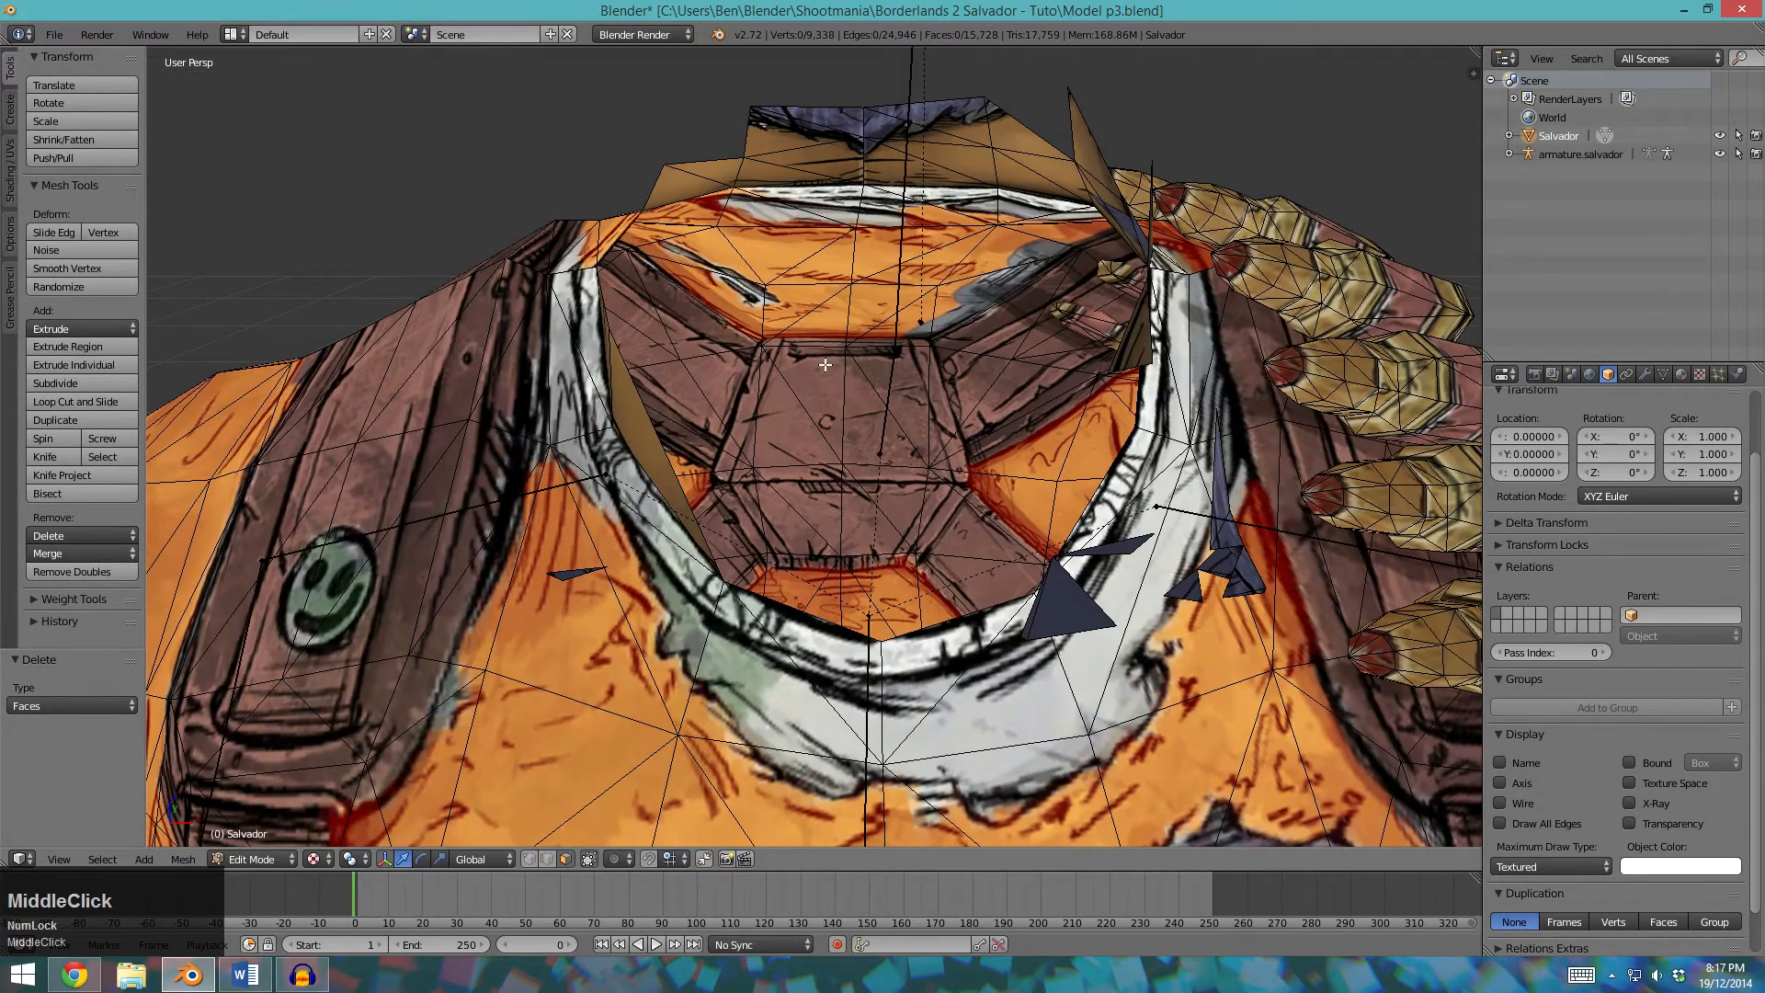
Reveal the hidden head geometry, clear the selection, and check the neck from behind.
key("alt+h")
scroll(824, 365, "down", 5)
key("a")
middle_click_drag(825, 368, 882, 478)
scroll(882, 469, "up", 5)
mouse_move(827, 395)
middle_mouse_down()
mouse_move(889, 462)
mouse_move(827, 379)
middle_mouse_up()
scroll(889, 461, "down", 5)
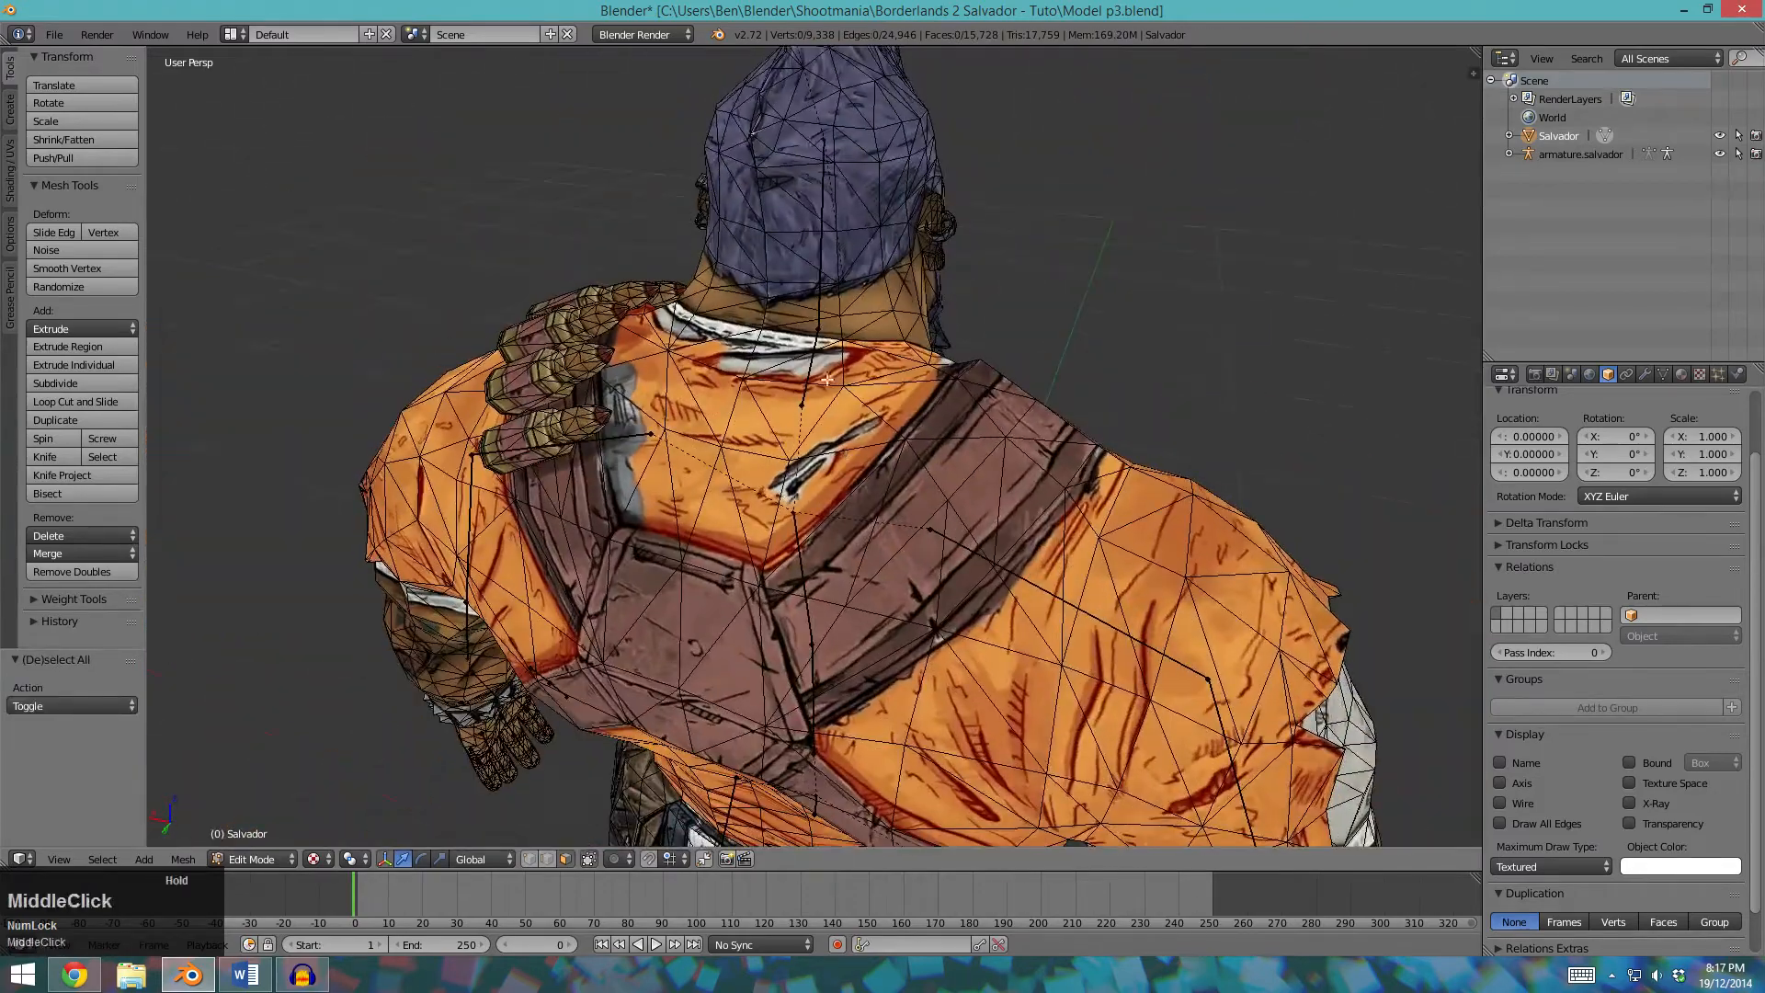
right_click(813, 335)
key("g")
key("Escape")
key("a")
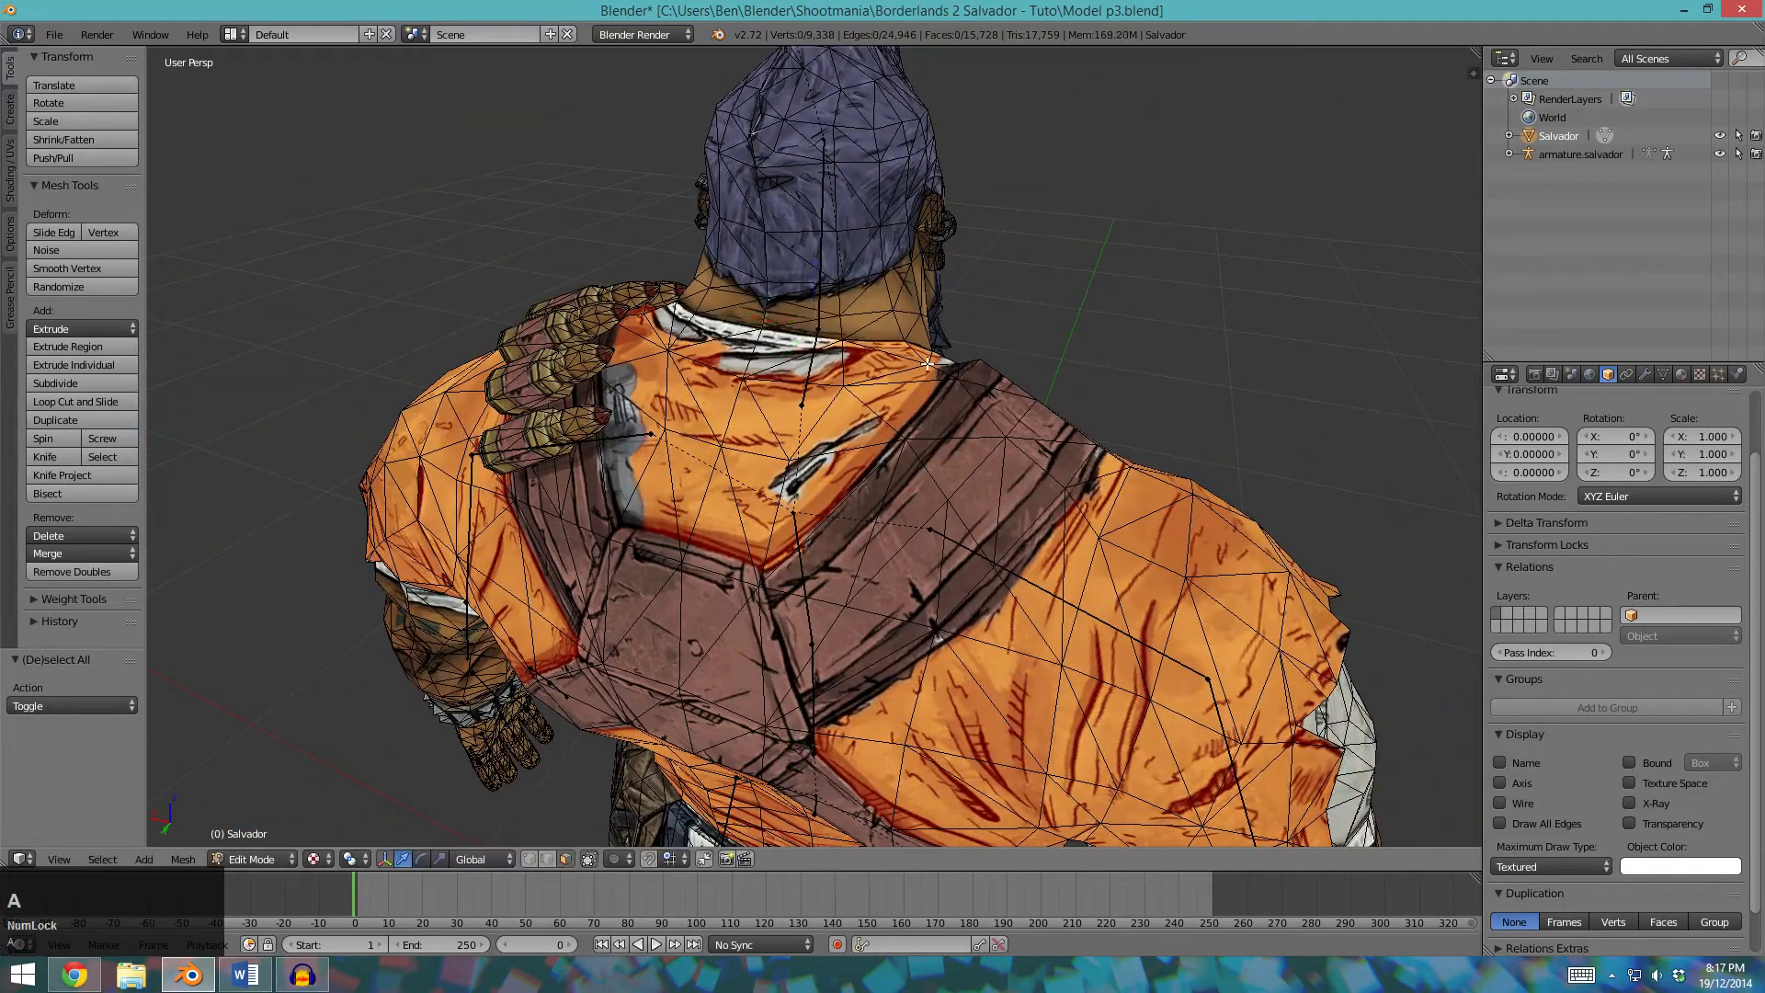
Check the cleaned-up neck and back, leave mesh editing with nothing selected, and save over the existing file.
scroll(1062, 486, "down", 5)
middle_click_drag(1062, 486, 818, 441)
scroll(819, 441, "up", 3)
middle_click_drag(1140, 588, 935, 582)
key("a")
key("a")
key("Tab")
scroll(901, 478, "down", 3)
middle_click_drag(886, 506, 925, 400)
key("ctrl+s")
left_click(924, 401)
left_click(1569, 153)
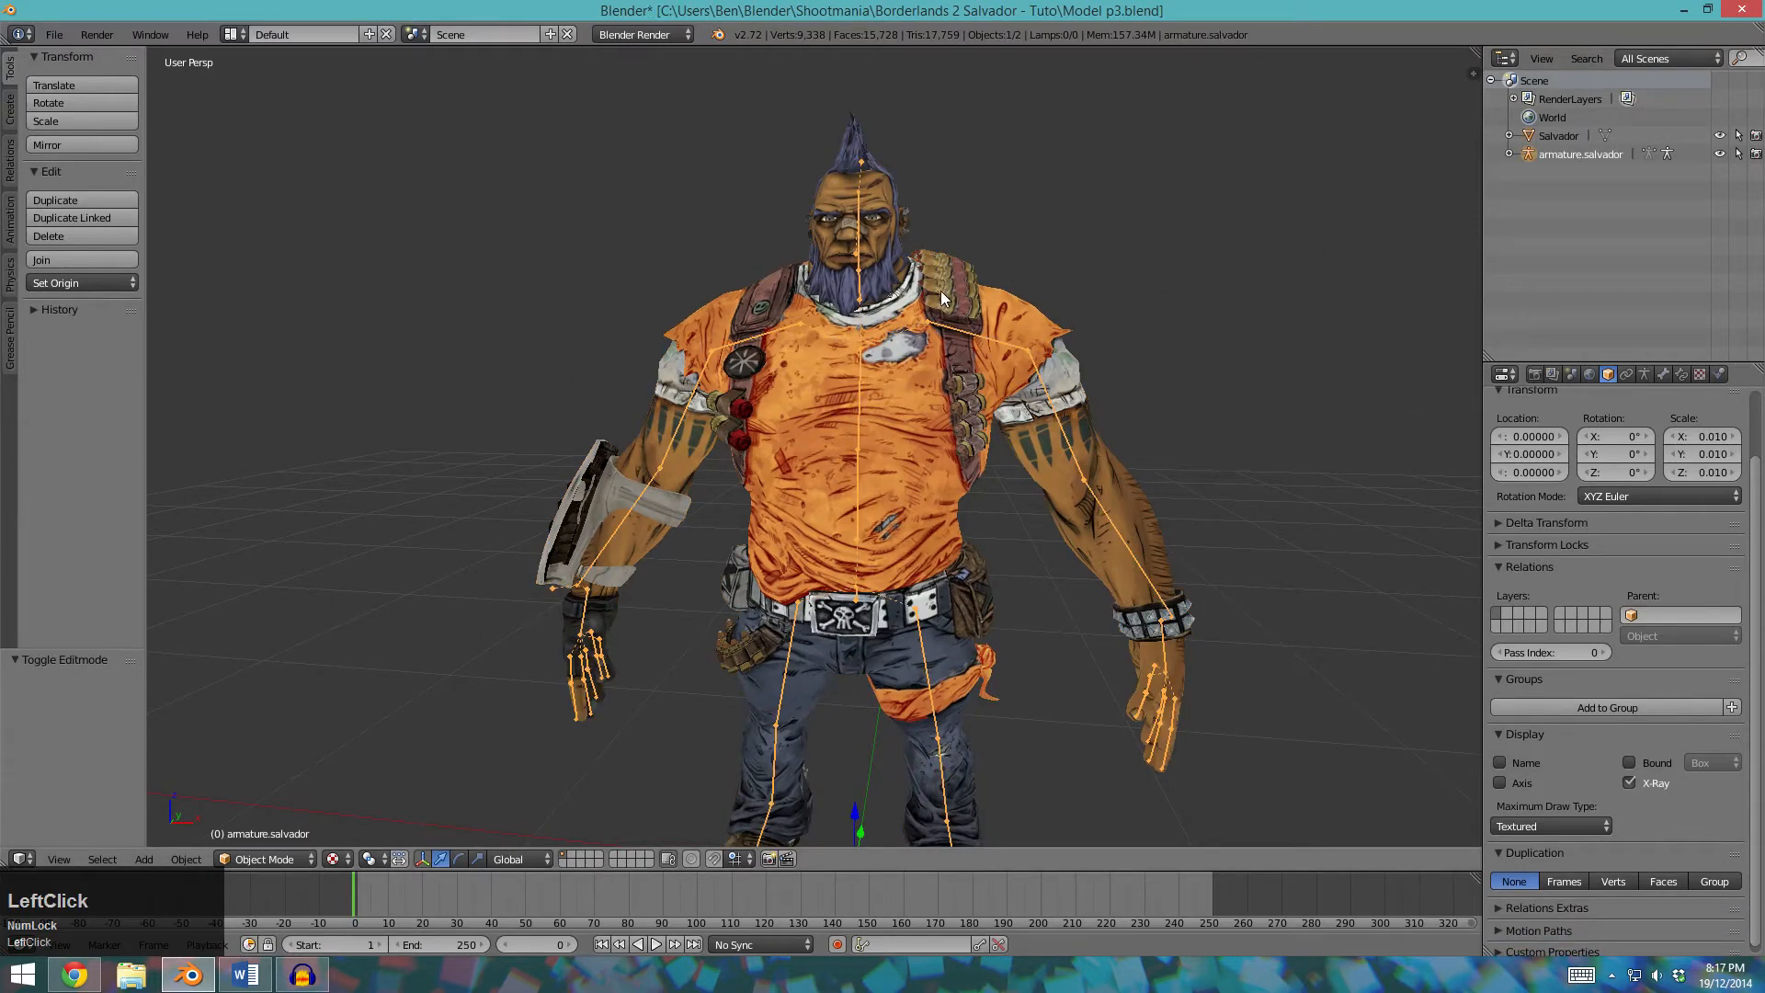
right_click(928, 408, "shift")
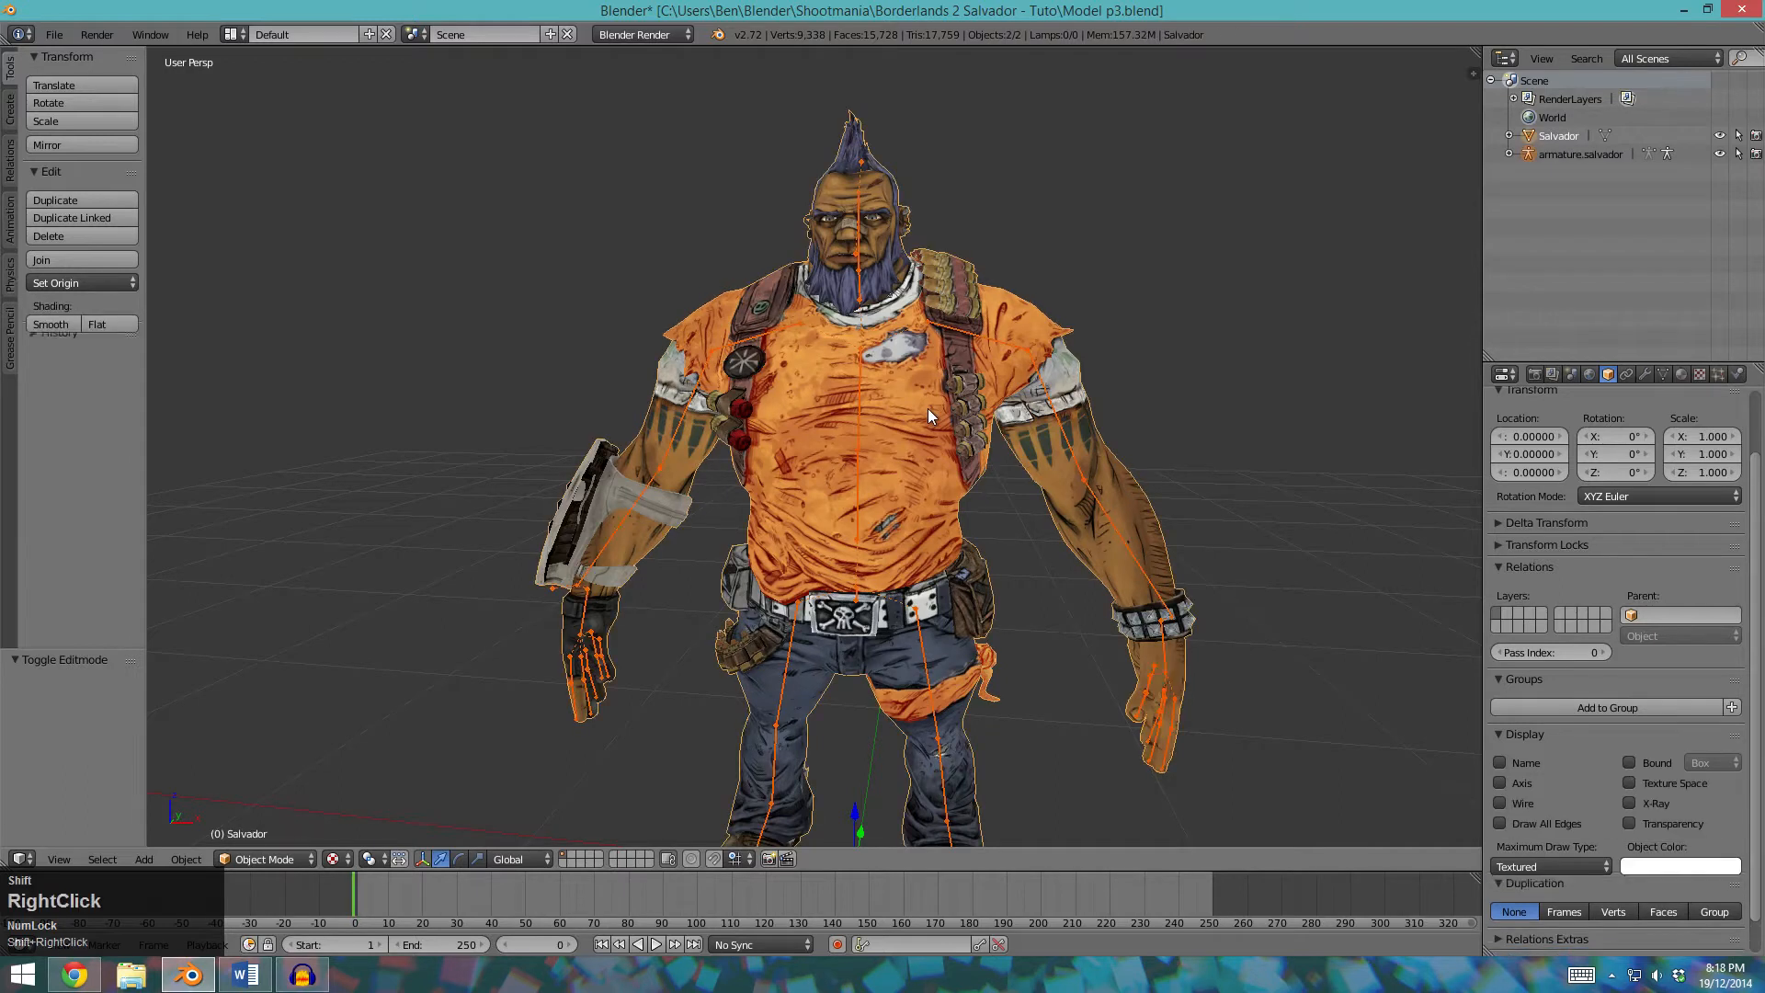
key("ctrl+p")
left_click(886, 341)
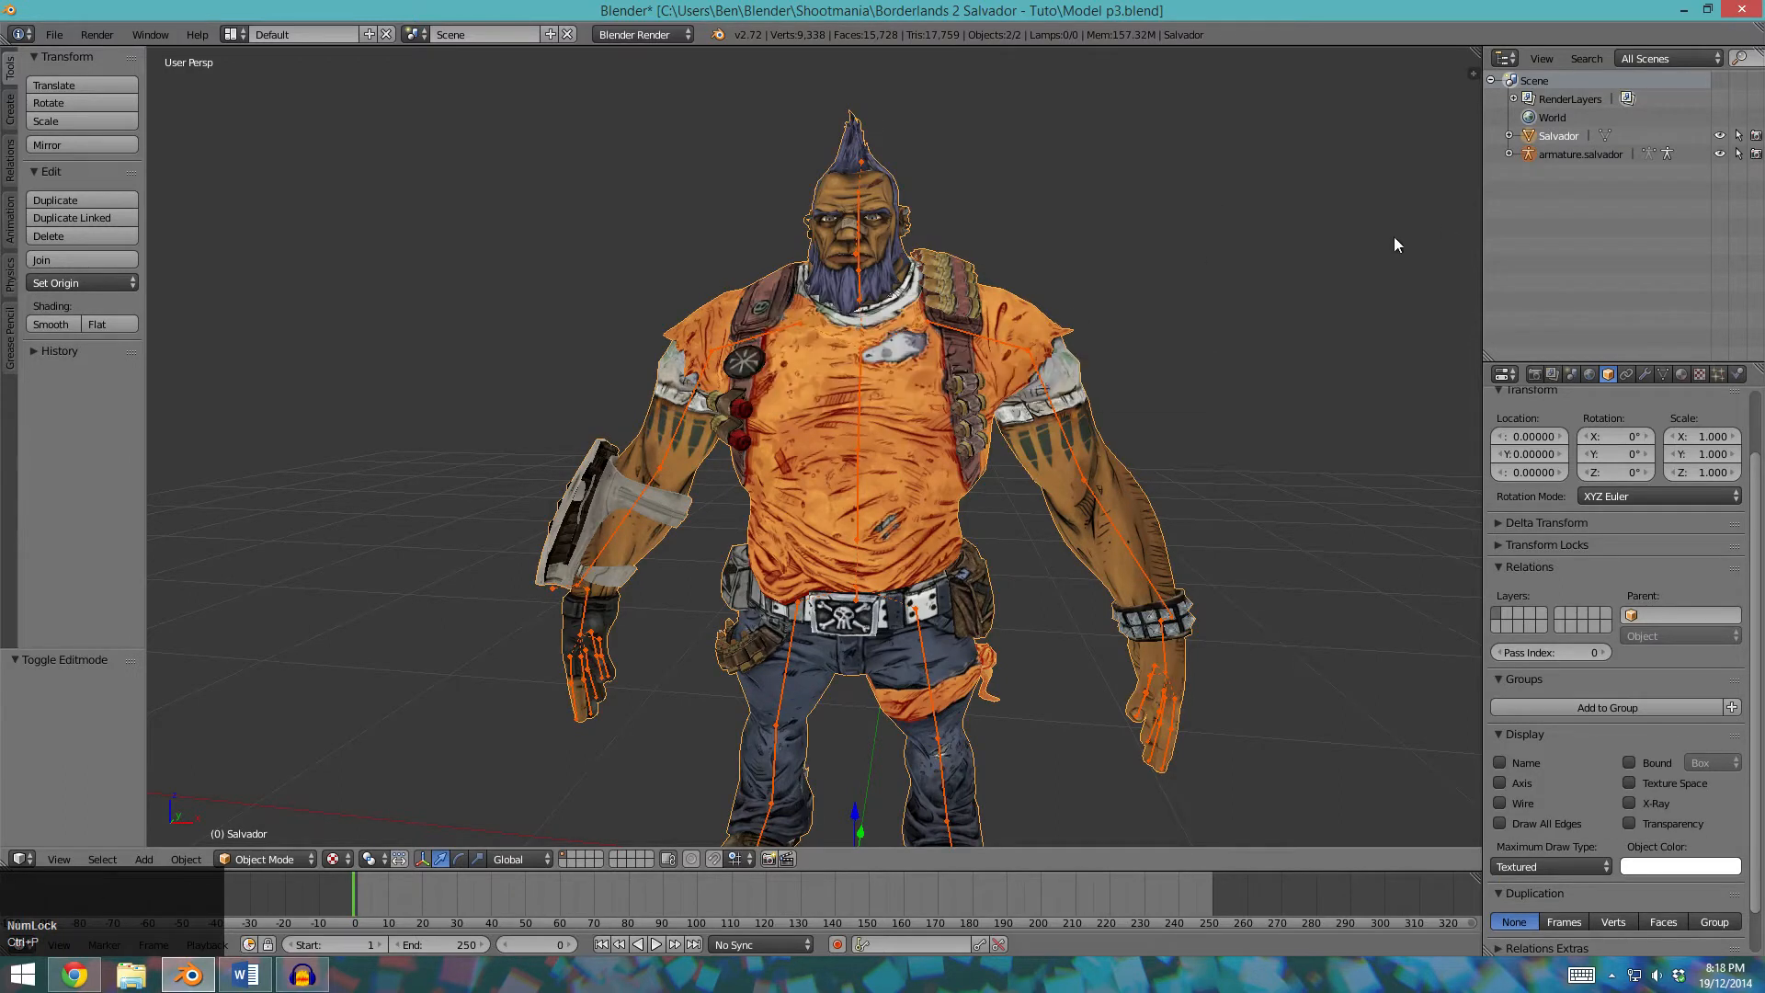
key("a")
Parent the Salvador mesh to the armature using Armature Deform With Automatic Weights.
left_click(1563, 136)
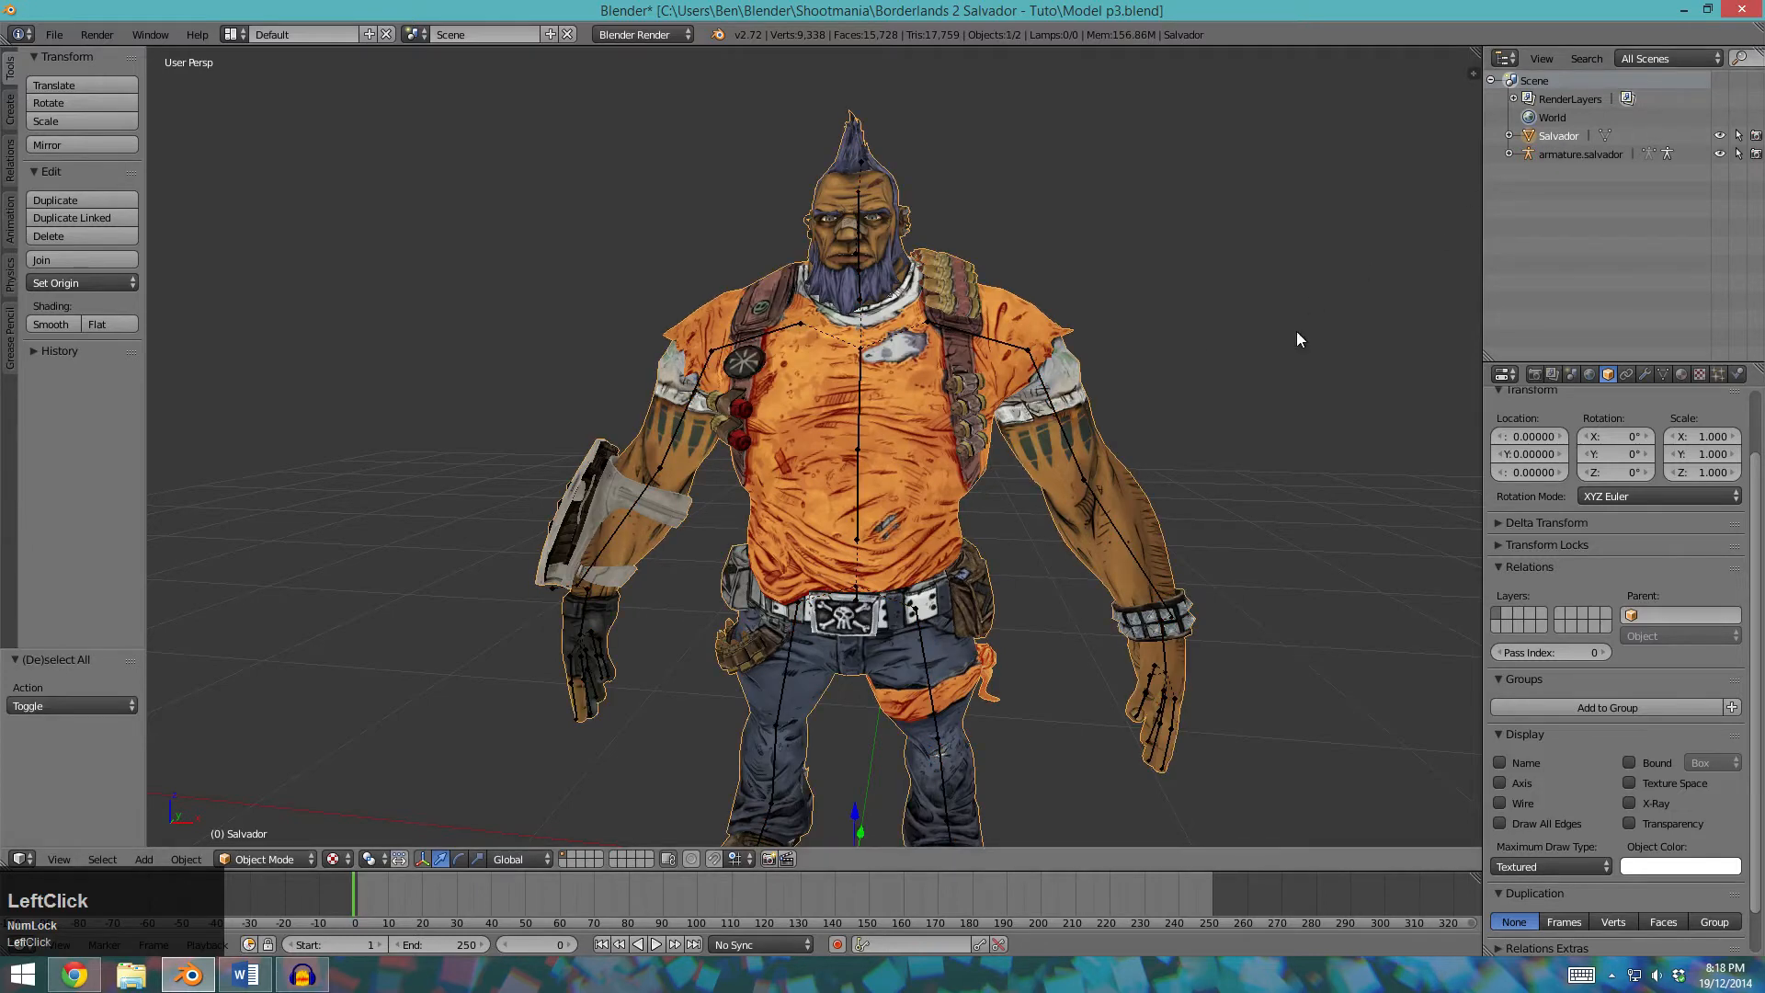
right_click(1008, 346, "shift")
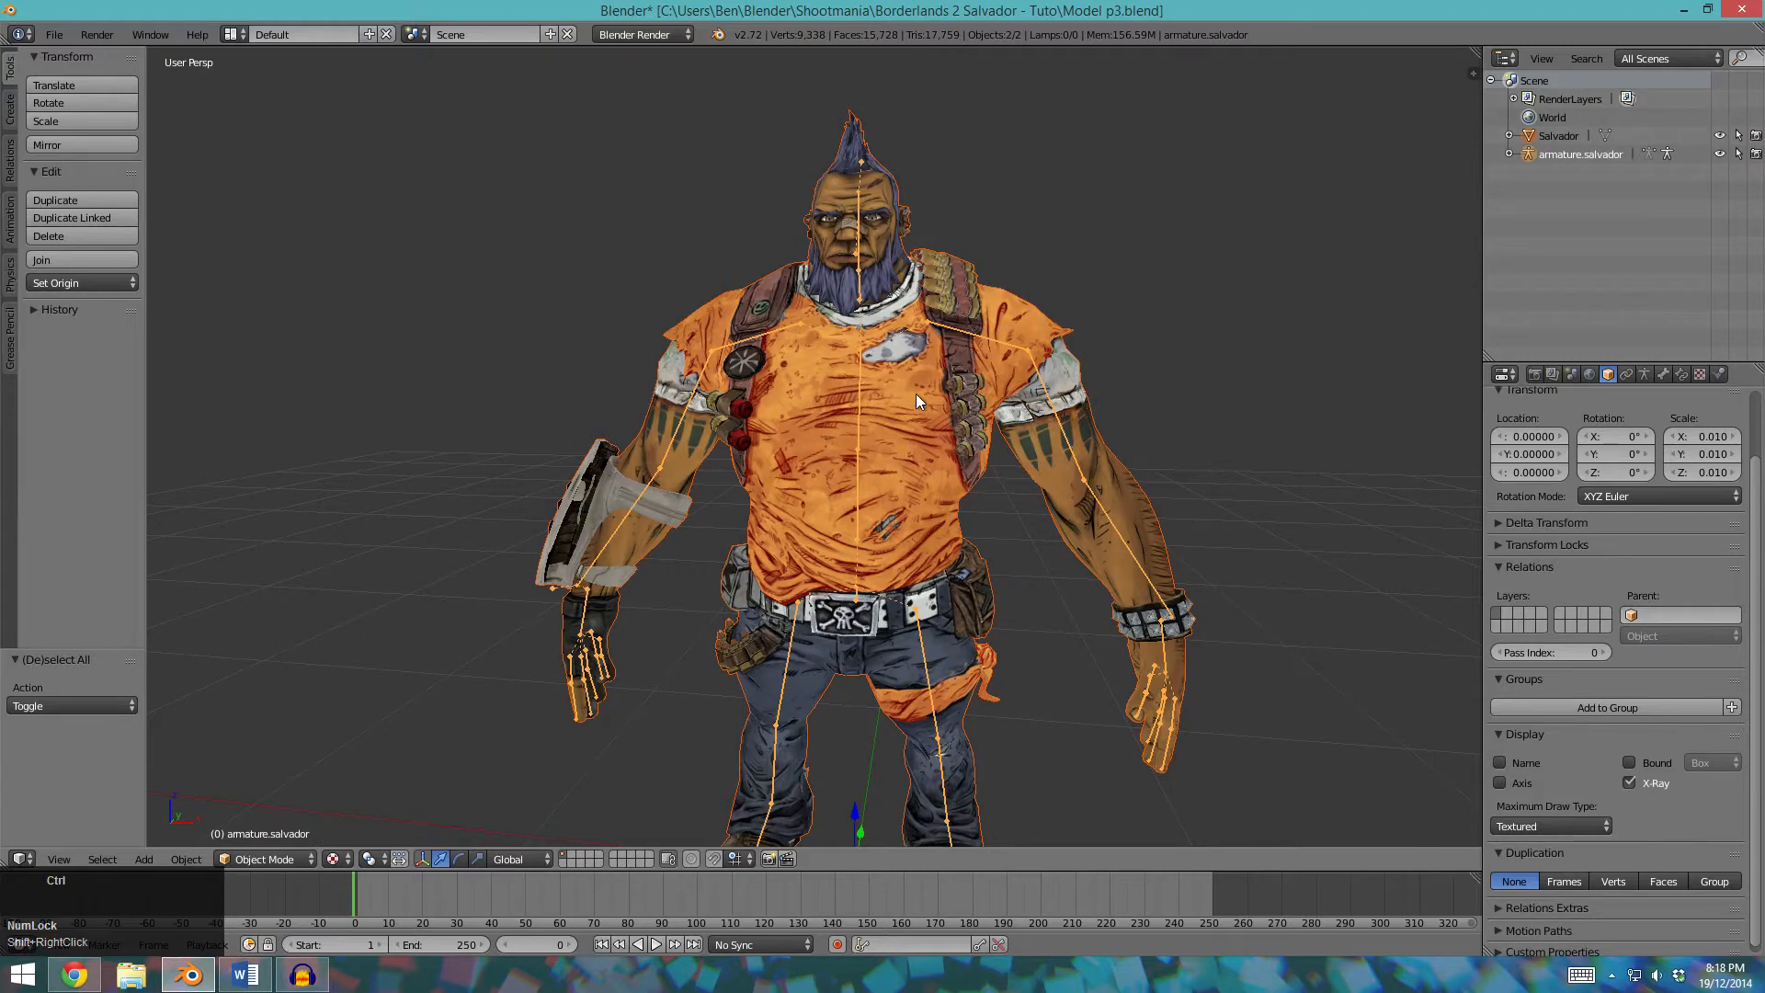
key("ctrl+p")
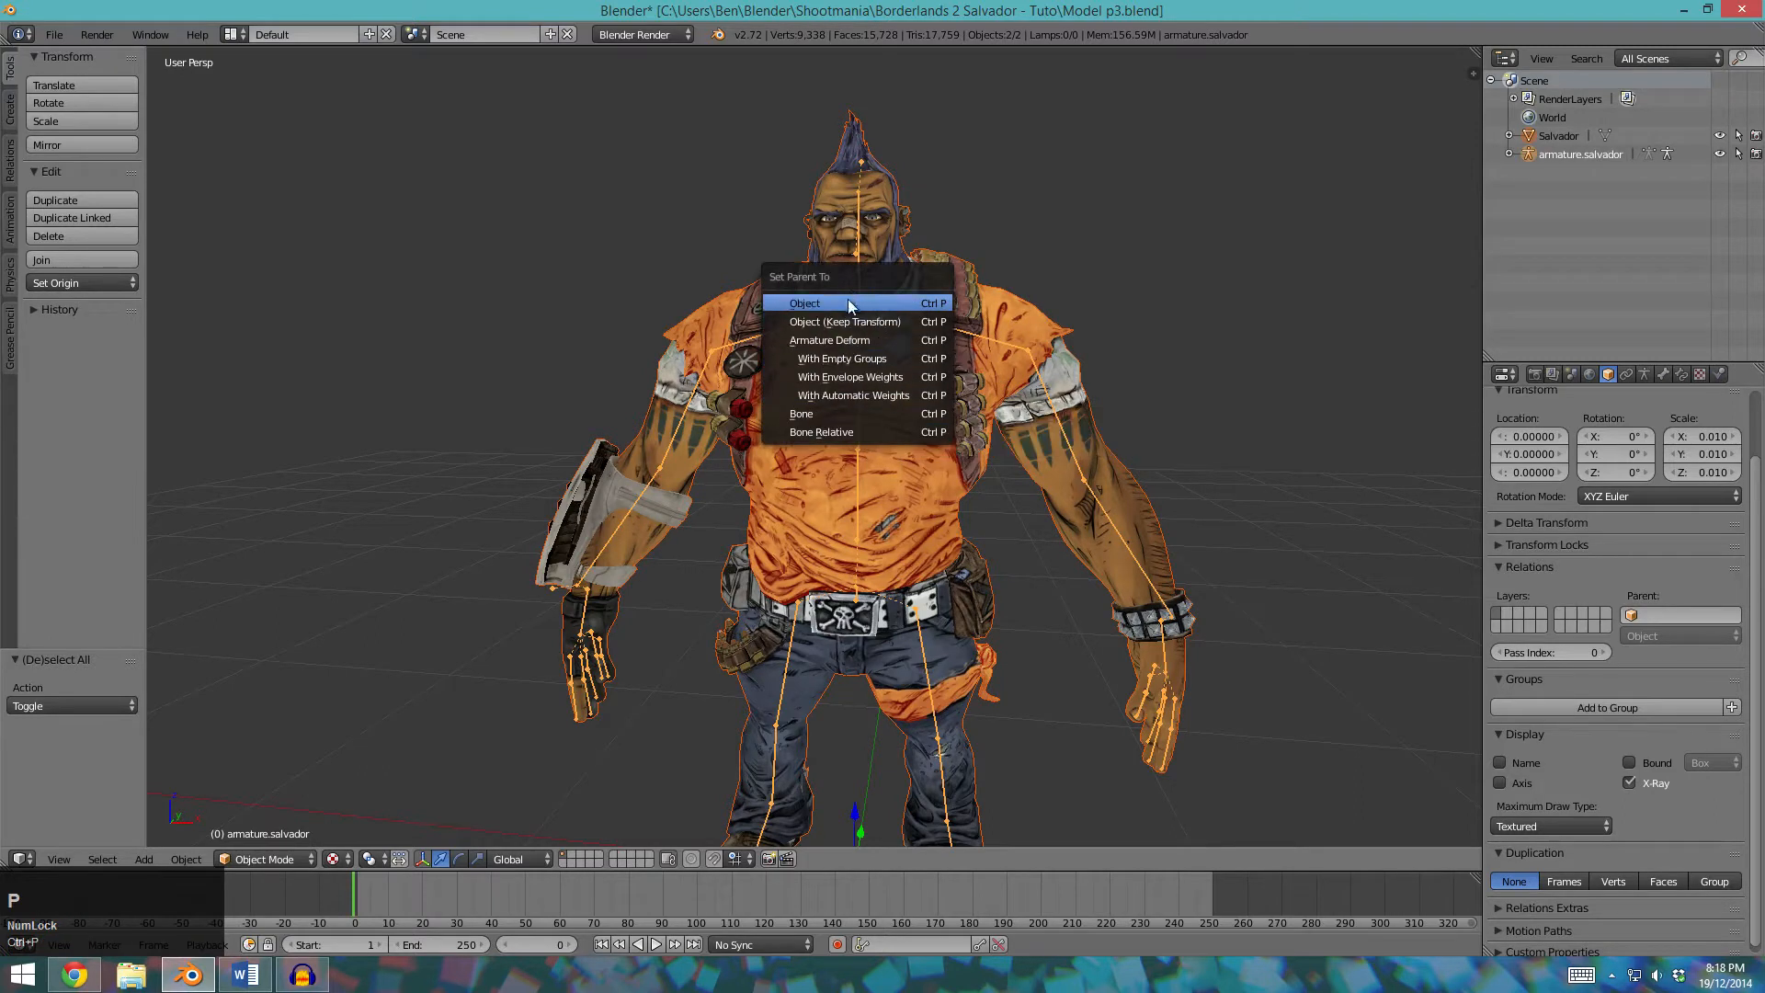
left_click(844, 395)
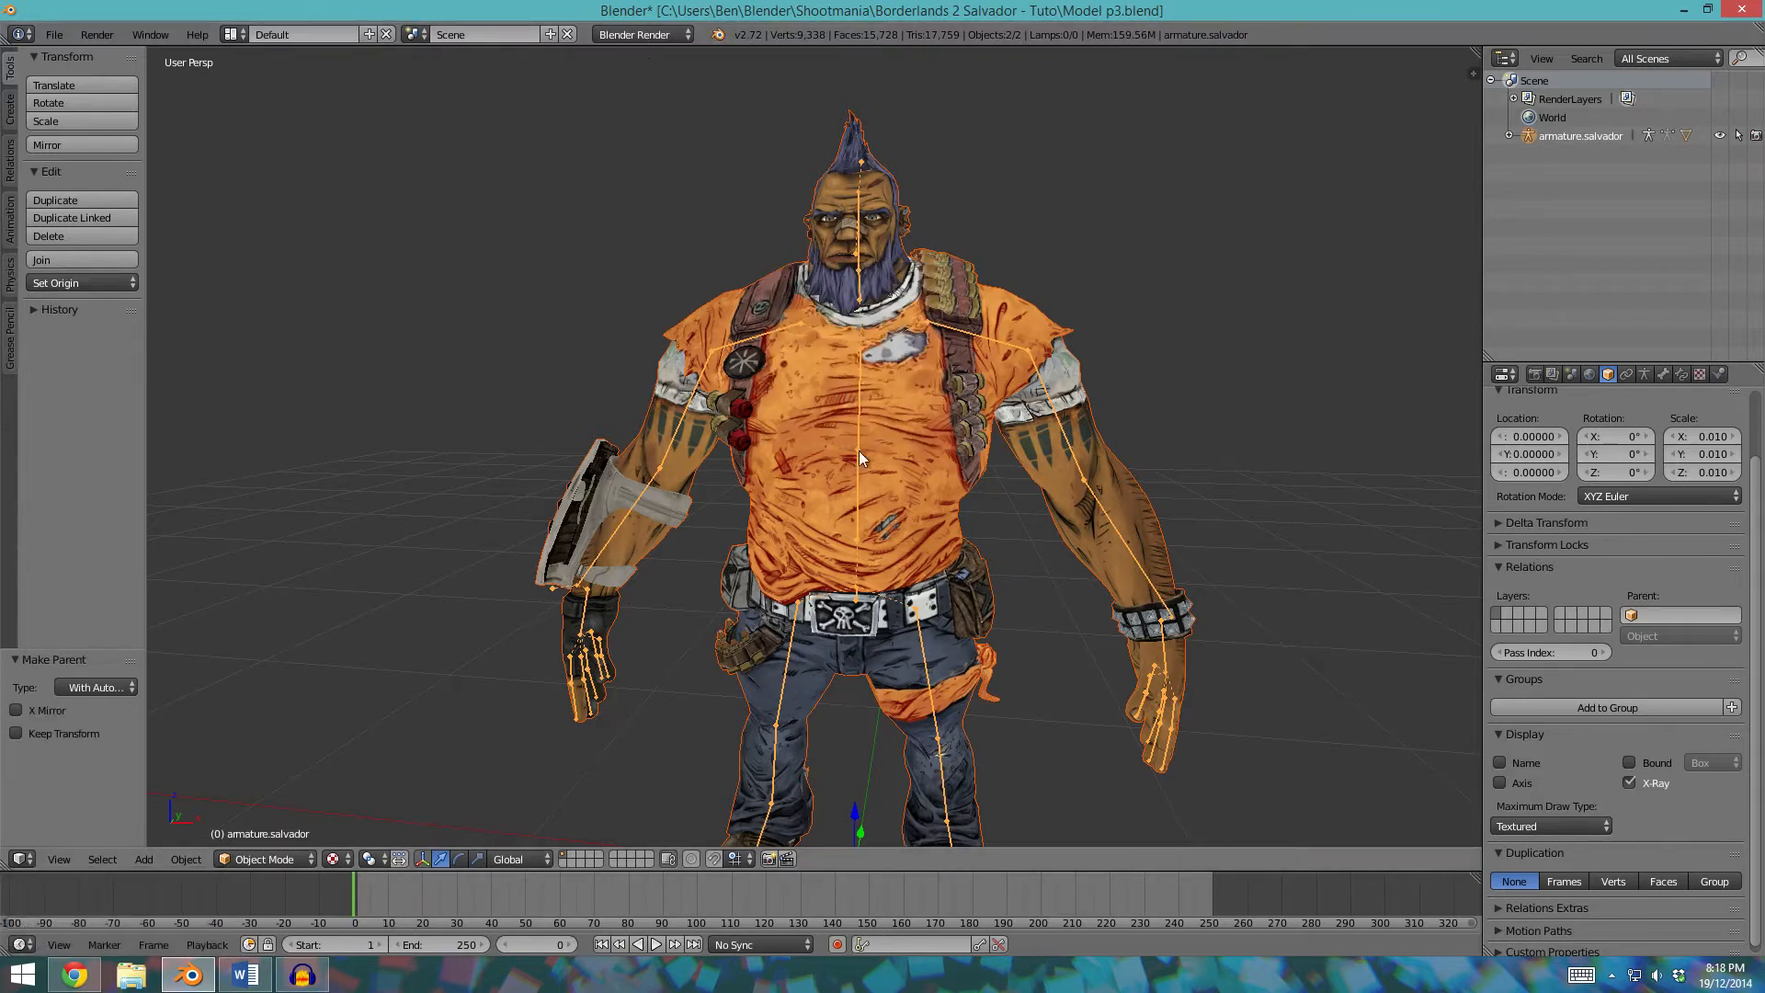
Select only the armature and switch it to Pose Mode.
right_click(983, 340)
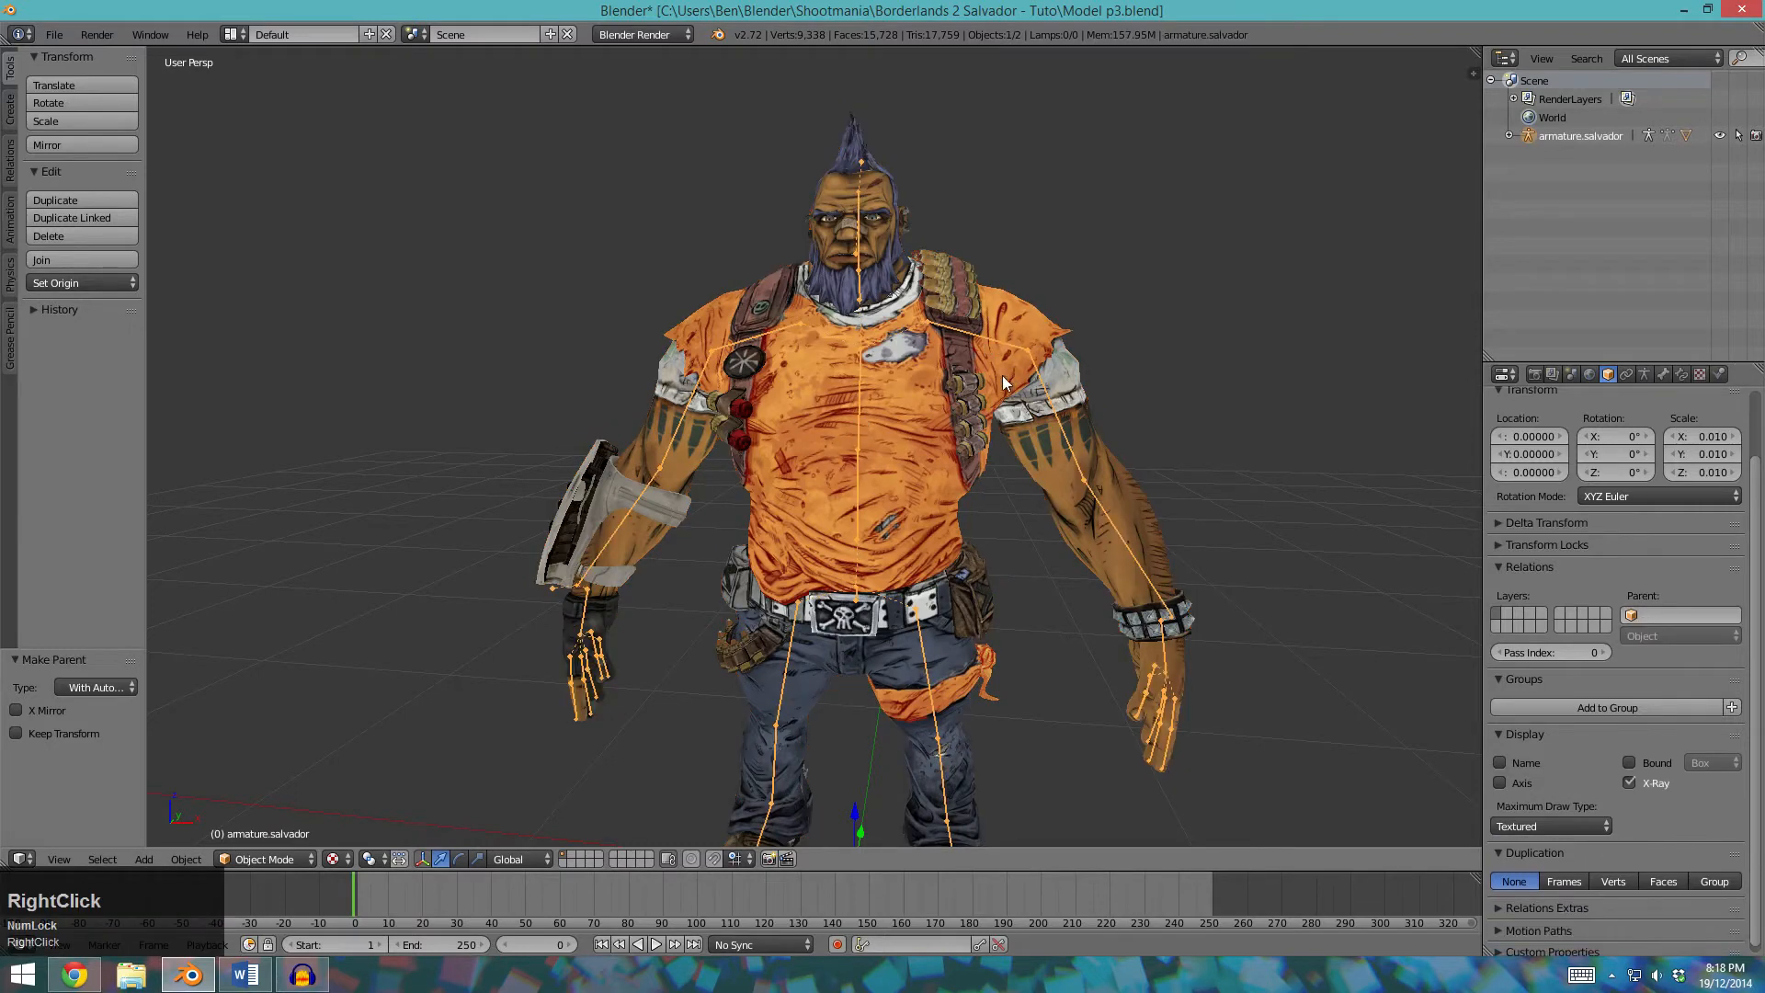
left_click(267, 859)
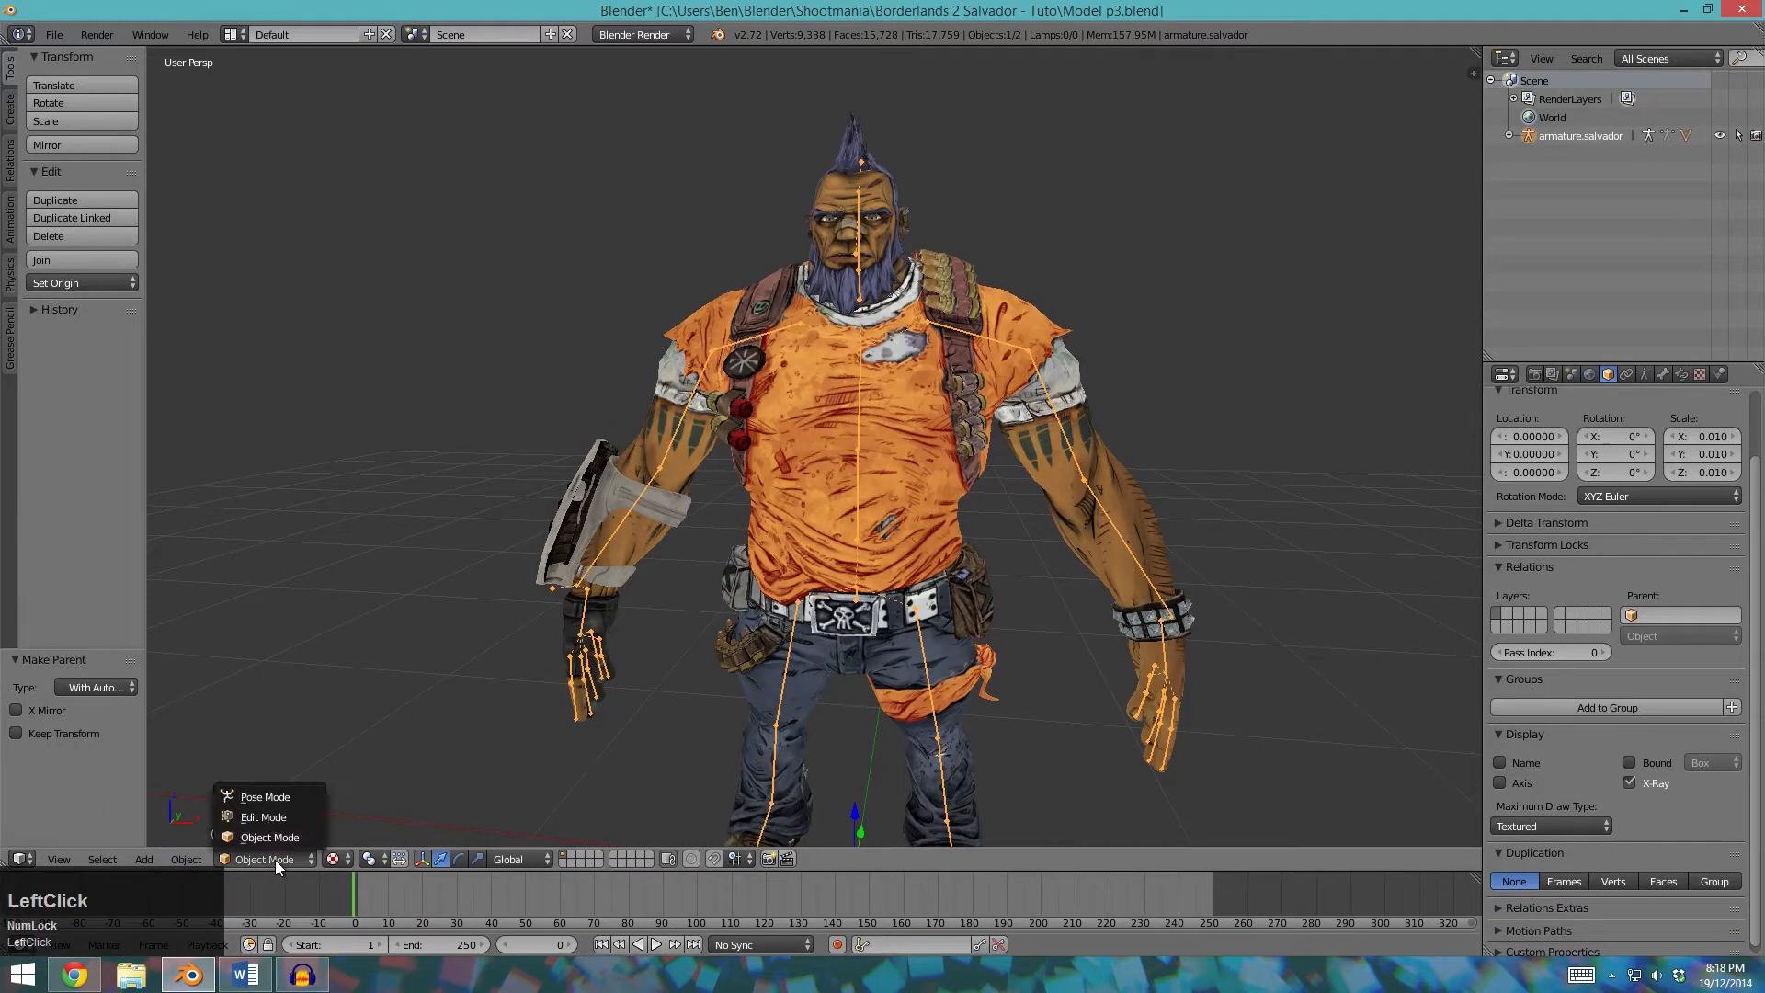
left_click(267, 797)
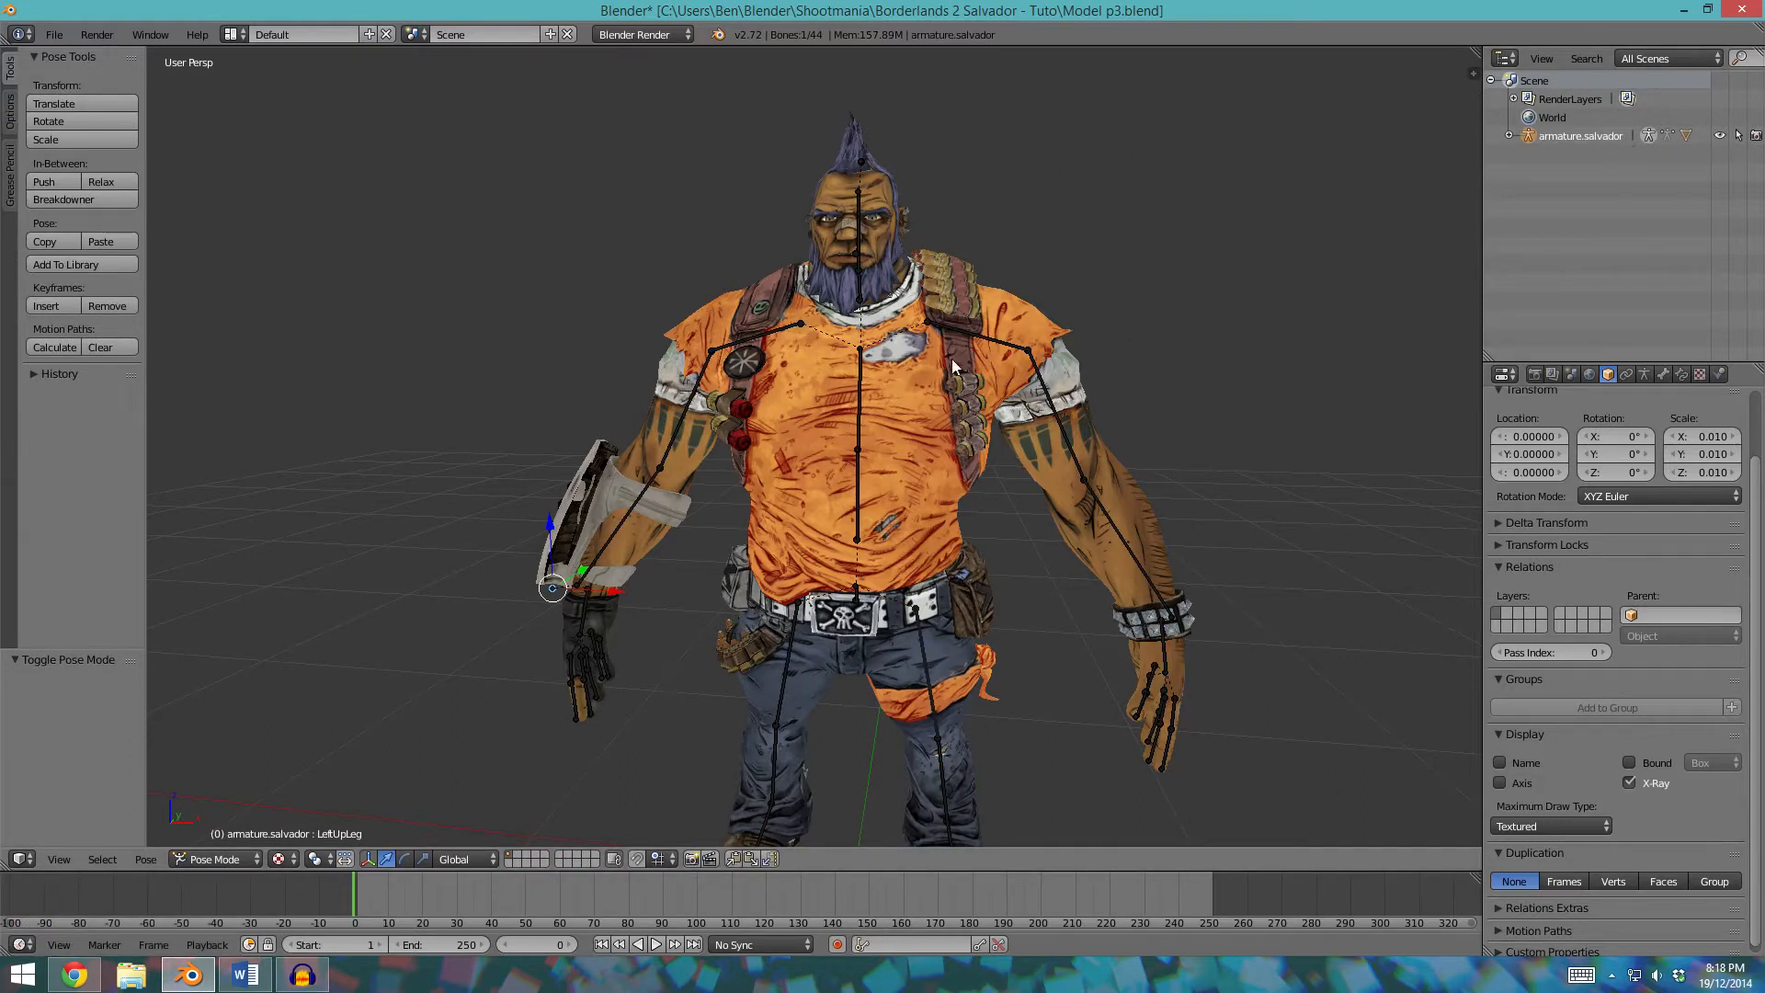
Select the Salvador mesh under the armature in the scene hierarchy and switch it to Weight Paint mode.
left_click(1508, 136)
left_click(1576, 188)
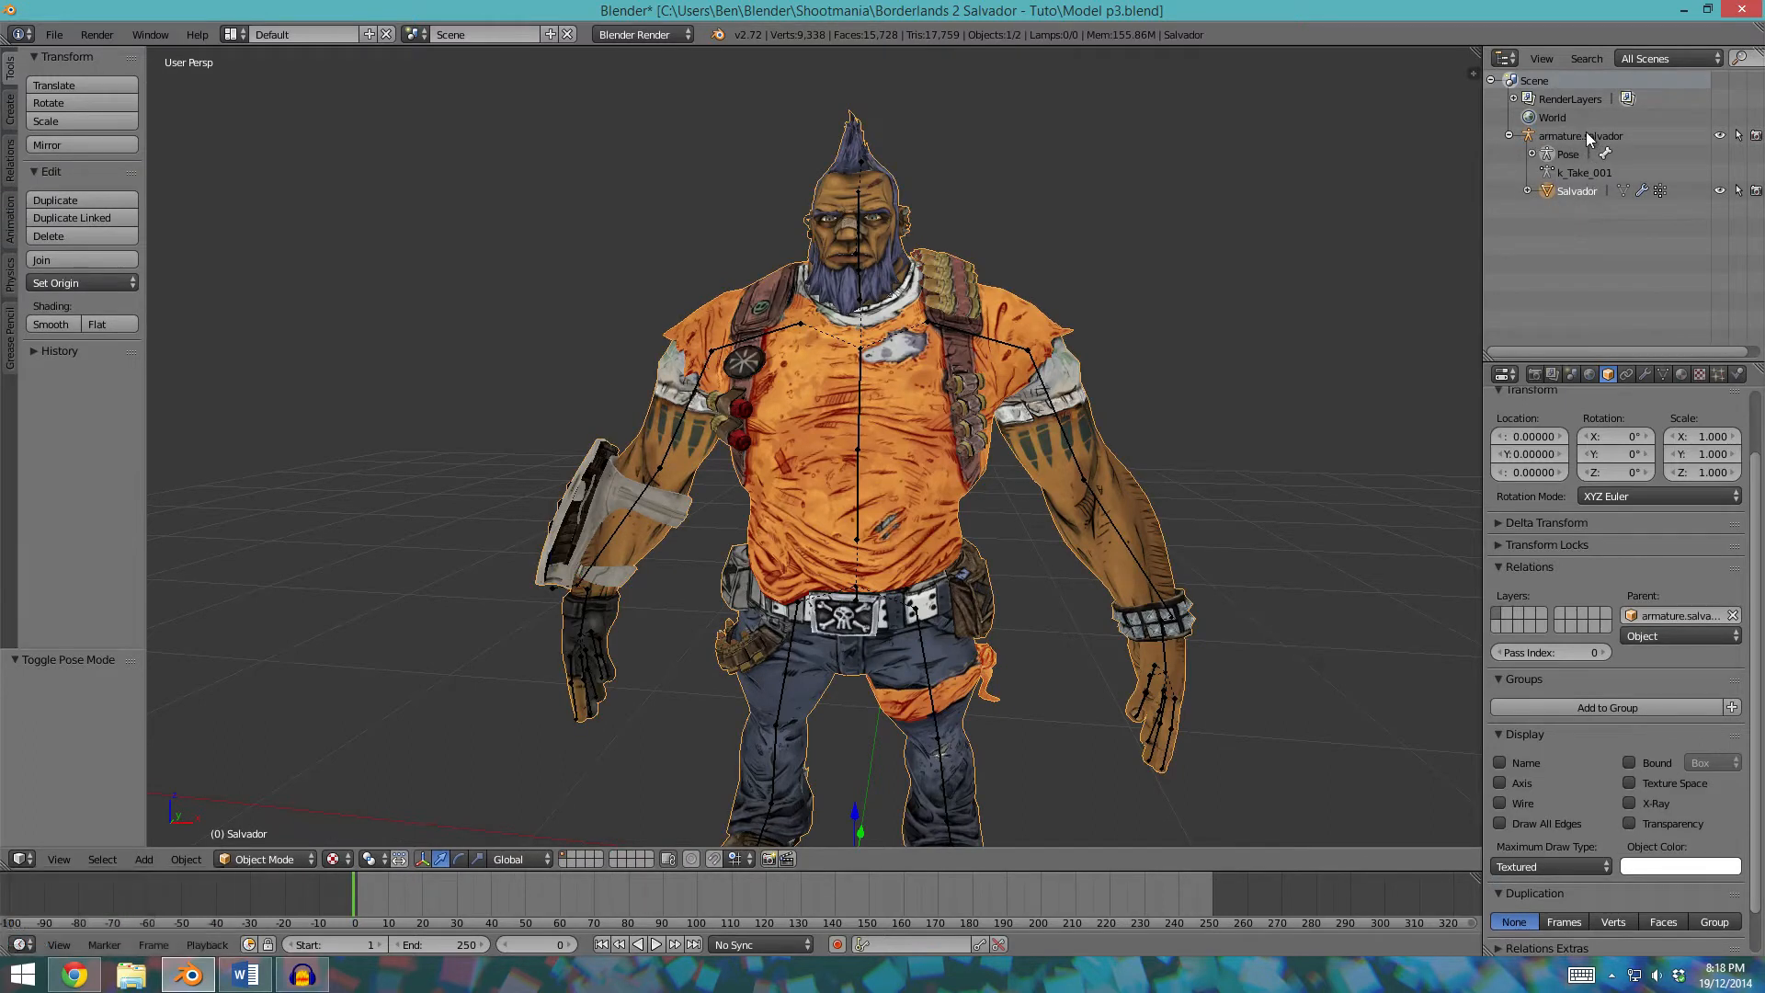
left_click(279, 858)
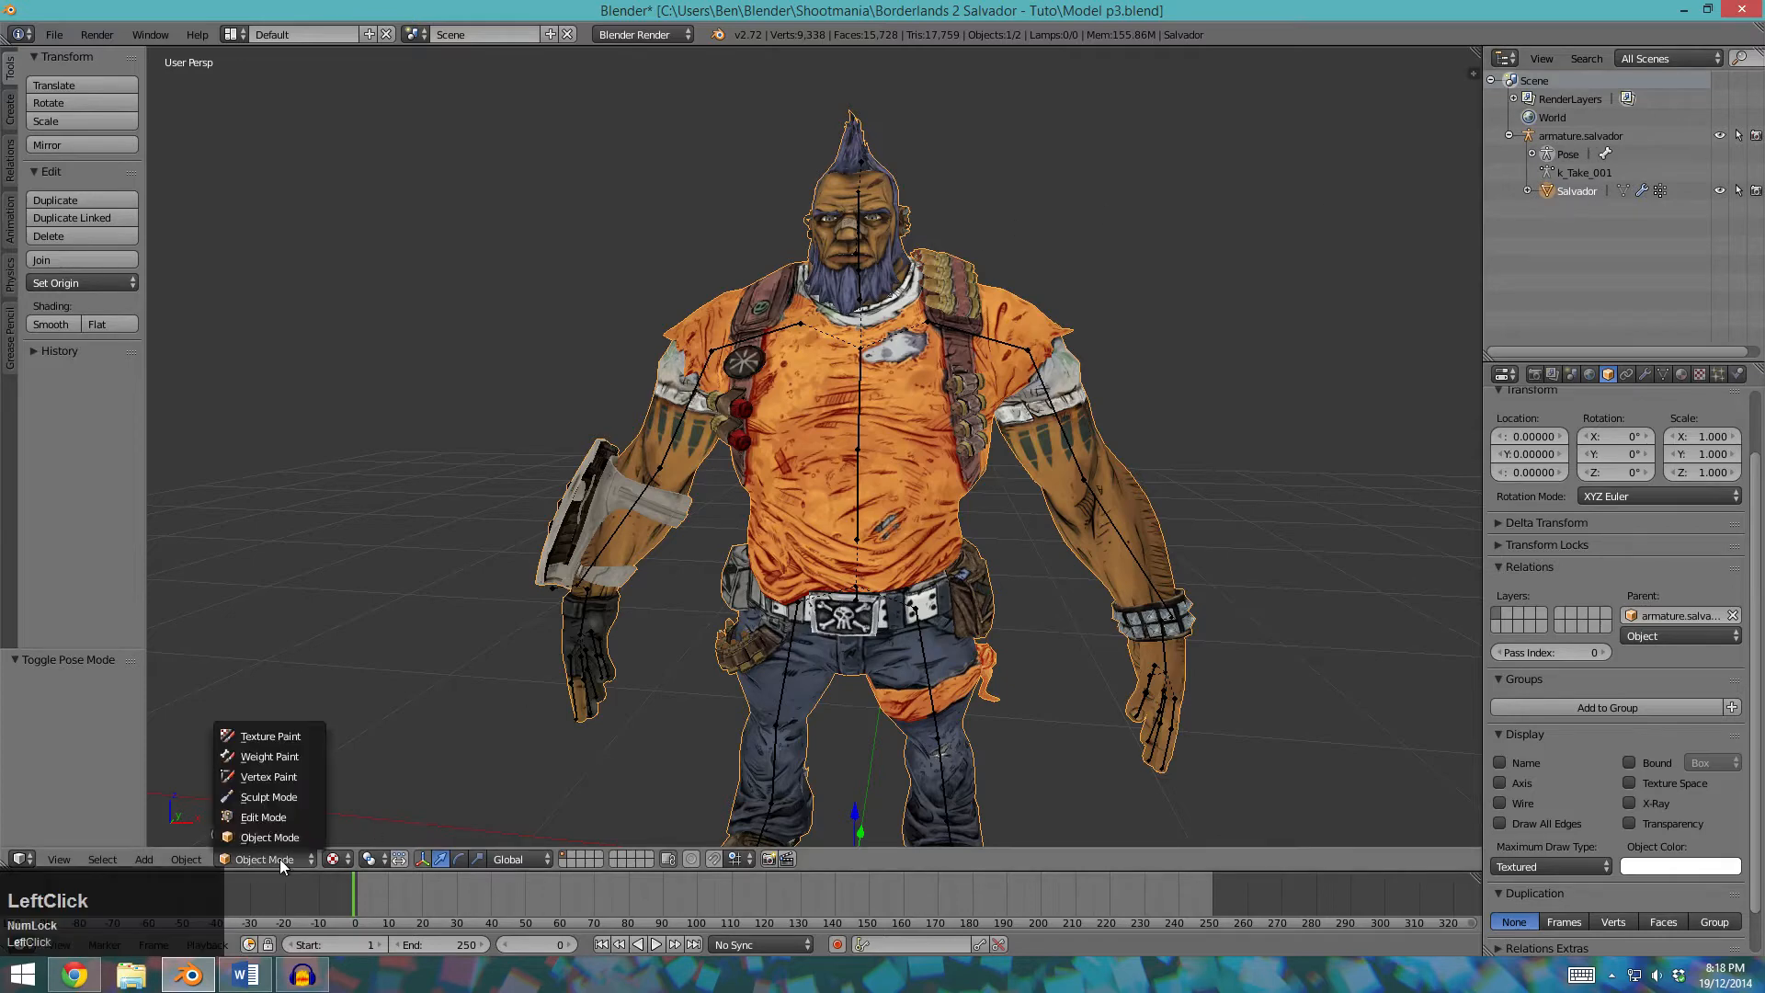
left_click(294, 770)
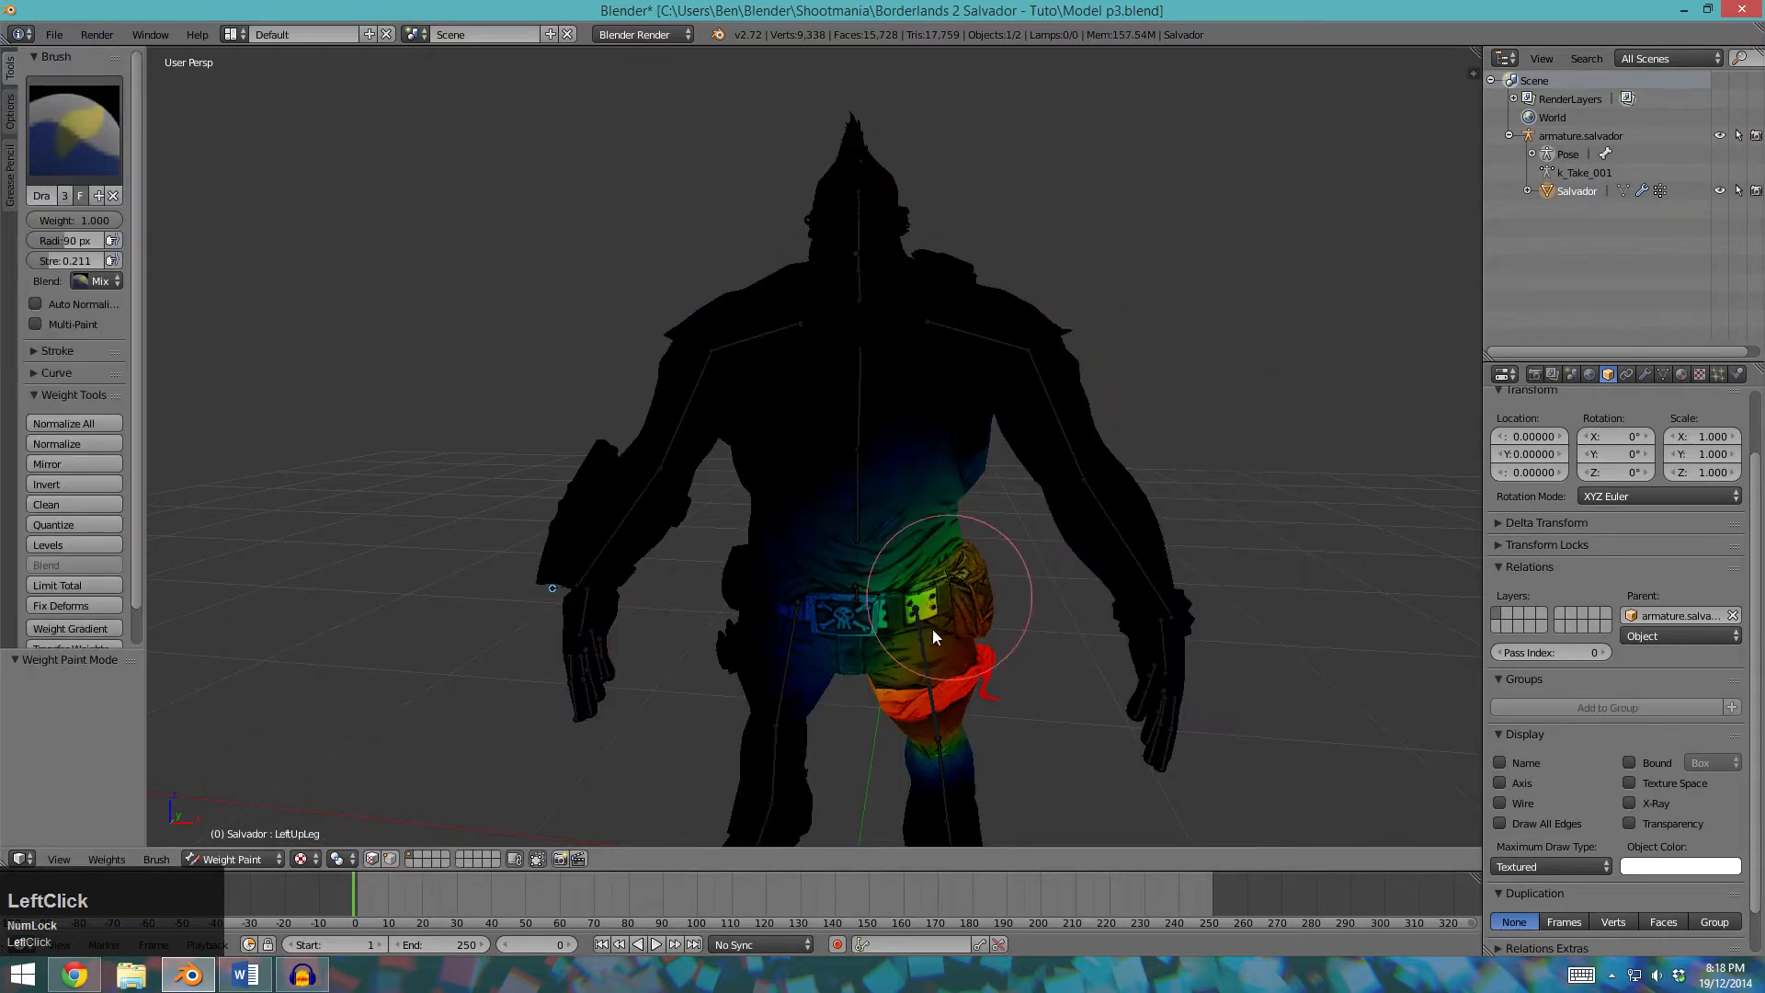
Examine the automatic weights bone by bone for the left upper leg, spine, shoulders and right arm.
right_click(924, 658)
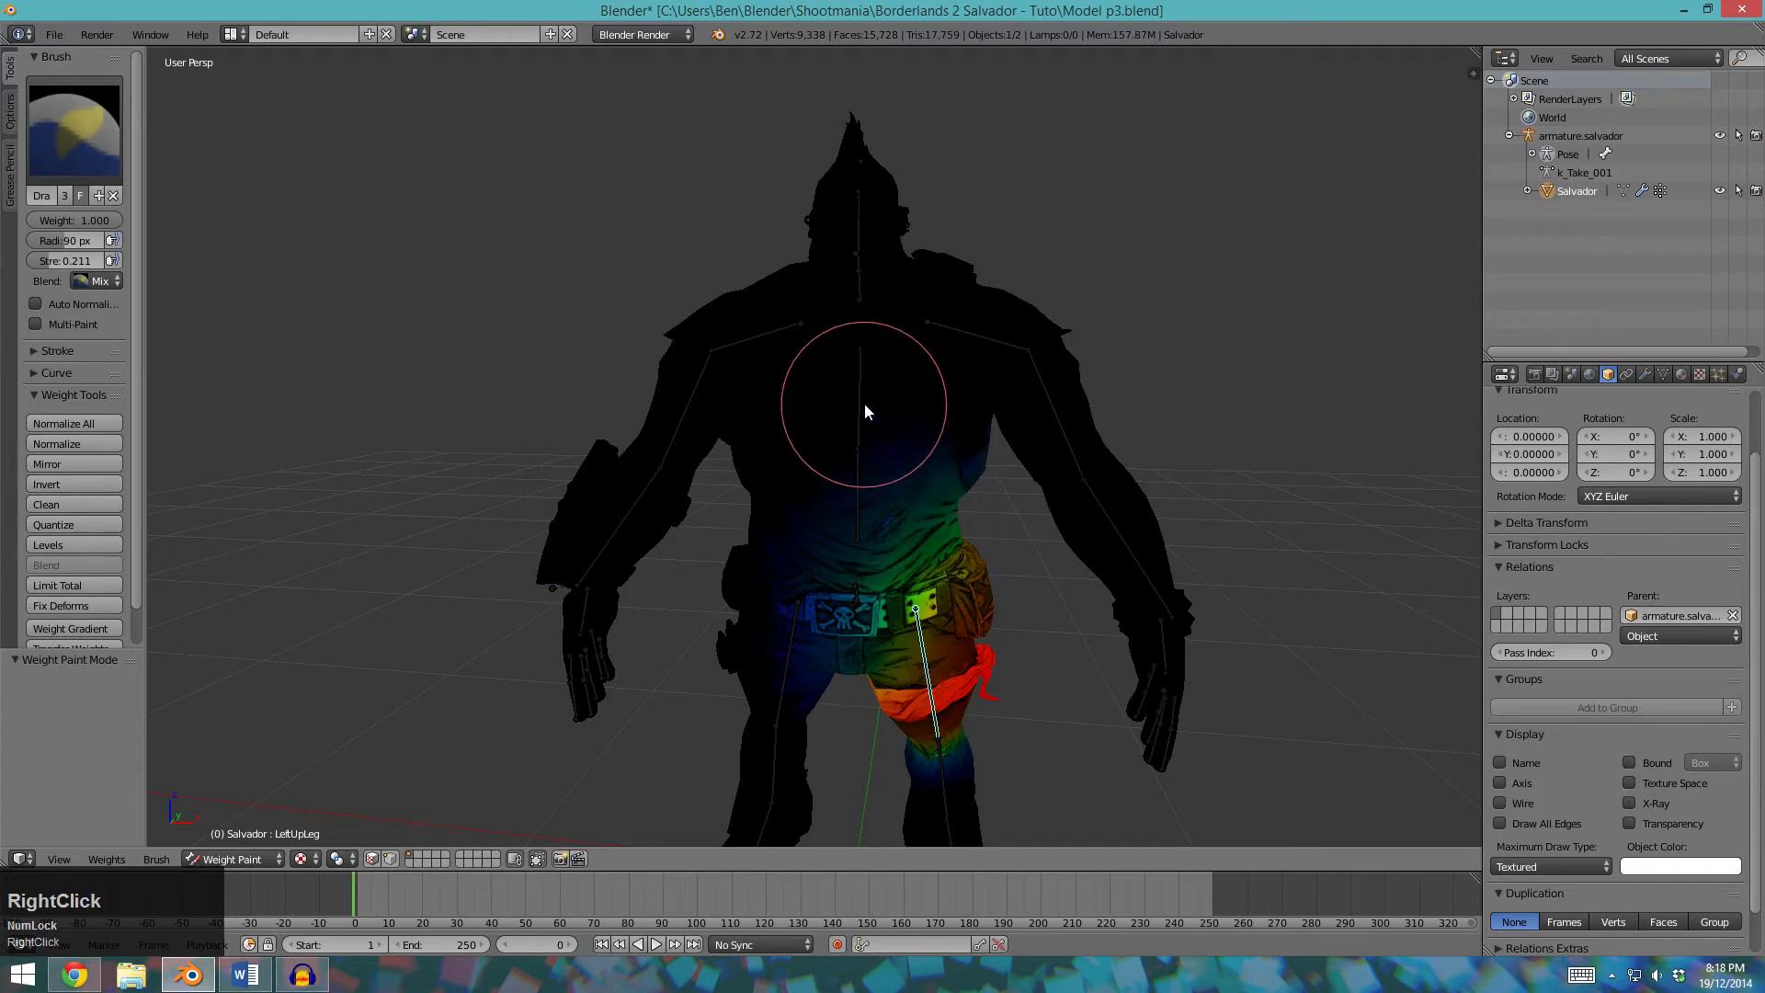
right_click(858, 478)
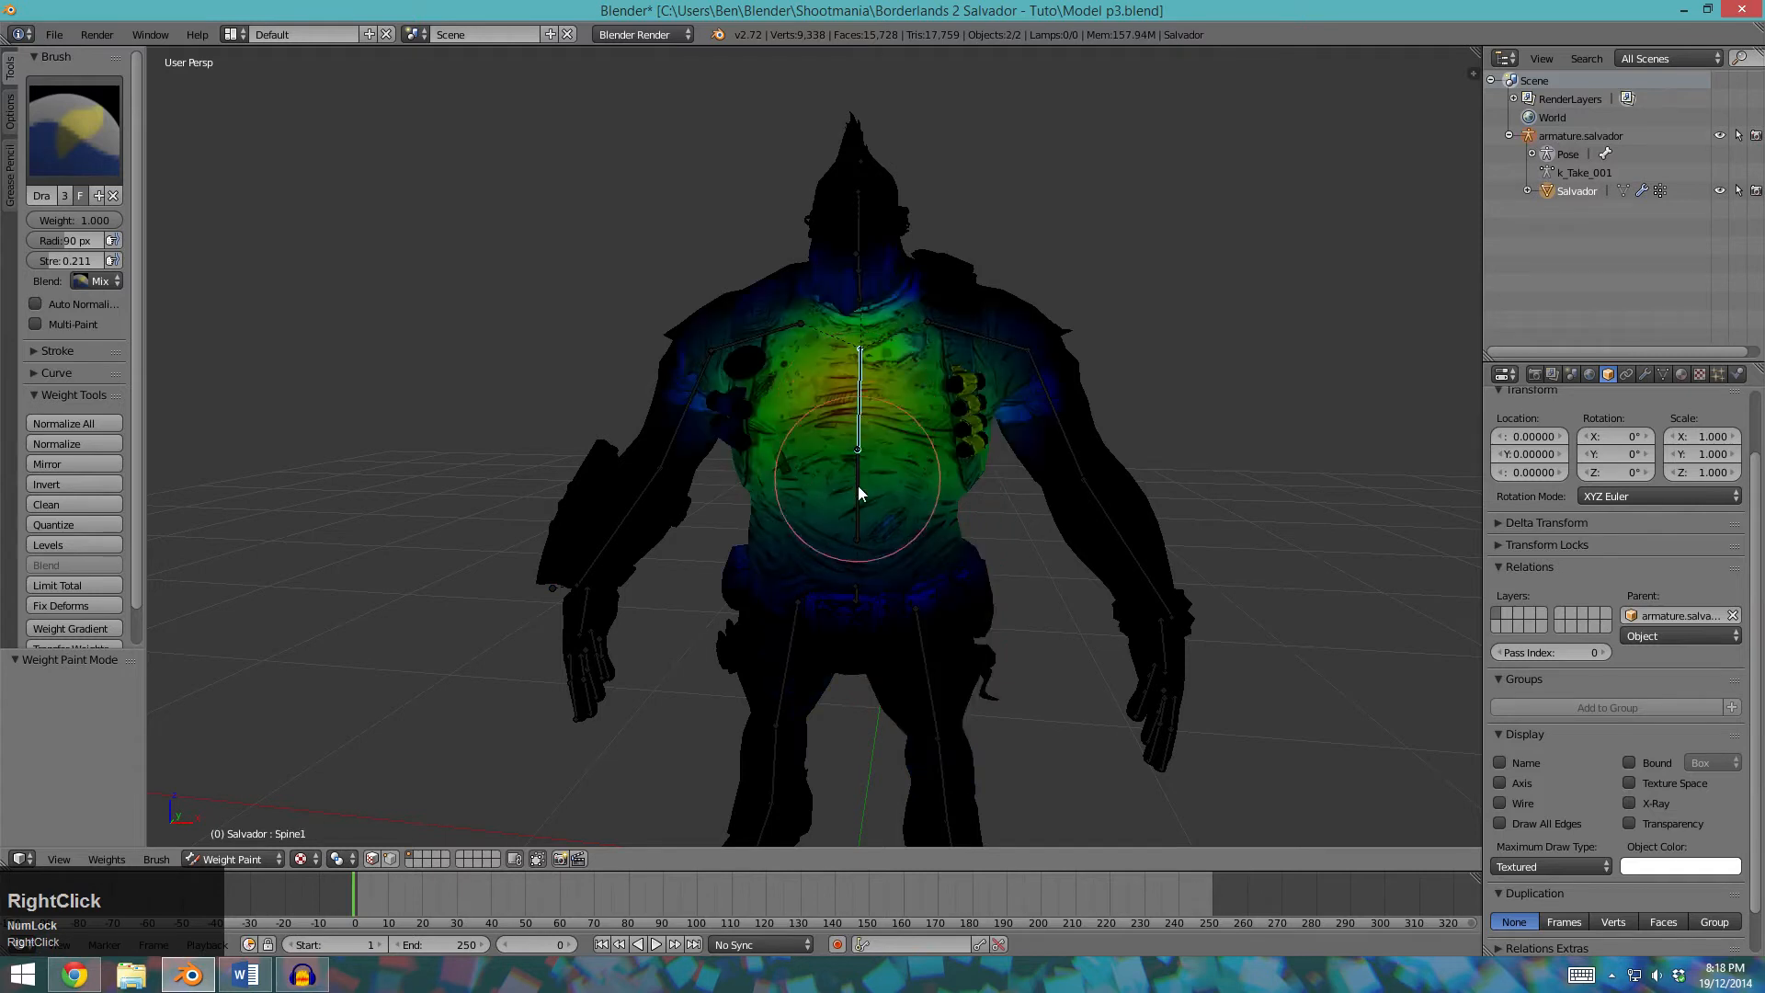
right_click(975, 339)
right_click(754, 339)
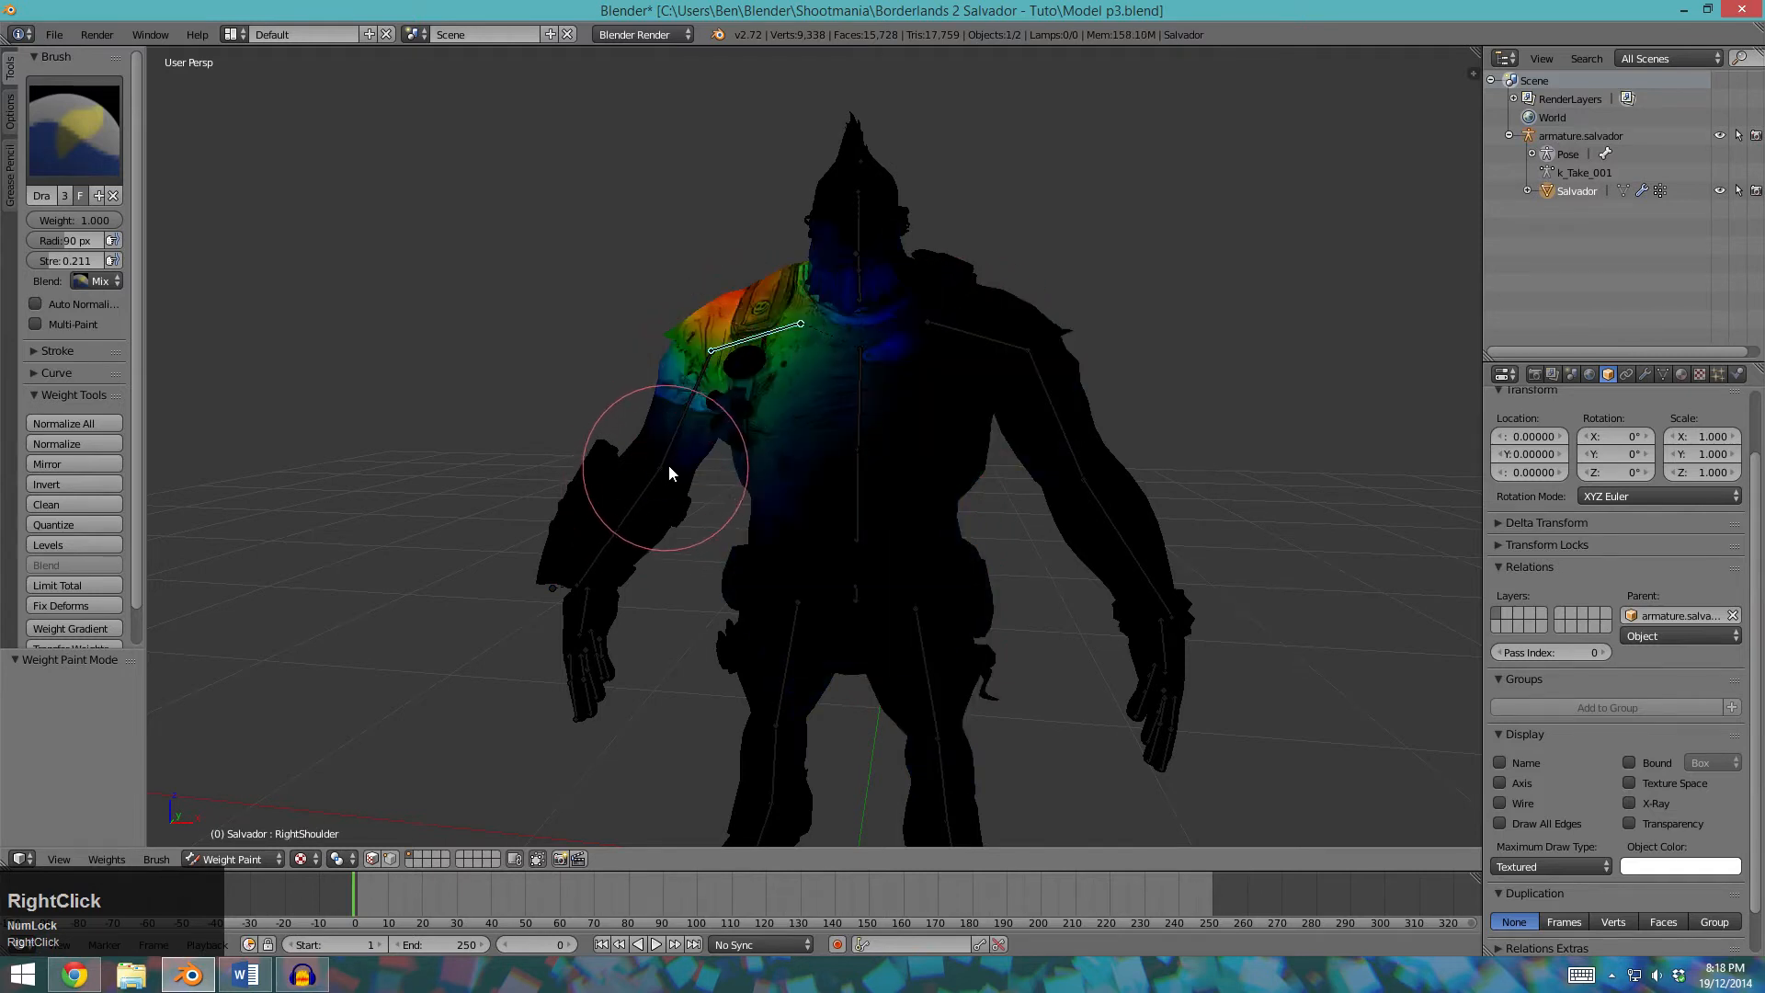
right_click(643, 497)
right_click(620, 527)
right_click(721, 331)
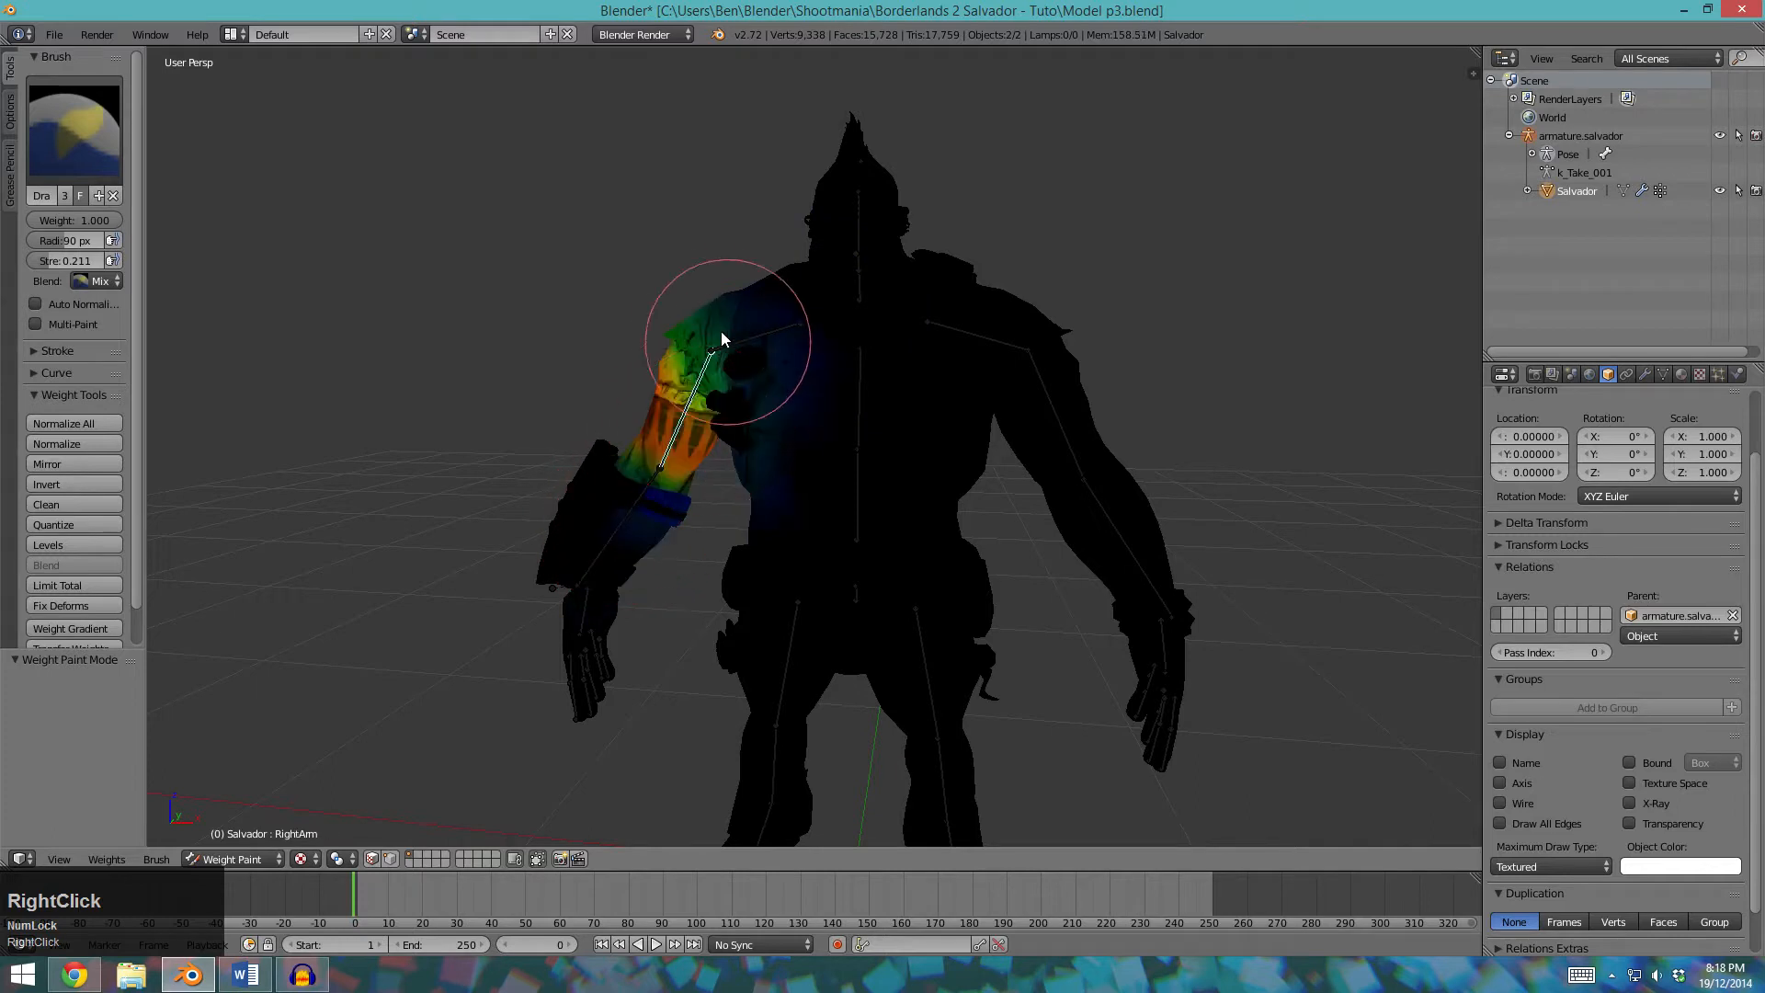
Try rotating the RightArm bone to test how the arm, armguard and shirt deform.
scroll(703, 397, "up", 1)
middle_click_drag(703, 397, 820, 425, "shift")
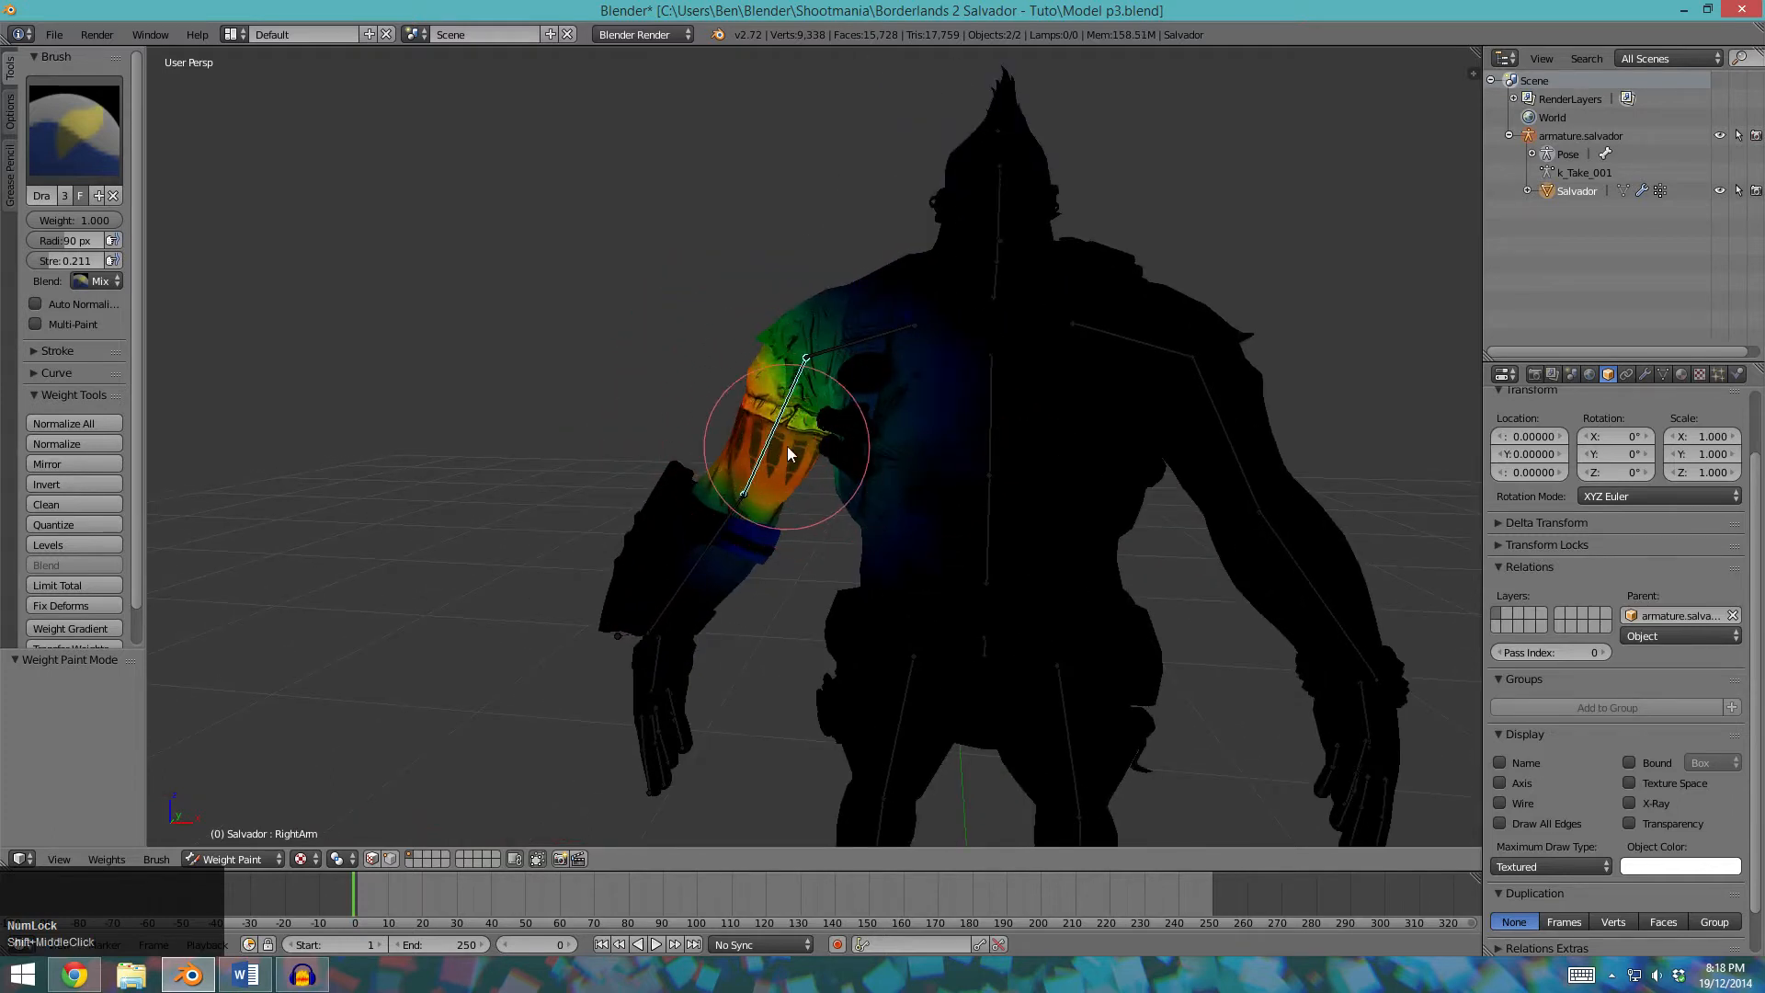
scroll(777, 439, "up", 2)
middle_click_drag(769, 419, 788, 484, "shift")
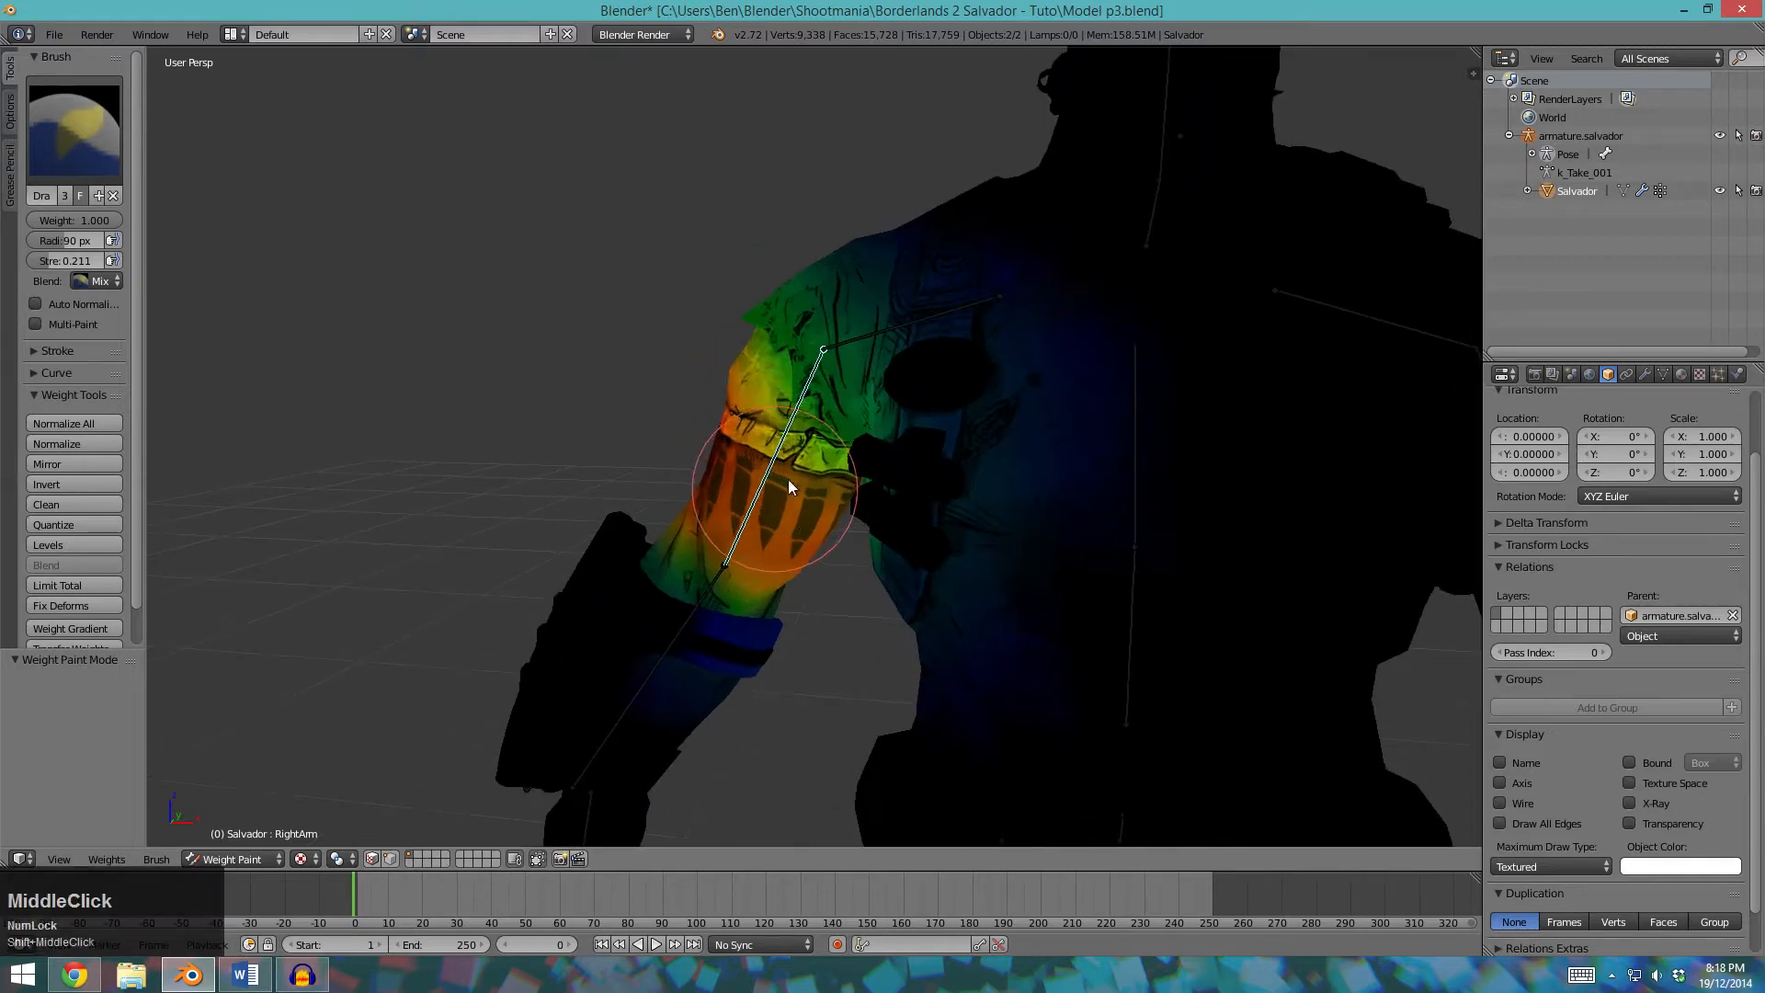
key("r")
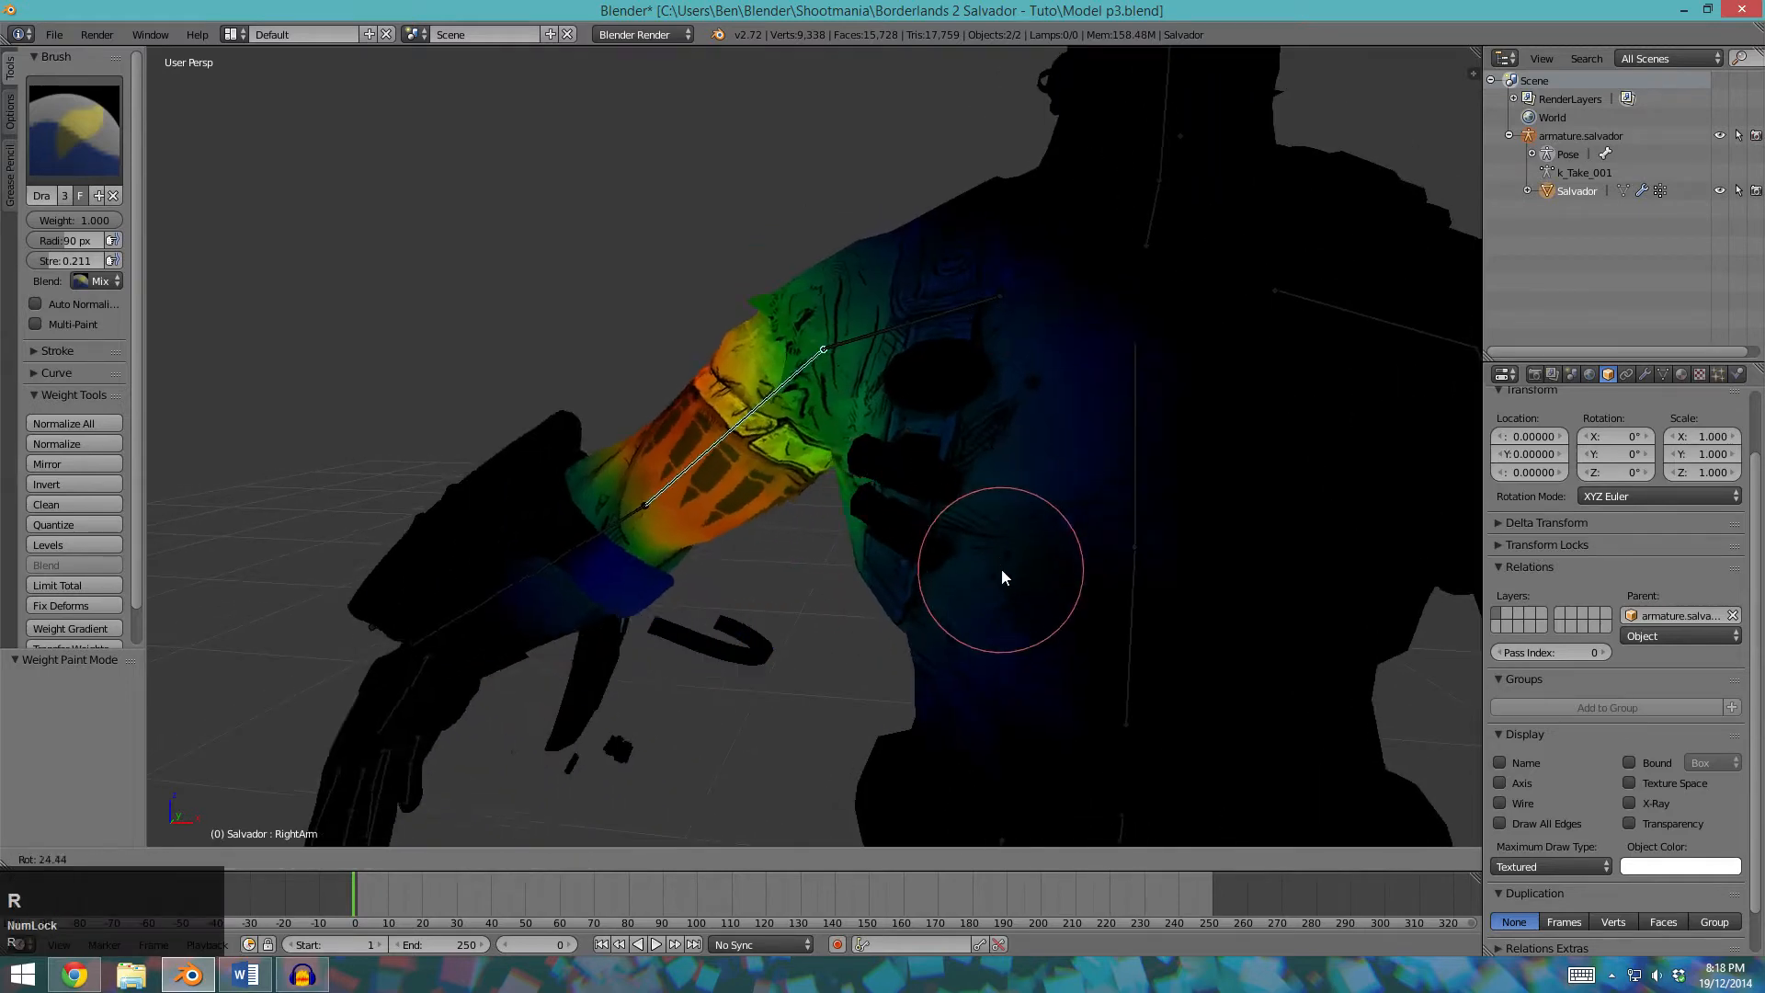
key("Escape")
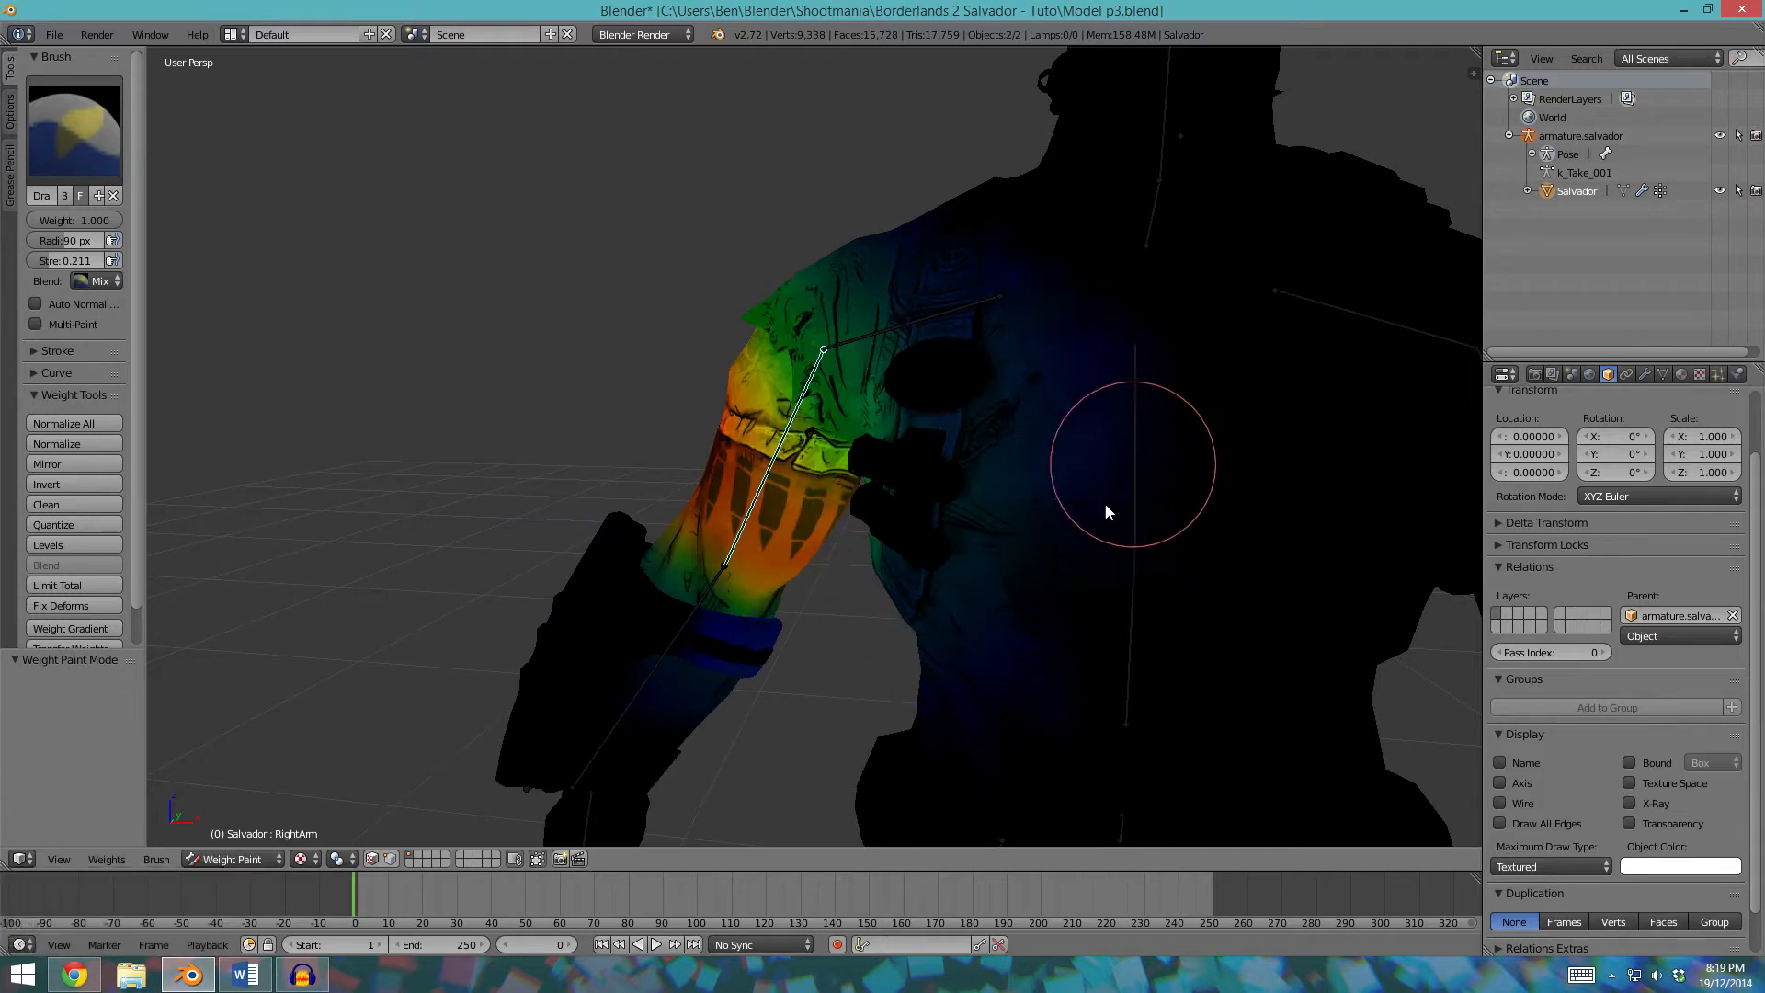
Compare the weight display with Show Zero Weights set to None, and restore it to Active.
middle_click_drag(1293, 532, 741, 601, "shift")
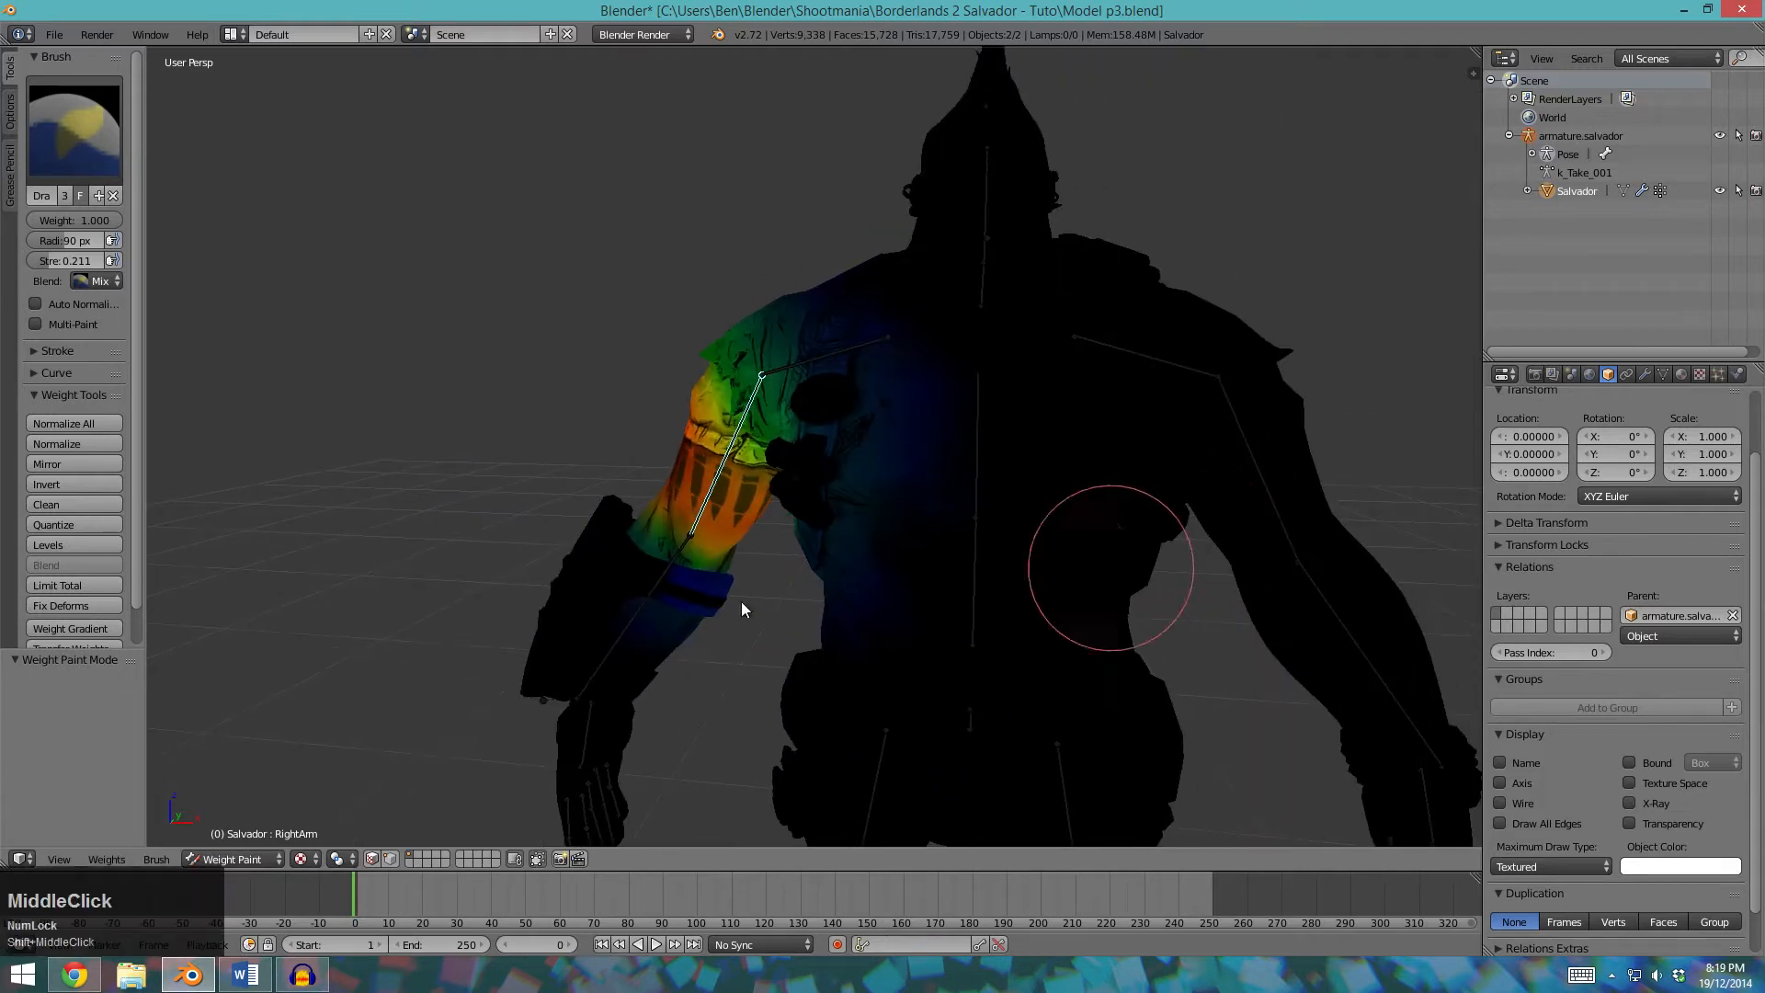
left_click(11, 110)
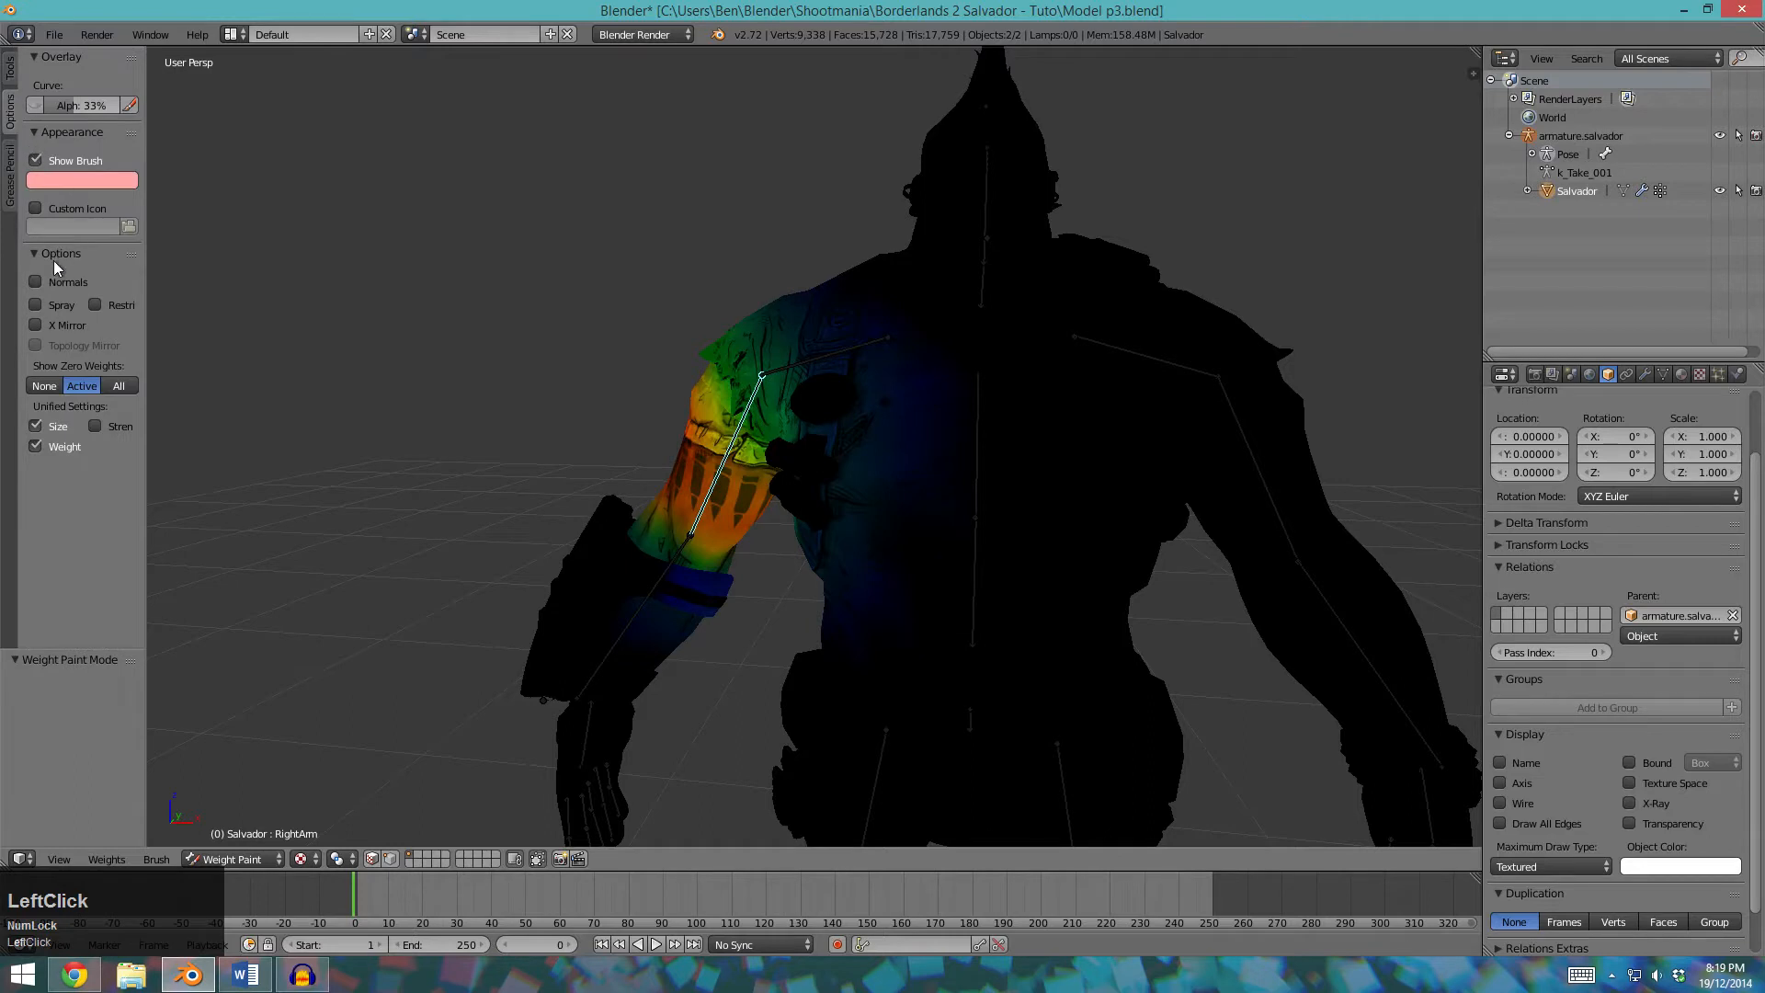
left_click(57, 385)
scroll(1029, 547, "down", 3)
middle_click_drag(1029, 546, 919, 478)
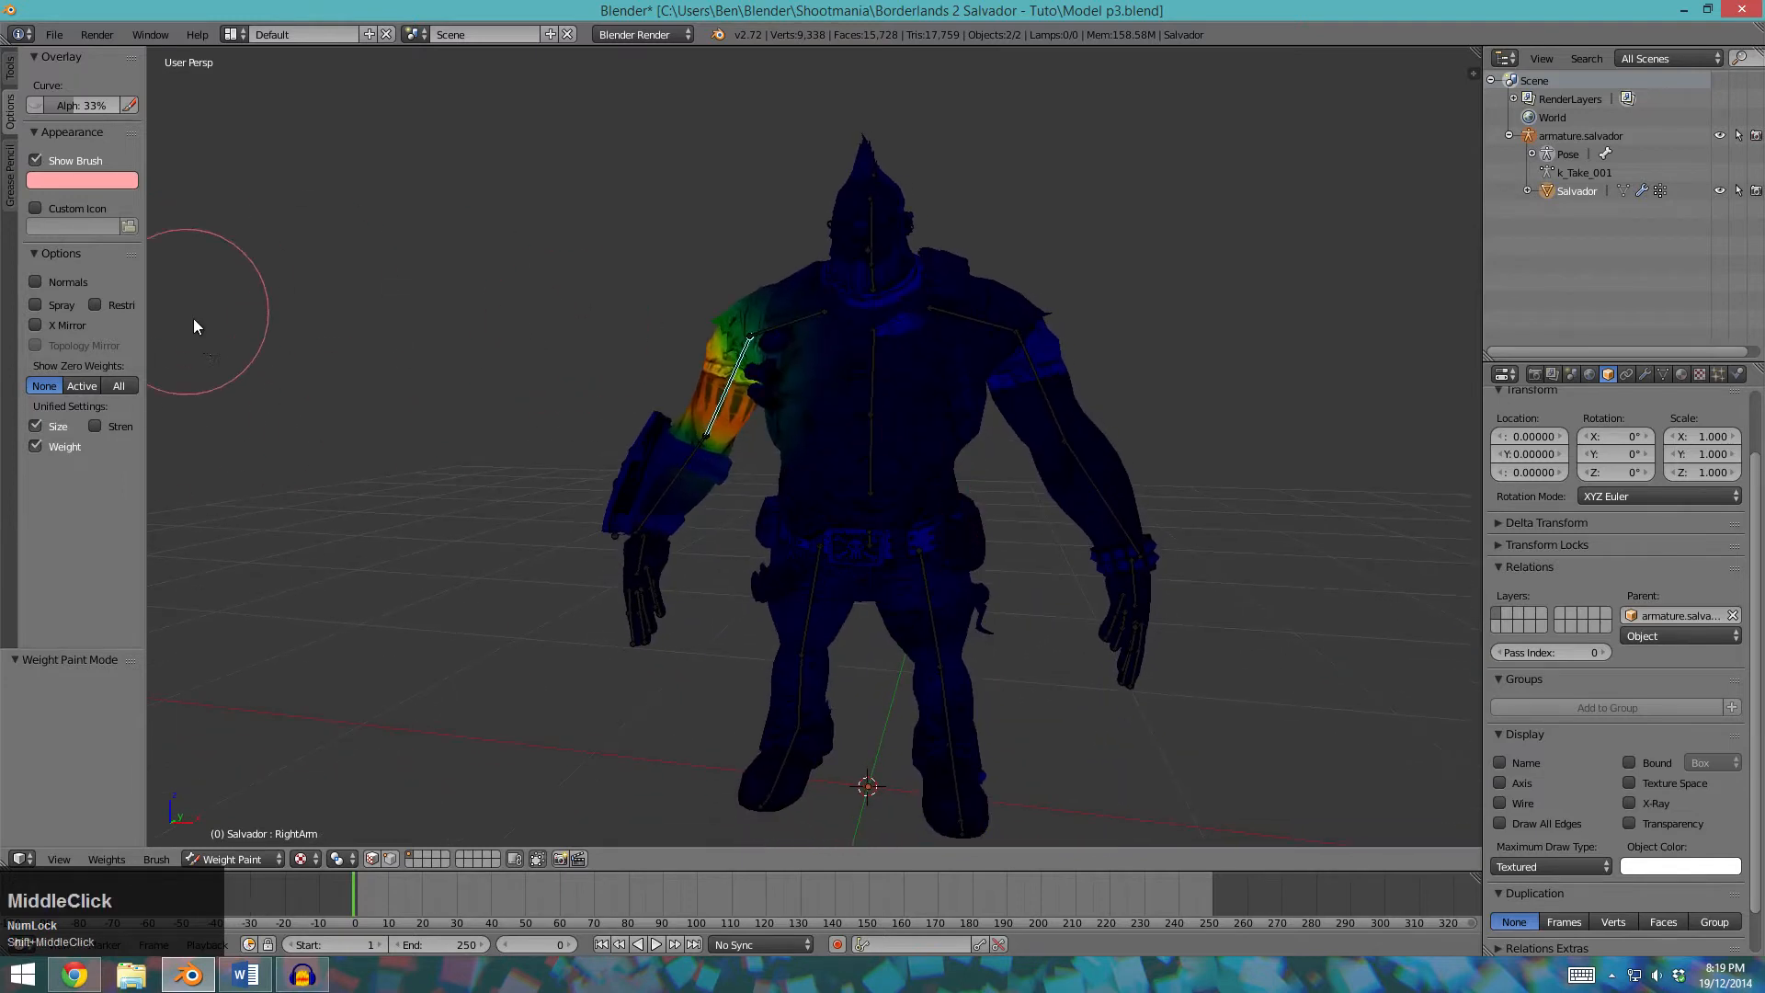
scroll(930, 335, "up", 2)
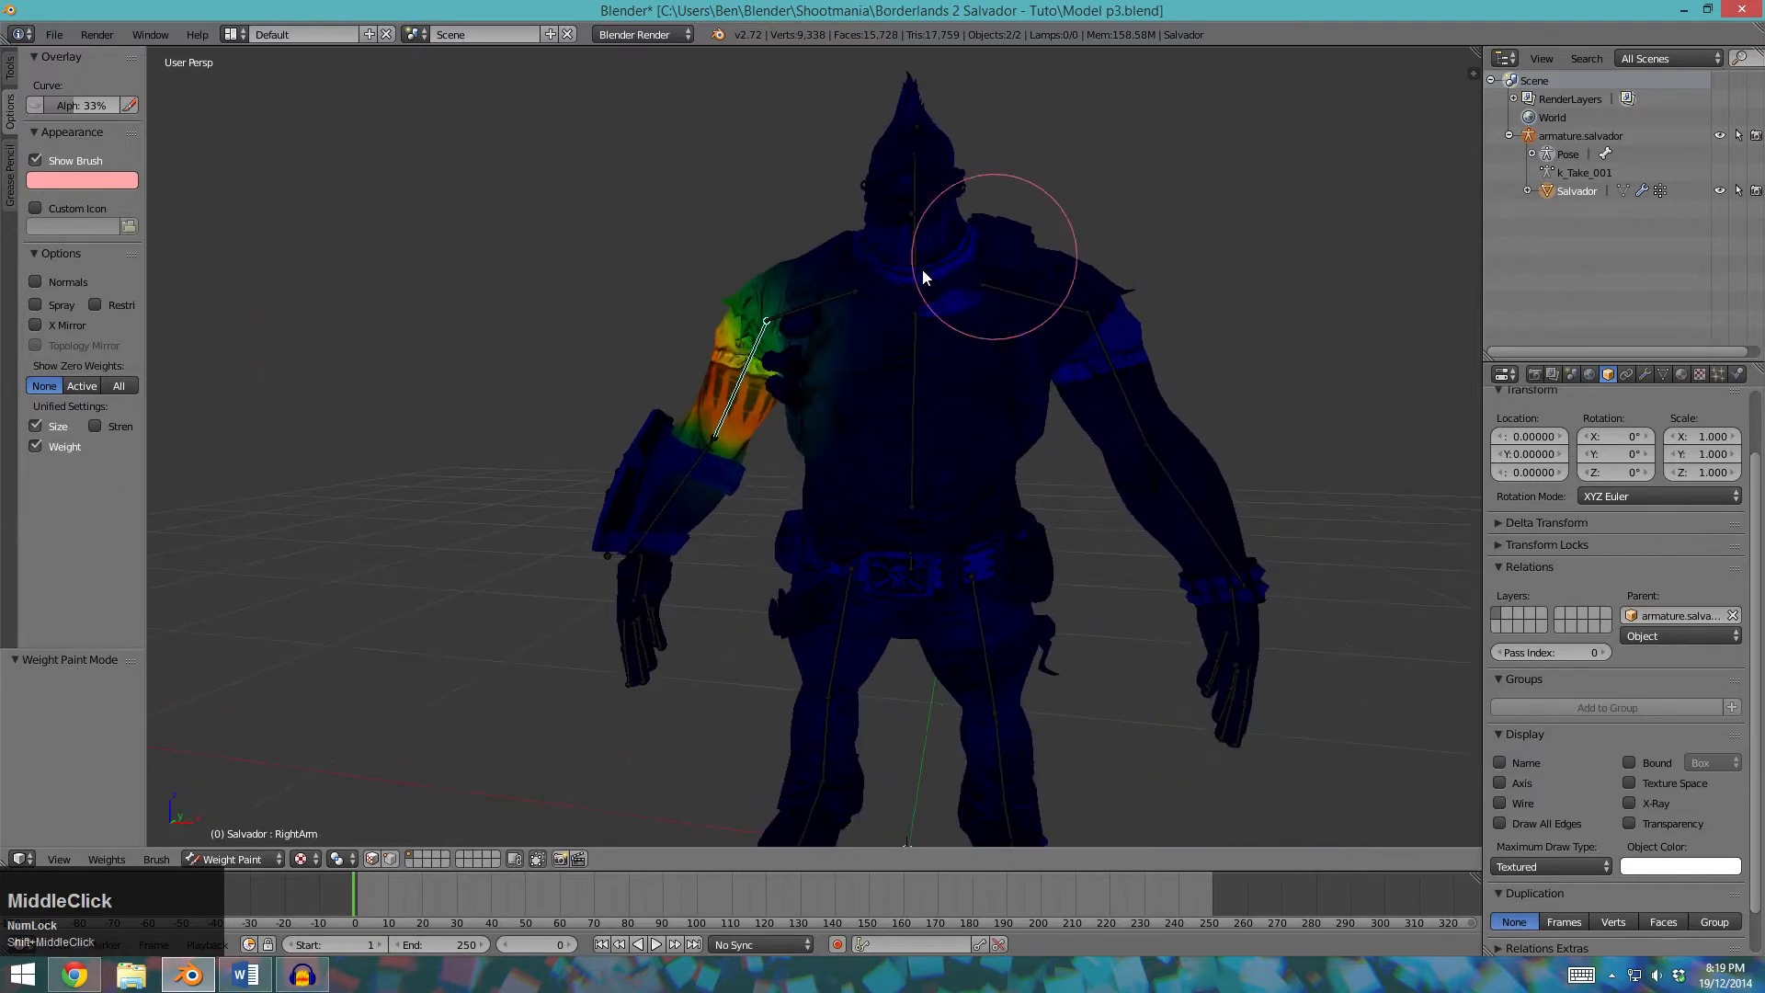
left_click(81, 385)
mouse_move(842, 438)
middle_mouse_down()
mouse_move(979, 412)
mouse_move(1004, 362)
mouse_move(1026, 368)
middle_mouse_up()
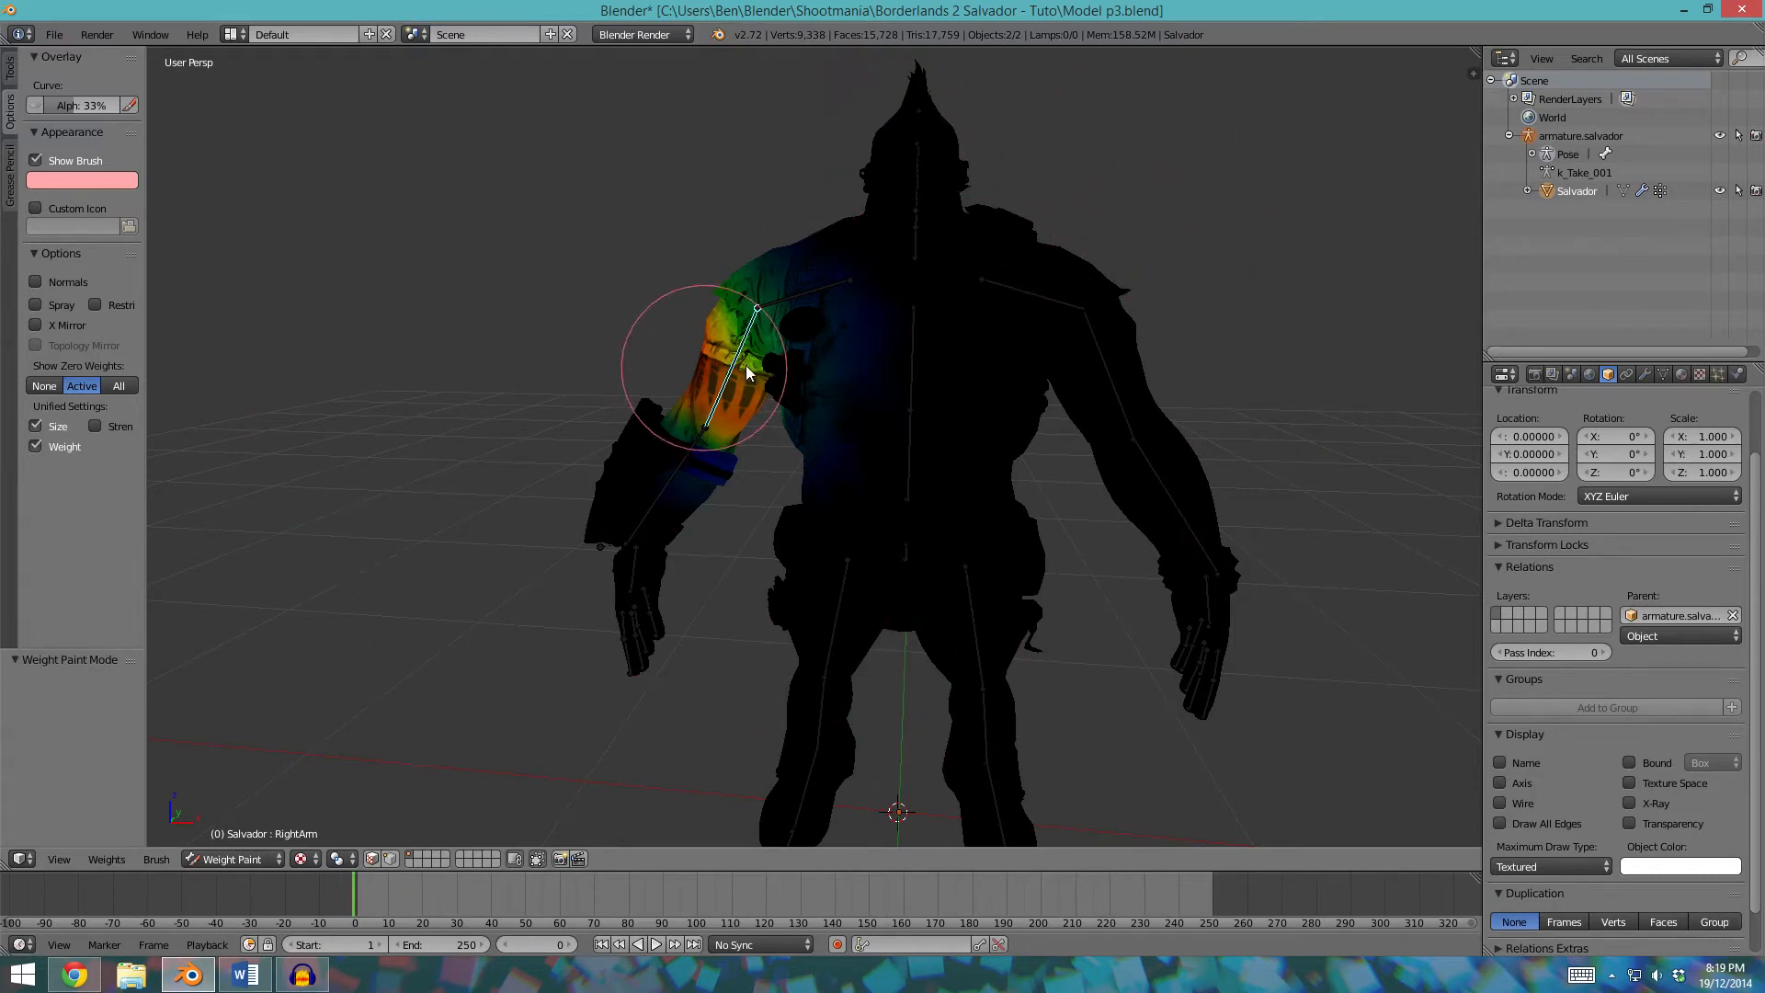
Inspect the weights around the right arm, clear the bone selection, and check the right shoulder bone's weights.
scroll(892, 339, "up", 2)
middle_click_drag(892, 338, 925, 268)
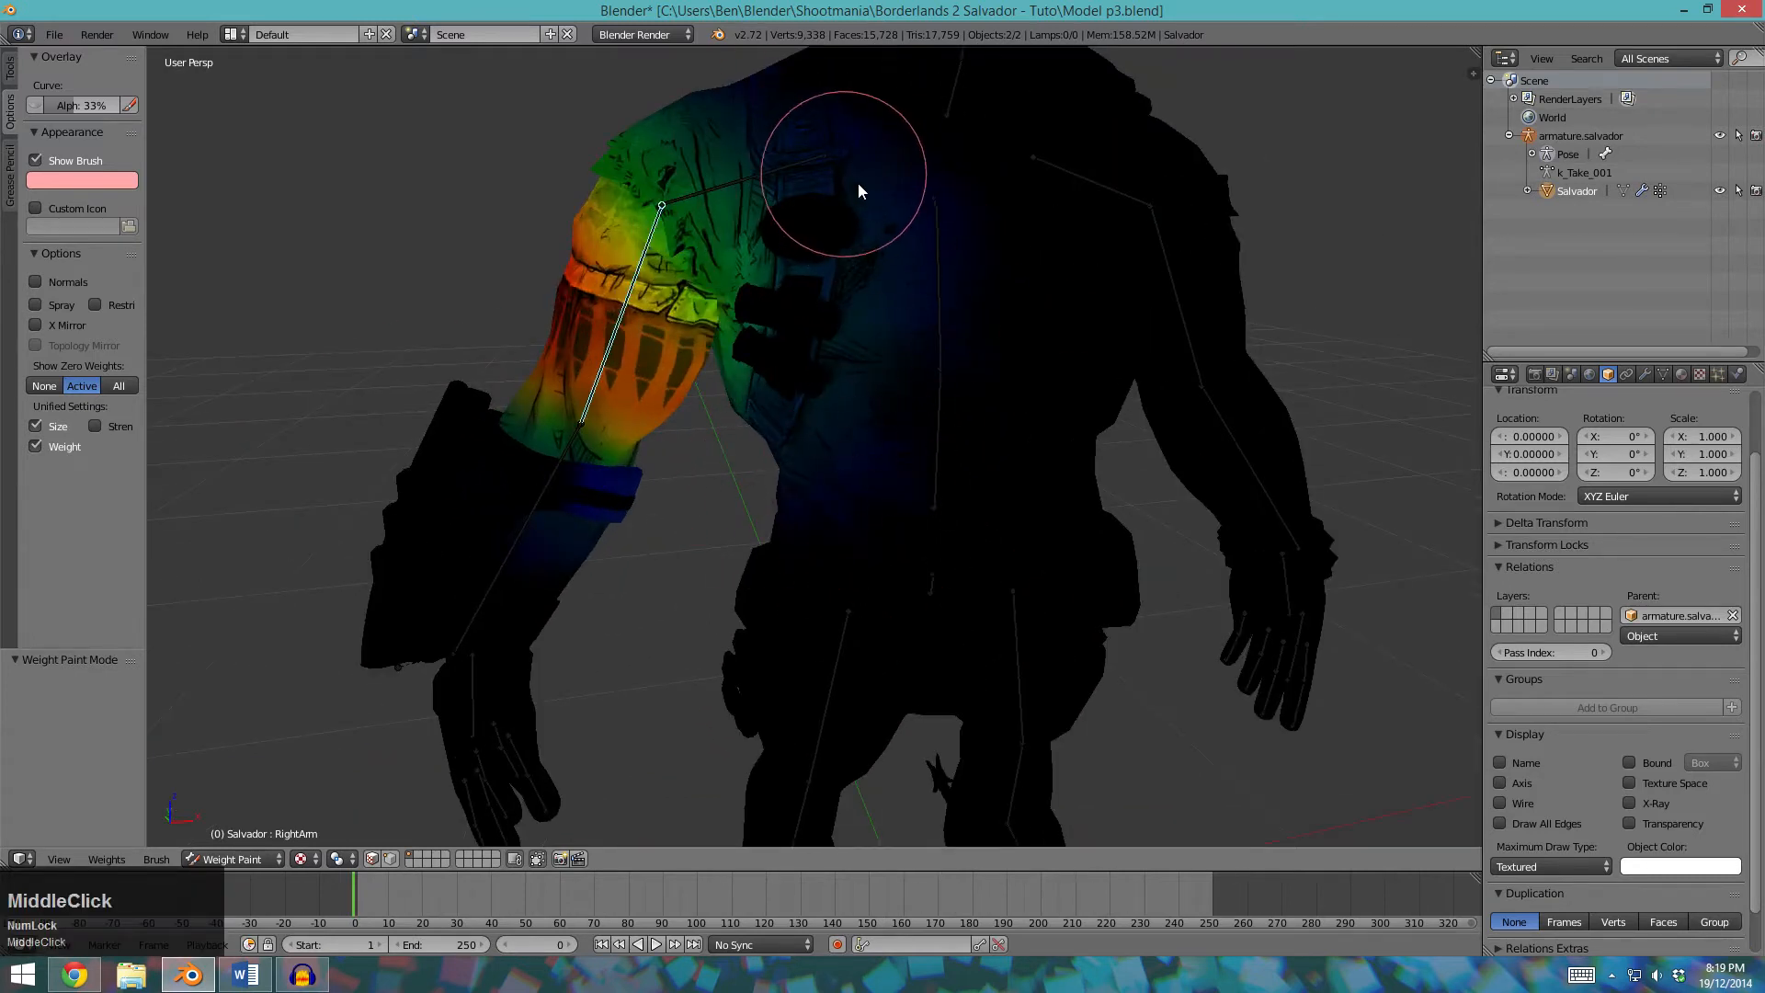
scroll(977, 540, "down", 4)
key("a")
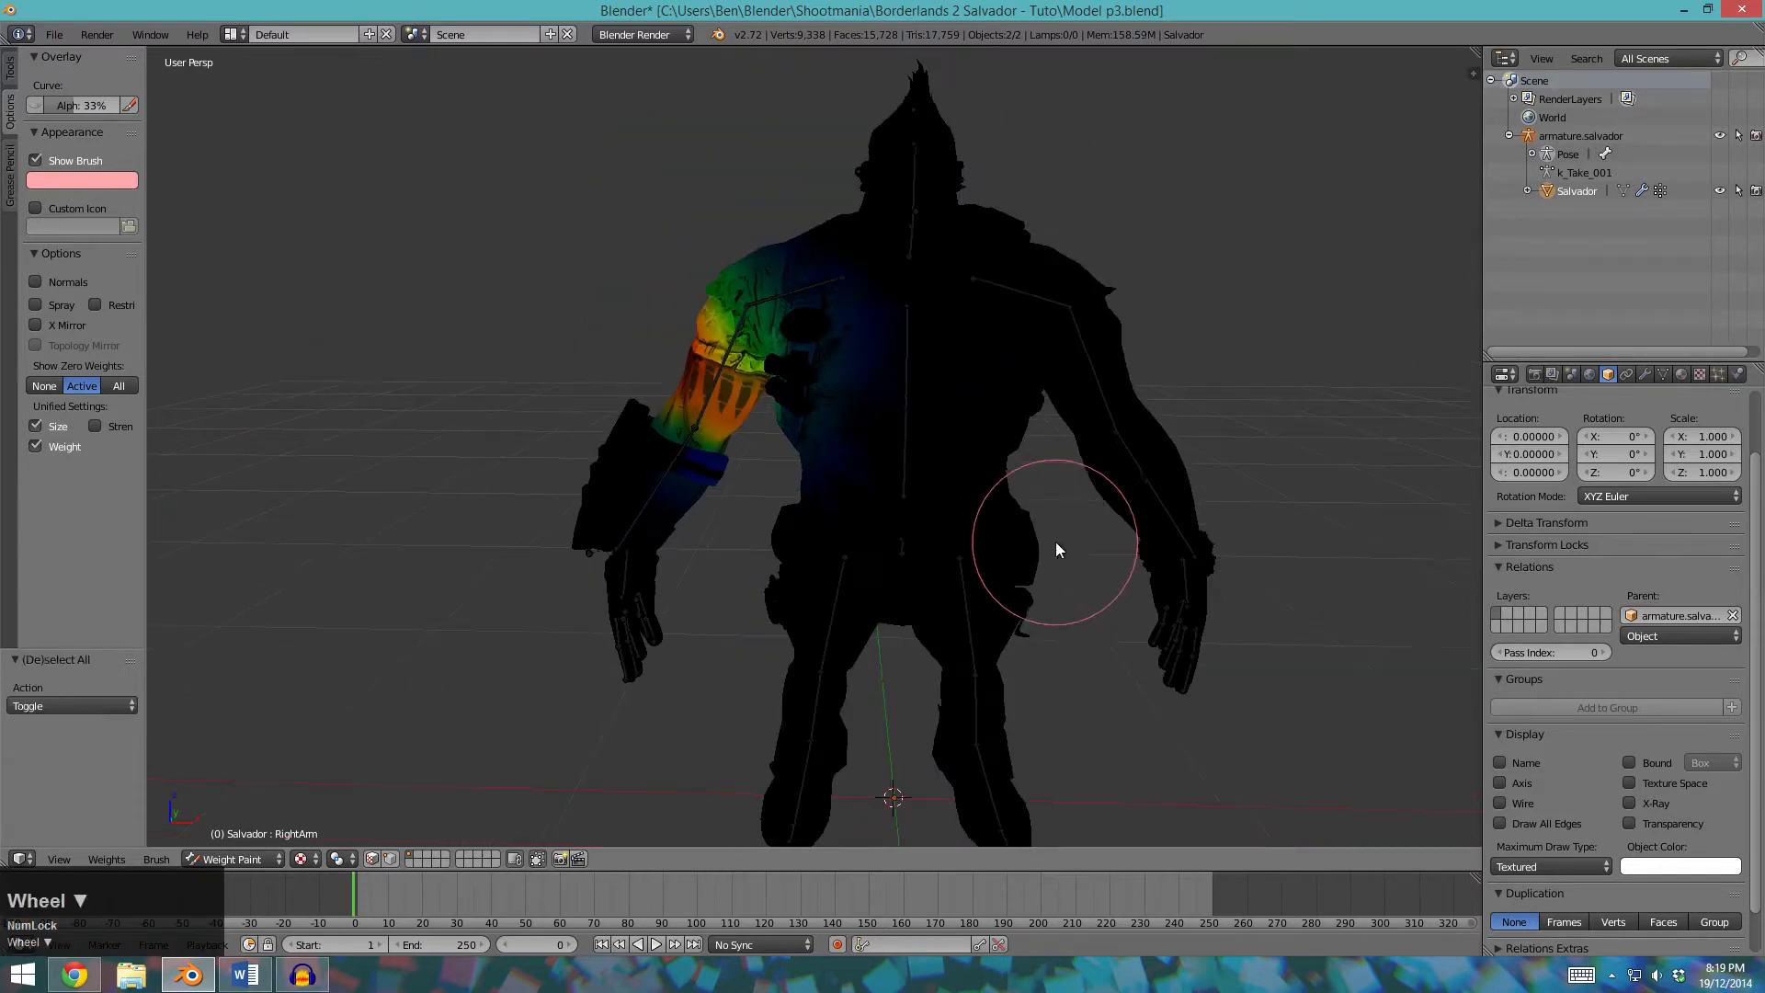
middle_click_drag(1056, 542, 957, 622, "shift")
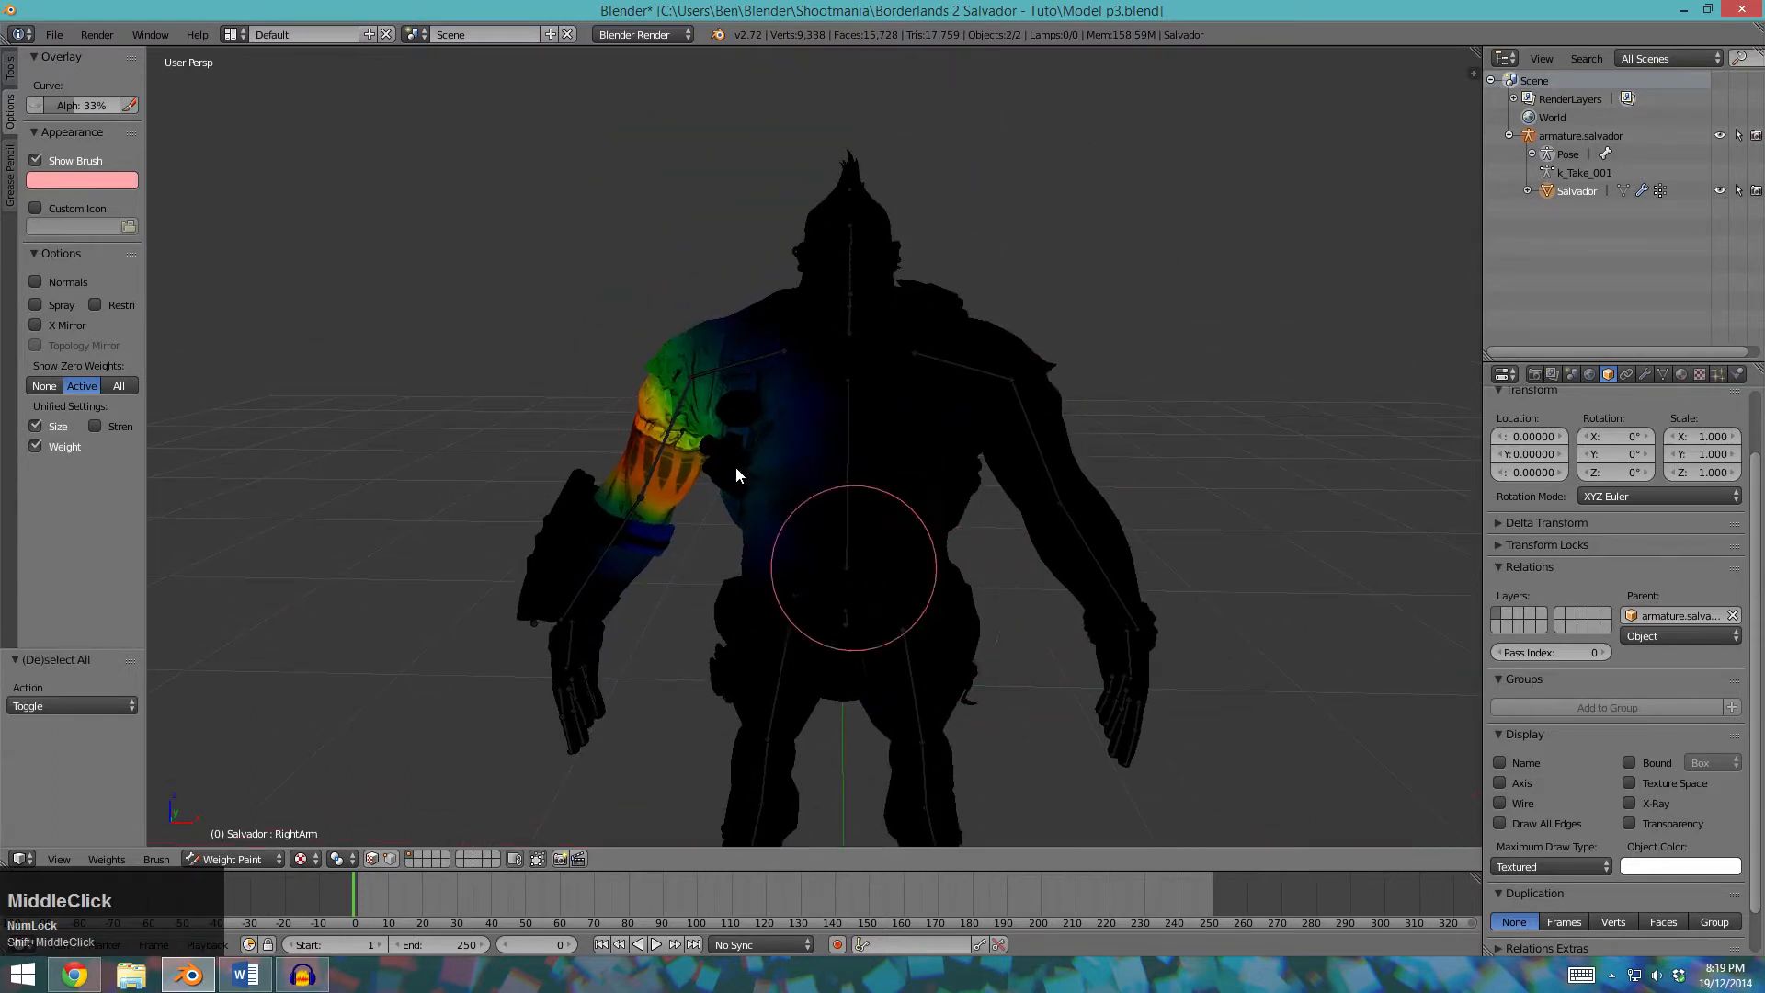
scroll(736, 475, "up", 1)
right_click(570, 573)
middle_click_drag(570, 577, 625, 559)
right_click(873, 219)
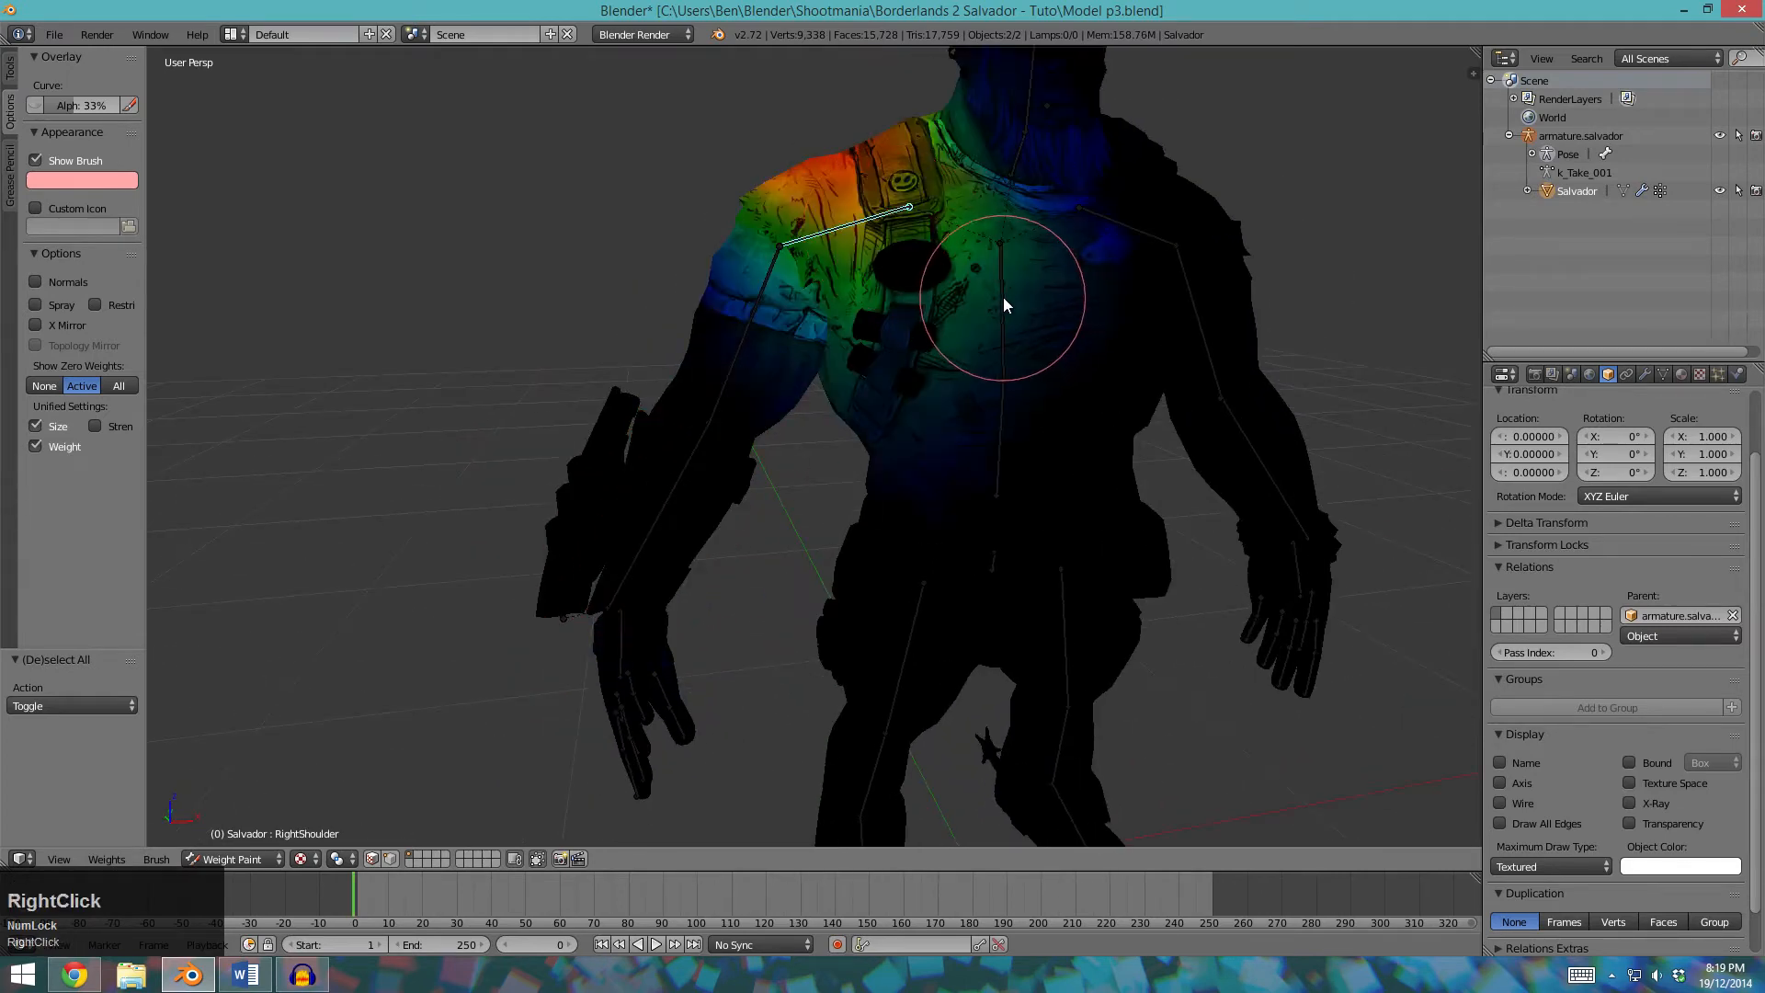
Select the Spine1 bone and examine its weights across the torso, straps and shirt.
right_click(1002, 296)
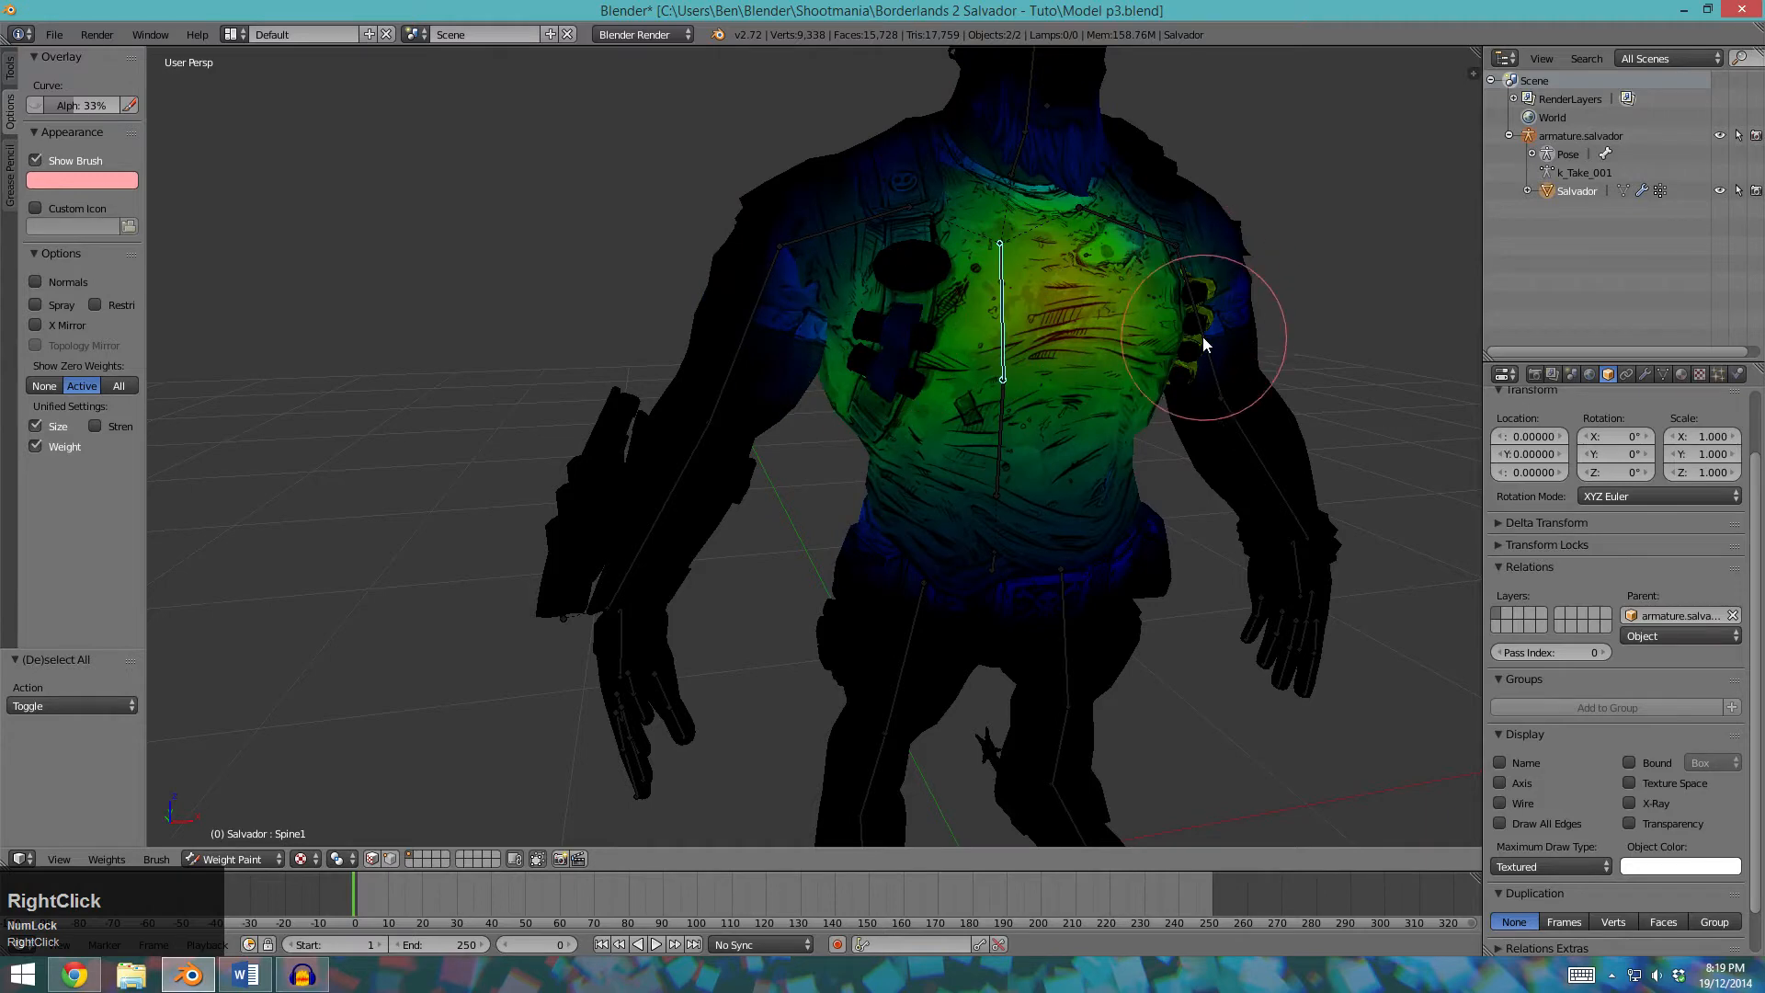
middle_click_drag(1150, 502, 961, 475)
scroll(943, 479, "down", 1)
scroll(1097, 443, "up", 2)
middle_click_drag(1098, 443, 993, 414, "shift")
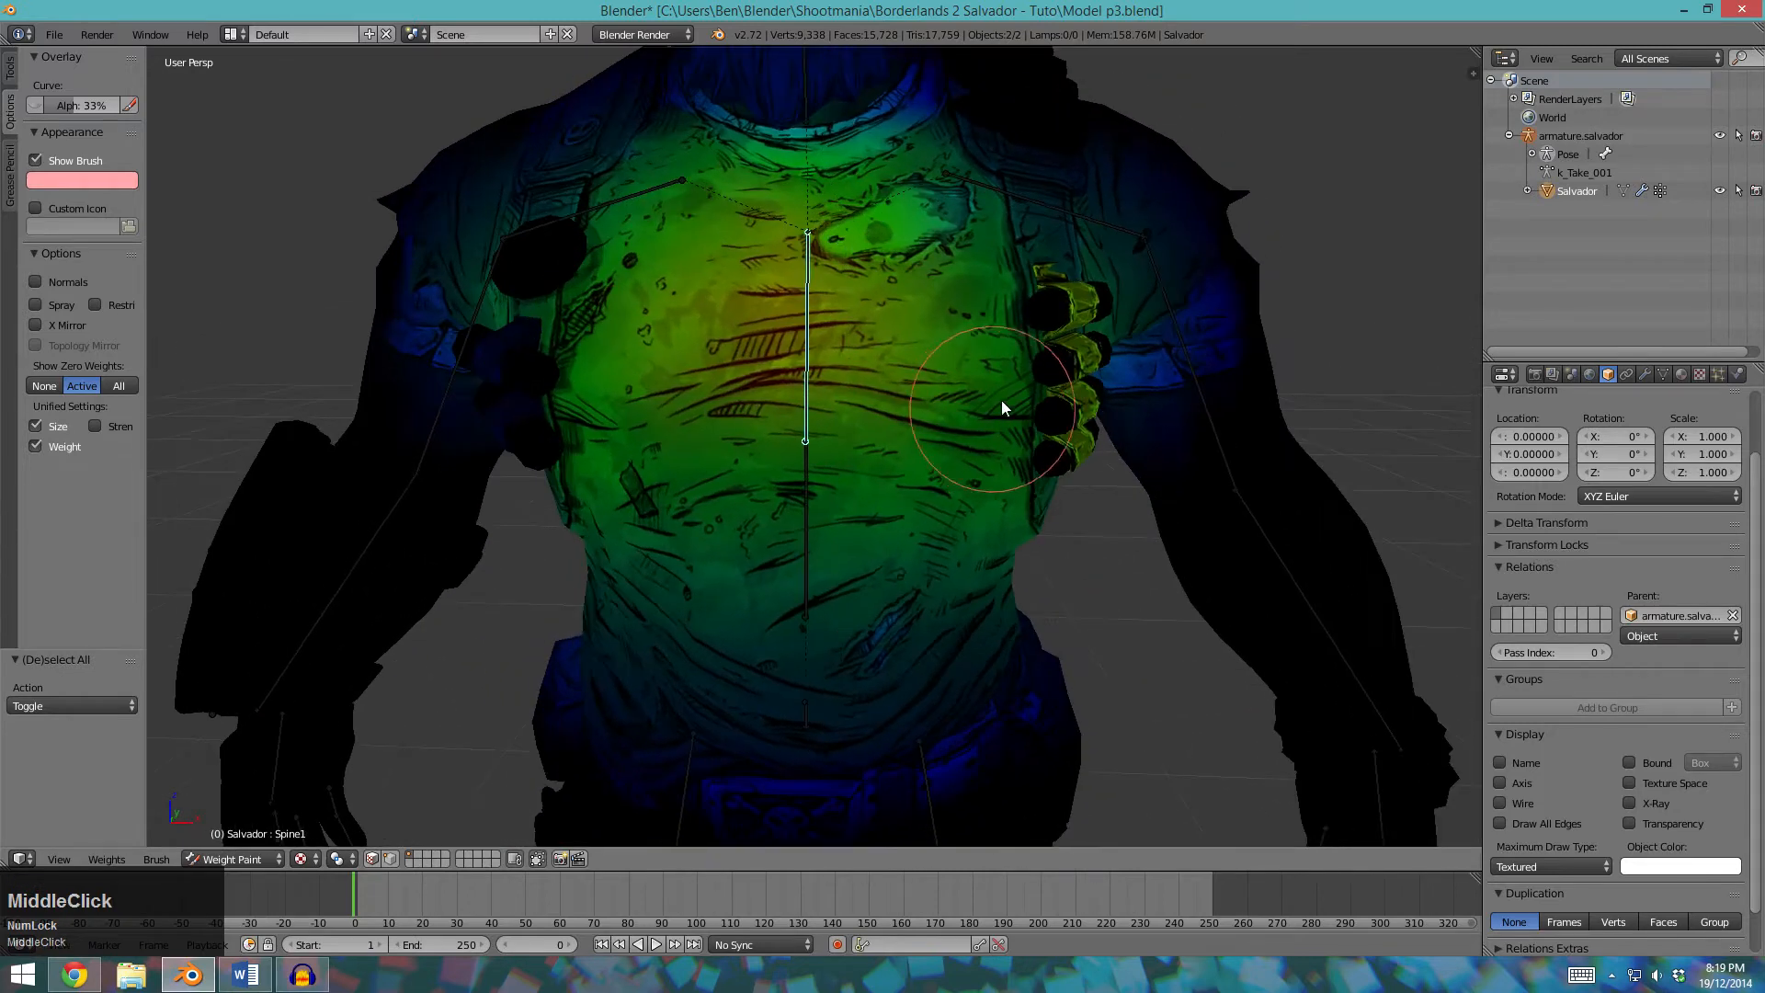
scroll(883, 342, "down", 4)
middle_click_drag(846, 352, 870, 357)
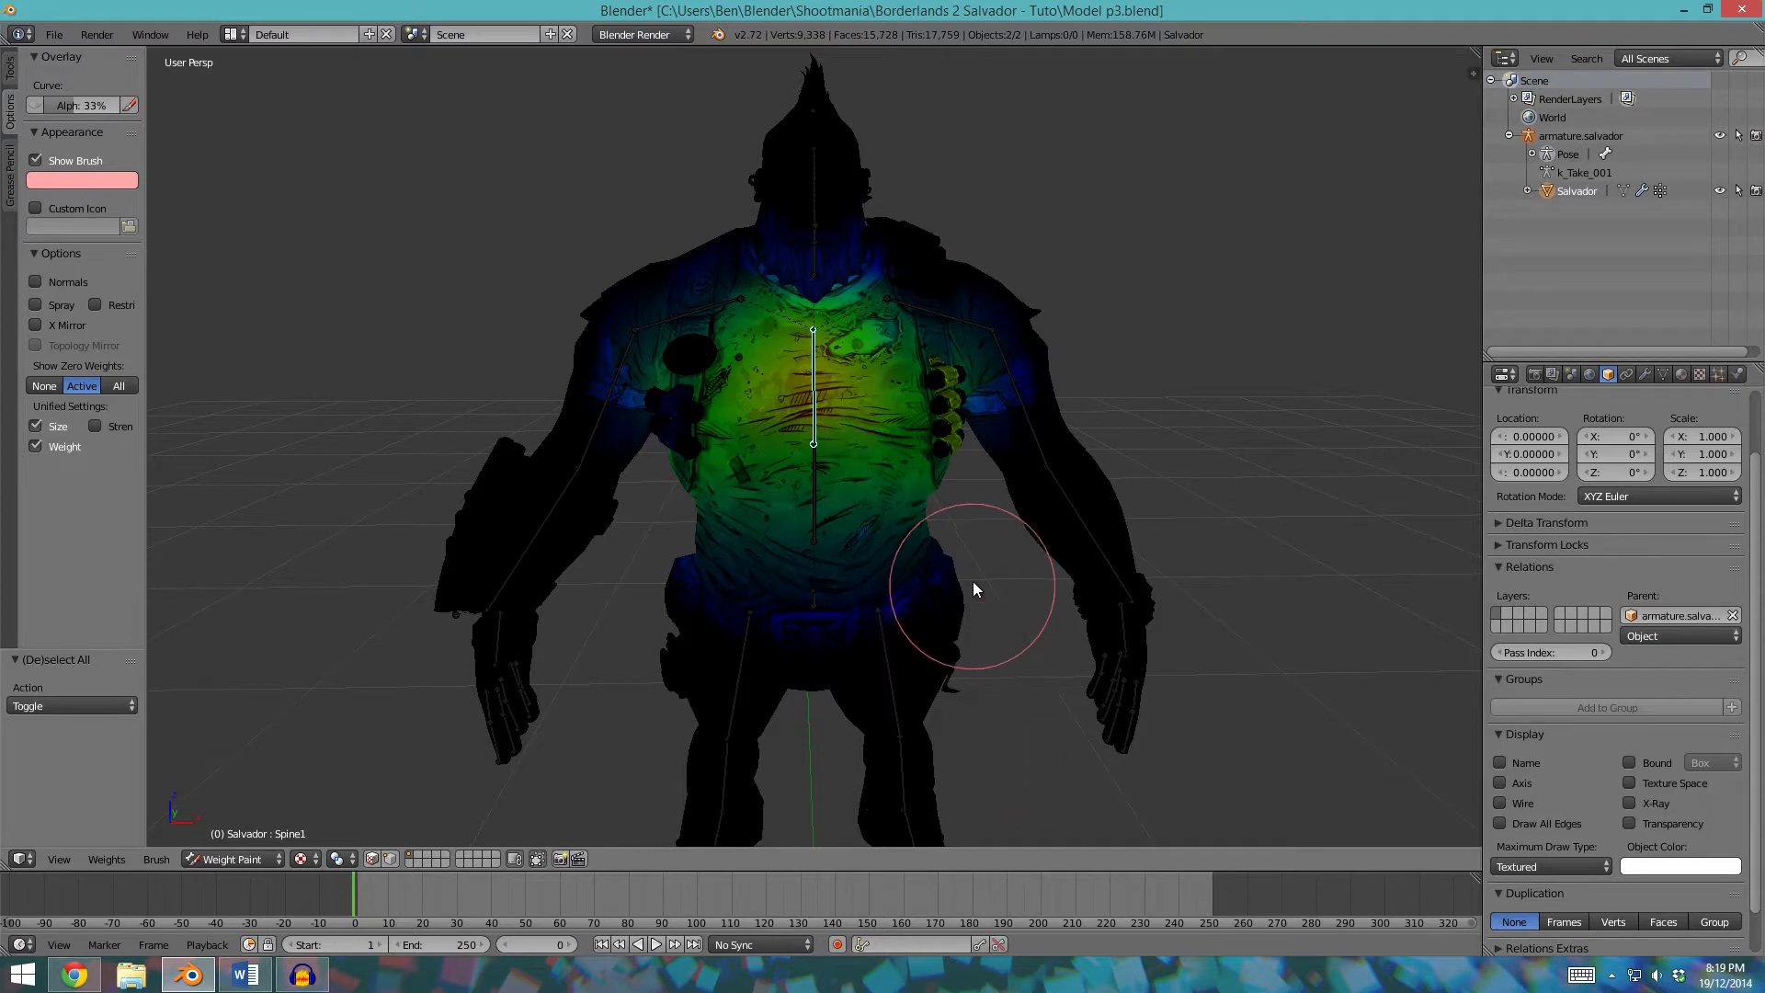
Return the Salvador mesh from weight painting to Object Mode.
left_click(506, 759)
left_click(230, 859)
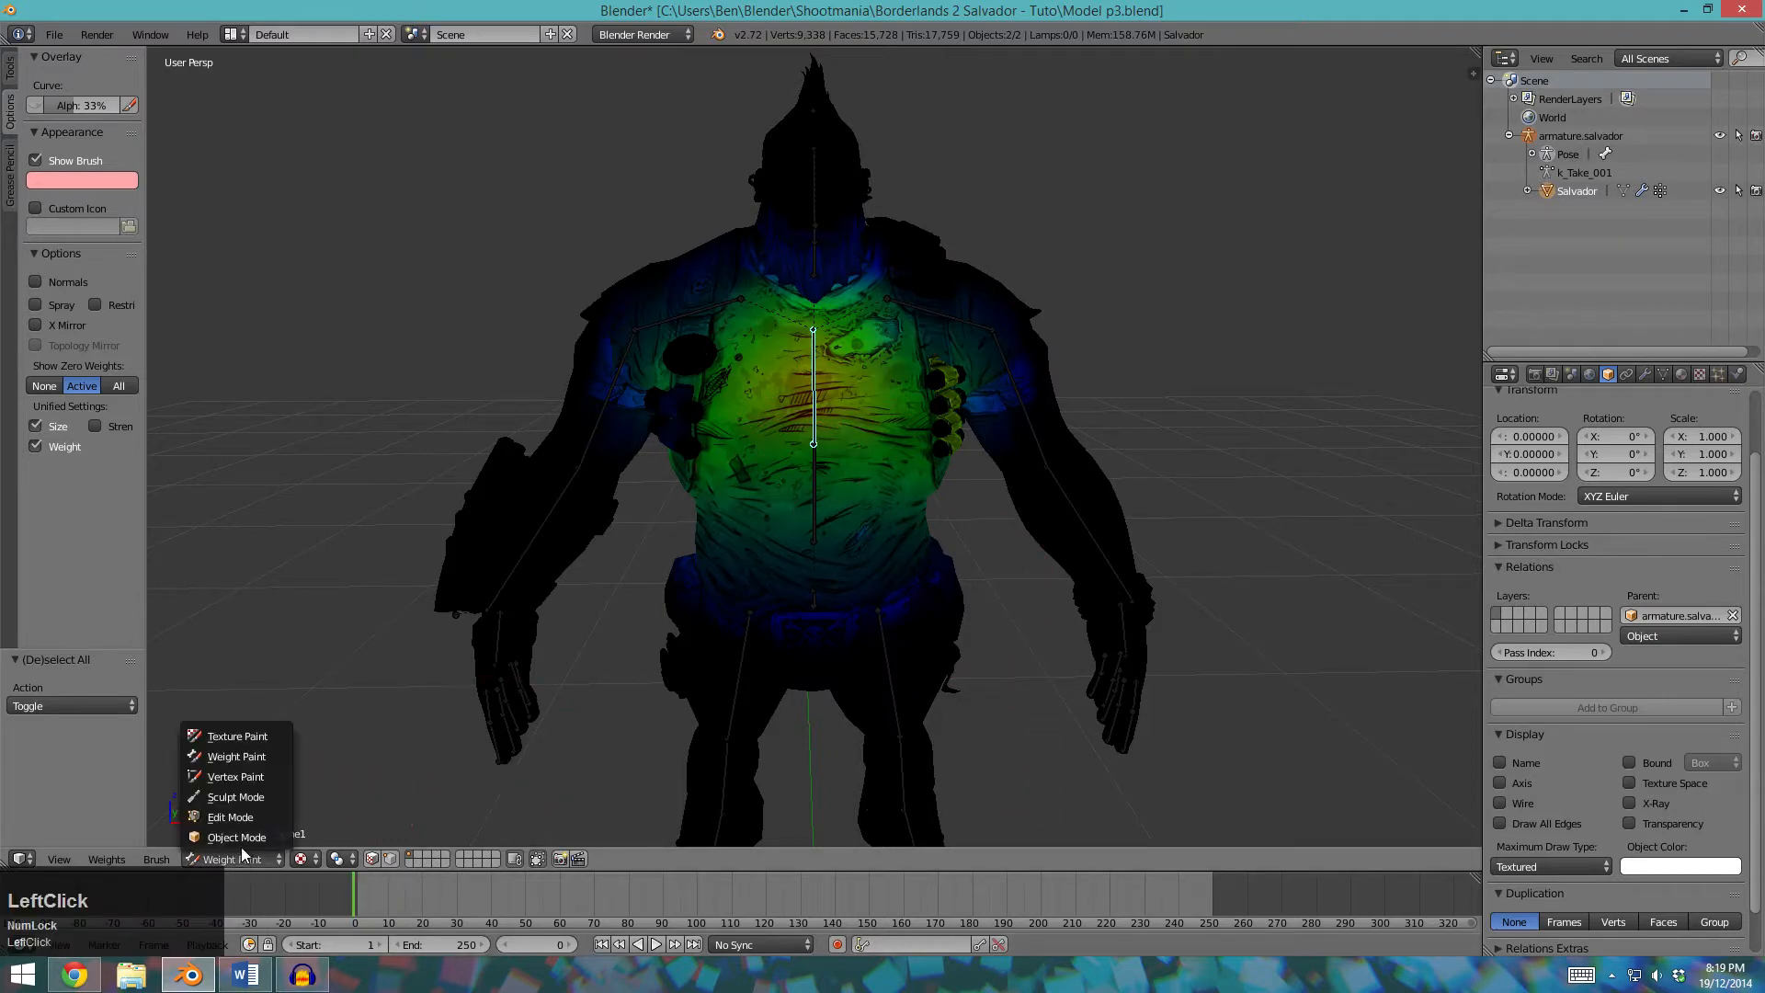
left_click(239, 837)
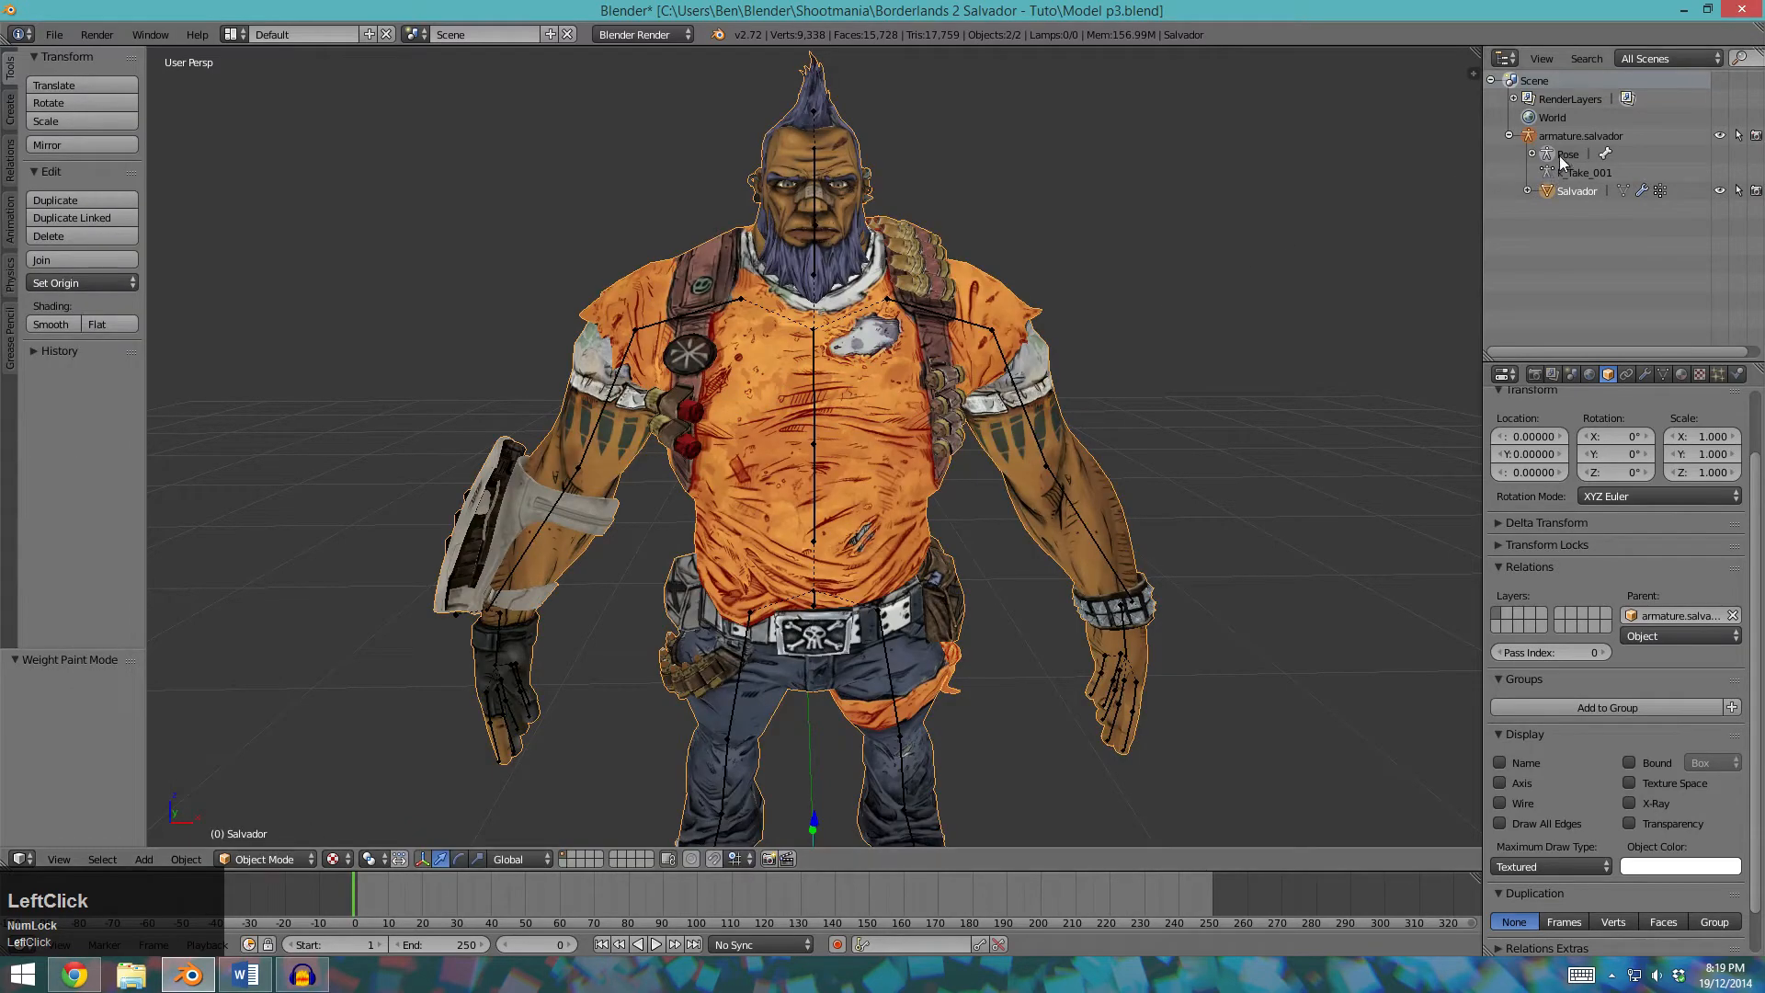
Undo the weight painting work and the automatic-weights parenting of the Salvador mesh.
key("ctrl+z")
key("ctrl+z")
key("ctrl+z")
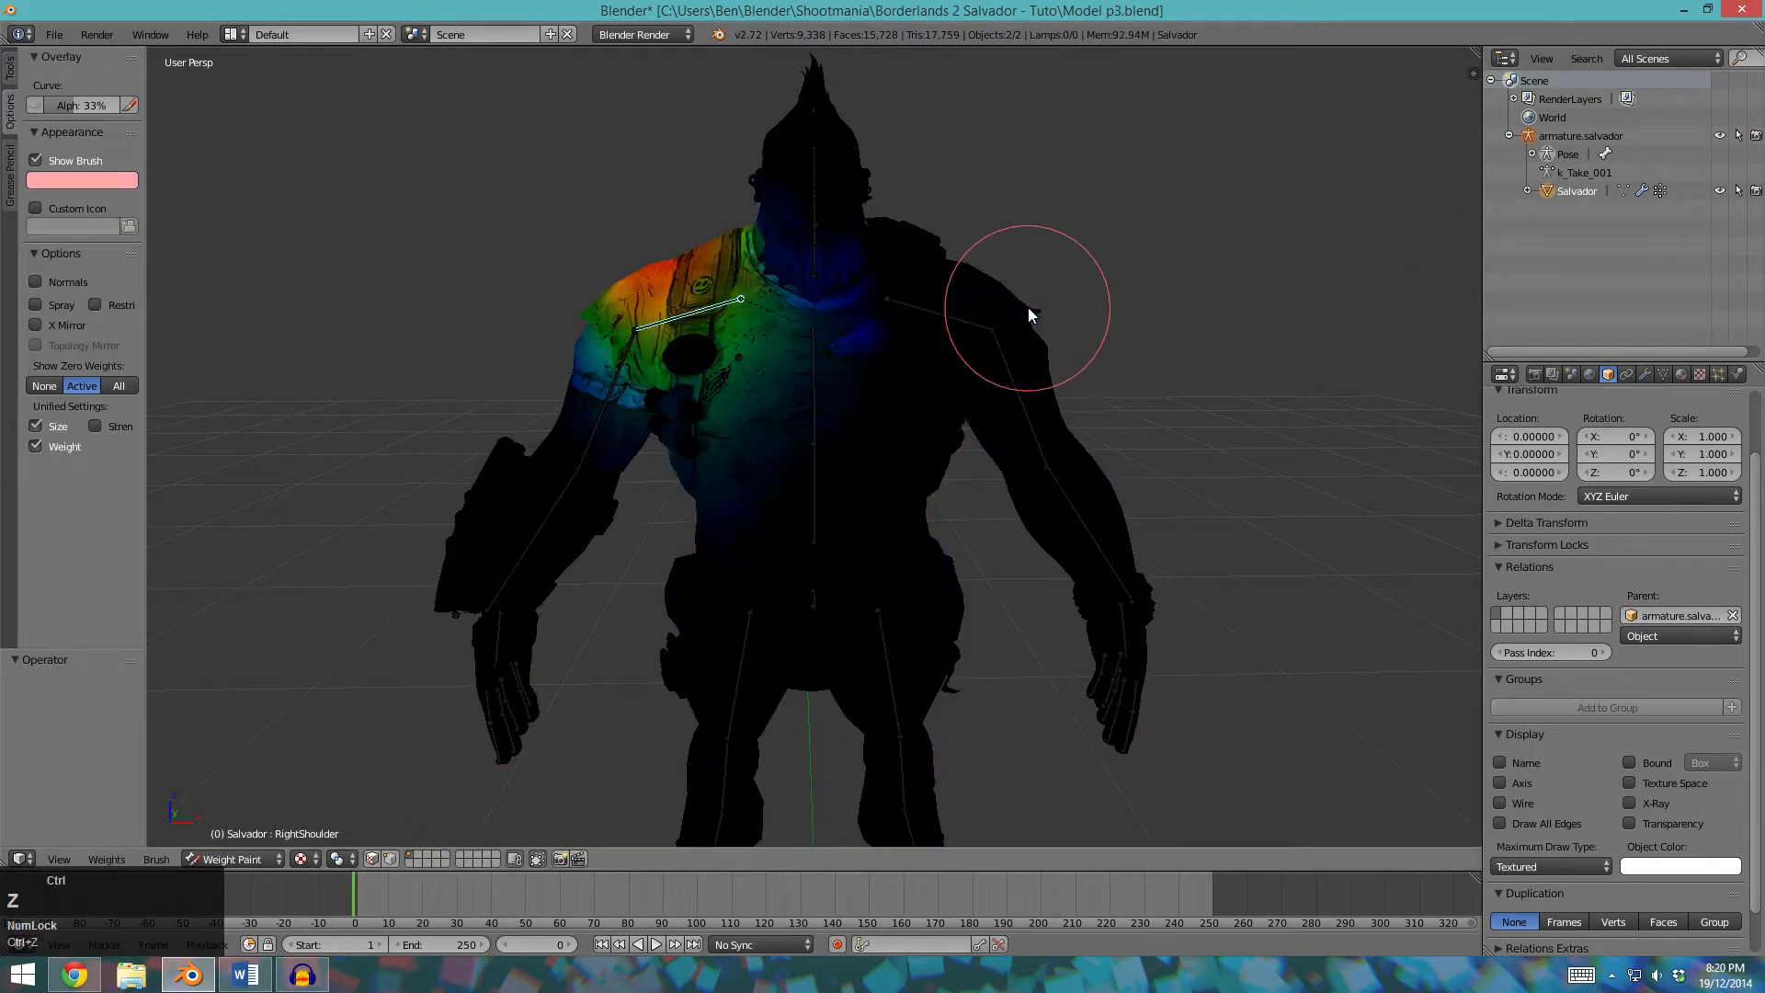
key("ctrl+z")
key("ctrl+z")
key("ctrl+z")
key("ctrl+z")
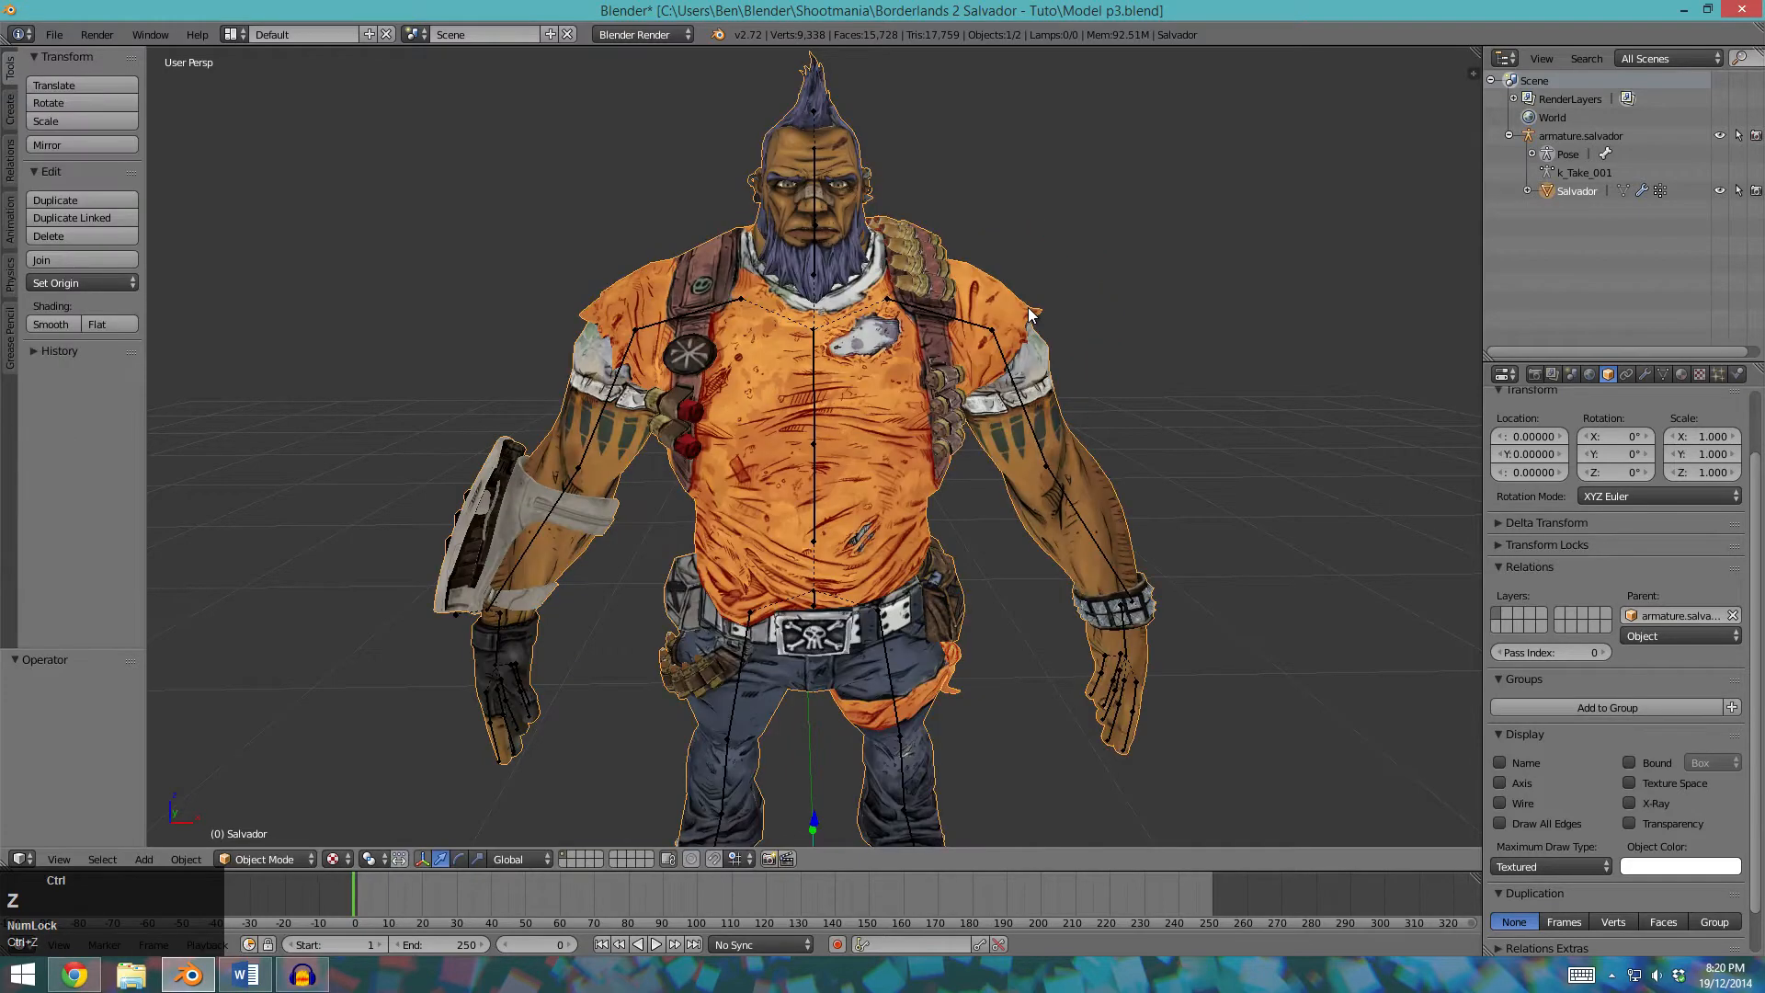
key("ctrl+z")
key("ctrl+z")
key("ctrl+z")
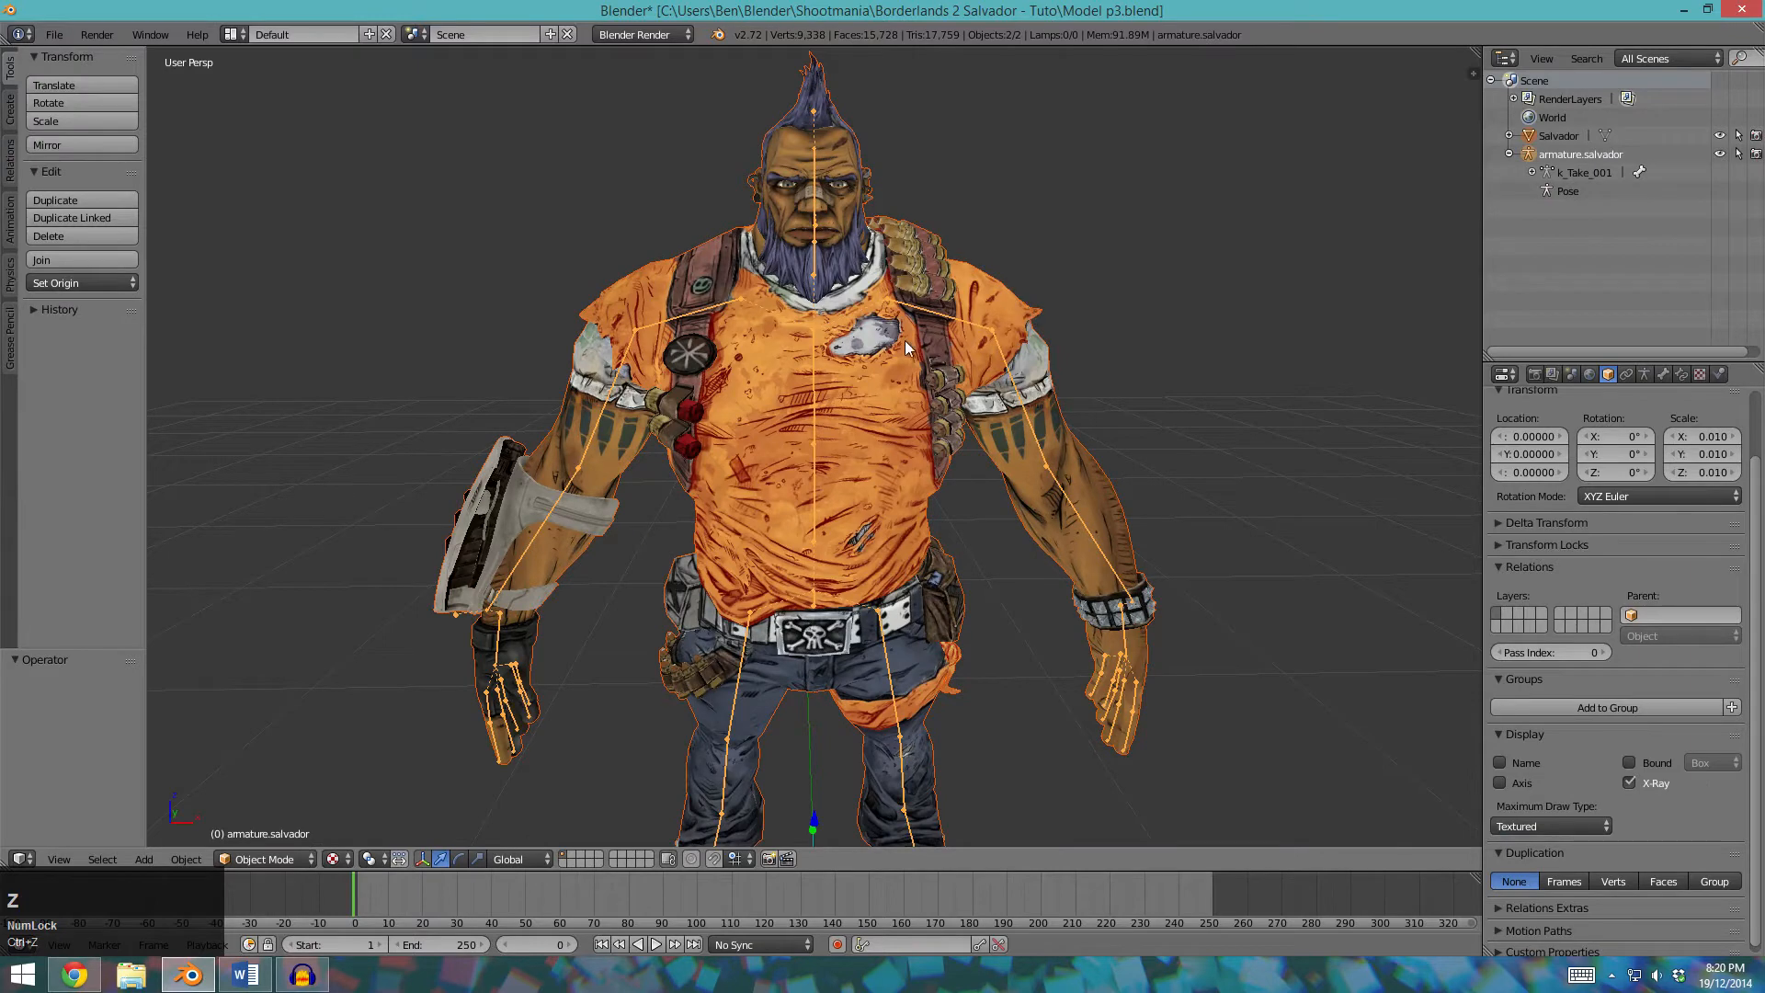
Parent the Salvador mesh to the armature using Armature Deform With Empty Groups, and select the mesh.
key("ctrl+p")
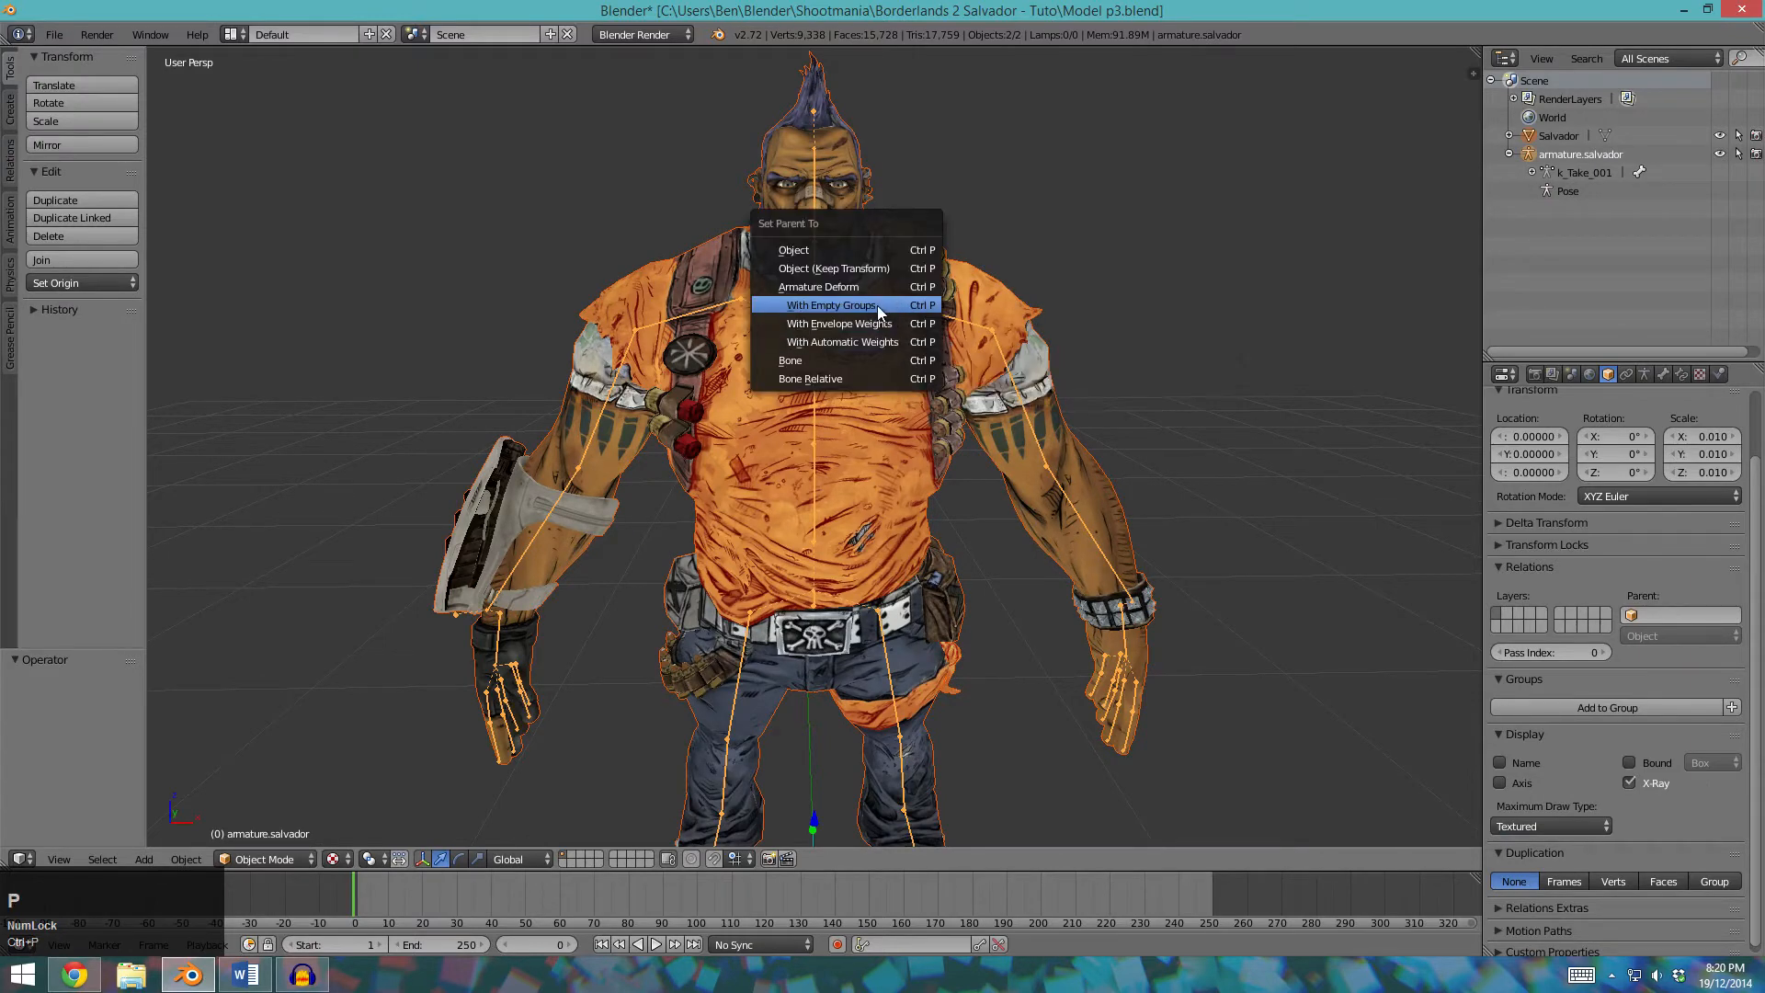
left_click(879, 305)
left_click(1576, 192)
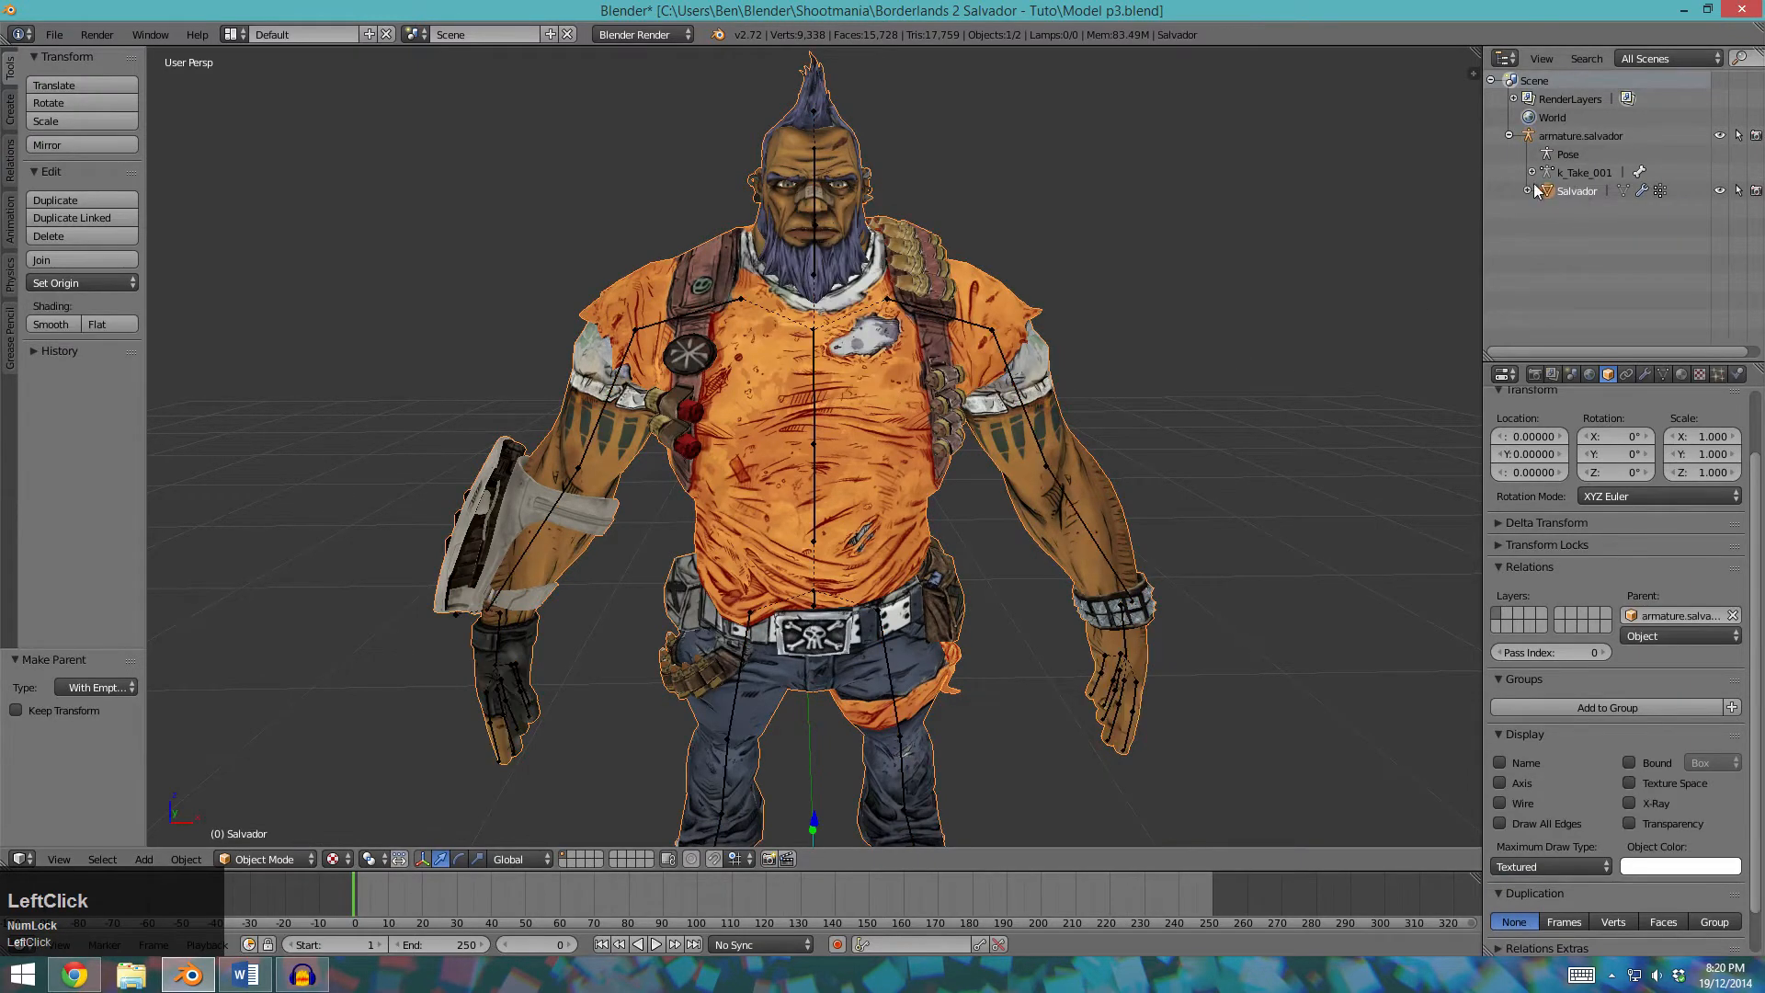
Put armature.salvador in Pose Mode, and switch the Salvador mesh to Weight Paint mode with both objects selected.
left_click(1580, 136)
left_click(272, 859)
left_click(292, 802)
left_click(1576, 194)
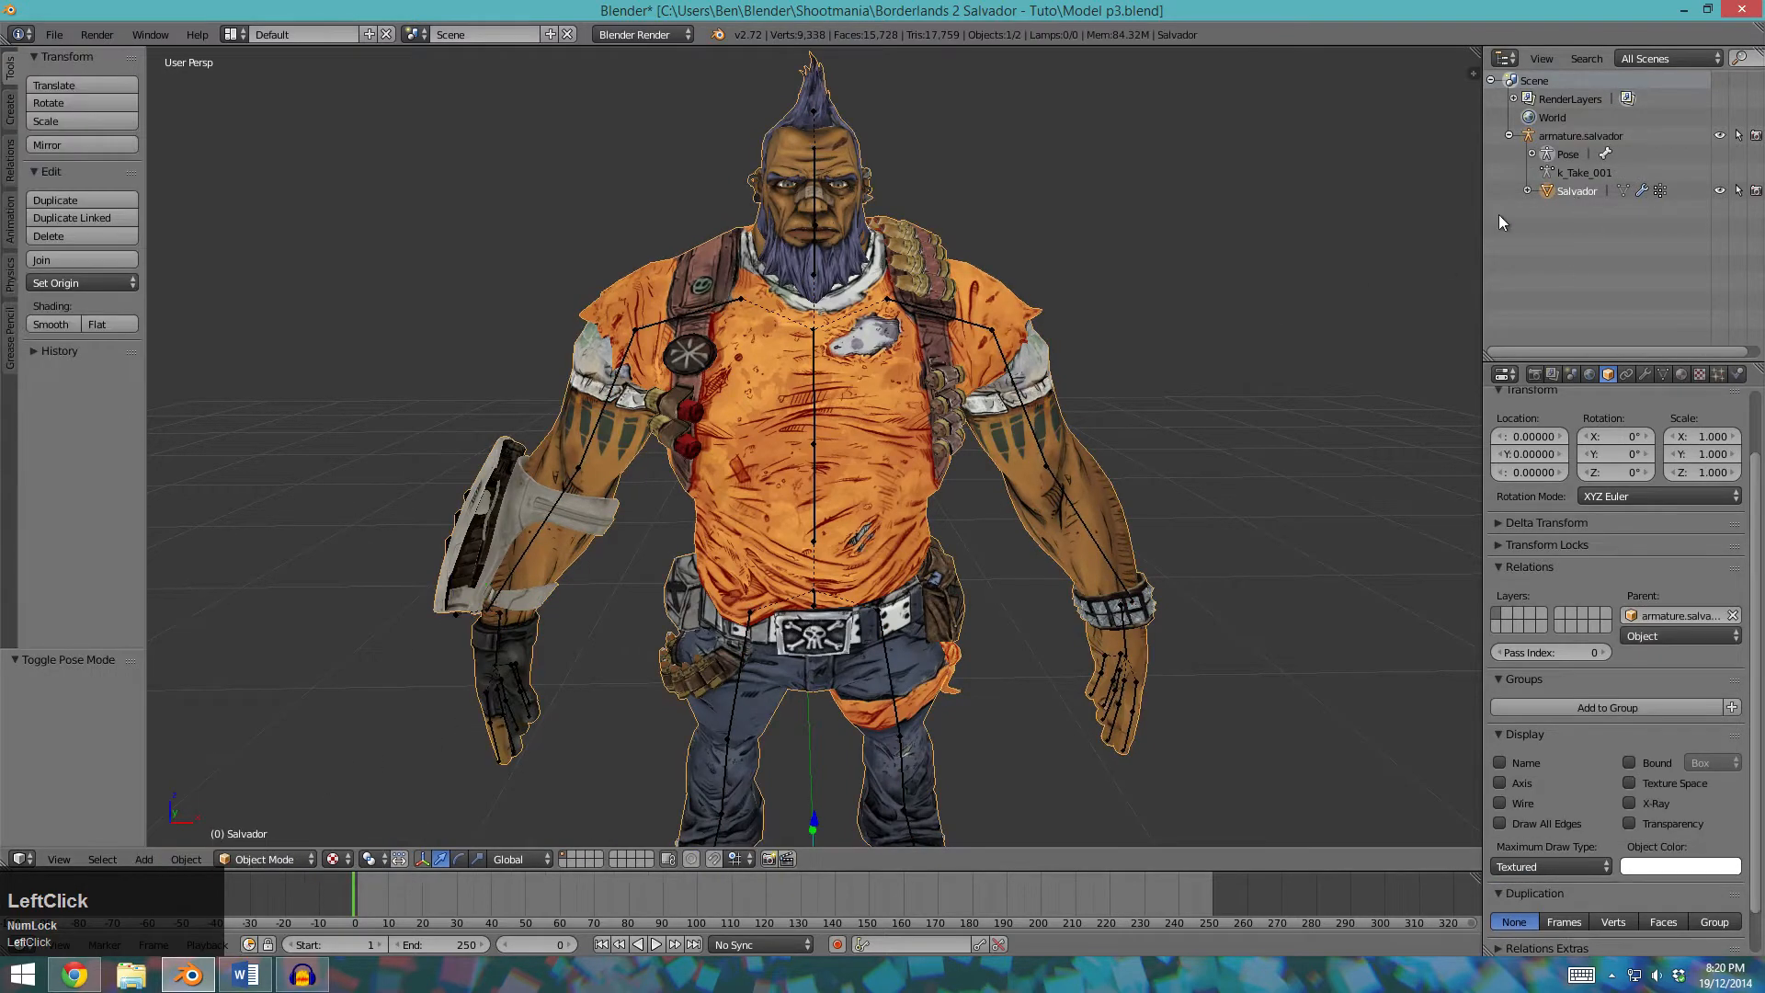
left_click(1574, 138)
right_click(487, 653, "shift")
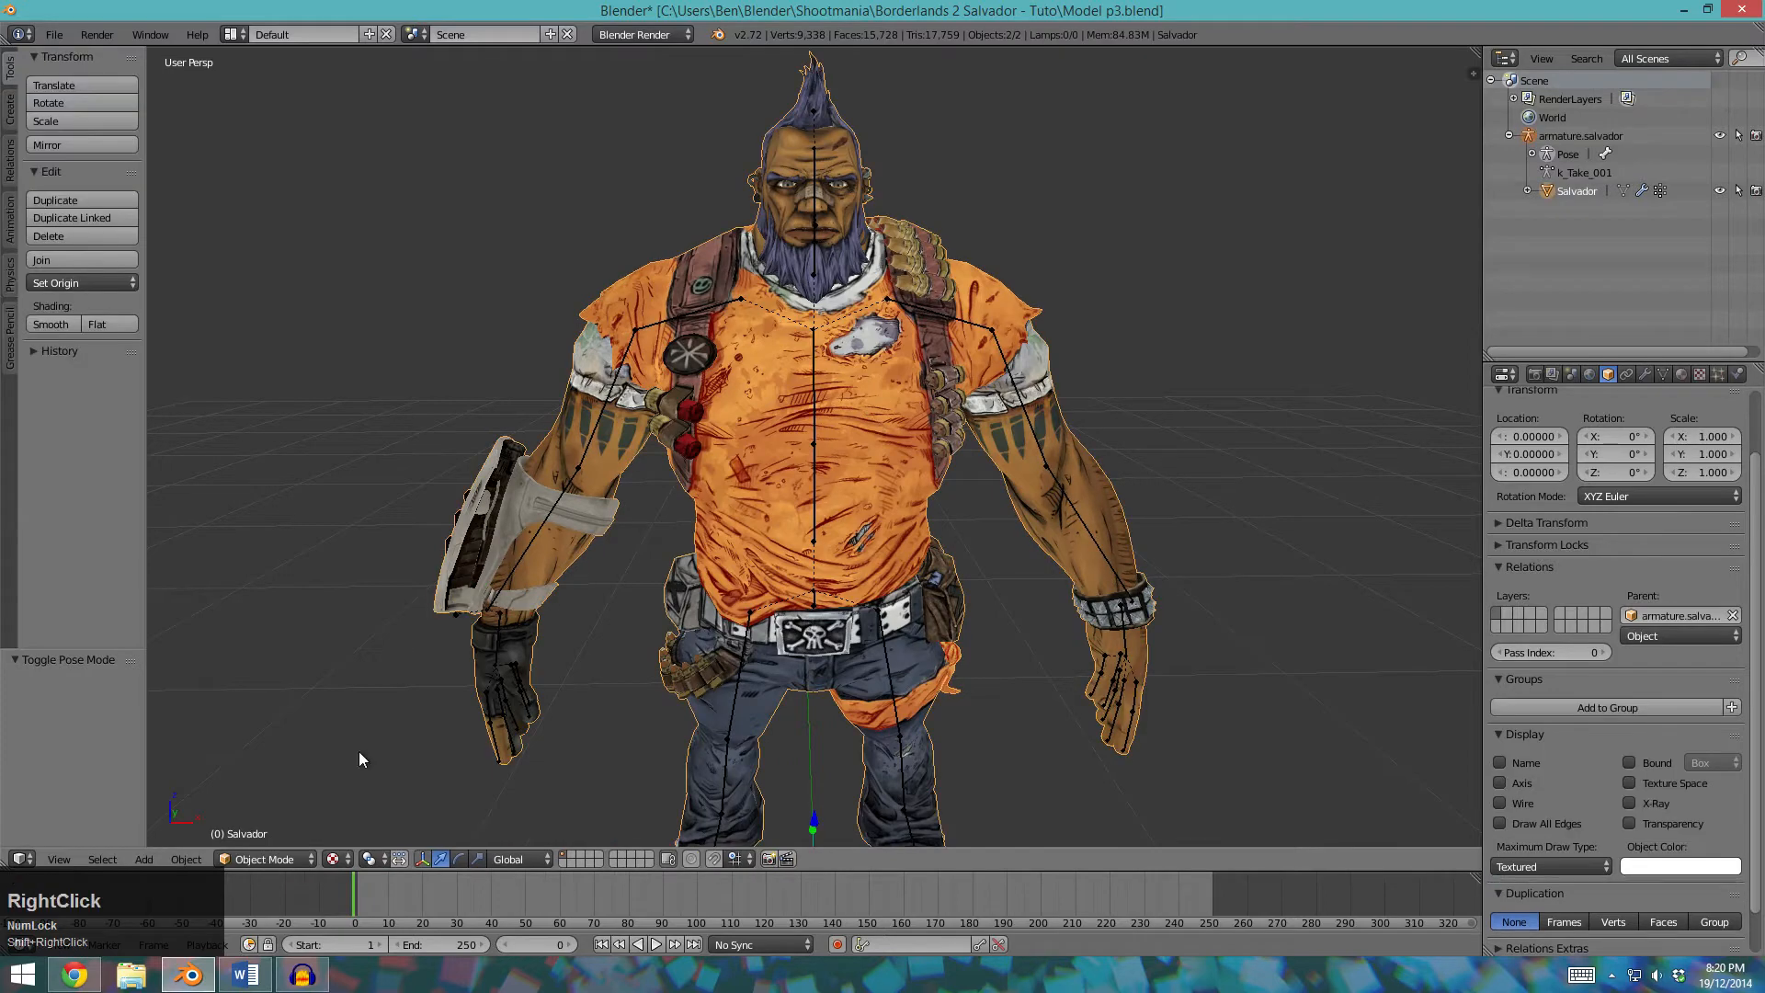
left_click(289, 856)
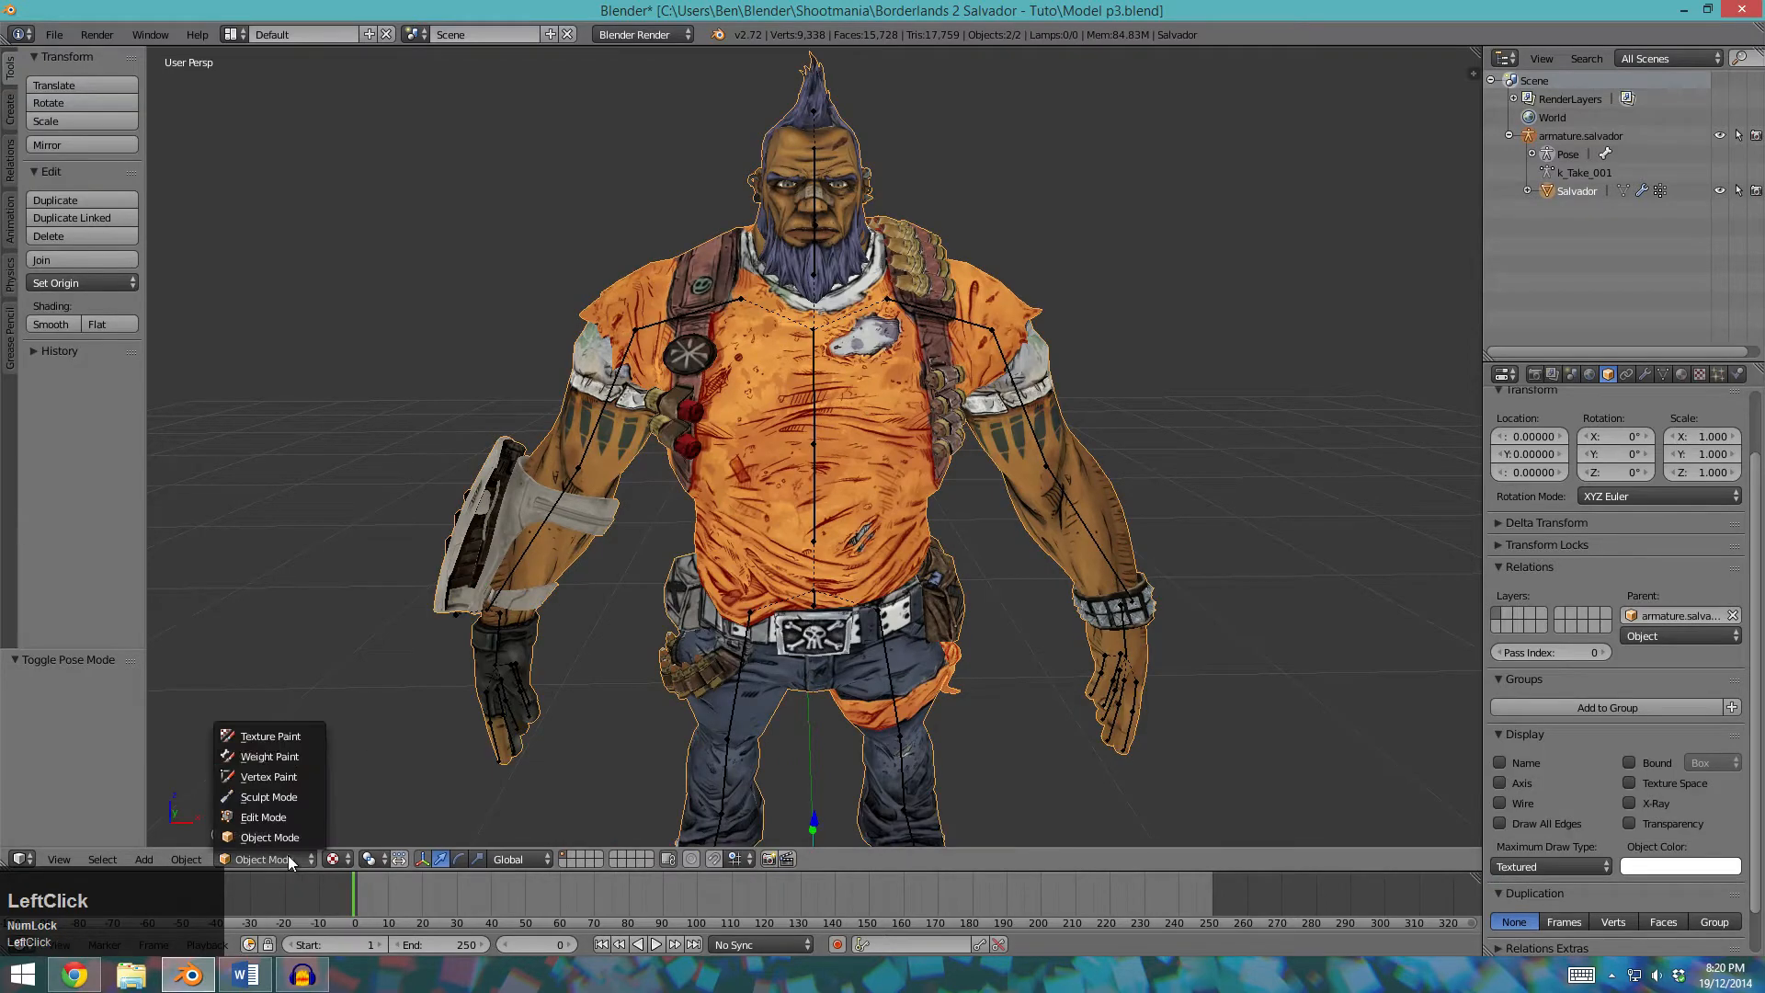
left_click(292, 758)
Clear the bone selection and select the Spine1 bone in the upper torso for weight painting.
right_click(919, 315)
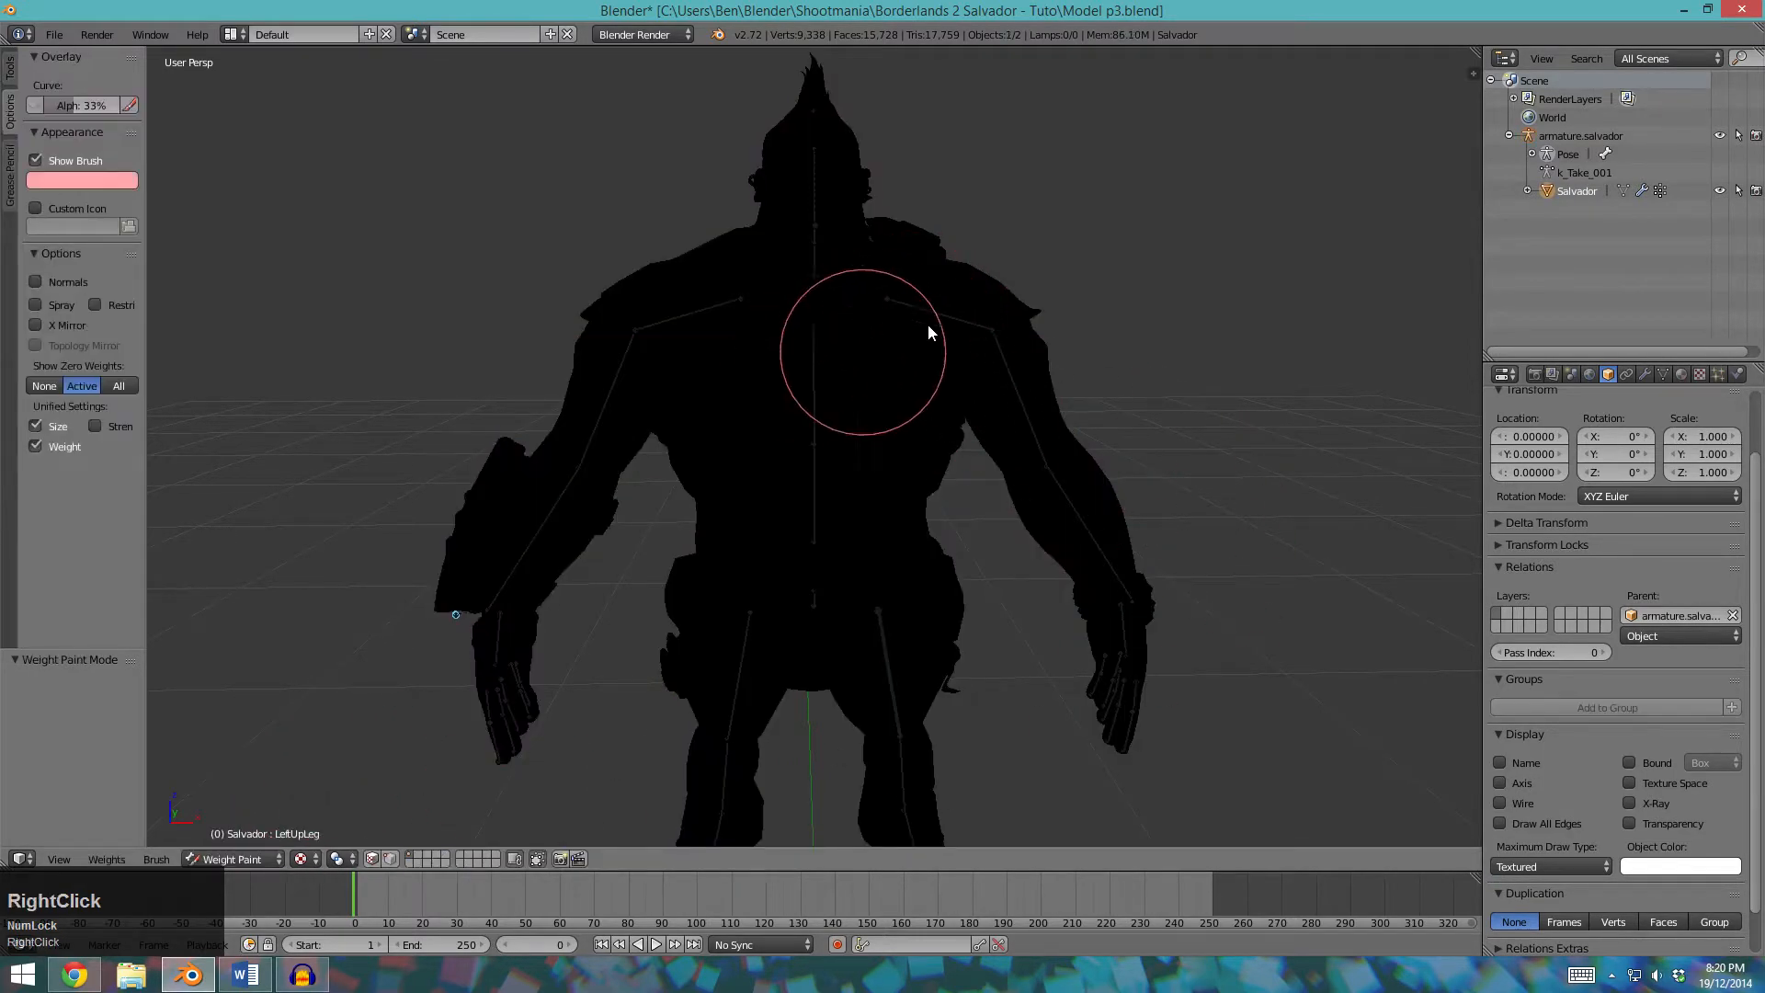
right_click(809, 383)
key("a")
middle_click_drag(931, 436, 804, 390)
right_click(800, 381)
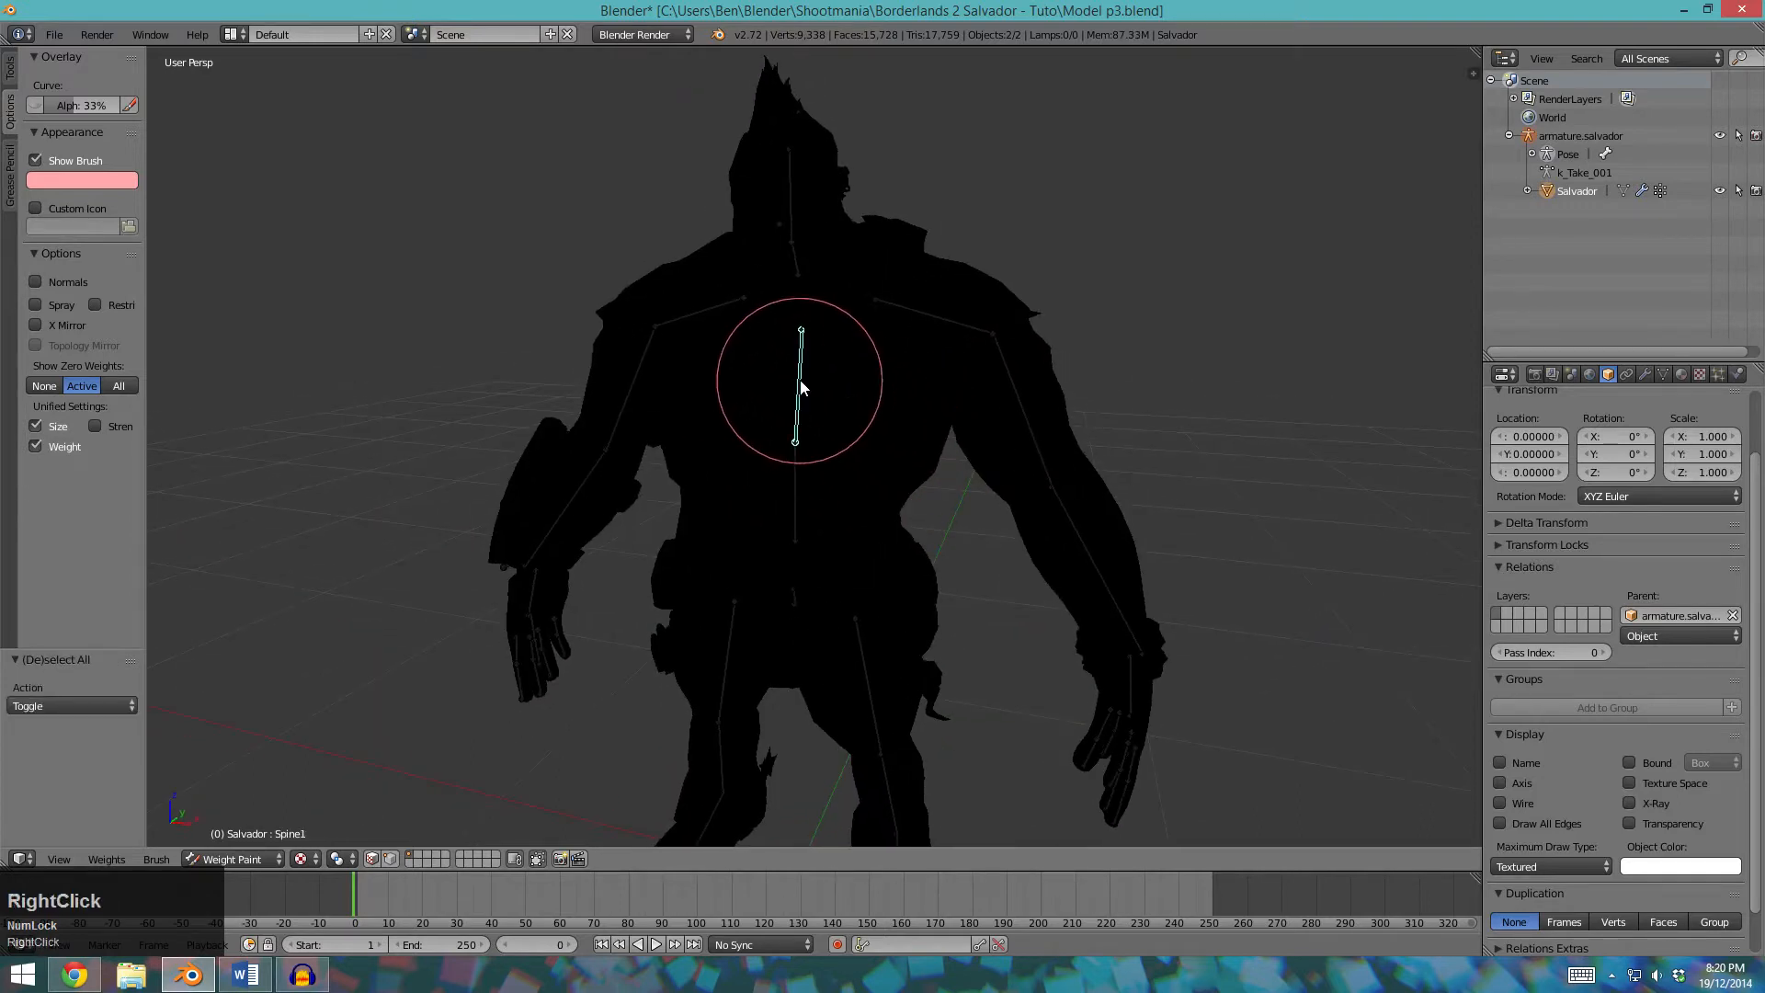
middle_click_drag(555, 343, 693, 382)
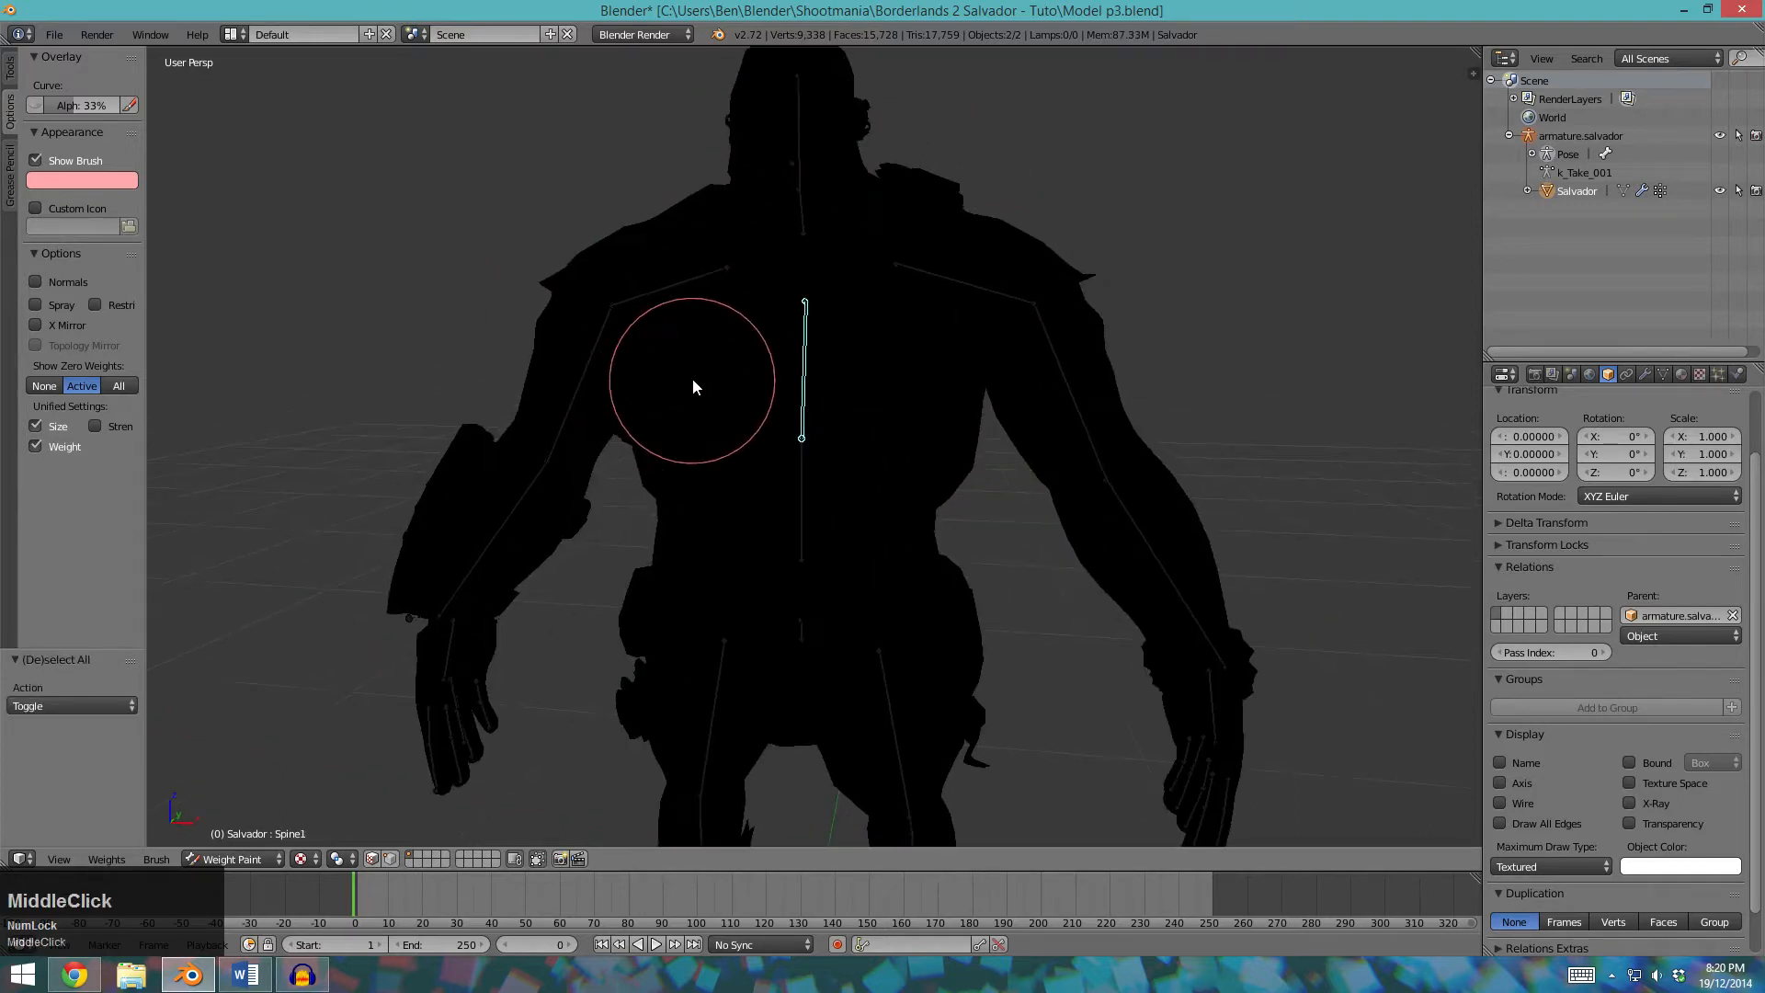
Set the brush blending to Add and paint Spine1 weight across the upper chest, raising the strength to 1.000.
left_click(11, 74)
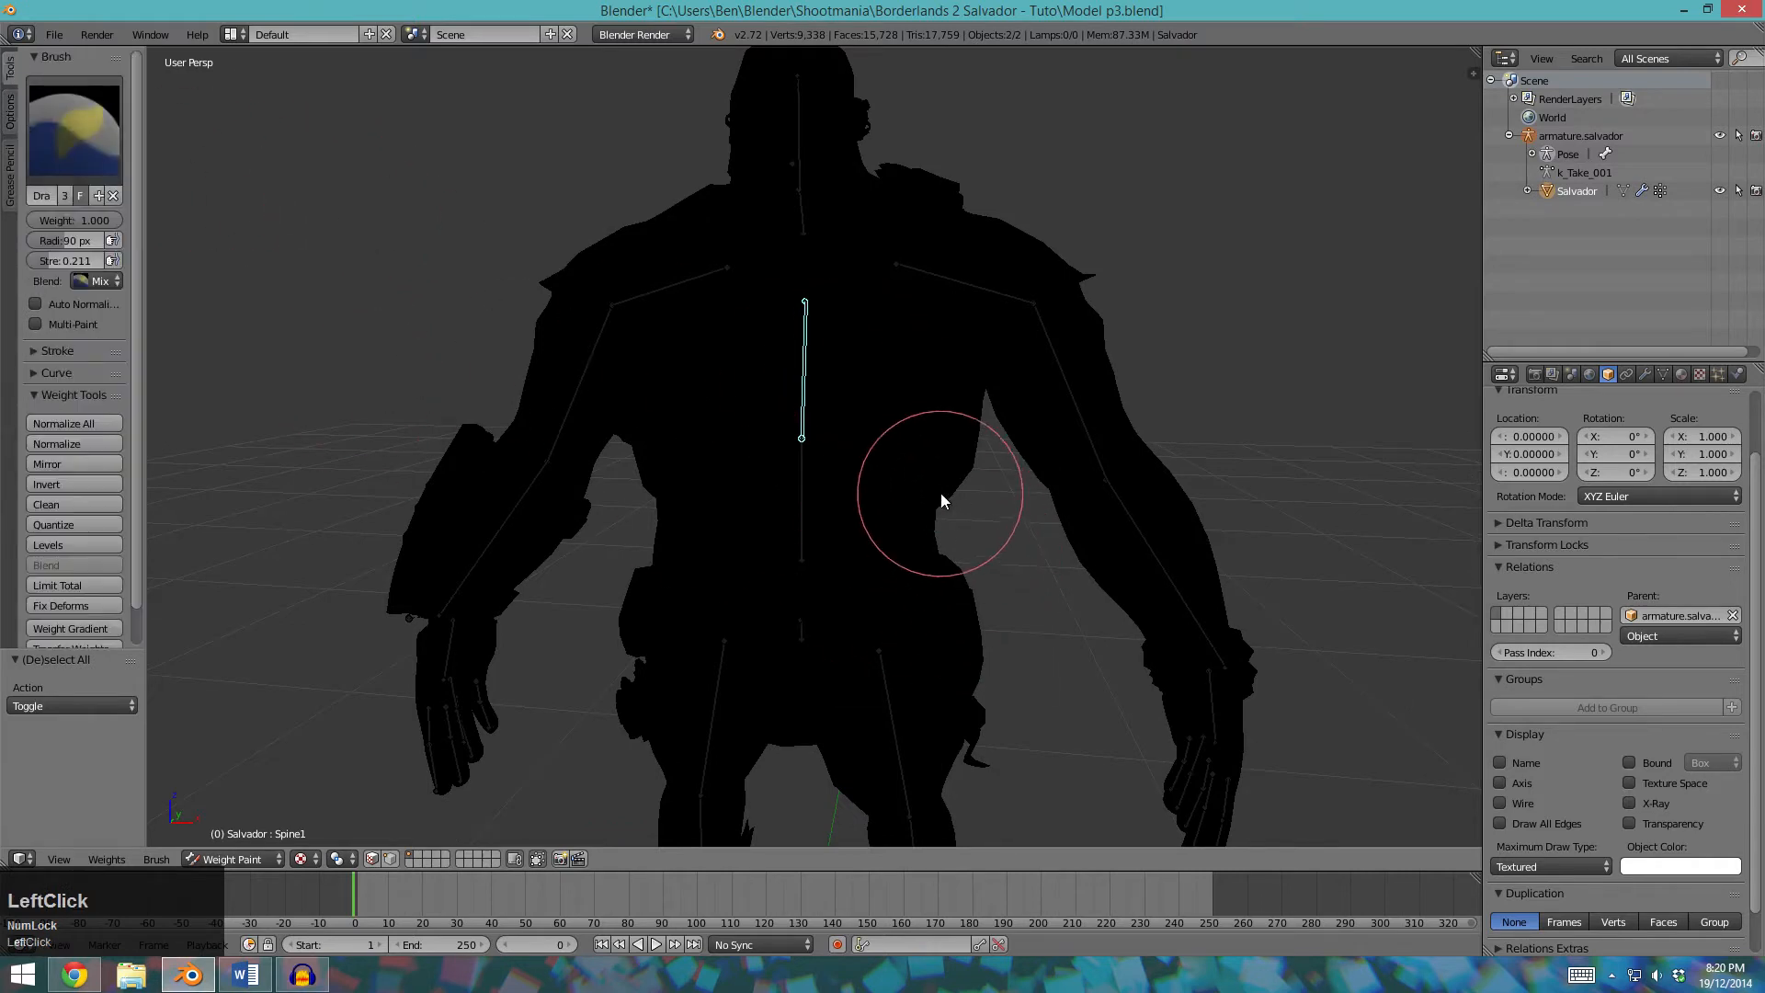
left_click(99, 280)
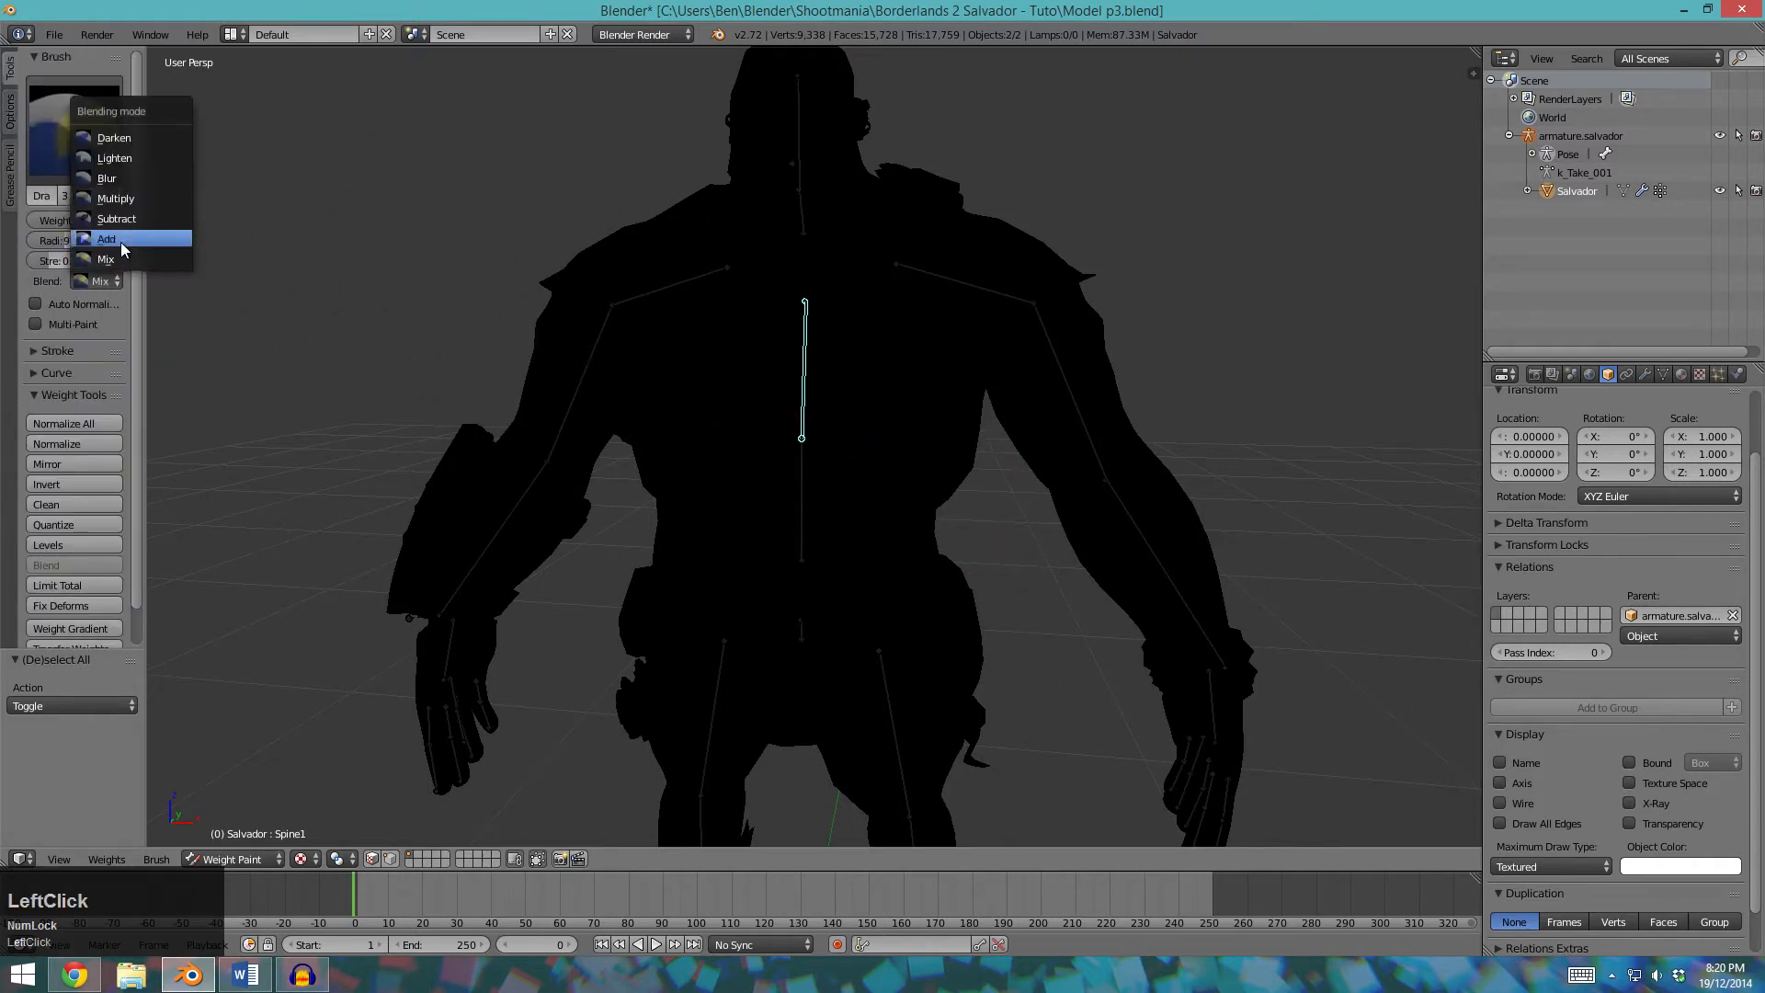
left_click(125, 241)
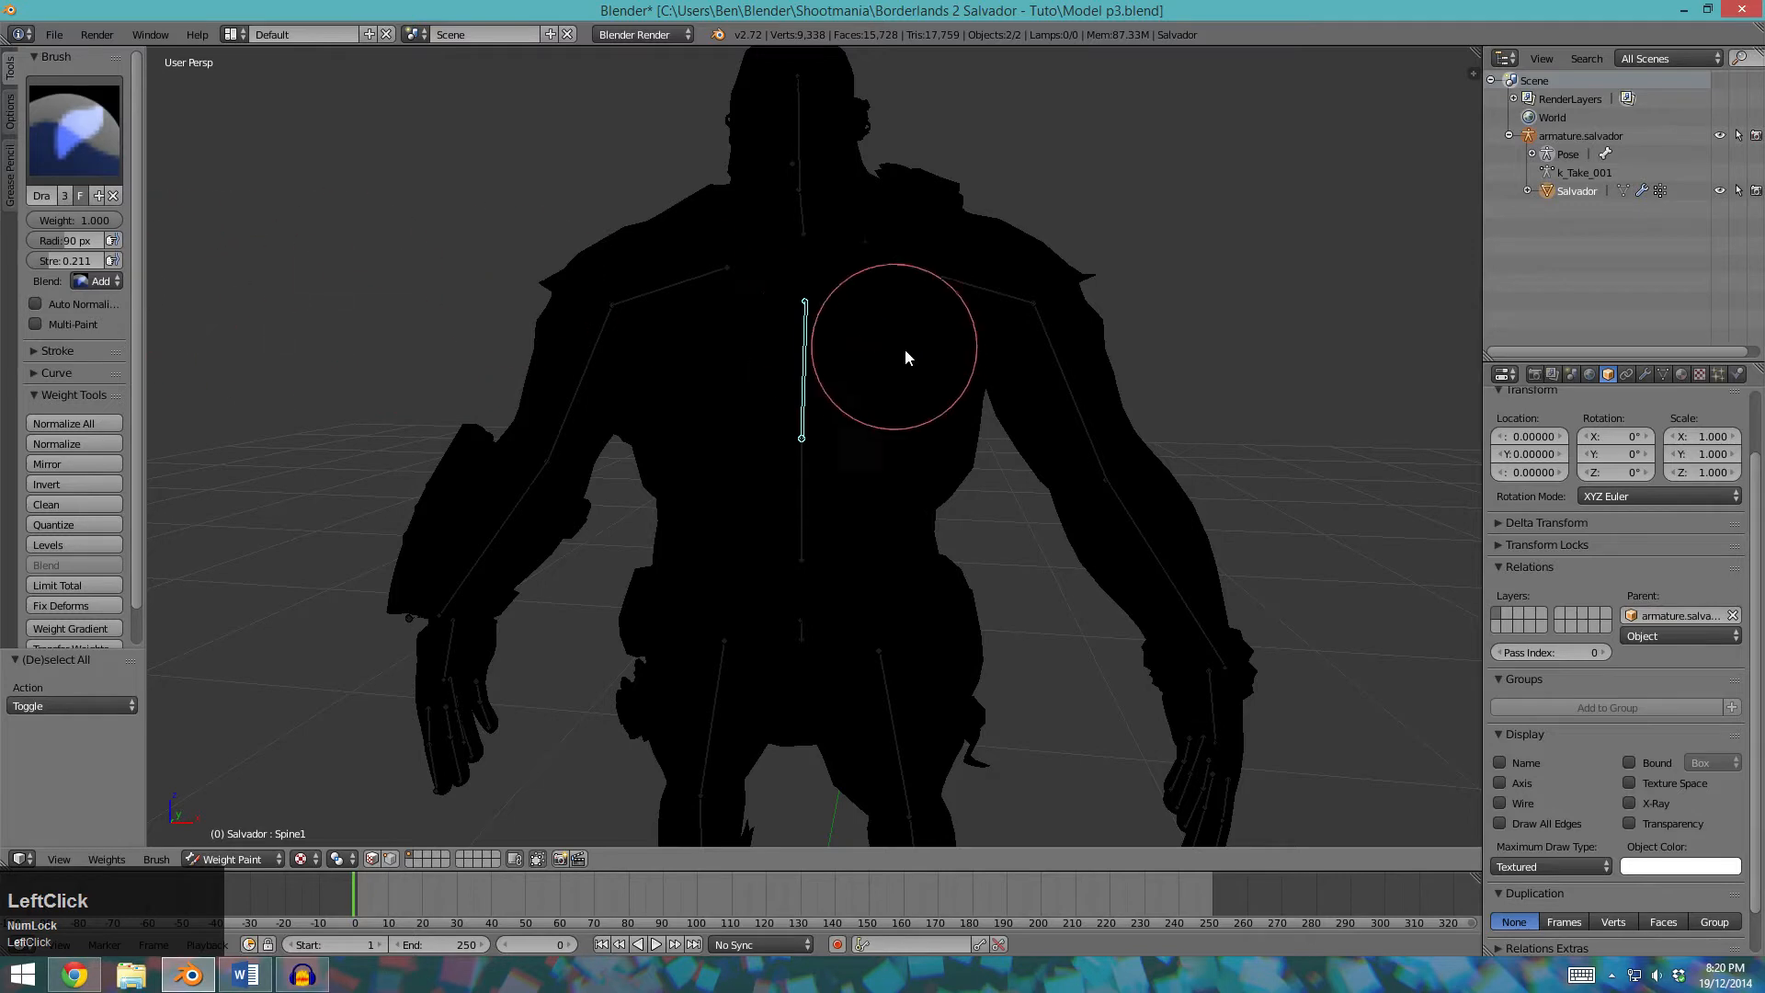
mouse_move(831, 367)
left_mouse_down()
mouse_move(792, 357)
mouse_move(720, 404)
left_mouse_up()
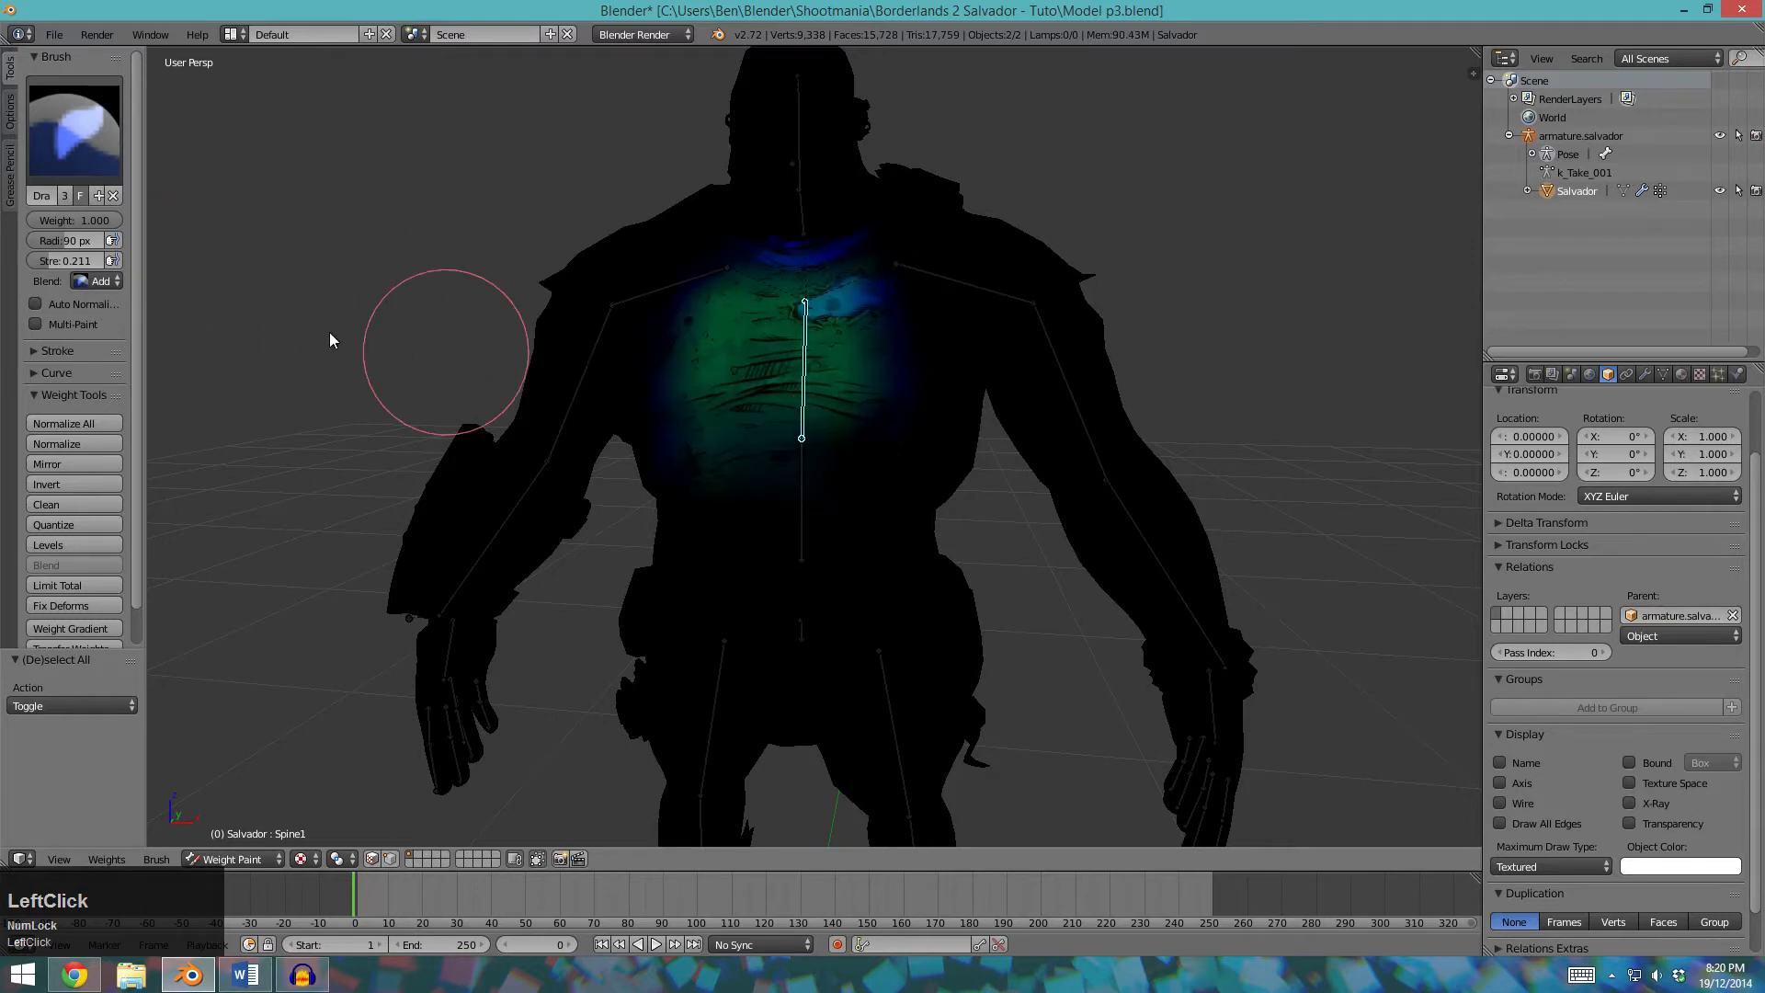
mouse_move(855, 331)
left_mouse_down()
mouse_move(824, 391)
mouse_move(758, 342)
mouse_move(644, 350)
left_mouse_up()
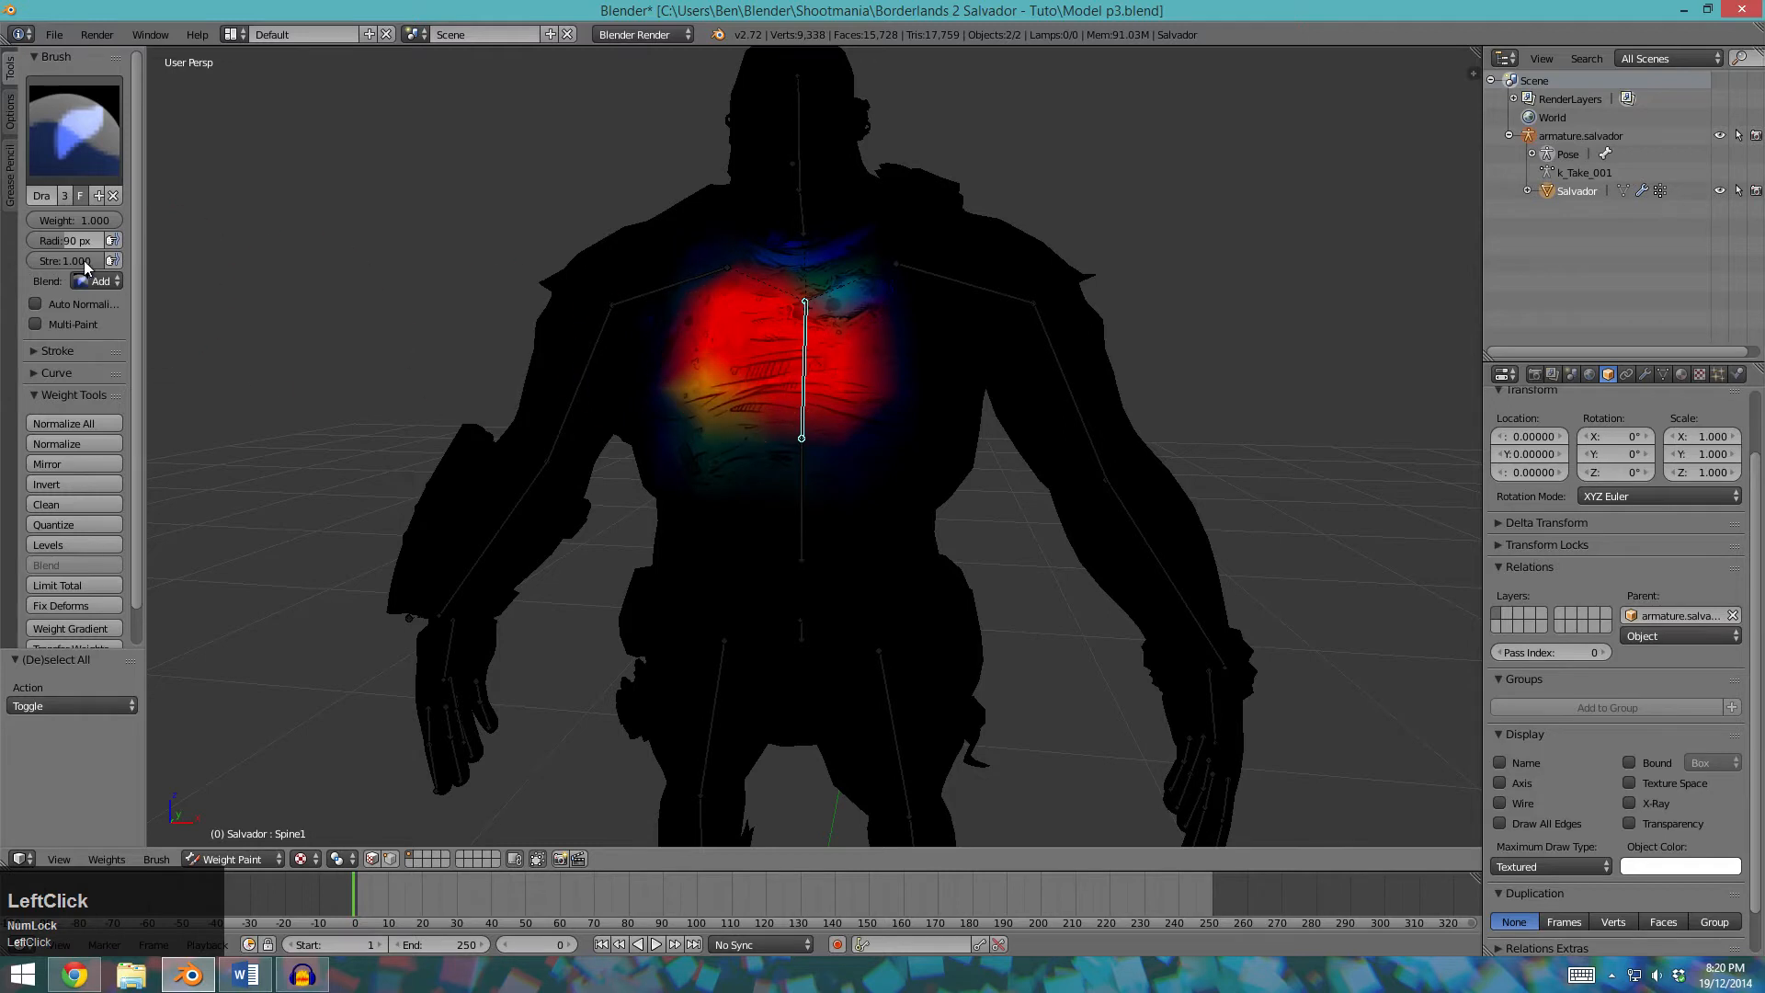
Set the brush strength to 0.461 and extend the Spine1 weight over the belly and the ammo strap side of the chest.
left_click_drag(81, 261, 38, 261)
mouse_move(844, 342)
left_mouse_down()
mouse_move(736, 458)
mouse_move(870, 465)
left_mouse_up()
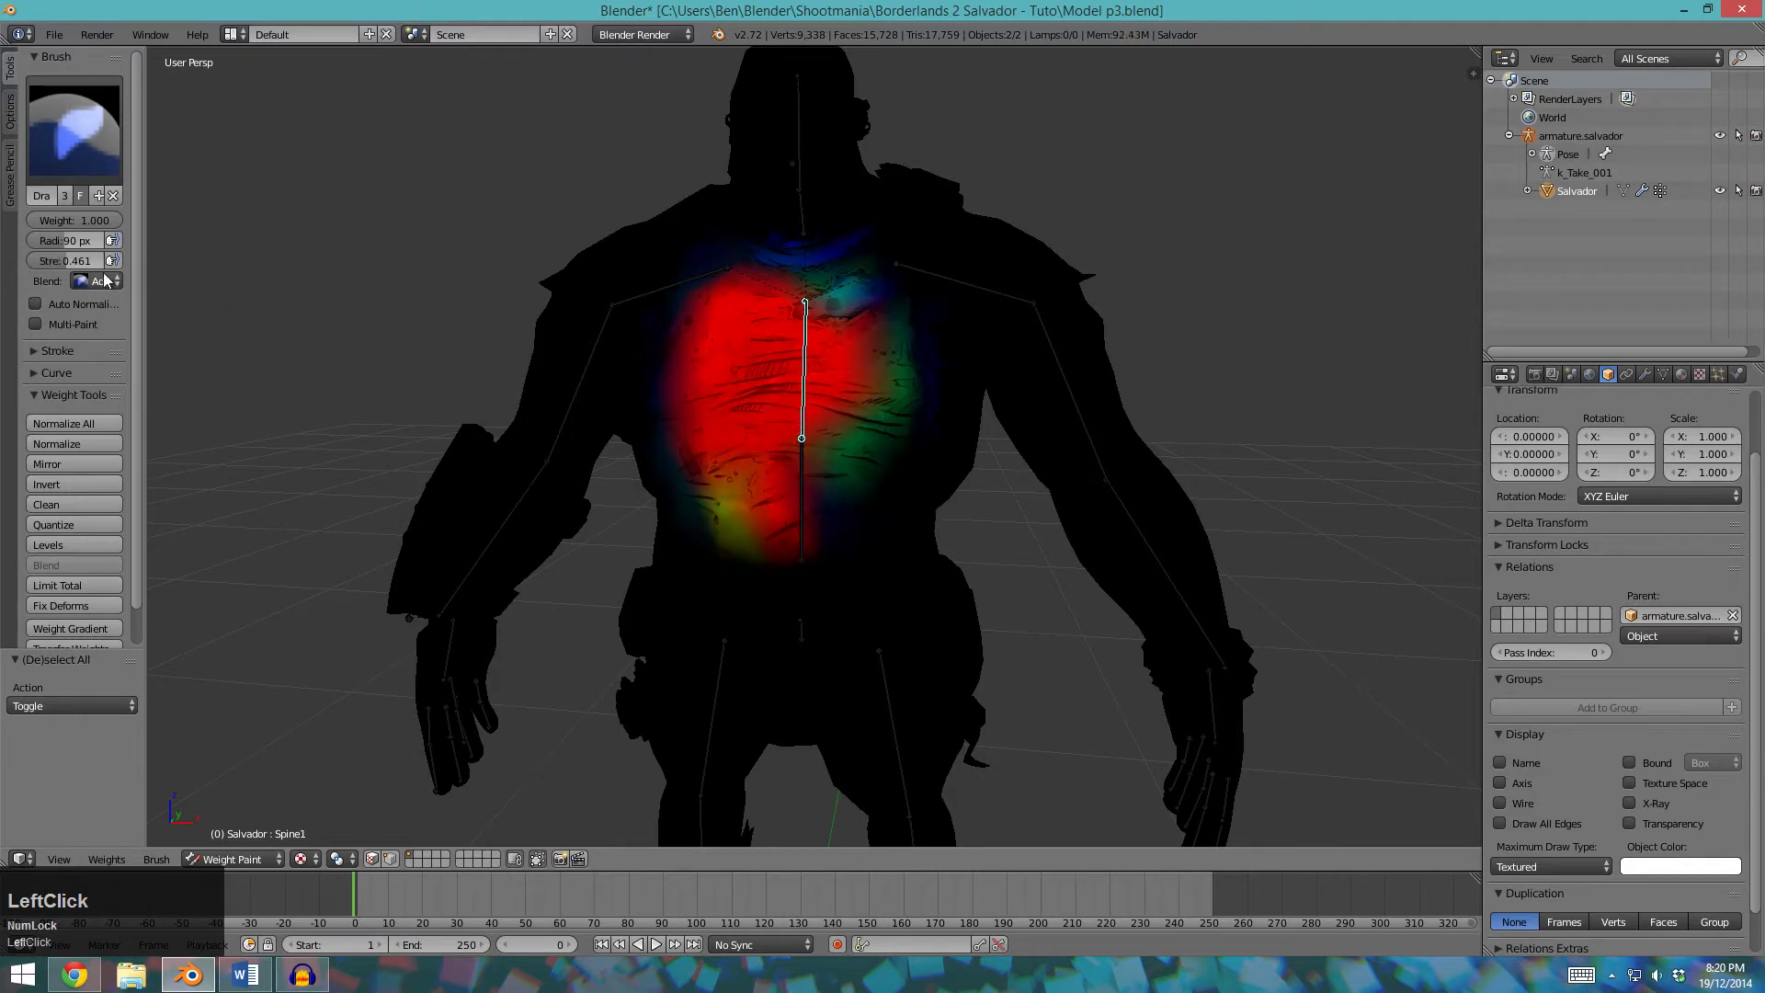
middle_click_drag(856, 382, 835, 373)
left_click_drag(835, 373, 797, 416)
mouse_move(797, 416)
middle_mouse_down()
mouse_move(735, 455)
mouse_move(873, 456)
middle_mouse_up()
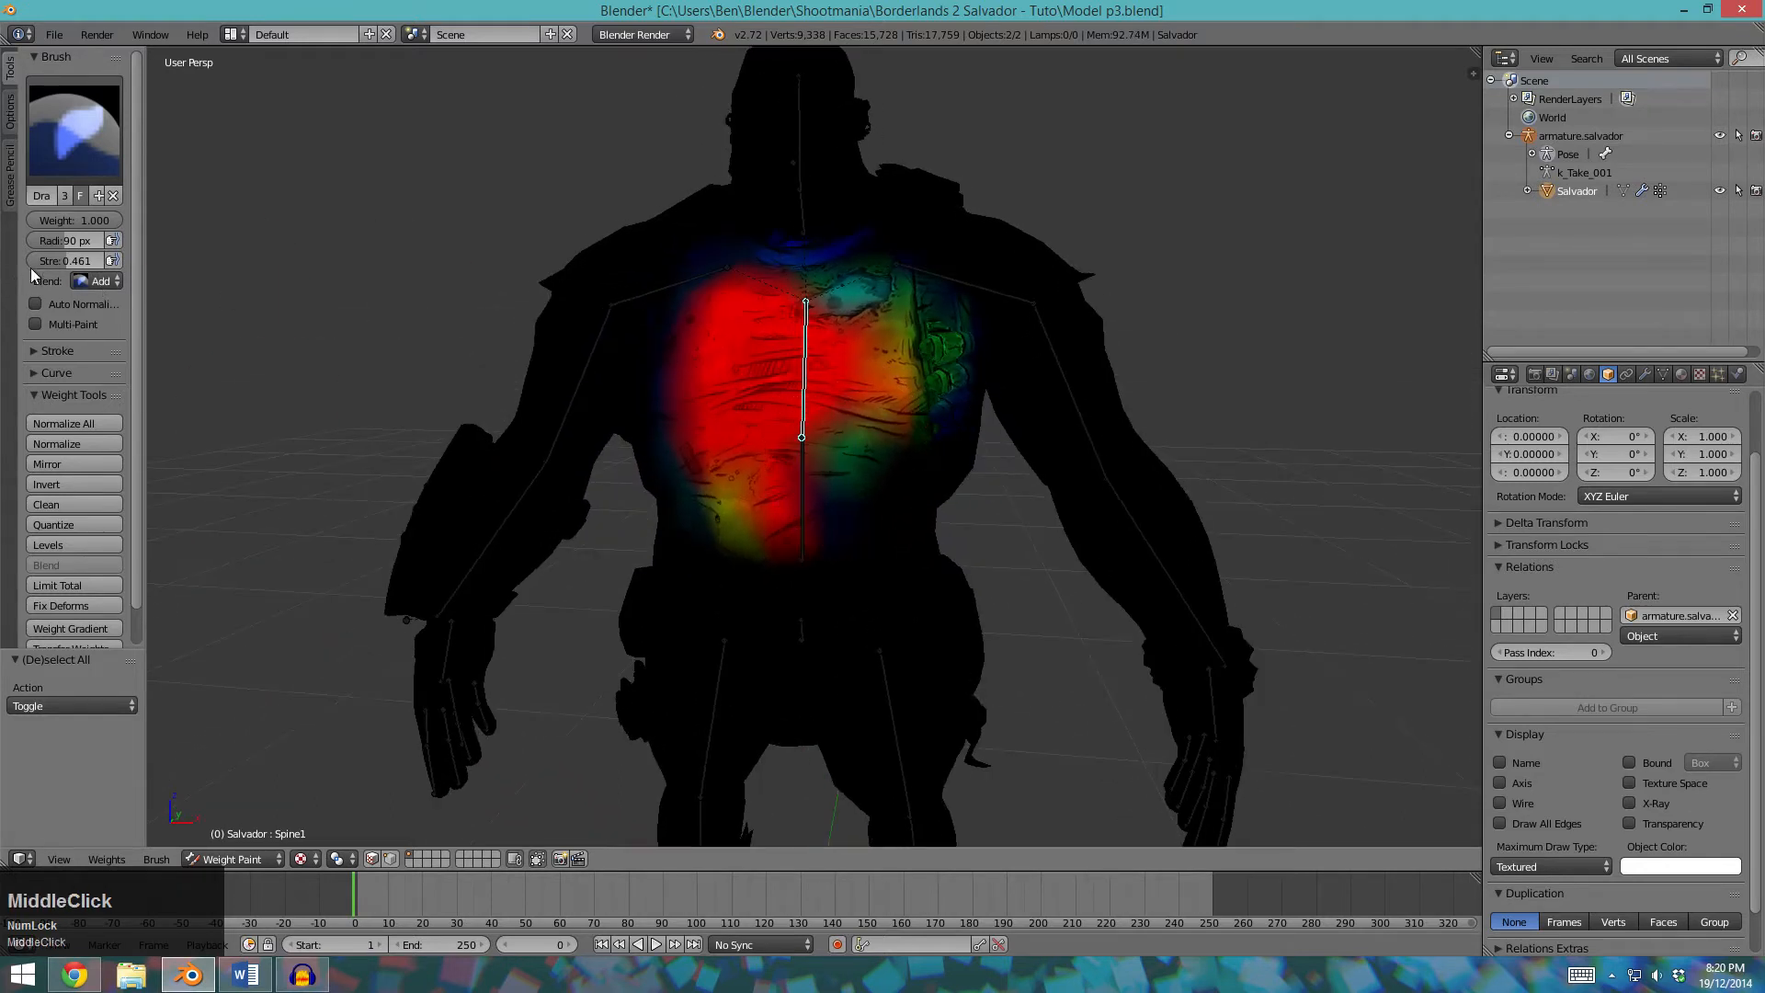
Set the brush blending to Subtract and remove the Spine1 weight from the lower belly.
left_click(96, 287)
left_click(134, 223)
mouse_move(733, 531)
left_mouse_down()
mouse_move(811, 538)
mouse_move(823, 516)
mouse_move(868, 514)
mouse_move(743, 484)
mouse_move(856, 500)
mouse_move(798, 504)
mouse_move(792, 559)
left_mouse_up()
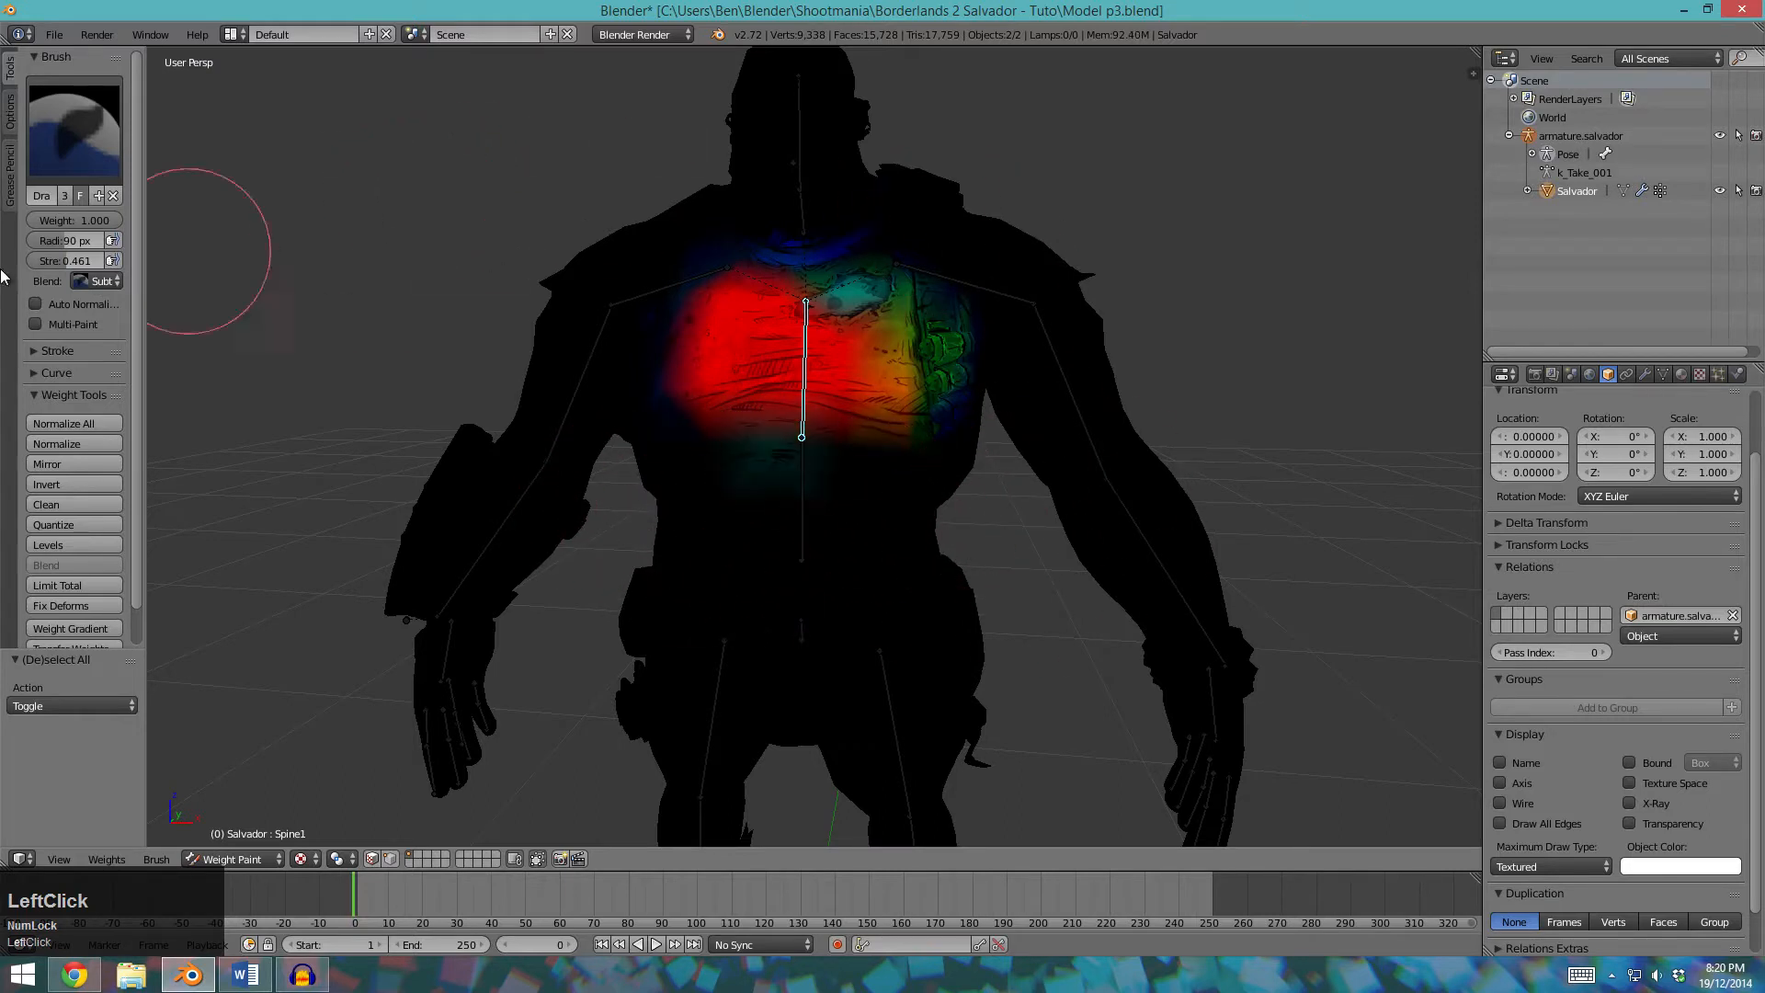
Set the brush blending back to Add and paint Spine1 weight over the chest and strap on the character's right side.
left_click(97, 281)
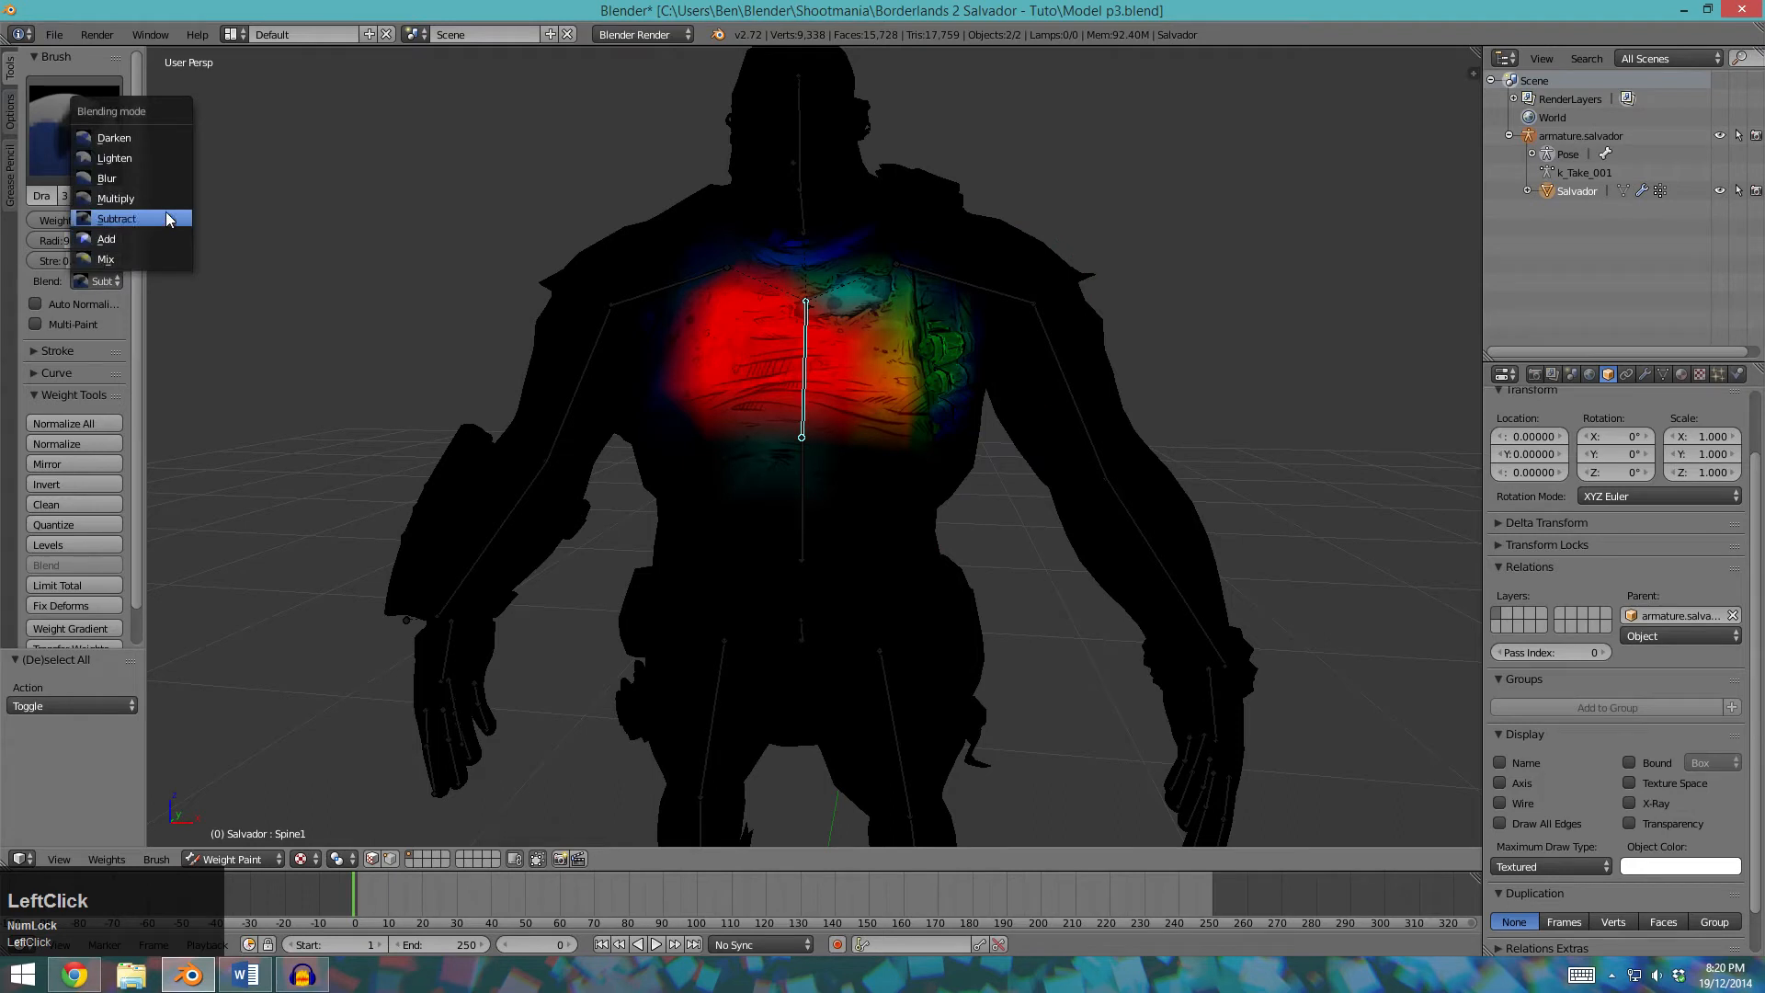
left_click(106, 238)
mouse_move(832, 368)
middle_mouse_down()
mouse_move(803, 349)
mouse_move(754, 364)
middle_mouse_up()
left_click_drag(754, 364, 734, 449)
Set the brush blending to Blur and soften the Spine1 weights across the chest, straps and right shoulder.
left_click(97, 280)
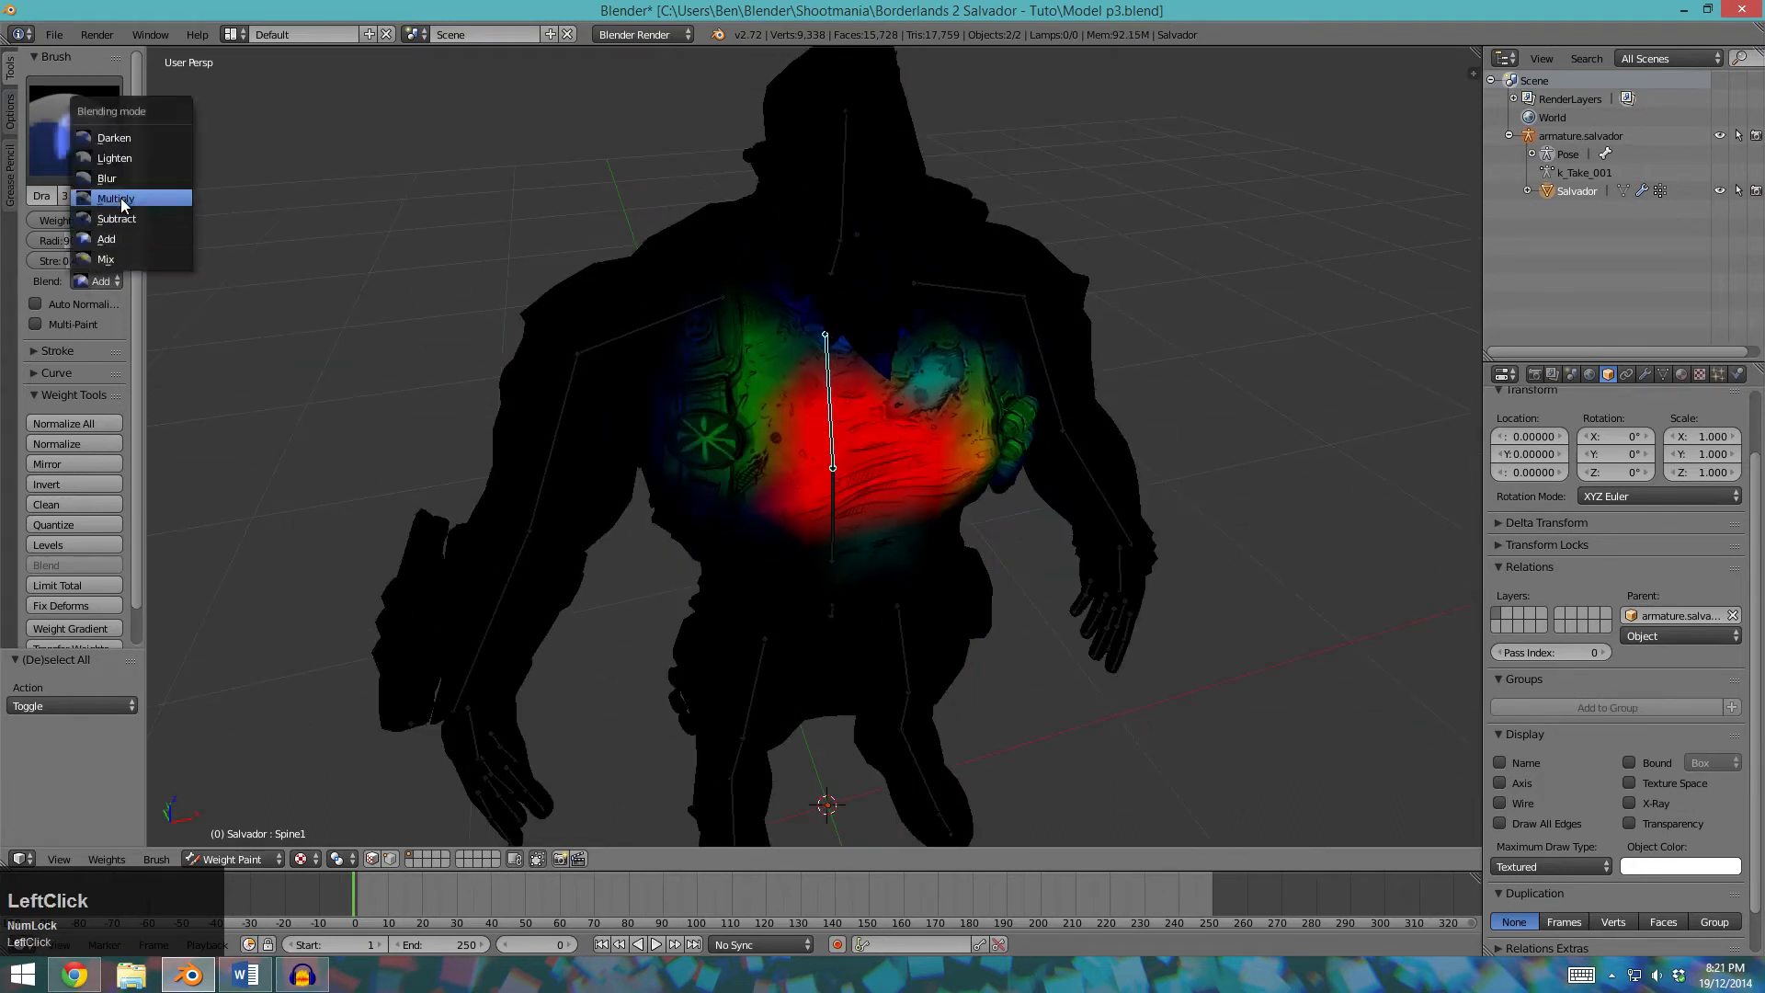
left_click(107, 178)
middle_click_drag(809, 460, 753, 471)
mouse_move(753, 471)
left_mouse_down()
mouse_move(943, 388)
mouse_move(762, 411)
mouse_move(923, 412)
left_mouse_up()
middle_click_drag(923, 412, 708, 395)
mouse_move(708, 394)
left_mouse_down()
mouse_move(669, 432)
mouse_move(803, 500)
left_mouse_up()
mouse_move(803, 500)
middle_mouse_down()
mouse_move(853, 487)
mouse_move(784, 450)
middle_mouse_up()
left_click_drag(783, 449, 619, 315)
middle_click_drag(619, 316, 737, 442)
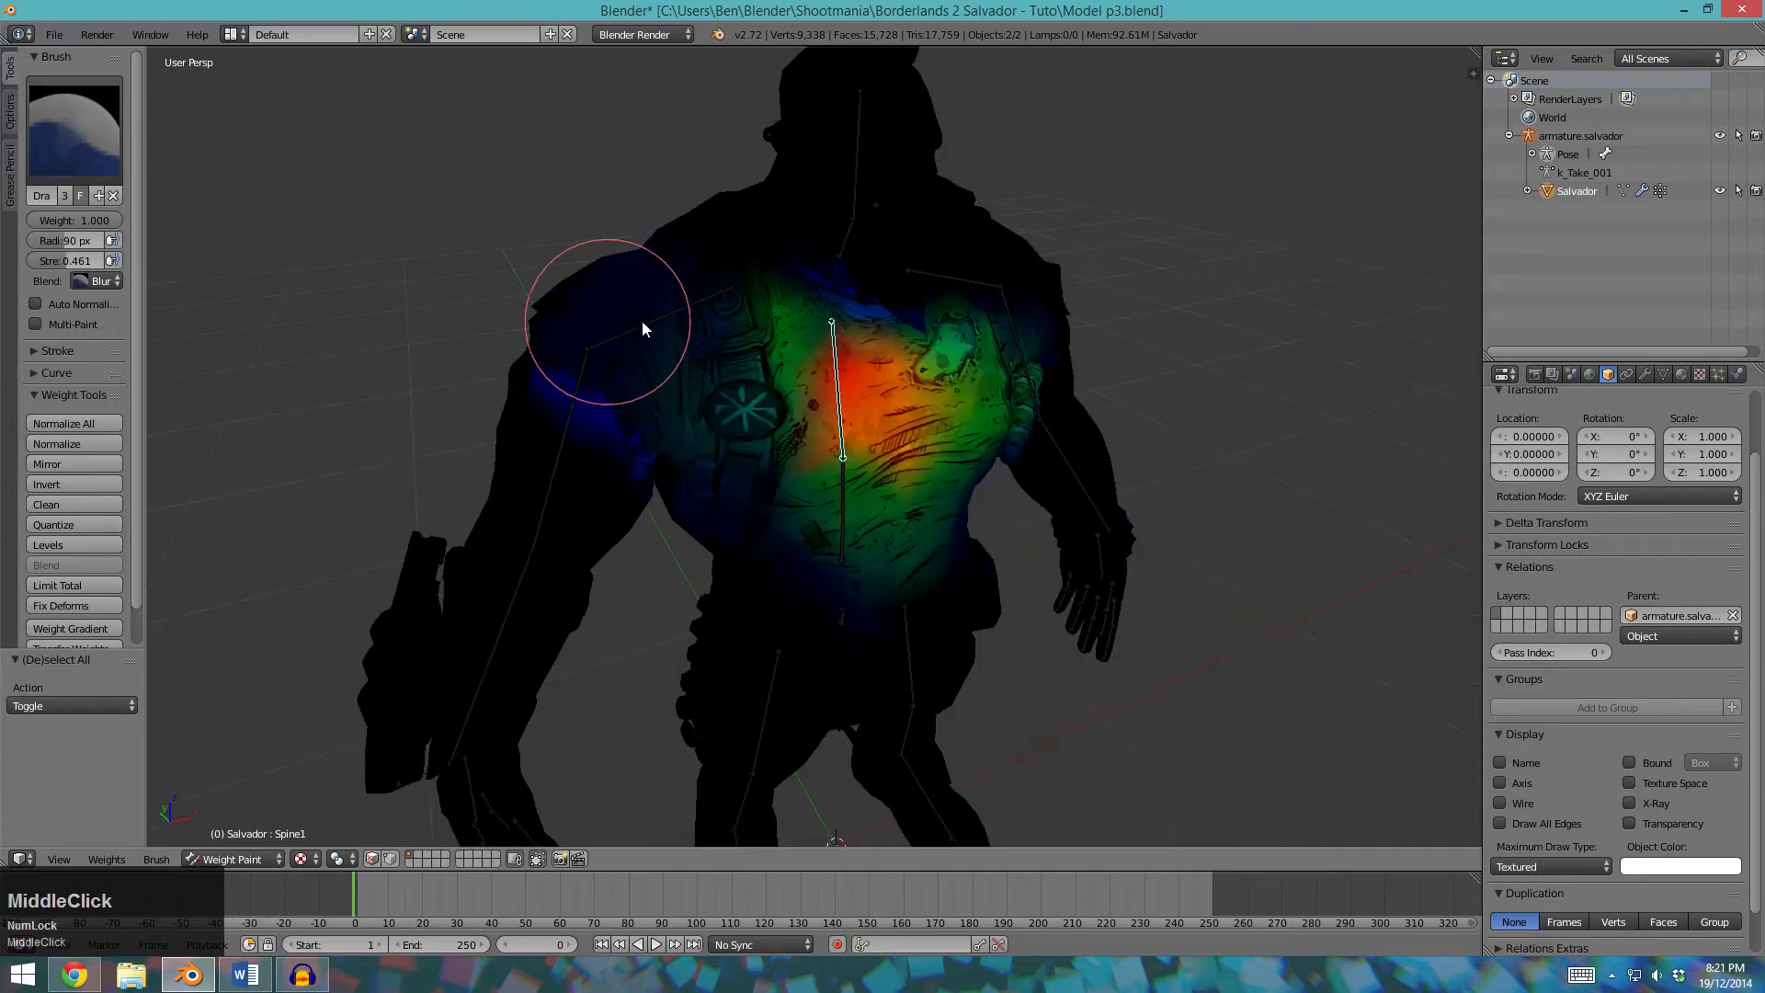
Enable X Mirror for weight painting, check the mesh's Armature modifier, and toggle Topology Mirror.
left_click(11, 108)
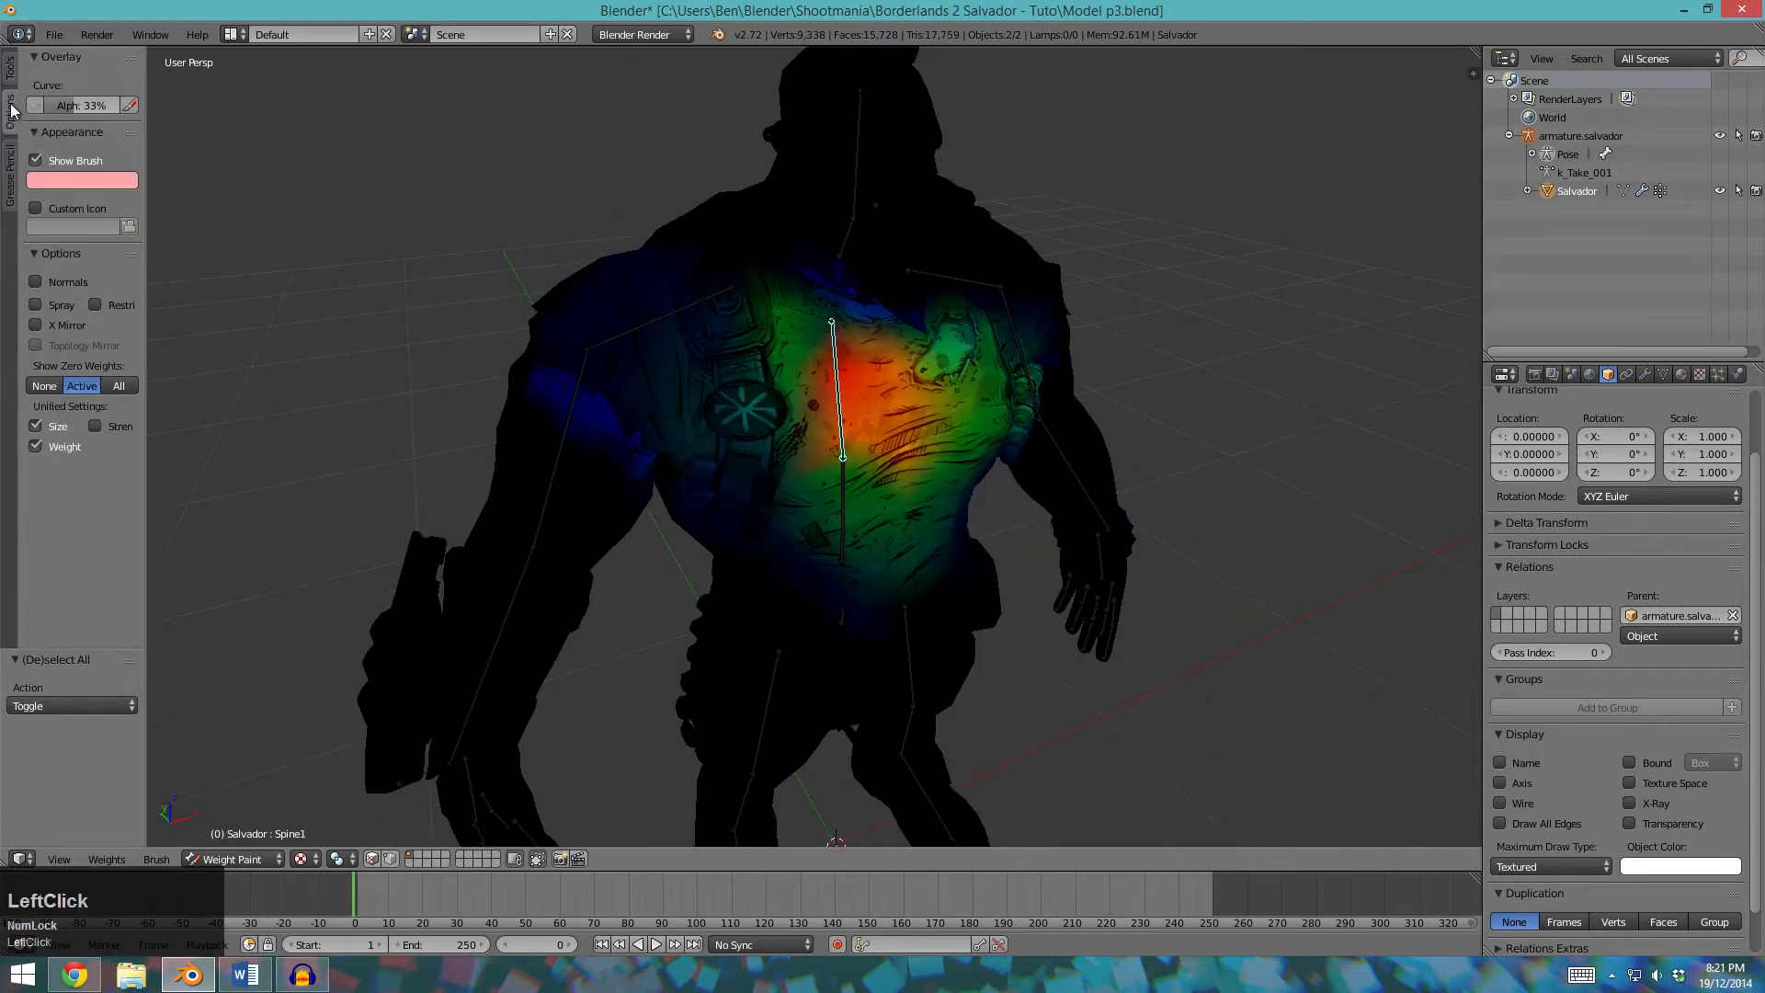
left_click(35, 325)
left_click(1645, 373)
left_click(1579, 437)
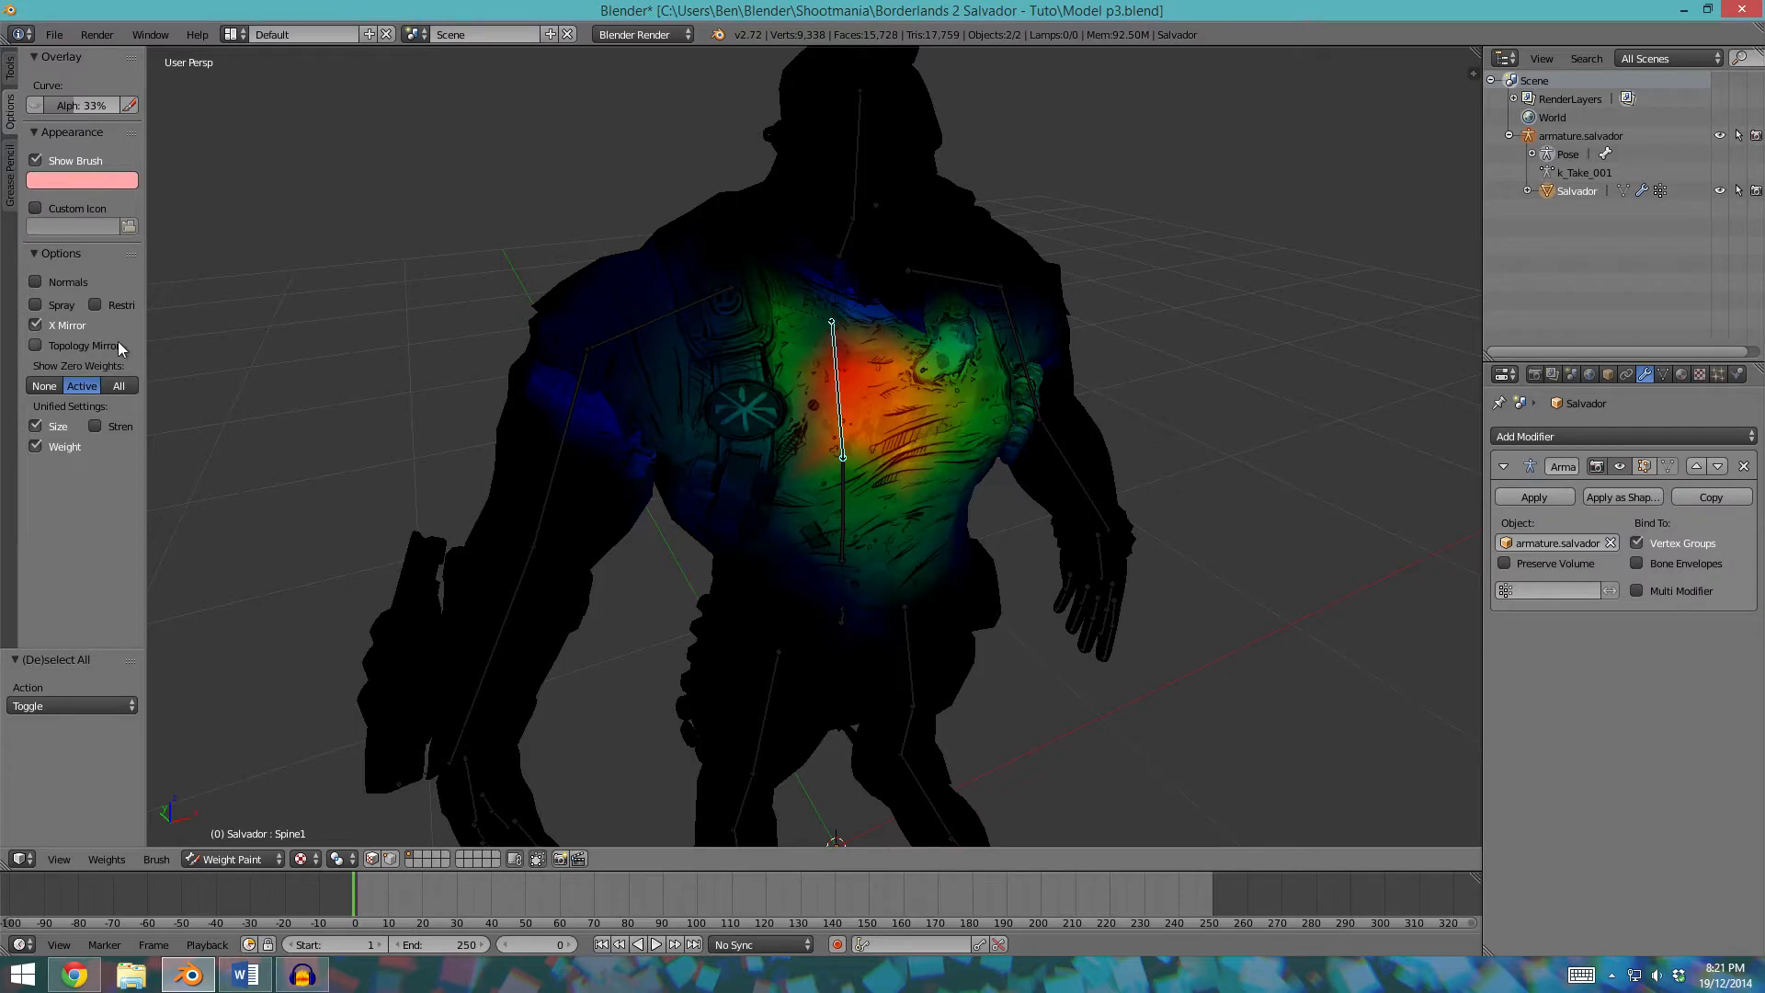
left_click(61, 344)
Select the LeftShoulder bone and paint weight over the left shoulder with the brush blending set to Add.
middle_click_drag(947, 397, 989, 347)
right_click(956, 316)
left_click(974, 339)
left_click(10, 68)
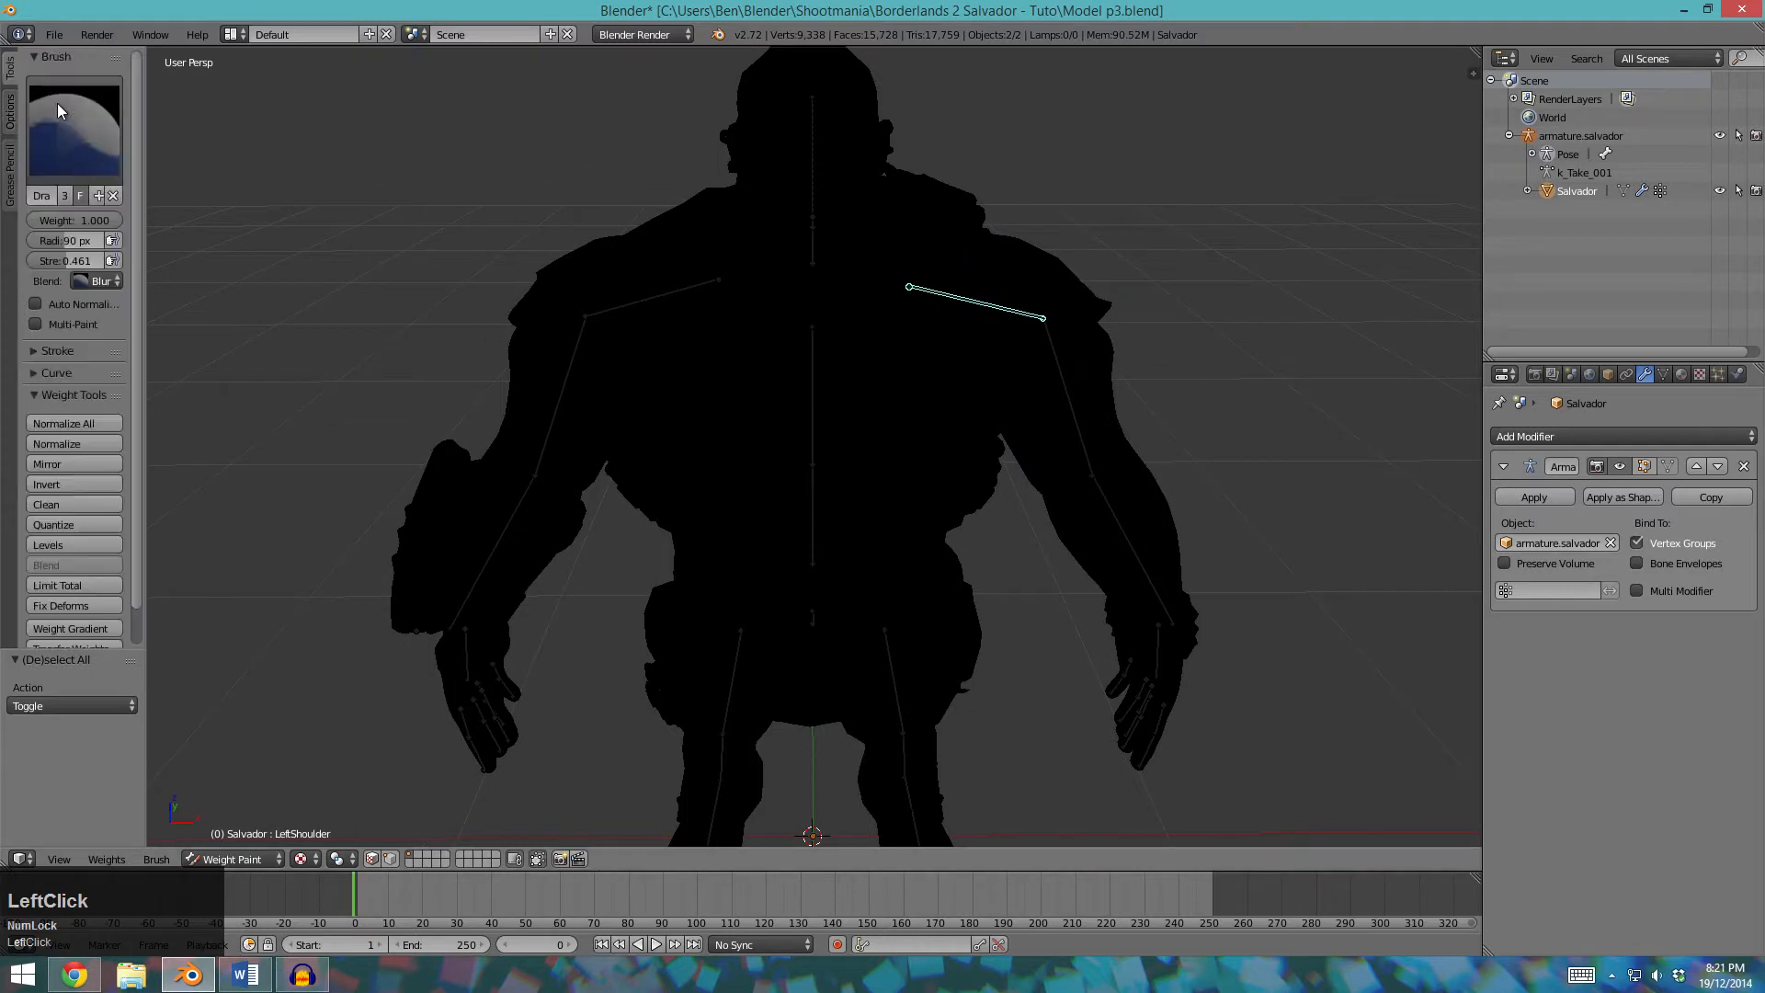
left_click(91, 287)
key("a")
left_click_drag(947, 275, 1030, 321)
Paint weight over the right shoulder for the RightShoulder bone, and compare the weights of both shoulder bones.
right_click(658, 288)
mouse_move(660, 295)
left_mouse_down()
mouse_move(641, 275)
mouse_move(656, 332)
left_mouse_up()
right_click(1000, 305)
right_click(653, 298)
Undo the shoulder strokes, the blurring, and the earlier Spine1 edits back to before the belly weight was subtracted.
key("ctrl+z")
key("ctrl+z")
key("ctrl+z")
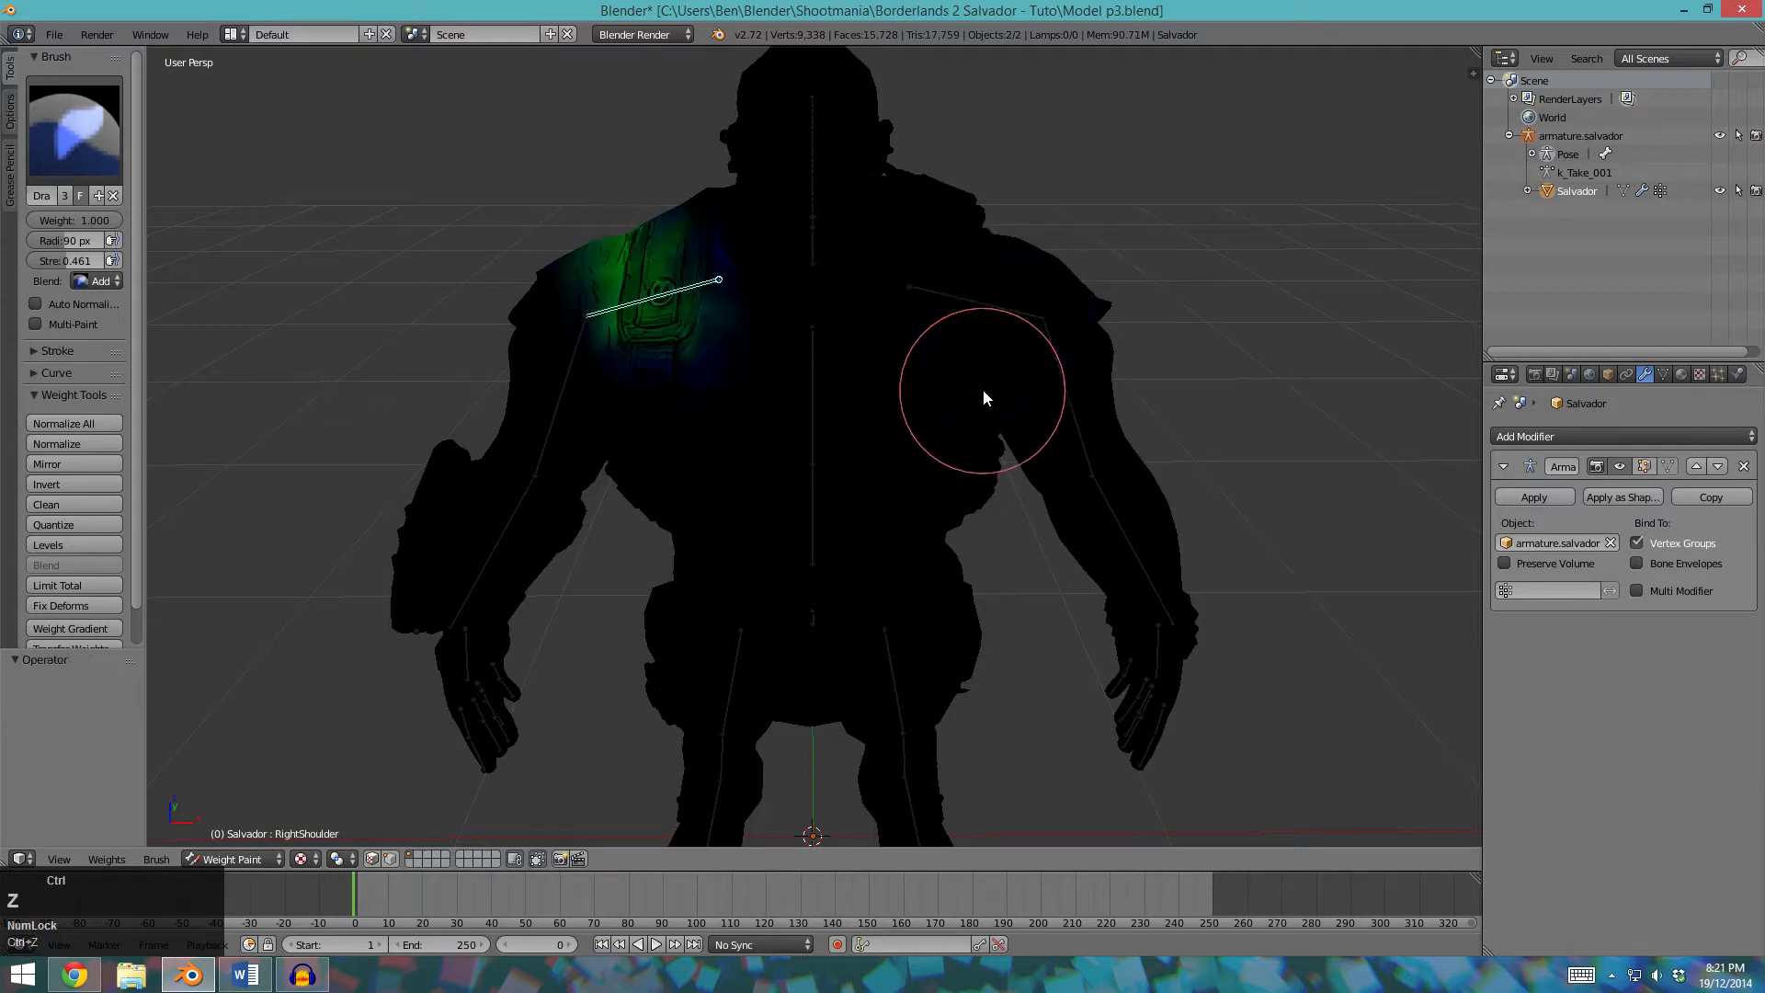
key("ctrl+z")
key("ctrl+z")
key("ctrl+z")
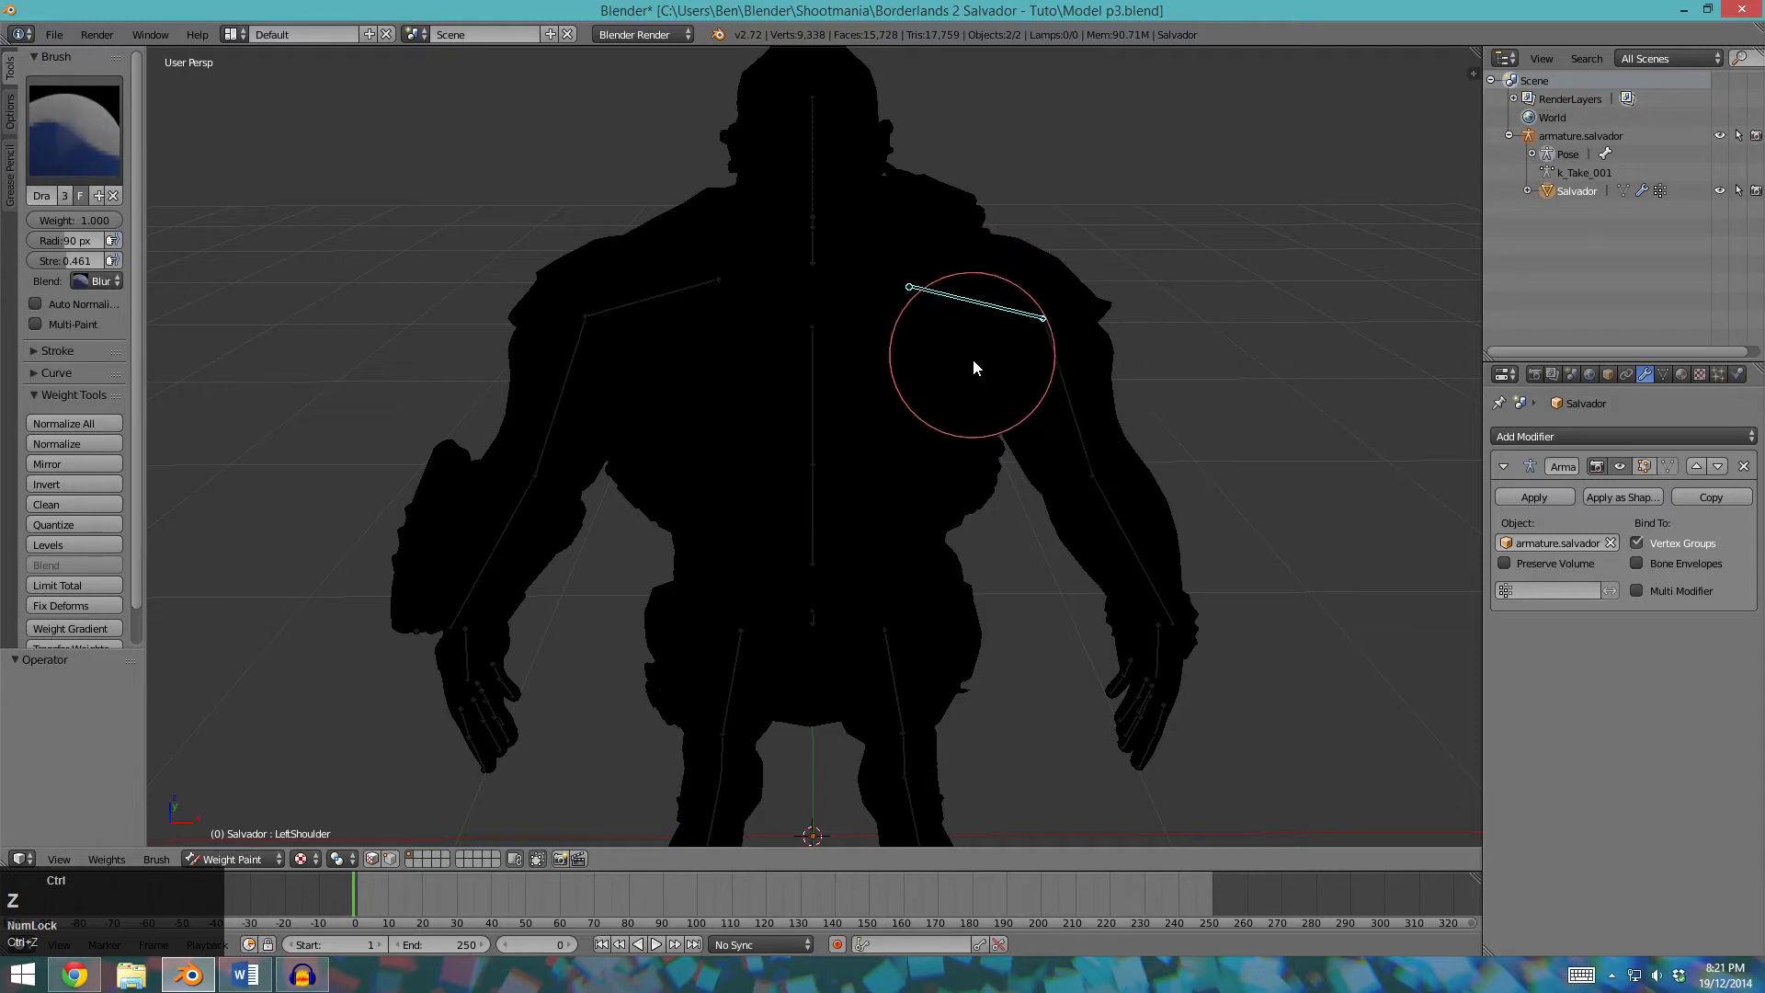
key("ctrl+z")
key("ctrl+z")
key("ctrl+z")
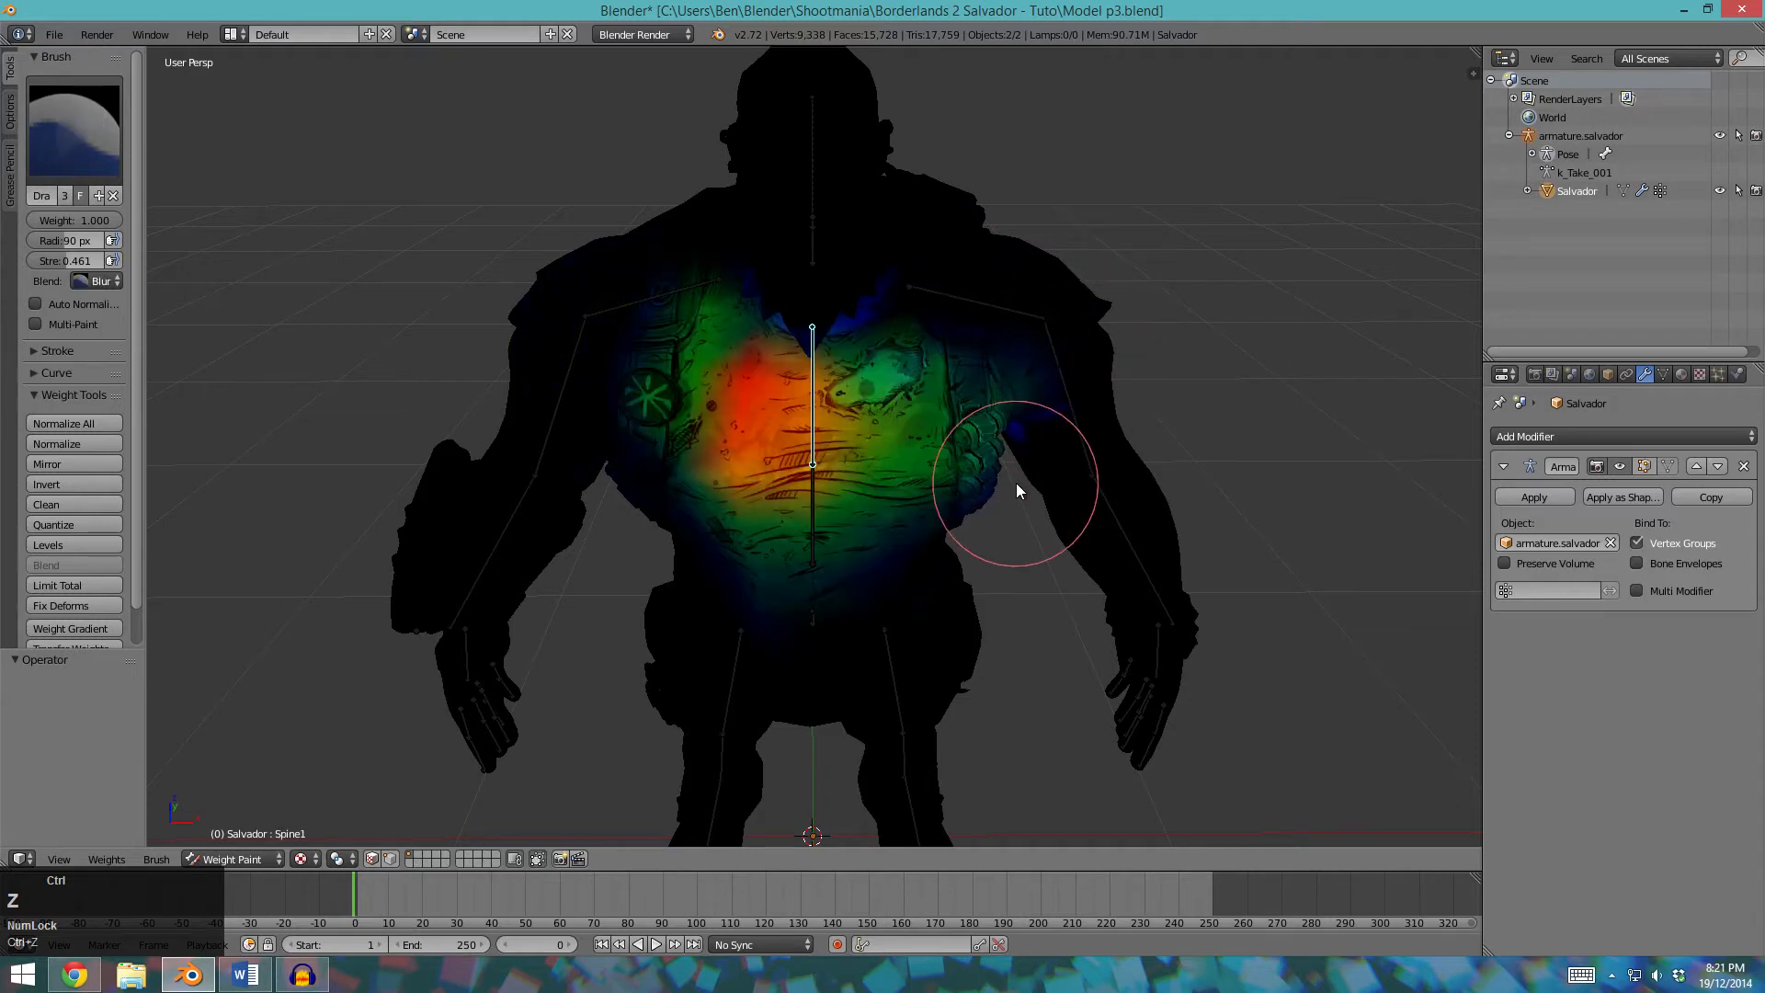
key("ctrl+z")
key("ctrl+z")
key("ctrl+z")
key("ctrl+z")
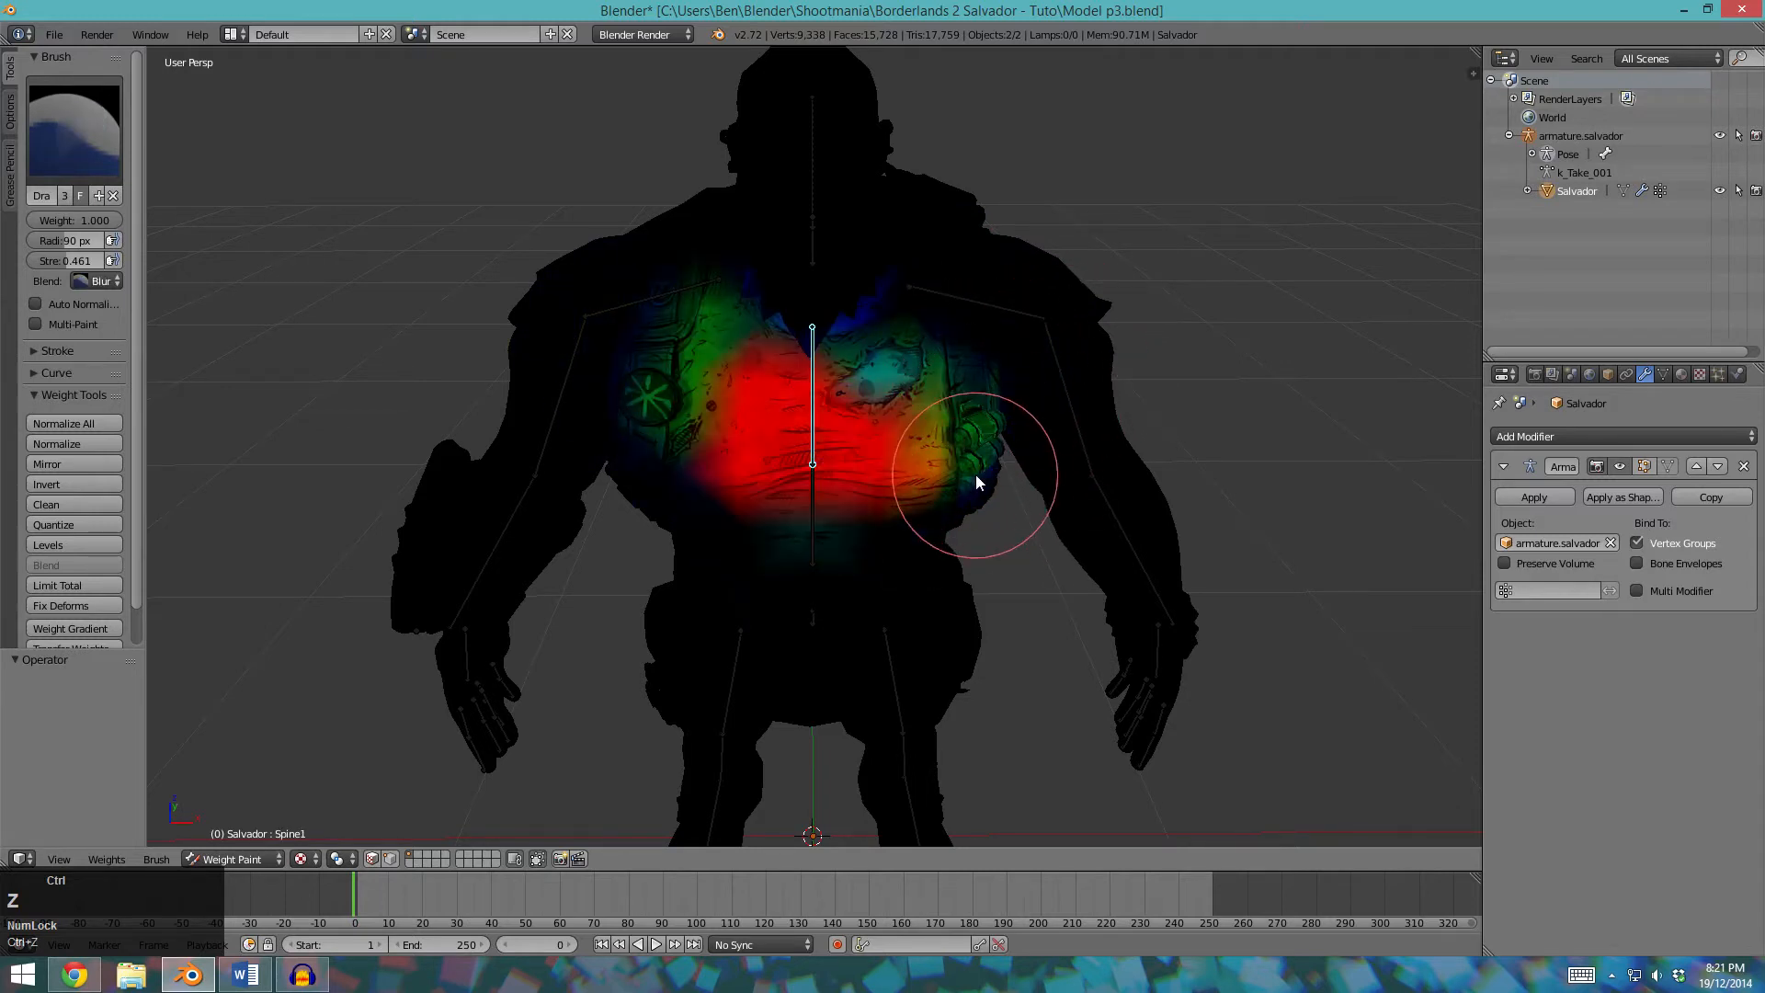
key("ctrl+z")
key("ctrl+z")
key("ctrl+z")
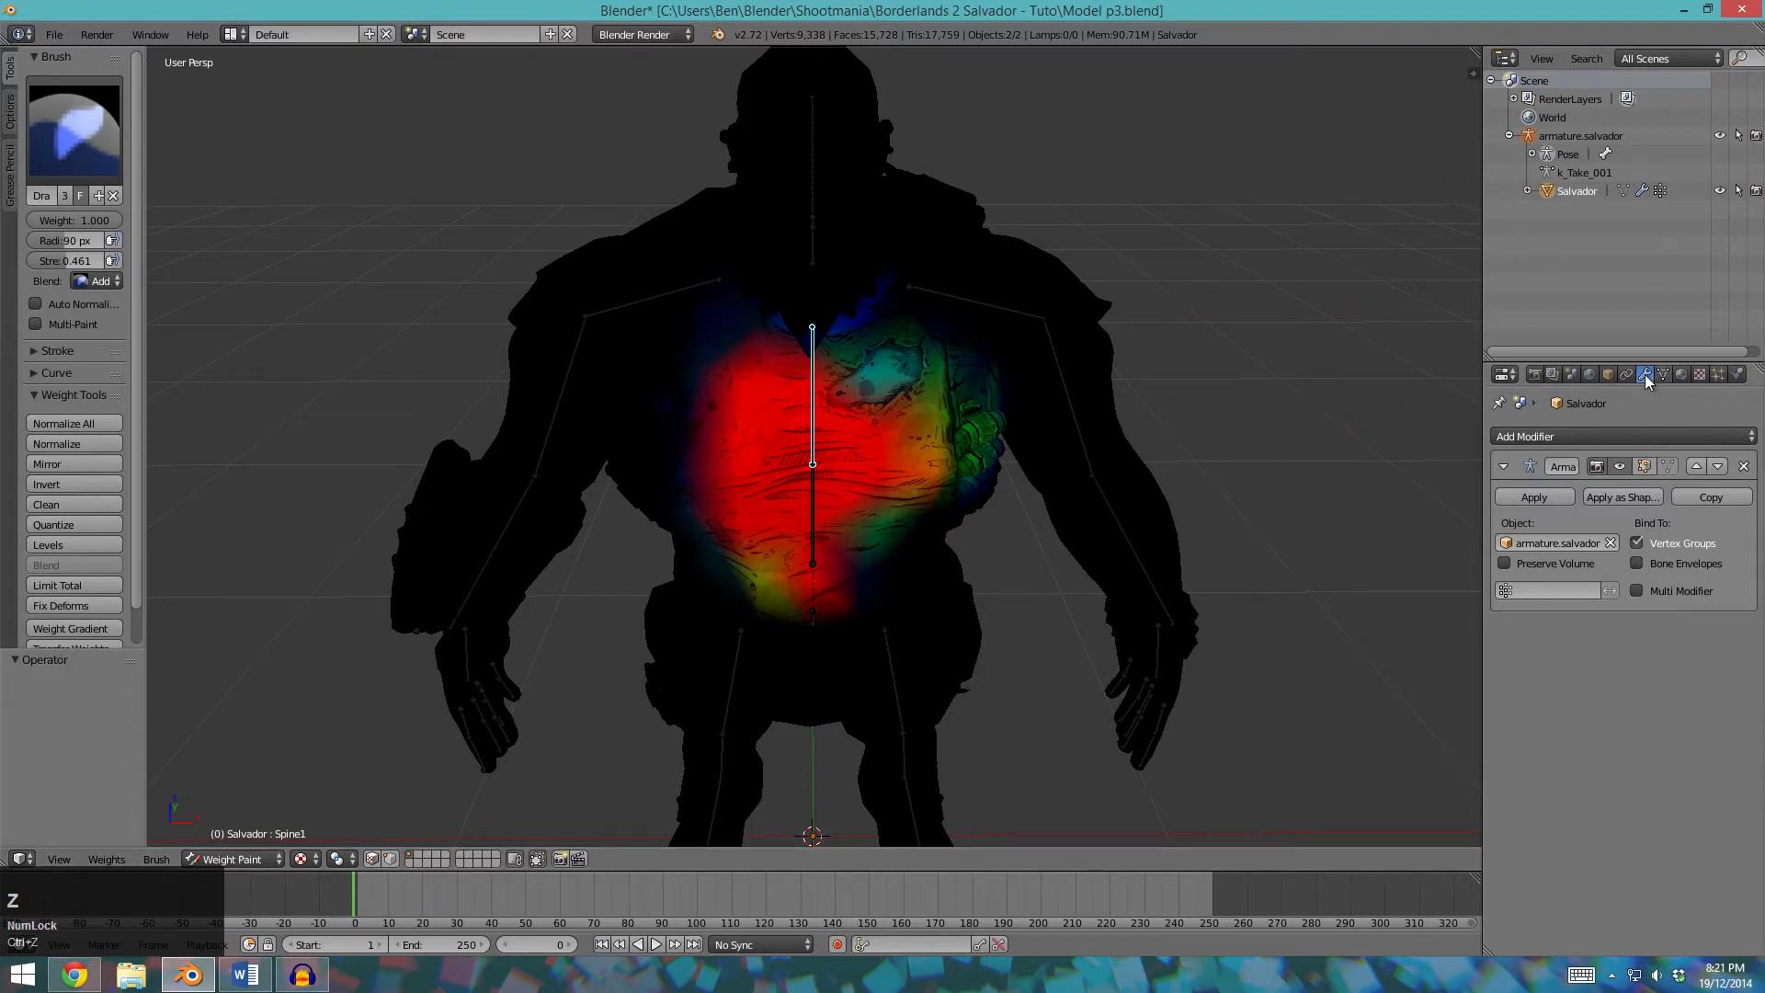
Return the Salvador mesh to Object Mode and examine its vertex groups list up to the Hips group.
left_click(225, 860)
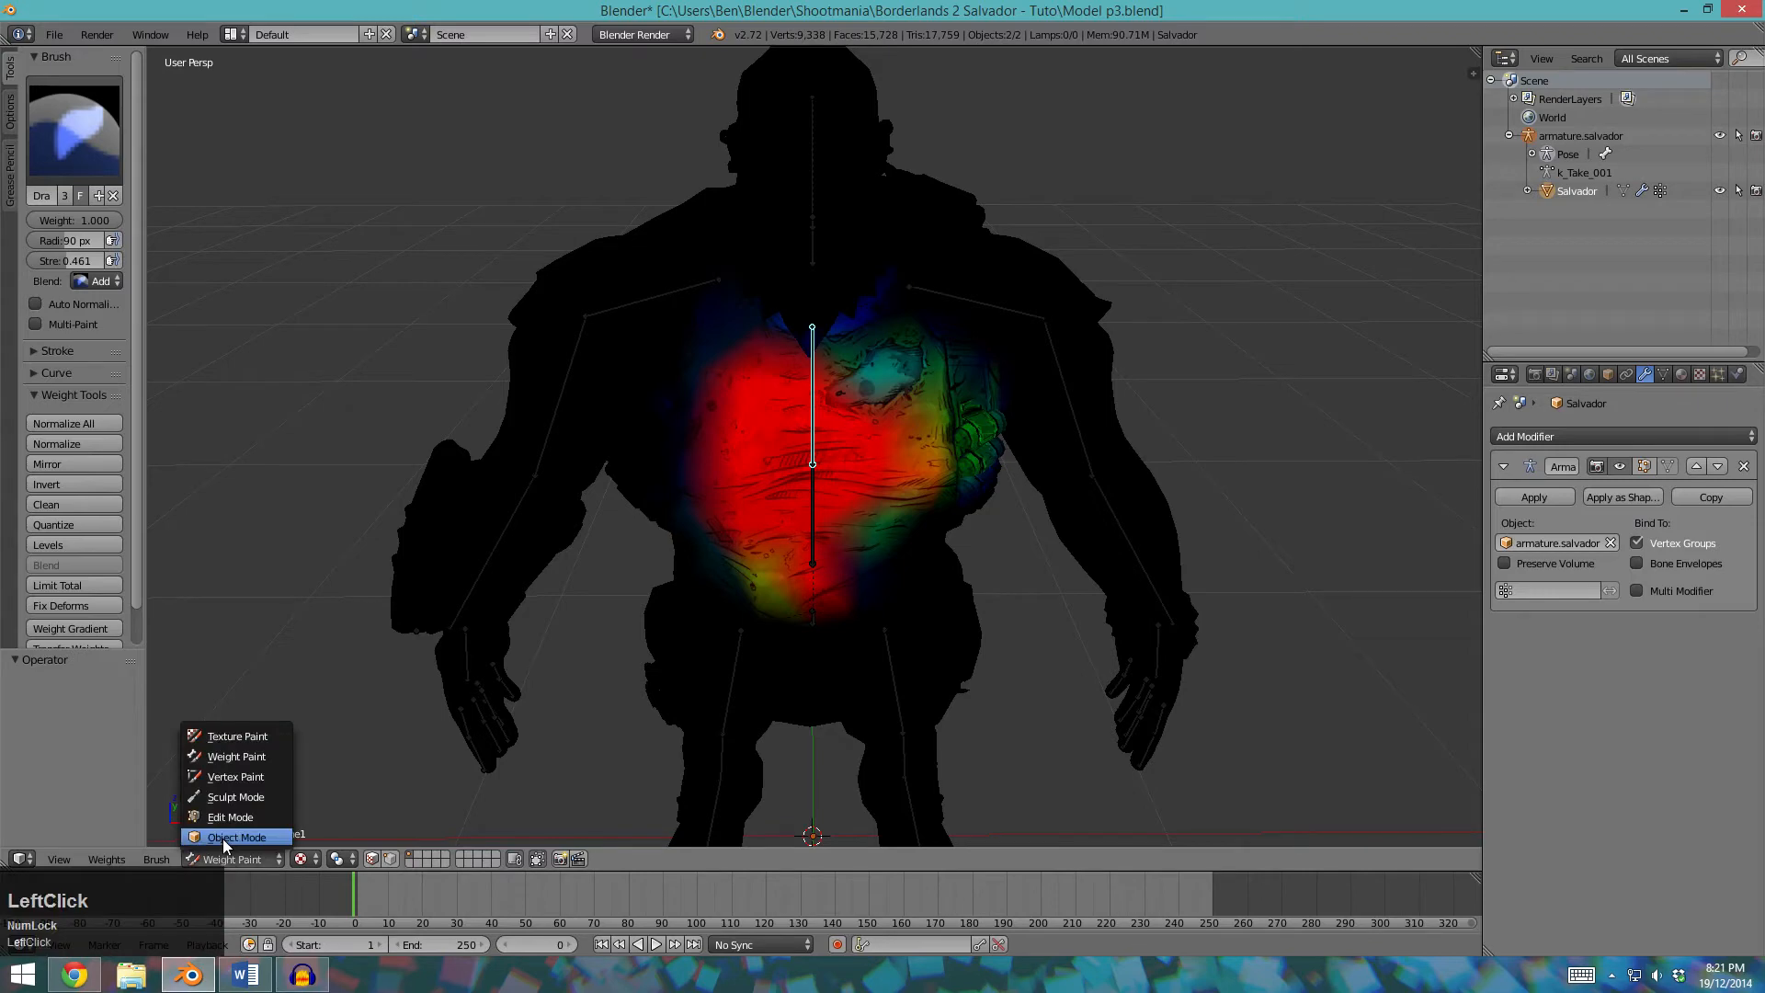
left_click(222, 839)
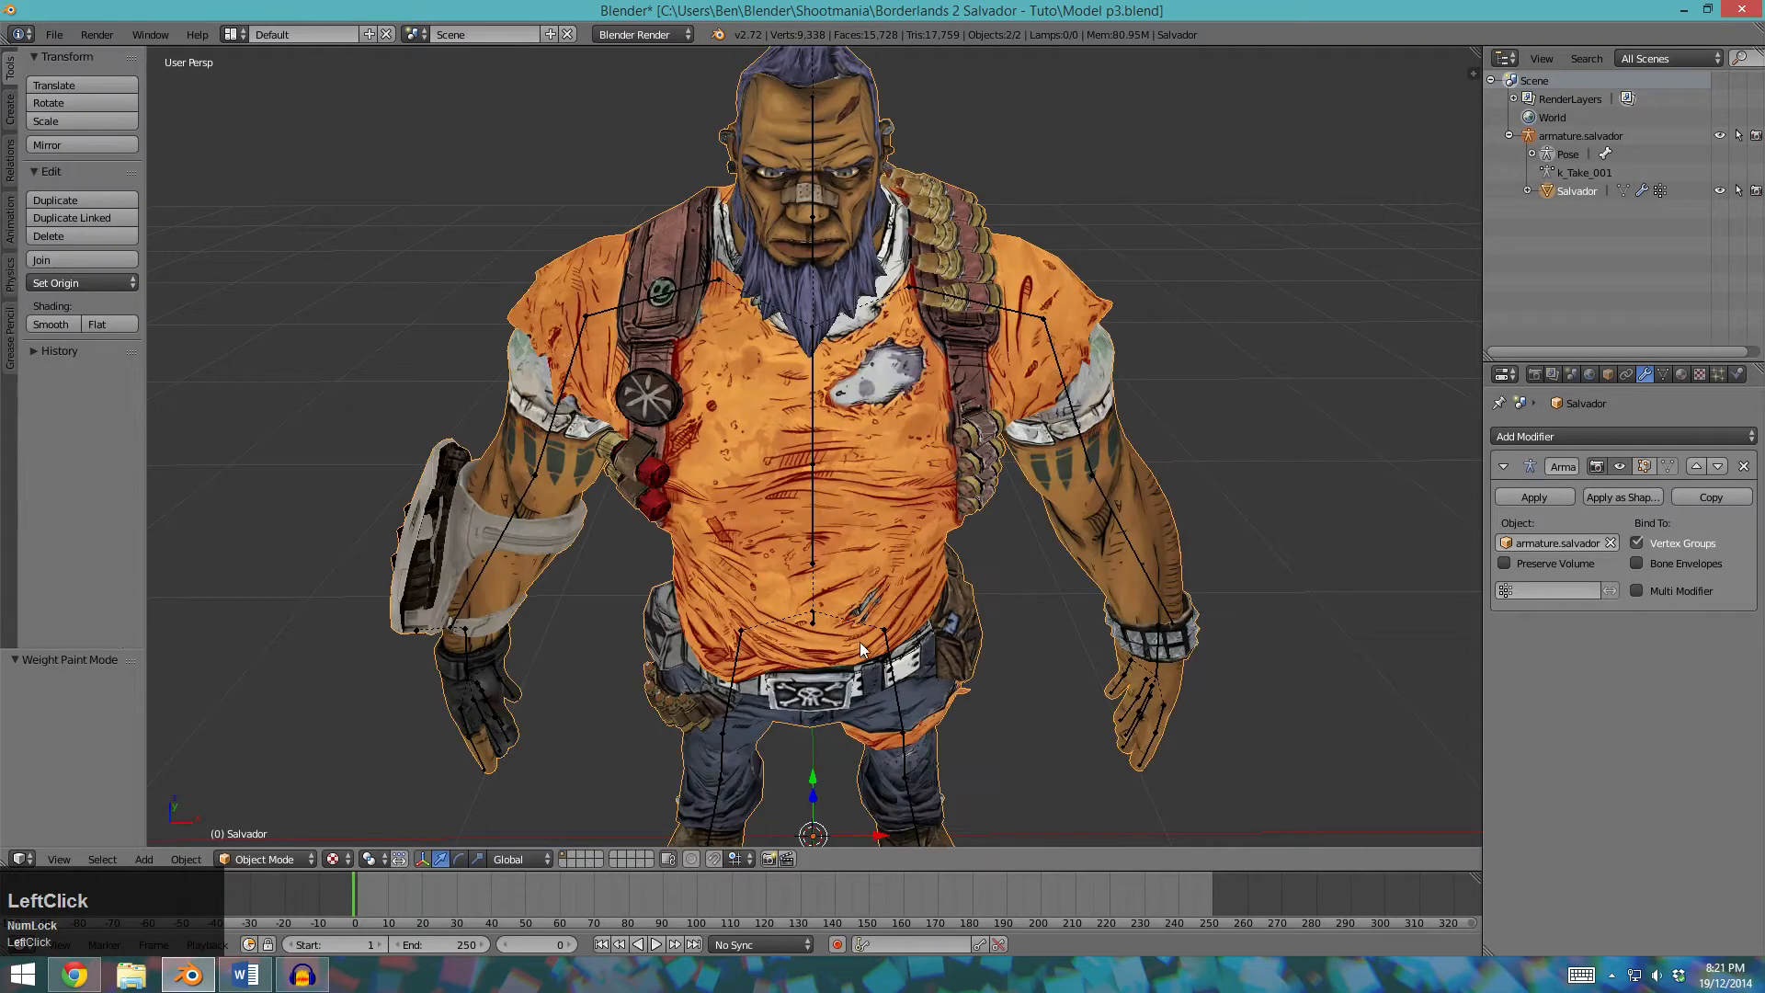
left_click(1663, 372)
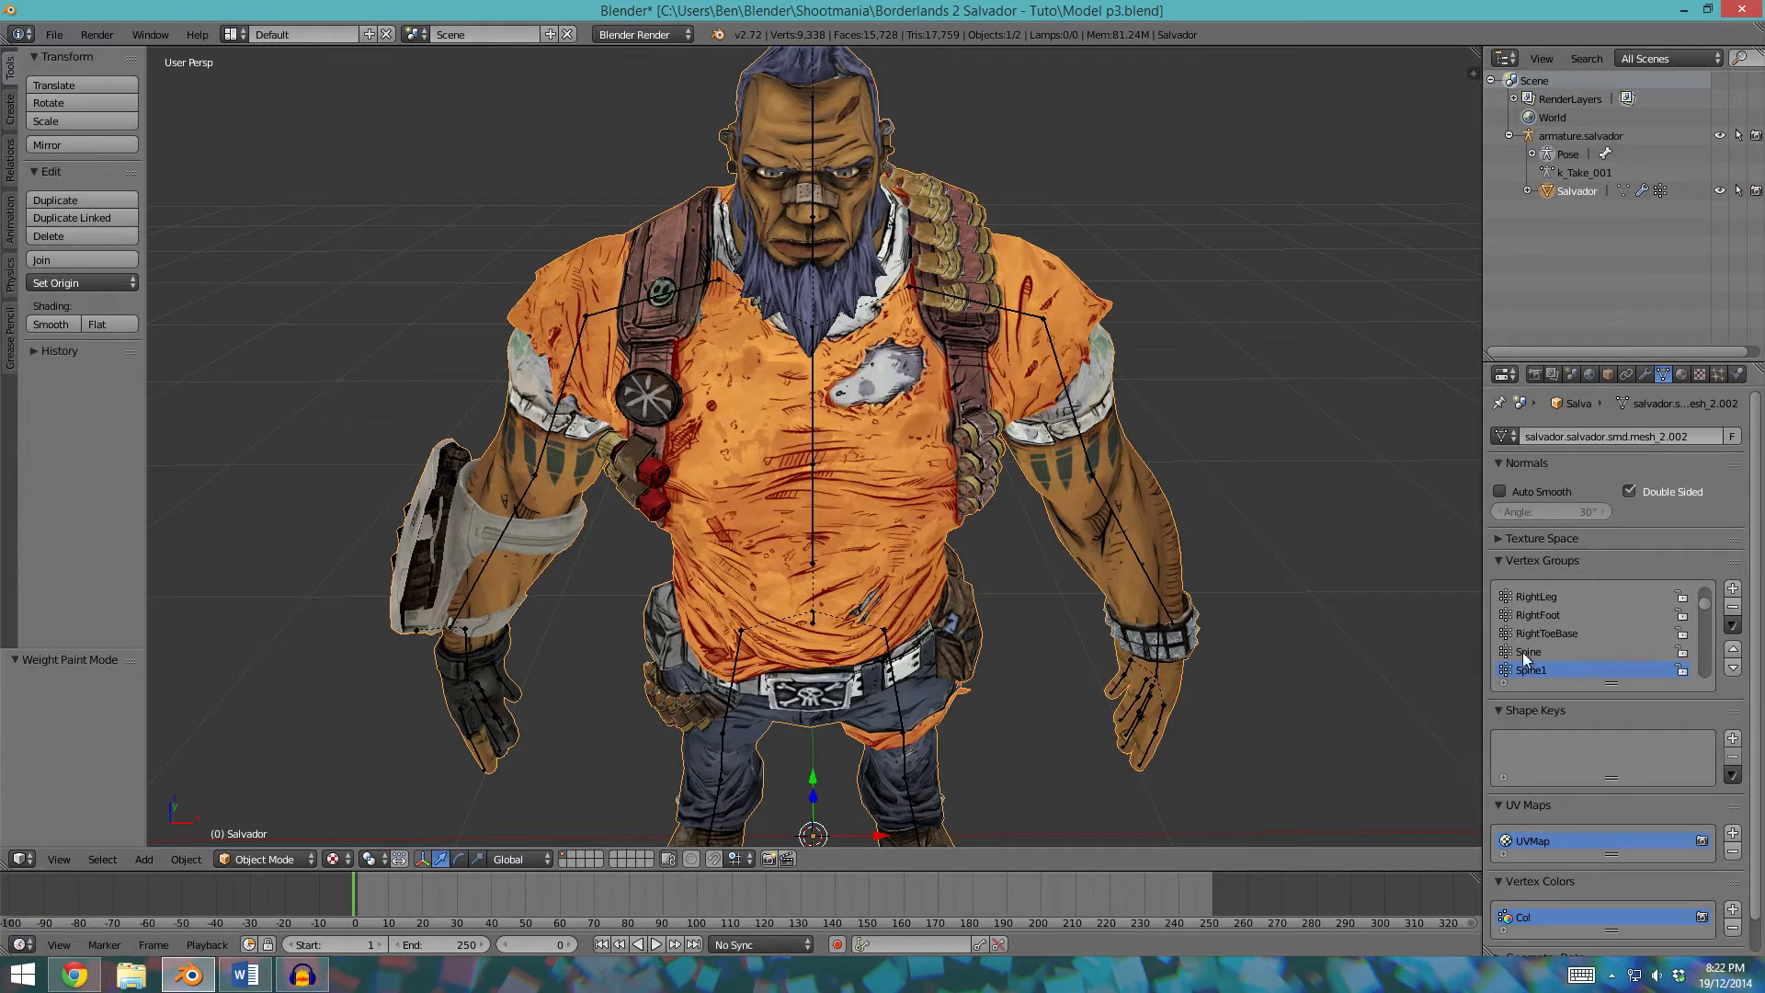
scroll(1539, 652, "up", 5)
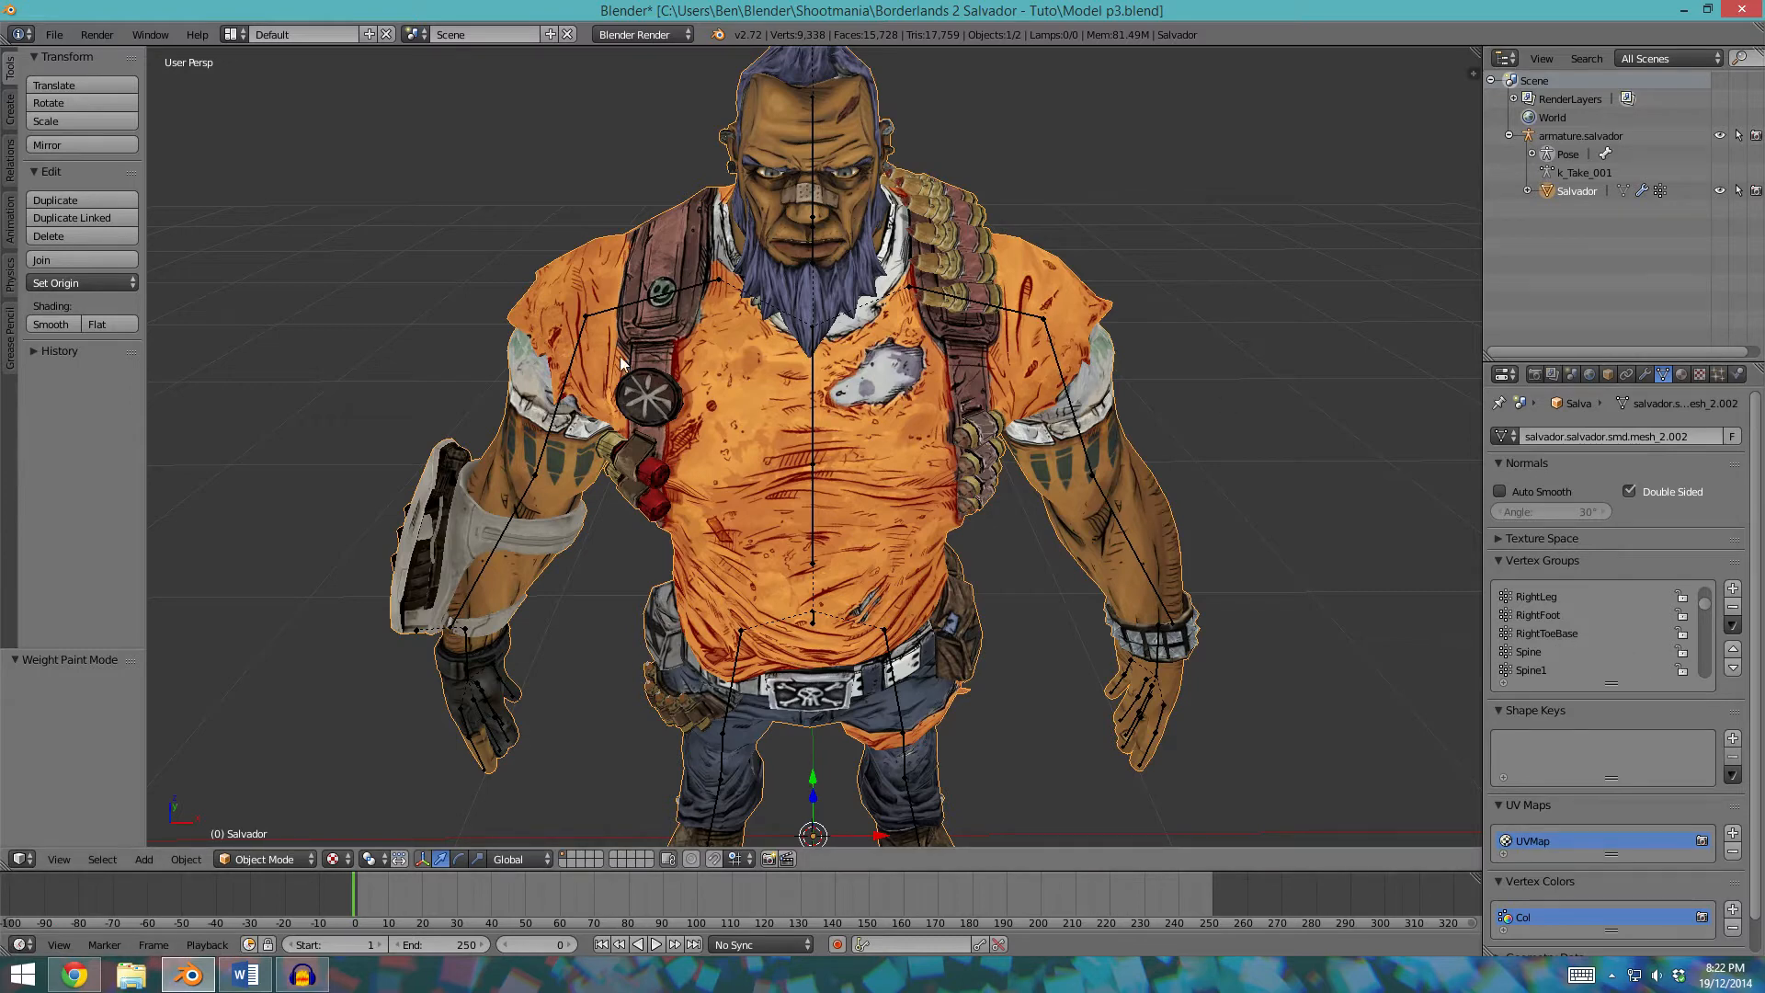
scroll(1542, 651, "up", 4)
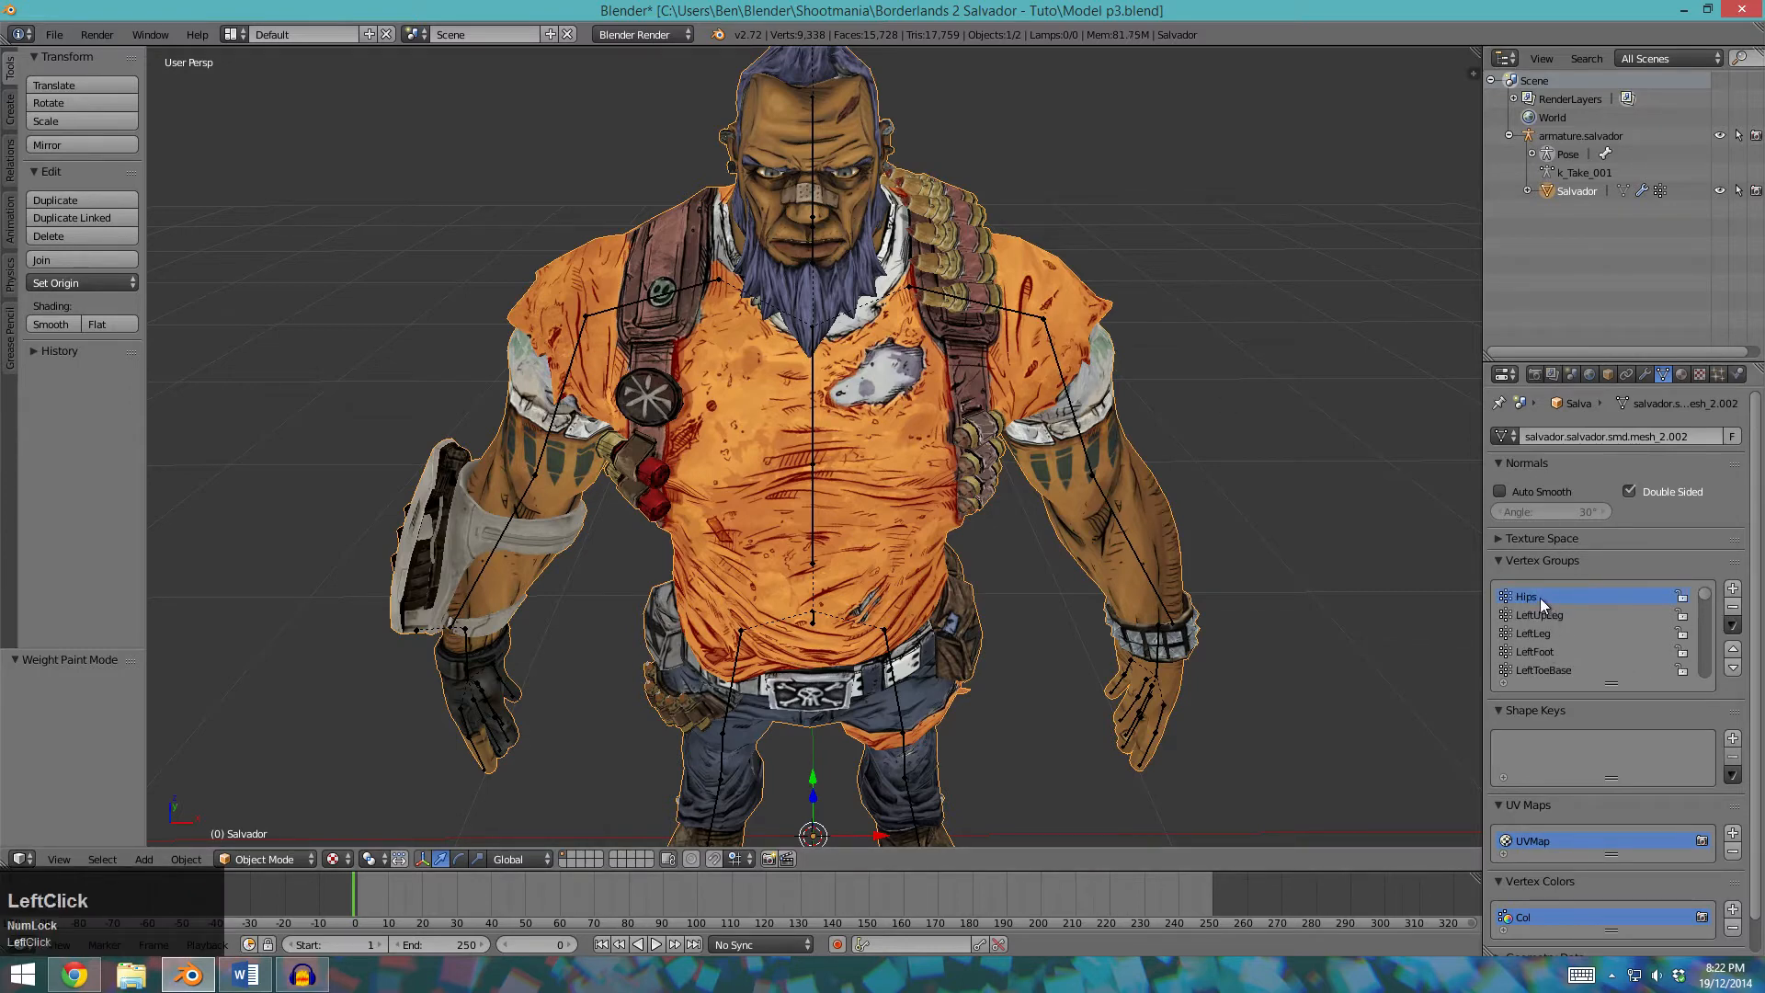
Delete all vertex groups from the Salvador mesh, starting from the Hips group.
left_click(1734, 609)
left_click(1734, 609)
left_click(1734, 609)
left_click(1734, 609)
left_click(1734, 609)
left_click(1734, 609)
left_click(1734, 609)
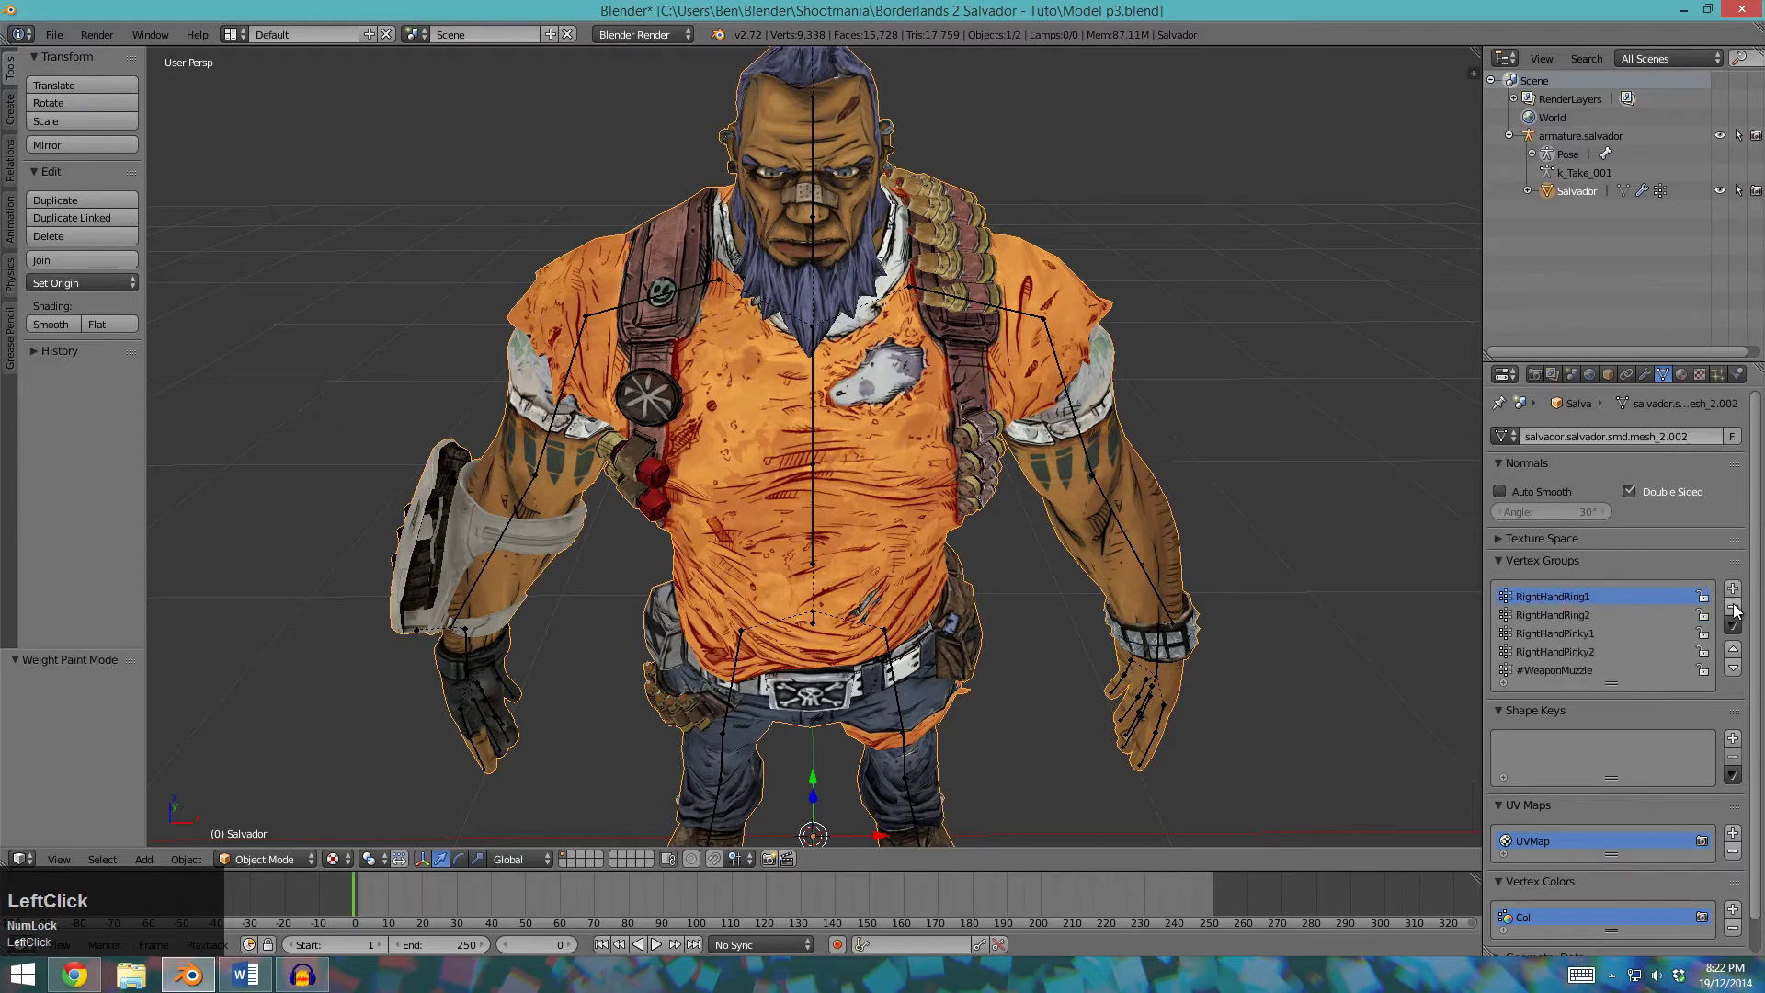
left_click(1734, 608)
left_click(1734, 609)
left_click(1734, 608)
left_click(1734, 608)
left_click(1734, 609)
Clear the Salvador mesh's parent to detach it from the armature, and check the mesh's modifiers.
left_click(1589, 152)
left_click(1552, 194)
left_click_drag(1542, 272, 1554, 262)
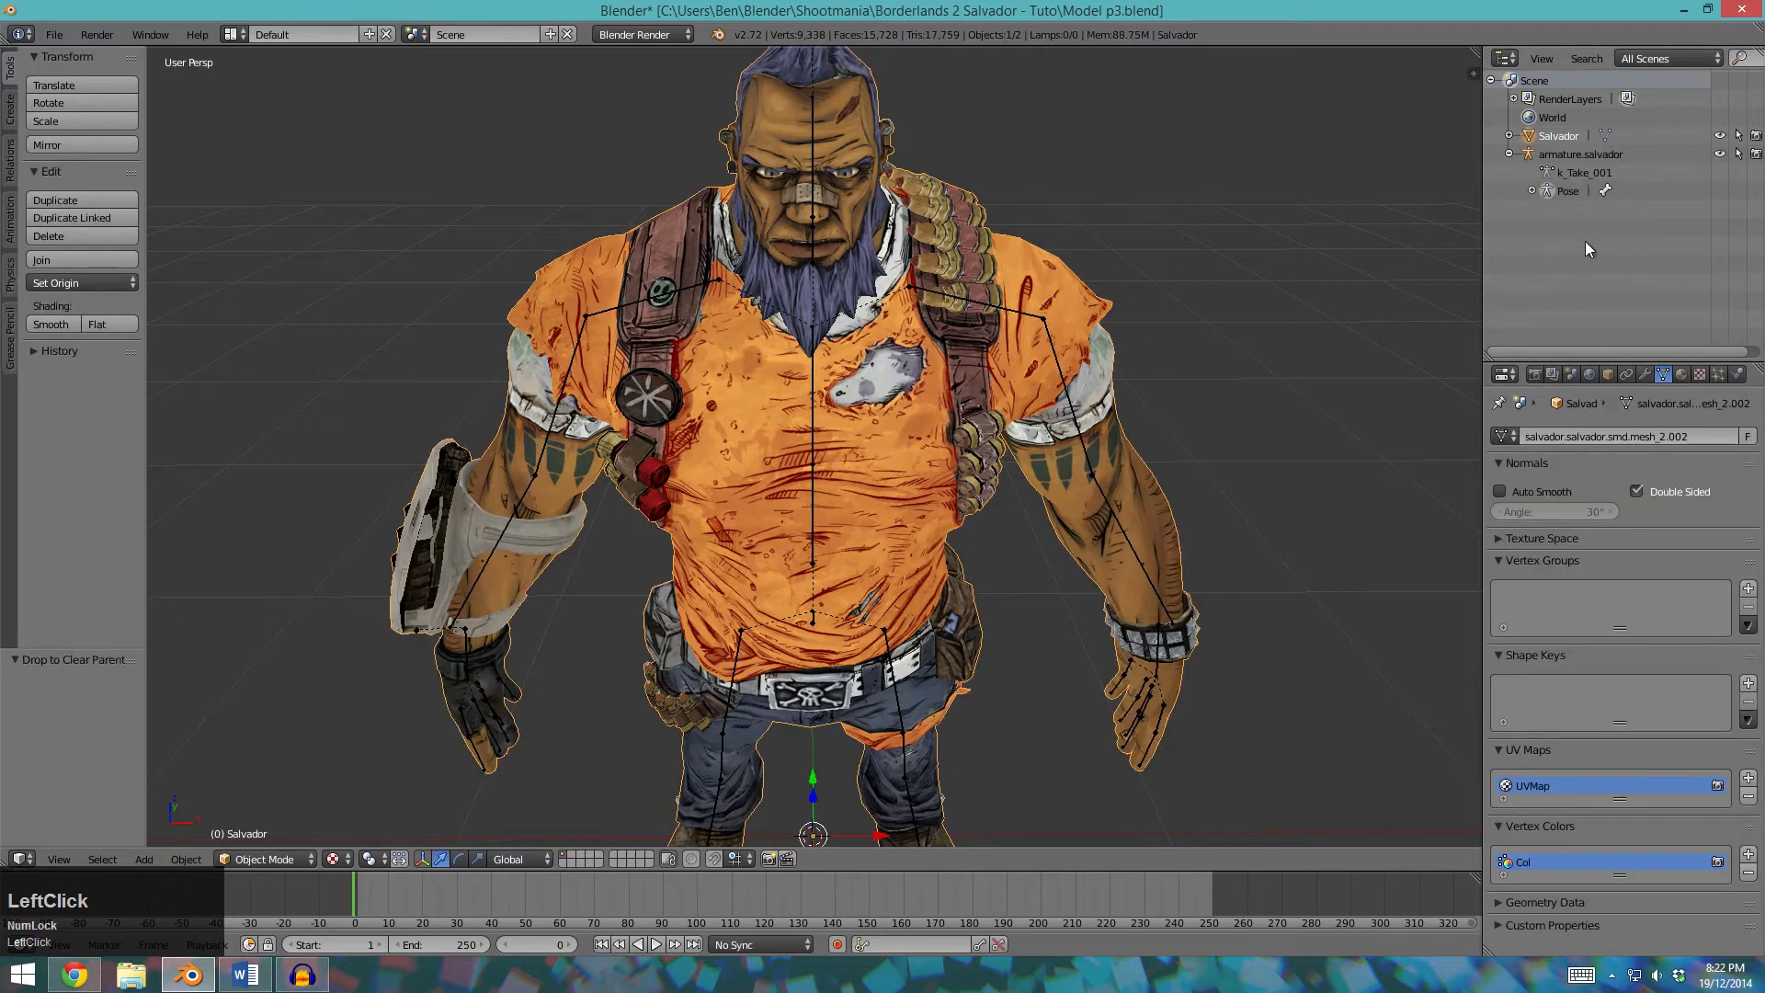
left_click(1544, 154)
left_click(1554, 137)
left_click(1645, 375)
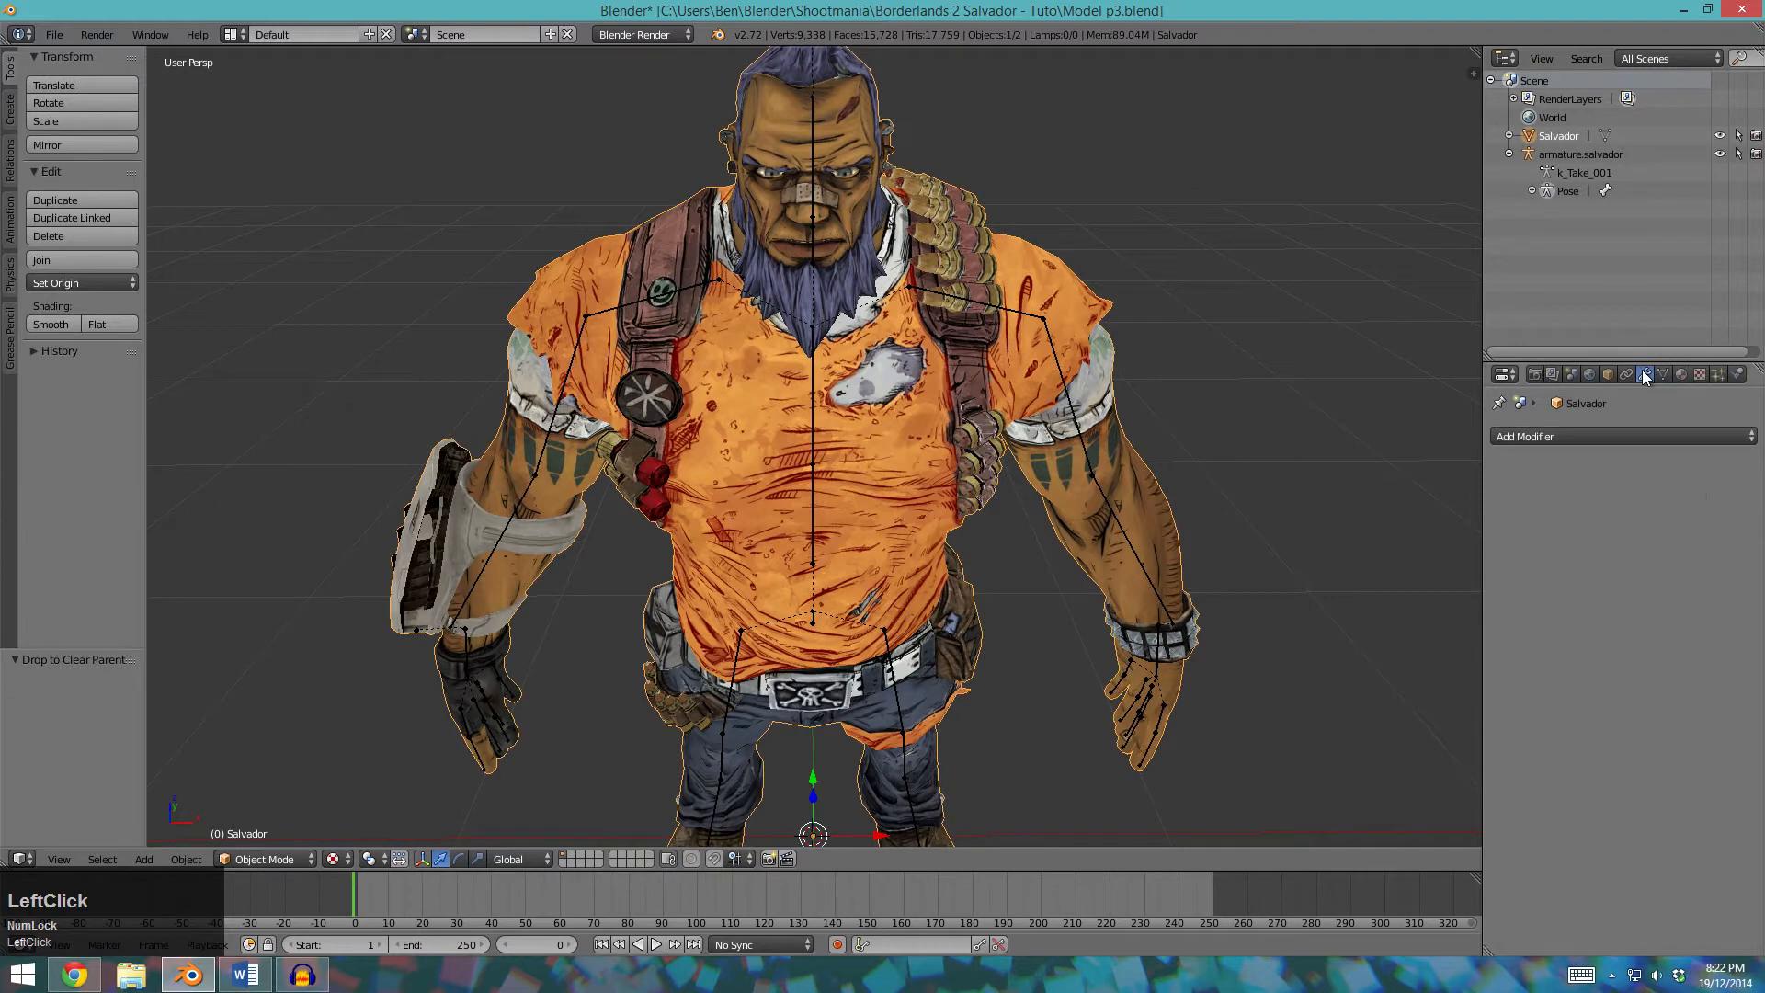
Select the Salvador mesh together with the armature and parent the mesh to it with automatic weights.
key("a")
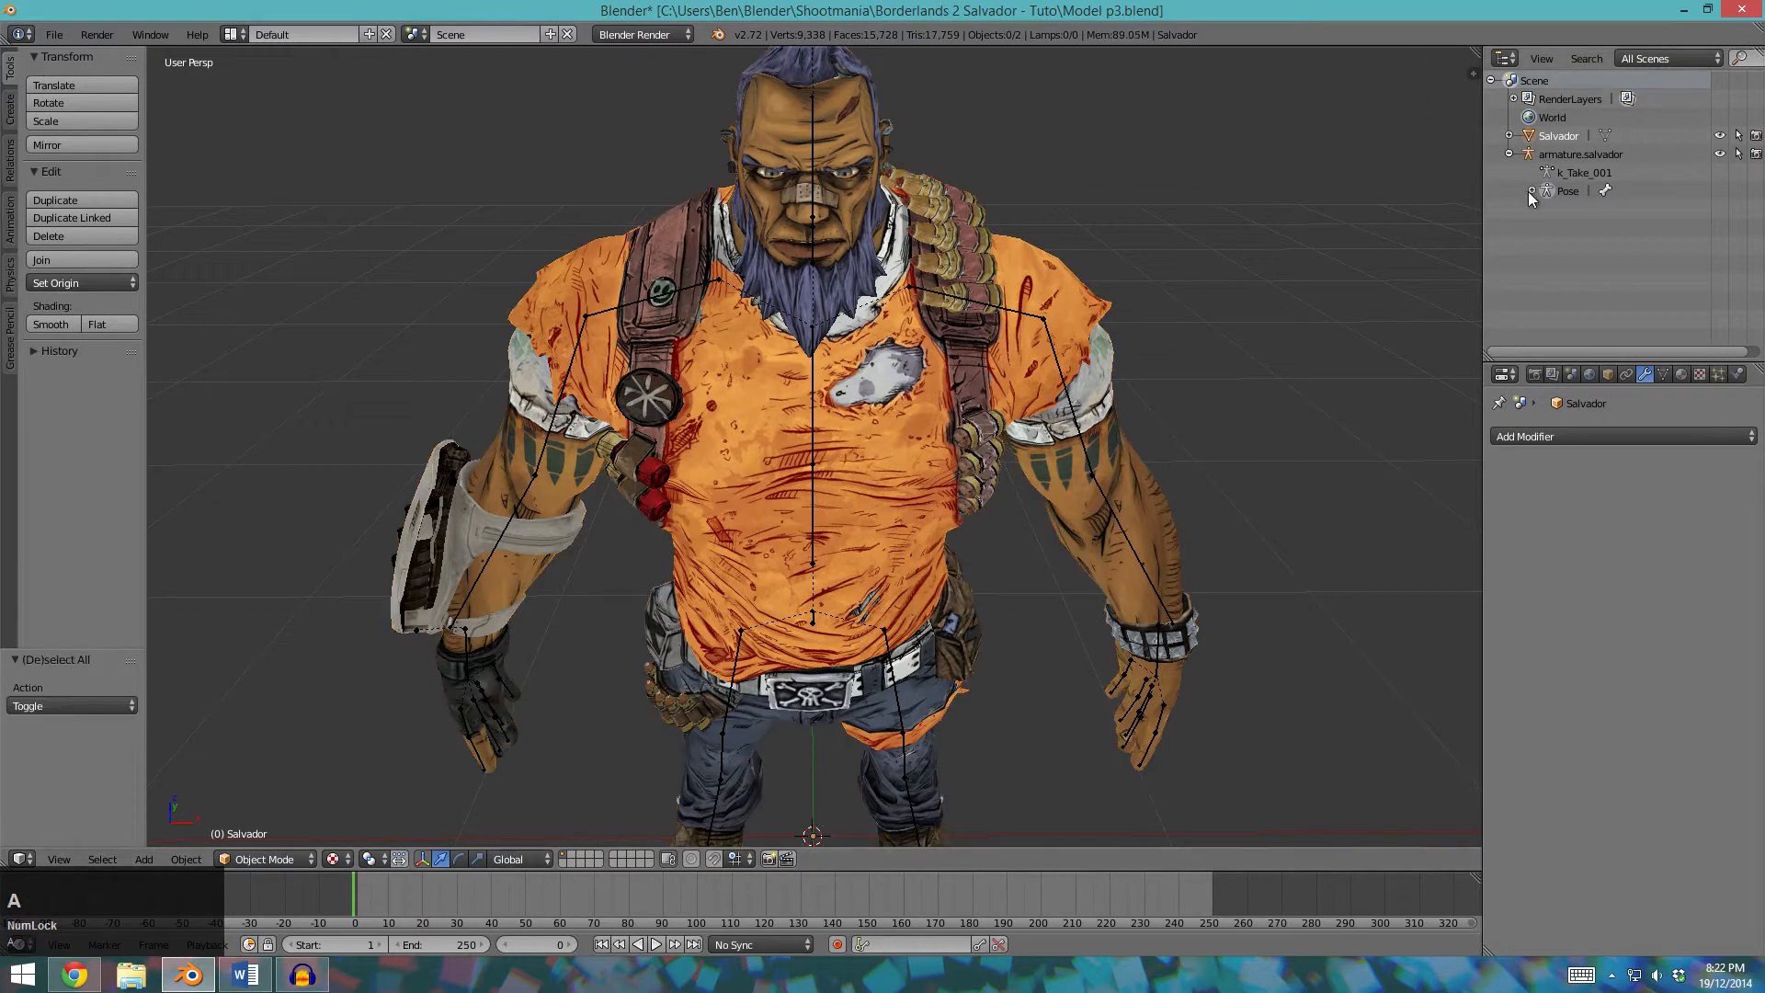
left_click(1558, 157)
left_click(1548, 136, "shift")
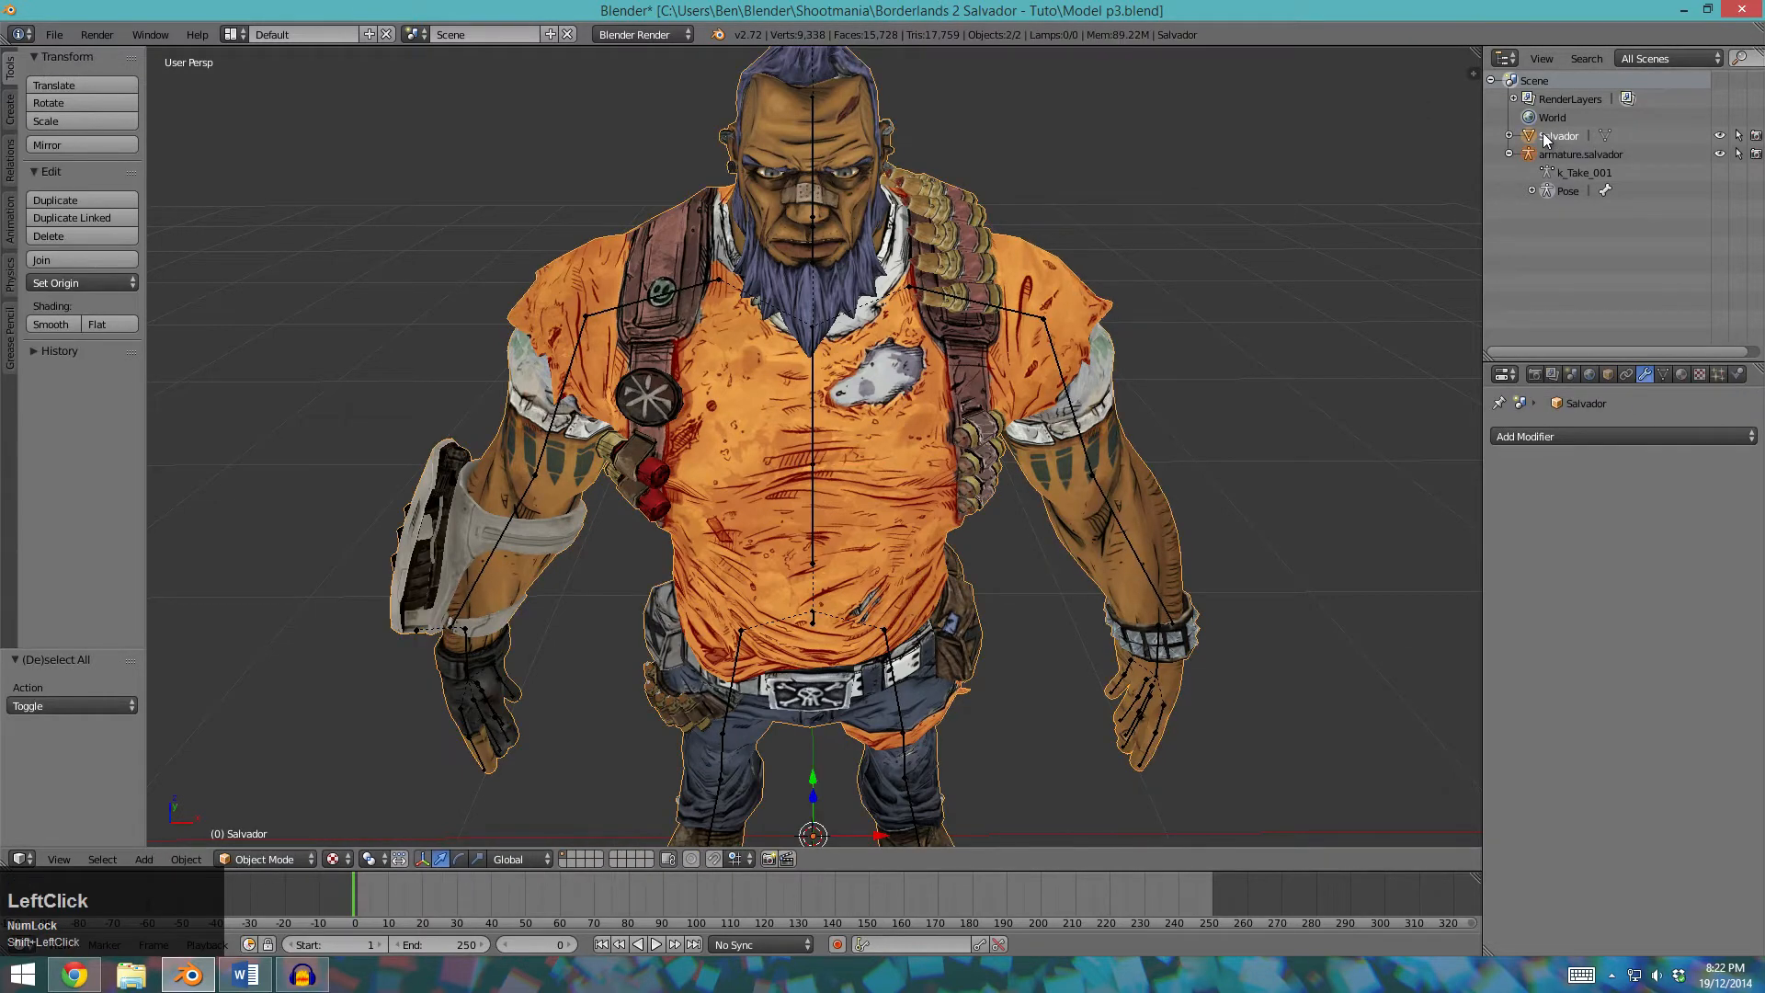
left_click(1568, 191)
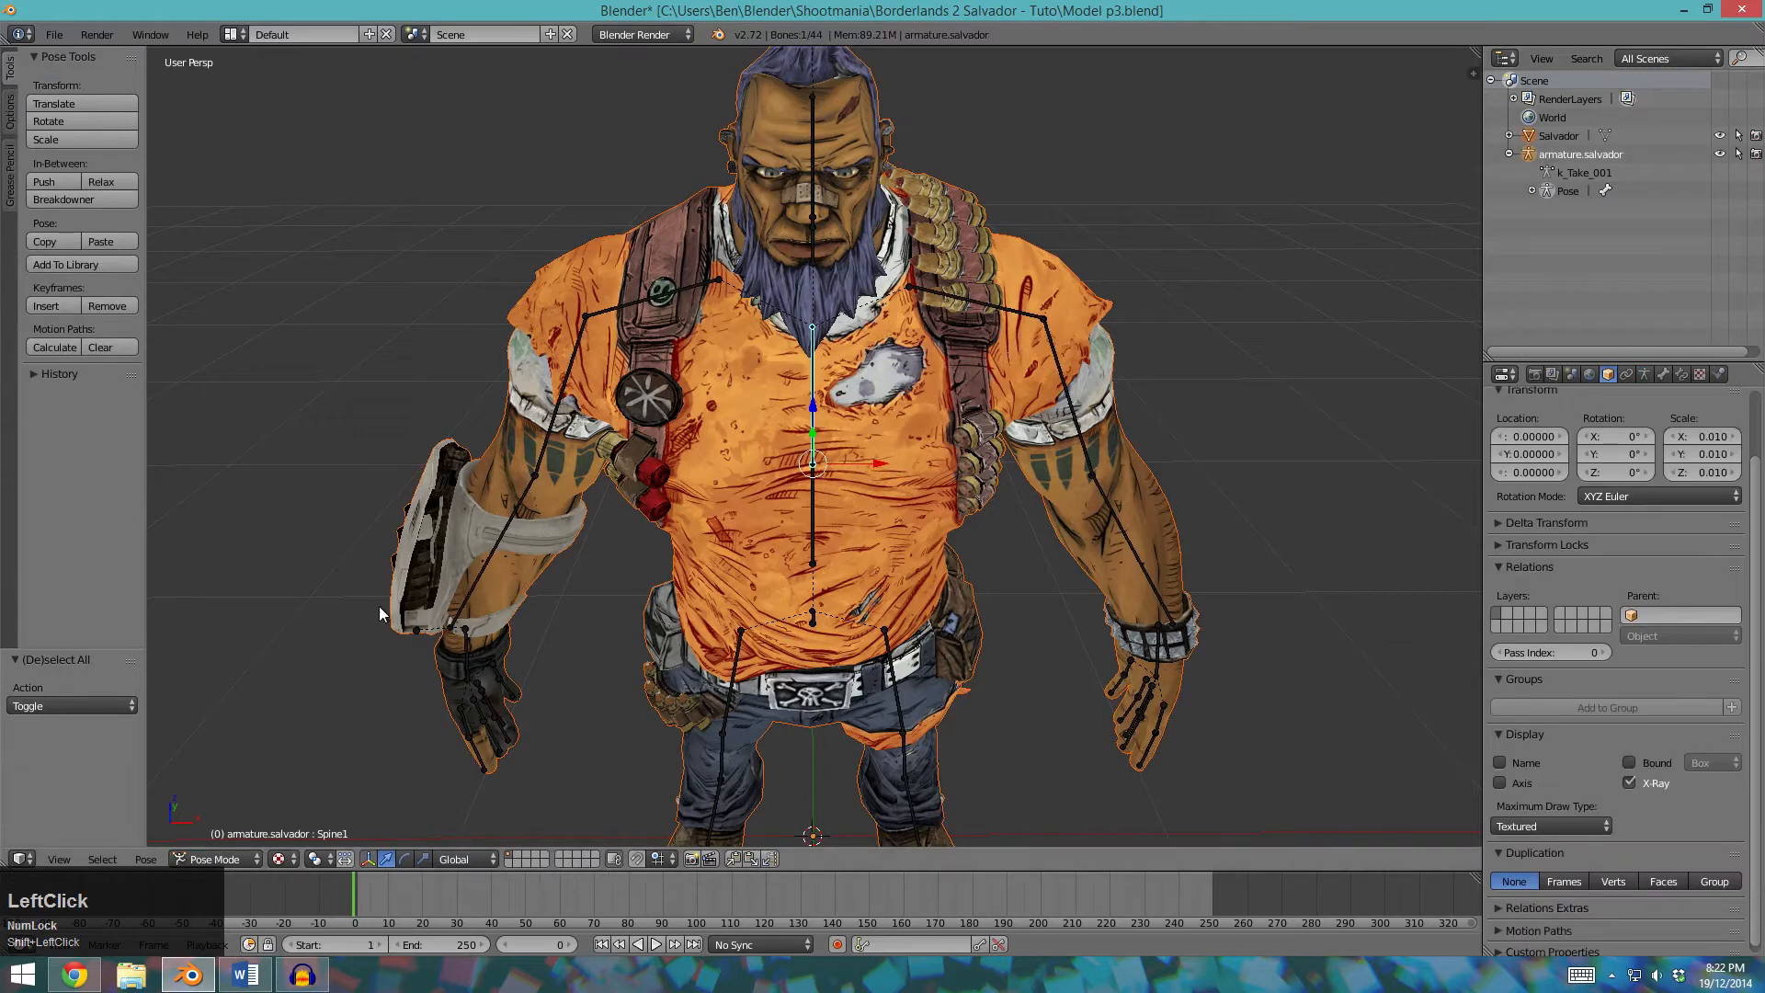
key("ctrl+p")
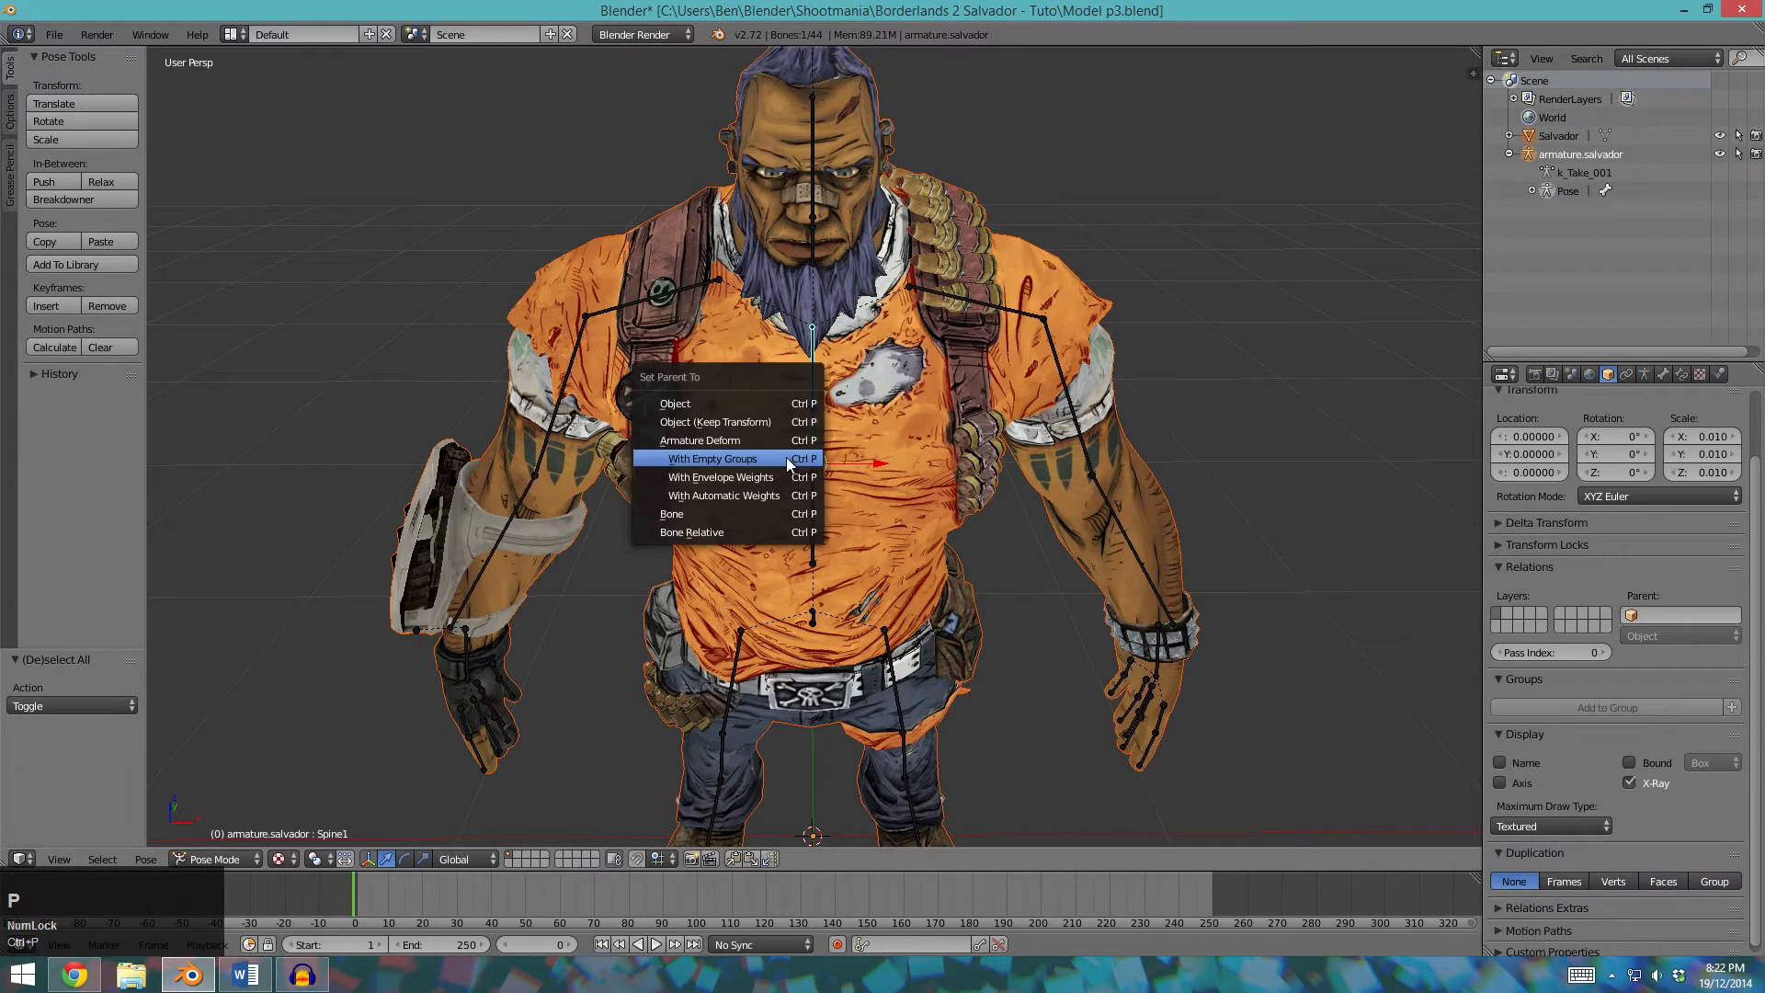
left_click(731, 495)
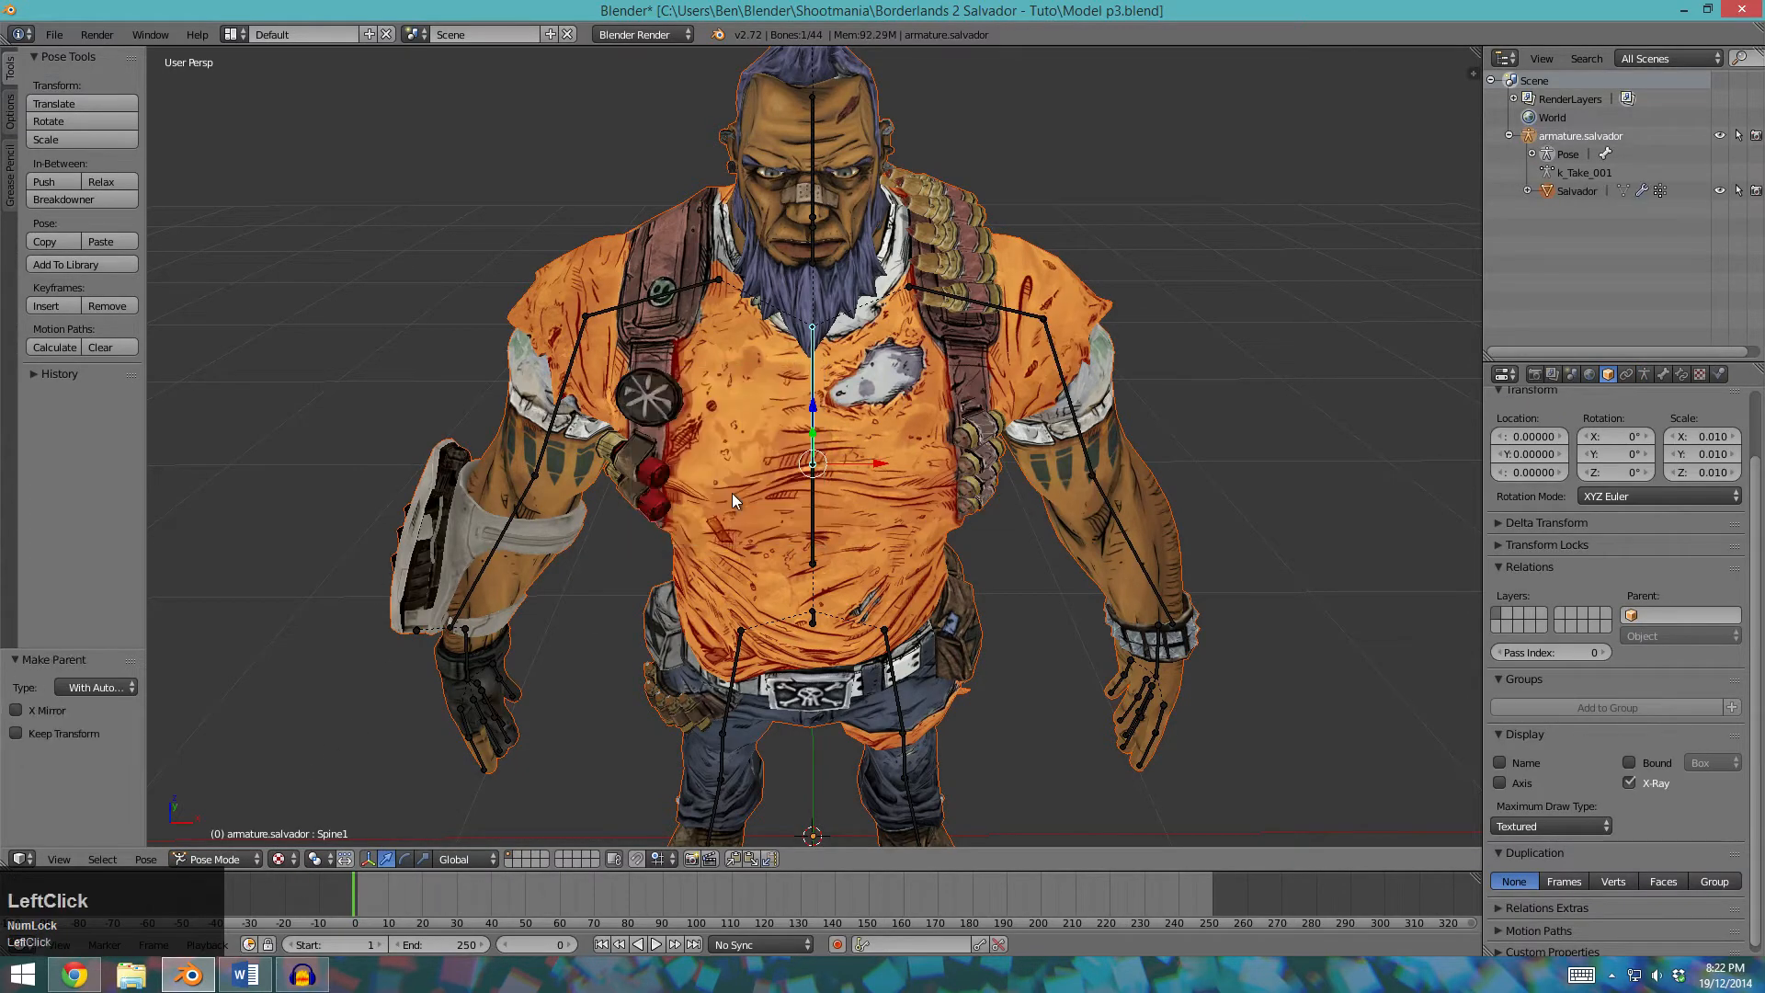
Put the Salvador mesh in Weight Paint mode and examine the Spine1 weights around the torso and strap accessories.
middle_click_drag(896, 478, 875, 483)
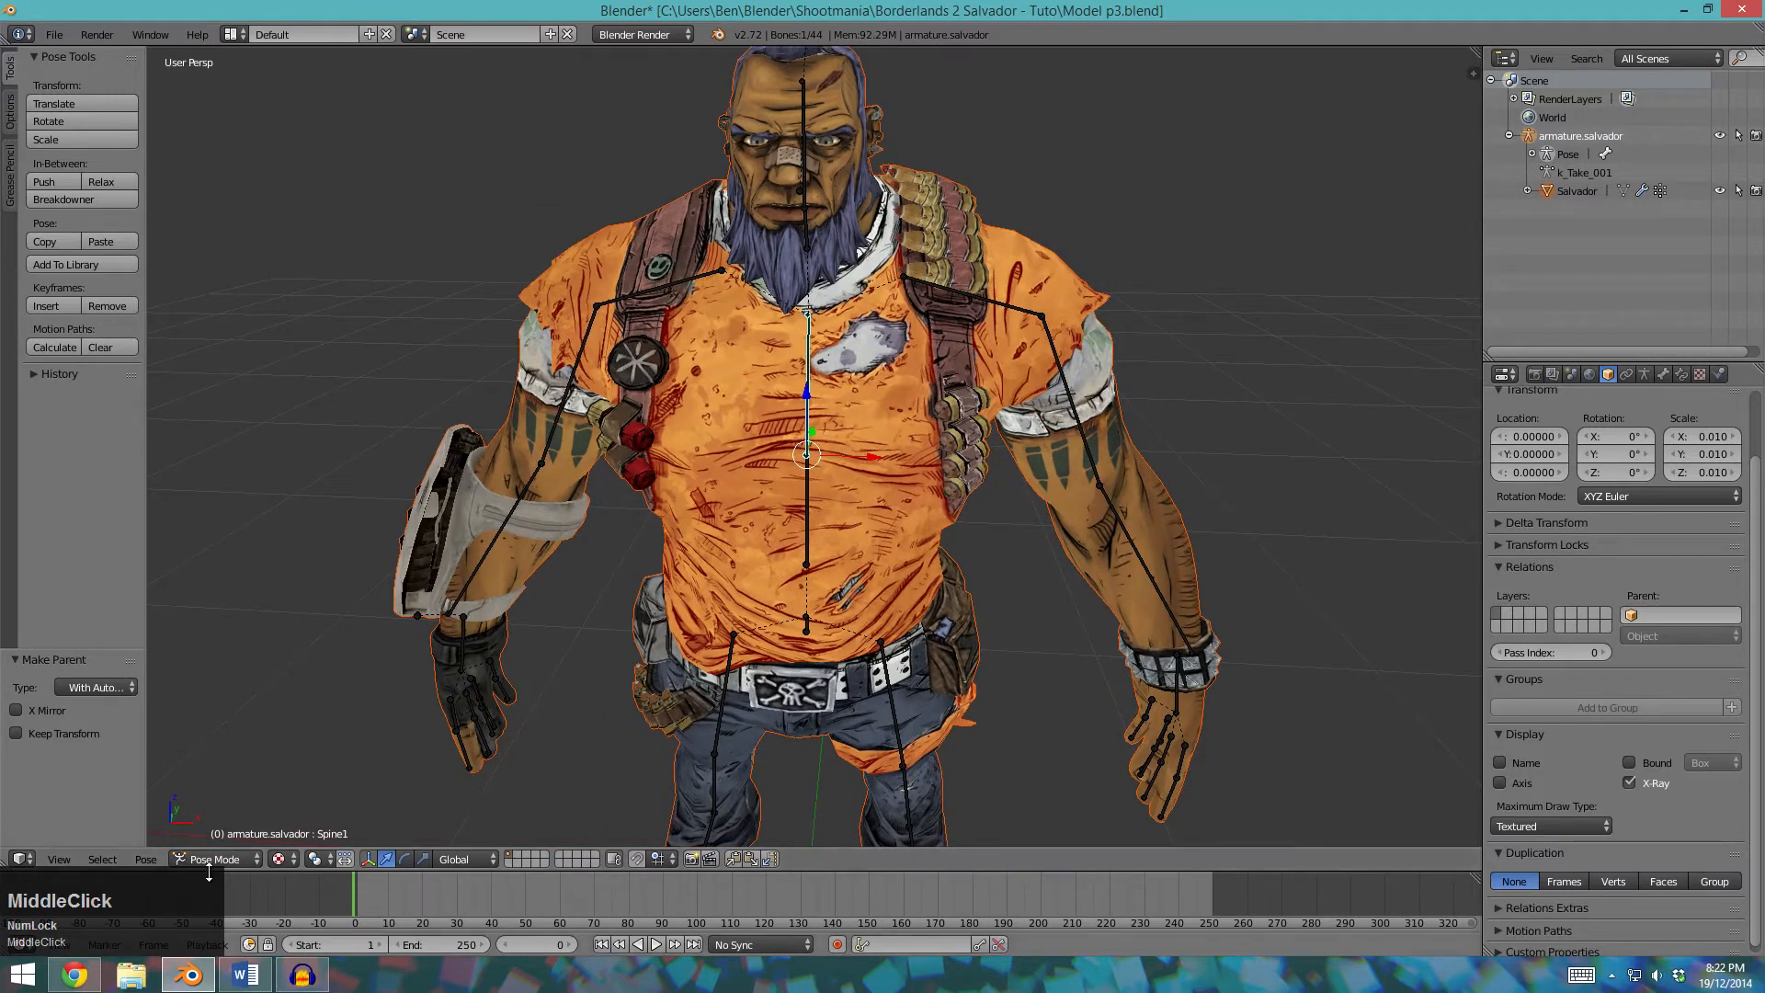
left_click(1578, 191)
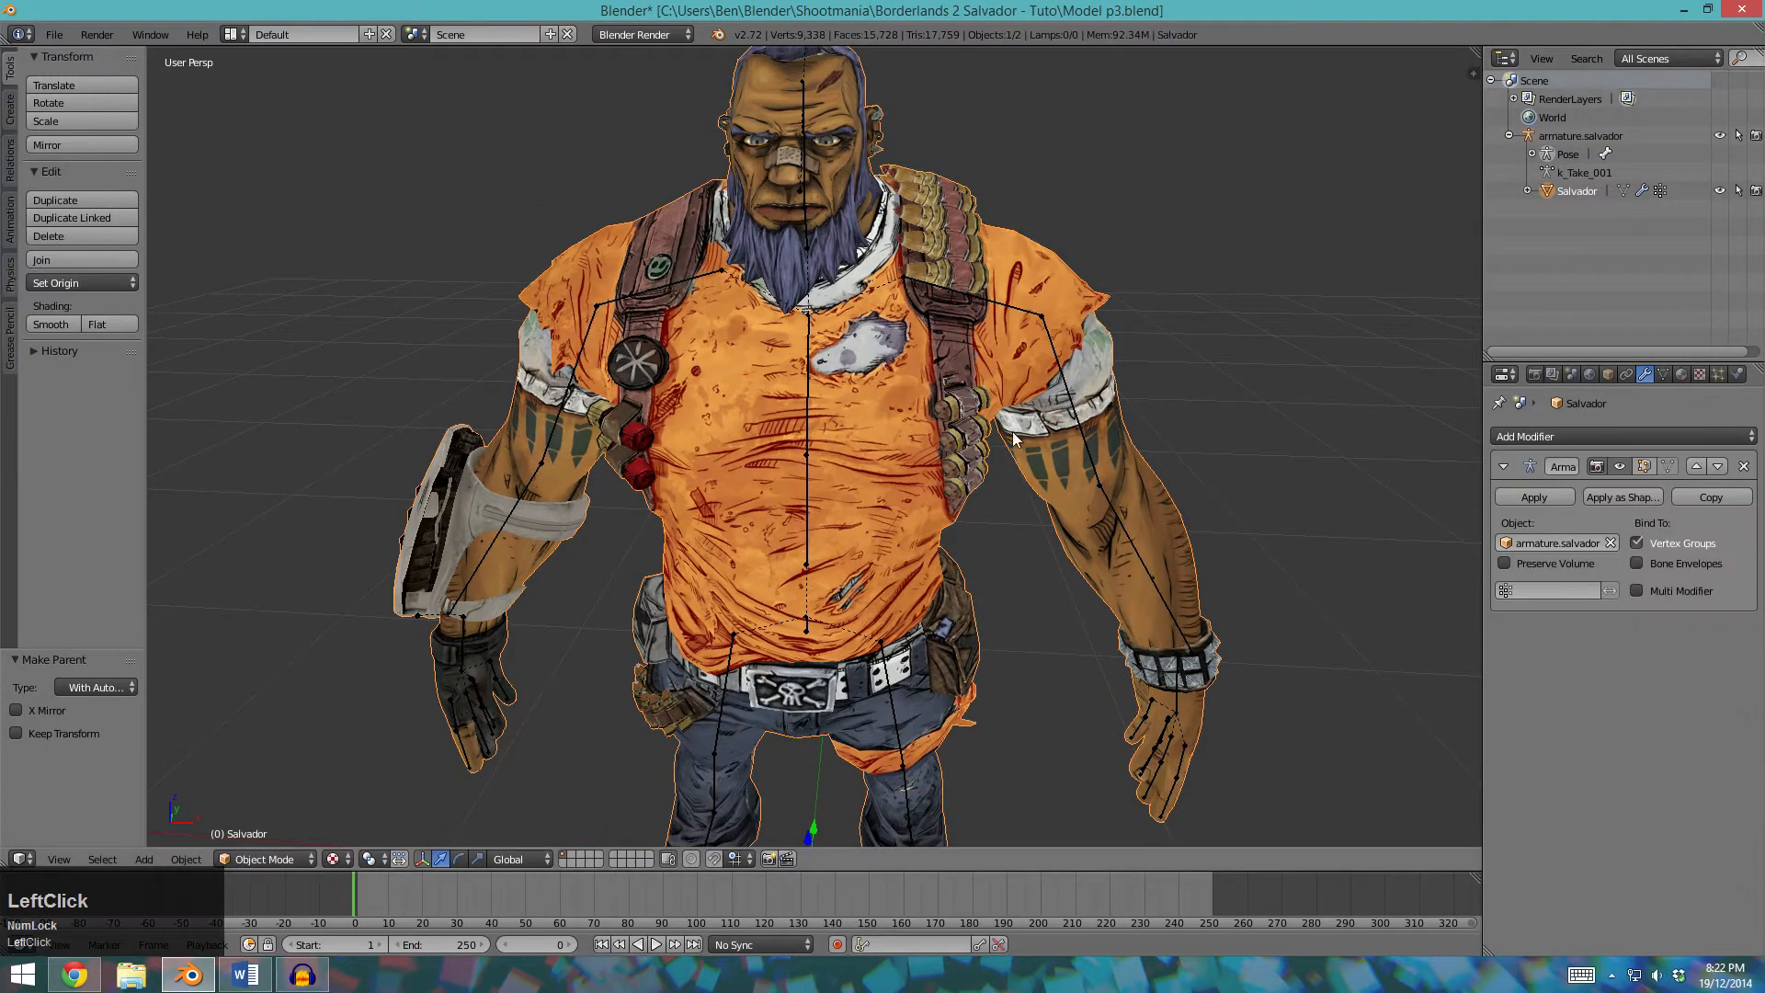
left_click(288, 859)
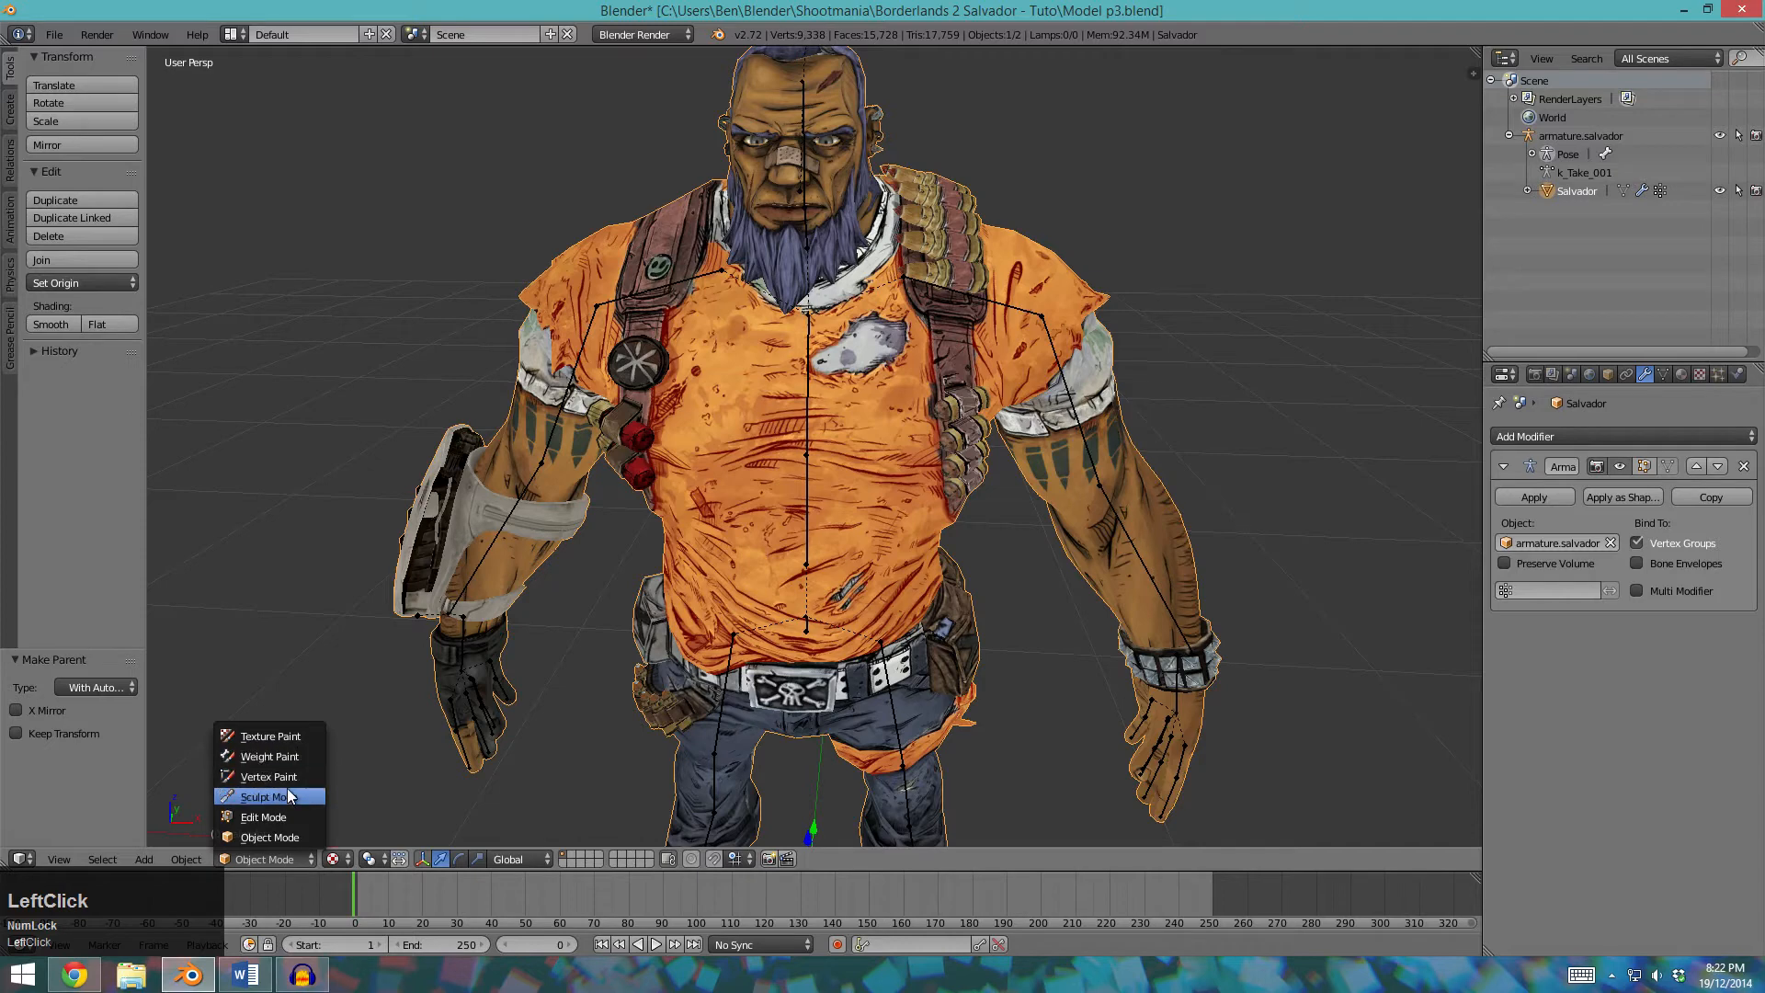
left_click(270, 757)
middle_click(928, 438)
key("a")
key("a")
key("a")
middle_click_drag(564, 394, 736, 394)
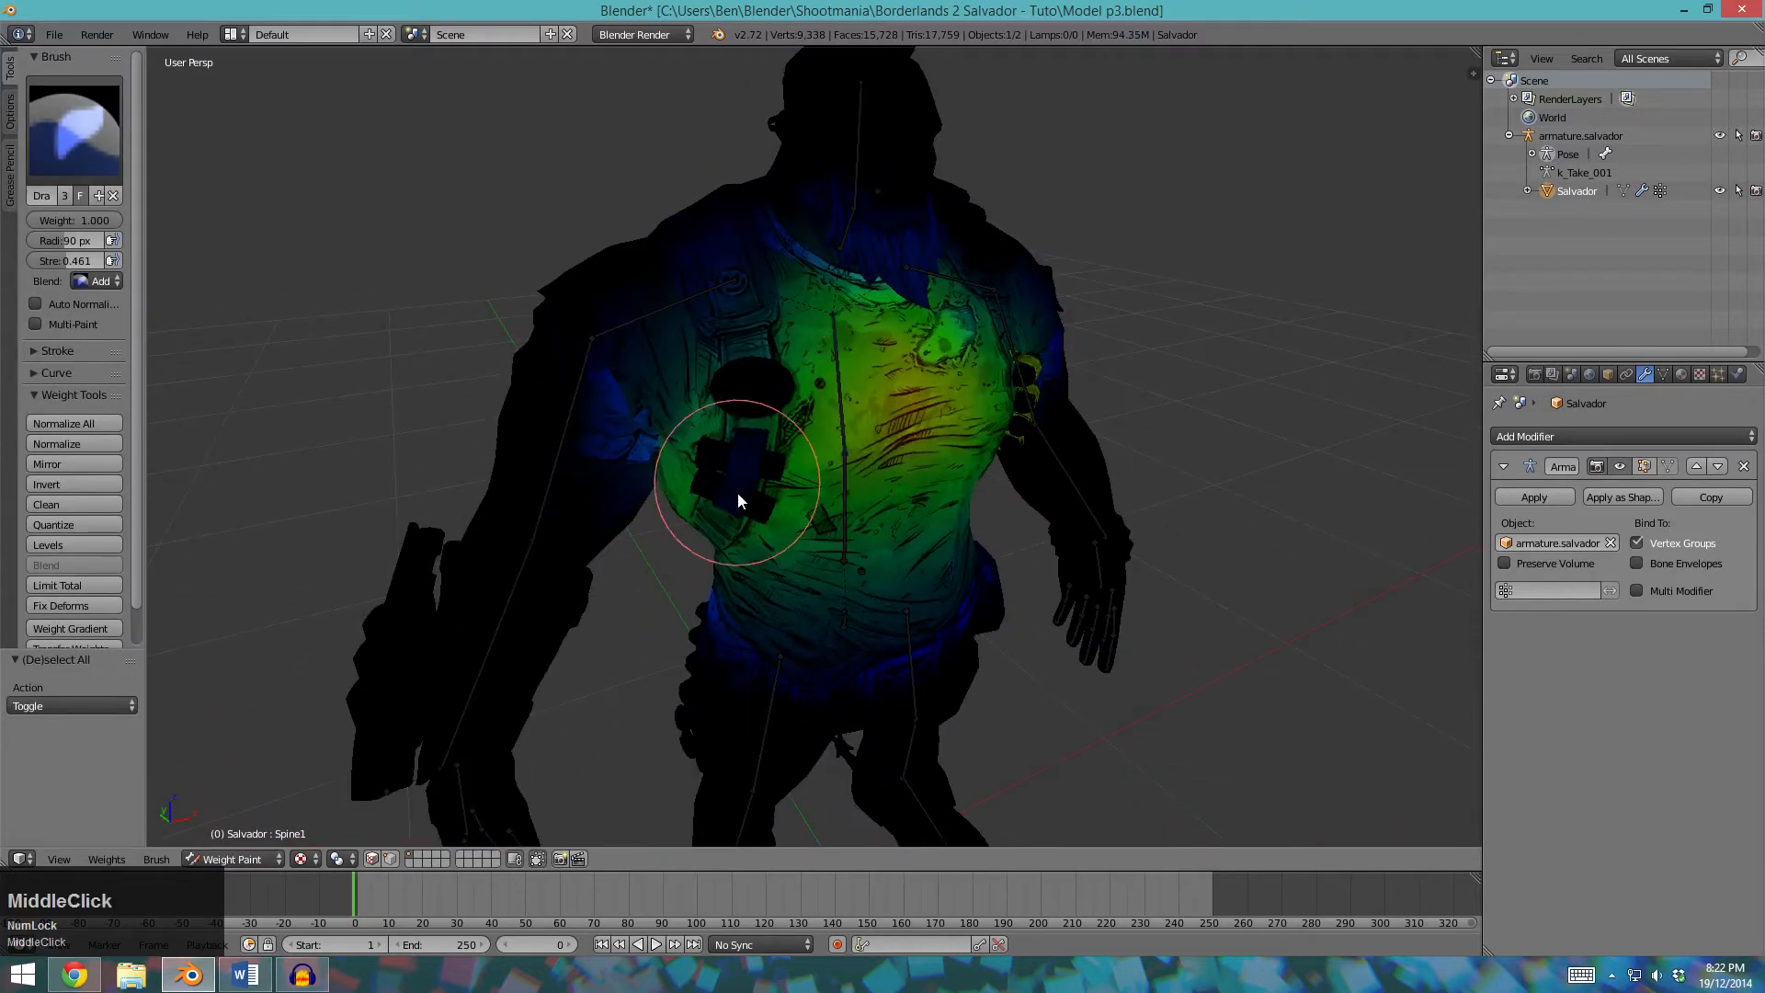
middle_click_drag(737, 499, 694, 481)
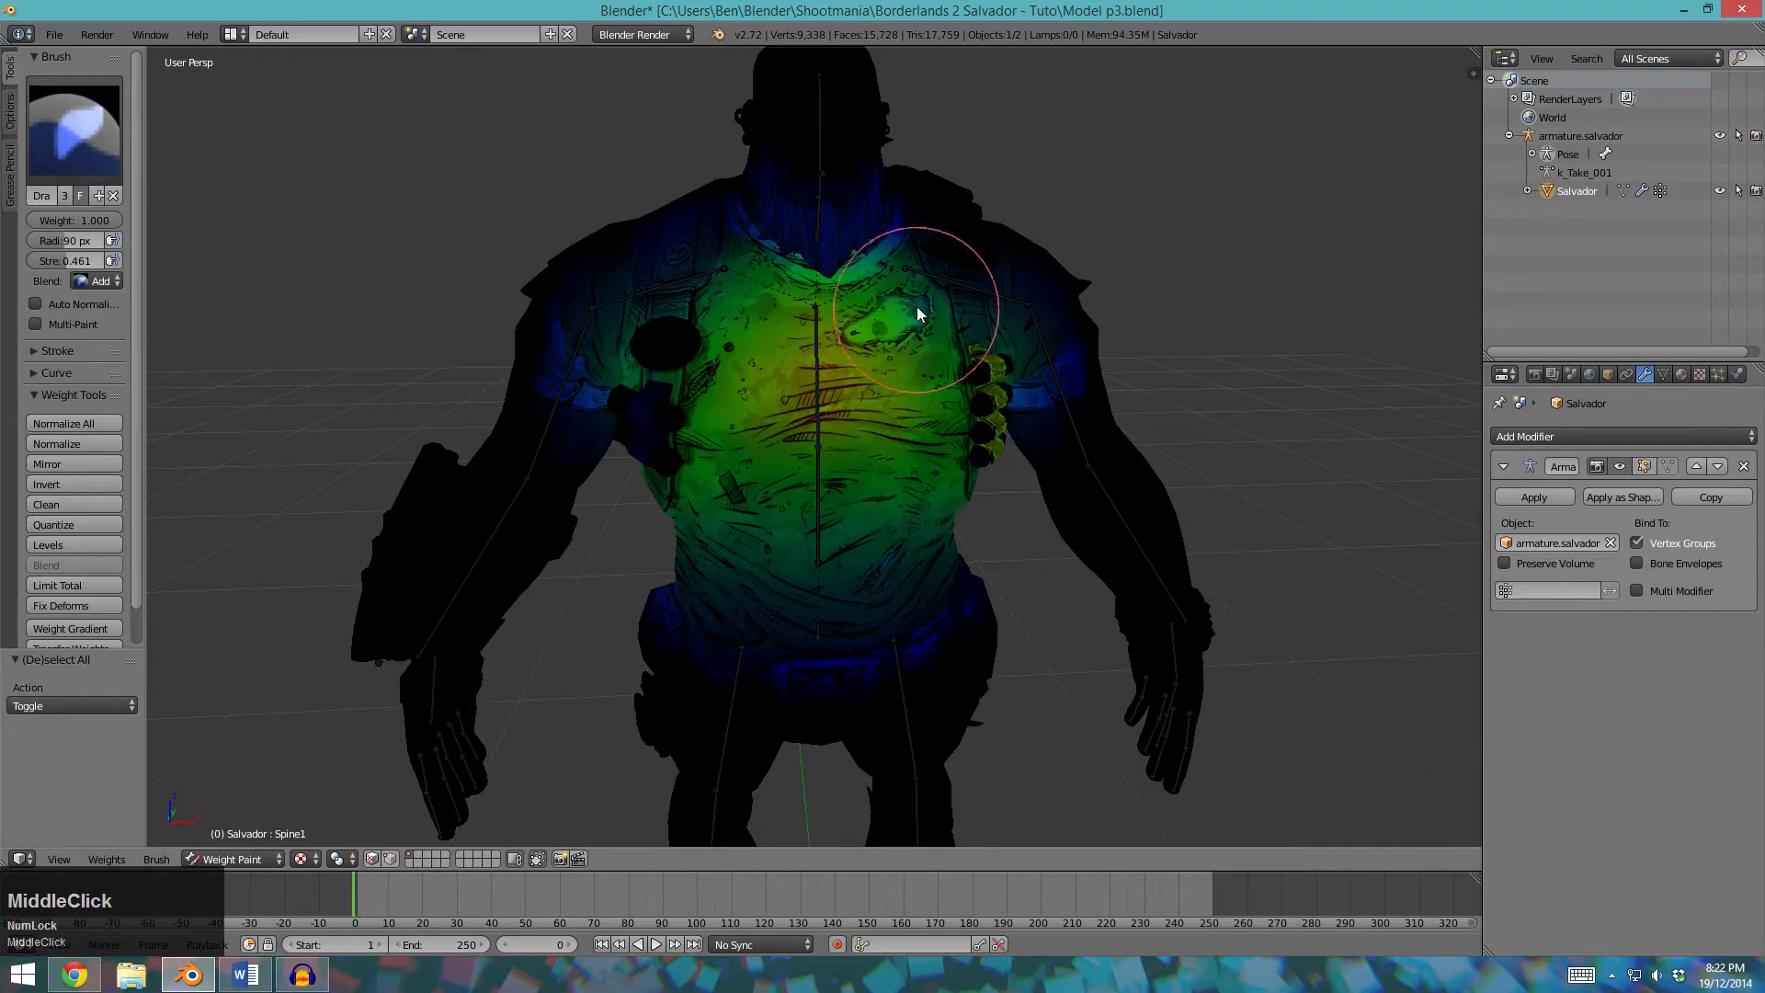
Enter Edit Mode on the Salvador mesh and select all geometry linked to the round badge on the chest strap.
key("Tab")
middle_click(705, 336)
scroll(705, 335, "up", 3)
right_click(643, 325)
middle_click_drag(643, 325, 956, 395)
key("ctrl+l")
scroll(1057, 442, "up", 4)
mouse_move(1094, 456)
middle_mouse_down("shift")
mouse_move(1051, 578)
mouse_move(1096, 450)
middle_mouse_up("shift")
scroll(1096, 450, "down", 2)
key("Escape")
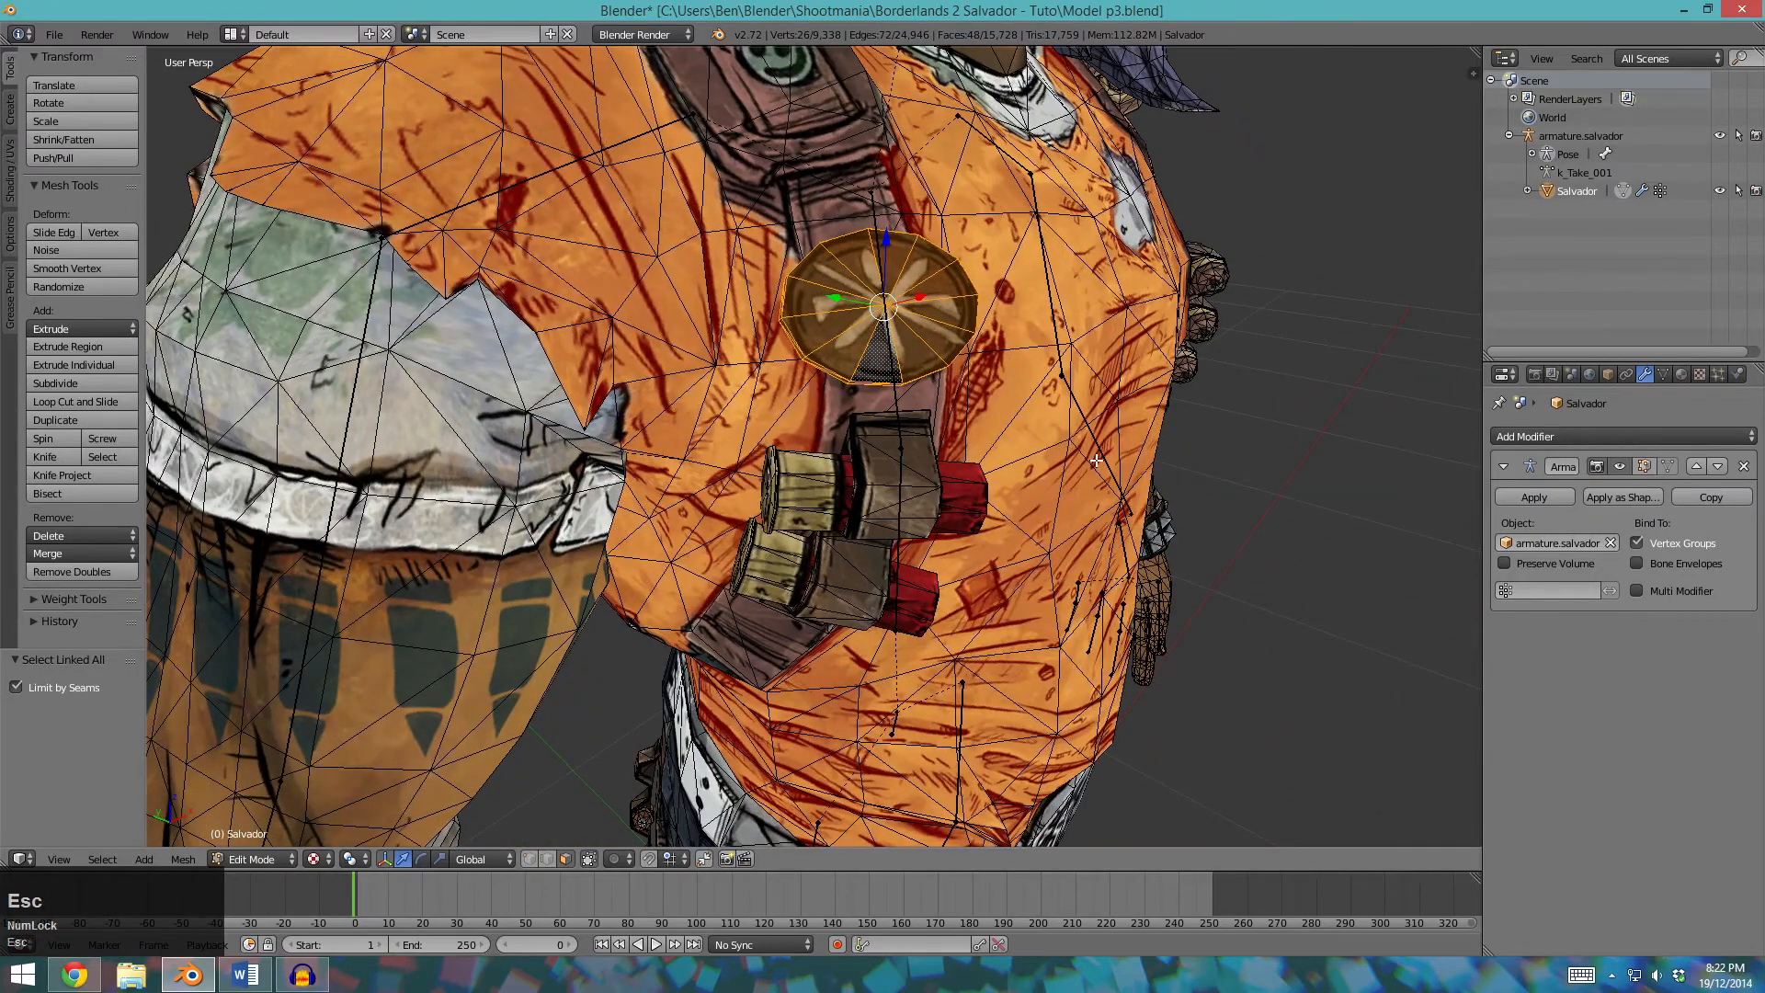
scroll(1096, 449, "down", 5)
Replace the selection with all geometry linked to the shirt and invert it to pick the loose accessories.
key("a")
right_click(846, 401)
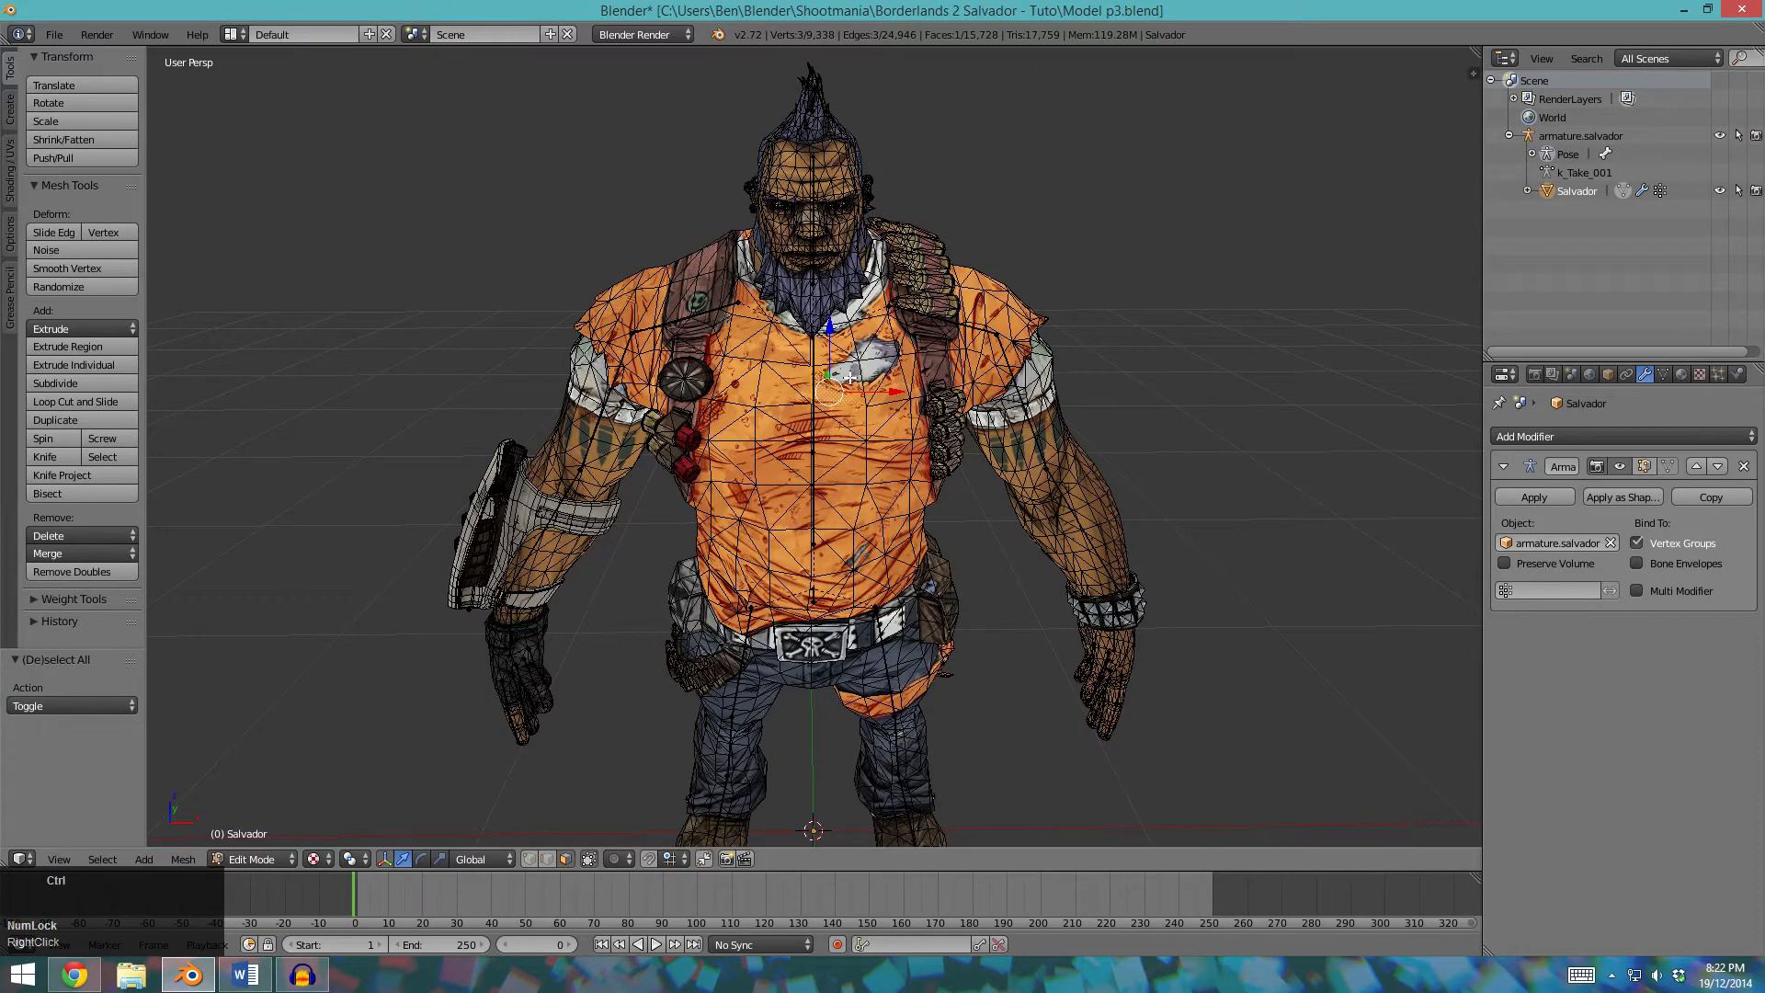
key("ctrl+l")
key("ctrl+i")
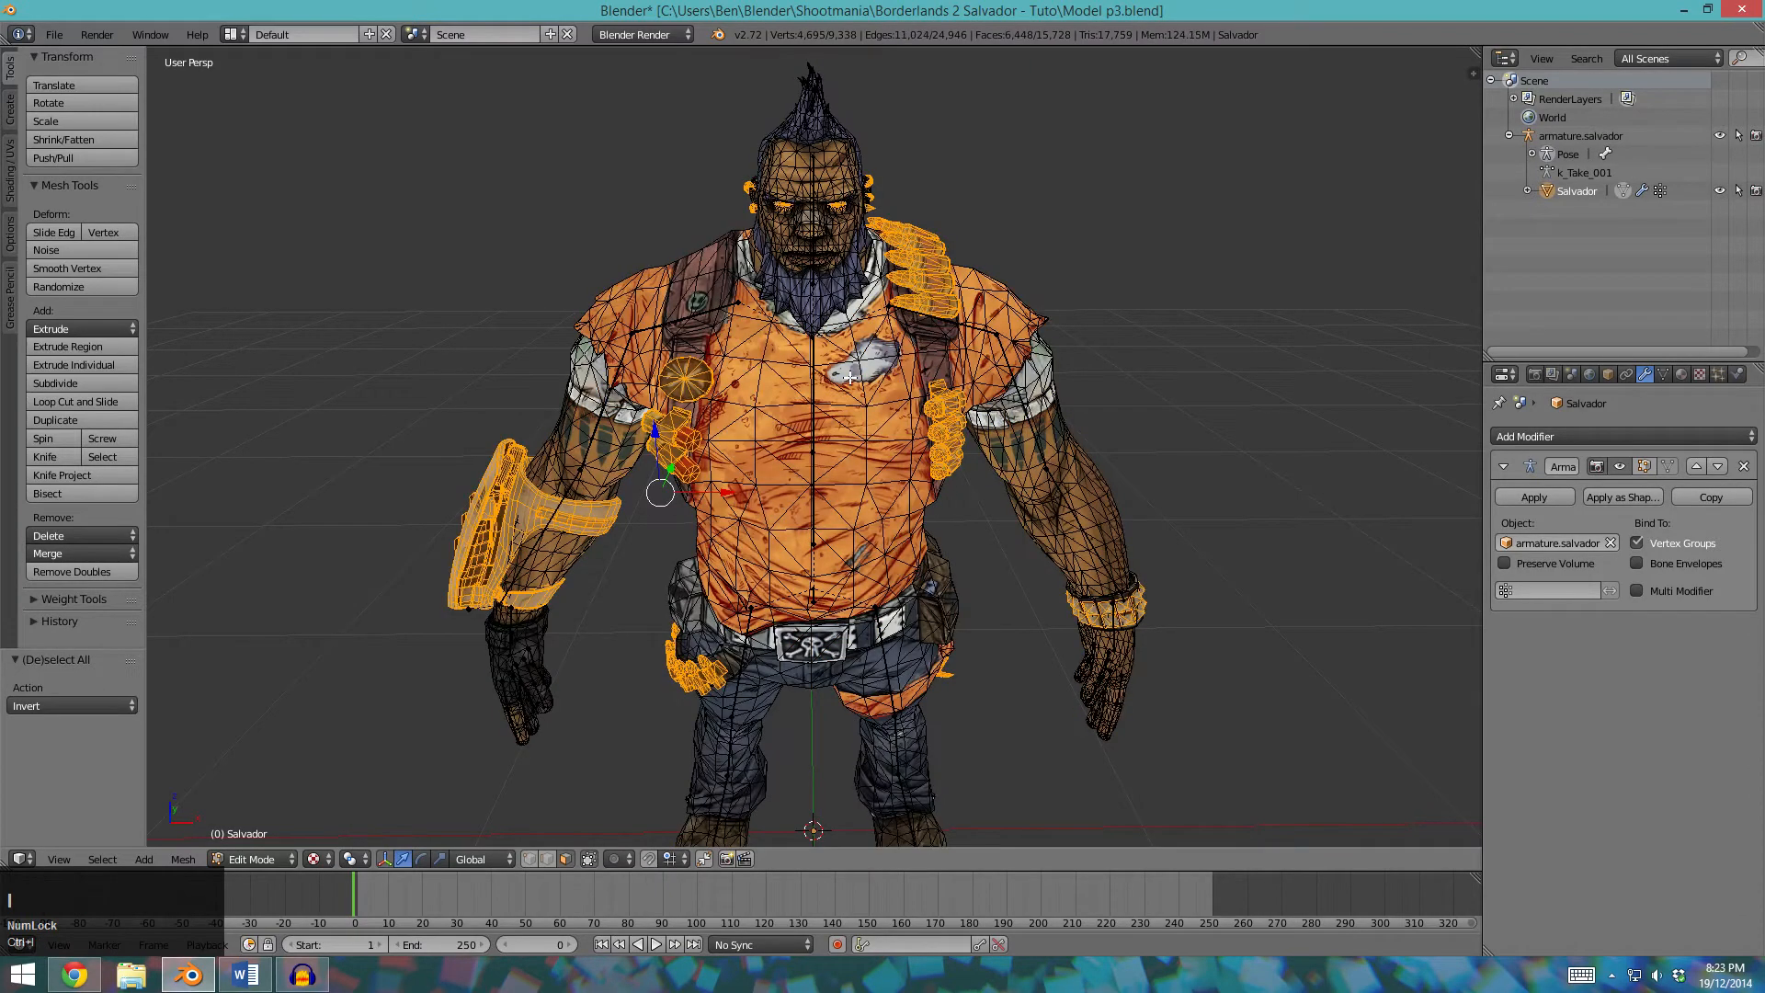
Try moving the selected loose accessories away from the body.
scroll(870, 387, "down", 1)
key("g")
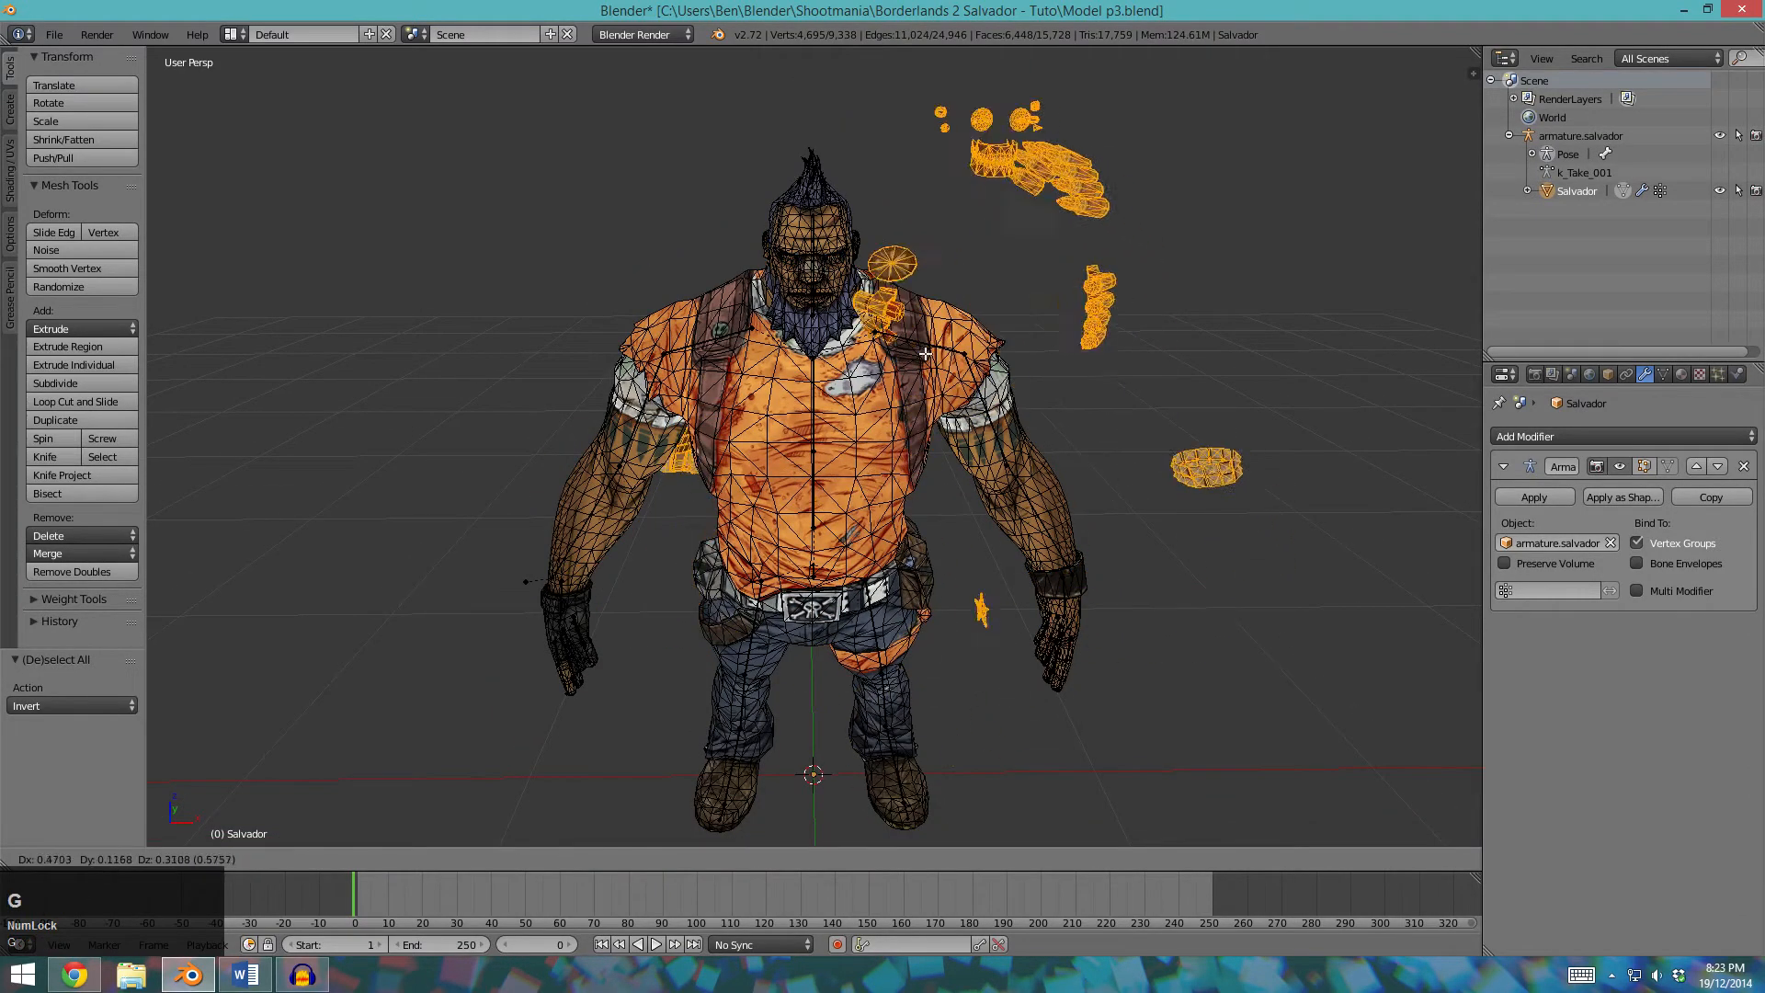
key("Escape")
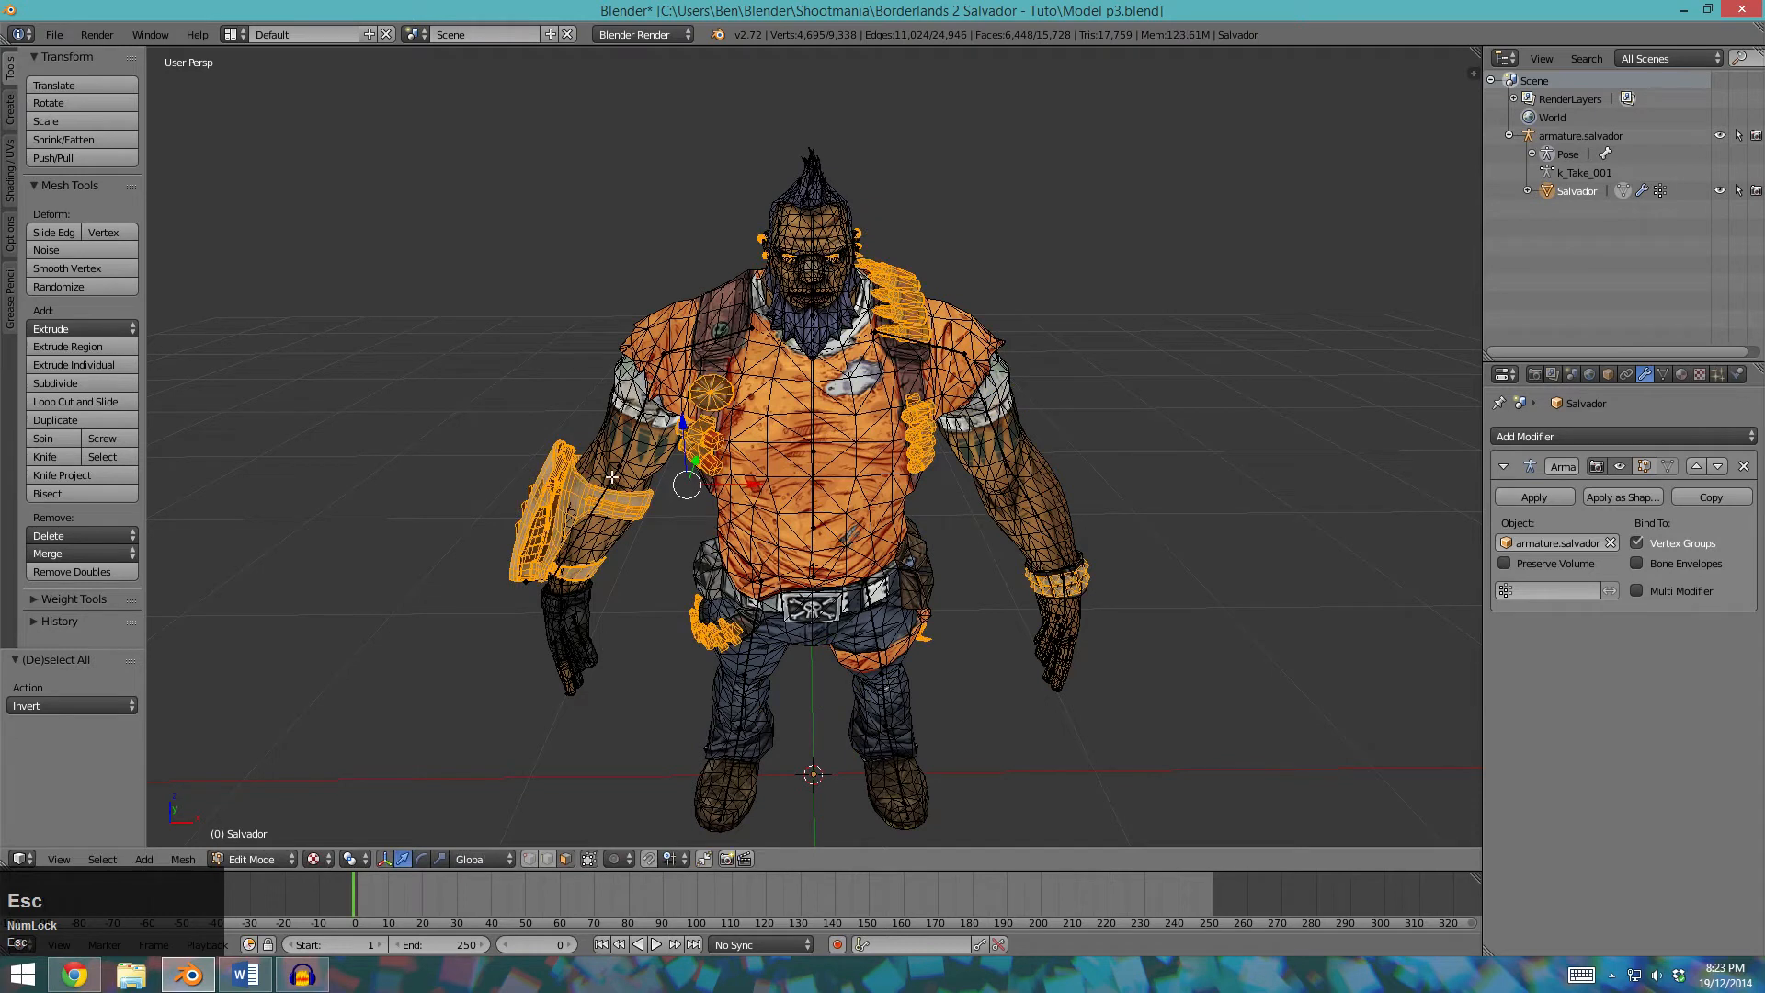
Separate the selected accessories into their own object and return the body mesh to Weight Paint mode.
key("p")
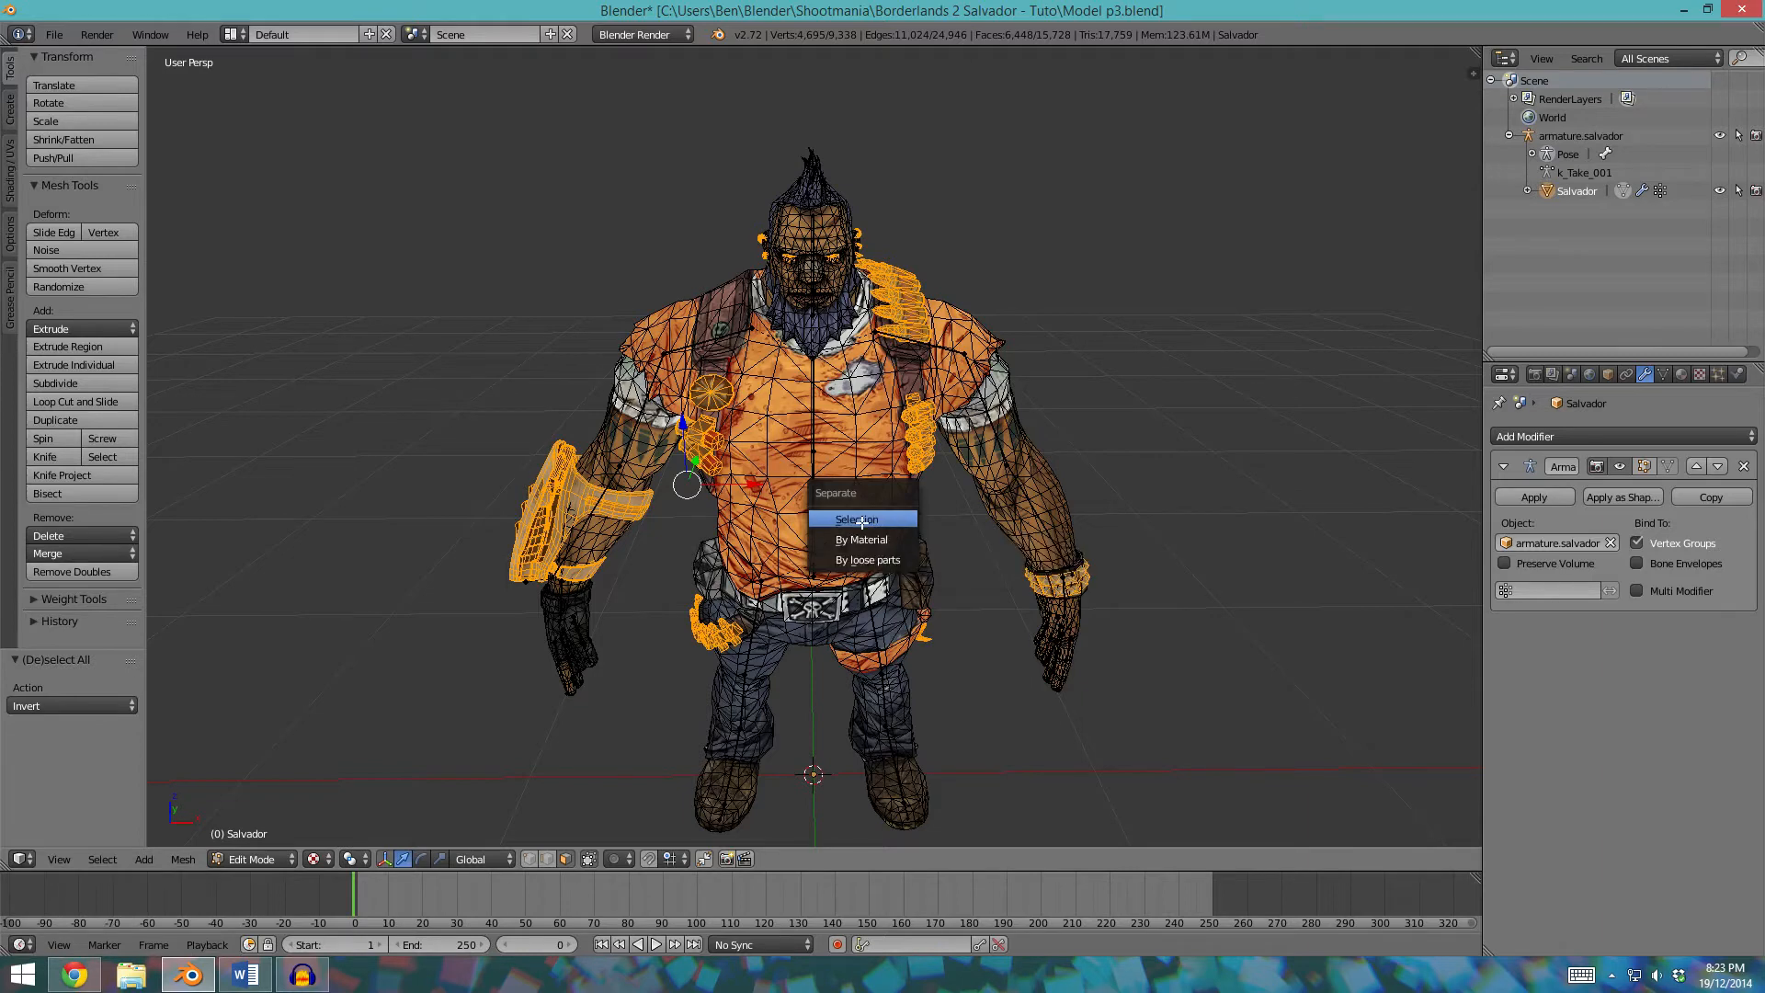
left_click(861, 520)
key("a")
key("a")
key("Tab")
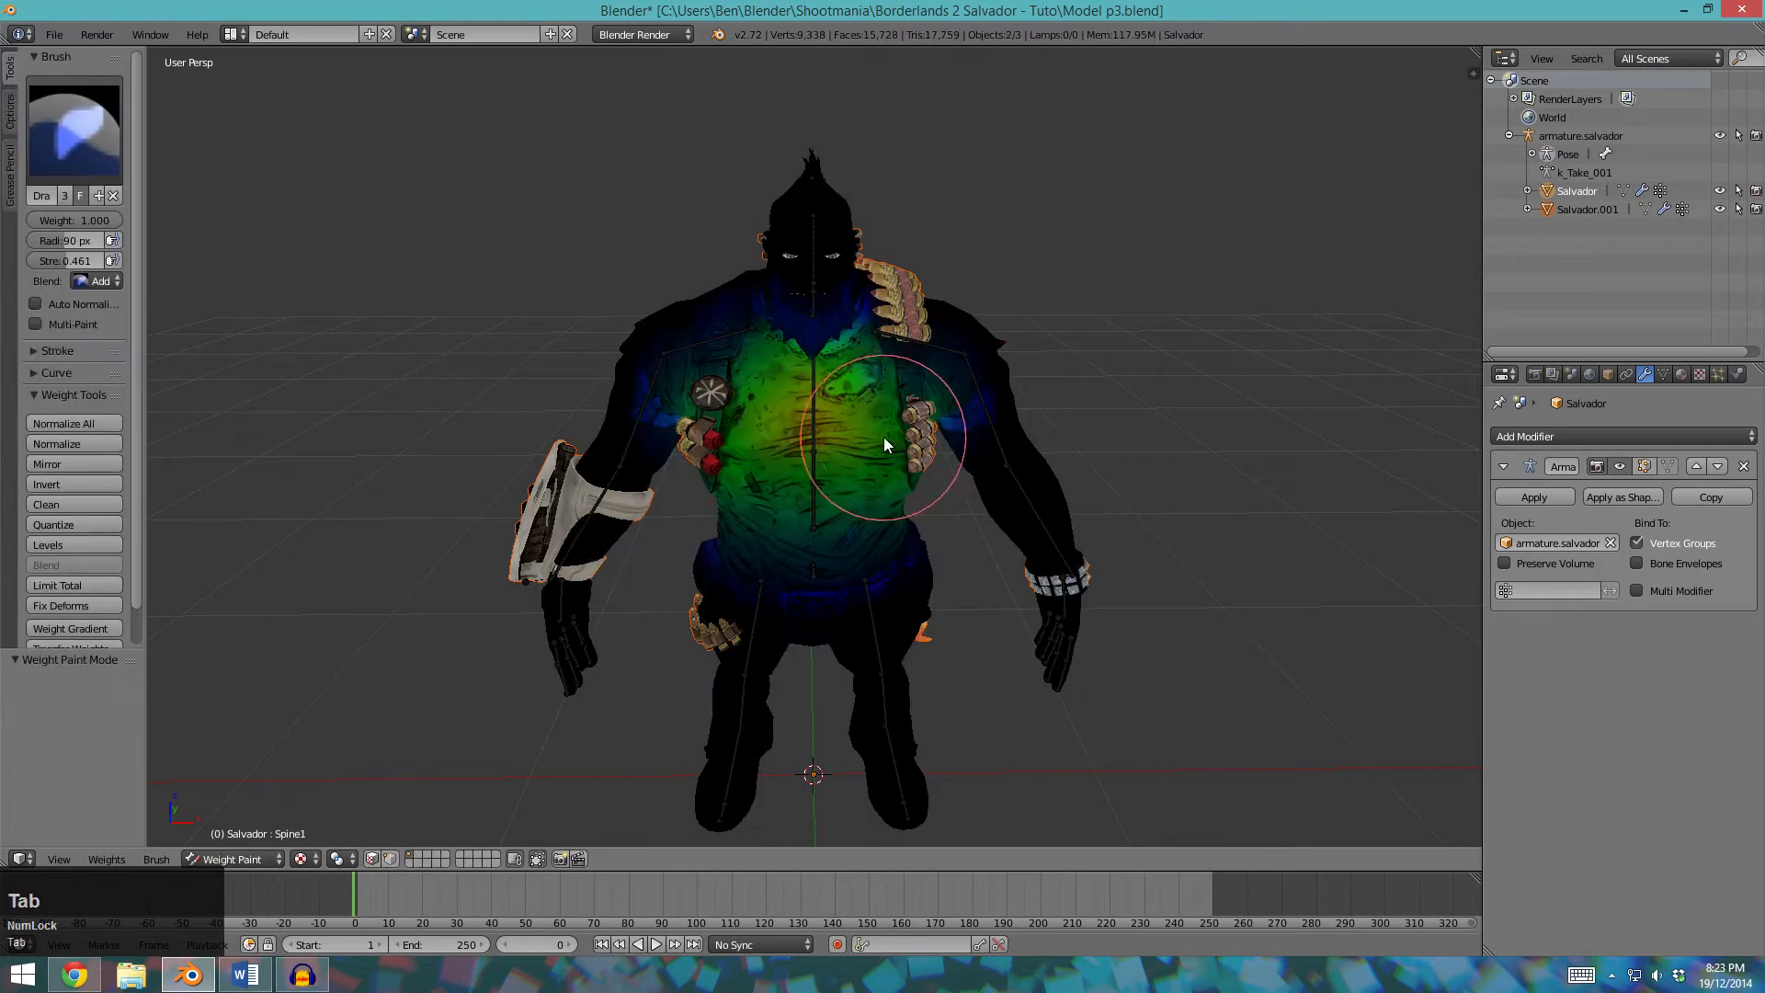
Hide the separated accessories object and reselect the Salvador body mesh for weight painting.
left_click(1577, 211)
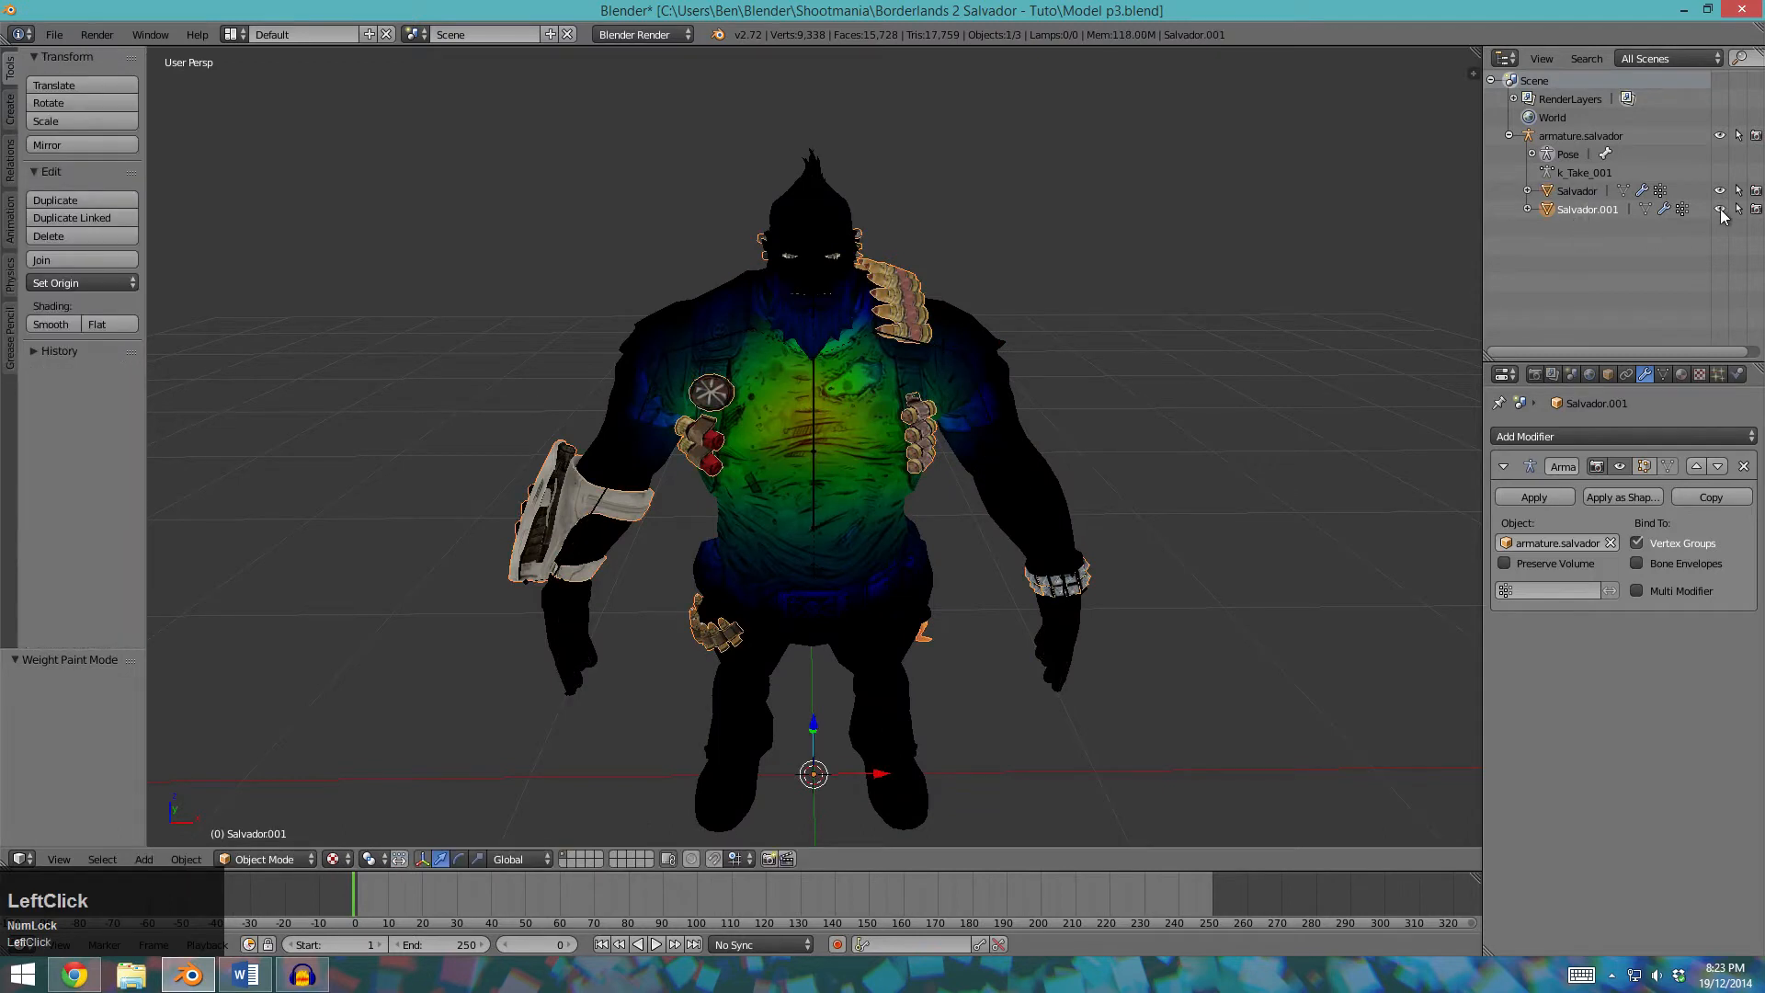
left_click(1720, 210)
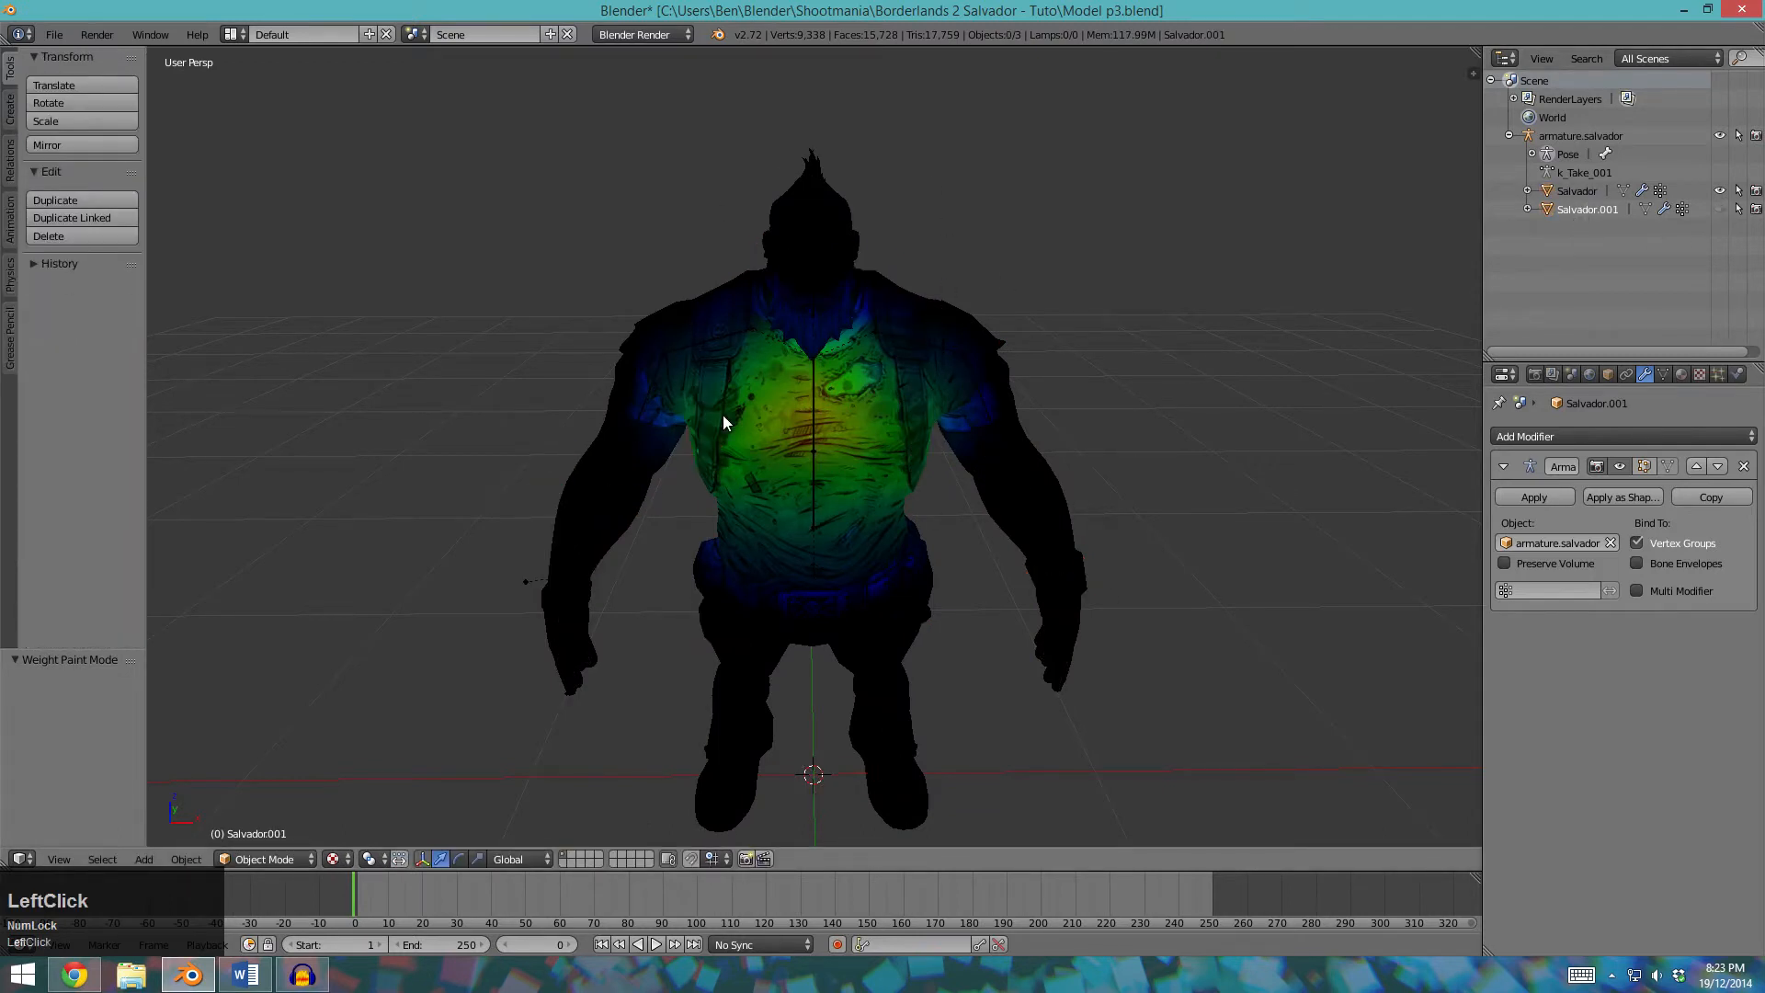
middle_click_drag(885, 512, 845, 552)
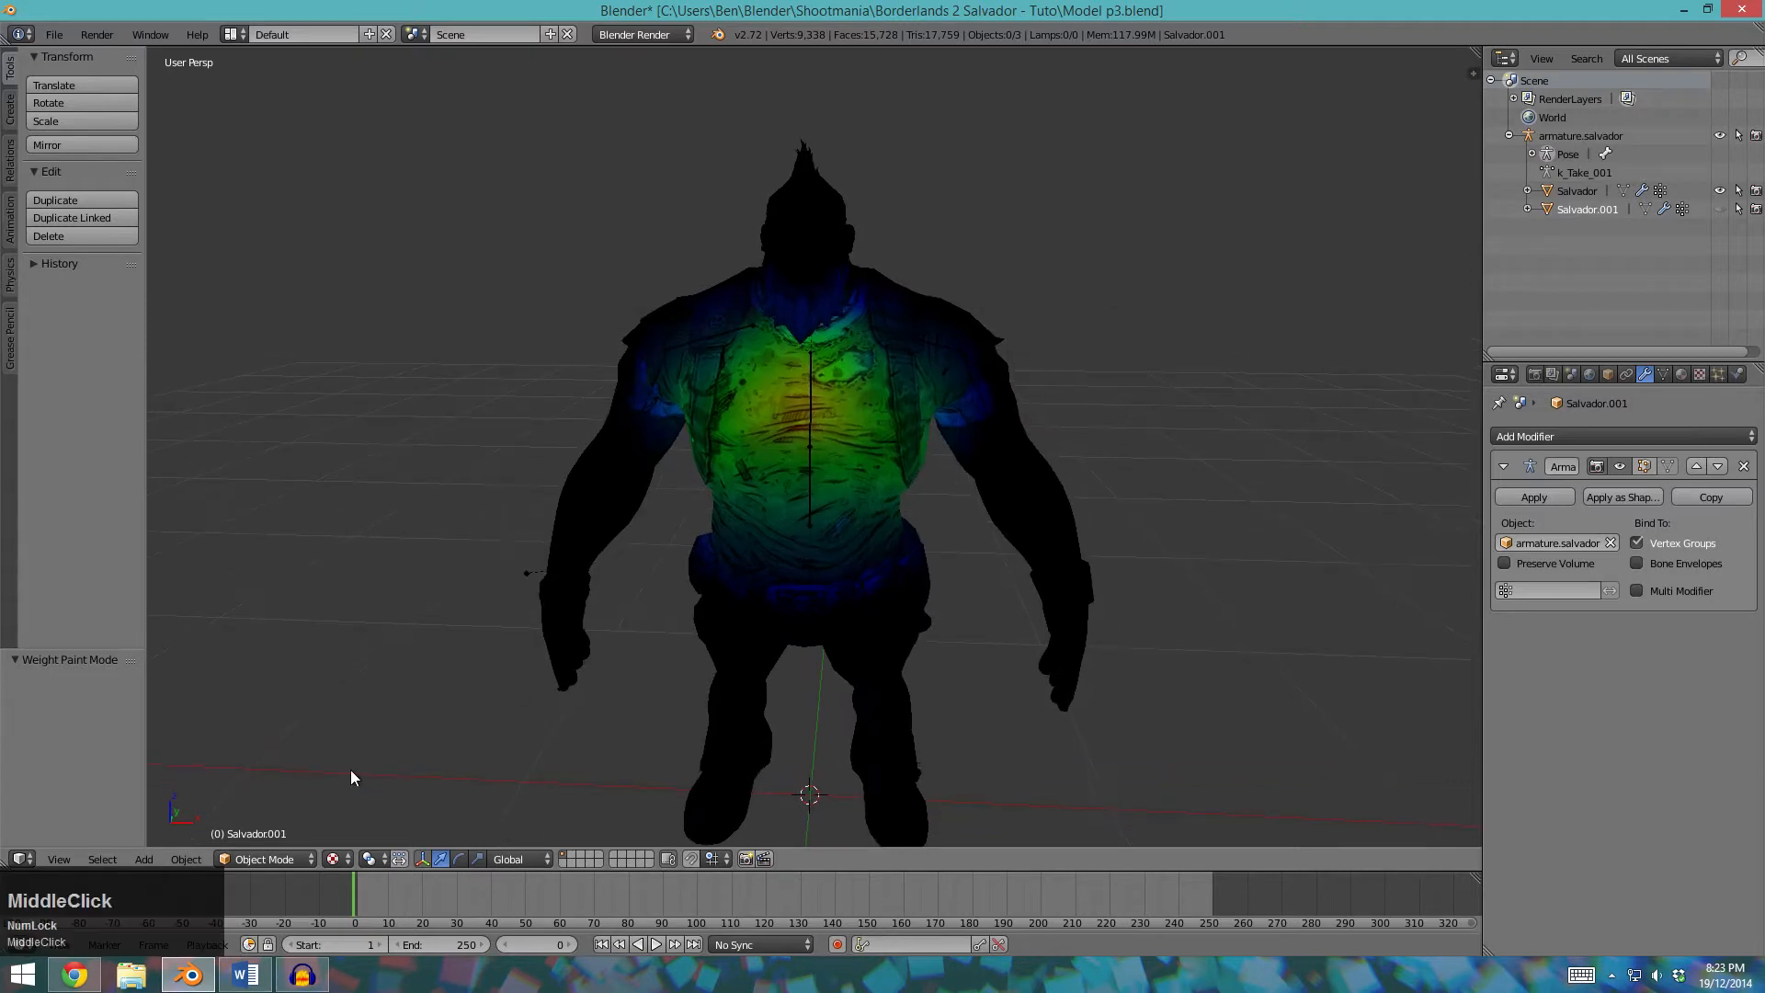
left_click(275, 861)
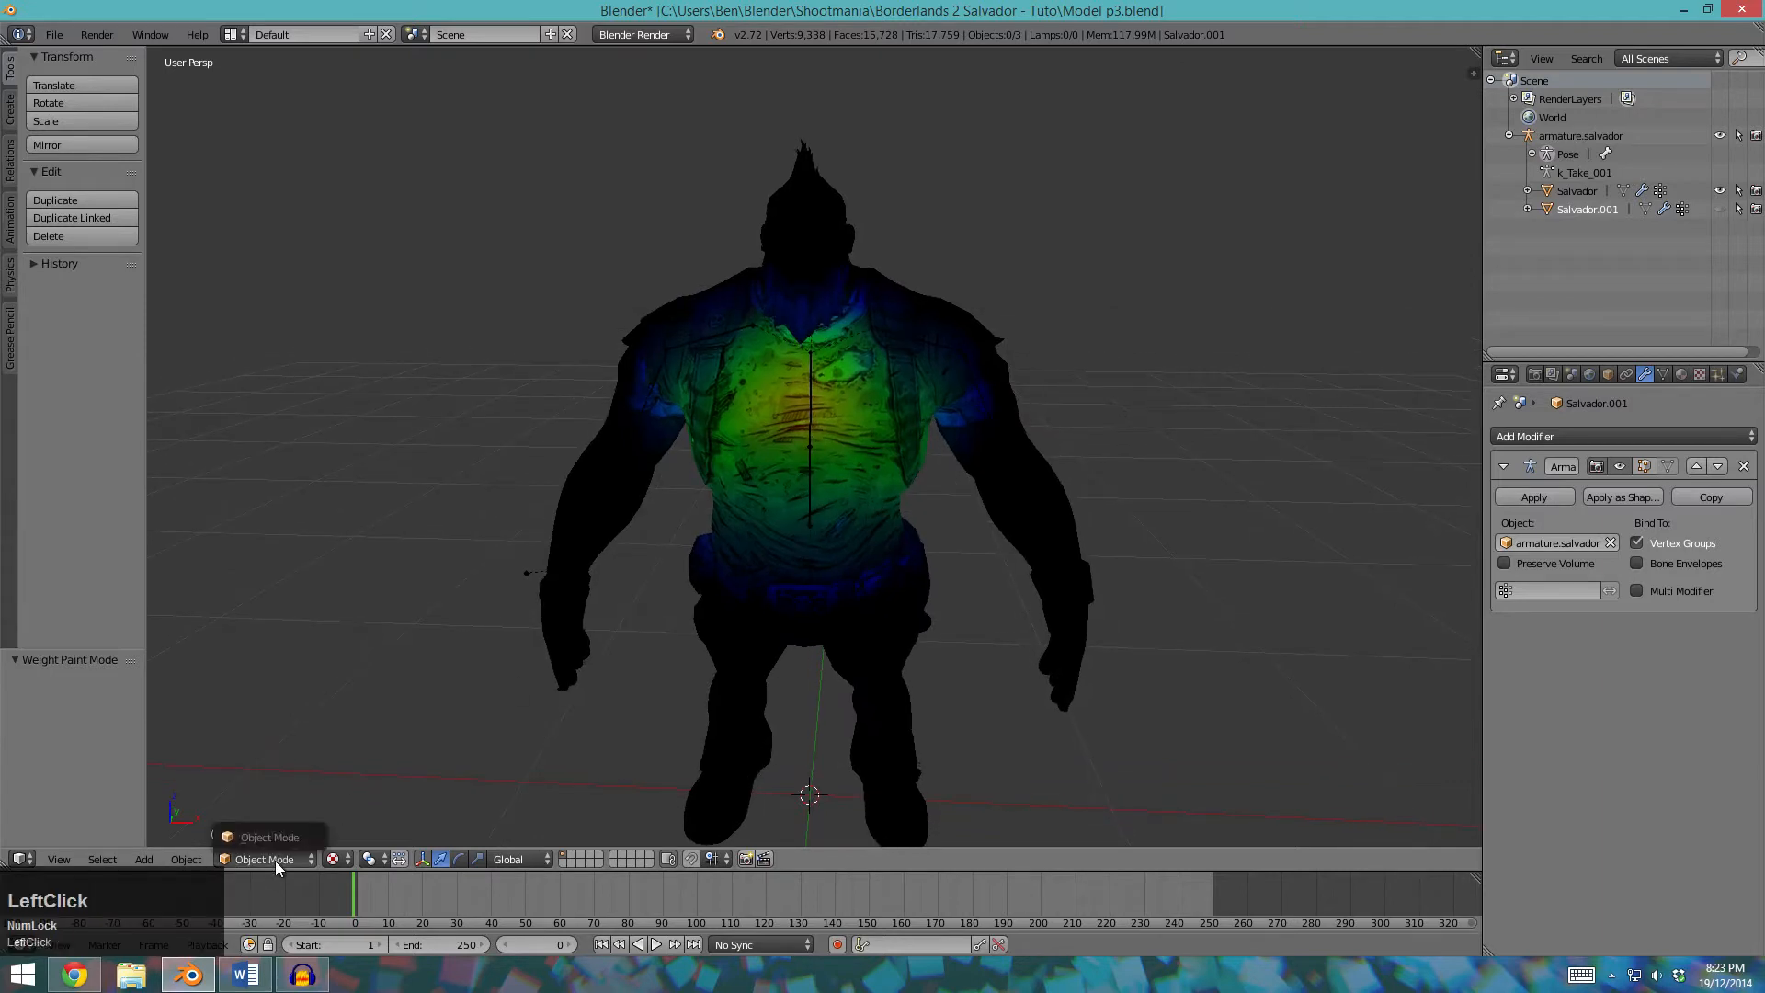
right_click(902, 405)
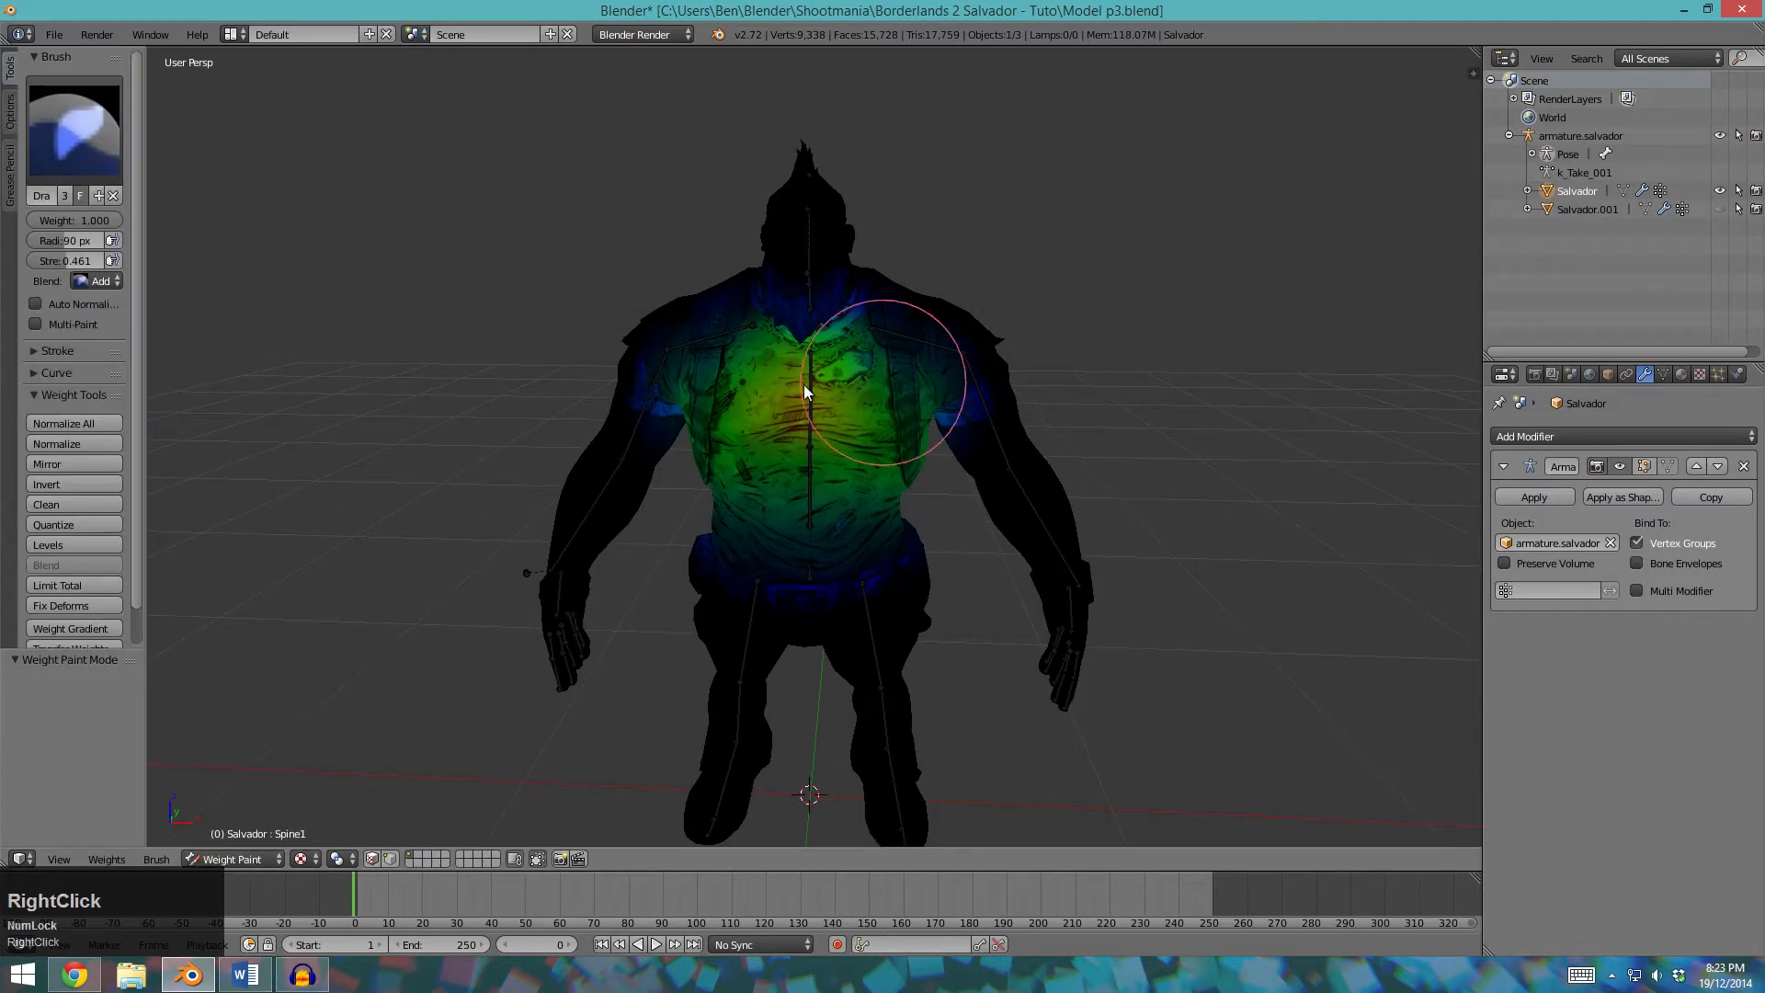
Select the LeftArm bone and test its automatic weights by rotating it temporarily.
scroll(945, 344, "up", 3)
middle_click_drag(923, 343, 1111, 458)
right_click(1039, 404)
key("r")
key("Escape")
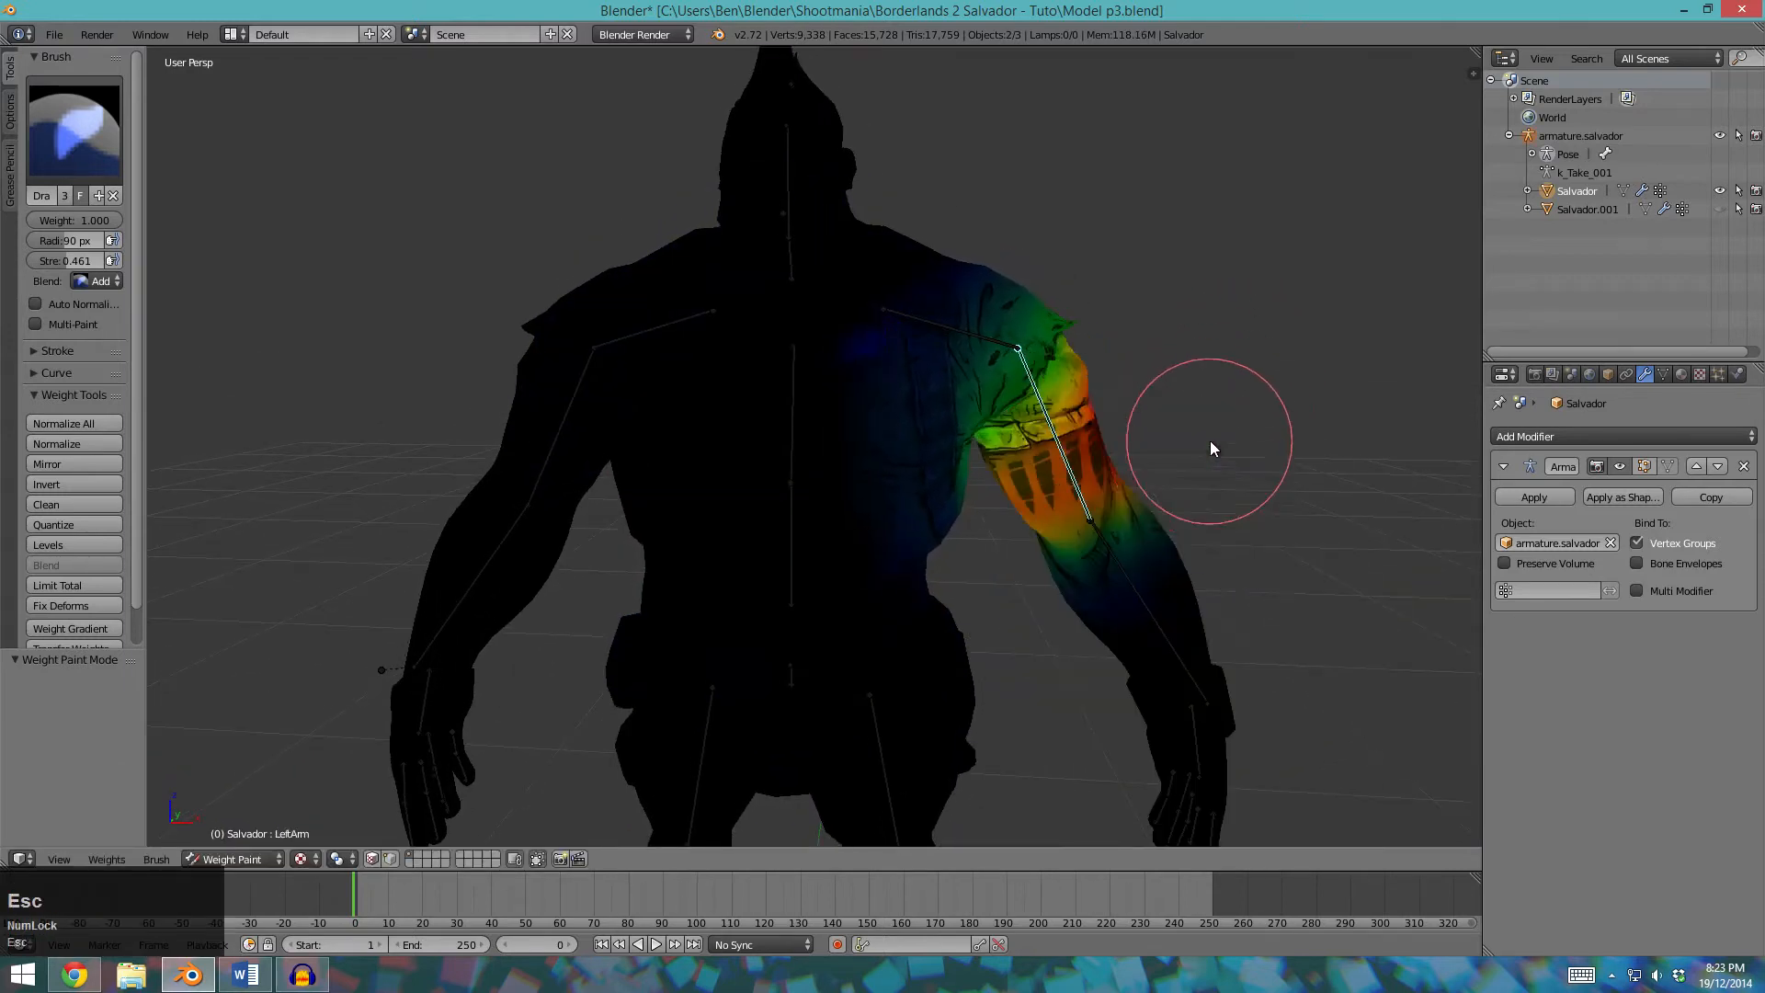
key("r")
key("Escape")
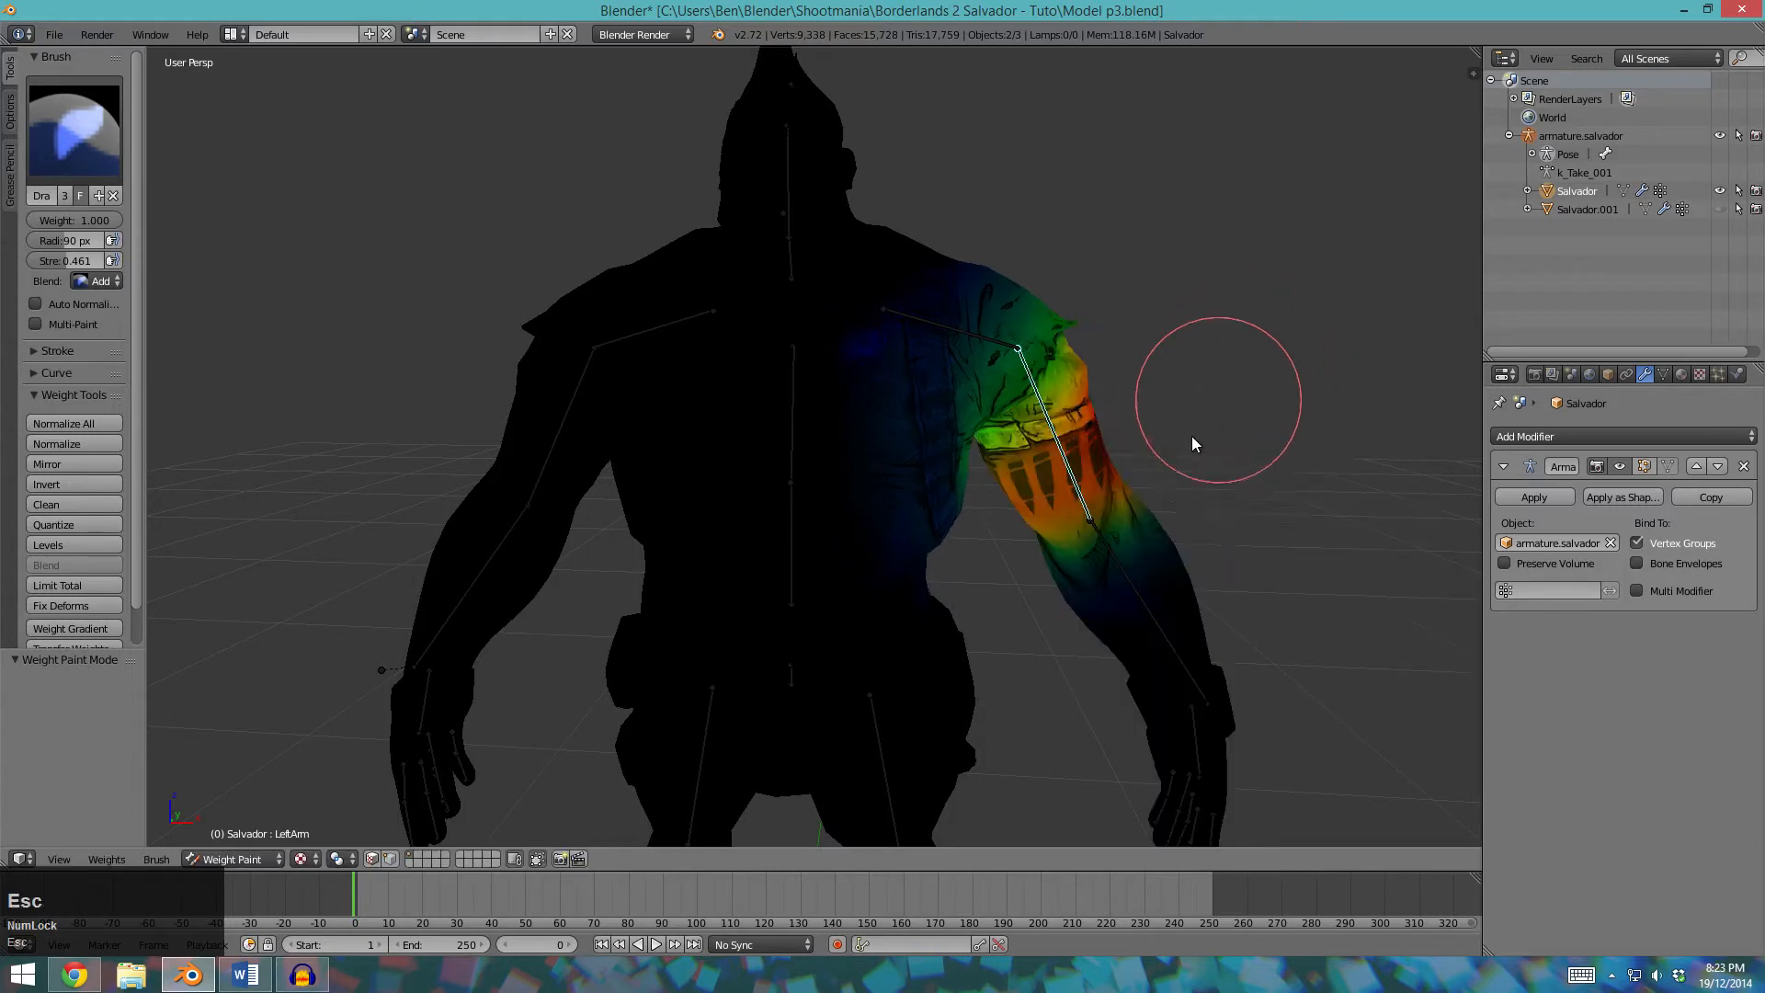
middle_click_drag(1208, 416, 1201, 396)
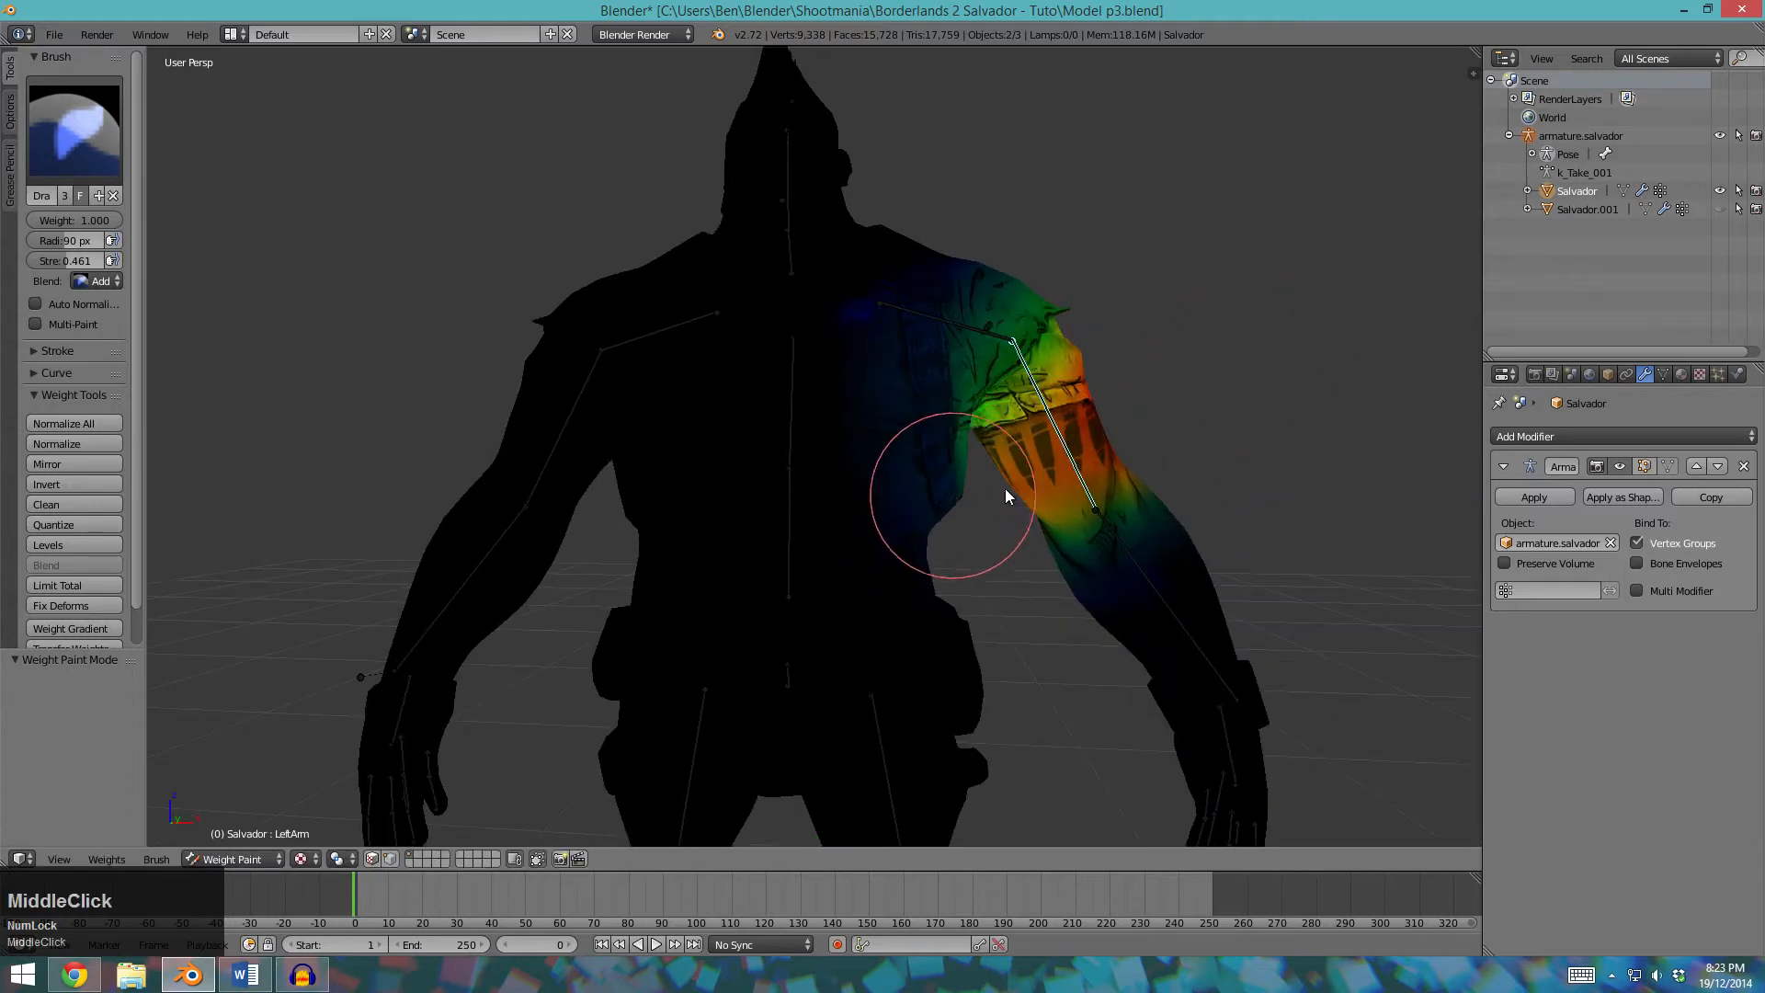
key("r")
key("Escape")
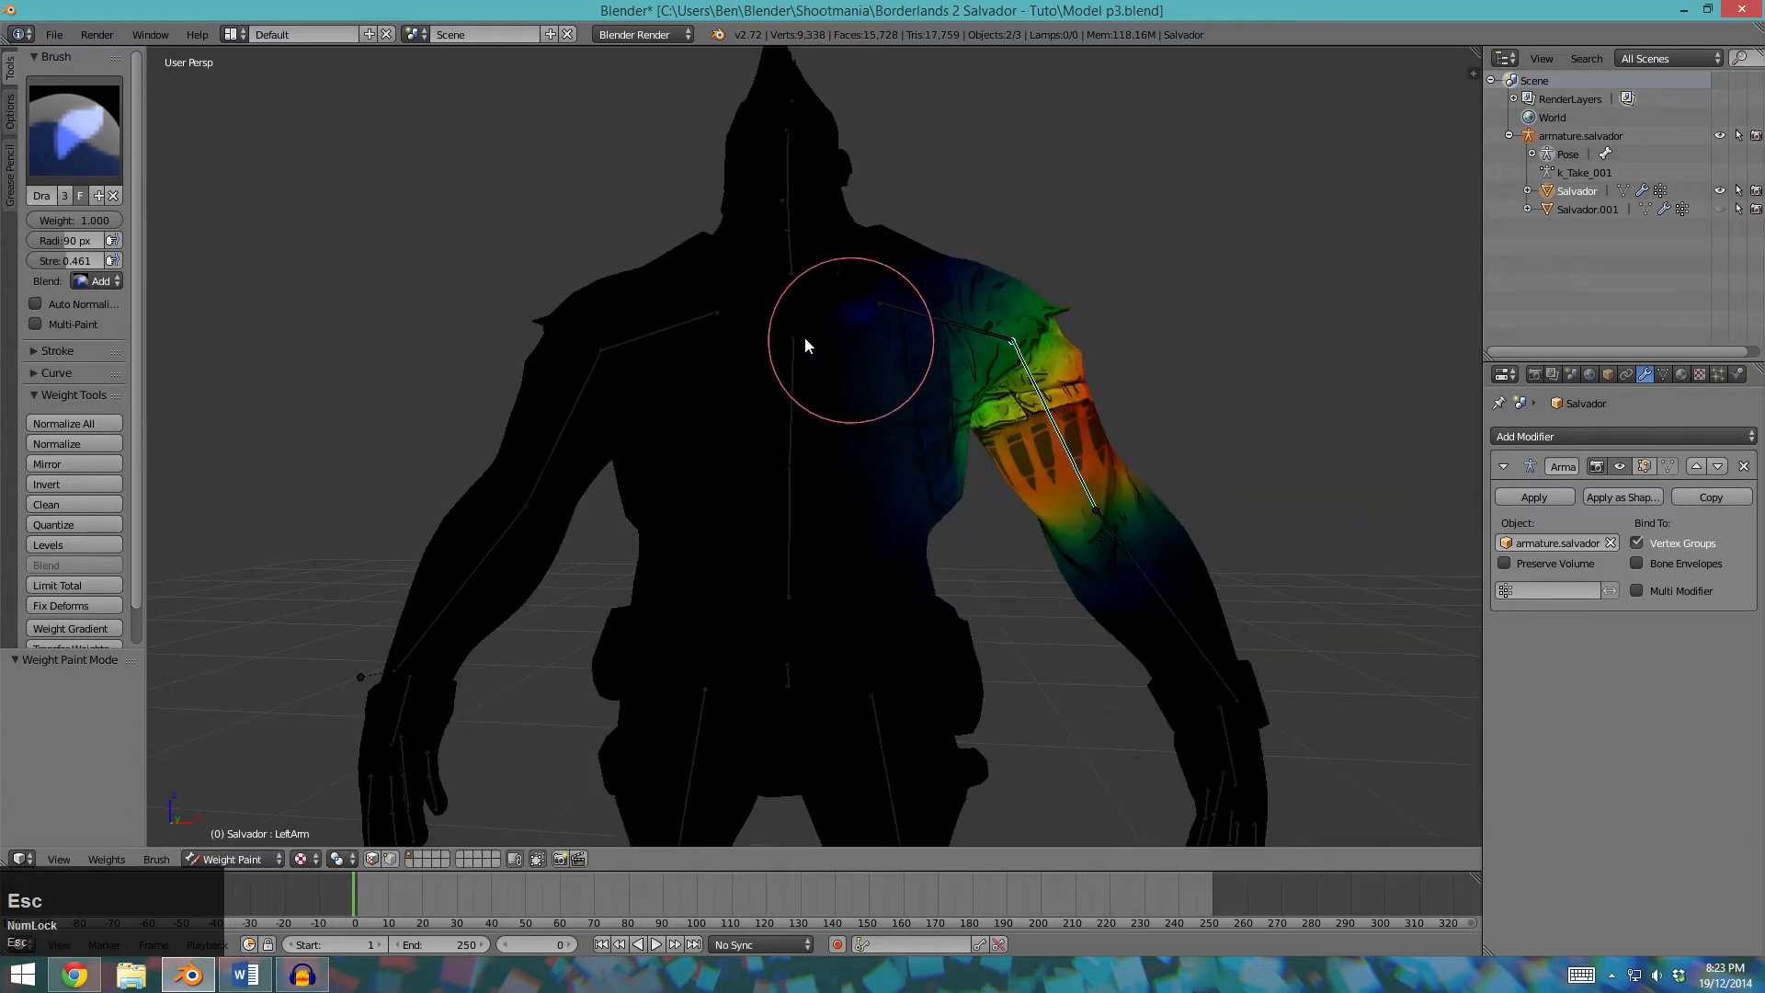
Select the Neck bone and examine its weights around the collar and head.
middle_click(785, 301)
right_click(793, 248)
middle_click_drag(793, 246, 857, 379)
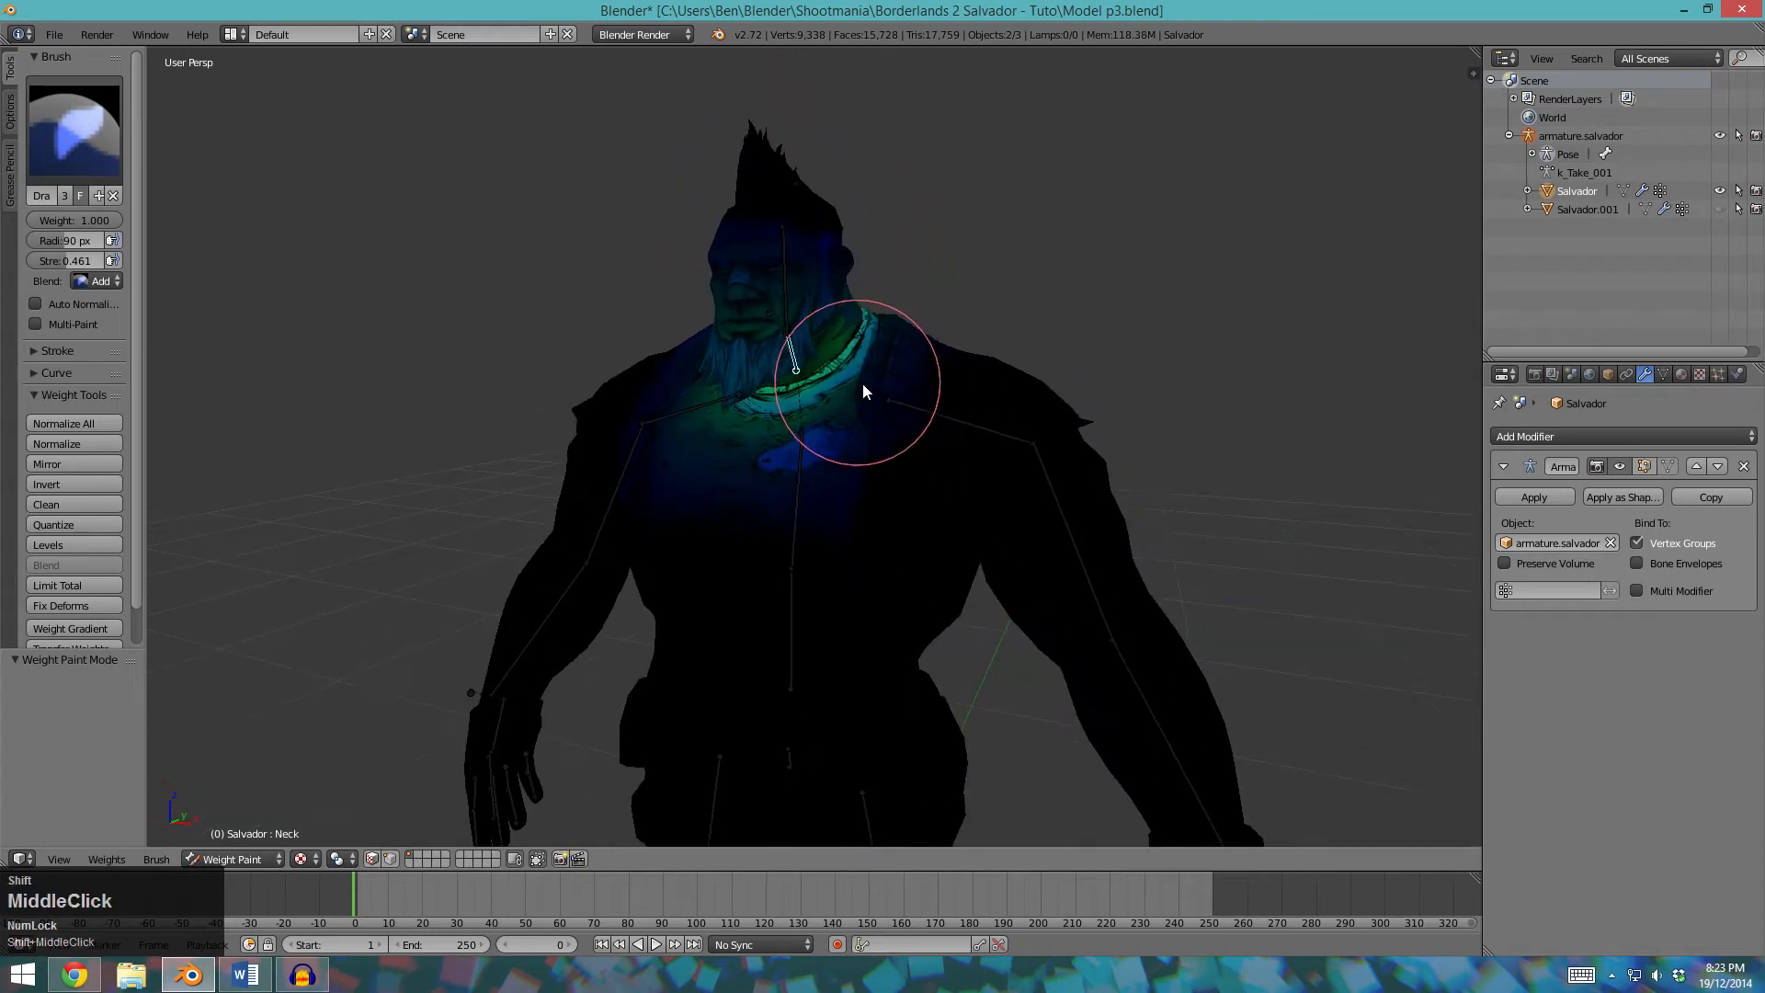
middle_click_drag(938, 307, 864, 344)
middle_click_drag(864, 409, 754, 82, "shift")
Test-rotate the left arm's bones down to the LeftHand bone to check the wrist and hand weights.
right_click(931, 611)
scroll(954, 628, "up", 3)
middle_click_drag(947, 660, 743, 471, "shift")
right_click(777, 425)
key("r")
key("Escape")
right_click(871, 329)
key("r")
key("Escape")
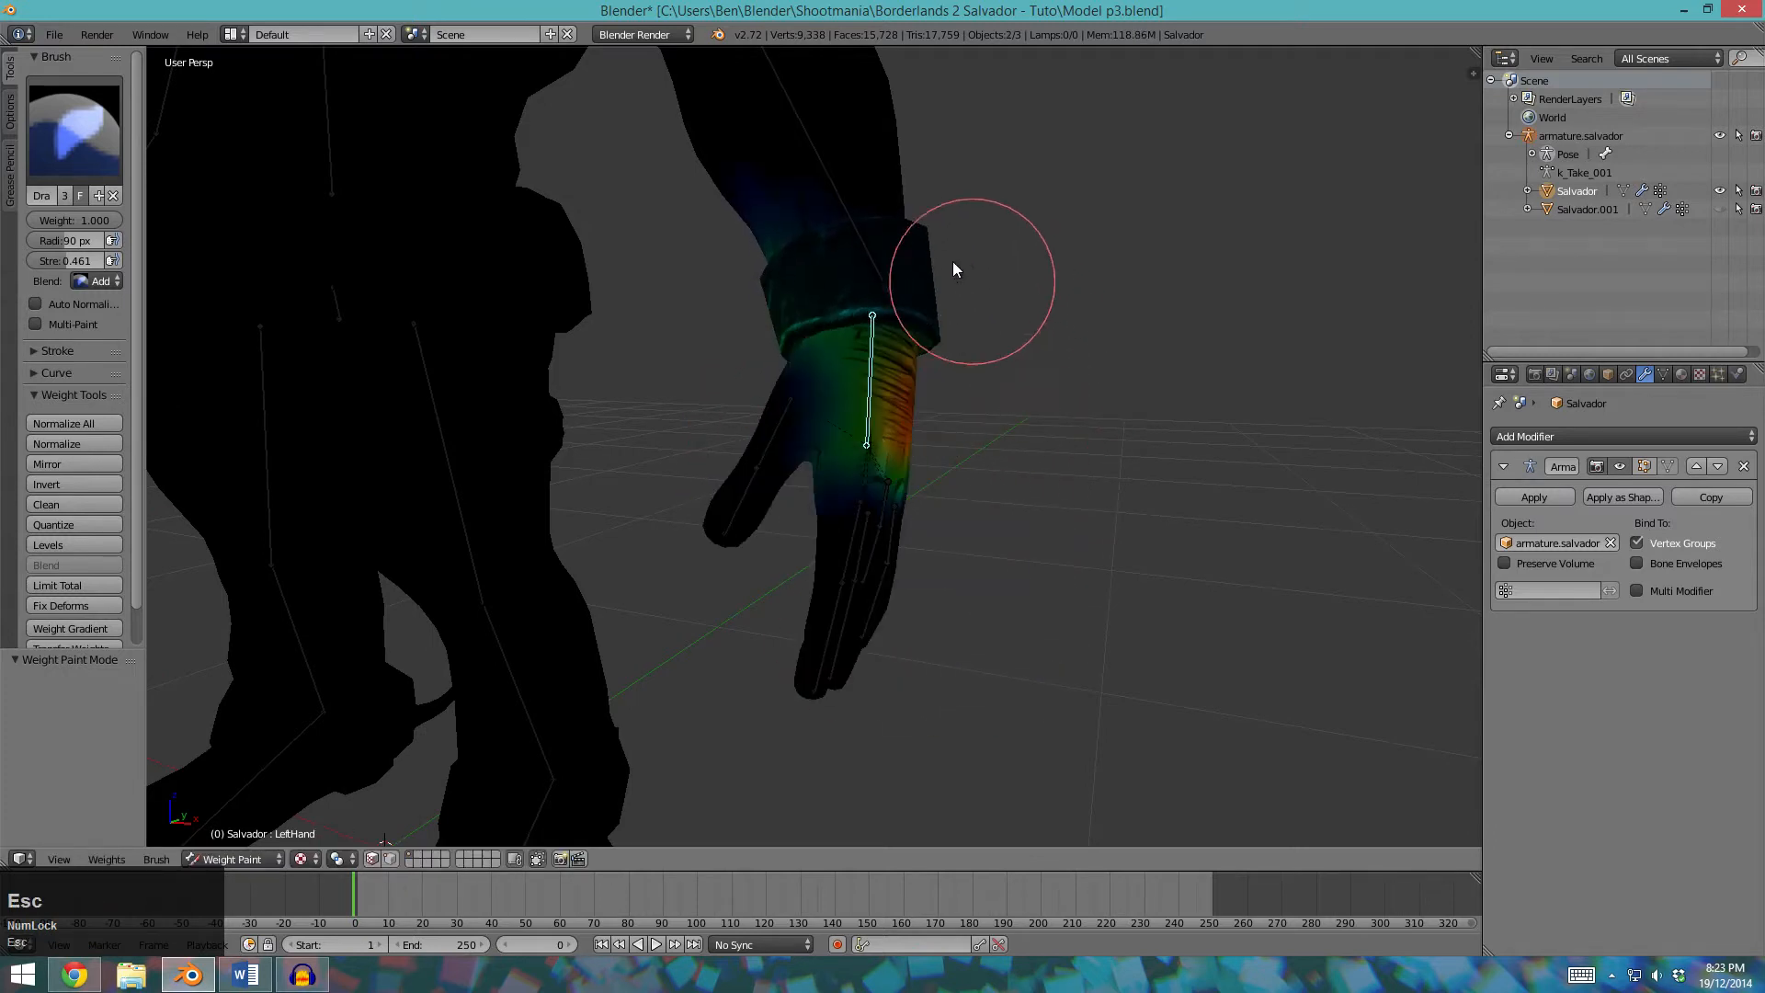
Test-rotate the left forearm bone, then recheck the LeftHand bone's deformation from another angle.
right_click(871, 250)
key("r")
key("Escape")
middle_click_drag(865, 230, 904, 395)
right_click(902, 585)
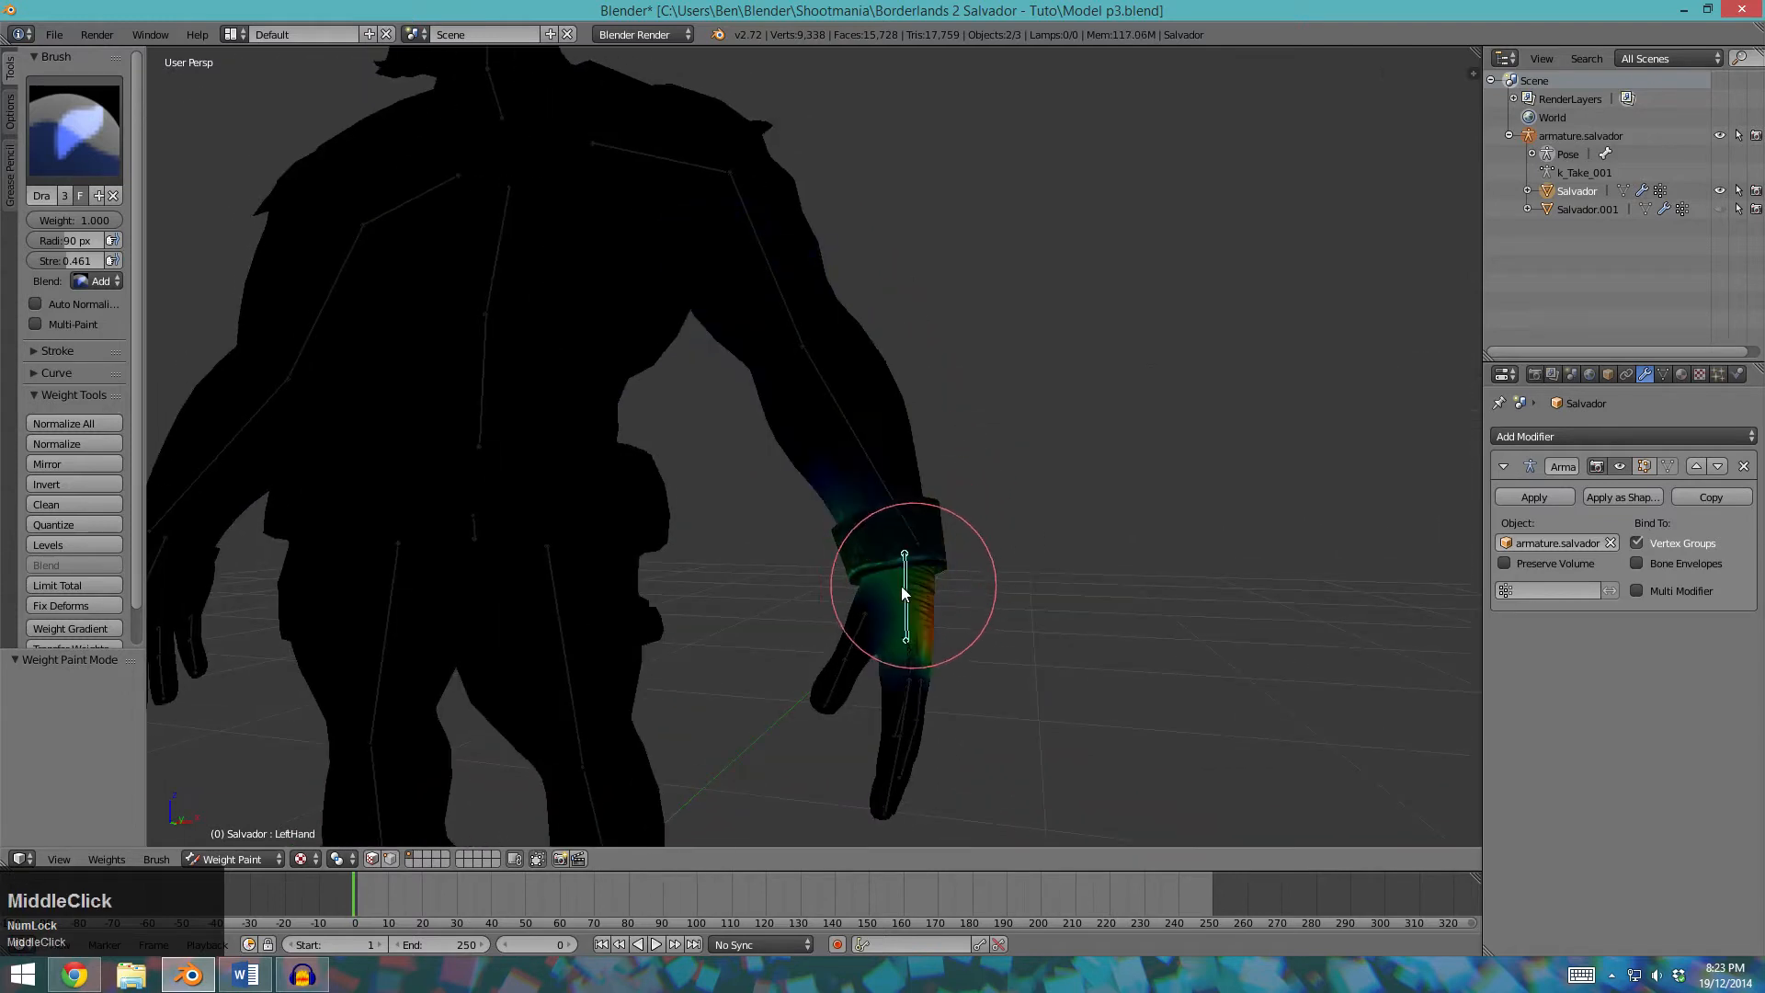
middle_click_drag(901, 587, 974, 616)
key("r")
key("Escape")
Select the head bone and test its deformation with a temporary rotation.
middle_click_drag(761, 500, 777, 317)
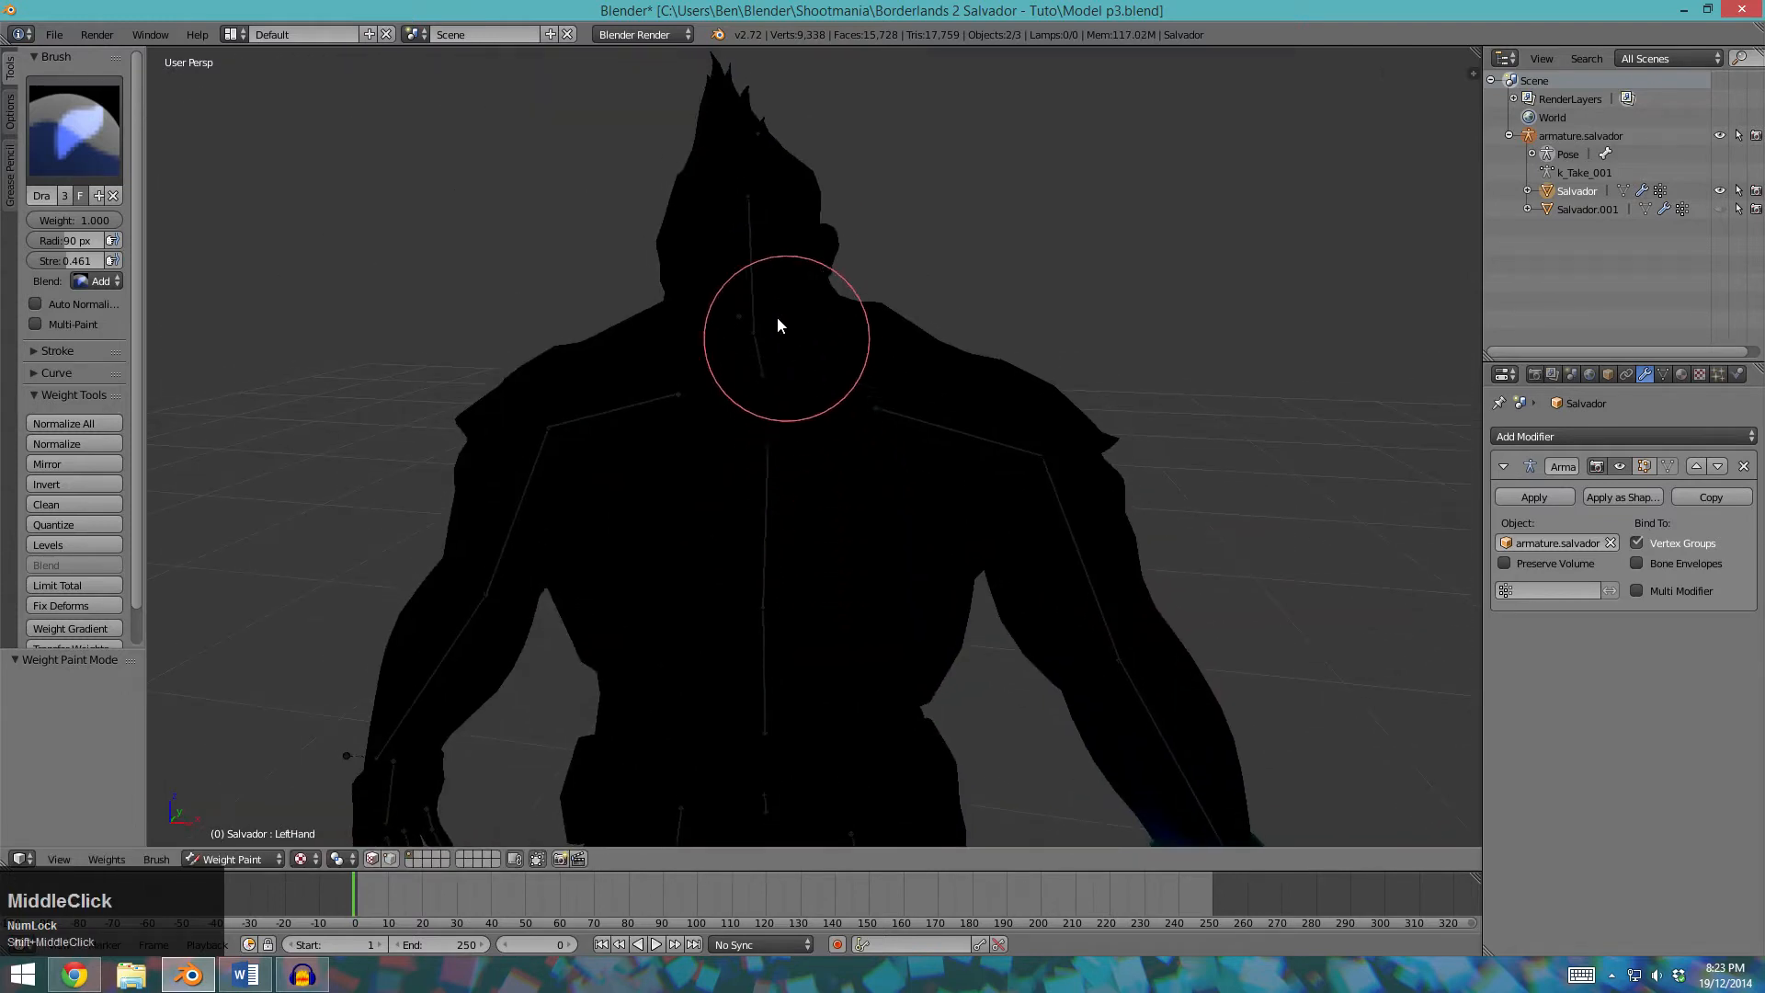
right_click(759, 268)
key("r")
key("Escape")
Select the Jaw bone, test its influence on the face with a temporary rotation, and clear the bone selection.
middle_click_drag(880, 367, 732, 352)
middle_click_drag(732, 352, 969, 377, "shift")
scroll(973, 381, "up", 3)
right_click(1012, 300)
key("r")
key("Escape")
mouse_move(815, 447)
middle_mouse_down()
mouse_move(1037, 451)
mouse_move(902, 556)
middle_mouse_up()
key("a")
scroll(1037, 450, "down", 2)
scroll(1038, 452, "down", 2)
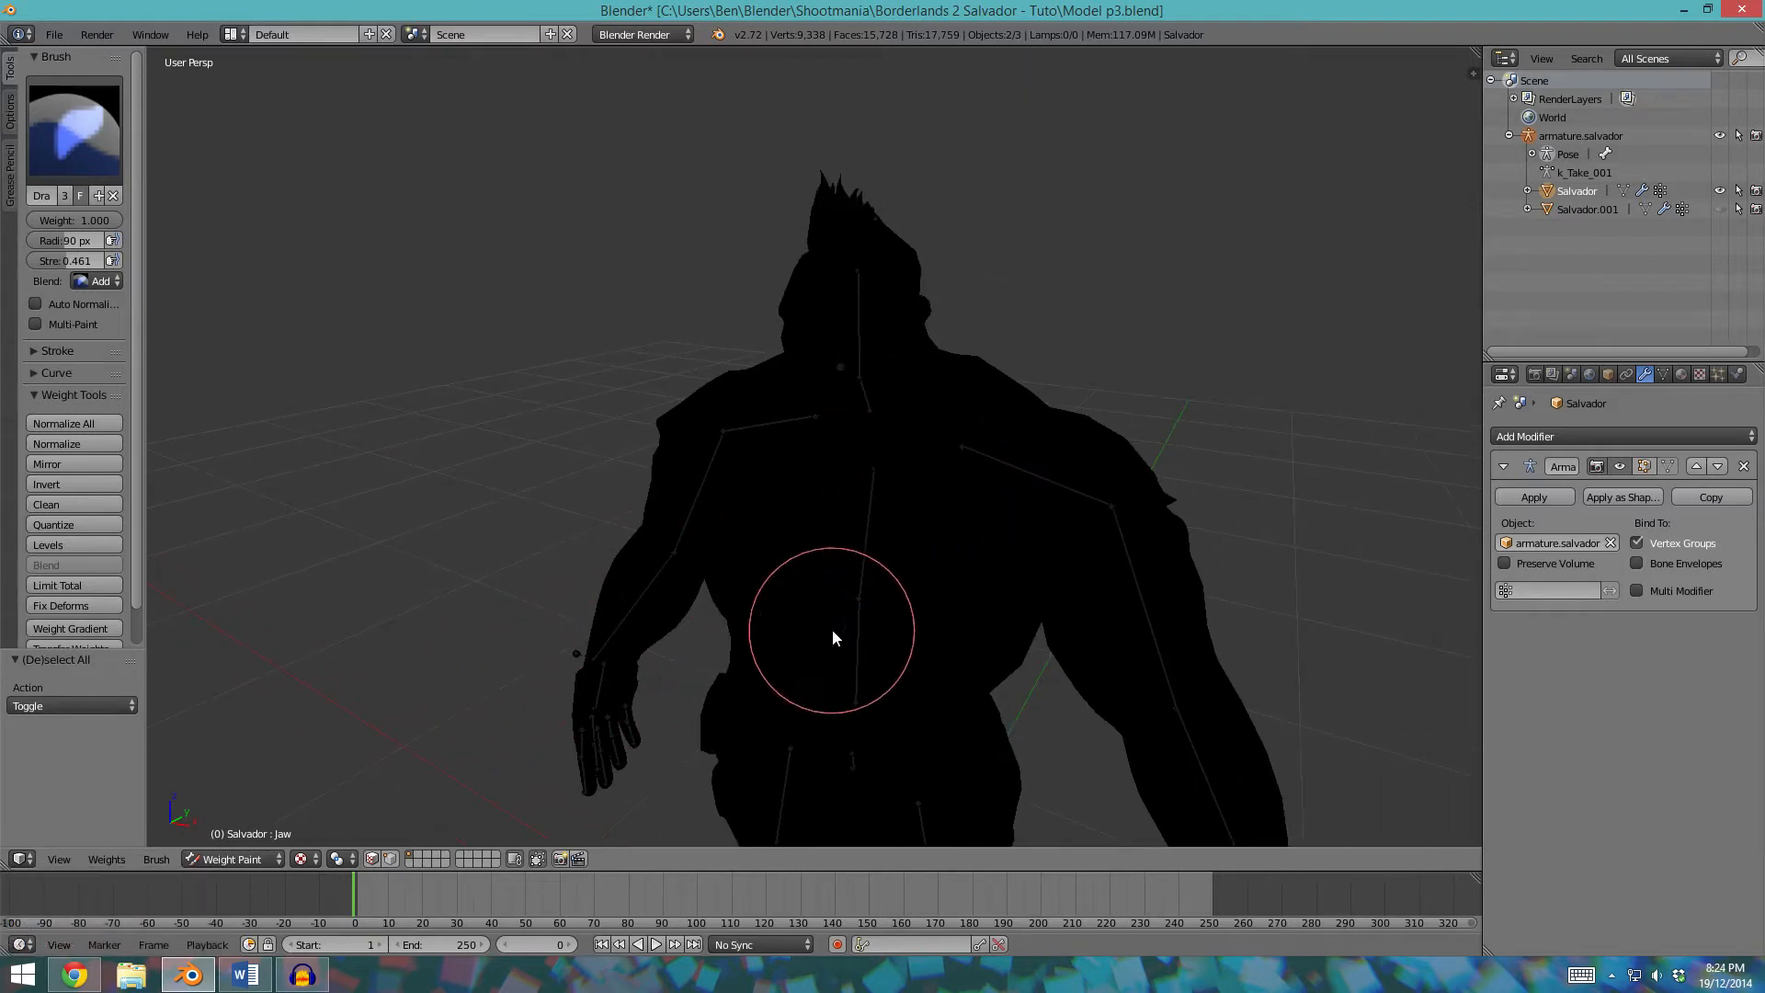
Select the Spine bone and set the brush blending to Subtract.
right_click(861, 634)
middle_click_drag(945, 599, 902, 572)
left_click(94, 279)
left_click(92, 258)
middle_click_drag(913, 596, 951, 609)
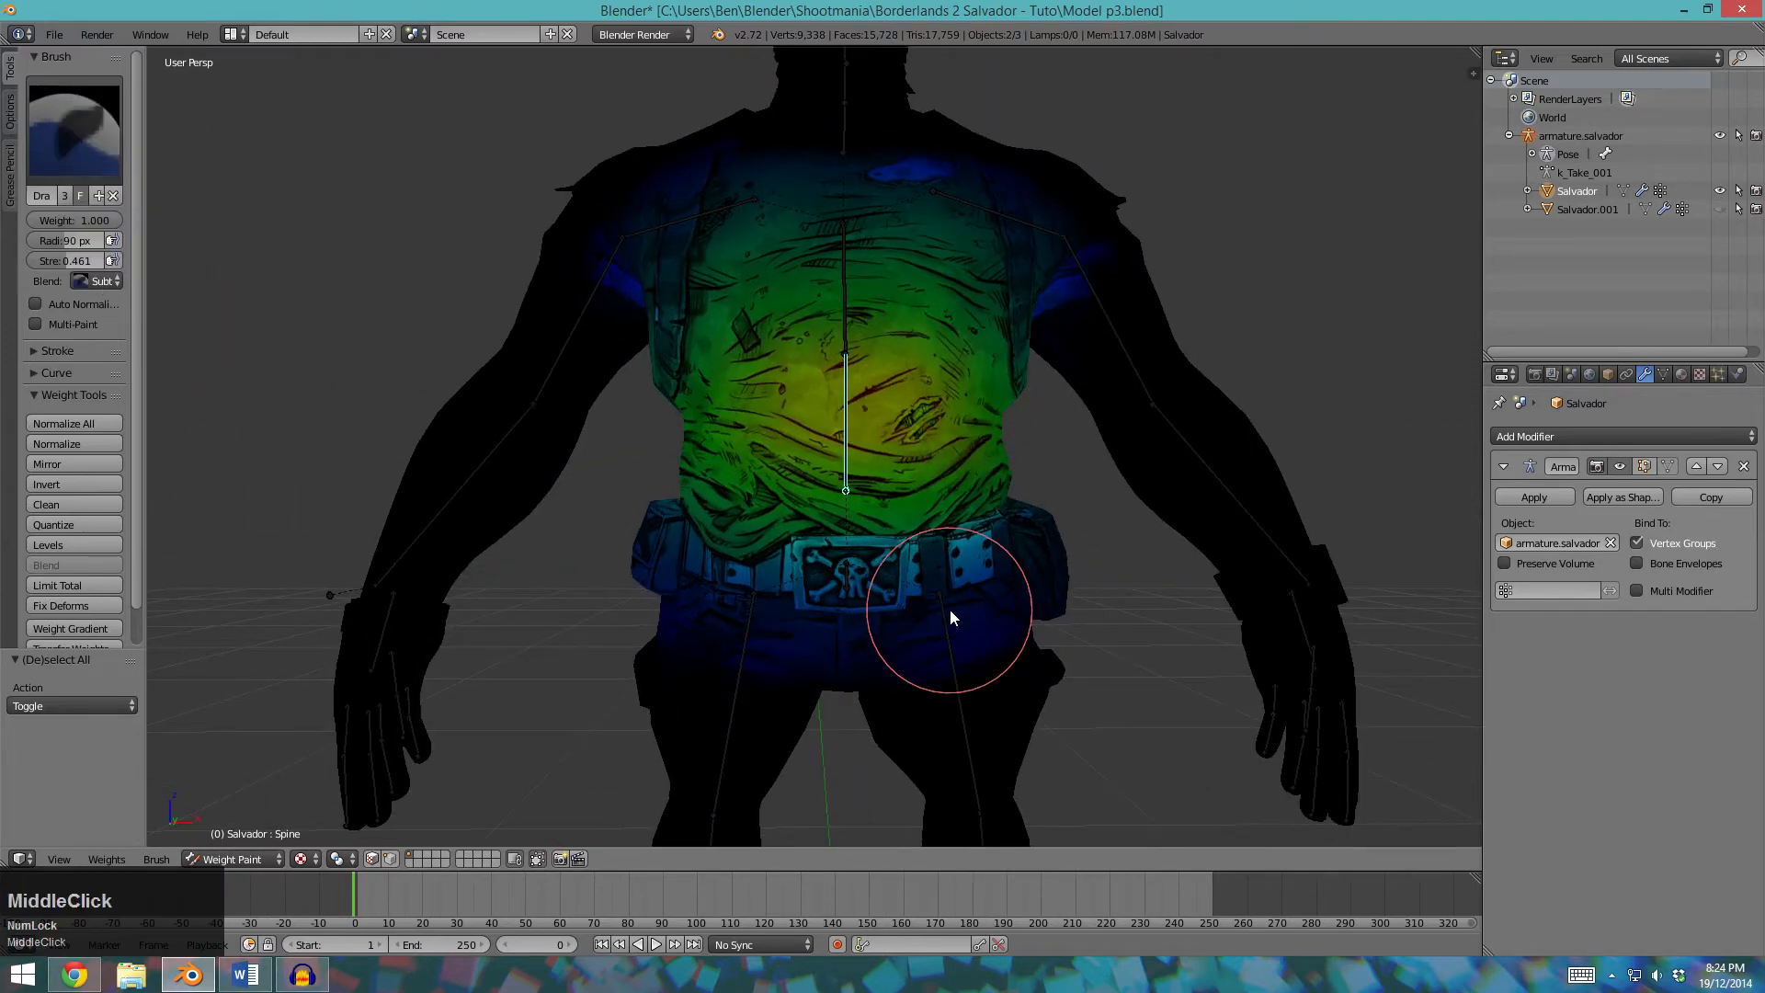
Subtract the Spine bone's weight from the belt and hips, painting across the front and around the other side.
key("KP_1")
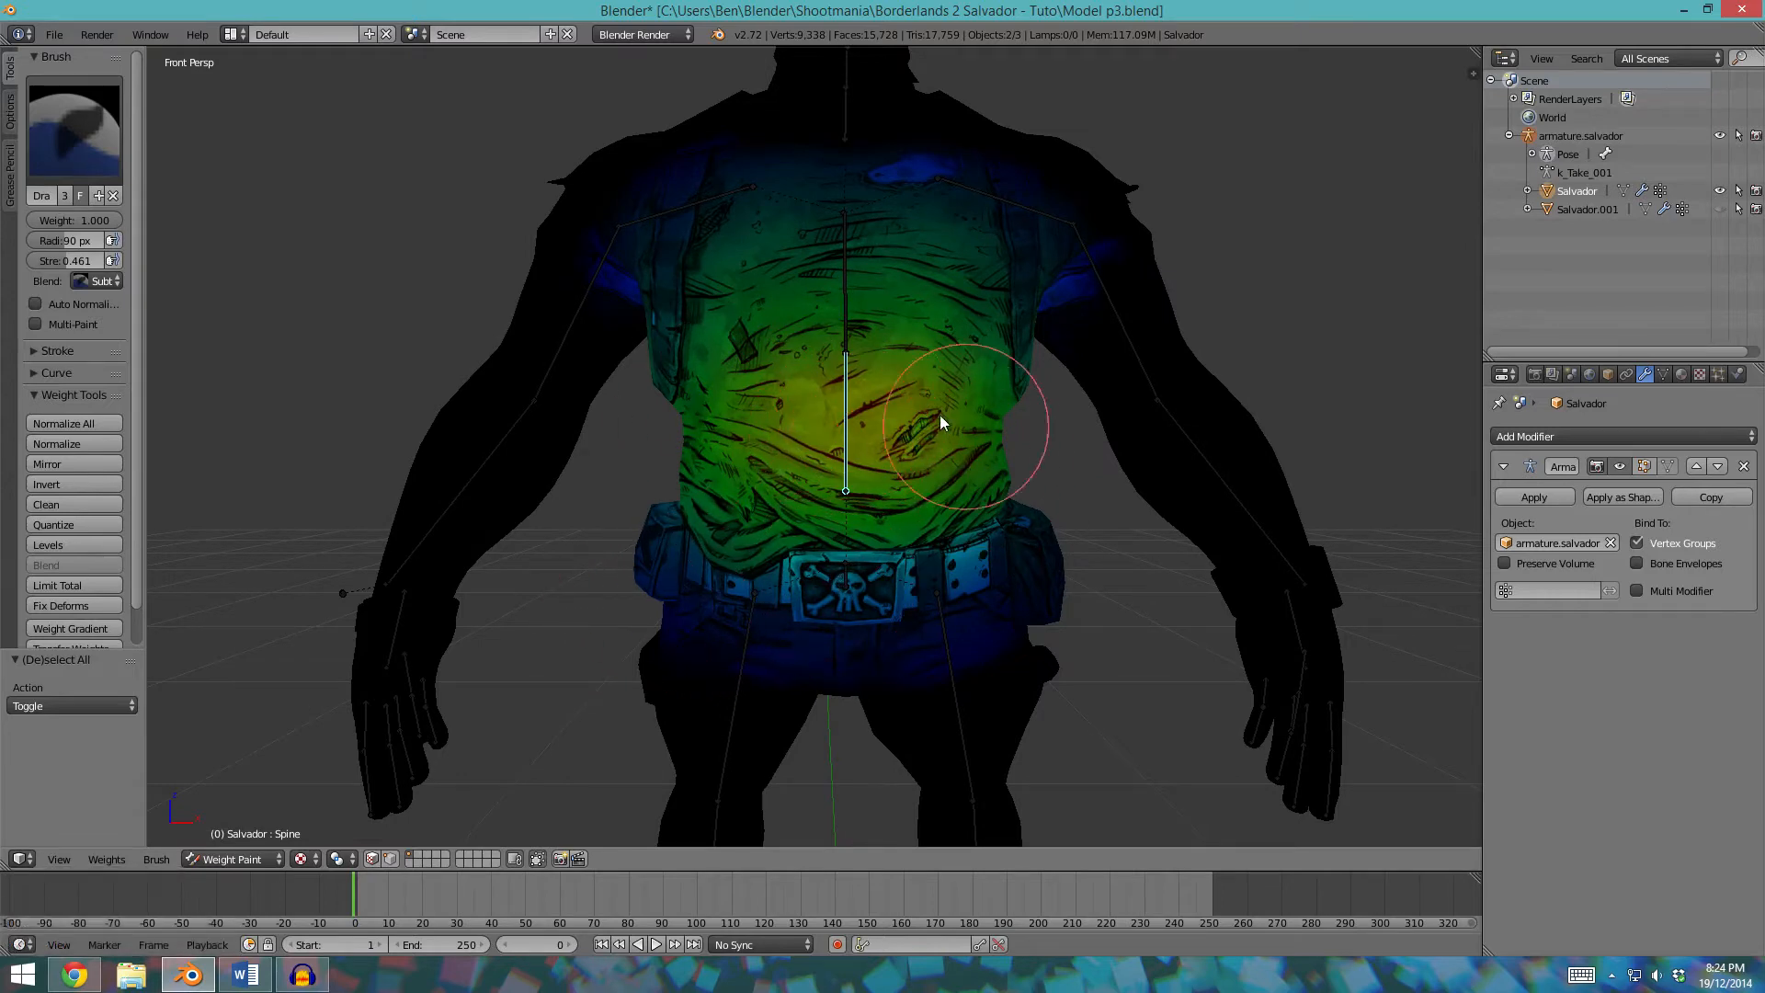
mouse_move(671, 610)
left_mouse_down()
mouse_move(793, 650)
mouse_move(1056, 631)
mouse_move(820, 614)
left_mouse_up()
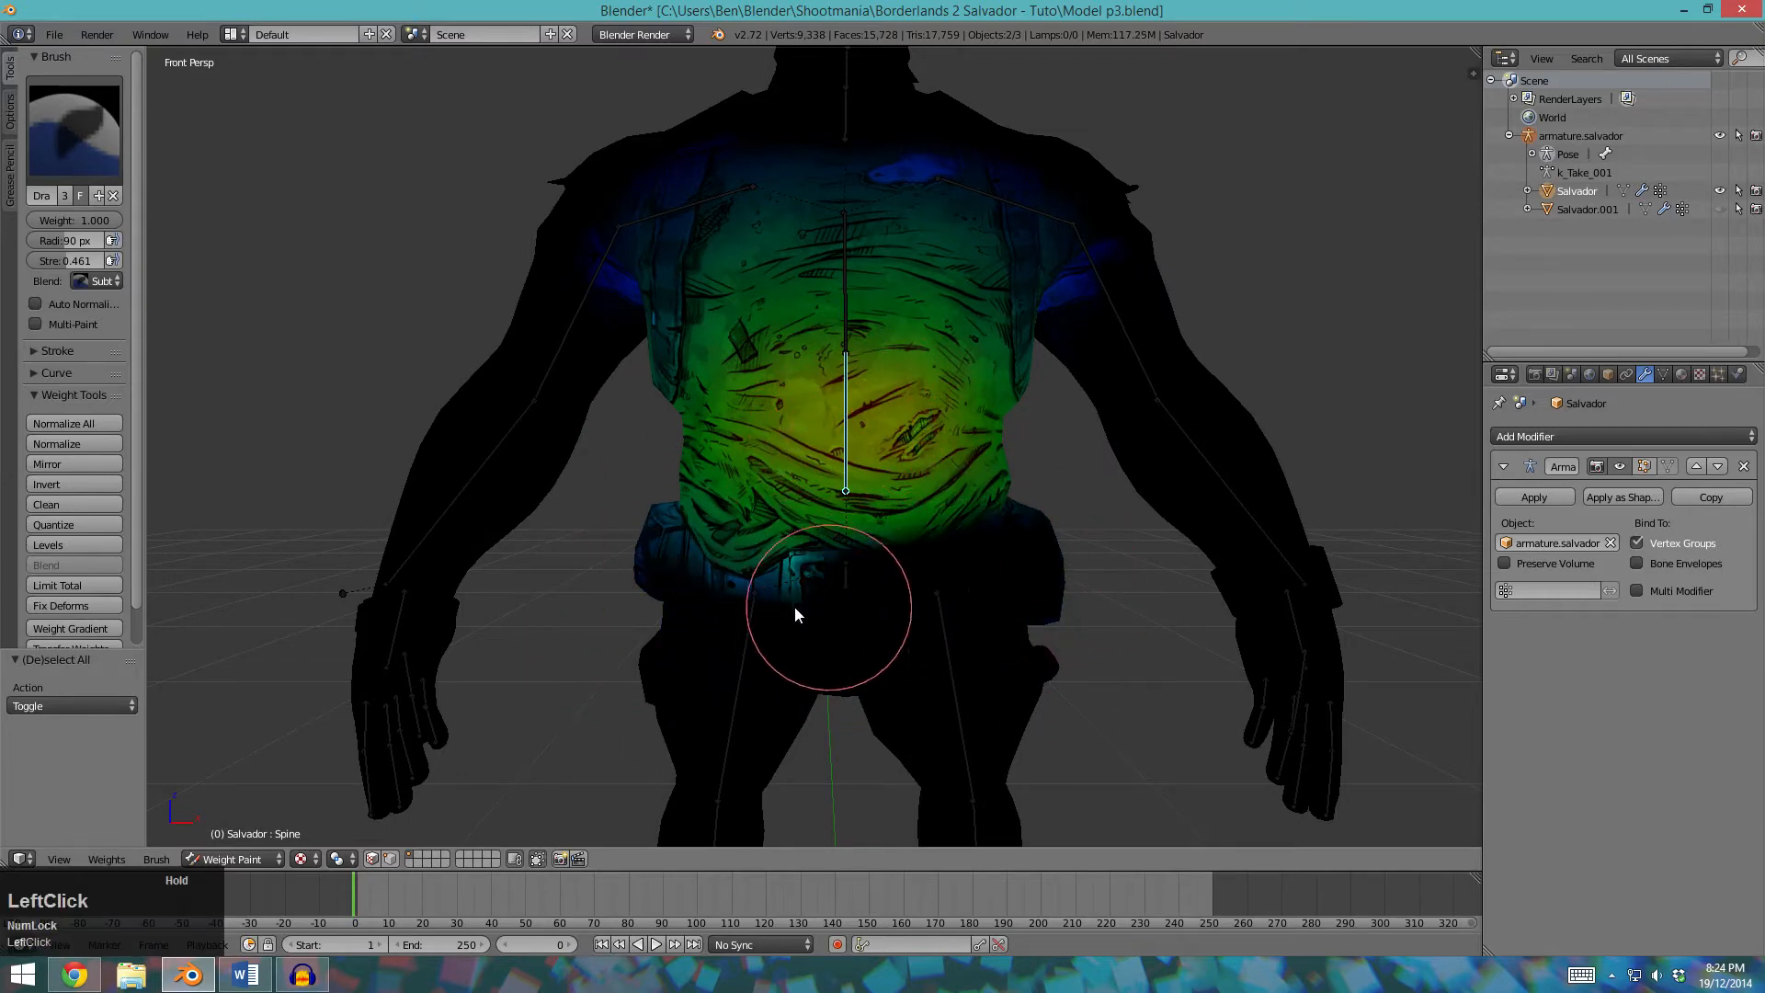
middle_click_drag(625, 583, 1032, 622)
mouse_move(1033, 623)
left_mouse_down()
mouse_move(667, 654)
mouse_move(693, 607)
mouse_move(780, 570)
mouse_move(985, 570)
mouse_move(675, 577)
left_mouse_up()
Subtract the Spine bone's stray weight from the upper back and shoulders.
middle_click_drag(675, 576, 958, 234)
scroll(934, 262, "down", 4)
mouse_move(931, 282)
left_mouse_down()
mouse_move(638, 358)
mouse_move(950, 335)
left_mouse_up()
mouse_move(950, 335)
middle_mouse_down()
mouse_move(859, 401)
mouse_move(679, 386)
mouse_move(649, 340)
middle_mouse_up()
mouse_move(650, 340)
left_mouse_down()
mouse_move(985, 356)
mouse_move(591, 354)
left_mouse_up()
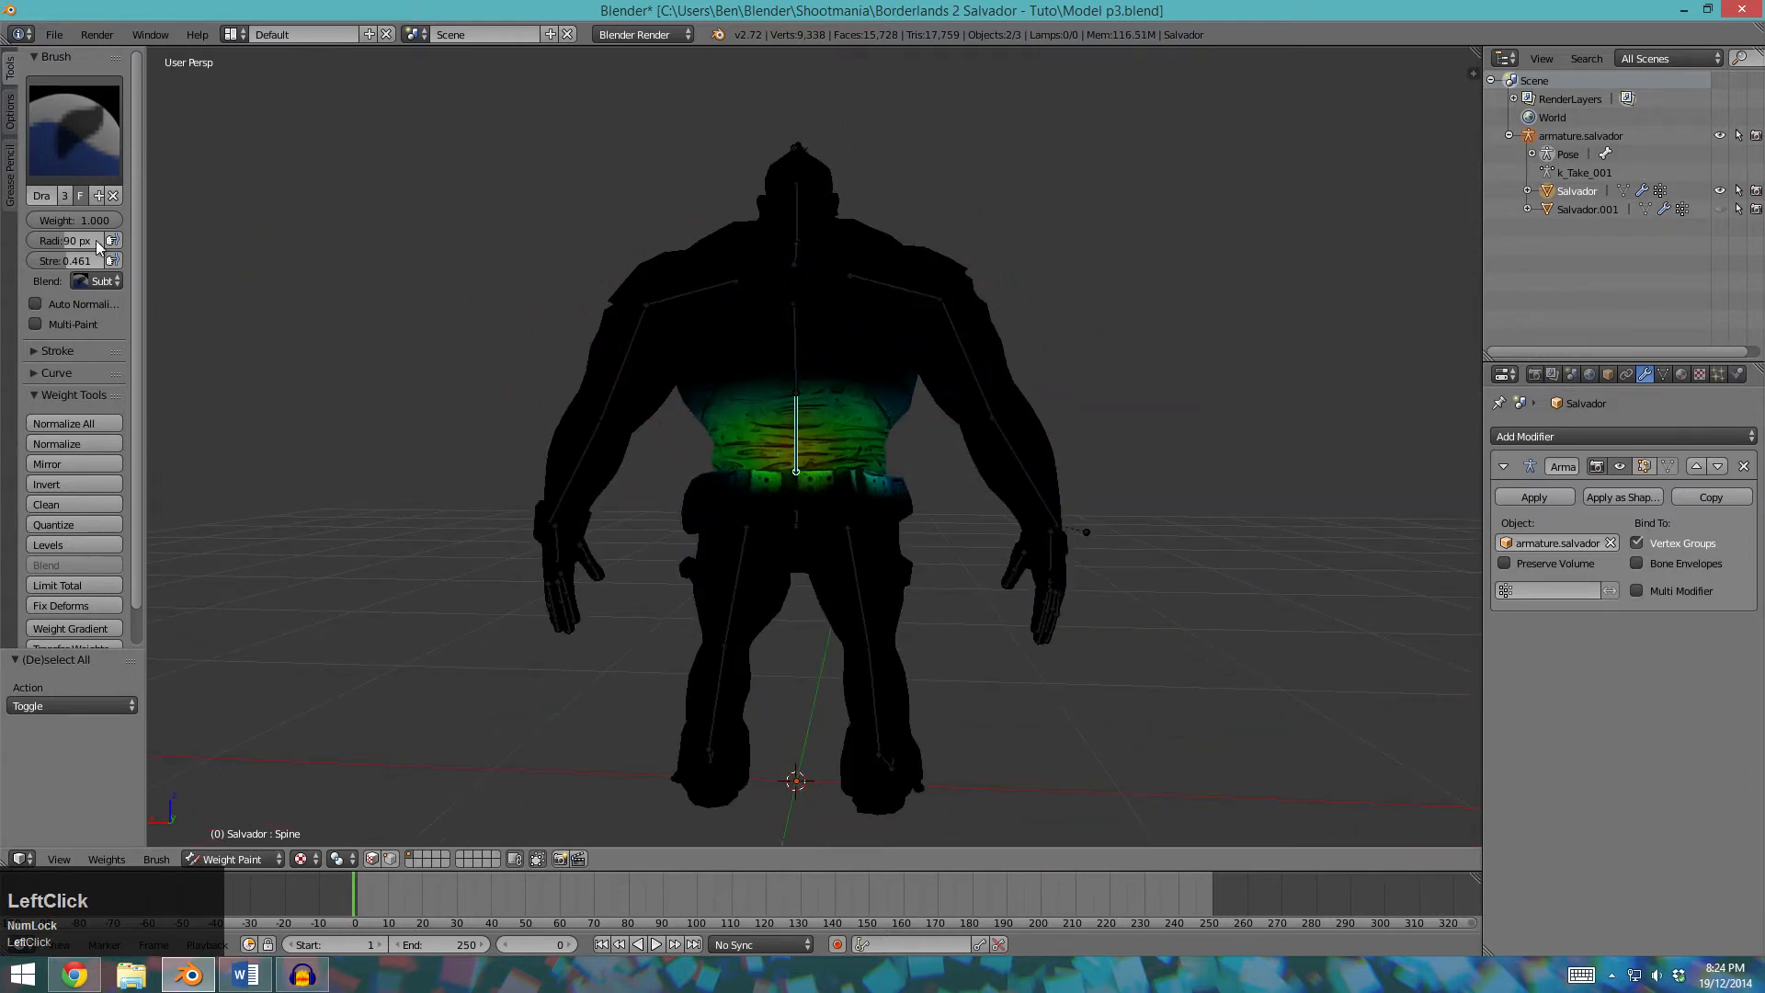
Set the brush blending to Blur with a 98 px radius and soften the upper edge of the Spine weights around the torso.
left_click(99, 281)
left_click(112, 177)
mouse_move(698, 337)
left_mouse_down()
mouse_move(752, 379)
mouse_move(754, 405)
left_mouse_up()
key("ctrl+z")
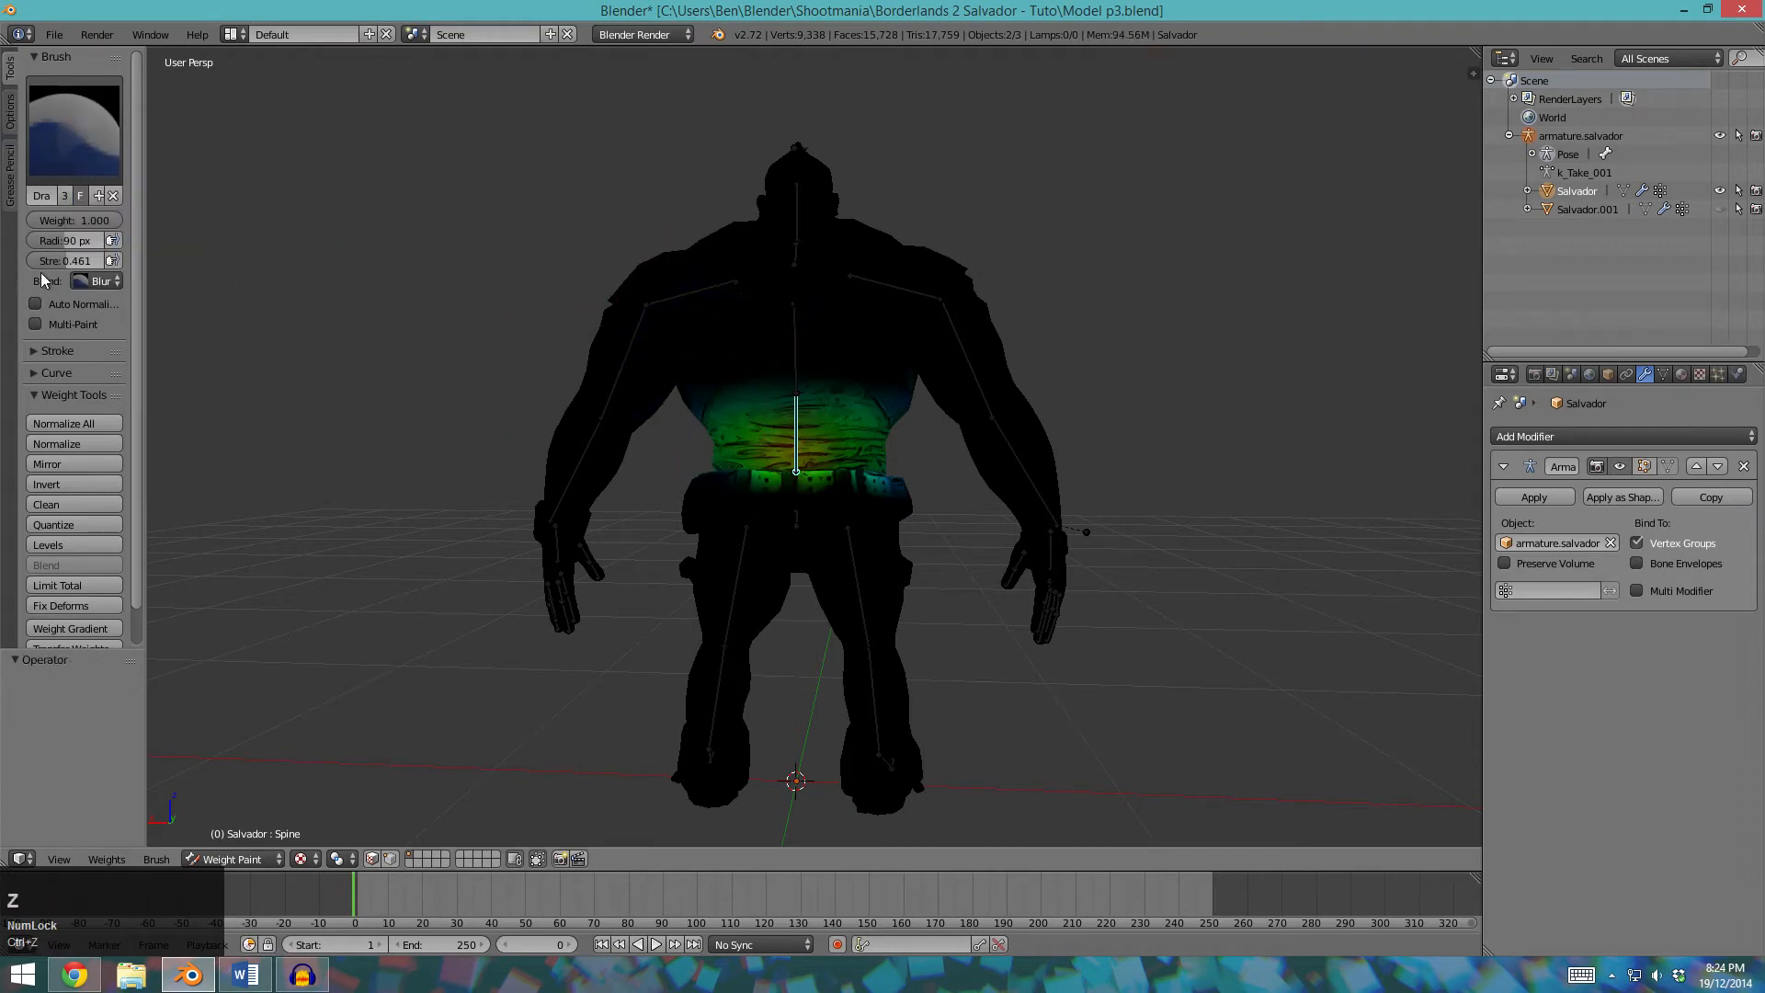
left_click(68, 240)
left_click_drag(69, 240, 74, 240)
scroll(719, 337, "up", 3)
mouse_move(636, 362)
left_mouse_down()
mouse_move(737, 343)
mouse_move(910, 369)
left_mouse_up()
middle_click_drag(910, 370, 686, 407)
mouse_move(699, 400)
left_mouse_down()
mouse_move(818, 354)
mouse_move(951, 367)
left_mouse_up()
Set the brush blending to Subtract and remove the Spine bone's weight from the chest and upper sides.
left_click(95, 280)
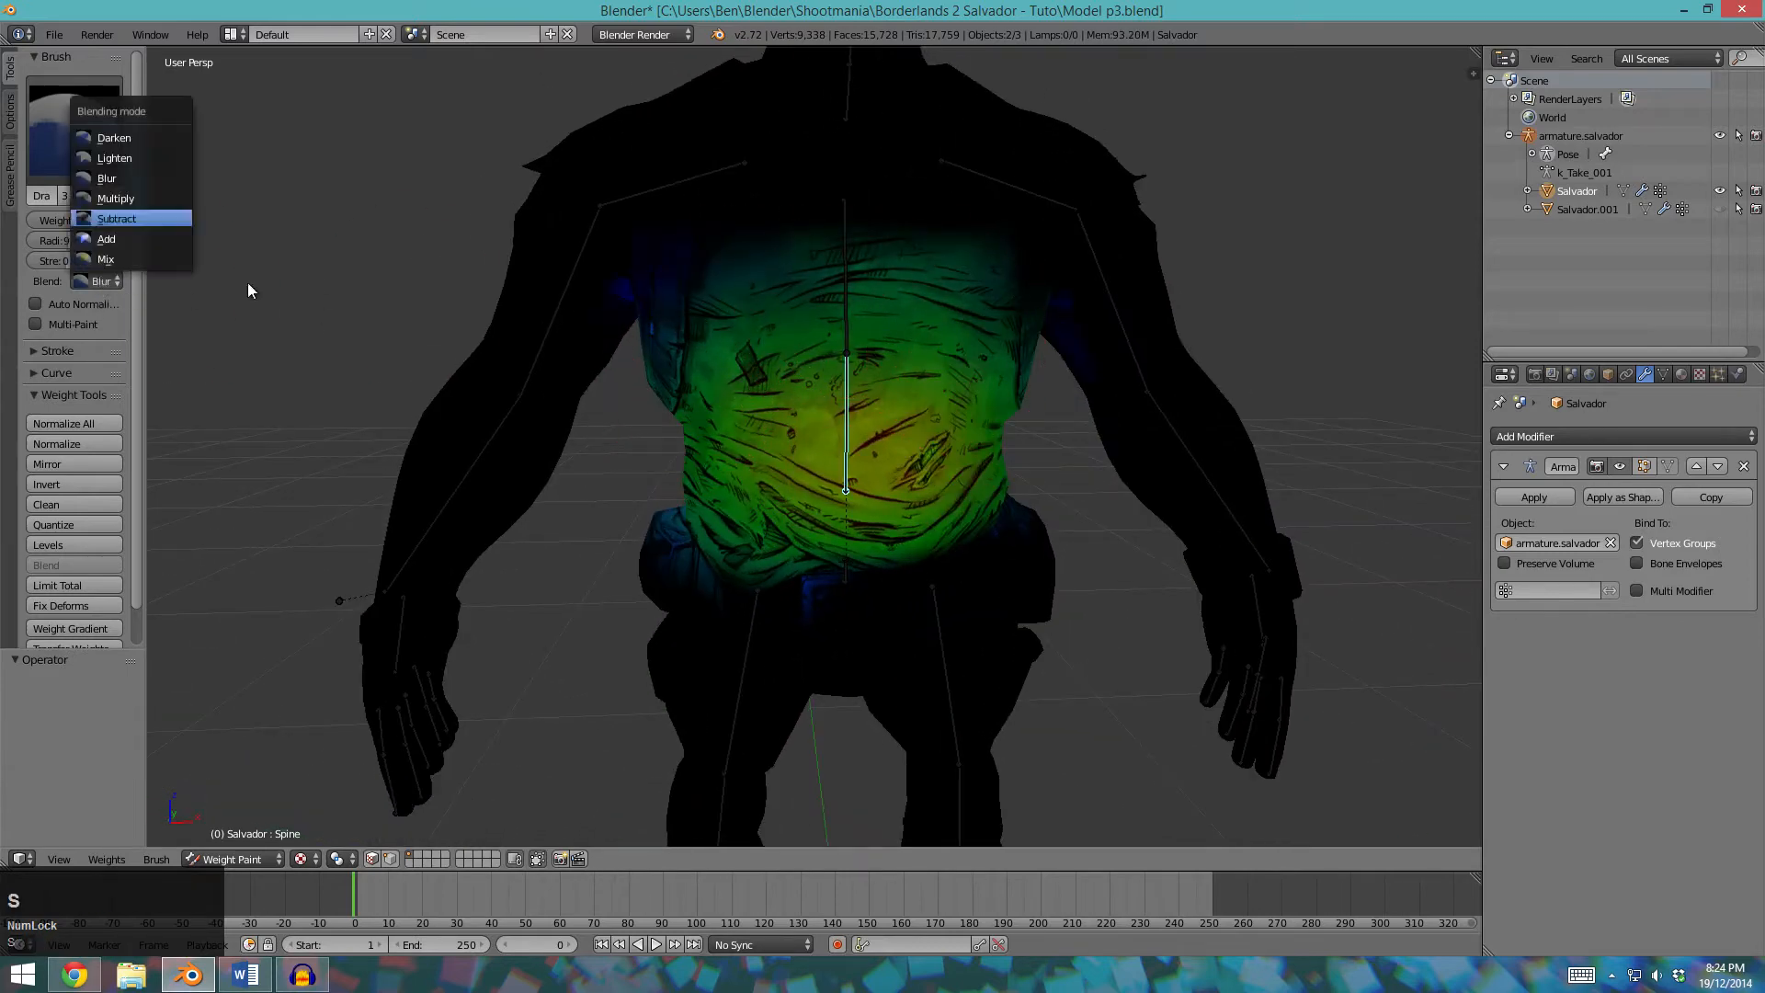
left_click(115, 223)
left_click_drag(726, 269, 1023, 267)
mouse_move(822, 294)
left_mouse_down()
mouse_move(1017, 284)
mouse_move(1056, 300)
mouse_move(343, 324)
left_mouse_up()
middle_click_drag(344, 323, 968, 349)
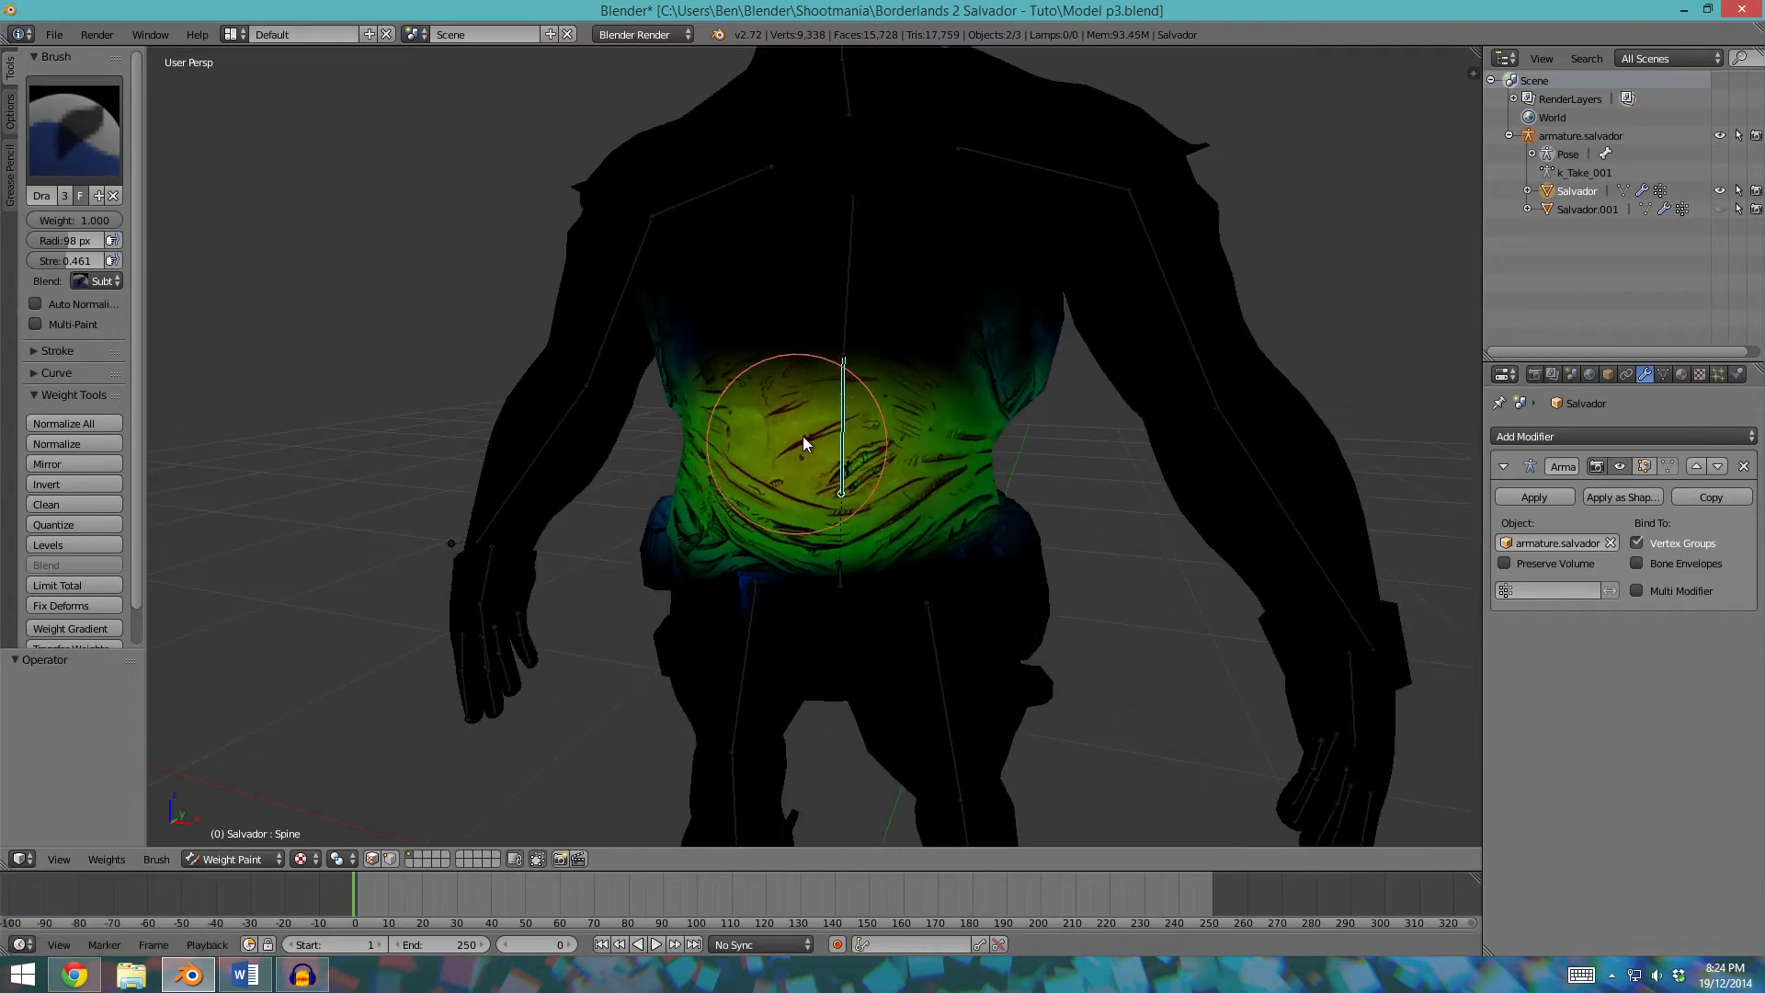
key("Tab")
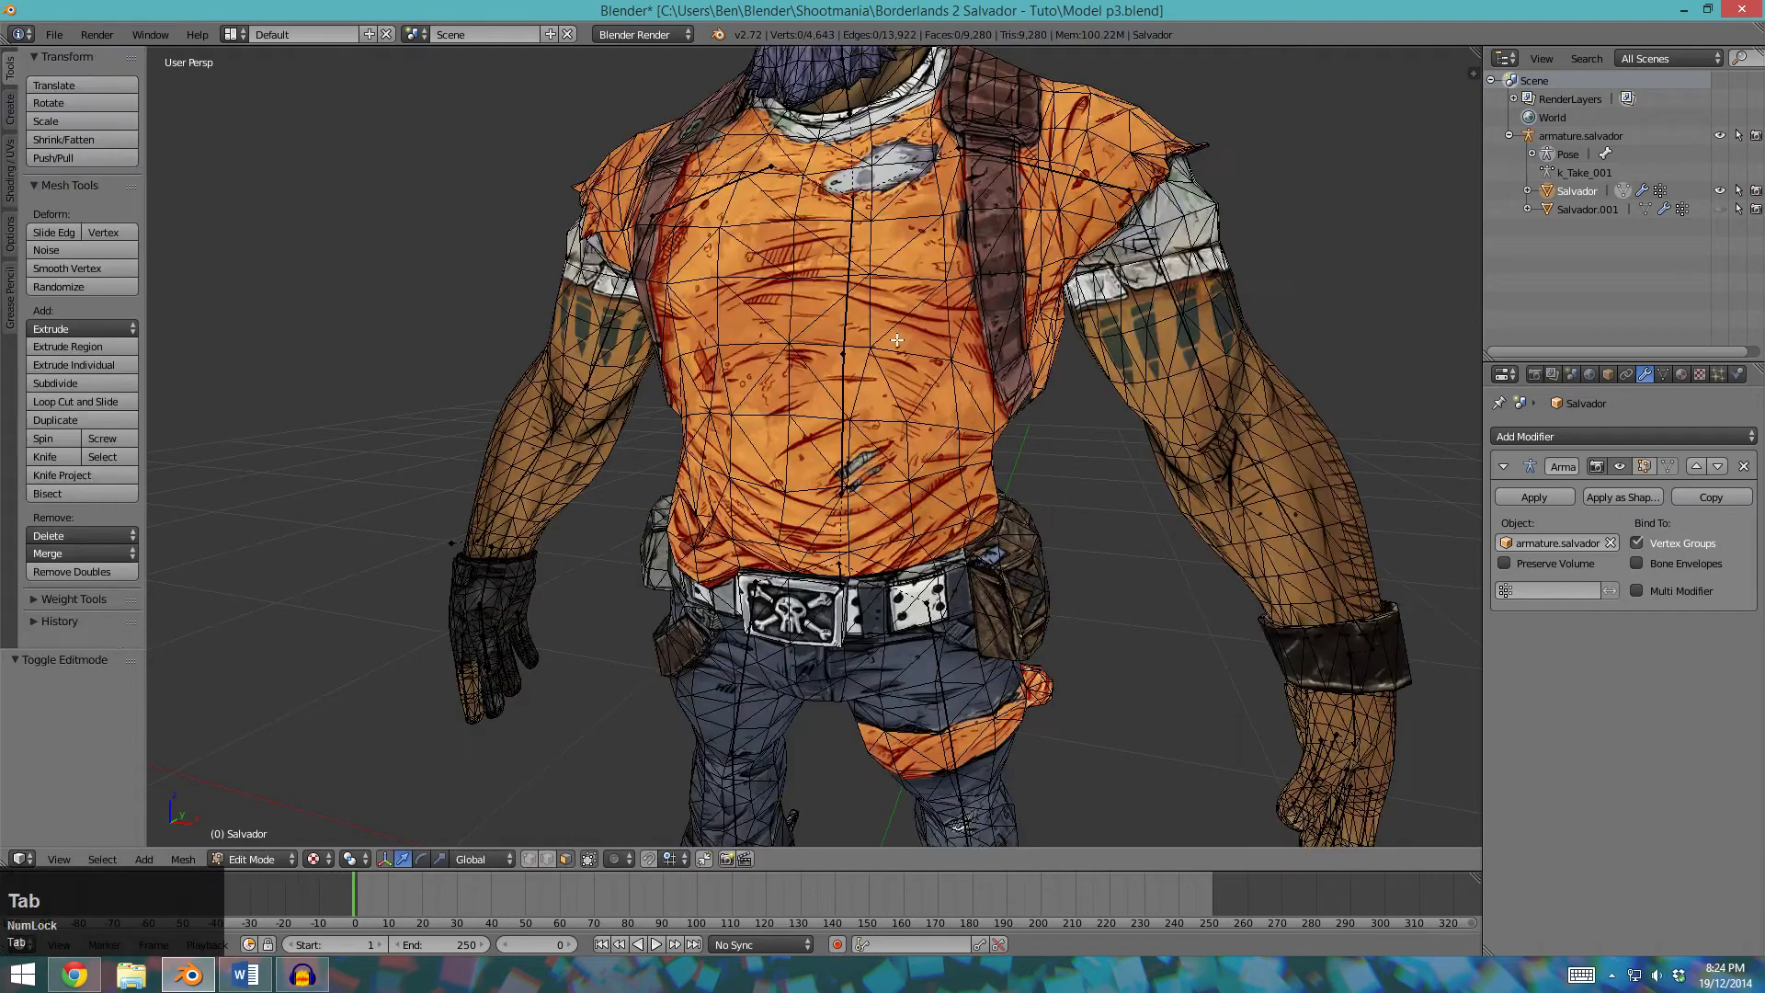
key("Tab")
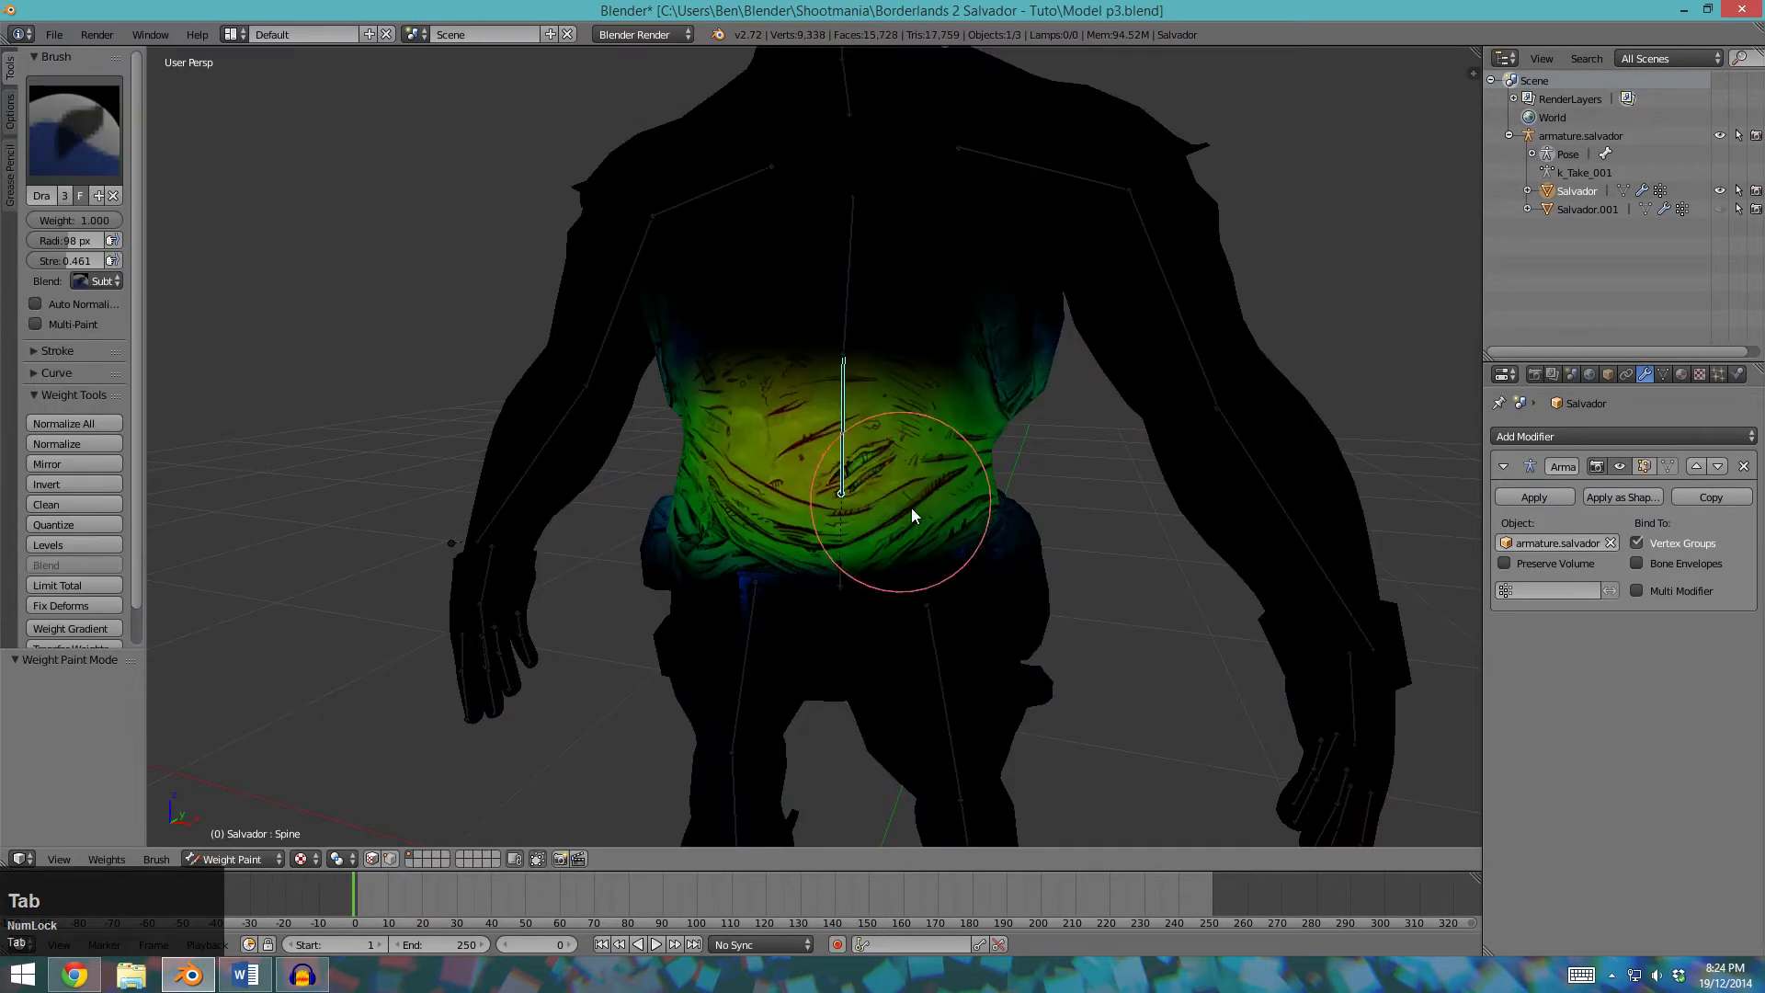
Blur the Spine bone's weights across the side of the torso with the brush's blend mode set to Blur.
left_click(825, 360)
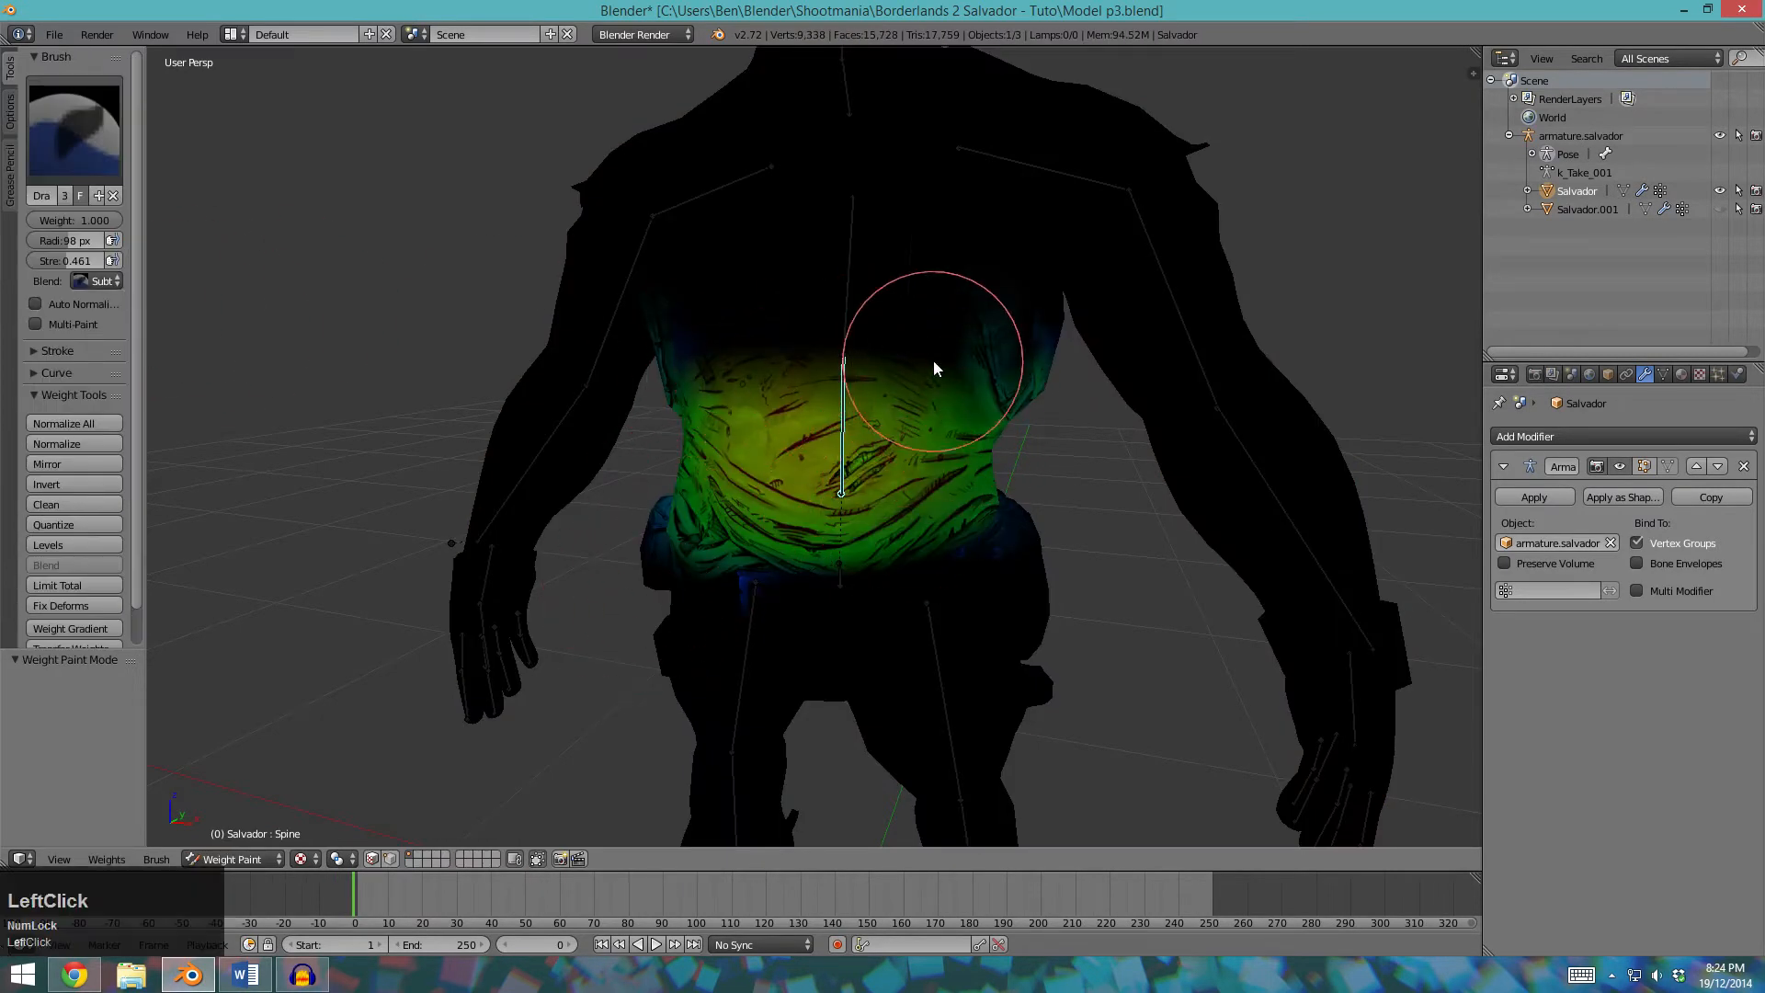
left_click(95, 280)
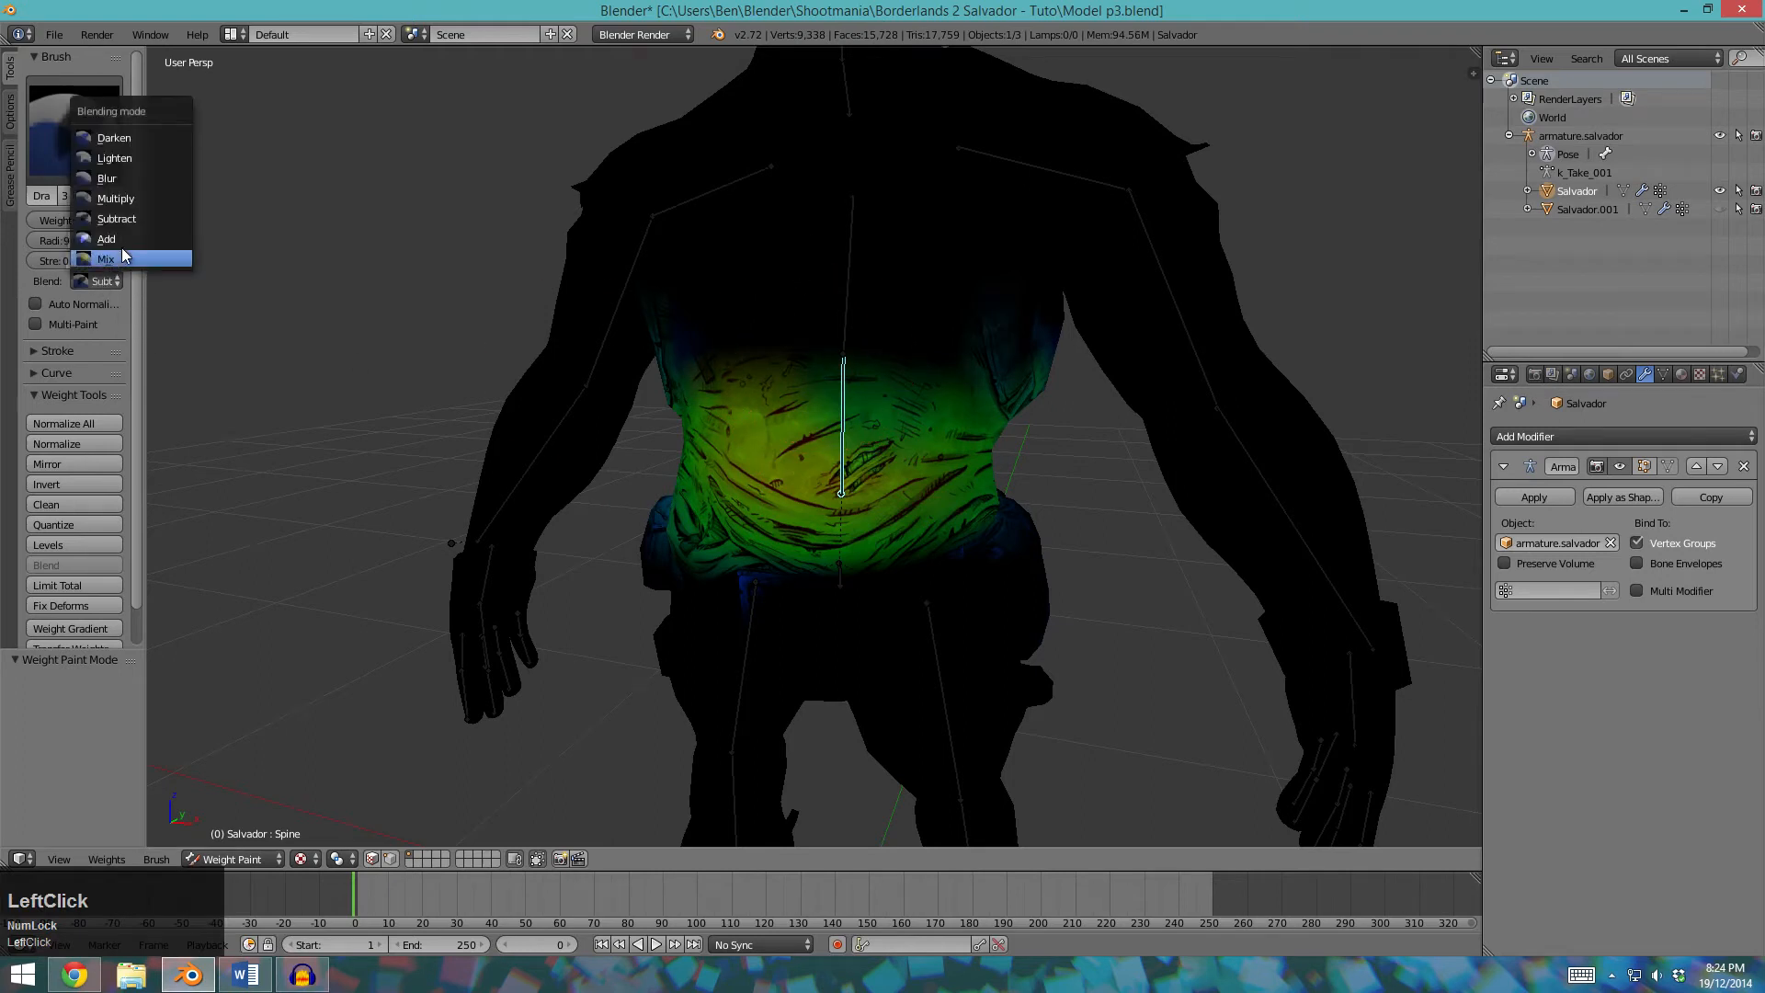
left_click(121, 247)
left_click(96, 280)
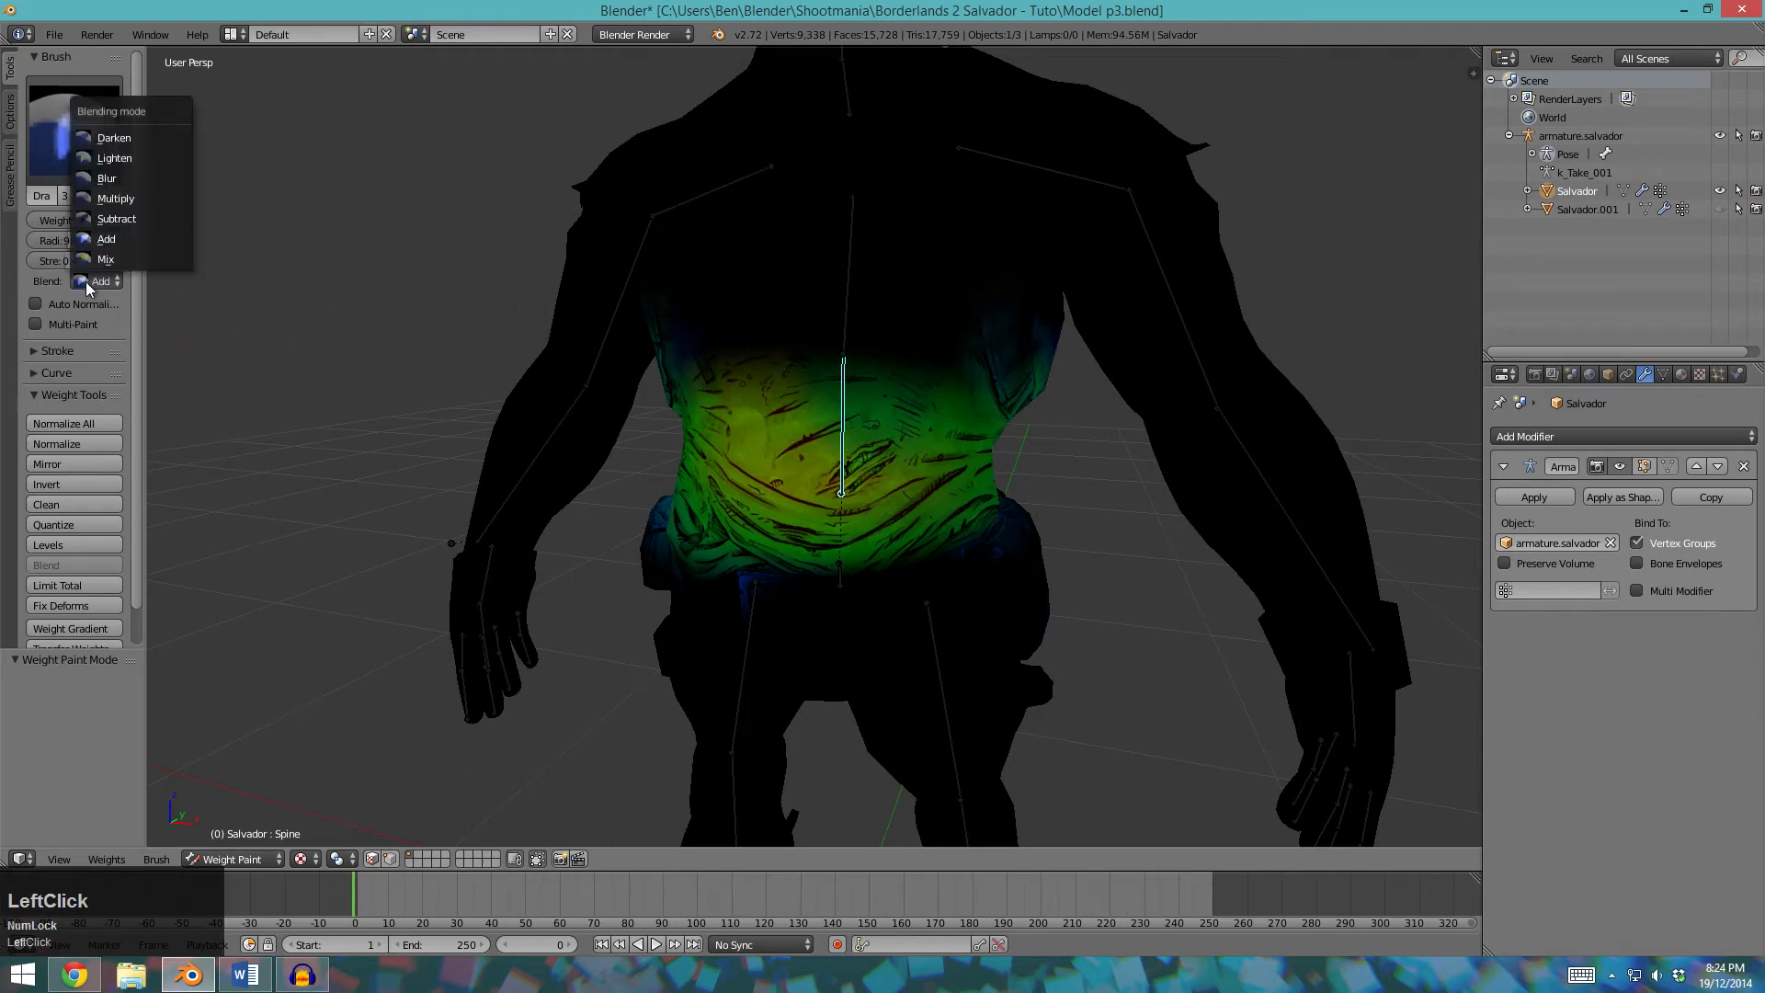
left_click(106, 182)
mouse_move(953, 389)
left_mouse_down()
mouse_move(827, 358)
mouse_move(717, 397)
mouse_move(997, 388)
mouse_move(1005, 551)
left_mouse_up()
Try rotating a lower leg bone, freely and about the X axis, to test the mesh deformation.
scroll(1002, 580, "down", 3)
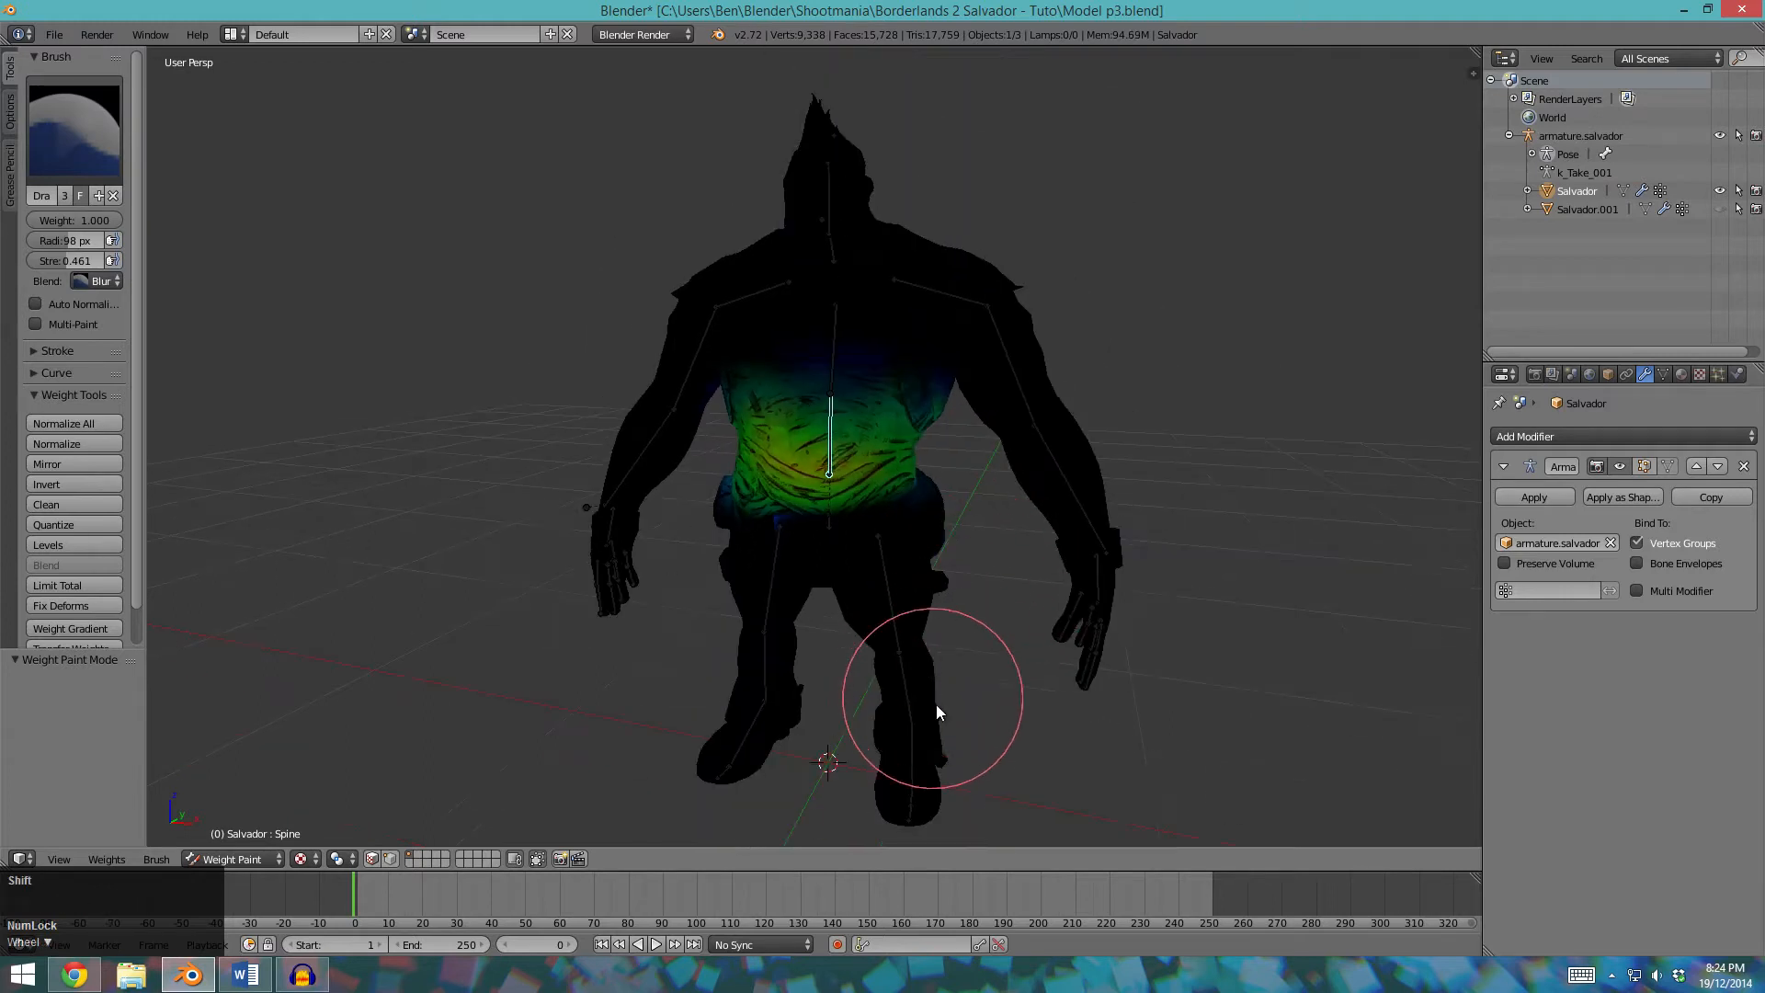
middle_click_drag(934, 709, 847, 598, "shift")
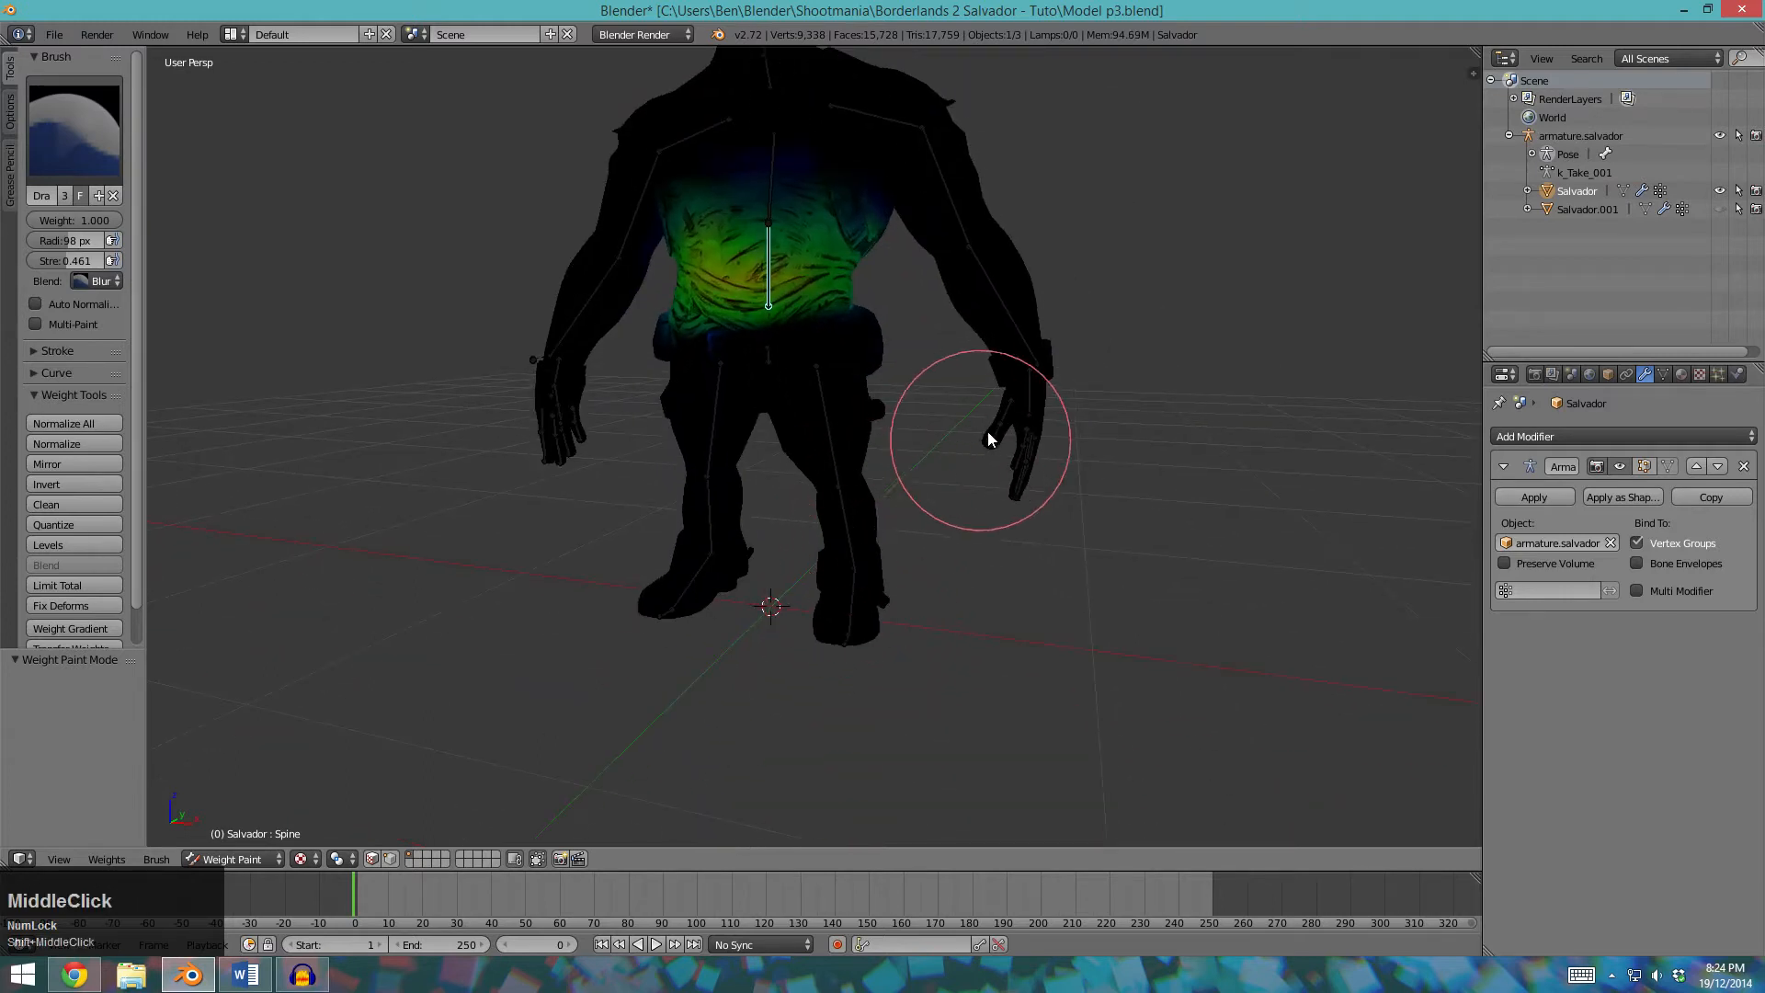
right_click(855, 583)
middle_click_drag(919, 603, 917, 551)
right_click(852, 636)
right_click(819, 639)
key("r")
right_click(1021, 588)
key("r")
key("x")
right_click(935, 428)
middle_click_drag(935, 429, 780, 369)
Deselect all bones, then select the Head bone and examine its weights from the side.
key("a")
right_click(737, 311)
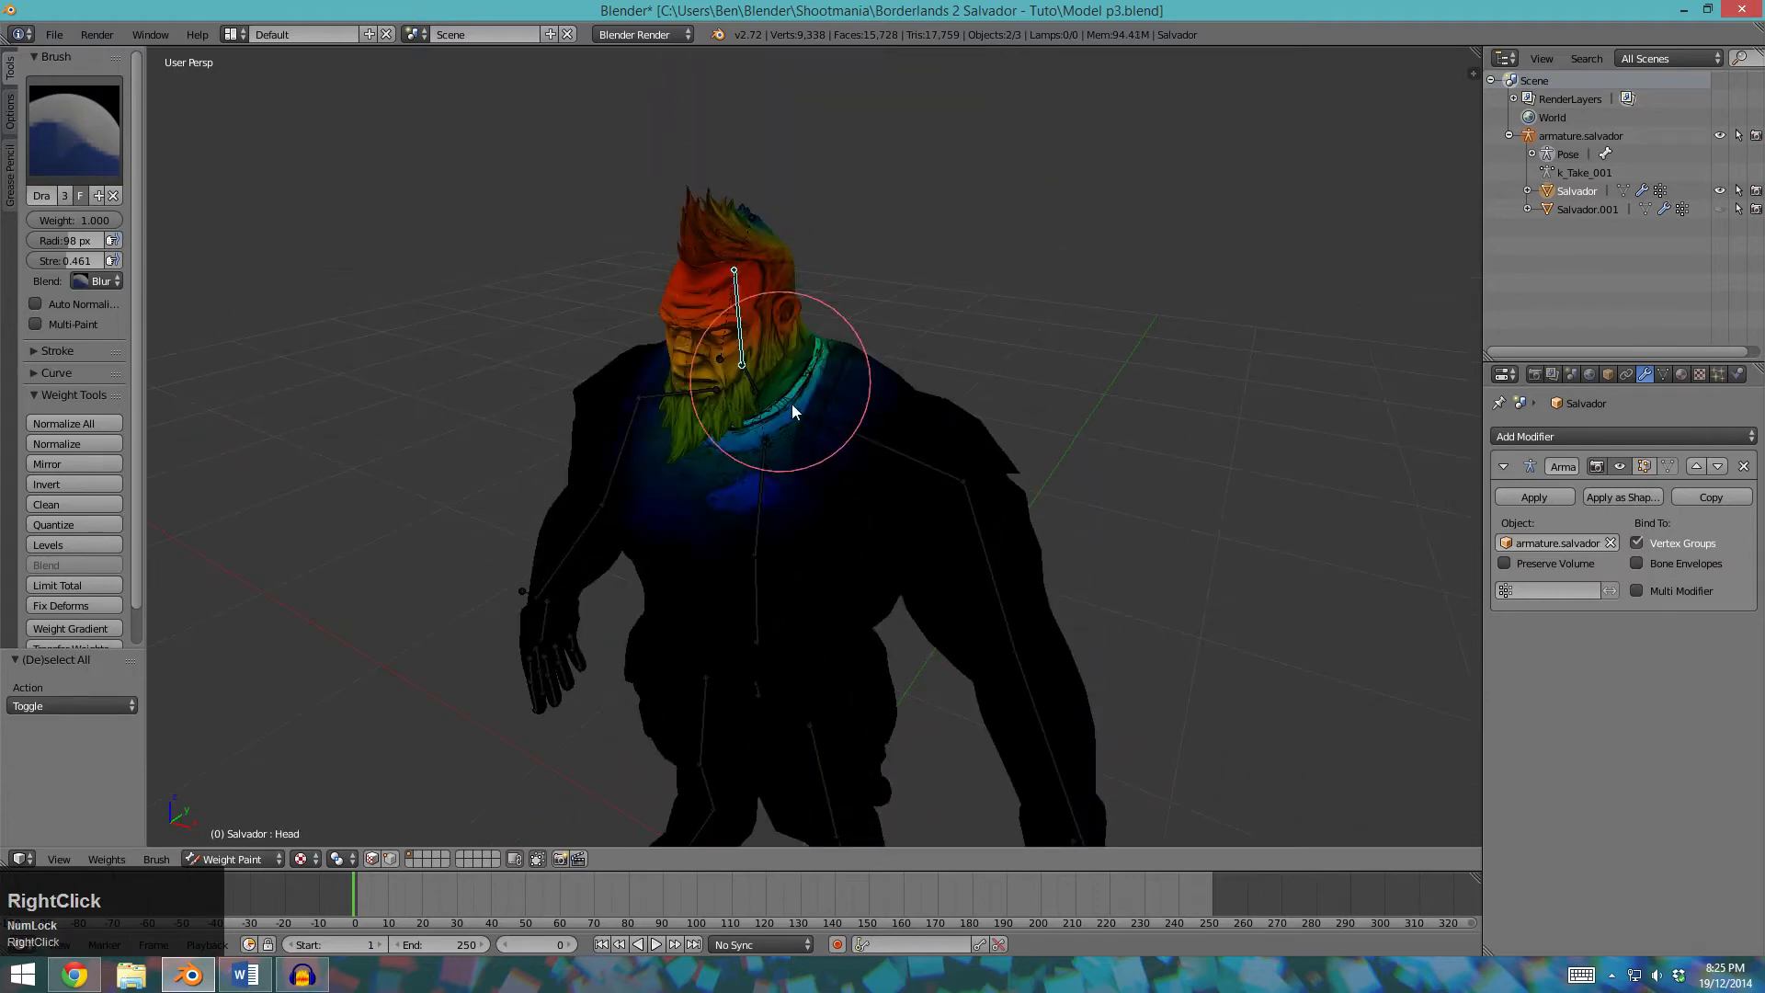
scroll(702, 237, "up", 2)
middle_click_drag(758, 403, 850, 449)
scroll(779, 448, "down", 4)
scroll(875, 345, "up", 4)
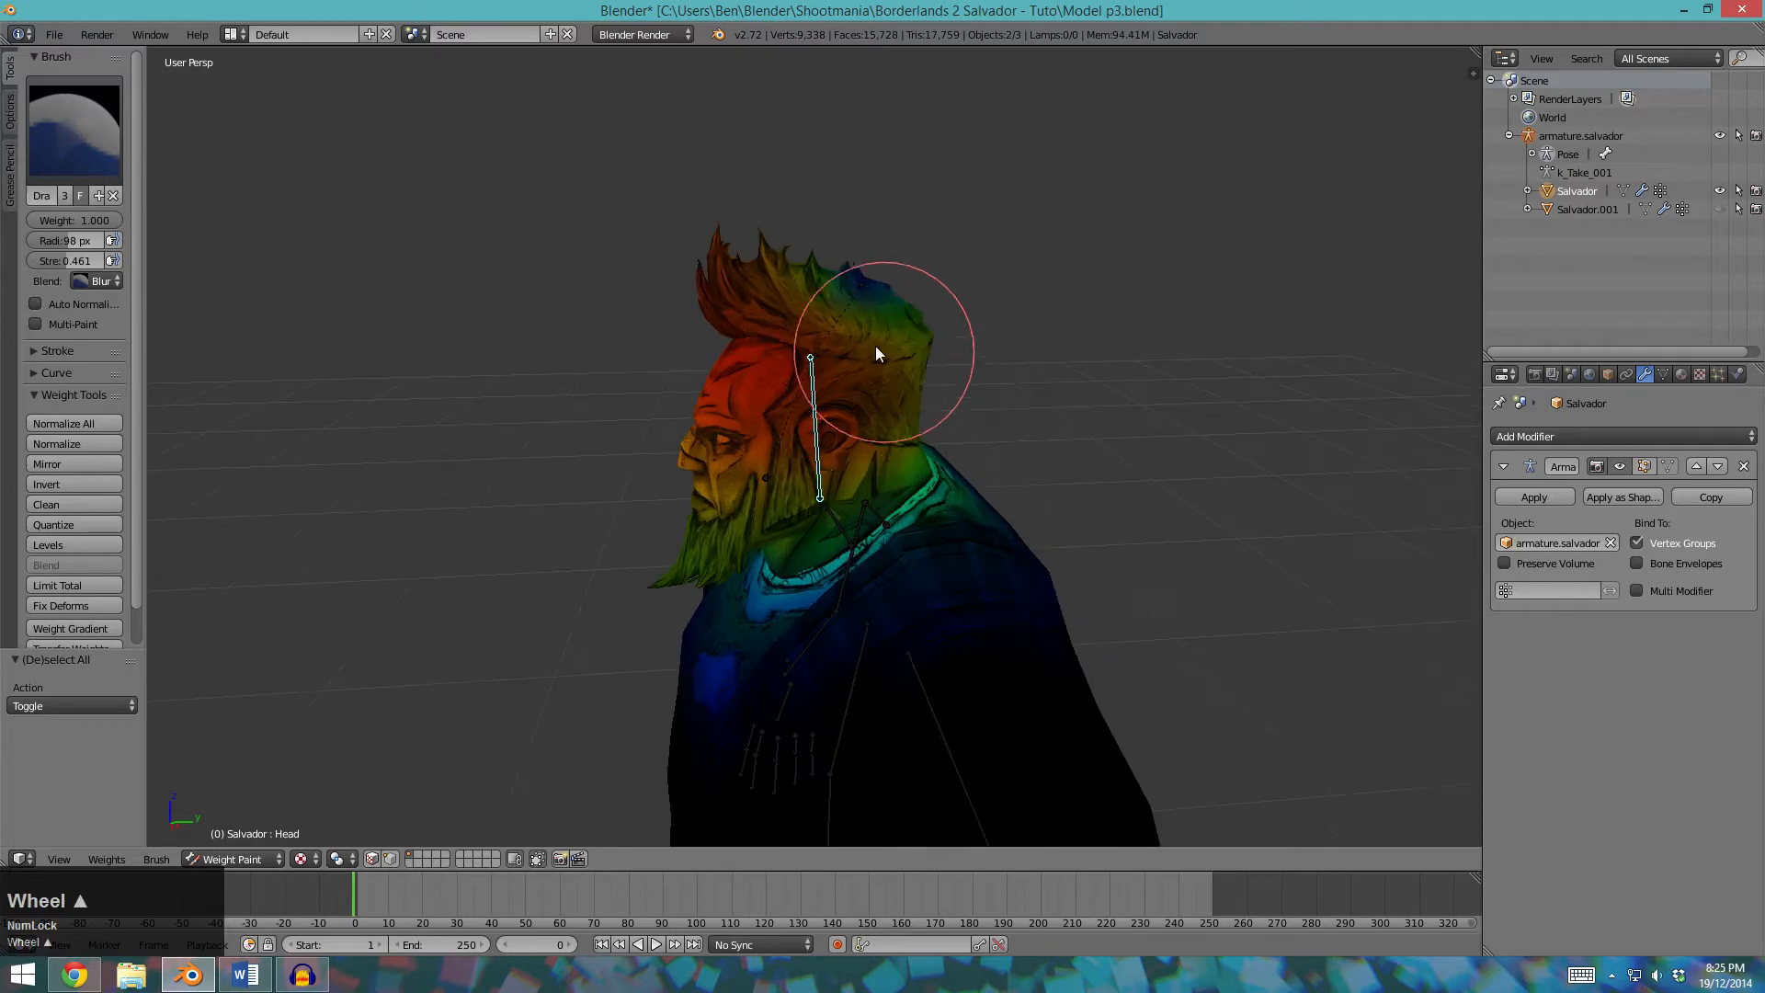
middle_click_drag(875, 346, 949, 401)
Set the brush's blend mode to Add and select the Head_End bone to show its weights.
left_click(96, 280)
left_click(92, 255)
middle_click_drag(901, 497, 721, 423)
right_click(732, 395)
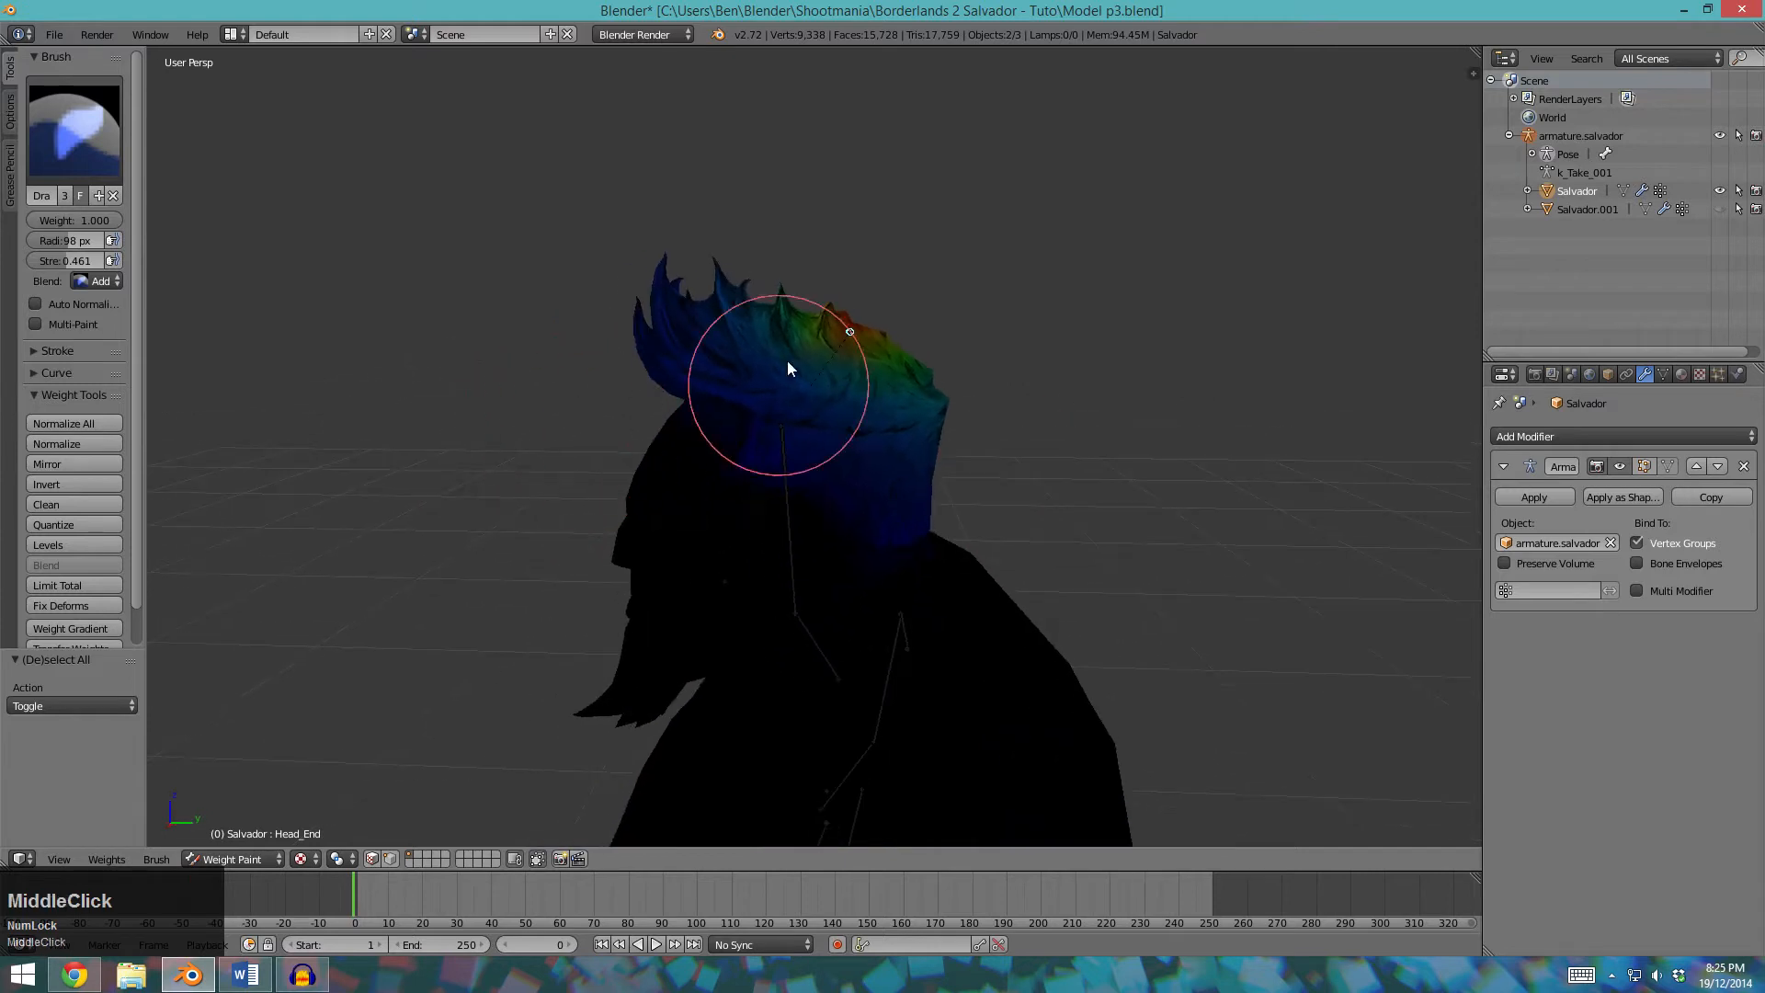
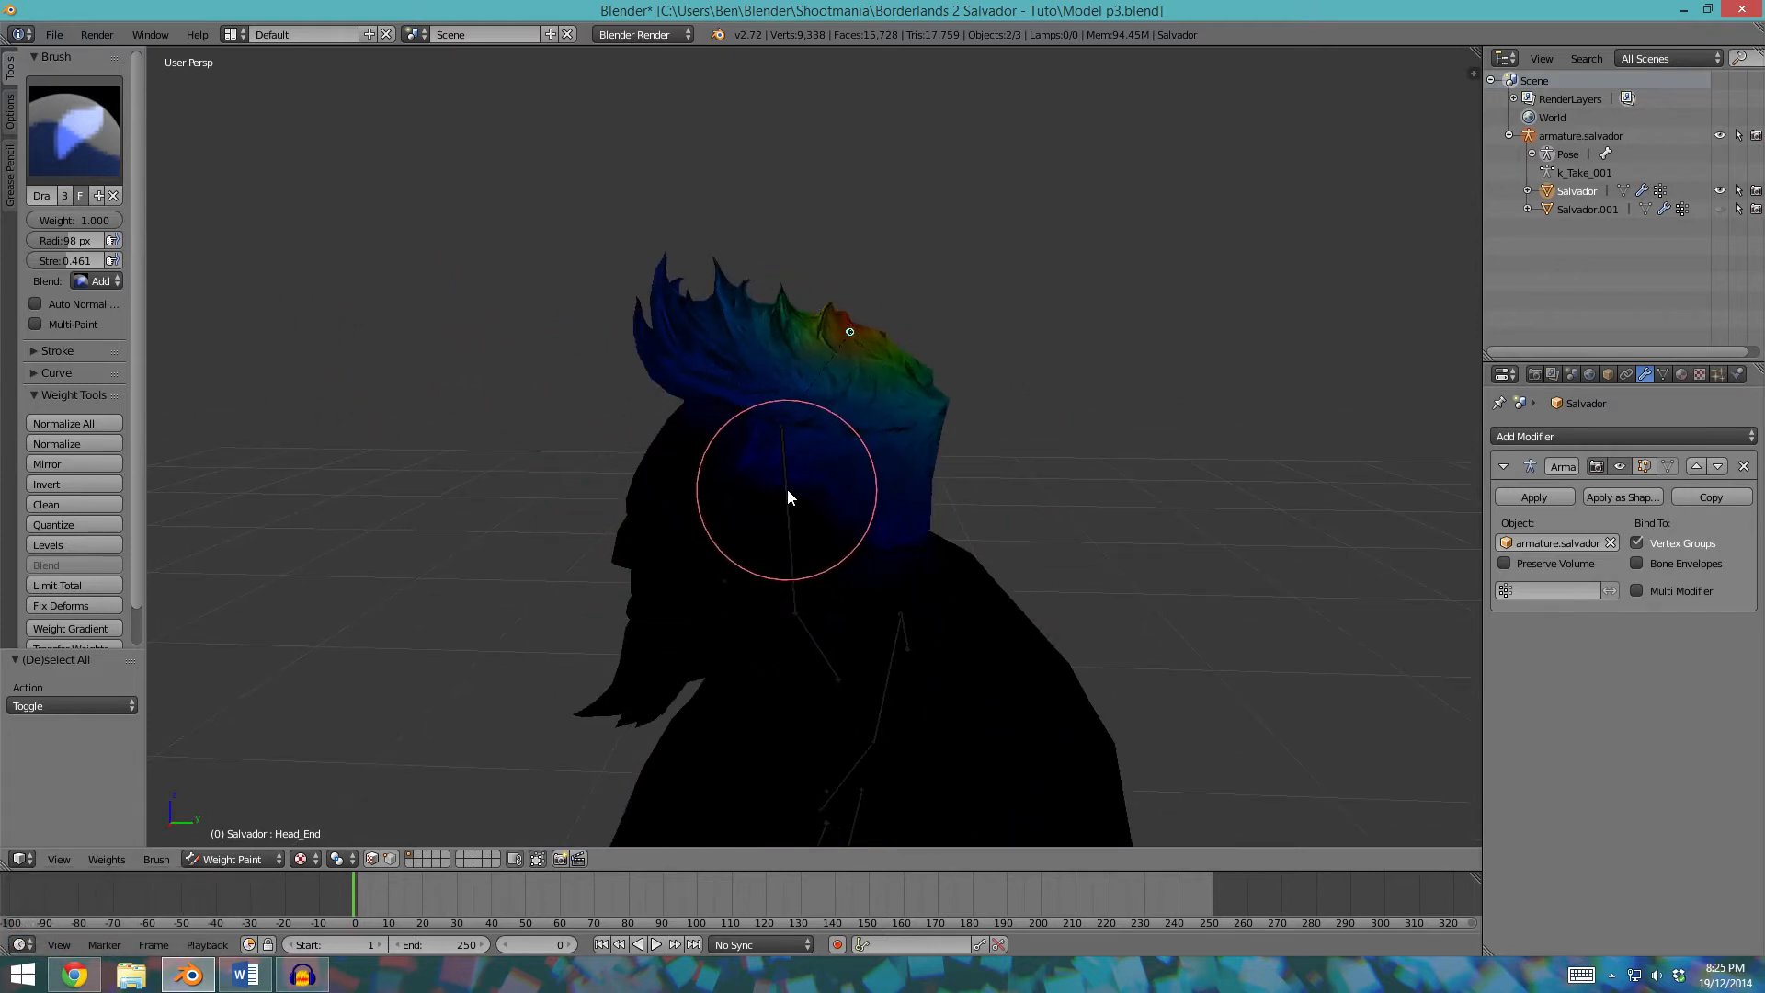
mouse_move(854, 331)
left_mouse_down()
mouse_move(752, 357)
mouse_move(853, 338)
left_mouse_up()
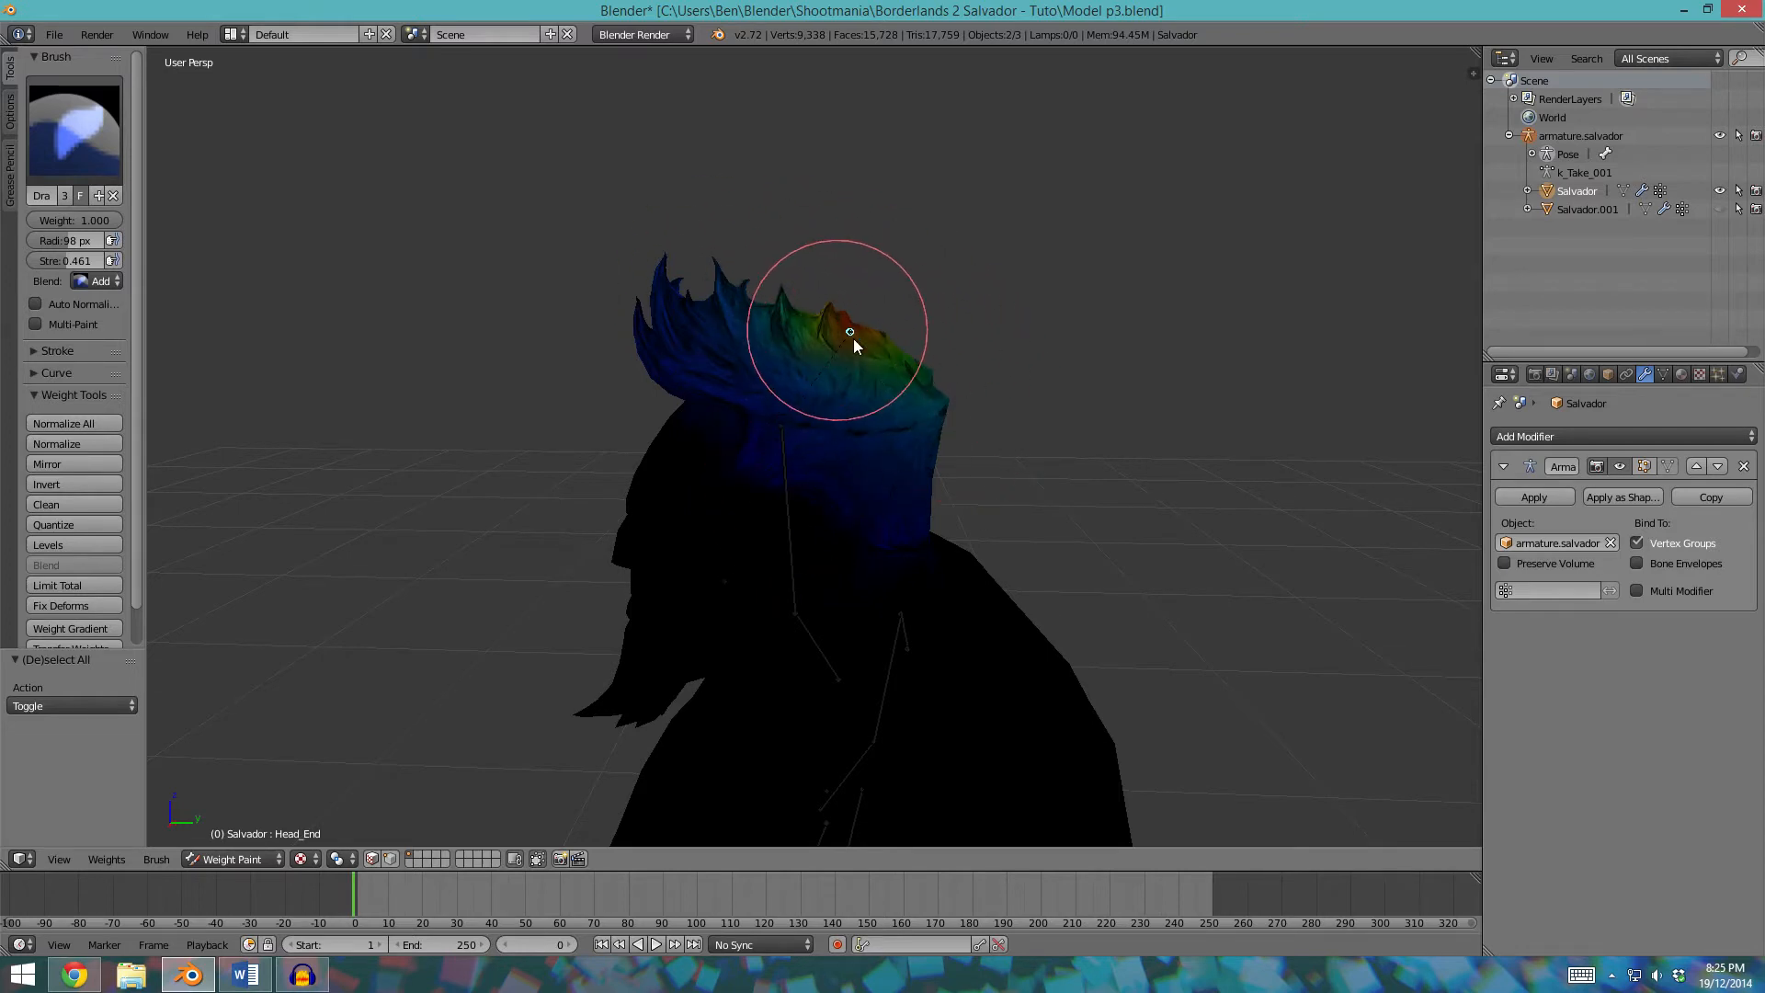
Delete the Head_End vertex group from the Salvador mesh and check the Head and Head_End bones' weights.
left_click(1666, 374)
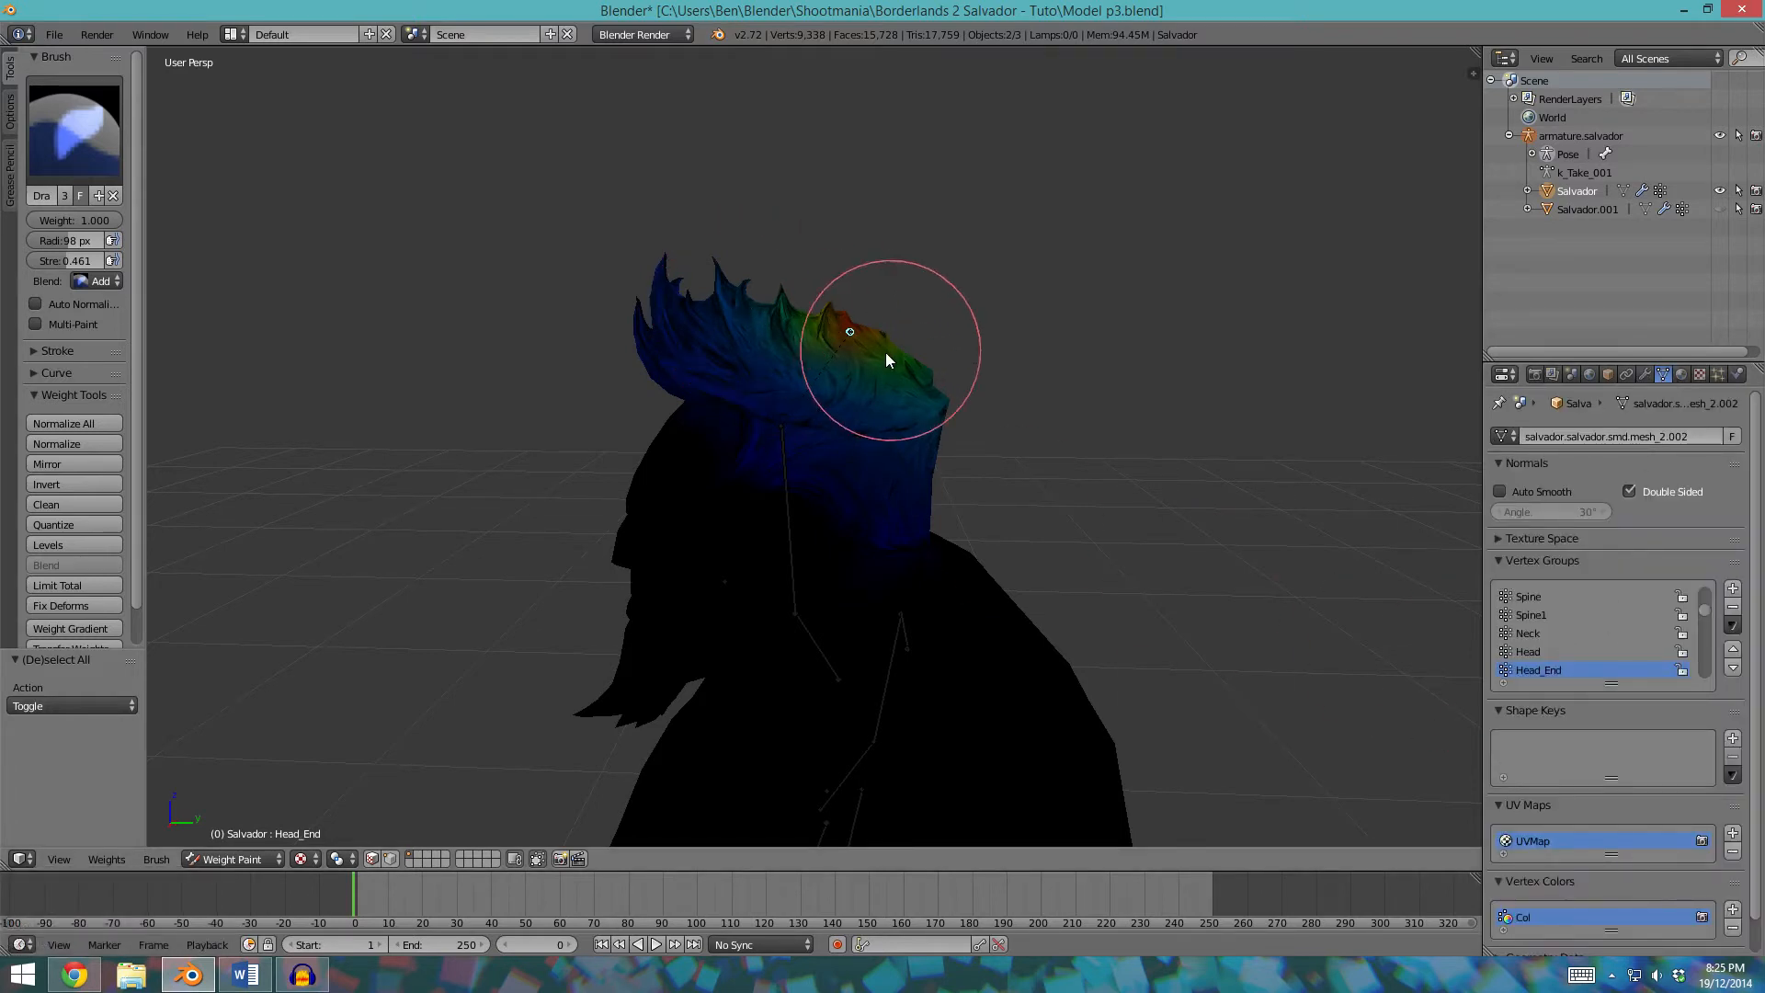
right_click(796, 515)
right_click(796, 515)
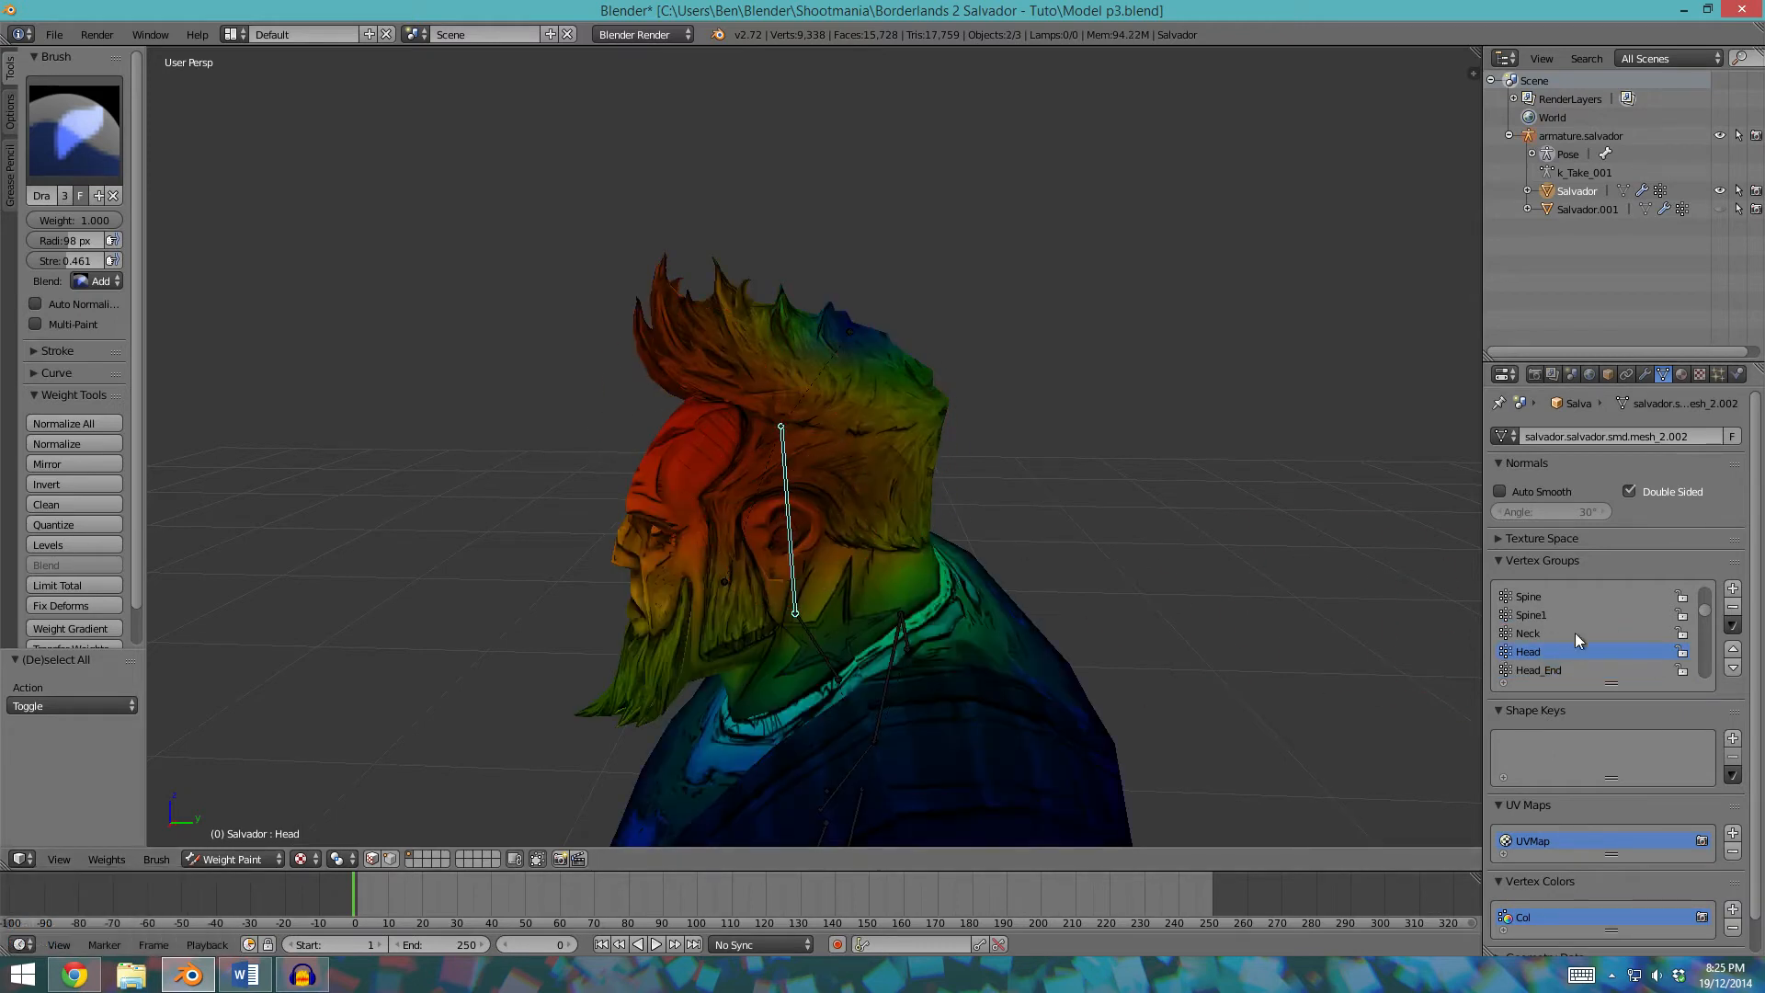
right_click(850, 333)
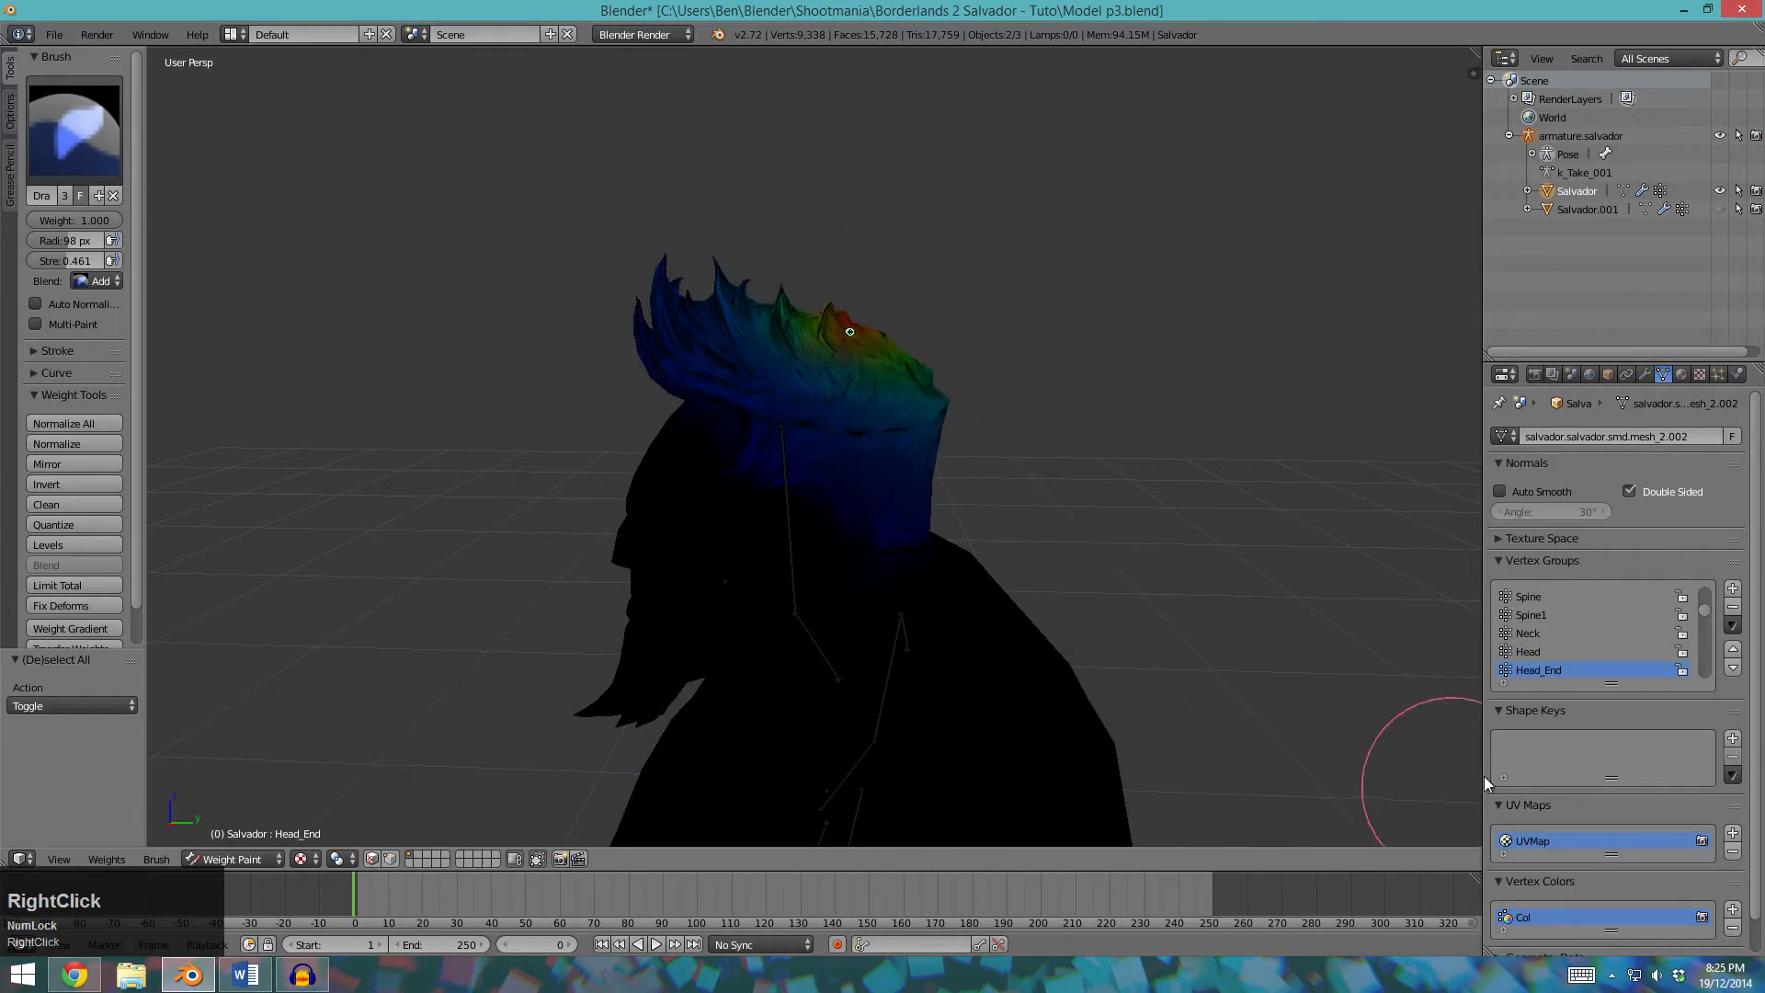
left_click(1528, 651)
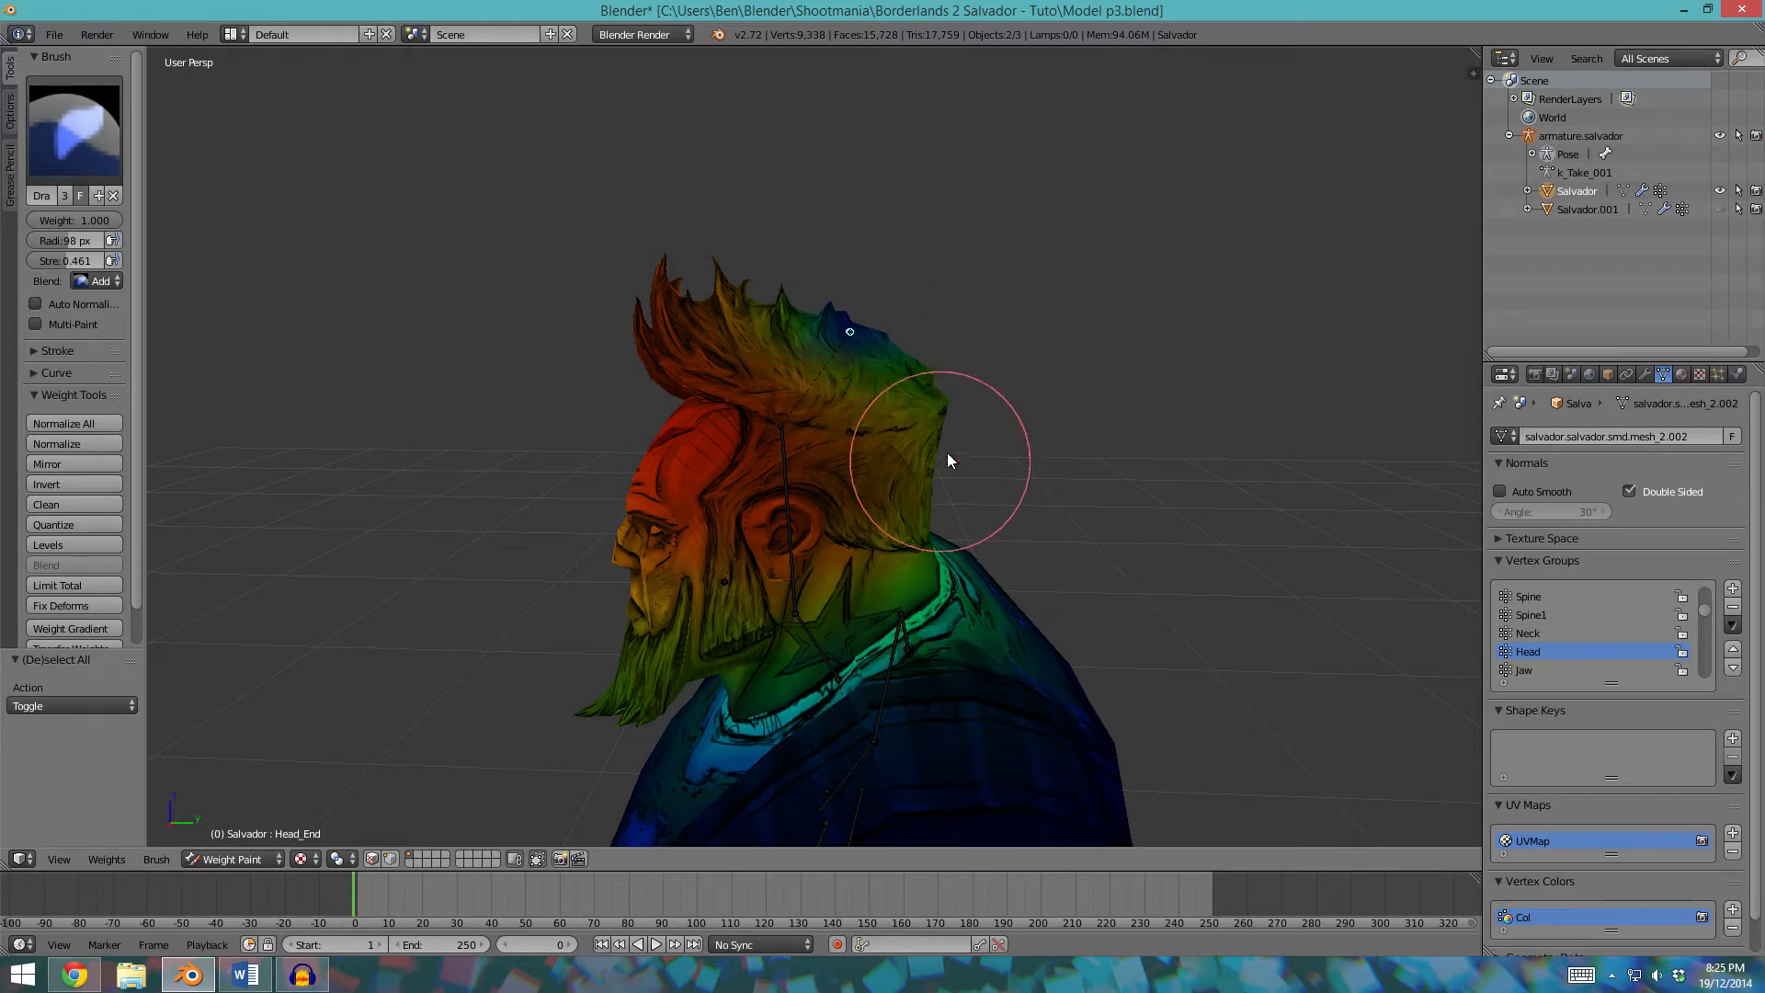
right_click(785, 484)
right_click(852, 346)
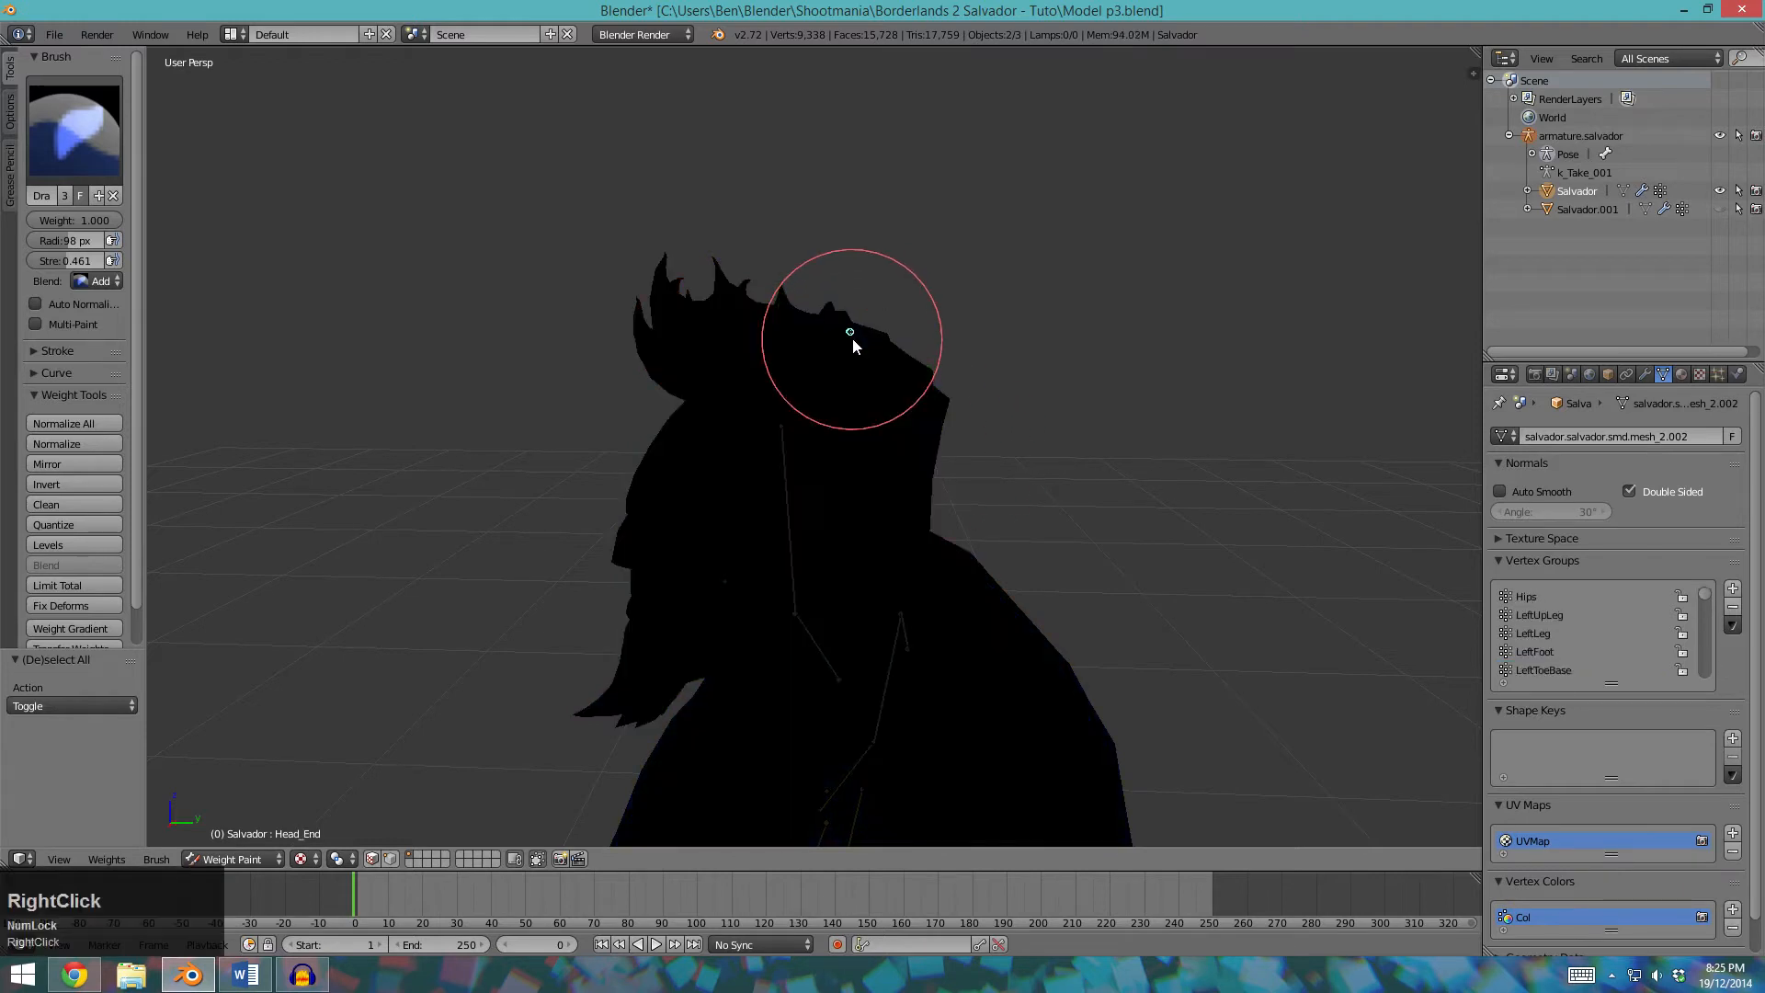
Select the #WeaponMuzzle bone beside the hand and remove its vertex group.
scroll(643, 584, "down", 2)
middle_click_drag(646, 589, 813, 658)
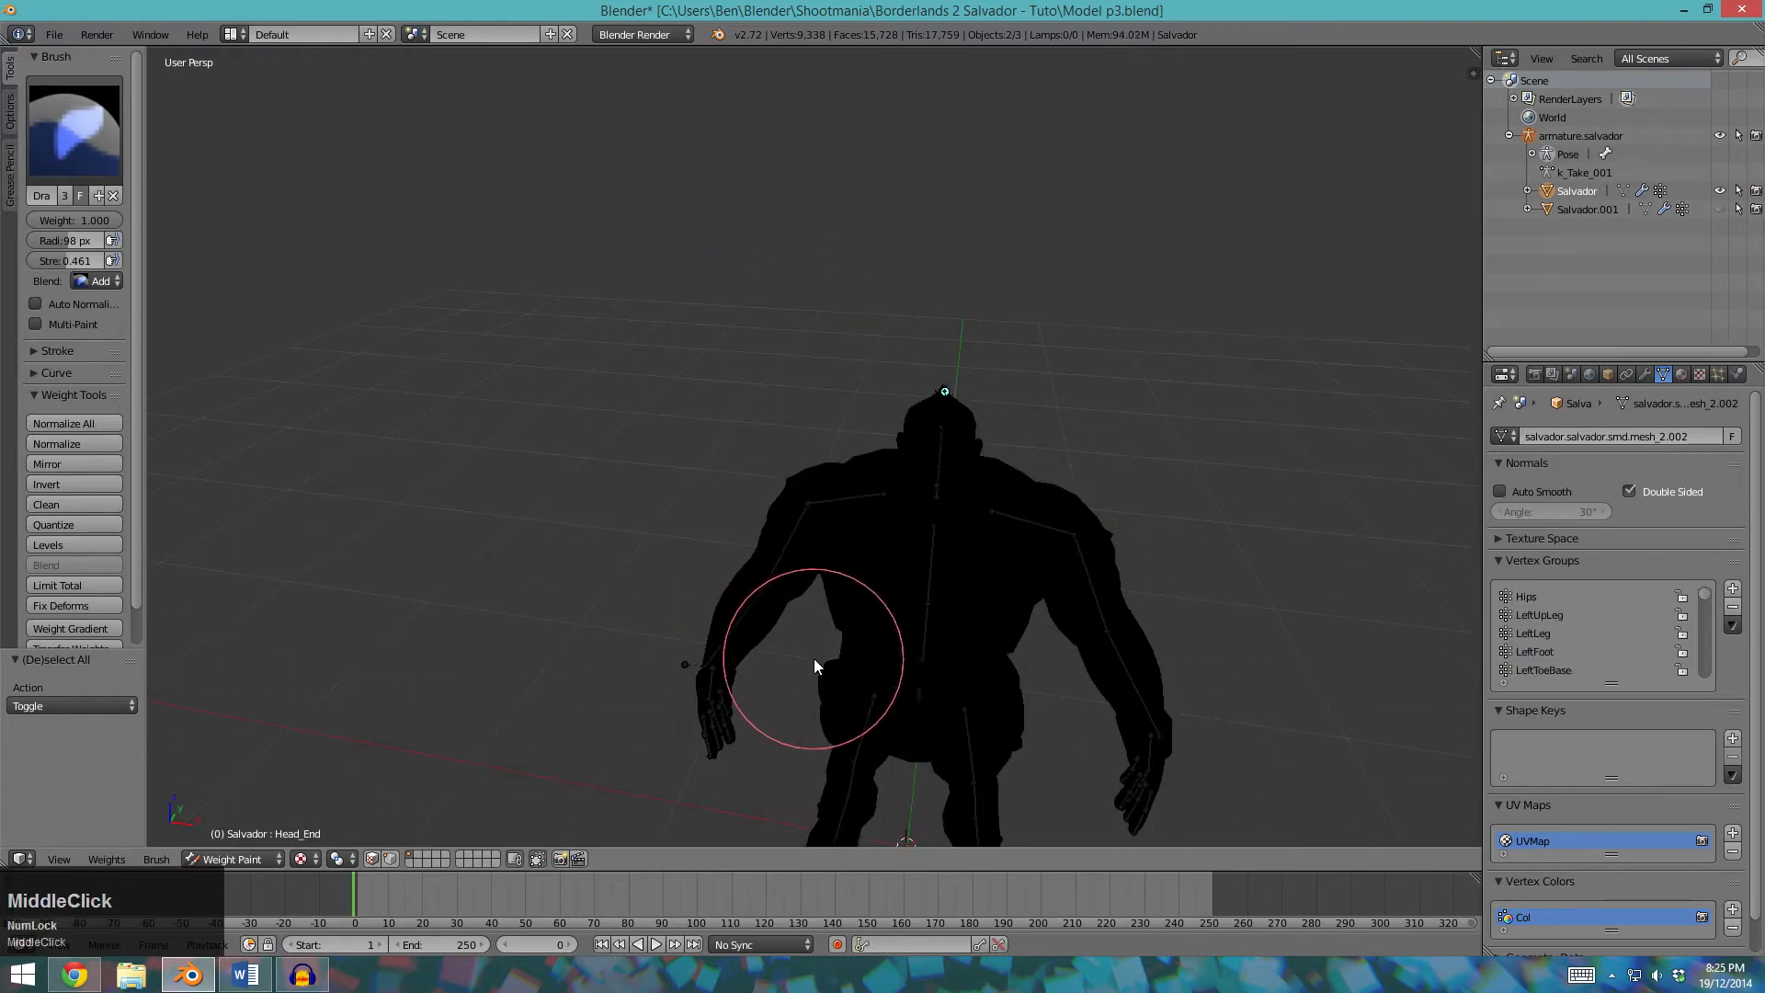
right_click(689, 668)
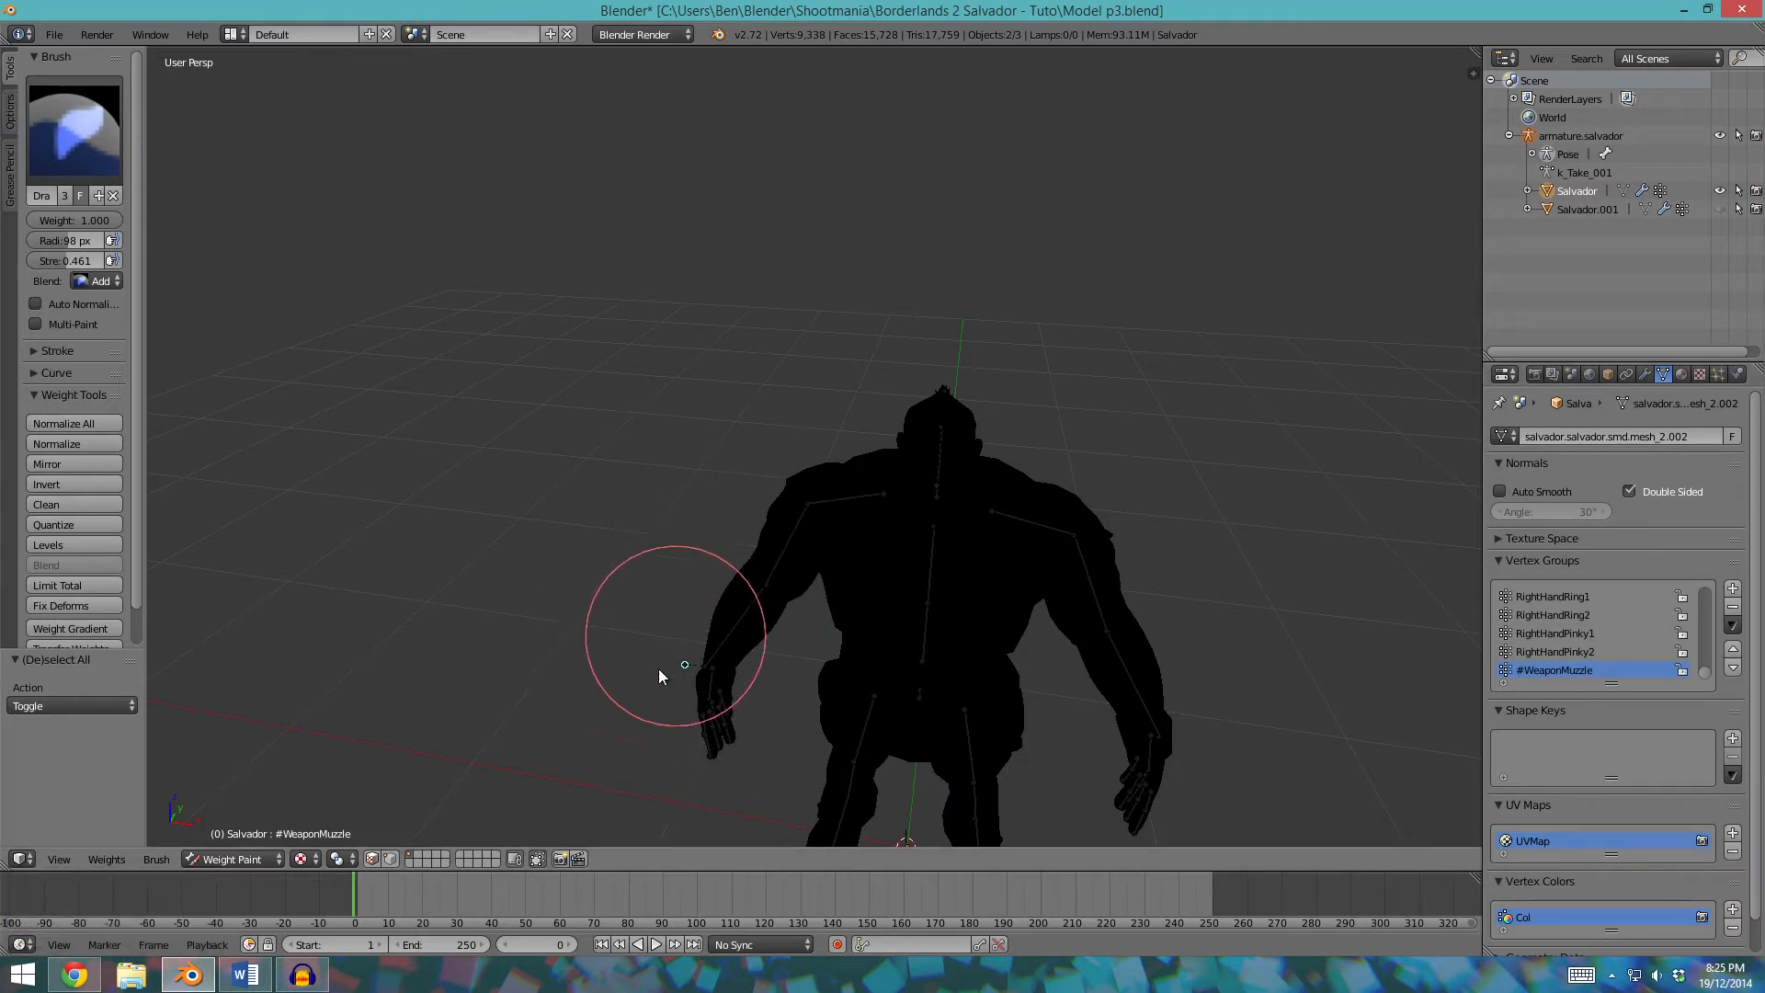
middle_click_drag(720, 662, 820, 522)
scroll(681, 658, "up", 2)
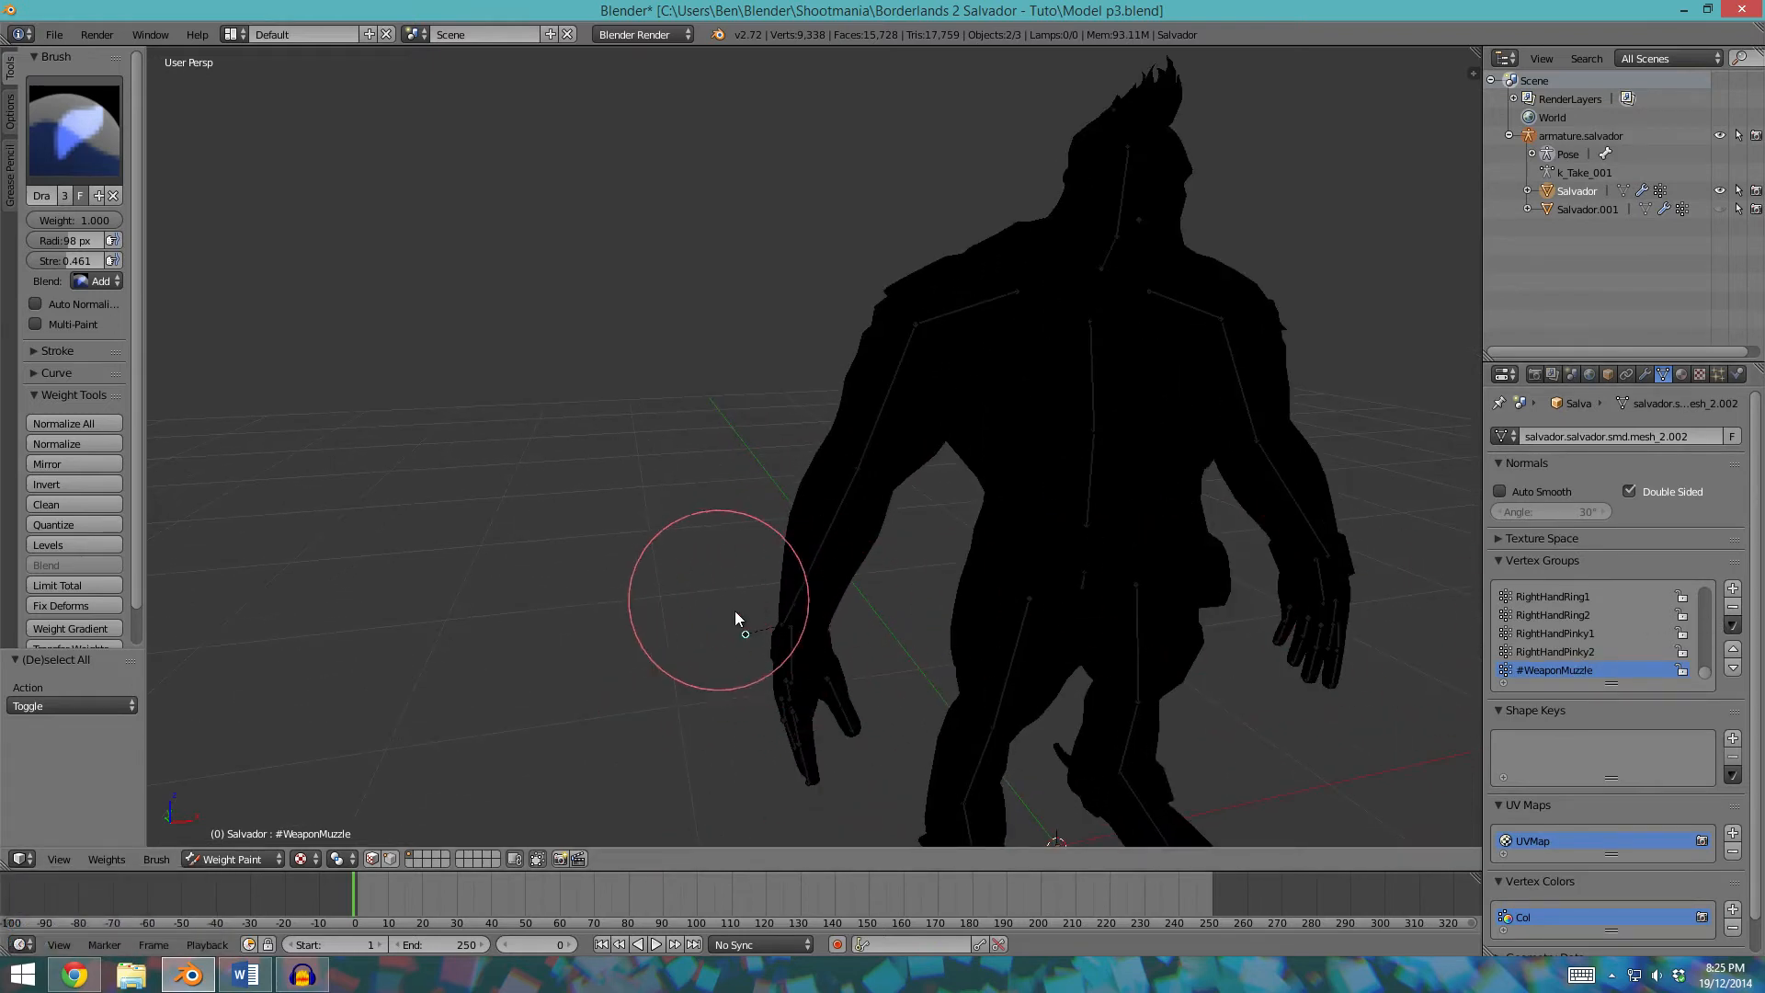
left_click(1733, 608)
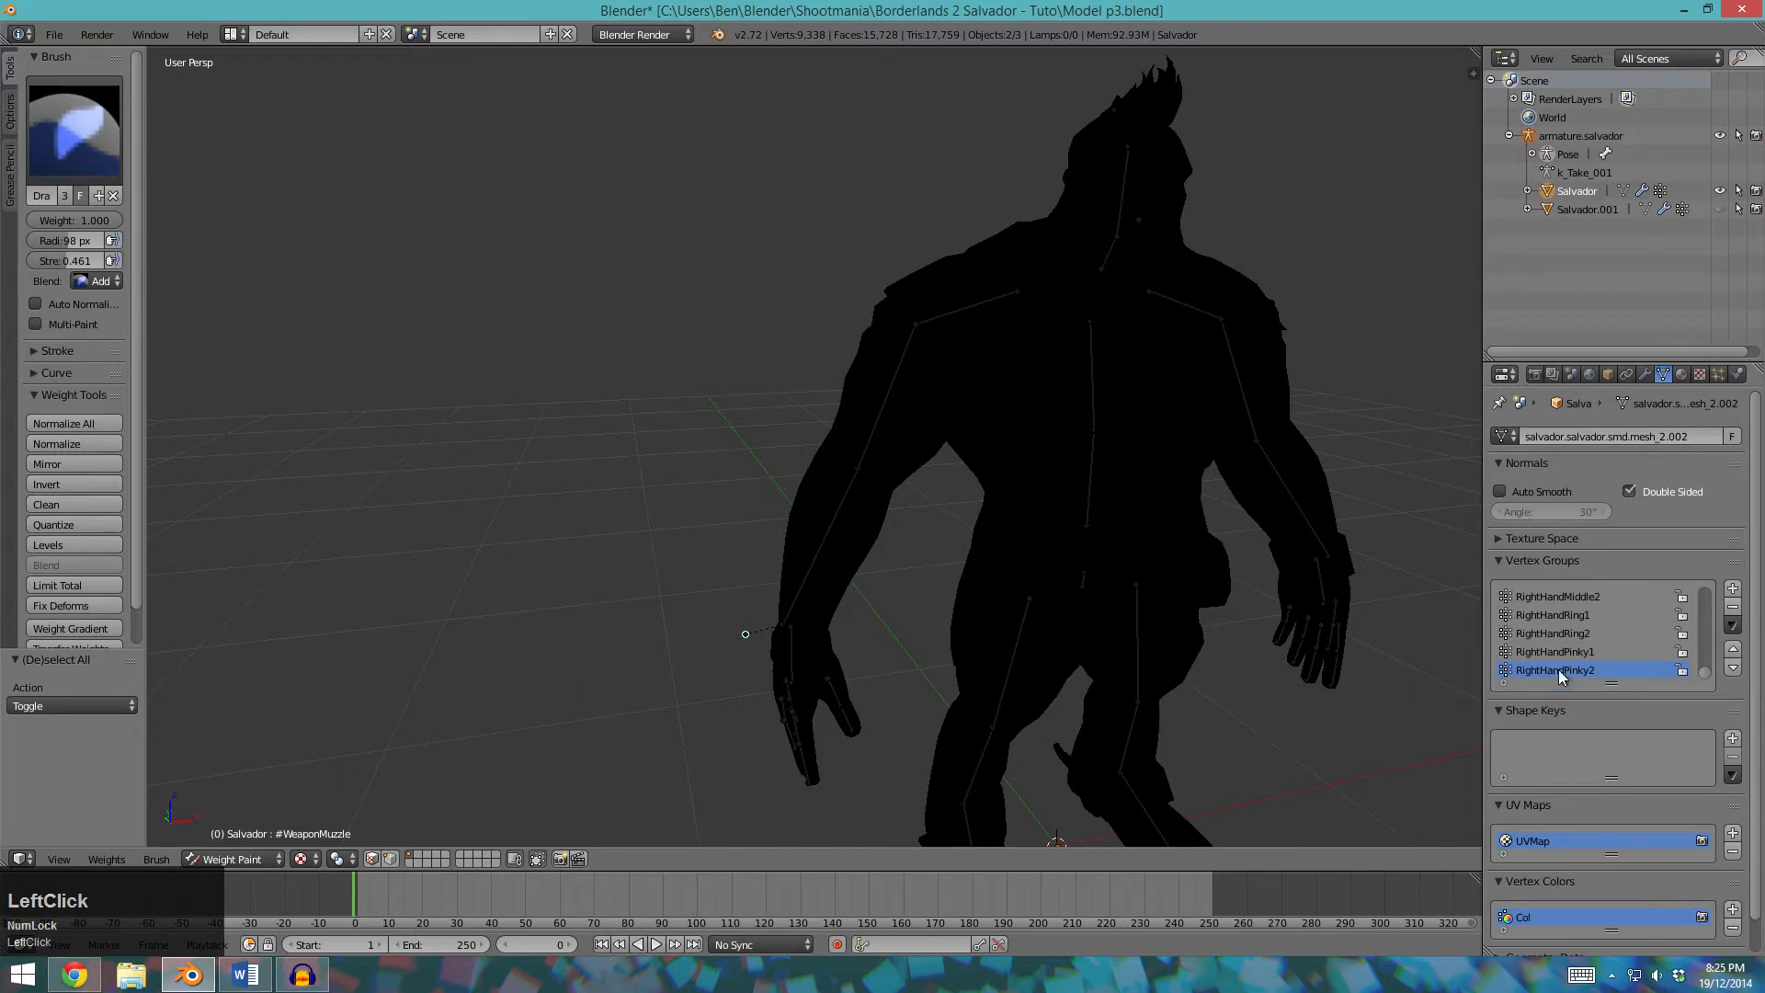
Deselect all bones and select the Neck bone to display its weights.
key("a")
middle_click_drag(1088, 500, 1095, 441)
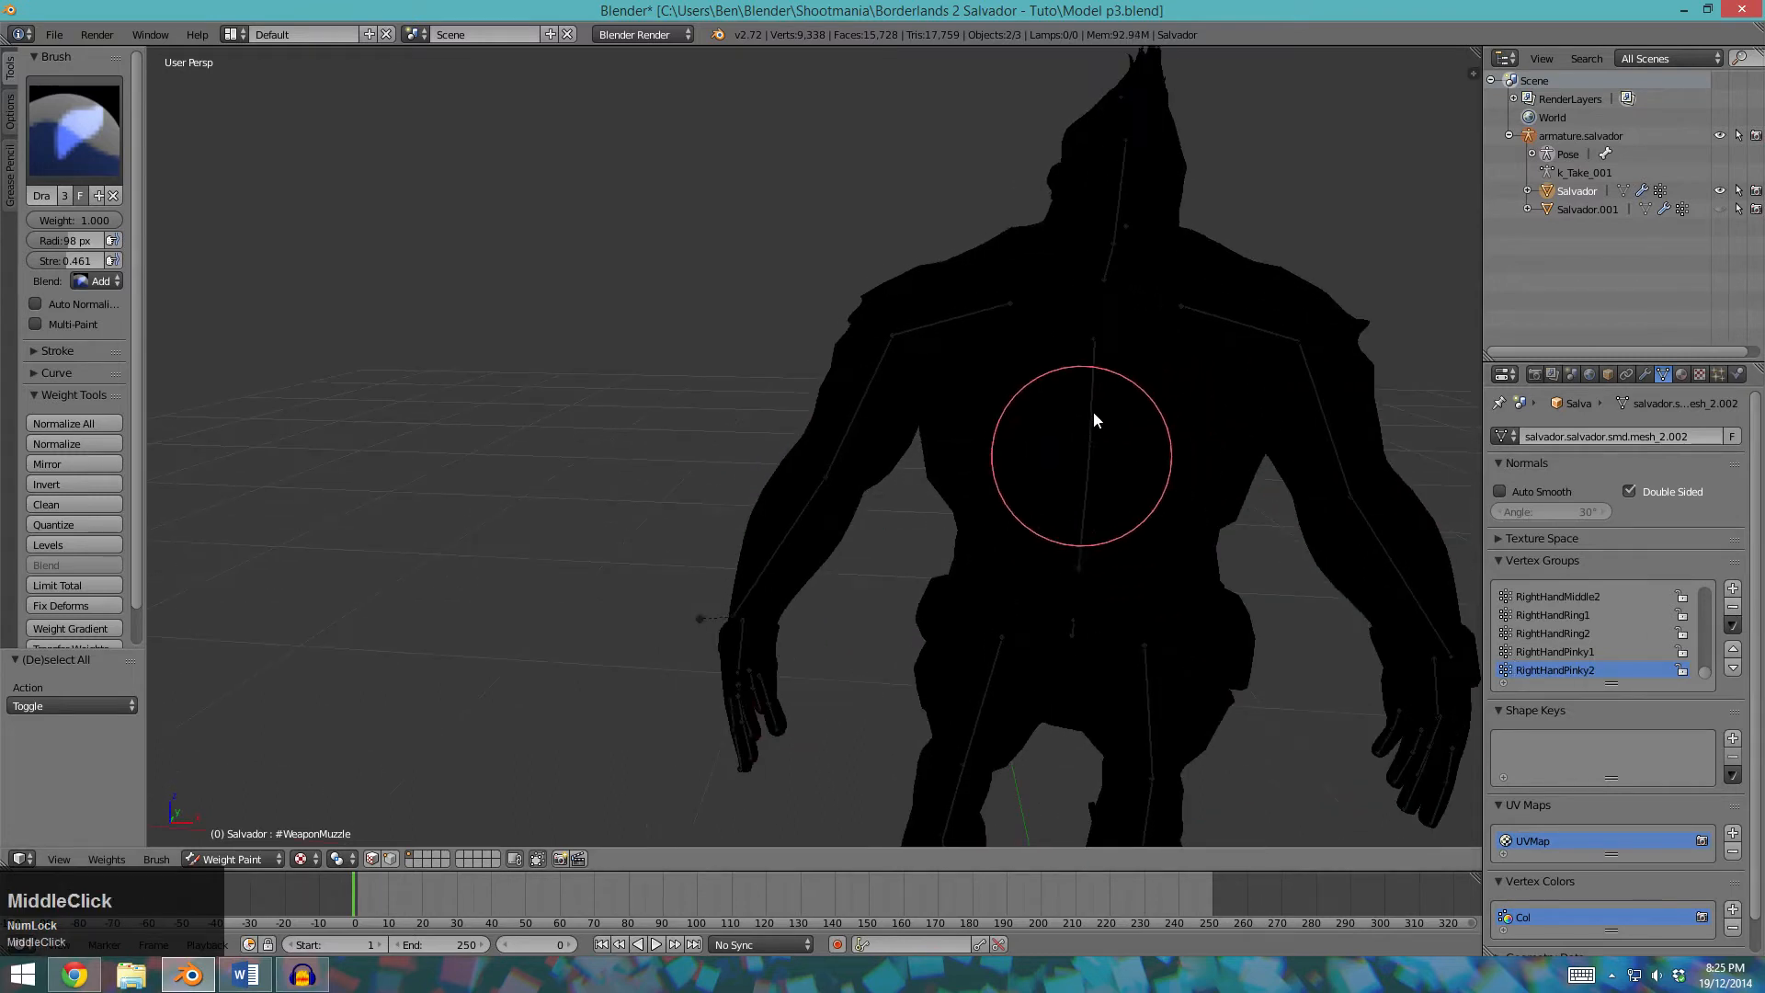
right_click(1120, 260)
middle_click_drag(1255, 318, 1167, 351)
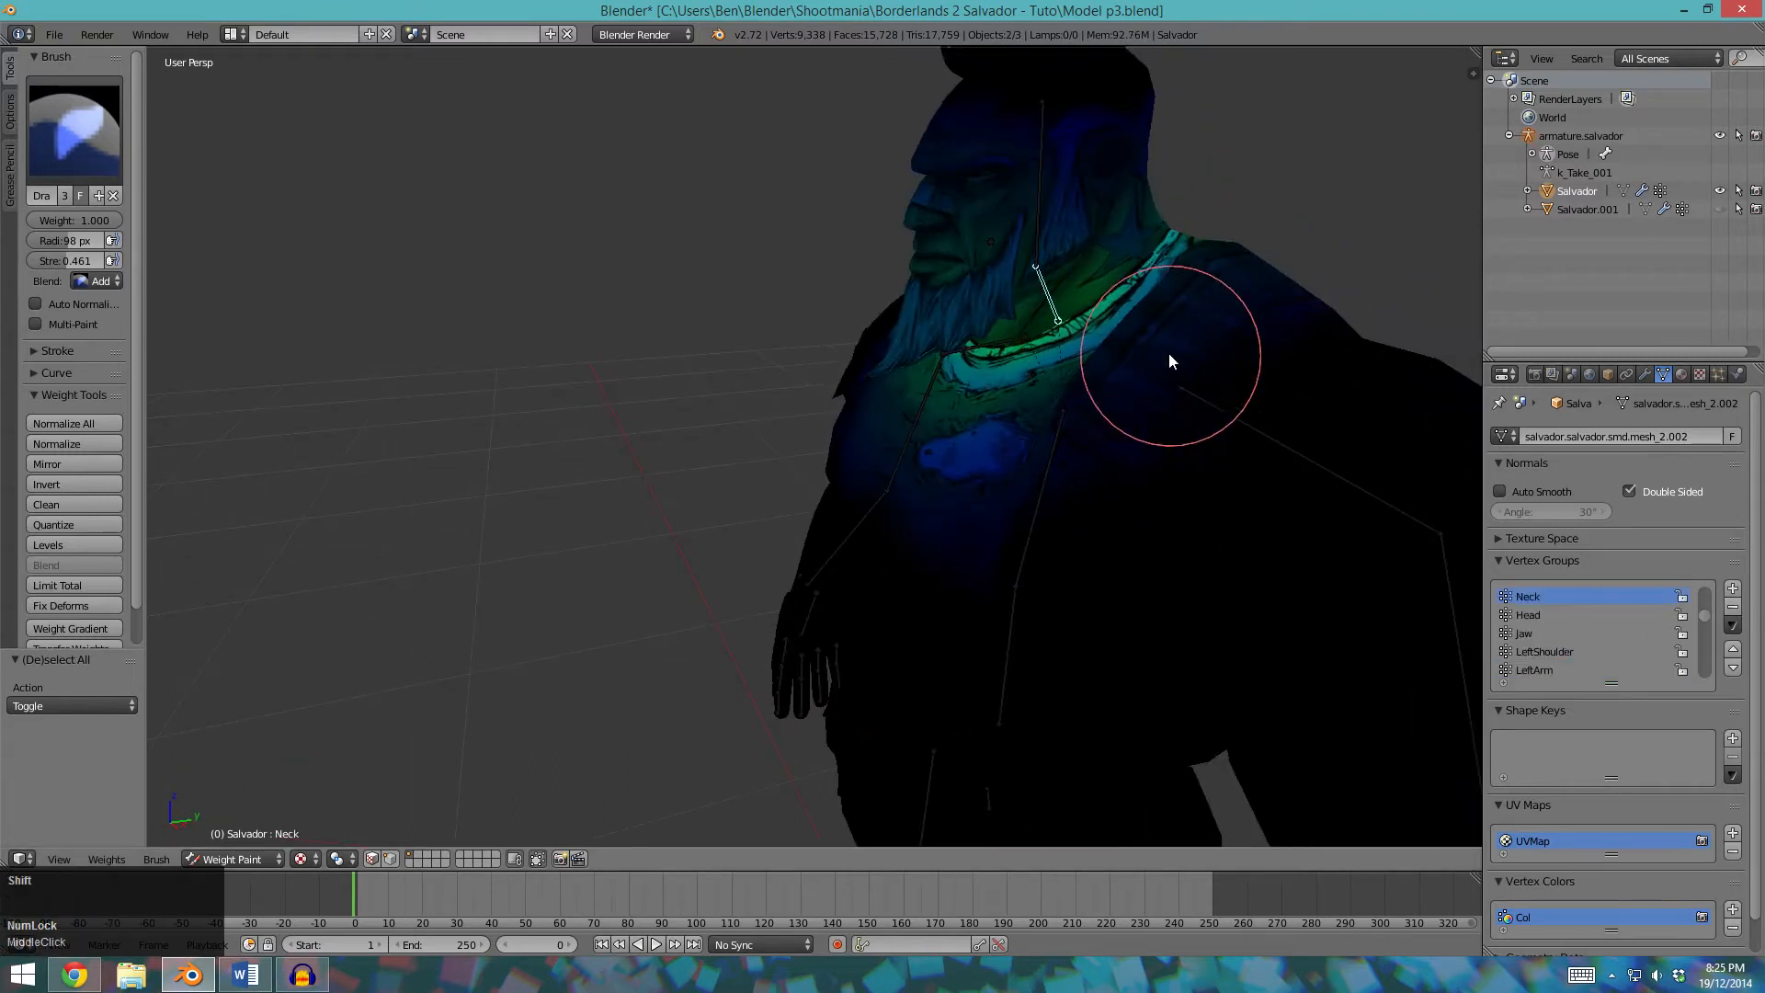
Try rotating the Neck bone, and undo the Add brush stroke made across the chest.
scroll(907, 449, "down", 3)
middle_click_drag(907, 449, 1084, 456)
scroll(1056, 611, "up", 2)
key("r")
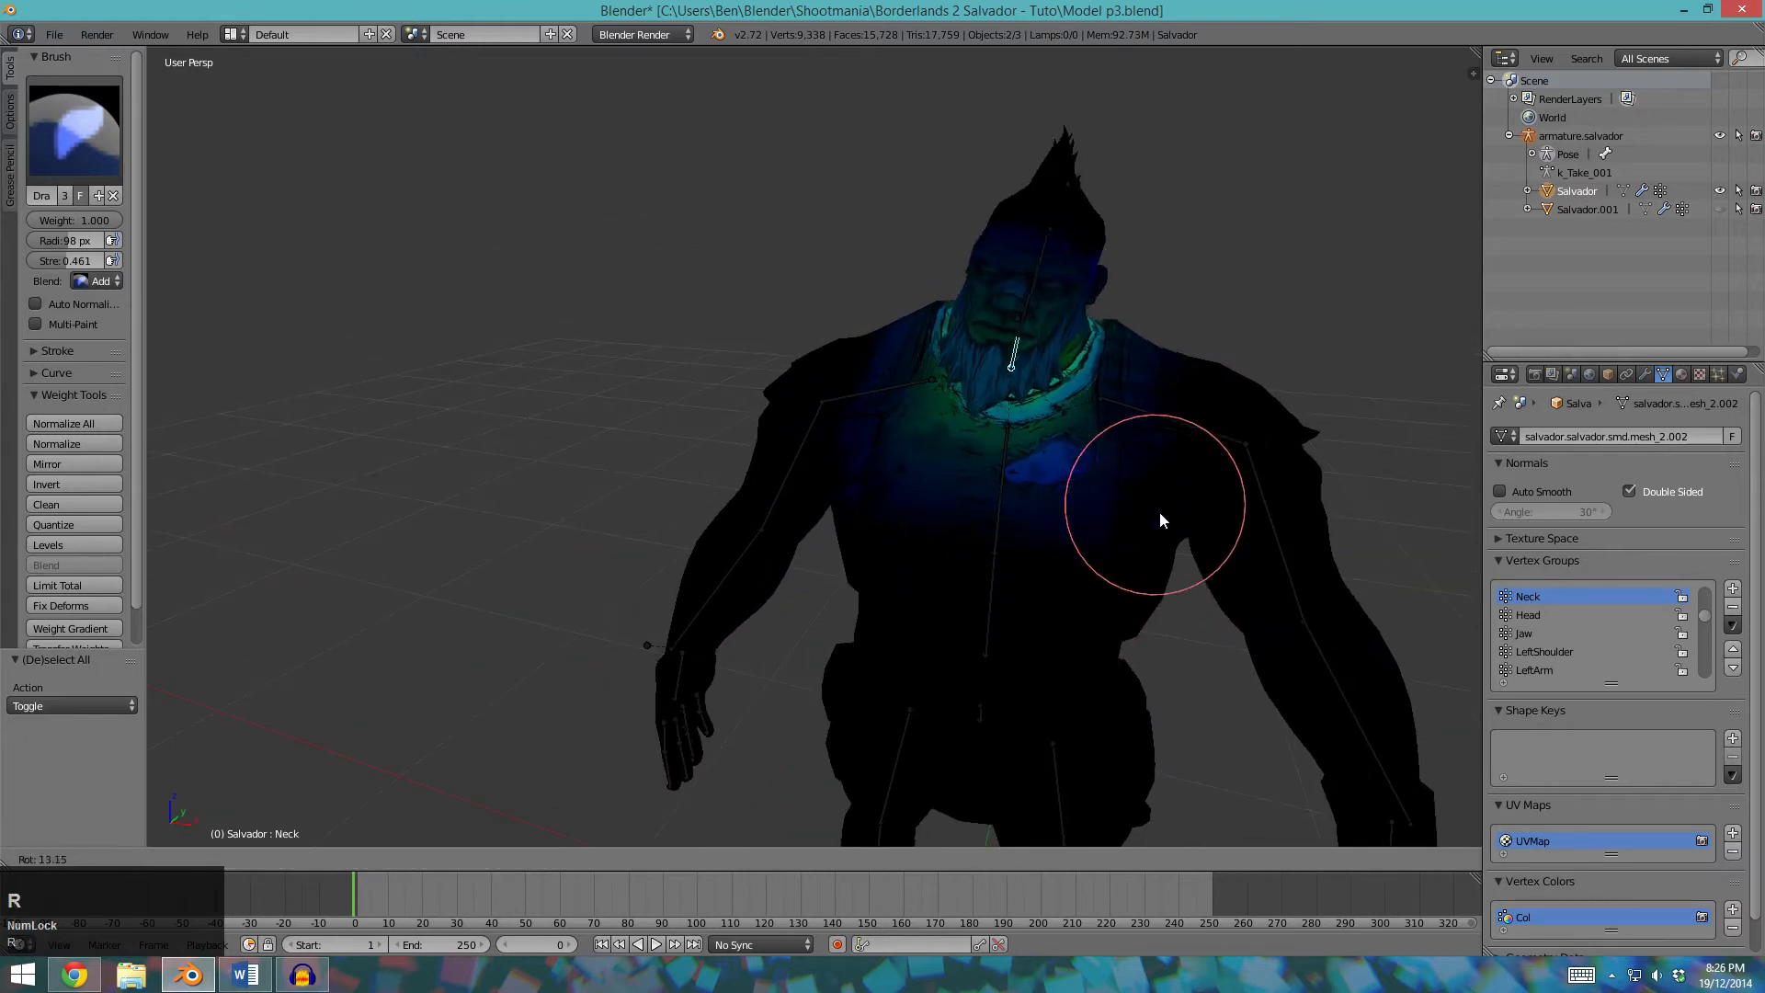
key("Escape")
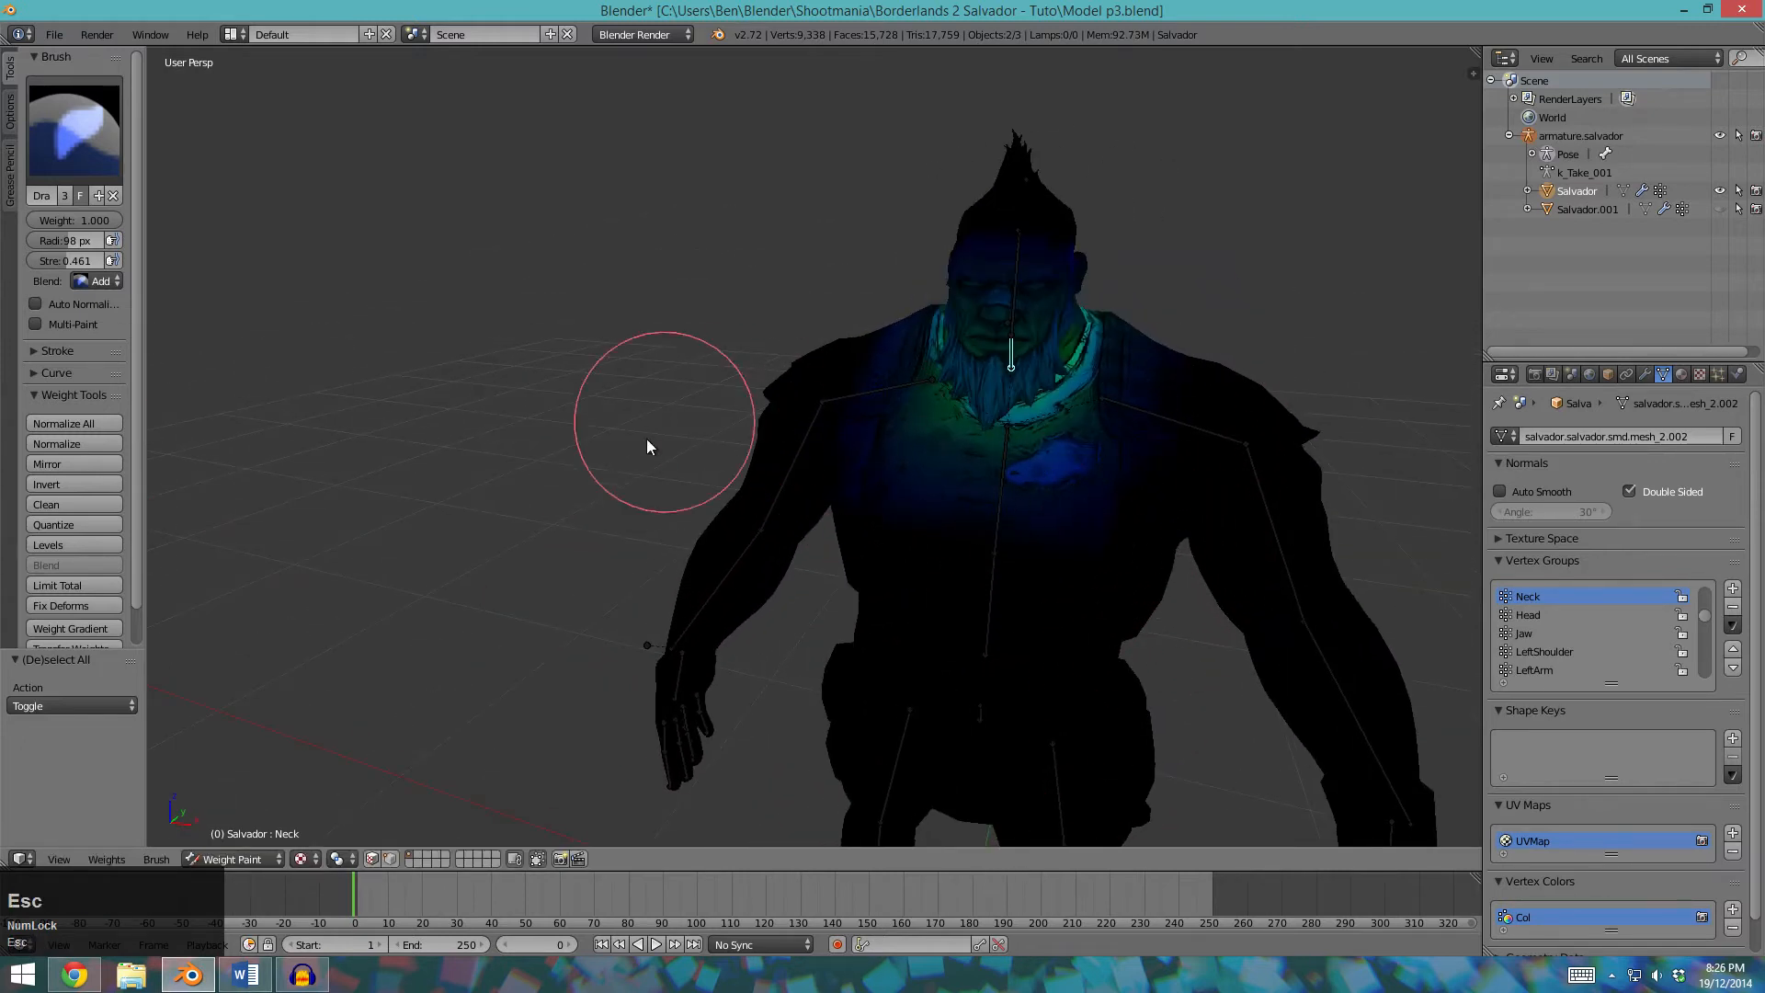
left_click_drag(1084, 533, 885, 531)
key("ctrl+z")
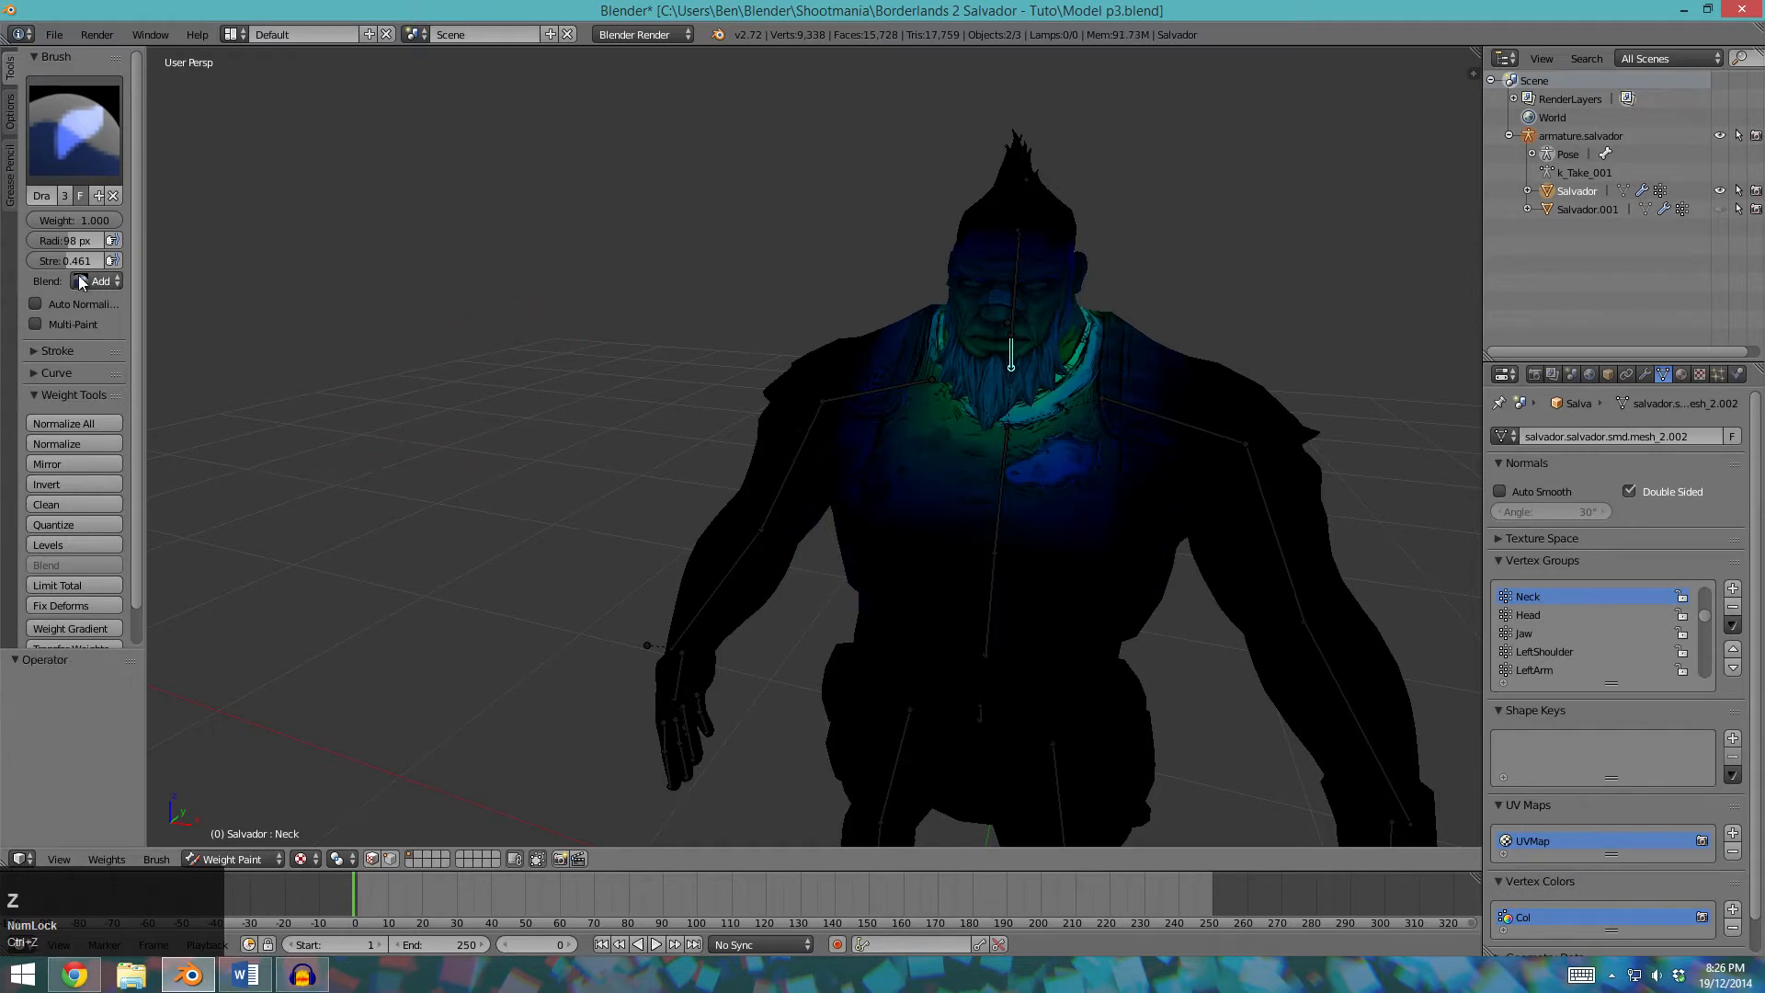
Set the blend mode to Subtract and paint the Neck bone's weight off the chest, upper back and shoulders.
left_click(97, 281)
key("s")
left_click(1078, 518)
mouse_move(938, 504)
middle_mouse_down()
mouse_move(993, 568)
mouse_move(890, 488)
mouse_move(929, 507)
mouse_move(1037, 488)
middle_mouse_up()
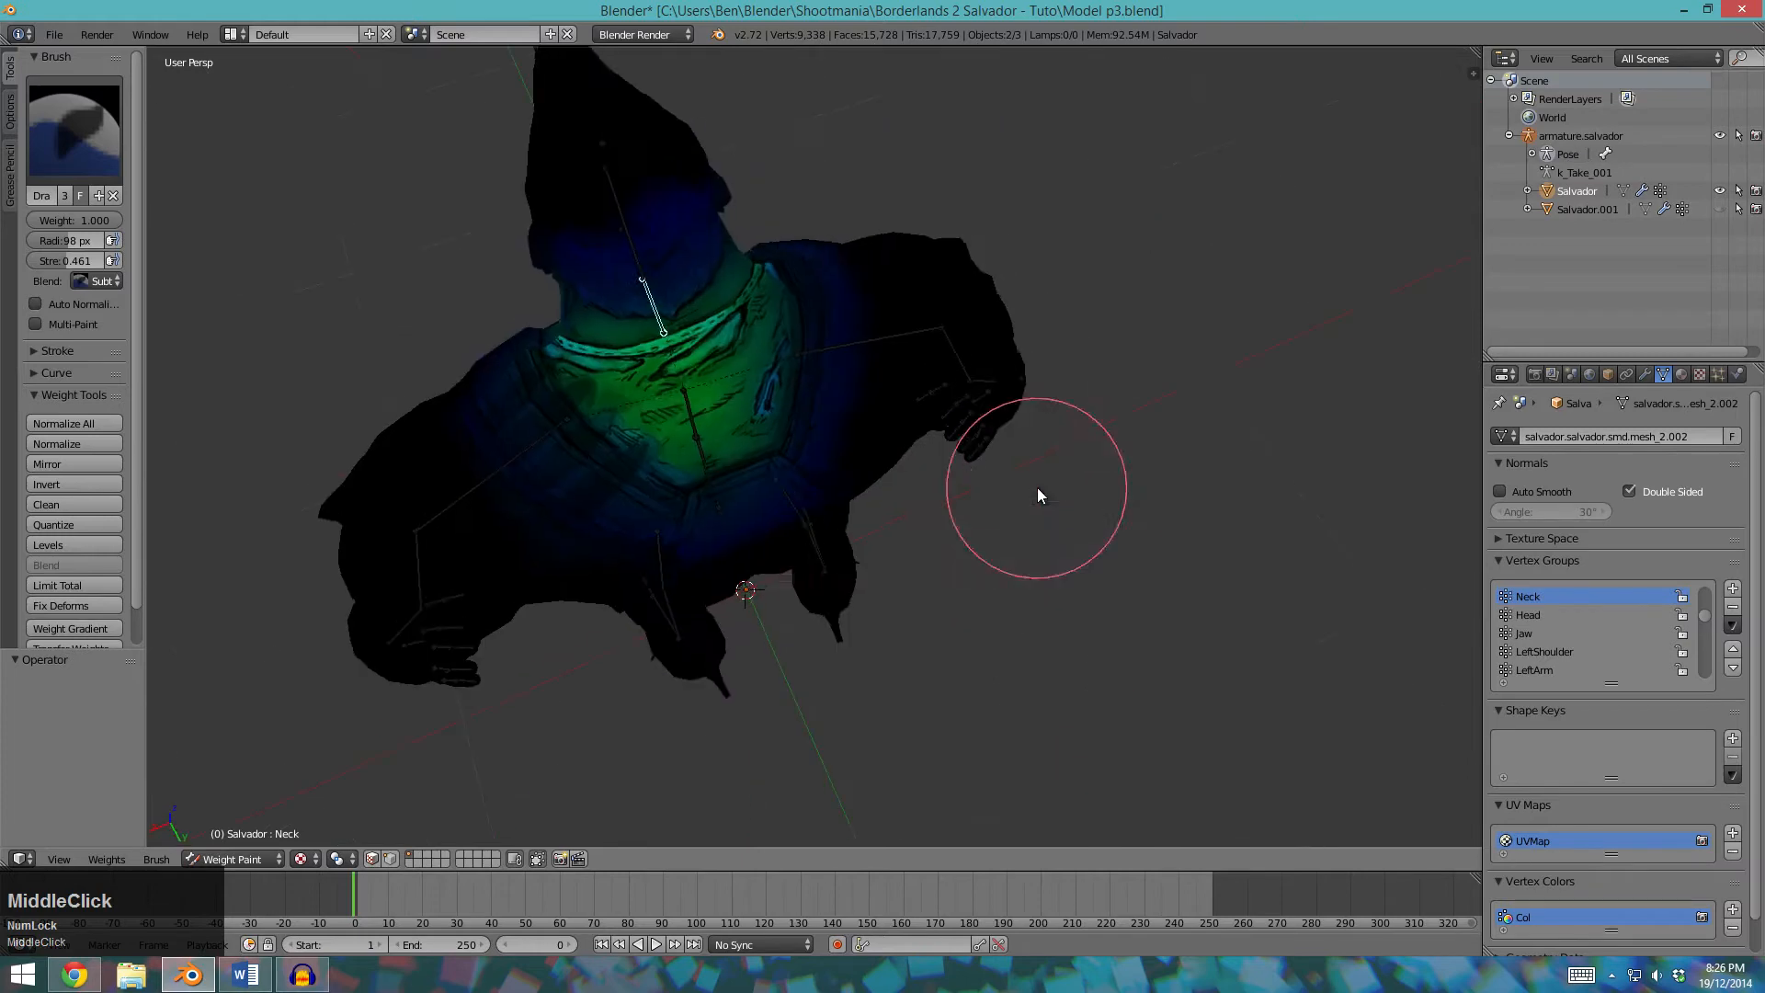
middle_click_drag(902, 469, 901, 432)
left_click_drag(717, 491, 572, 513)
left_click_drag(833, 384, 585, 463)
middle_click_drag(562, 473, 689, 460)
left_click_drag(768, 536, 747, 634)
mouse_move(386, 737)
middle_mouse_down()
mouse_move(633, 664)
mouse_move(768, 678)
mouse_move(827, 603)
middle_mouse_up()
left_click(693, 524)
mouse_move(693, 524)
middle_mouse_down()
mouse_move(847, 571)
mouse_move(819, 603)
middle_mouse_up()
mouse_move(819, 603)
left_mouse_down()
mouse_move(953, 631)
mouse_move(733, 473)
left_mouse_up()
middle_click_drag(732, 473, 929, 641)
mouse_move(930, 641)
left_mouse_down()
mouse_move(1012, 579)
mouse_move(800, 461)
mouse_move(835, 488)
left_mouse_up()
mouse_move(835, 488)
middle_mouse_down()
mouse_move(980, 562)
mouse_move(1003, 400)
mouse_move(429, 388)
middle_mouse_up()
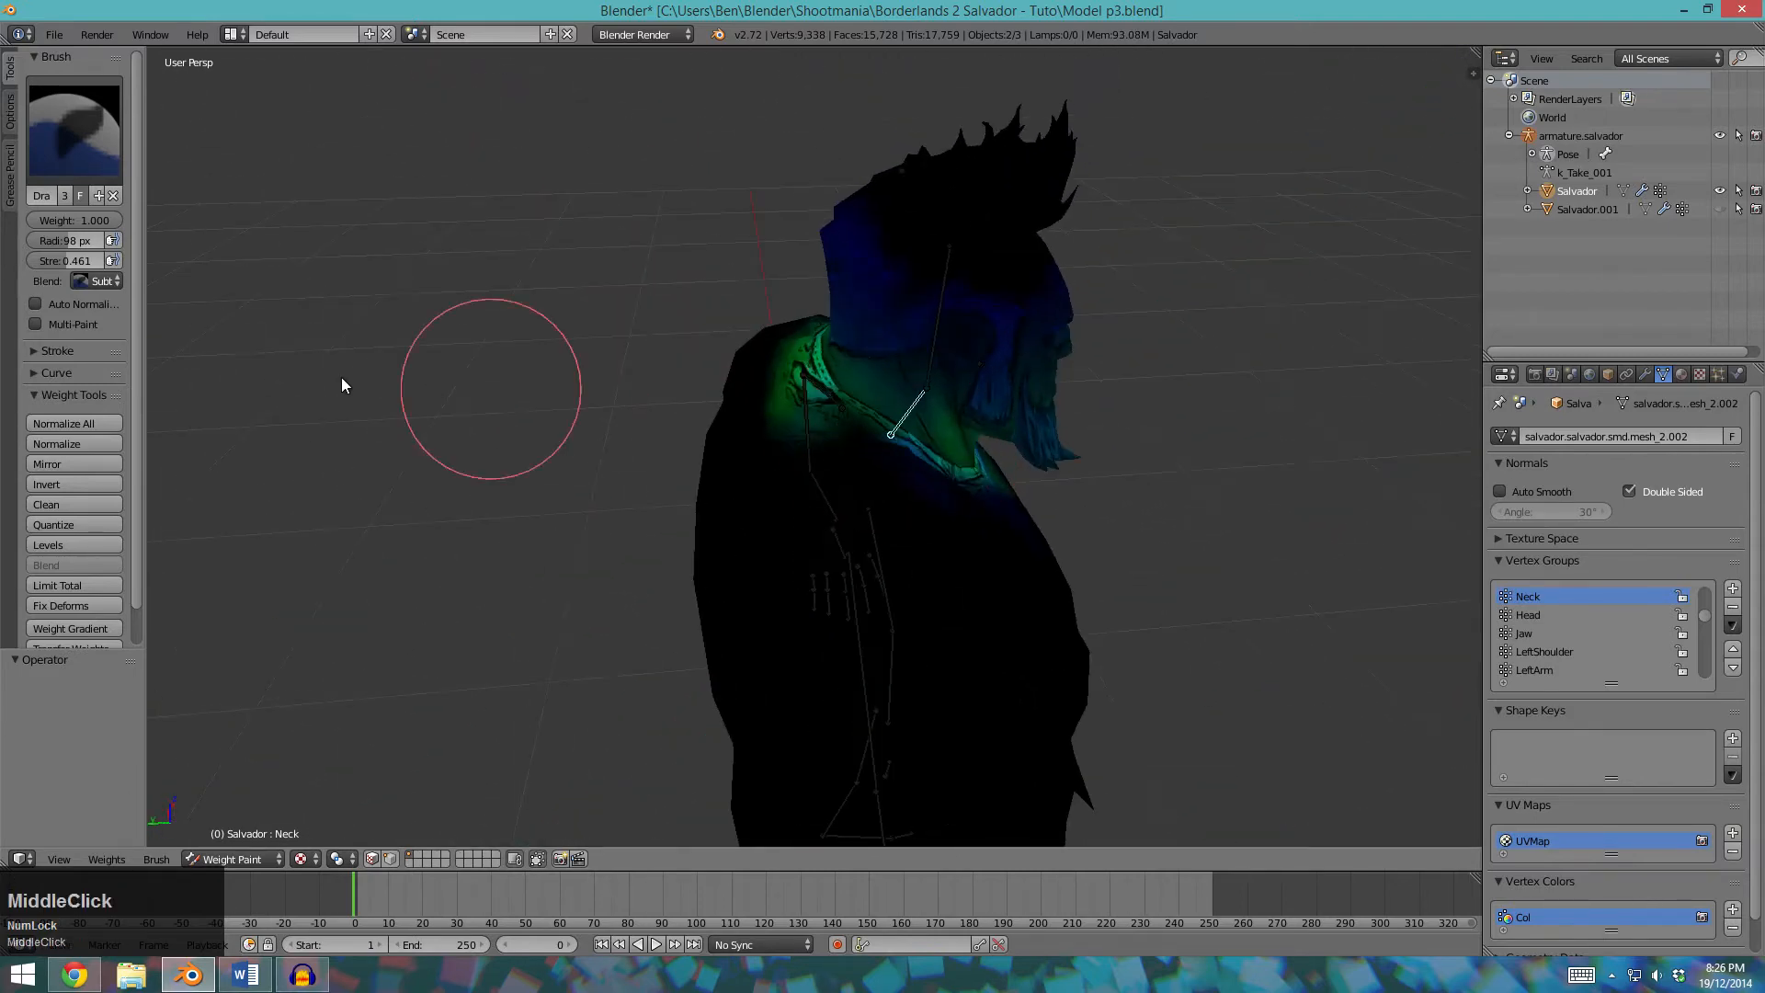
Set the blend mode to Add and paint strong Neck bone weight around the back and sides of the neck.
left_click(99, 280)
key("a")
scroll(1048, 406, "up", 5)
left_click_drag(1048, 405, 917, 291)
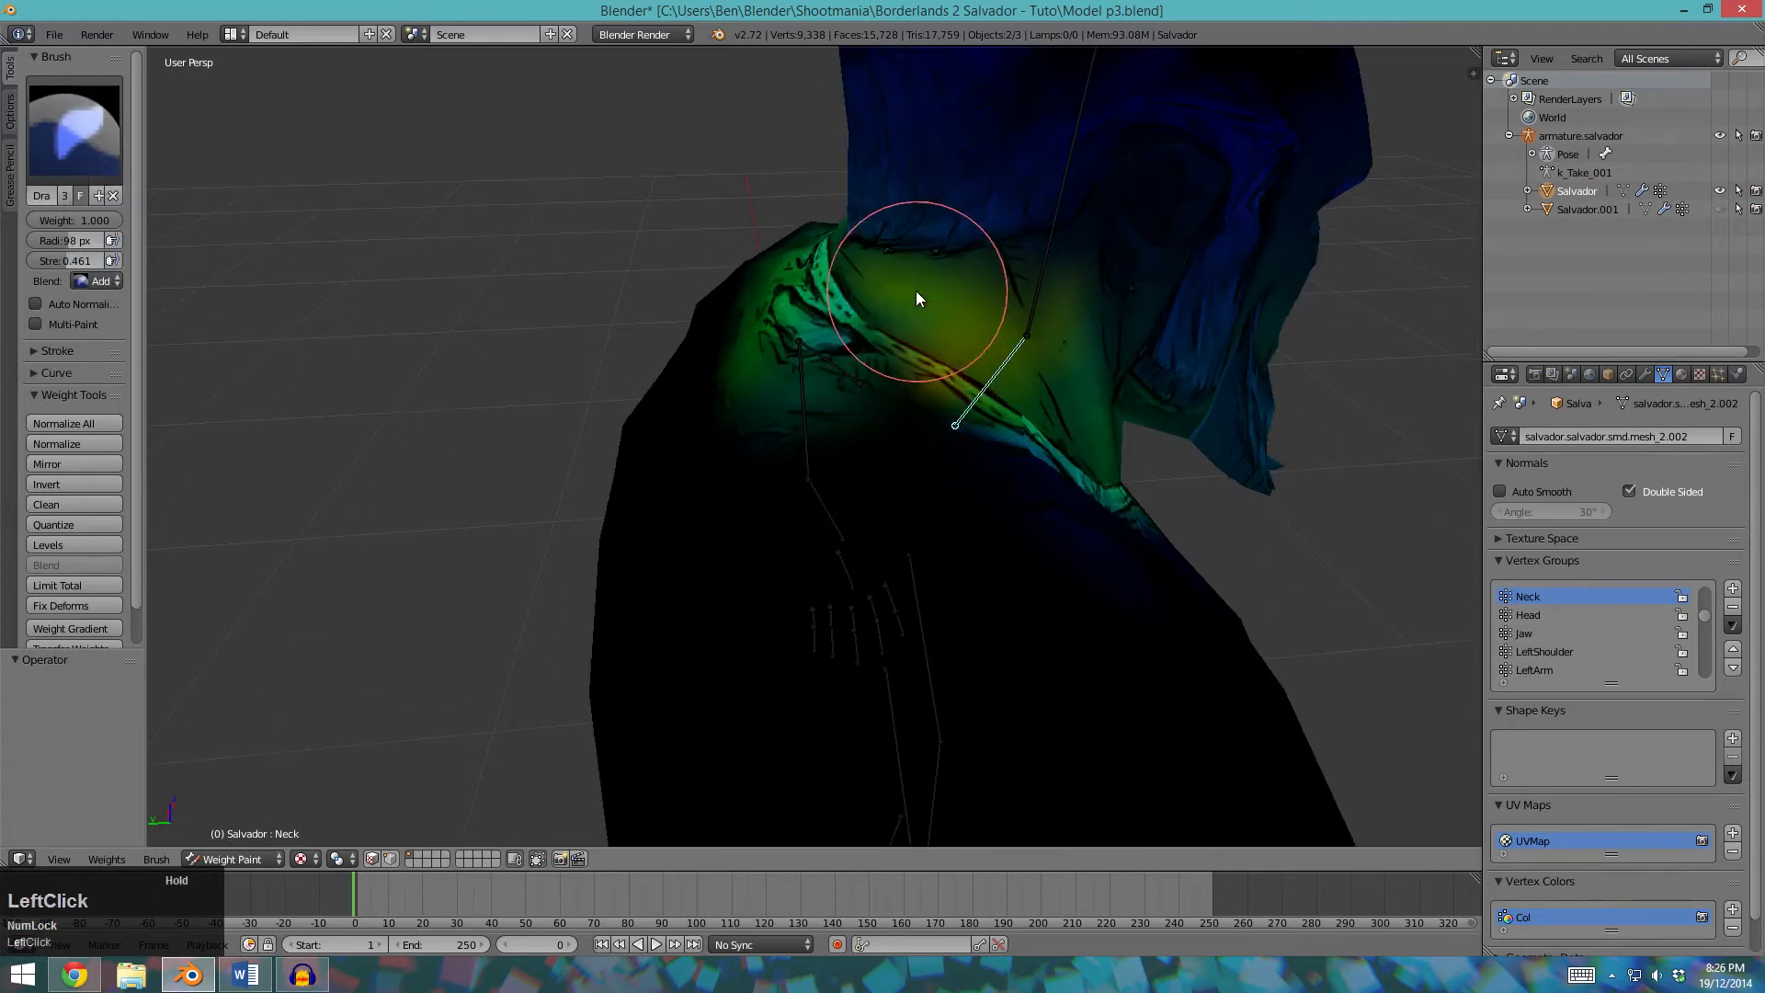
middle_click_drag(918, 291, 974, 311)
left_click_drag(974, 311, 861, 298)
middle_click_drag(859, 290, 899, 276)
left_click_drag(899, 276, 1117, 287)
mouse_move(1116, 287)
middle_mouse_down()
mouse_move(1001, 278)
mouse_move(879, 466)
mouse_move(1000, 369)
mouse_move(954, 425)
middle_mouse_up()
scroll(908, 377, "up", 3)
mouse_move(920, 397)
left_mouse_down()
mouse_move(951, 345)
mouse_move(807, 478)
left_mouse_up()
mouse_move(960, 308)
left_mouse_down()
mouse_move(972, 296)
mouse_move(1001, 322)
mouse_move(753, 542)
left_mouse_up()
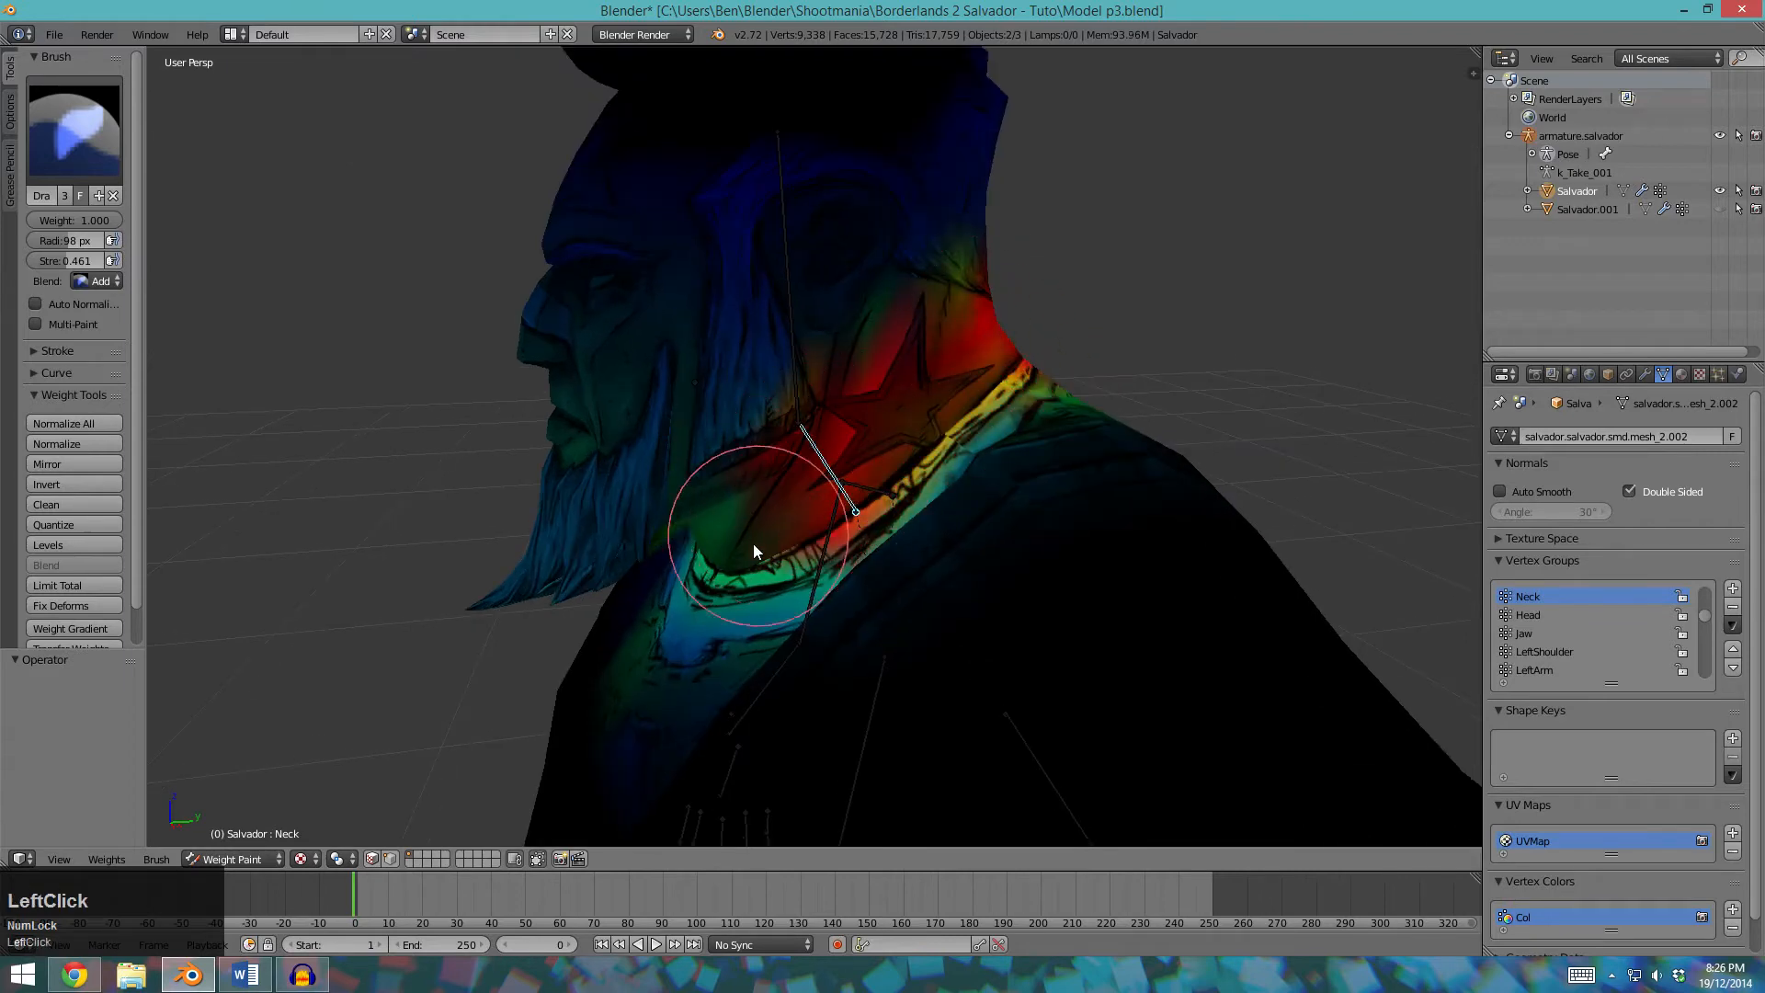
Paint strong Neck bone weight over the front of the neck beneath the beard.
scroll(727, 561, "down", 4)
mouse_move(642, 637)
middle_mouse_down()
mouse_move(702, 614)
mouse_move(952, 603)
mouse_move(829, 544)
middle_mouse_up()
scroll(829, 543, "up", 4)
left_click(647, 422)
mouse_move(647, 429)
left_mouse_down()
mouse_move(858, 637)
mouse_move(859, 608)
mouse_move(905, 709)
left_mouse_up()
mouse_move(904, 709)
middle_mouse_down()
mouse_move(738, 650)
mouse_move(987, 543)
middle_mouse_up()
mouse_move(984, 543)
left_mouse_down()
mouse_move(930, 547)
mouse_move(1107, 536)
mouse_move(839, 552)
mouse_move(788, 572)
left_mouse_up()
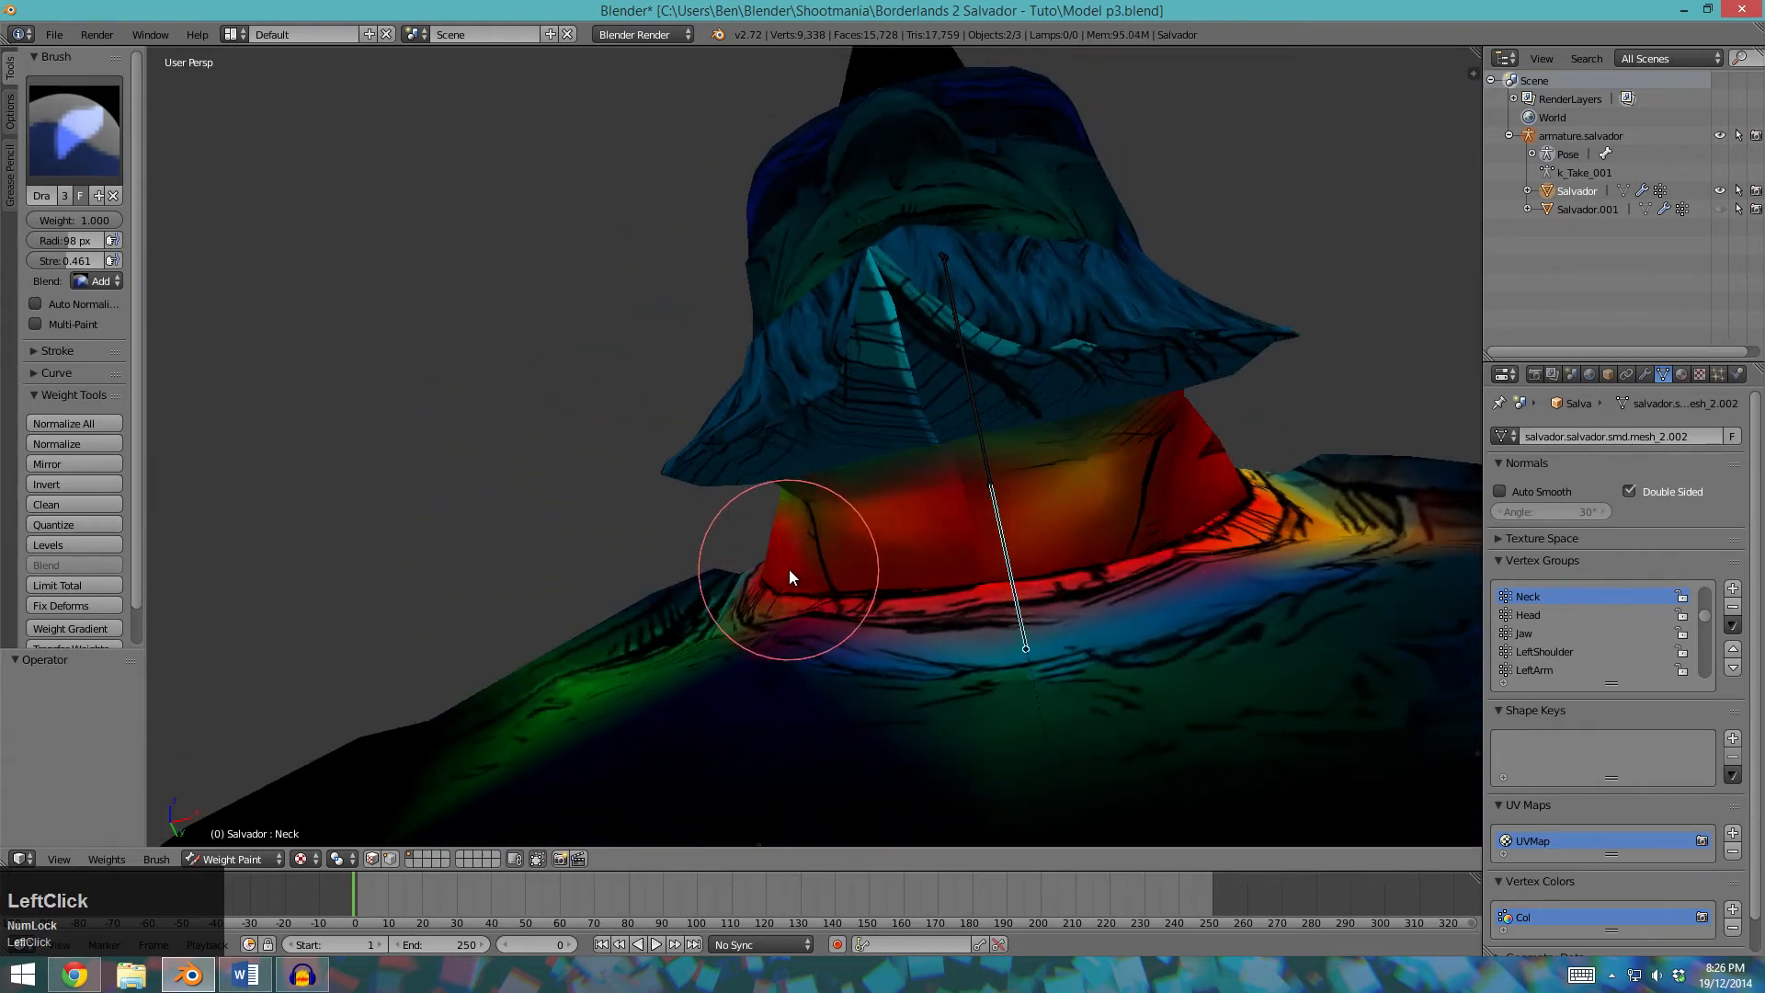
scroll(1039, 526, "down", 2)
mouse_move(1039, 526)
middle_mouse_down()
mouse_move(845, 625)
mouse_move(844, 583)
middle_mouse_up()
left_click(98, 281)
left_click(101, 284)
left_click(101, 284)
key("s")
scroll(1039, 535, "up", 2)
middle_click_drag(957, 559, 819, 607)
left_click_drag(870, 584, 834, 581)
key("ctrl+z")
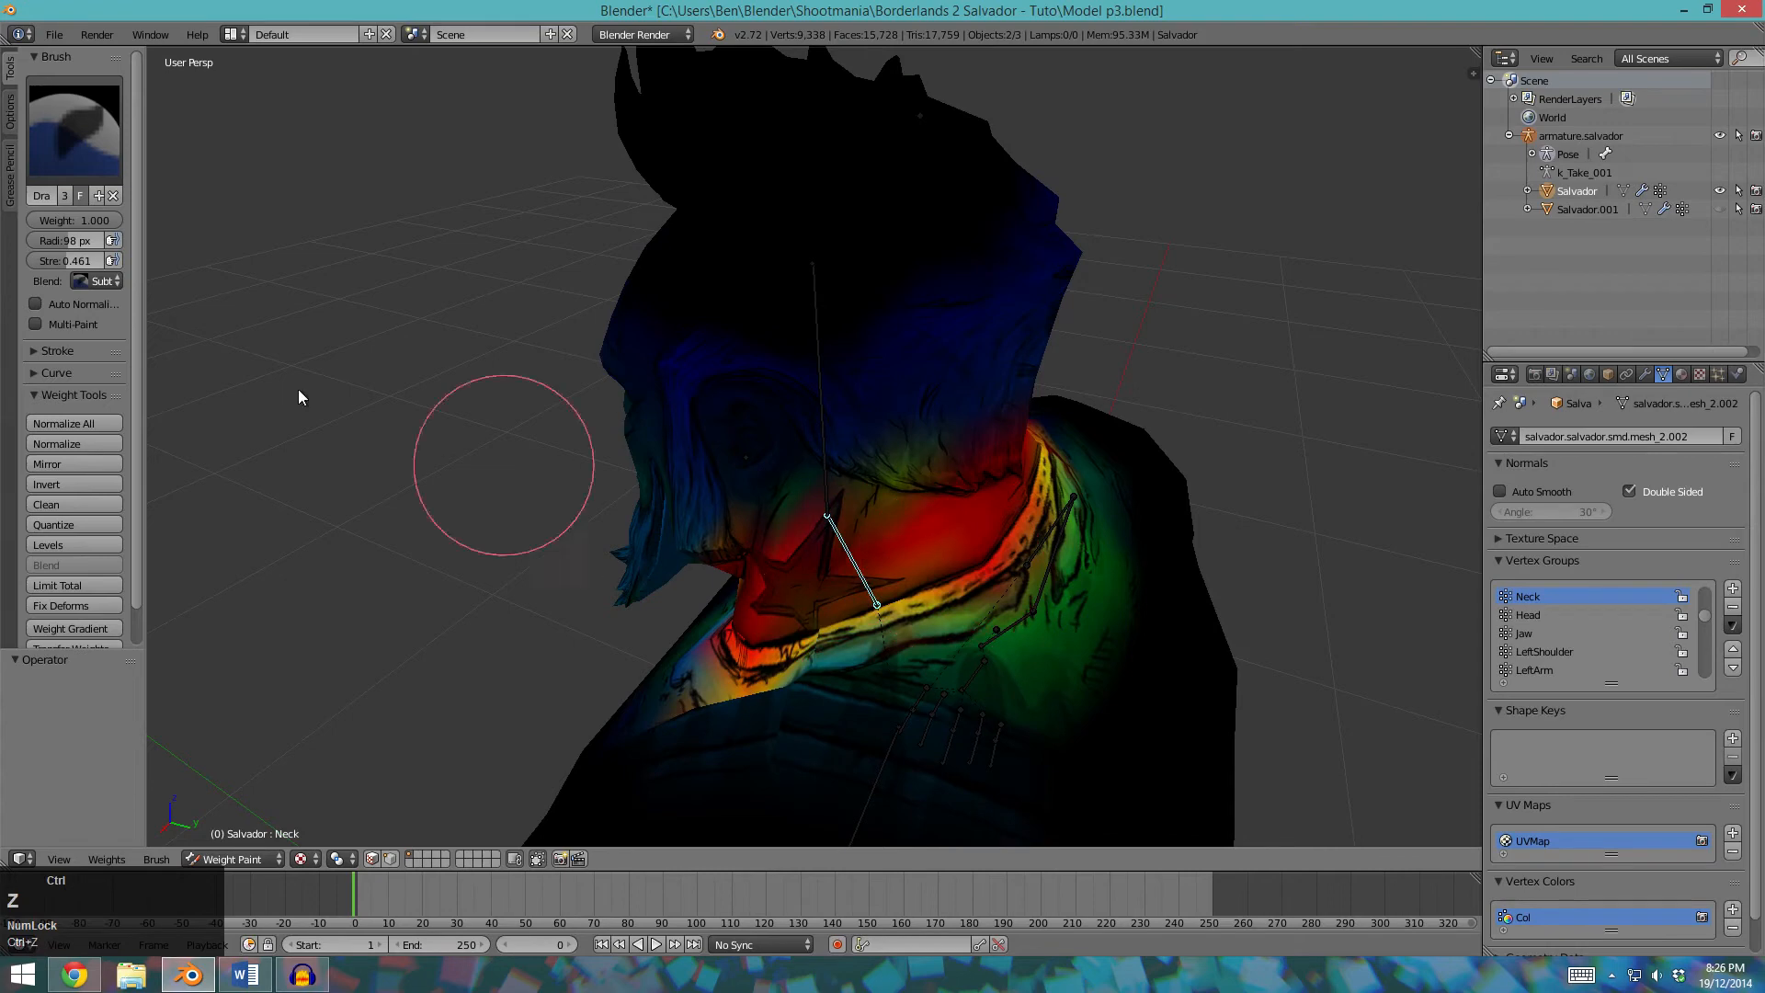
Set the blend mode to Blur and soften the Neck bone's weights around the neck and collar.
left_click(92, 279)
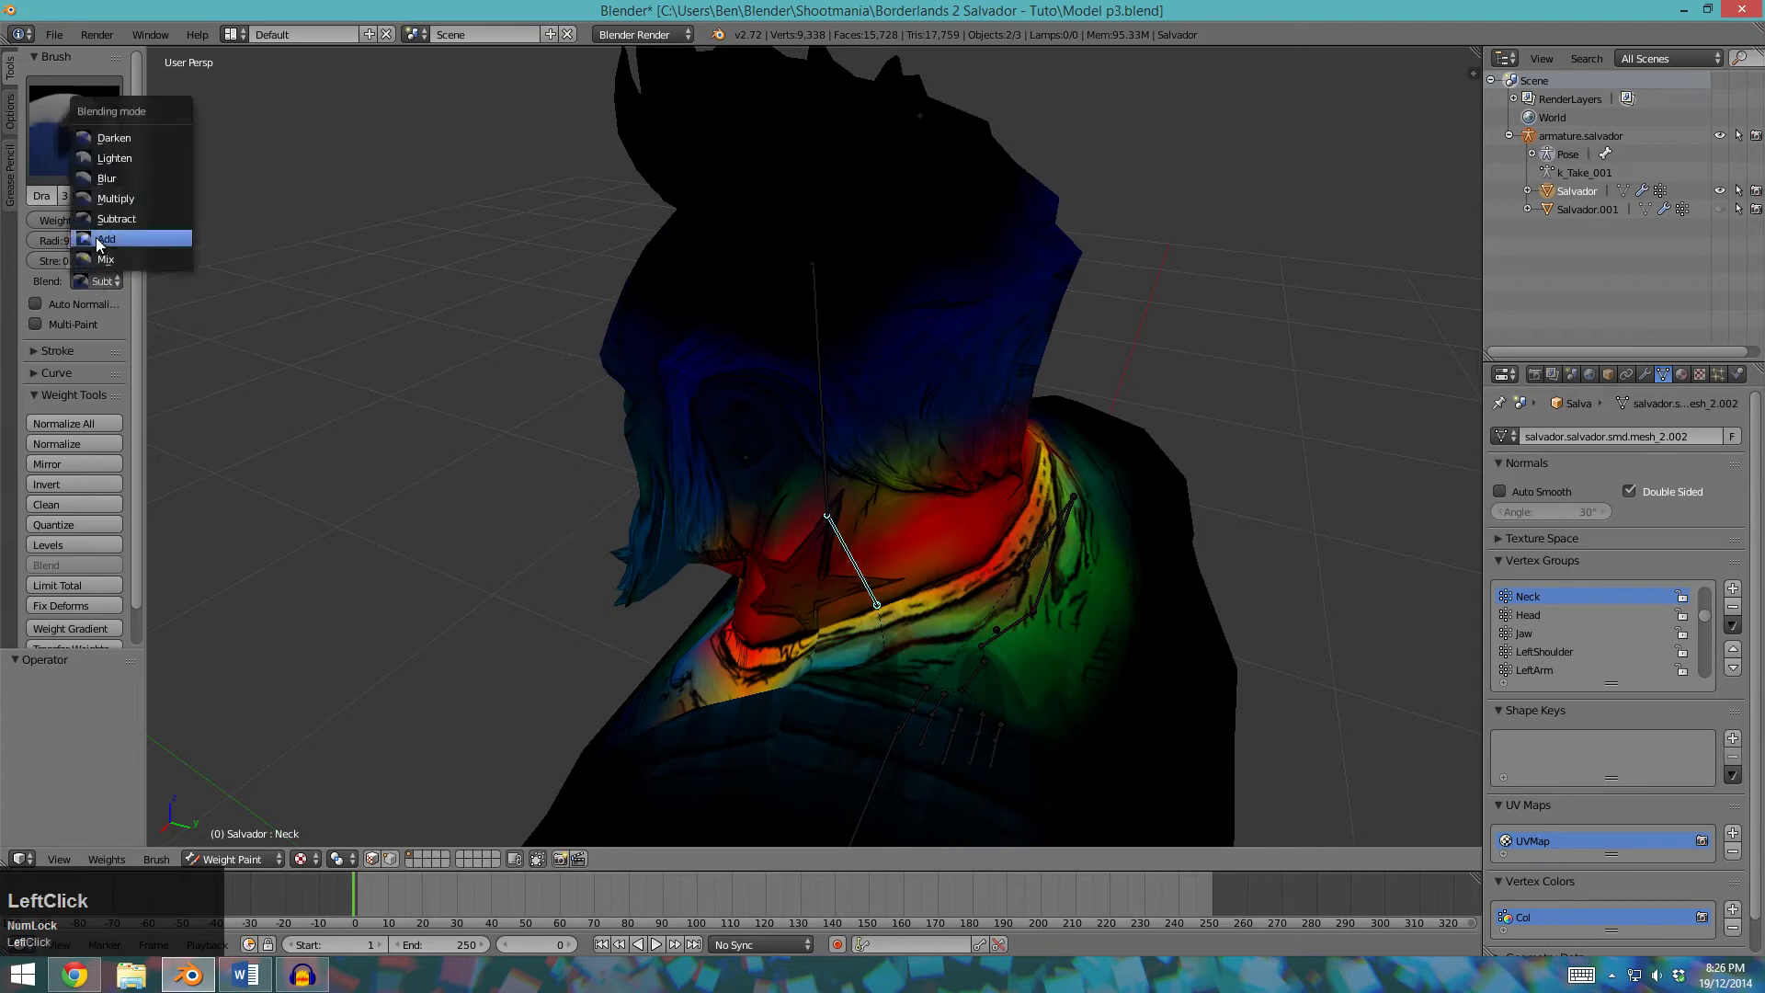
left_click(122, 179)
mouse_move(1013, 502)
middle_mouse_down()
mouse_move(822, 537)
mouse_move(754, 496)
middle_mouse_up()
mouse_move(754, 496)
left_mouse_down()
mouse_move(761, 483)
mouse_move(679, 491)
left_mouse_up()
mouse_move(679, 491)
middle_mouse_down()
mouse_move(780, 502)
mouse_move(838, 537)
middle_mouse_up()
mouse_move(839, 537)
left_mouse_down()
mouse_move(833, 553)
mouse_move(938, 532)
left_mouse_up()
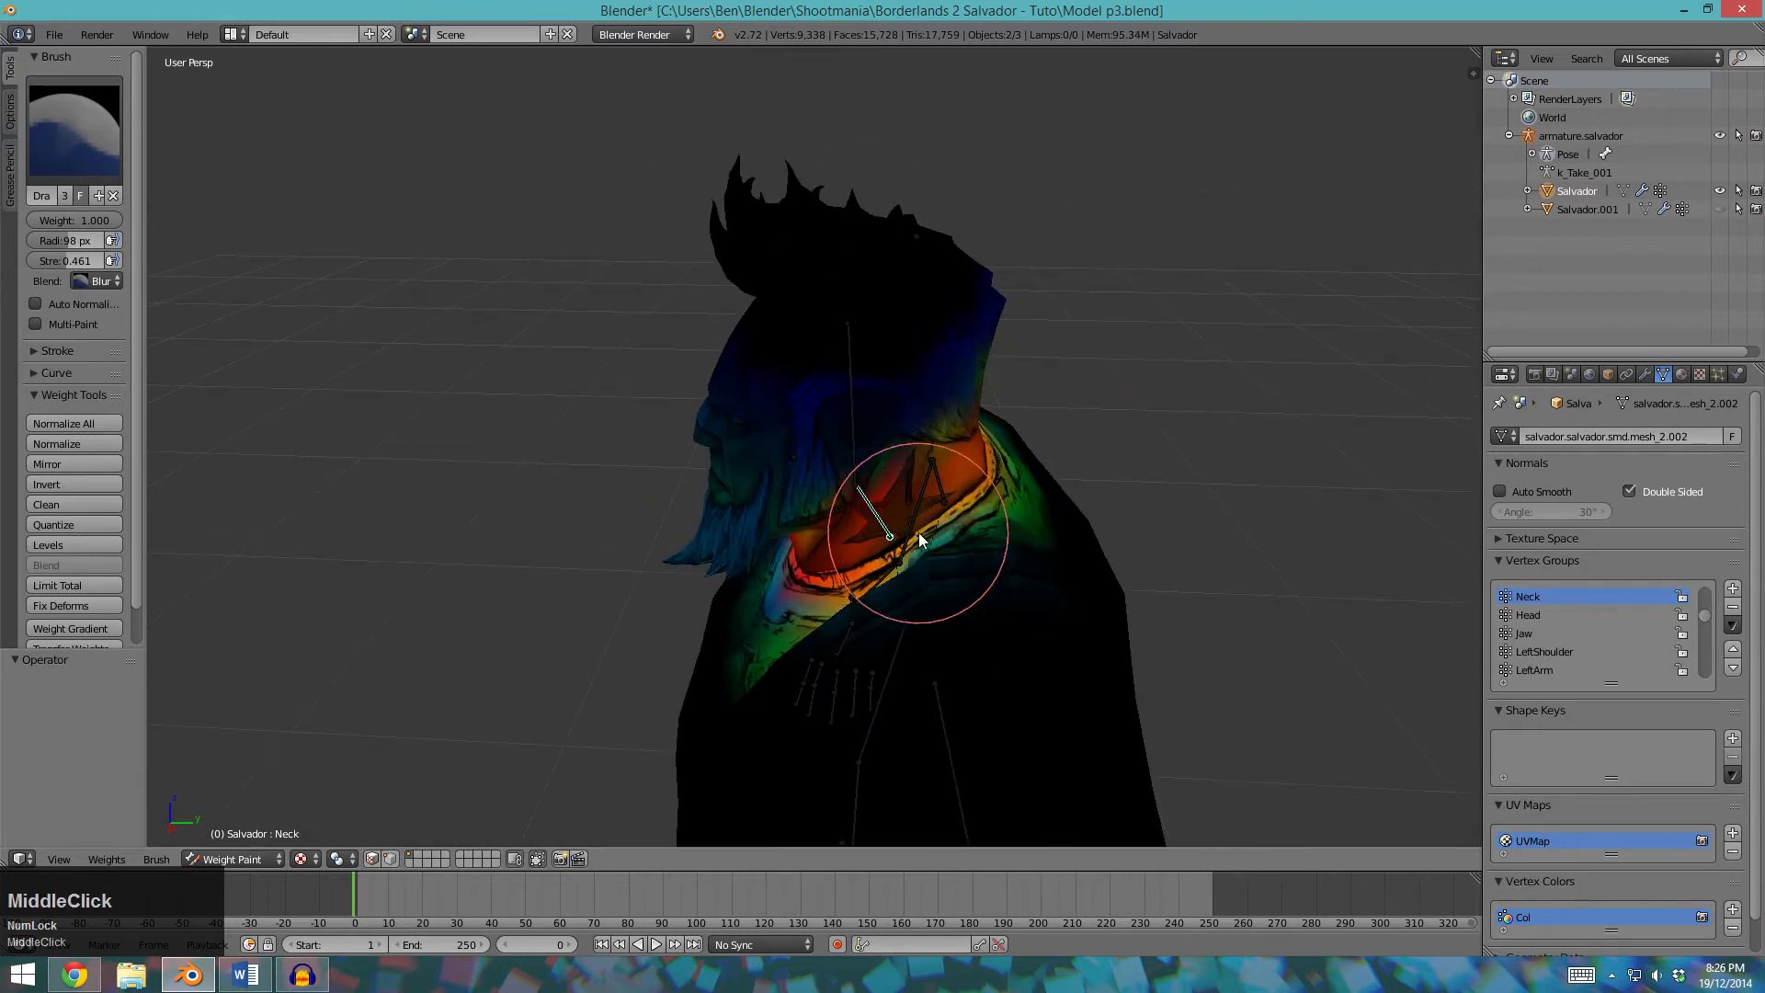
Set the blend mode to Subtract and paint the Neck bone's weight off the head.
left_click(81, 287)
left_click(116, 219)
middle_click_drag(919, 515, 881, 466)
mouse_move(881, 466)
left_mouse_down()
mouse_move(780, 346)
mouse_move(847, 356)
mouse_move(692, 383)
left_mouse_up()
mouse_move(691, 382)
middle_mouse_down()
mouse_move(807, 395)
mouse_move(853, 439)
mouse_move(749, 400)
middle_mouse_up()
mouse_move(749, 399)
left_mouse_down()
mouse_move(747, 332)
mouse_move(675, 475)
mouse_move(787, 443)
mouse_move(857, 388)
left_mouse_up()
Try two further Subtract strokes on the Neck bone's weights and undo them.
mouse_move(675, 520)
middle_mouse_down()
mouse_move(789, 475)
mouse_move(899, 505)
middle_mouse_up()
mouse_move(898, 505)
left_mouse_down()
mouse_move(922, 469)
mouse_move(705, 272)
mouse_move(923, 450)
left_mouse_up()
middle_click_drag(923, 451, 957, 469)
mouse_move(958, 469)
left_mouse_down()
mouse_move(946, 532)
mouse_move(974, 603)
mouse_move(952, 410)
left_mouse_up()
middle_click_drag(952, 410, 787, 520)
key("ctrl+z")
key("ctrl+z")
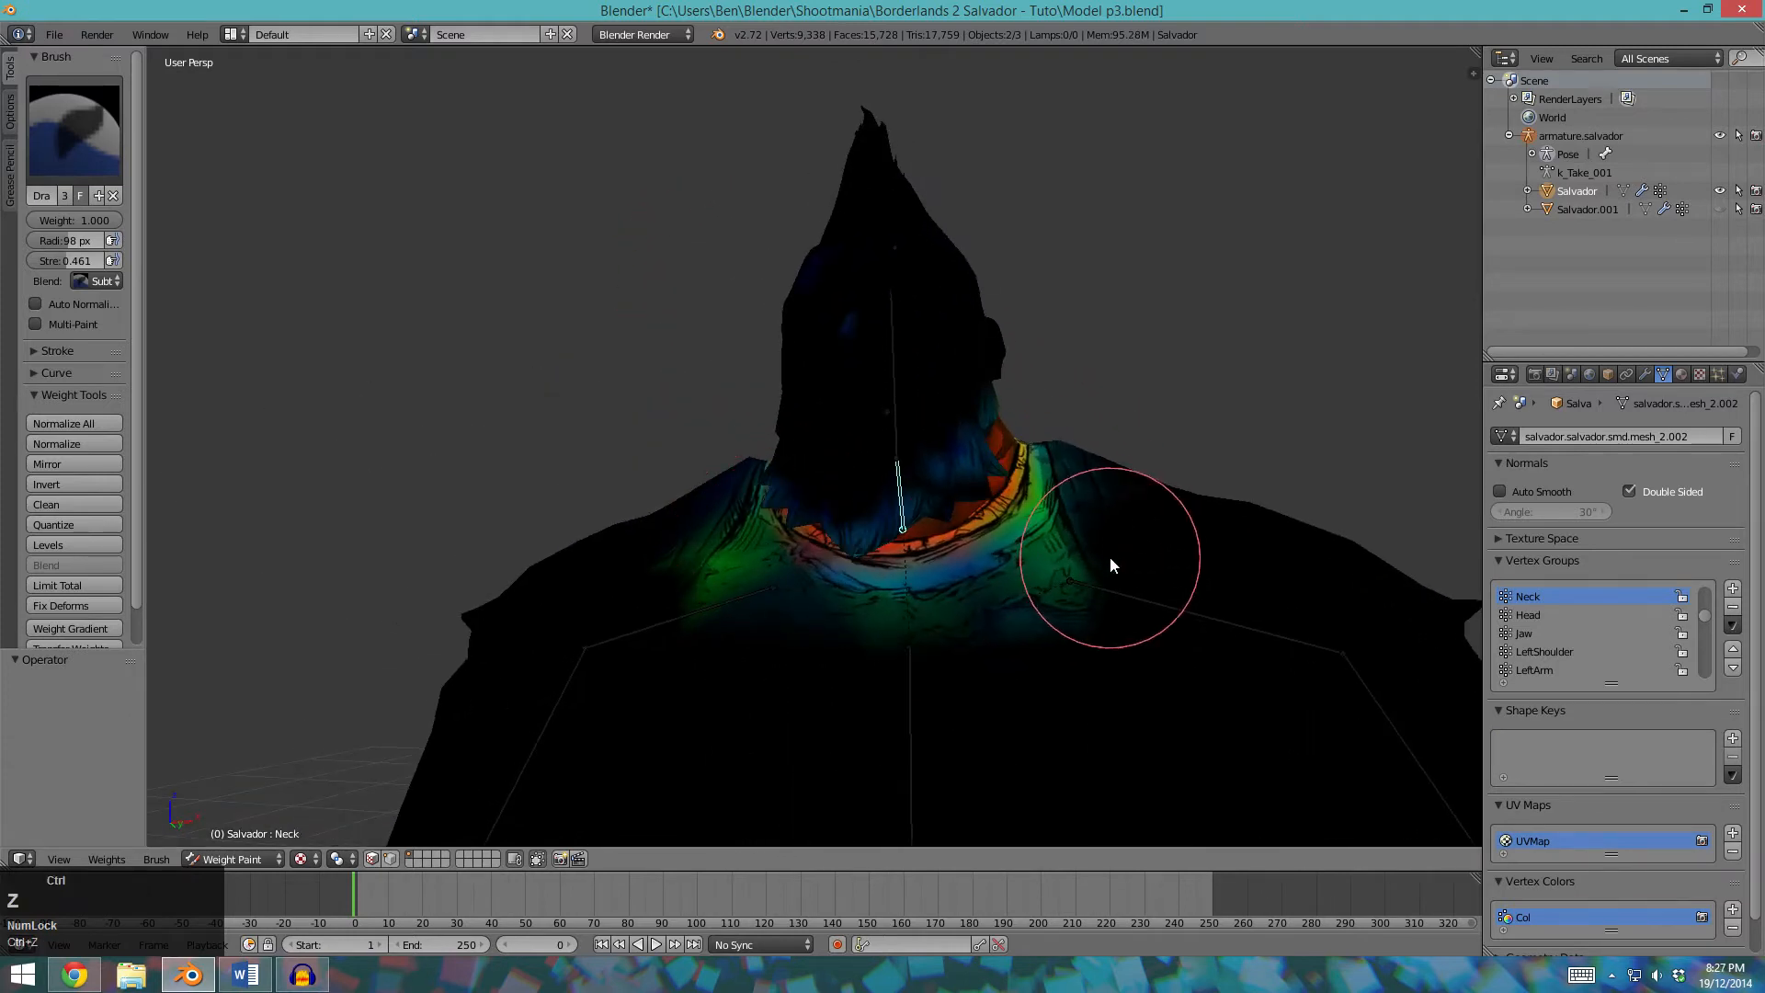
Continue subtracting the Neck bone's weight from the back and sides of the head and the beard.
left_click_drag(898, 372, 747, 349)
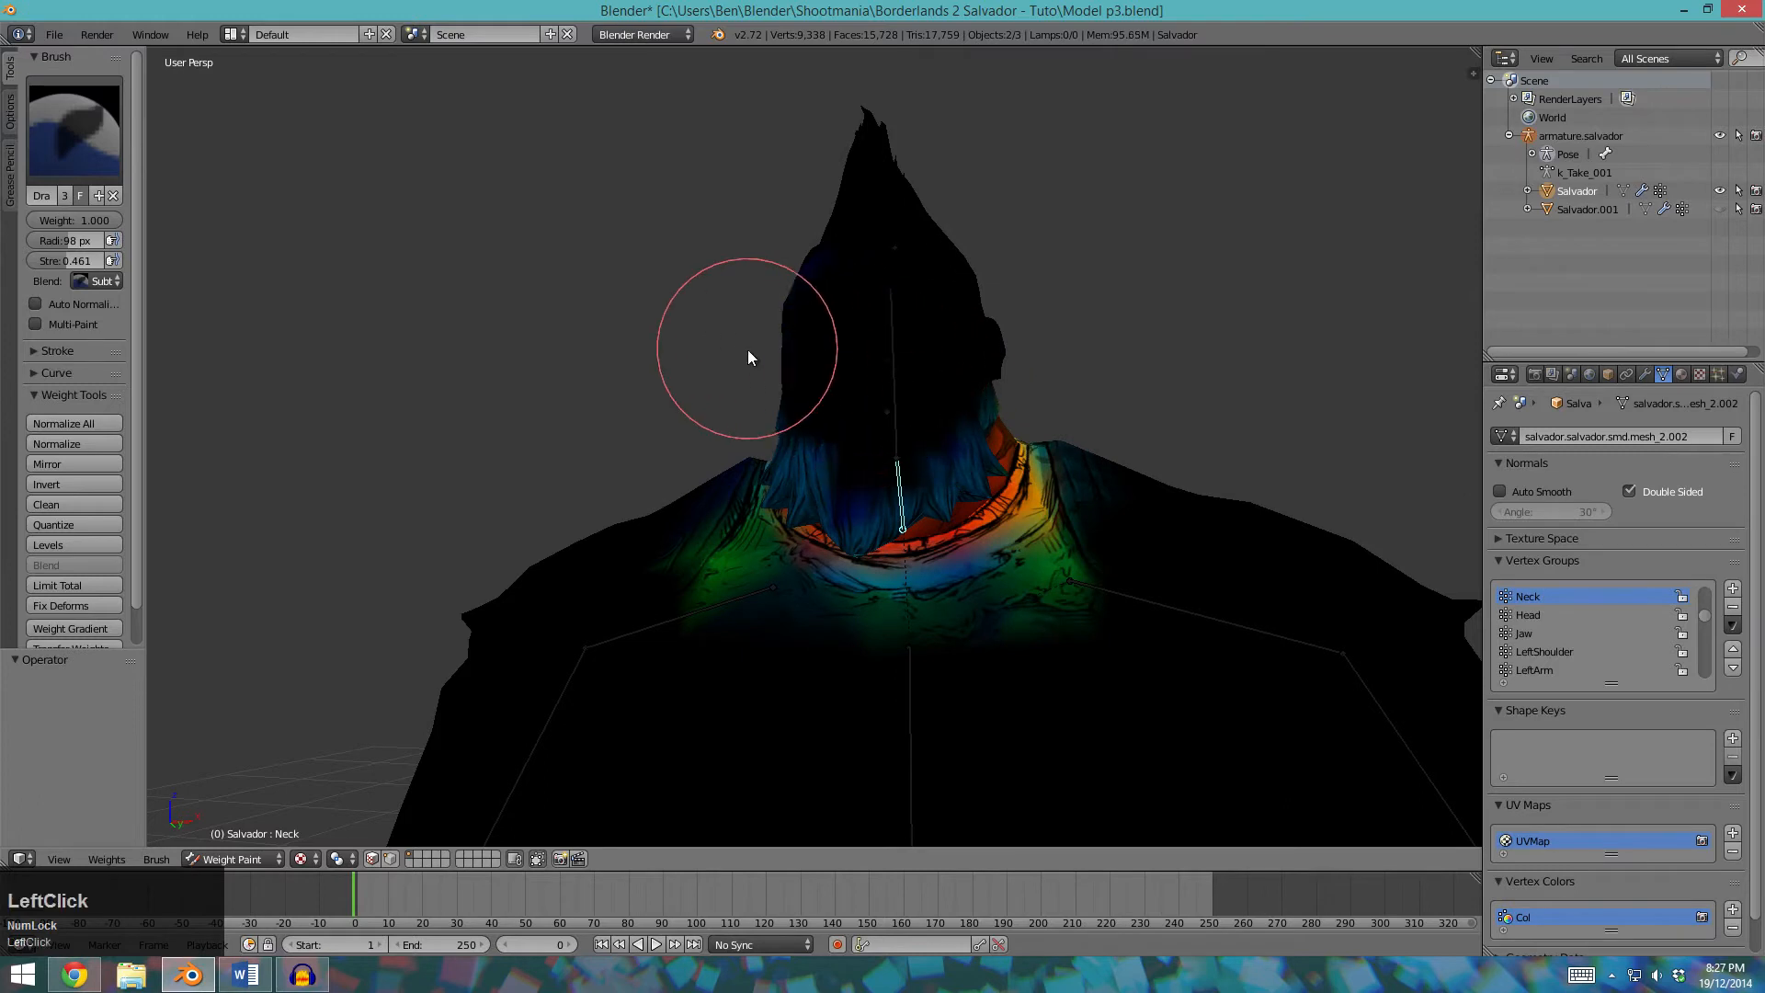
middle_click_drag(748, 349, 924, 270)
mouse_move(924, 271)
left_mouse_down()
mouse_move(732, 335)
mouse_move(759, 384)
mouse_move(852, 388)
mouse_move(873, 476)
left_mouse_up()
mouse_move(873, 476)
middle_mouse_down()
mouse_move(836, 516)
mouse_move(902, 461)
mouse_move(914, 488)
mouse_move(792, 358)
mouse_move(800, 384)
middle_mouse_up()
mouse_move(800, 385)
left_mouse_down()
mouse_move(631, 307)
mouse_move(961, 290)
left_mouse_up()
mouse_move(962, 291)
middle_mouse_down()
mouse_move(1006, 538)
mouse_move(996, 504)
middle_mouse_up()
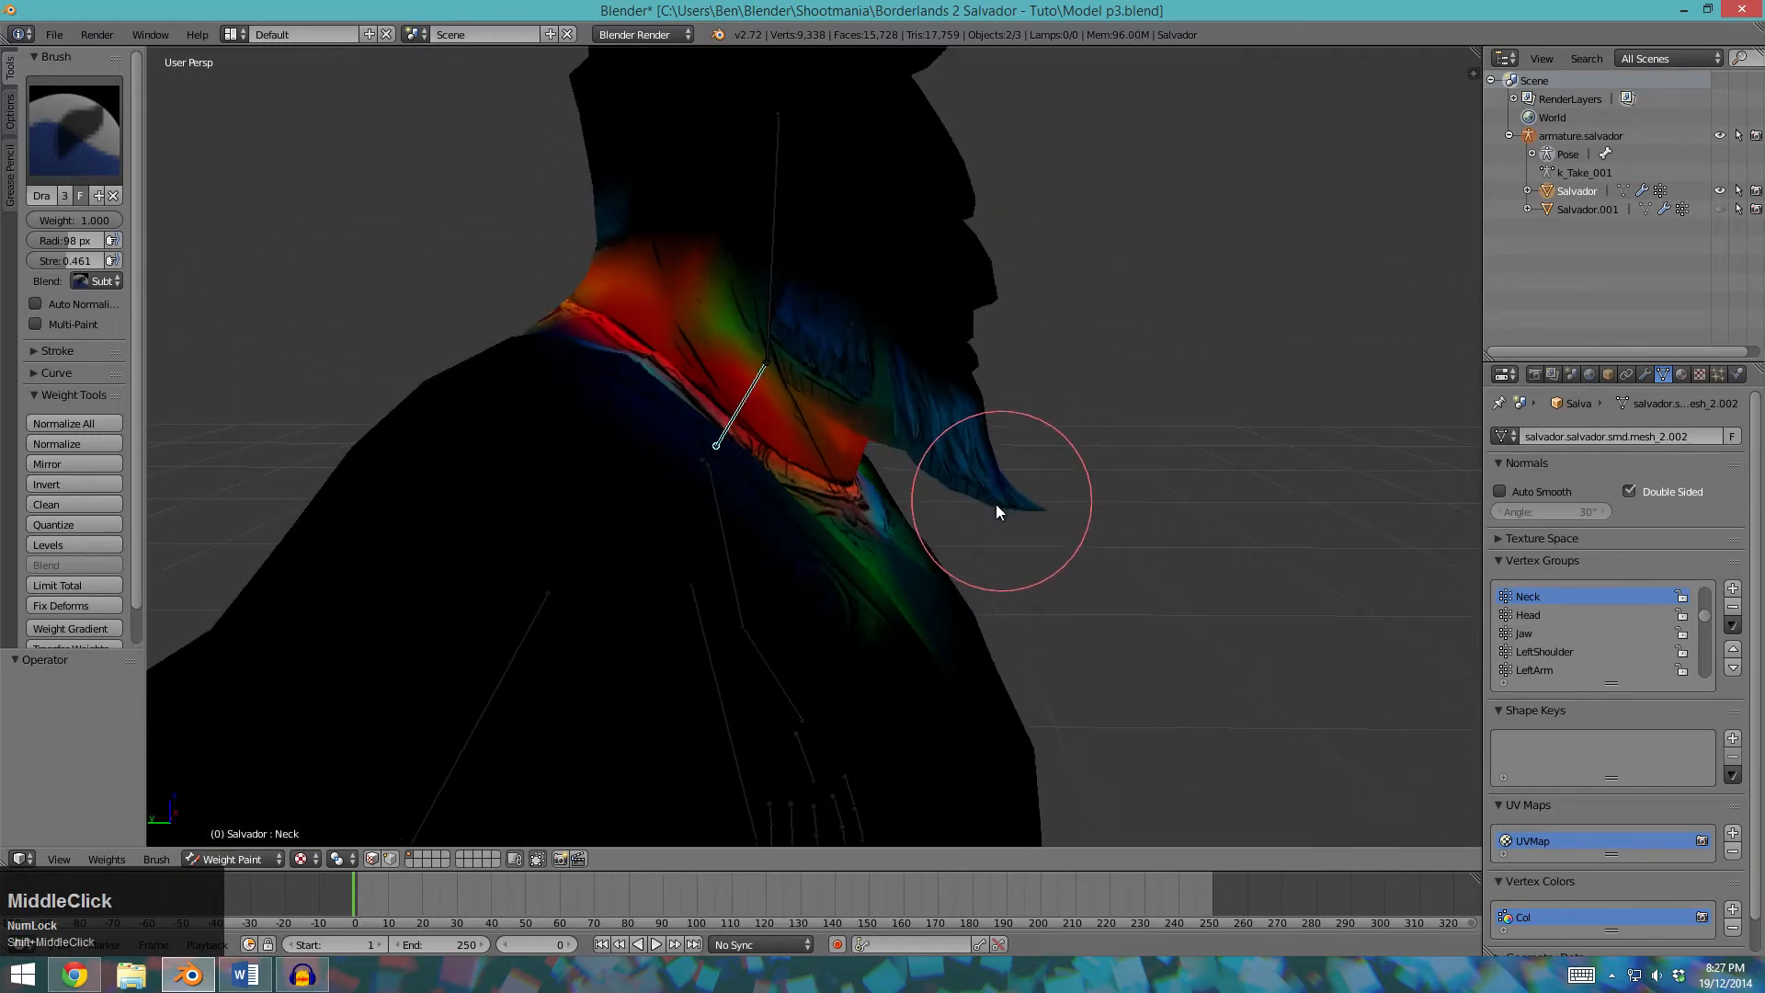
Examine the Neck bone's weights around the neck and collar from both sides of the character.
scroll(715, 594, "down", 5)
middle_click_drag(716, 594, 752, 572)
middle_click_drag(681, 736, 619, 721)
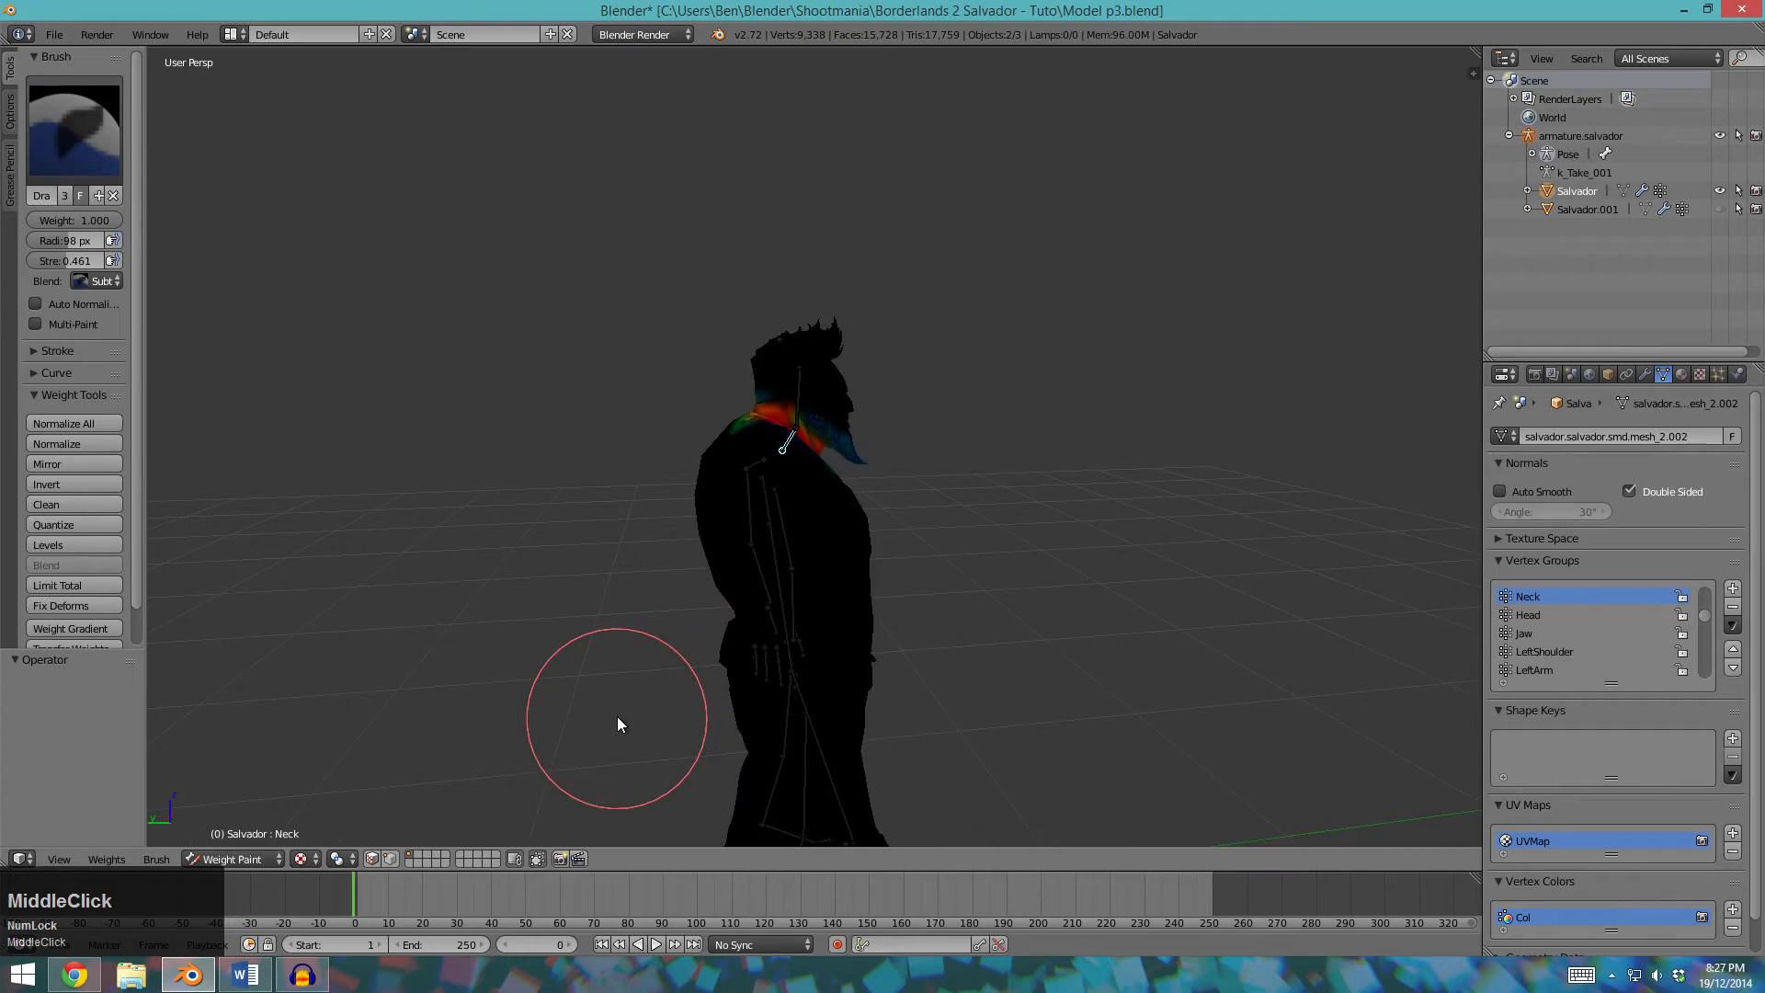
scroll(933, 408, "up", 4)
middle_click_drag(932, 411, 866, 431)
mouse_move(1056, 505)
middle_mouse_down()
mouse_move(1010, 513)
mouse_move(1058, 517)
middle_mouse_up()
scroll(1078, 523, "down", 3)
scroll(1179, 491, "down", 2)
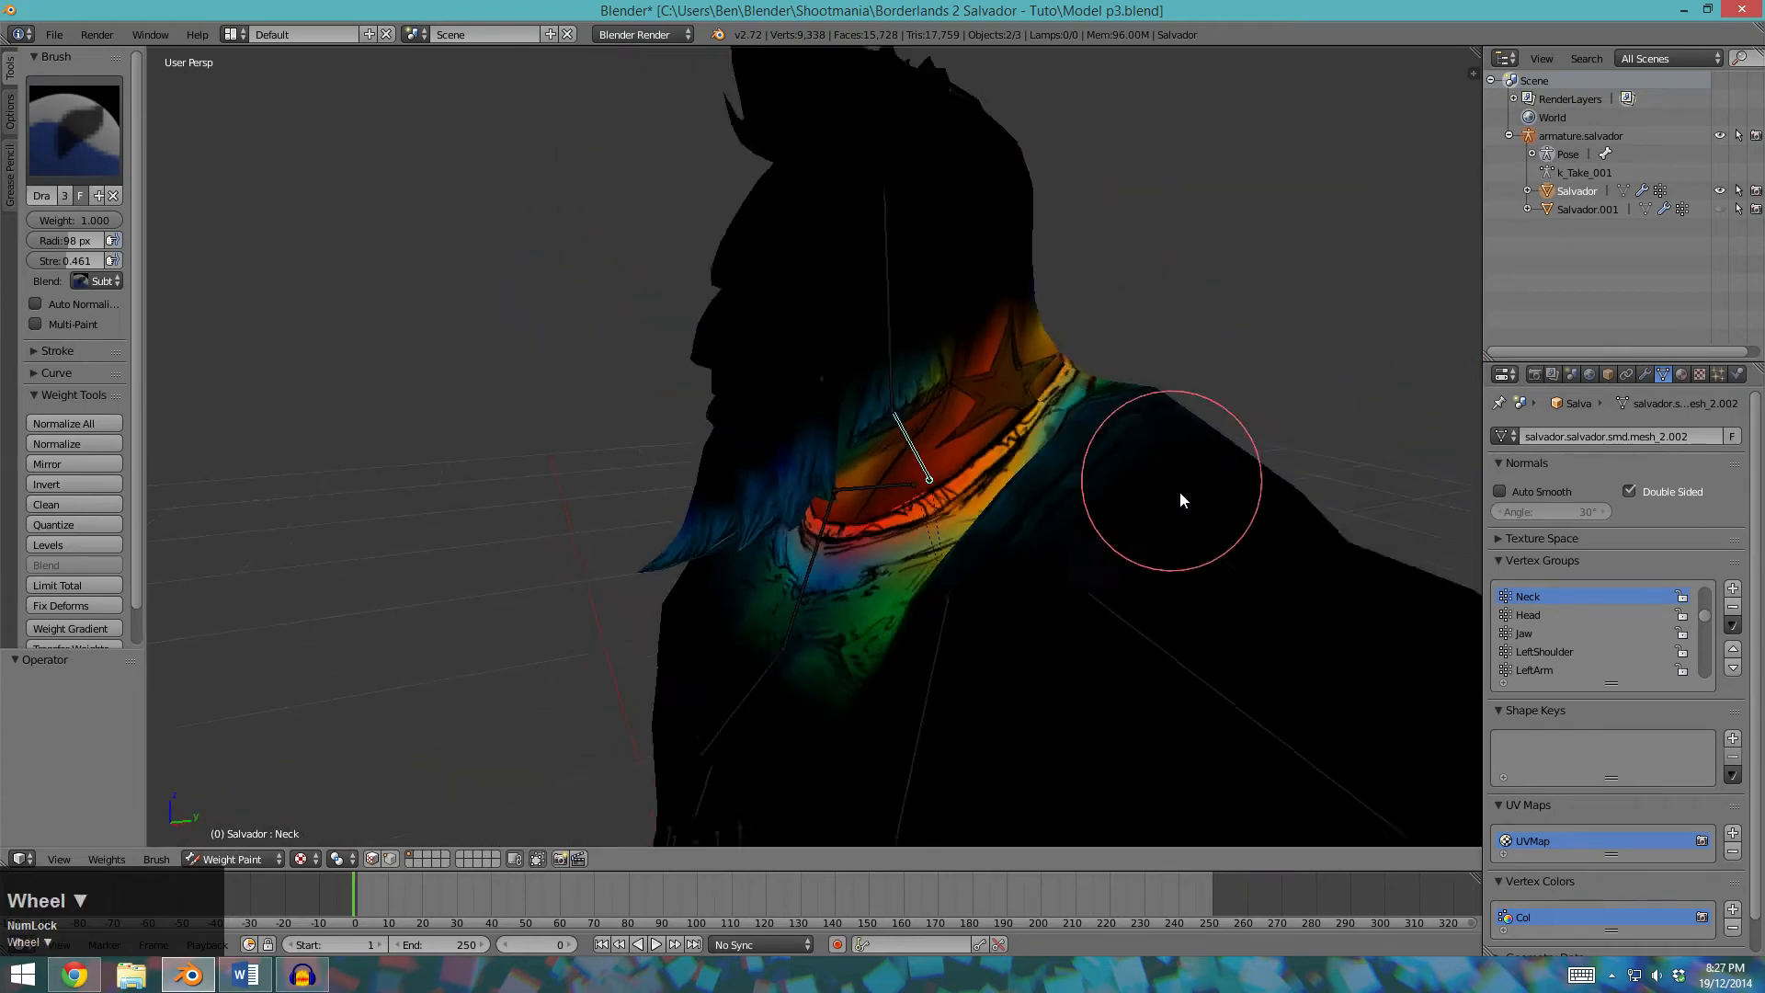
scroll(978, 755, "down", 4)
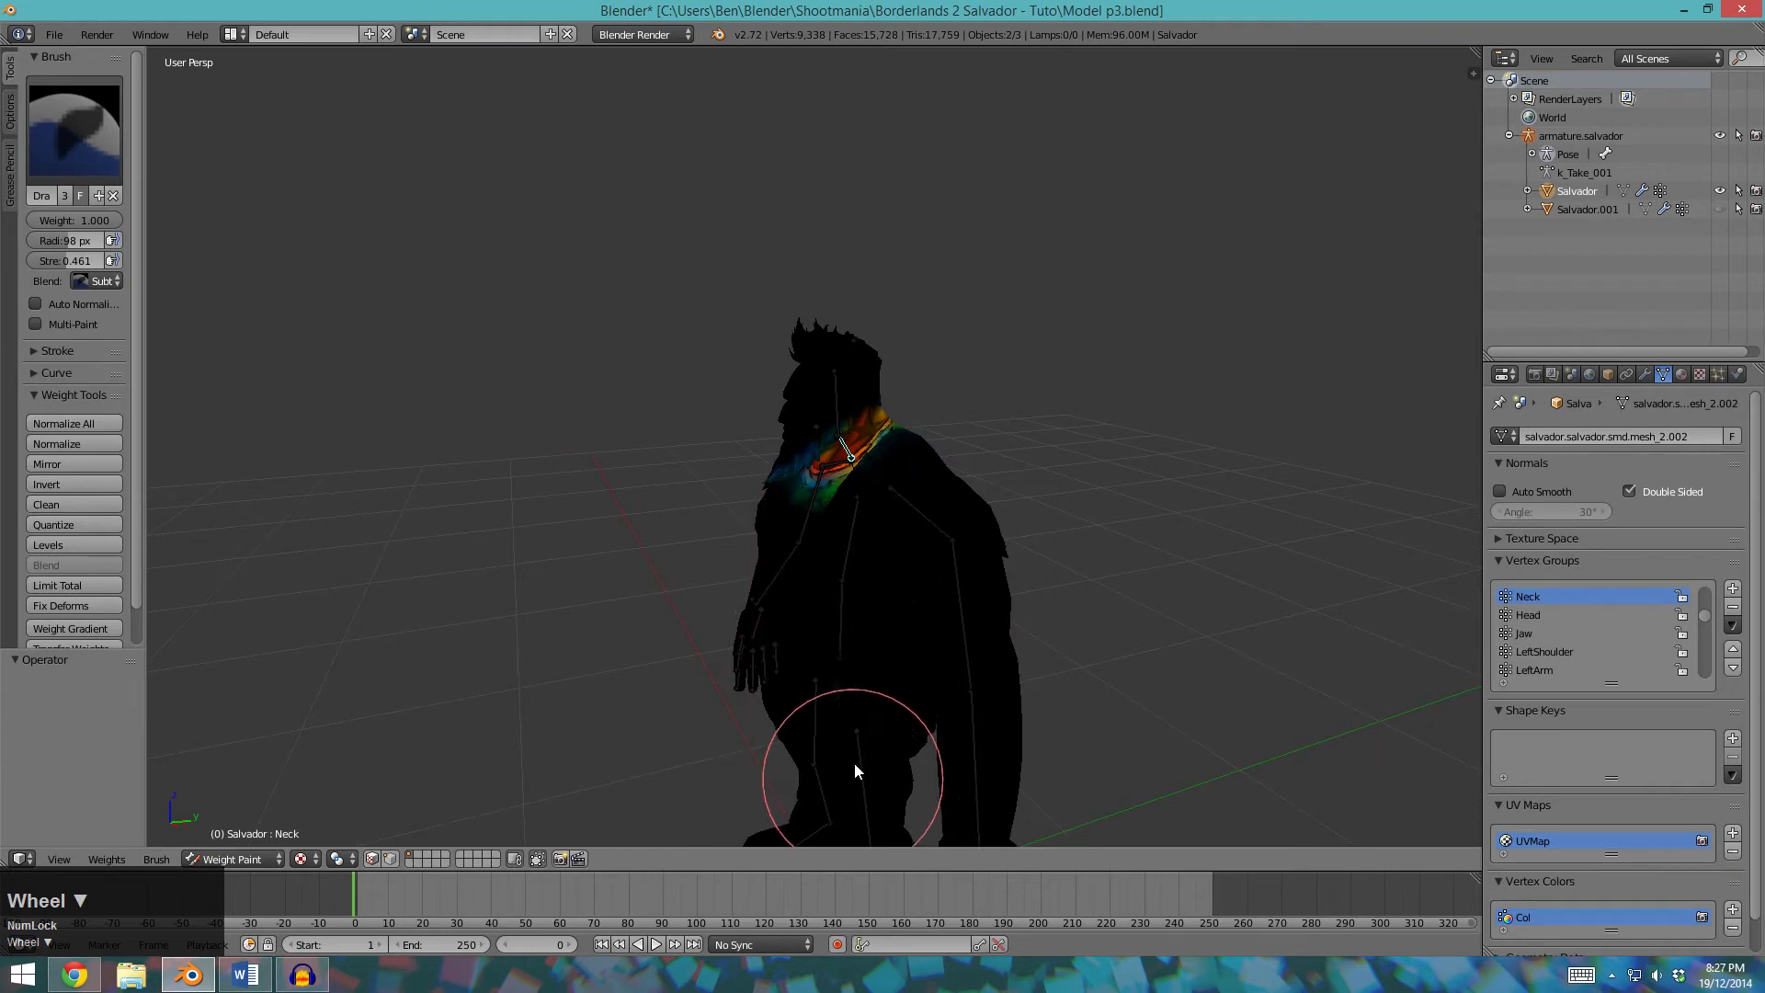
scroll(947, 512, "up", 6)
middle_click_drag(825, 544, 872, 473)
Select the Jaw bone, set the blend mode to Add and paint weight onto the beard.
right_click(894, 406)
middle_click_drag(894, 406, 1034, 369)
right_click(796, 375)
scroll(1033, 377, "up", 4)
left_click(95, 280)
key("a")
scroll(1026, 570, "up", 2)
mouse_move(1039, 557)
middle_mouse_down()
mouse_move(1070, 598)
mouse_move(985, 559)
middle_mouse_up()
left_click(985, 559)
mouse_move(985, 559)
left_mouse_down()
mouse_move(905, 499)
mouse_move(964, 548)
mouse_move(915, 451)
mouse_move(984, 442)
mouse_move(780, 397)
mouse_move(973, 483)
left_mouse_up()
Build up strong Jaw bone weight over the remaining beard and chin from several angles.
middle_click_drag(973, 483, 816, 495)
scroll(814, 498, "down", 3)
mouse_move(890, 434)
left_mouse_down()
mouse_move(904, 406)
mouse_move(735, 505)
mouse_move(767, 532)
left_mouse_up()
mouse_move(766, 533)
middle_mouse_down()
mouse_move(839, 527)
mouse_move(793, 510)
middle_mouse_up()
left_click_drag(792, 510, 620, 603)
mouse_move(620, 603)
middle_mouse_down()
mouse_move(820, 500)
mouse_move(981, 483)
middle_mouse_up()
left_click_drag(980, 484, 951, 511)
middle_click_drag(951, 511, 1024, 563)
mouse_move(1024, 564)
left_mouse_down()
mouse_move(966, 548)
mouse_move(792, 422)
left_mouse_up()
mouse_move(791, 422)
middle_mouse_down()
mouse_move(898, 512)
mouse_move(933, 479)
middle_mouse_up()
mouse_move(934, 478)
left_mouse_down()
mouse_move(953, 449)
mouse_move(860, 426)
left_mouse_up()
mouse_move(1011, 455)
middle_mouse_down()
mouse_move(962, 482)
mouse_move(855, 480)
middle_mouse_up()
left_click_drag(855, 480, 1057, 421)
scroll(1140, 406, "down", 2)
Set the blend mode to Subtract and paint the Jaw bone's weight off the collar and shoulder on one side.
mouse_move(1140, 406)
middle_mouse_down()
mouse_move(967, 434)
mouse_move(453, 284)
middle_mouse_up()
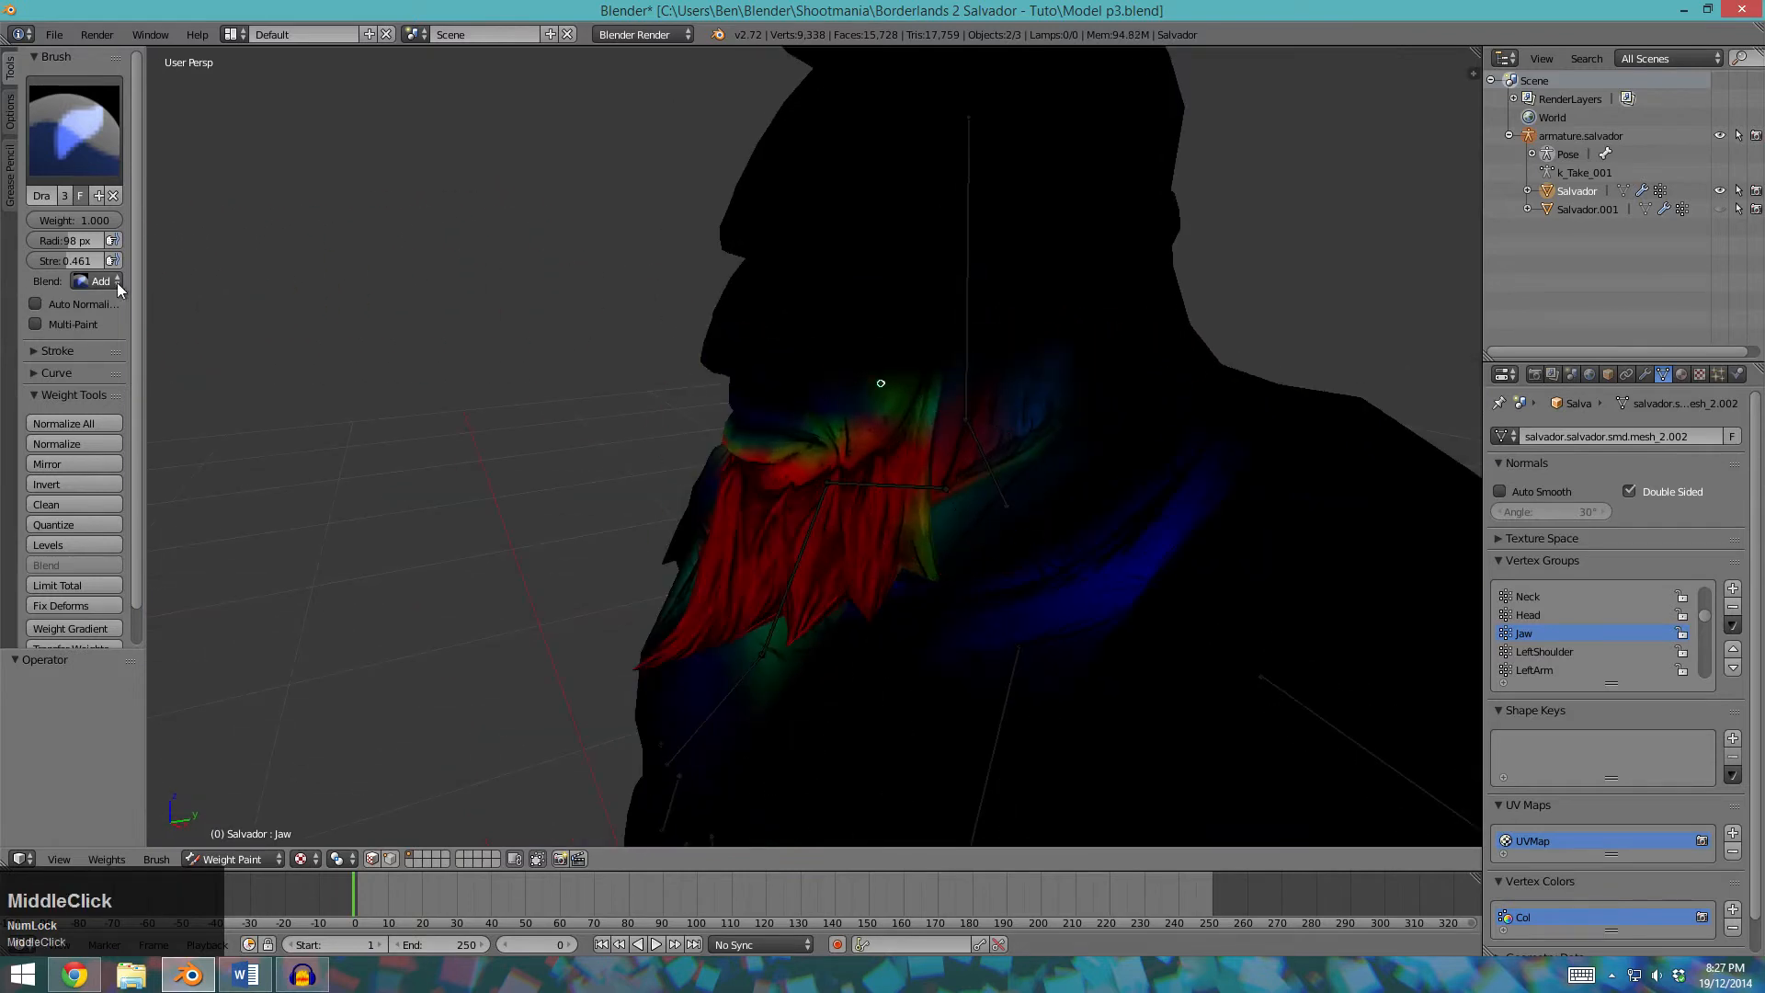
left_click_drag(1155, 564, 1012, 662)
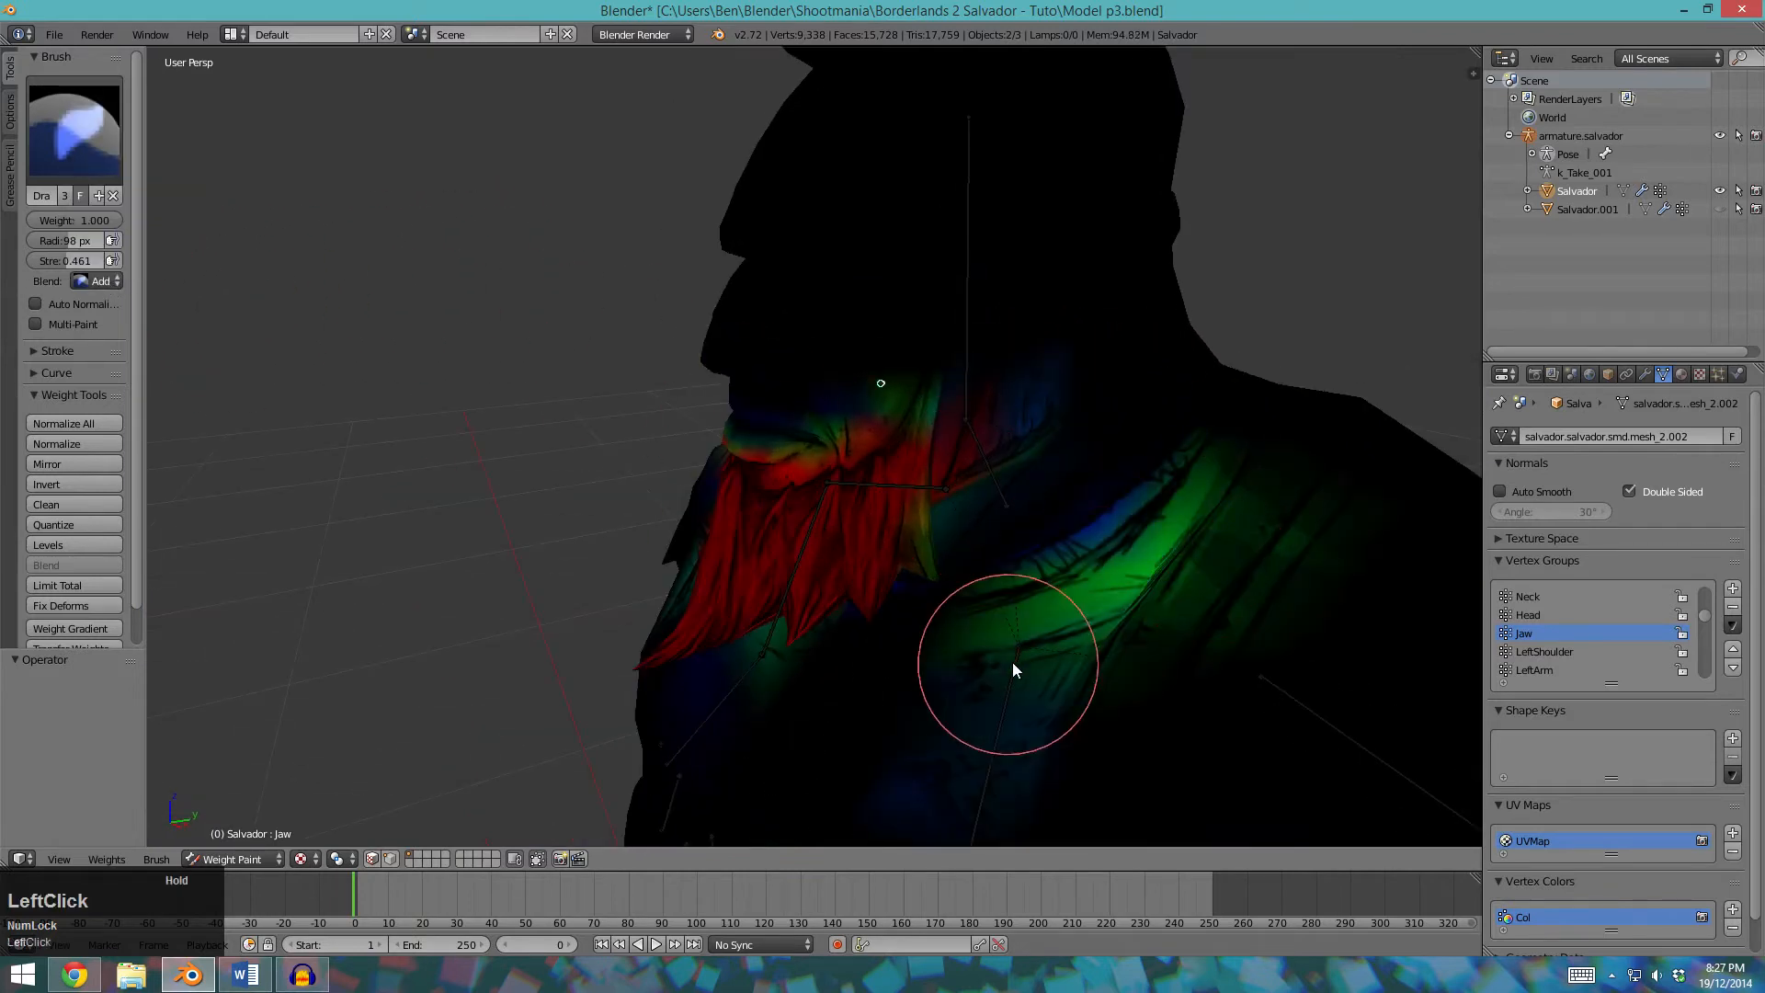
left_click(96, 280)
left_click(92, 262)
scroll(1126, 610, "down", 1)
mouse_move(1154, 610)
left_mouse_down()
mouse_move(1125, 609)
mouse_move(1127, 502)
left_mouse_up()
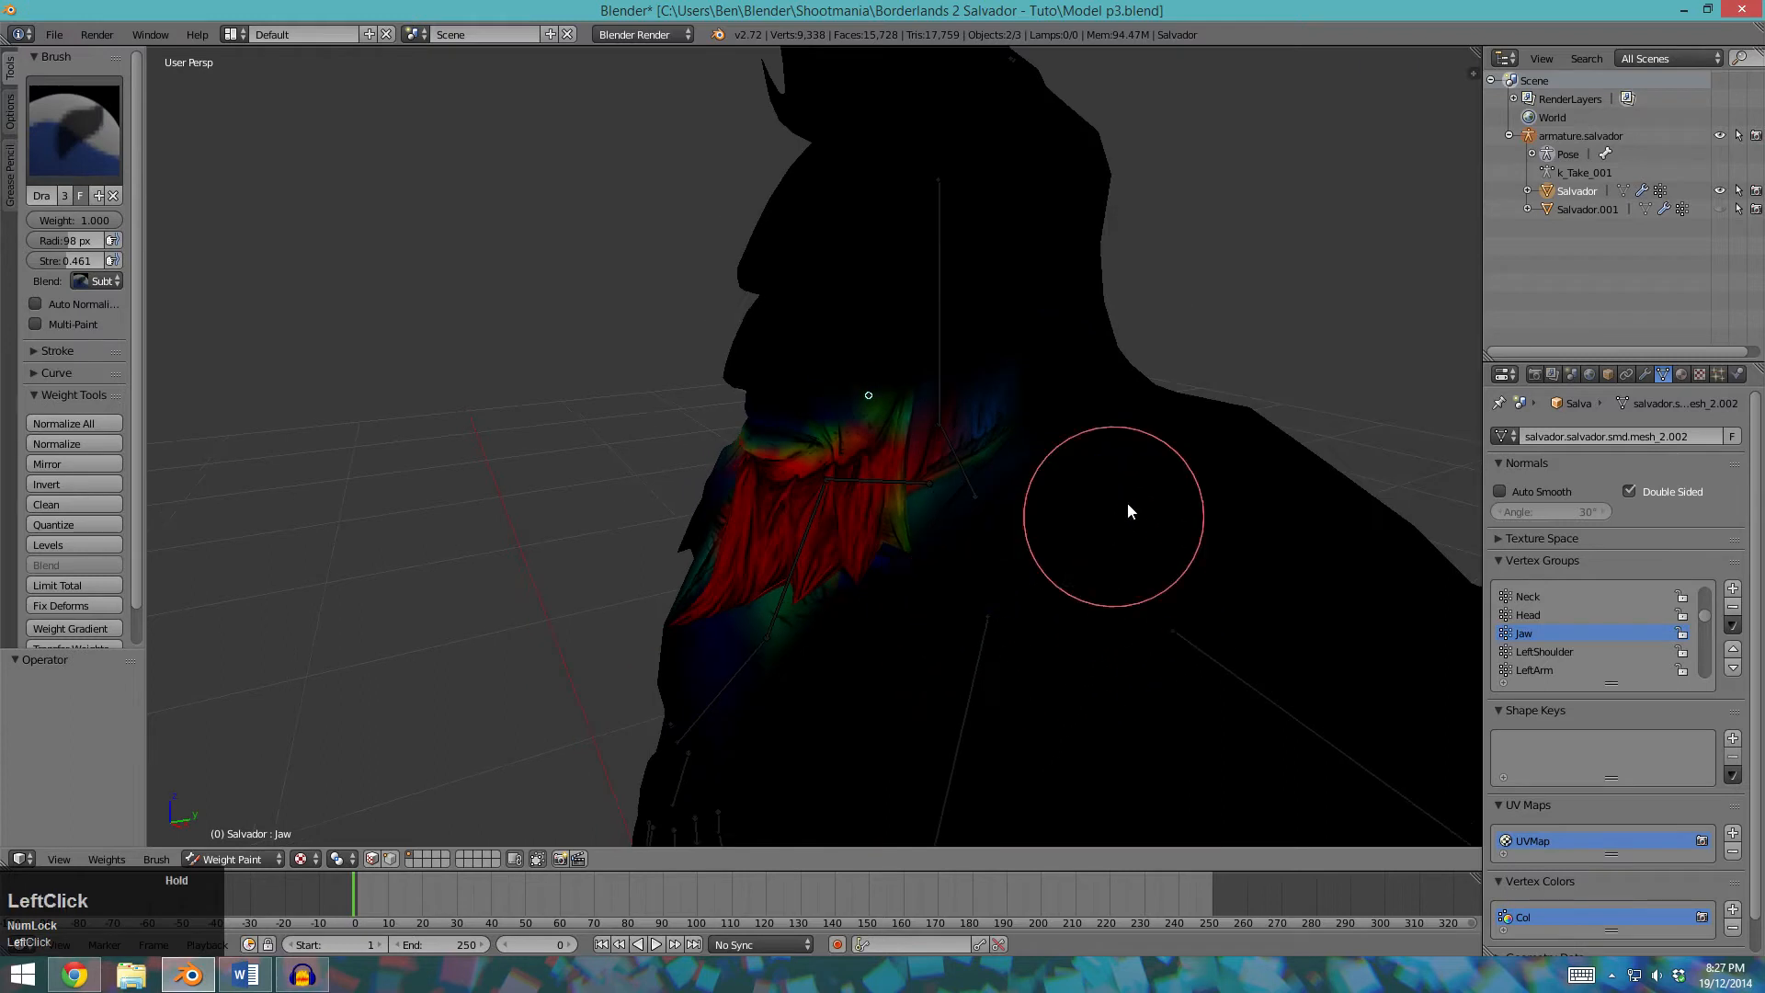
Subtract the Jaw bone's weight from the neck and collar on the character's other side.
middle_click_drag(909, 632, 914, 648)
left_click(357, 552)
middle_click_drag(356, 552, 513, 631)
mouse_move(512, 631)
left_mouse_down()
mouse_move(571, 603)
mouse_move(485, 704)
mouse_move(571, 689)
mouse_move(571, 493)
mouse_move(591, 610)
mouse_move(576, 599)
mouse_move(654, 527)
mouse_move(787, 602)
mouse_move(791, 582)
mouse_move(781, 622)
left_mouse_up()
scroll(781, 621, "up", 3)
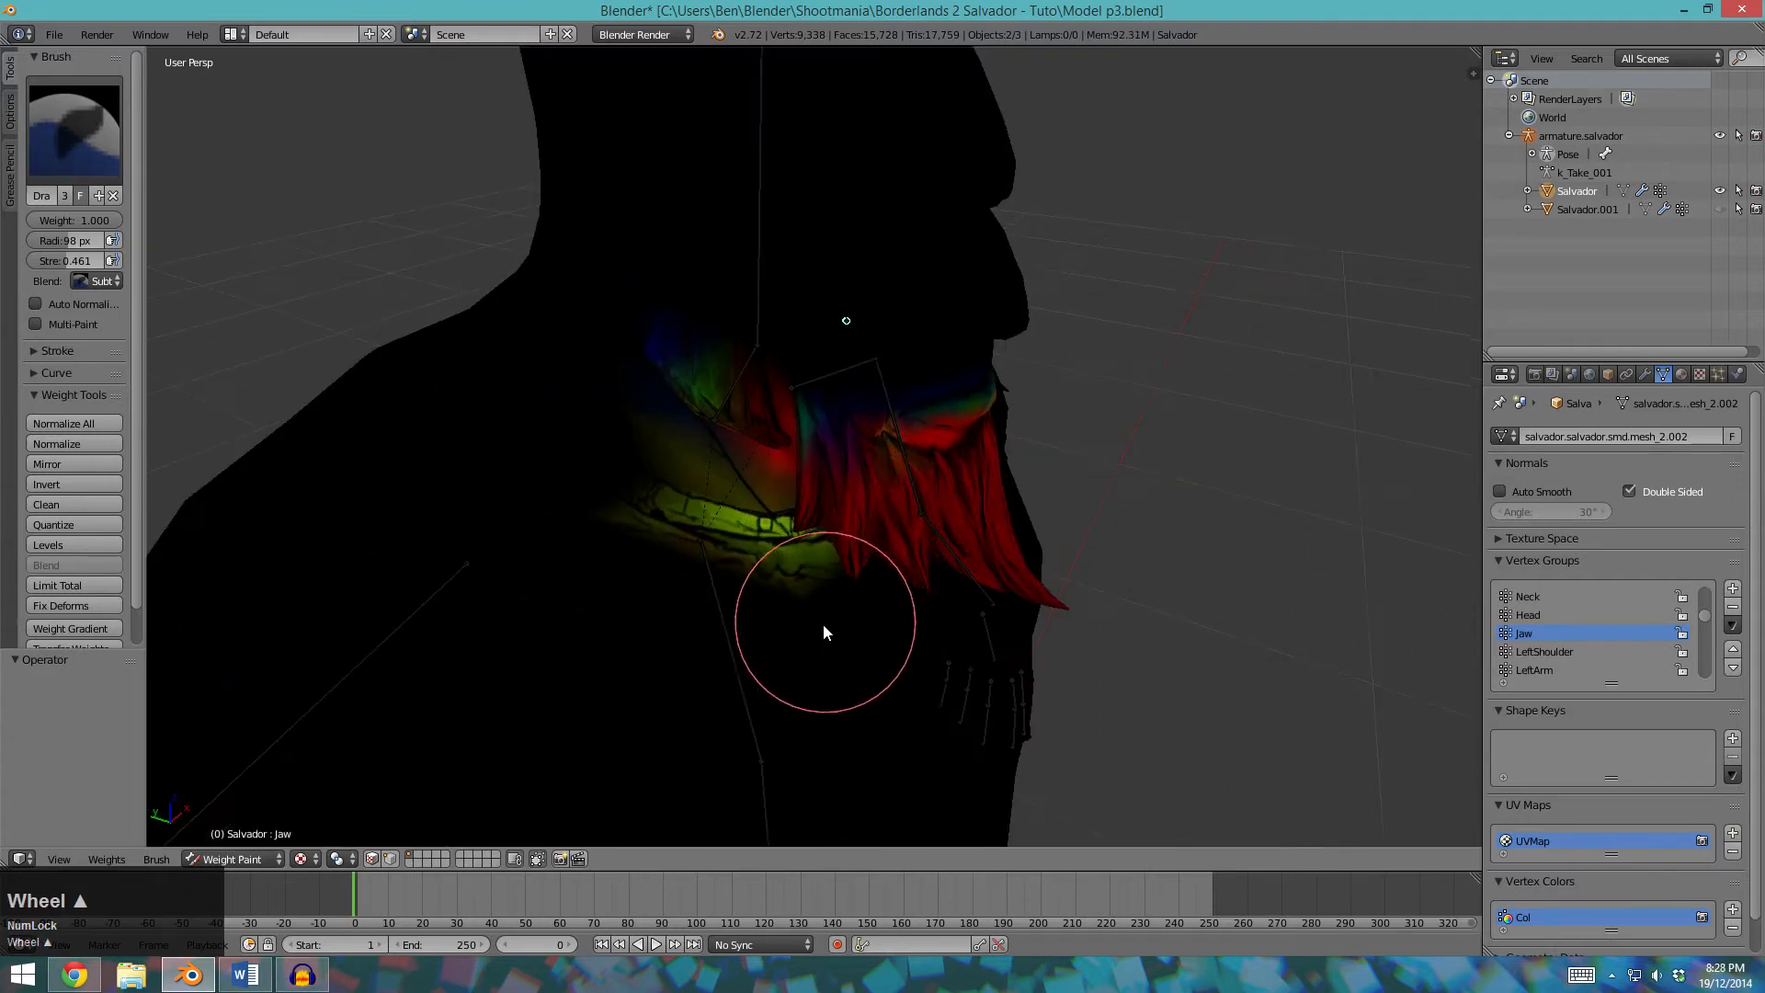
middle_click_drag(826, 620, 763, 570)
left_click_drag(763, 570, 765, 572)
Select the Head bone and subtract its weight from the beard and the chest.
mouse_move(1009, 386)
middle_mouse_down()
mouse_move(884, 427)
mouse_move(1100, 499)
mouse_move(1078, 416)
mouse_move(890, 579)
mouse_move(929, 548)
mouse_move(851, 552)
mouse_move(859, 419)
middle_mouse_up()
right_click(863, 407)
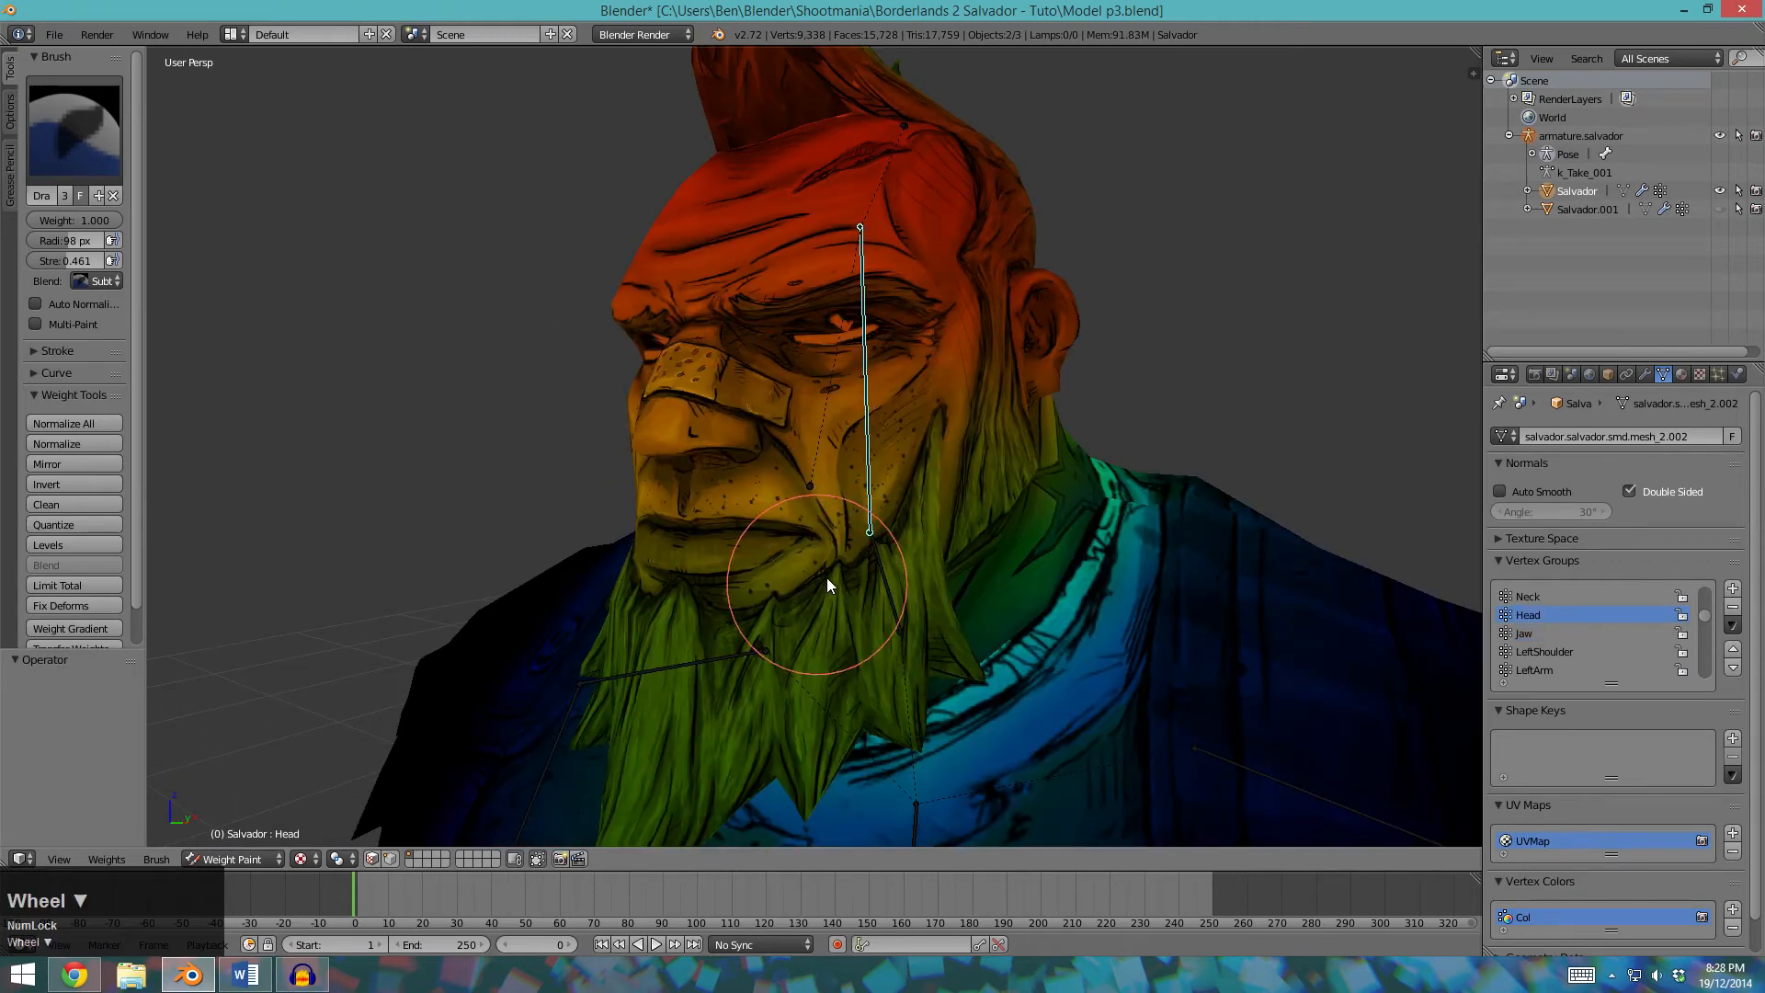
middle_click_drag(820, 582, 765, 578)
middle_click_drag(653, 665, 864, 620)
scroll(863, 620, "up", 2)
mouse_move(783, 615)
left_mouse_down()
mouse_move(741, 657)
mouse_move(634, 620)
mouse_move(913, 653)
mouse_move(1026, 643)
left_mouse_up()
middle_click_drag(1026, 643, 680, 664)
mouse_move(680, 665)
left_mouse_down()
mouse_move(743, 648)
mouse_move(654, 629)
mouse_move(879, 670)
mouse_move(736, 626)
mouse_move(761, 657)
mouse_move(720, 687)
left_mouse_up()
scroll(879, 670, "down", 2)
scroll(922, 662, "down", 3)
mouse_move(922, 662)
left_mouse_down()
mouse_move(879, 702)
mouse_move(725, 682)
mouse_move(864, 669)
left_mouse_up()
middle_click_drag(865, 669, 862, 698)
scroll(899, 675, "up", 2)
mouse_move(899, 674)
left_mouse_down()
mouse_move(650, 630)
mouse_move(732, 620)
left_mouse_up()
scroll(693, 631, "up", 2)
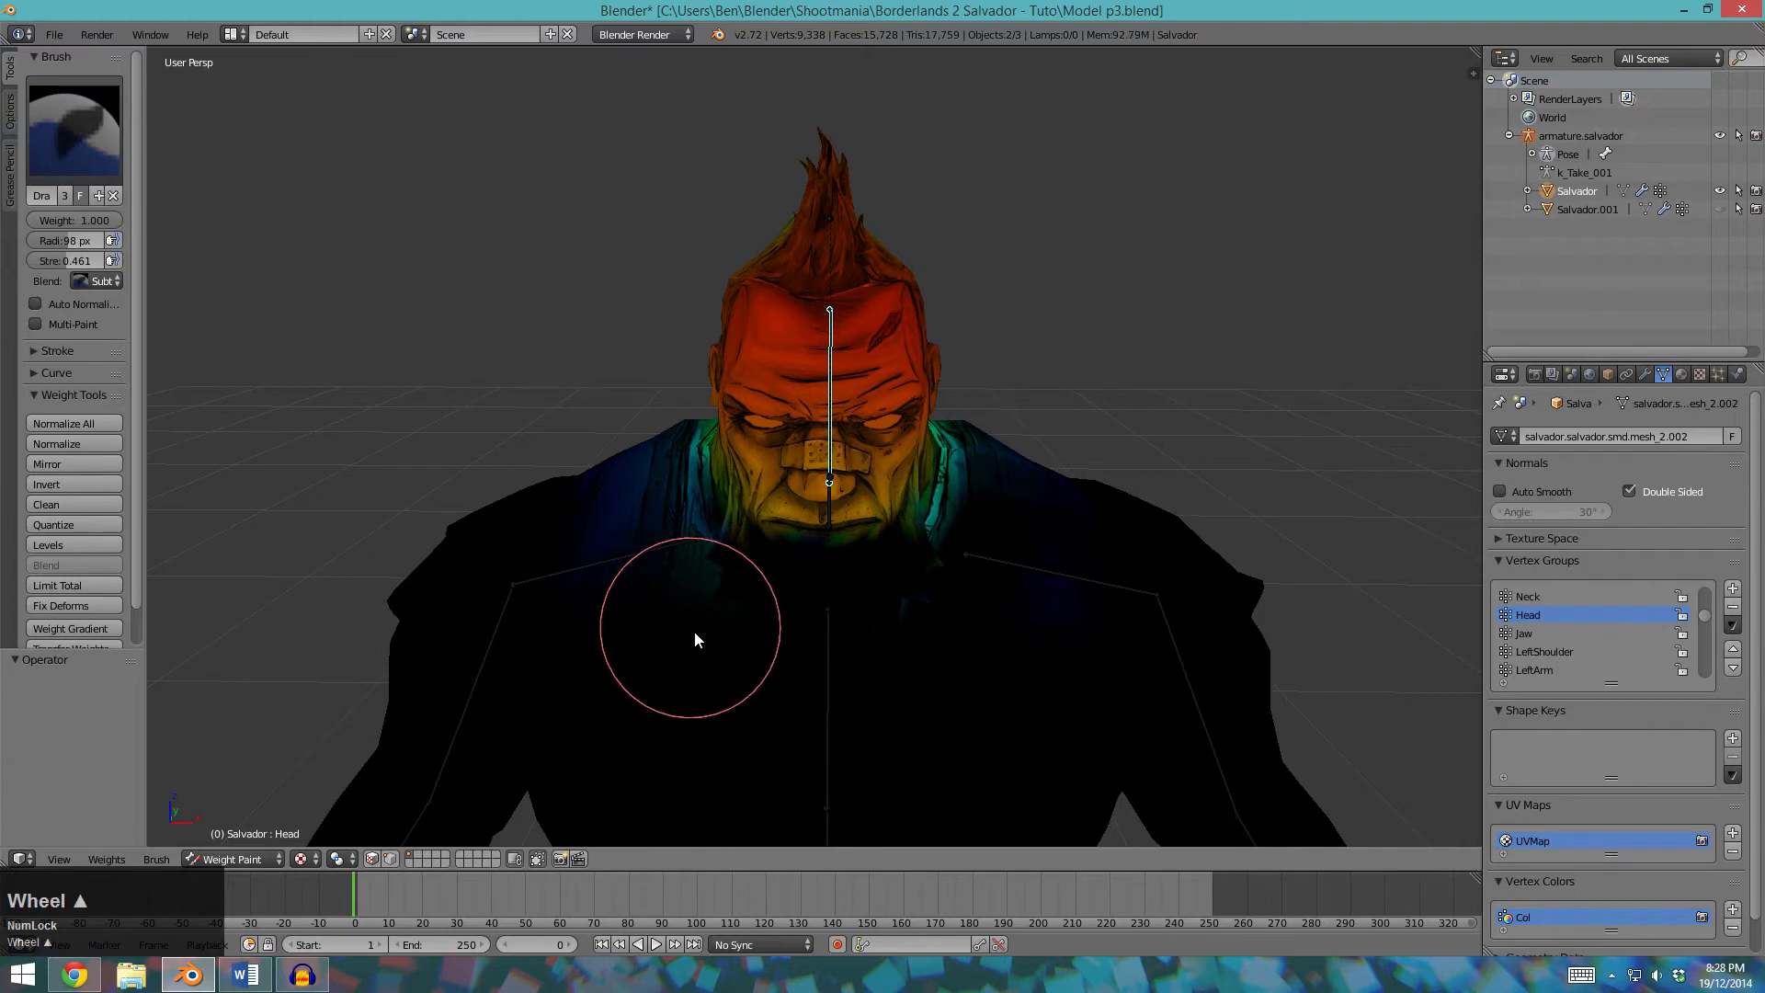
Subtract the Head bone's weight from both shoulders and the upper torso.
middle_click_drag(693, 630, 933, 681)
mouse_move(930, 685)
left_mouse_down()
mouse_move(721, 701)
mouse_move(524, 682)
mouse_move(401, 589)
mouse_move(422, 497)
mouse_move(730, 683)
mouse_move(722, 643)
left_mouse_up()
middle_click_drag(717, 615, 865, 634)
mouse_move(789, 685)
left_mouse_down()
mouse_move(891, 743)
mouse_move(1081, 560)
left_mouse_up()
scroll(949, 748, "down", 2)
middle_click_drag(1082, 560, 863, 706)
left_click_drag(862, 706, 1016, 714)
middle_click_drag(1017, 714, 788, 433)
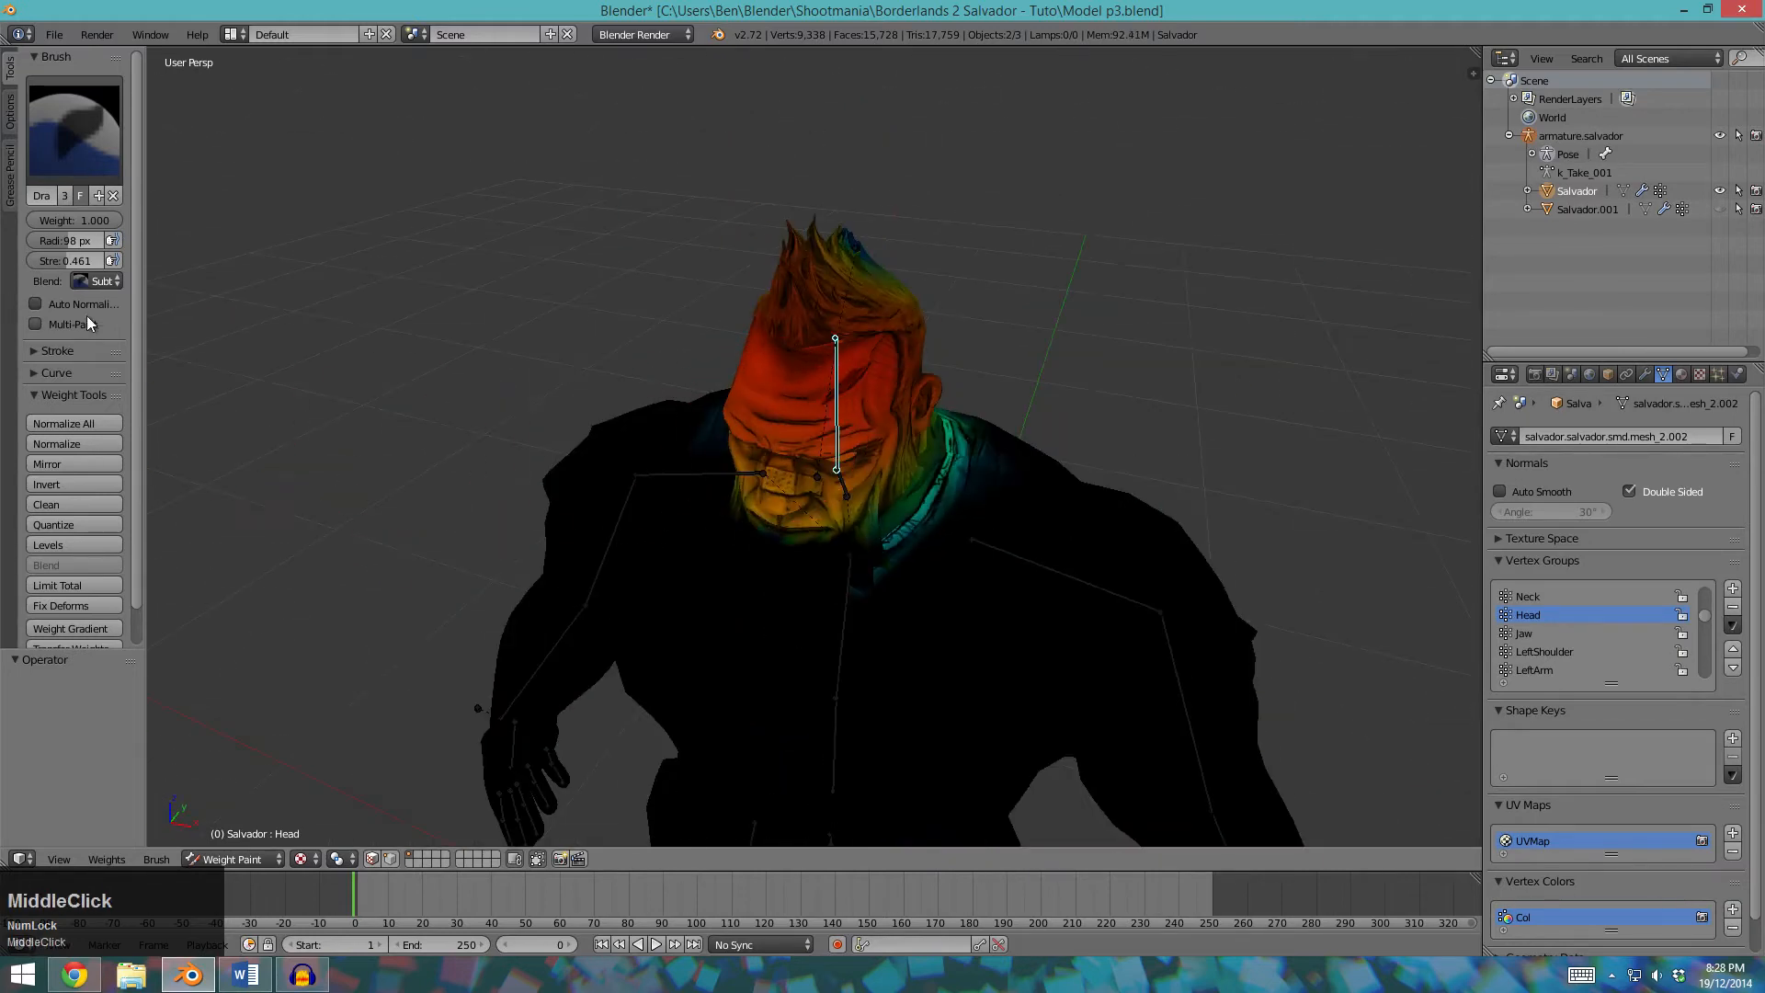
Set the blend mode to Add and paint strong Head bone weight over the face, hair and back of the head.
key("a")
middle_click_drag(391, 402, 939, 290)
mouse_move(939, 291)
left_mouse_down()
mouse_move(755, 230)
mouse_move(693, 251)
left_mouse_up()
mouse_move(1001, 273)
middle_mouse_down()
mouse_move(768, 305)
mouse_move(851, 278)
middle_mouse_up()
mouse_move(851, 277)
left_mouse_down()
mouse_move(666, 294)
mouse_move(789, 261)
mouse_move(765, 267)
mouse_move(781, 356)
left_mouse_up()
middle_click_drag(780, 356, 767, 355)
mouse_move(767, 355)
left_mouse_down()
mouse_move(788, 374)
mouse_move(952, 396)
left_mouse_up()
mouse_move(576, 315)
middle_mouse_down()
mouse_move(839, 366)
mouse_move(745, 331)
mouse_move(833, 322)
middle_mouse_up()
mouse_move(833, 322)
left_mouse_down()
mouse_move(741, 414)
mouse_move(671, 395)
mouse_move(874, 368)
left_mouse_up()
Set the blend mode to Blur and soften the Head bone's weights at the sides and lower part of the head.
left_click(93, 278)
left_click(94, 217)
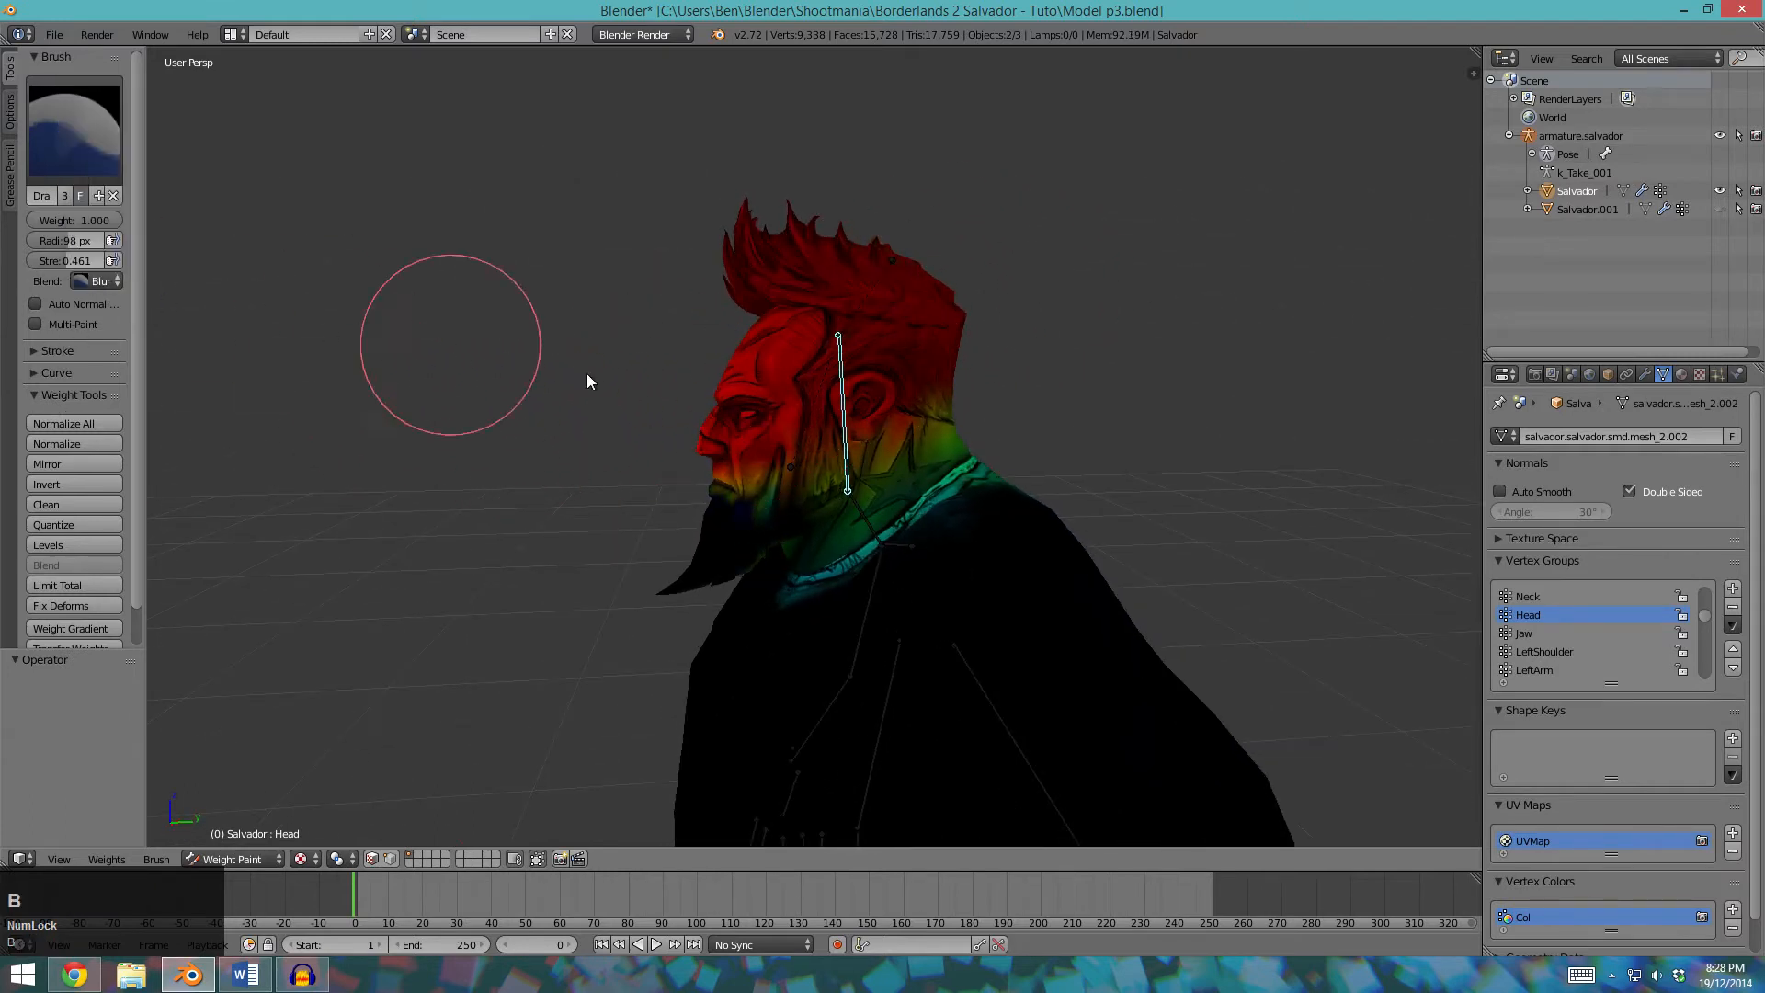
left_click_drag(814, 428, 969, 372)
middle_click_drag(969, 379, 643, 390)
mouse_move(643, 390)
left_mouse_down()
mouse_move(867, 433)
mouse_move(702, 357)
left_mouse_up()
Set the blend mode to Subtract and paint the Head bone's weight off the area below the mouth.
left_click(94, 281)
left_click(92, 182)
mouse_move(260, 334)
middle_mouse_down()
mouse_move(583, 492)
mouse_move(821, 646)
mouse_move(791, 633)
middle_mouse_up()
mouse_move(791, 633)
left_mouse_down()
mouse_move(730, 603)
mouse_move(855, 595)
mouse_move(745, 734)
mouse_move(960, 551)
mouse_move(589, 522)
mouse_move(655, 560)
left_mouse_up()
middle_click_drag(658, 539, 922, 540)
scroll(759, 593, "up", 1)
scroll(931, 674, "up", 1, "shift")
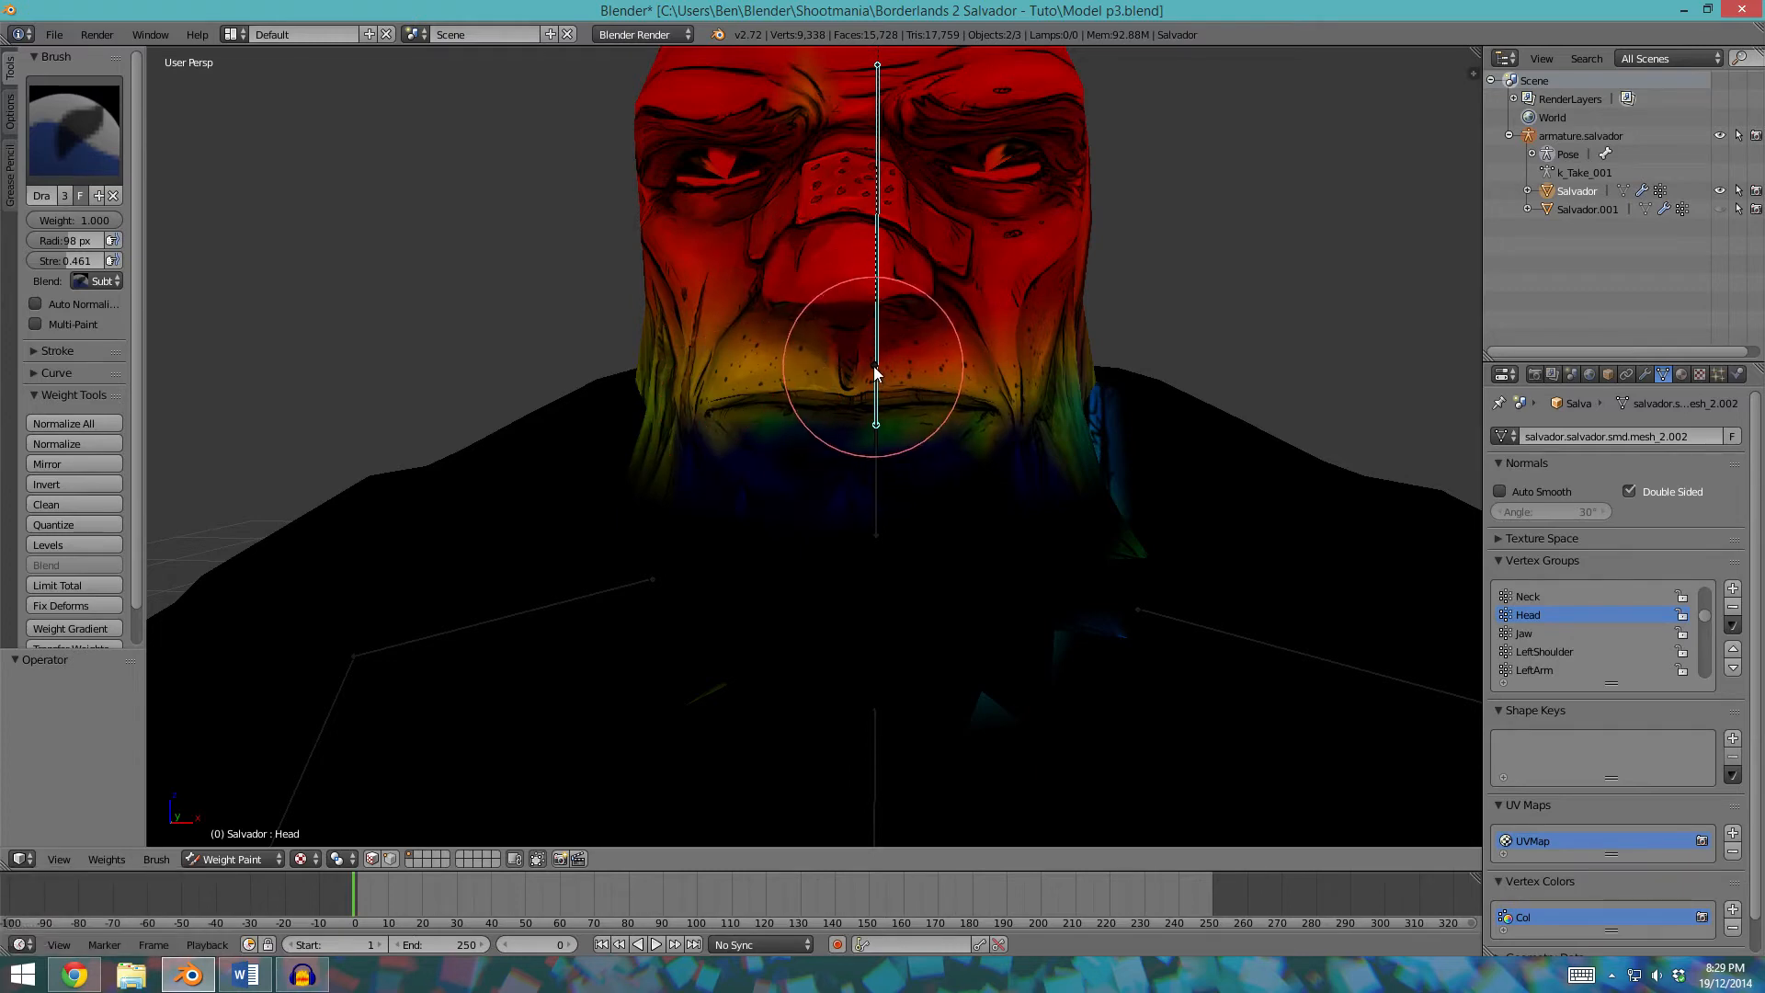
Switch the mesh to Edit Mode, clear the selection and circle-select the lower lip and chin vertices.
key("Tab")
scroll(837, 466, "up", 1)
scroll(741, 406, "up", 1)
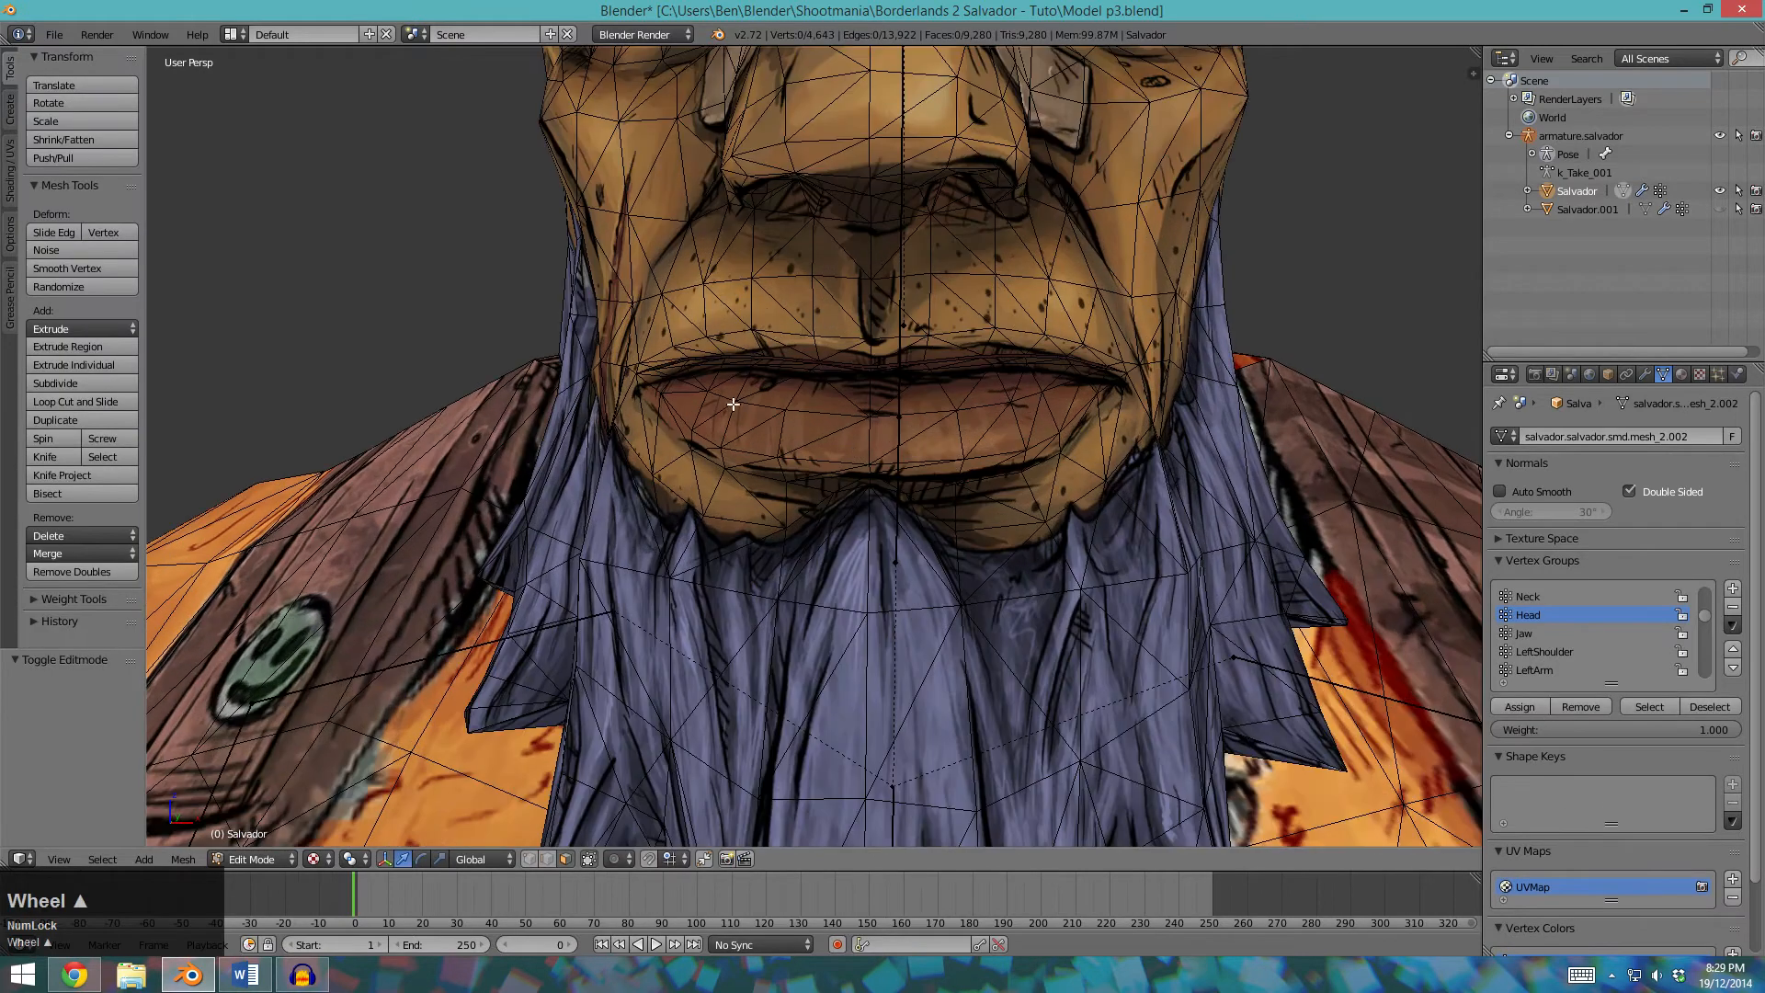
scroll(756, 396, "up", 2)
key("a")
key("a")
scroll(741, 409, "down", 2)
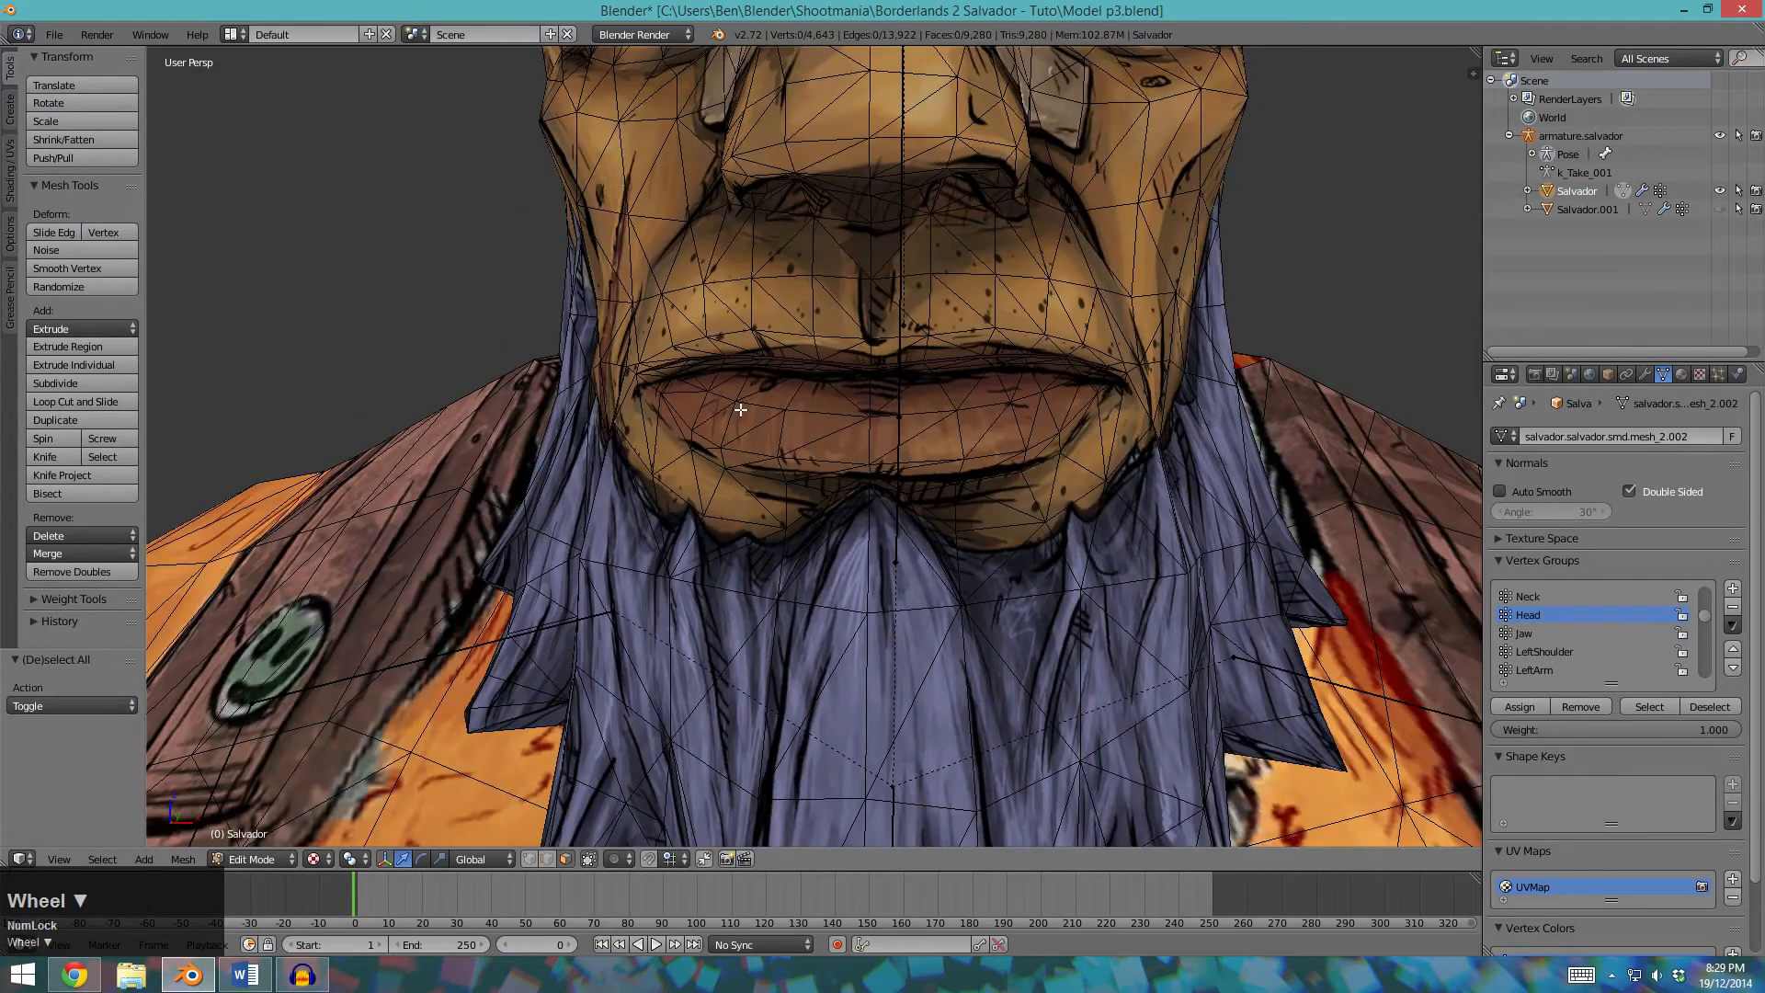
scroll(741, 409, "down", 2)
scroll(841, 445, "up", 4)
key("a")
key("a")
key("c")
mouse_move(662, 481)
left_mouse_down()
mouse_move(1111, 468)
mouse_move(1094, 484)
left_mouse_up()
key("Escape")
Circle-select the vertices along the full upper edge of the lower lip, adding them to the selection.
middle_click_drag(1079, 485, 1076, 458)
scroll(919, 349, "up", 2)
middle_click_drag(827, 269, 849, 592, "shift")
scroll(825, 455, "up", 5)
scroll(827, 584, "up", 2)
key("c")
mouse_move(650, 631)
left_mouse_down()
mouse_move(662, 560)
mouse_move(300, 577)
mouse_move(1297, 623)
mouse_move(1415, 610)
left_mouse_up()
key("Escape")
scroll(1407, 612, "down", 1)
middle_click_drag(1317, 622, 735, 641, "shift")
scroll(1011, 593, "down", 5, "shift")
key("c")
mouse_move(611, 583)
left_mouse_down()
mouse_move(992, 543)
mouse_move(977, 571)
mouse_move(1064, 551)
mouse_move(918, 563)
mouse_move(1399, 583)
left_mouse_up()
key("Escape")
Check the lip line at close range and circle-select the missed lower-lip vertex.
scroll(1387, 610, "down", 1)
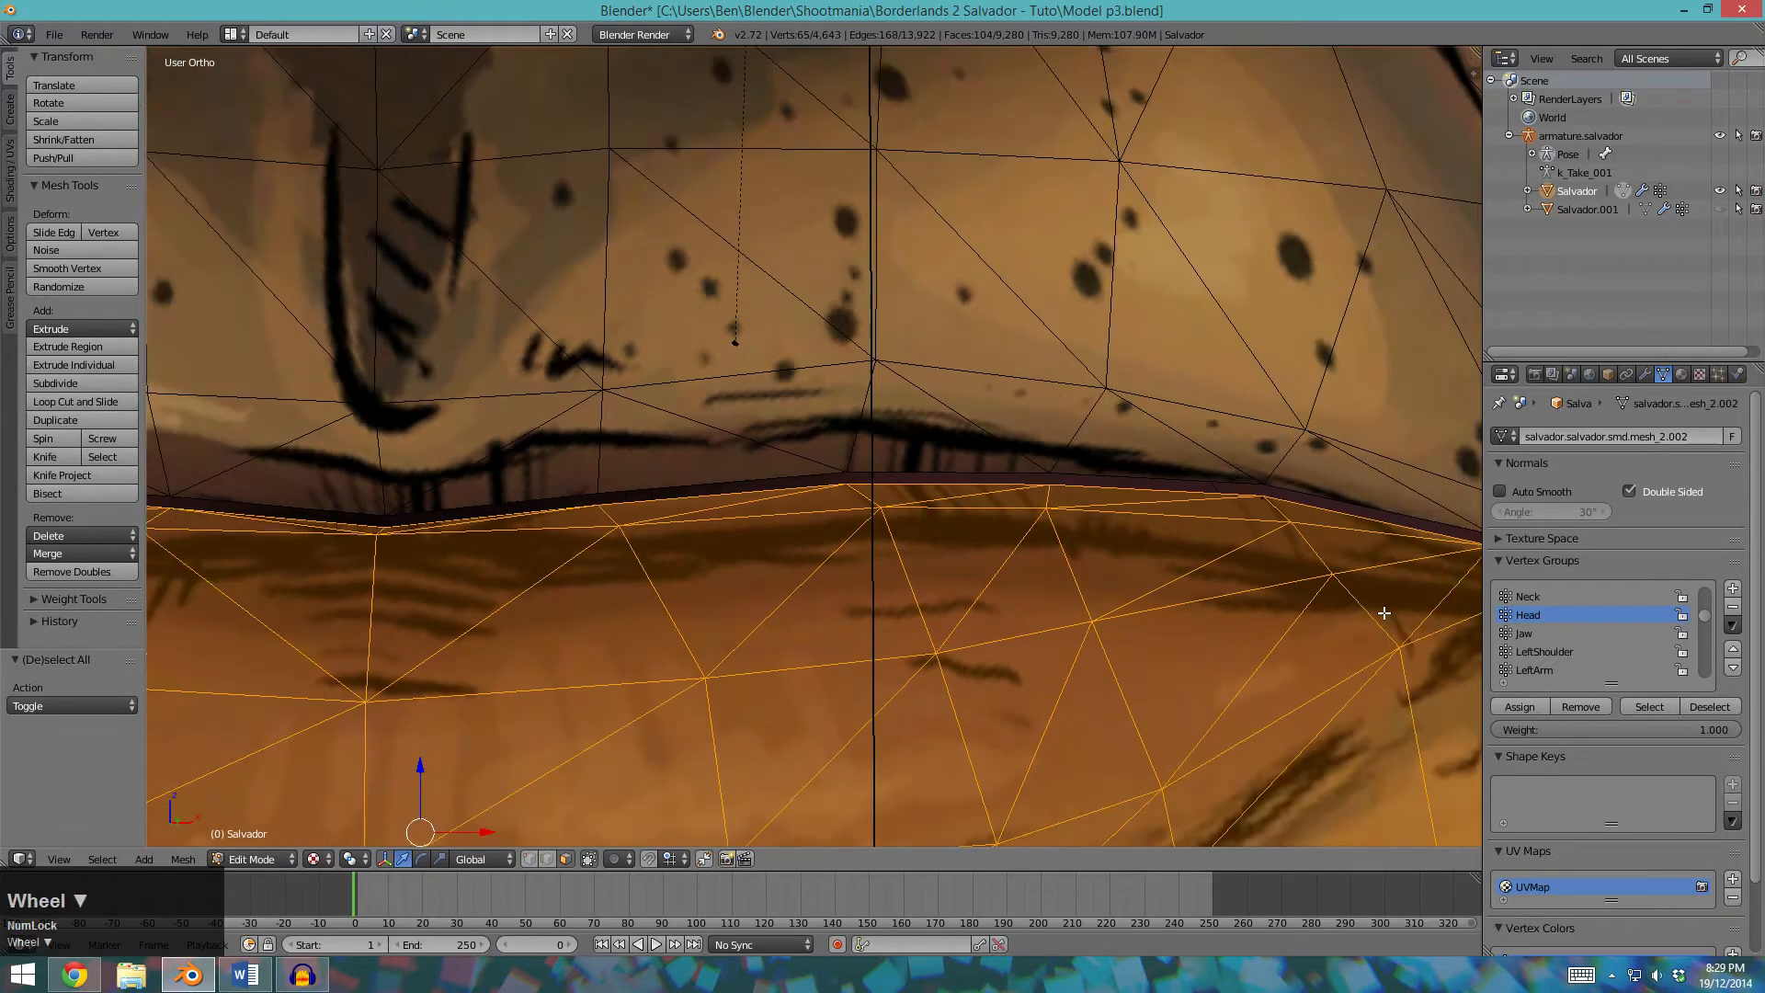
middle_click_drag(1416, 603, 891, 560, "shift")
scroll(711, 583, "down", 6)
middle_click_drag(375, 572, 874, 552, "shift")
scroll(736, 524, "up", 5)
middle_click_drag(591, 490, 1035, 526, "shift")
key("c")
left_click(895, 523)
key("Escape")
scroll(896, 522, "down", 5)
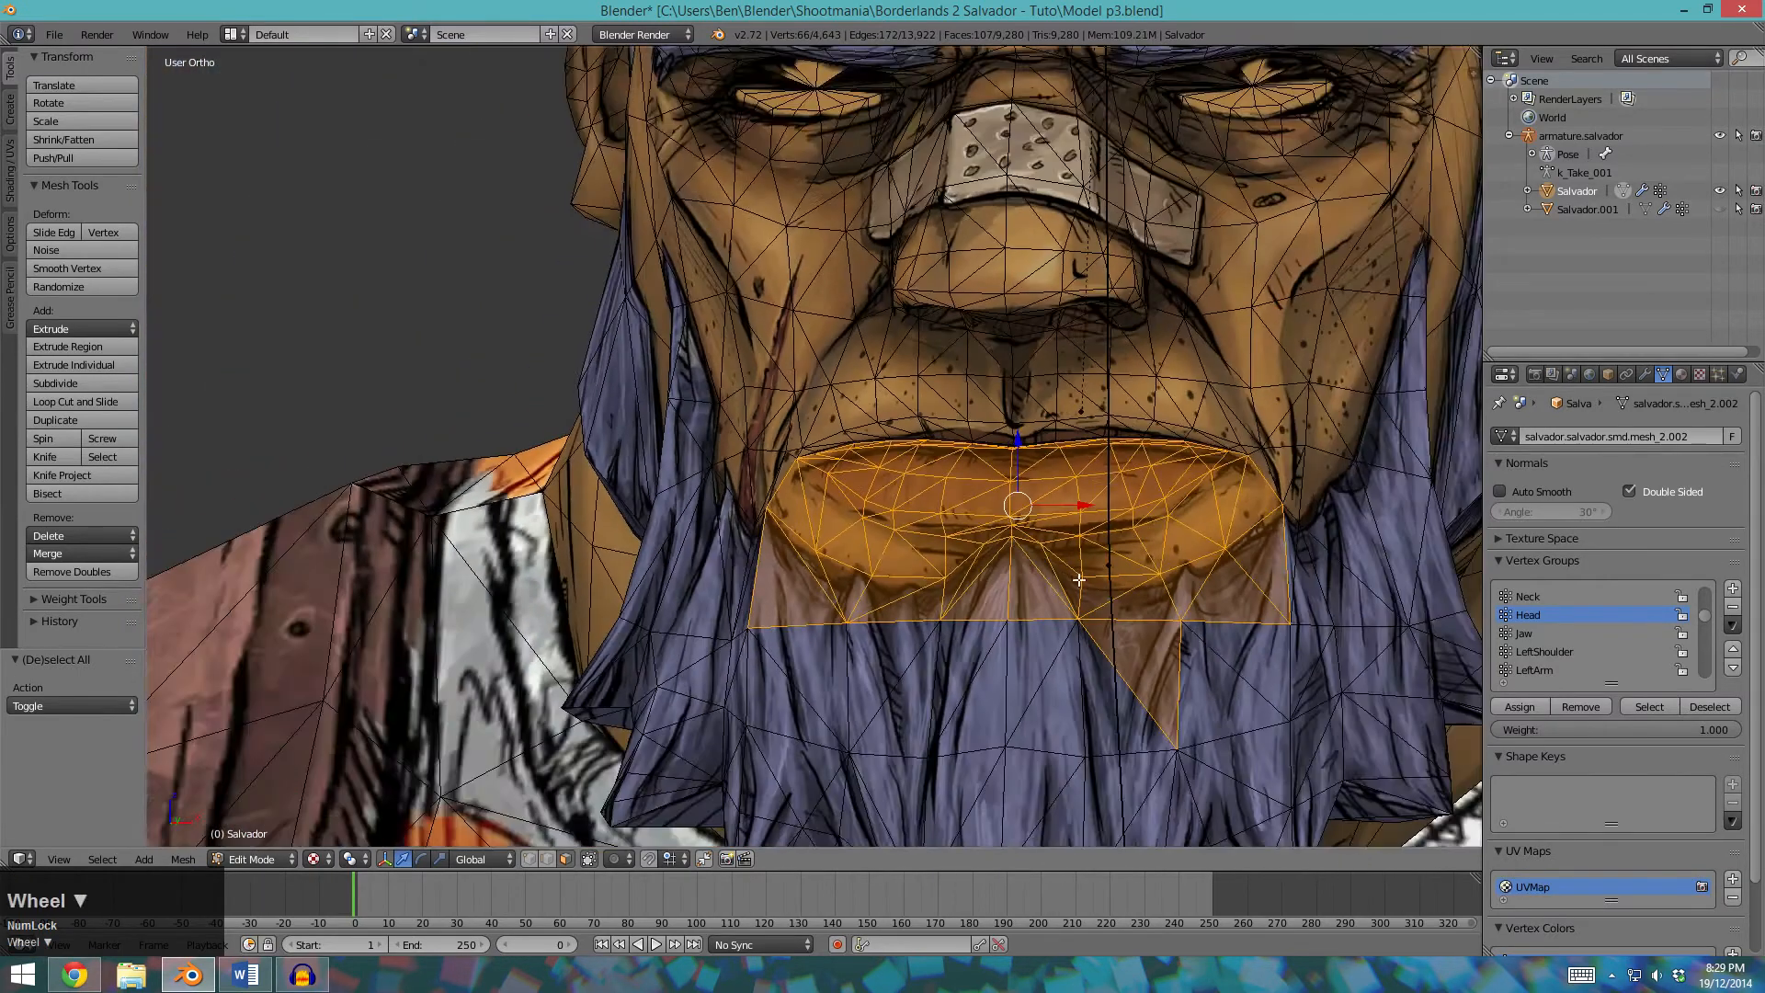
Remove the selected lower lip and chin vertices from the Head vertex group and return to Weight Paint mode.
middle_click_drag(894, 451, 859, 428, "shift")
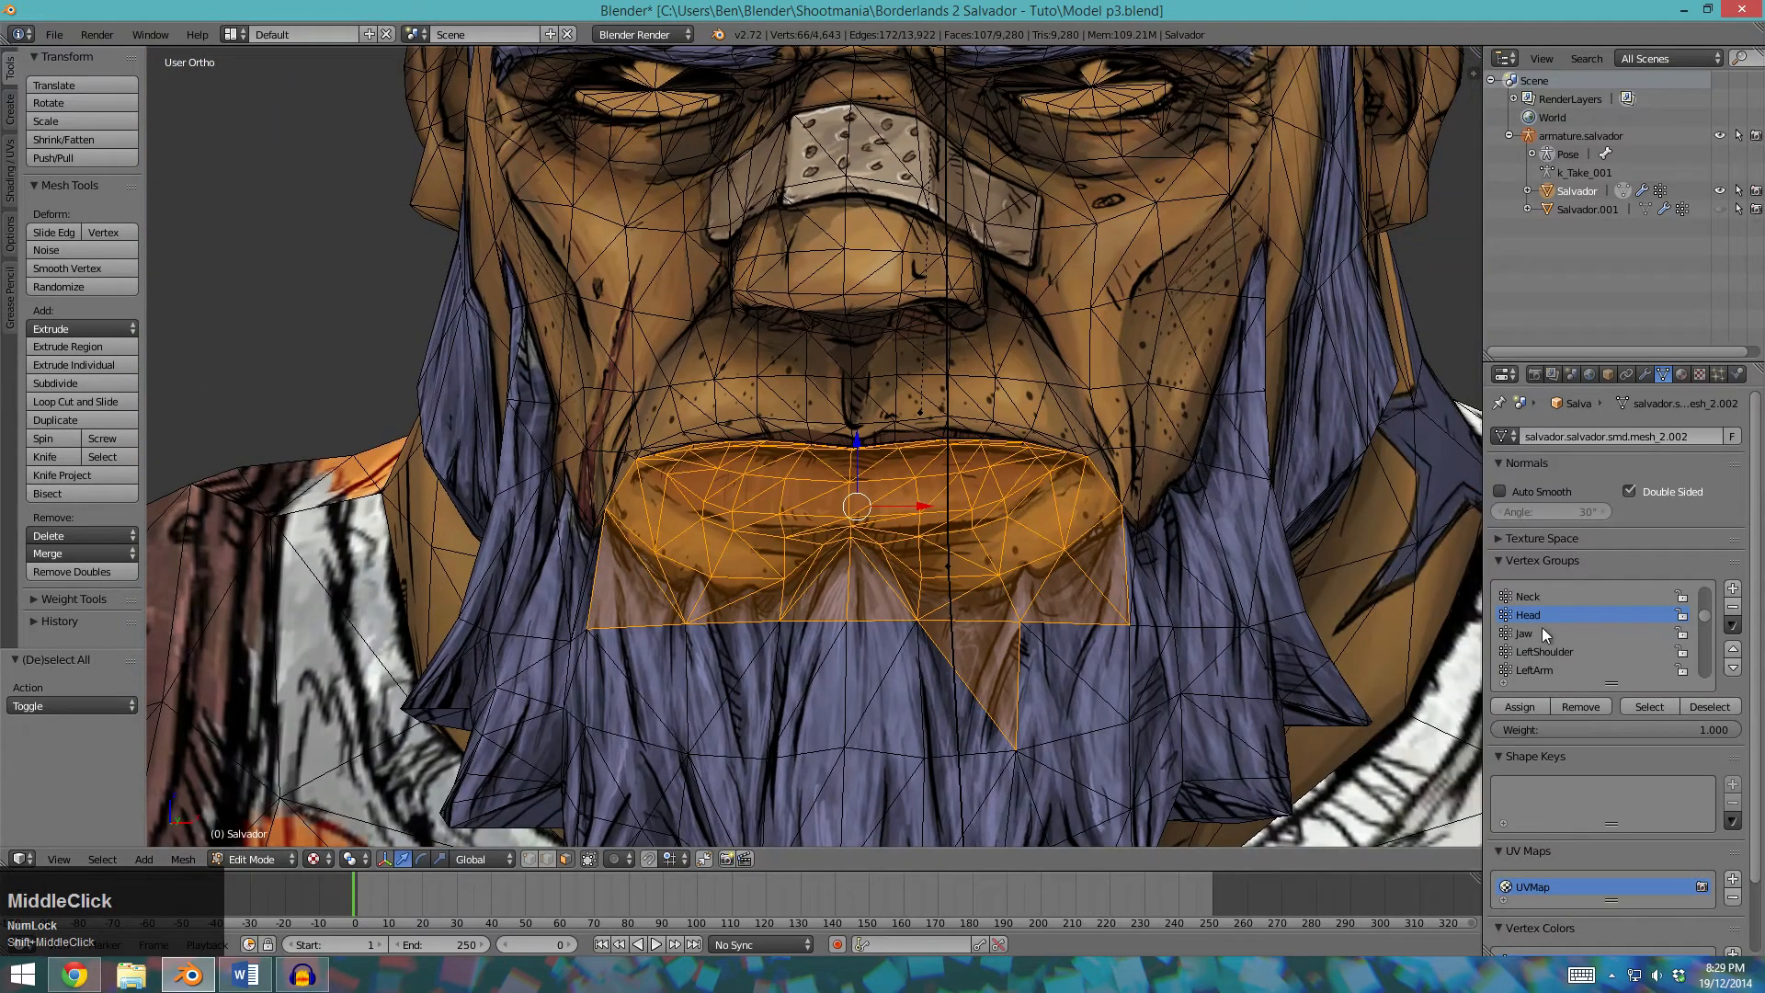
left_click(1597, 704)
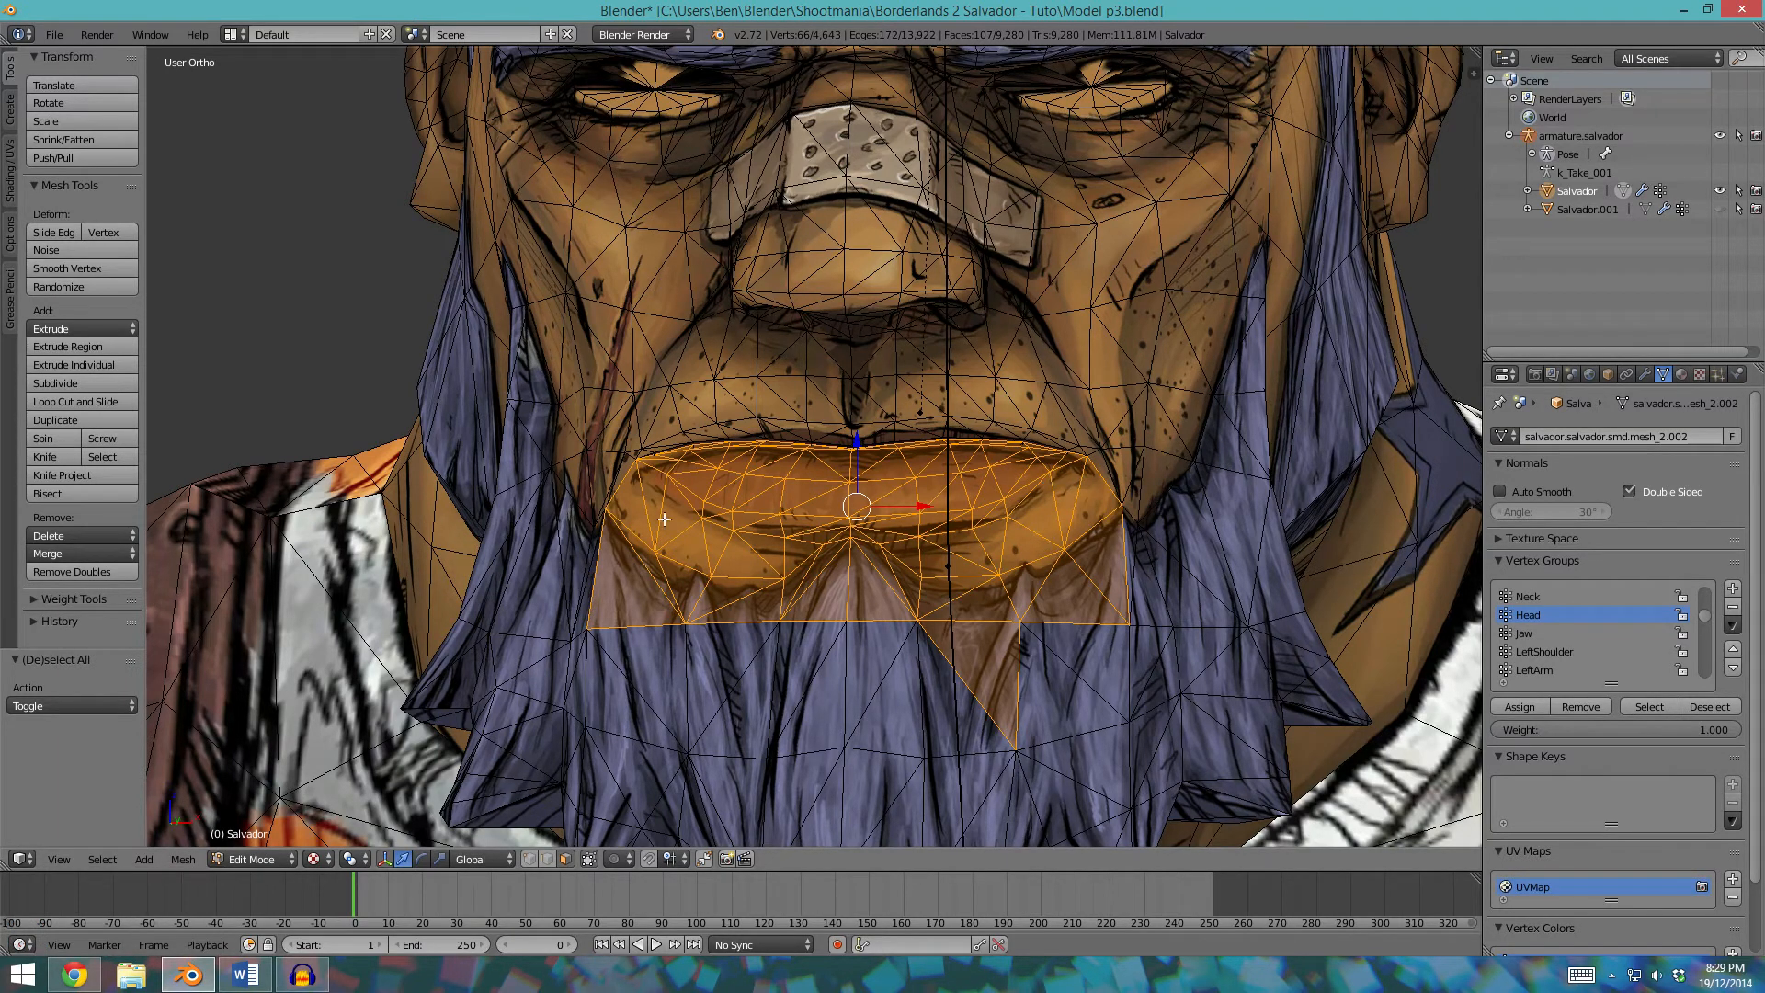
key("Tab")
Subtract the leftover Head bone weight from the underside and tip of the beard.
mouse_move(985, 359)
middle_mouse_down()
mouse_move(957, 425)
mouse_move(629, 473)
middle_mouse_up()
middle_click_drag(758, 501, 1009, 544)
scroll(1024, 610, "up", 2)
scroll(977, 609, "down", 2)
middle_click_drag(974, 609, 1031, 691)
scroll(1072, 676, "up", 2)
left_click(1035, 622)
left_click_drag(1039, 716, 1205, 787)
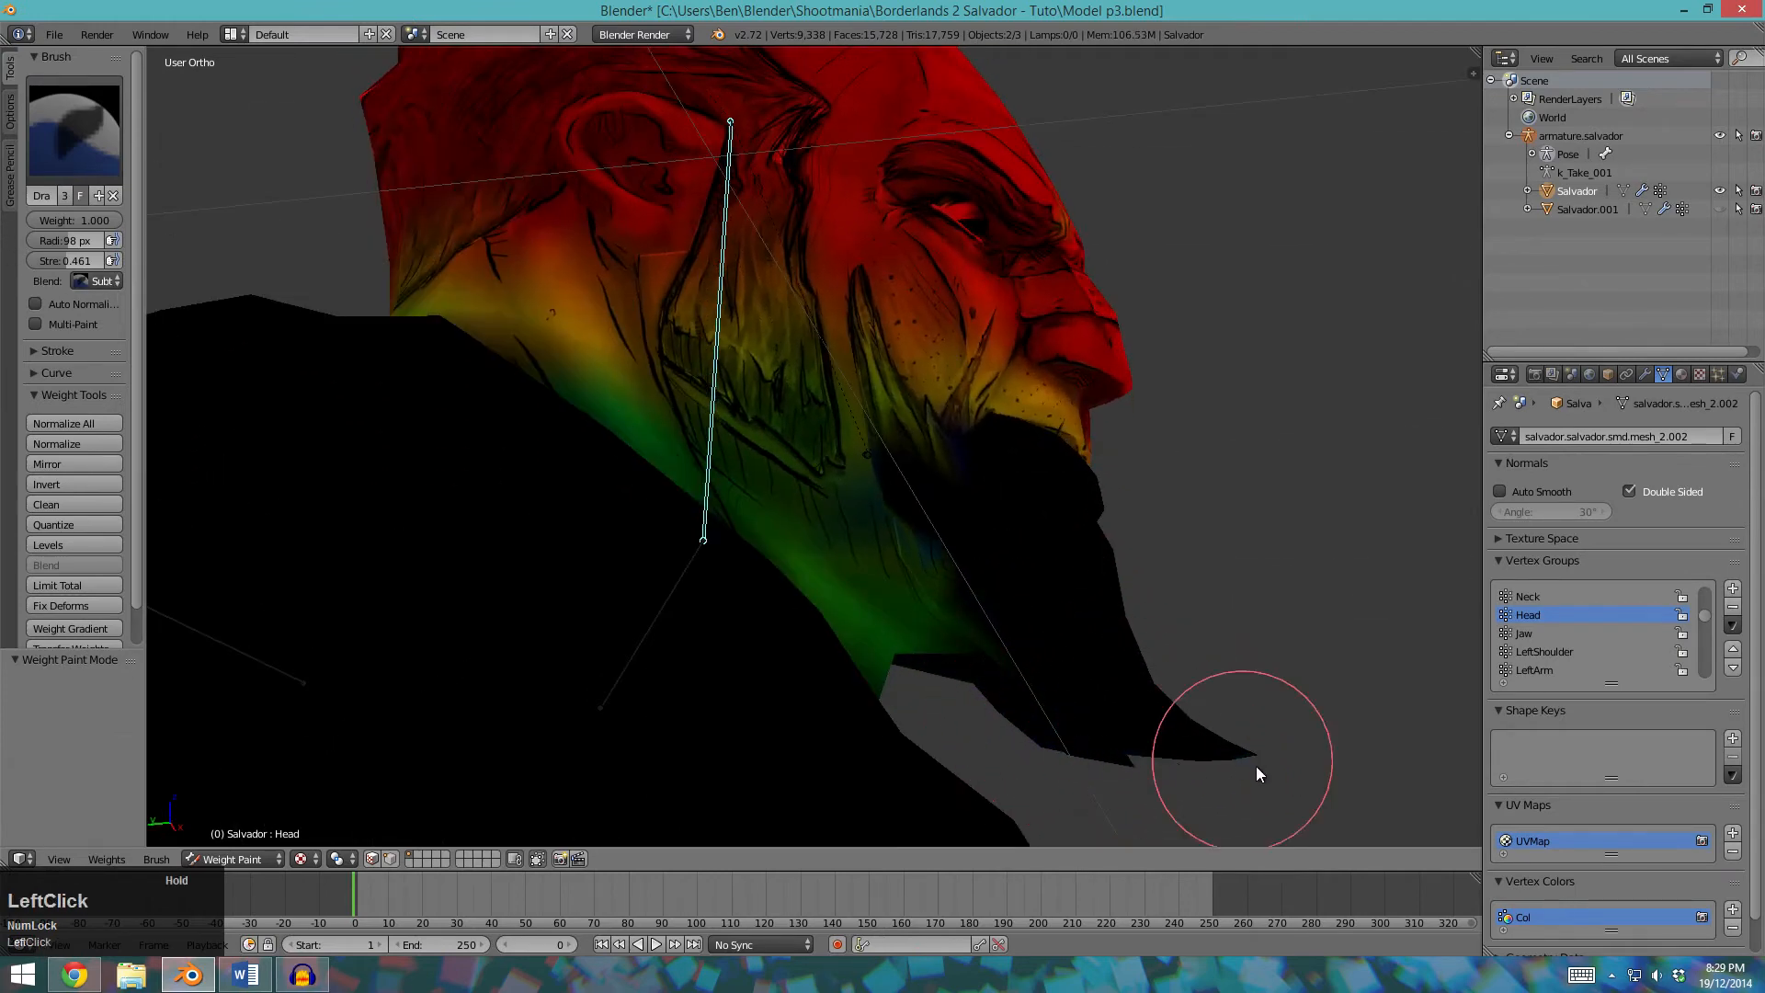
Subtract the Head bone's weight from the side beard, lower neck and collar on both sides.
middle_click_drag(1111, 684, 761, 709)
left_click_drag(761, 709, 671, 649)
mouse_move(671, 648)
middle_mouse_down()
mouse_move(1001, 662)
mouse_move(977, 727)
middle_mouse_up()
mouse_move(974, 750)
left_mouse_down()
mouse_move(824, 733)
mouse_move(888, 618)
mouse_move(676, 519)
left_mouse_up()
middle_click_drag(677, 519, 733, 550)
mouse_move(732, 550)
left_mouse_down()
mouse_move(890, 530)
mouse_move(965, 548)
mouse_move(677, 461)
left_mouse_up()
middle_click_drag(678, 461, 892, 519)
mouse_move(892, 520)
left_mouse_down()
mouse_move(1005, 492)
mouse_move(962, 481)
mouse_move(1057, 423)
left_mouse_up()
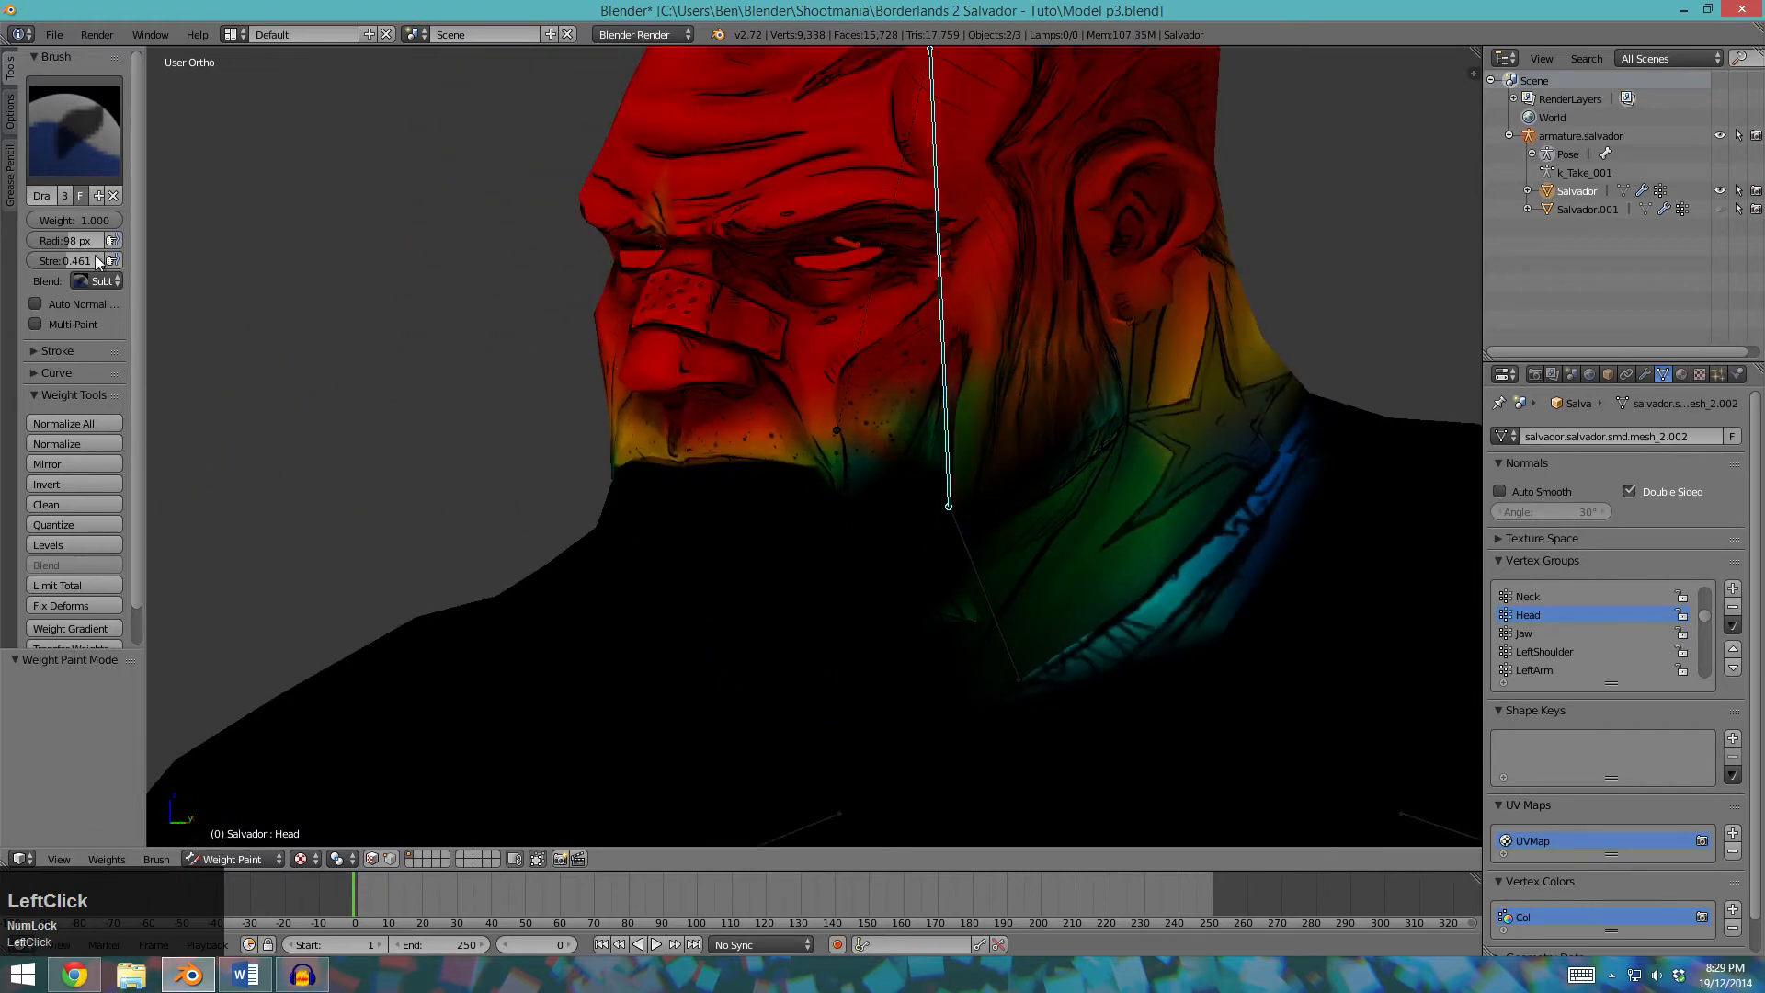
Set the brush blend mode to Blur and smooth the Head bone's weights along the neck below the ear.
key("v")
key("v")
key("b")
middle_click_drag(1044, 404, 1032, 485)
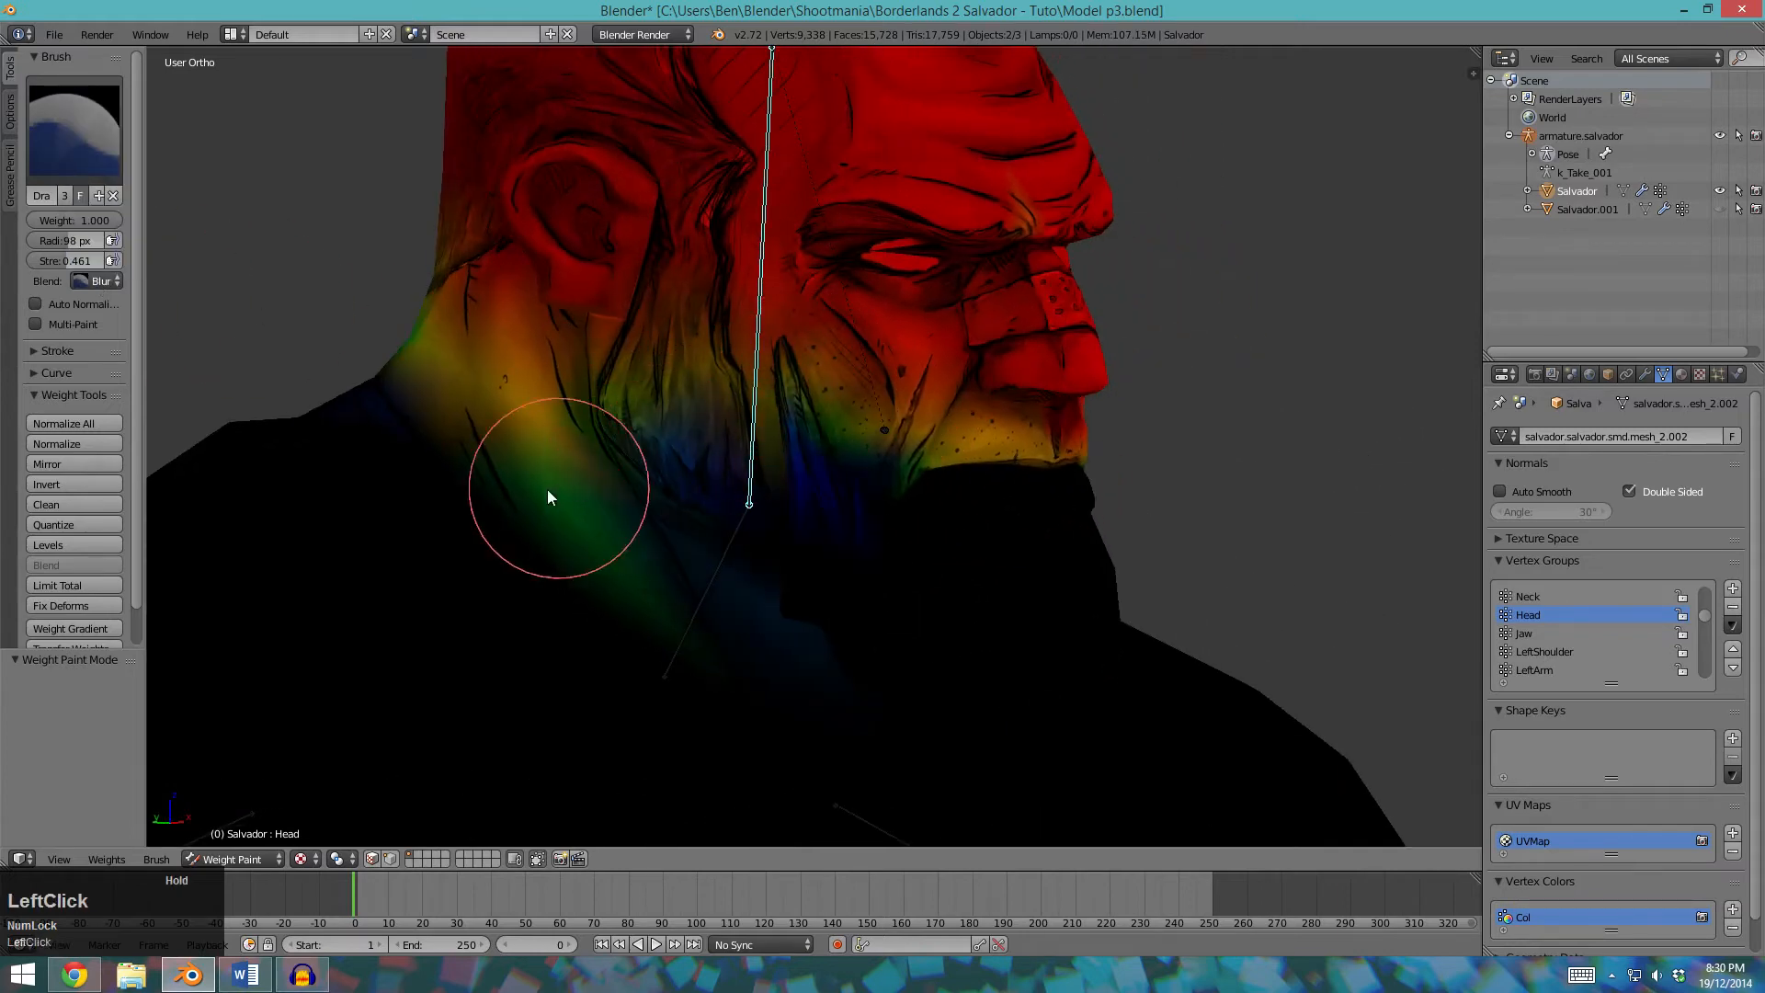
middle_click_drag(1015, 473, 951, 537)
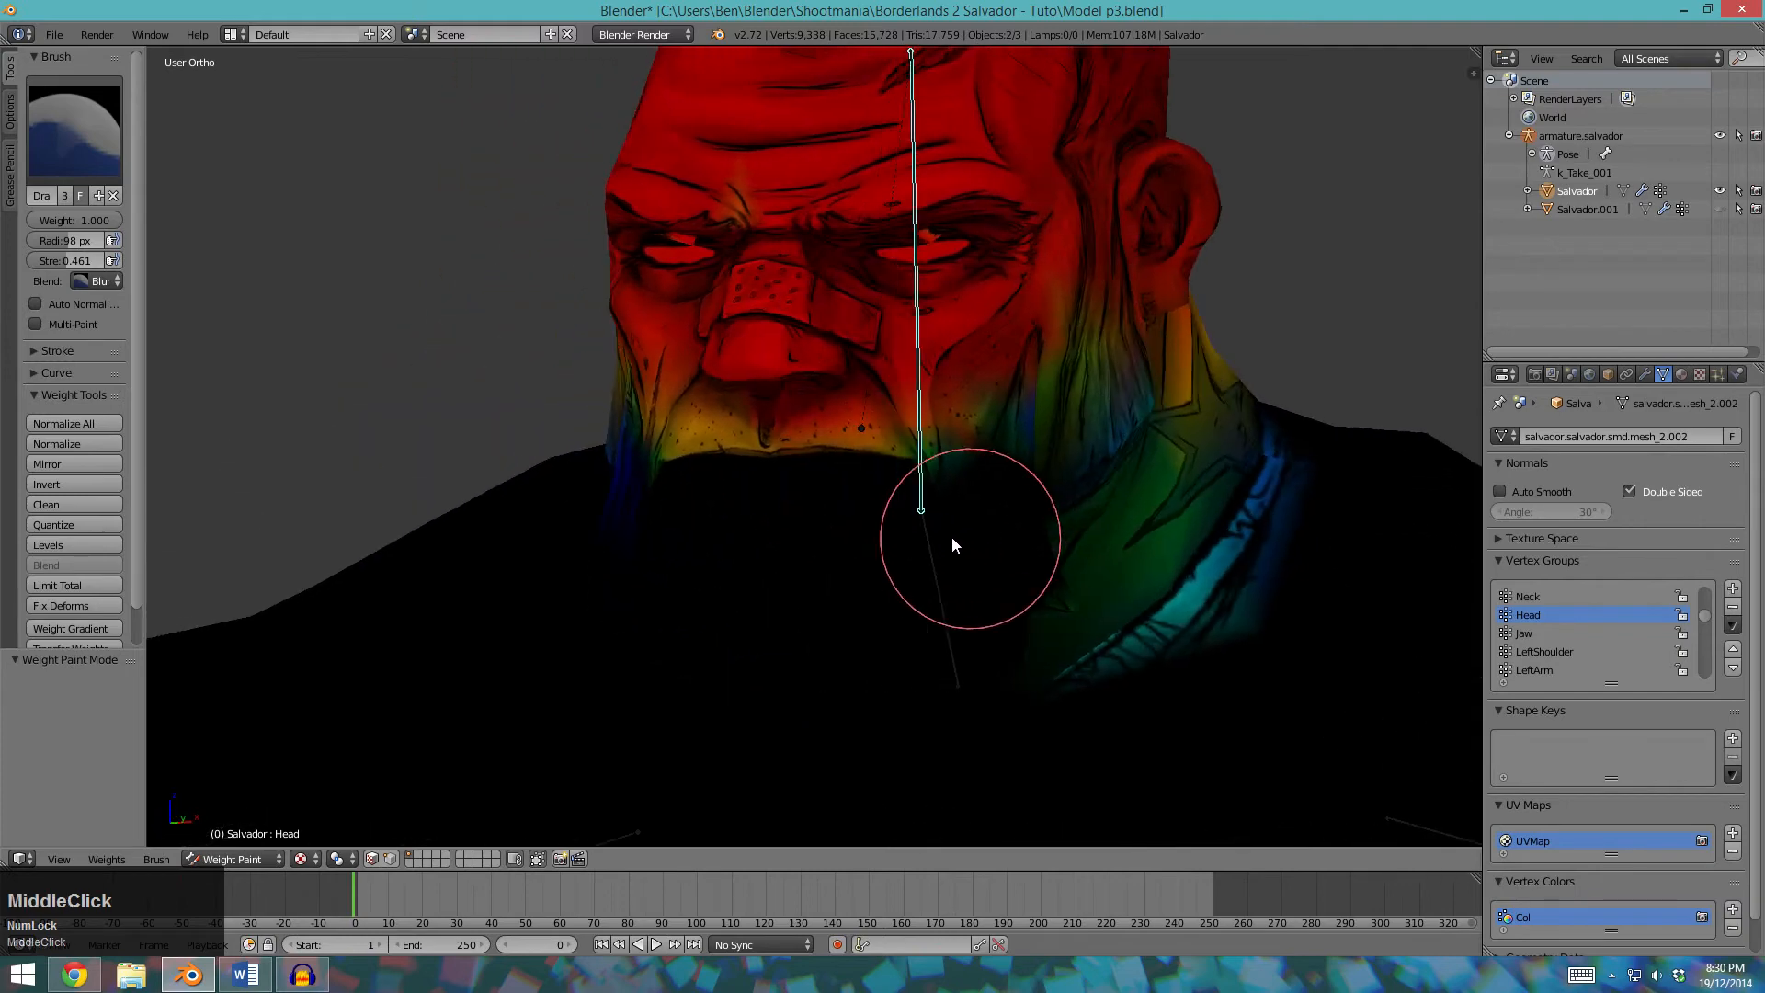
Select the Jaw bone, test its rotation about the X axis and inspect its weights around the lips.
right_click(861, 432)
key("r")
key("x")
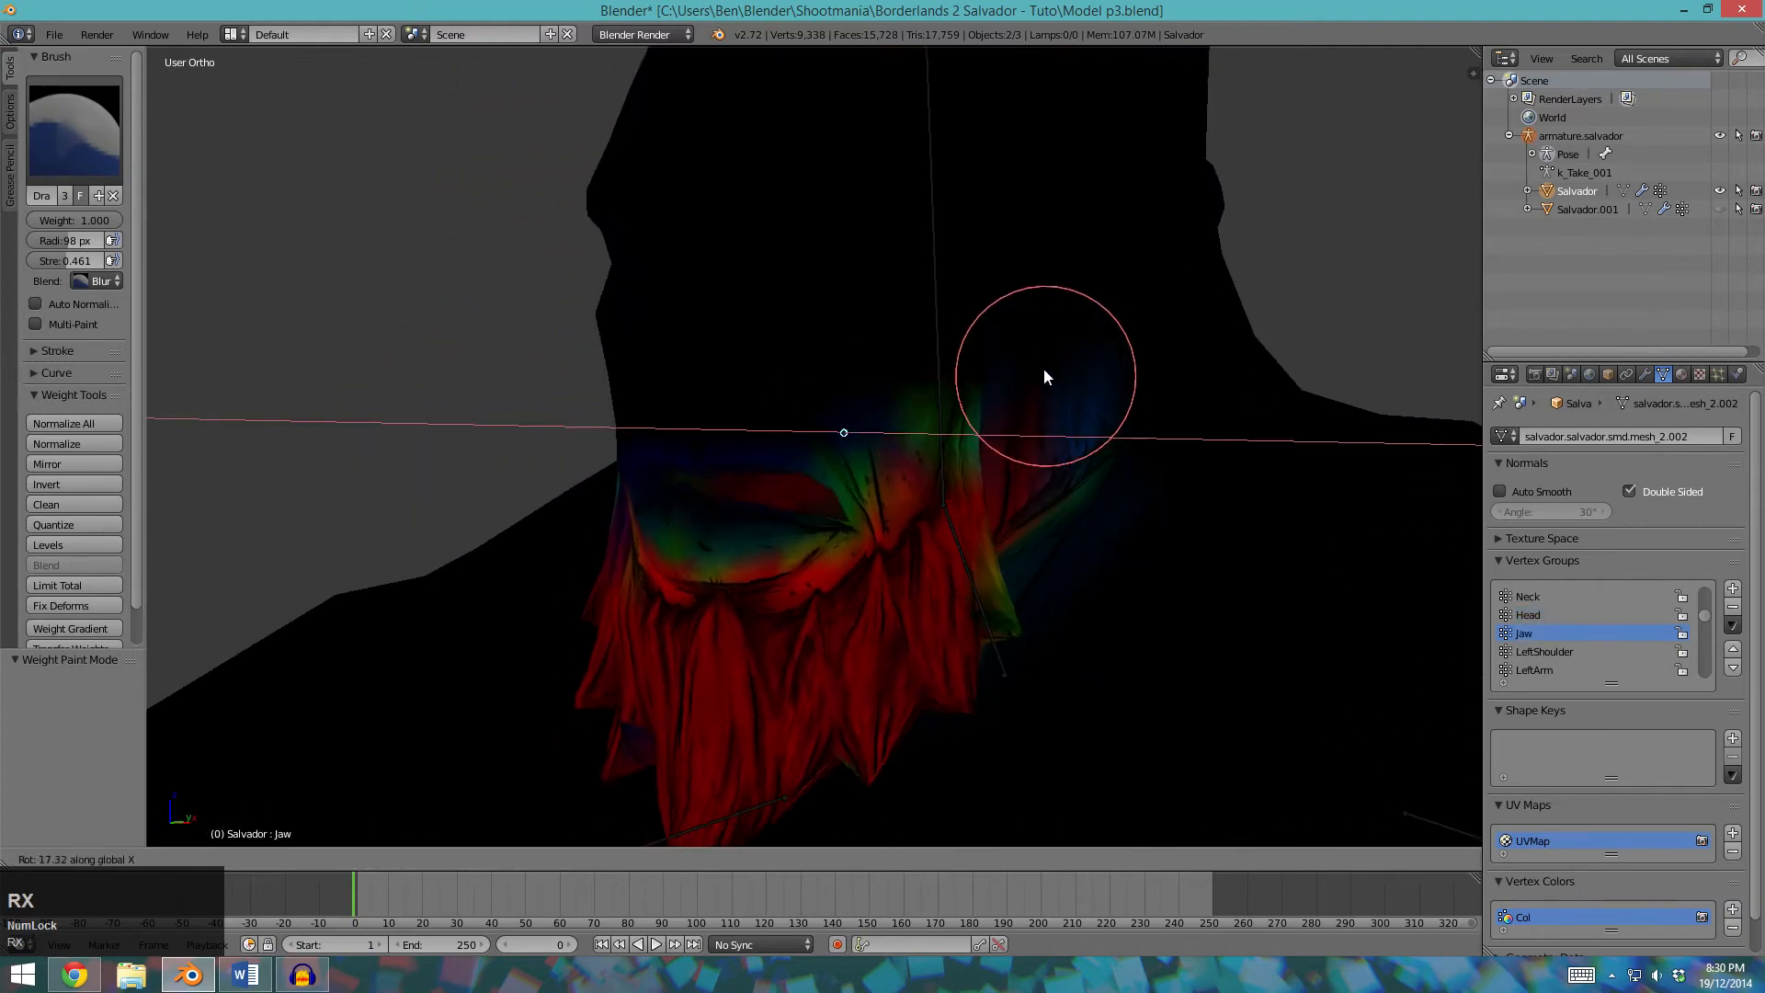
key("Escape")
scroll(717, 505, "up", 5)
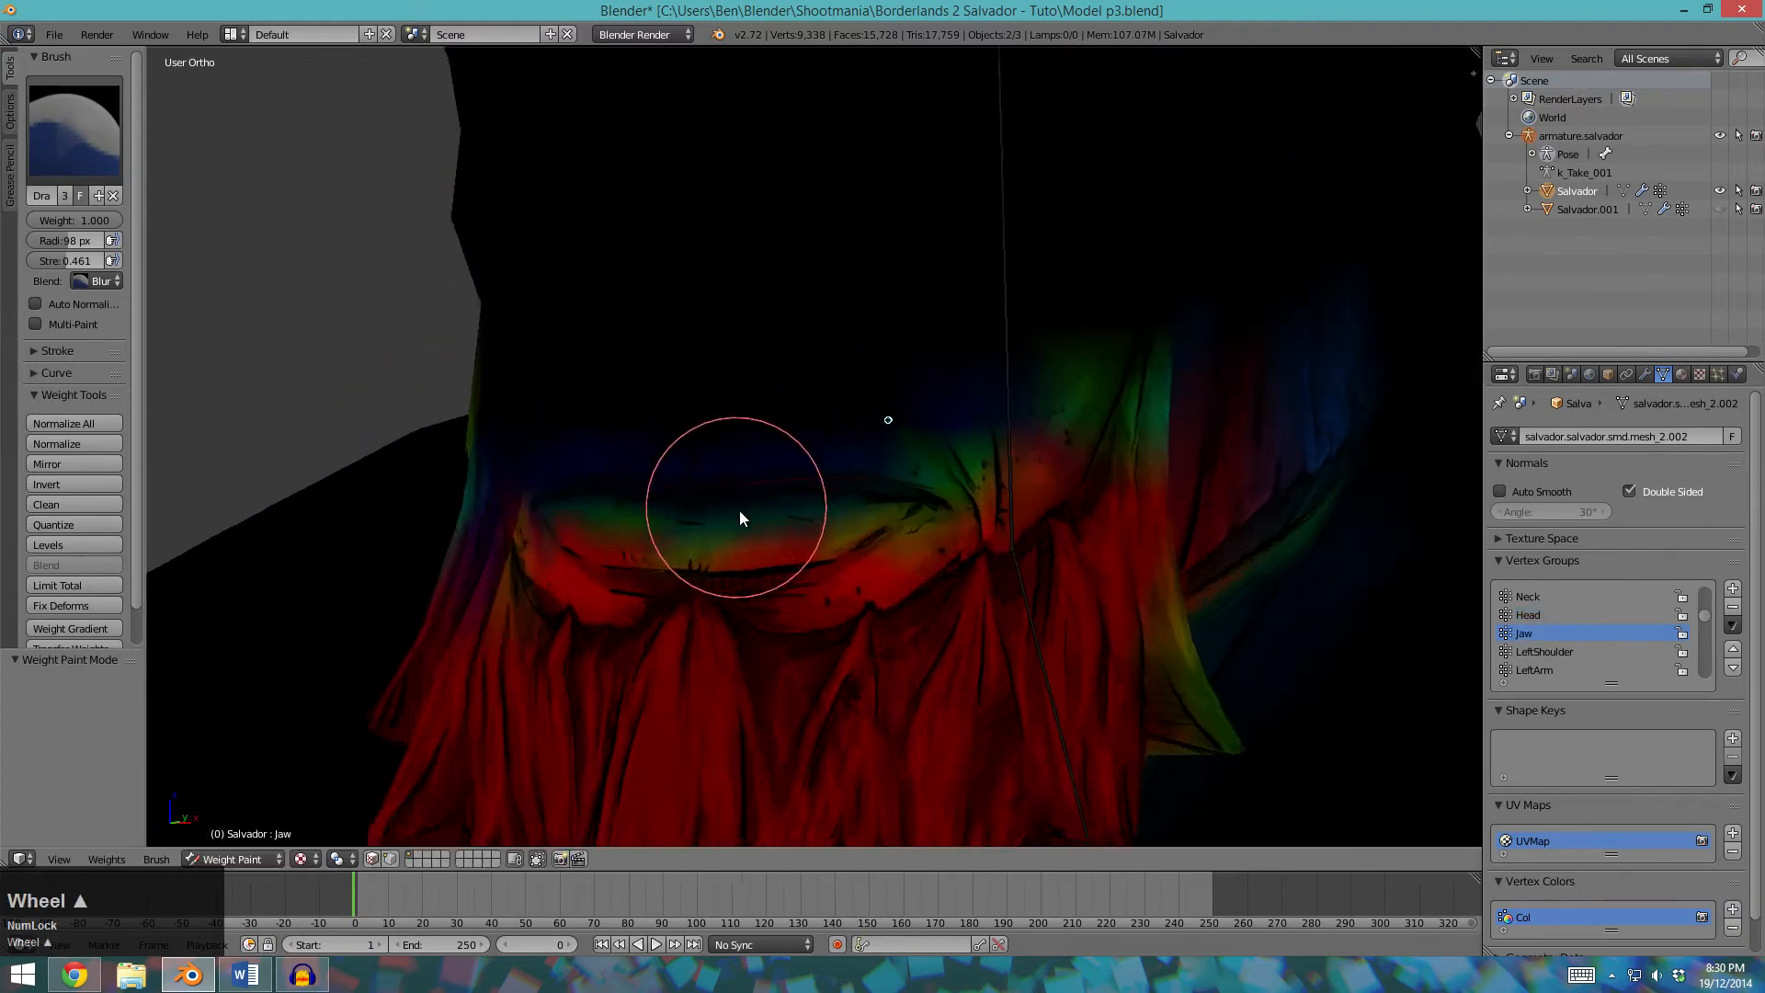
middle_click_drag(777, 508, 885, 476)
scroll(918, 406, "down", 2)
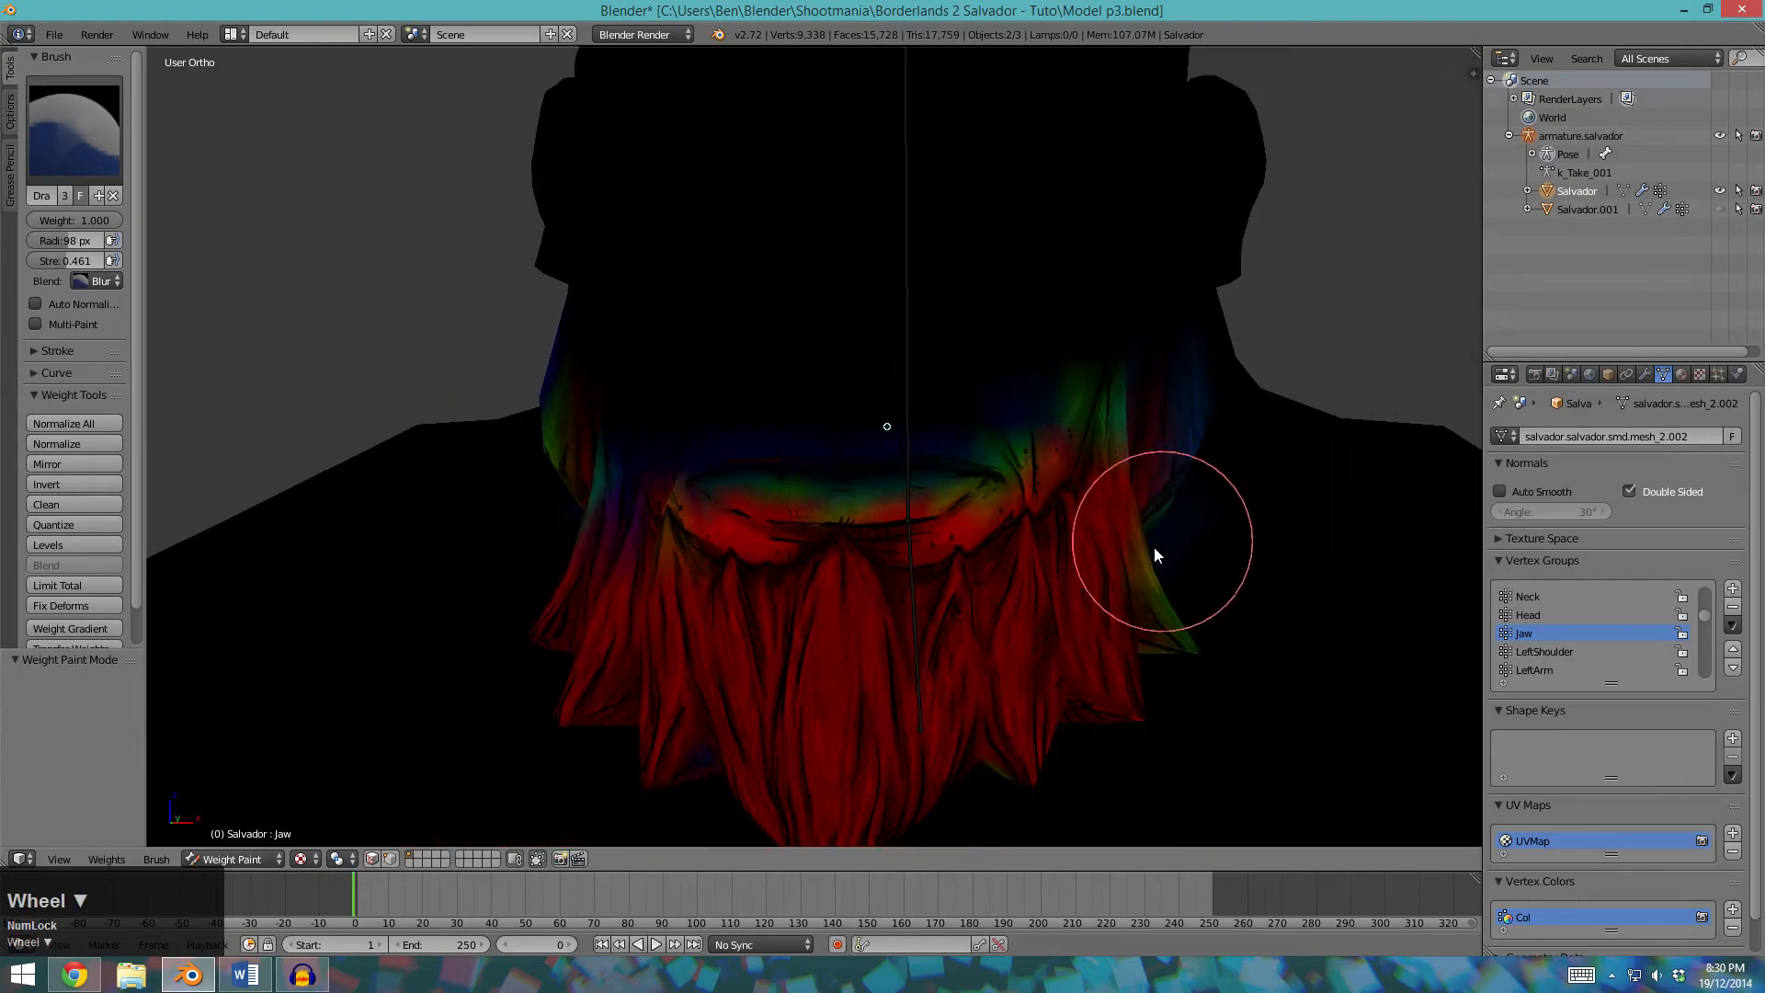
Enter Edit Mode, clear the selection and circle-select the vertices along the upper lip.
key("Tab")
scroll(800, 421, "up", 5)
mouse_move(800, 421)
middle_mouse_down()
mouse_move(805, 404)
mouse_move(770, 630)
mouse_move(795, 513)
middle_mouse_up()
scroll(769, 587, "up", 5)
key("a")
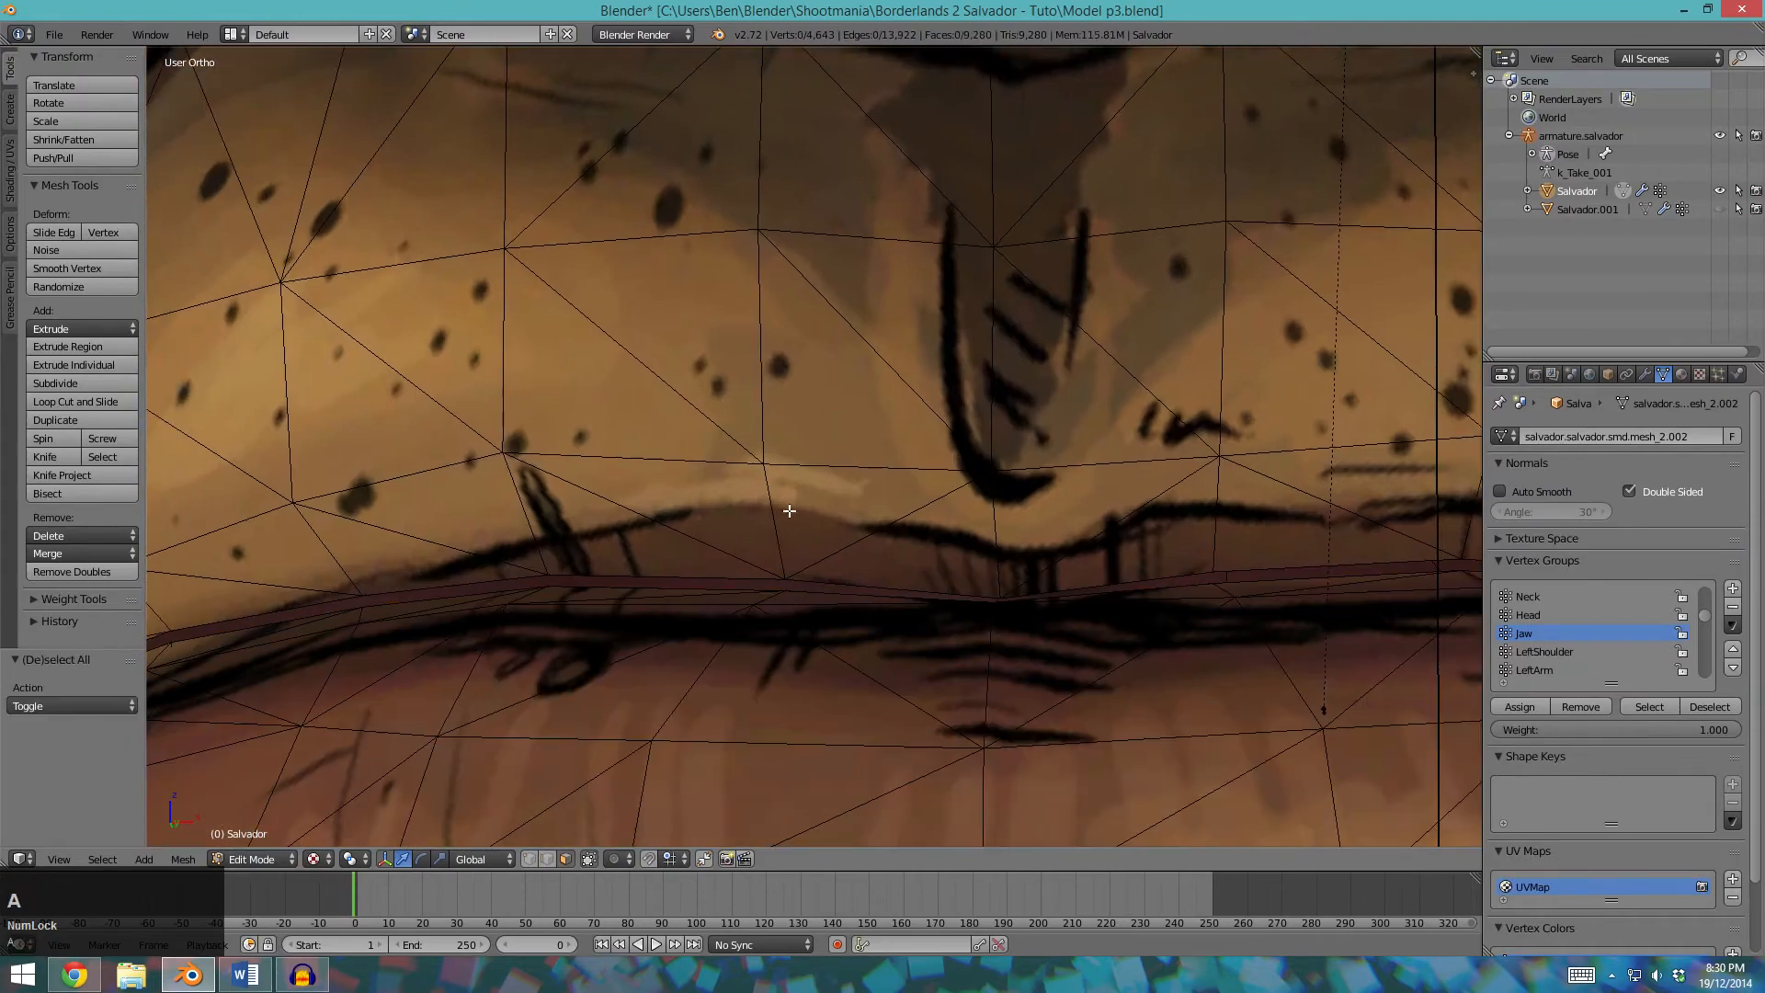
mouse_move(768, 490)
left_mouse_down()
mouse_move(394, 484)
mouse_move(374, 505)
mouse_move(1222, 413)
mouse_move(1296, 439)
left_mouse_up()
scroll(1296, 439, "down", 1)
scroll(1296, 439, "down", 1)
middle_click_drag(1296, 440, 1085, 515)
scroll(1064, 496, "down", 4)
scroll(993, 580, "up", 3)
middle_click_drag(993, 580, 968, 489, "shift")
key("c")
mouse_move(853, 473)
left_mouse_down()
mouse_move(1017, 462)
mouse_move(1143, 483)
left_mouse_up()
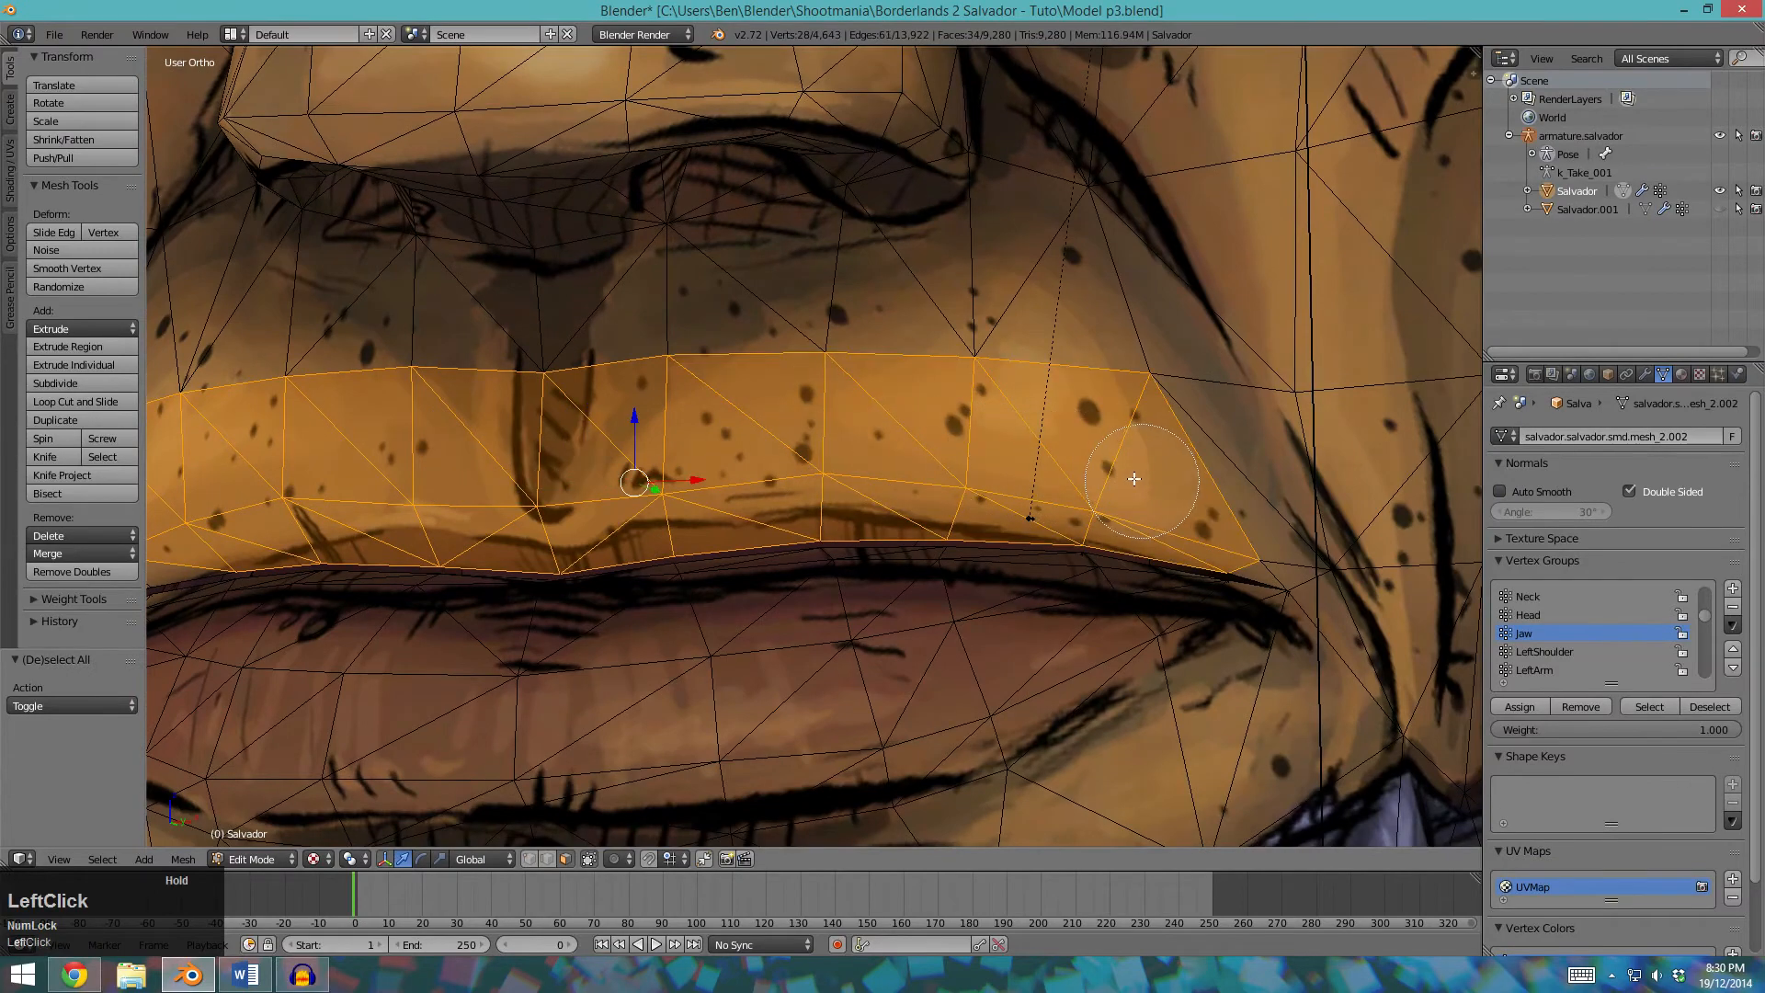
Extend the circle selection to the upper-lip vertices around both mouth corners.
key("Escape")
scroll(1075, 503, "down", 1)
left_click(1192, 499)
key("Escape")
middle_click_drag(514, 537, 1117, 508, "shift")
key("c")
left_click(833, 479)
left_click_drag(834, 479, 771, 508)
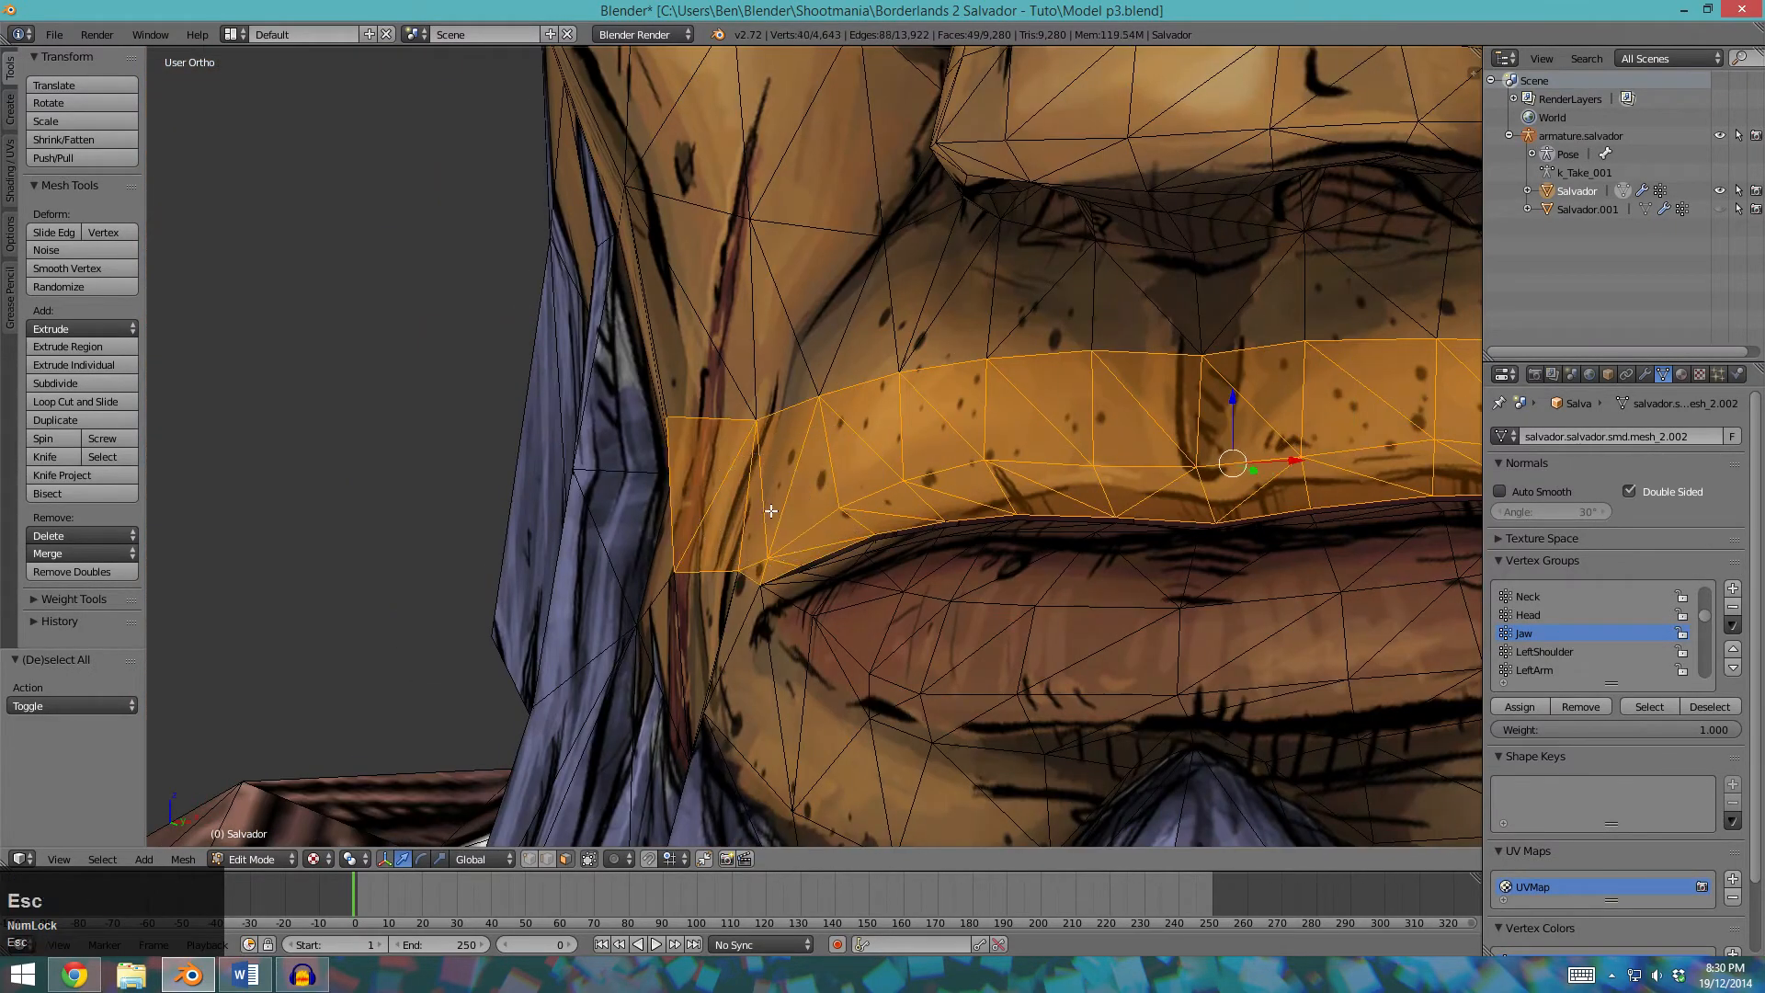
Remove the selected upper-lip vertices from the Jaw vertex group and return to Weight Paint mode.
key("Tab")
key("Tab")
left_click(1579, 708)
key("Tab")
scroll(972, 513, "down", 2)
middle_click_drag(972, 513, 933, 540)
middle_click_drag(933, 541, 800, 506, "shift")
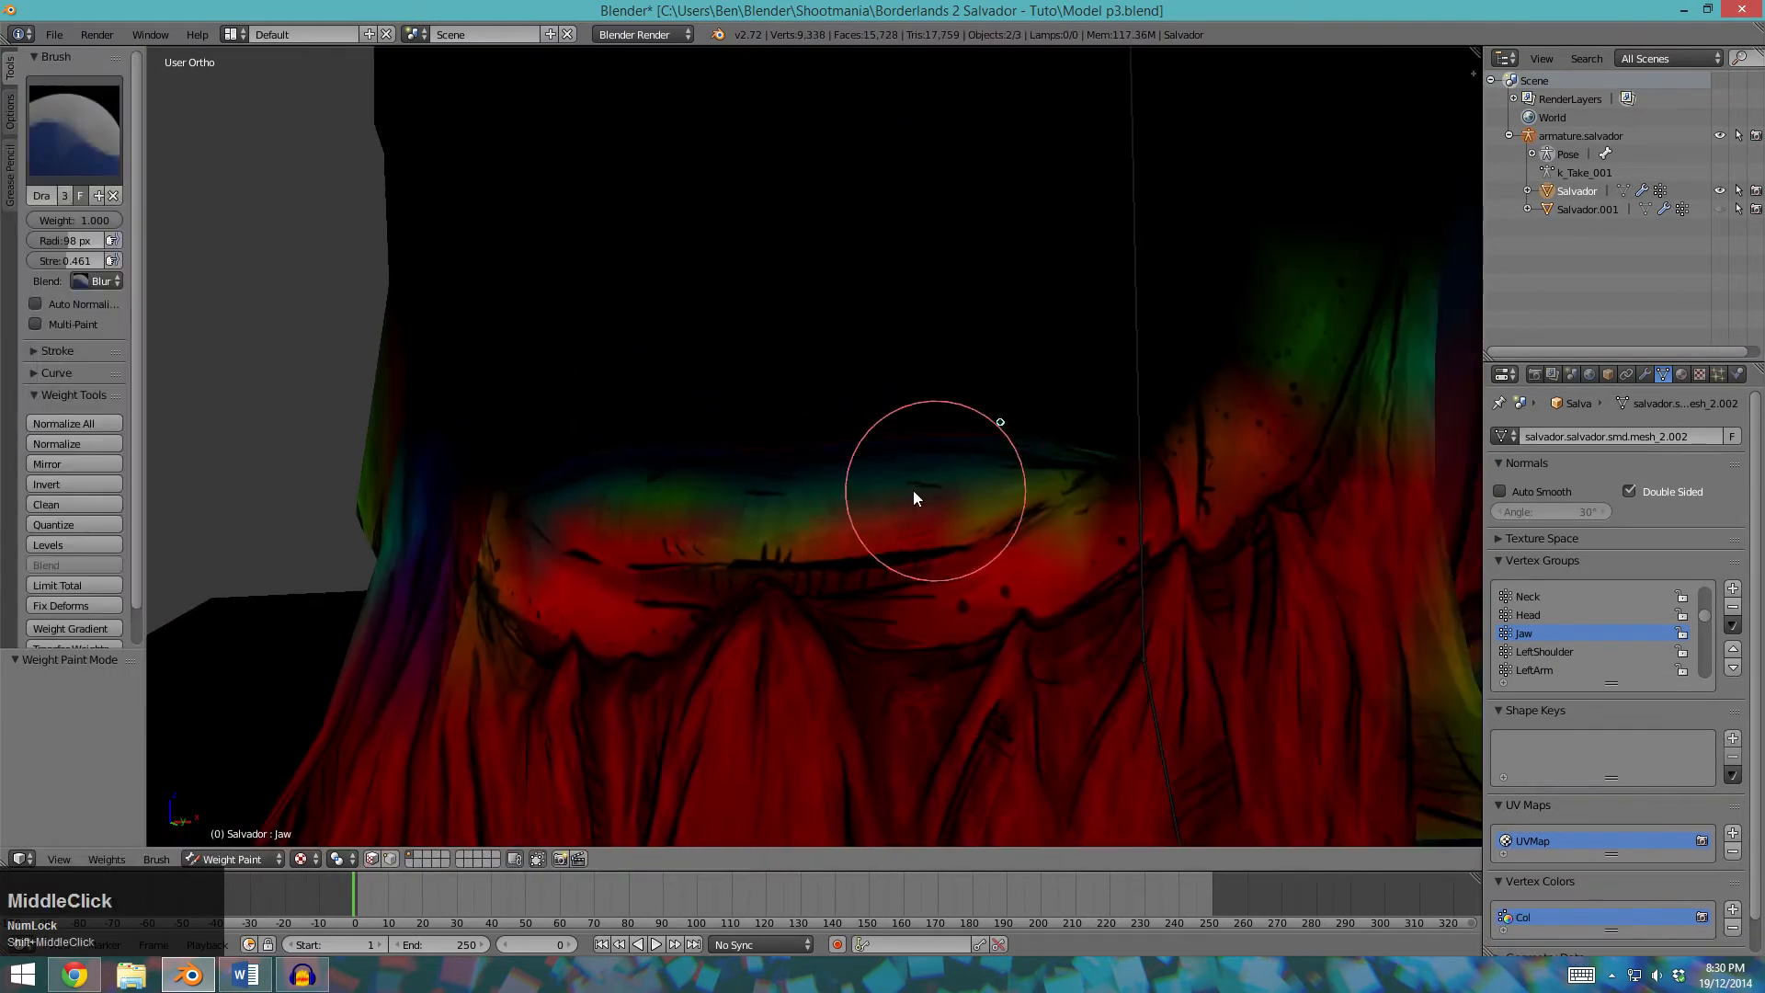
Rotate the Jaw bone 20° about the global X axis to open the mouth.
scroll(914, 498, "down", 4)
middle_click_drag(1023, 559, 972, 588)
scroll(1002, 574, "down", 2)
scroll(1025, 462, "up", 3)
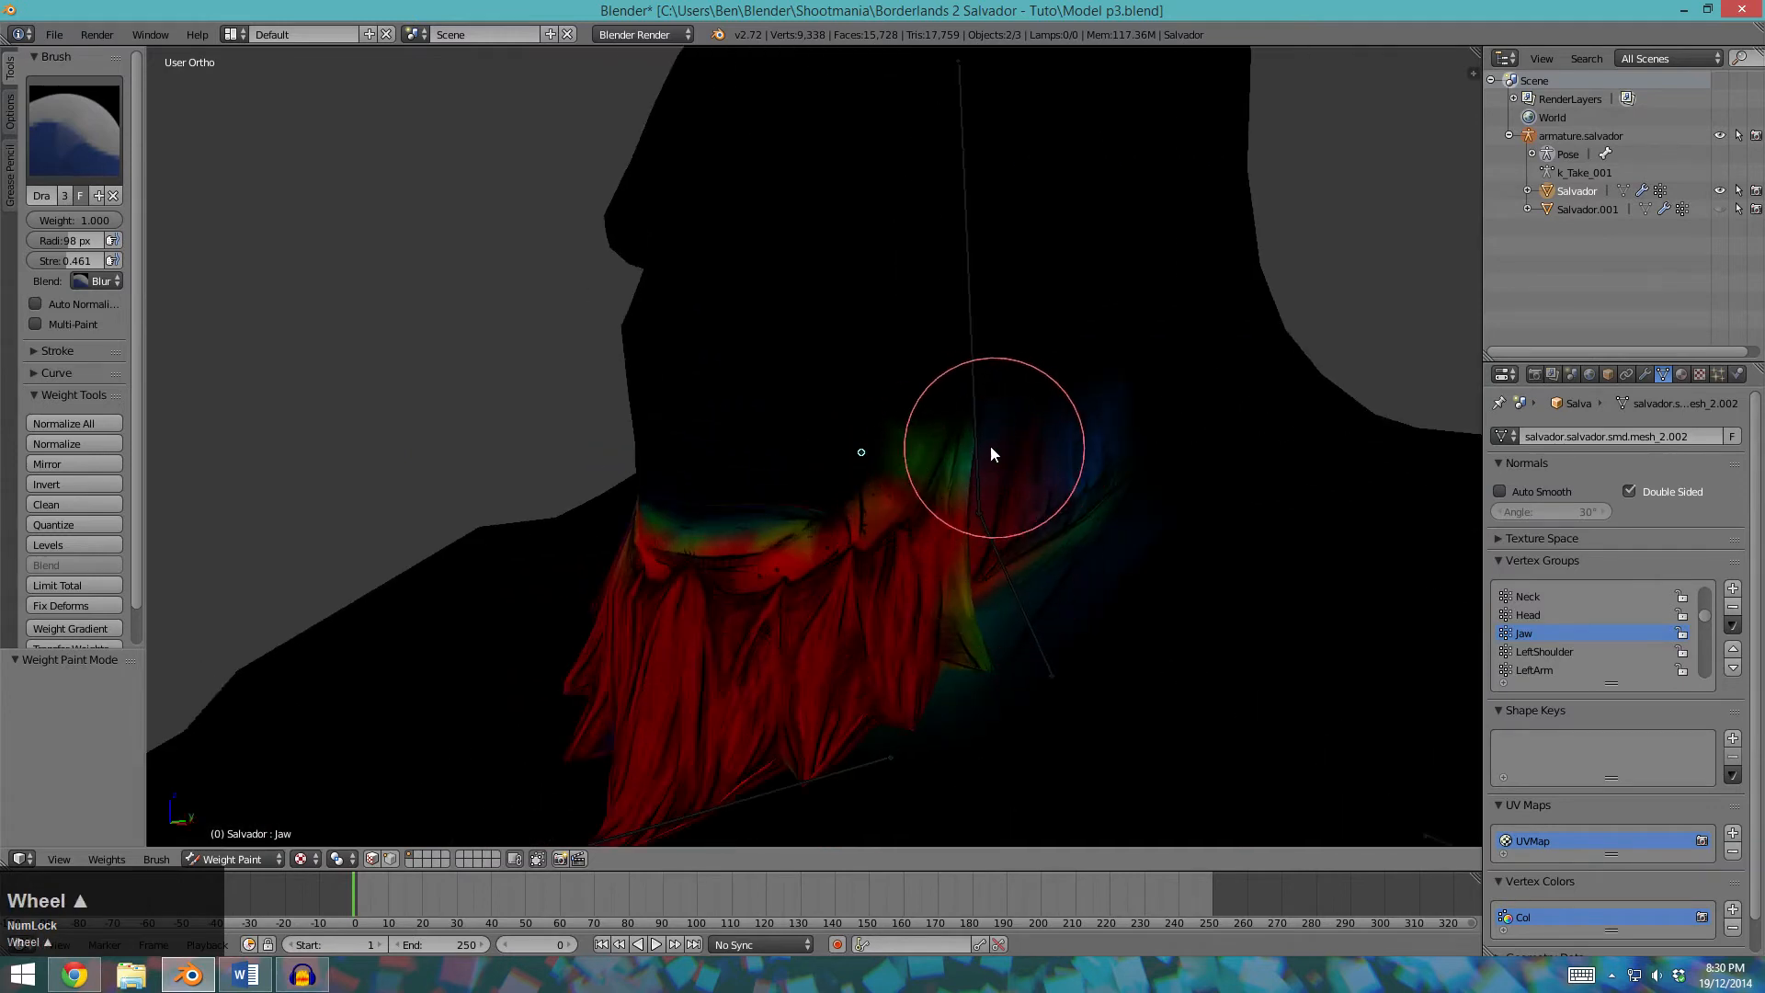
key("r")
key("x")
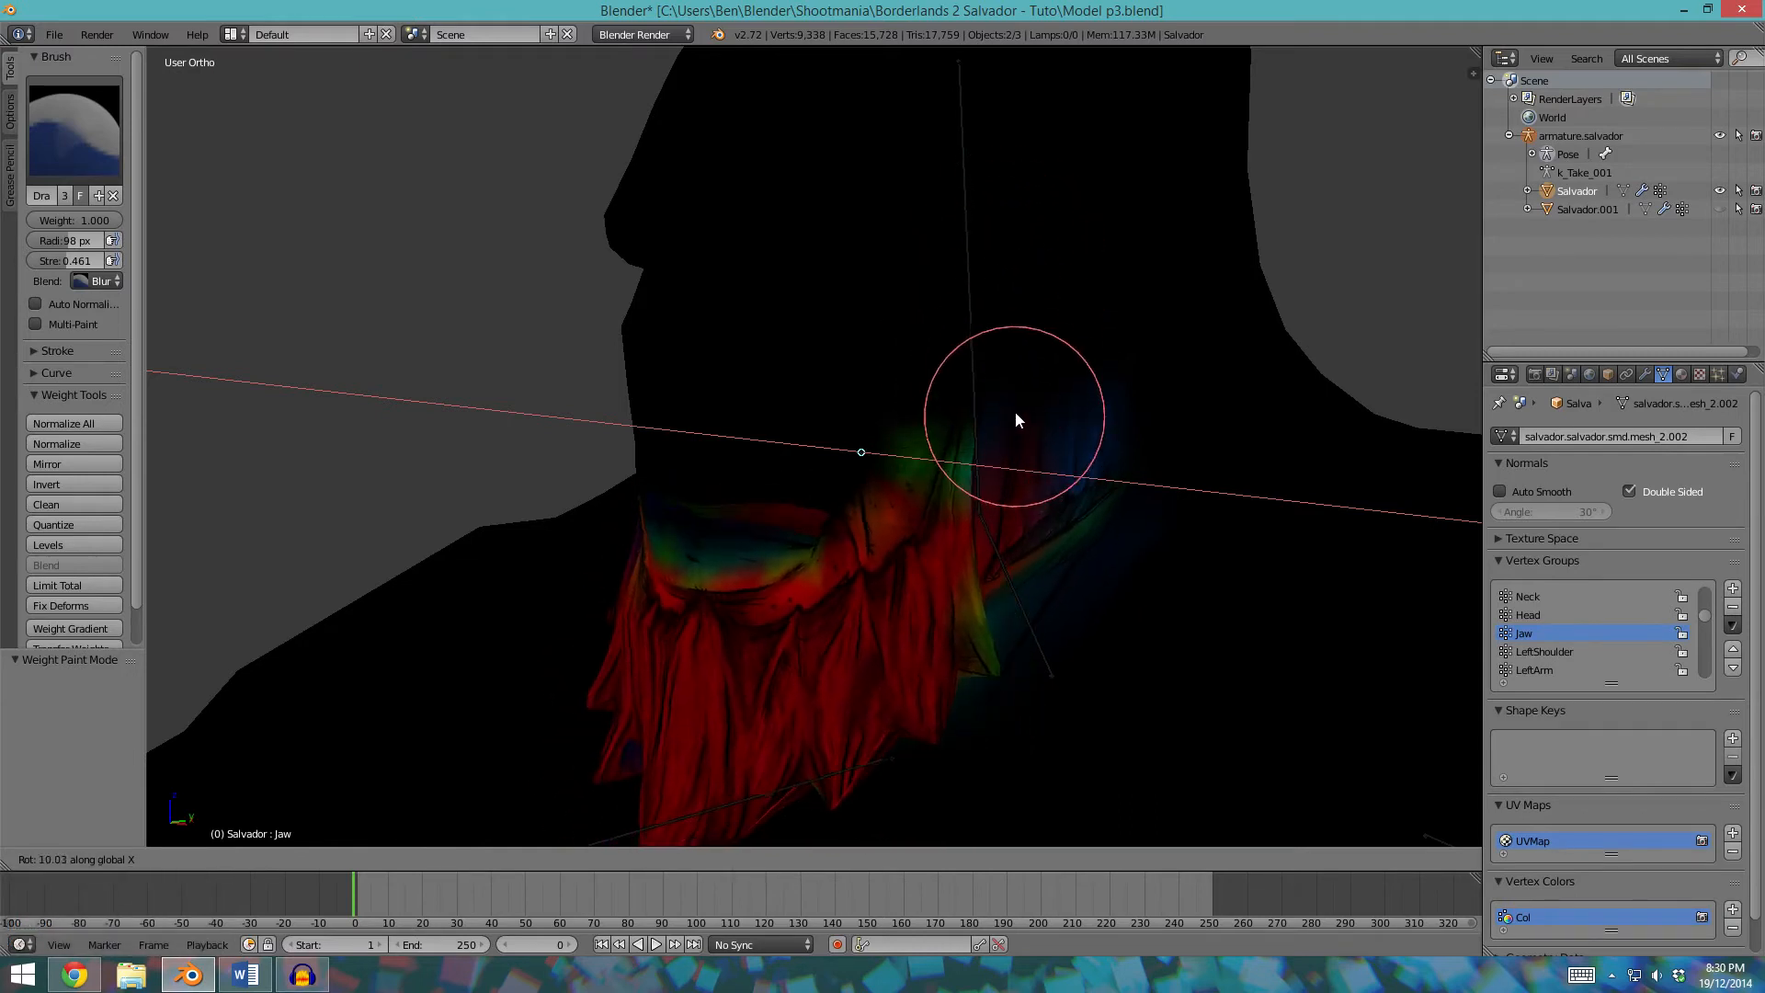
type("20")
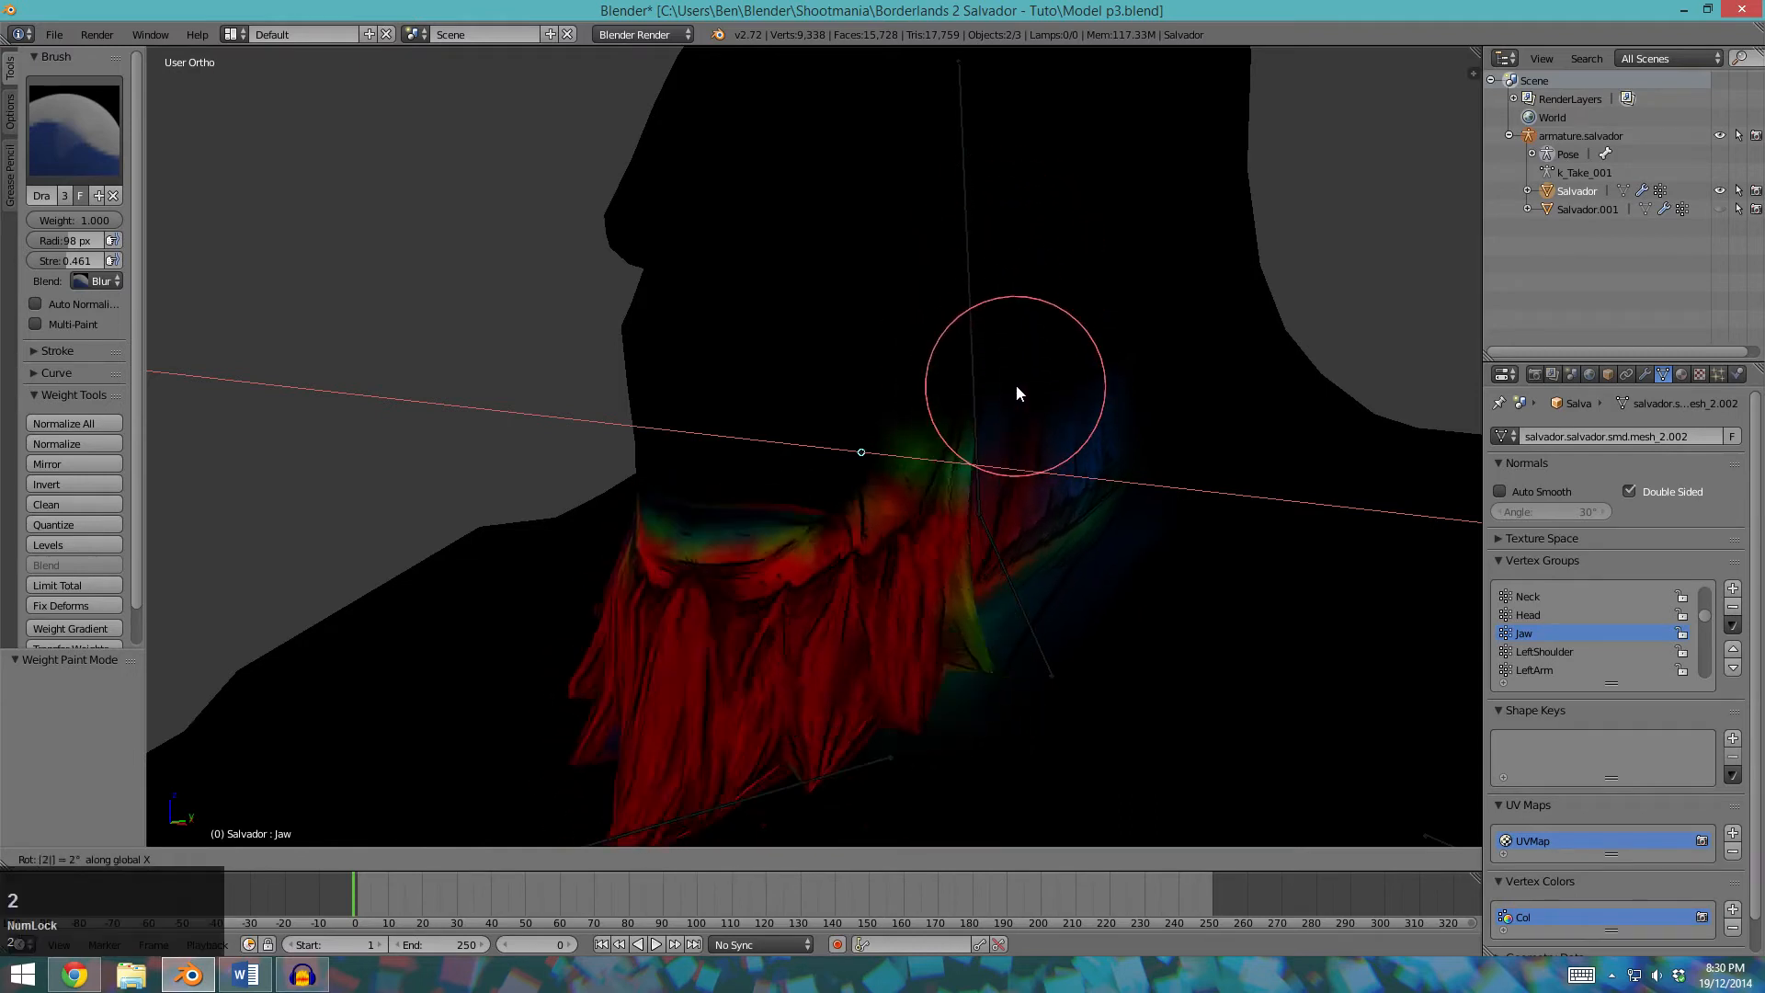
key("Return")
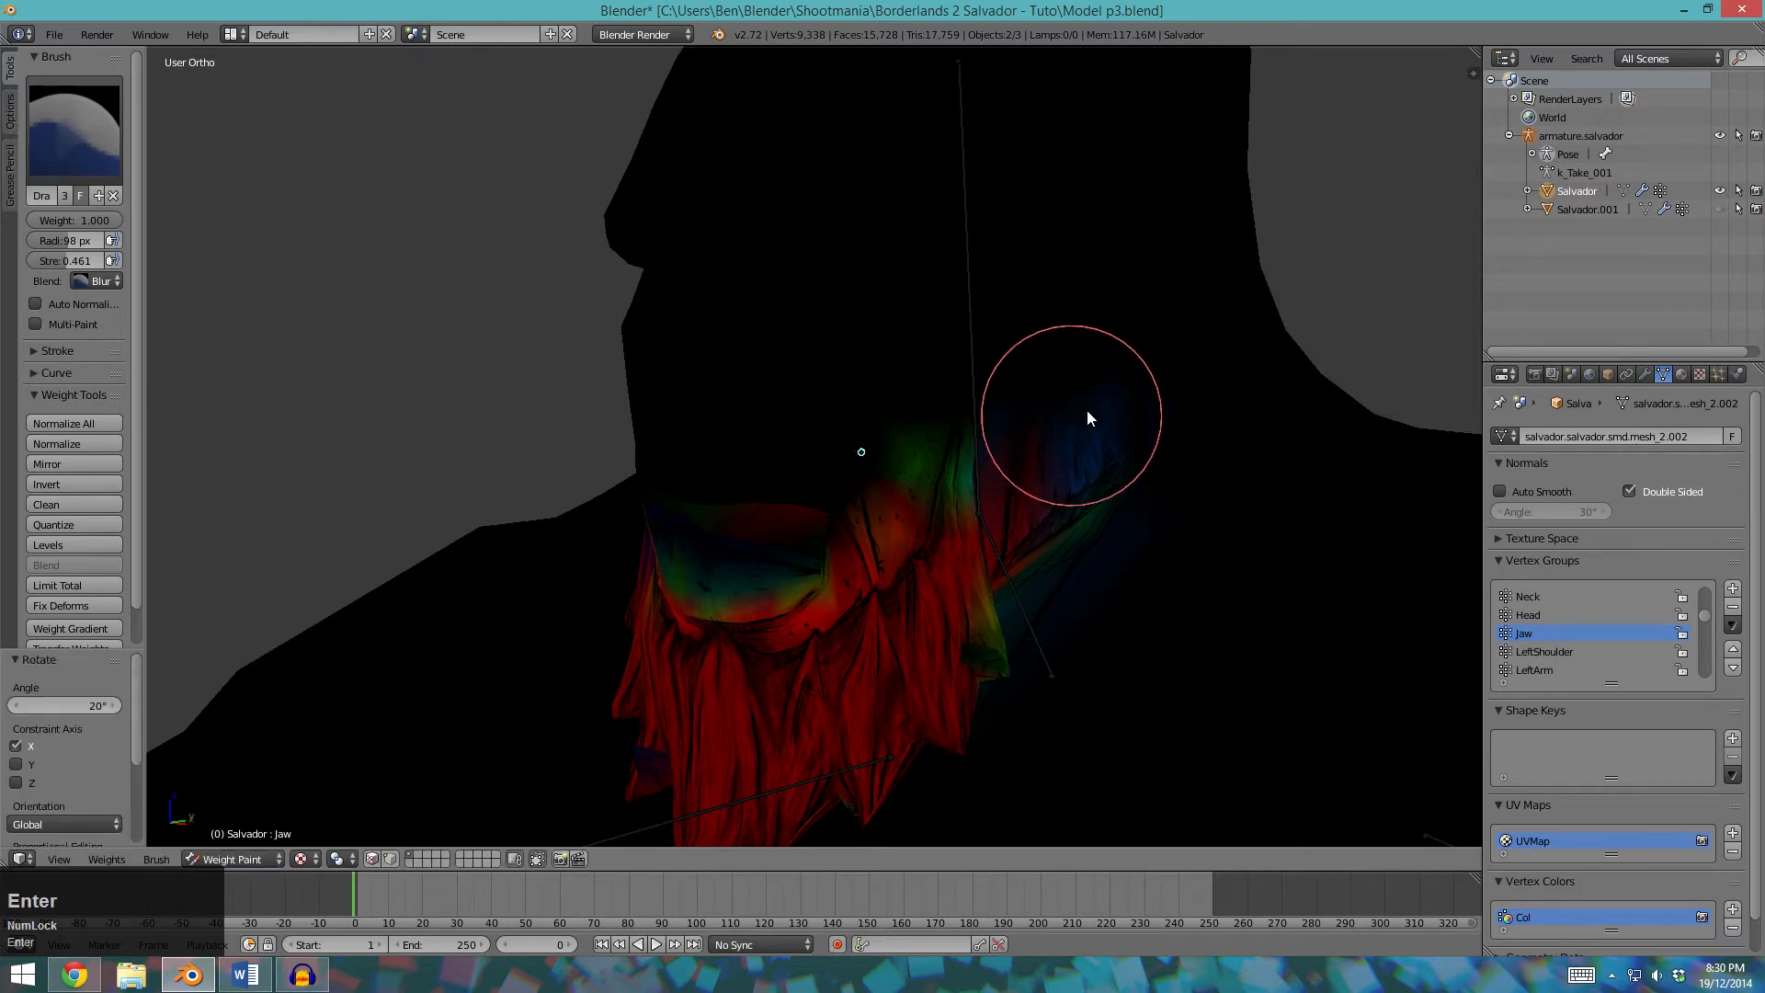
key("r")
type("x20-")
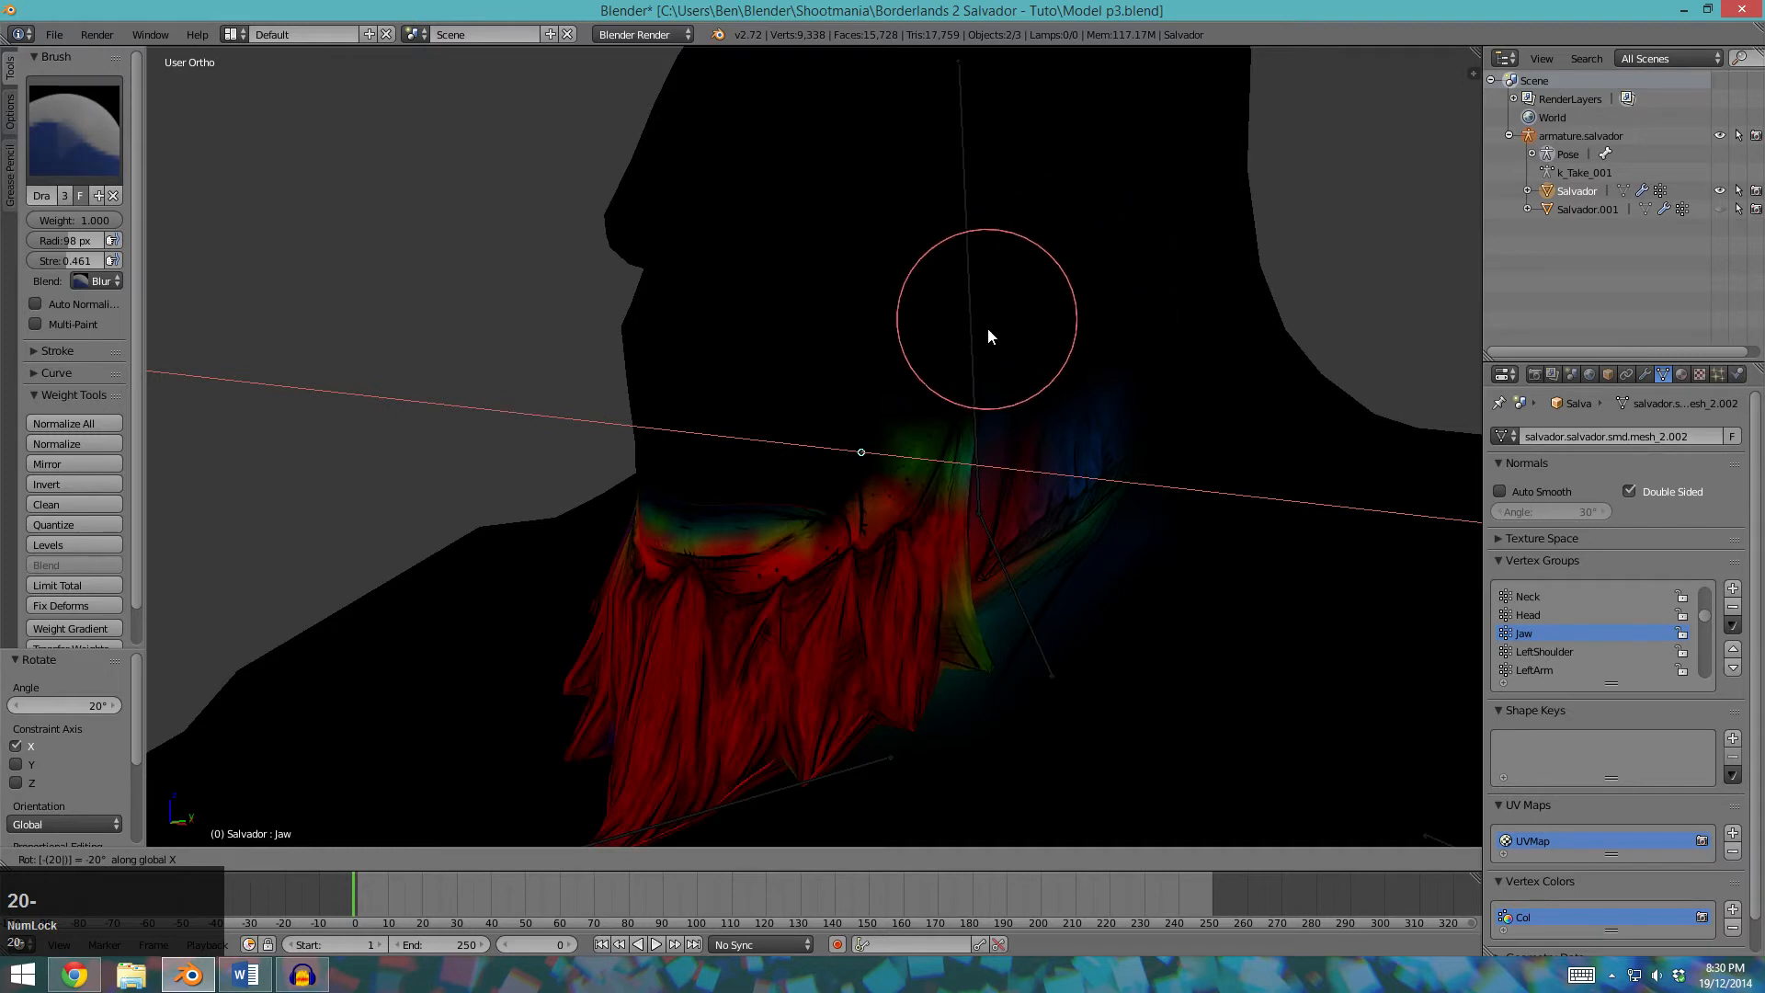
key("Escape")
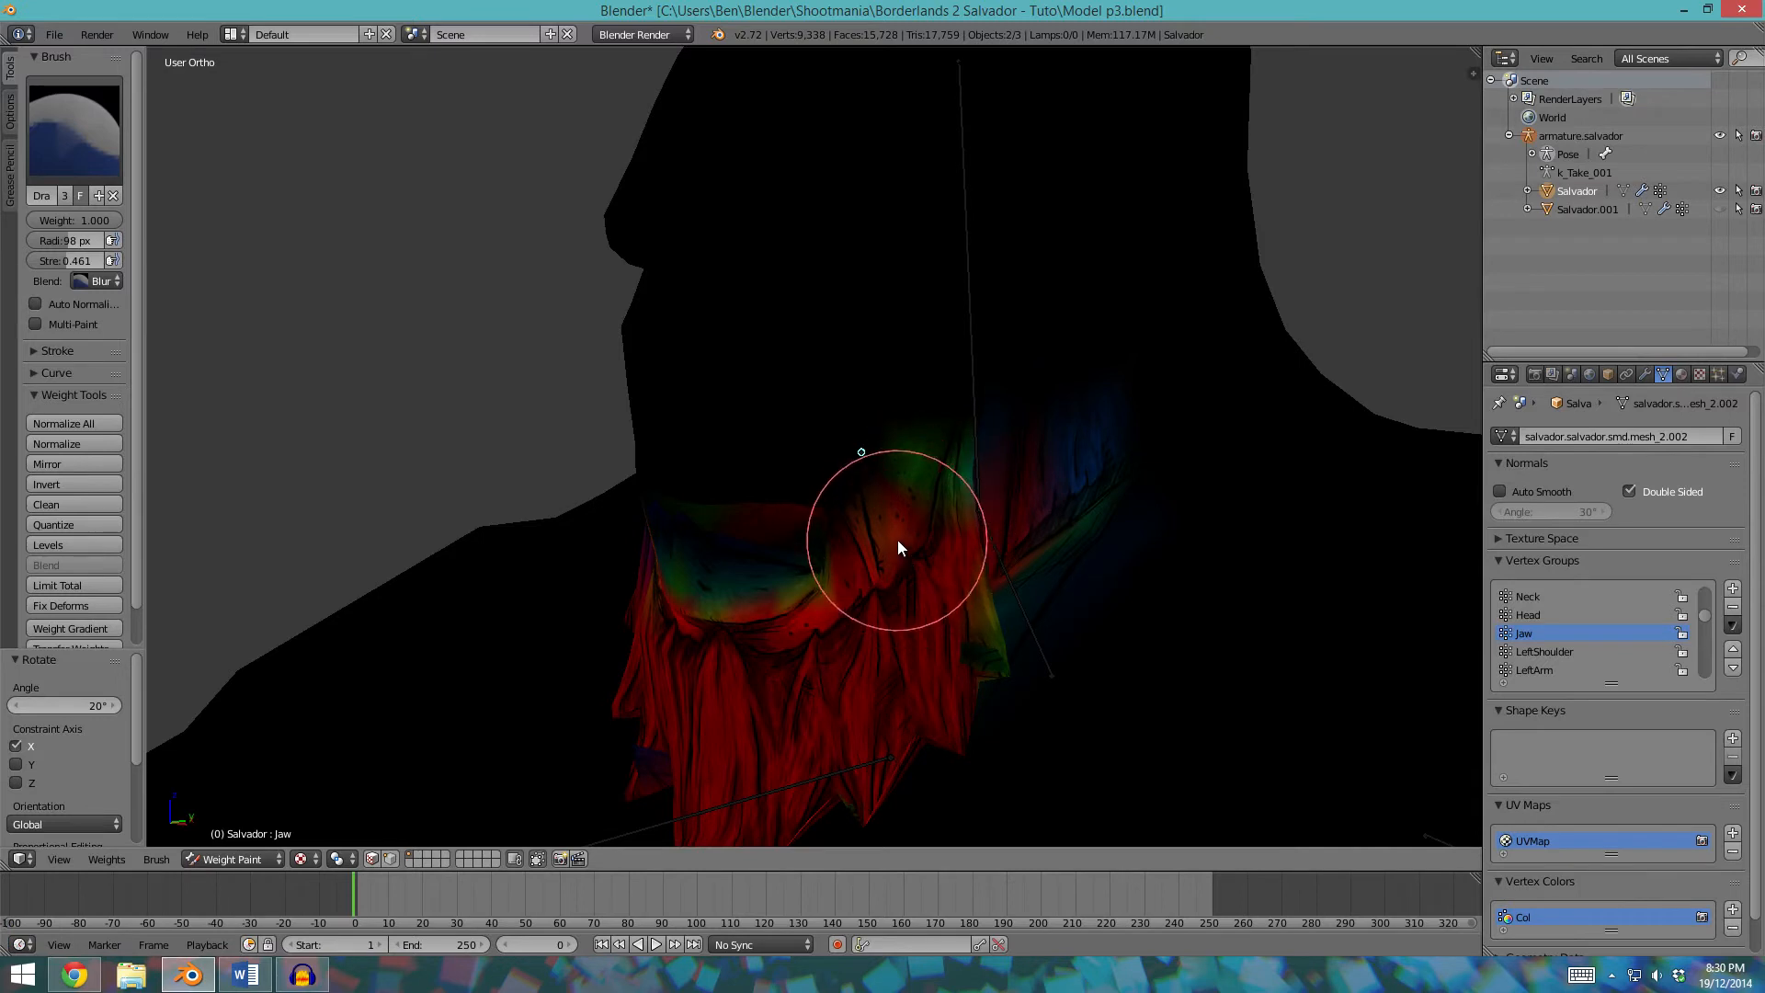
Search for the Clear Pose Transforms command, apply it to the Jaw bone and undo it.
key("space")
type("tran")
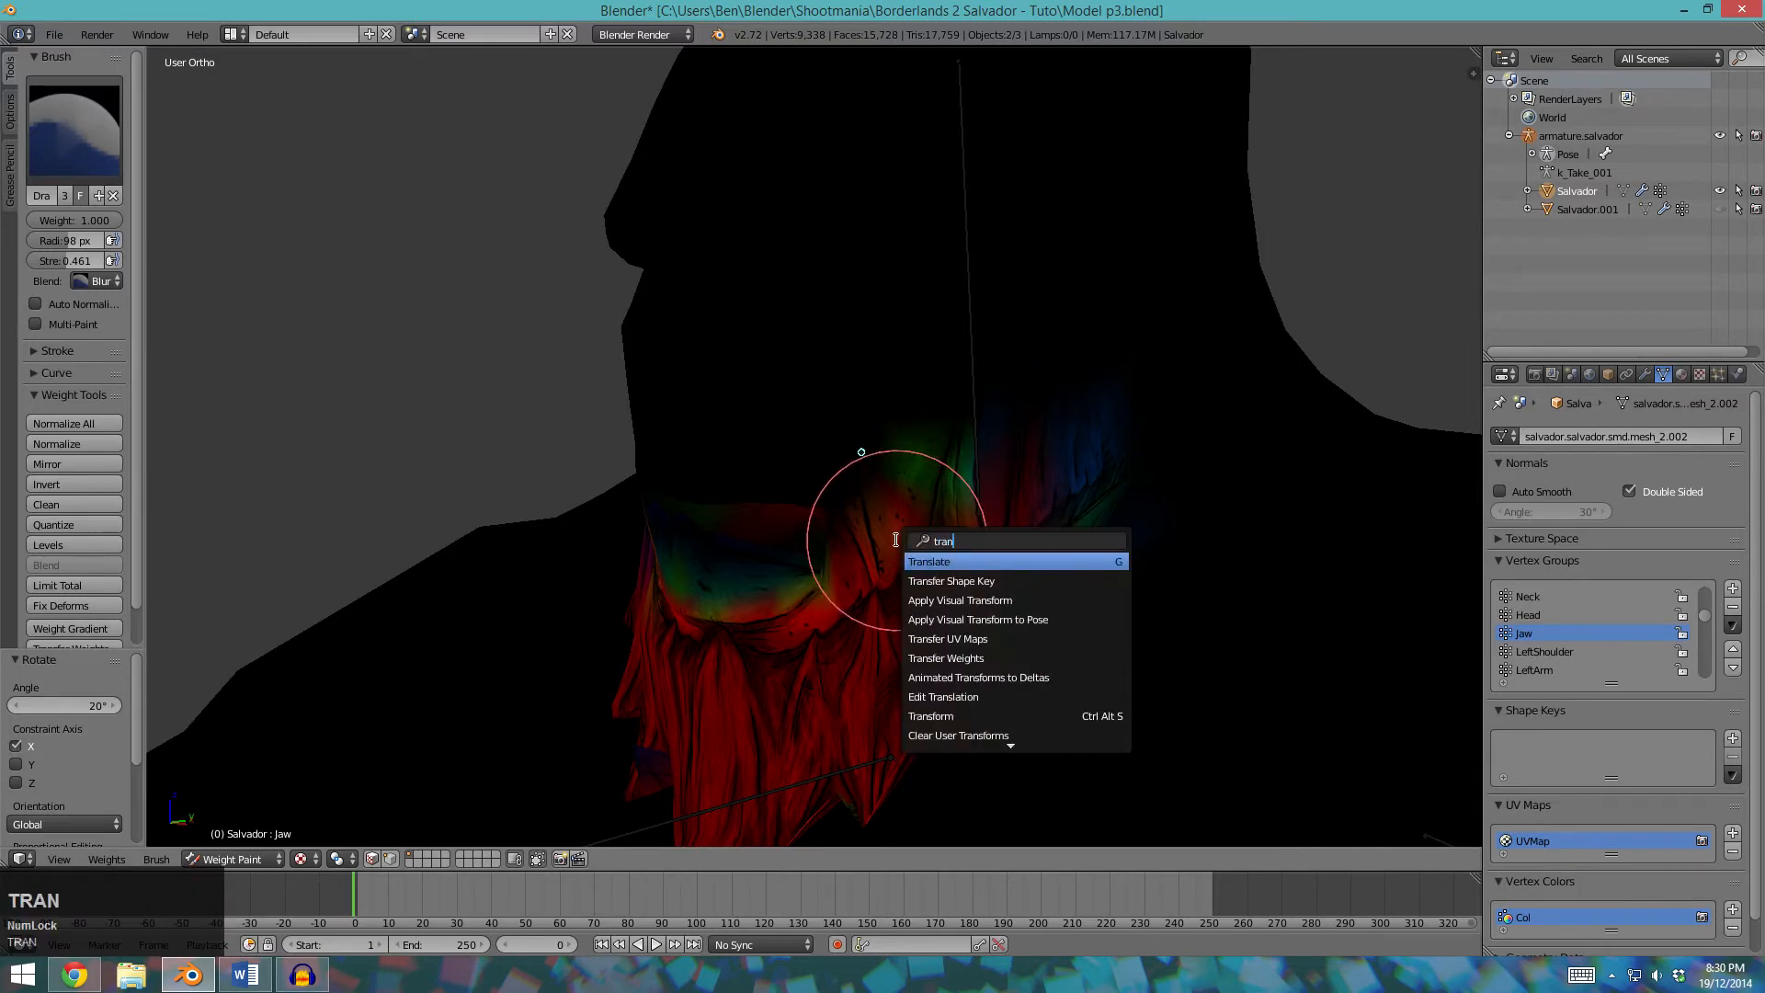
type("sform")
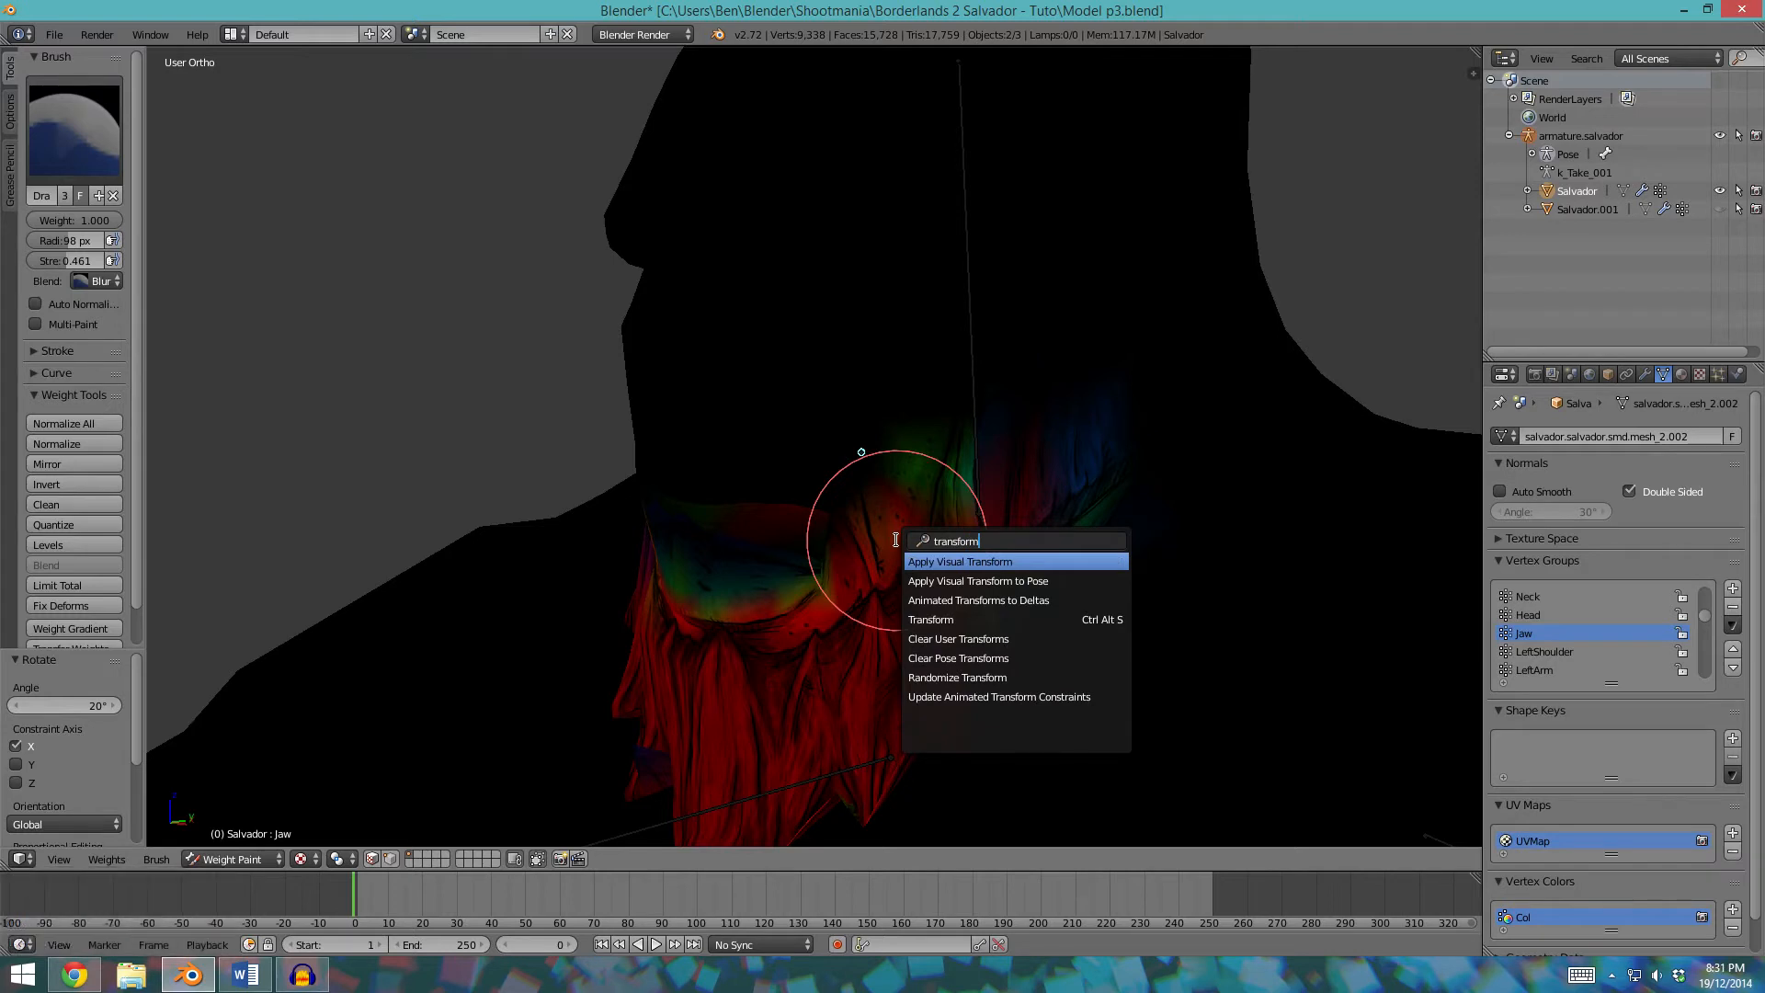
left_click(959, 658)
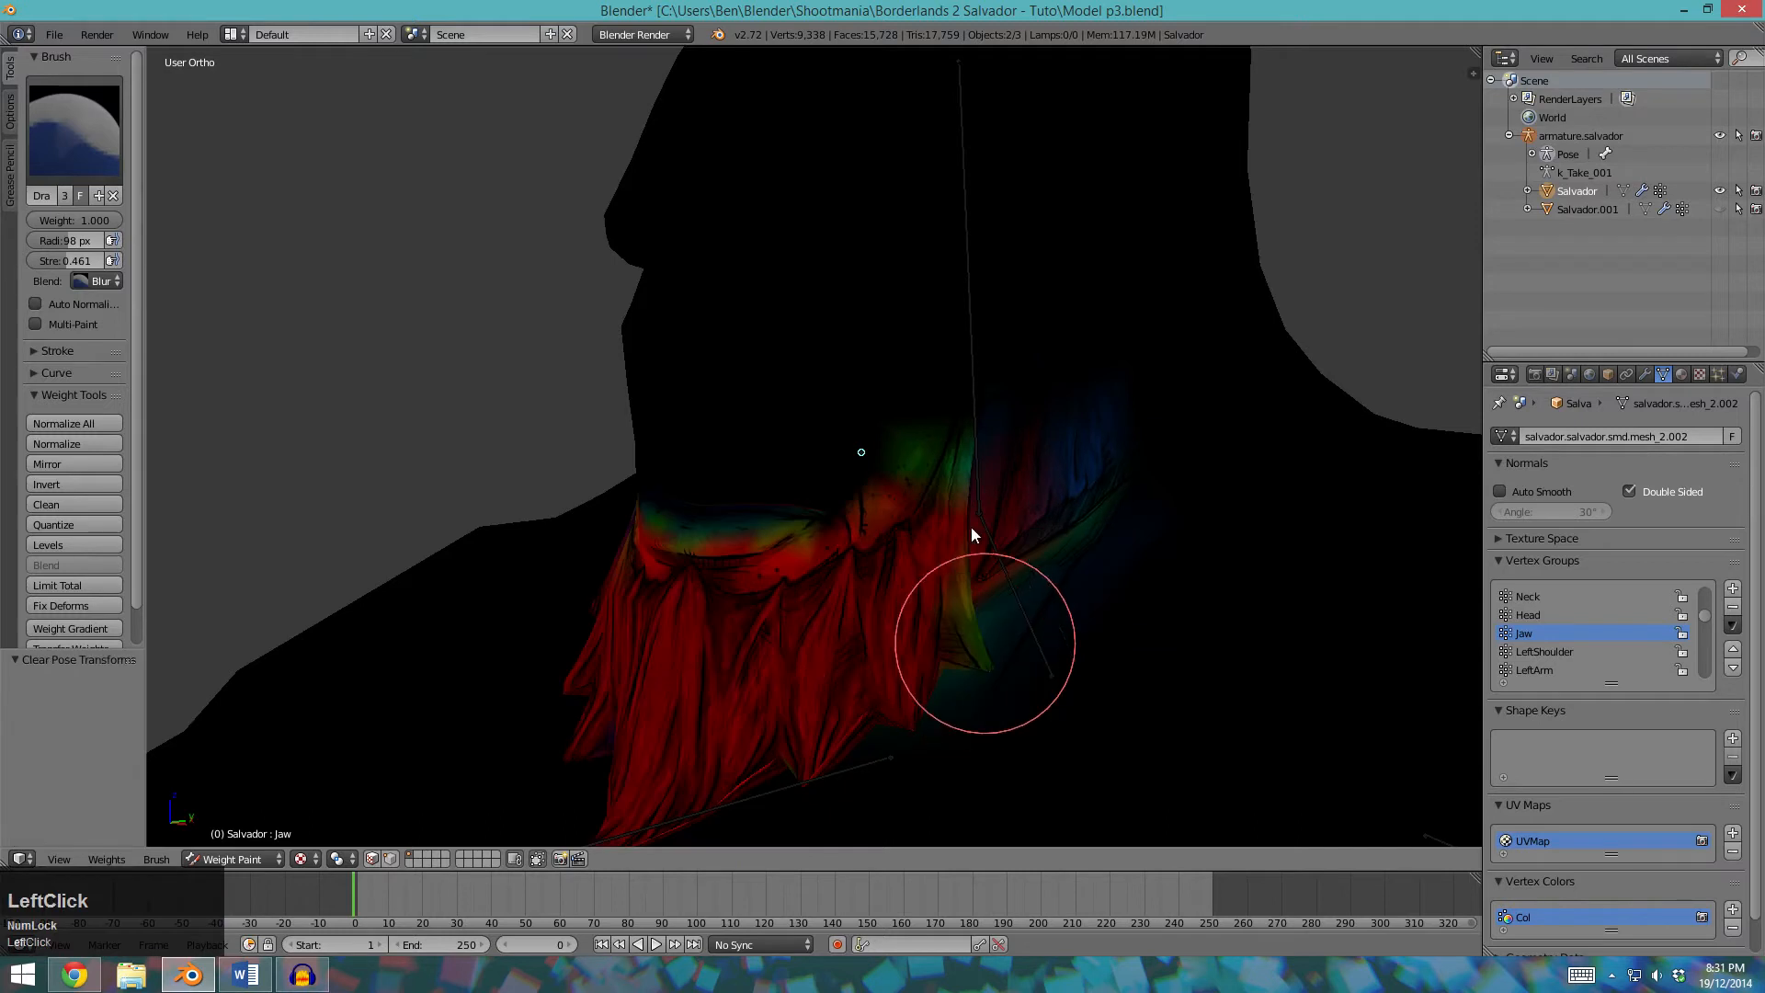
scroll(947, 587, "down", 6)
key("ctrl+z")
Set the brush blend mode to Add and paint the Jaw bone's weight along the lower lip and mouth corners.
scroll(921, 599, "up", 2)
middle_click_drag(821, 508, 244, 364)
left_click(102, 283)
key("a")
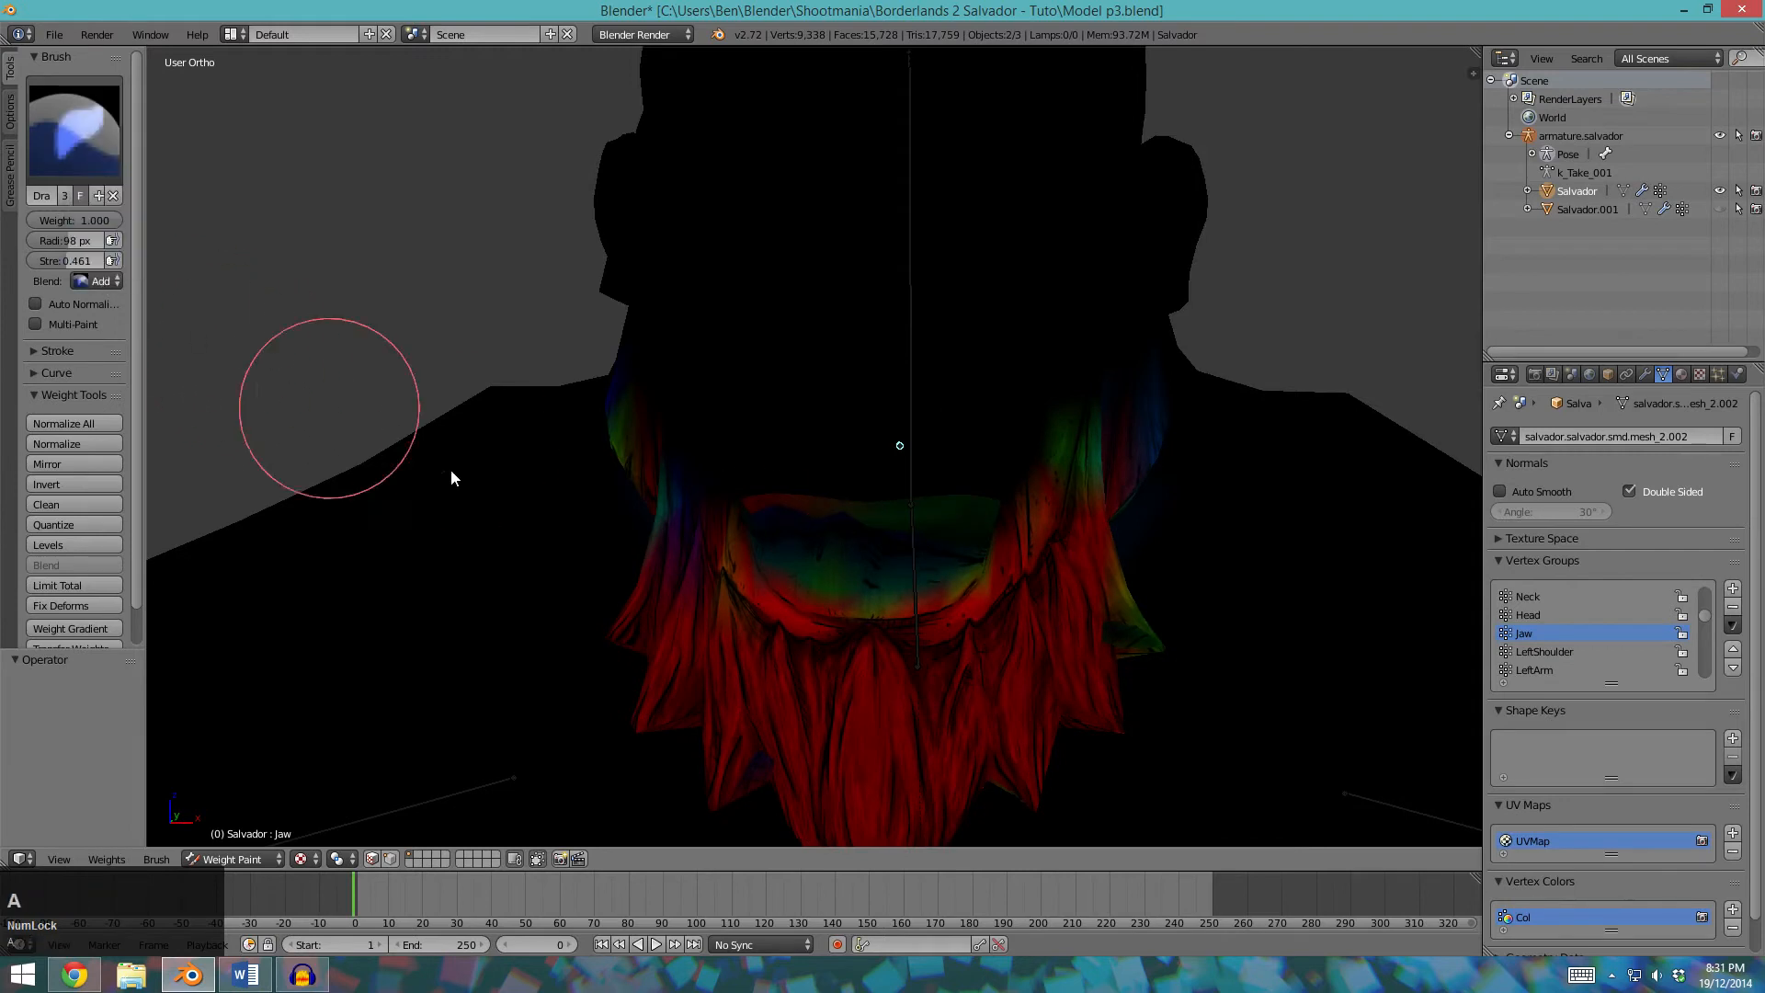
scroll(800, 645, "up", 4)
mouse_move(727, 639)
left_mouse_down()
mouse_move(856, 661)
mouse_move(943, 711)
mouse_move(952, 681)
left_mouse_up()
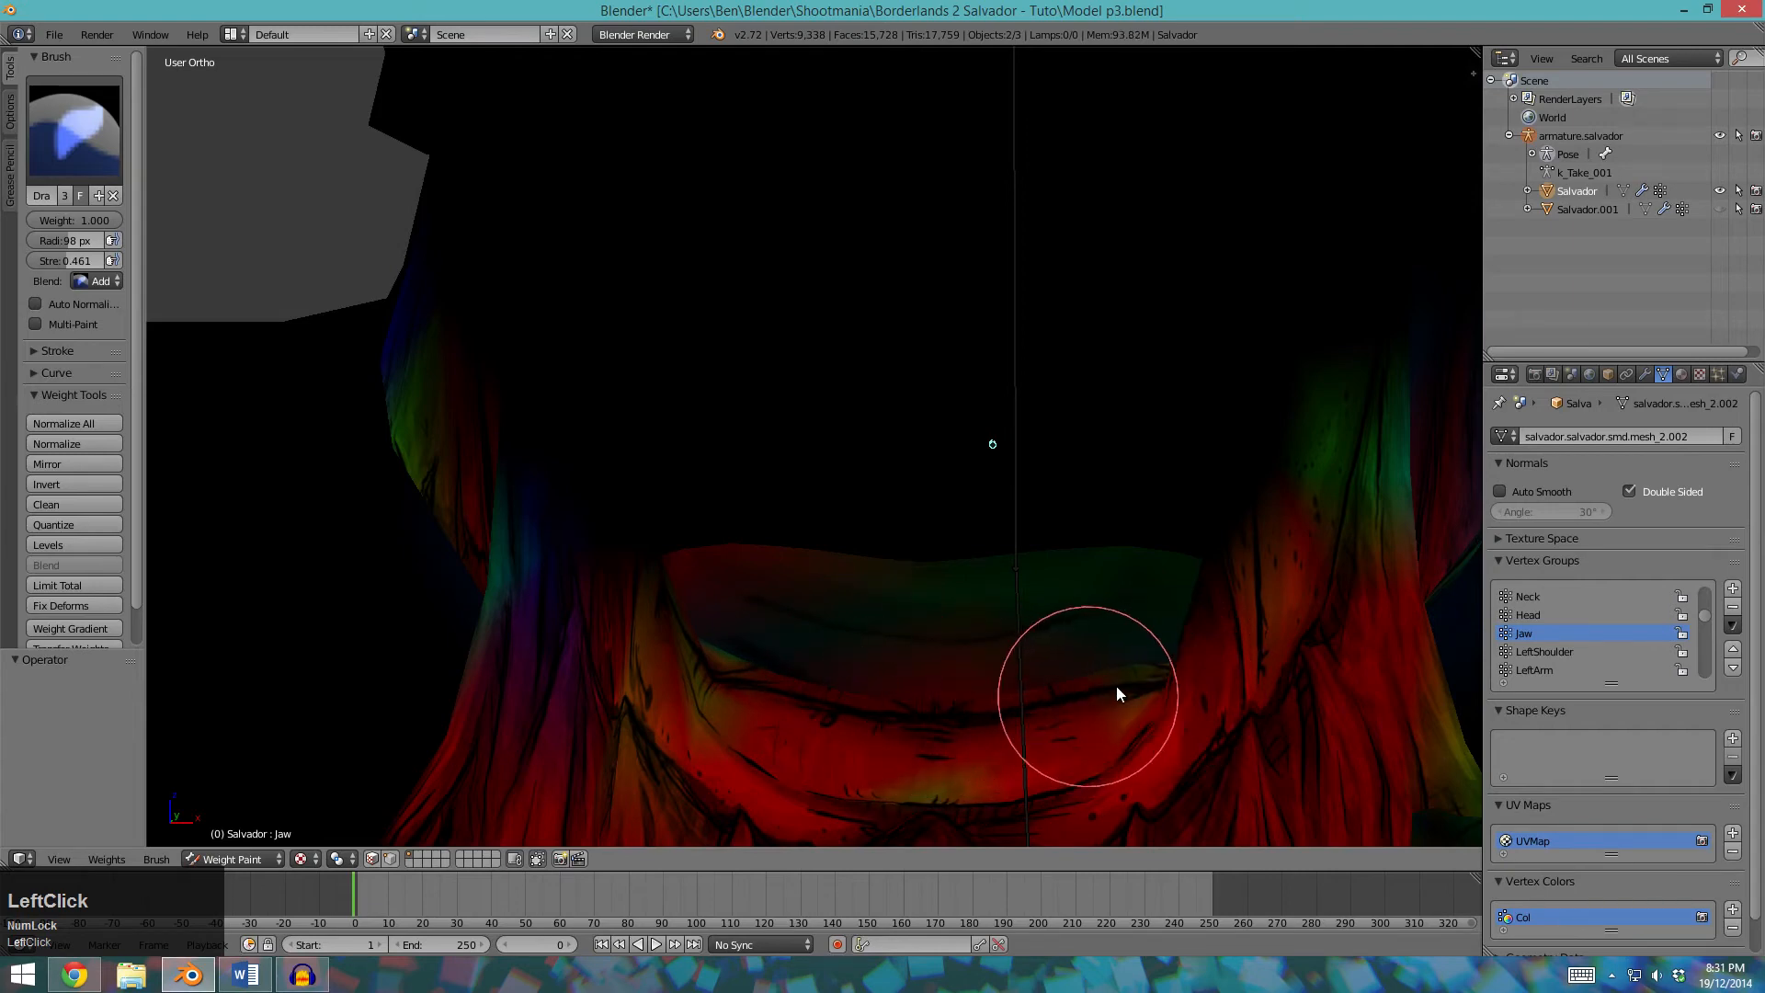
middle_click_drag(1006, 710, 914, 637)
left_click(825, 570)
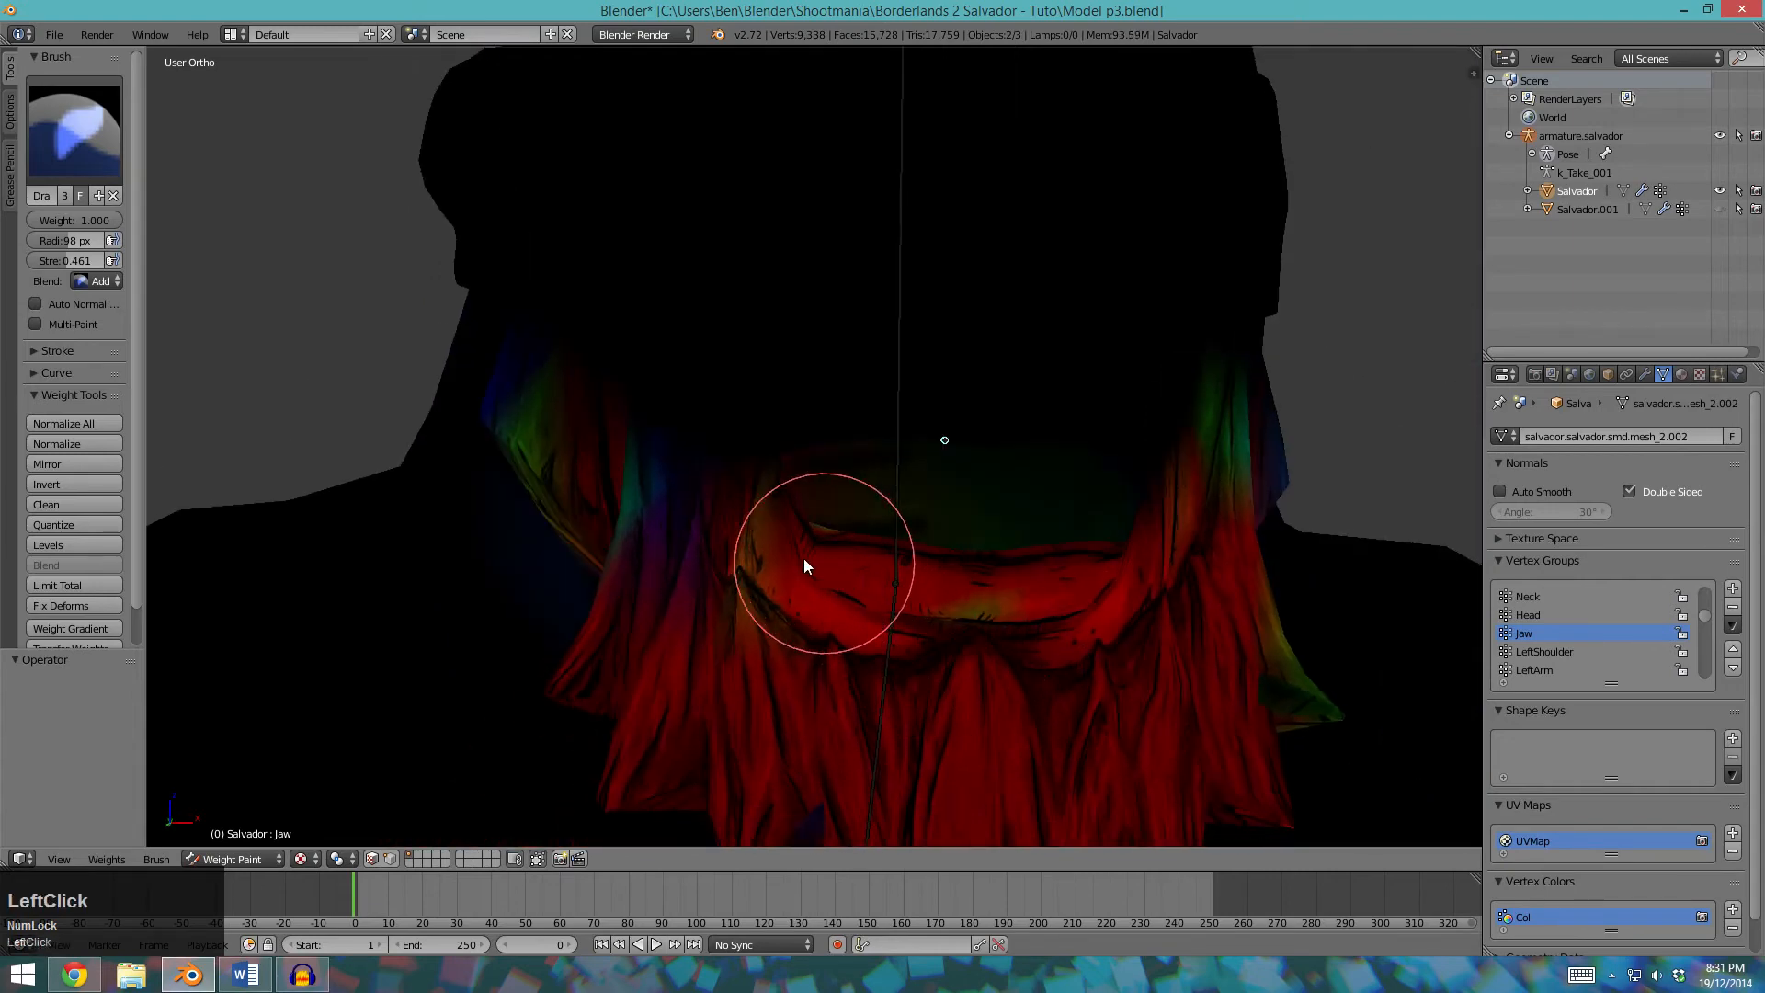
scroll(692, 613, "up", 2)
middle_click_drag(753, 672, 1062, 610)
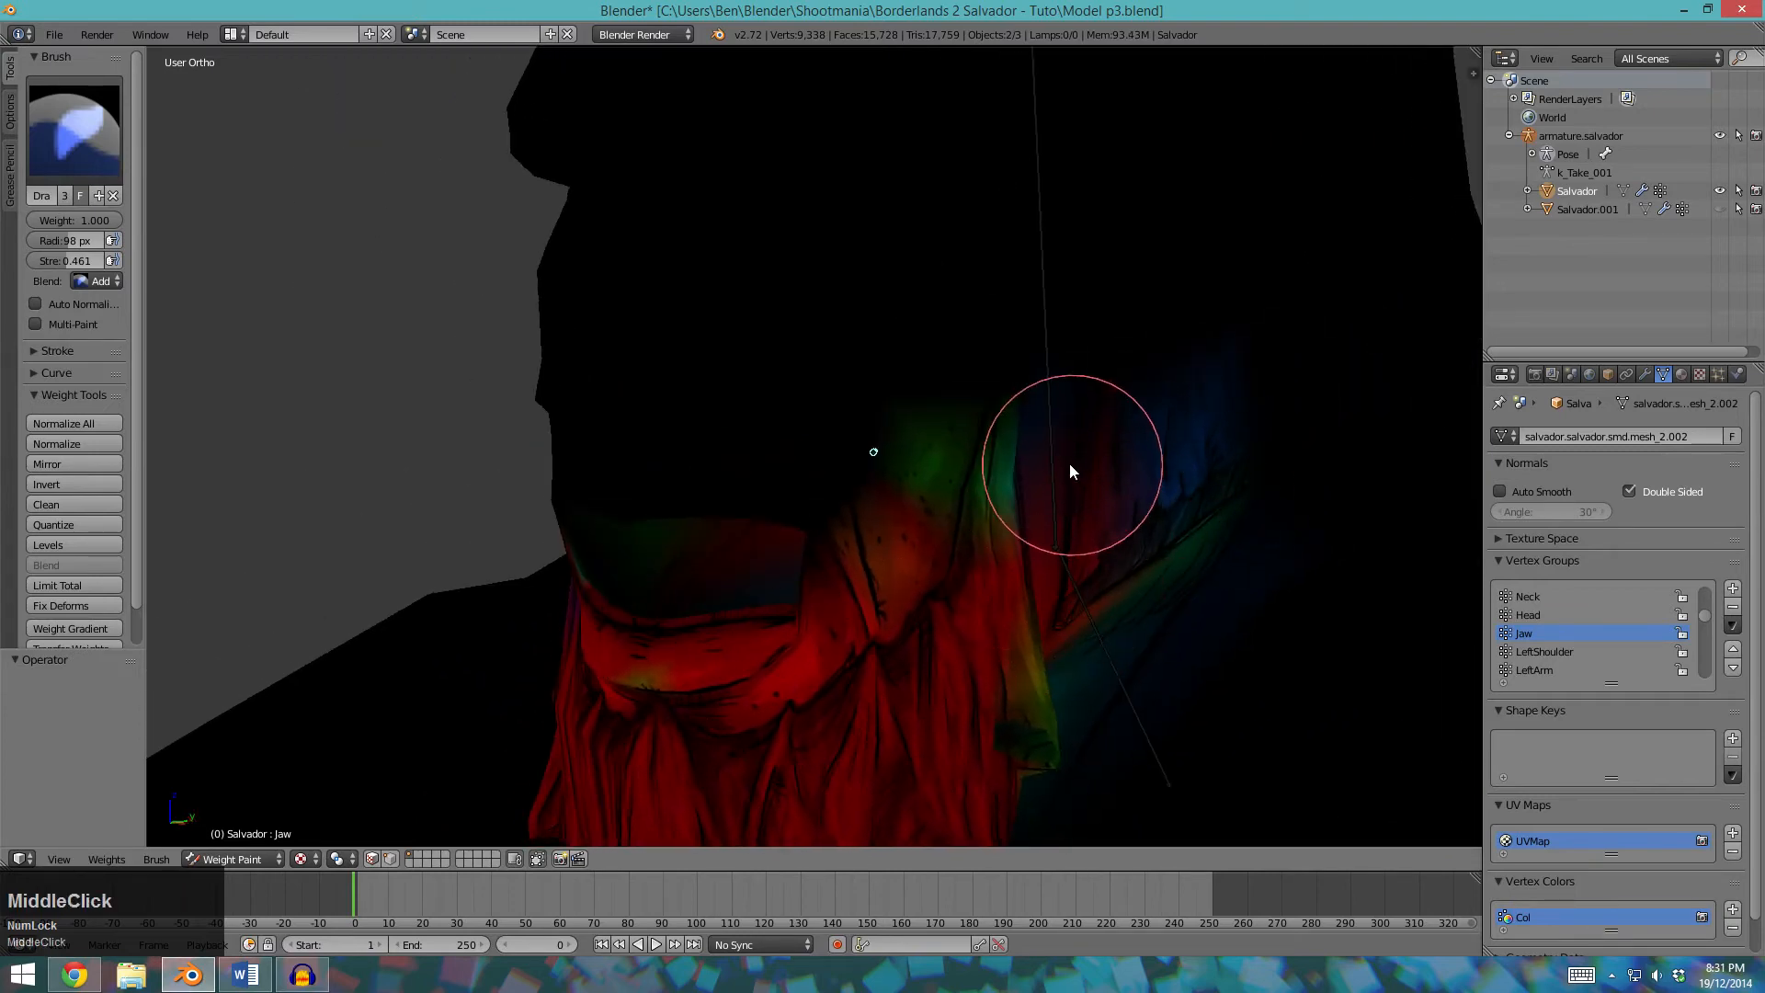
scroll(1072, 471, "down", 3)
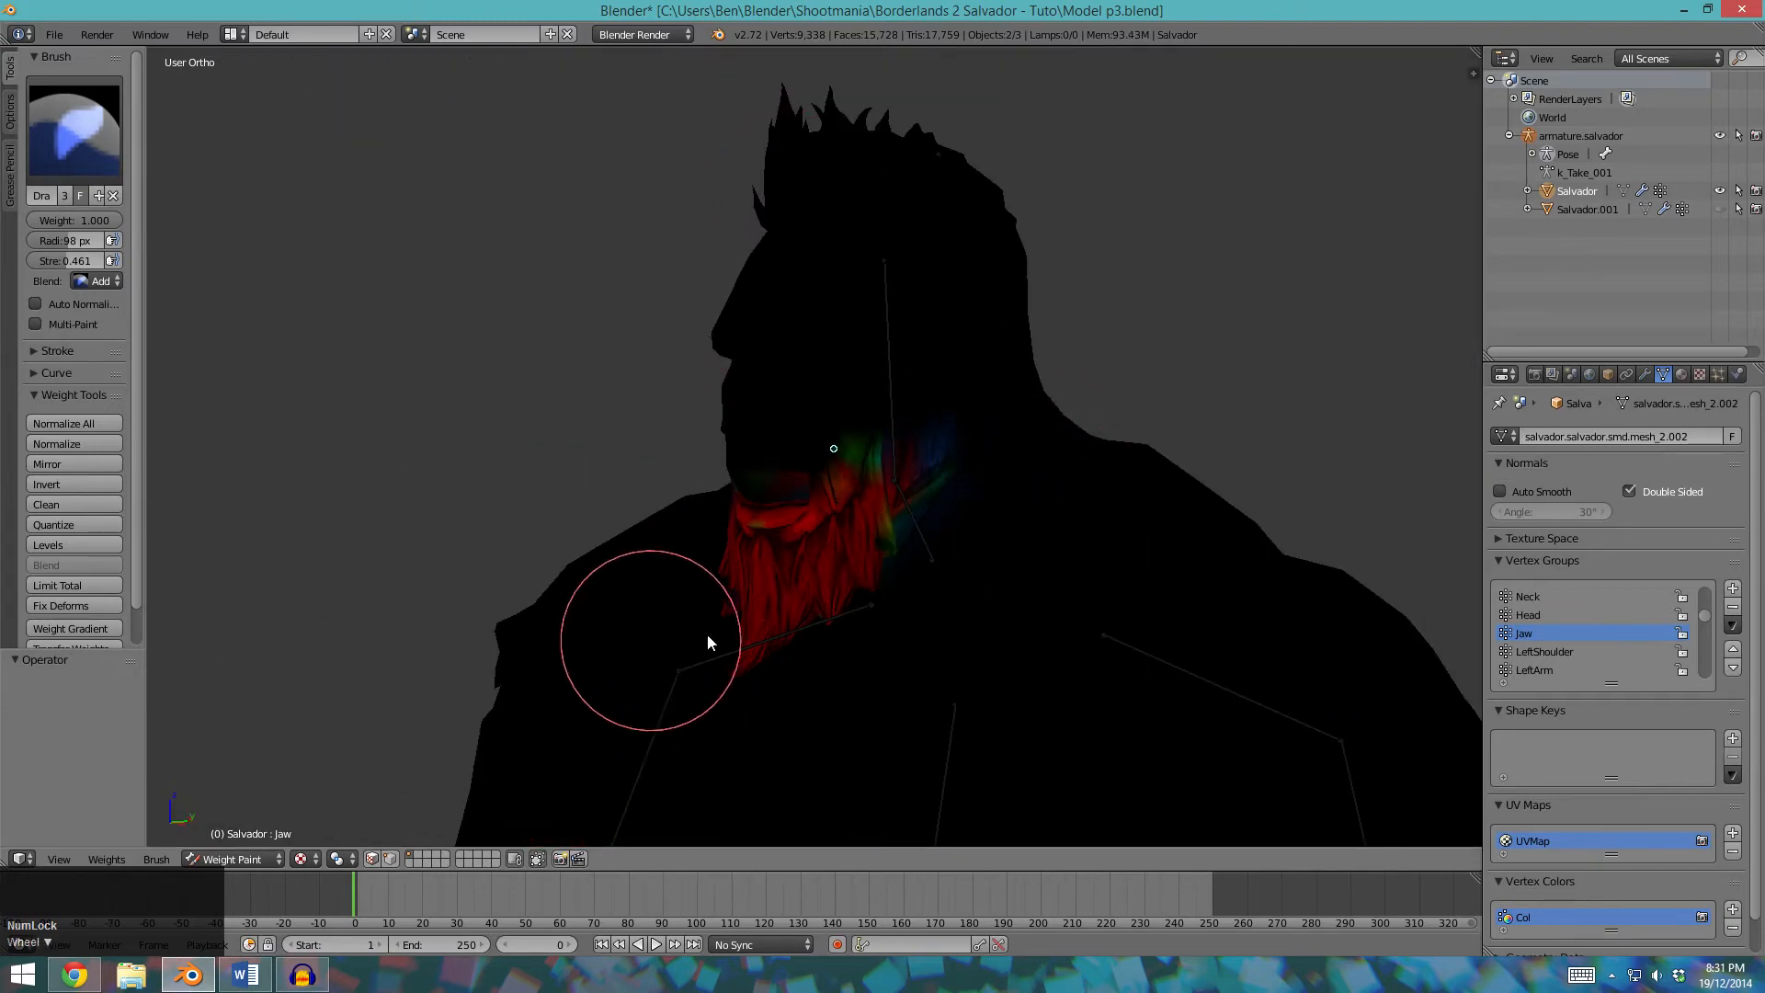
Inspect the Jaw weights around the open mouth in Solid shading, then restore Texture shading.
left_click(311, 858)
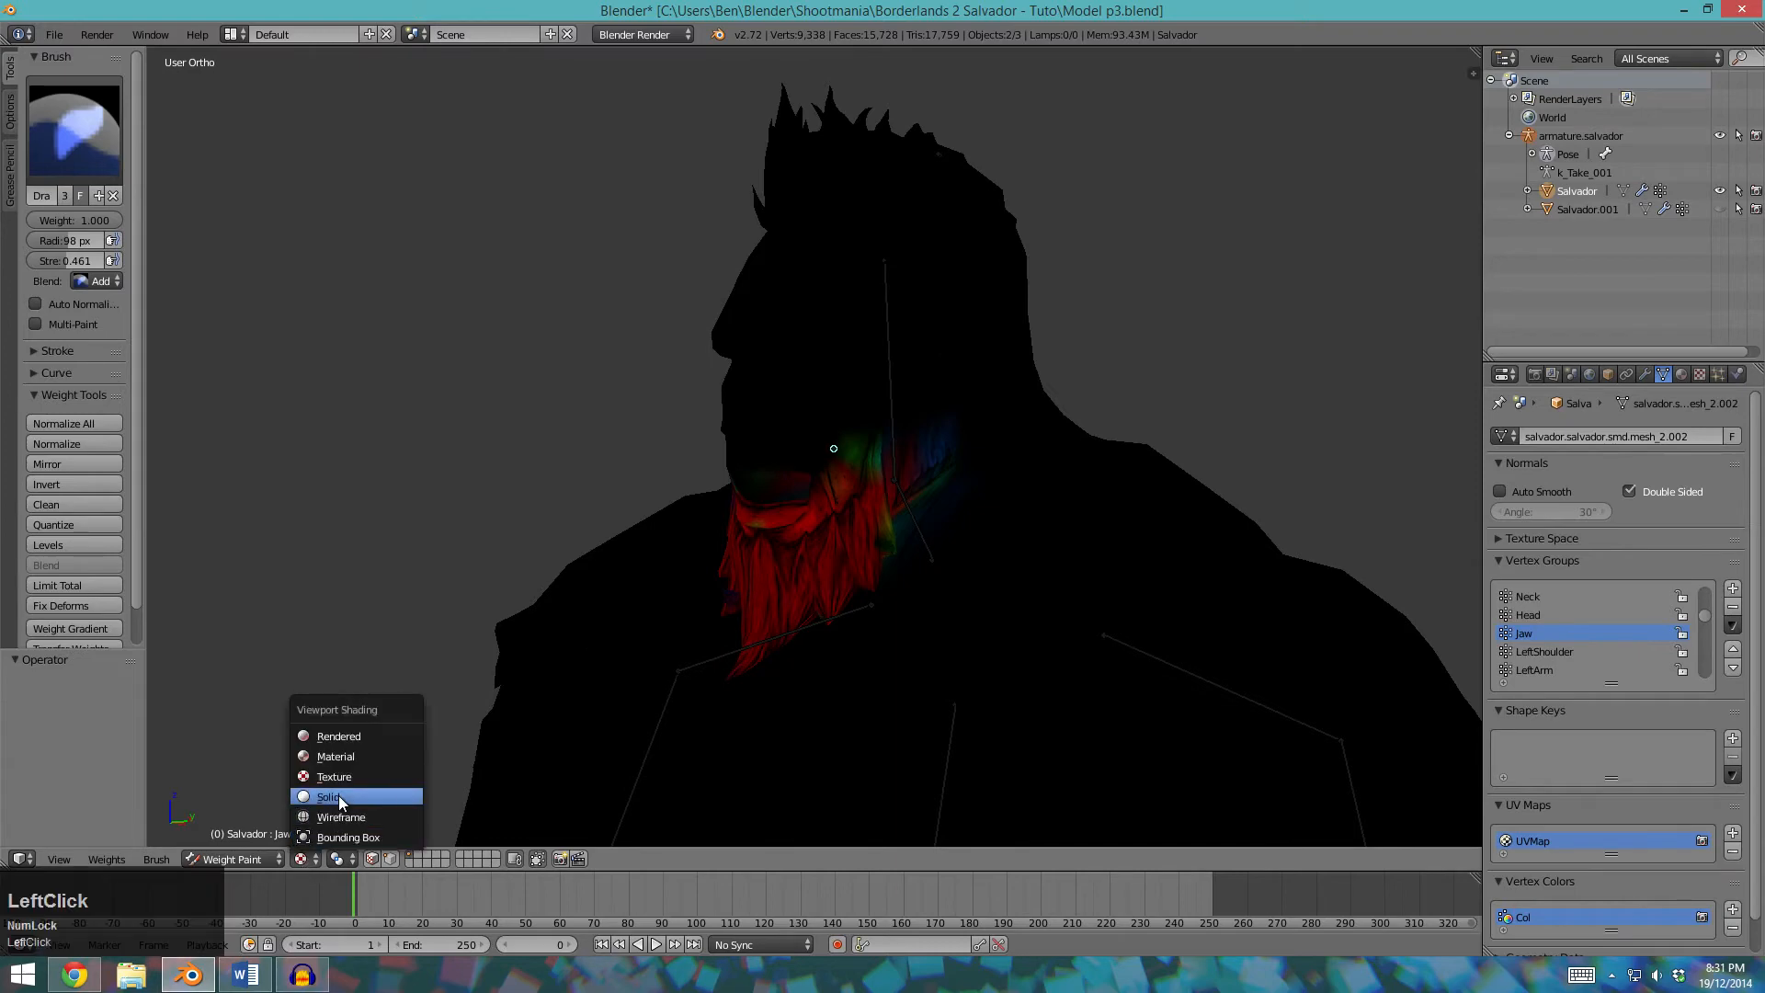
left_click(339, 798)
middle_click_drag(902, 631, 914, 500)
scroll(1008, 615, "down", 3)
mouse_move(1009, 615)
middle_mouse_down()
mouse_move(687, 620)
mouse_move(920, 649)
mouse_move(902, 619)
mouse_move(1024, 677)
middle_mouse_up()
scroll(919, 649, "up", 5)
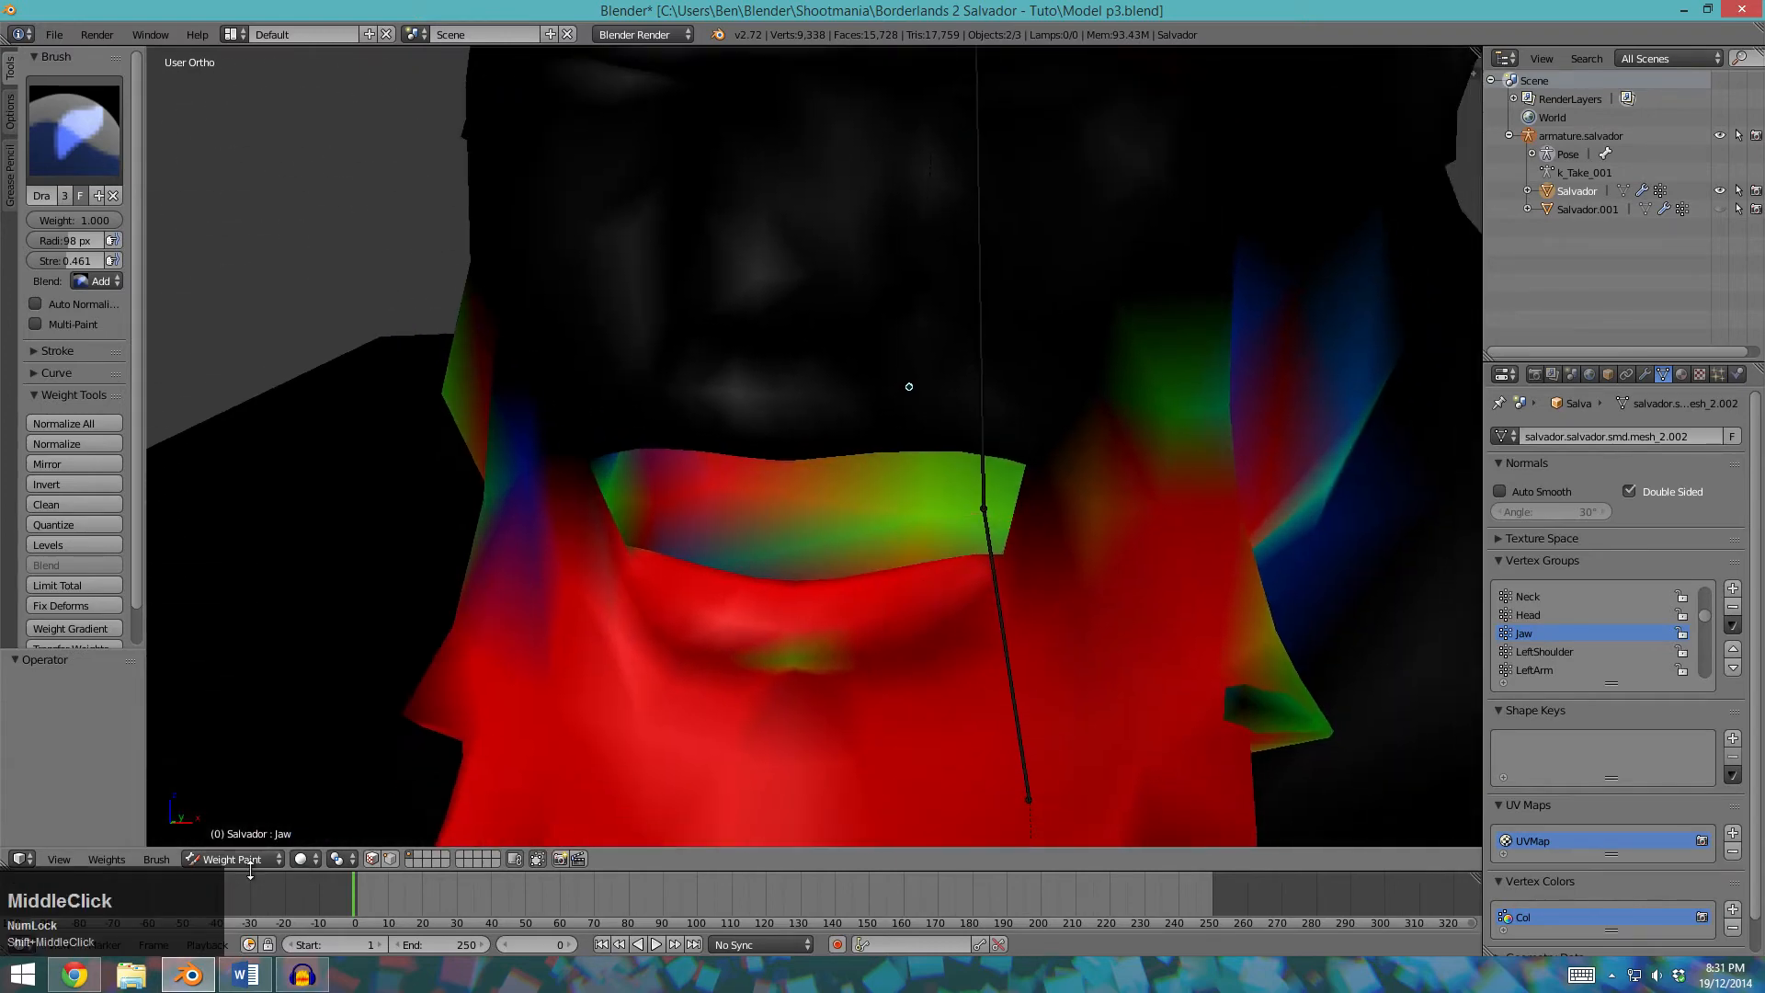
left_click(300, 858)
left_click(345, 777)
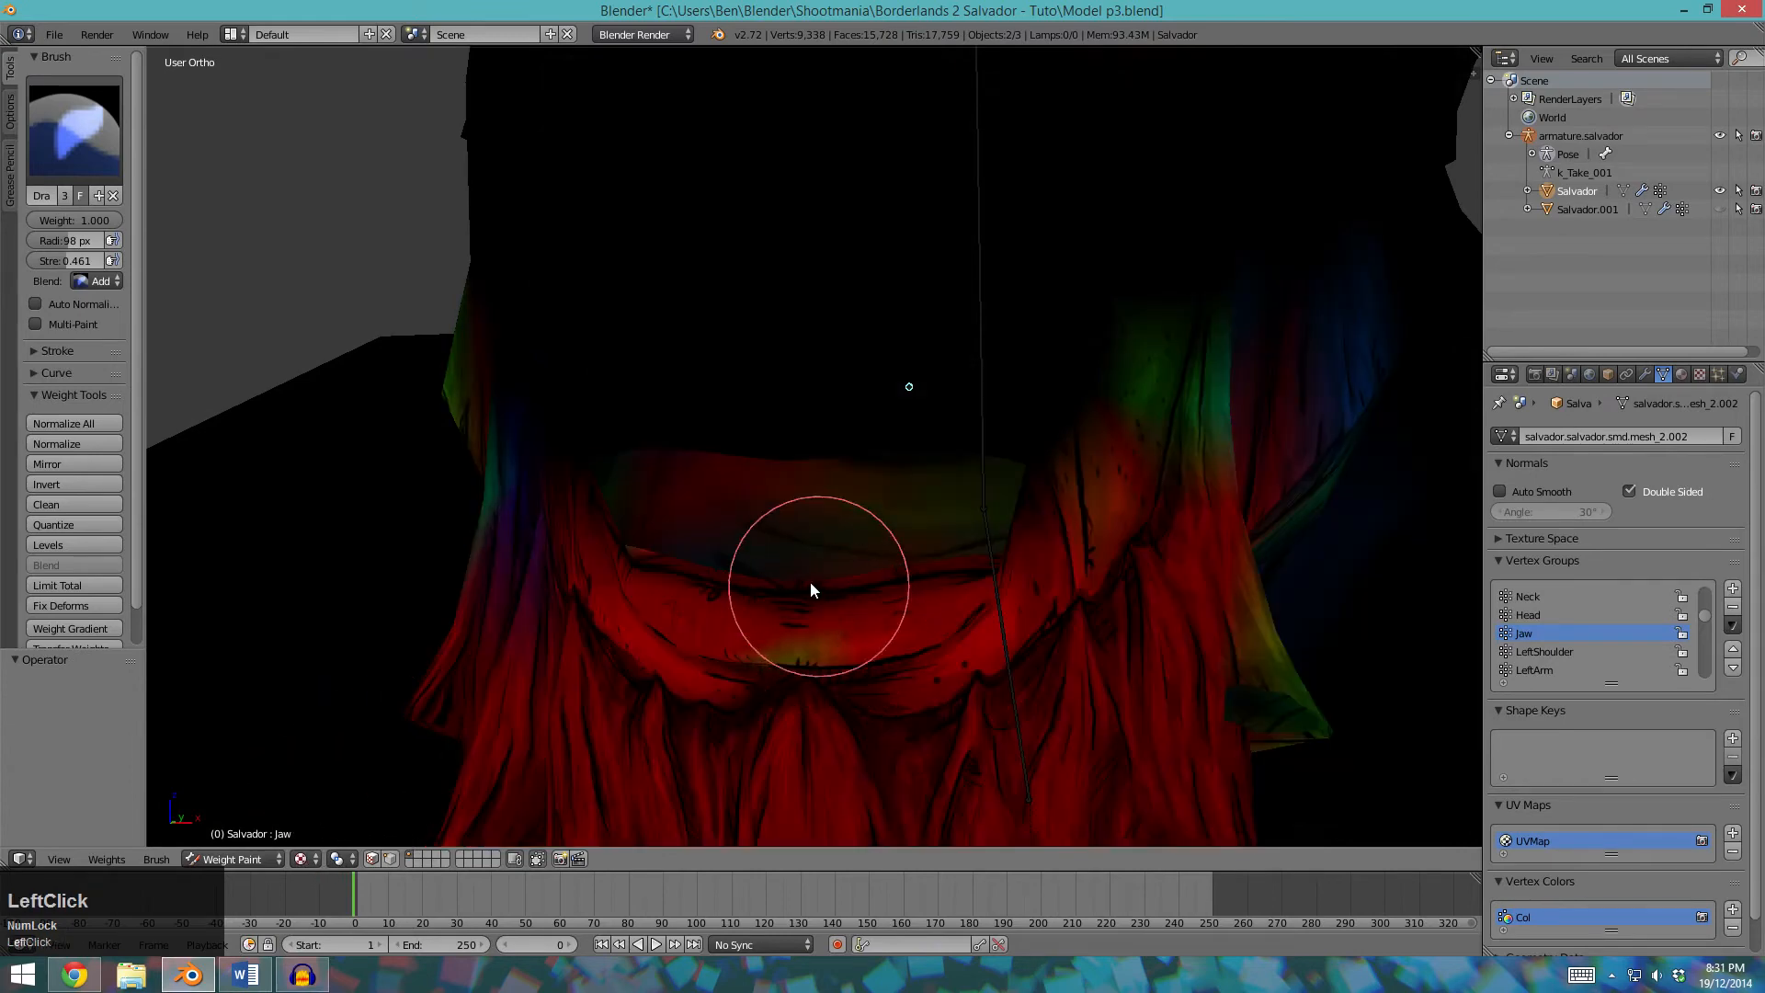
Paint more Jaw weight onto the center of the lower lip and the adjoining beard.
scroll(864, 609, "down", 2)
scroll(864, 634, "up", 1)
mouse_move(864, 635)
middle_mouse_down()
mouse_move(782, 642)
mouse_move(829, 549)
middle_mouse_up()
left_click(819, 585)
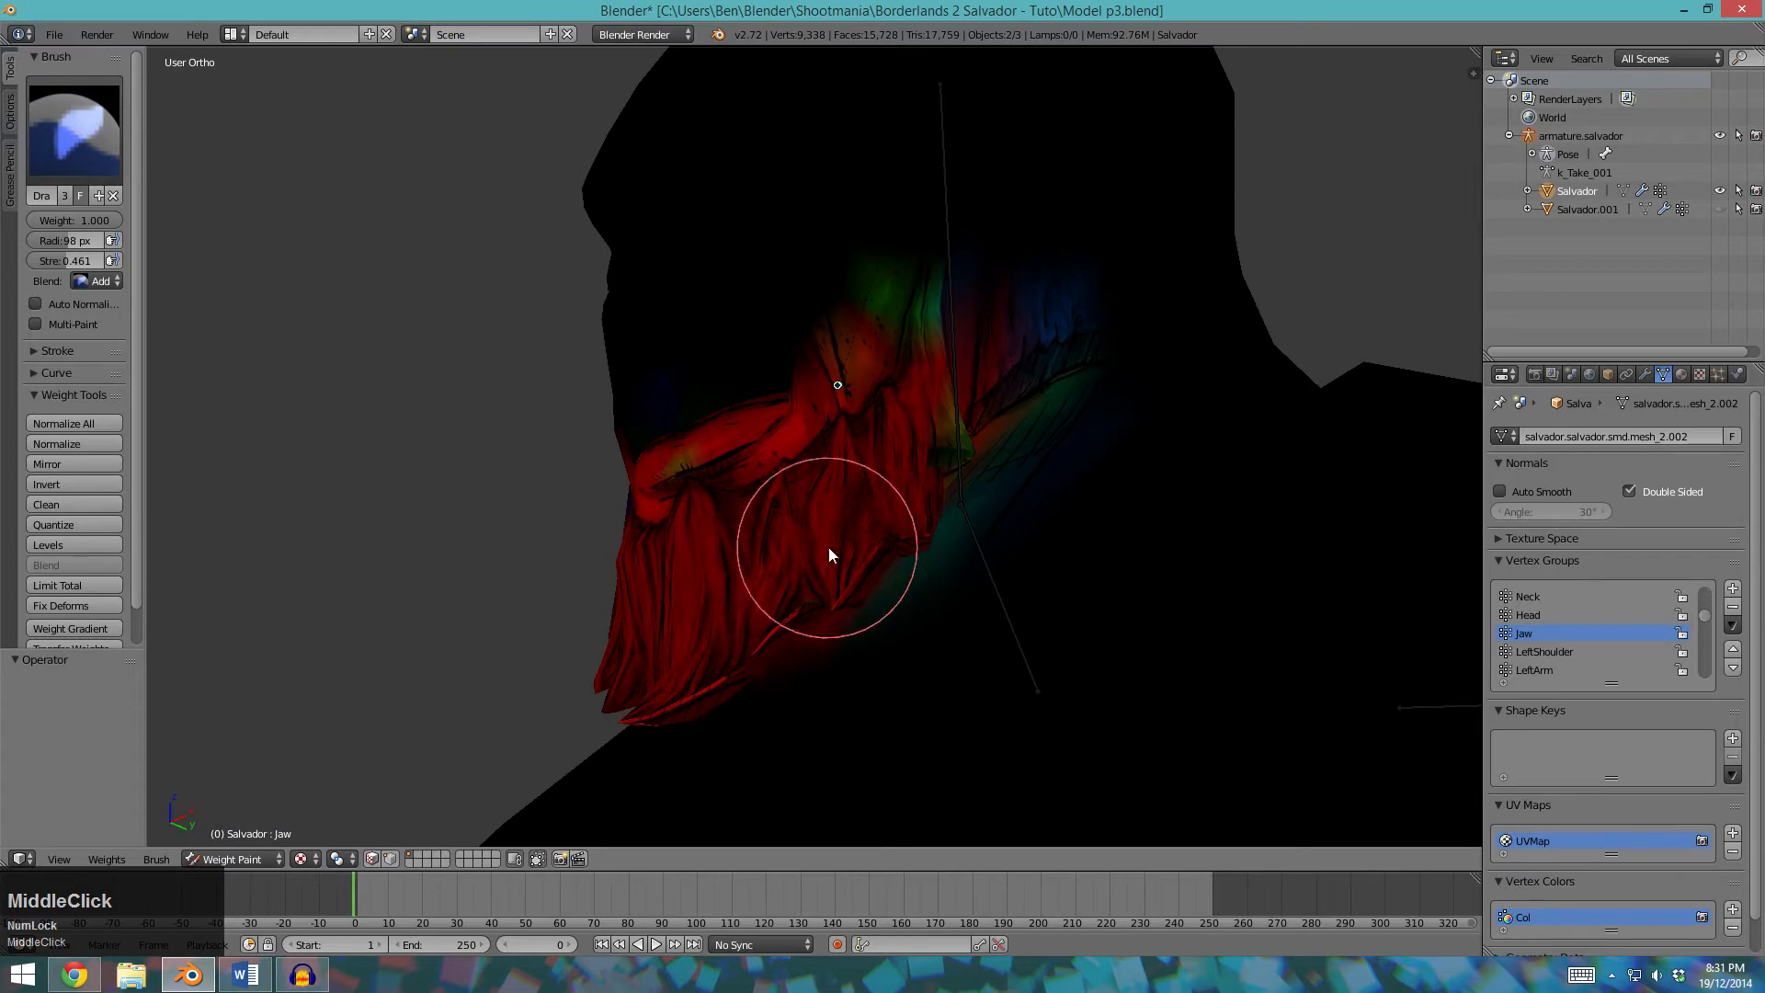
mouse_move(960, 430)
middle_mouse_down()
mouse_move(776, 524)
mouse_move(867, 544)
middle_mouse_up()
left_click(925, 460)
left_click(697, 479)
scroll(987, 502, "down", 5)
middle_click_drag(1064, 642, 1032, 622)
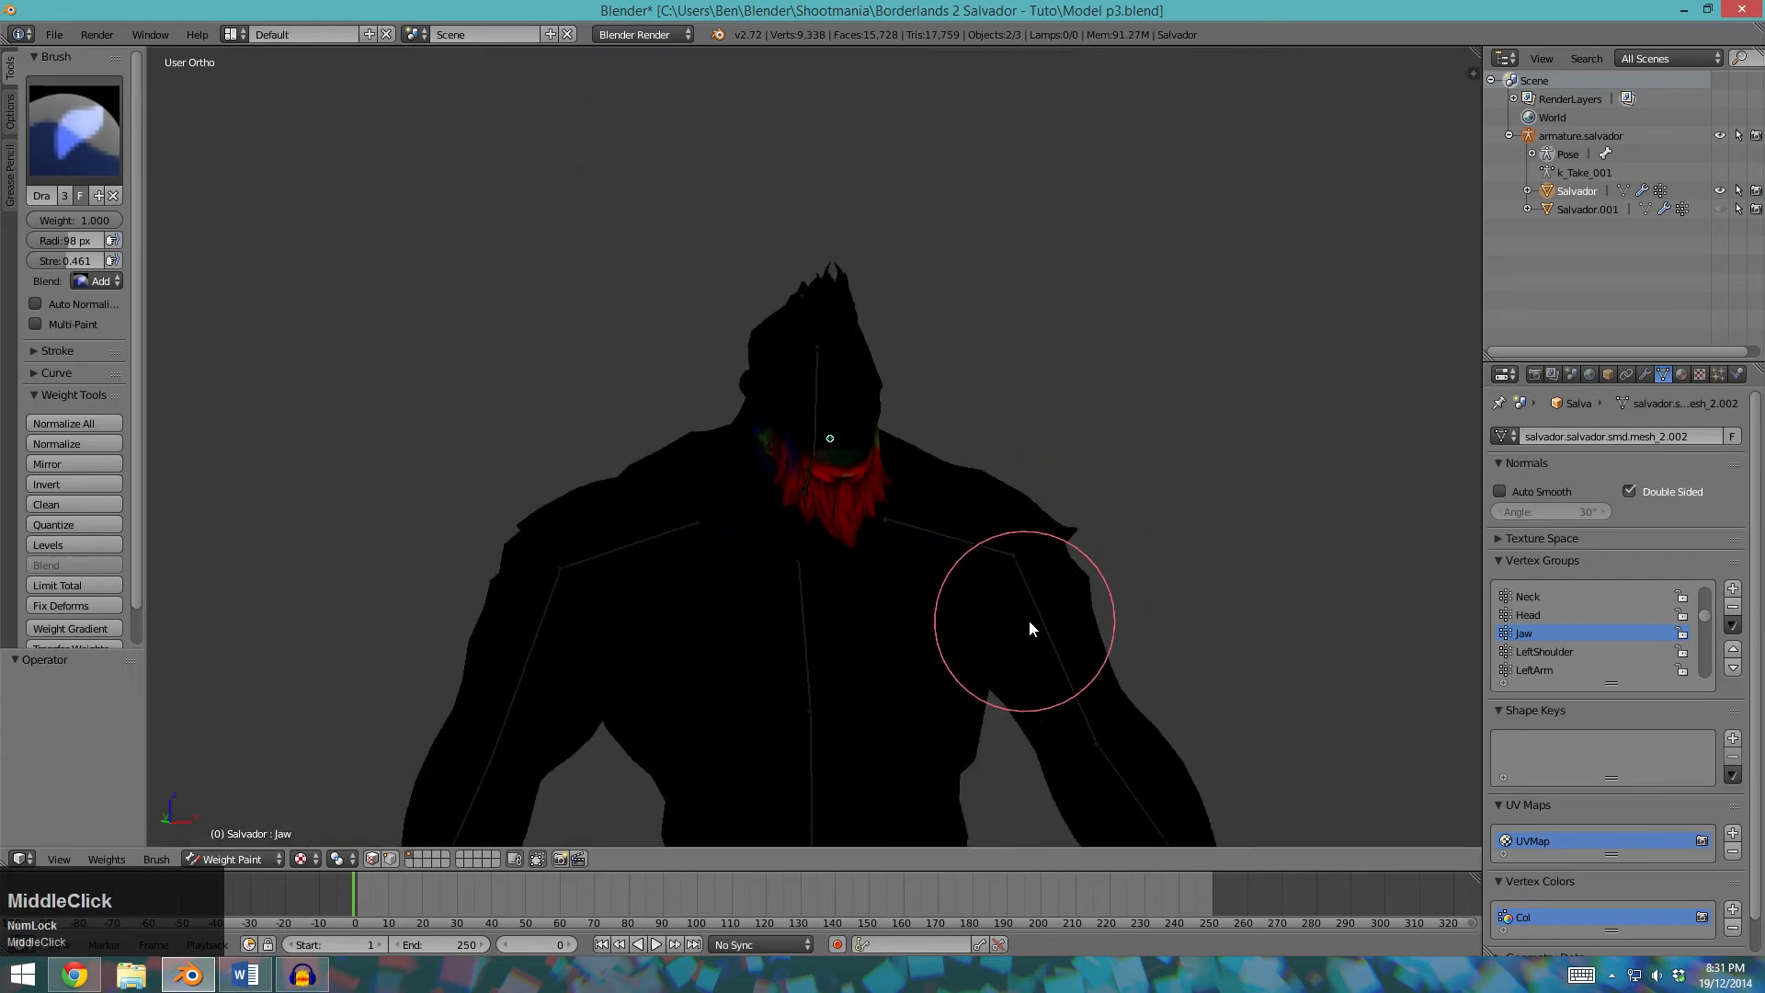
Select the LeftArm bone, test its rotation and cancel to restore the arm's pose.
right_click(1136, 659)
key("r")
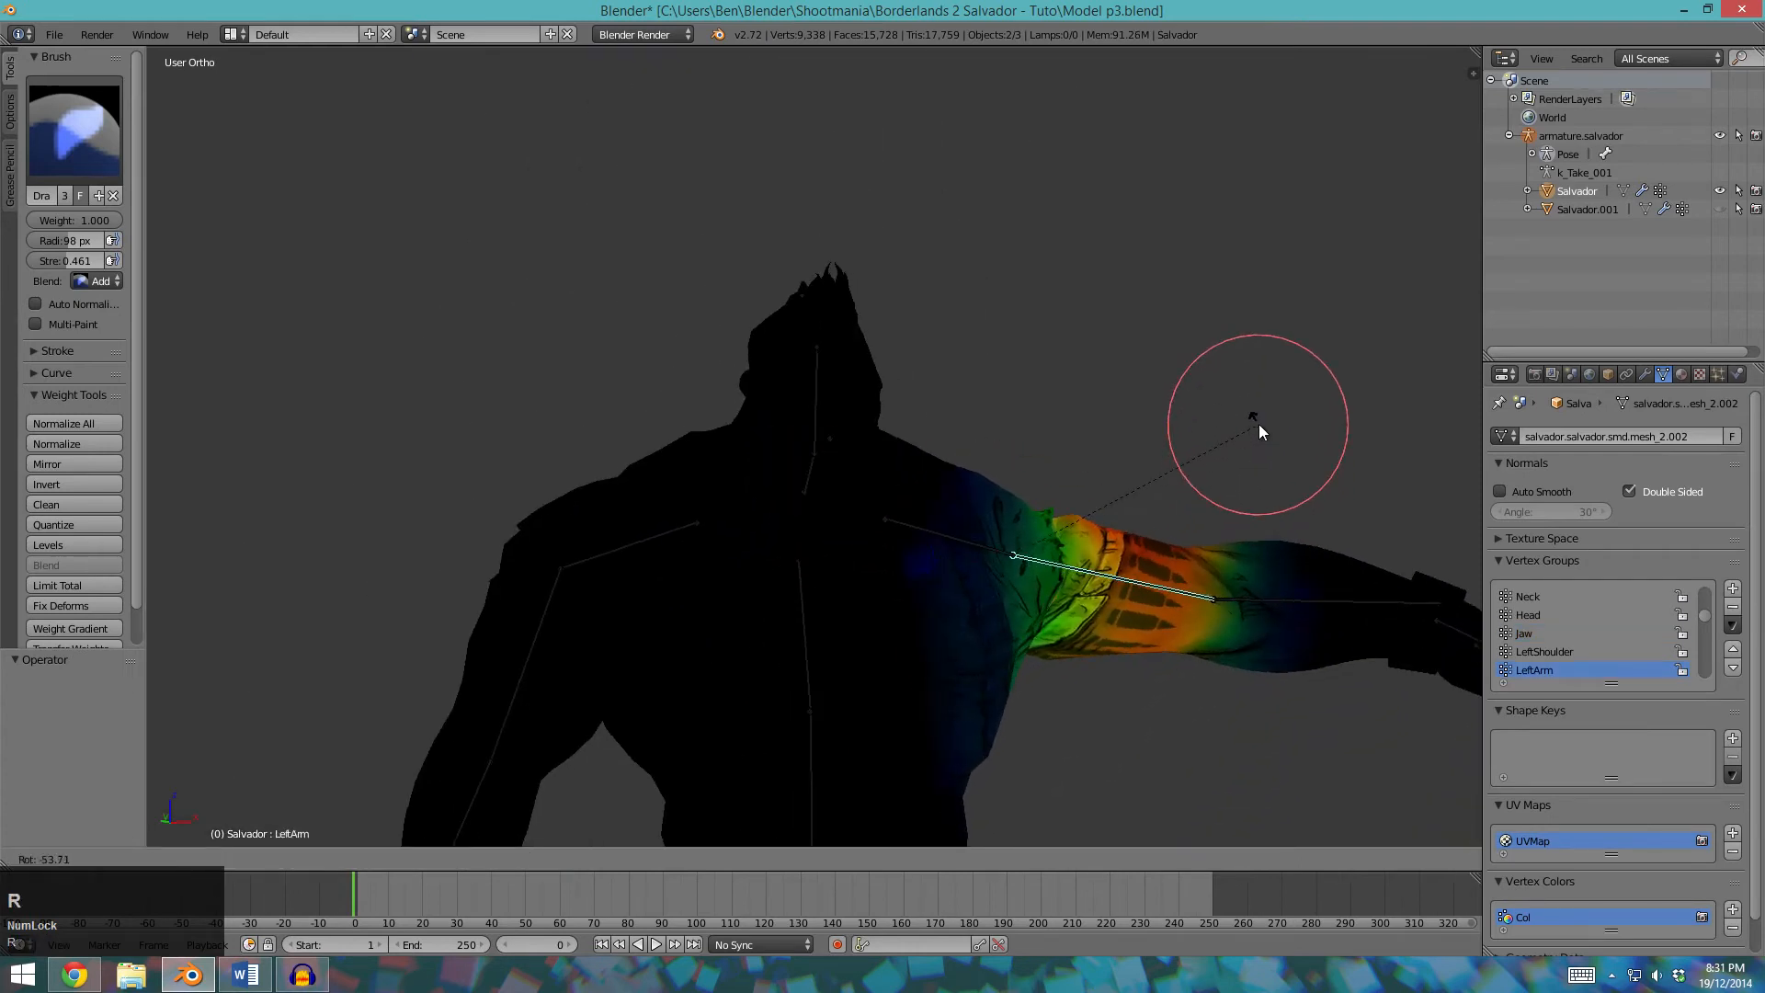
key("Escape")
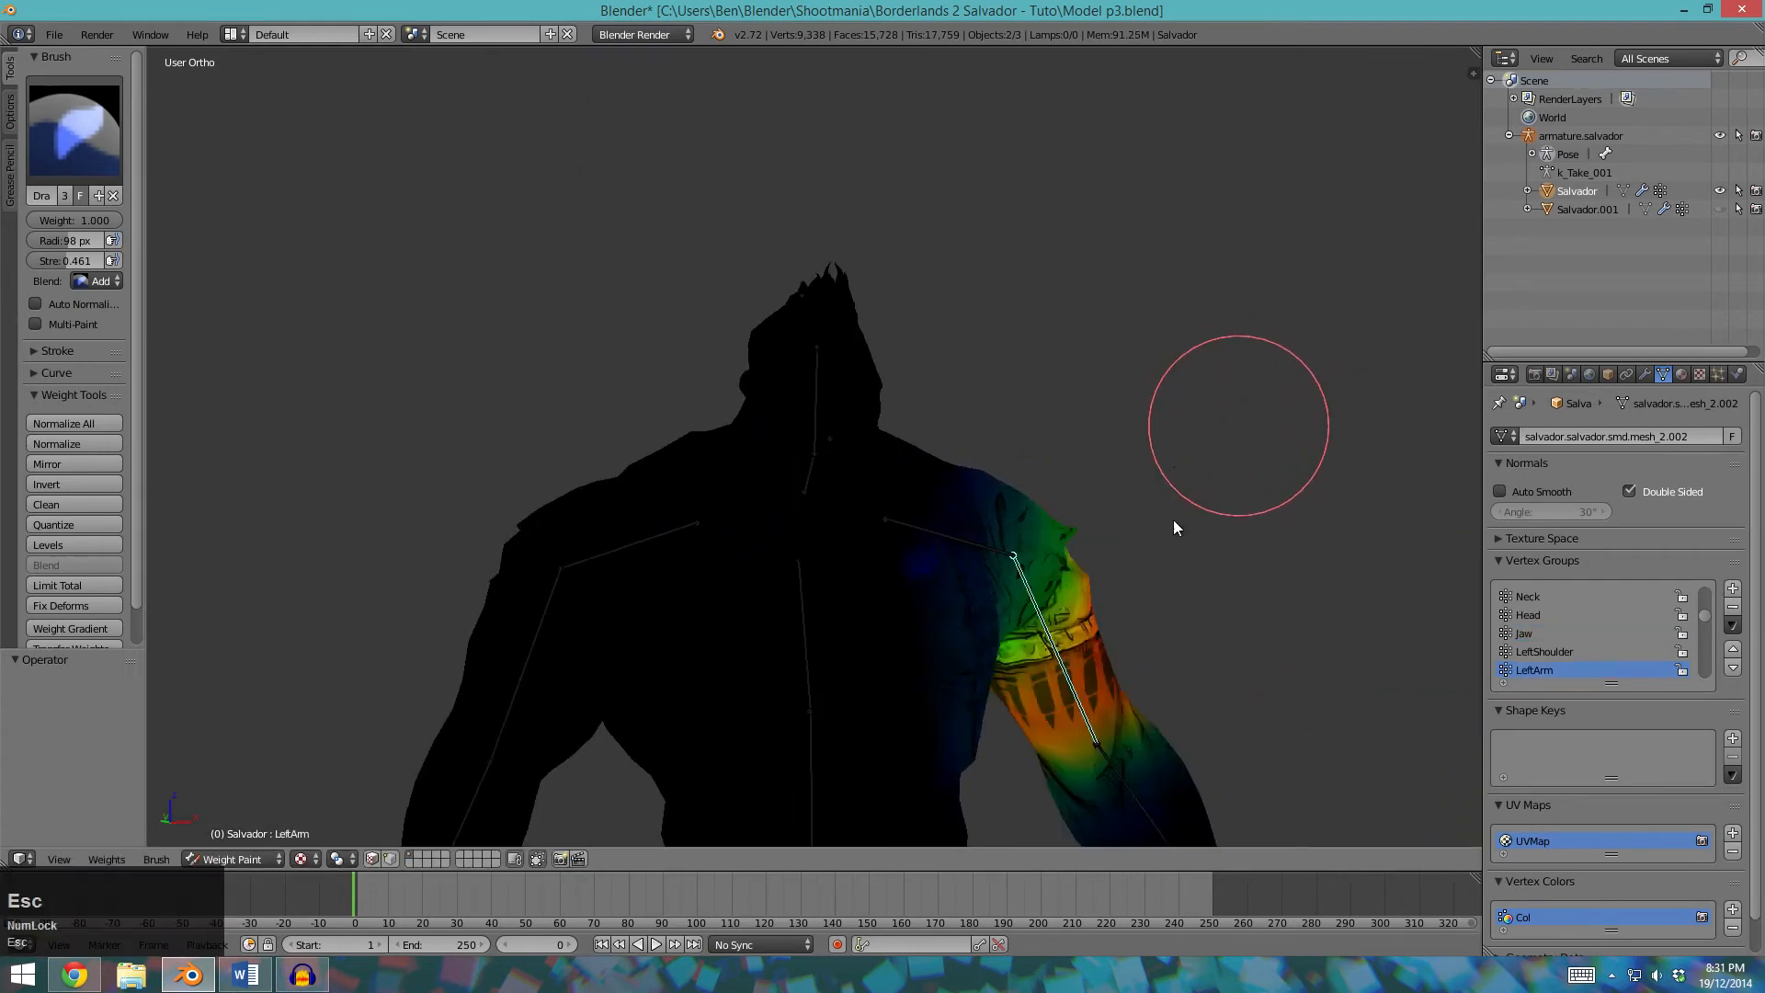
Reselect the Jaw bone and add more of its weight around the lower face.
scroll(820, 453, "up", 2)
right_click(847, 438)
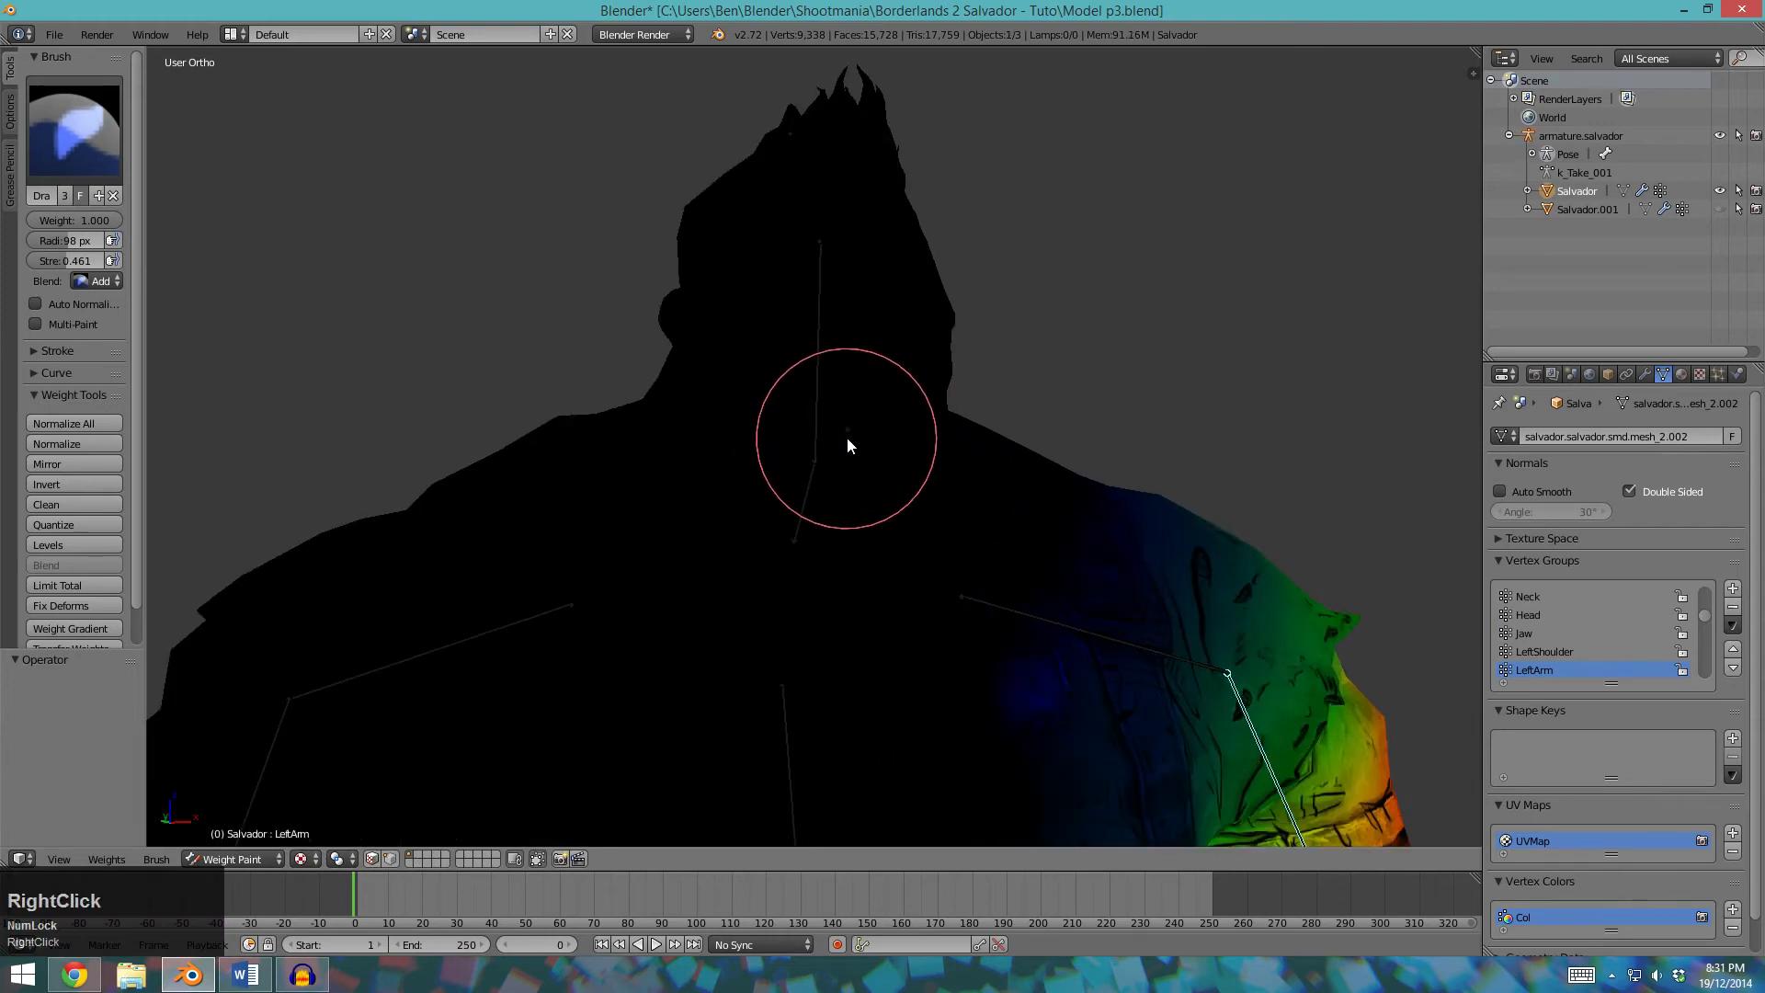
mouse_move(886, 432)
middle_mouse_down()
mouse_move(873, 469)
mouse_move(785, 448)
mouse_move(934, 477)
mouse_move(957, 567)
mouse_move(1237, 564)
mouse_move(936, 677)
middle_mouse_up()
left_click(1238, 565)
left_click(951, 684)
Set the brush blend mode to Subtract and reduce the Jaw bone's weight inside the mouth.
left_click(97, 279)
left_click(97, 280)
left_click(98, 280)
left_click(117, 218)
mouse_move(732, 555)
middle_mouse_down()
mouse_move(890, 627)
mouse_move(846, 545)
mouse_move(836, 473)
mouse_move(774, 415)
mouse_move(804, 422)
middle_mouse_up()
left_click(774, 416)
left_click(761, 398)
scroll(776, 411, "up", 2)
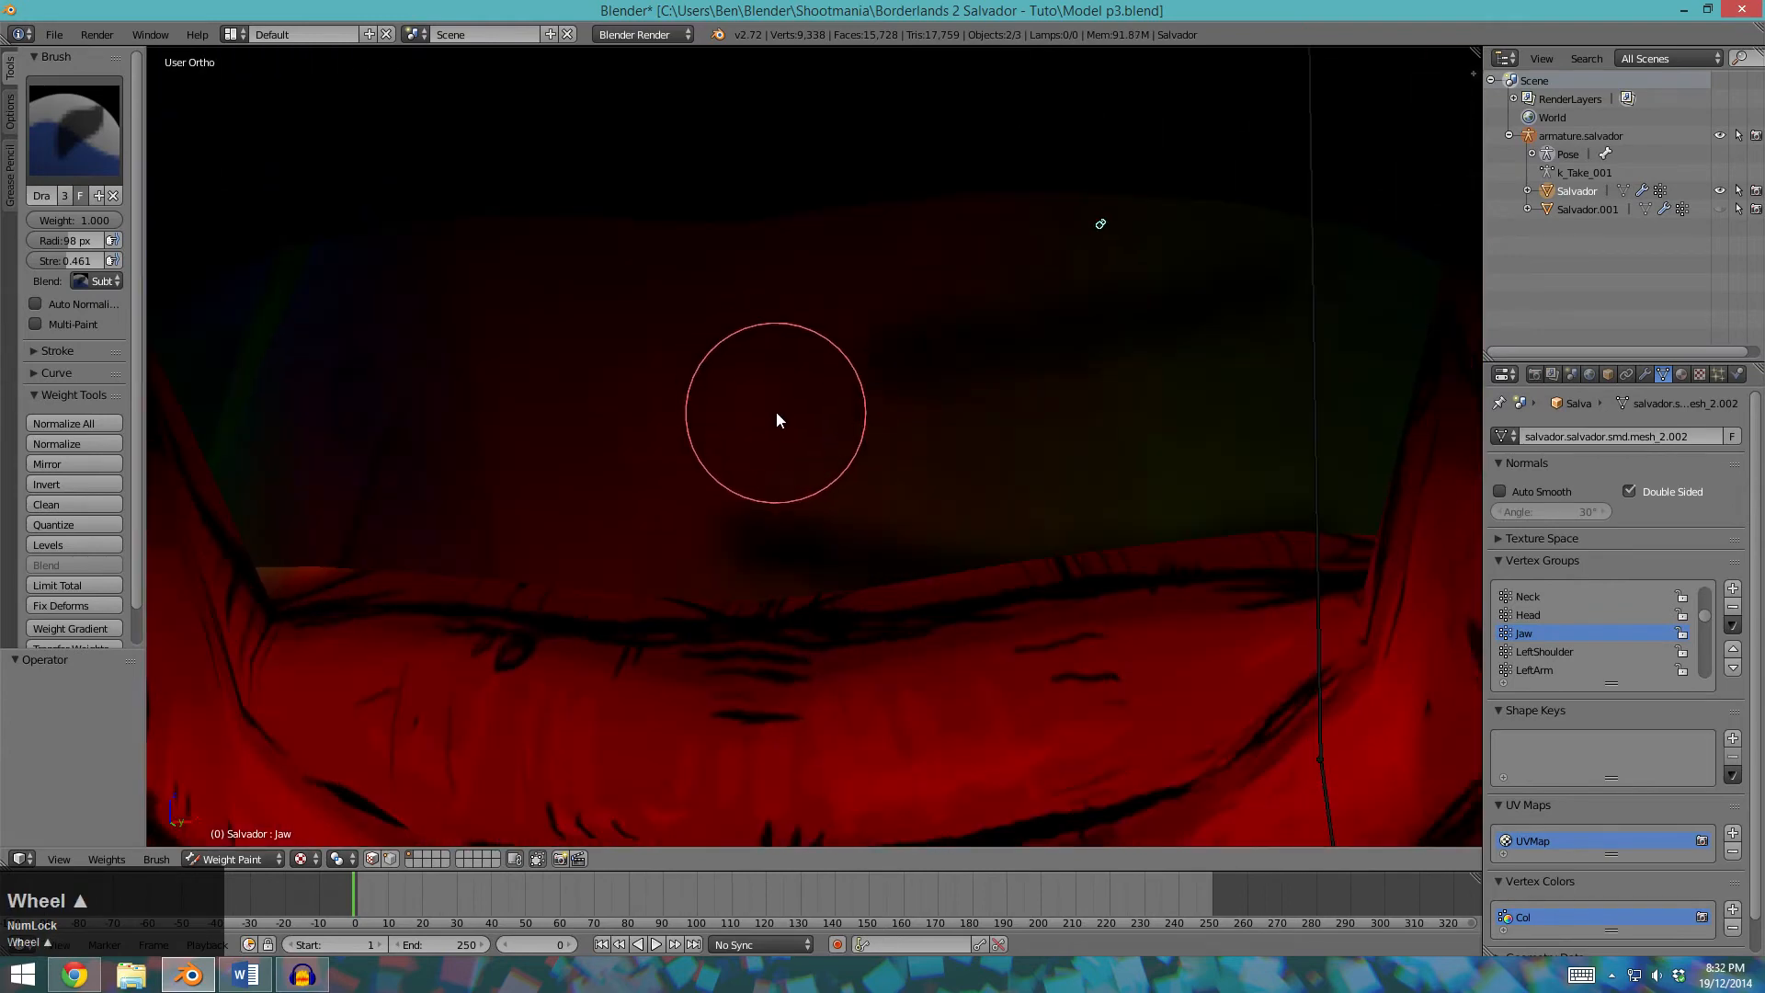
Subtract the remaining Jaw weight from the inner mouth behind the upper lip, working from both sides.
key("Tab")
key("Tab")
scroll(781, 412, "down", 2)
left_click(781, 412)
mouse_move(730, 359)
middle_mouse_down()
mouse_move(800, 323)
mouse_move(775, 386)
mouse_move(741, 398)
middle_mouse_up()
left_click(705, 472)
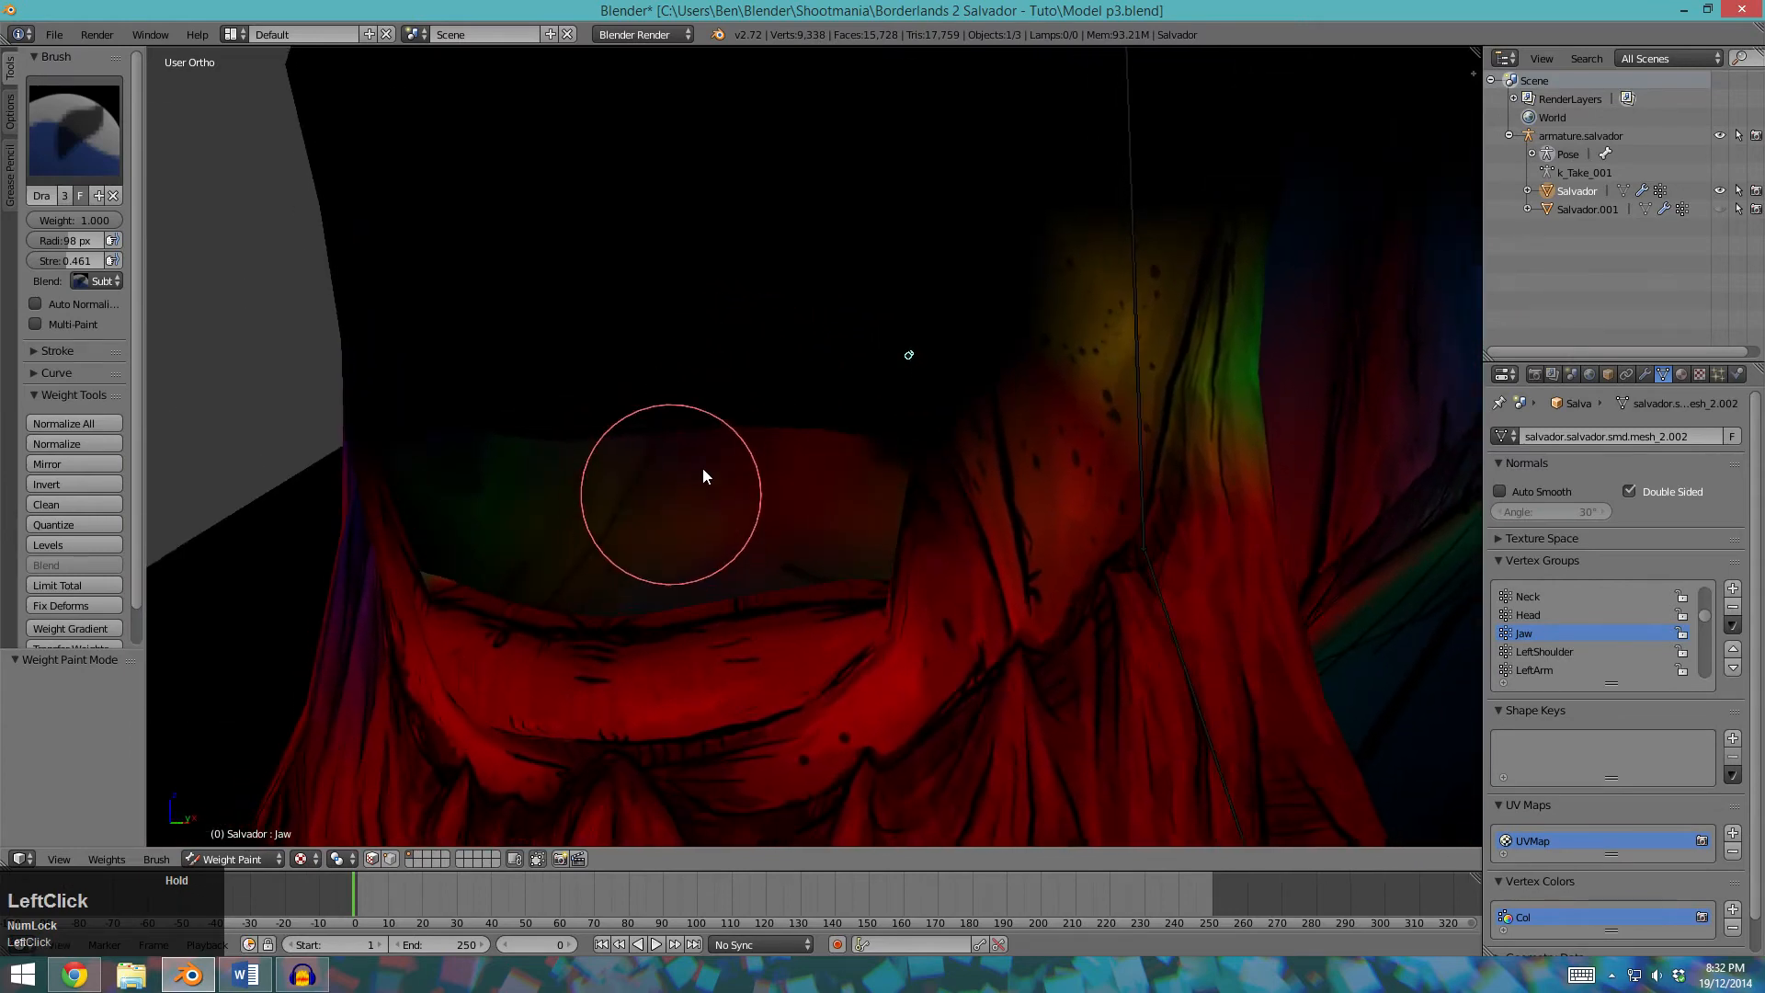
middle_click_drag(705, 472, 715, 483)
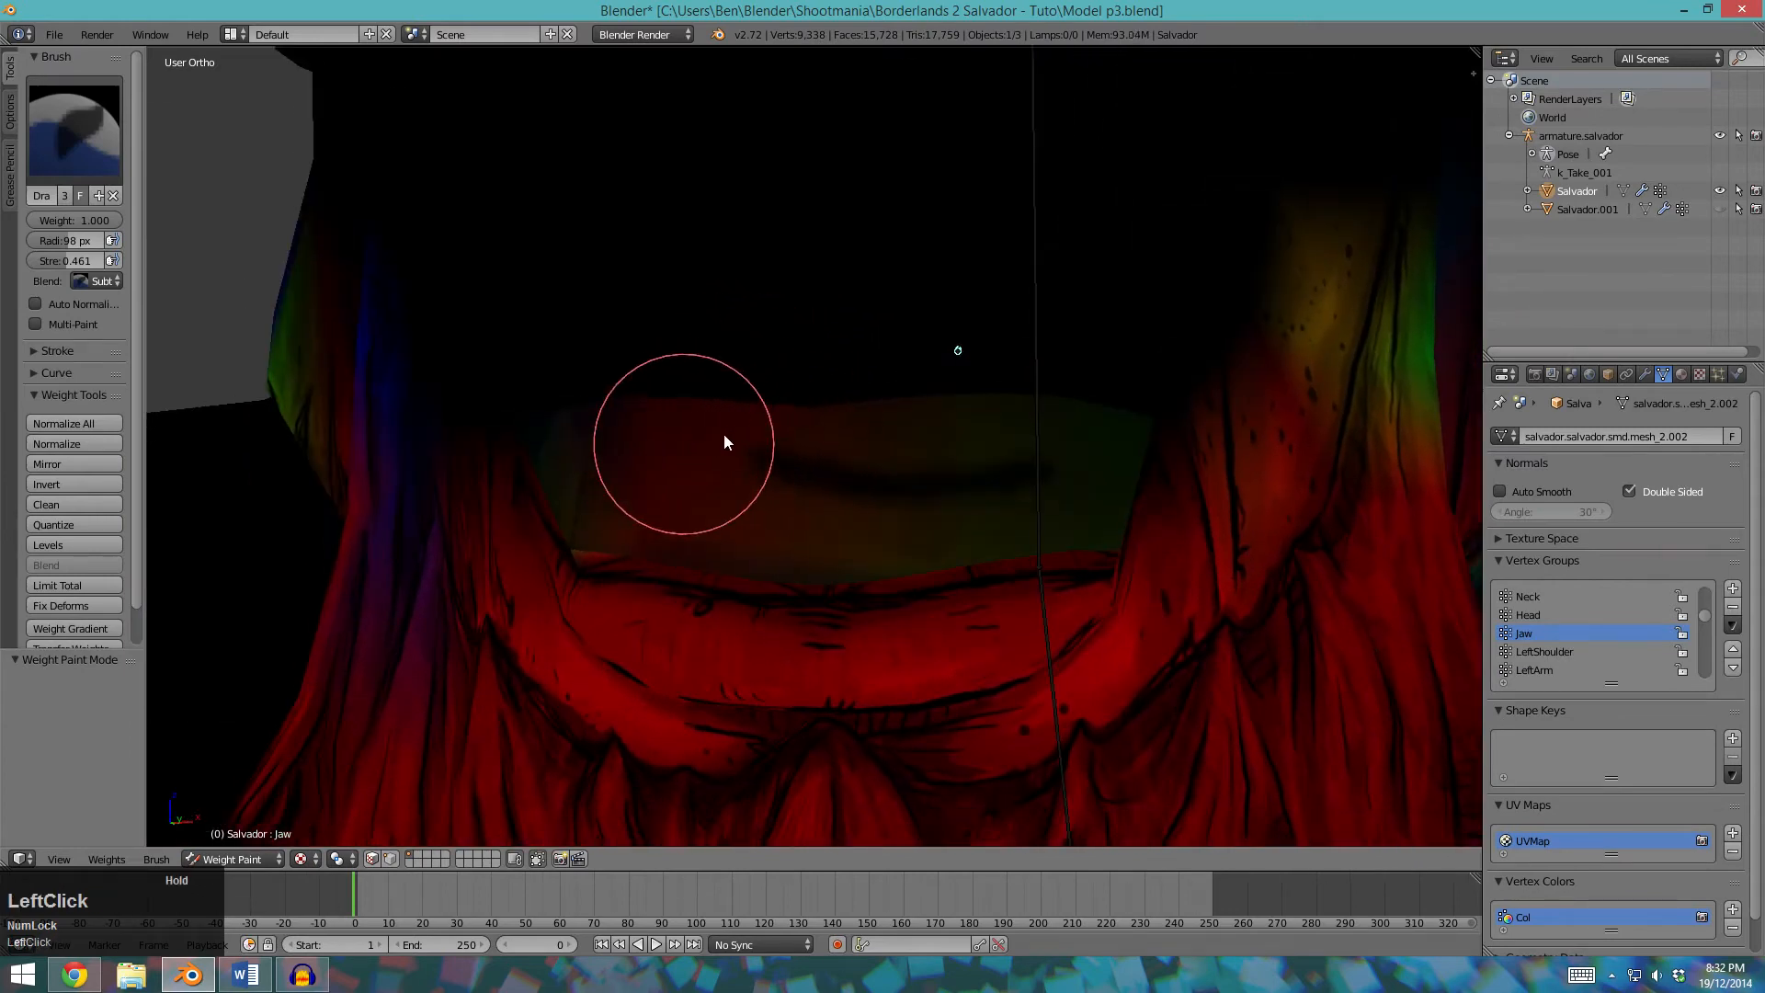
scroll(724, 442, "up", 1)
scroll(776, 446, "down", 2)
left_click(741, 432)
mouse_move(910, 428)
middle_mouse_down()
mouse_move(841, 403)
mouse_move(832, 375)
middle_mouse_up()
left_click(832, 375)
middle_click_drag(720, 386, 550, 423)
Add Jaw weight along the side of the beard, using the Add blend mode, and soften it with the Blur blend mode.
left_click(90, 281)
key("a")
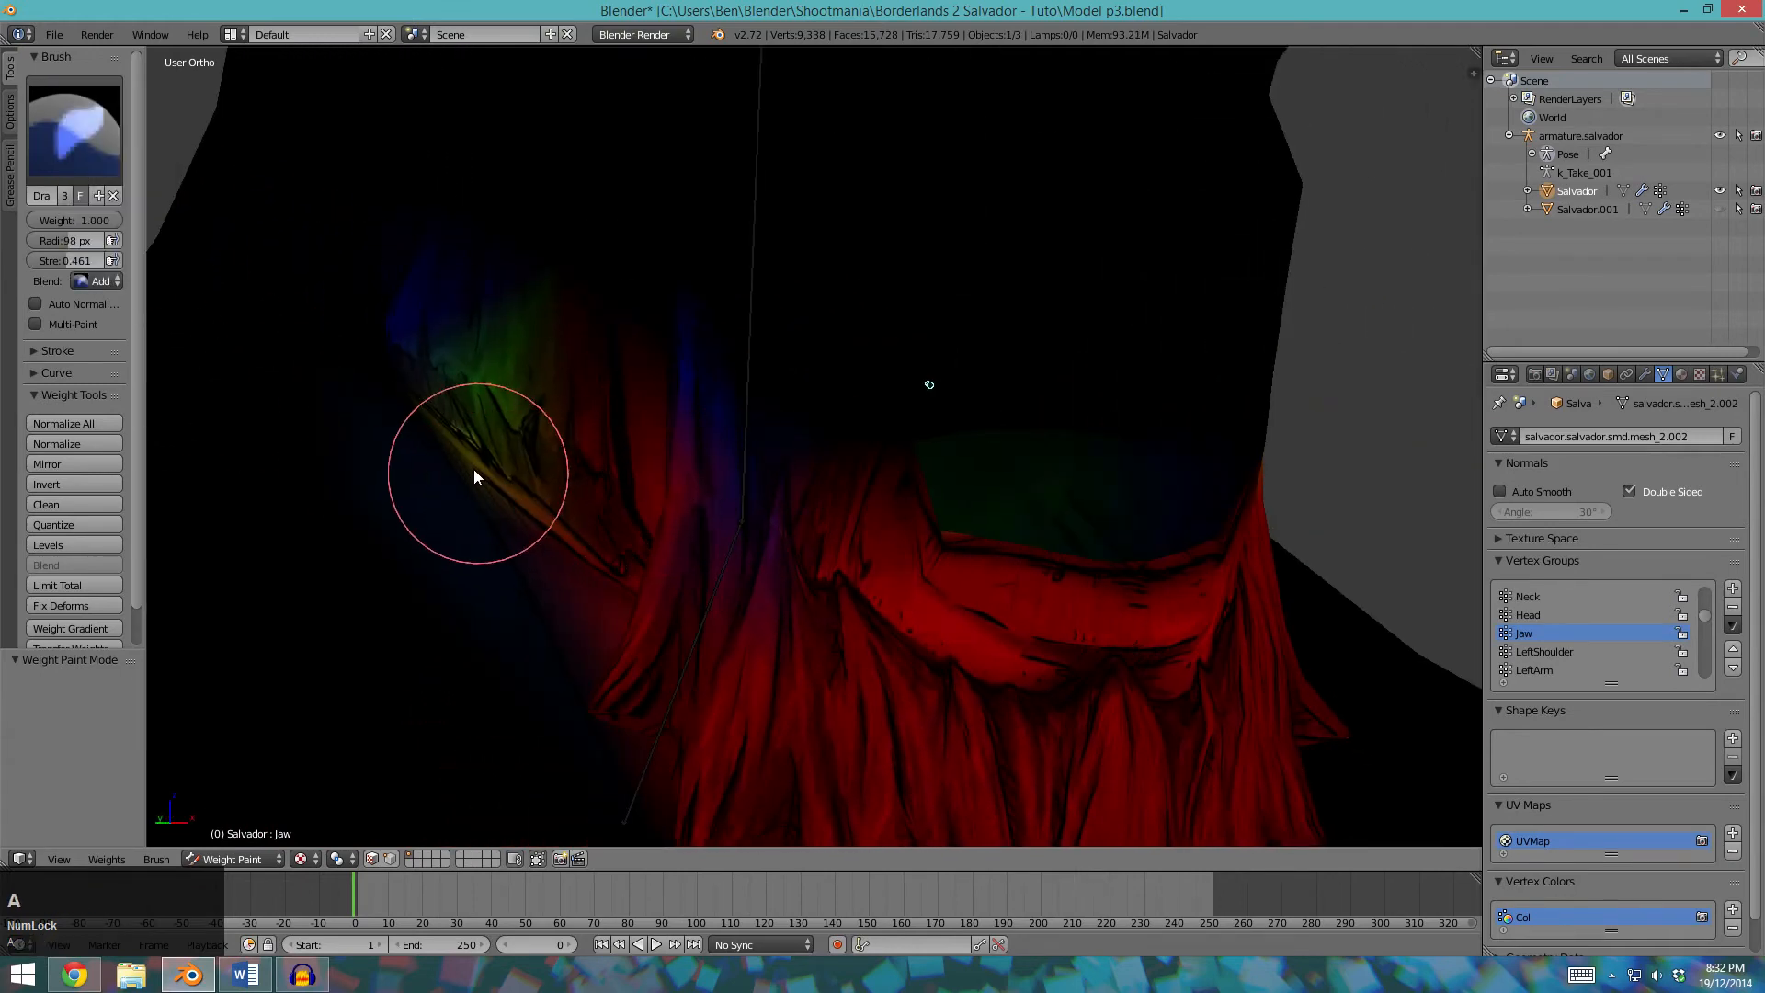
left_click(116, 281)
key("b")
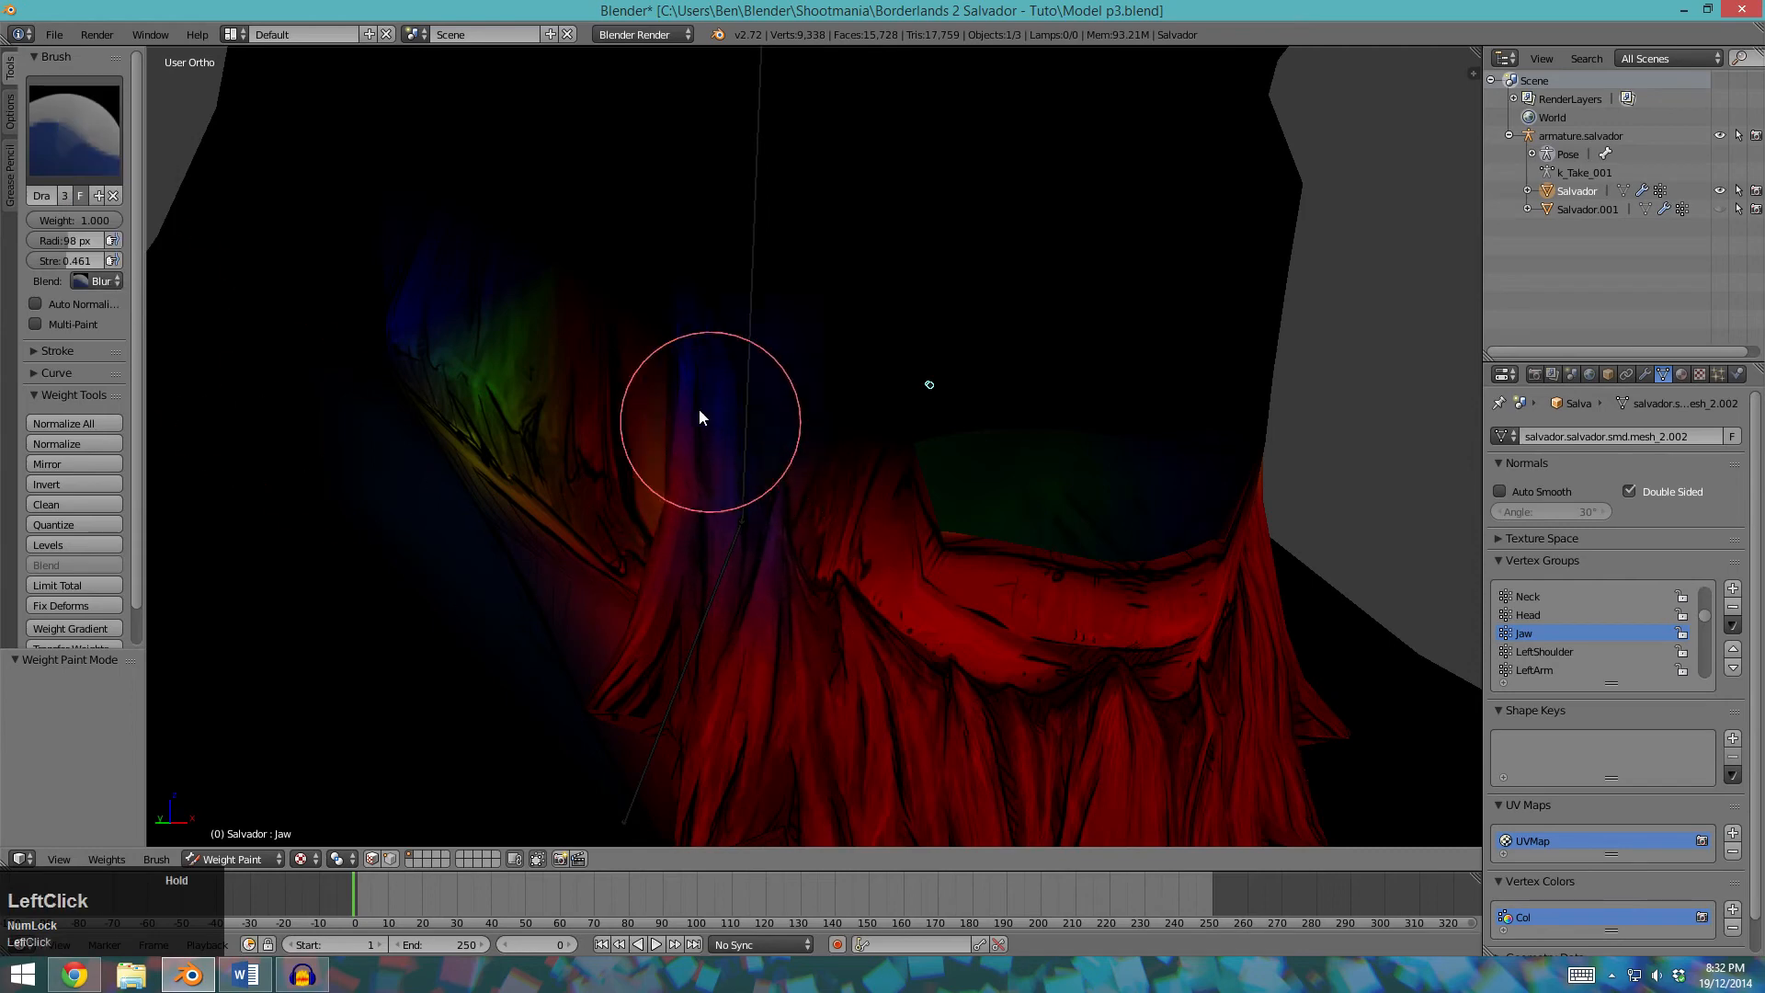
Test the Jaw bone's rotation about the X axis from both sides of the head, cancelling each rotation.
scroll(1040, 685, "down", 3)
middle_click_drag(1040, 685, 960, 550)
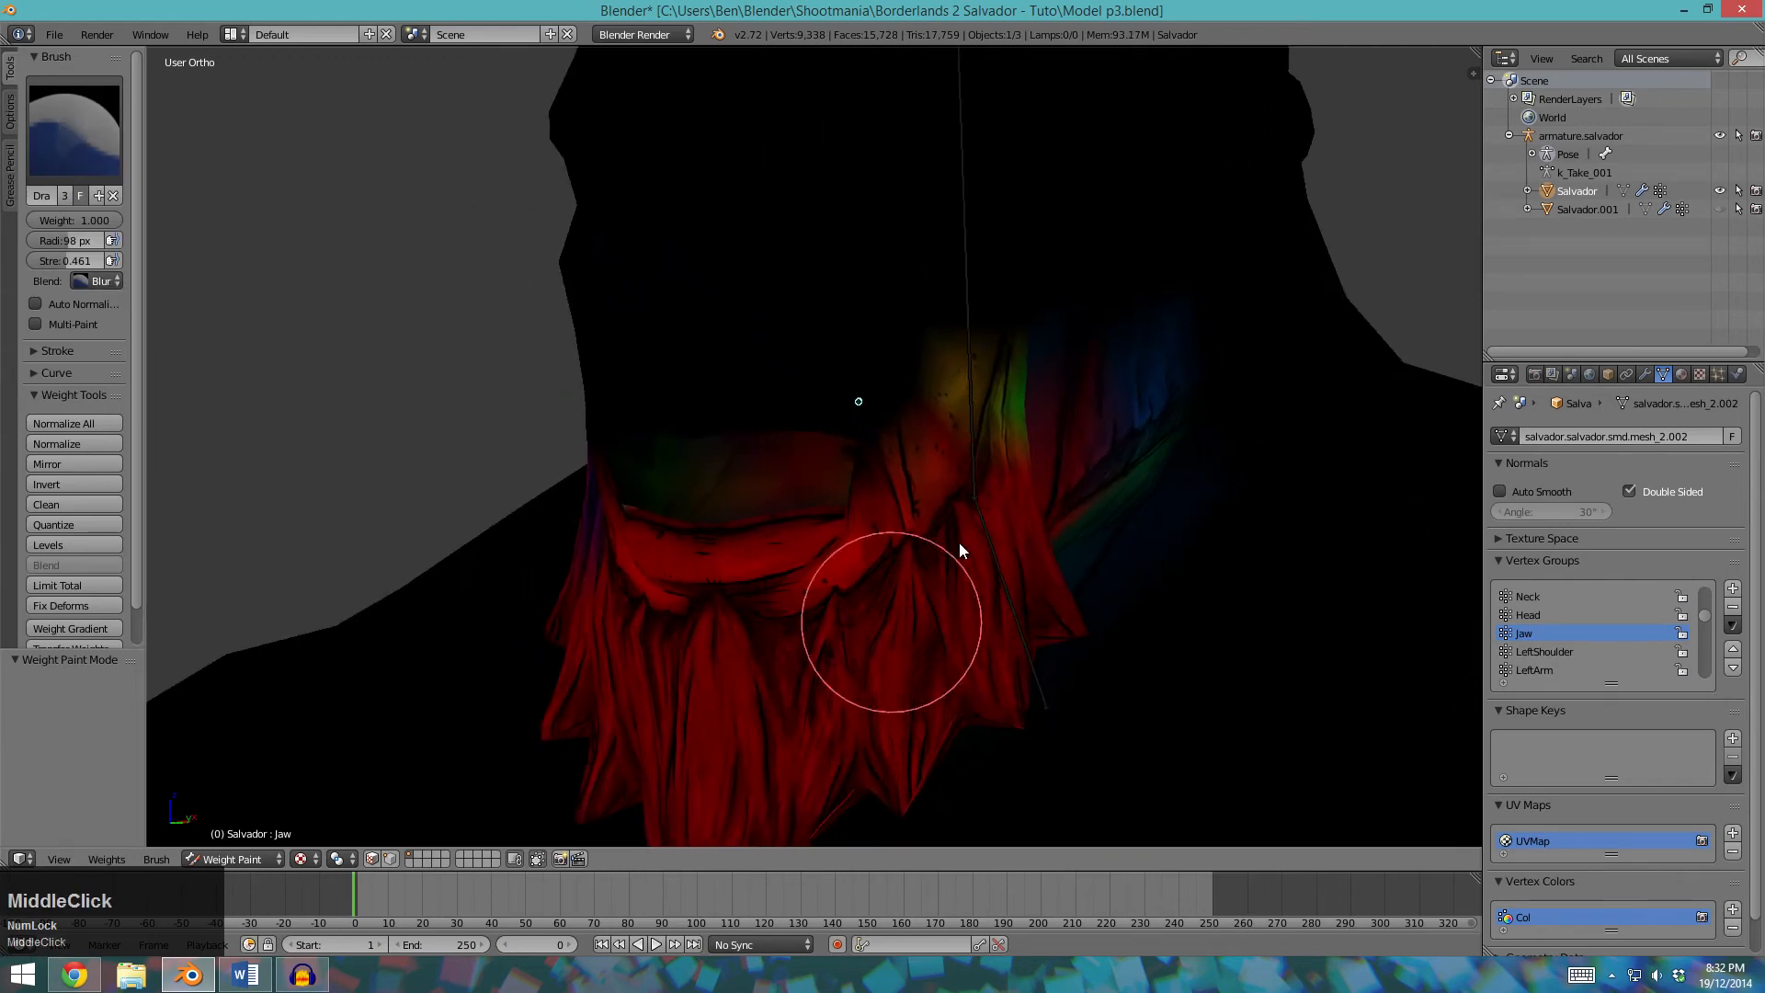
middle_click(1103, 408)
scroll(1068, 548, "down", 3)
middle_click_drag(1068, 548, 1115, 489)
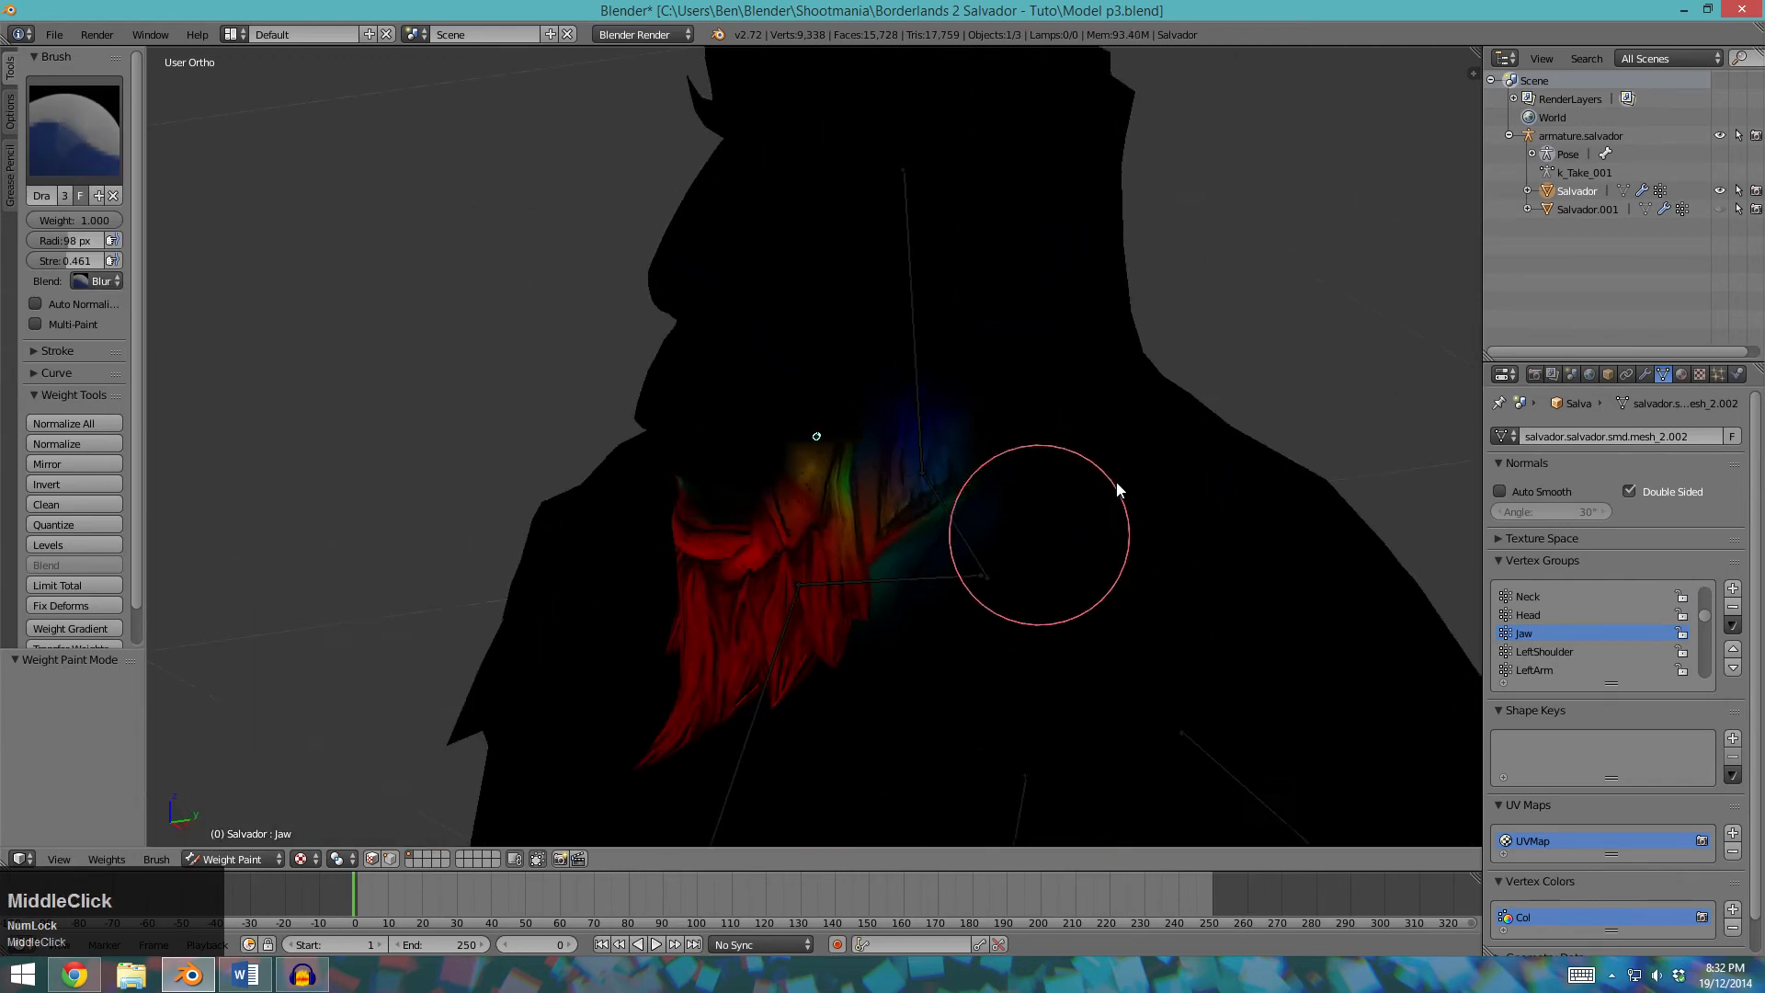
key("r")
key("x")
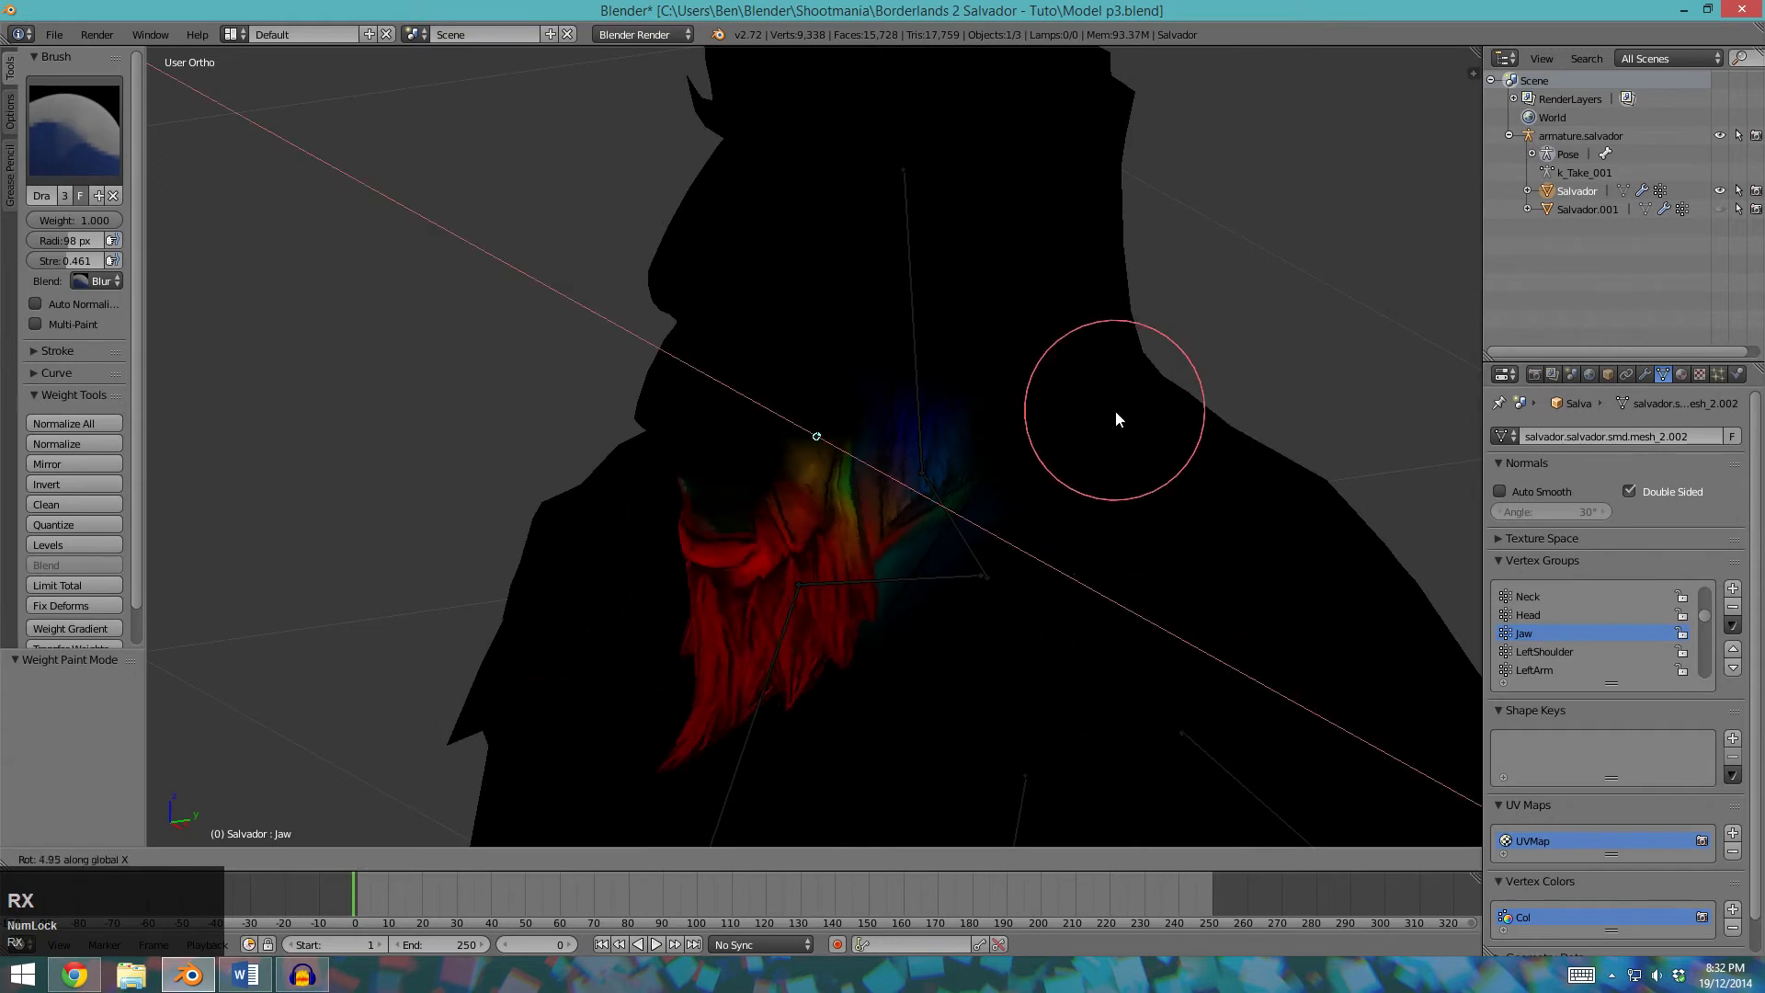
key("Escape")
middle_click_drag(759, 521, 1032, 515)
key("r")
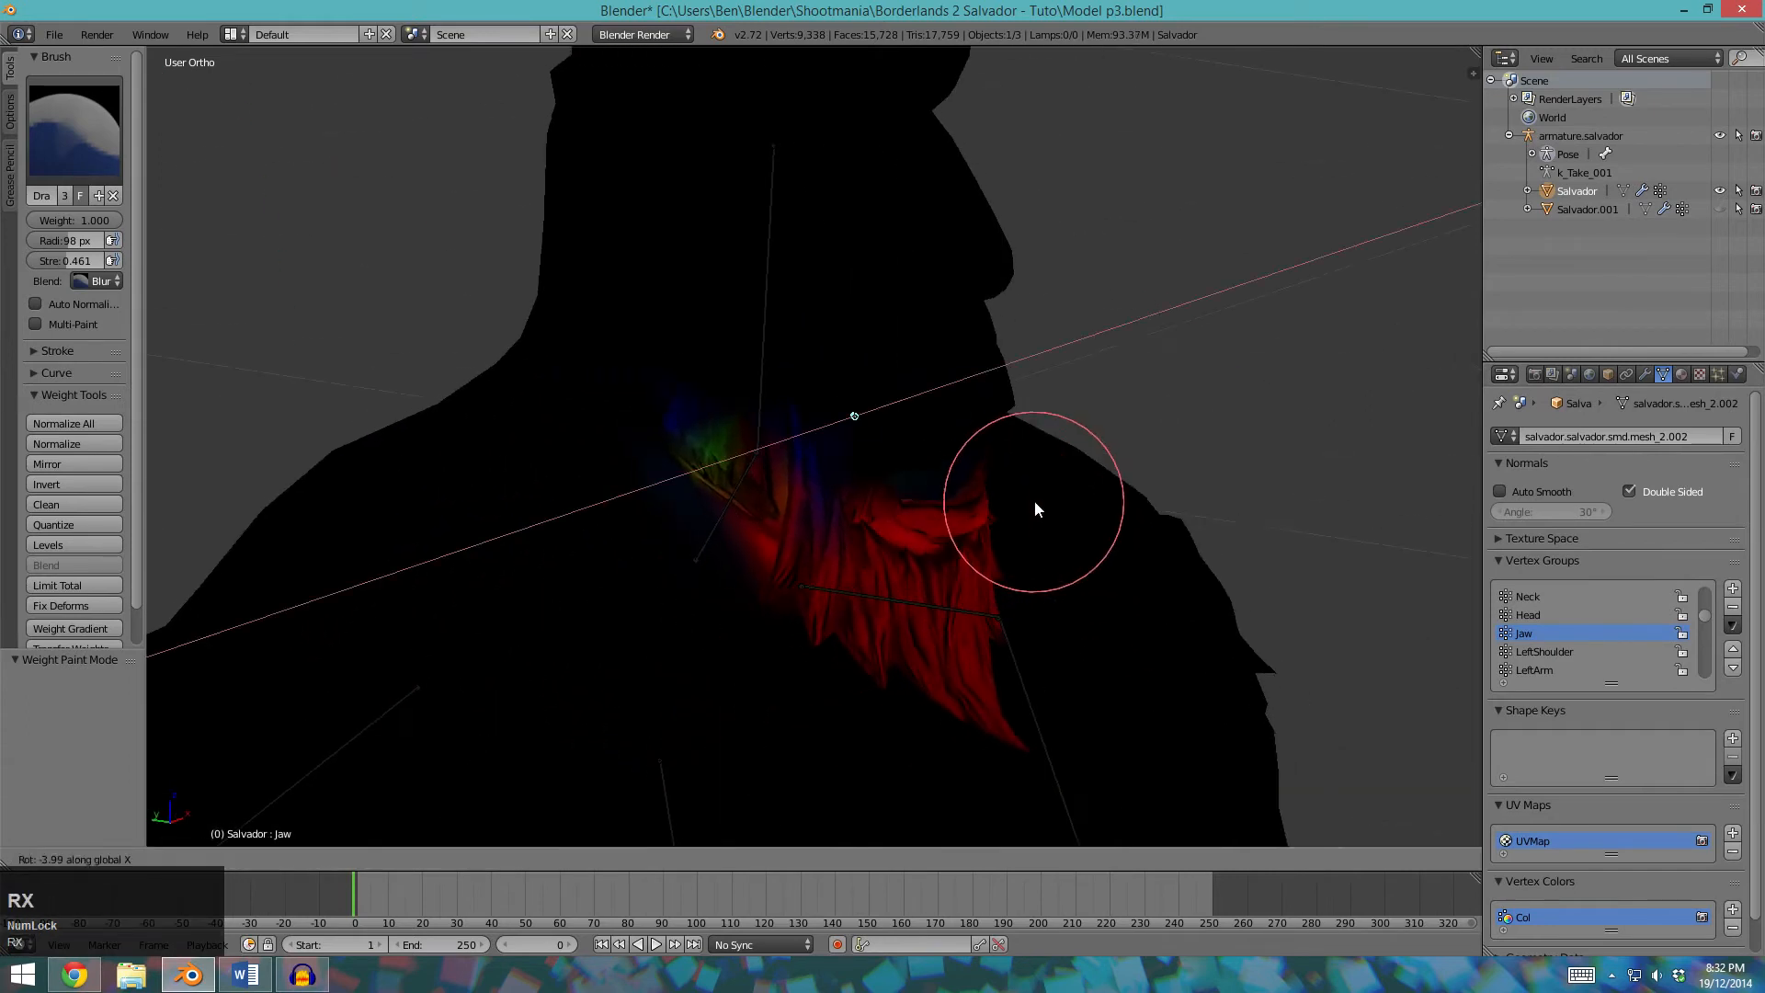
key("x")
key("Escape")
Blur the Jaw bone's weight around the cheek, the corner of the mouth and the inner mouth.
mouse_move(1129, 559)
middle_mouse_down()
mouse_move(1125, 608)
mouse_move(1063, 719)
mouse_move(909, 696)
mouse_move(894, 668)
mouse_move(662, 654)
middle_mouse_up()
scroll(1063, 719, "up", 2)
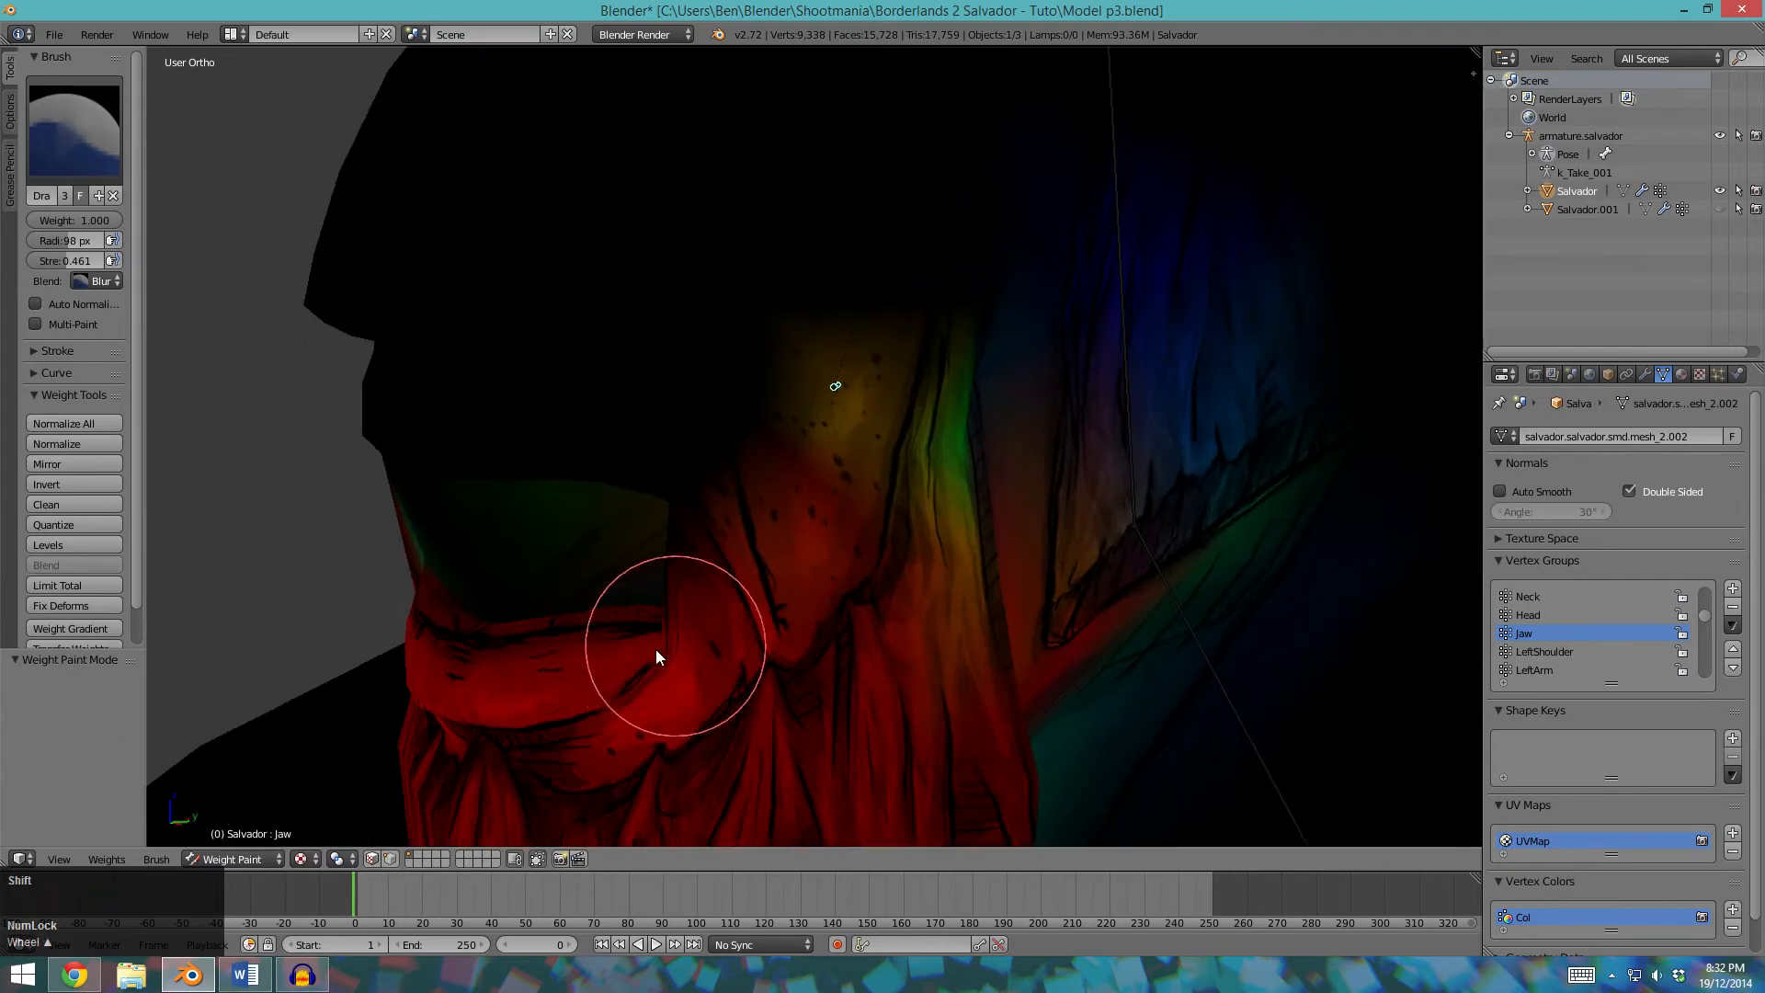
scroll(977, 524, "up", 3)
left_click(996, 488)
middle_click_drag(1036, 598, 1143, 658)
scroll(1122, 557, "up", 2)
mouse_move(1123, 548)
left_mouse_down()
mouse_move(1130, 484)
mouse_move(949, 604)
mouse_move(985, 579)
mouse_move(1050, 621)
left_mouse_up()
mouse_move(1050, 622)
middle_mouse_down()
mouse_move(957, 670)
mouse_move(764, 650)
middle_mouse_up()
mouse_move(1008, 662)
left_mouse_down()
mouse_move(993, 637)
mouse_move(1026, 626)
mouse_move(1002, 643)
left_mouse_up()
Select the Head bone, test its rotation freely and about the X axis, and cancel to restore the pose.
scroll(973, 661, "down", 2)
scroll(1109, 615, "up", 2)
scroll(1080, 527, "down", 3)
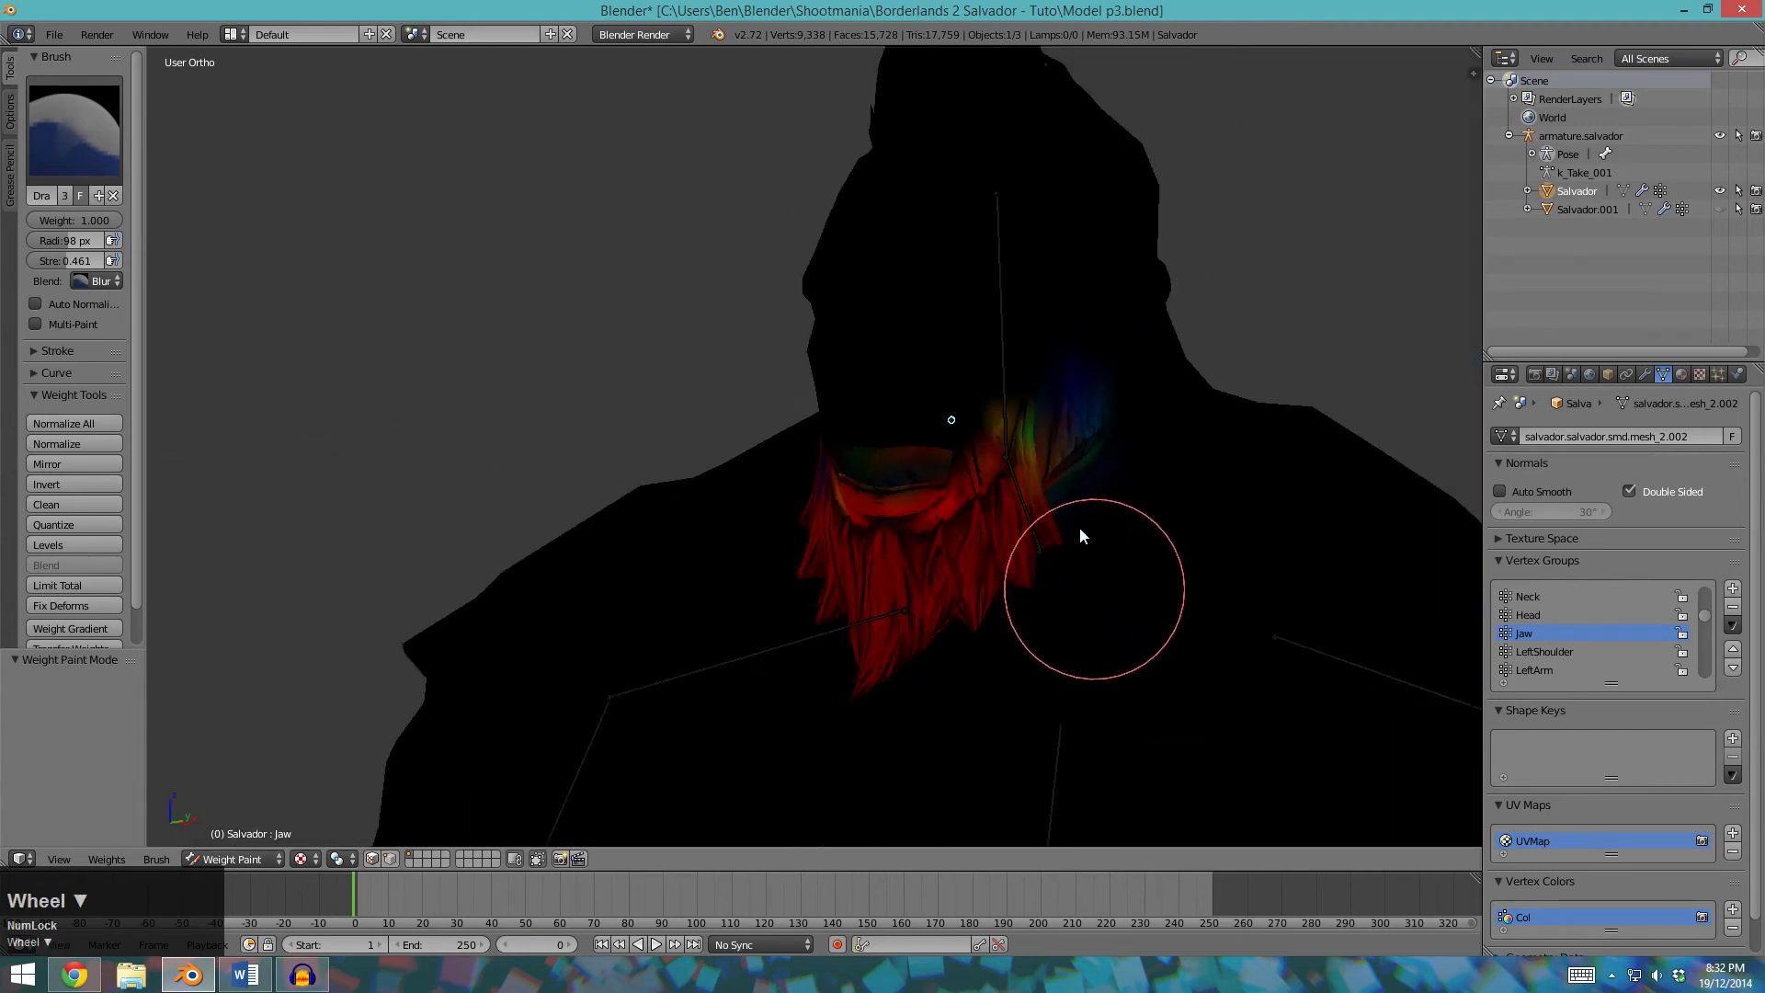
right_click(1002, 339)
scroll(1195, 354, "down", 2)
key("r")
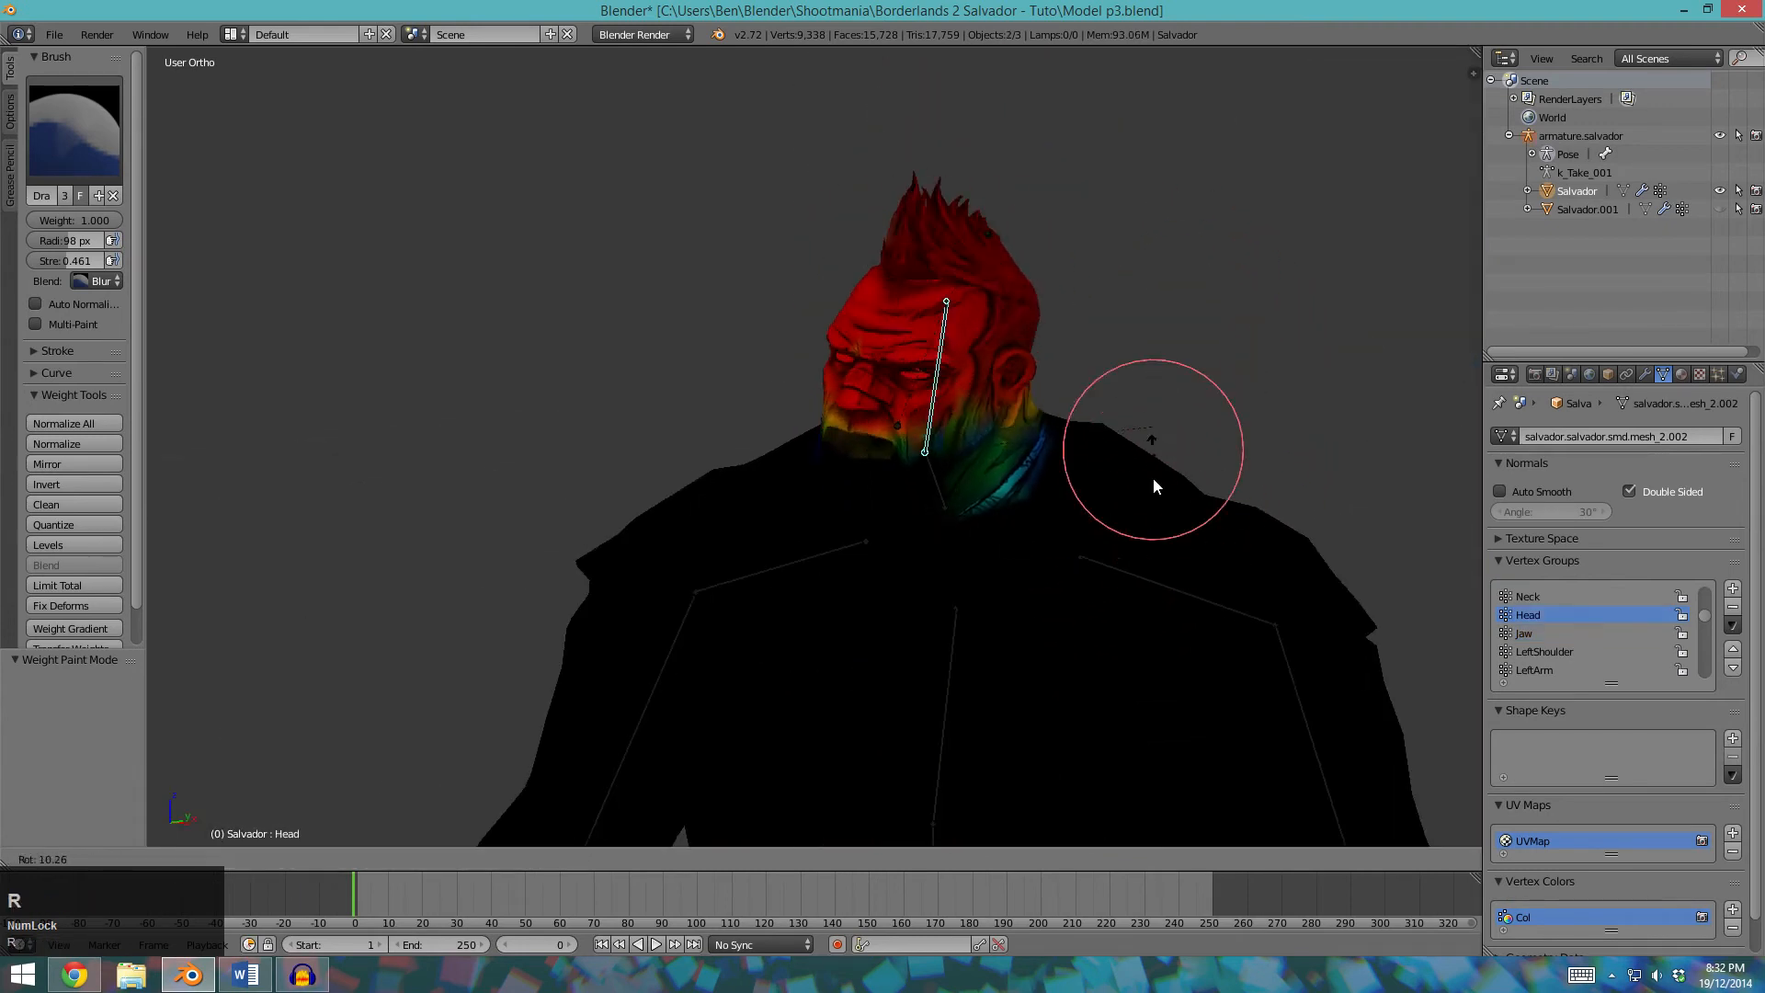
middle_click(1036, 407)
key("x")
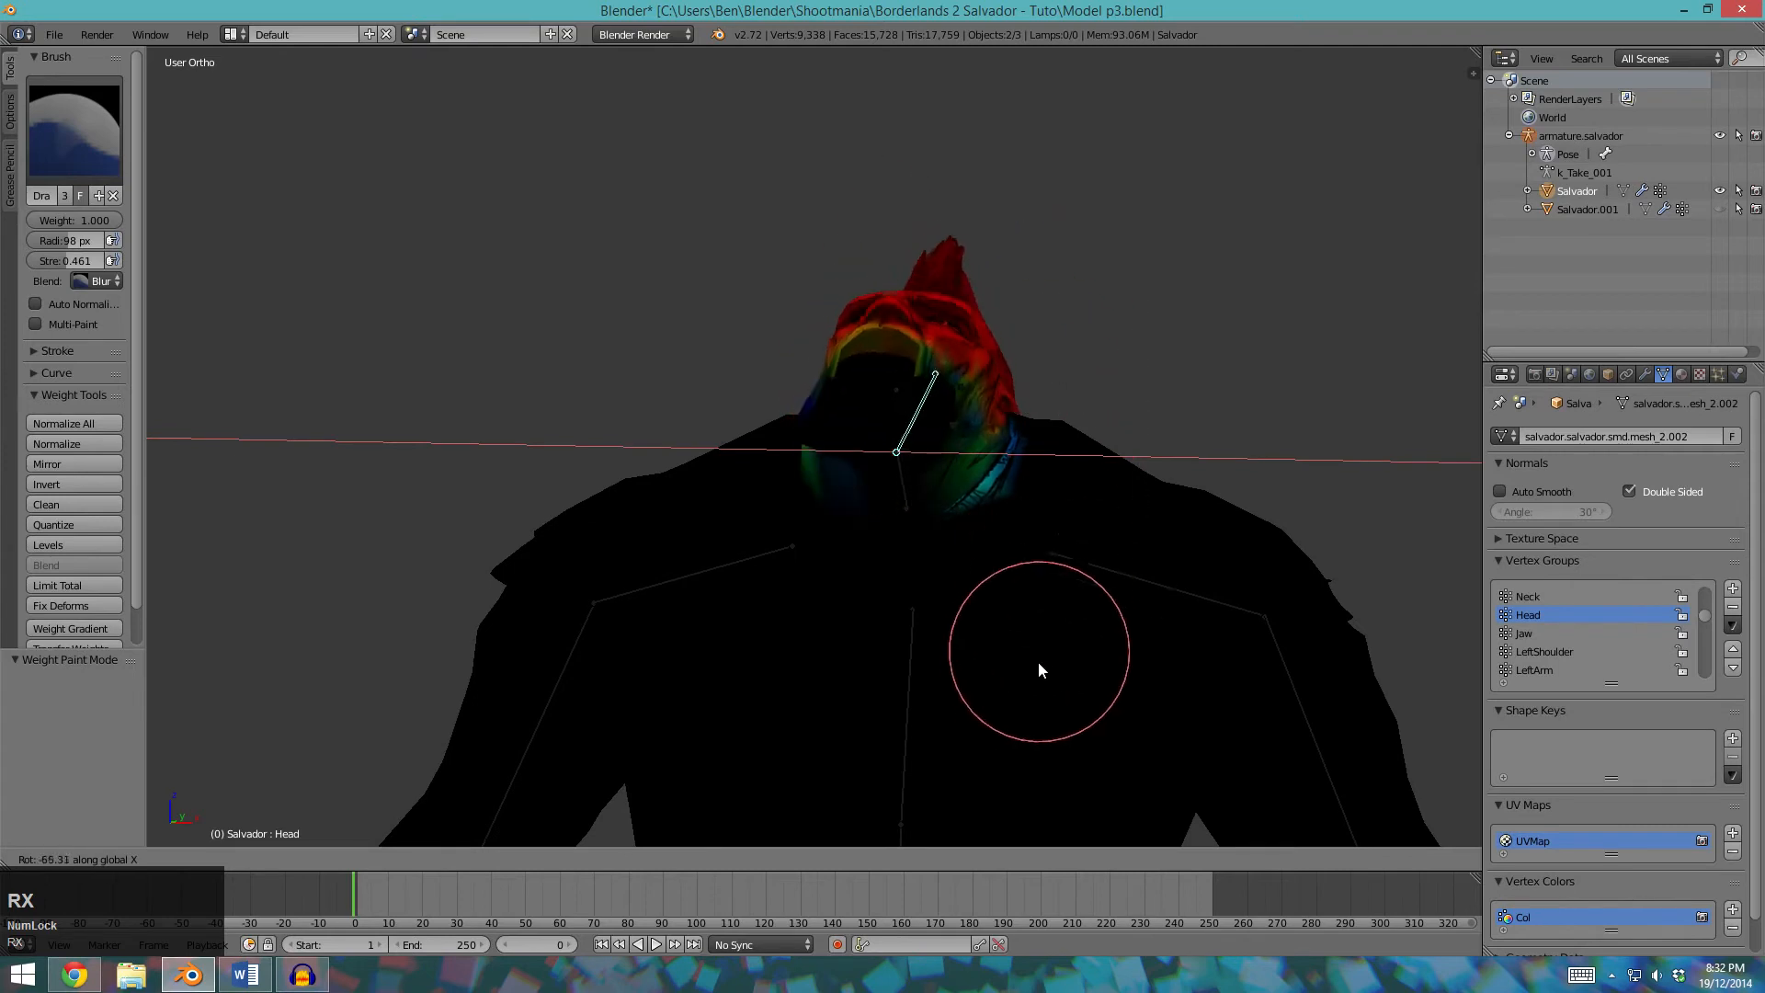
right_click(1064, 512)
middle_click_drag(1064, 512, 1119, 495)
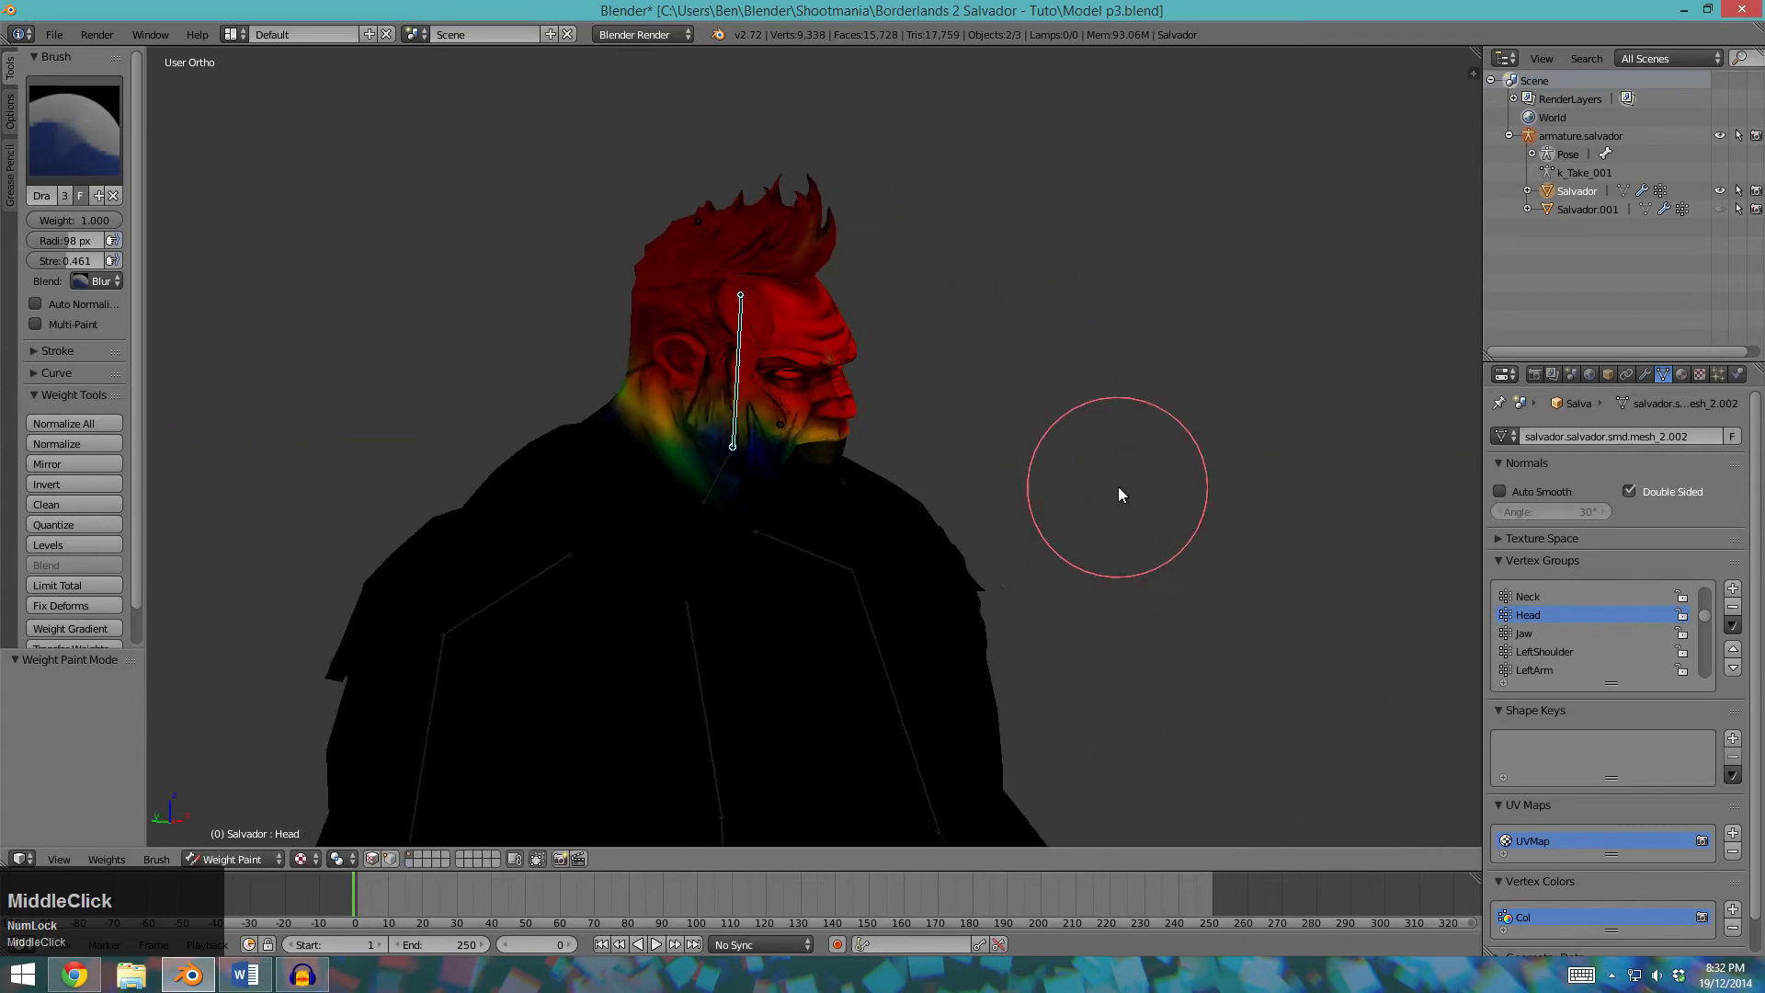
Reselect the Jaw bone and clear its pose transforms.
right_click(796, 439)
key("space")
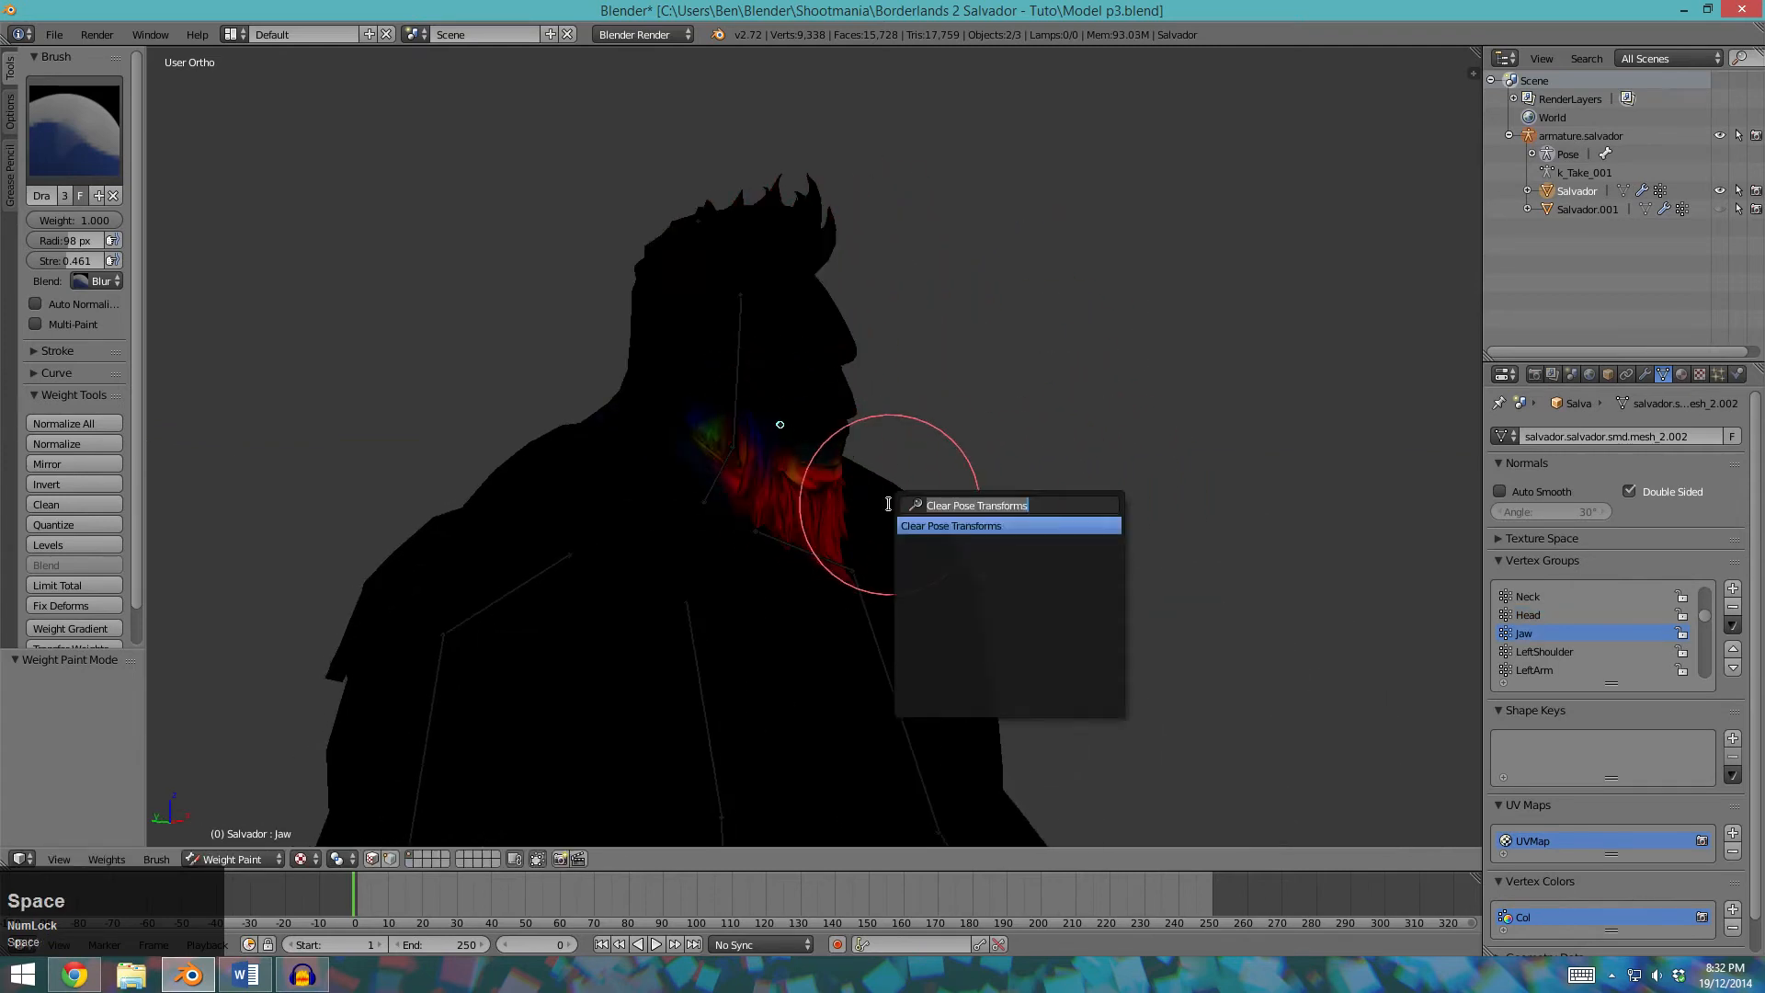
key("Return")
scroll(797, 434, "up", 4)
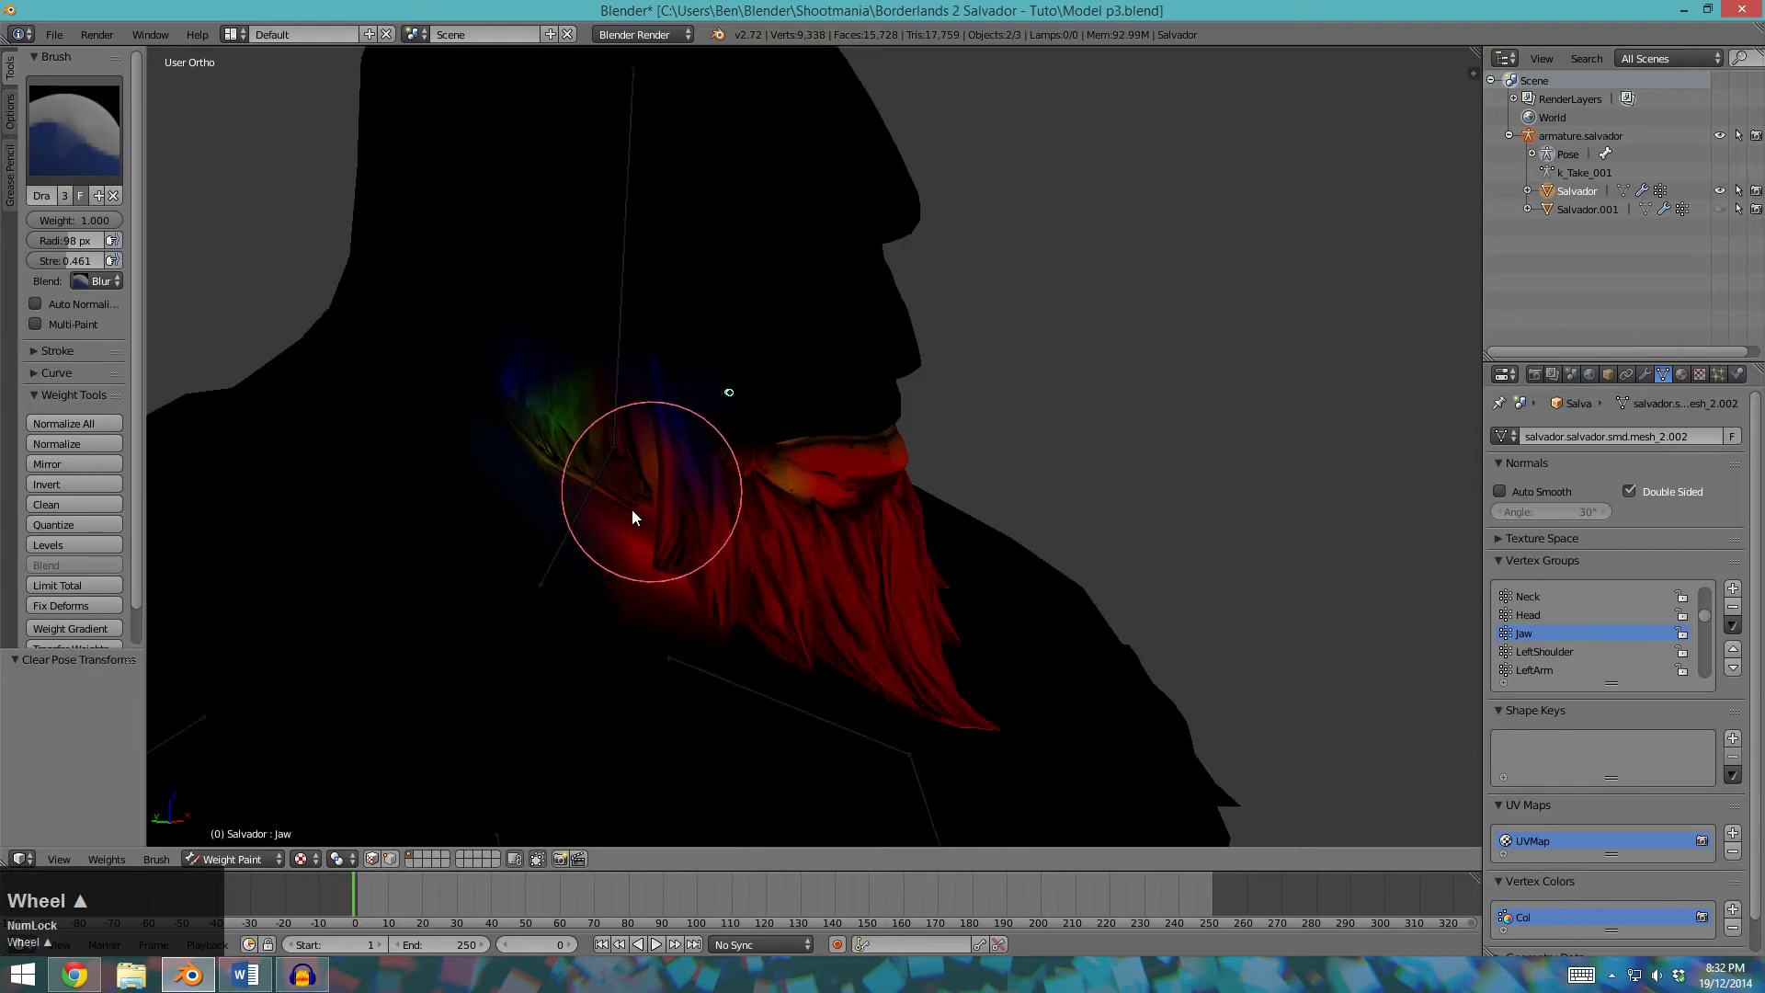
Select the LeftShoulder bone and subtract its weight from the neck, chest and side of the torso.
right_click(741, 691)
scroll(1108, 686, "down", 3)
middle_click_drag(1109, 686, 863, 493)
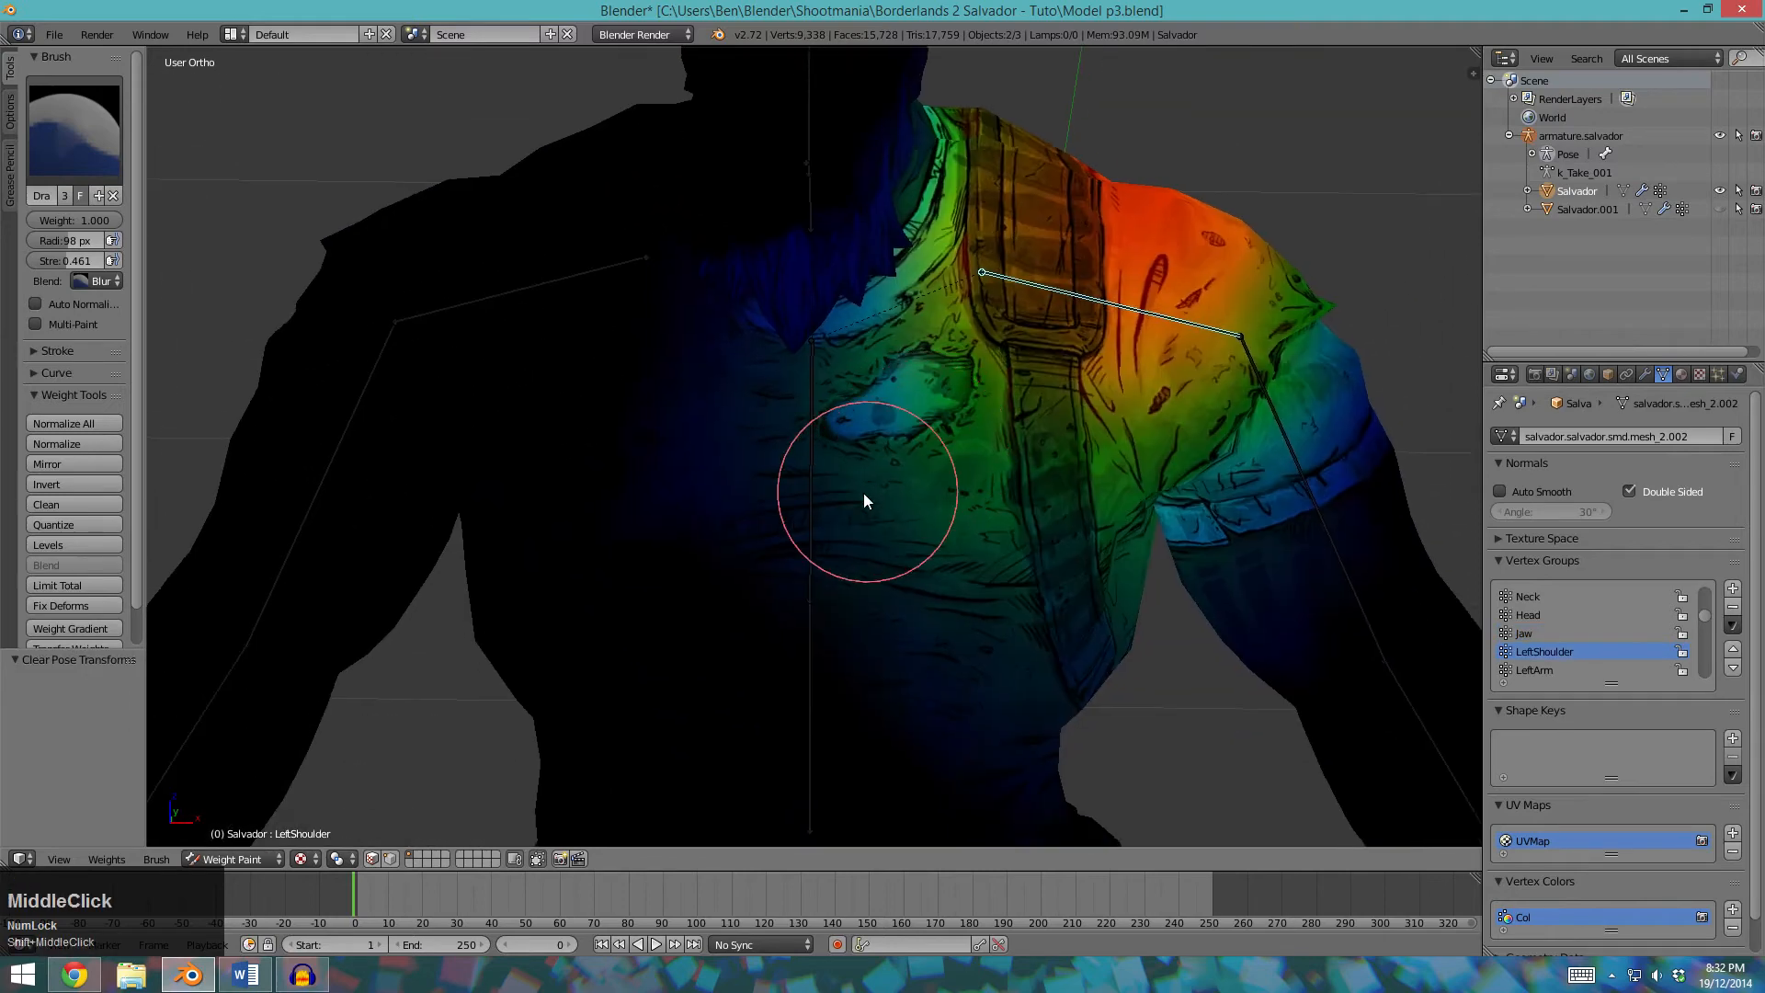
scroll(863, 493, "down", 2)
left_click(97, 281)
left_click(91, 220)
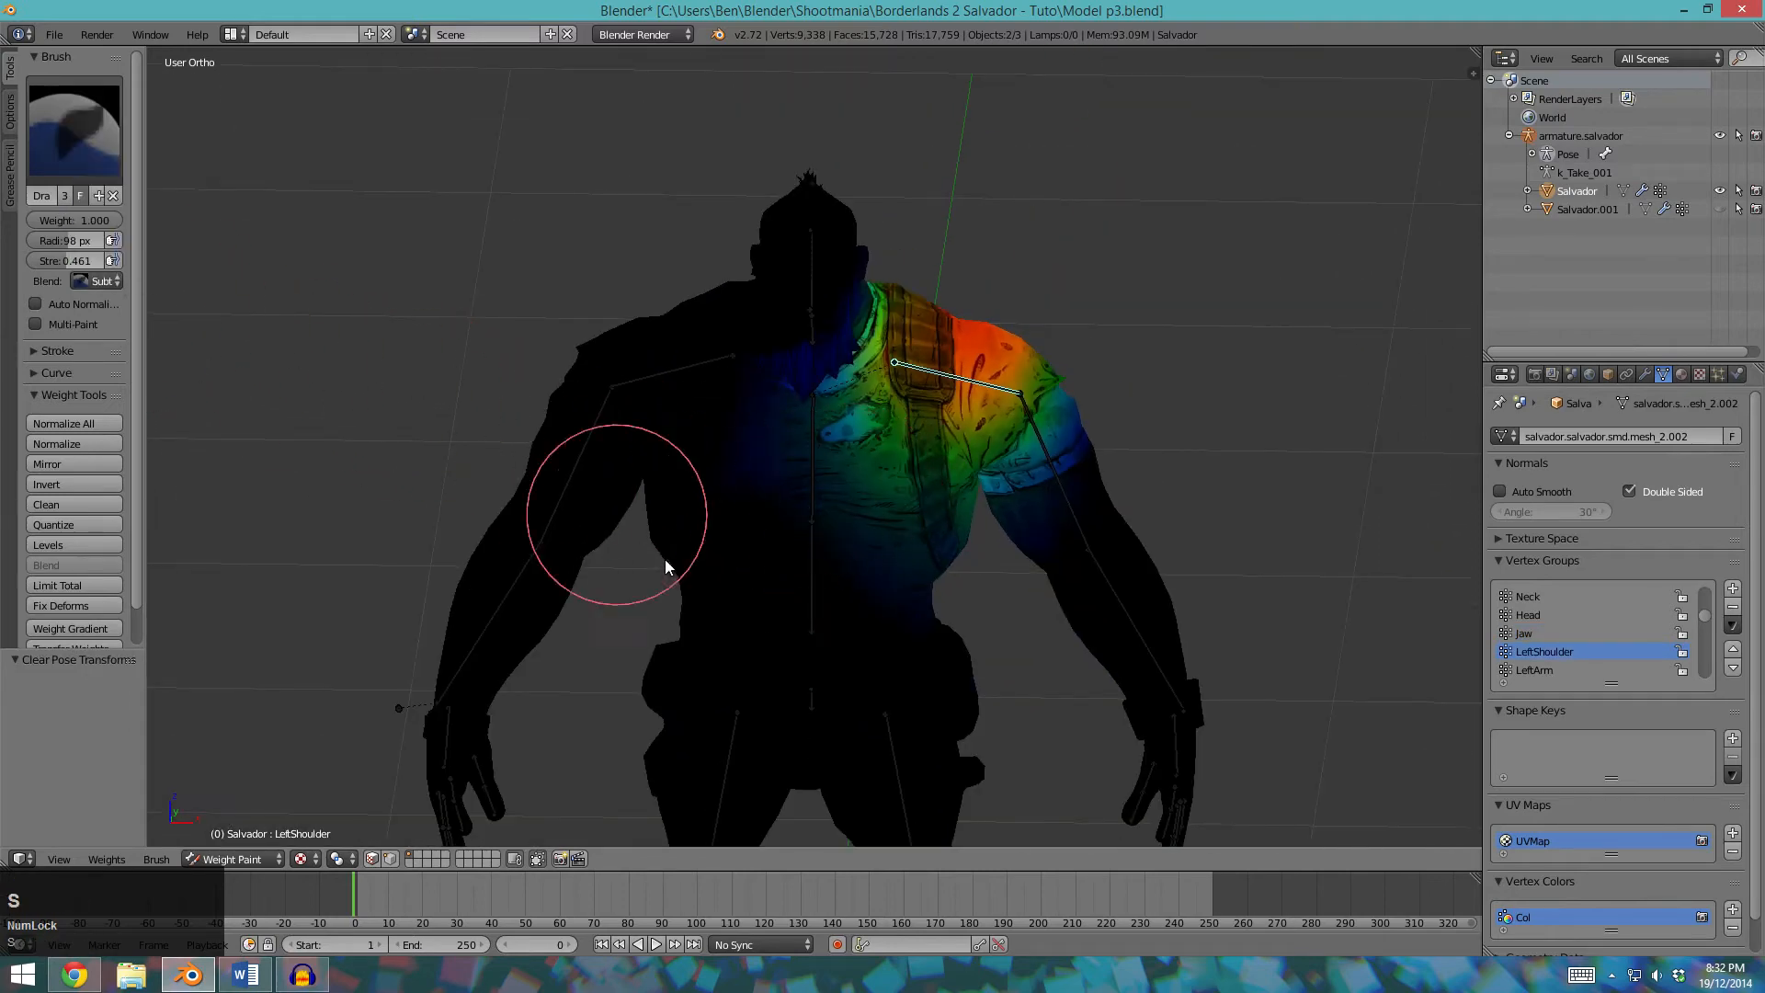
scroll(769, 472, "up", 2)
mouse_move(769, 473)
left_mouse_down()
mouse_move(899, 505)
mouse_move(914, 481)
mouse_move(874, 422)
mouse_move(855, 243)
left_mouse_up()
mouse_move(745, 262)
middle_mouse_down()
mouse_move(864, 410)
mouse_move(709, 415)
middle_mouse_up()
mouse_move(709, 416)
left_mouse_down()
mouse_move(869, 736)
mouse_move(693, 776)
mouse_move(749, 658)
mouse_move(886, 460)
mouse_move(793, 263)
mouse_move(773, 610)
mouse_move(741, 315)
mouse_move(819, 598)
left_mouse_up()
mouse_move(819, 599)
middle_mouse_down()
mouse_move(956, 632)
mouse_move(1106, 605)
middle_mouse_up()
scroll(986, 478, "up", 2)
mouse_move(910, 350)
left_mouse_down()
mouse_move(881, 296)
mouse_move(915, 367)
left_mouse_up()
Set the brush blend mode to Blur and soften the edge of the LeftShoulder weight on the chest.
mouse_move(915, 368)
middle_mouse_down()
mouse_move(822, 551)
mouse_move(855, 550)
middle_mouse_up()
scroll(912, 548, "up", 1)
left_click(105, 281)
key("b")
mouse_move(910, 513)
left_mouse_down()
mouse_move(913, 451)
mouse_move(824, 460)
mouse_move(844, 384)
mouse_move(833, 470)
left_mouse_up()
Switch back to Subtract, remove more LeftShoulder weight from the torso, and test the bone's rotation without keeping it.
left_click(107, 279)
key("s")
mouse_move(726, 195)
left_mouse_down()
mouse_move(790, 585)
mouse_move(847, 588)
mouse_move(897, 704)
left_mouse_up()
key("r")
key("Escape")
Subtract the stray LeftShoulder weight from the torso beneath the left armpit.
mouse_move(1078, 632)
middle_mouse_down("shift")
mouse_move(901, 466)
mouse_move(1004, 517)
mouse_move(966, 432)
middle_mouse_up("shift")
scroll(956, 533, "up", 1)
middle_click_drag(966, 432, 914, 631)
scroll(1020, 456, "up", 2)
mouse_move(1056, 437)
middle_mouse_down("shift")
mouse_move(964, 647)
mouse_move(883, 460)
middle_mouse_up("shift")
mouse_move(882, 461)
left_mouse_down()
mouse_move(898, 382)
mouse_move(882, 371)
mouse_move(930, 552)
mouse_move(936, 520)
mouse_move(947, 533)
left_mouse_up()
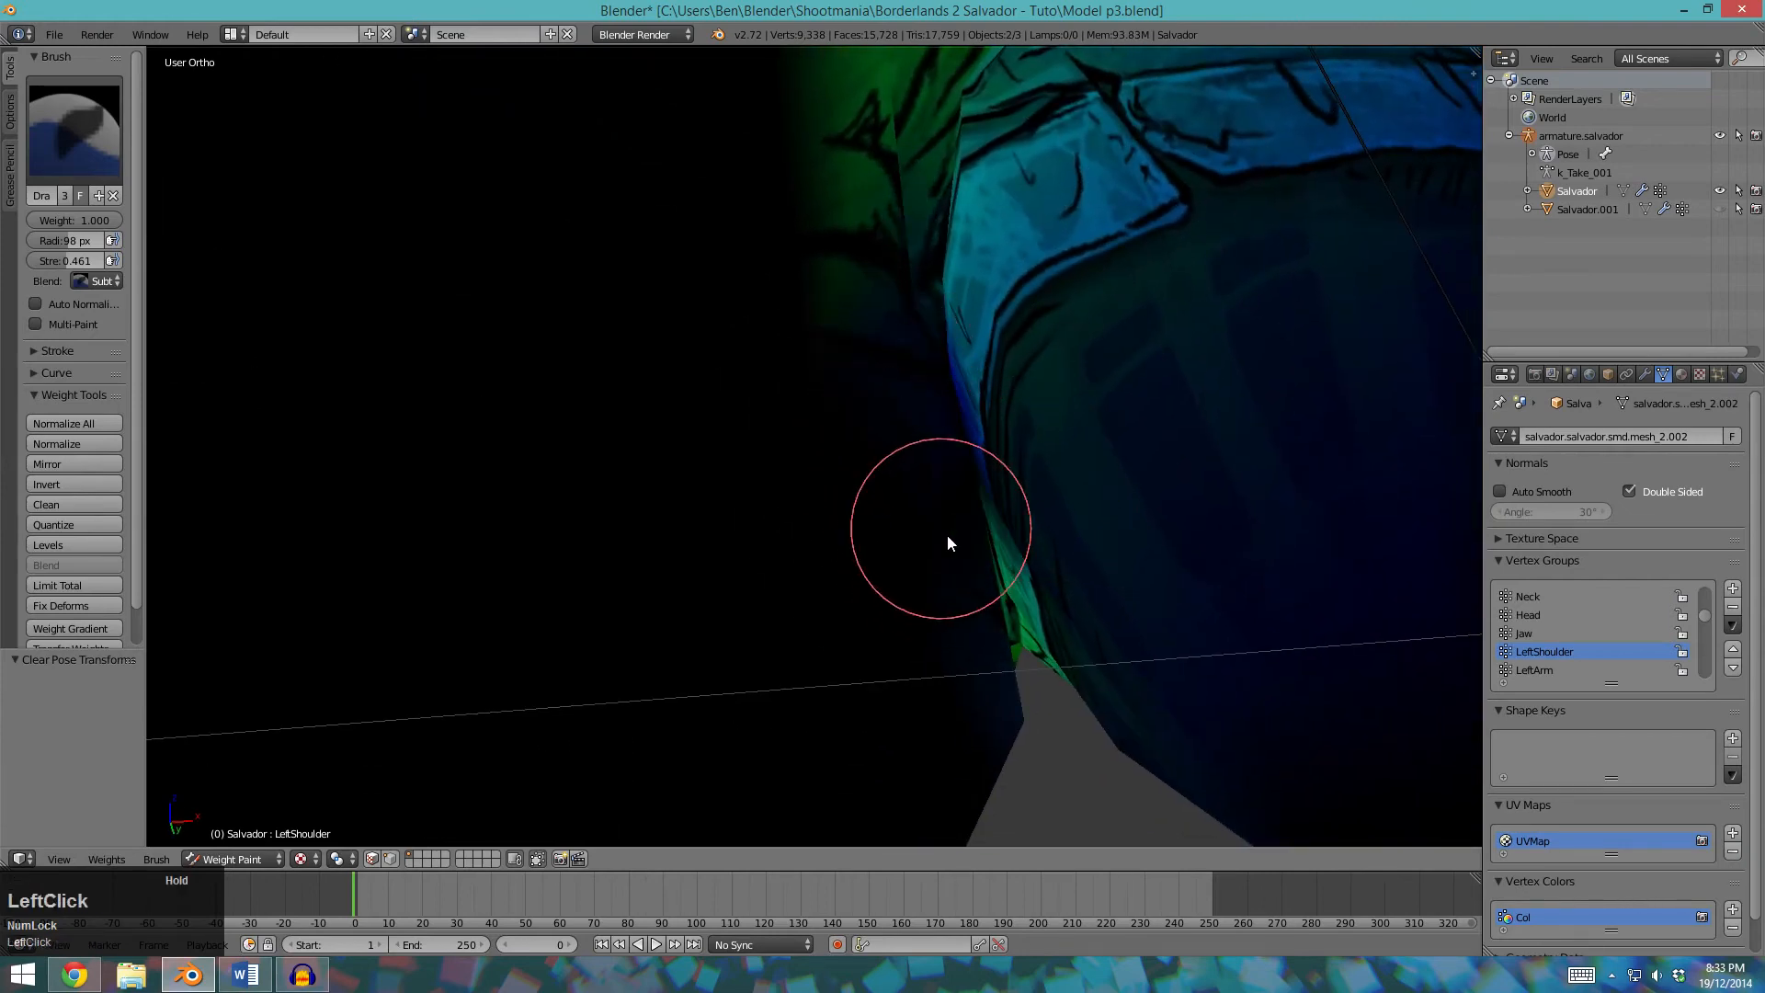
Subtract the LeftShoulder weight from the character's back, leaving the influence around the left shoulder.
scroll(1107, 625, "down", 5)
middle_click_drag(1107, 626, 898, 650)
scroll(949, 395, "up", 2)
middle_click_drag(950, 394, 1001, 528)
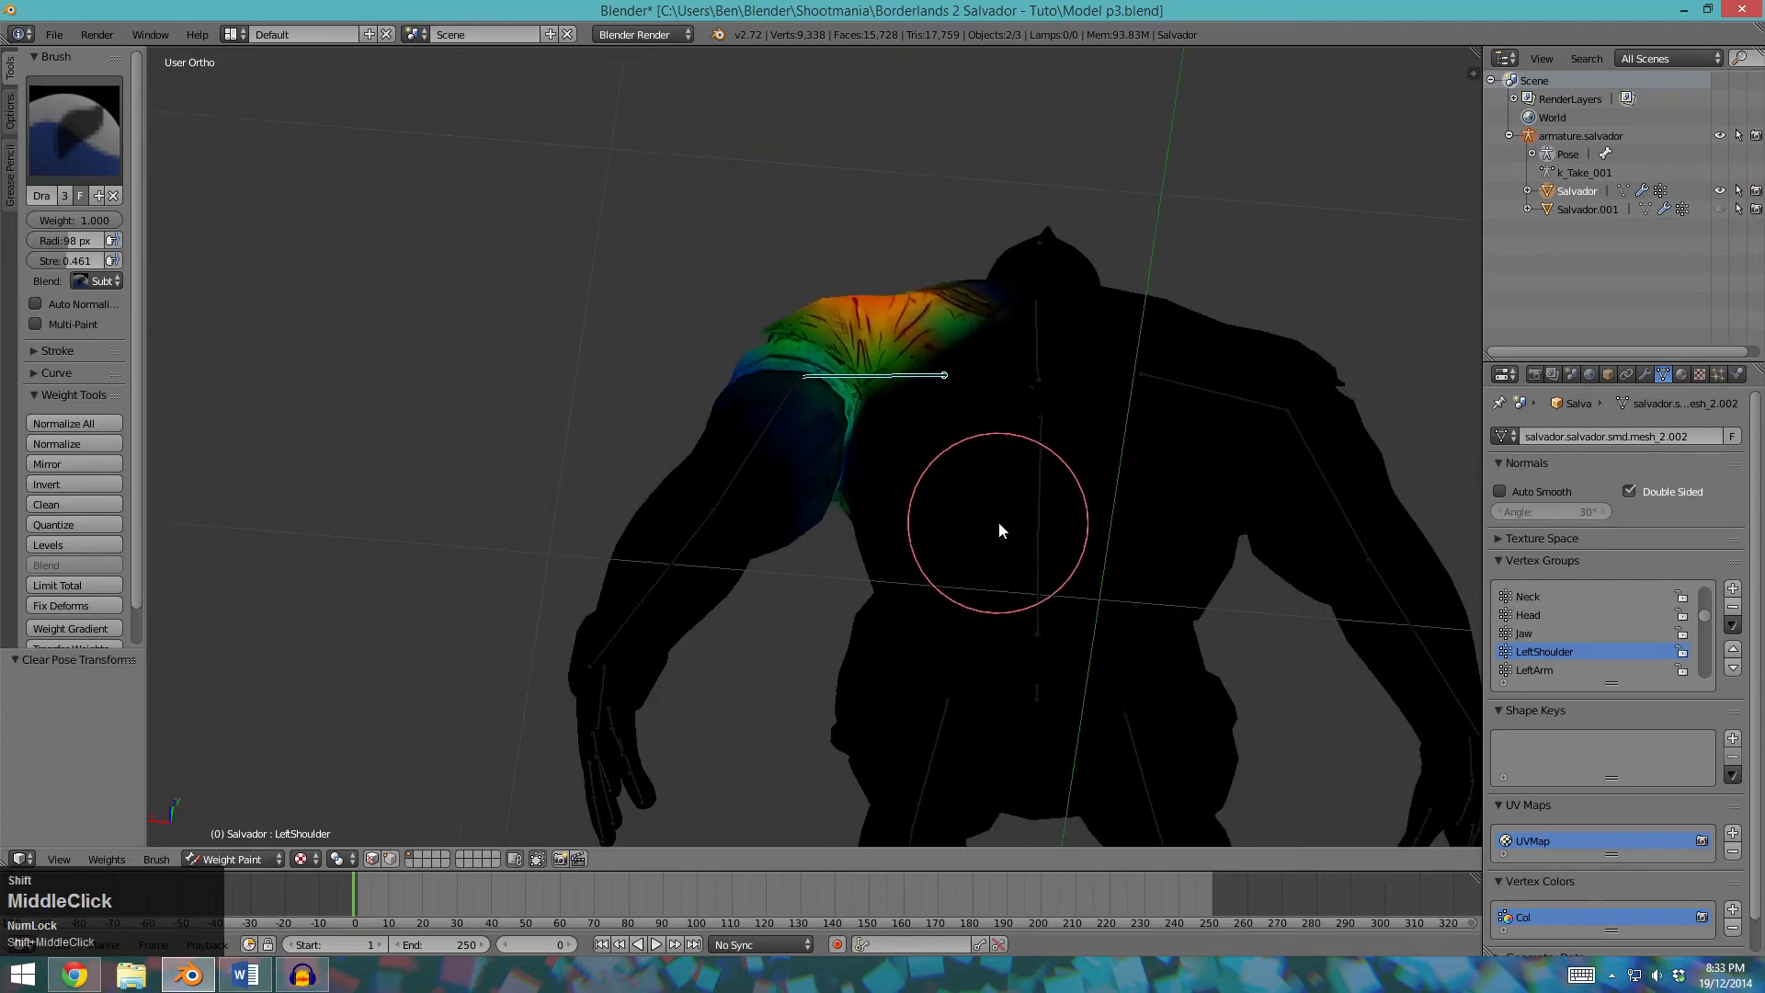
scroll(886, 419, "up", 5)
mouse_move(886, 419)
middle_mouse_down()
mouse_move(736, 505)
mouse_move(891, 540)
middle_mouse_up()
mouse_move(1080, 543)
left_mouse_down()
mouse_move(1205, 543)
mouse_move(1182, 467)
mouse_move(1221, 416)
left_mouse_up()
scroll(1230, 455, "down", 3)
middle_click_drag(1240, 494, 1192, 367)
mouse_move(1191, 367)
left_mouse_down()
mouse_move(1127, 471)
mouse_move(1156, 561)
left_mouse_up()
scroll(1152, 515, "down", 3)
left_click_drag(1149, 483, 1024, 379)
Set the brush blend mode to Blur and smooth the LeftShoulder weight across the upper back and front shoulder strap.
left_click(100, 284)
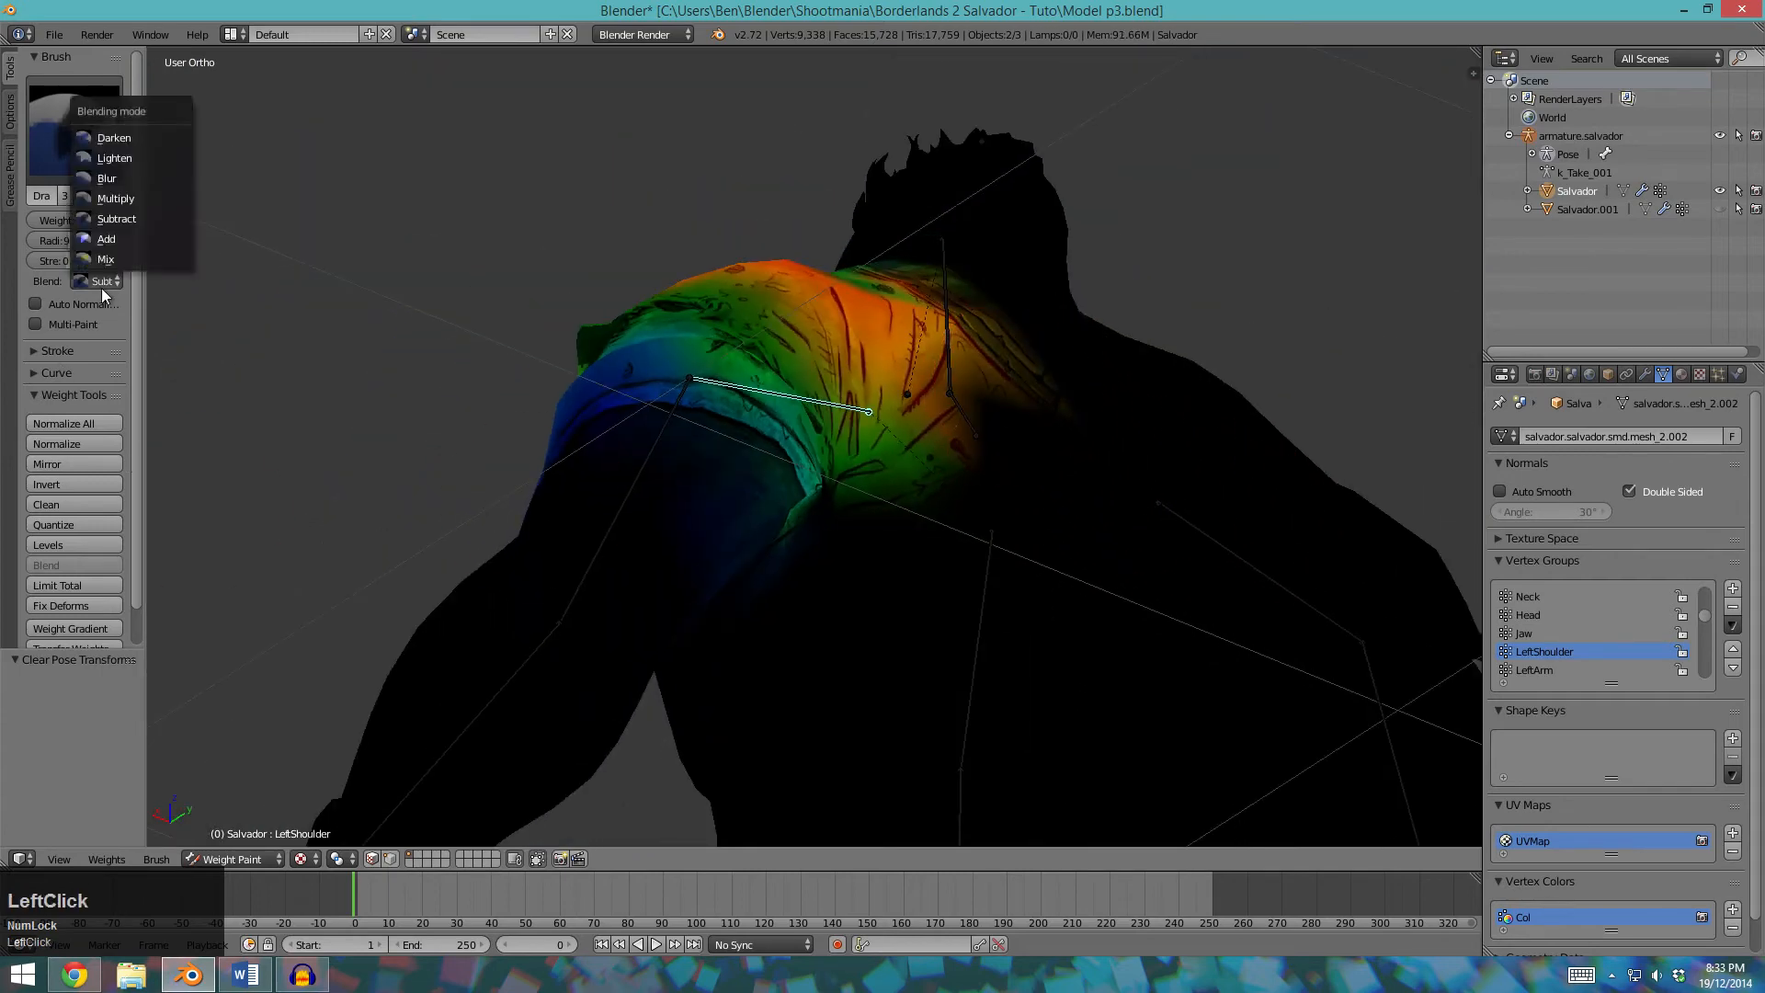
key("v")
left_click(95, 282)
key("b")
middle_click_drag(879, 405, 984, 375)
scroll(984, 375, "down", 1)
mouse_move(979, 370)
left_mouse_down()
mouse_move(945, 410)
mouse_move(802, 310)
mouse_move(724, 515)
mouse_move(606, 470)
left_mouse_up()
middle_click_drag(607, 471, 855, 441)
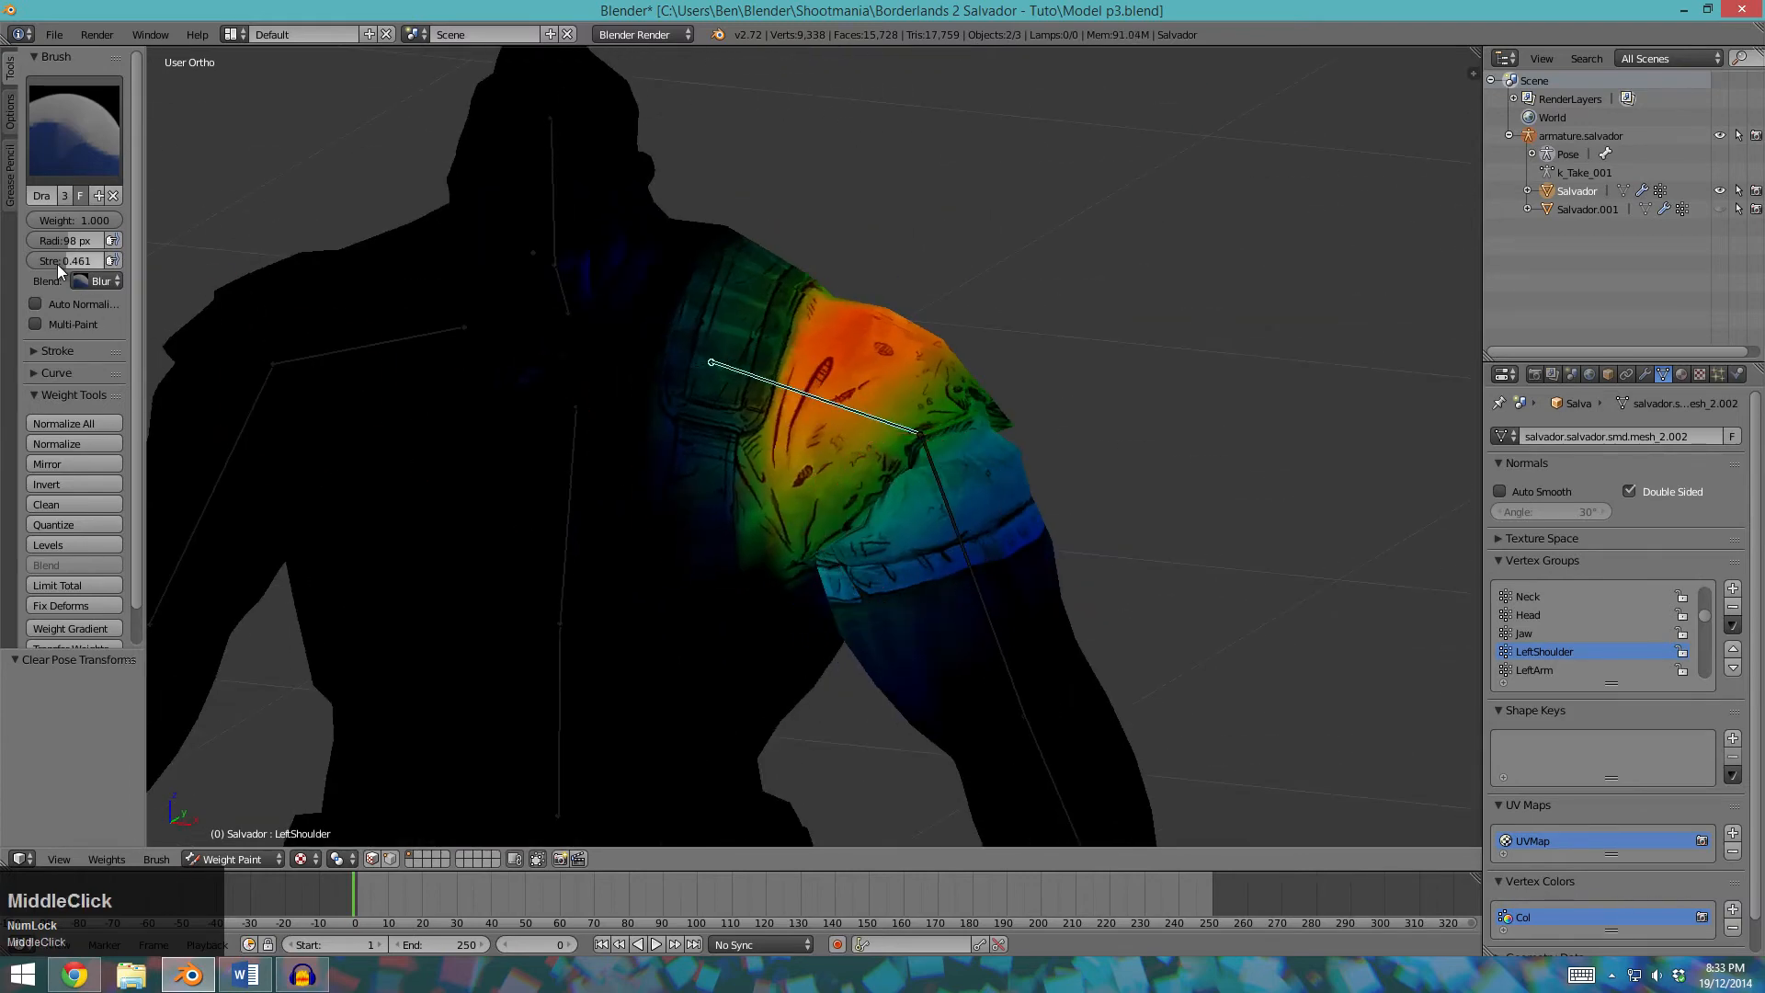
mouse_move(780, 346)
left_mouse_down()
mouse_move(803, 462)
mouse_move(830, 493)
left_mouse_up()
Select the left arm's bones in turn to check their weights, finish on LeftForeArm, and deselect all bones.
scroll(831, 494, "down", 4)
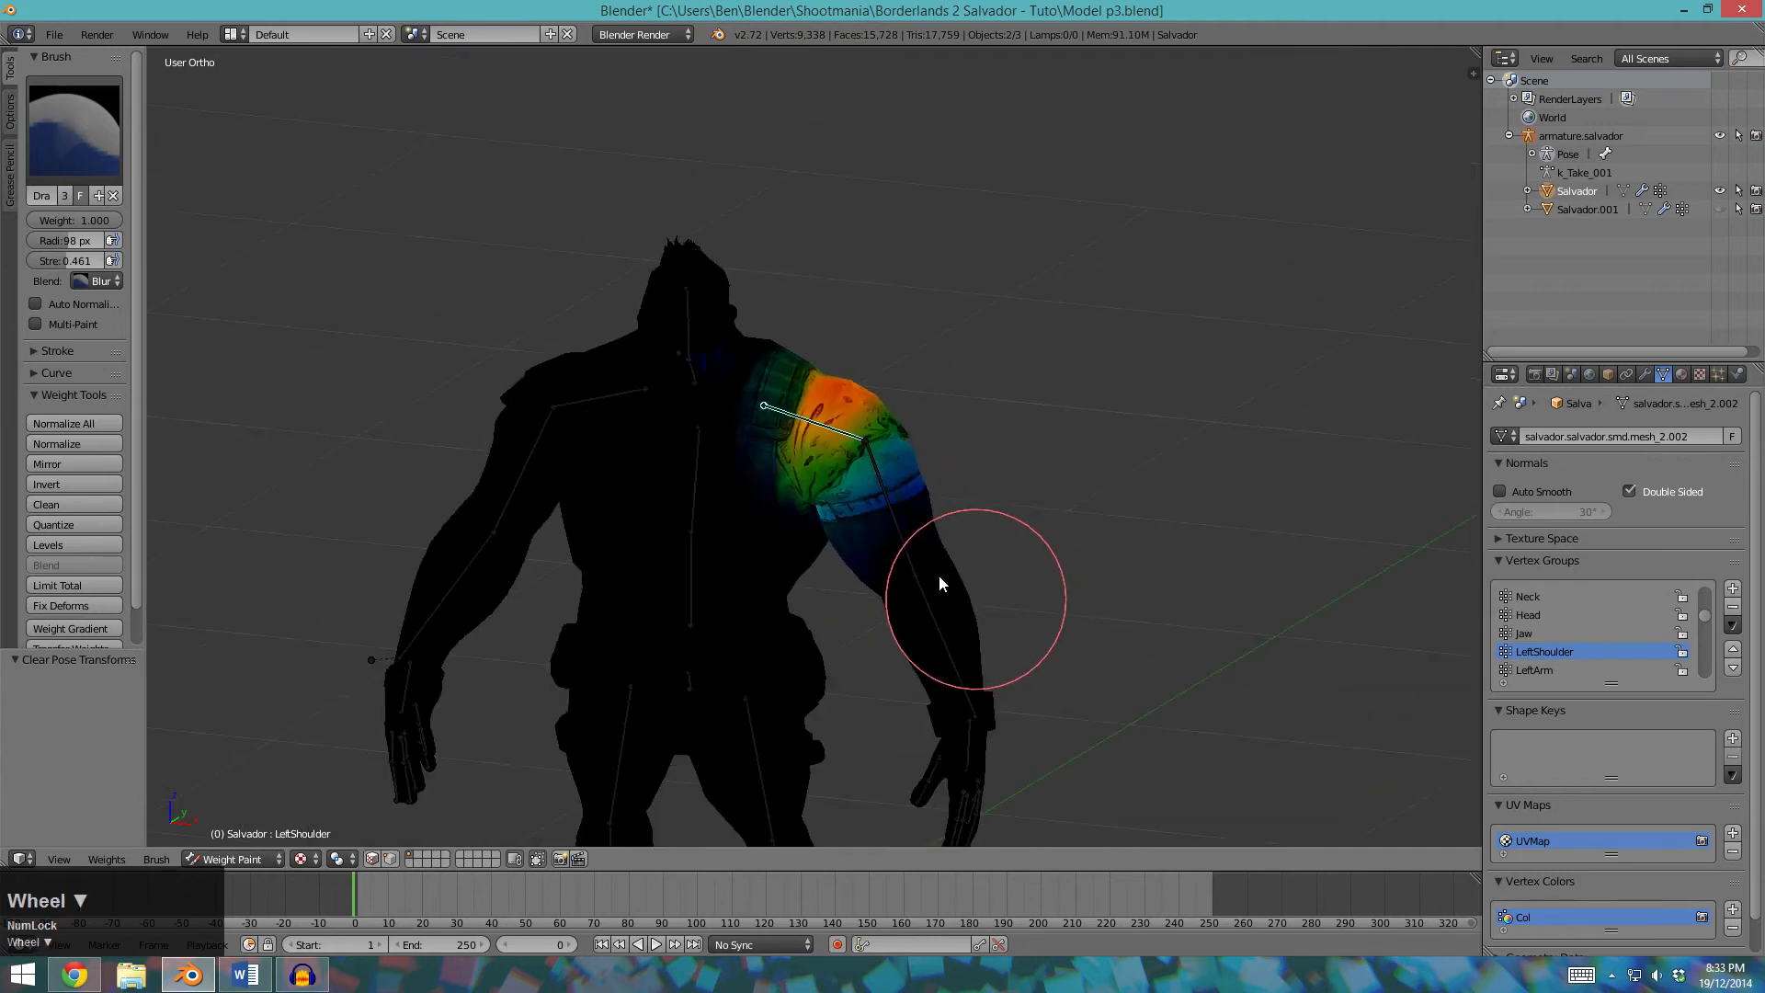
right_click(925, 582)
right_click(958, 634)
middle_click_drag(958, 634, 934, 571)
scroll(934, 570, "up", 4)
right_click(938, 559)
right_click(922, 520)
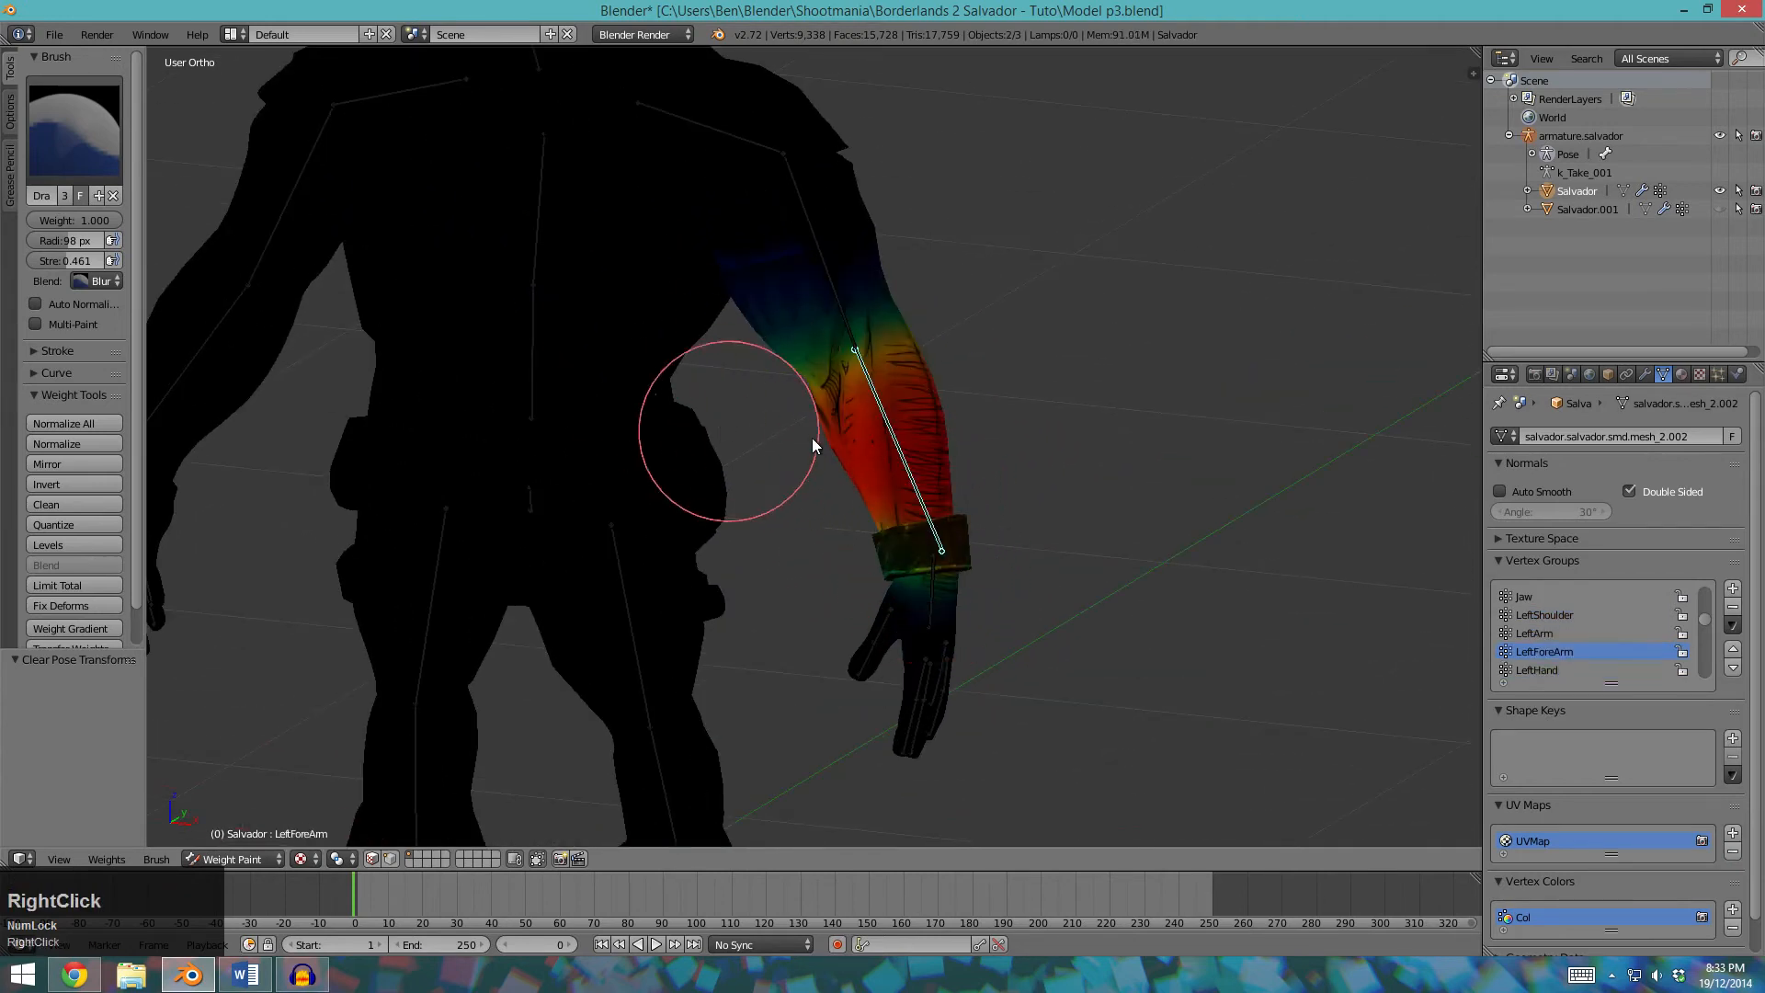
key("a")
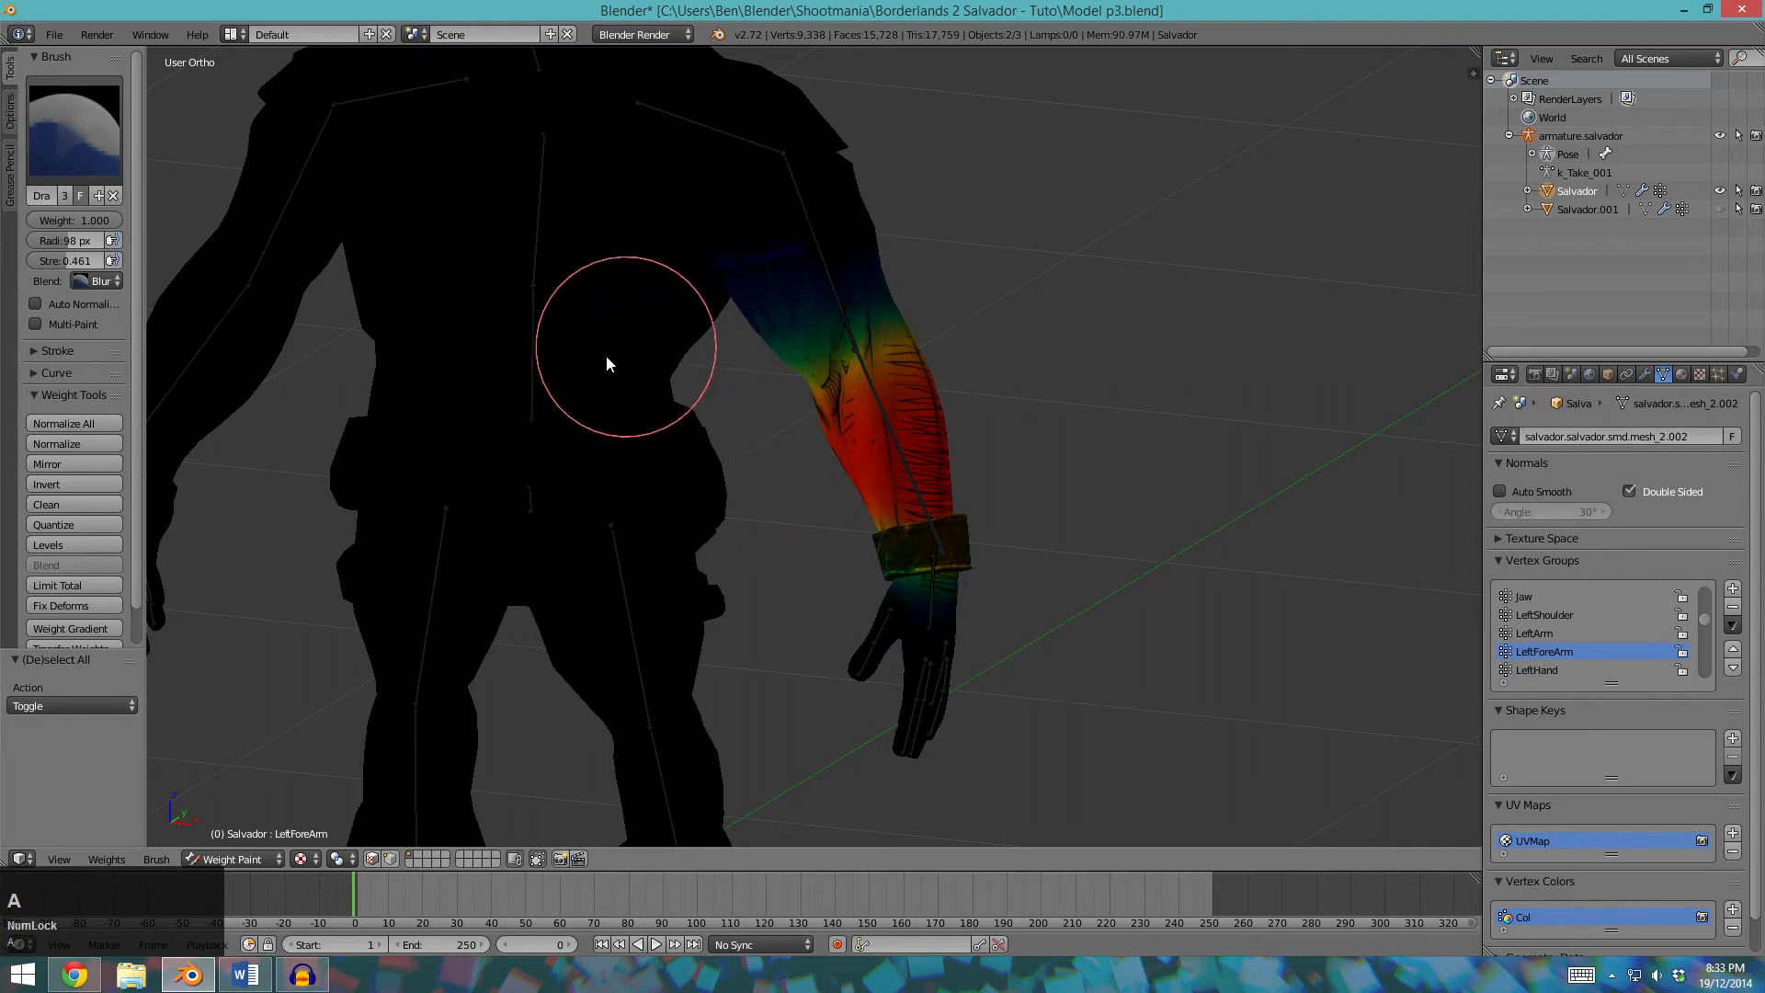
Select the Salvador.001 accessories object and make it visible in the viewport.
middle_click_drag(620, 345, 708, 457, "shift")
scroll(644, 496, "down", 2)
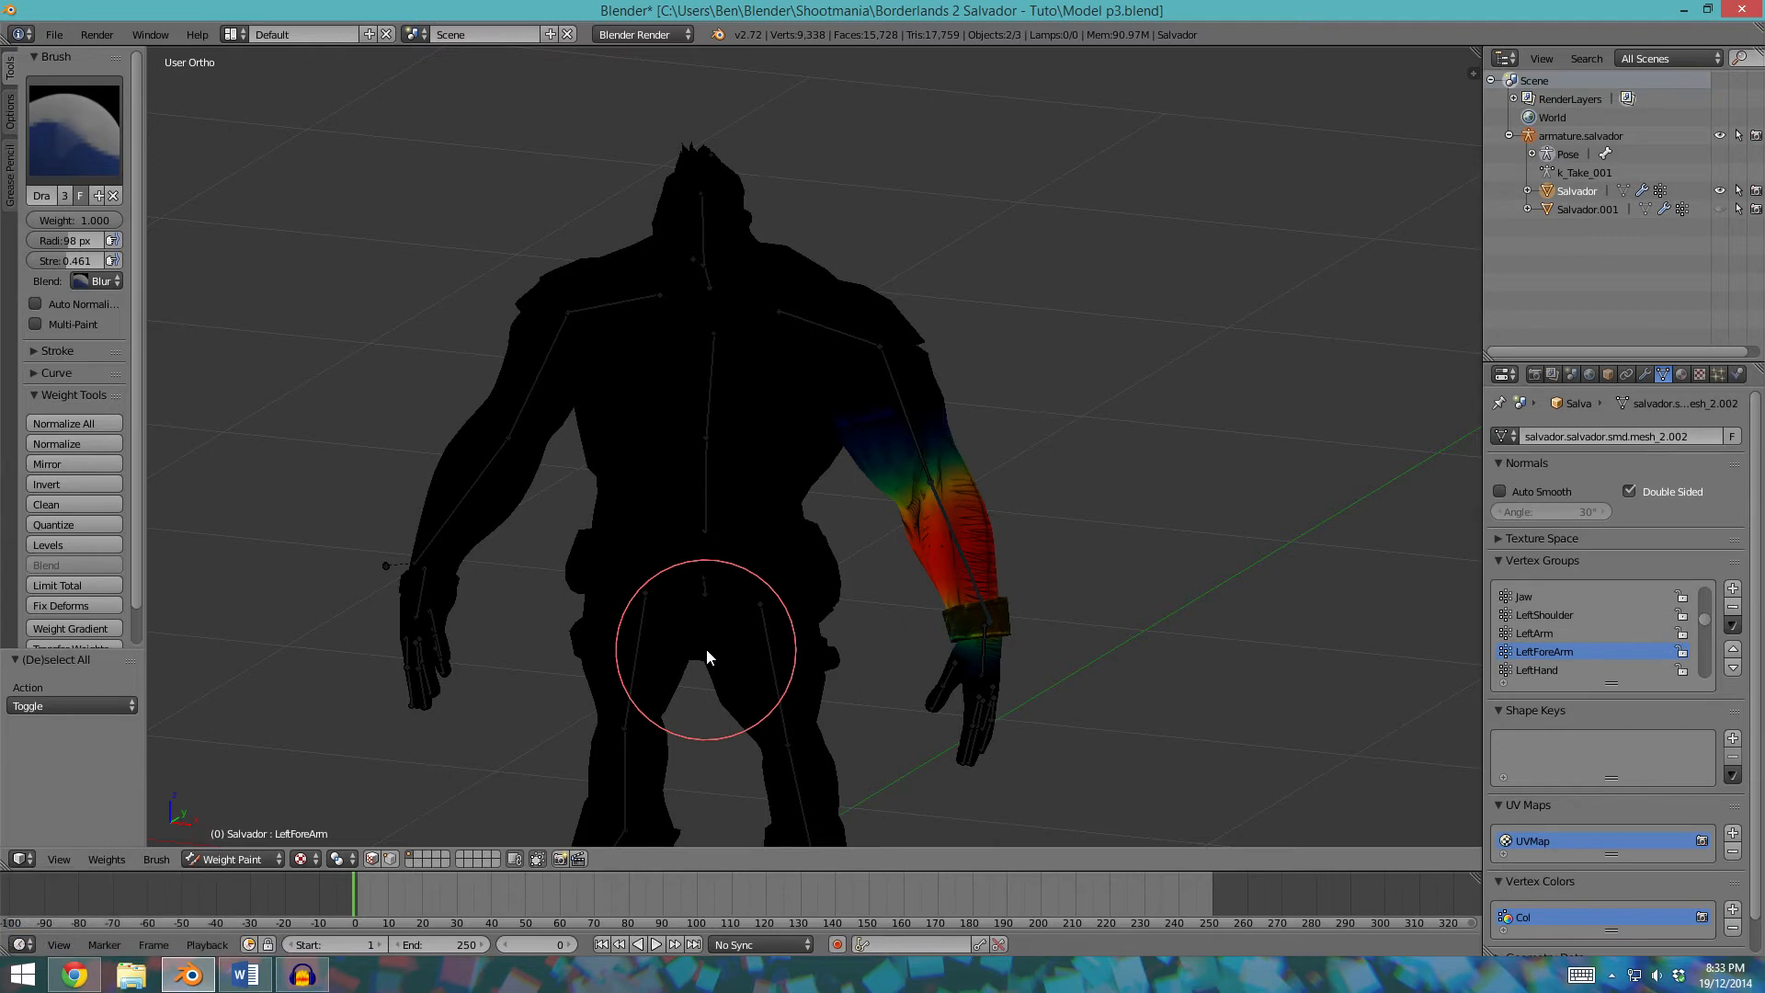
left_click(1585, 209)
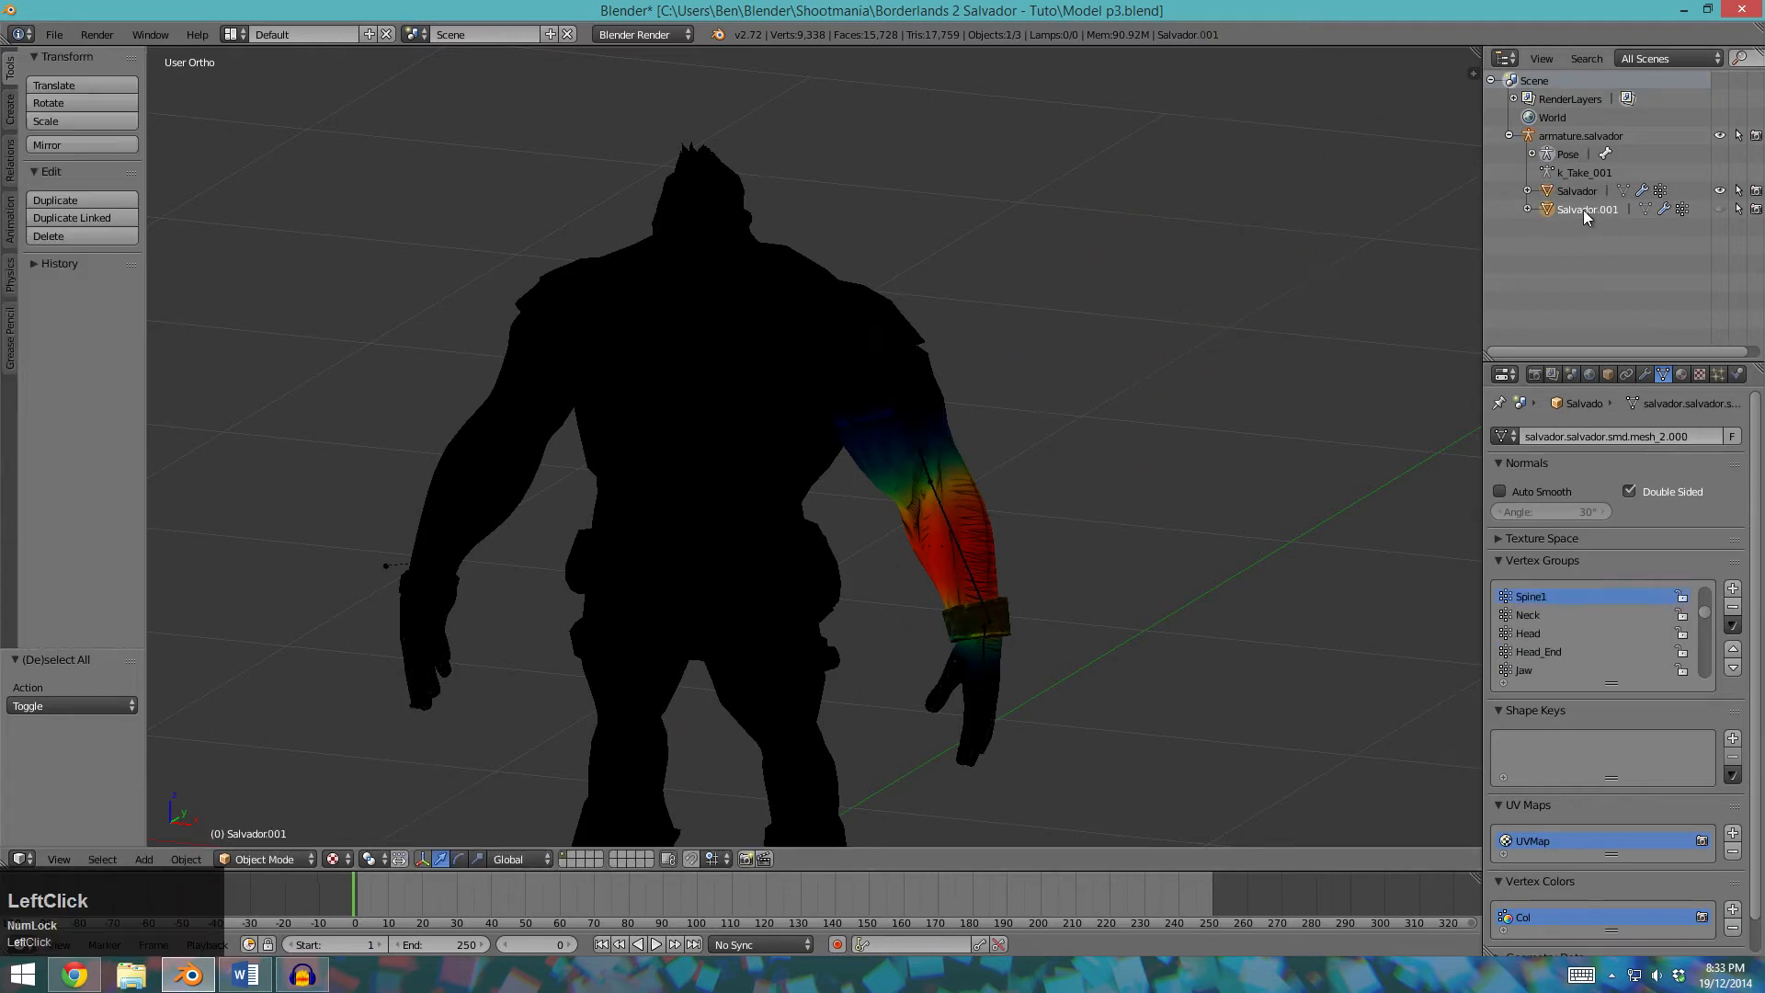
left_click(1719, 210)
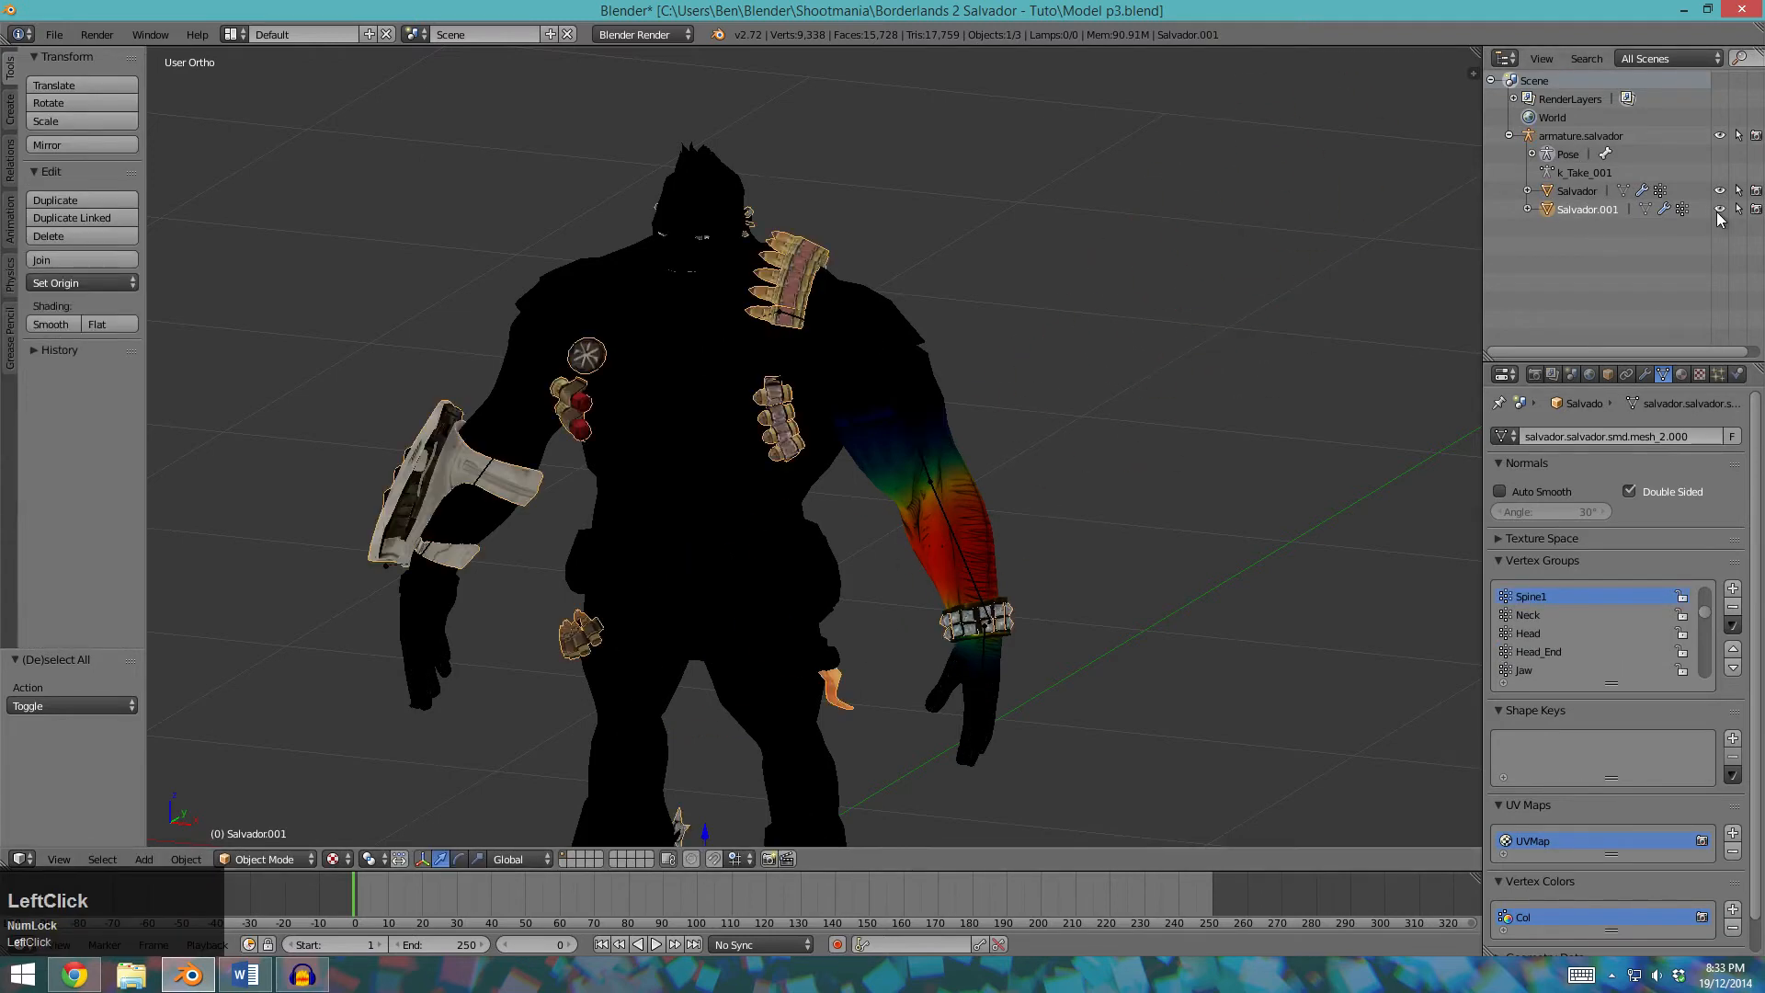
Select the arm guard's mesh, Salvador.001, and switch it to Weight Paint mode.
scroll(609, 515, "up", 2)
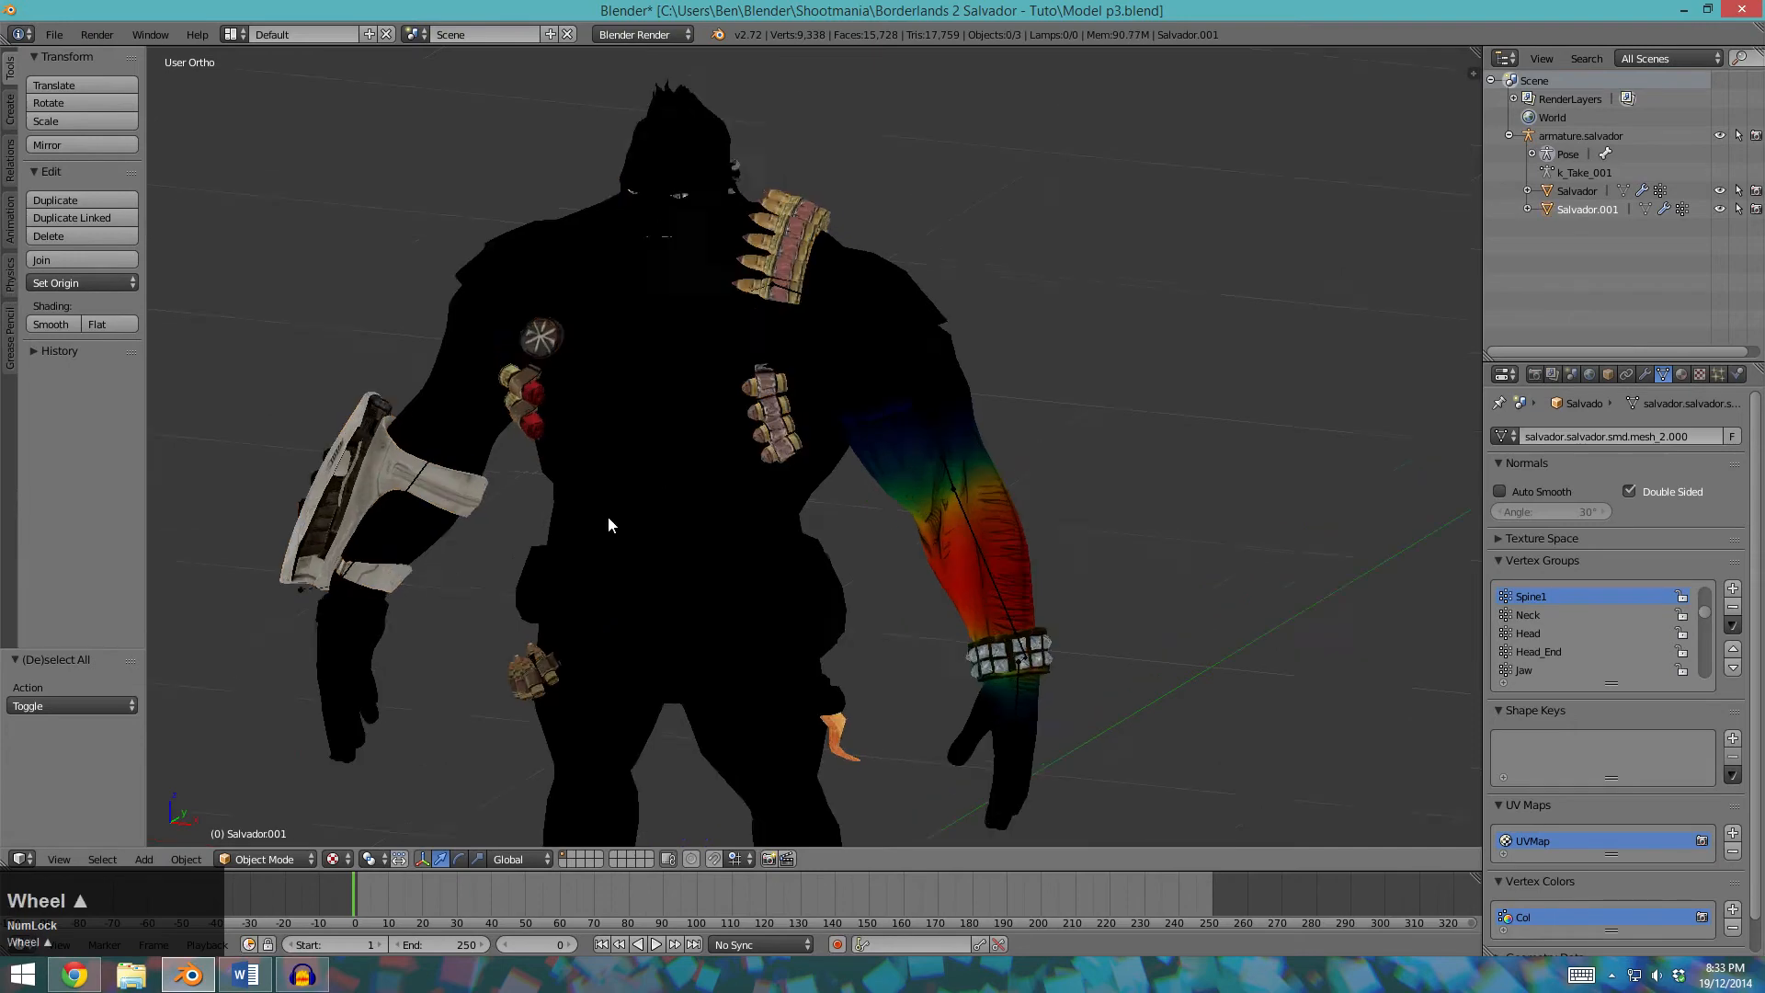
middle_click_drag(664, 574, 1100, 449, "shift")
scroll(1100, 449, "up", 3)
middle_click_drag(797, 428, 801, 493, "shift")
right_click(798, 359)
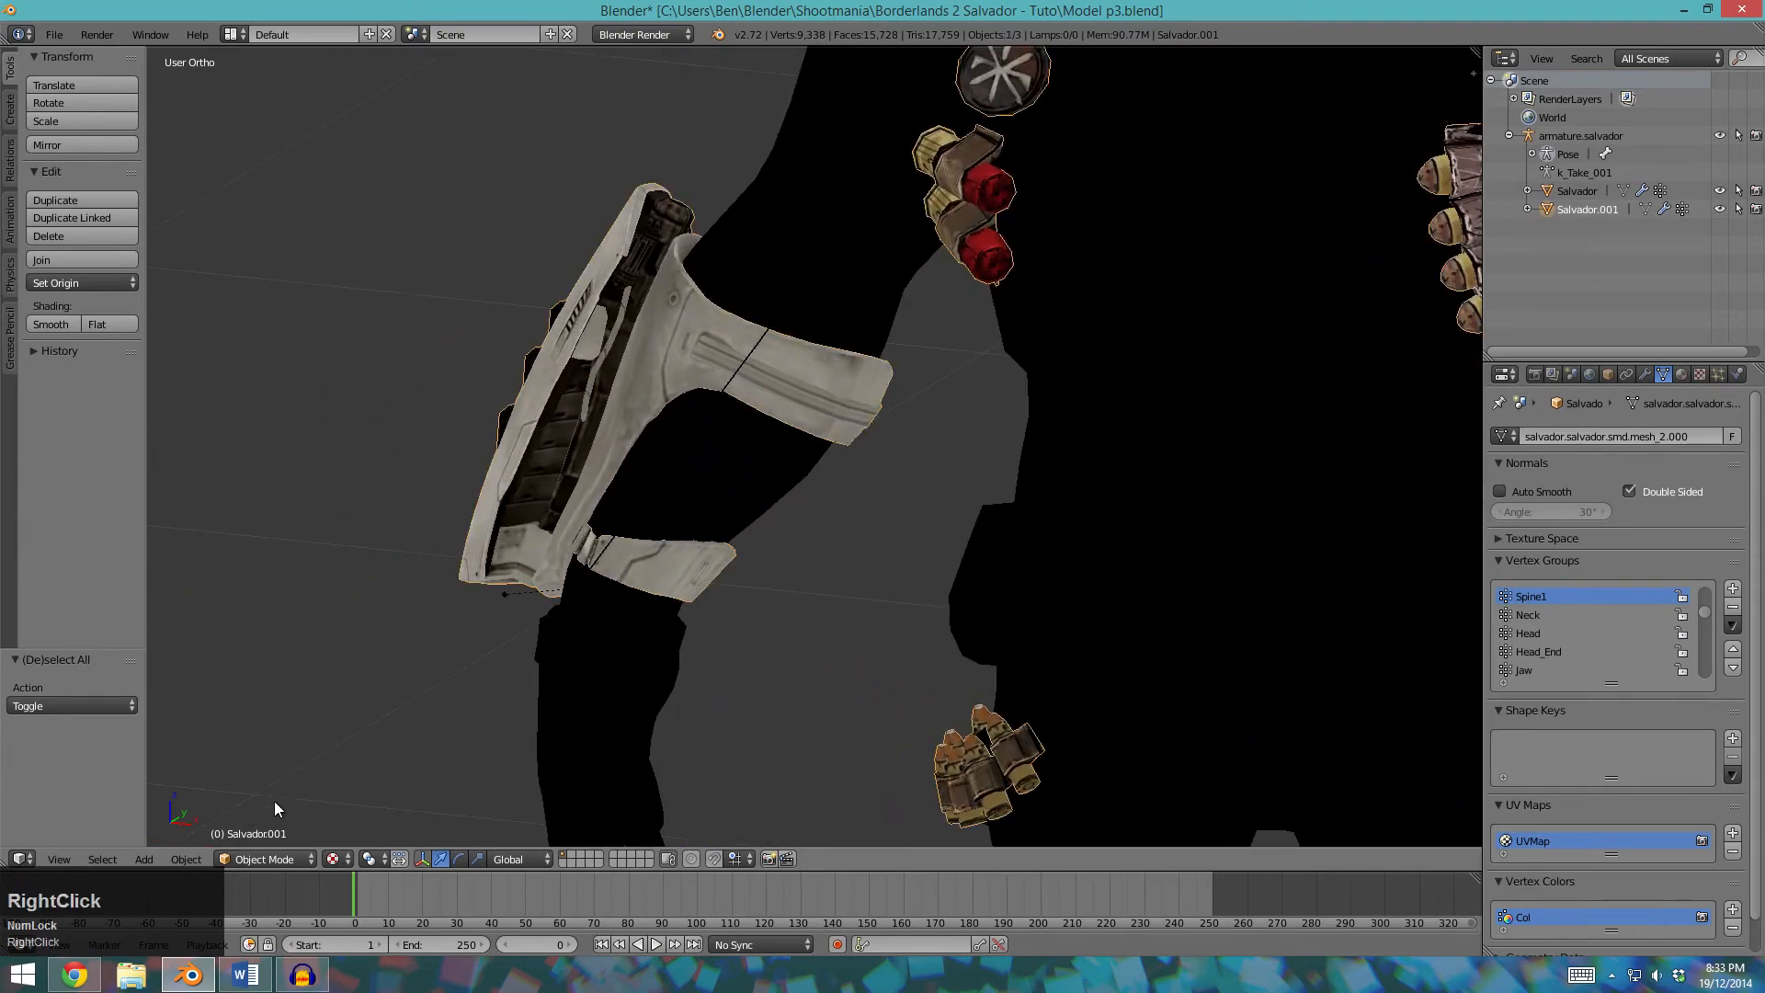
left_click(270, 859)
left_click(259, 754)
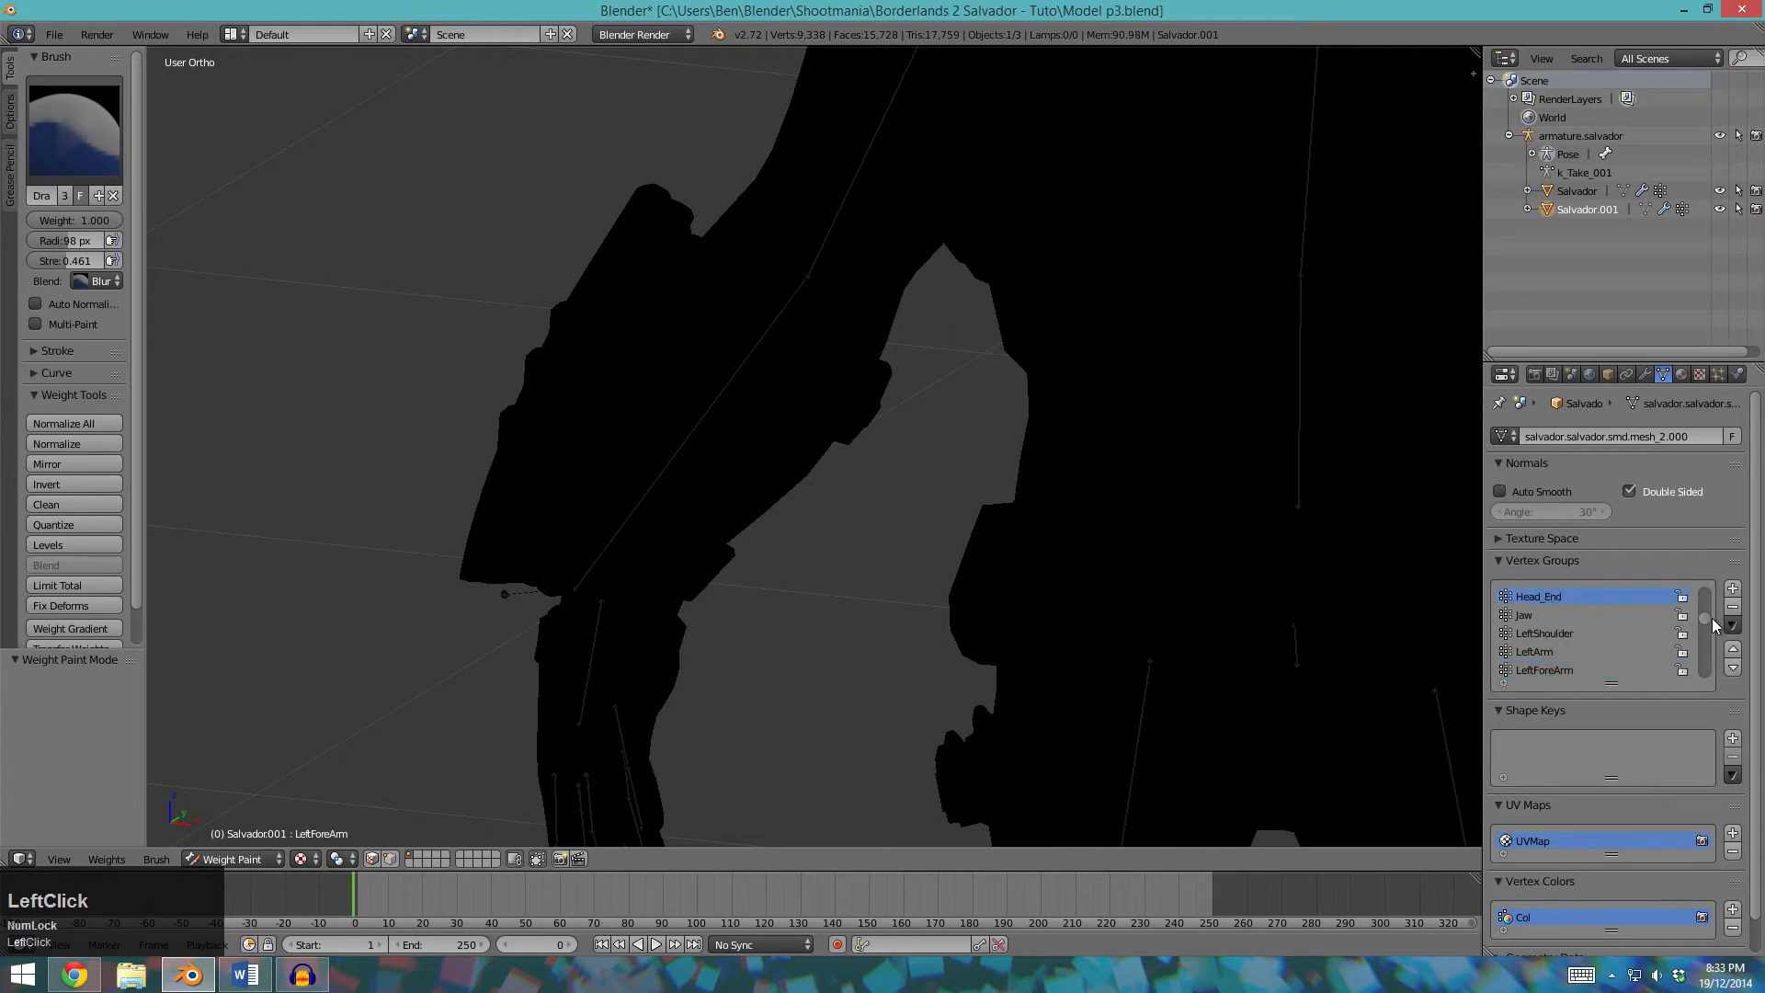
Find the #WeaponMuzzle vertex group of Salvador.001, check its weights on the arm guard, and remove the group.
scroll(1547, 633, "up", 5)
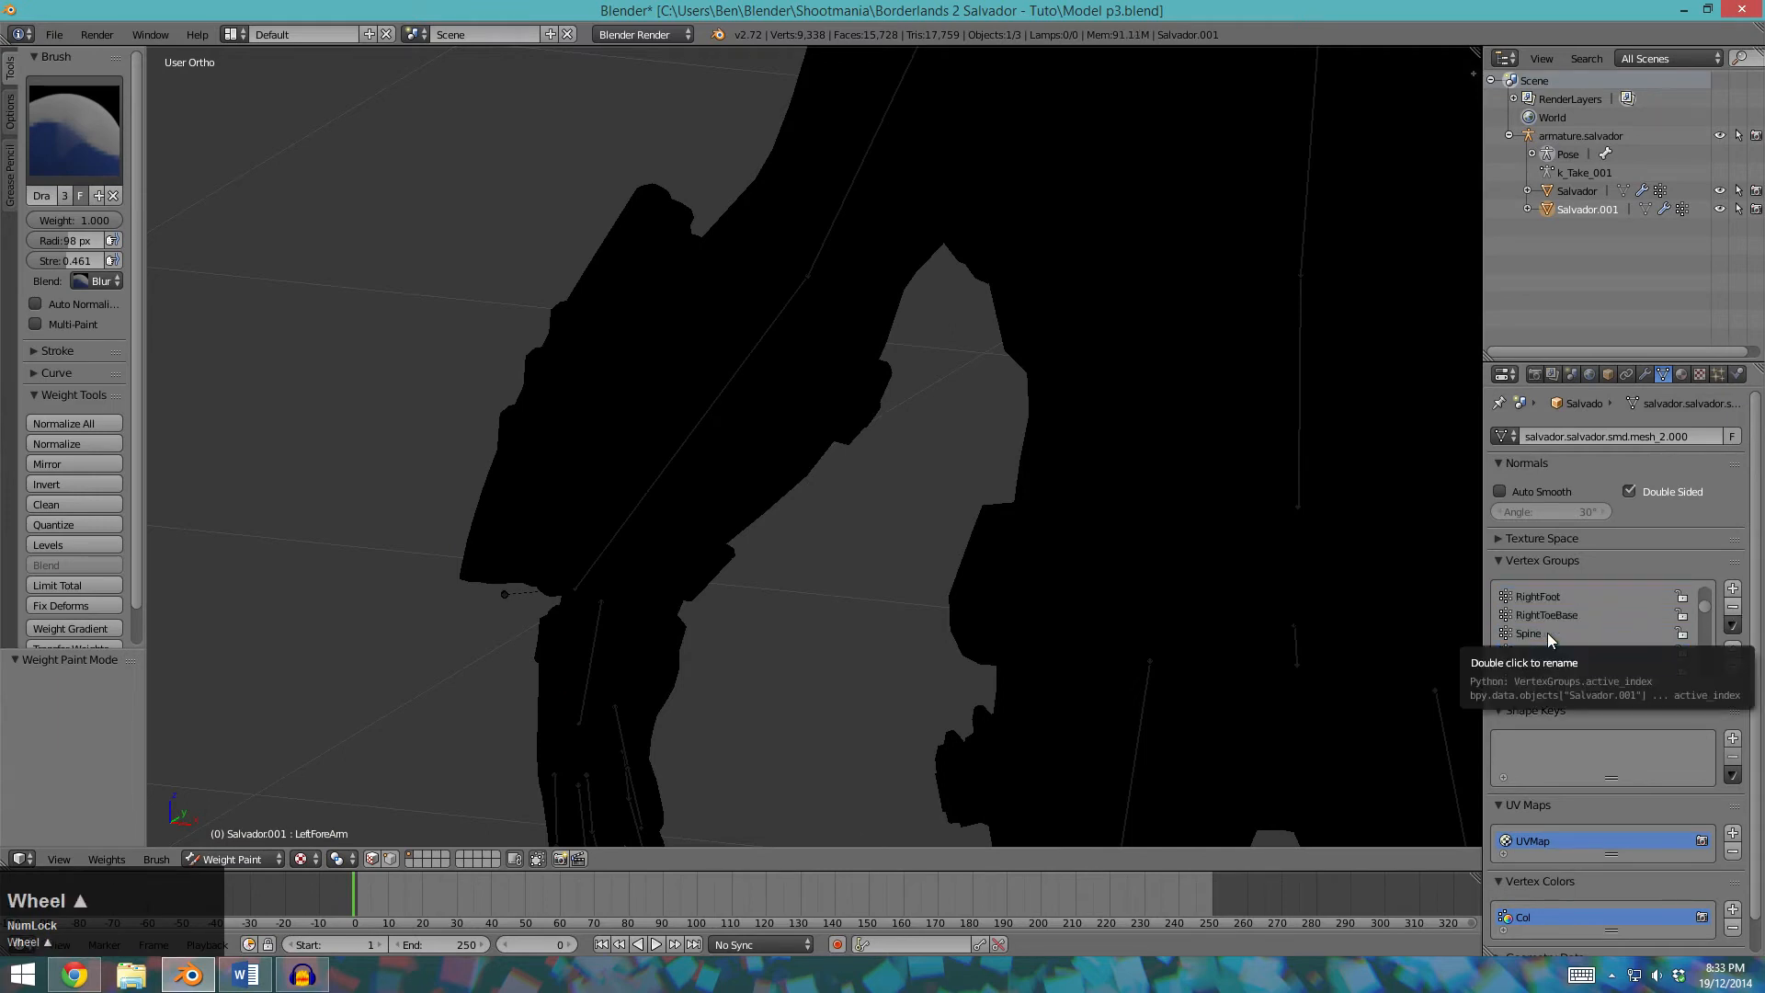
scroll(1627, 632, "down", 5)
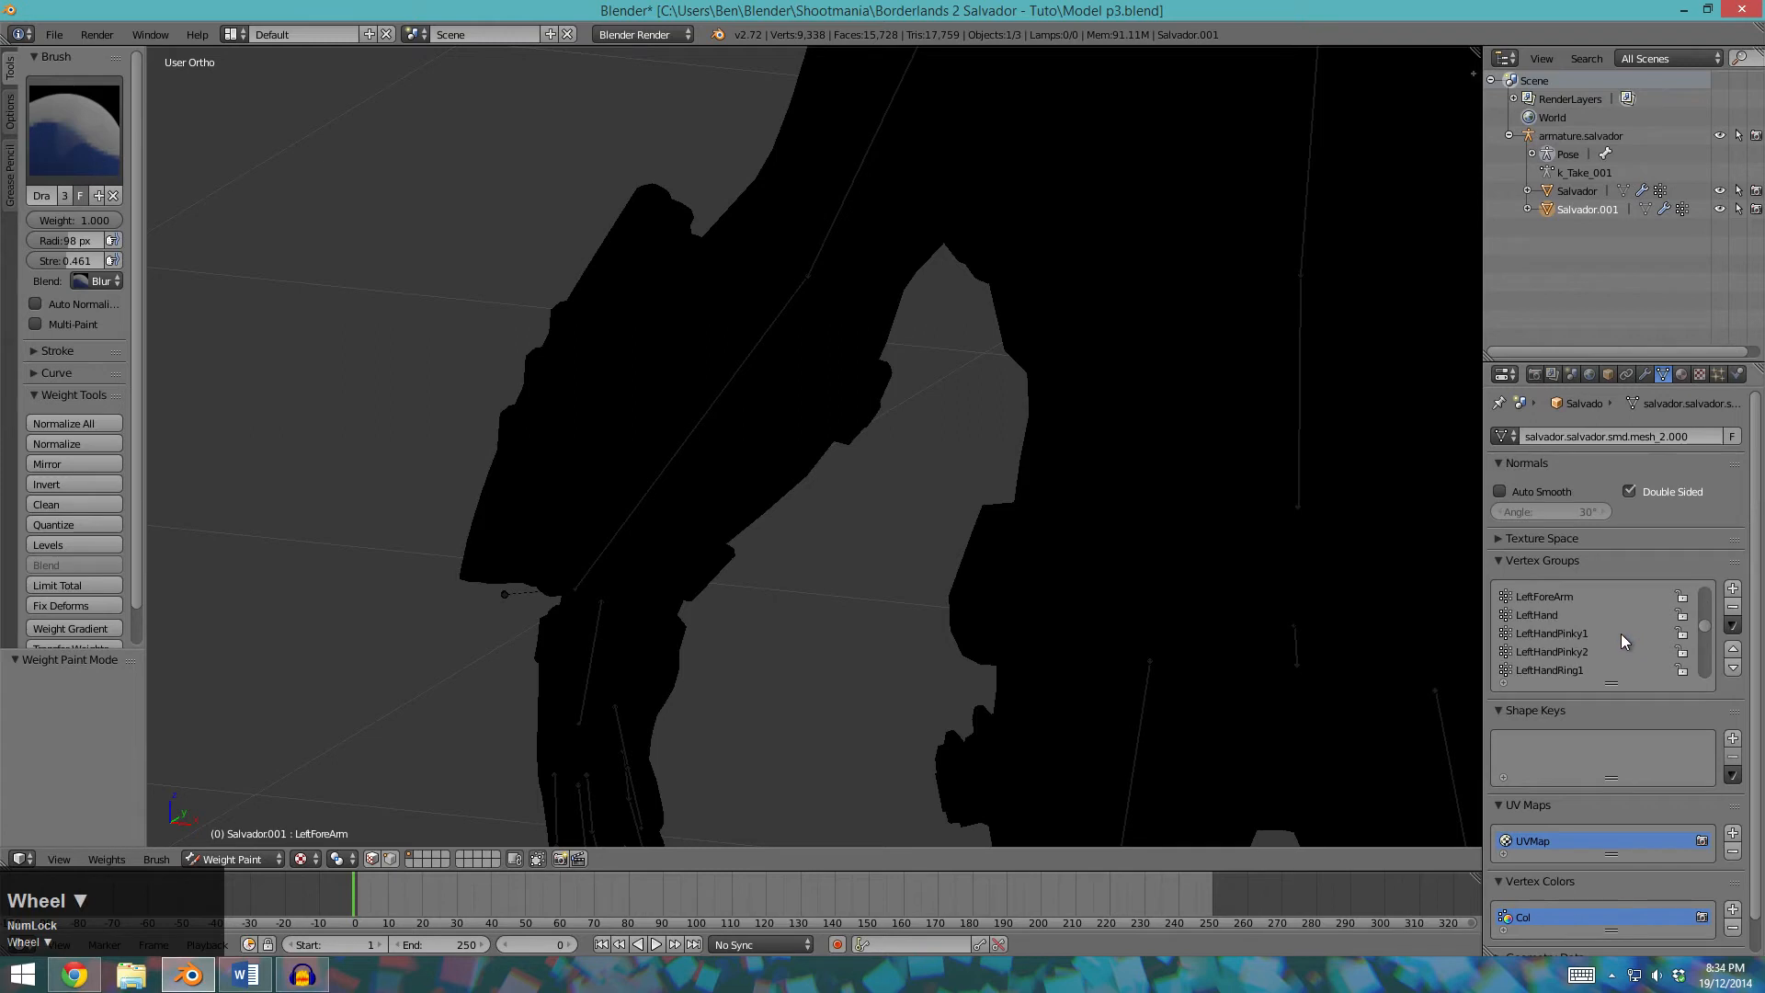
scroll(1615, 632, "down", 10)
left_click(1570, 670)
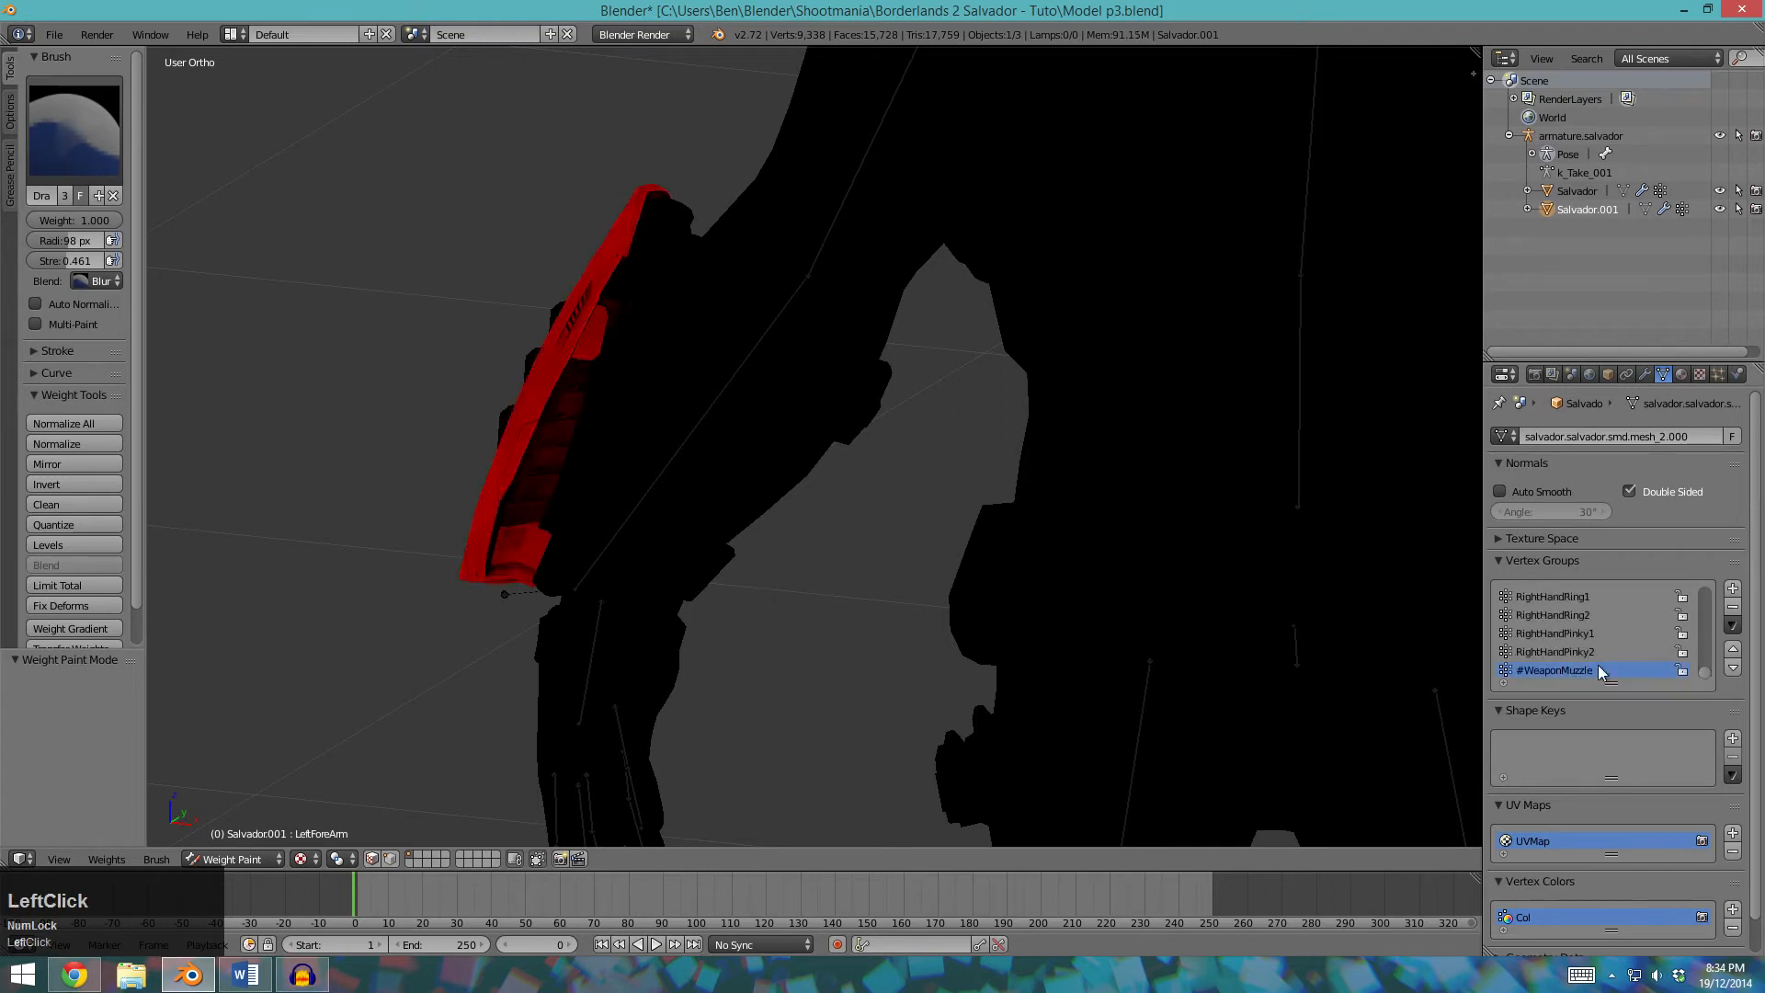
middle_click_drag(473, 492, 361, 501)
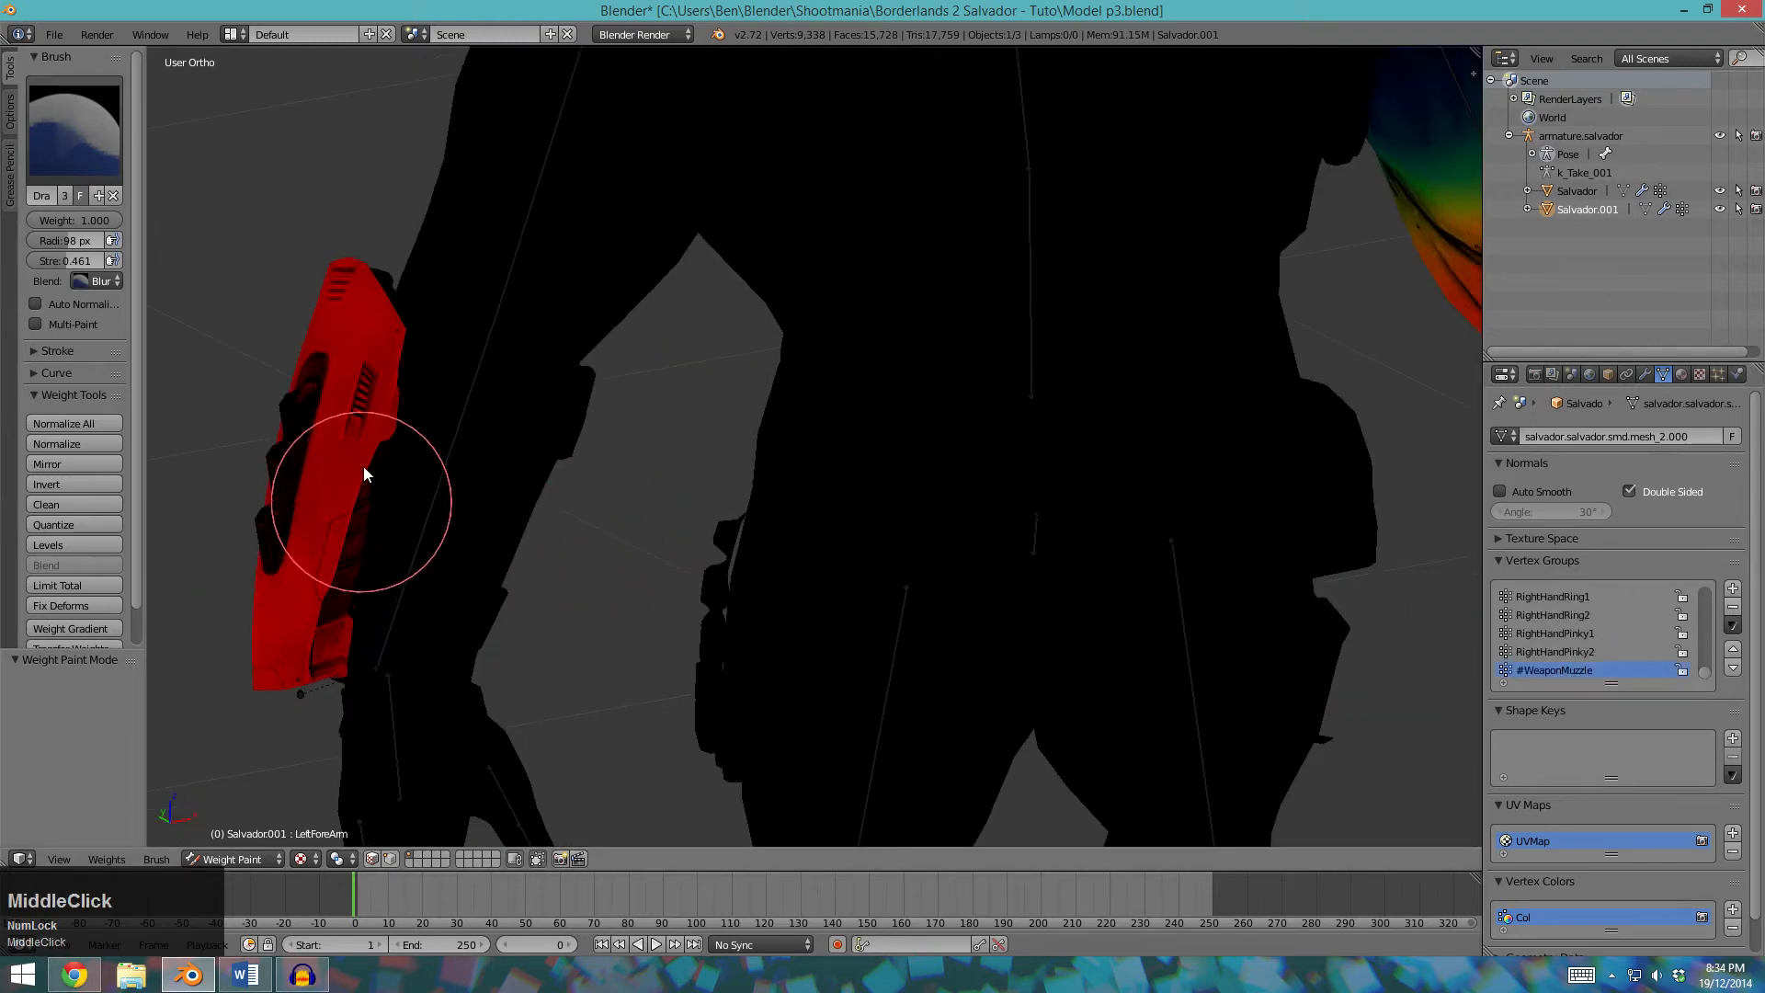
scroll(362, 501, "down", 6)
left_click(1732, 612)
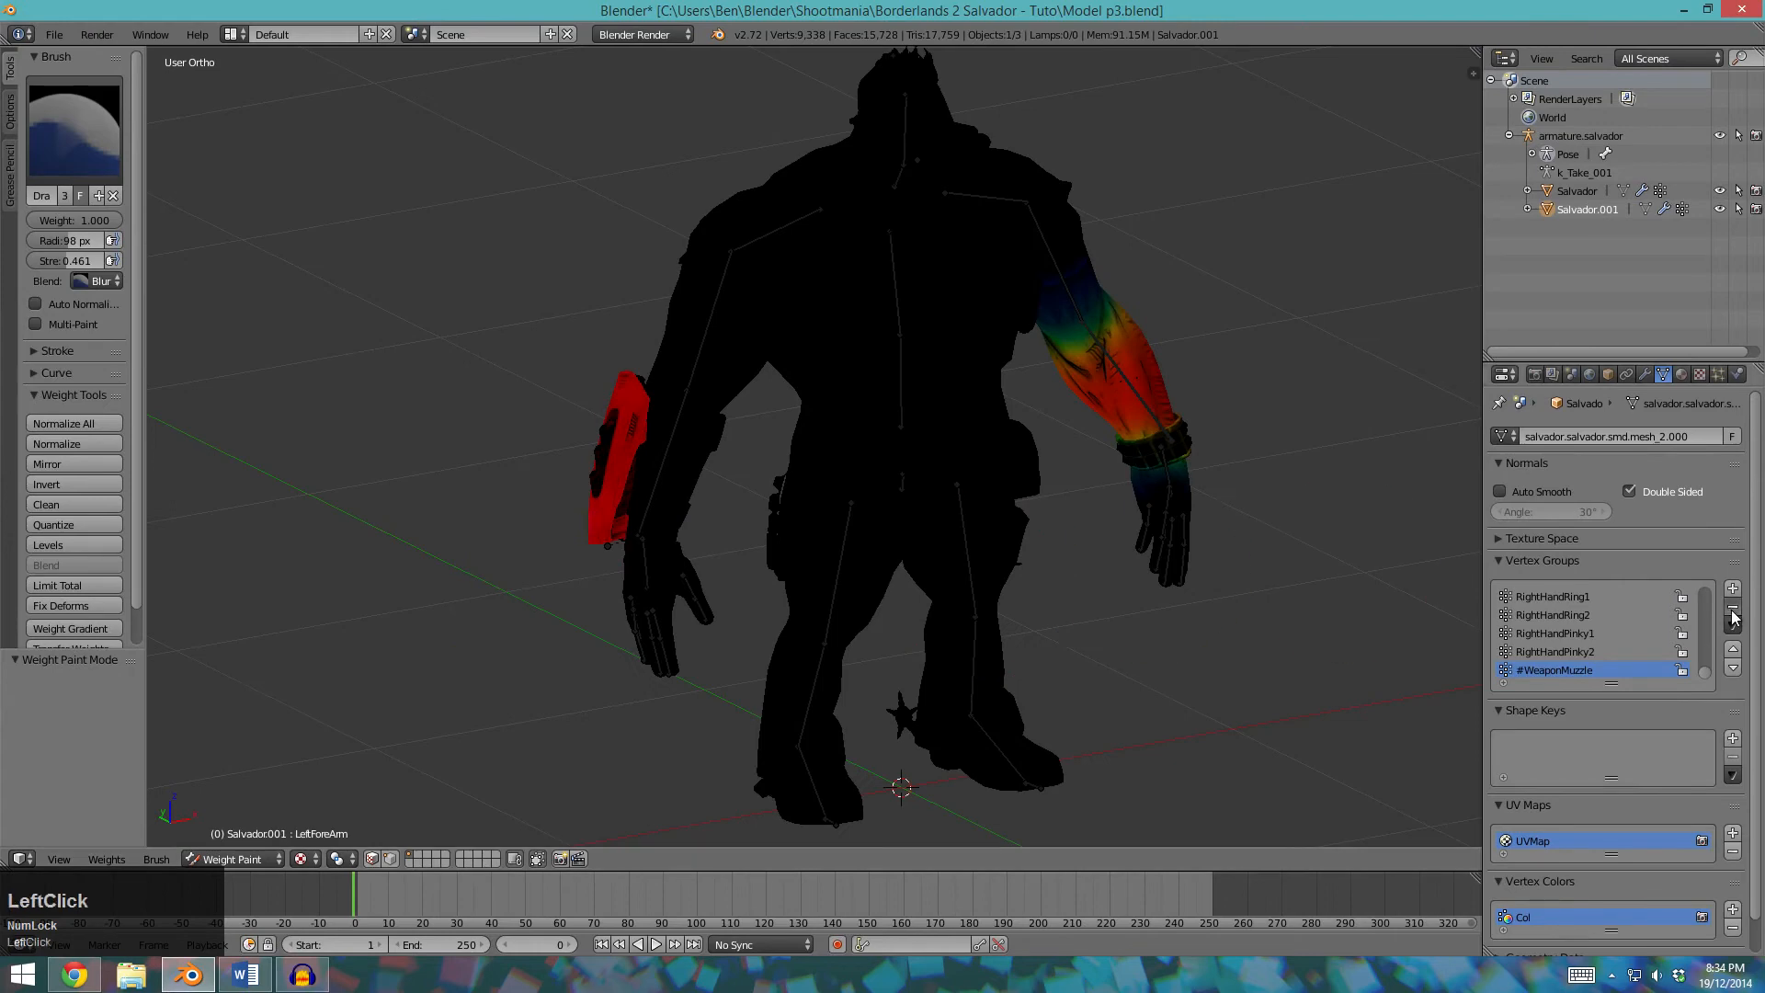
Select the Salvador body mesh and switch it from Weight Paint to Object Mode.
right_click(1093, 393)
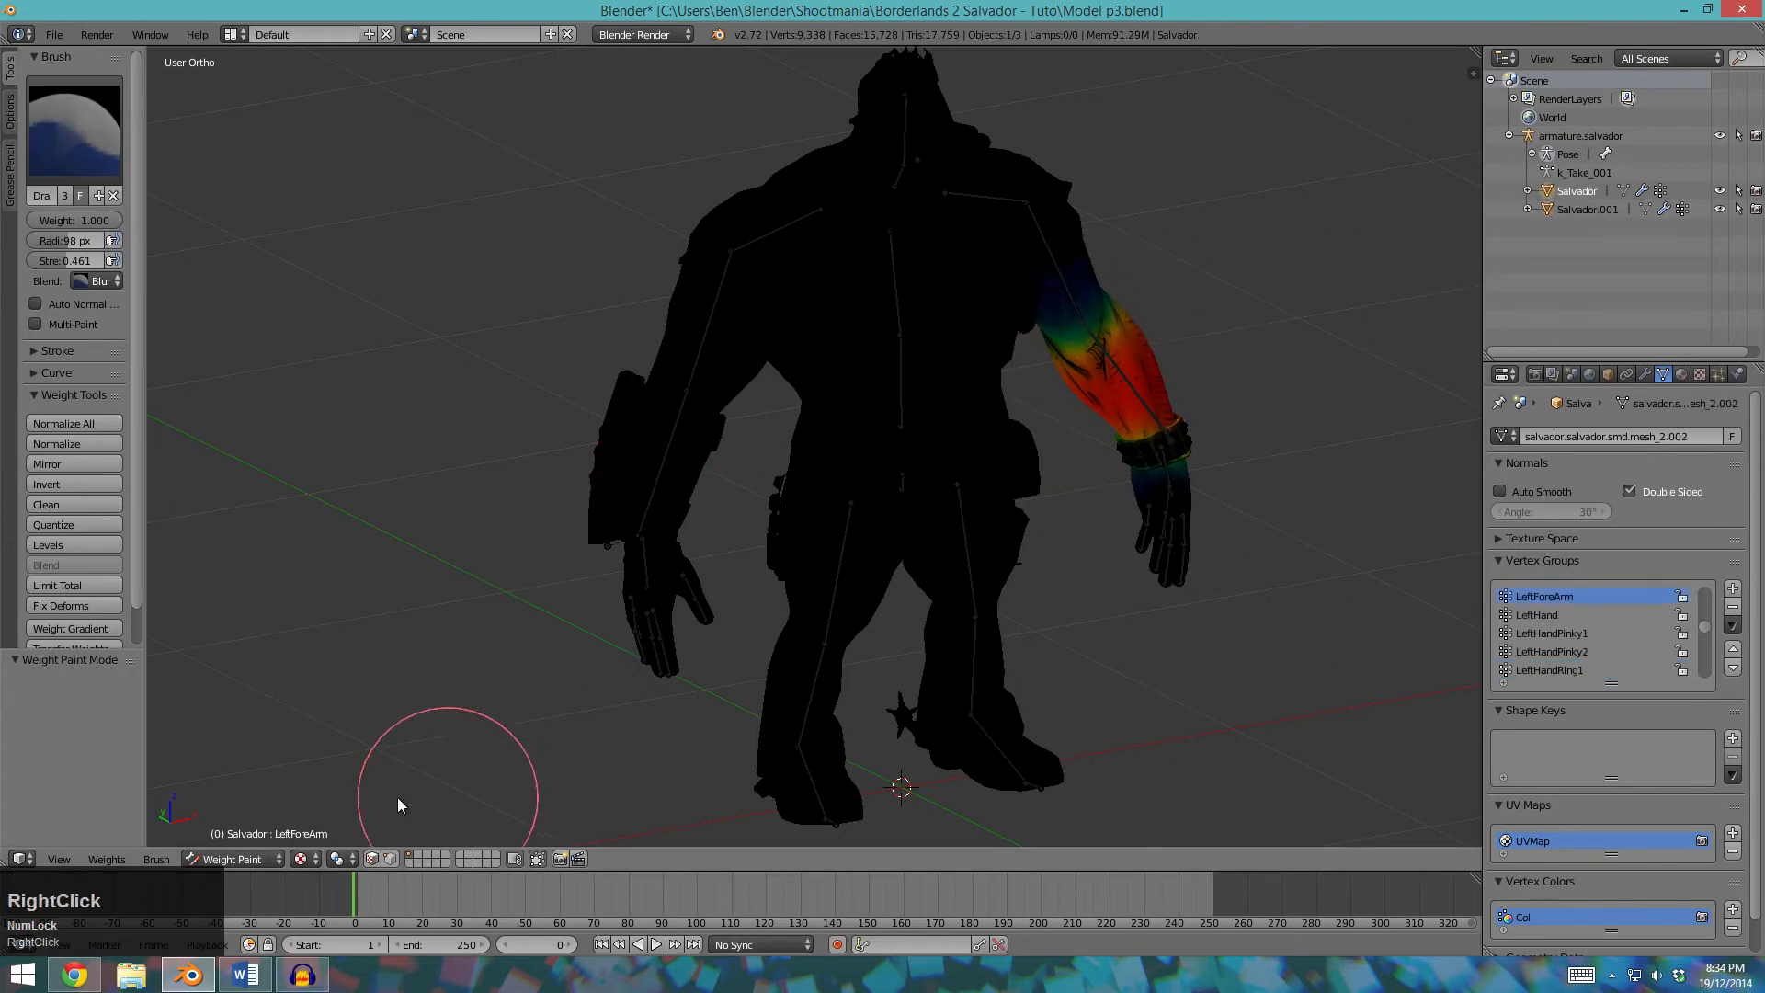
left_click(239, 857)
left_click(244, 840)
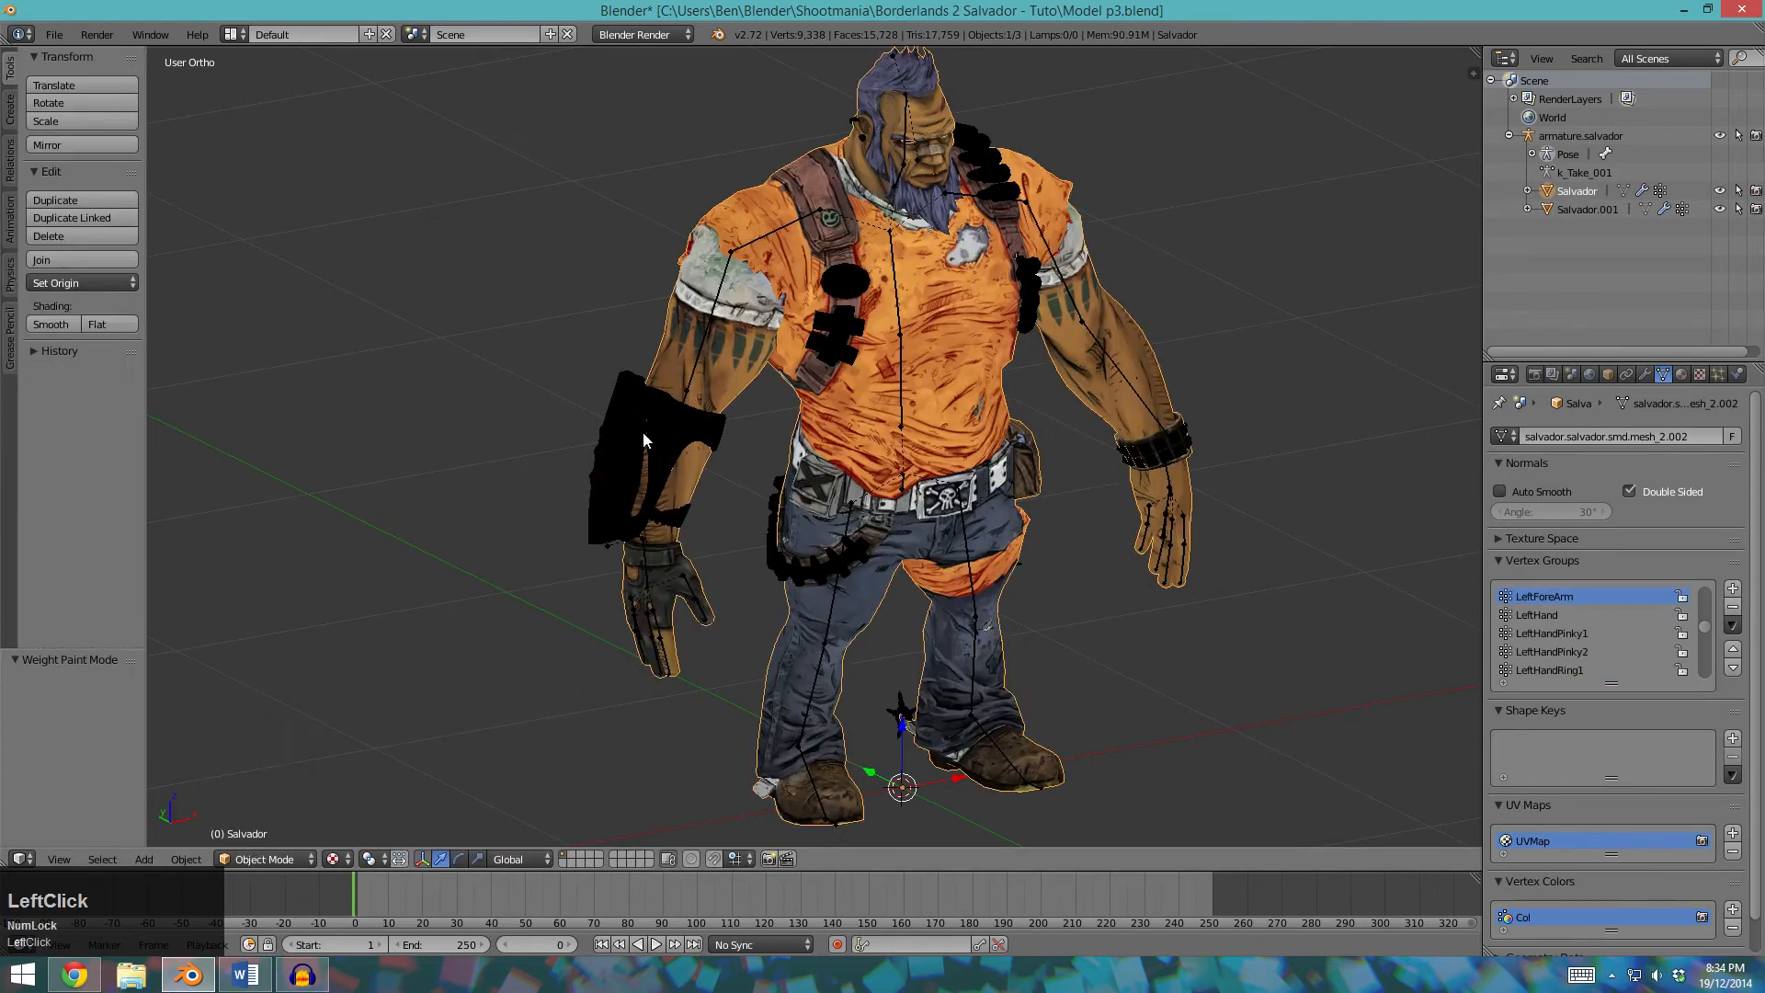
Select the RightForeArm bone in Pose Mode, and make the Salvador.001 accessories mesh active in Weight Paint mode.
right_click(670, 433)
scroll(657, 436, "up", 2)
right_click(614, 437)
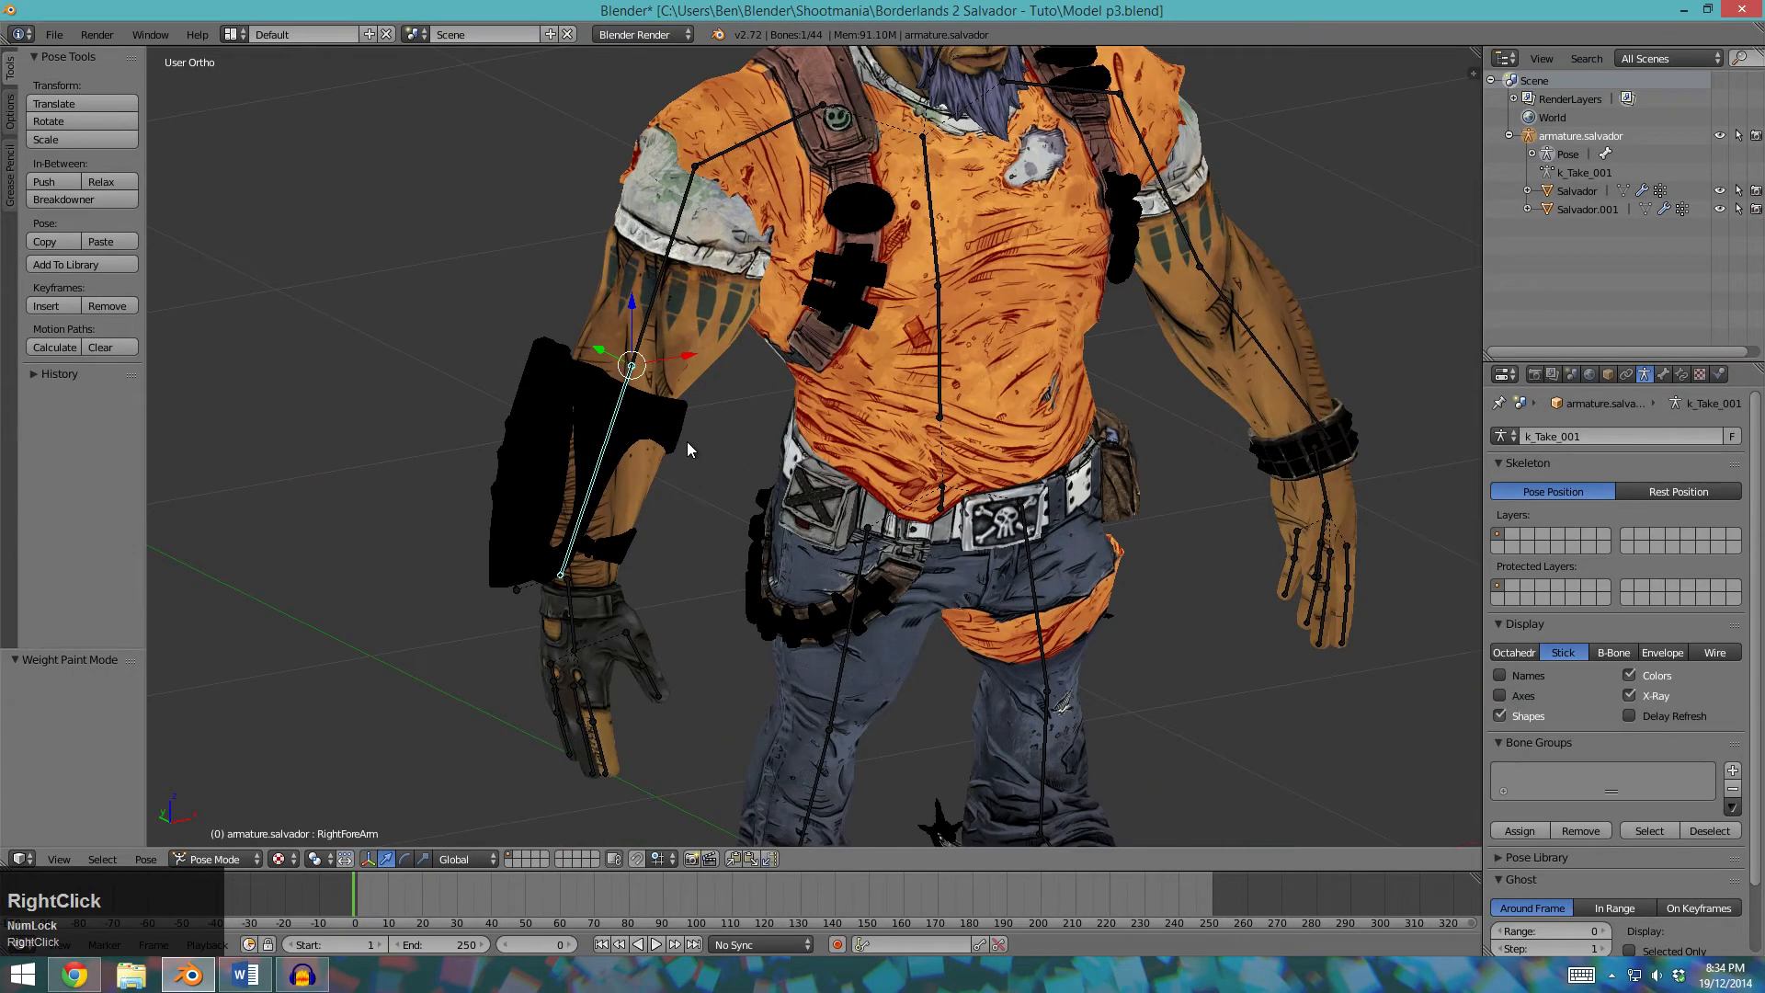
left_click(1583, 212)
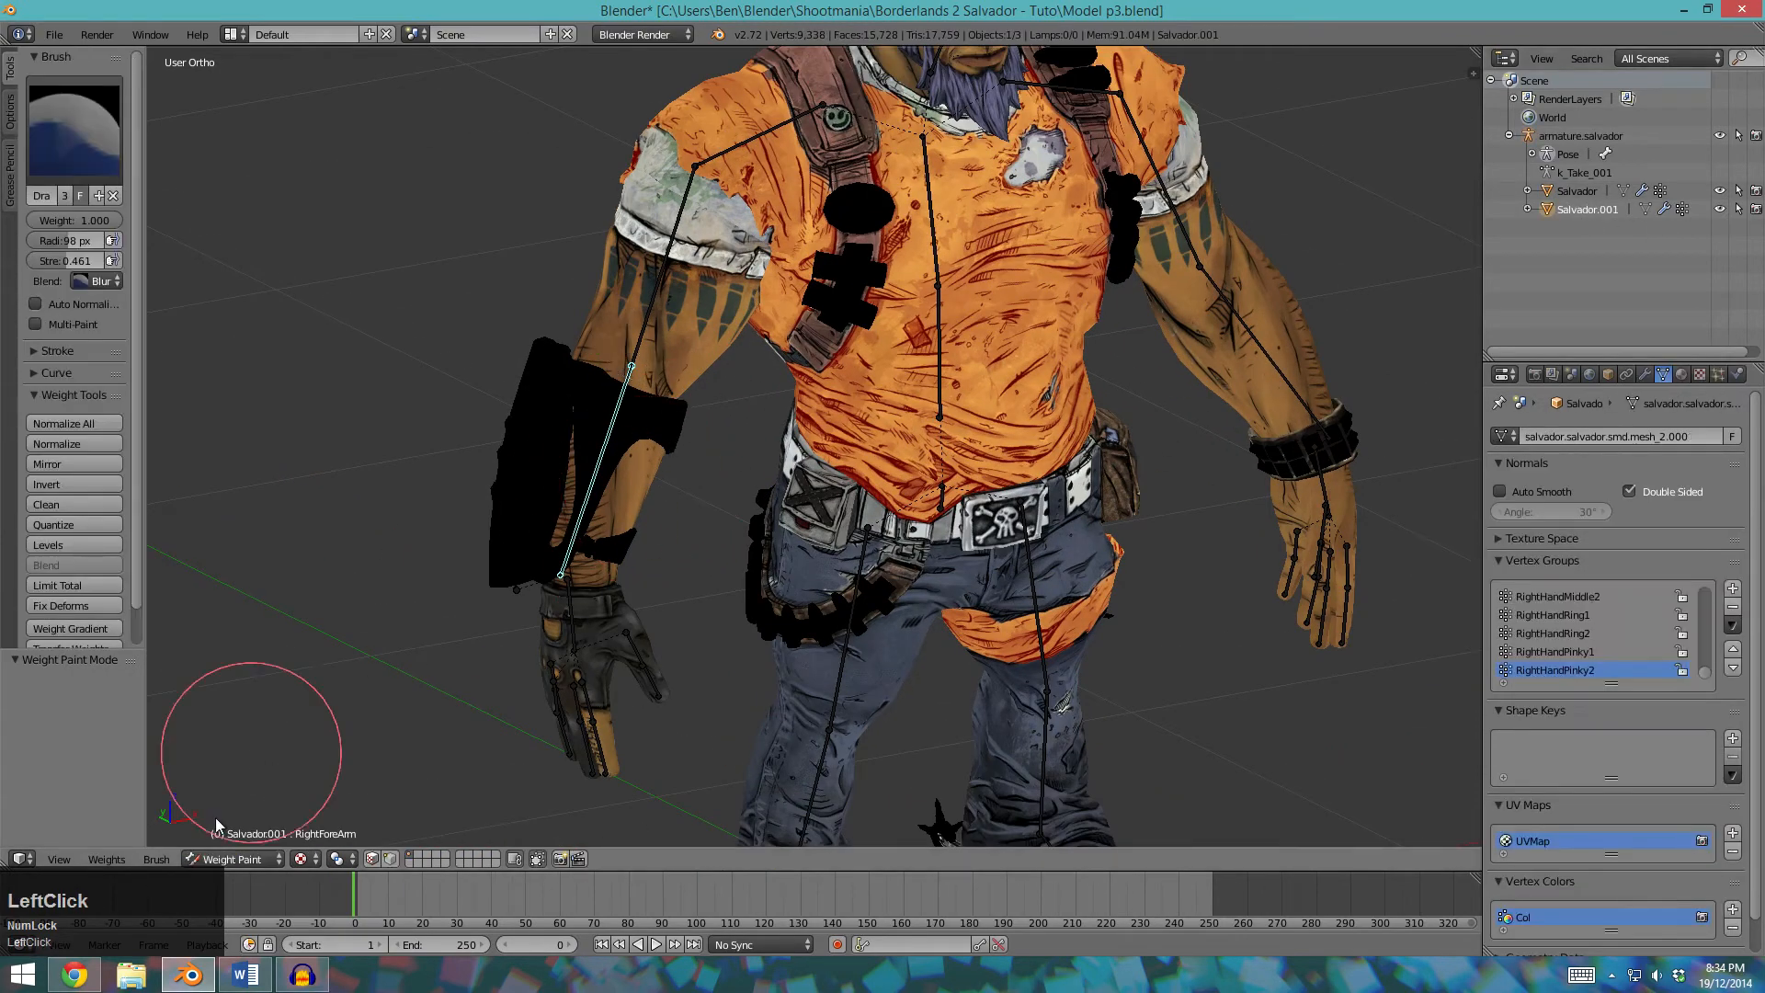
Examine the arm guard around the right forearm from several angles.
scroll(621, 447, "up", 2)
middle_click_drag(620, 445, 839, 508, "shift")
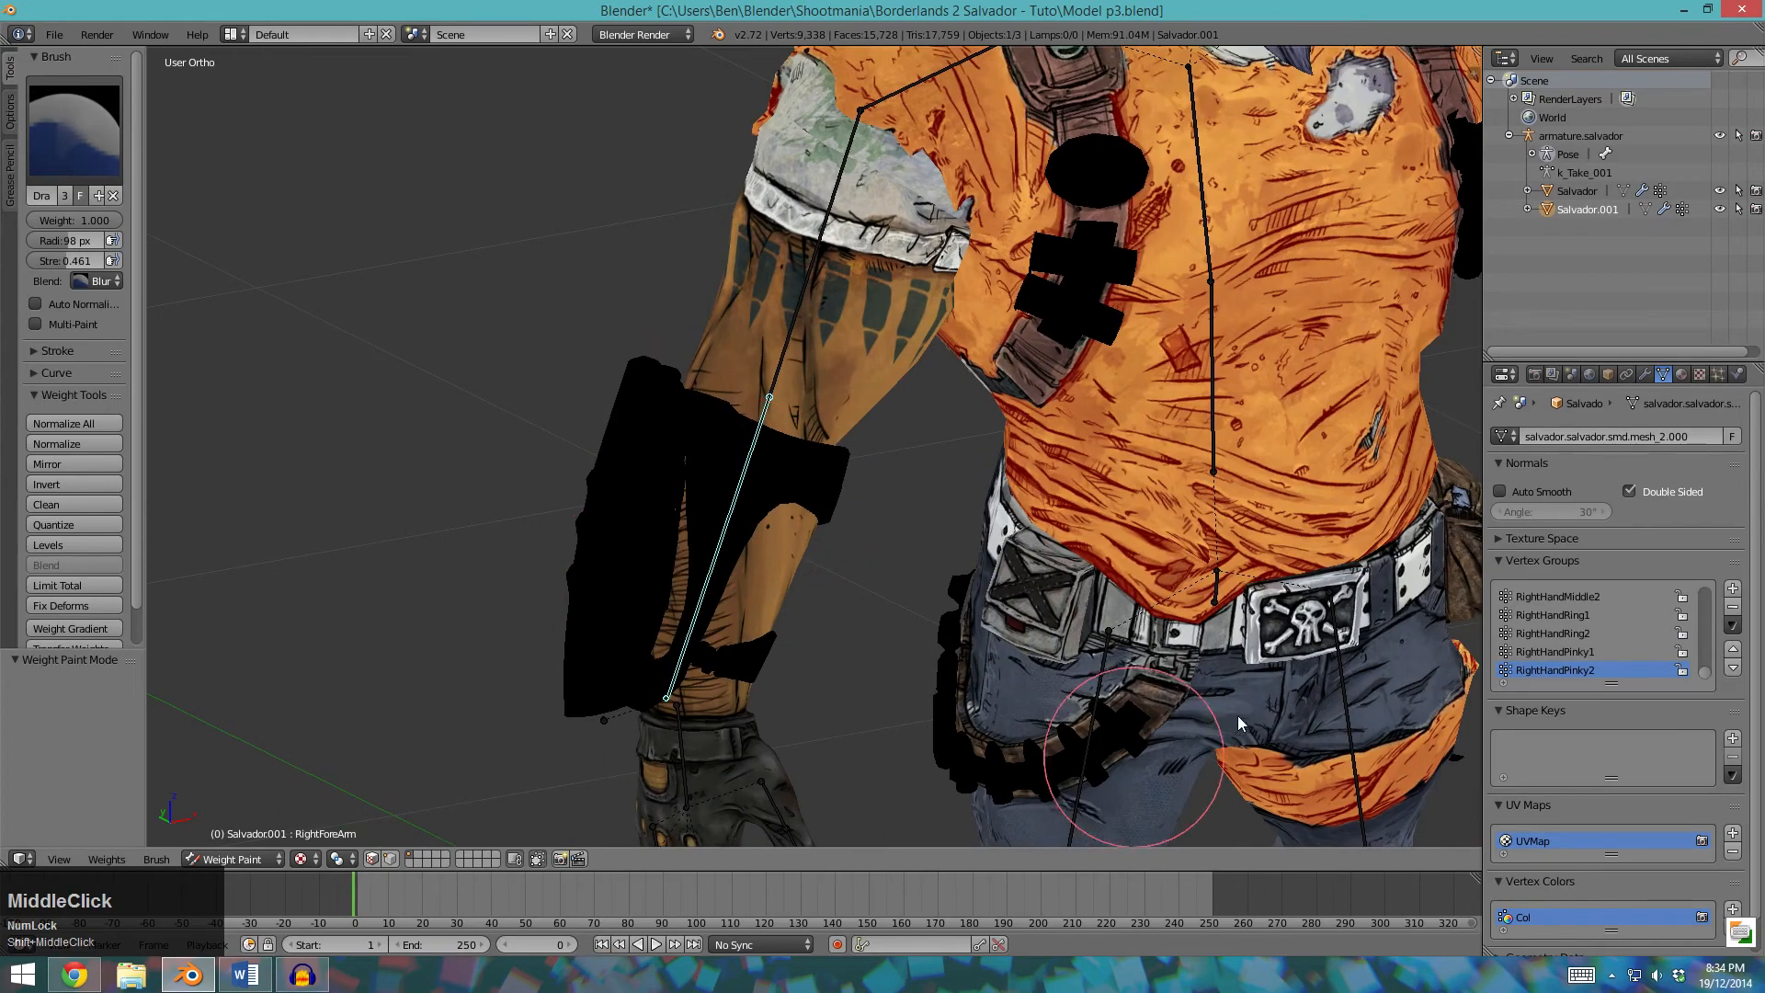
scroll(868, 623, "down", 2)
middle_click_drag(868, 622, 809, 586)
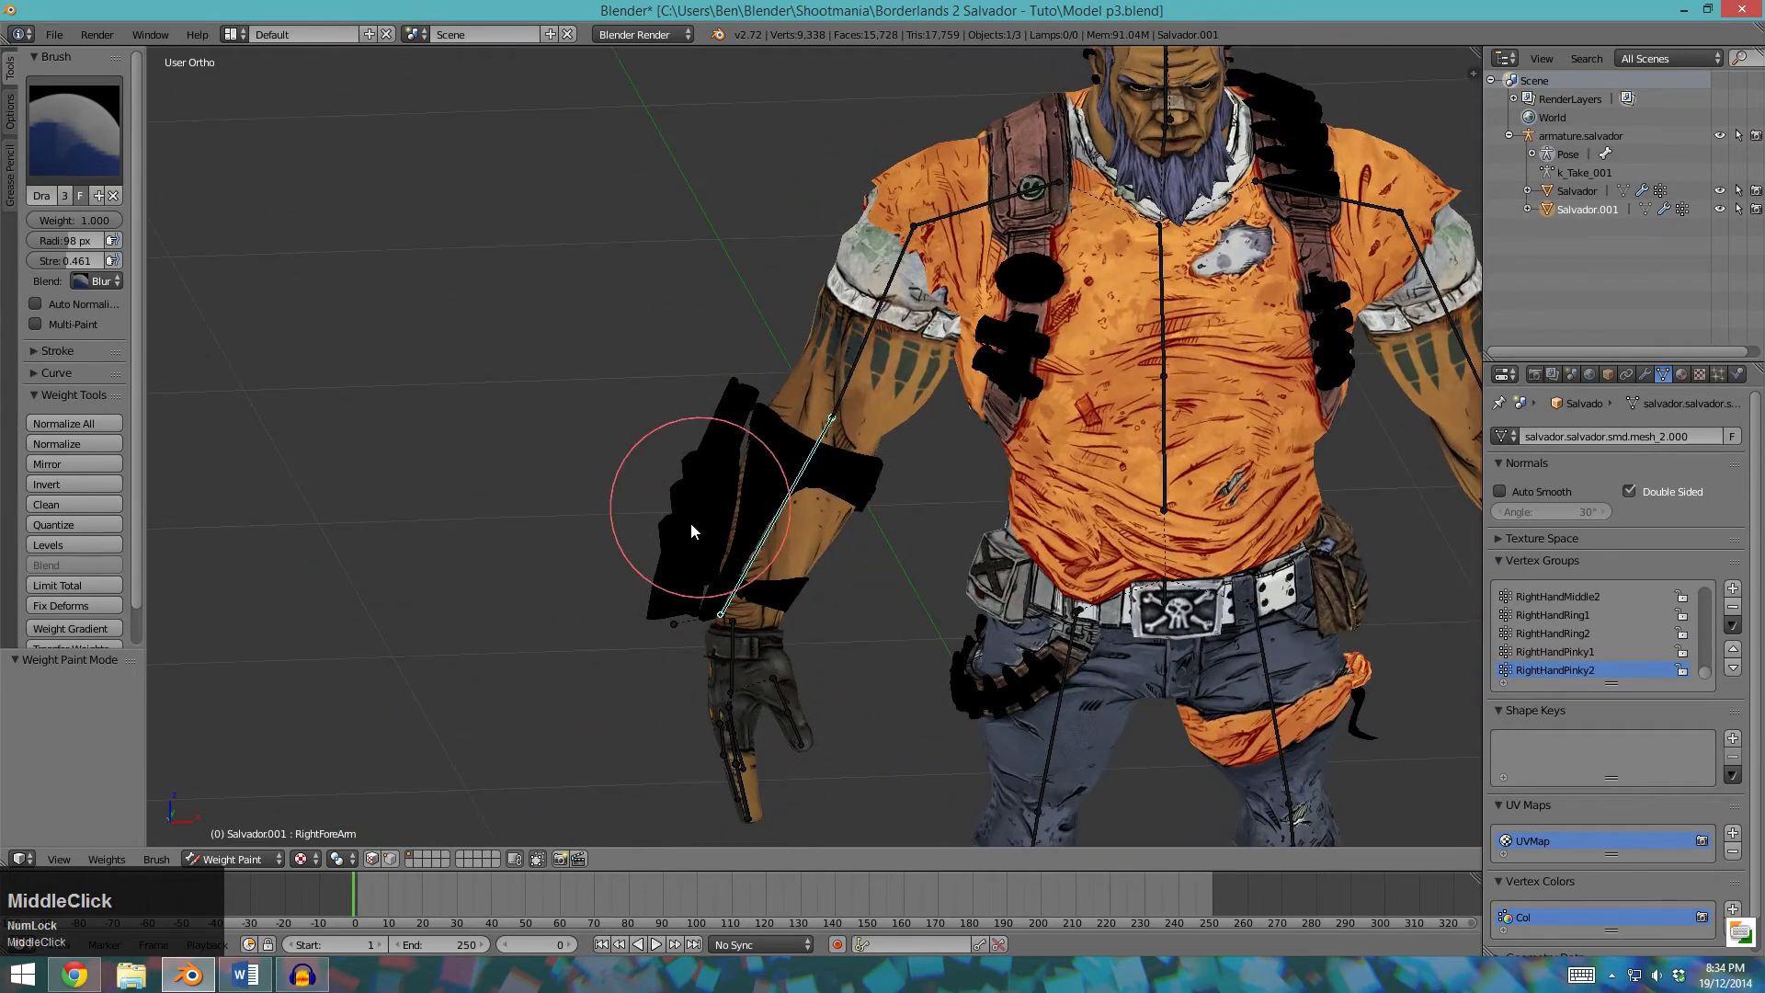
scroll(704, 497, "up", 4)
middle_click_drag(700, 483, 829, 555)
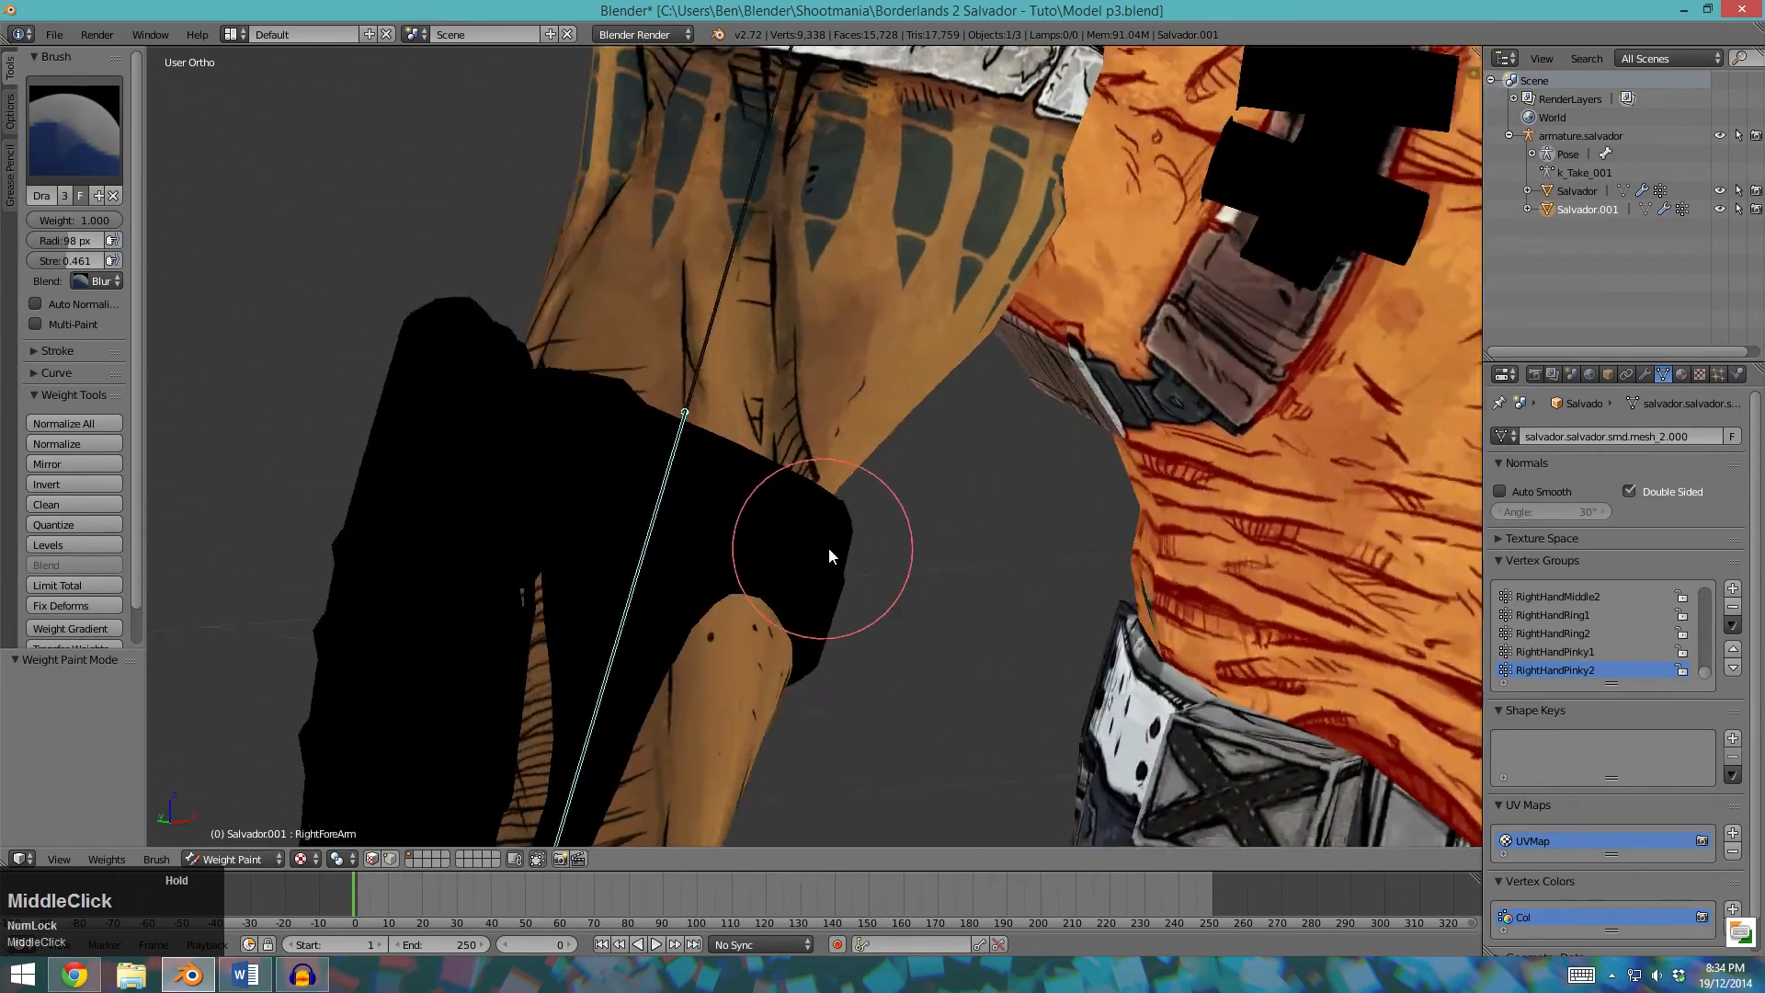
scroll(736, 616, "down", 4)
middle_click_drag(730, 622, 837, 477)
middle_click_drag(846, 549, 786, 465)
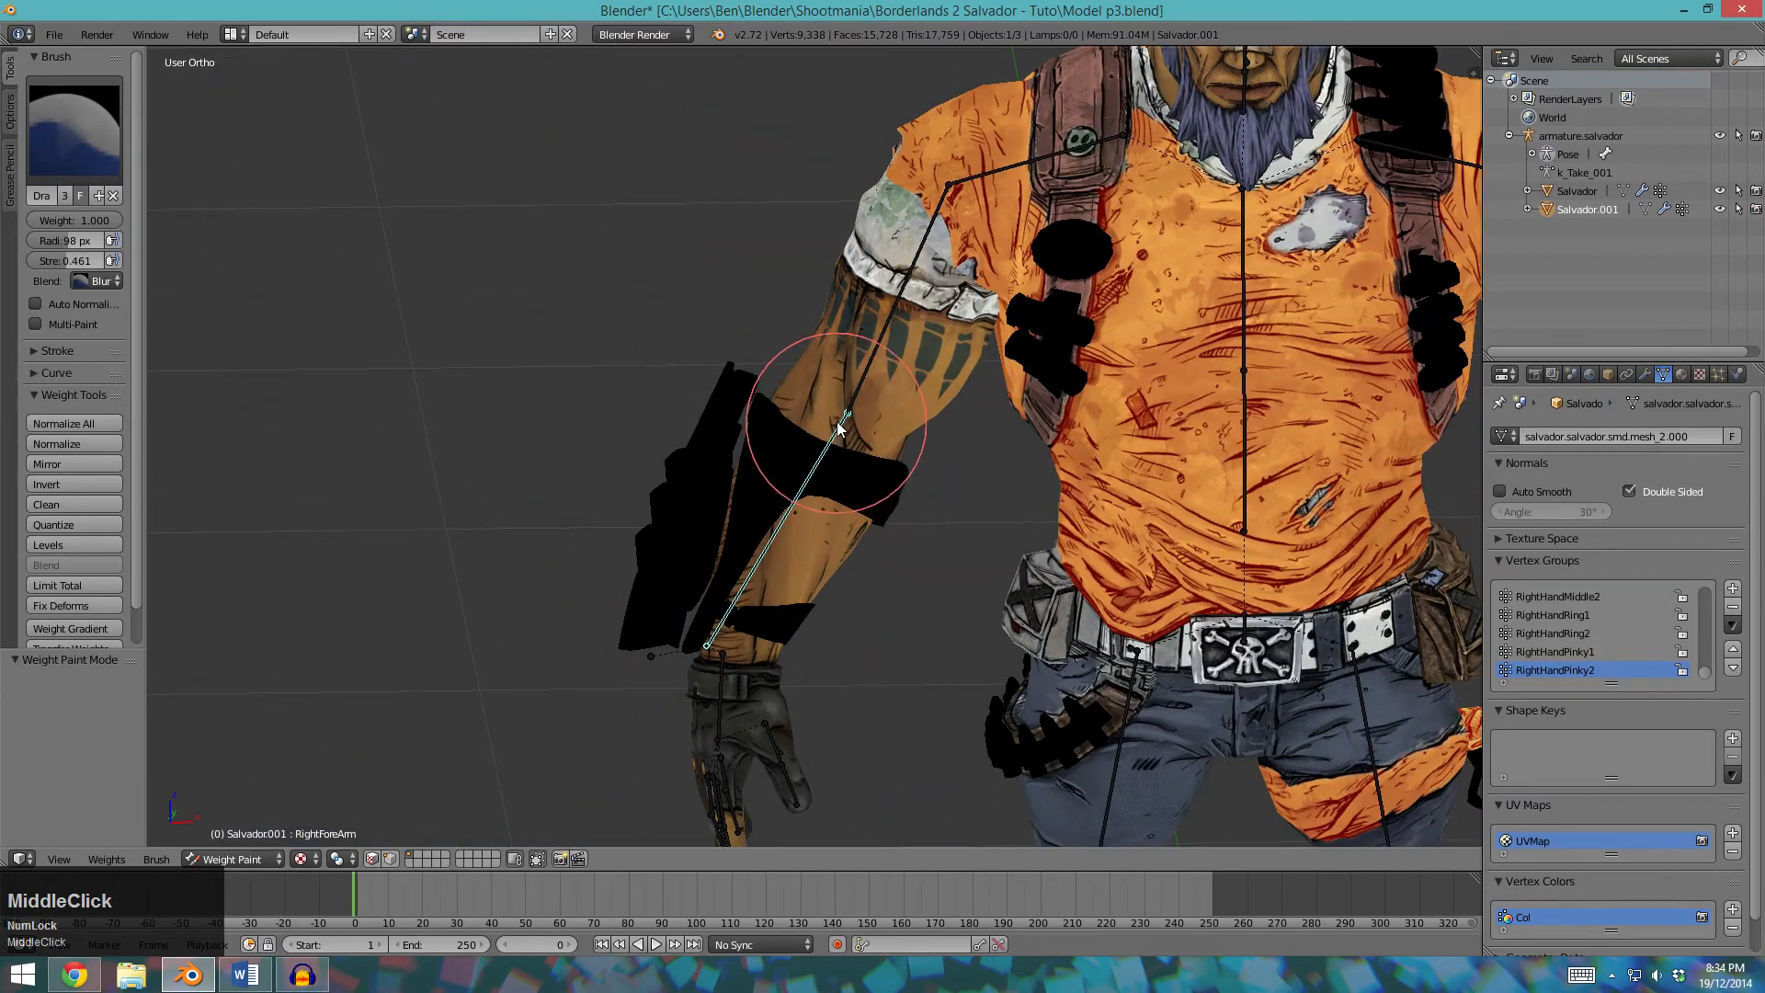
mouse_move(828, 466)
left_mouse_down()
mouse_move(851, 460)
mouse_move(808, 465)
mouse_move(729, 591)
mouse_move(795, 532)
mouse_move(798, 505)
mouse_move(758, 582)
mouse_move(795, 563)
left_mouse_up()
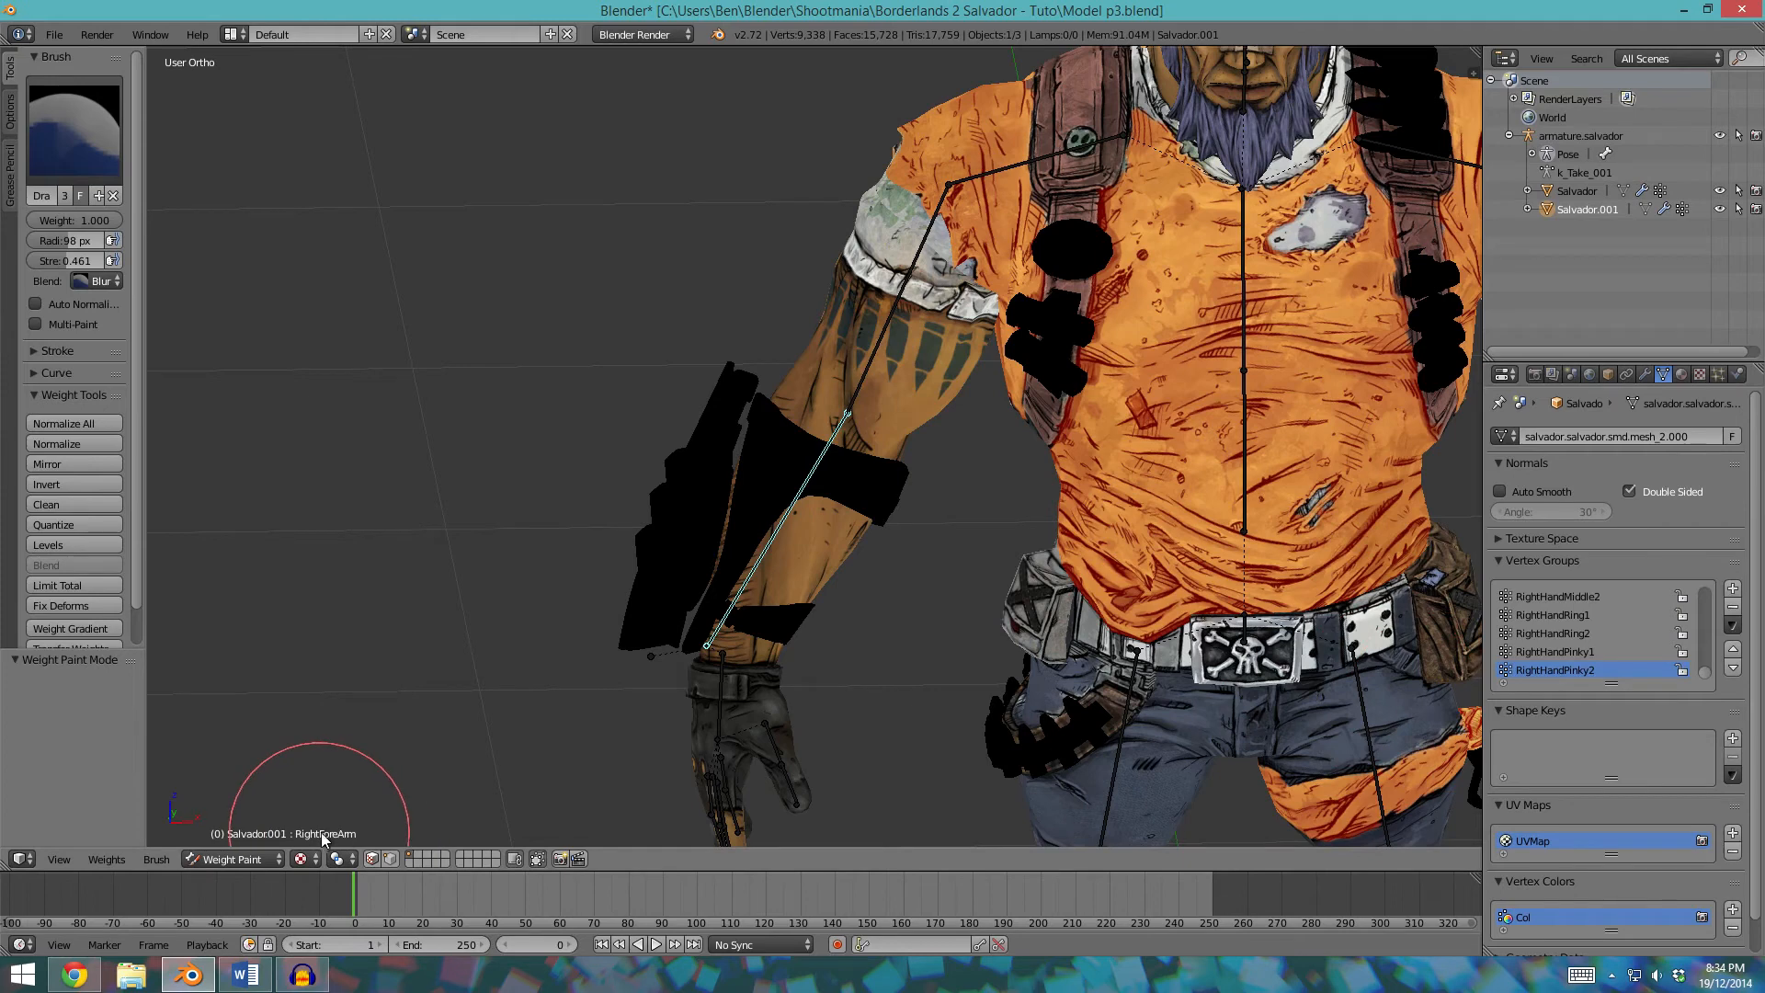
Hide the Salvador body mesh and pick the RightForeArm bone to display its weights on the Salvador.001 arm guard.
right_click(777, 463)
left_click(1588, 209)
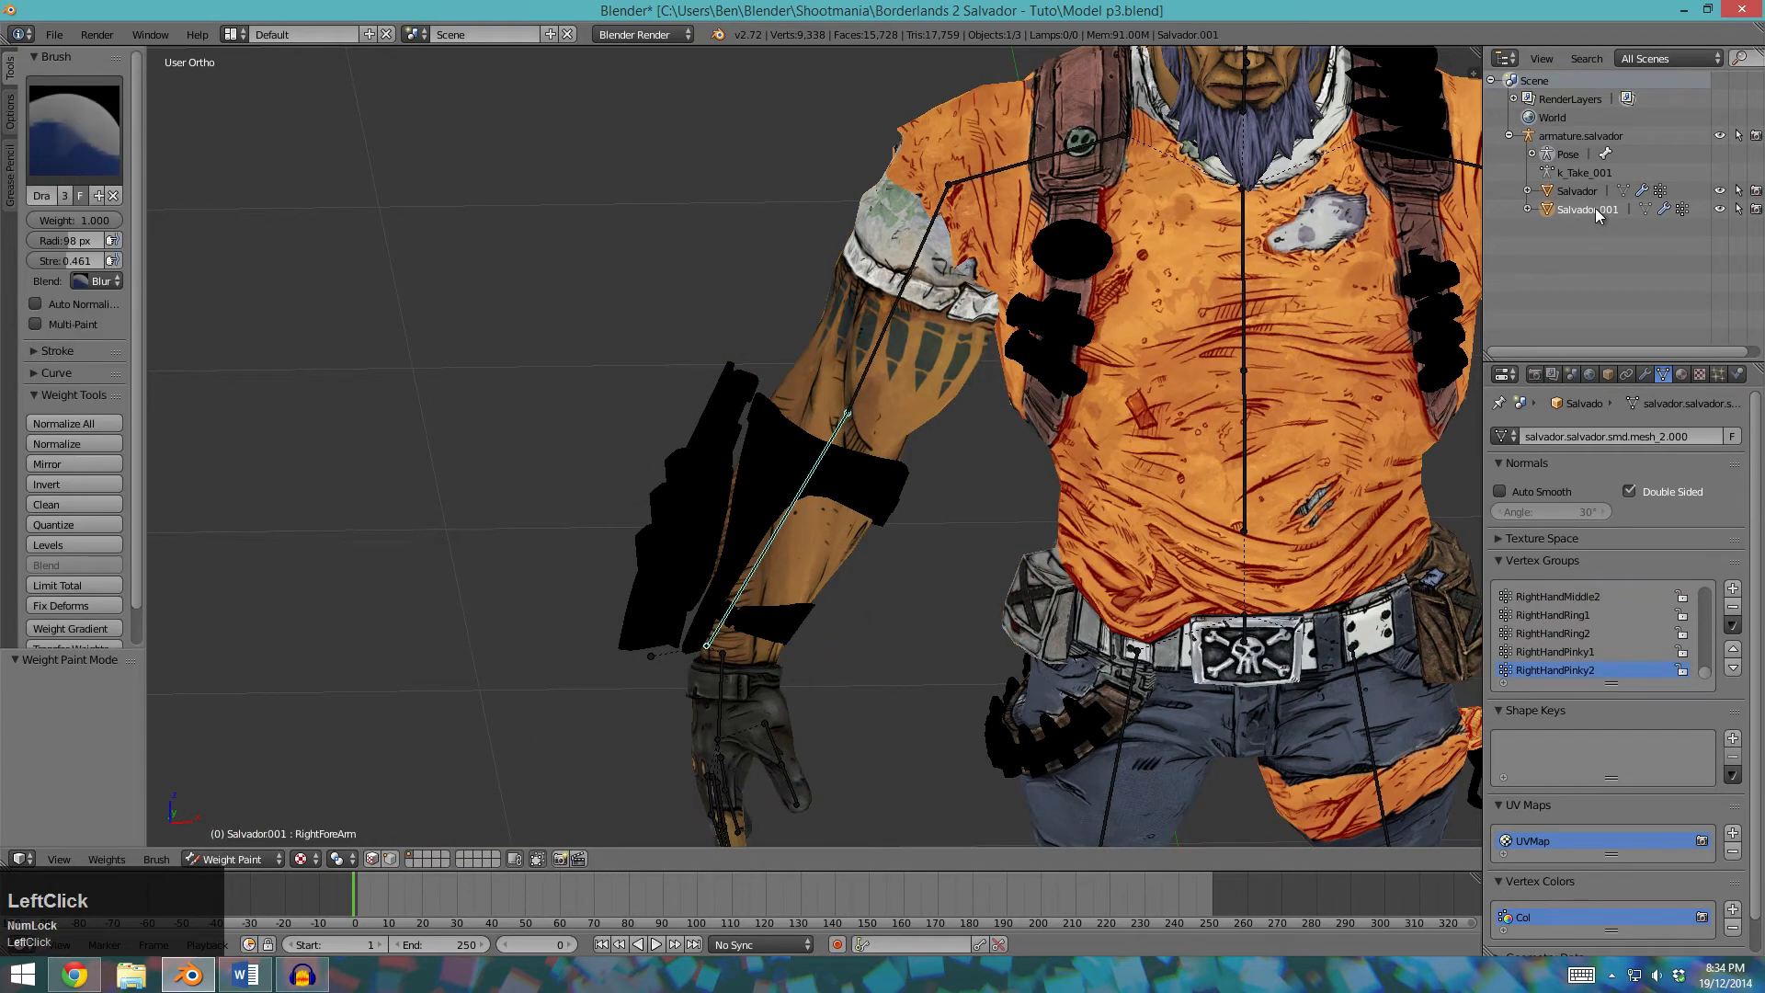
left_click(1719, 191)
right_click(736, 557)
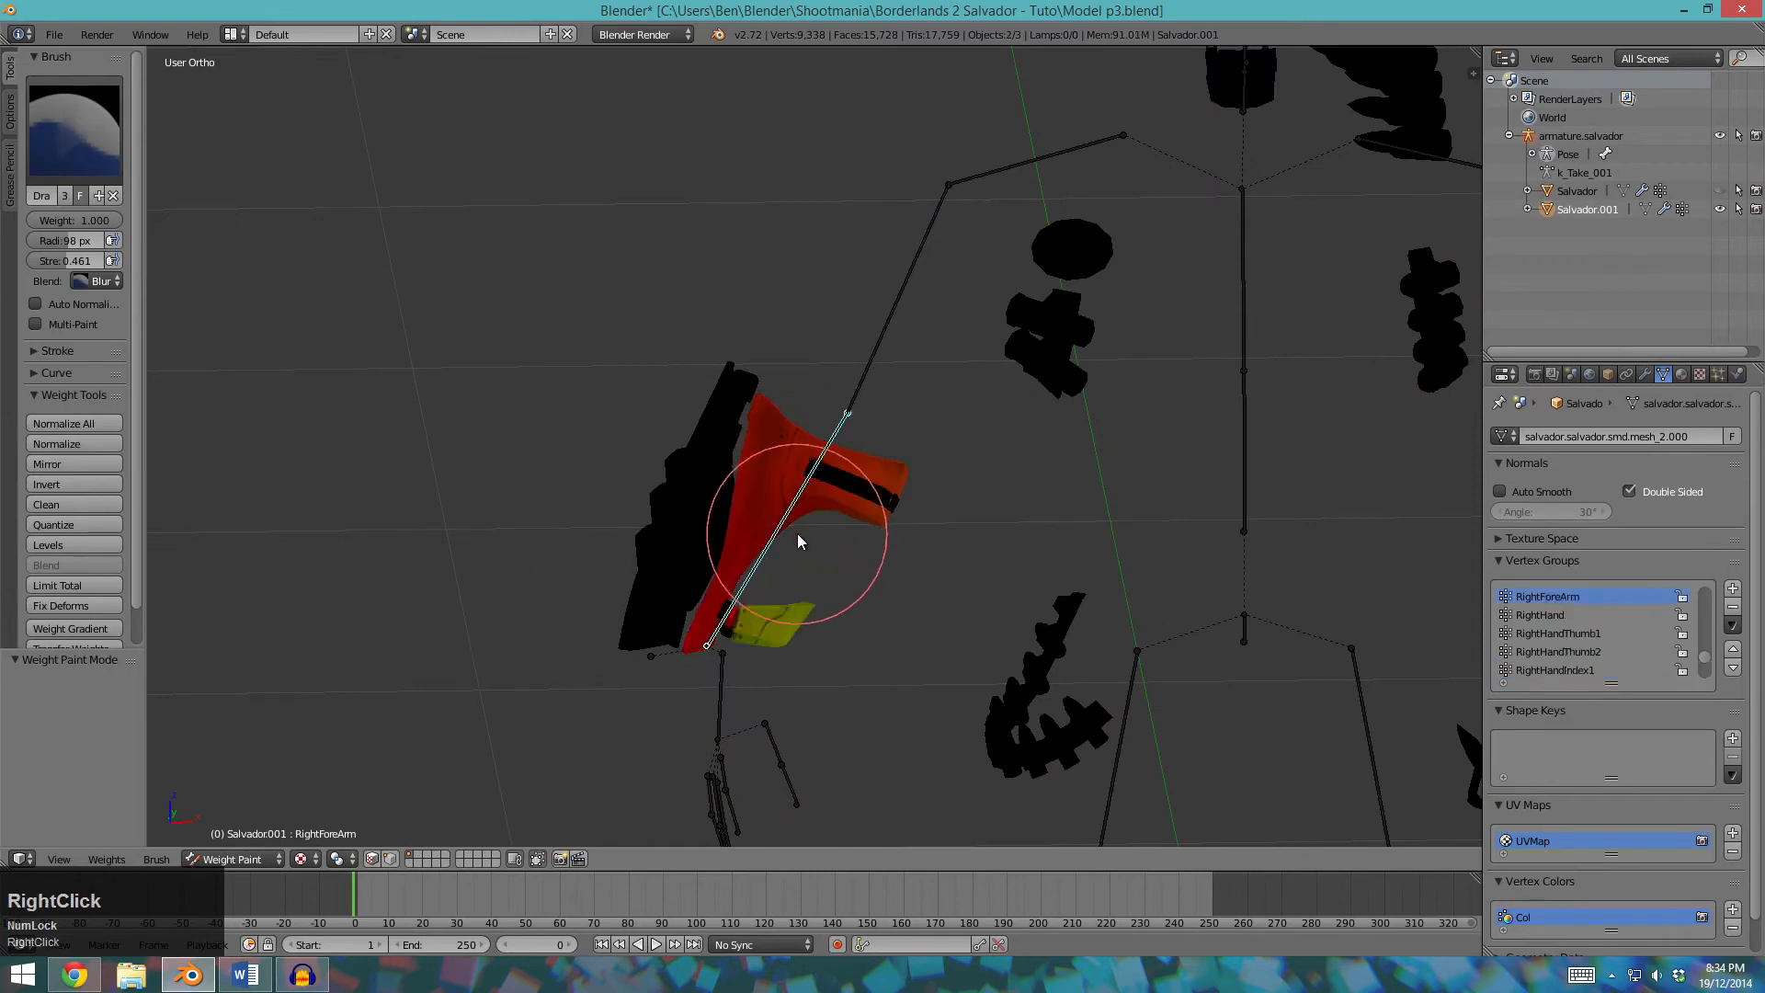
mouse_move(865, 537)
middle_mouse_down("shift")
mouse_move(875, 590)
mouse_move(828, 626)
middle_mouse_up("shift")
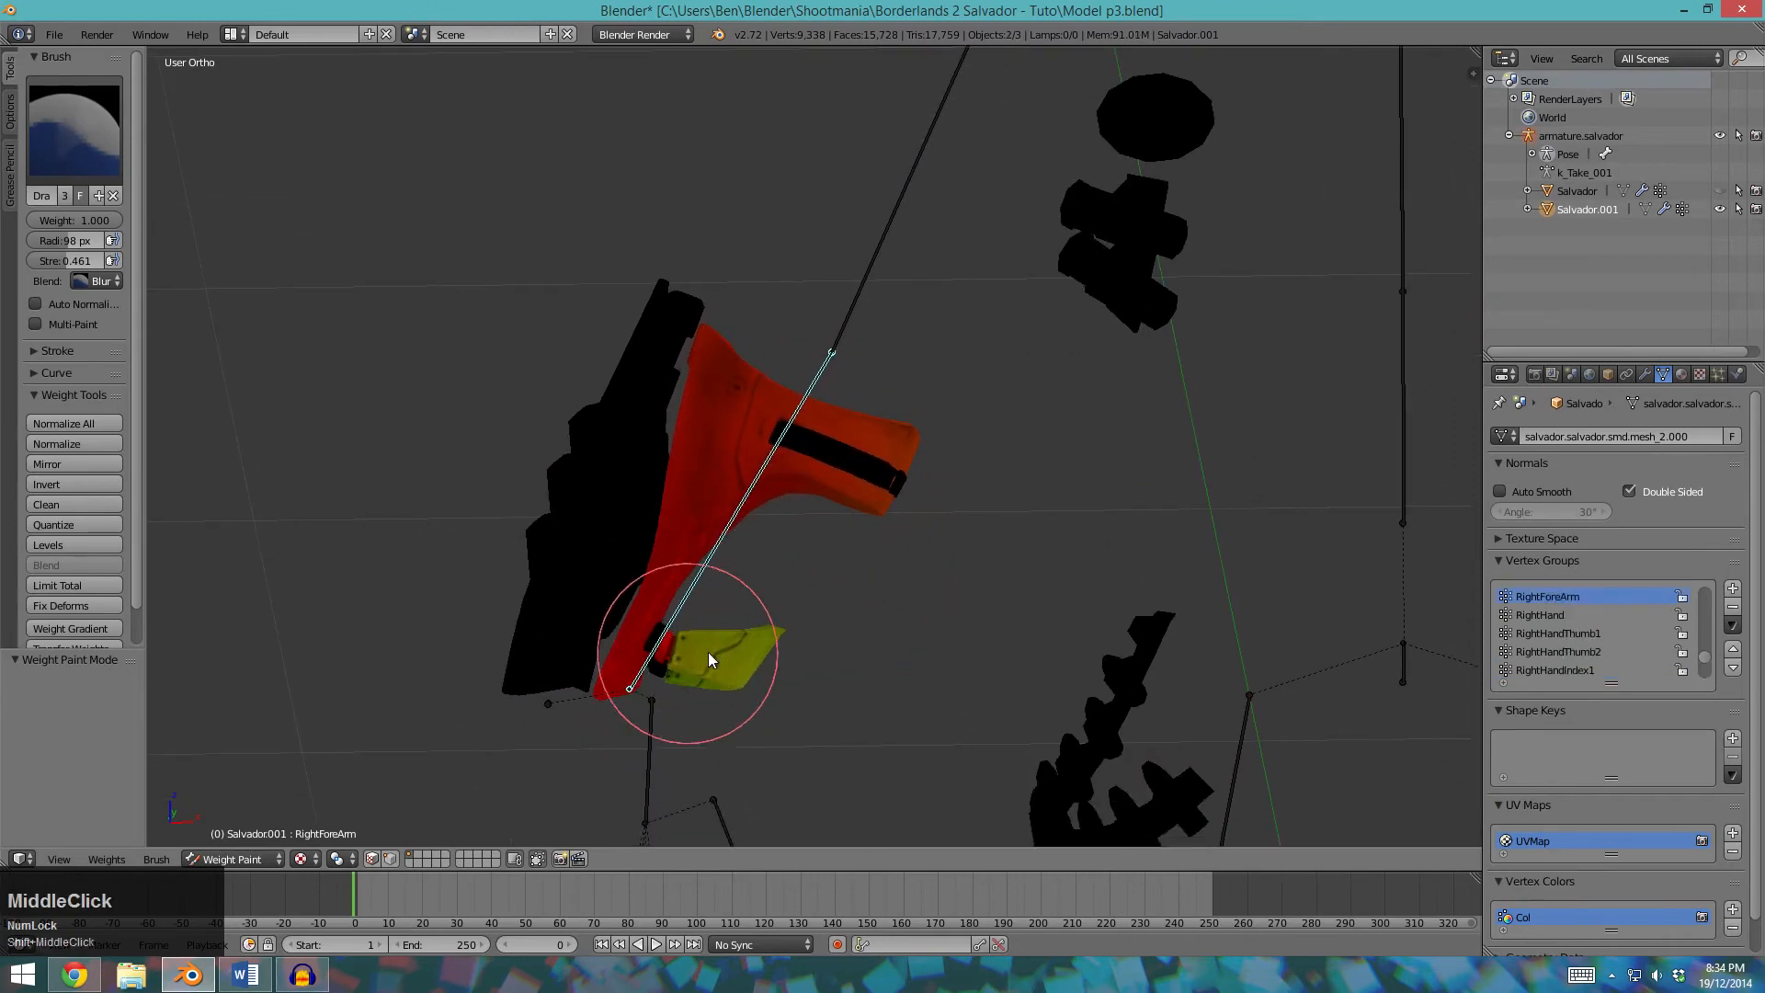
In Edit Mode, select all vertices of the arm guard and assign them to the RightForeArm vertex group with weight 1.000.
key("Tab")
scroll(731, 546, "down", 2)
key("z")
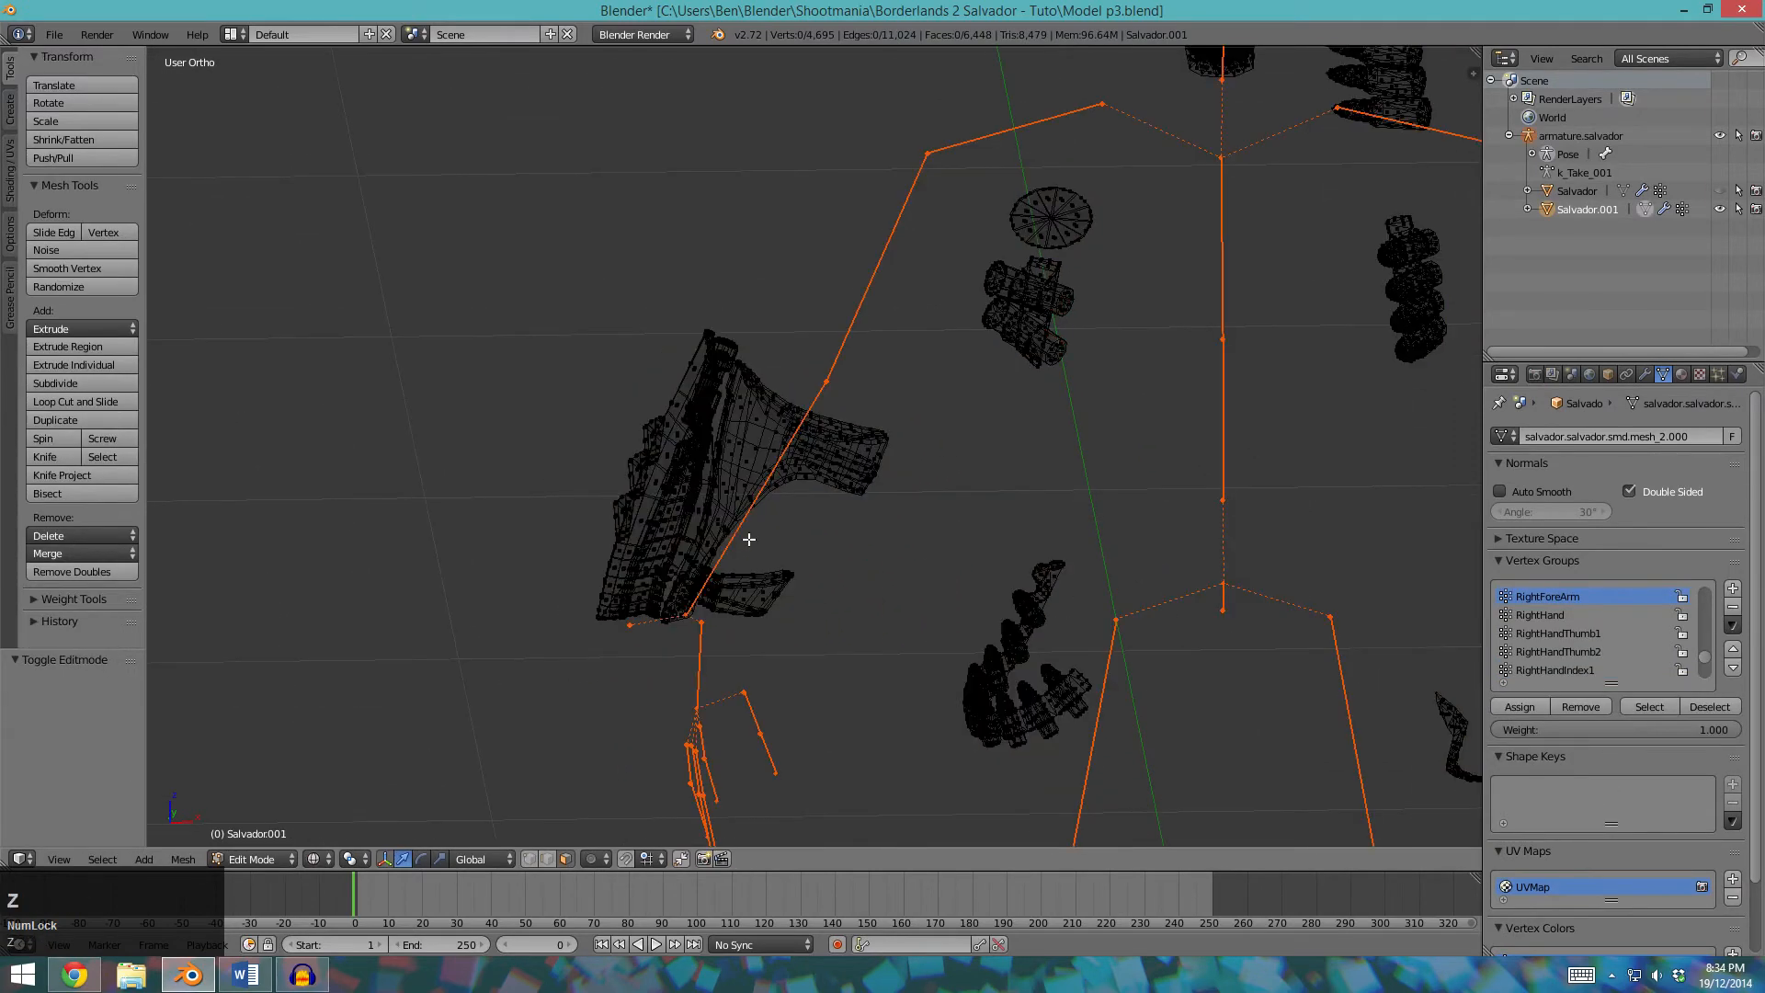
key("a")
key("a")
key("c")
scroll(713, 515, "down", 4)
mouse_move(713, 515)
left_mouse_down()
mouse_move(701, 528)
mouse_move(755, 457)
left_mouse_up()
key("Escape")
left_click(1530, 705)
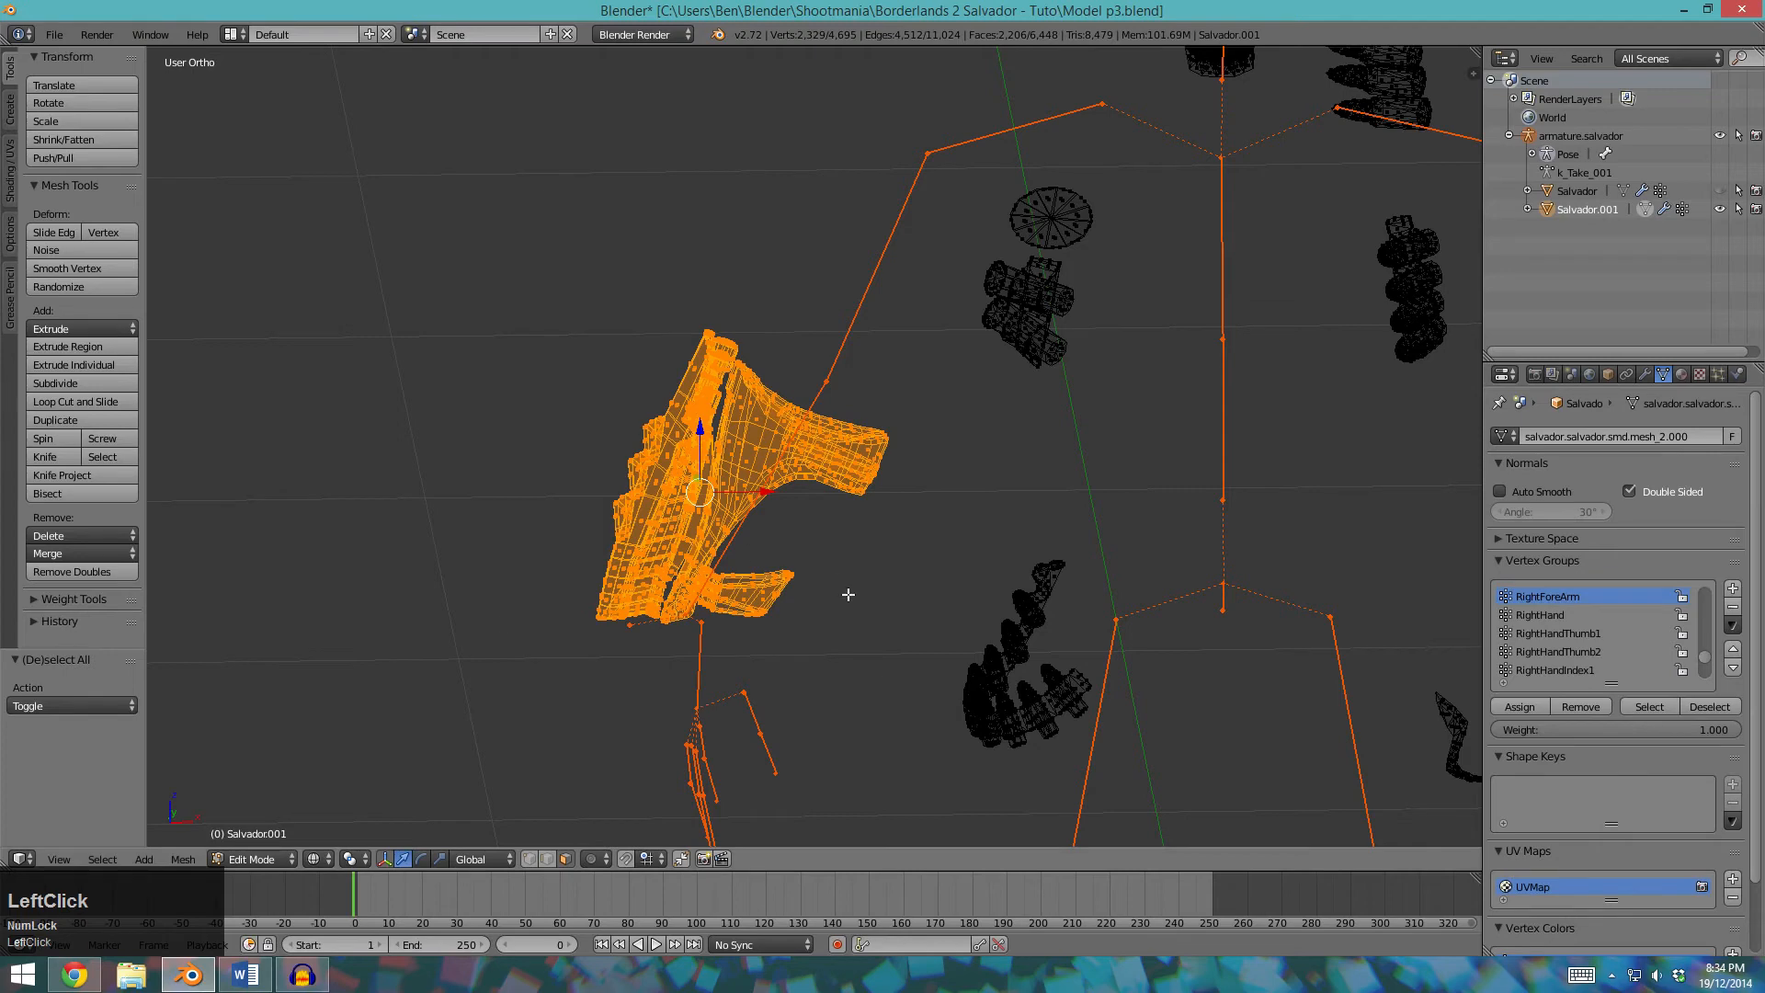
key("a")
Return Salvador.001 to Weight Paint mode and set the viewport shading to Texture.
left_click(257, 859)
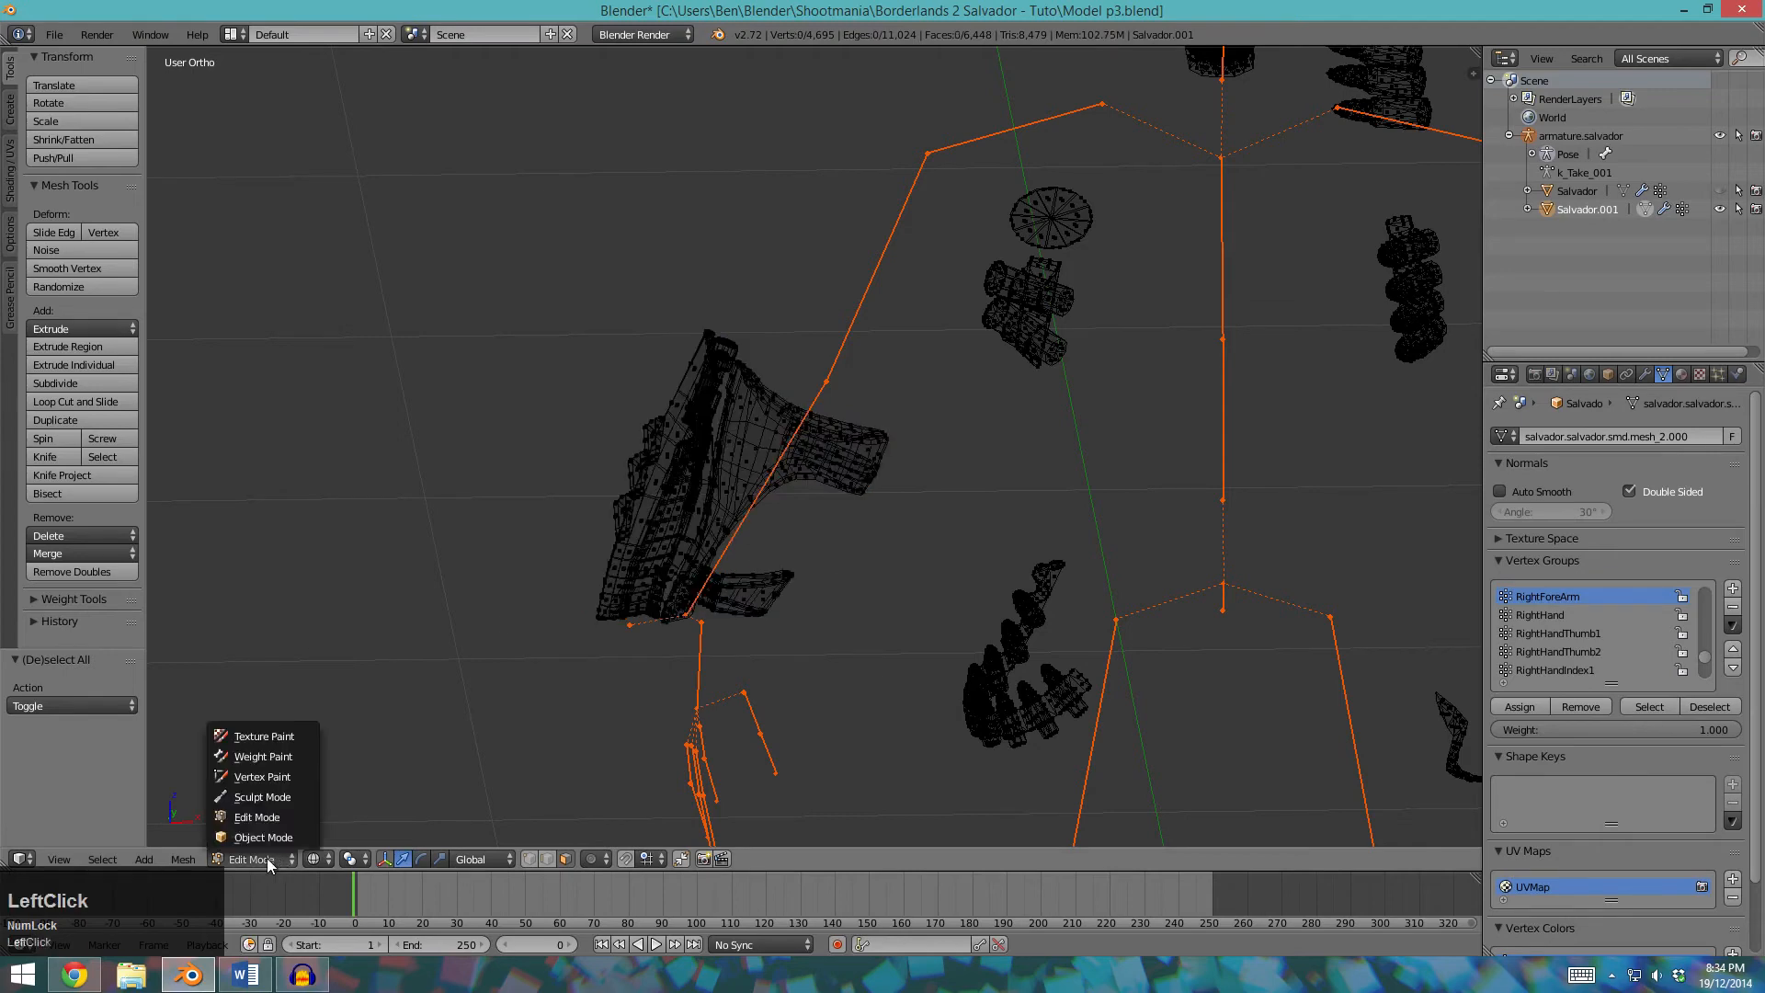
left_click(273, 755)
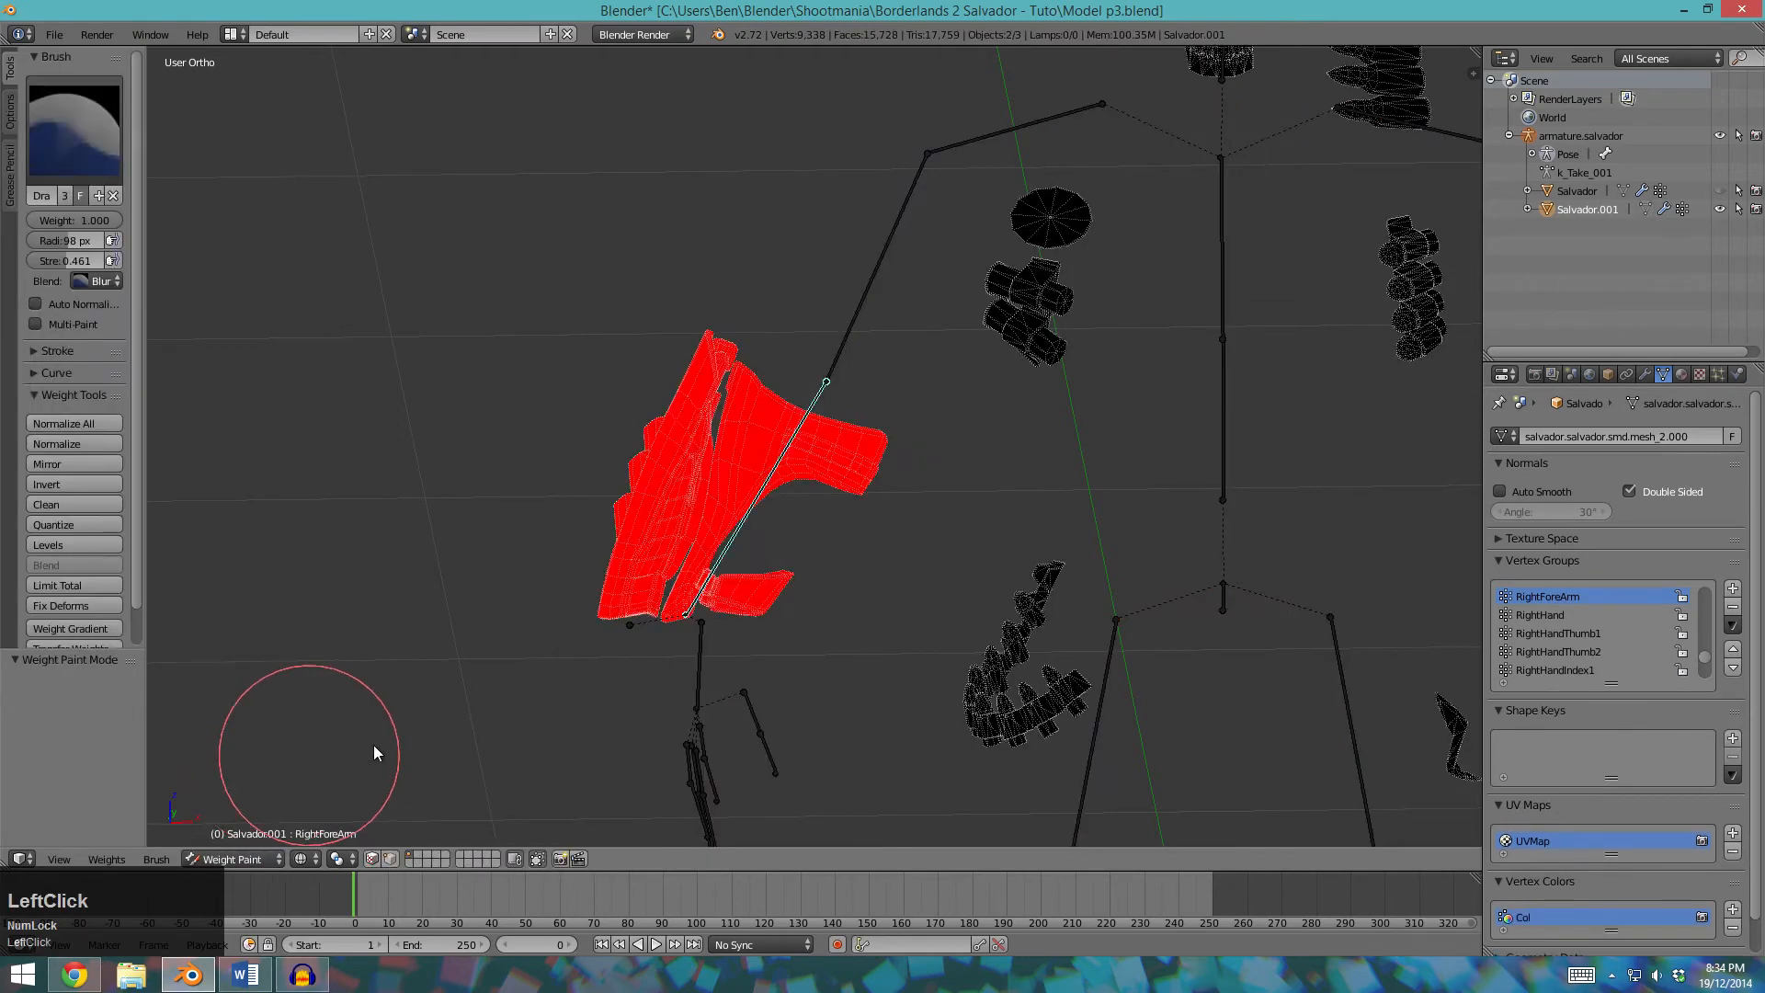
left_click(301, 858)
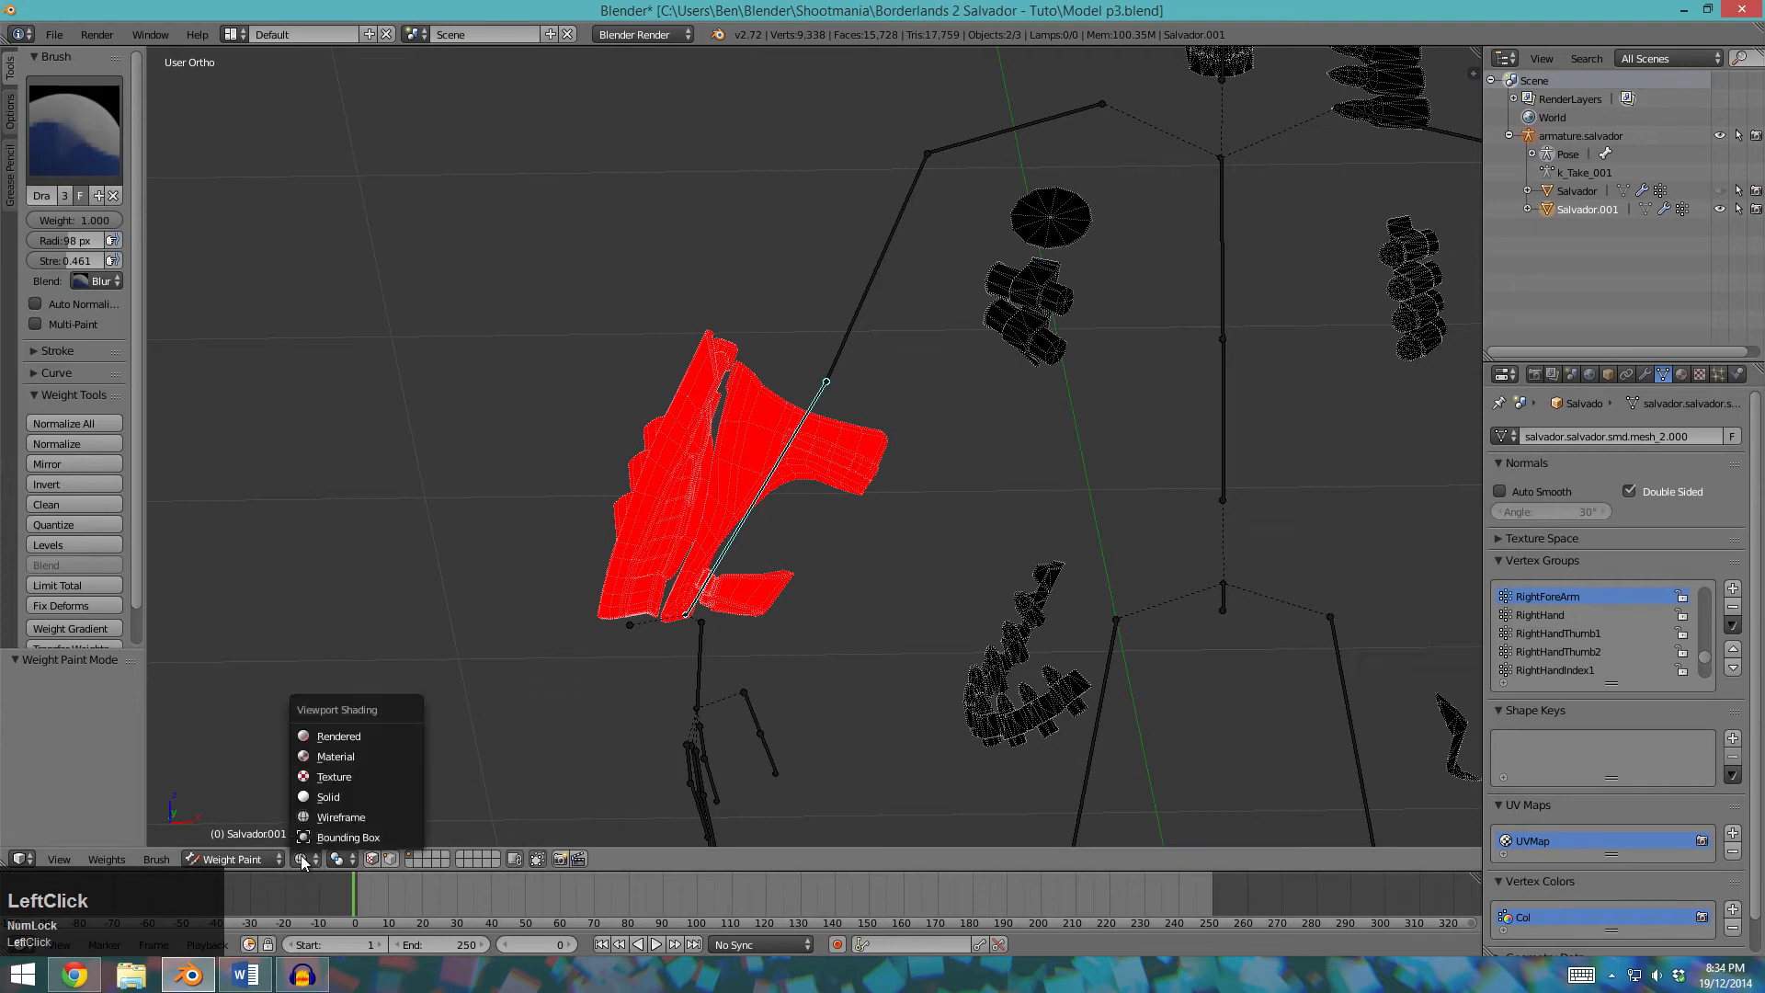
left_click(338, 770)
Test how the arm guard follows a rotation of the RightForeArm bone, and cancel the rotation.
middle_click_drag(866, 566, 870, 556, "shift")
scroll(850, 556, "down", 2)
key("a")
scroll(820, 474, "down", 2)
right_click(790, 467)
key("r")
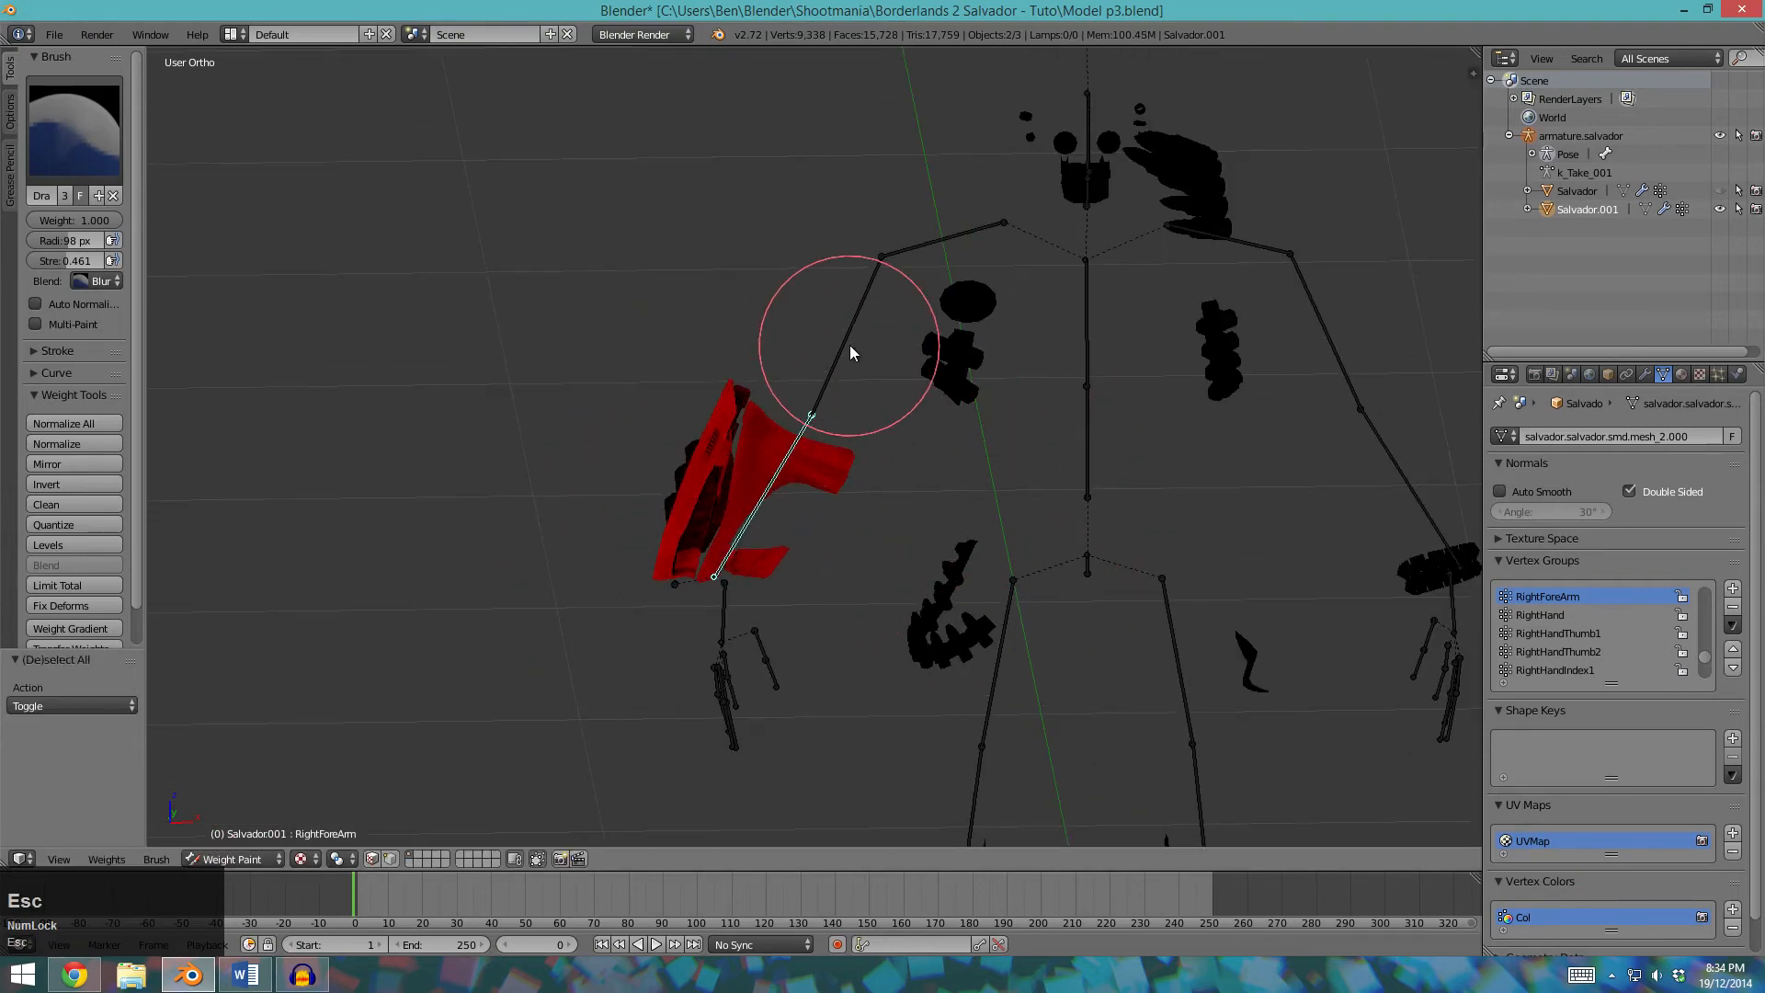
key("Escape")
Select the RightArm bone and remove its weights from the arm guard's upper strap with the brush set to Subtract.
right_click(848, 345)
scroll(892, 482, "up", 2)
left_click(809, 514)
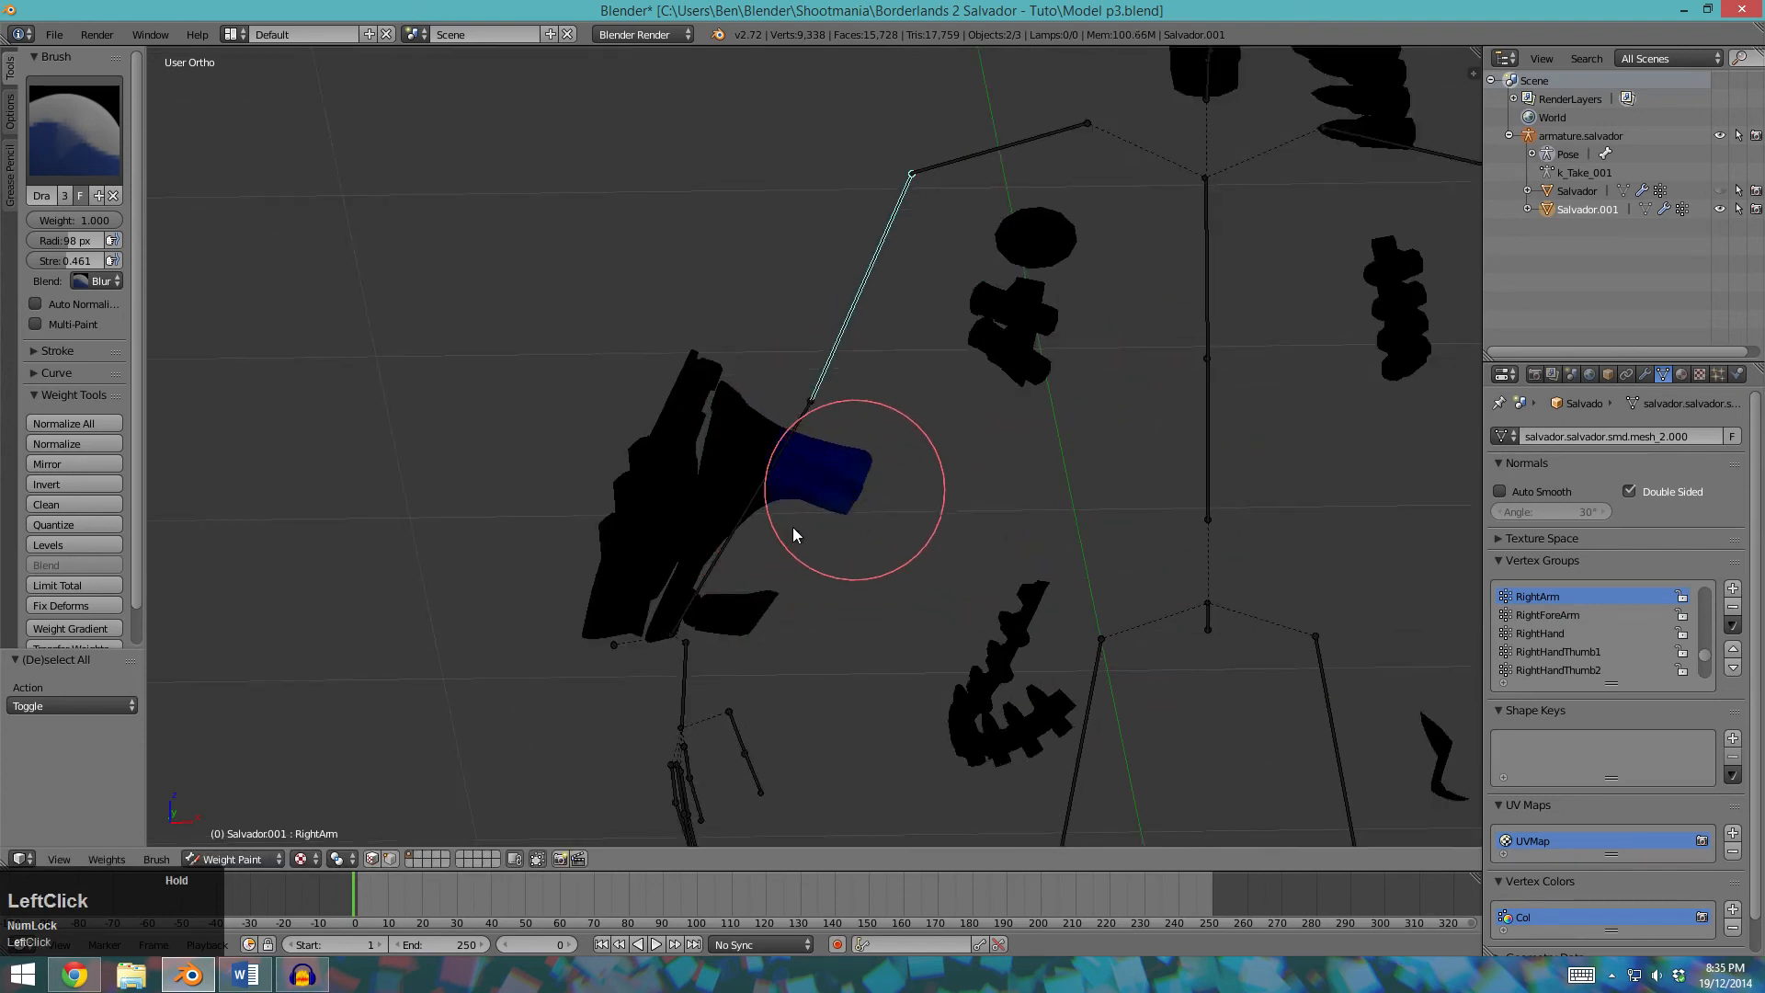
left_click(243, 859)
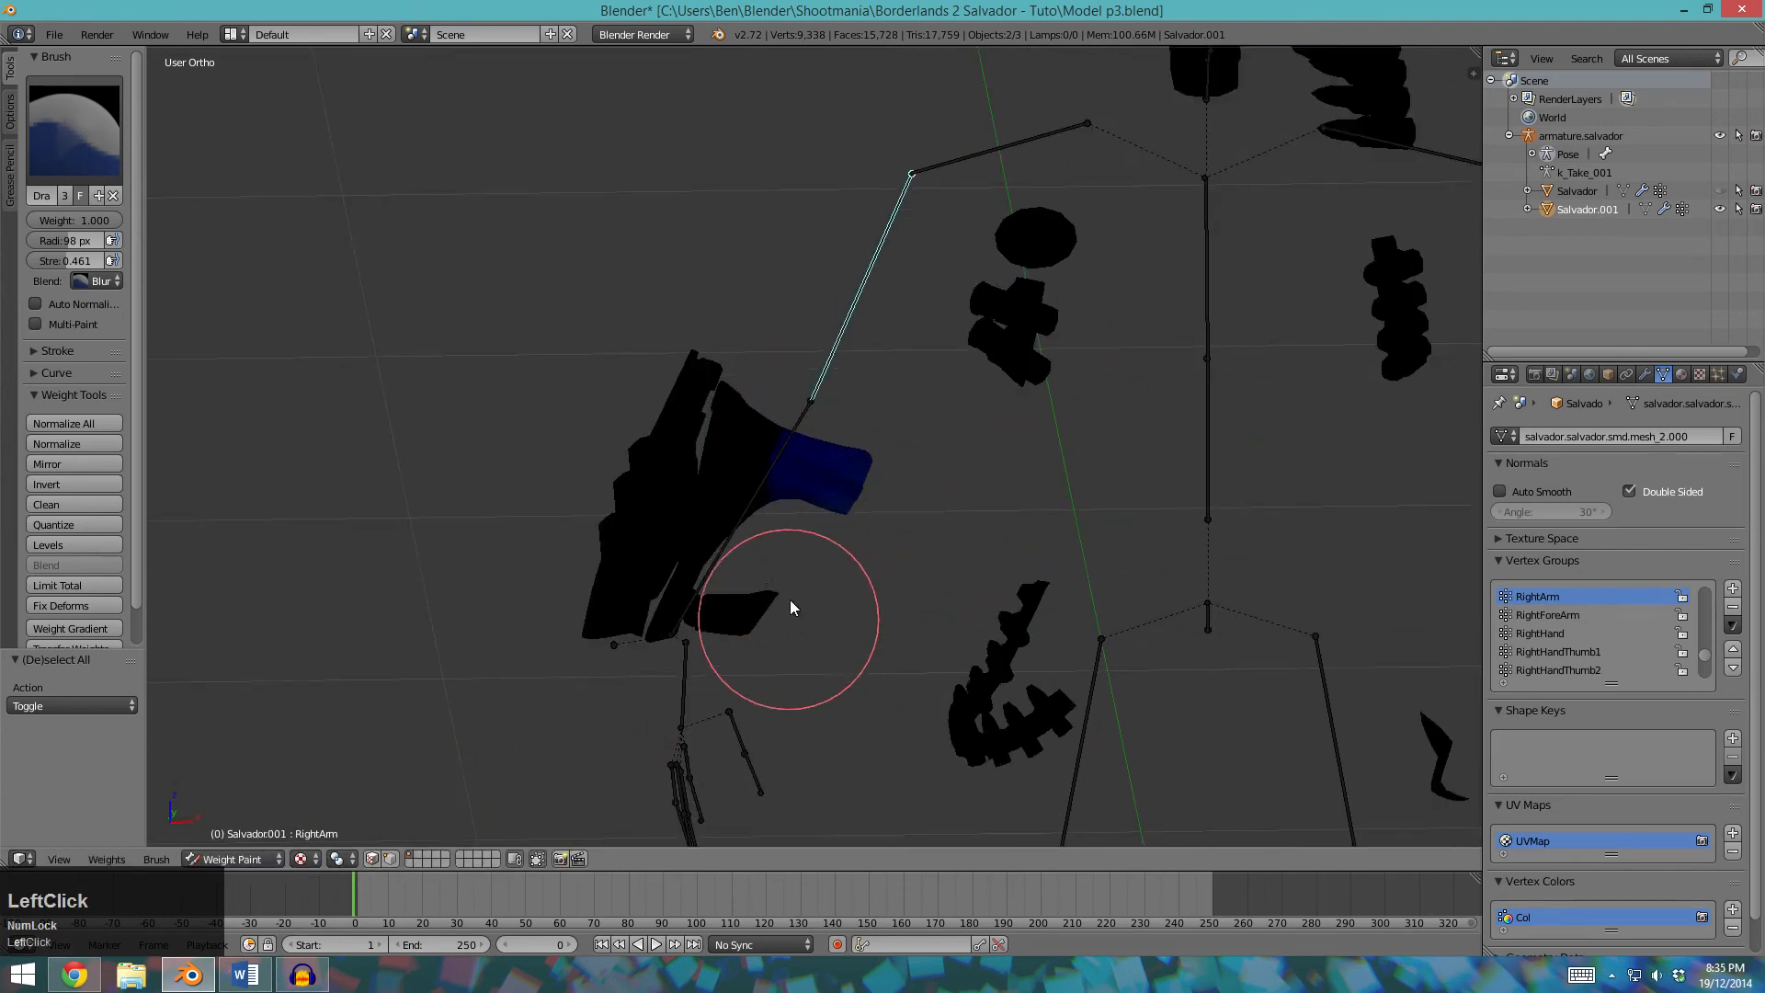
left_click(96, 282)
left_click(116, 219)
left_click(887, 498)
mouse_move(887, 498)
middle_mouse_down()
mouse_move(763, 537)
mouse_move(752, 450)
mouse_move(869, 568)
mouse_move(706, 604)
mouse_move(975, 620)
middle_mouse_up()
left_click(865, 576)
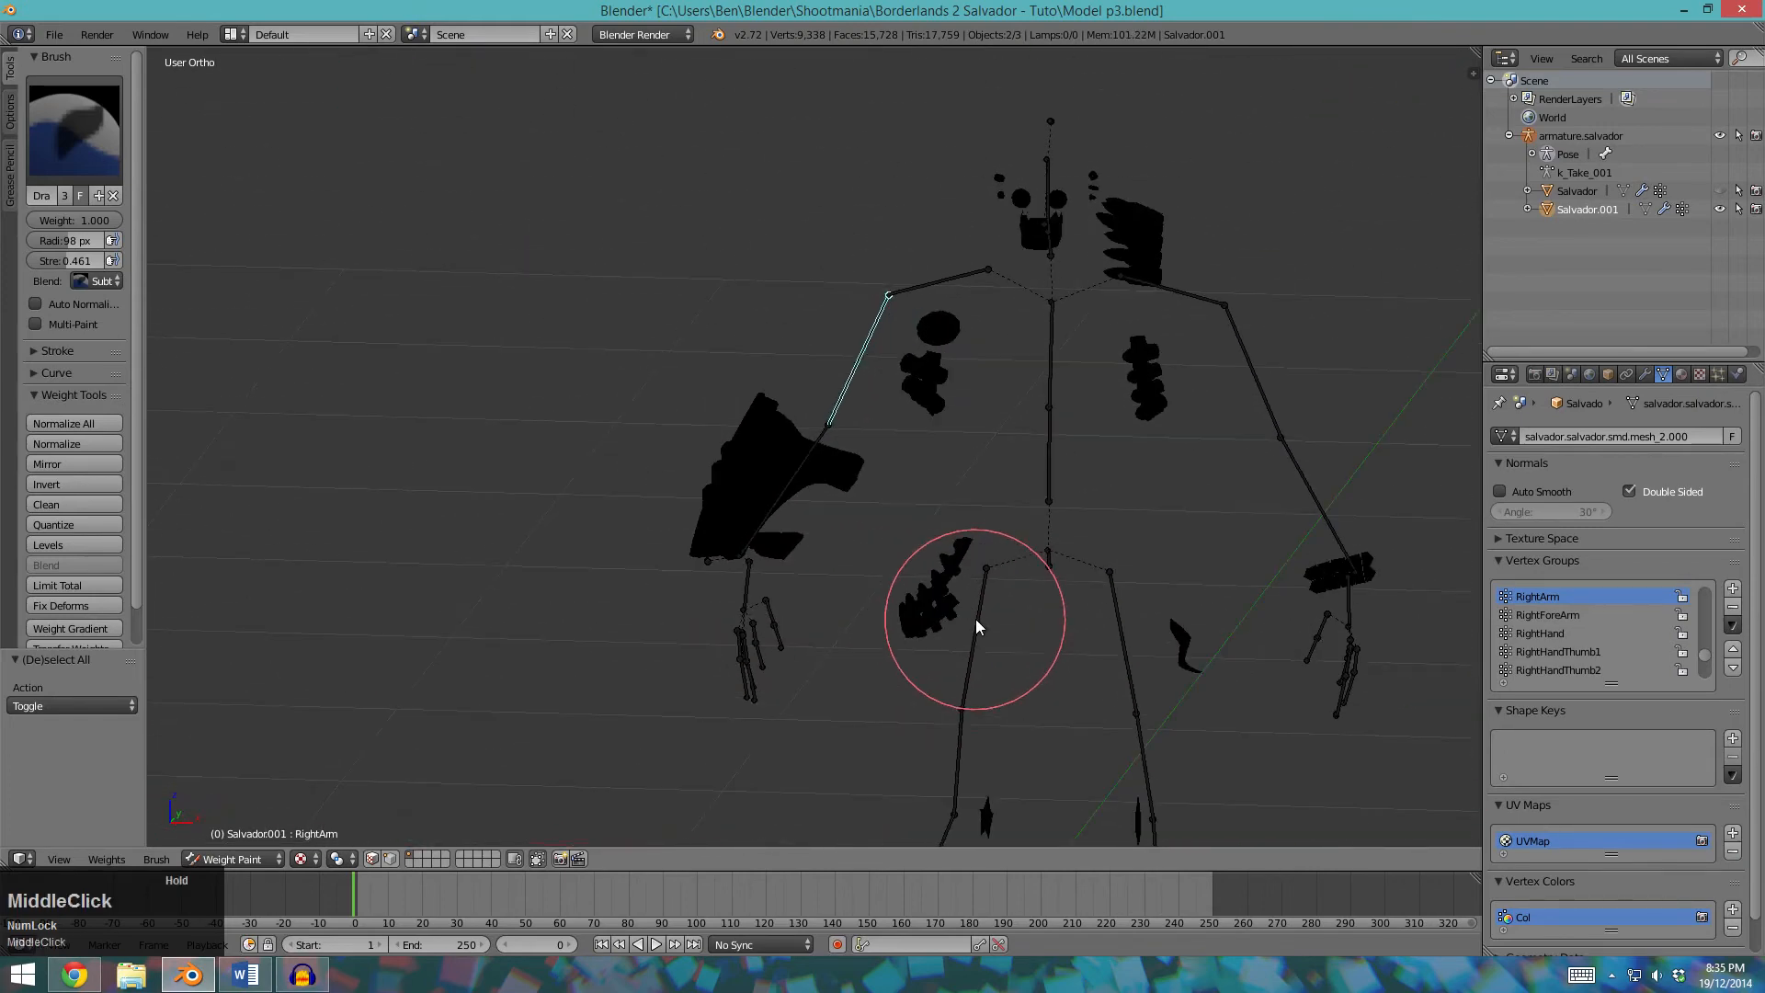
Select the RightShoulder bone, check its weights on the chest strap accessories, and show the Salvador body mesh again.
right_click(957, 277)
middle_click_drag(956, 278, 1024, 414)
scroll(812, 588, "up", 5)
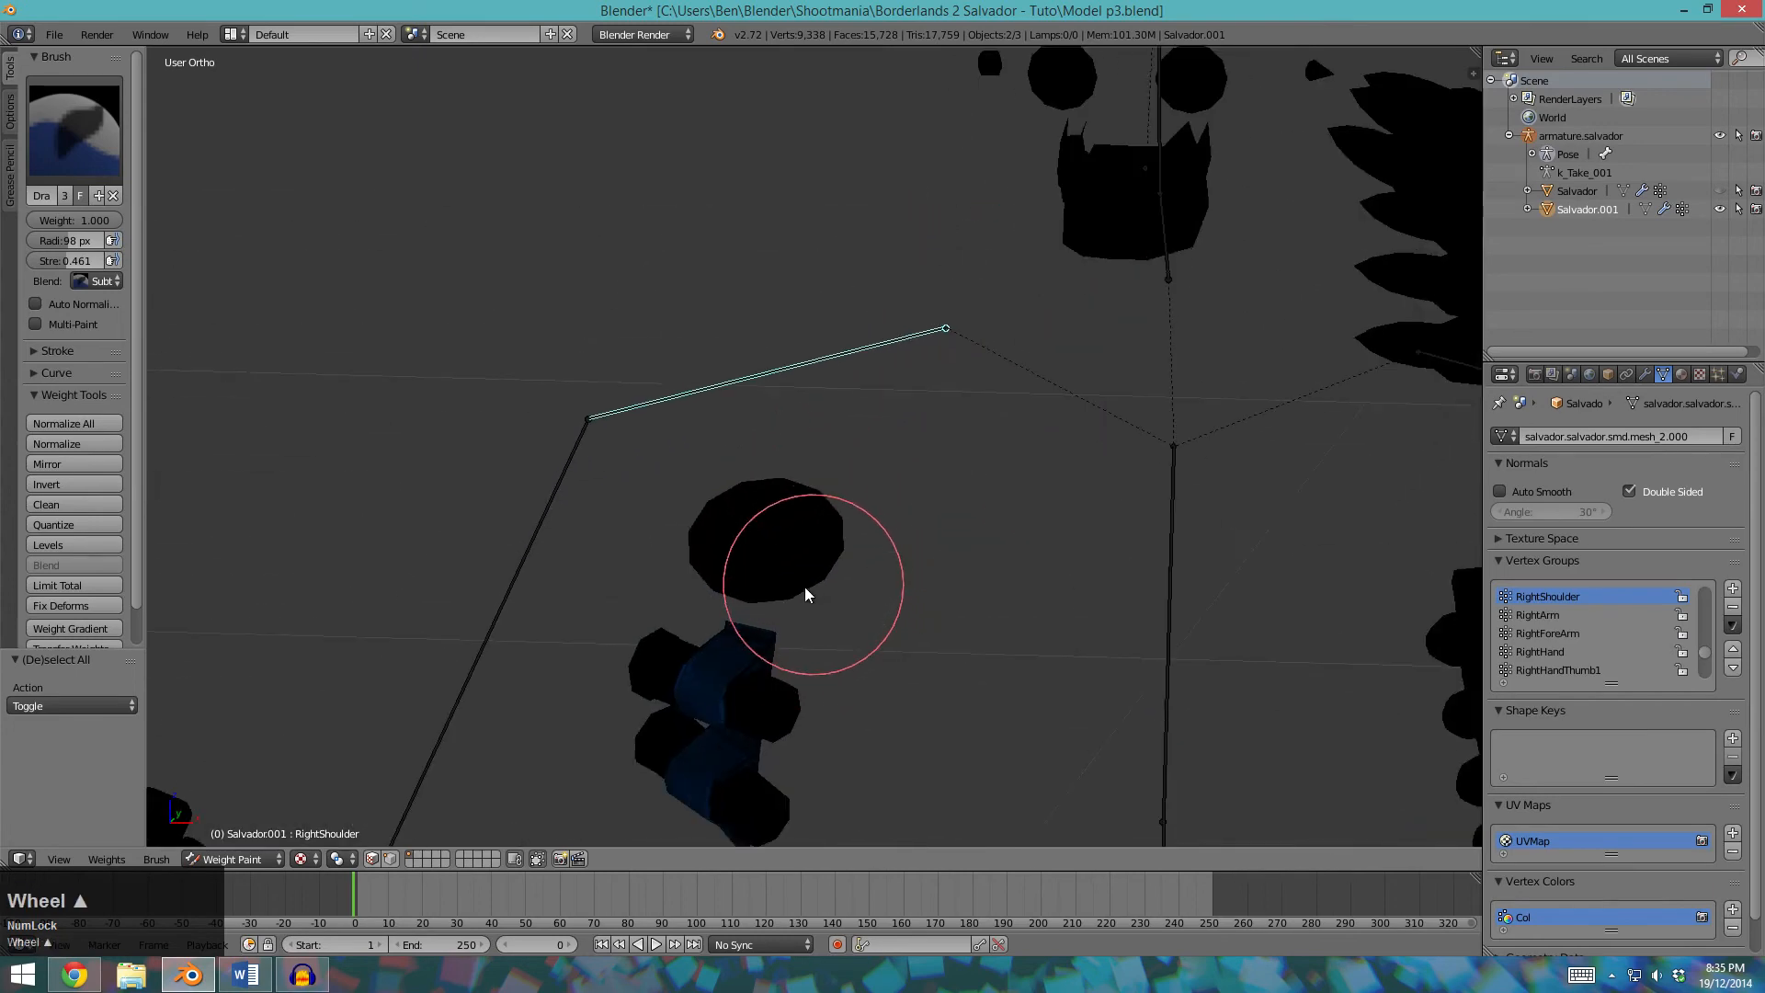
scroll(781, 642, "down", 6)
left_click(1719, 190)
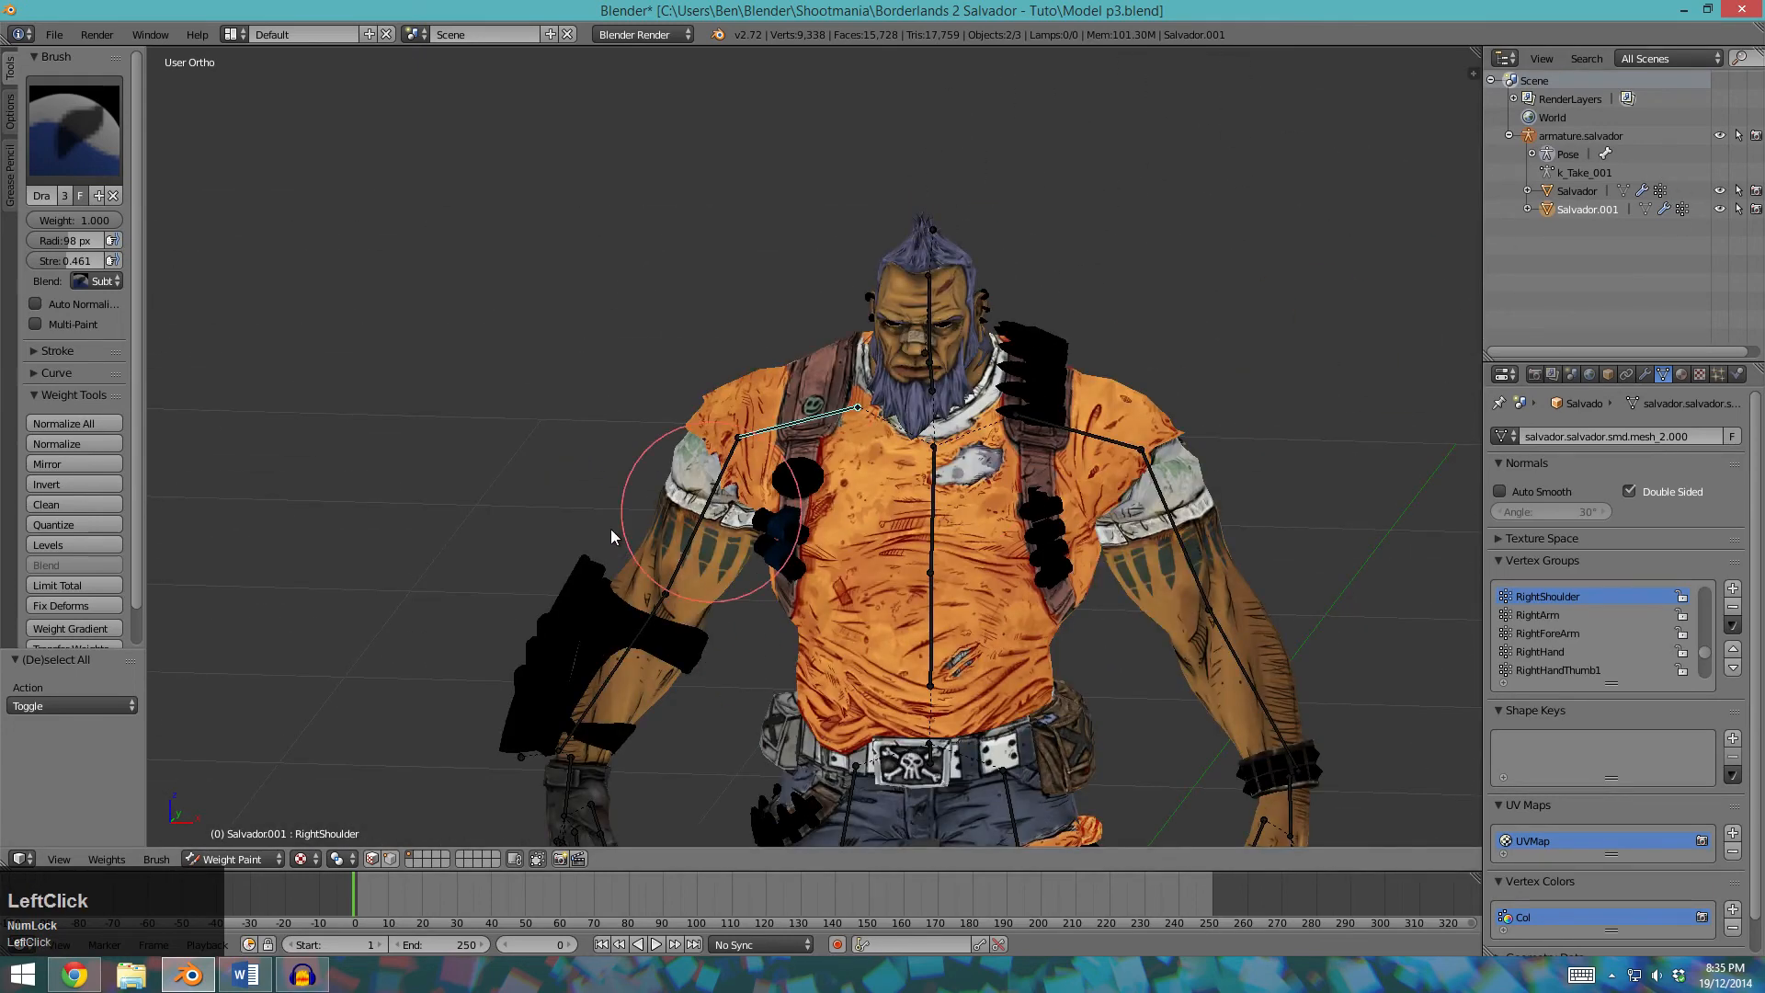
Test the chest accessories by rotating the RightShoulder bone freely and about the X axis, and cancel the rotation.
middle_click_drag(649, 754, 659, 687, "ctrl")
middle_click_drag(789, 441, 792, 415, "shift")
scroll(1073, 450, "down", 5)
key("r")
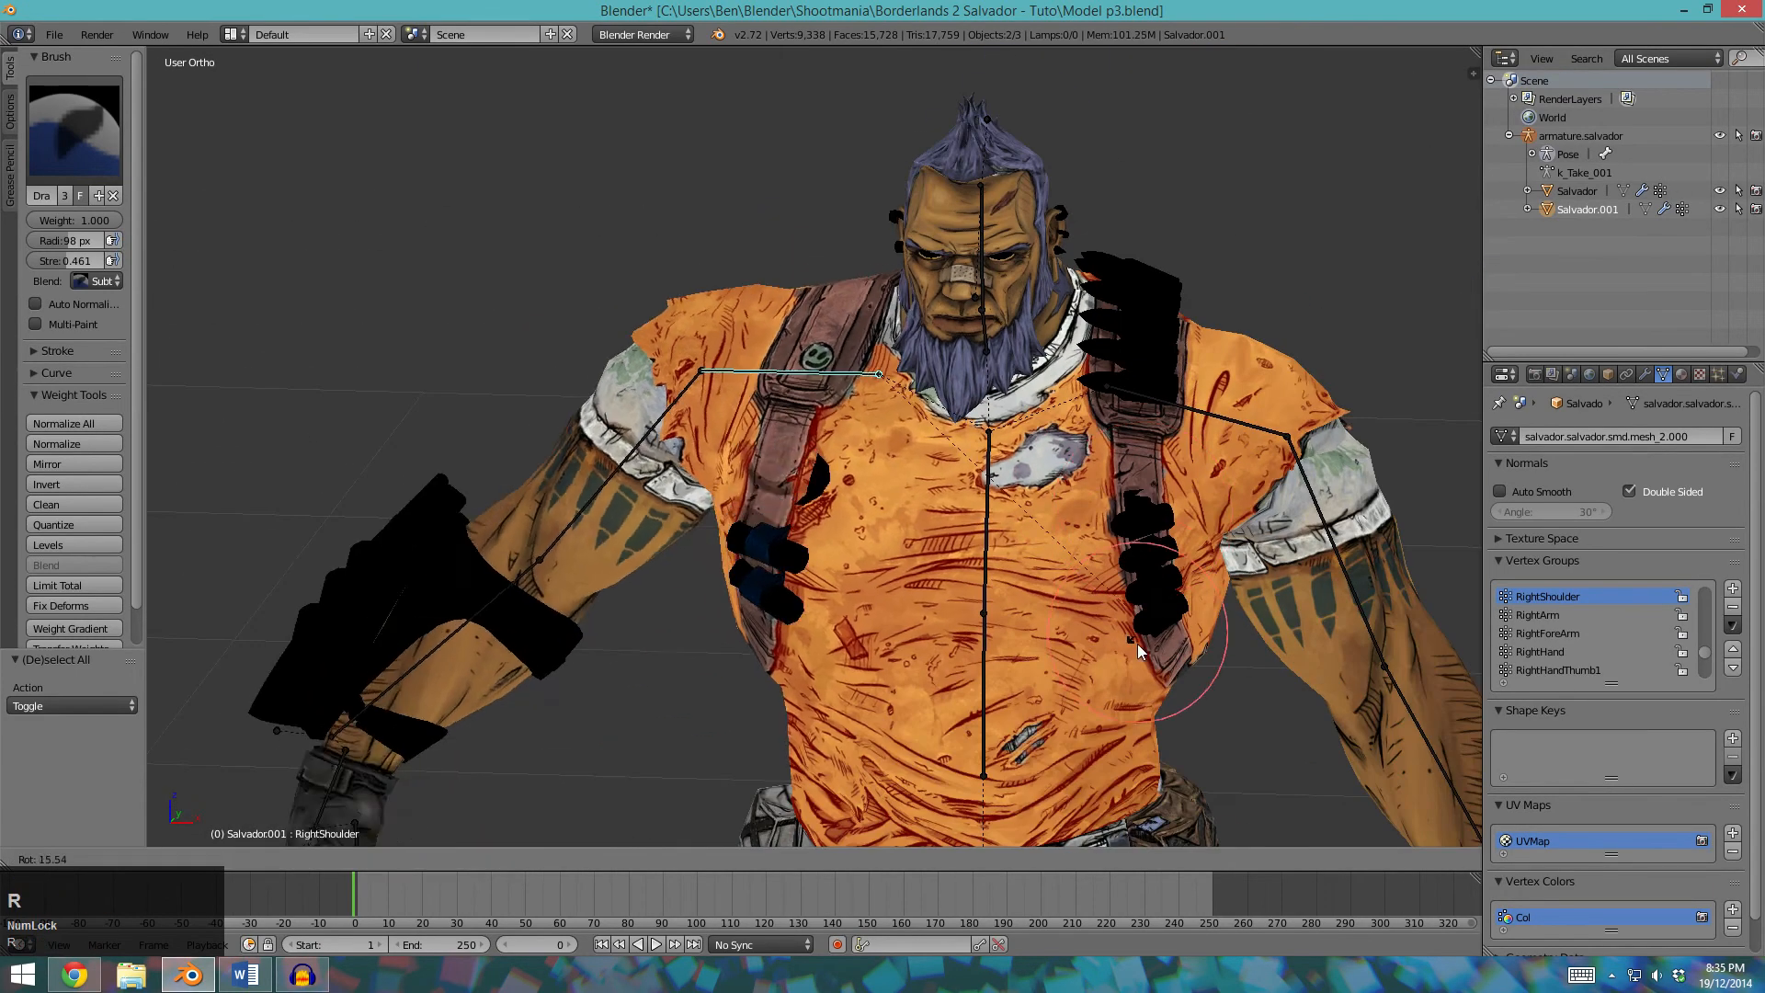
middle_click(1100, 513)
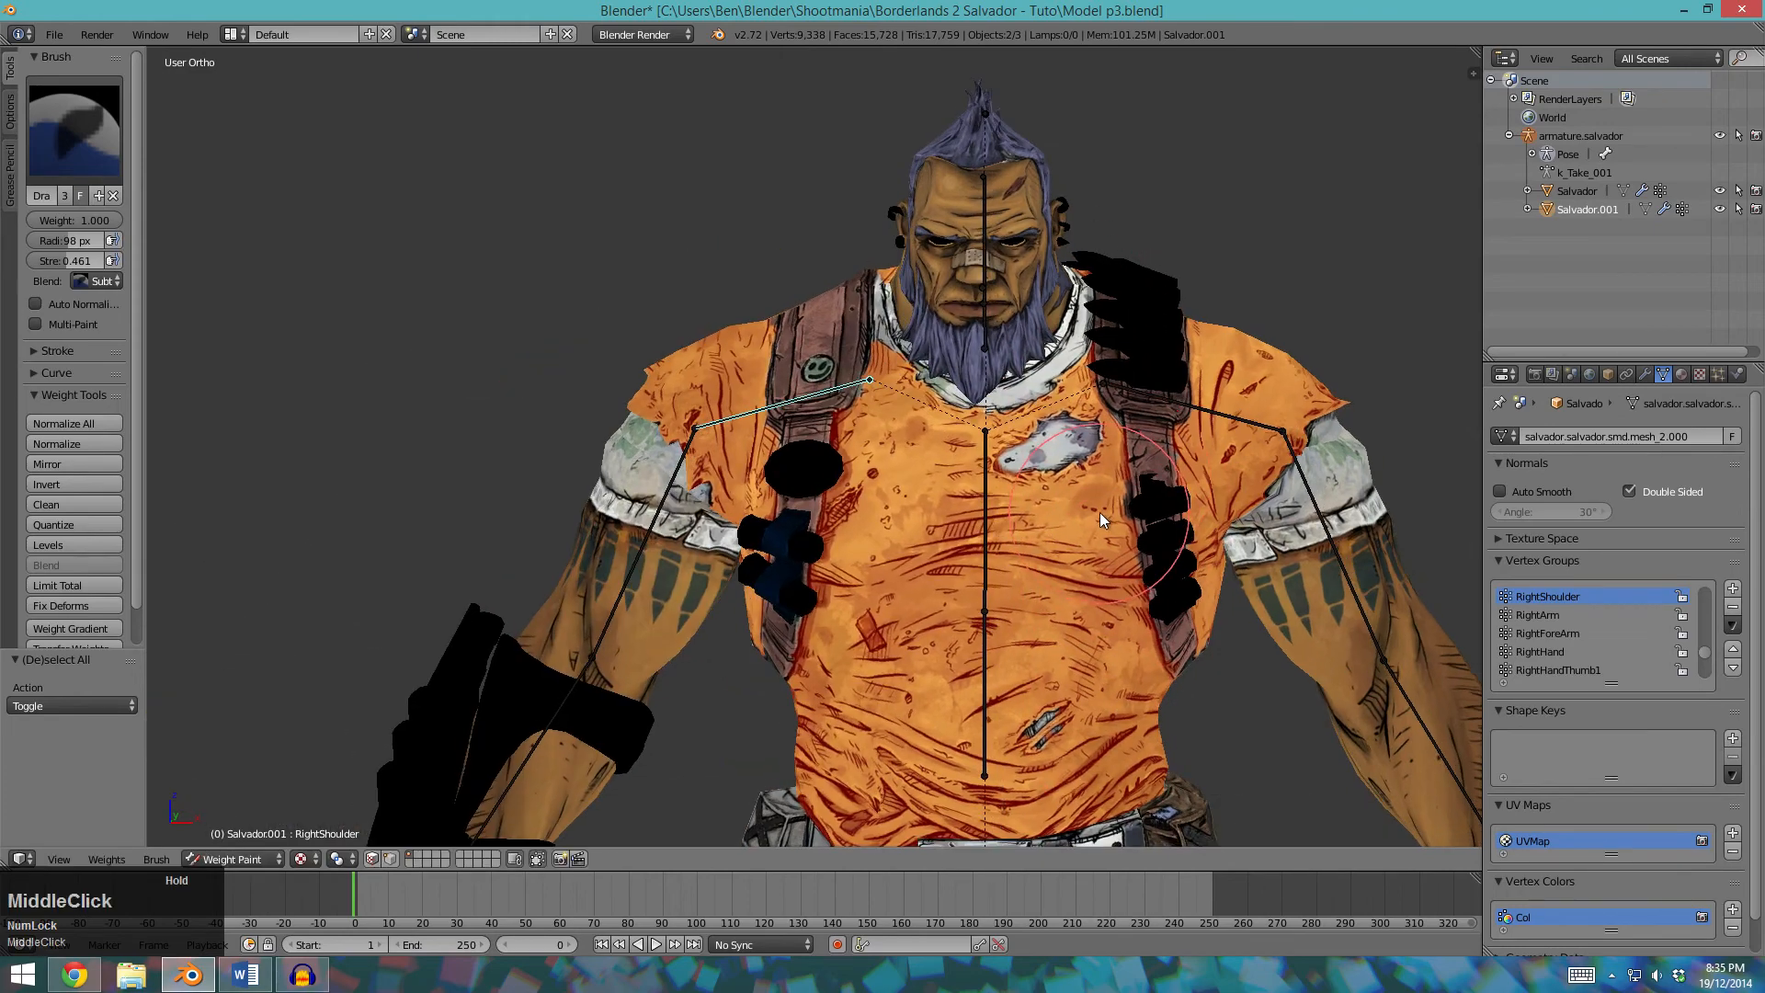
key("x")
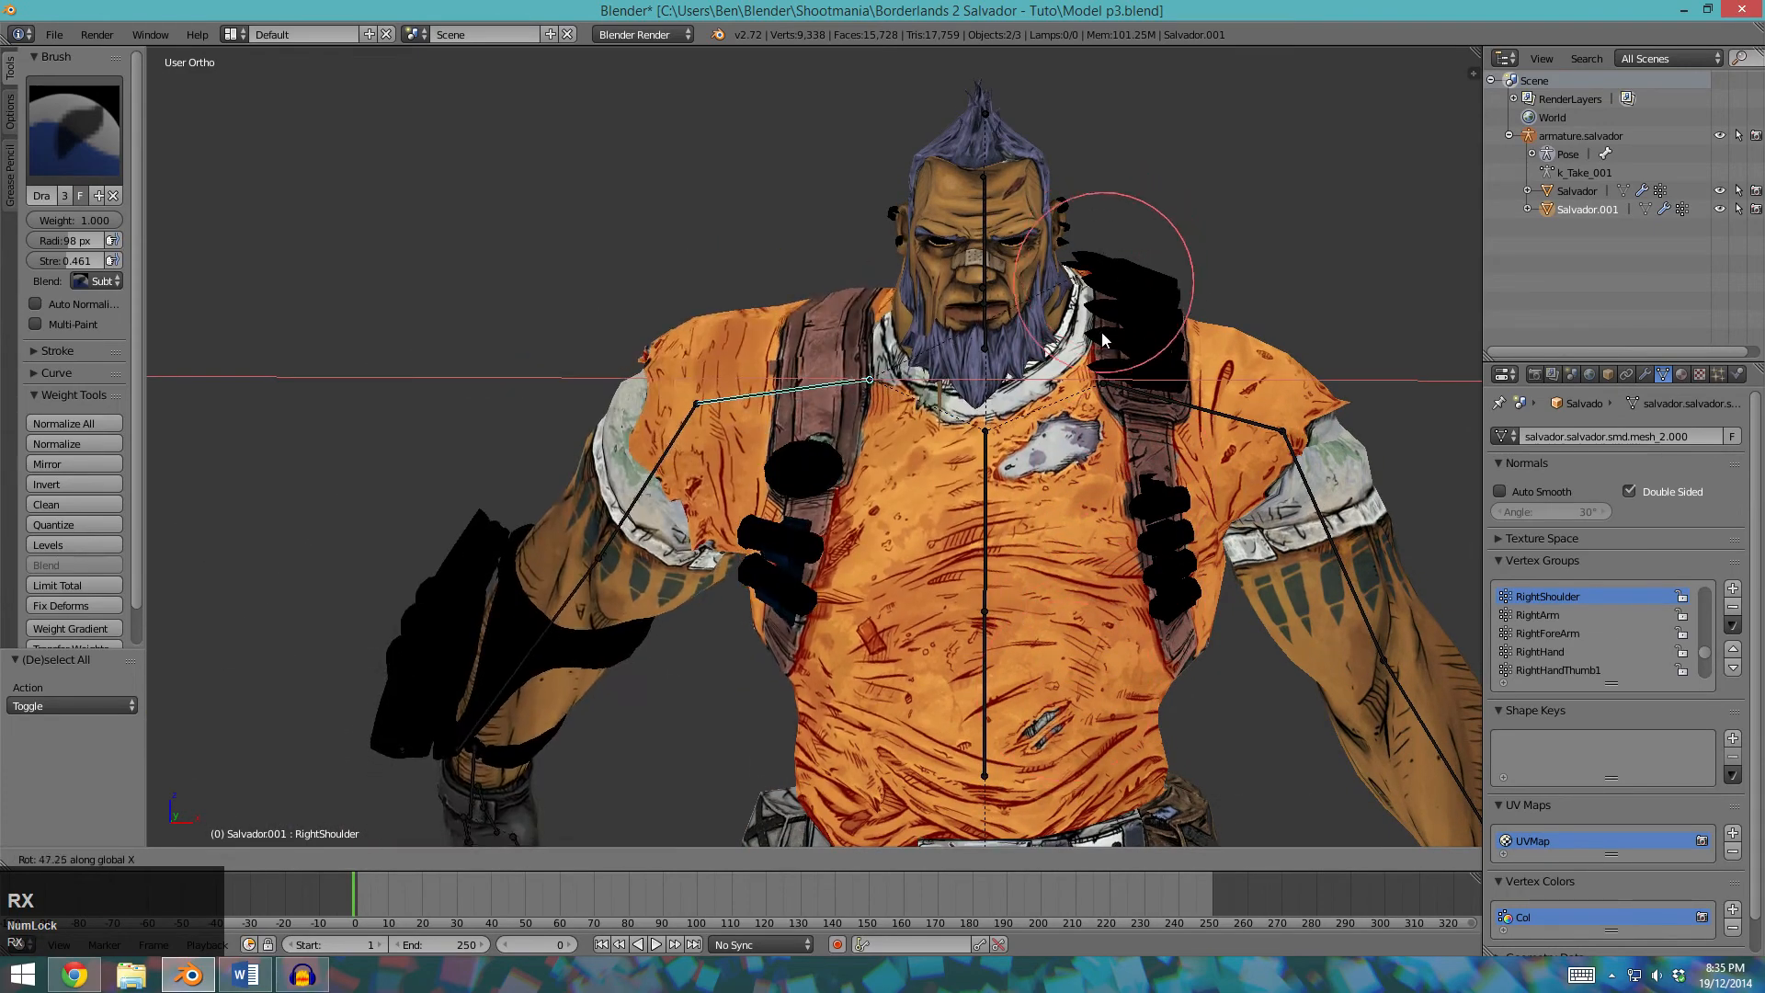
key("Escape")
Select the LeftShoulder bone, test its rotation freely and about the X axis against the strap accessories, and cancel each rotation.
right_click(1200, 405)
key("r")
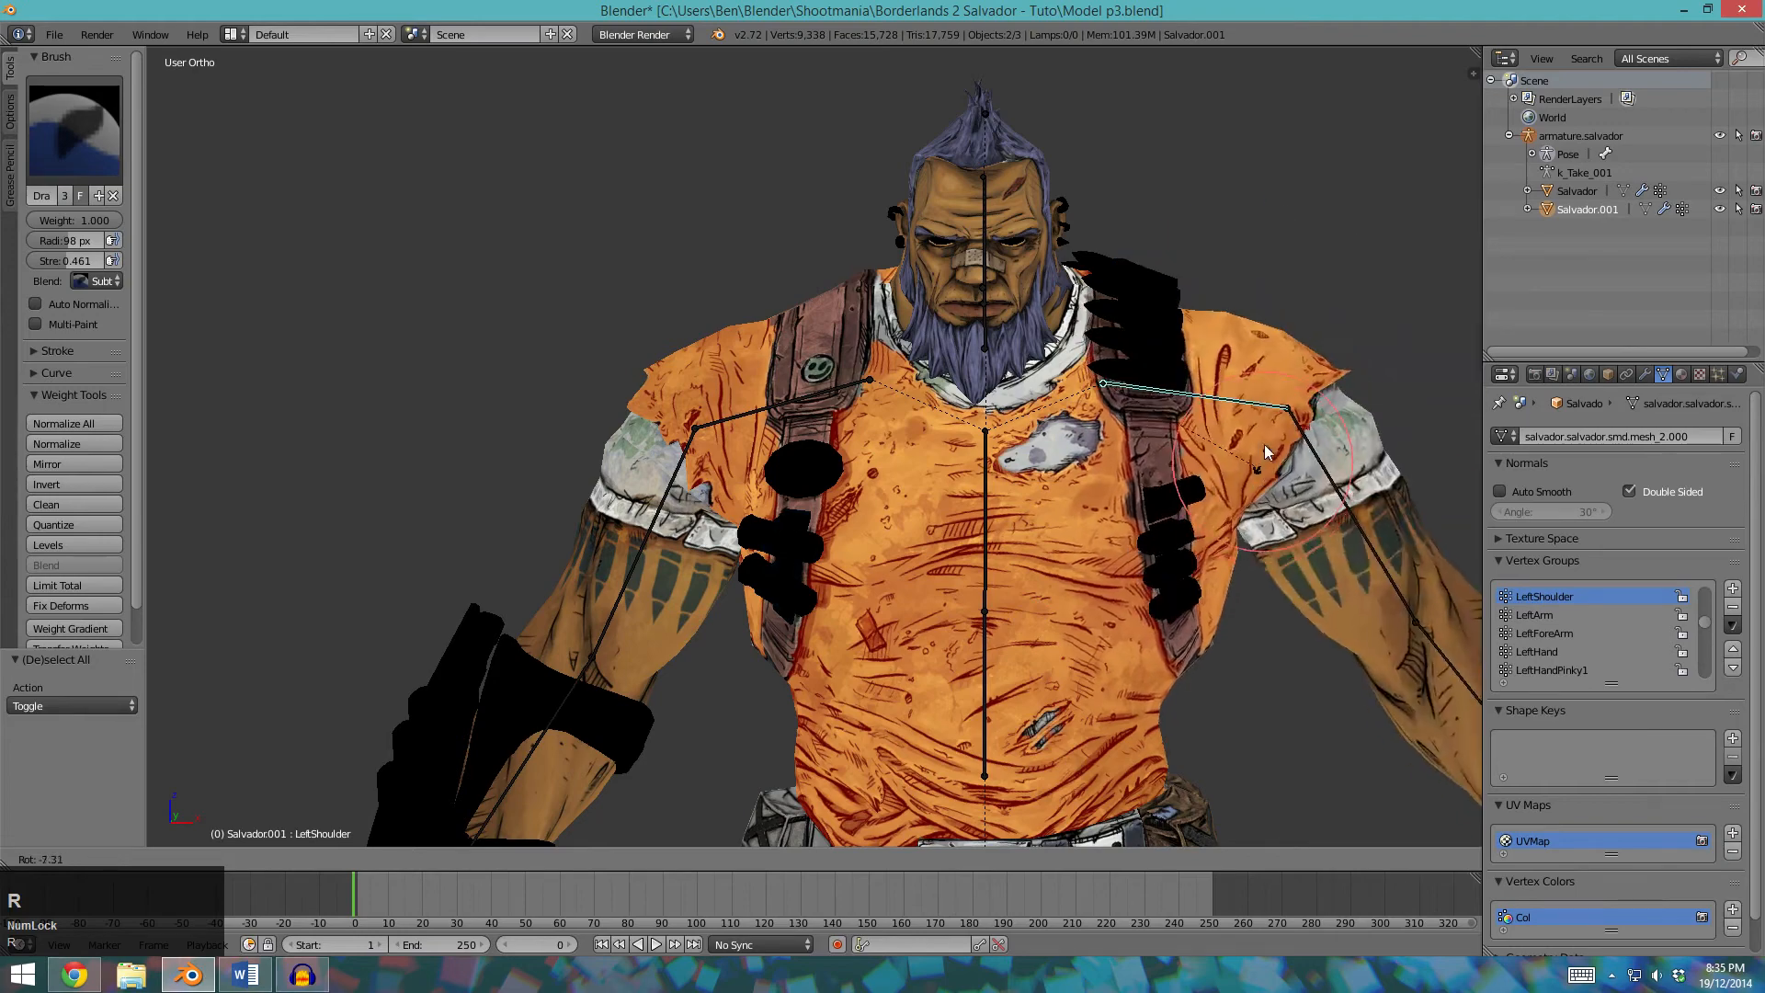
key("Escape")
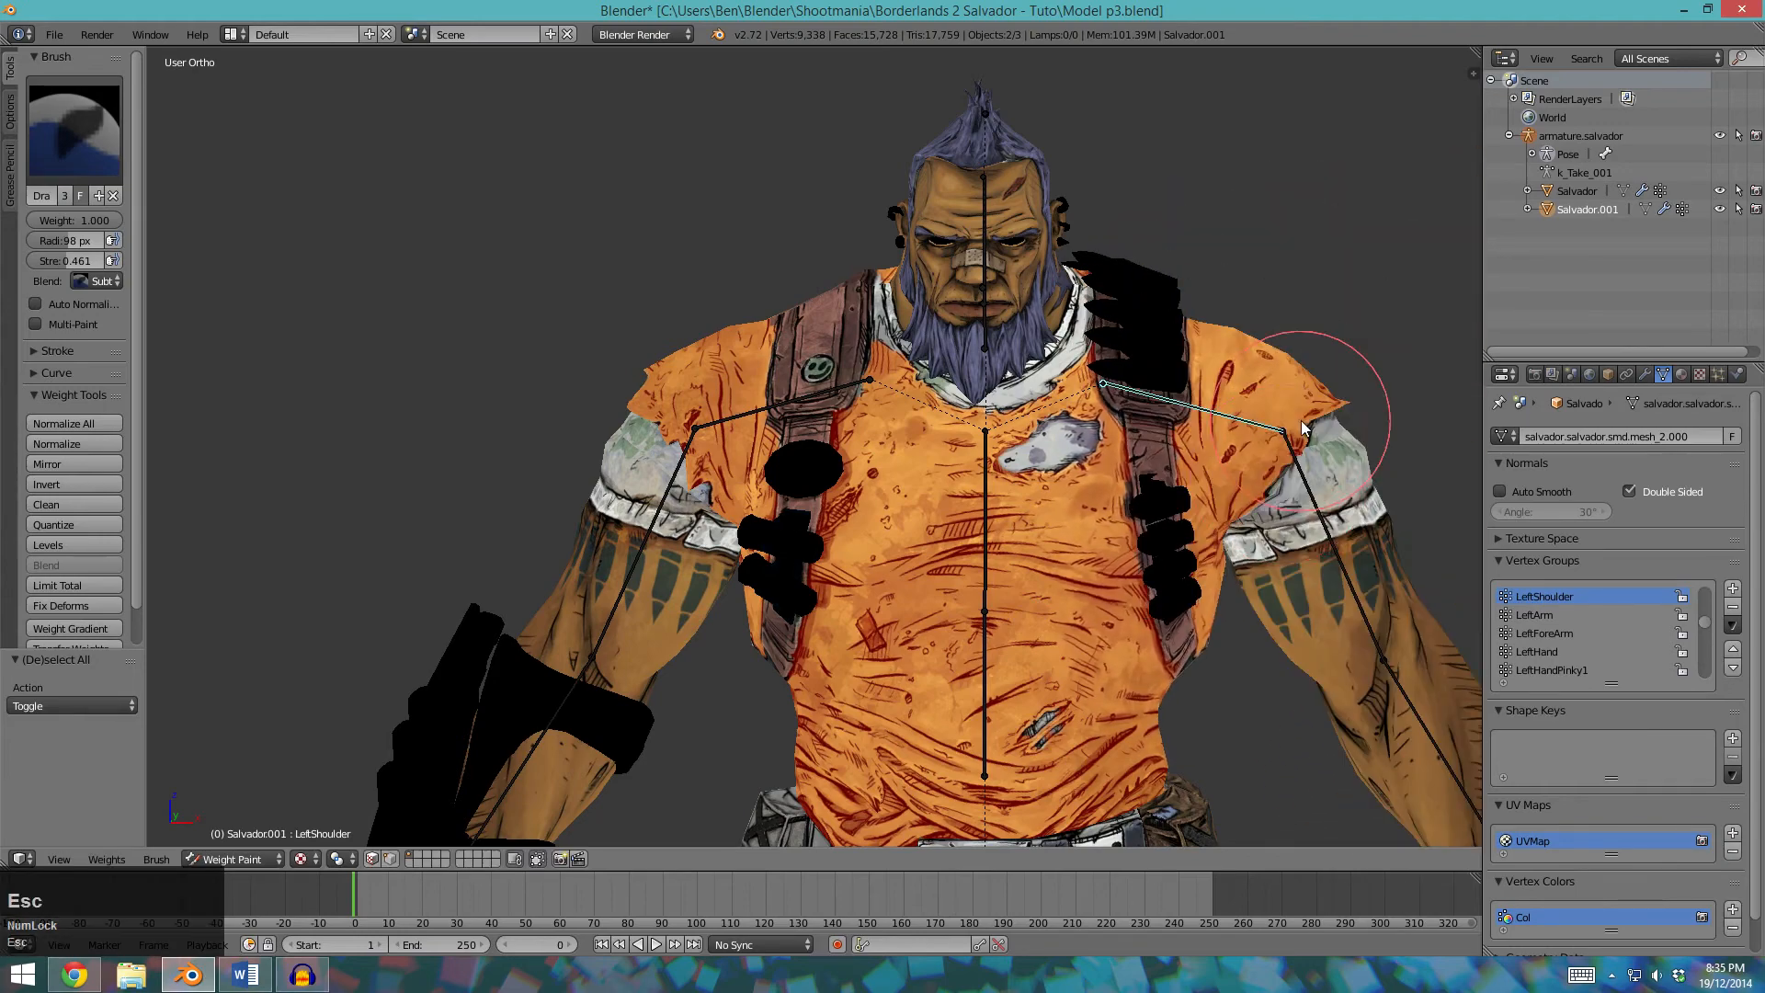
scroll(1246, 594, "up", 5)
middle_click_drag(1055, 577, 945, 524)
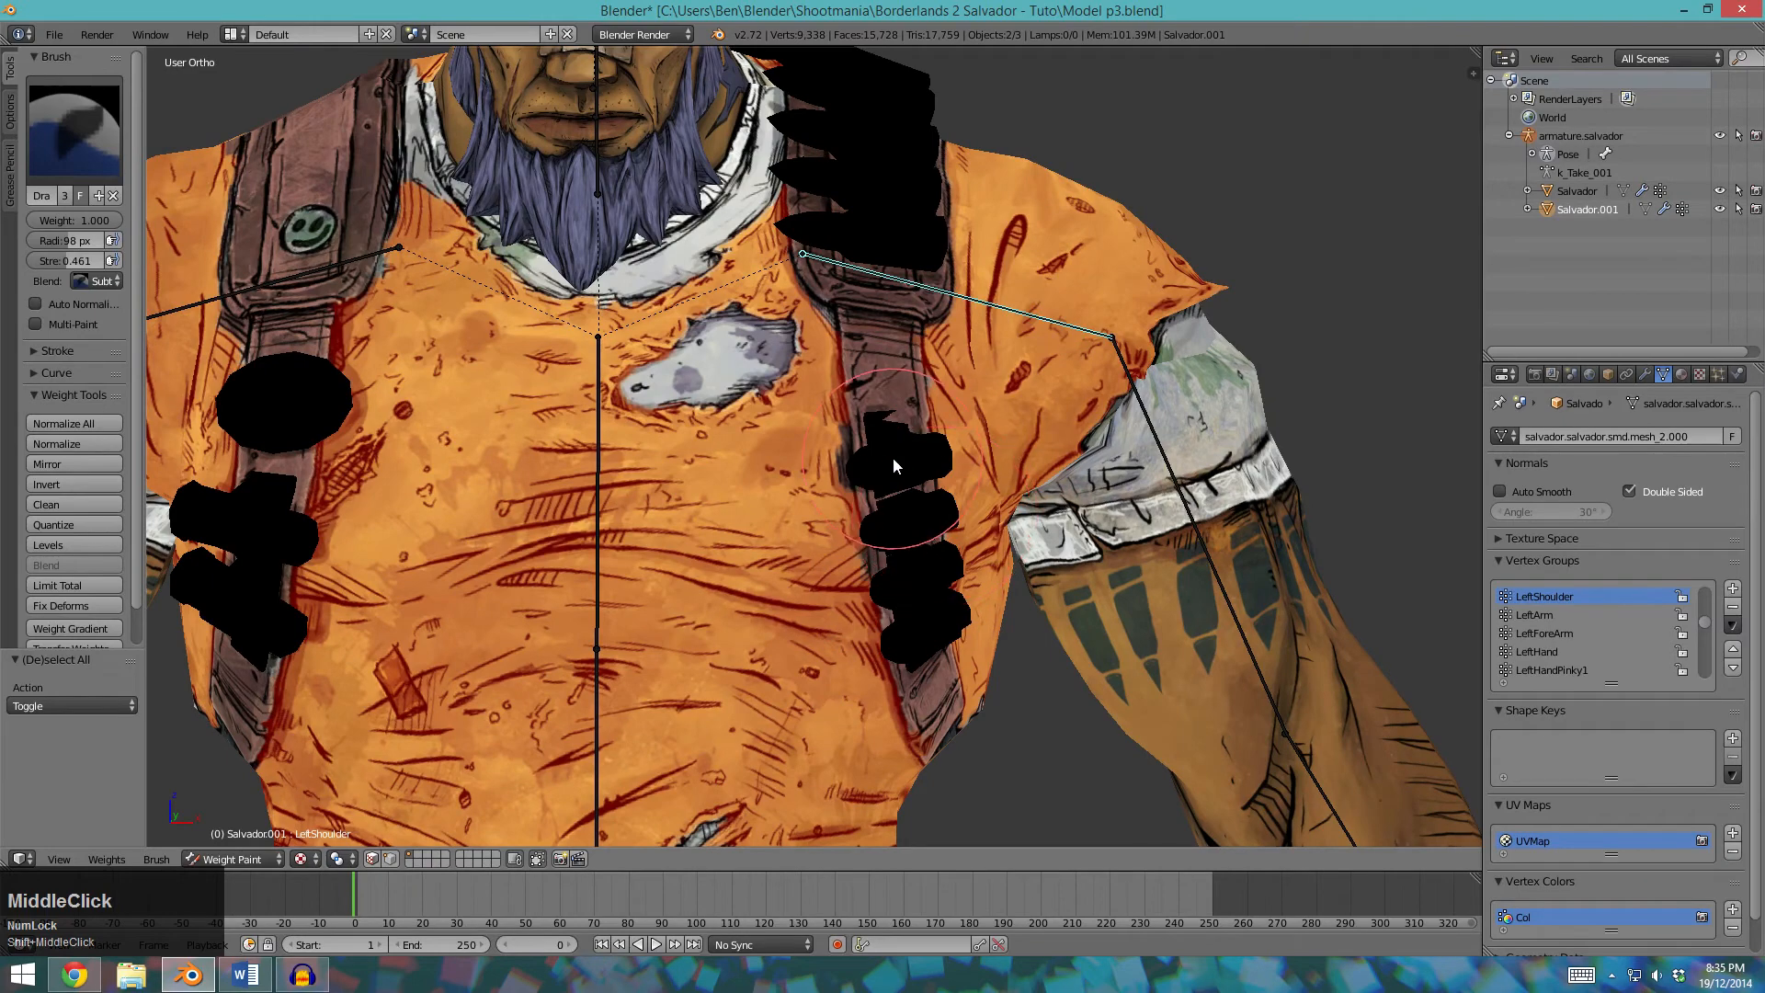
key("r")
key("x")
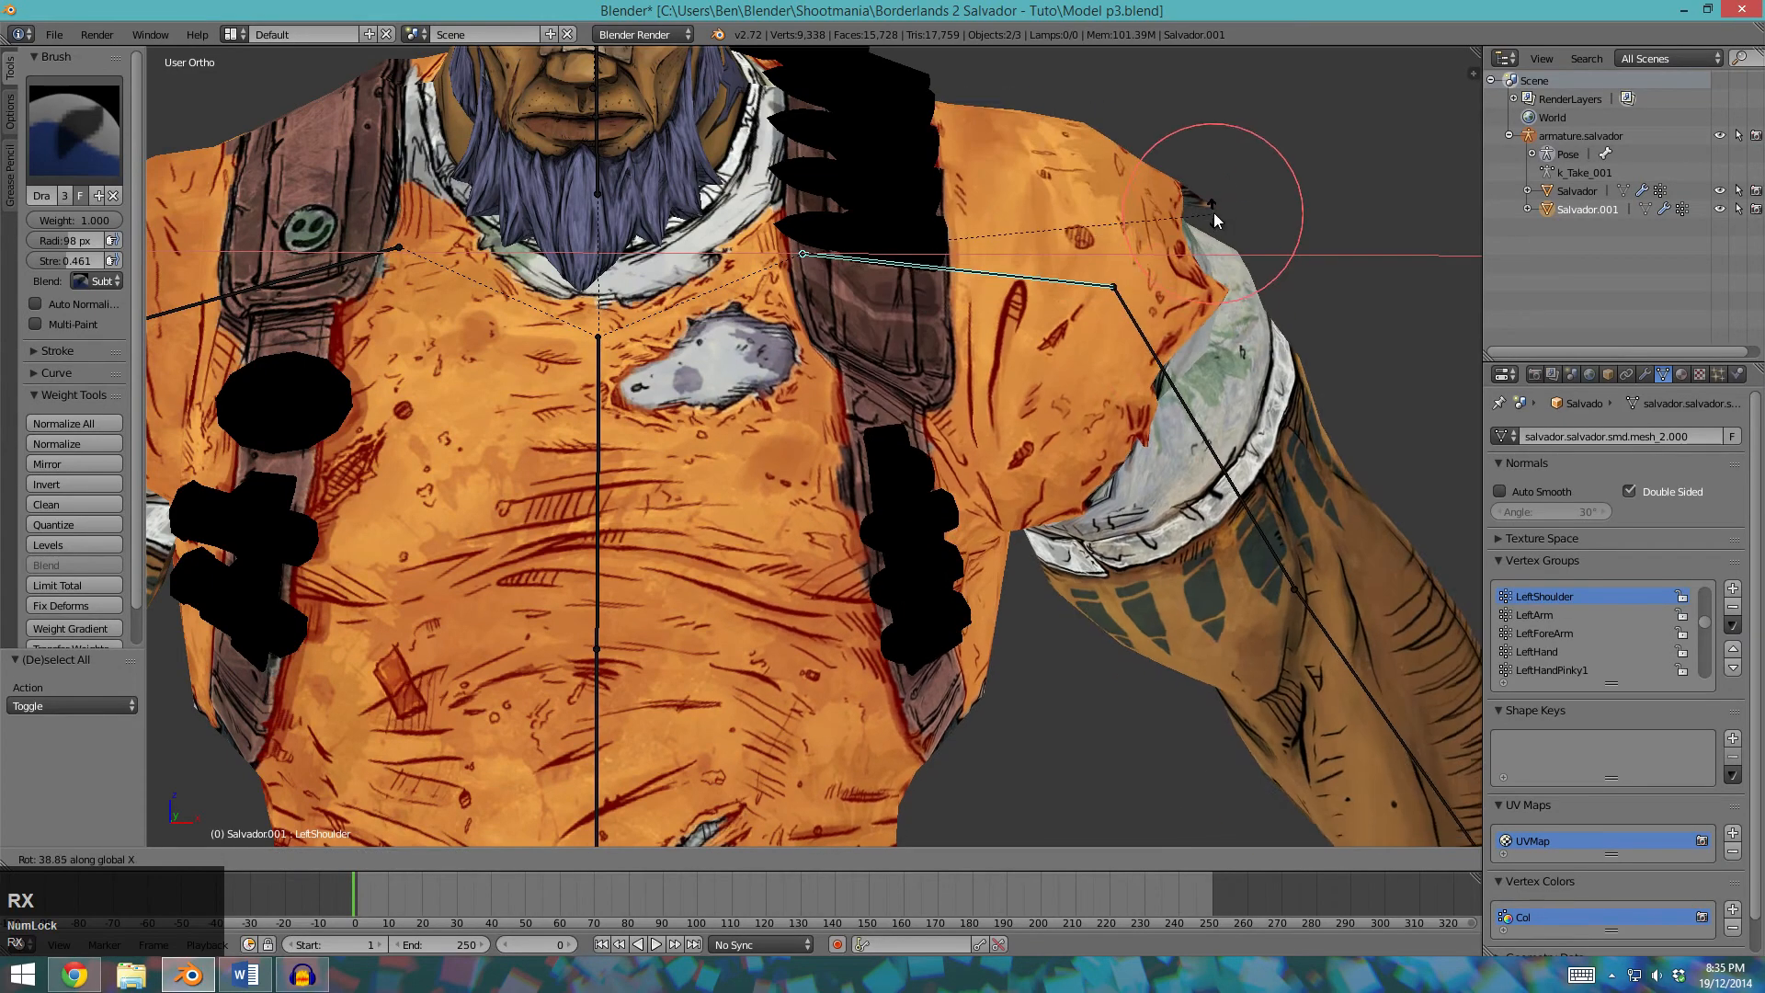
key("Escape")
scroll(1111, 478, "down", 3)
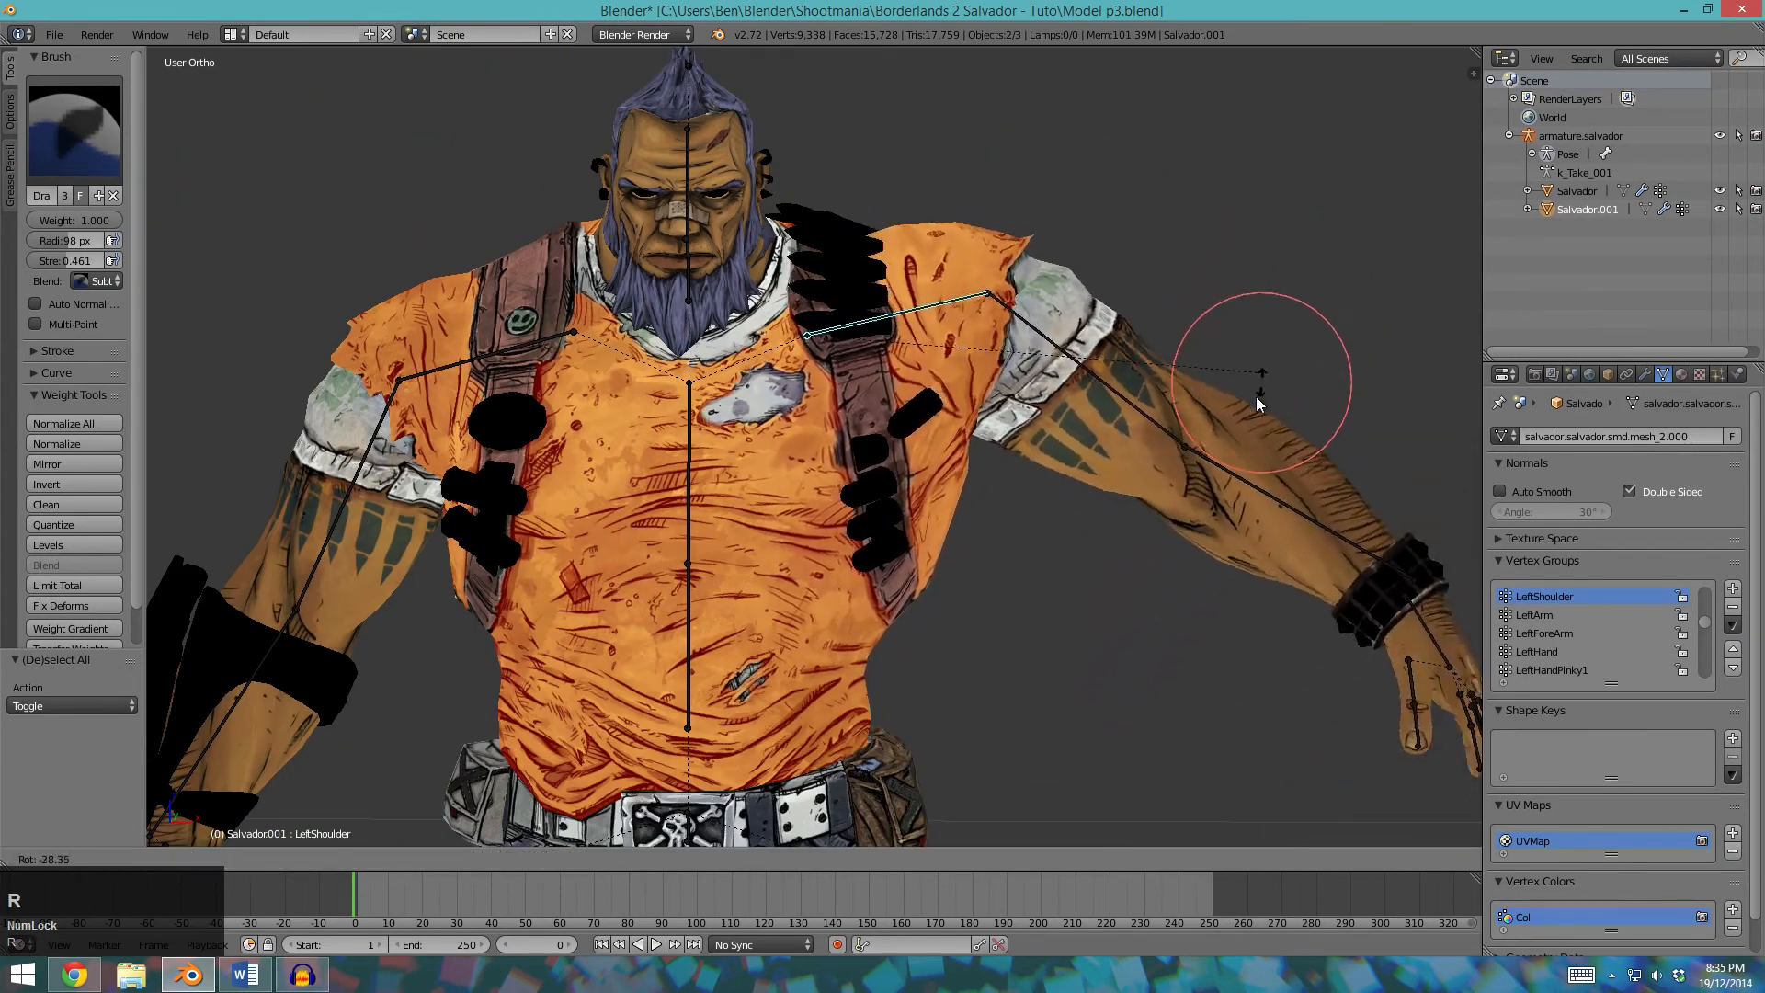
key("Escape")
Switch Salvador.001 to Edit Mode with wireframe shading and select all vertices of the studded left wristband.
scroll(1232, 759, "up", 3)
middle_click_drag(1232, 759, 971, 421, "shift")
scroll(1123, 508, "up", 3)
key("a")
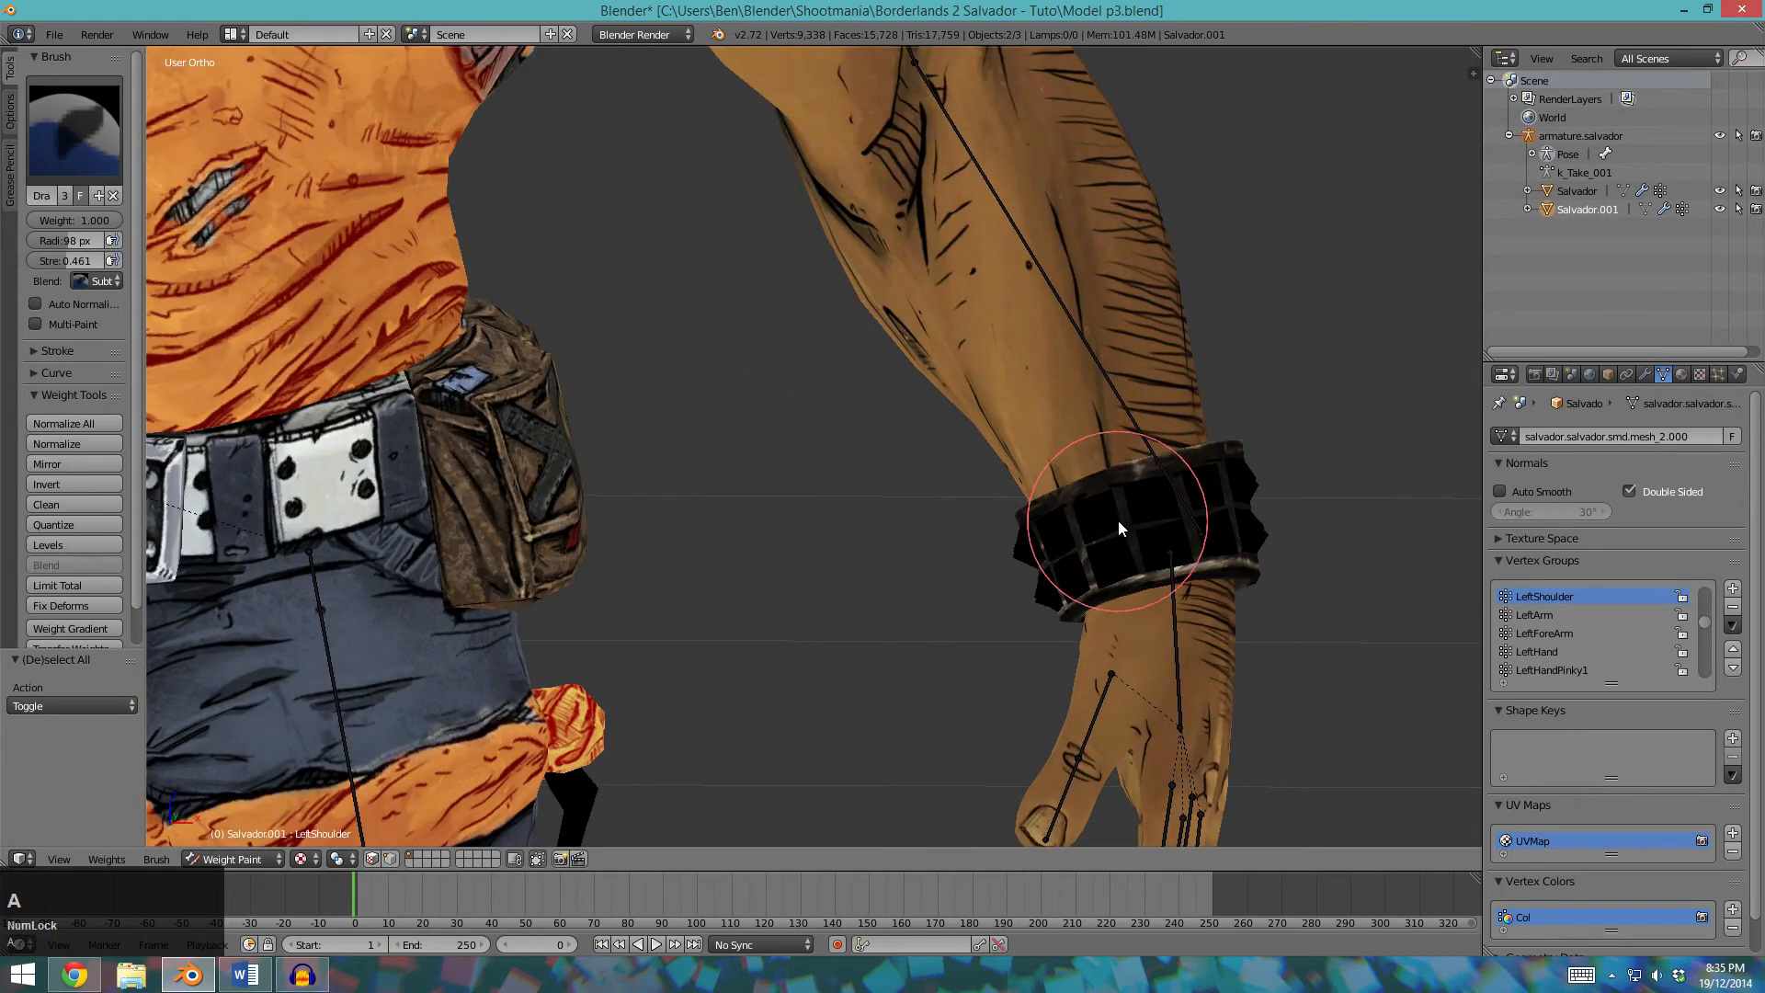
key("Tab")
key("a")
key("a")
key("c")
key("Escape")
key("z")
key("c")
left_click(1136, 524)
key("Escape")
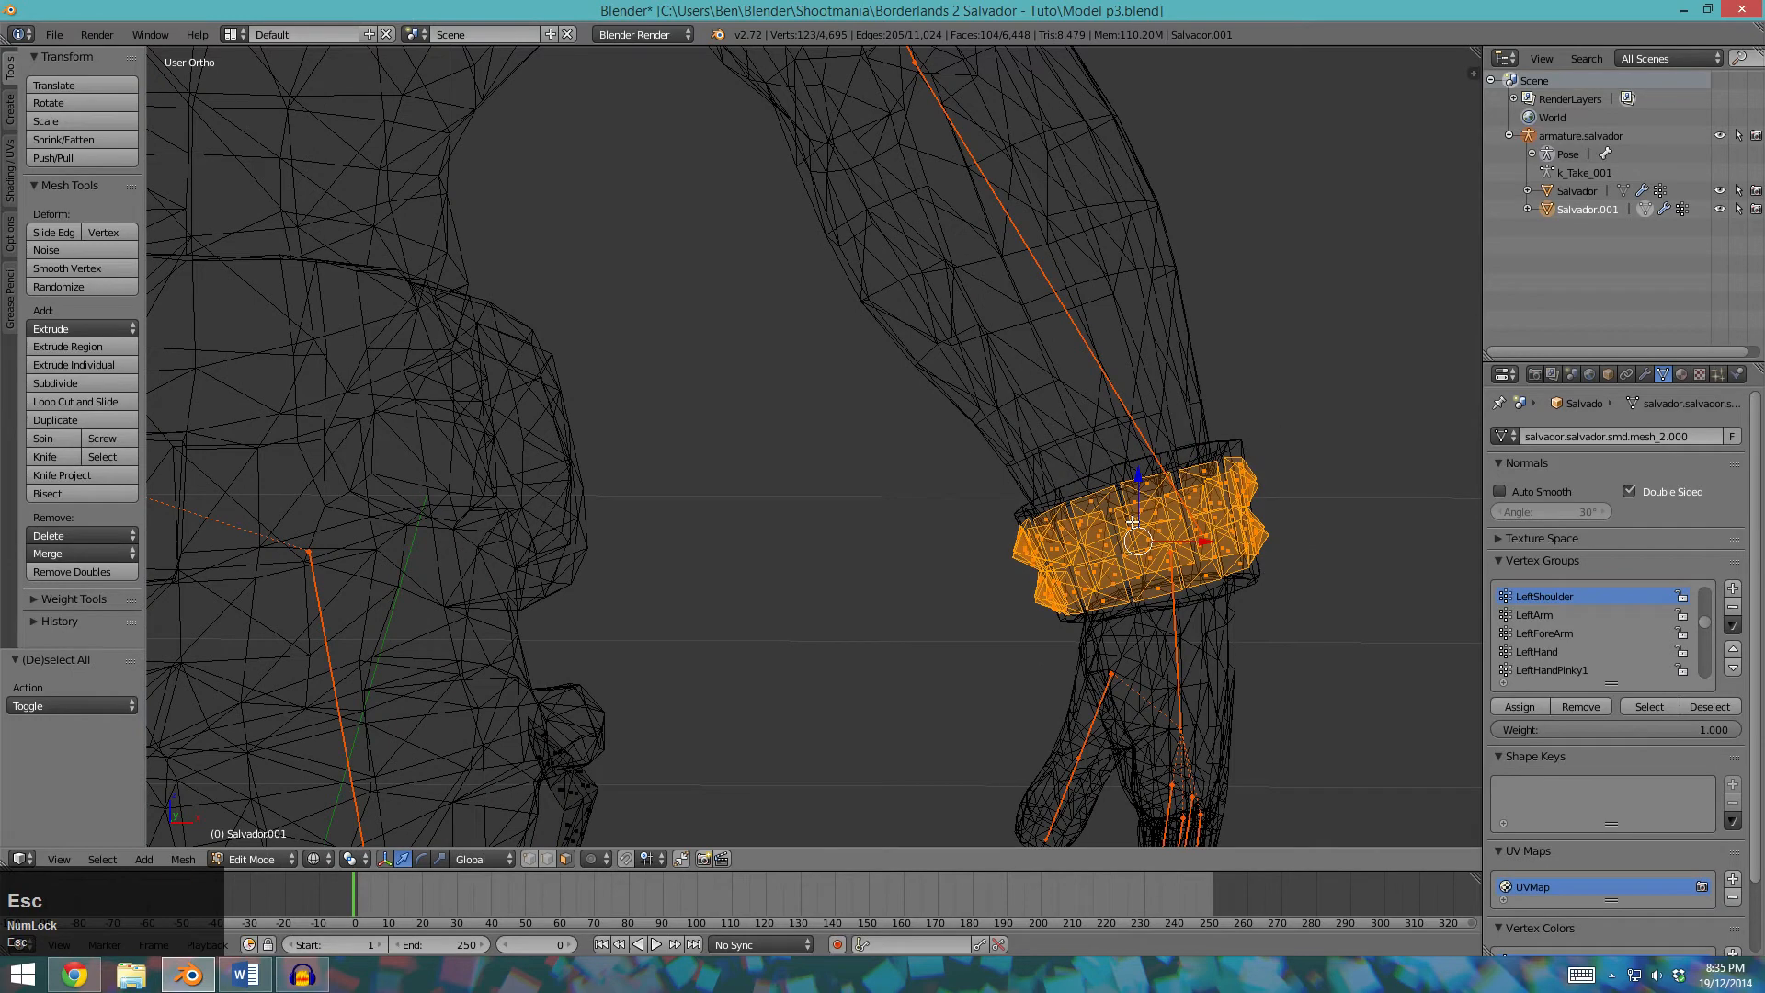
Return to solid shading, switch Salvador.001 to Weight Paint mode, and select the LeftHand bone.
key("z")
scroll(1051, 507, "down", 4)
middle_click_drag(1051, 508, 1021, 540, "shift")
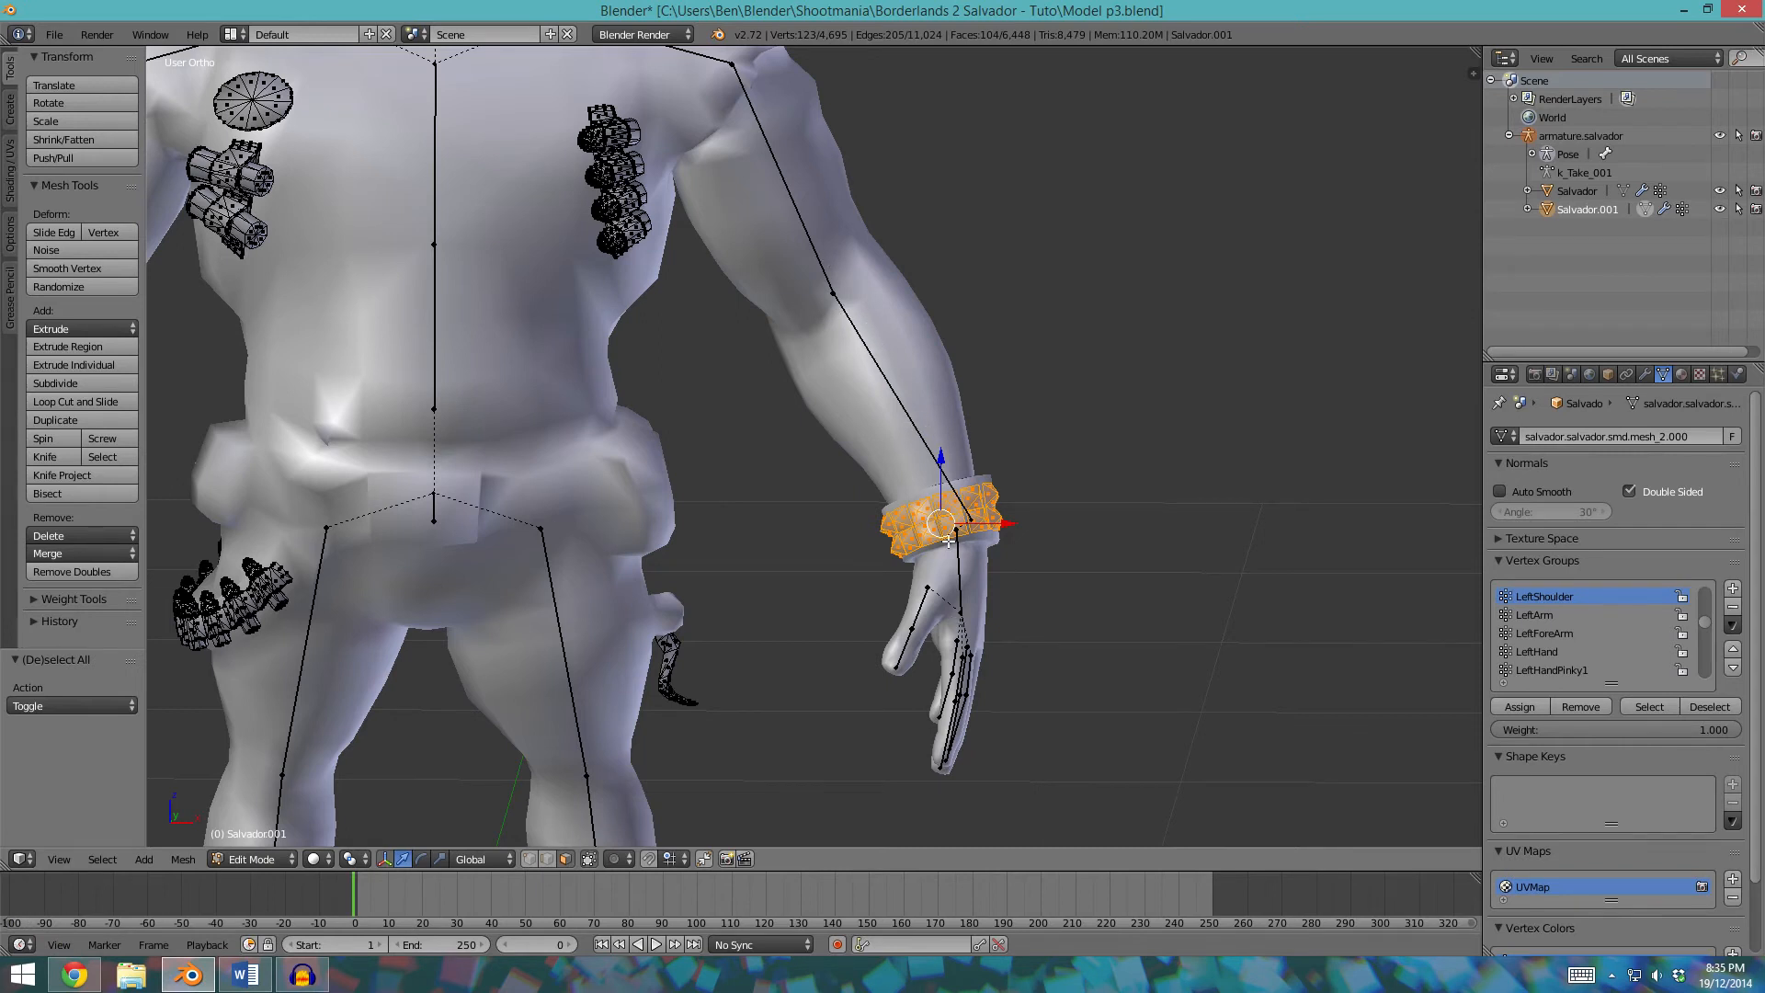
left_click(1540, 615)
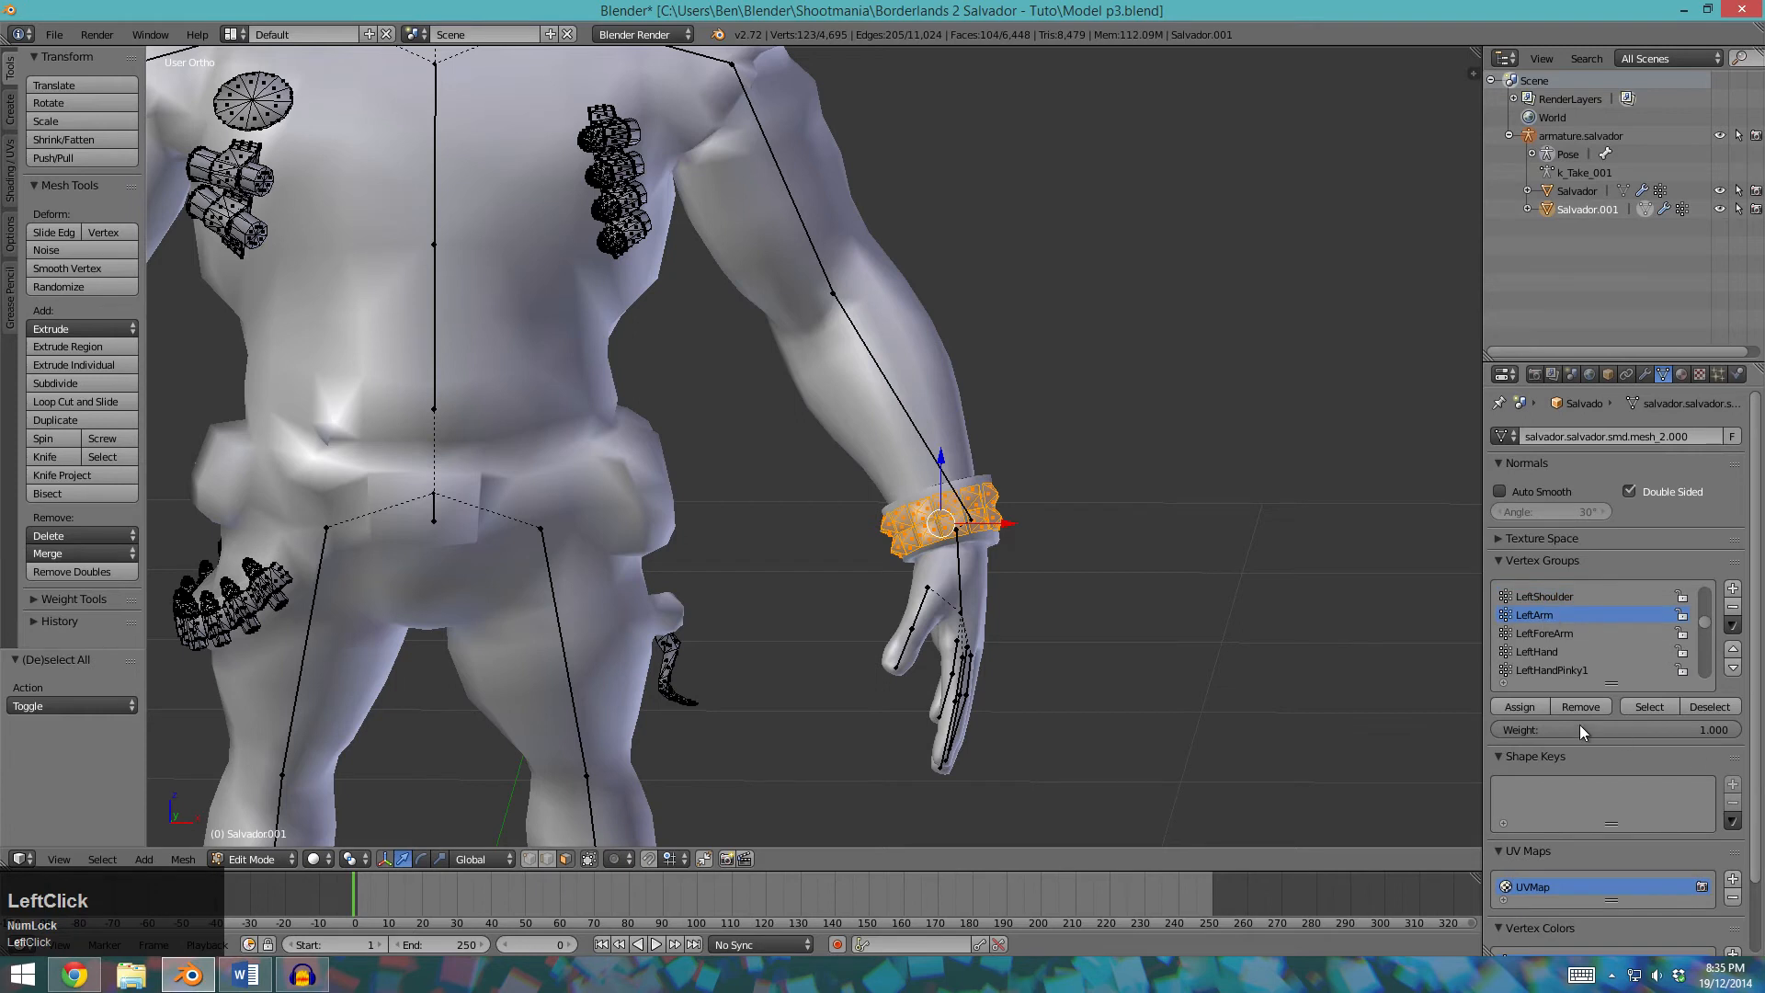
left_click(251, 859)
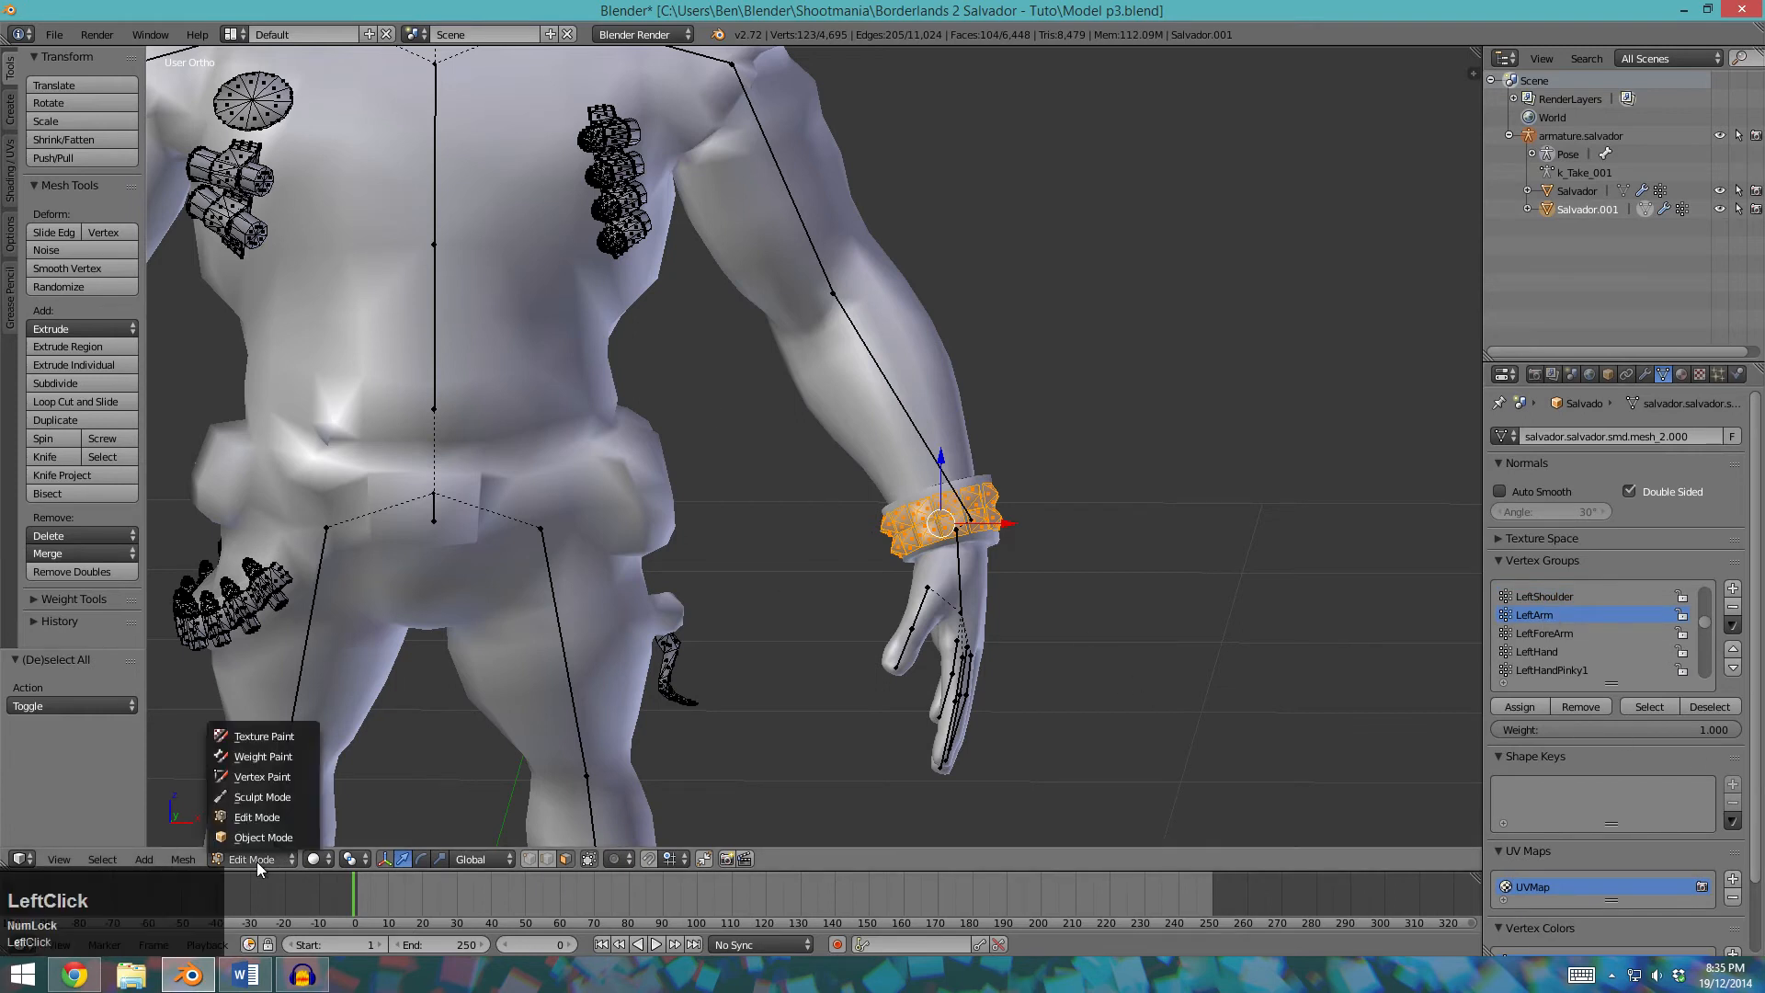
left_click(257, 746)
right_click(949, 556)
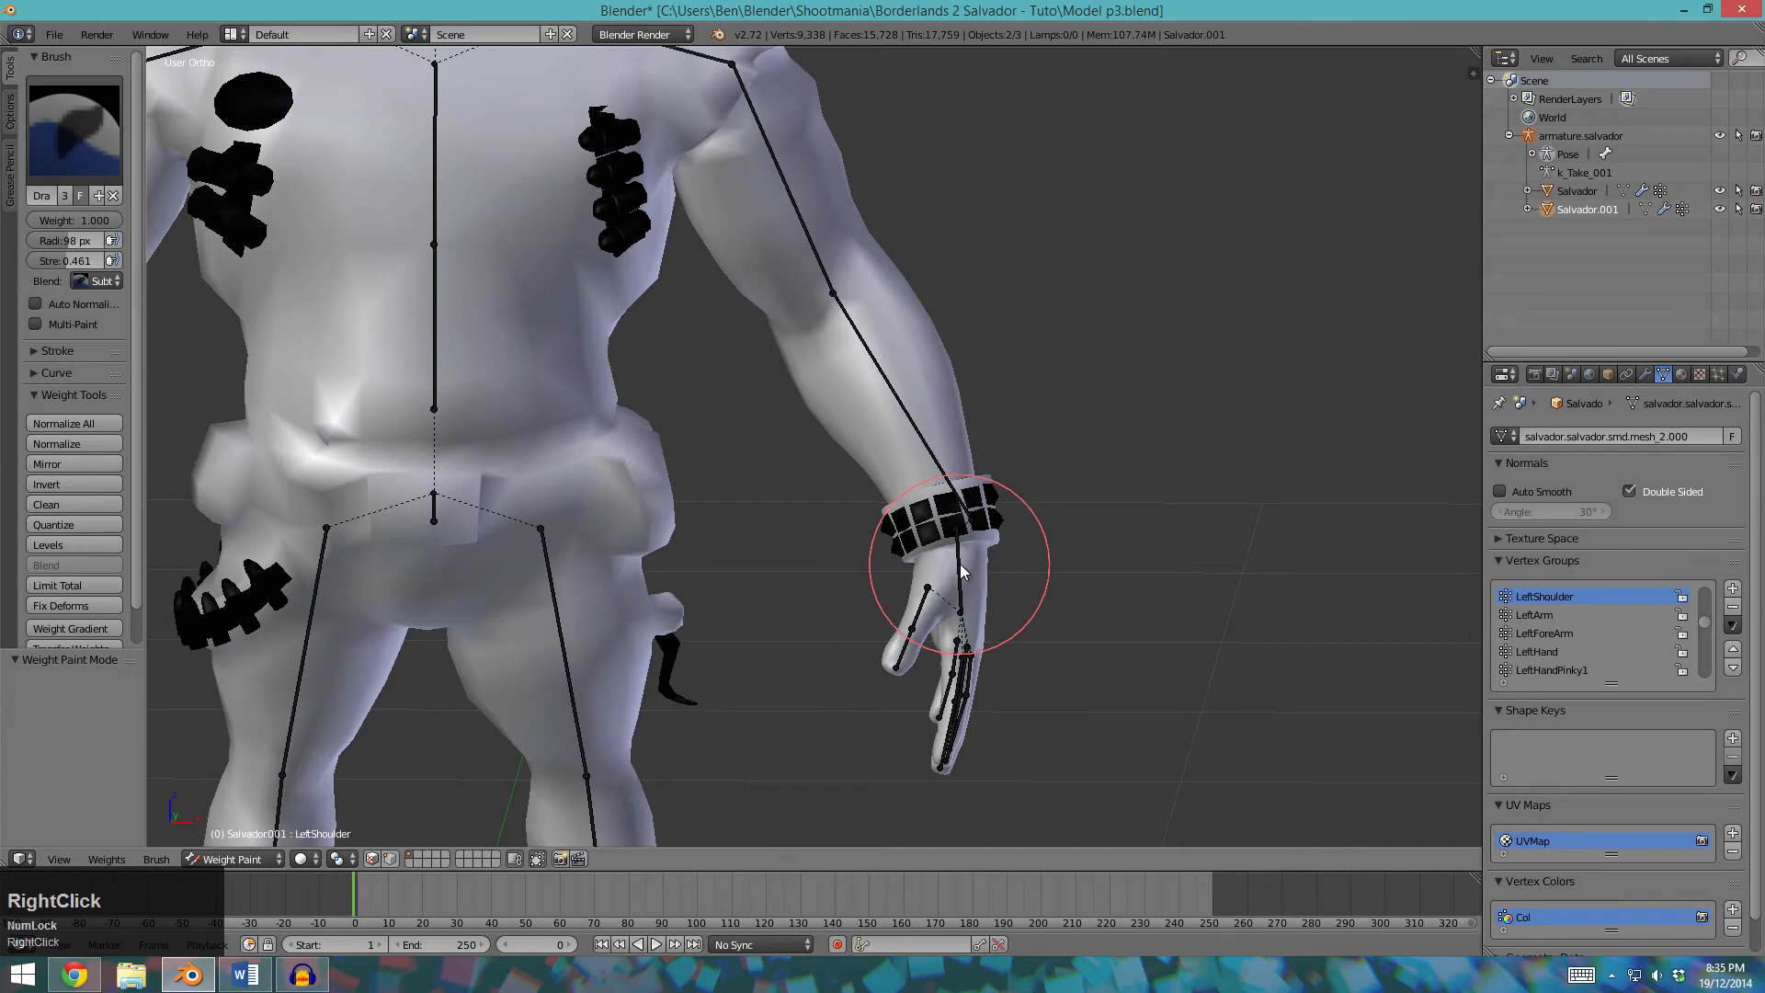
Erase the LeftHand weights from all around the left wristband with the Subtract brush.
left_click(103, 281)
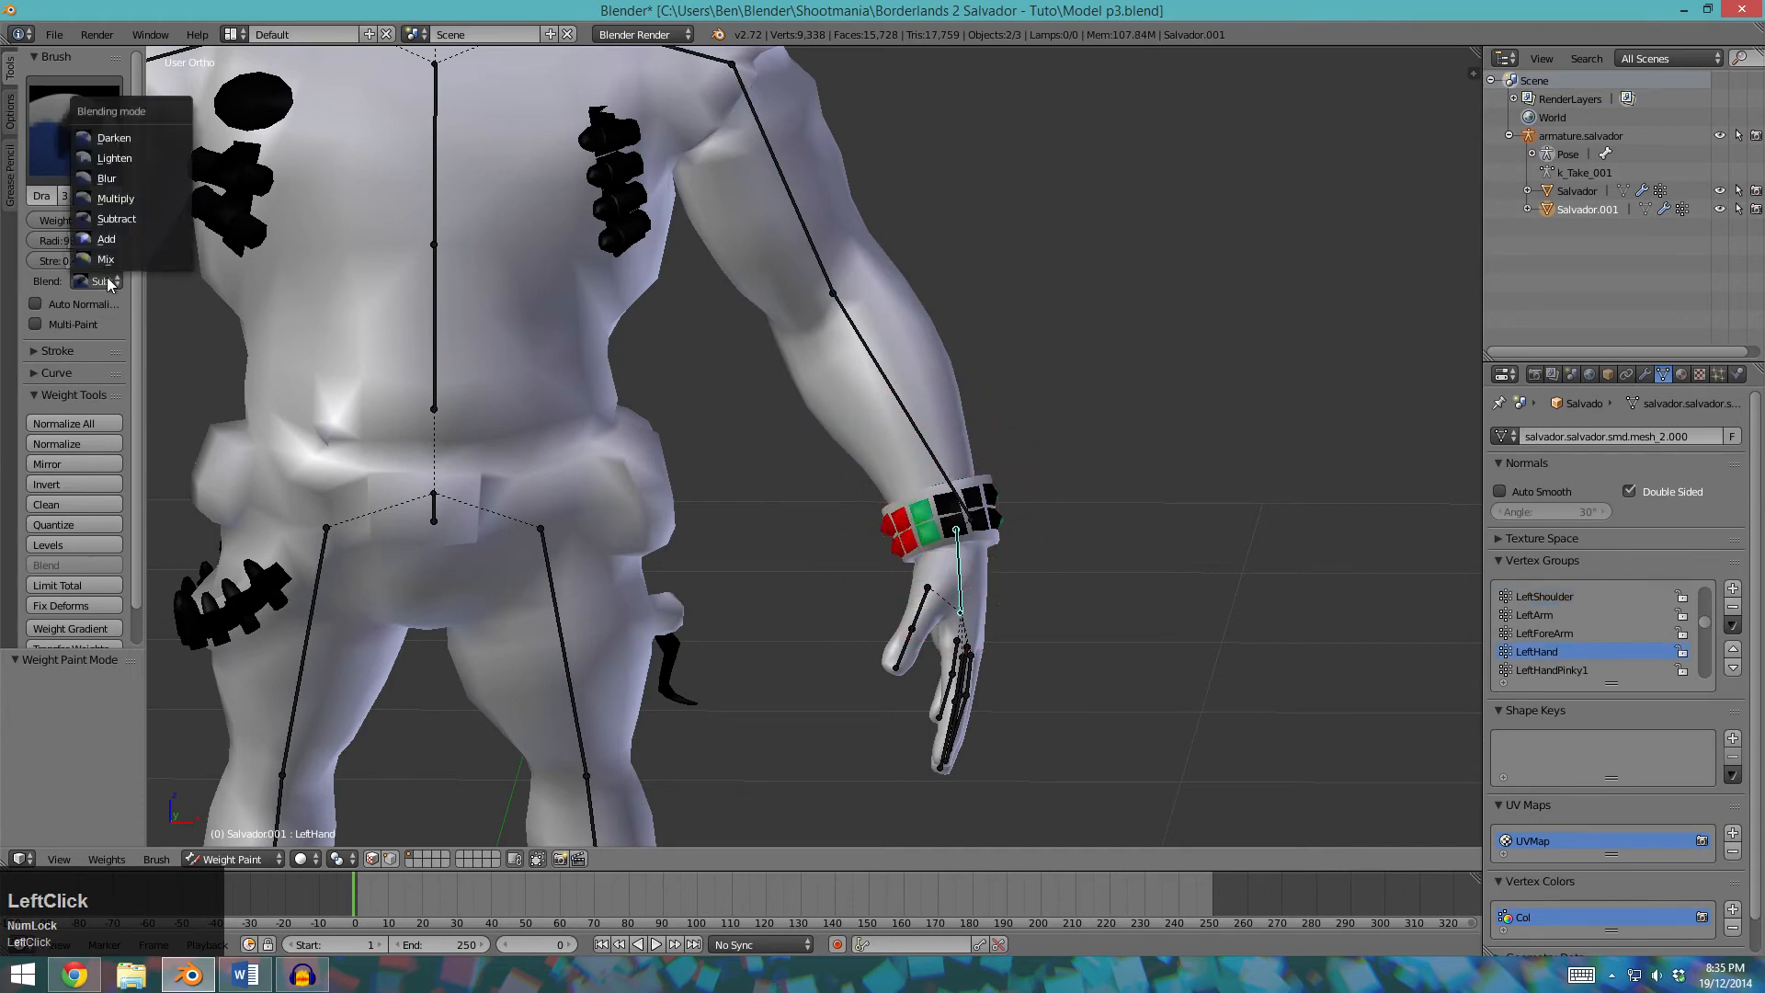
left_click_drag(979, 548, 947, 524)
mouse_move(947, 524)
middle_mouse_down()
mouse_move(610, 534)
mouse_move(809, 547)
mouse_move(643, 535)
middle_mouse_up()
left_click(814, 548)
left_click(791, 539)
middle_click_drag(791, 539, 1026, 572)
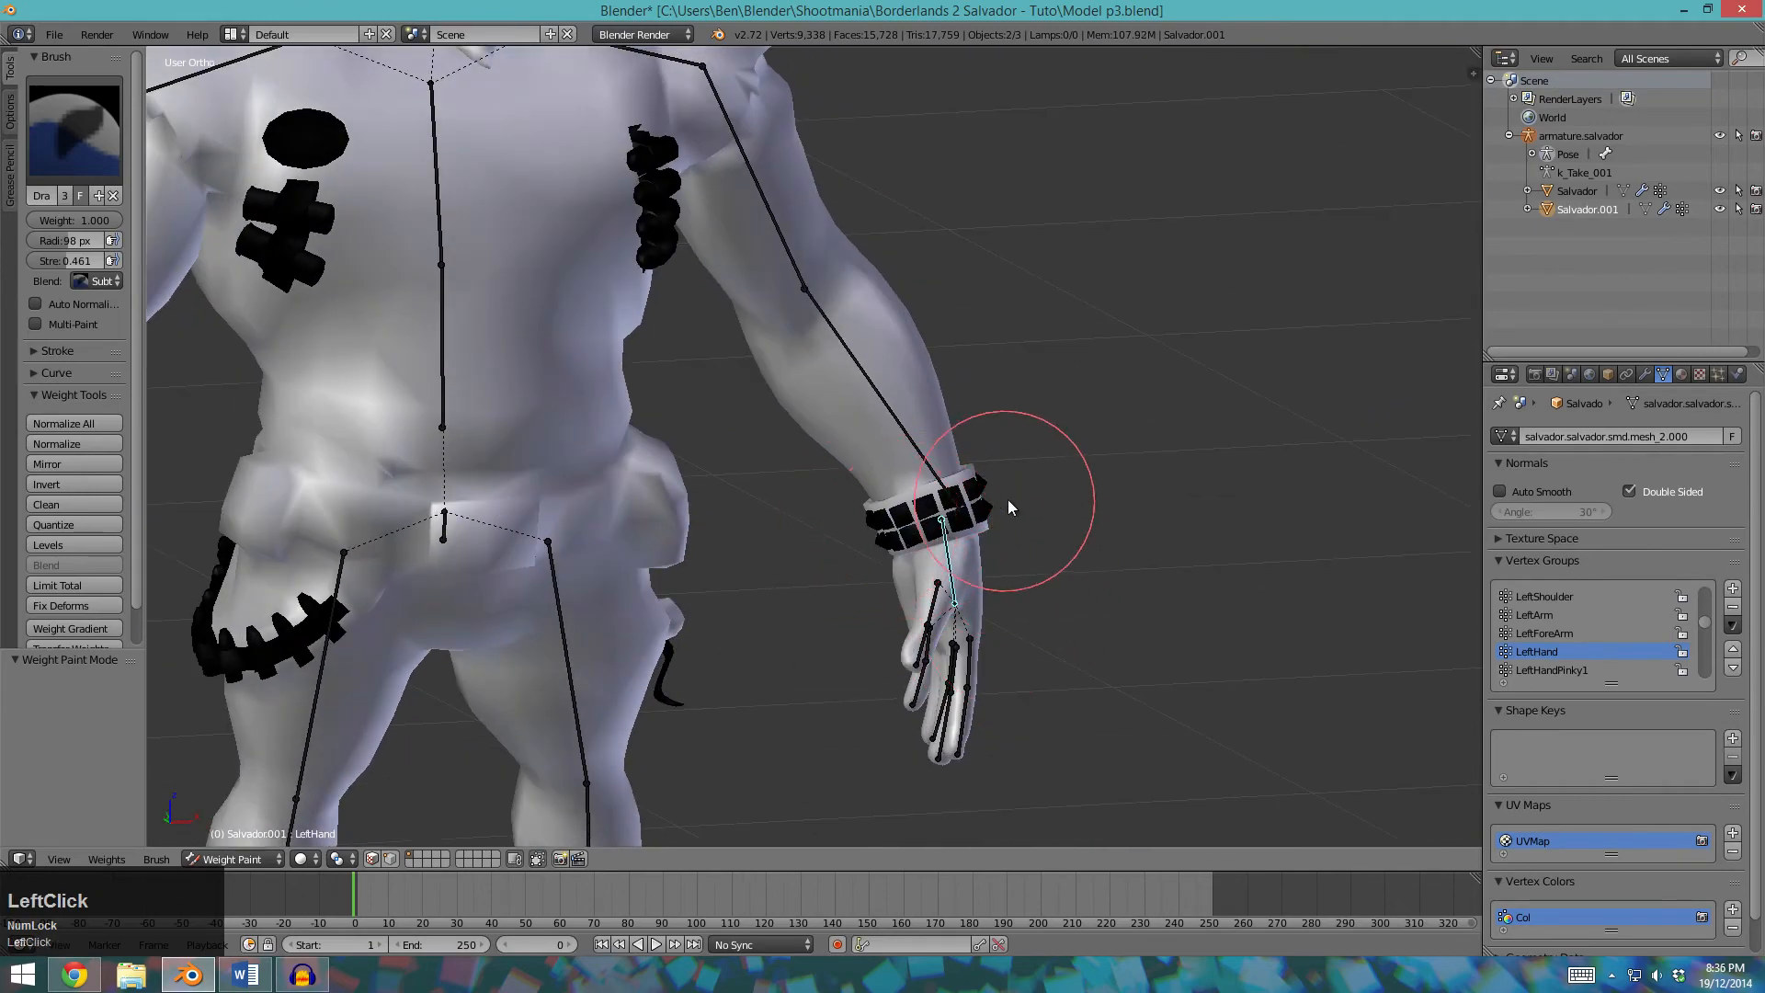
middle_click_drag(1002, 478, 1416, 570)
left_click(715, 534)
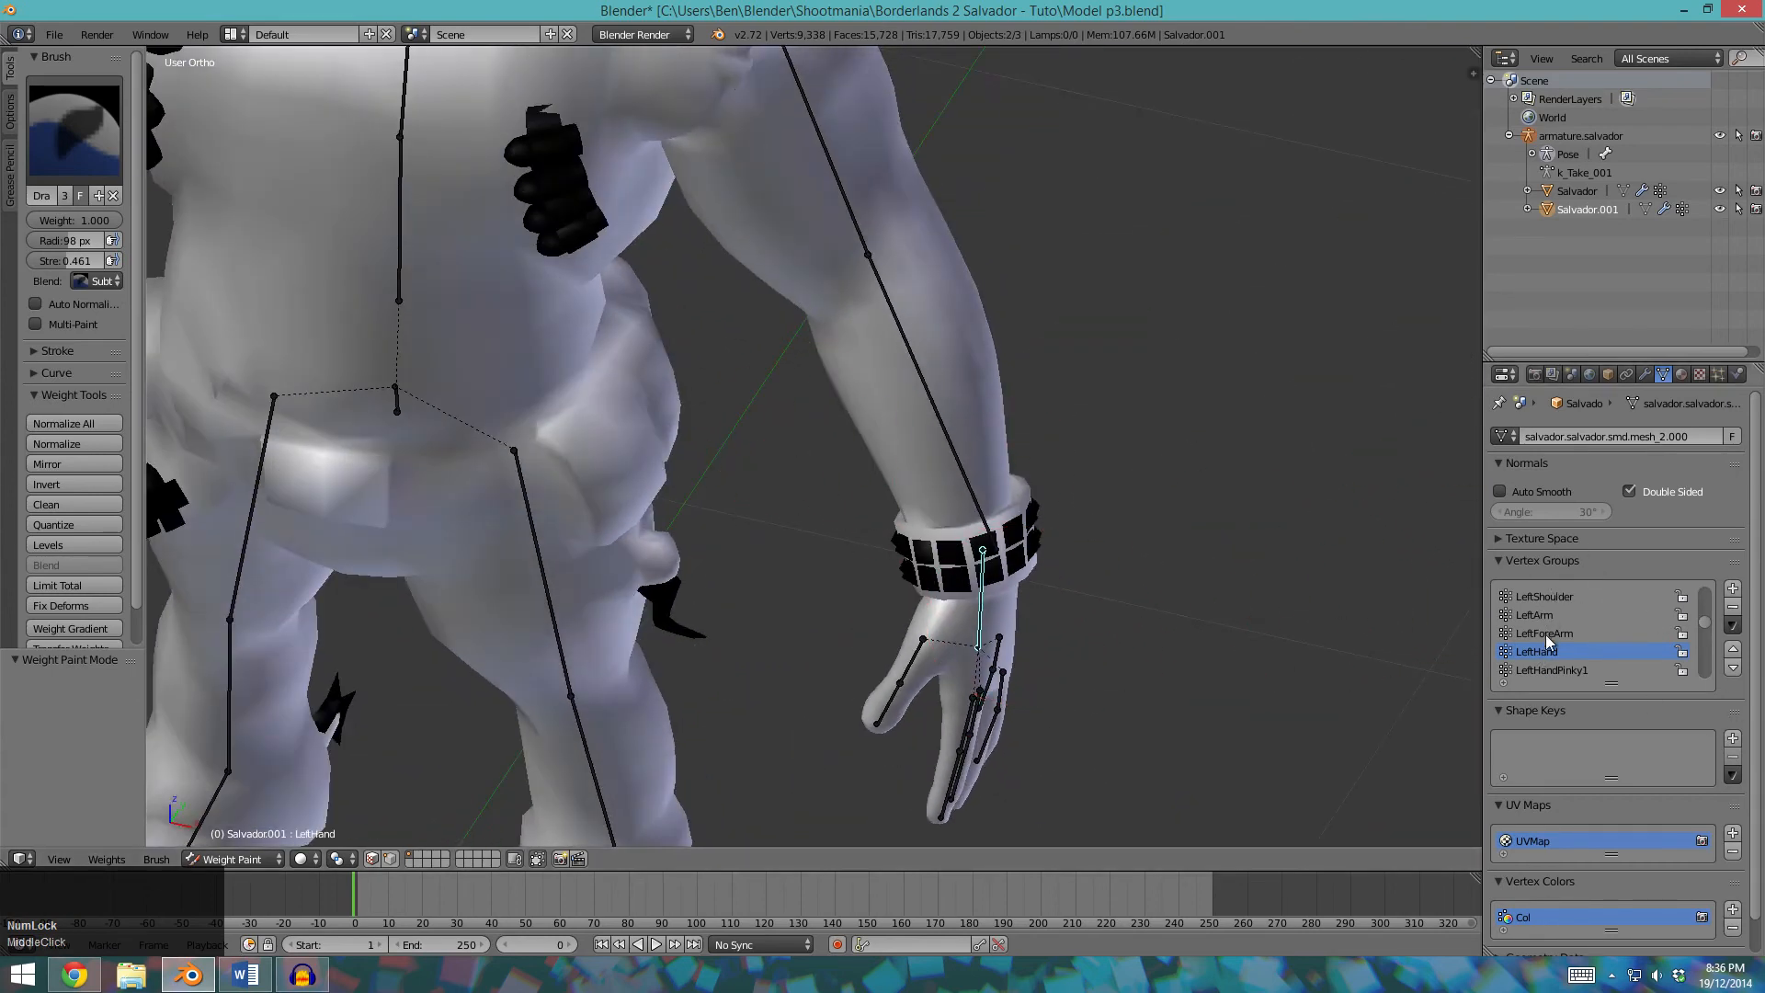
Select the LeftForeArm bone and erase its weights from all around the wristband with the Subtract brush.
scroll(903, 559, "down", 3)
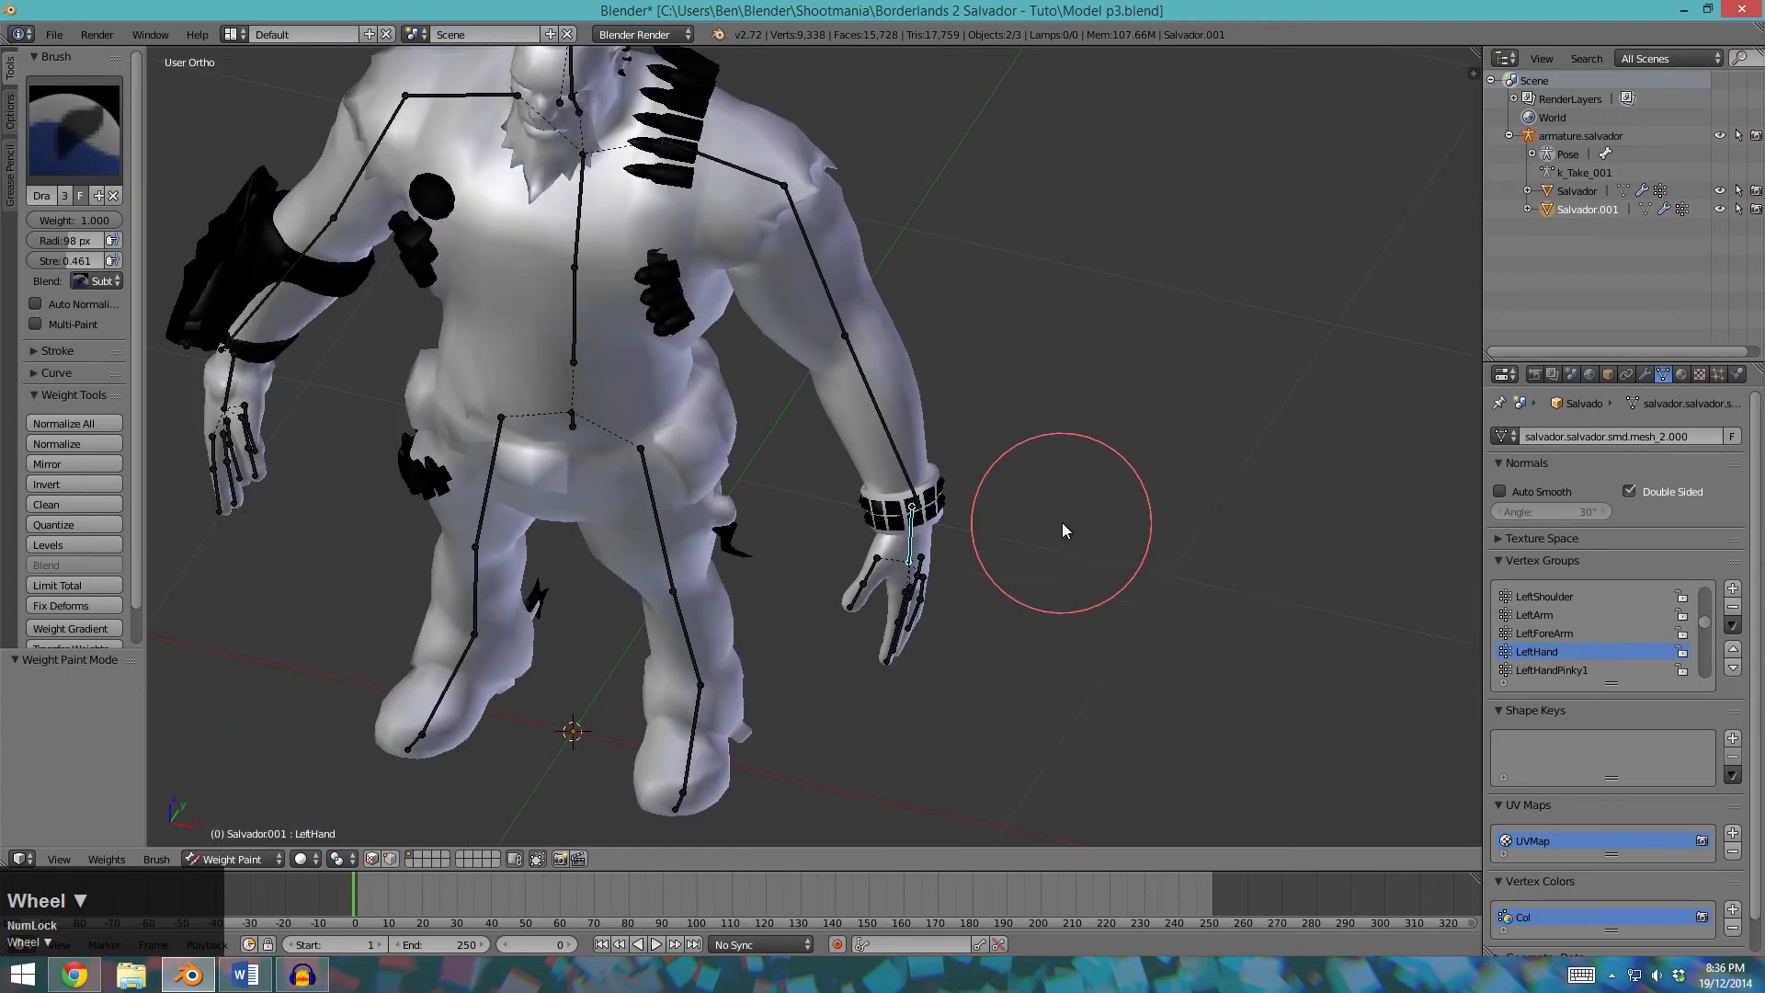
right_click(915, 483)
middle_click_drag(980, 504, 940, 599, "ctrl")
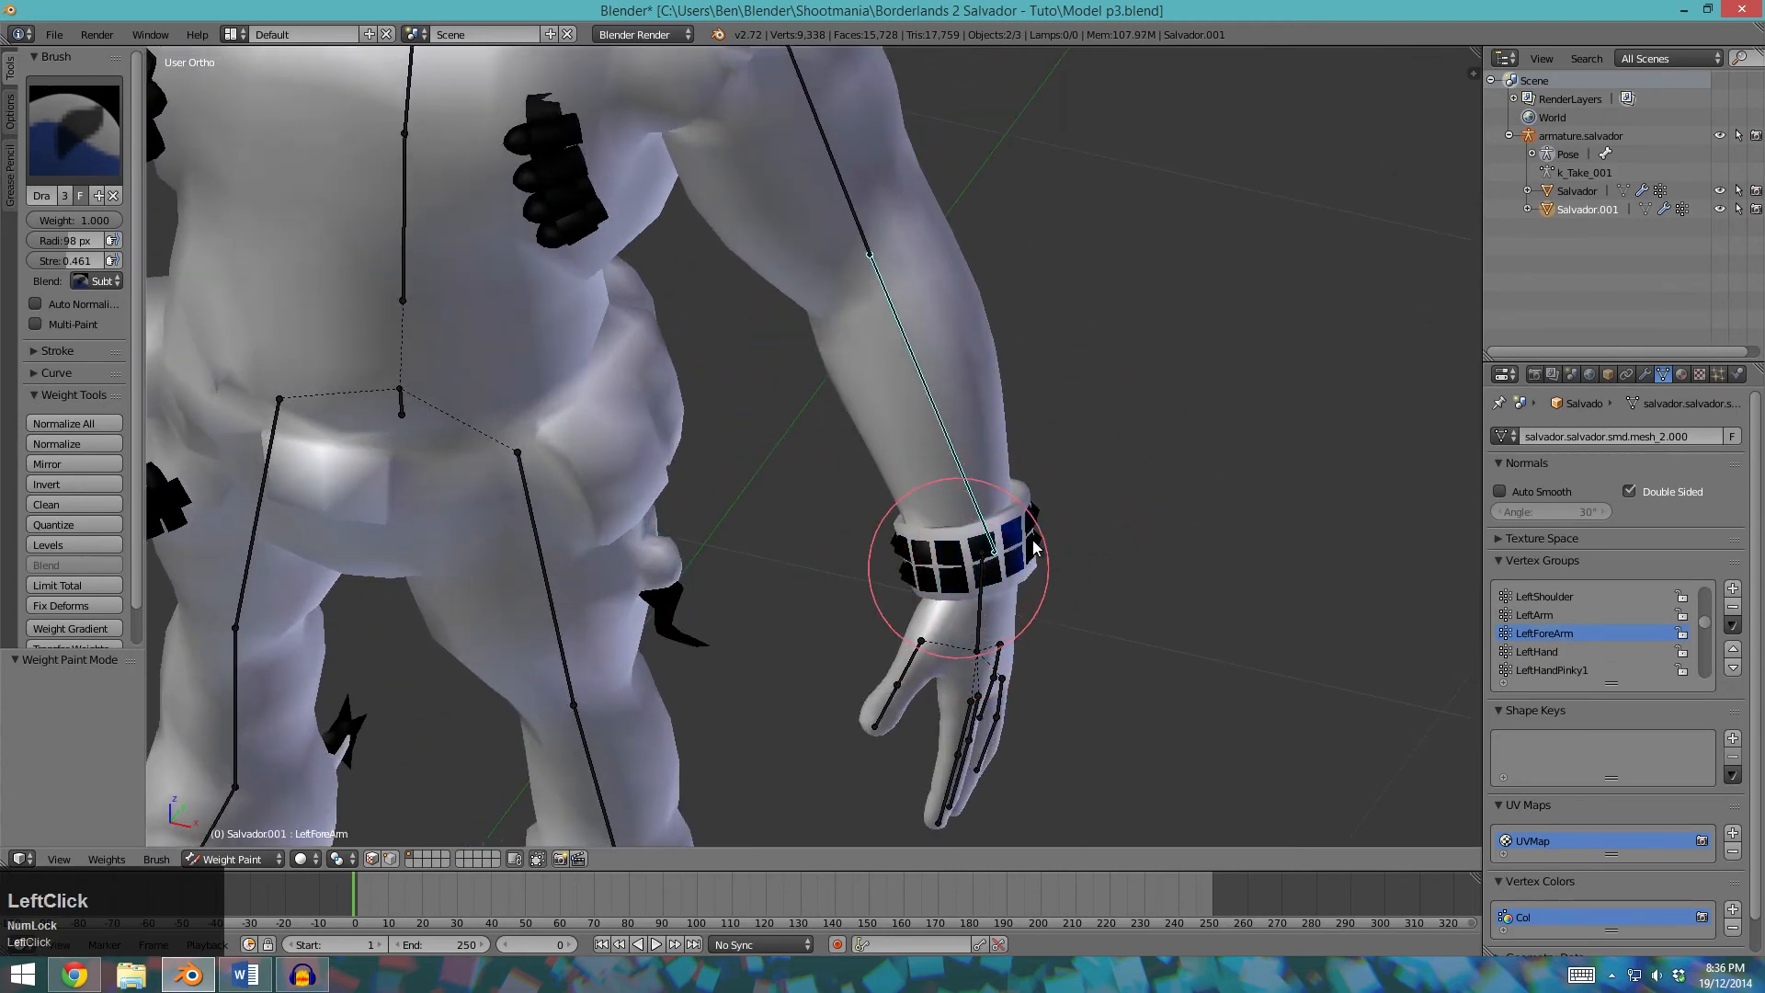
middle_click_drag(472, 196, 737, 561)
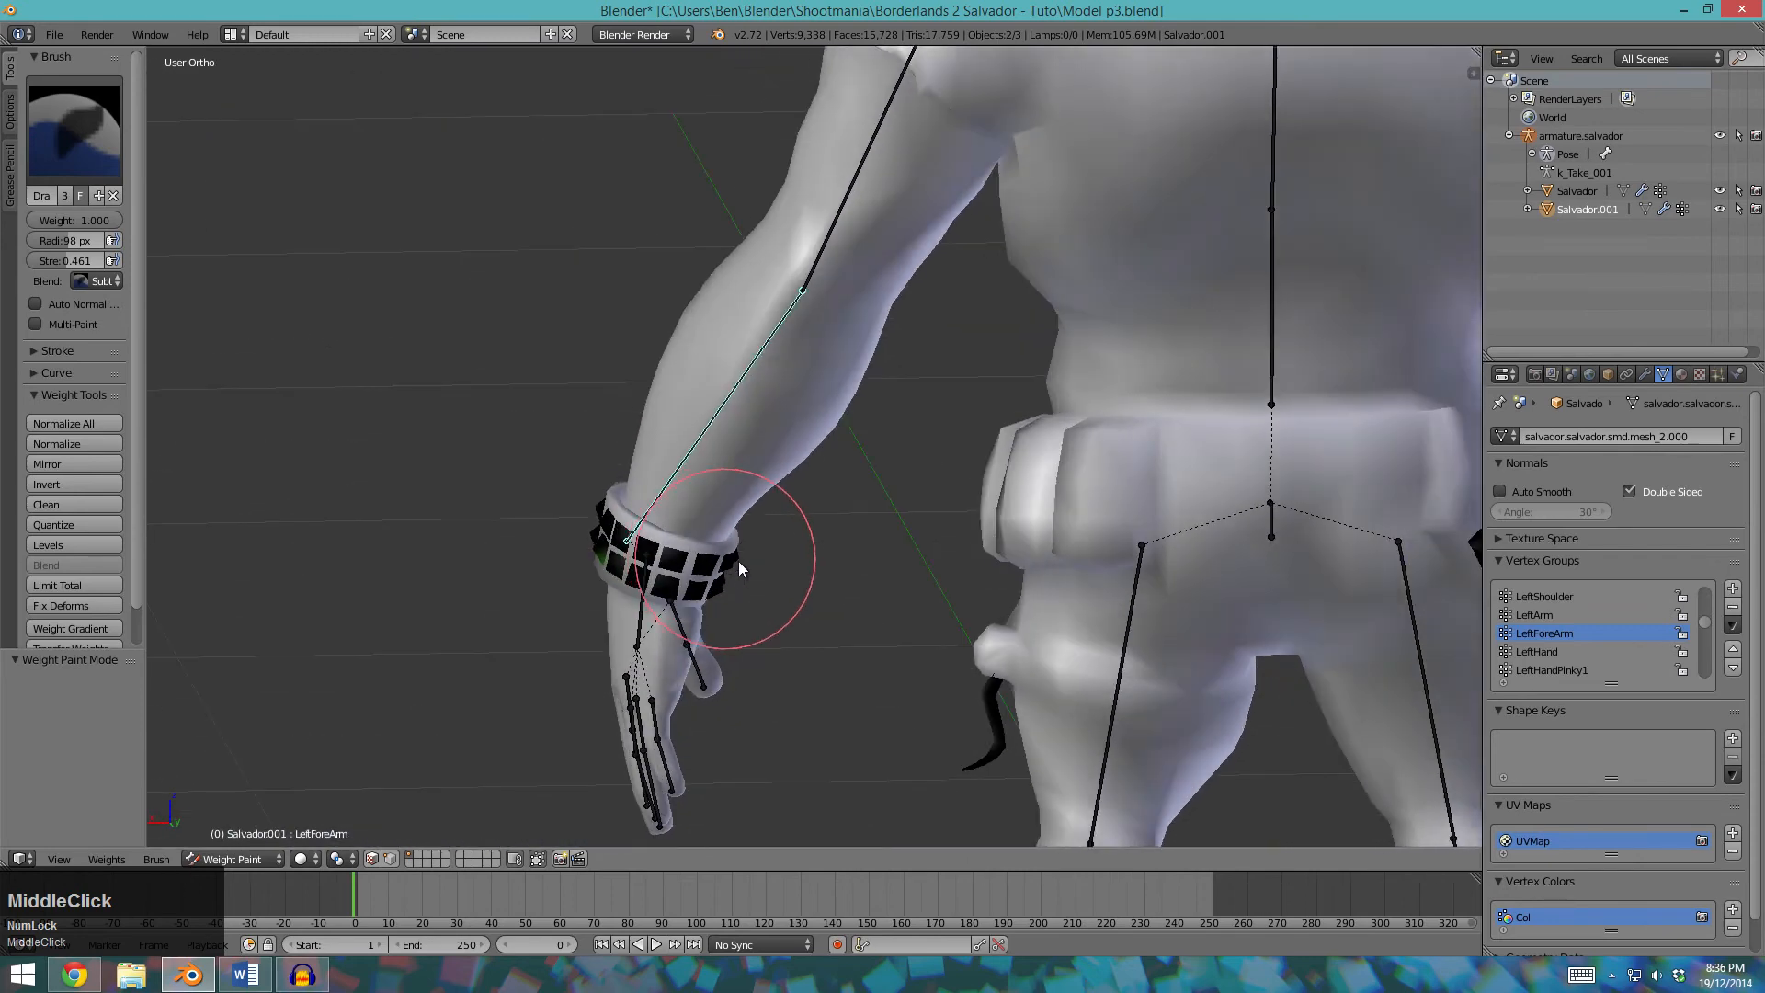
middle_click_drag(568, 584, 935, 585)
left_click(939, 549)
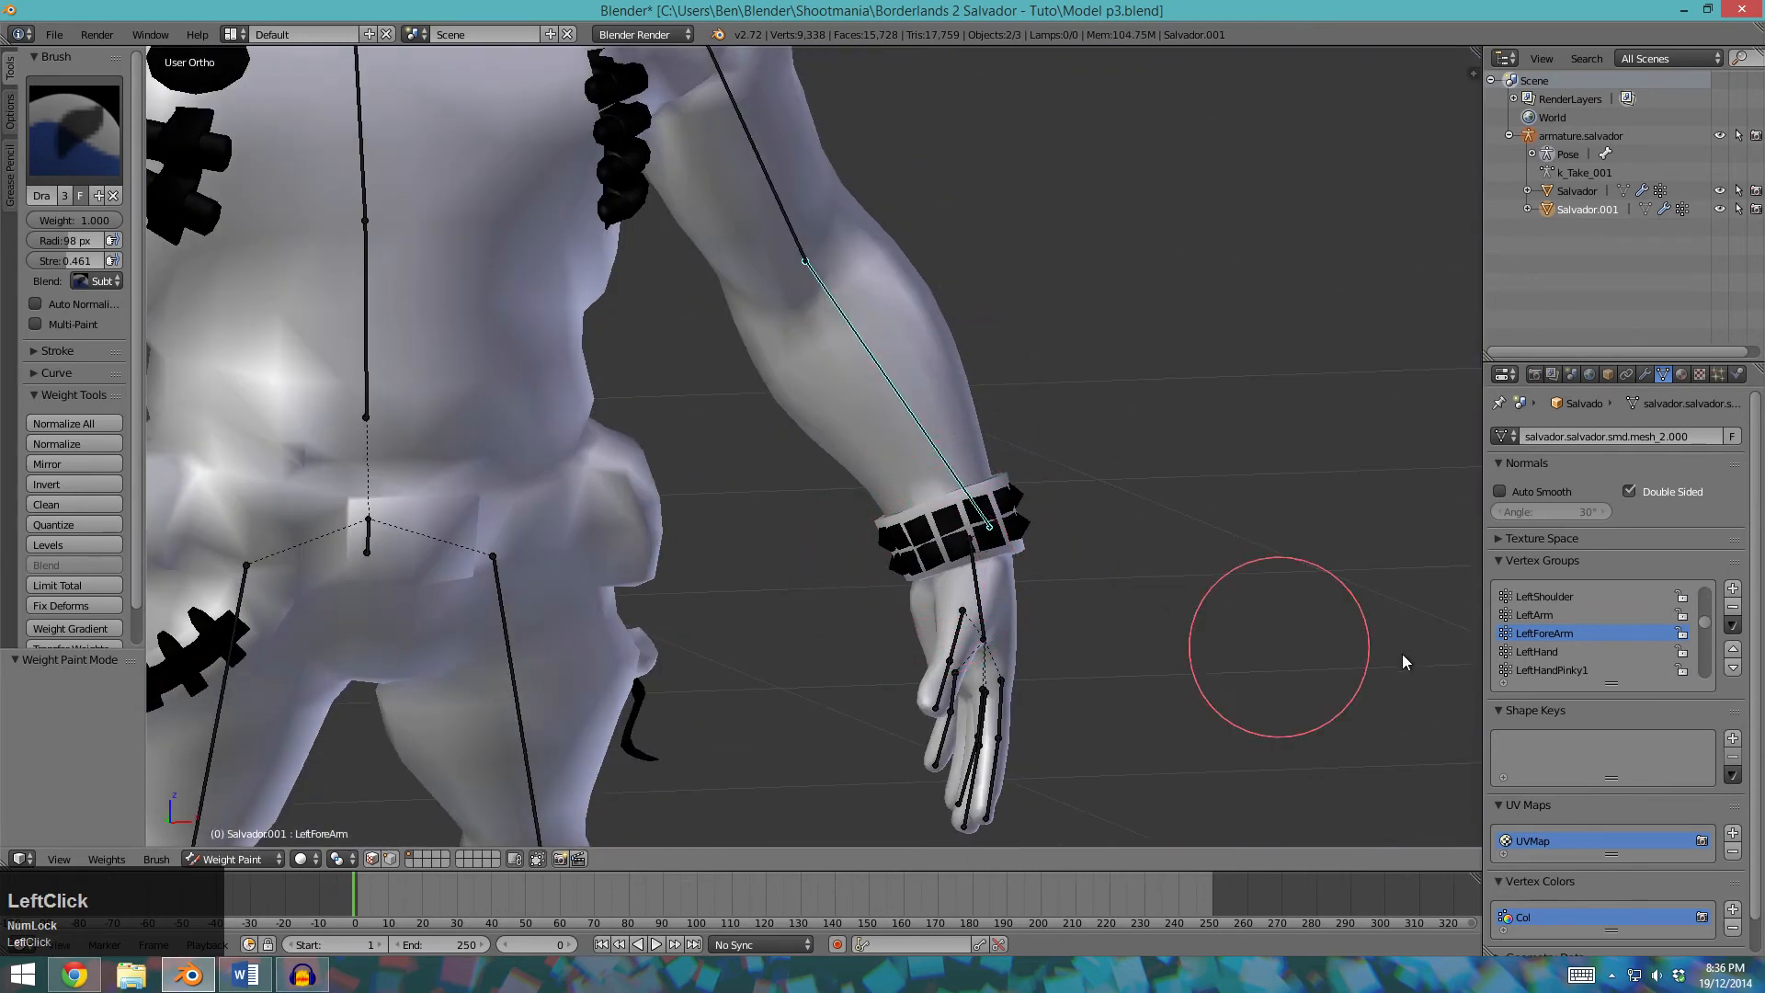
Assign the selected wristband vertices to the LeftForeArm and LeftHand vertex groups with a weight of 0.4 each.
key("Tab")
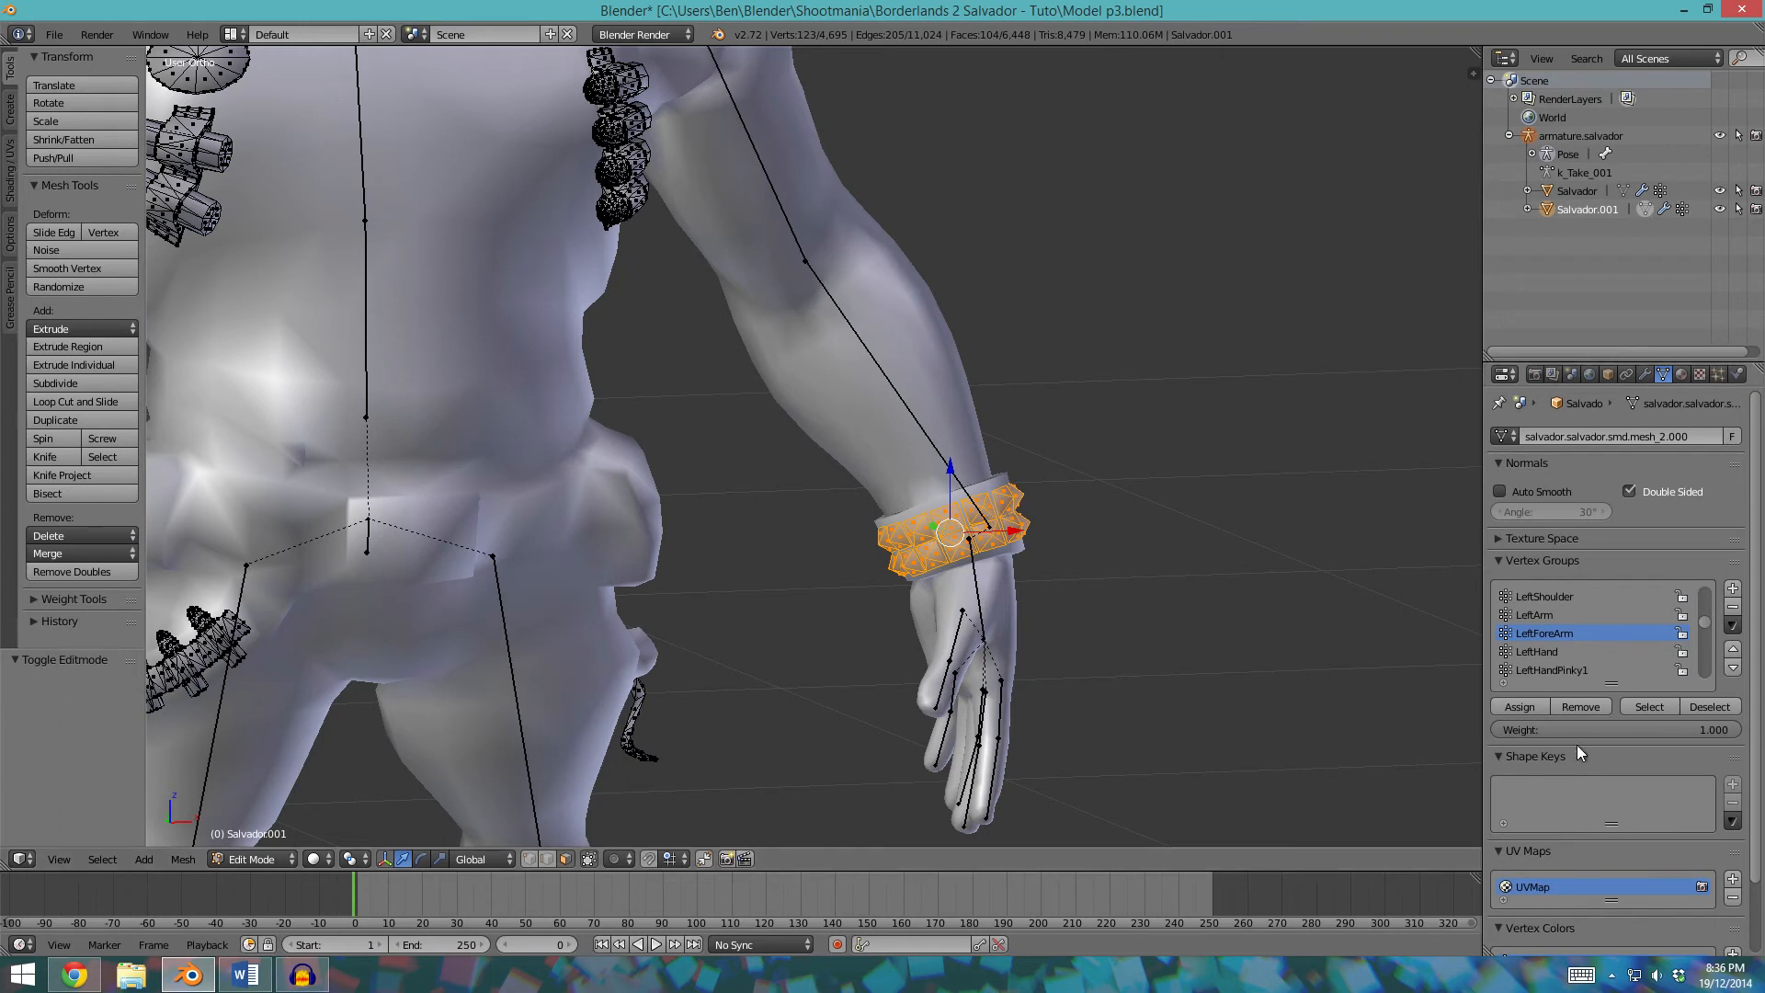
left_click(1596, 728)
type(".4")
key("Return")
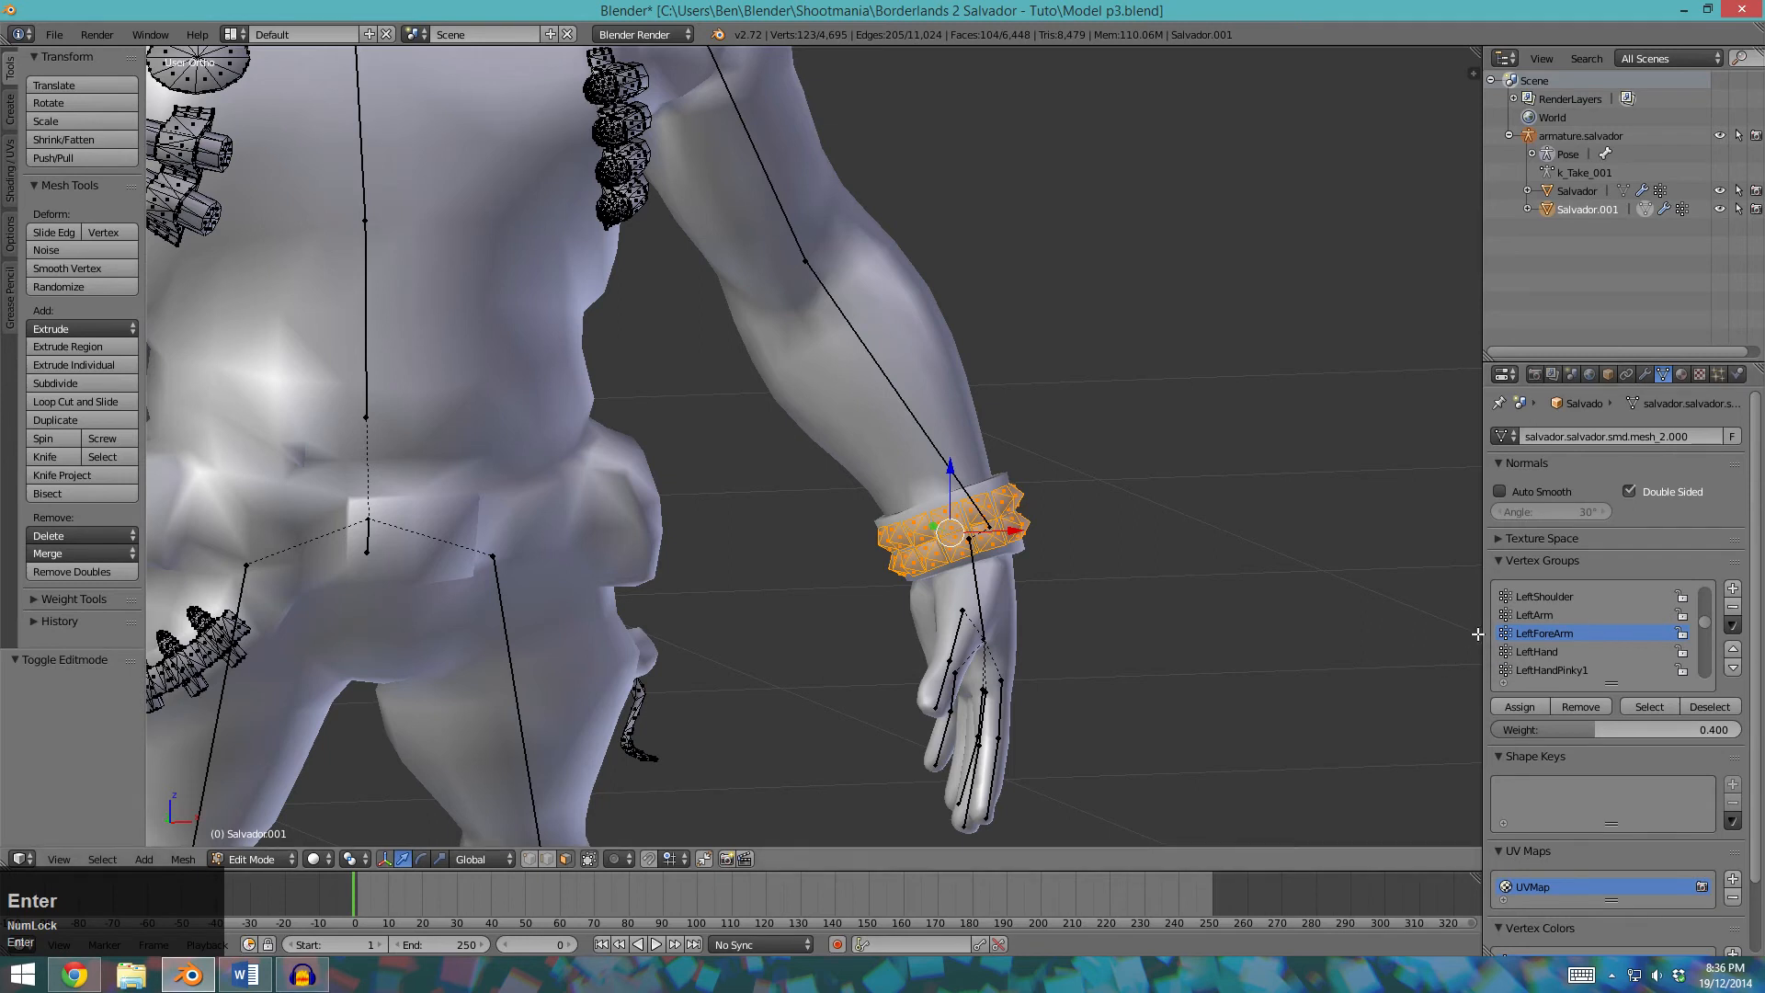
left_click(1519, 708)
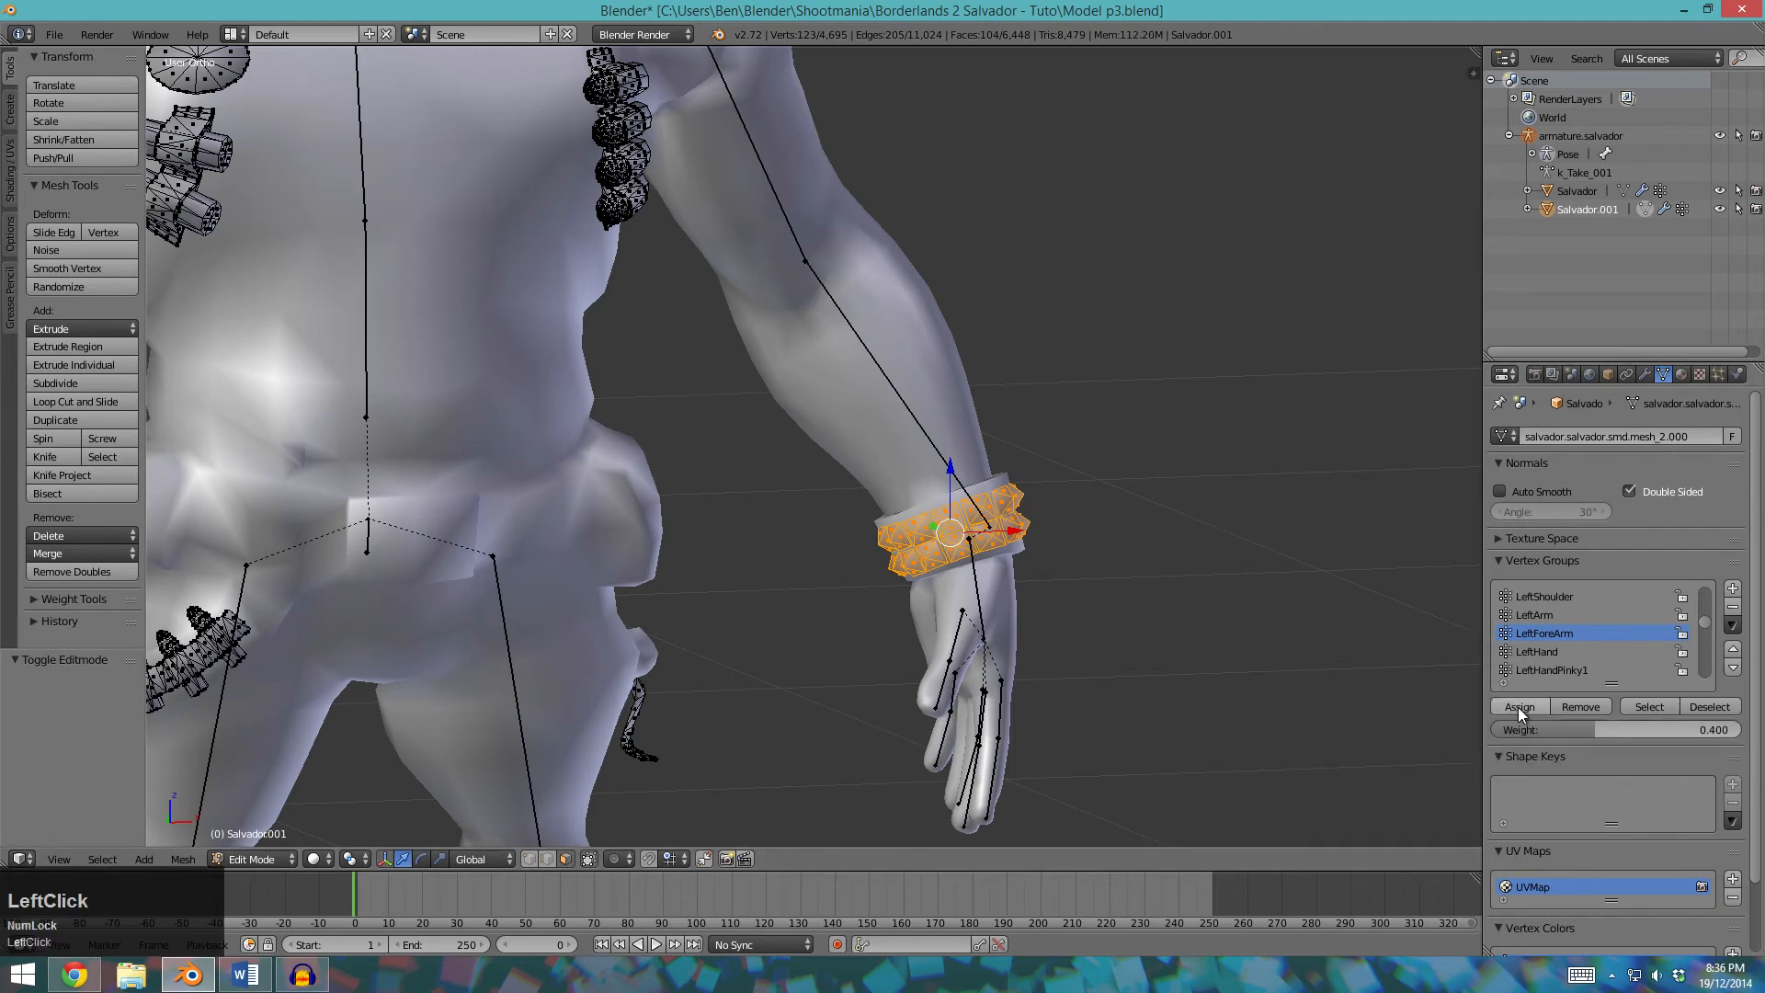
left_click(1538, 652)
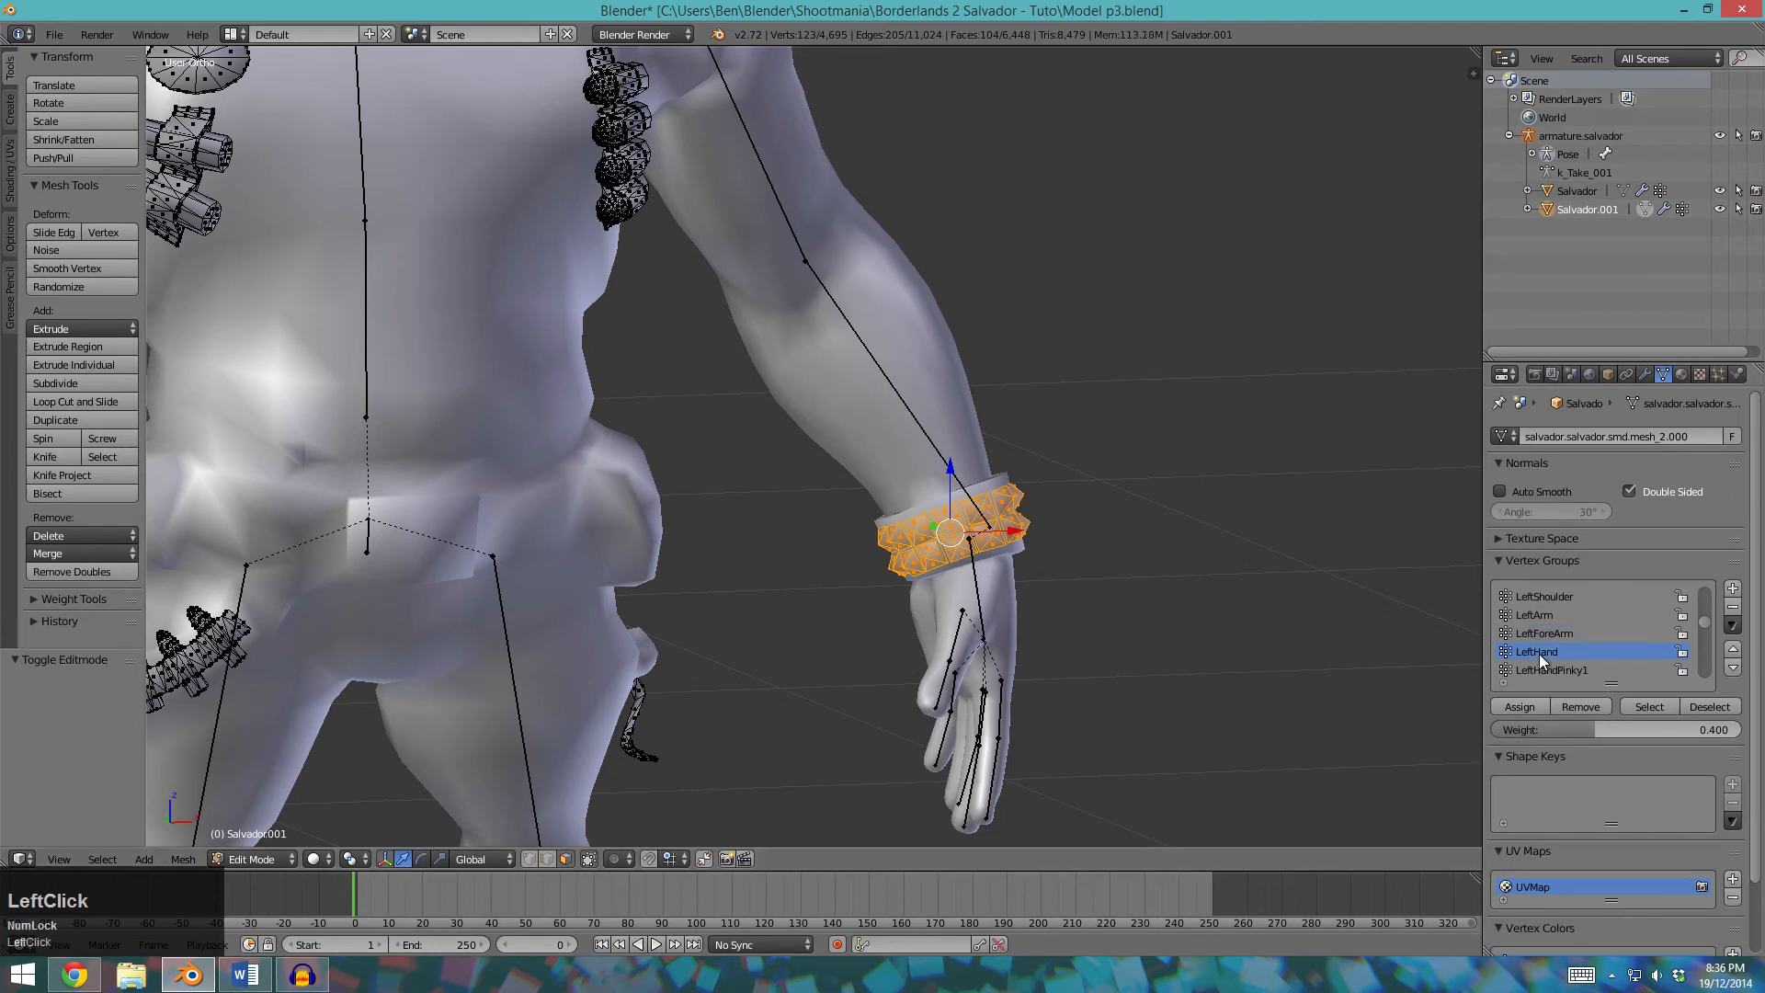
left_click(1523, 710)
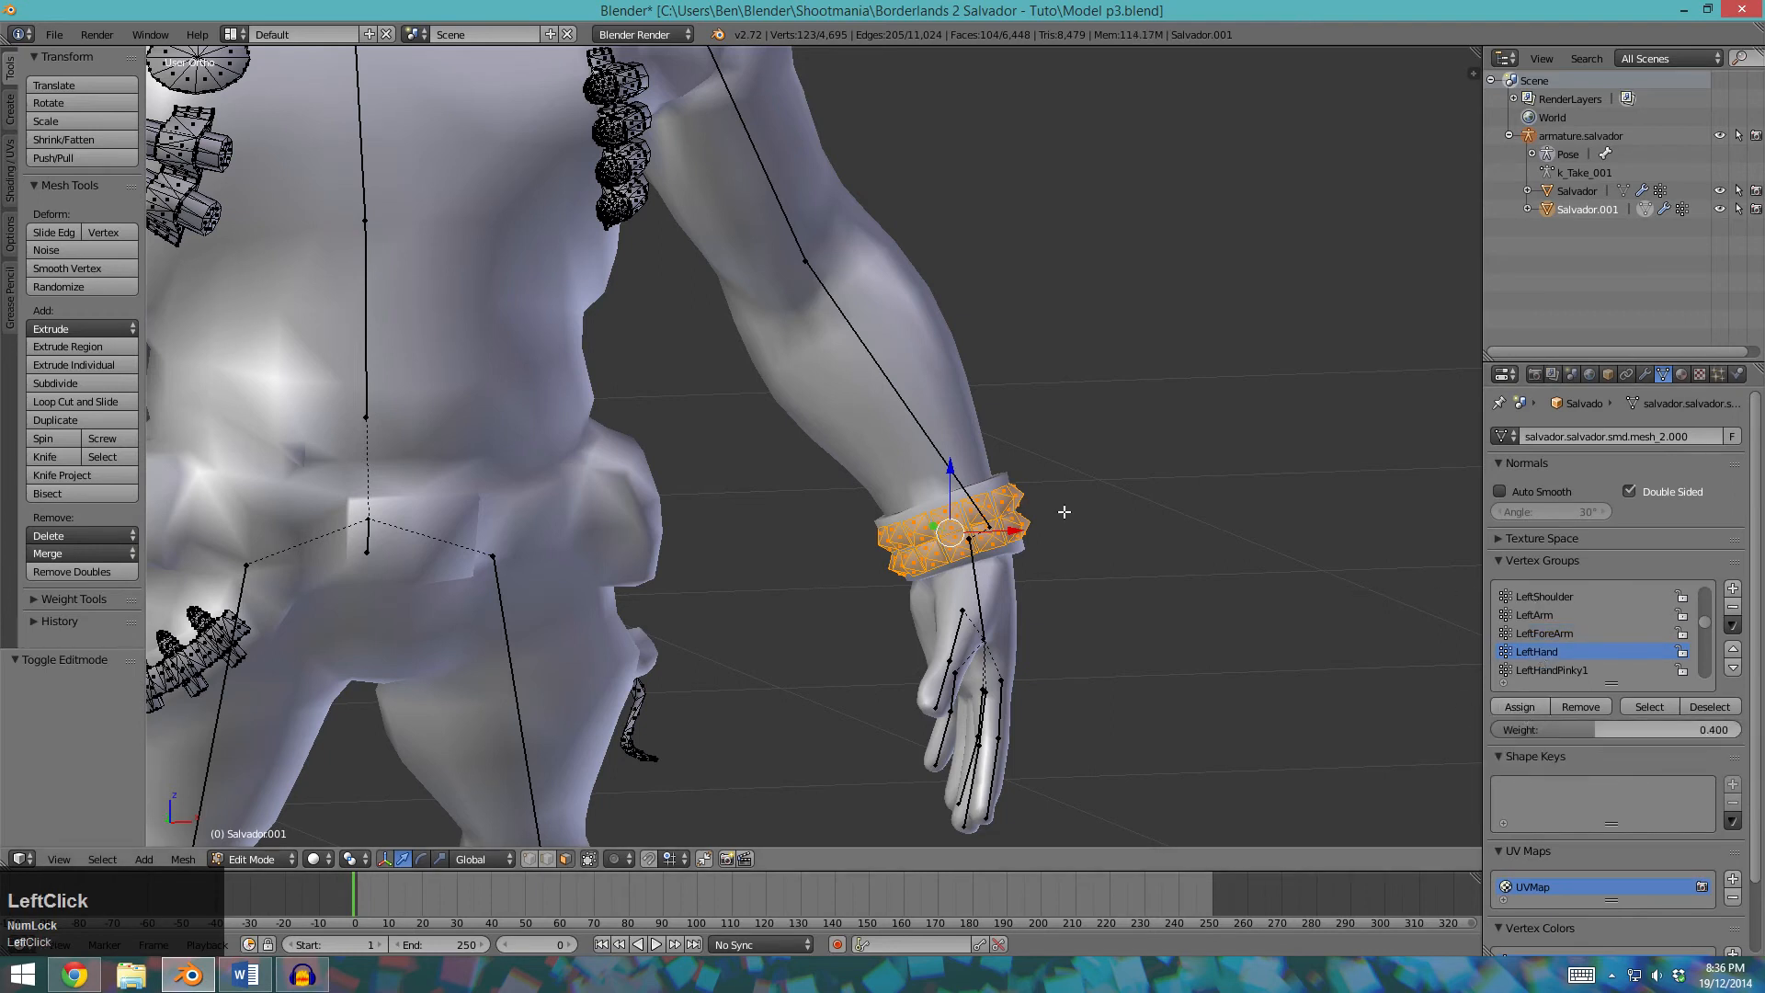
Test how the wristband follows by rotating the LeftForeArm and LeftHand bones in Weight Paint mode, cancelling each rotation.
key("Tab")
key("r")
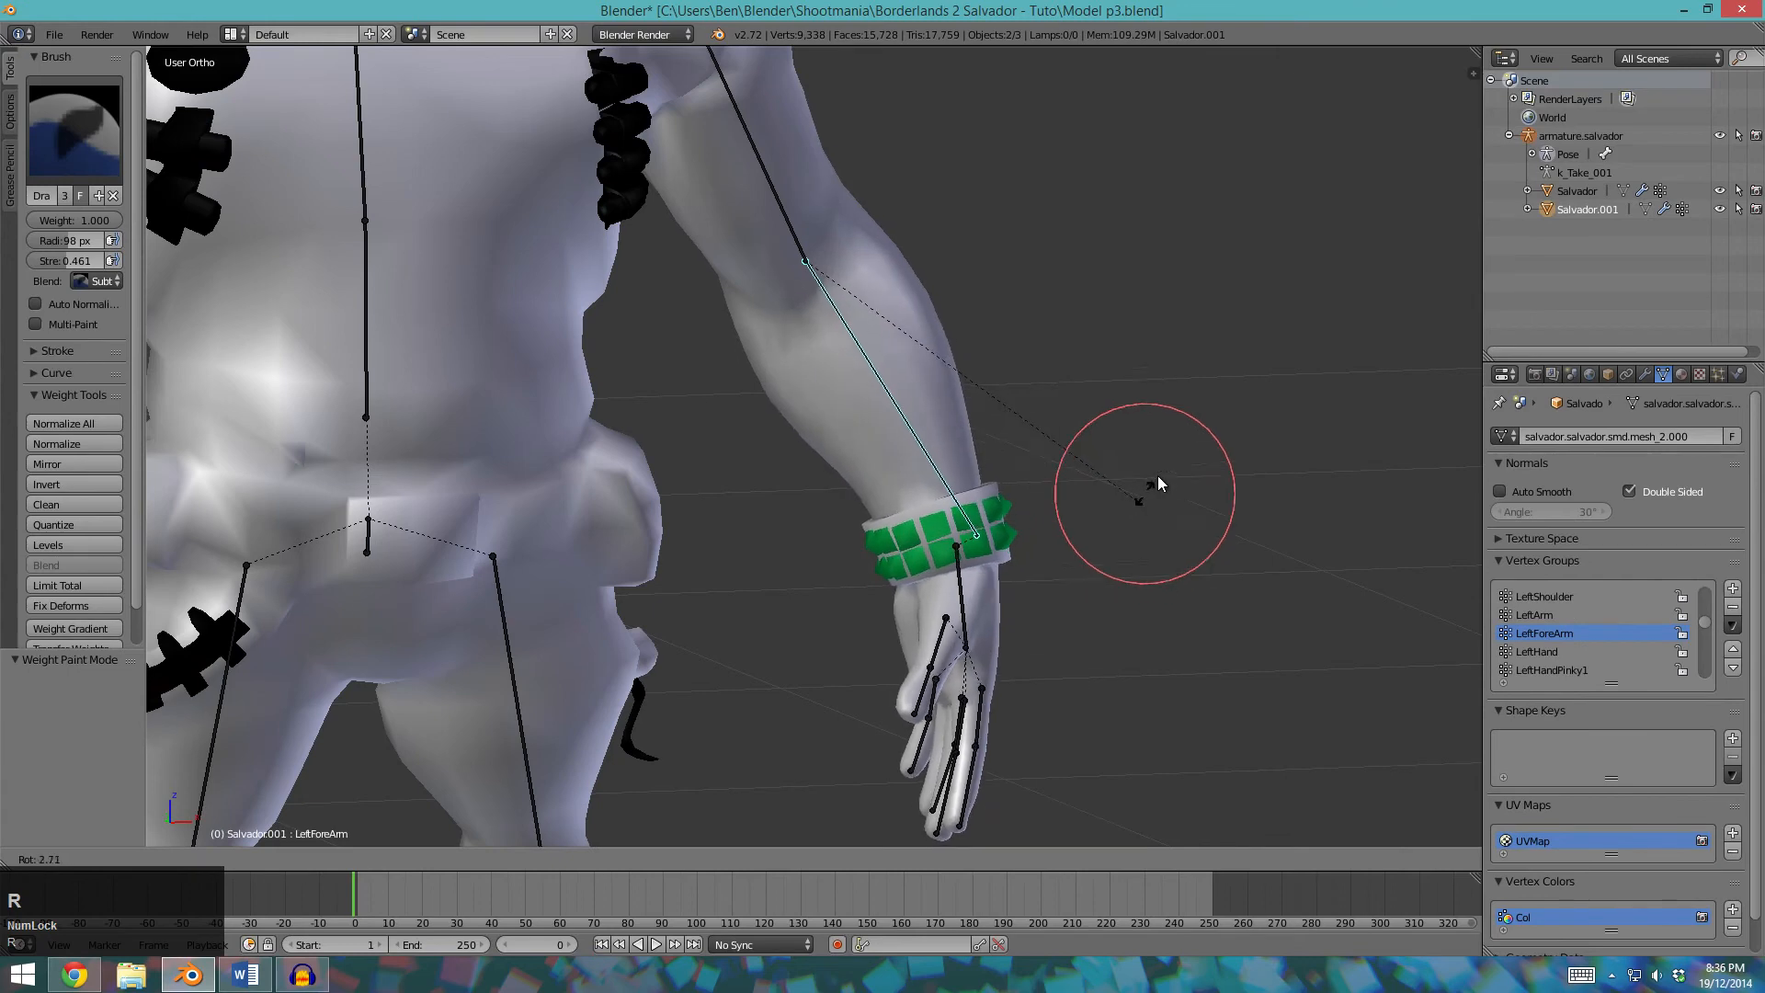
key("Escape")
key("r")
key("Escape")
right_click(974, 584)
key("r")
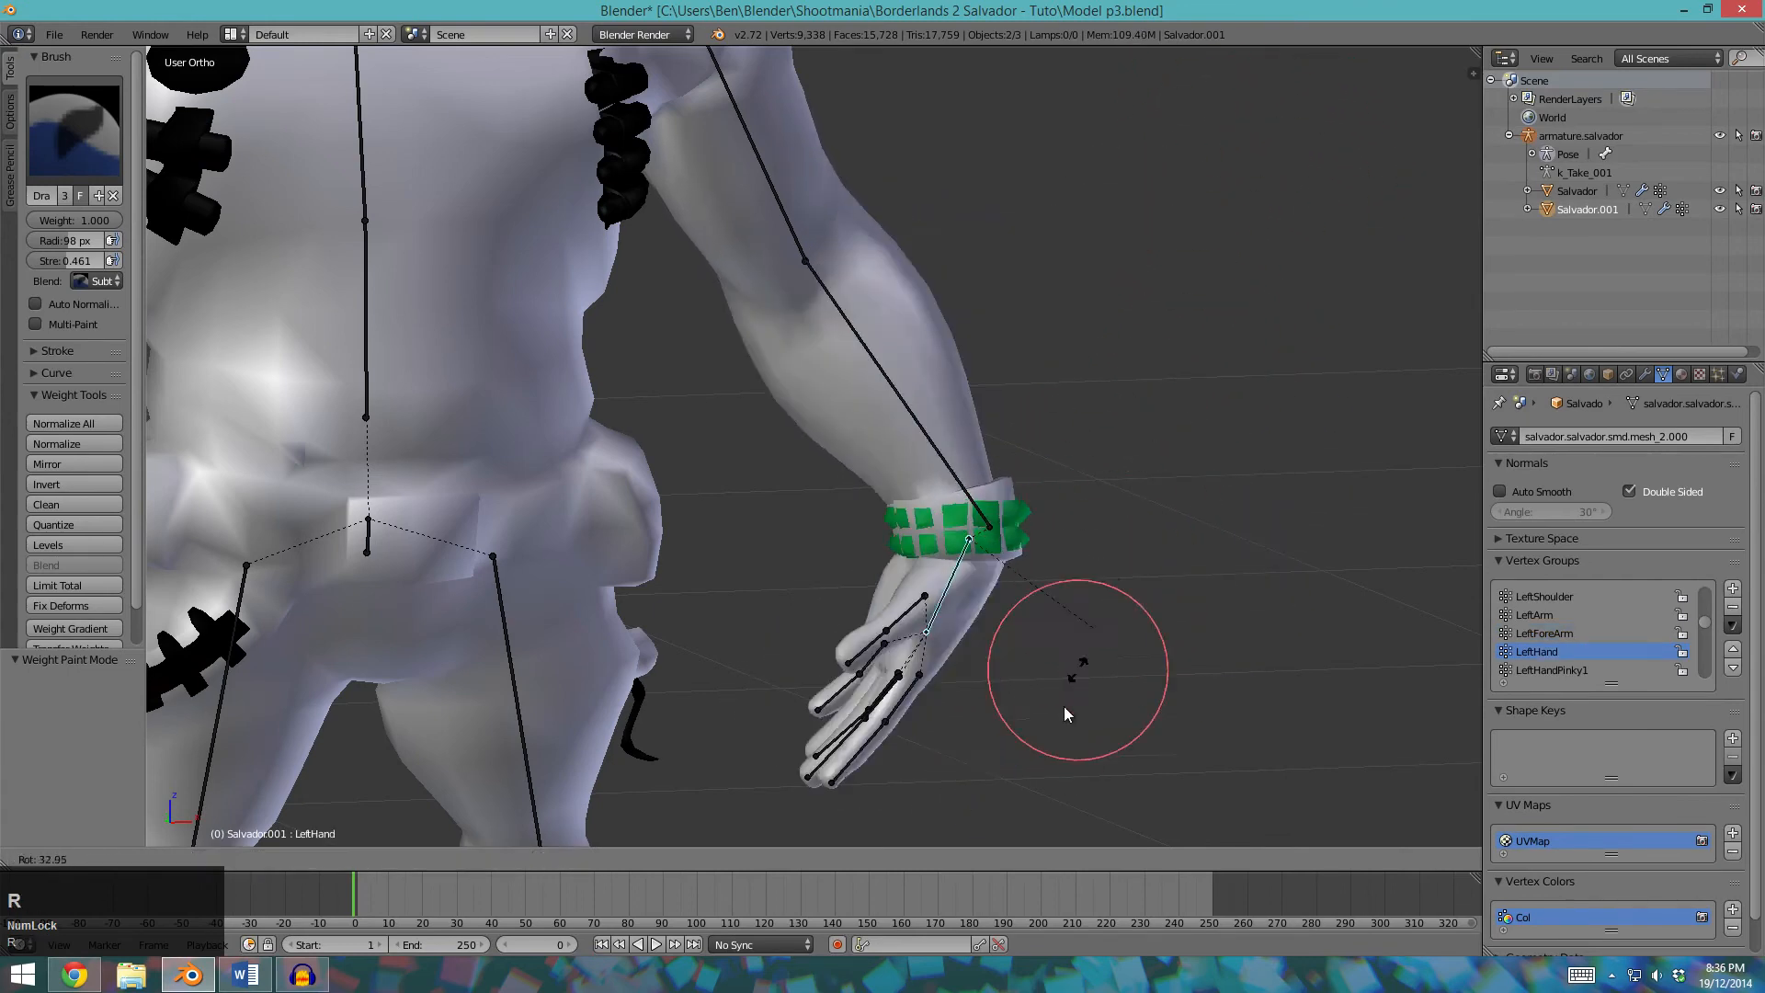
key("Escape")
right_click(956, 484)
key("r")
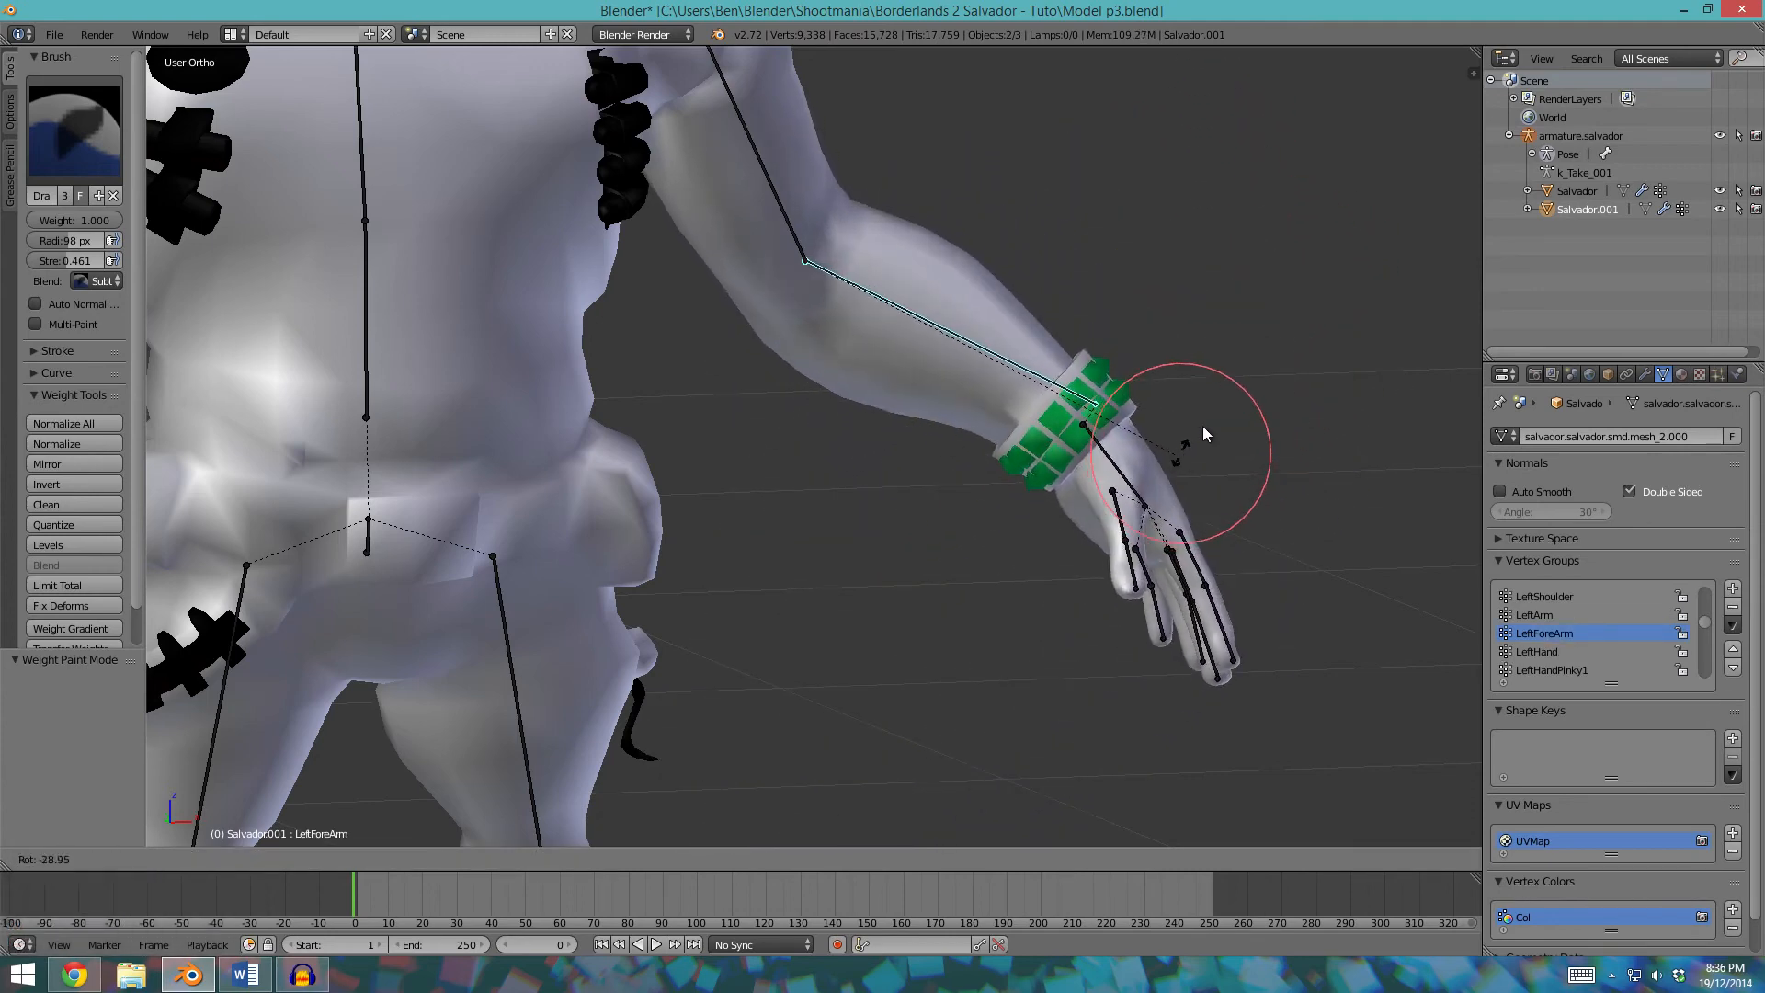
key("Escape")
right_click(964, 574)
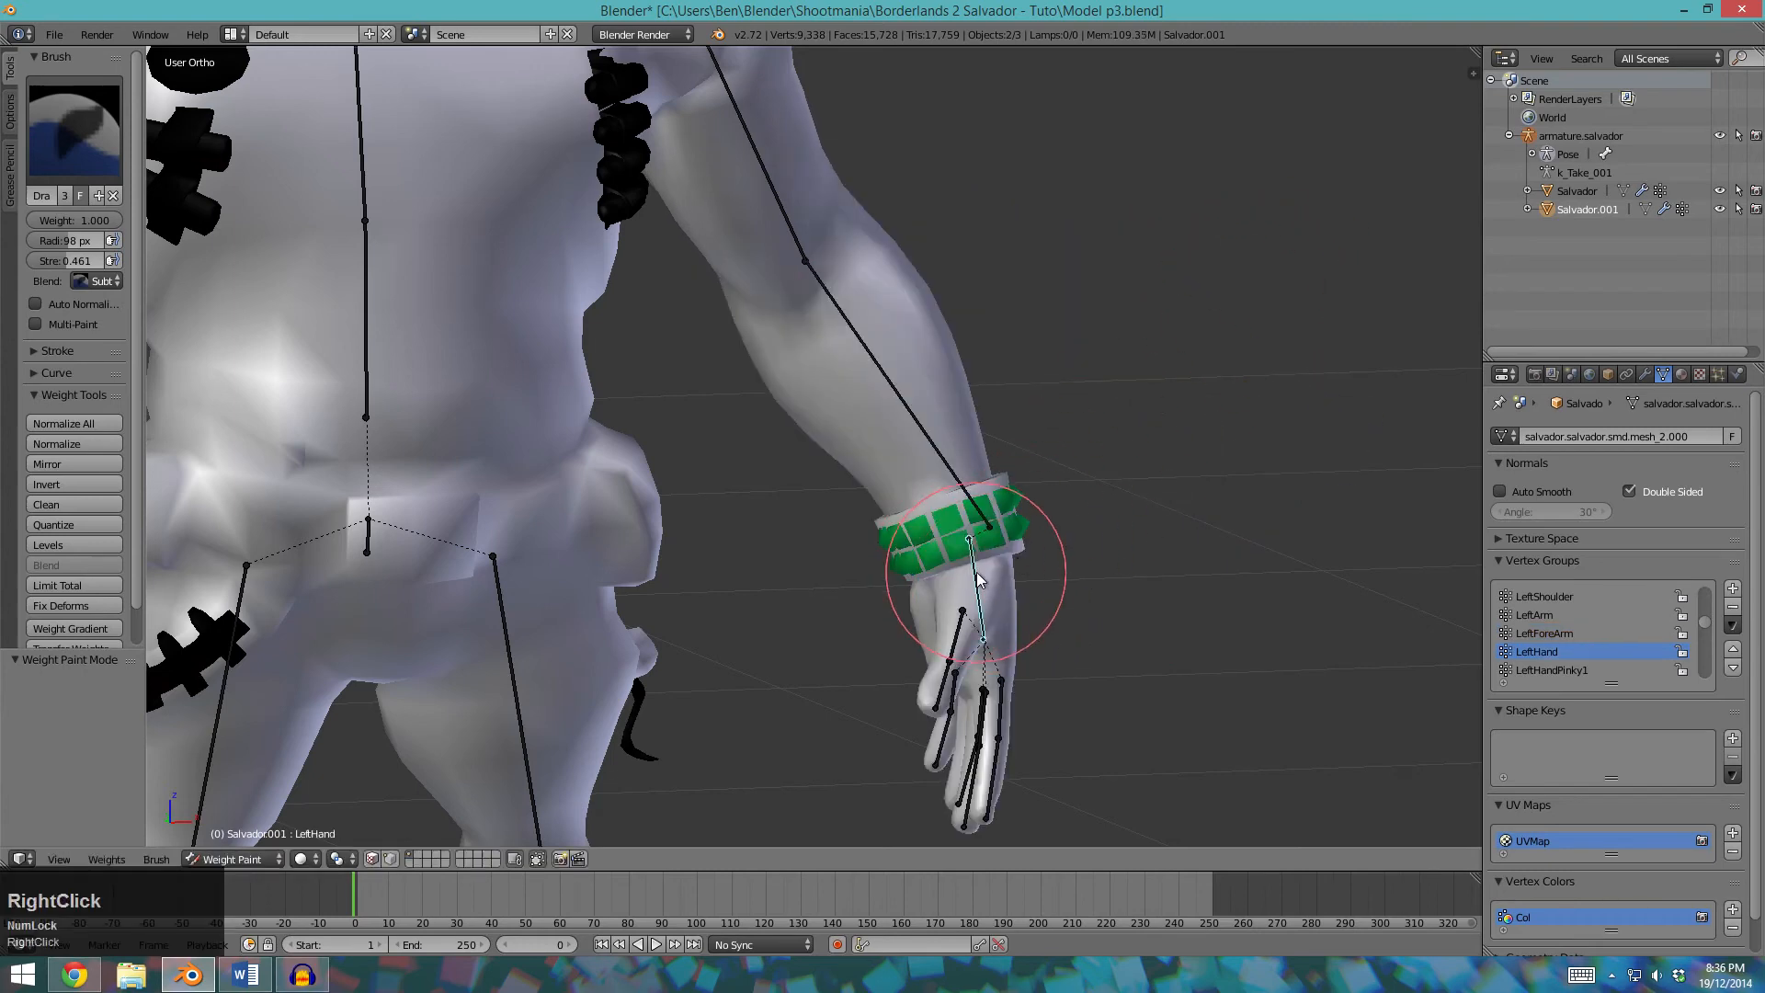
key("r")
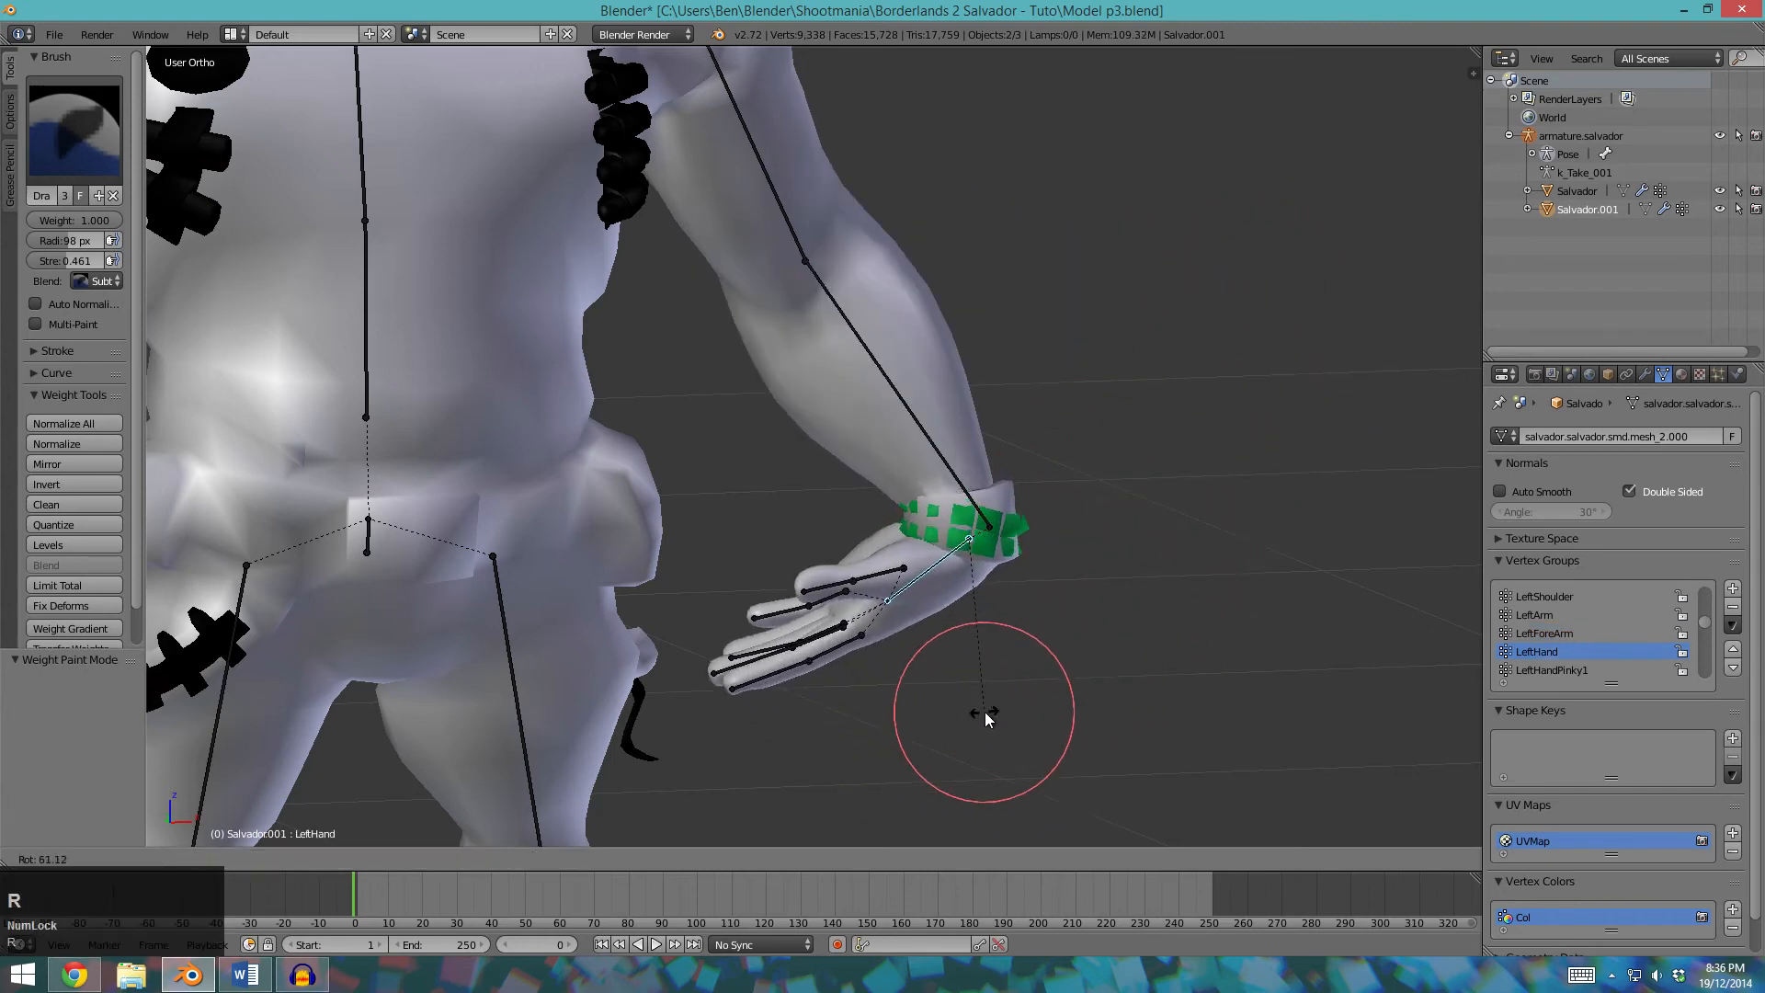
key("Escape")
Remove the wristband from the LeftHand group, reassign it with a weight of 0.2, and test the LeftHand rotation.
key("Tab")
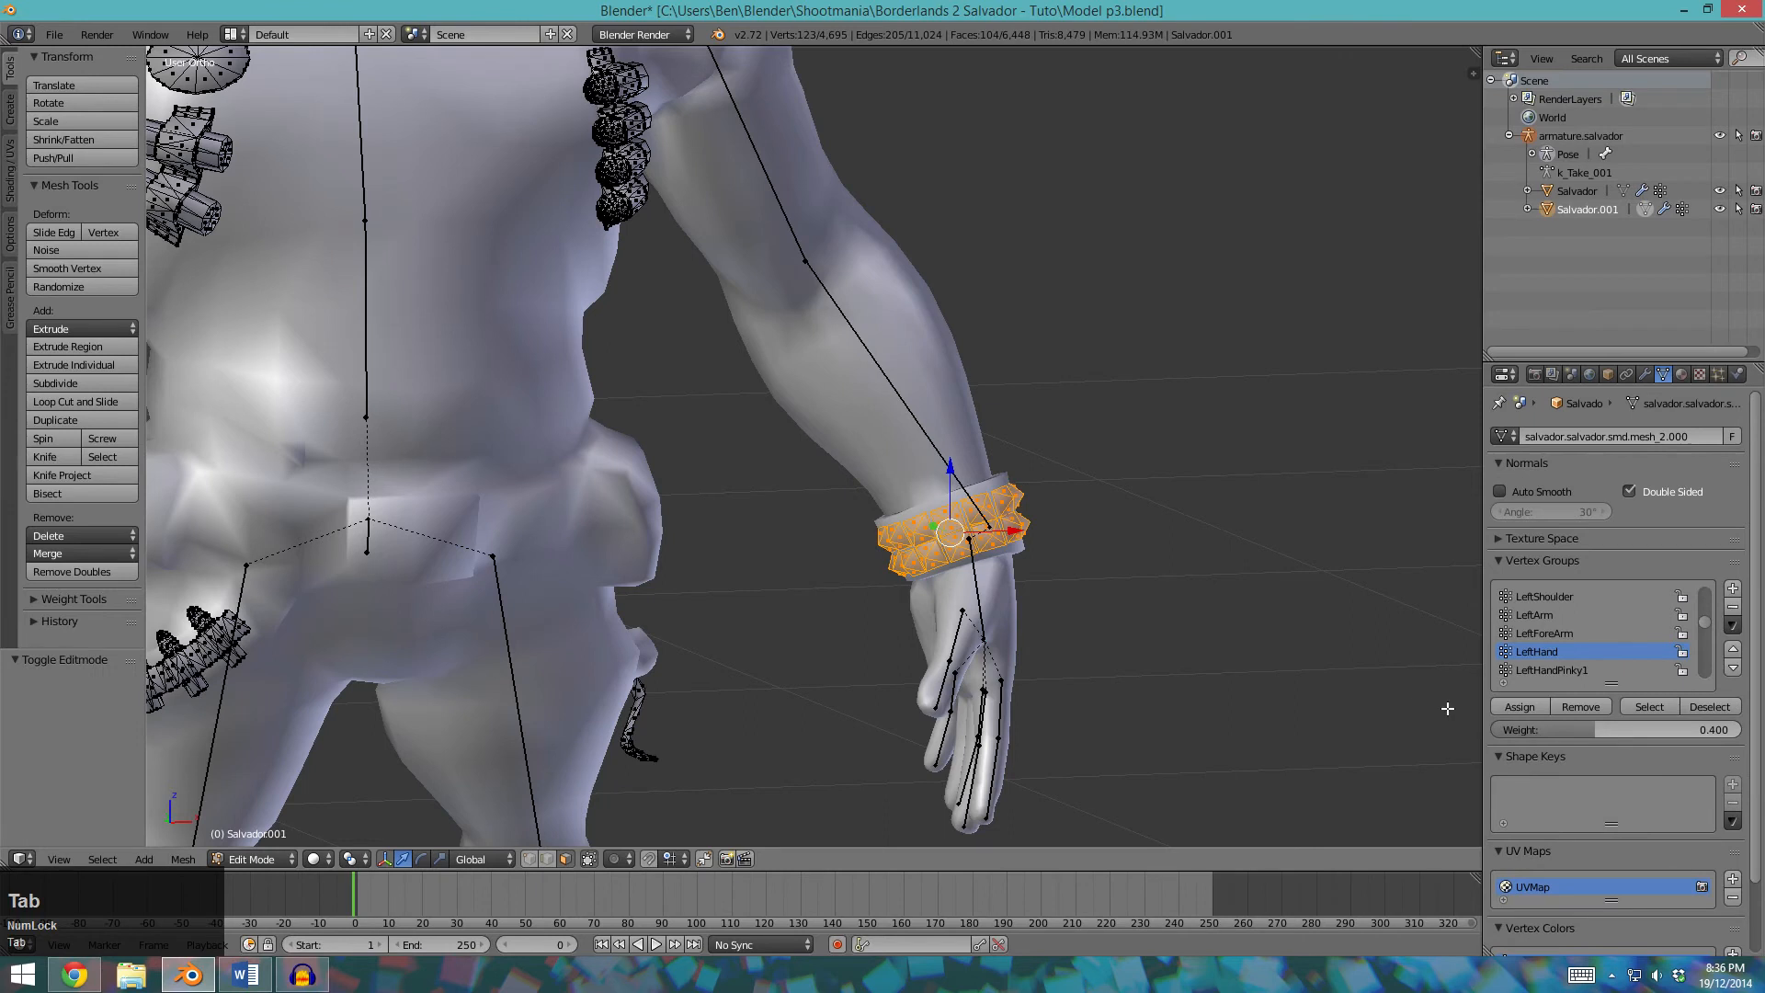
left_click(1578, 710)
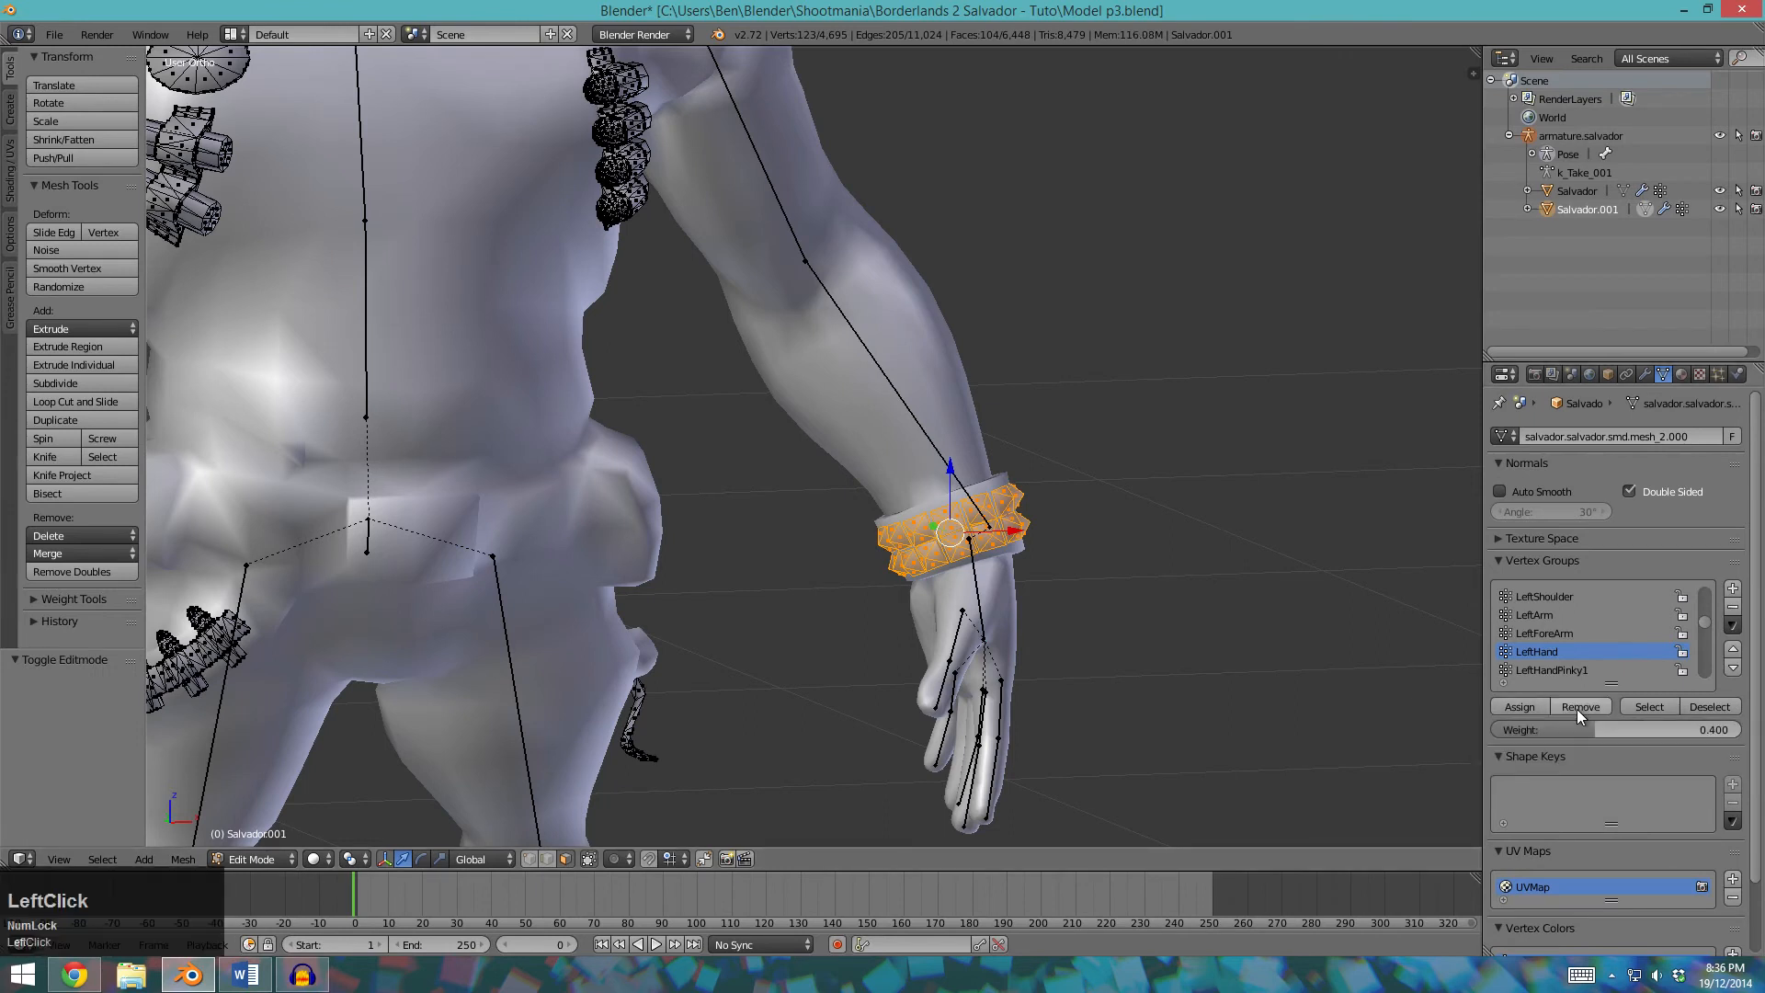
left_click(1597, 727)
left_click(1537, 708)
key("Tab")
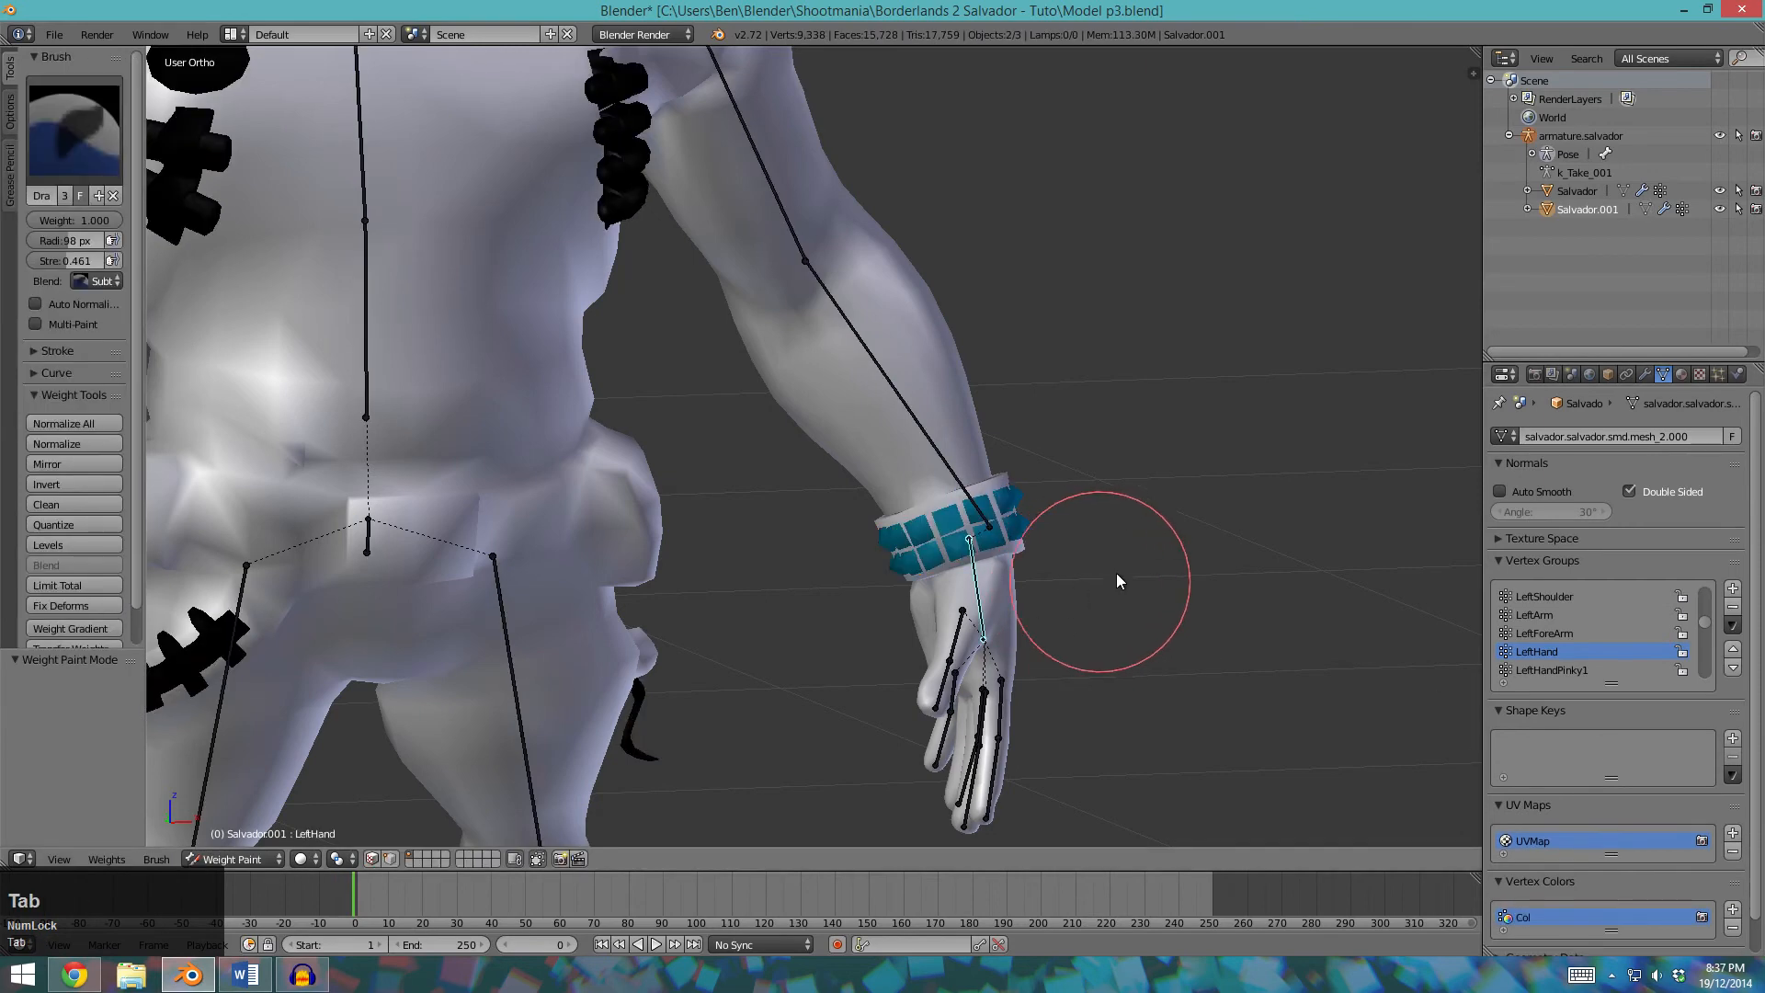
key("r")
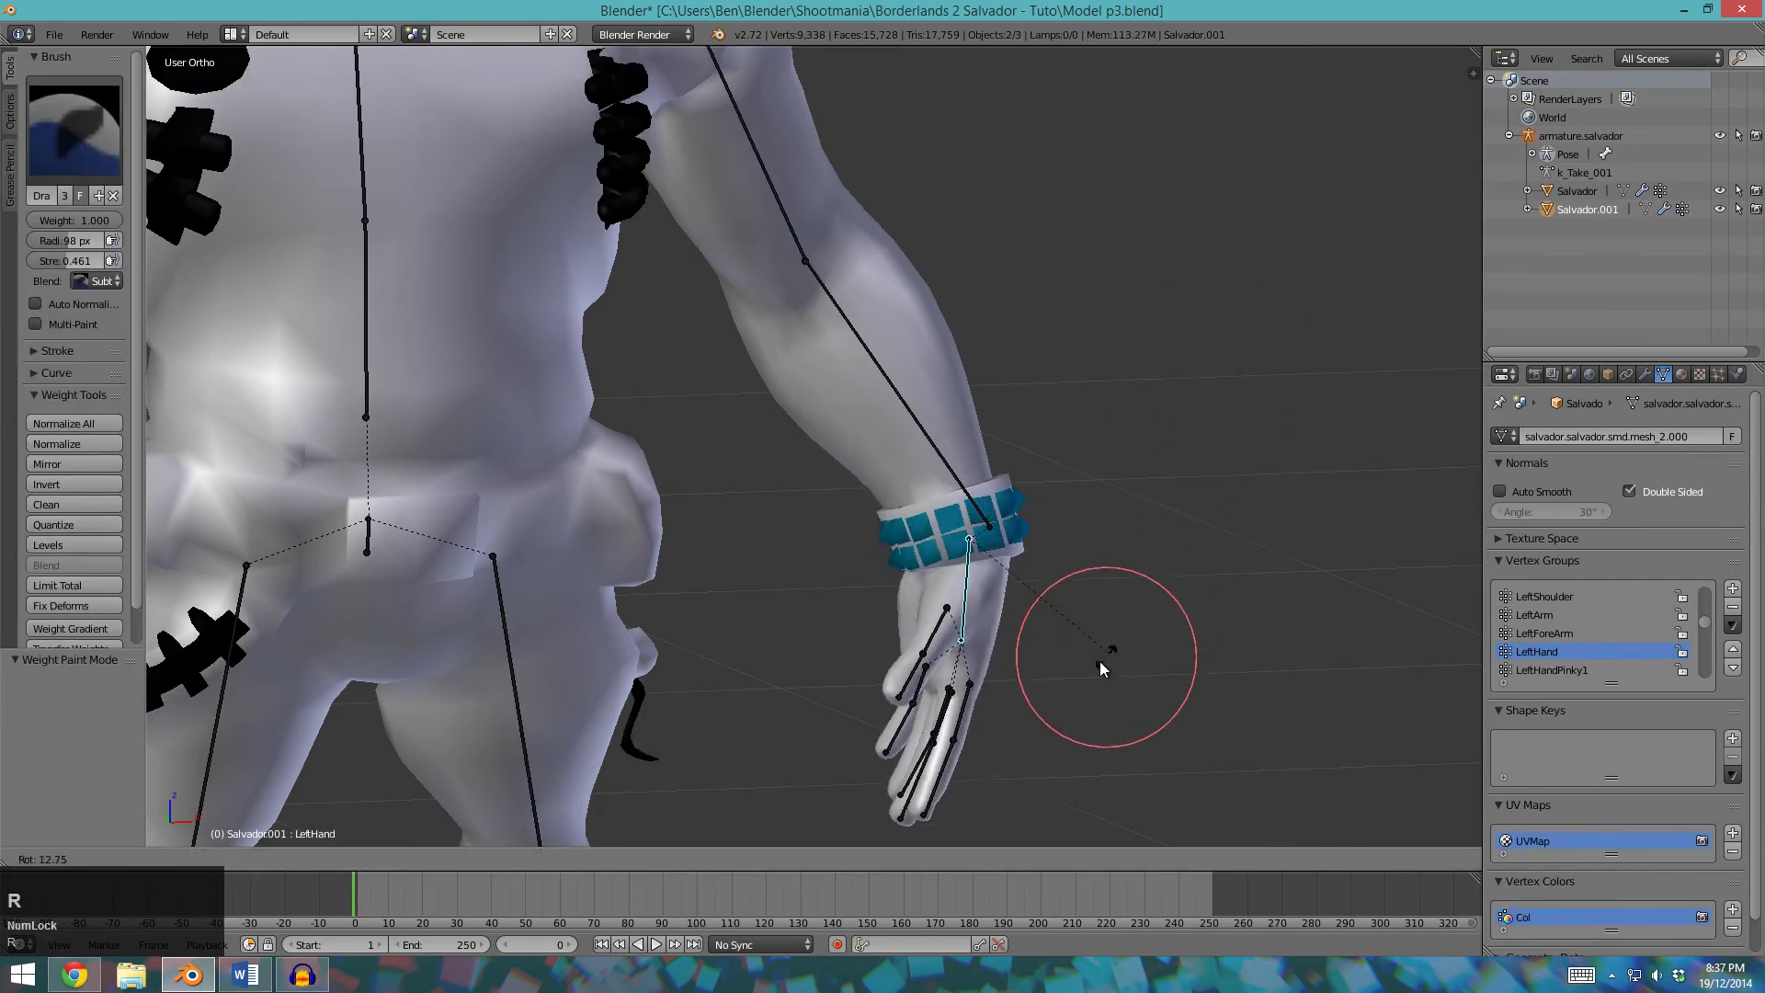
key("Escape")
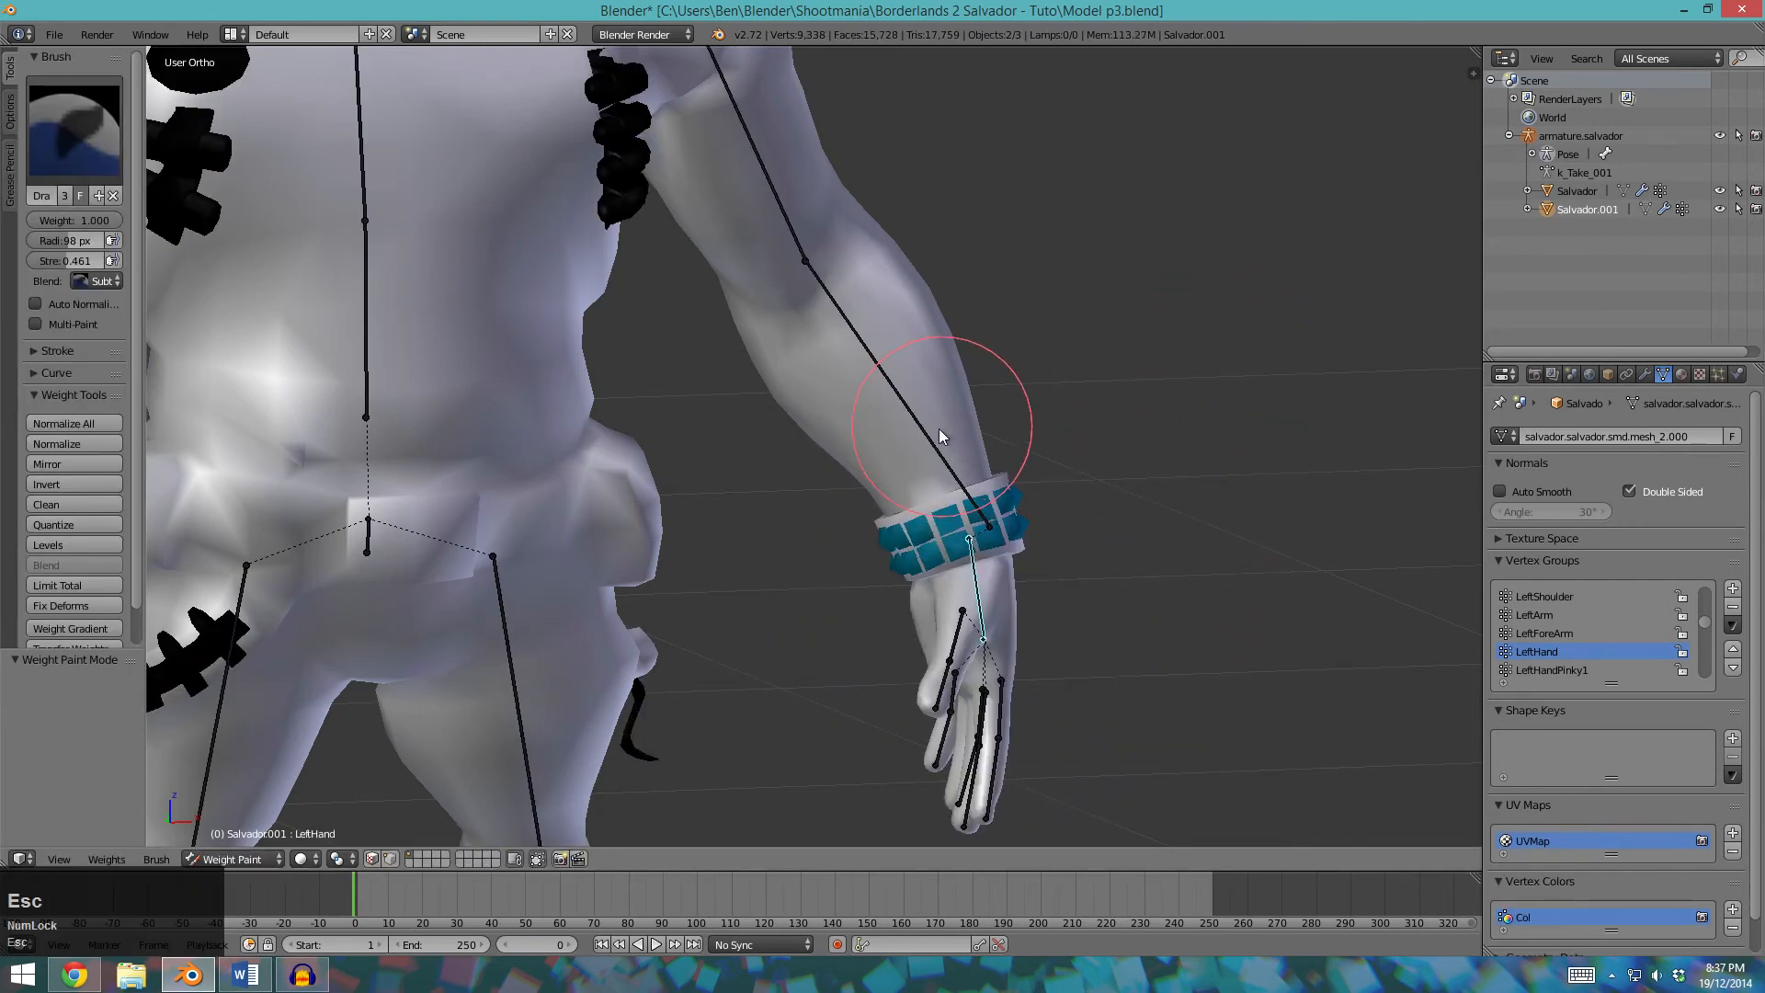
Assign the wristband vertices to the LeftForeArm vertex group with a weight of 0.8 and return to Weight Paint mode.
right_click(930, 447)
key("Tab")
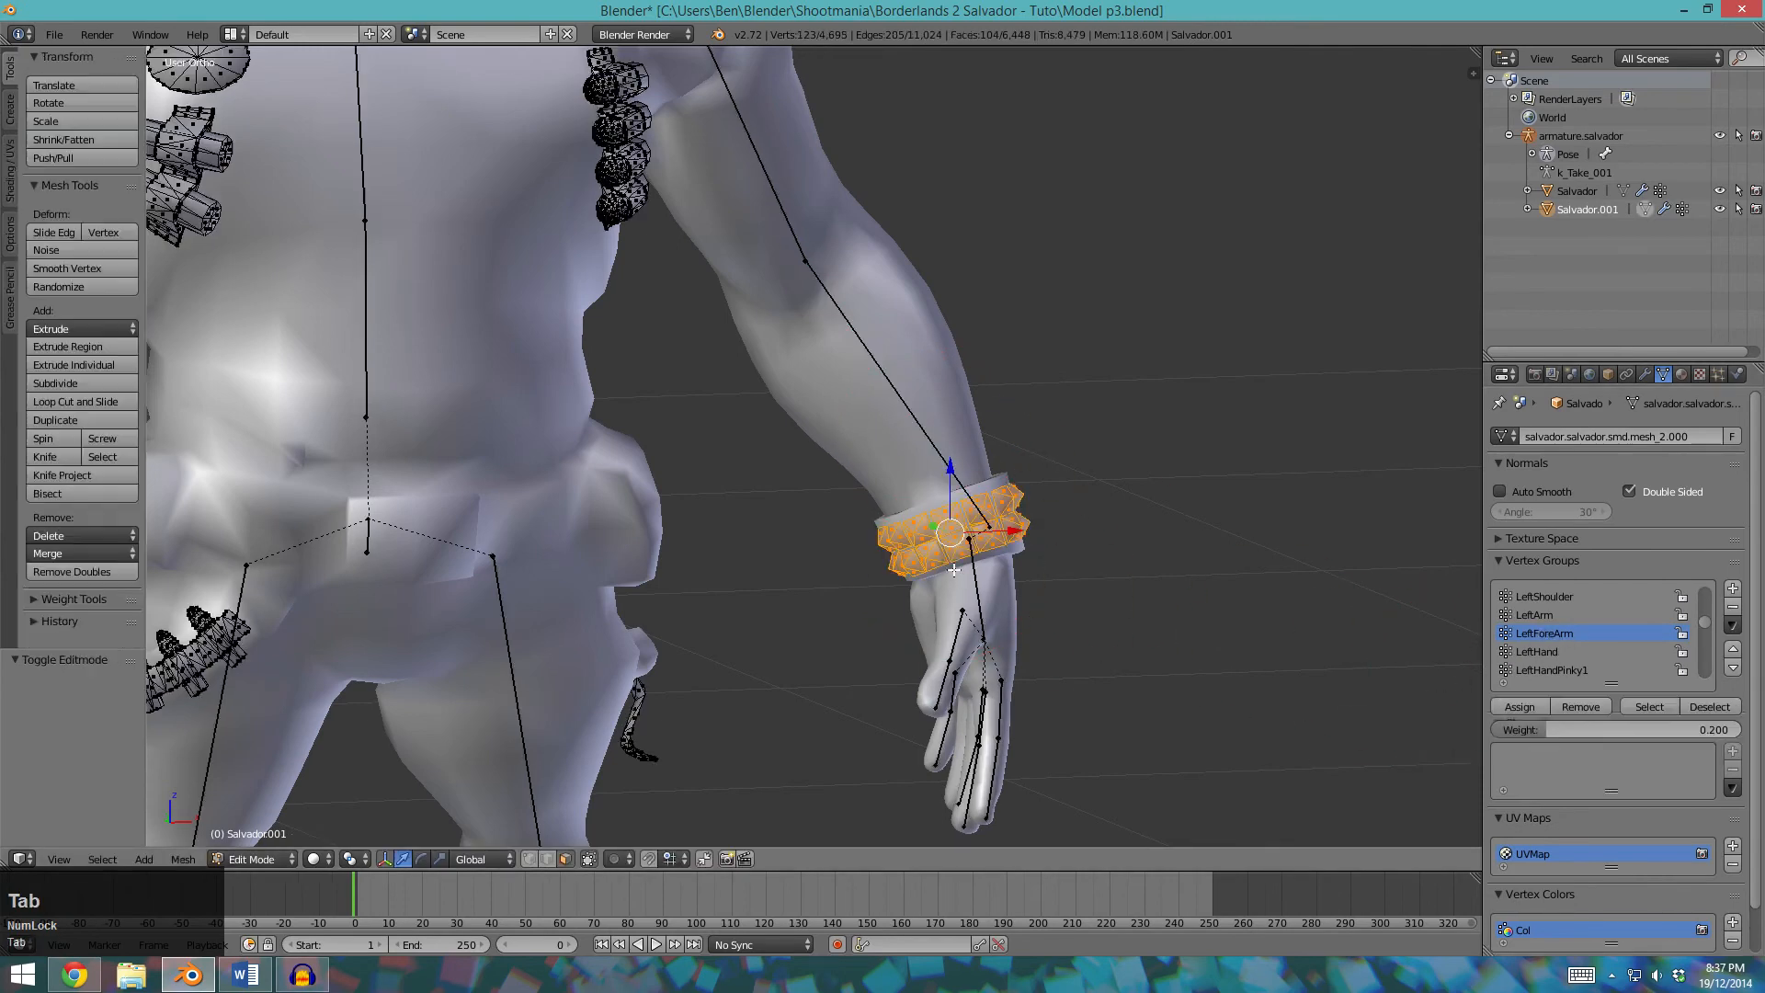
left_click(1631, 730)
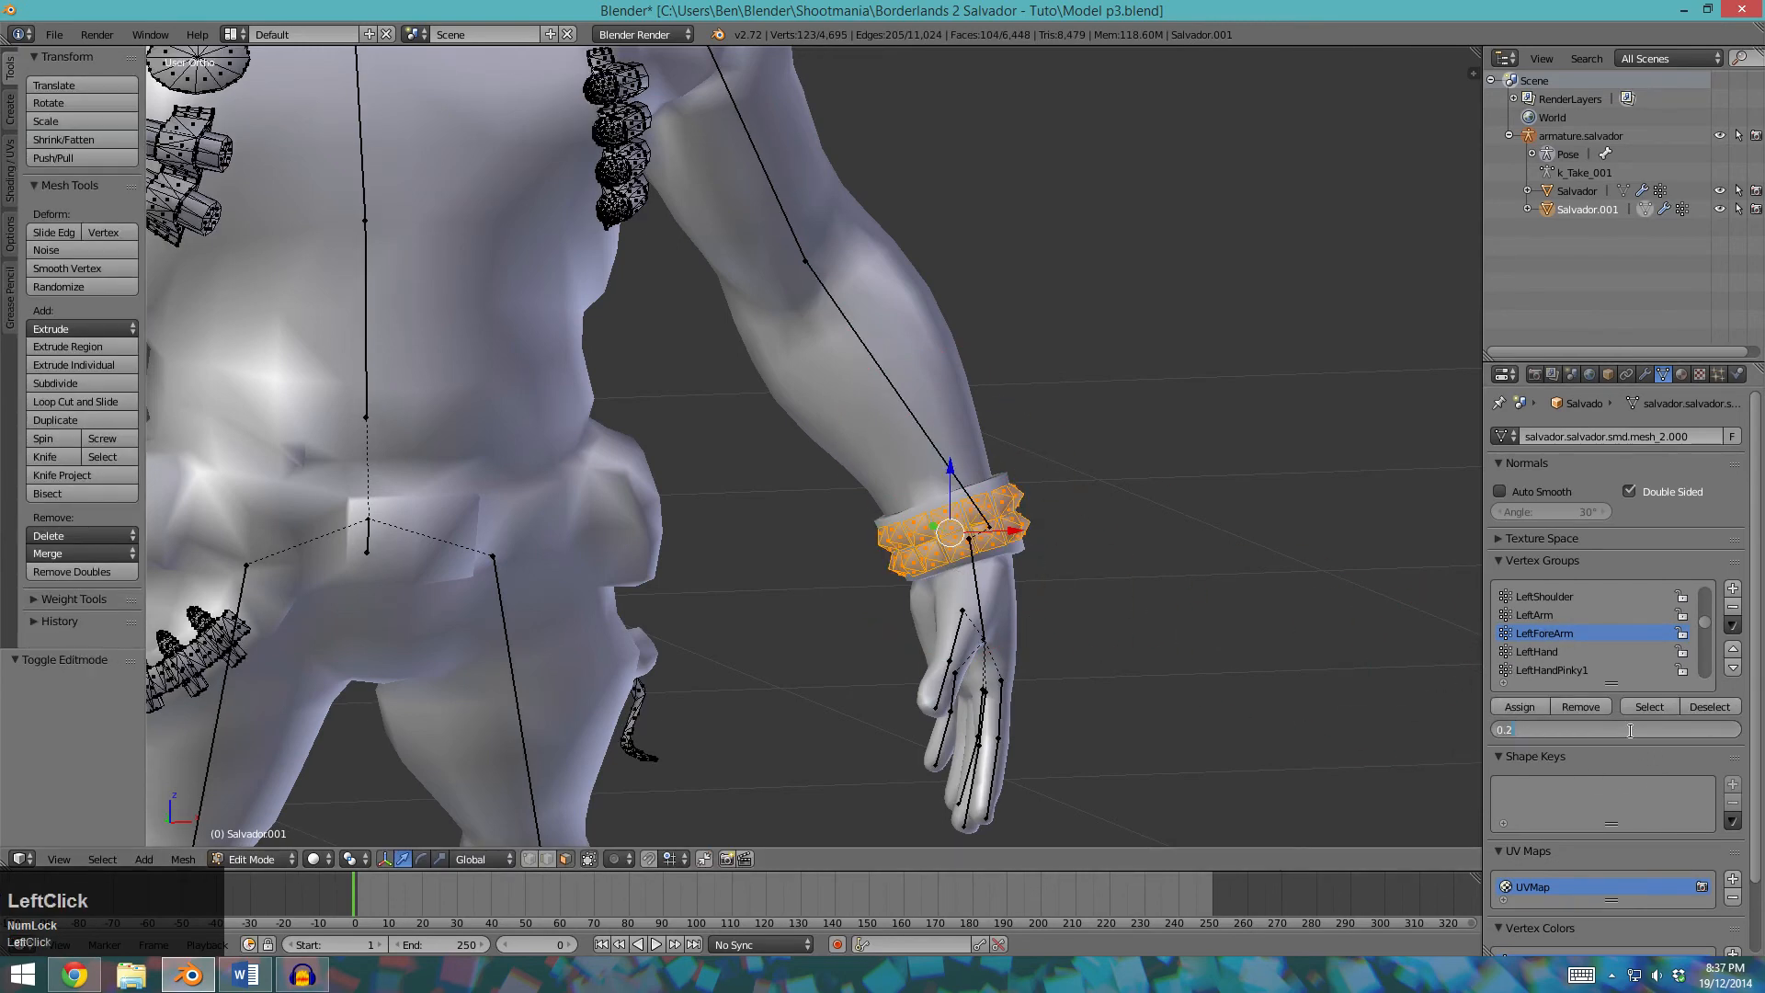
type(".8")
key("Return")
left_click(1521, 705)
key("Tab")
Test the wristband by rotating the LeftForeArm bone and the LeftHand bone from front and side, cancelling each rotation.
key("r")
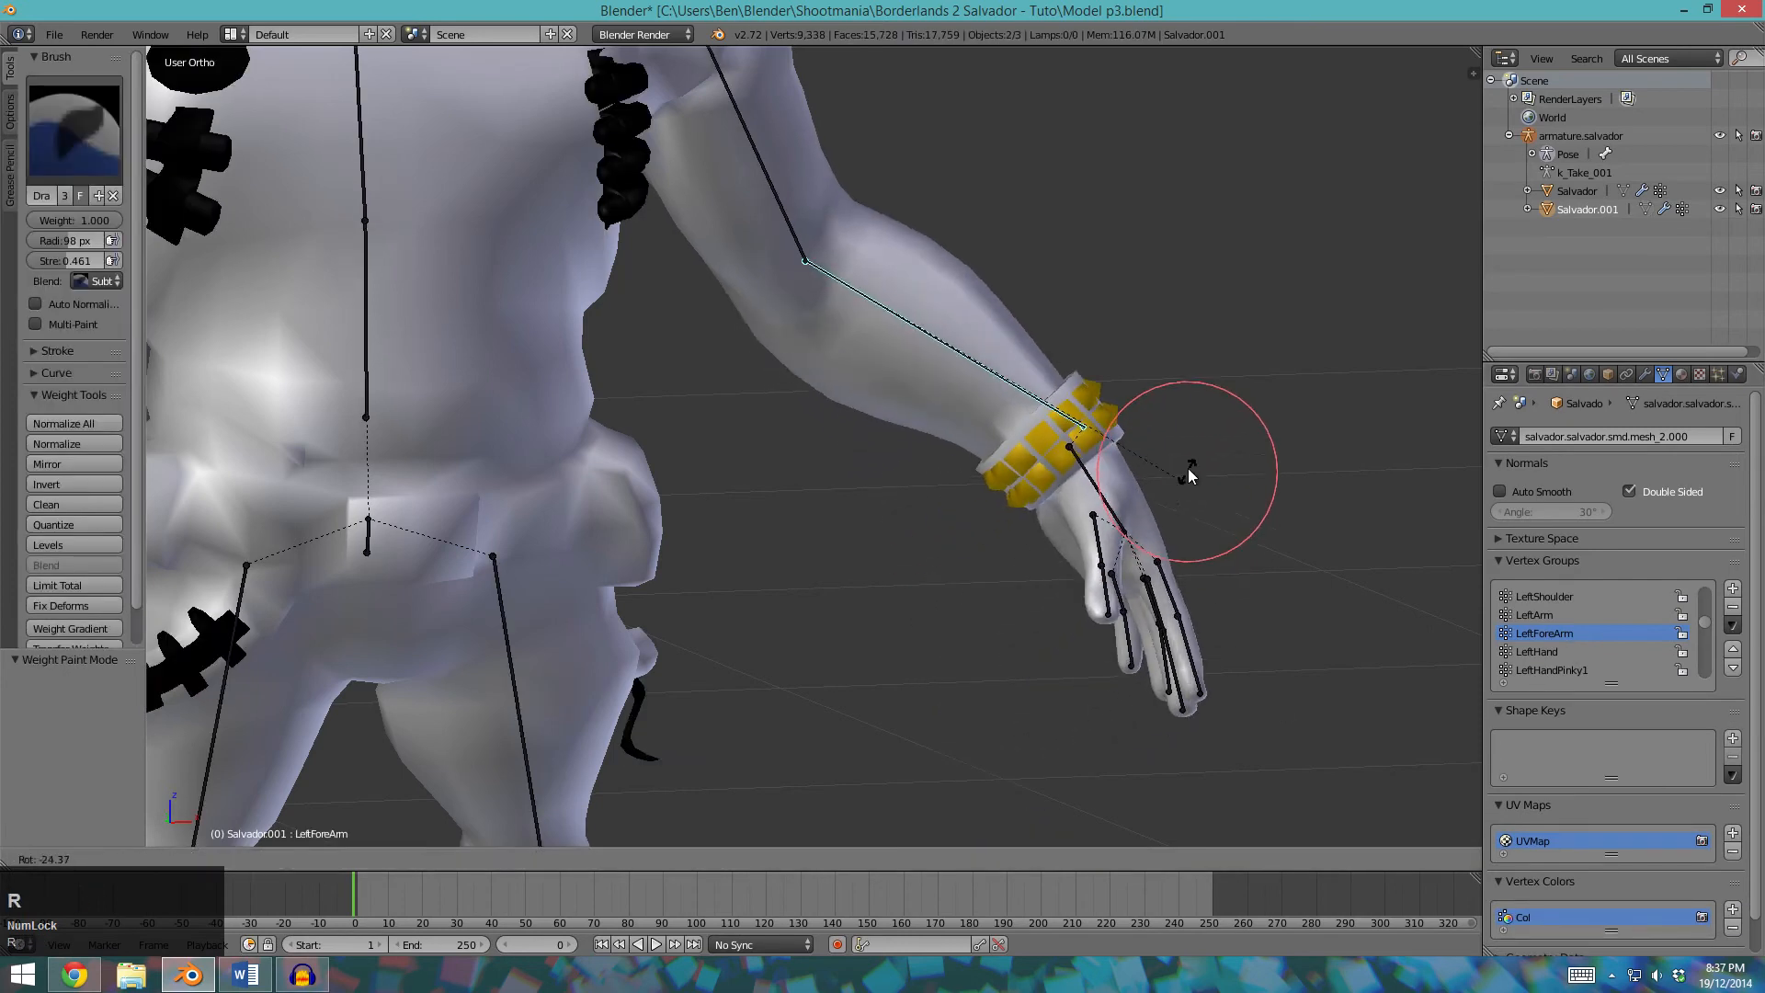
key("Escape")
right_click(980, 577)
key("r")
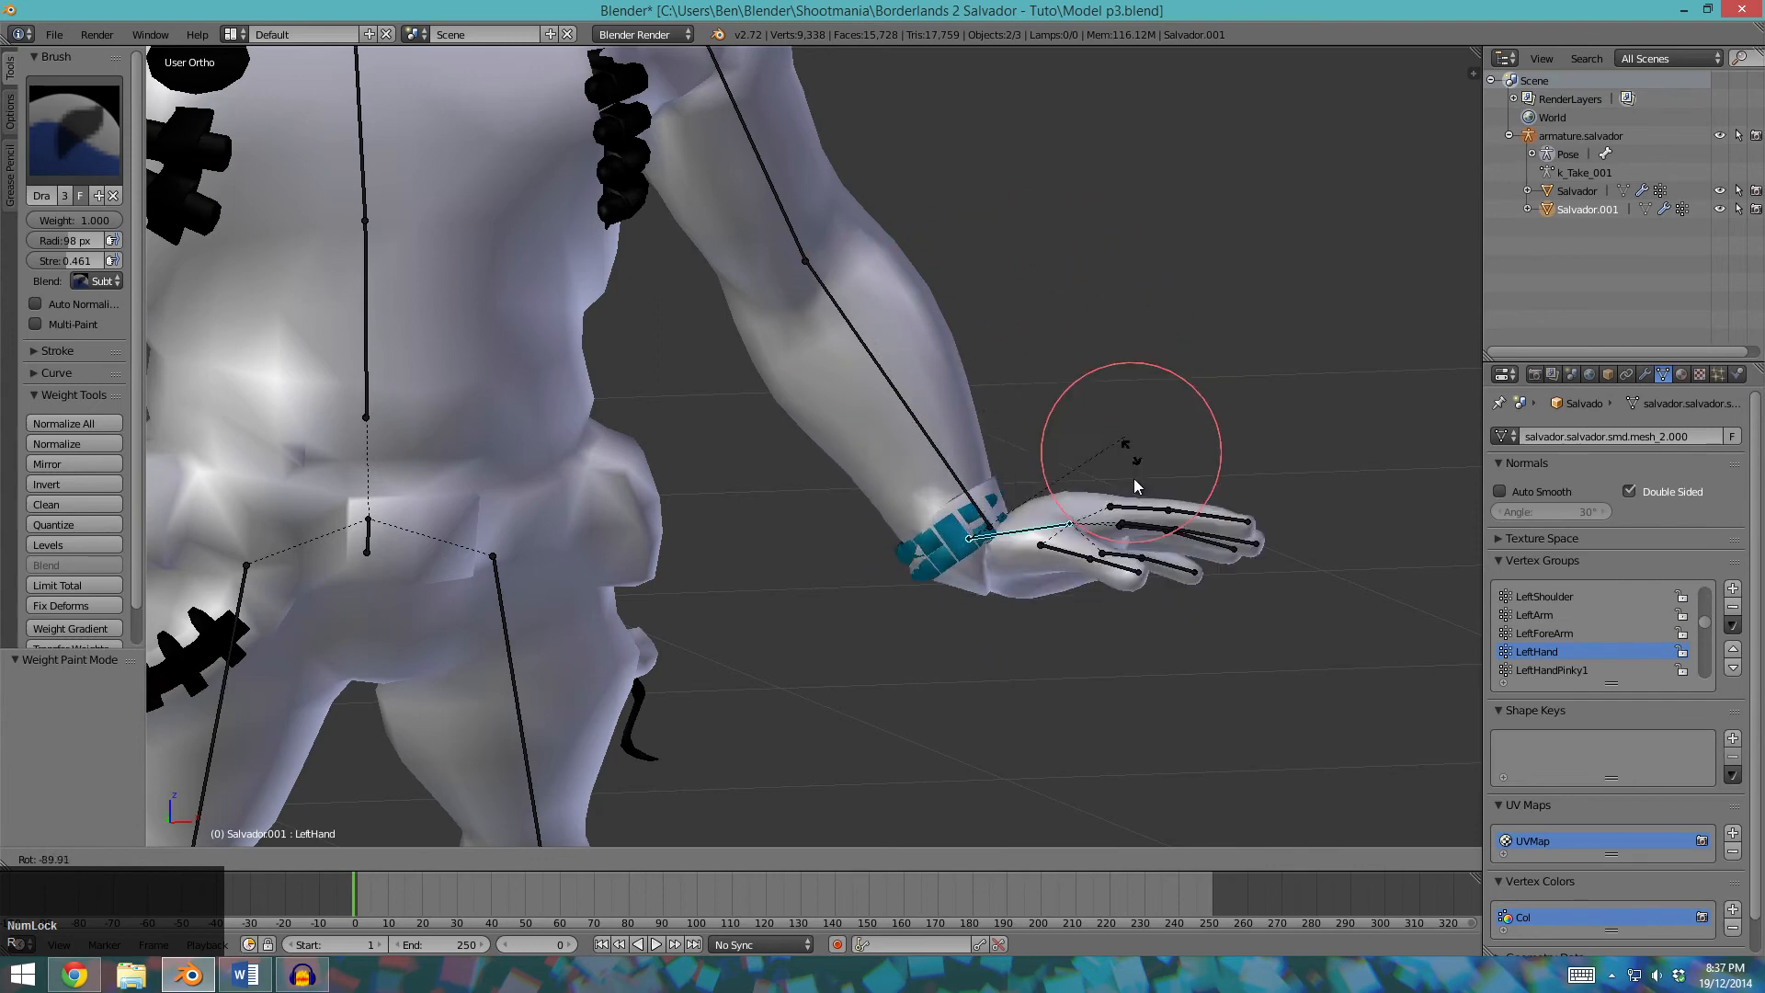
key("Escape")
middle_click_drag(1053, 603, 945, 634)
key("r")
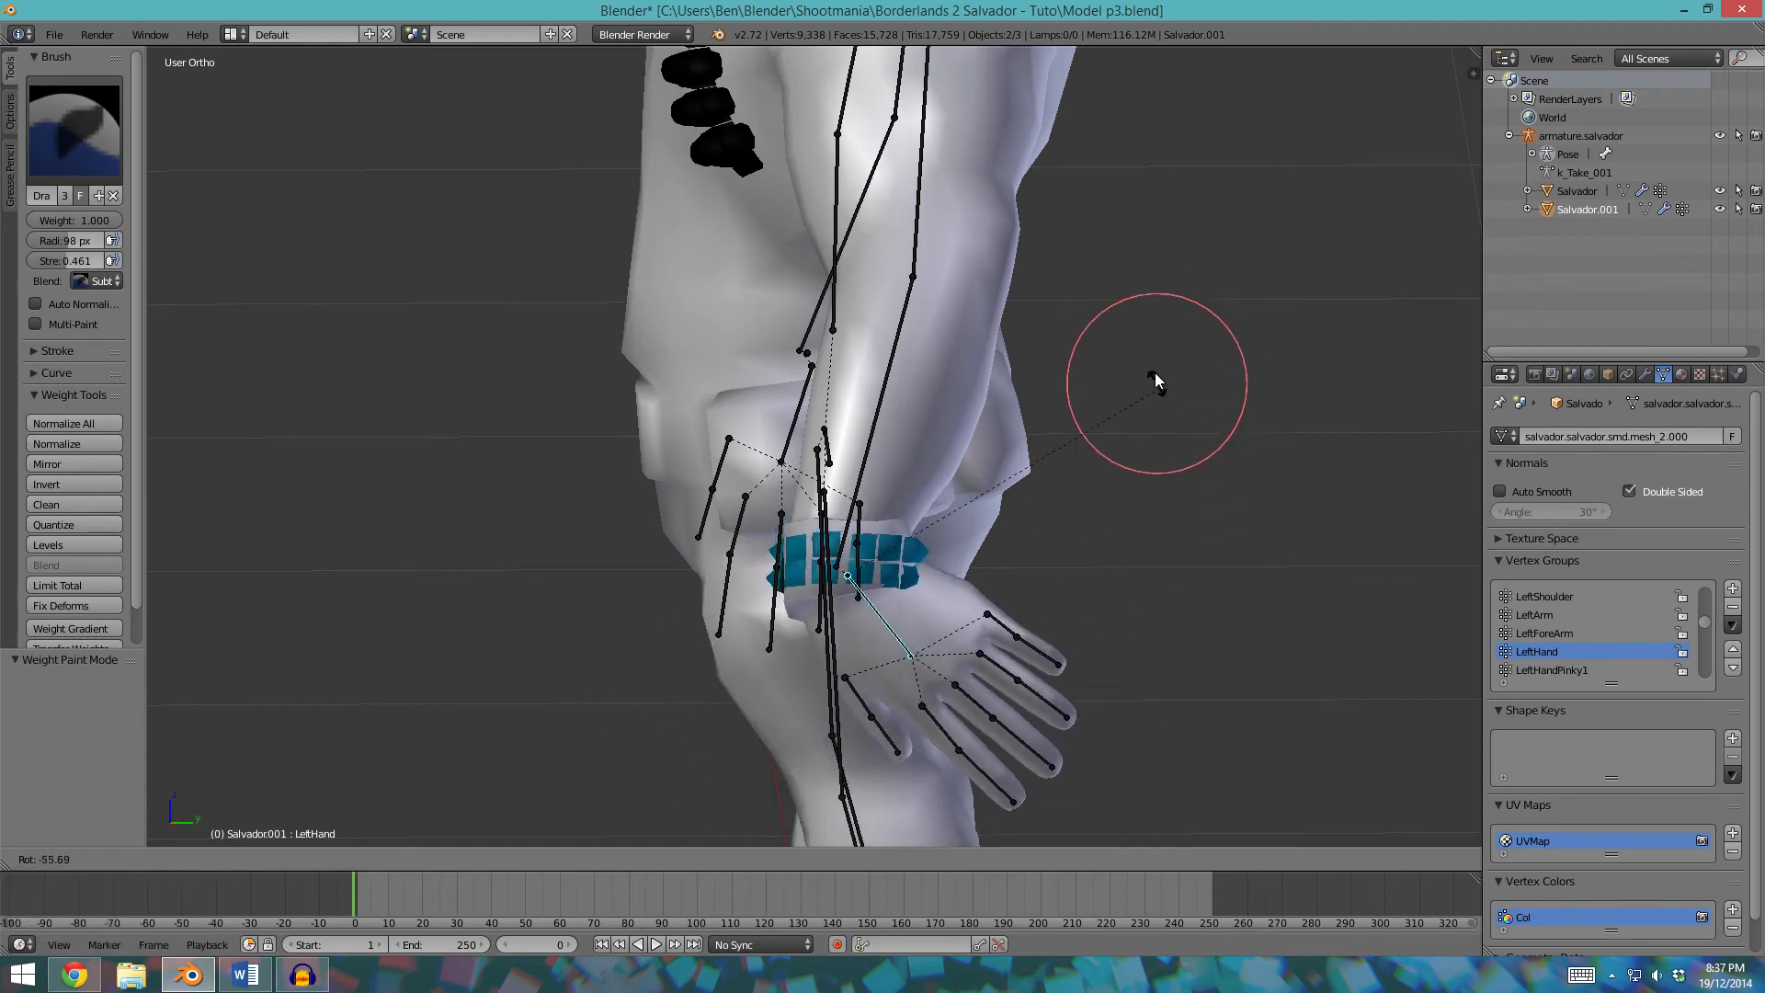
right_click(941, 577)
Inspect the whole character for remaining accessories on the arms, torso and head whose weights need checking.
middle_click_drag(941, 578, 984, 583)
scroll(1012, 609, "down", 2)
scroll(928, 552, "up", 4)
scroll(920, 551, "down", 3)
middle_click_drag(796, 501, 1019, 631, "shift")
scroll(1002, 588, "down", 2)
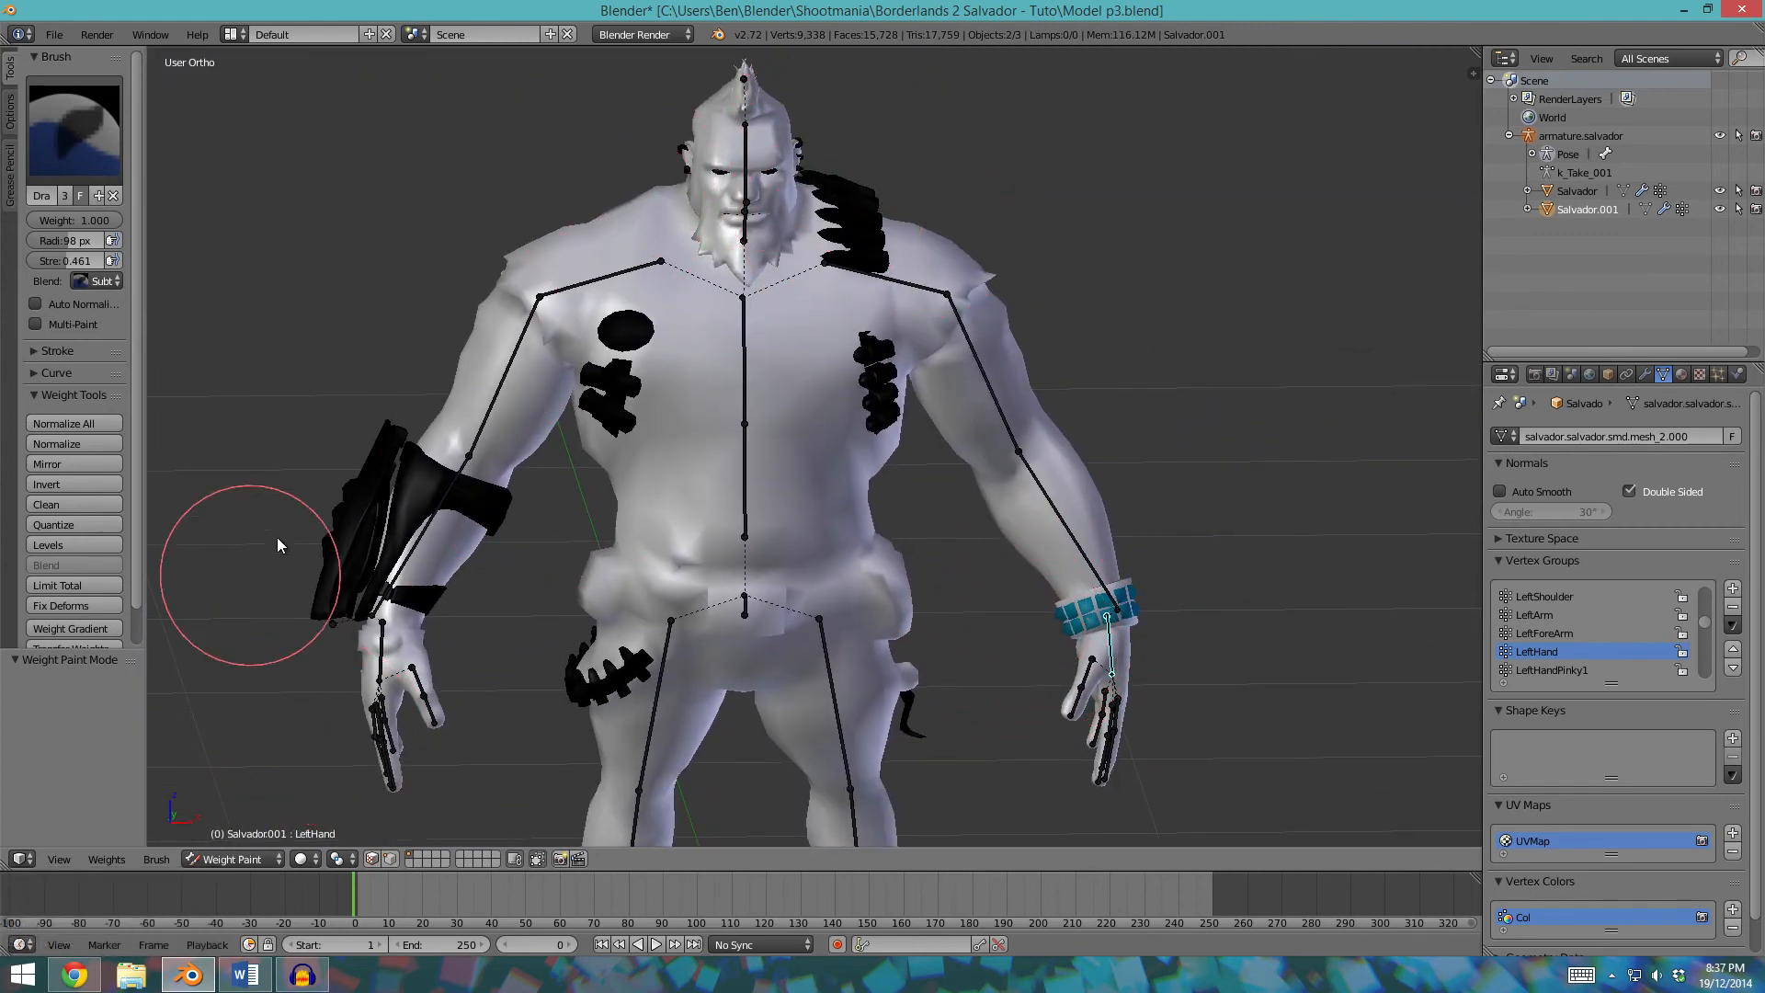
middle_click_drag(674, 319, 690, 344, "shift")
scroll(729, 230, "up", 7)
scroll(1029, 715, "down", 2)
scroll(1029, 714, "down", 6)
middle_click_drag(991, 715, 946, 583, "shift")
Switch Salvador.001 to Edit Mode, clear the vertex selection, and circle-select around the ear and side of the head.
key("Tab")
scroll(774, 354, "up", 2)
middle_click_drag(772, 350, 803, 567, "shift")
scroll(804, 567, "up", 5)
key("a")
key("a")
key("a")
key("c")
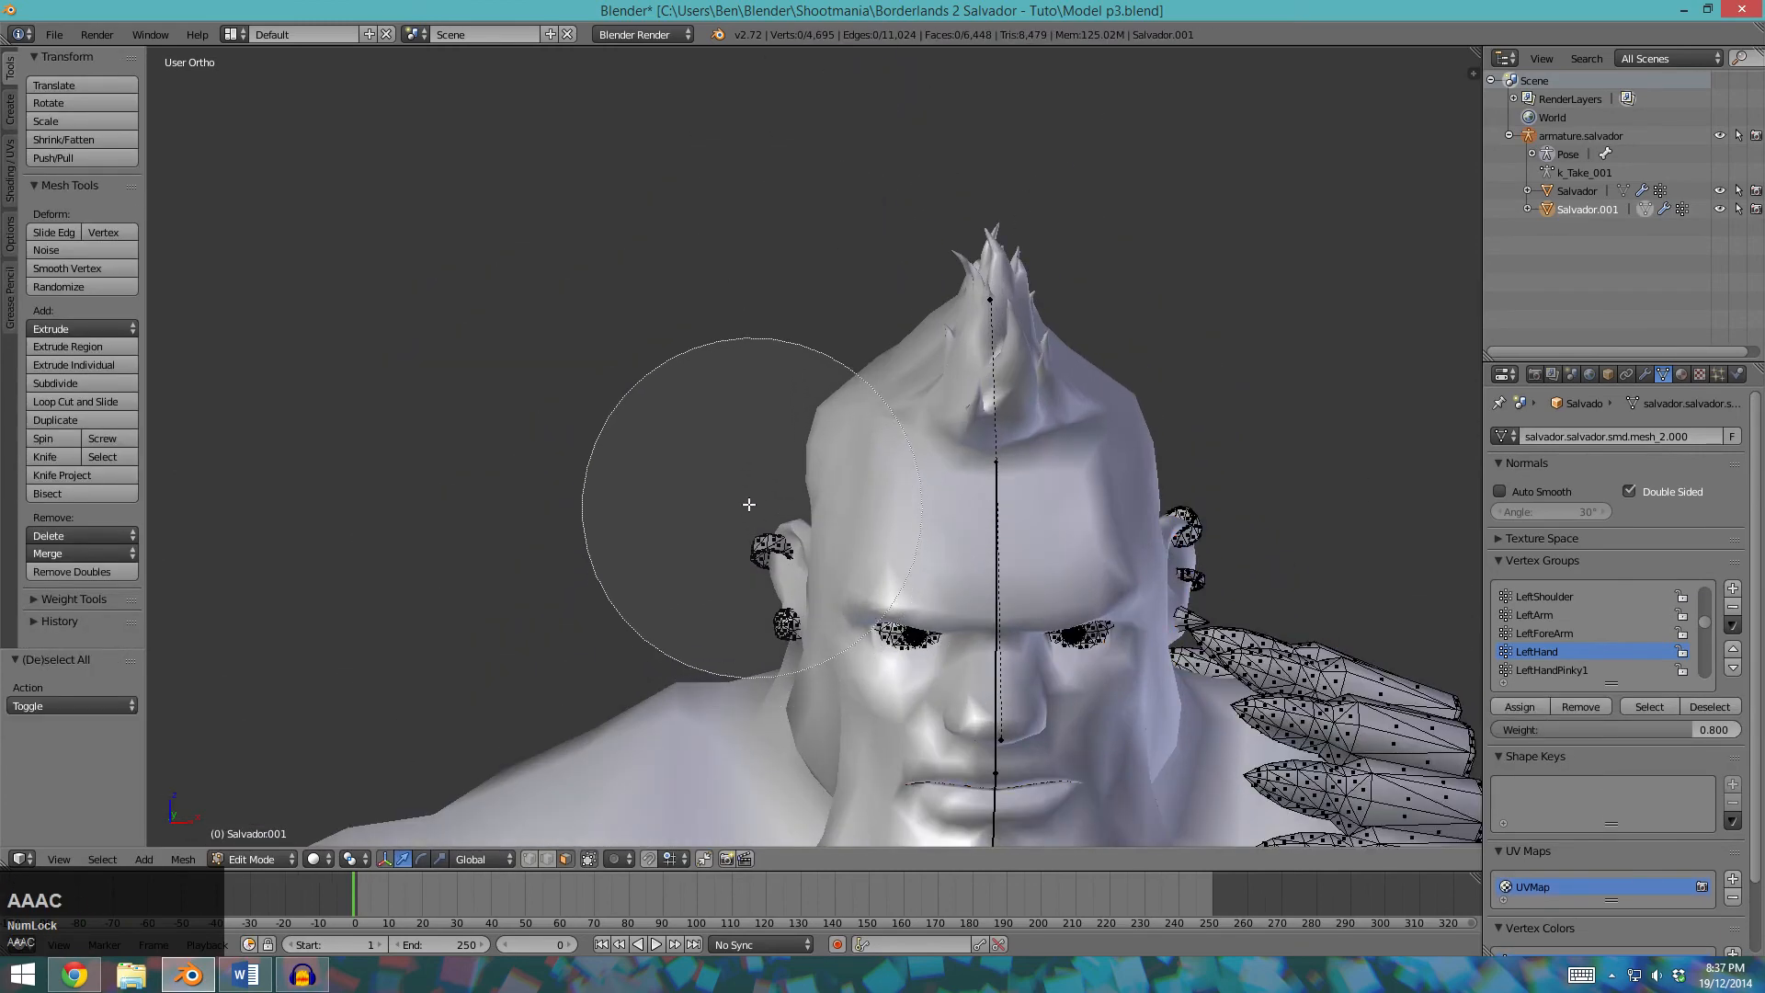
left_click_drag(748, 505, 821, 516)
key("Escape")
Switch to wireframe shading, reset the selection, and circle-select the Salvador.001 vertices across the head.
key("z")
middle_click_drag(1012, 616, 874, 575)
key("a")
key("c")
mouse_move(779, 460)
left_mouse_down()
mouse_move(741, 417)
mouse_move(812, 438)
mouse_move(974, 423)
left_mouse_up()
key("Escape")
Return to Weight Paint mode and select the Head bone to display its weights on the eyes, teeth and earrings.
key("Tab")
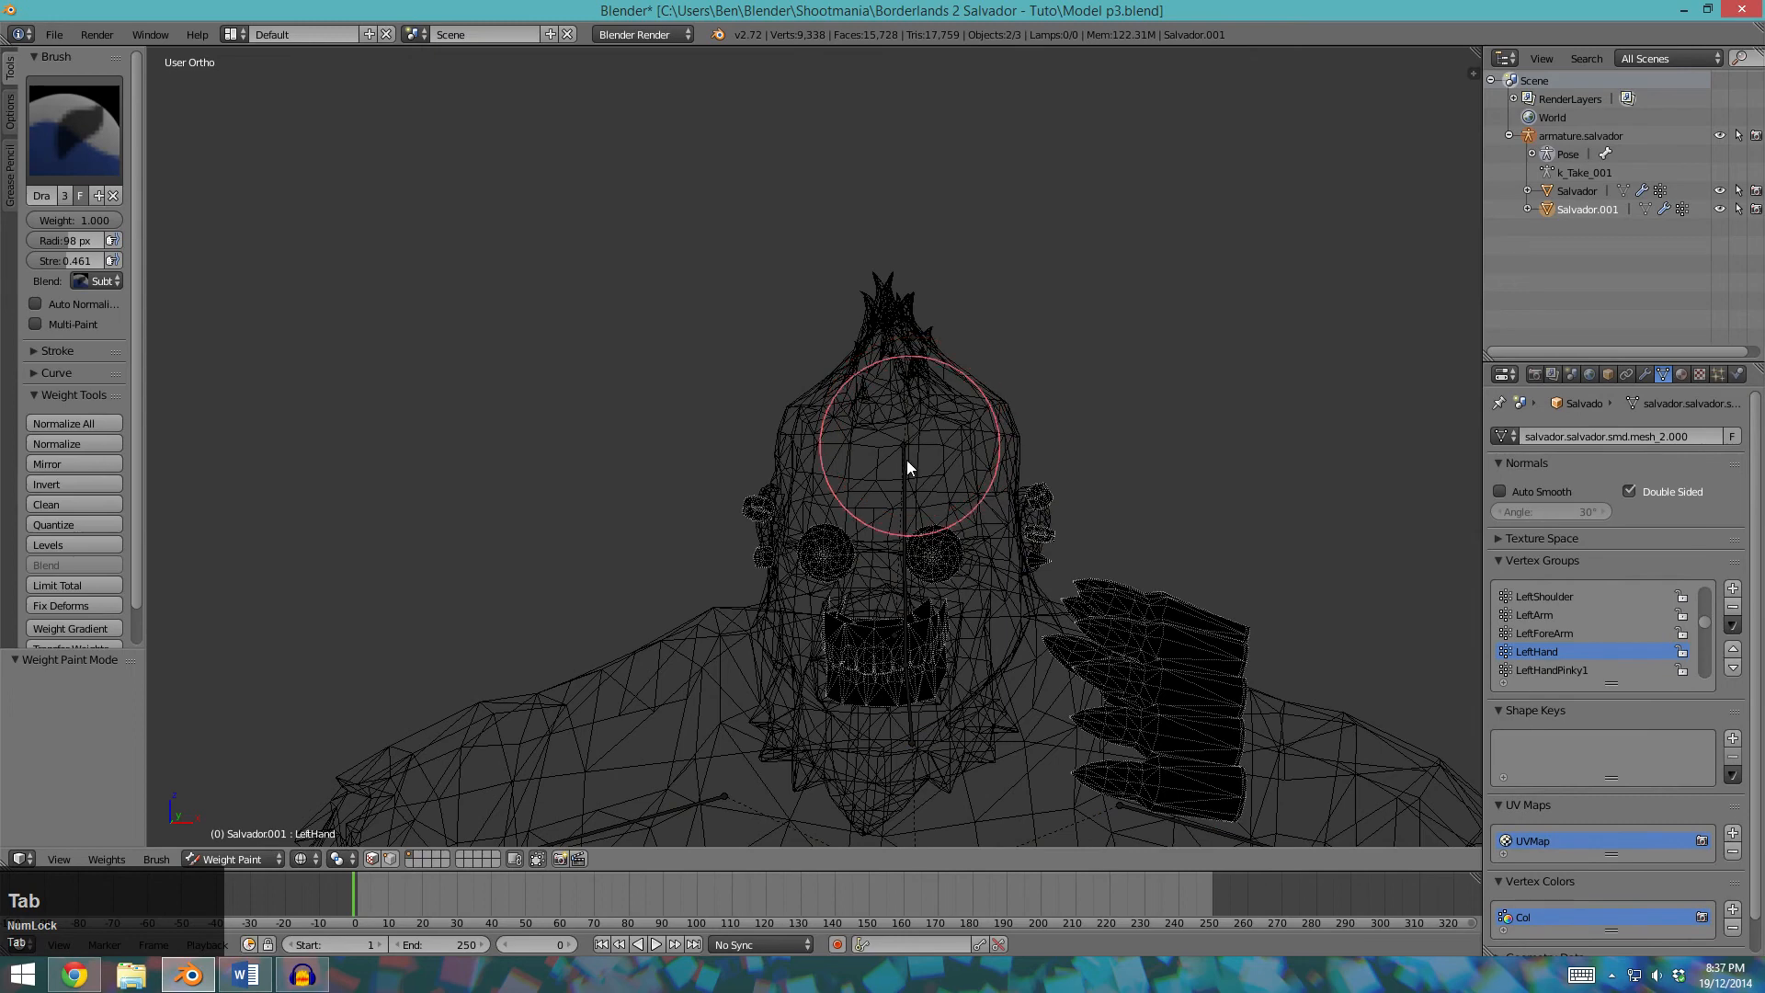
right_click(905, 464)
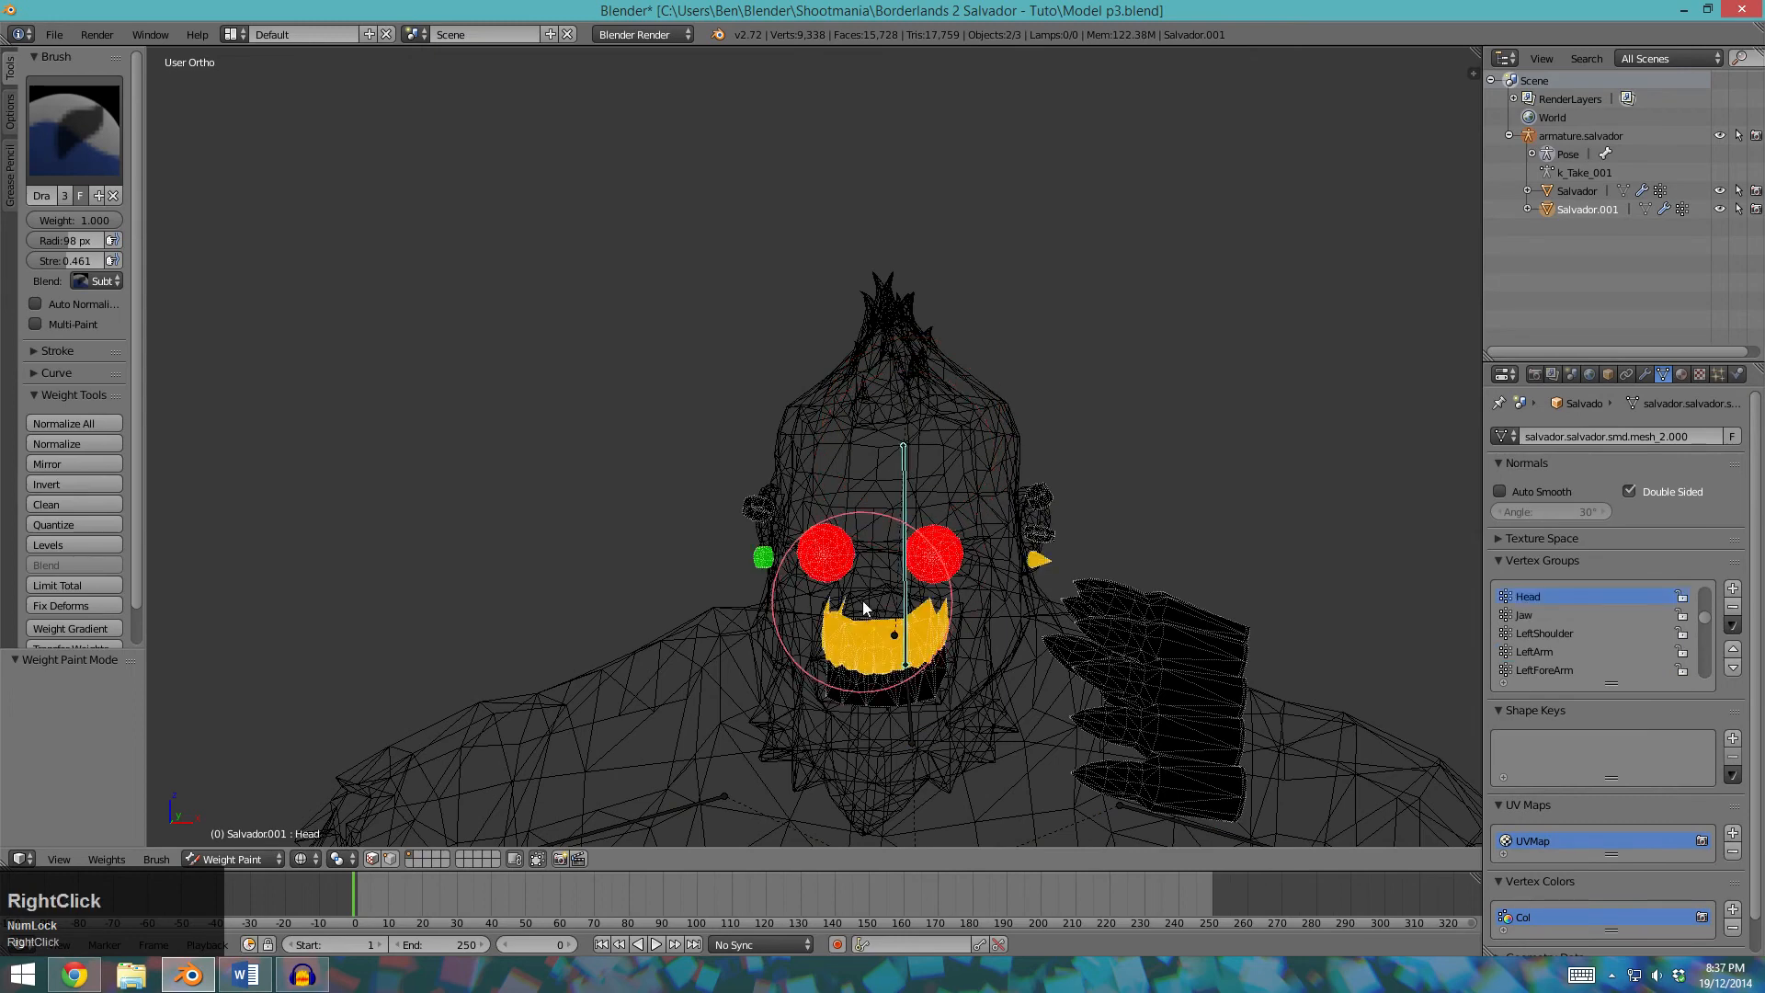
Assign the selected eyes and earrings of Salvador.001 to the Head vertex group with a weight of 1.000.
mouse_move(742, 554)
left_mouse_down()
mouse_move(945, 551)
mouse_move(935, 627)
mouse_move(730, 575)
left_mouse_up()
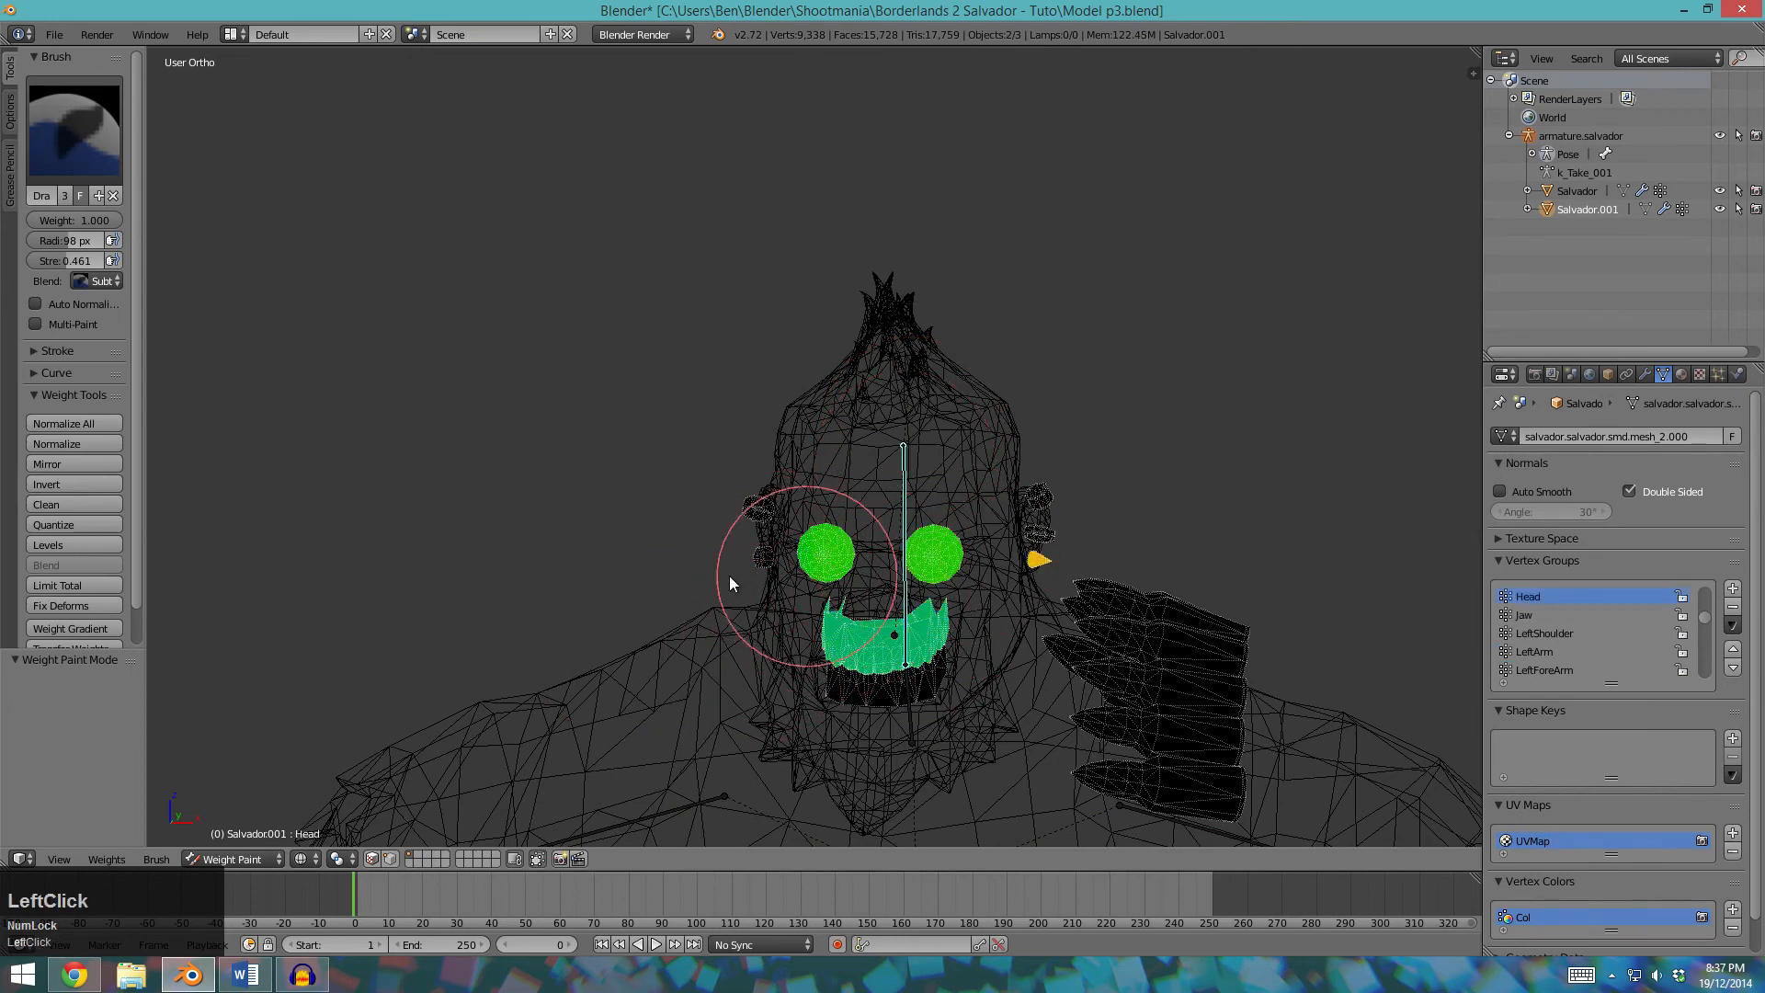
key("Tab")
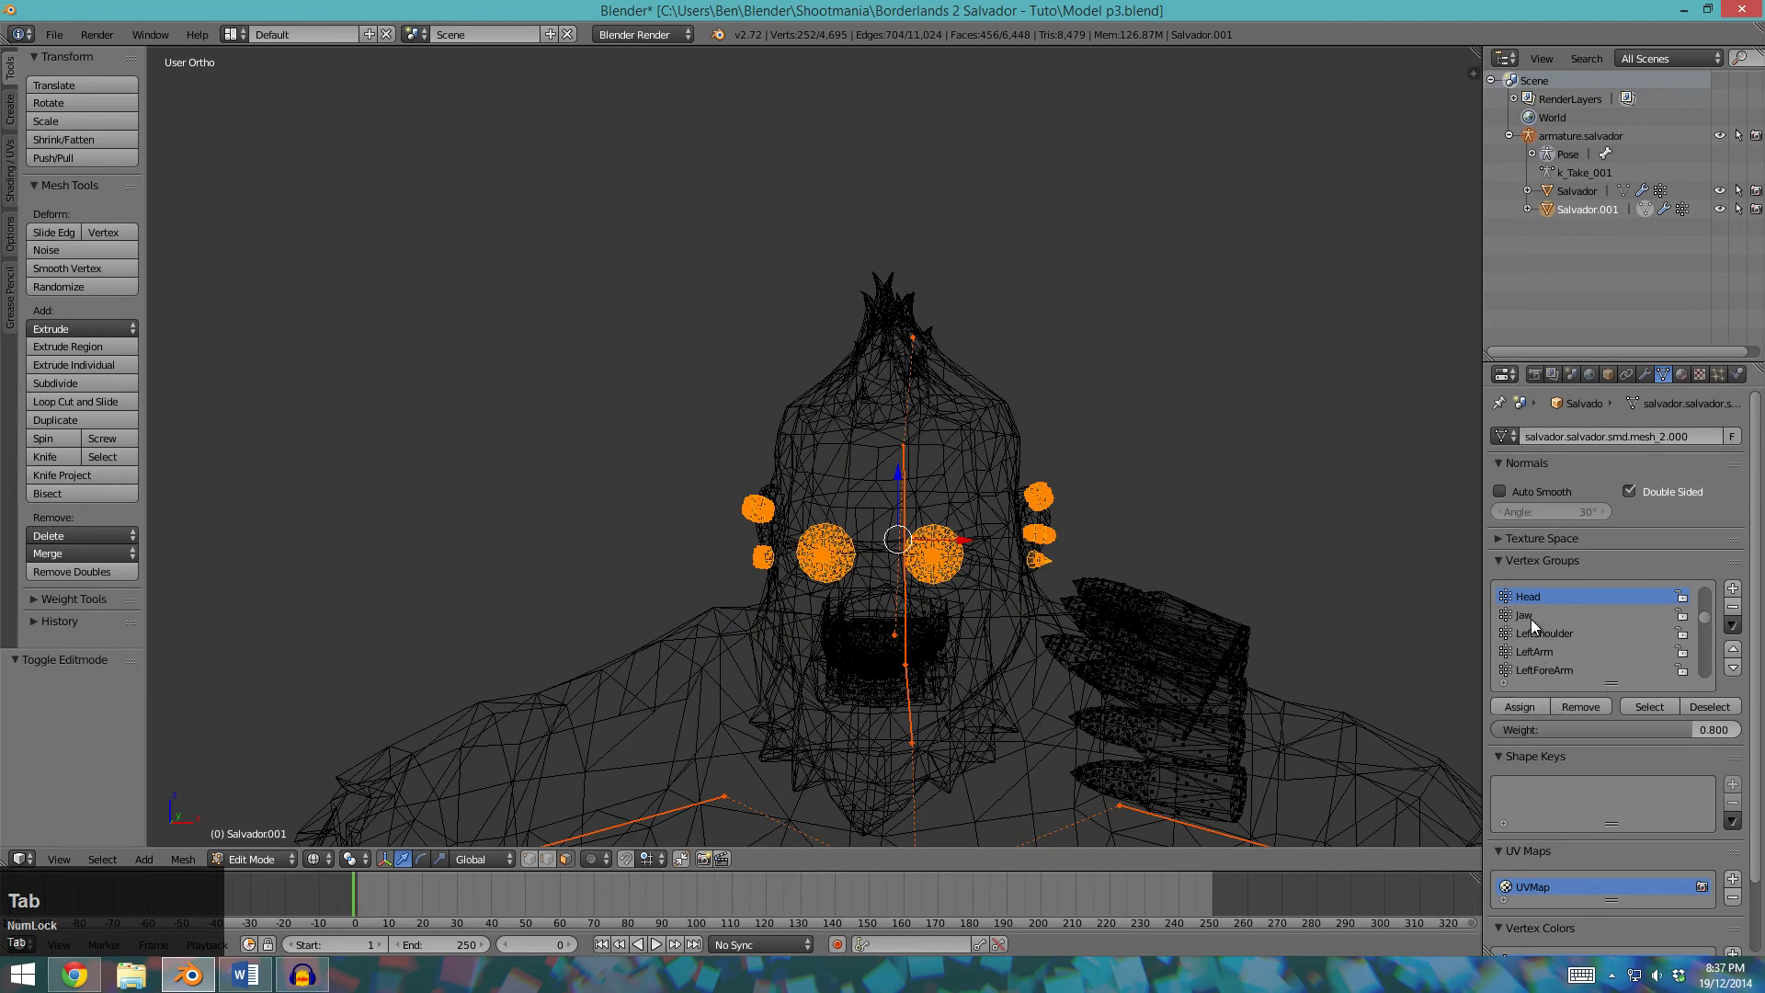
left_click_drag(1691, 731, 1745, 732)
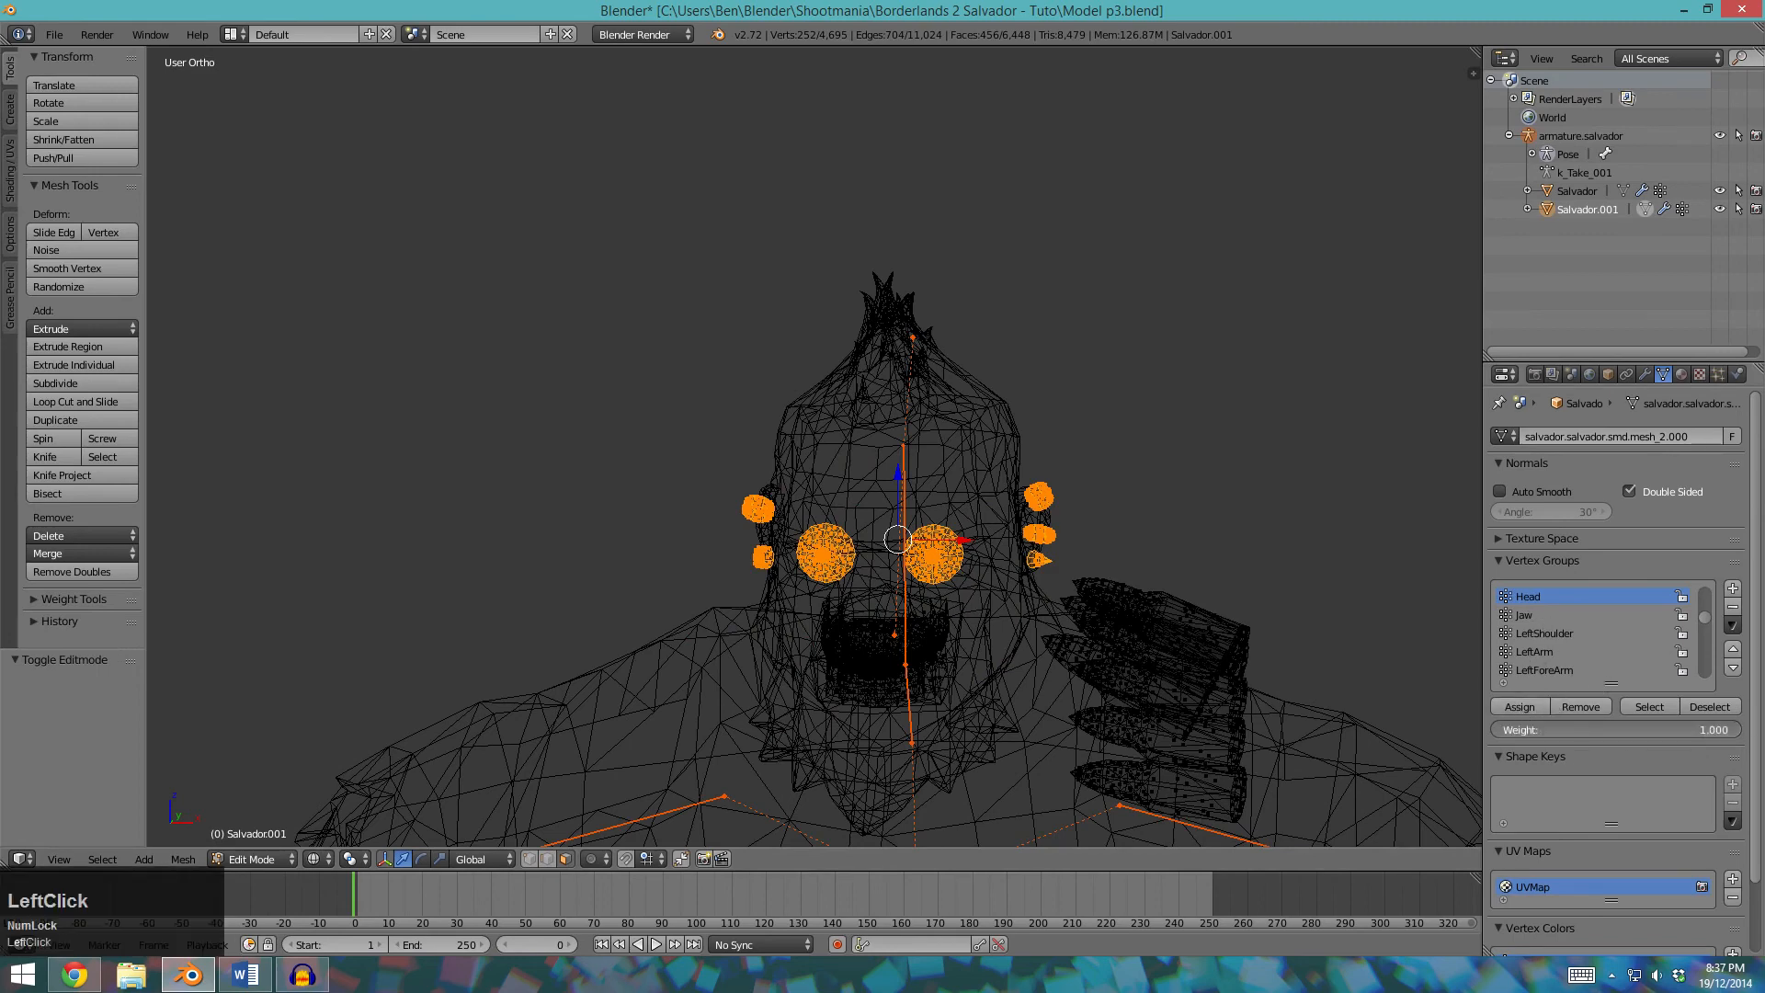
left_click(1526, 705)
key("Tab")
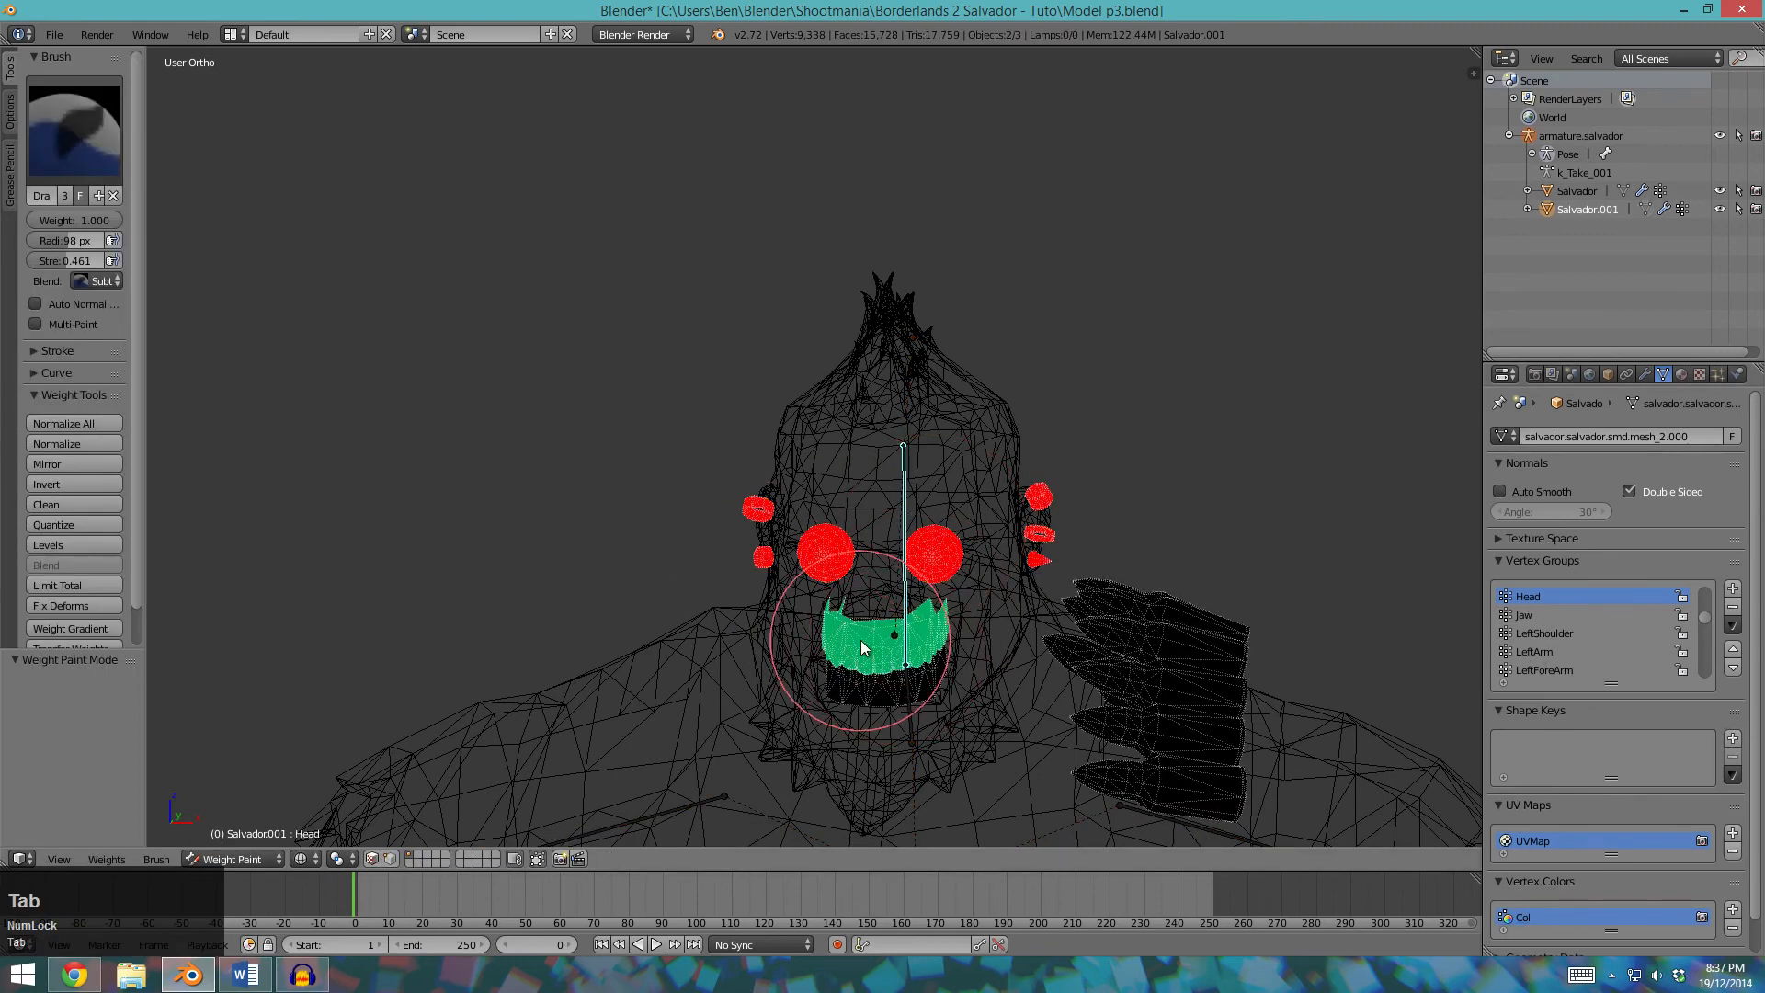
Select the Jaw bone and test-rotate it around the X axis to check which mouth parts follow it.
scroll(863, 648, "up", 2)
middle_click_drag(942, 688, 811, 176)
scroll(1131, 621, "up", 3)
right_click(953, 231)
scroll(951, 234, "down", 1)
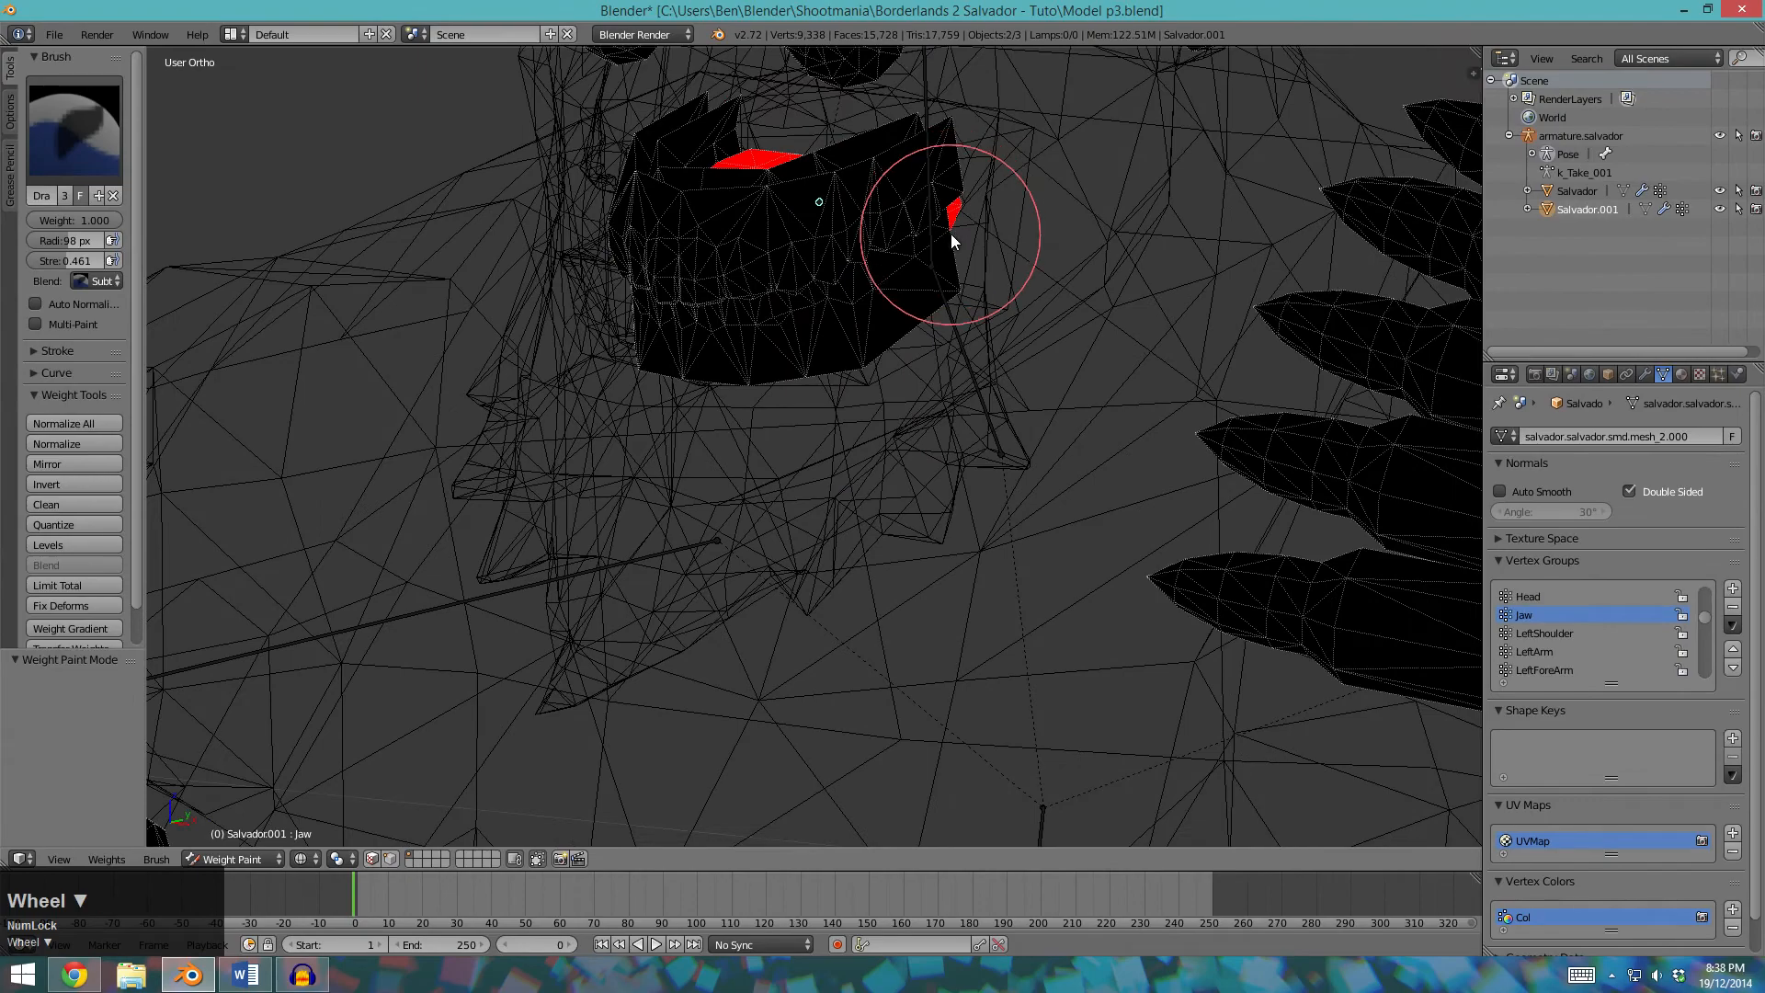
middle_click_drag(950, 233, 989, 202)
key("r")
key("x")
key("Escape")
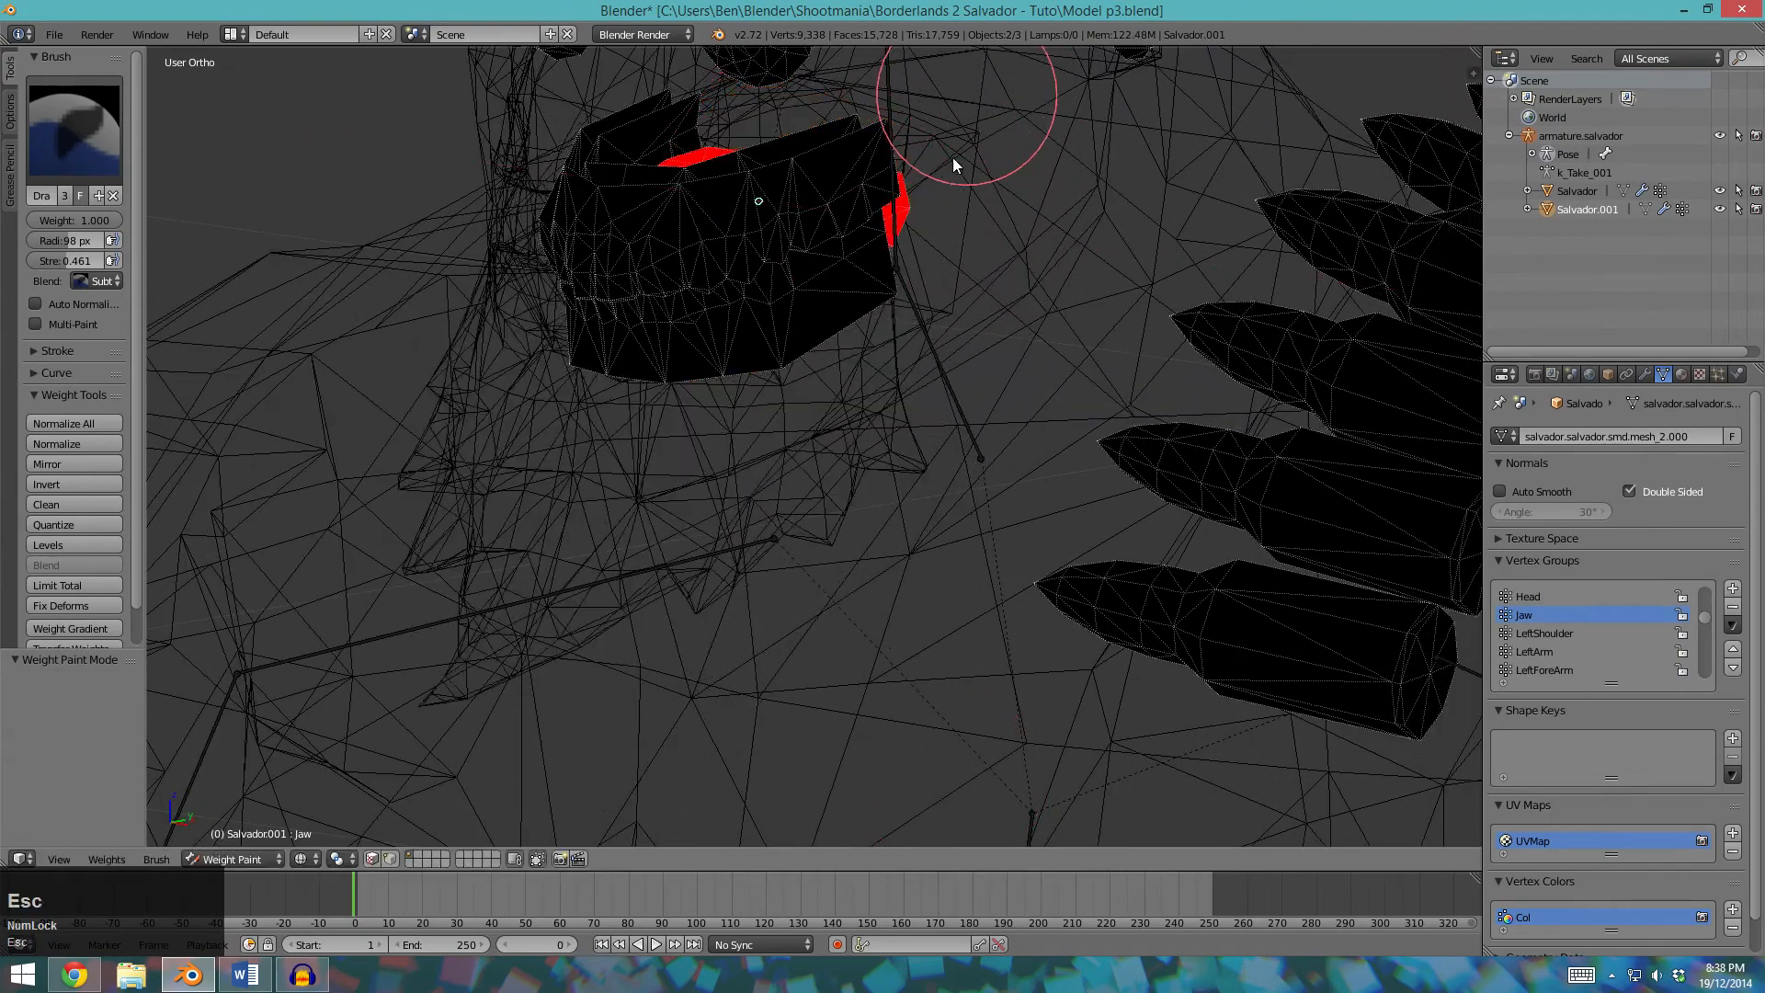
Assign the whole linked lower teeth piece to the Jaw vertex group at weight 1.000 and test-rotate the jaw around X.
key("Tab")
right_click(743, 323)
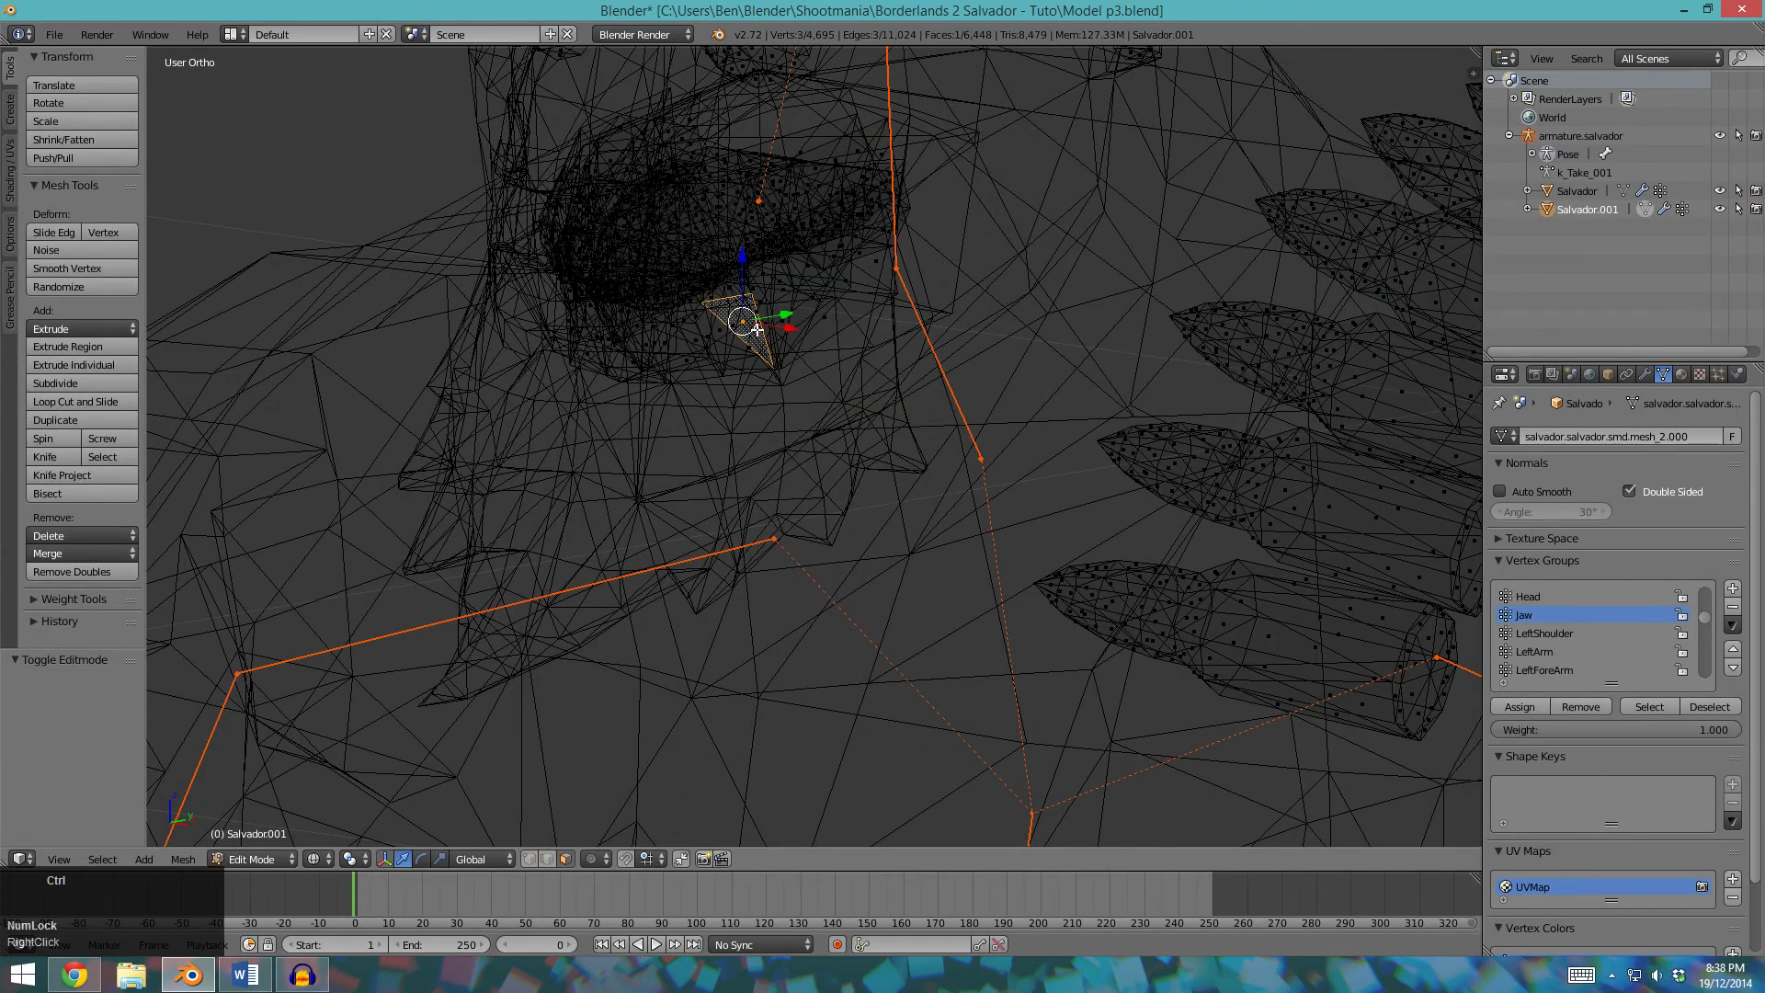
key("ctrl+l")
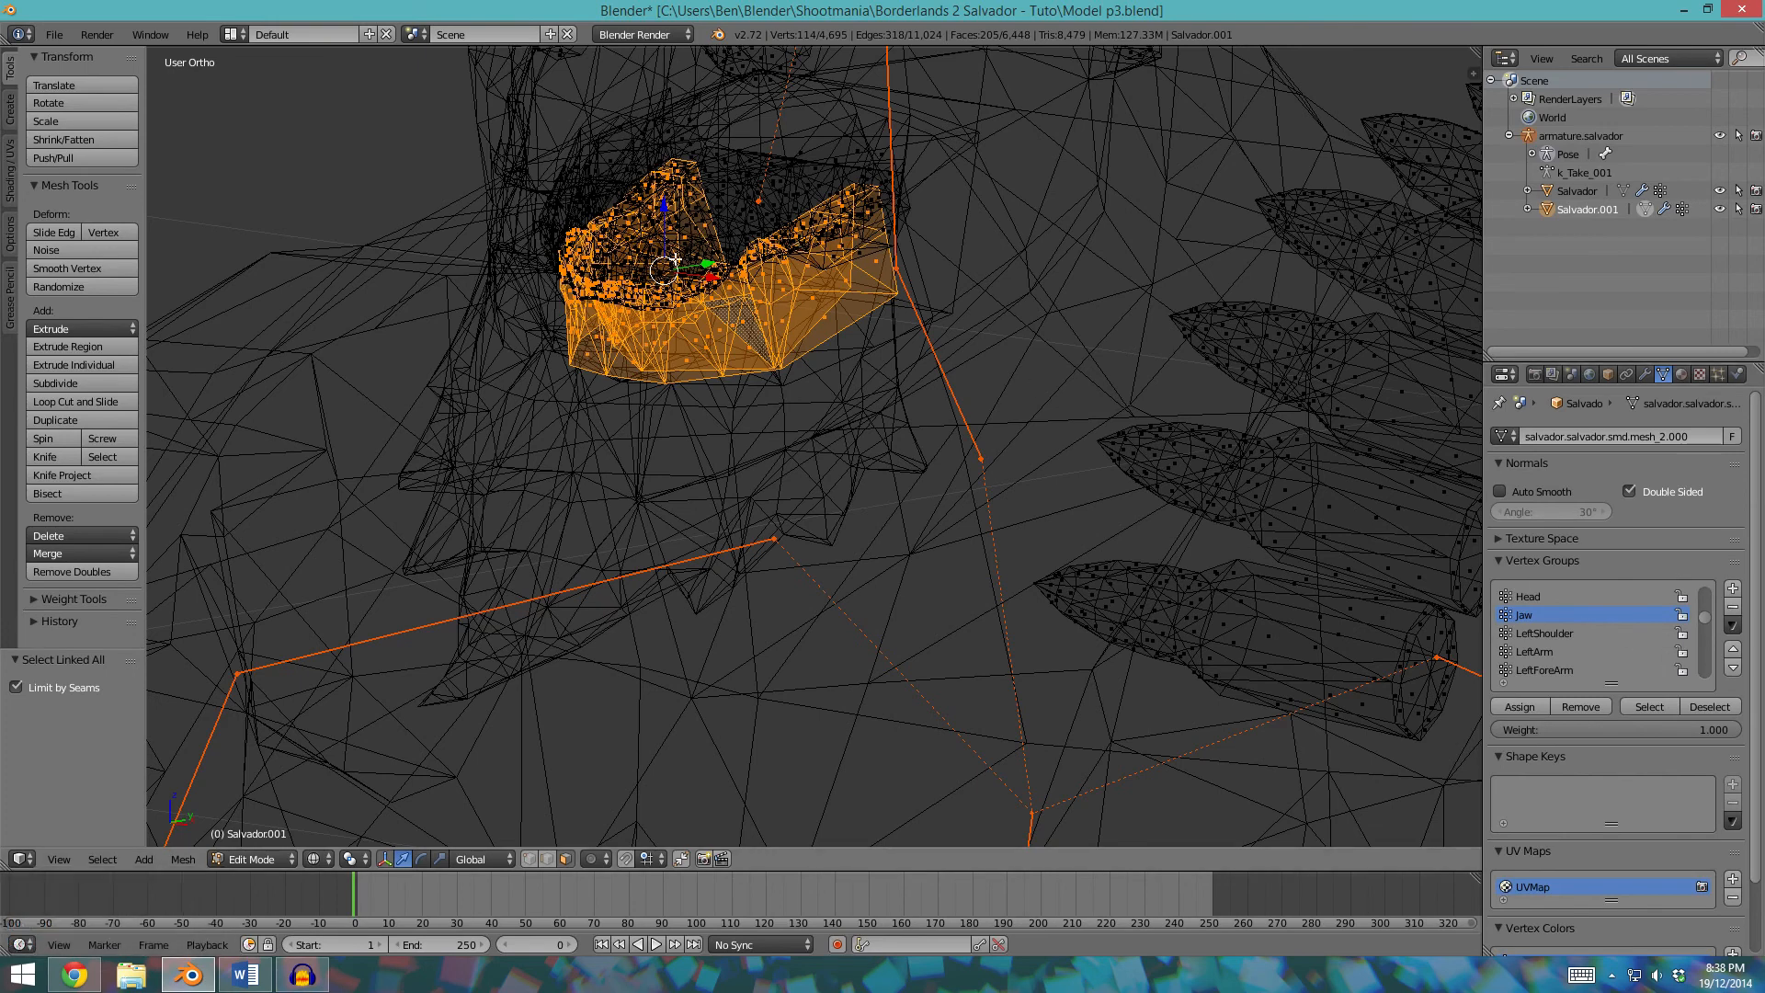
left_click(1520, 706)
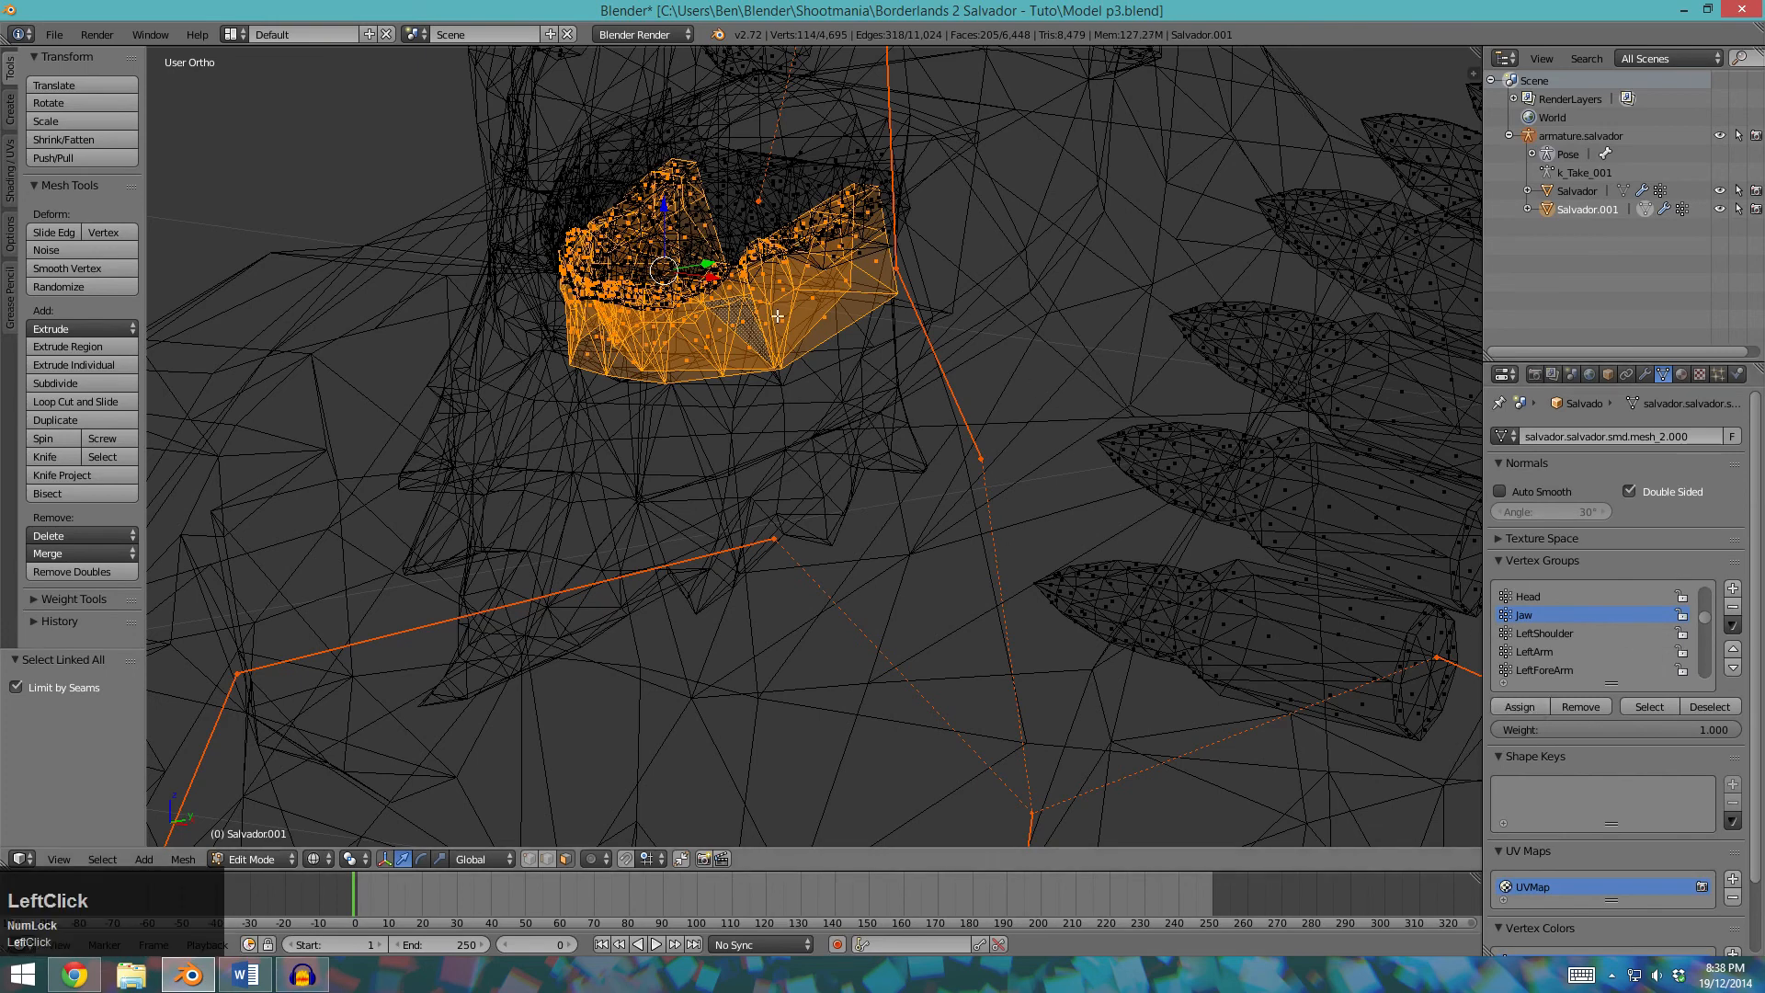
key("Tab")
key("r")
key("x")
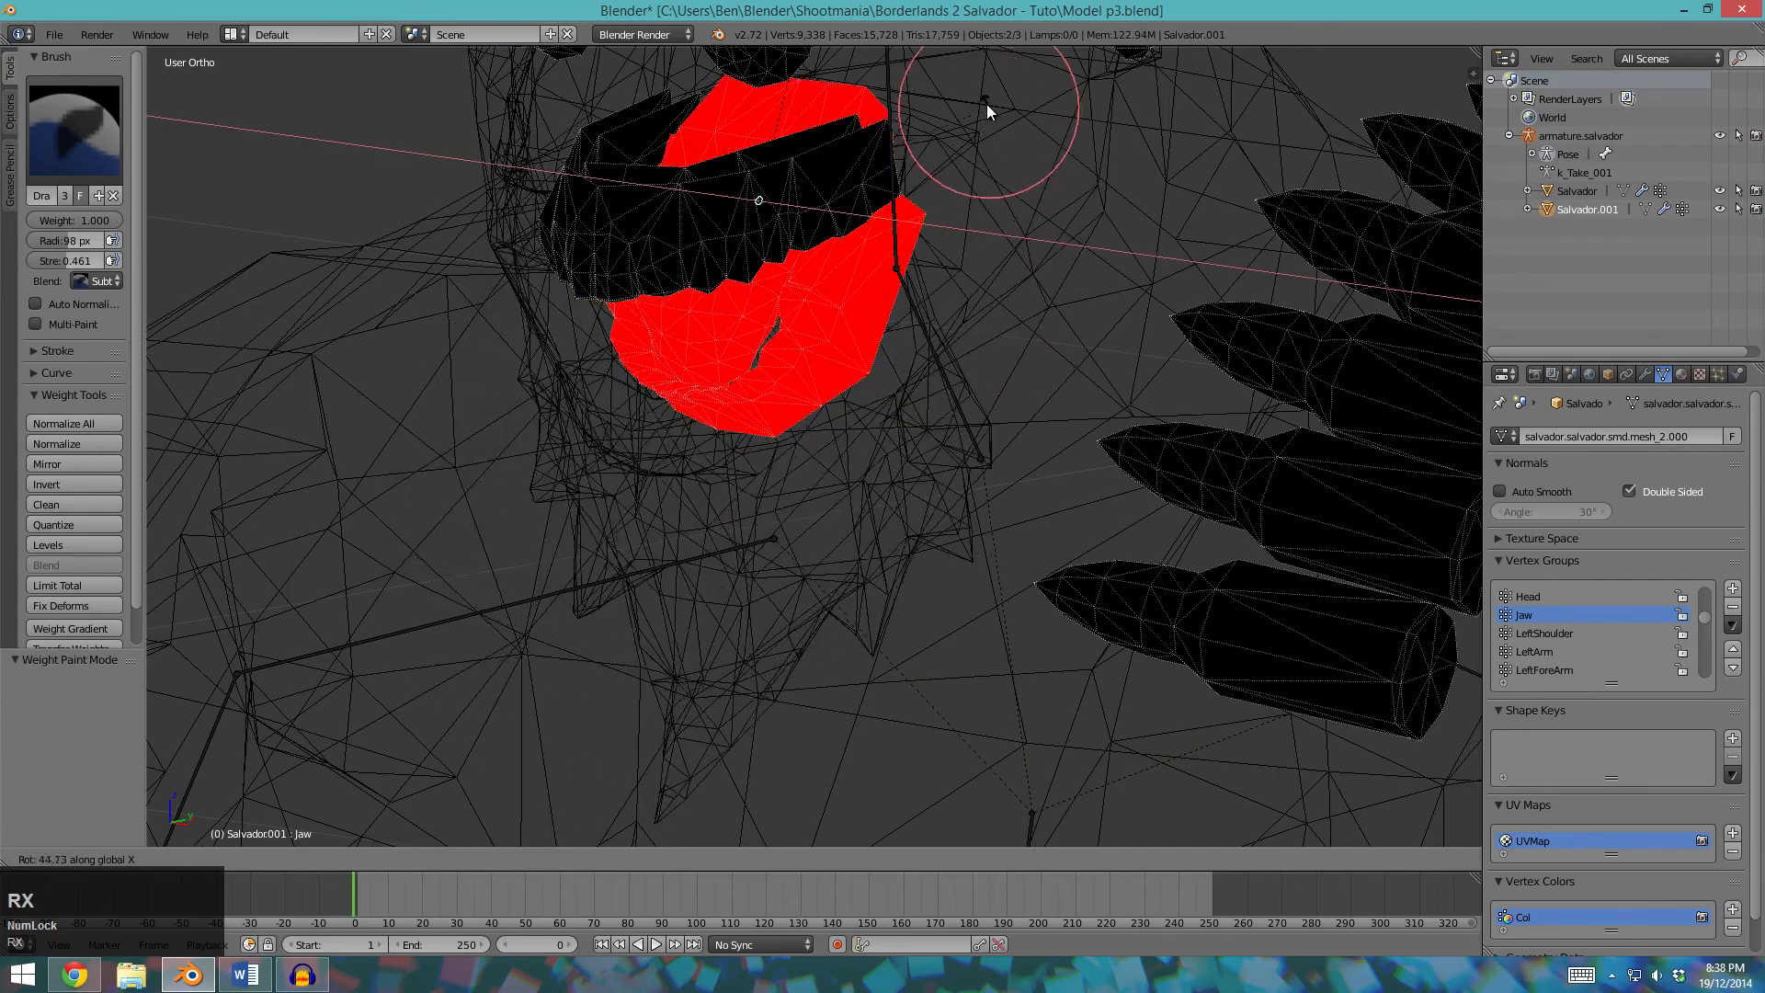
right_click(962, 207)
Select the linked mesh piece inside the mouth and assign it to the Jaw vertex group with a weight of 0.500.
middle_click_drag(961, 206, 839, 252)
key("Tab")
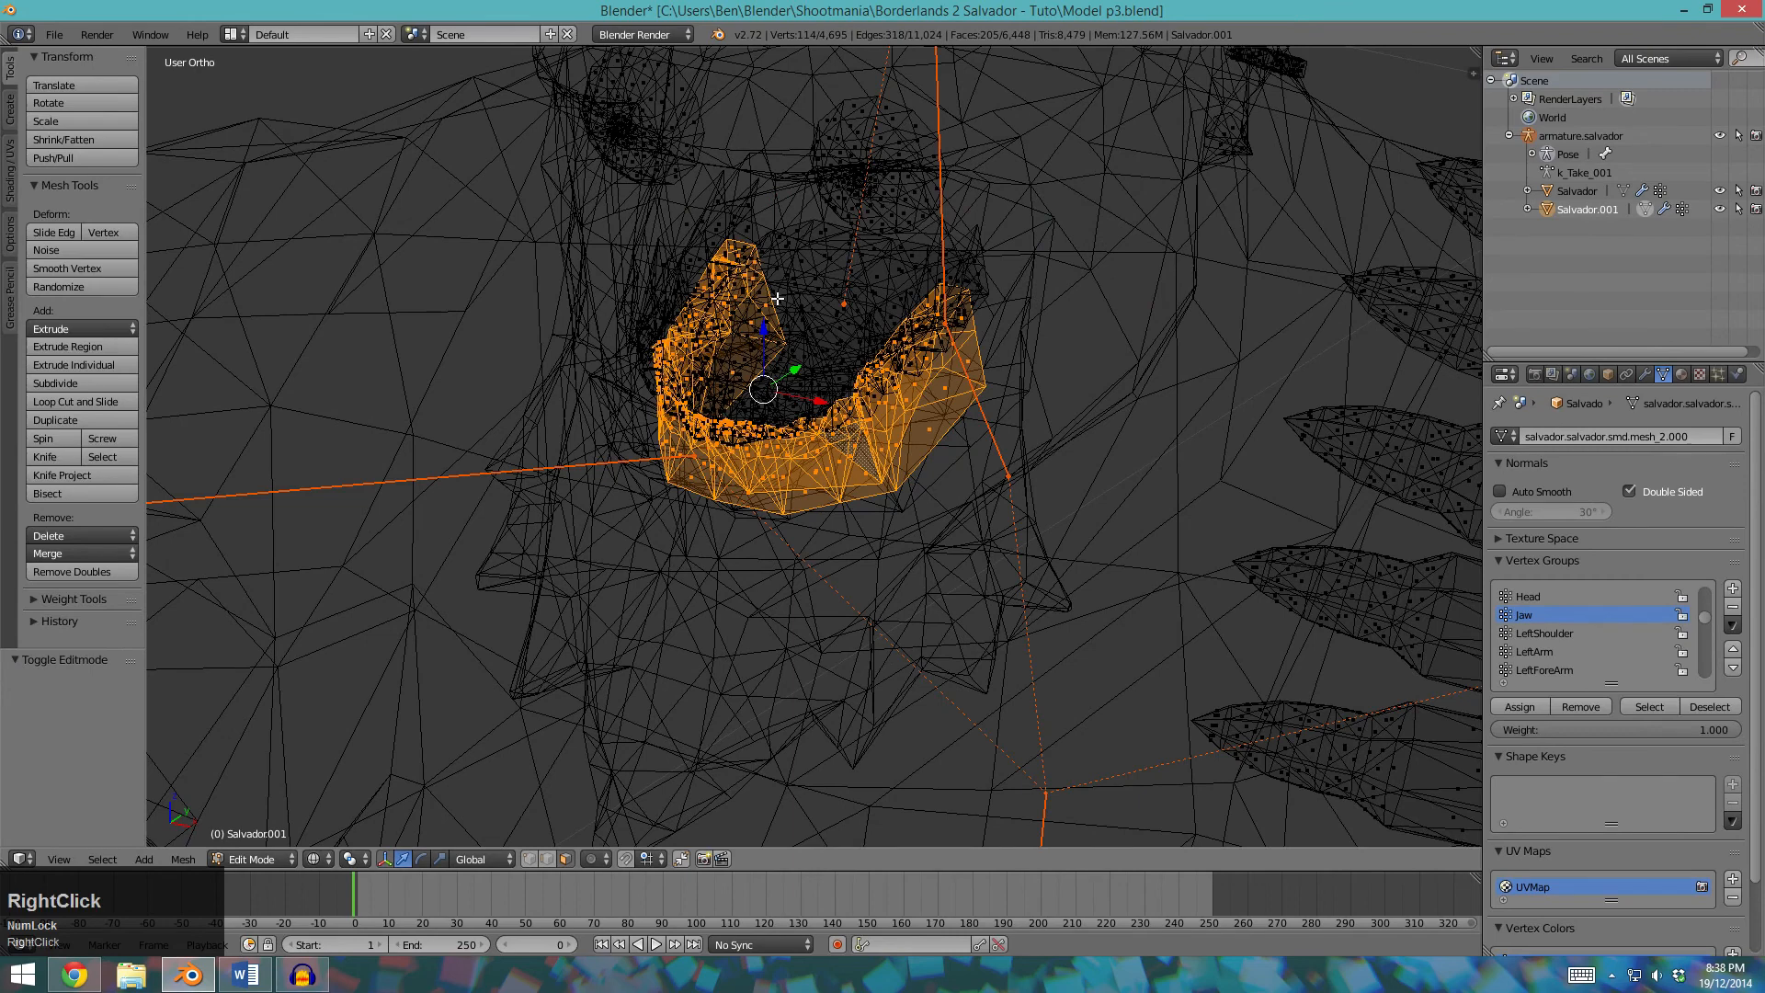
right_click(776, 298)
key("ctrl+l")
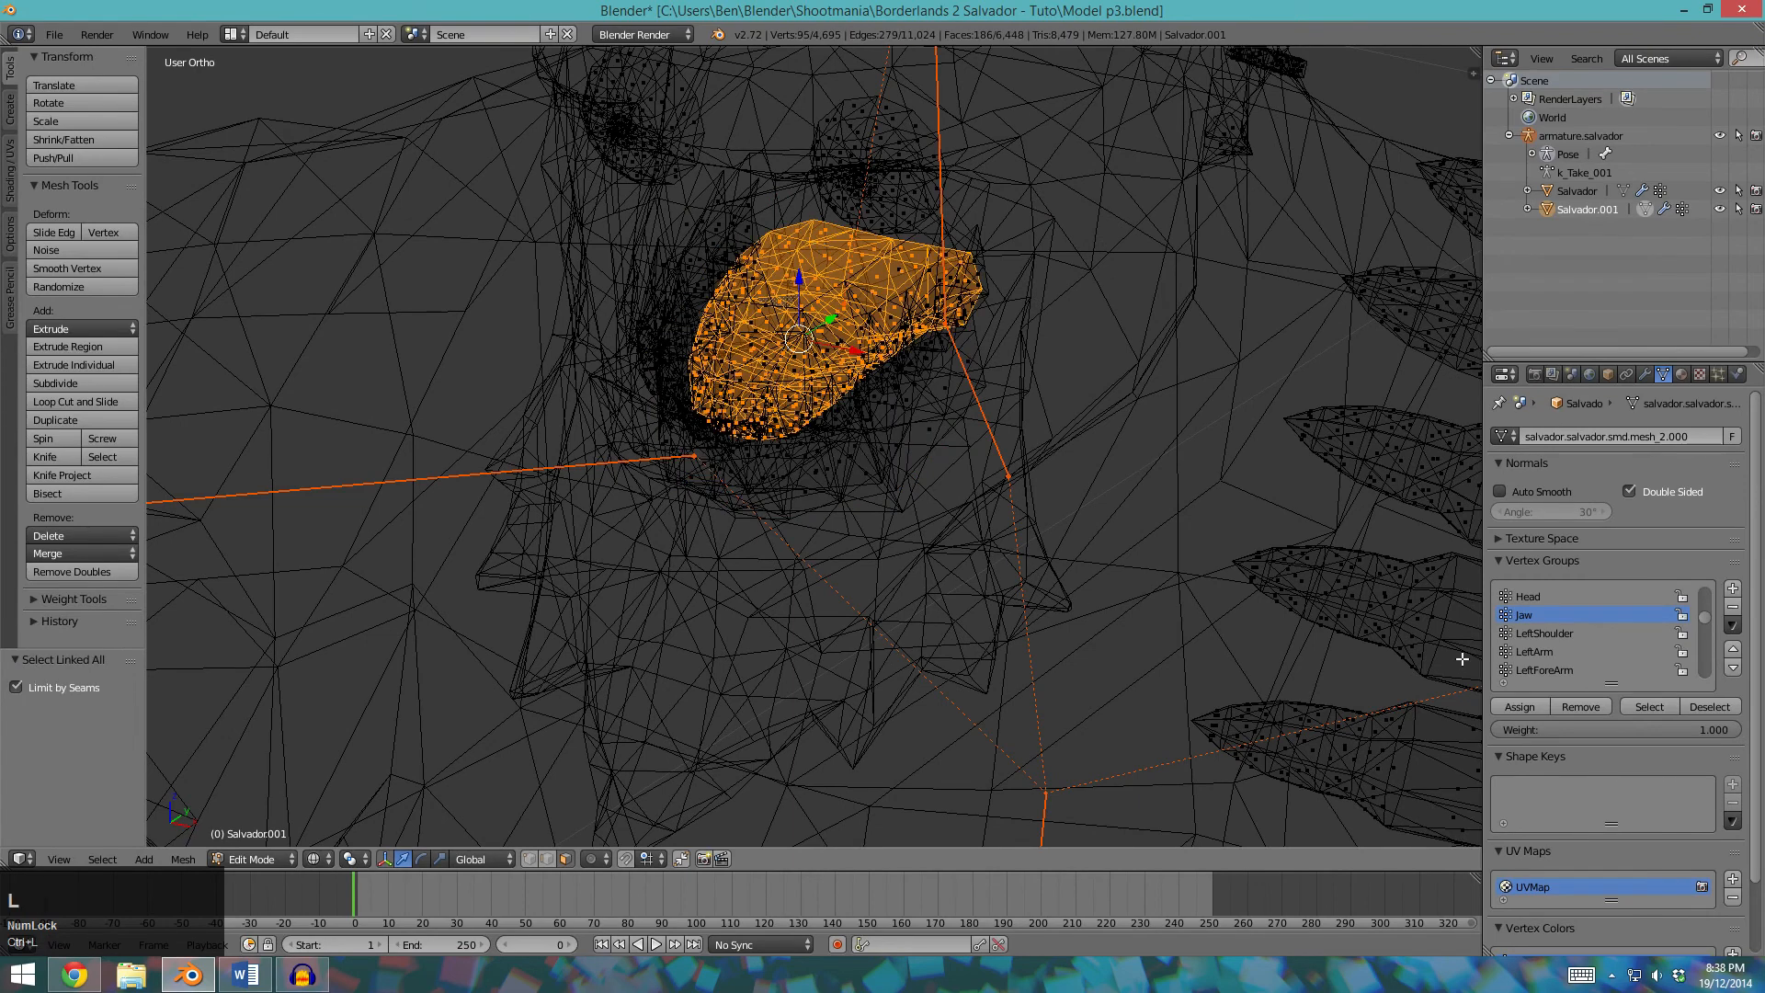
left_click(1598, 732)
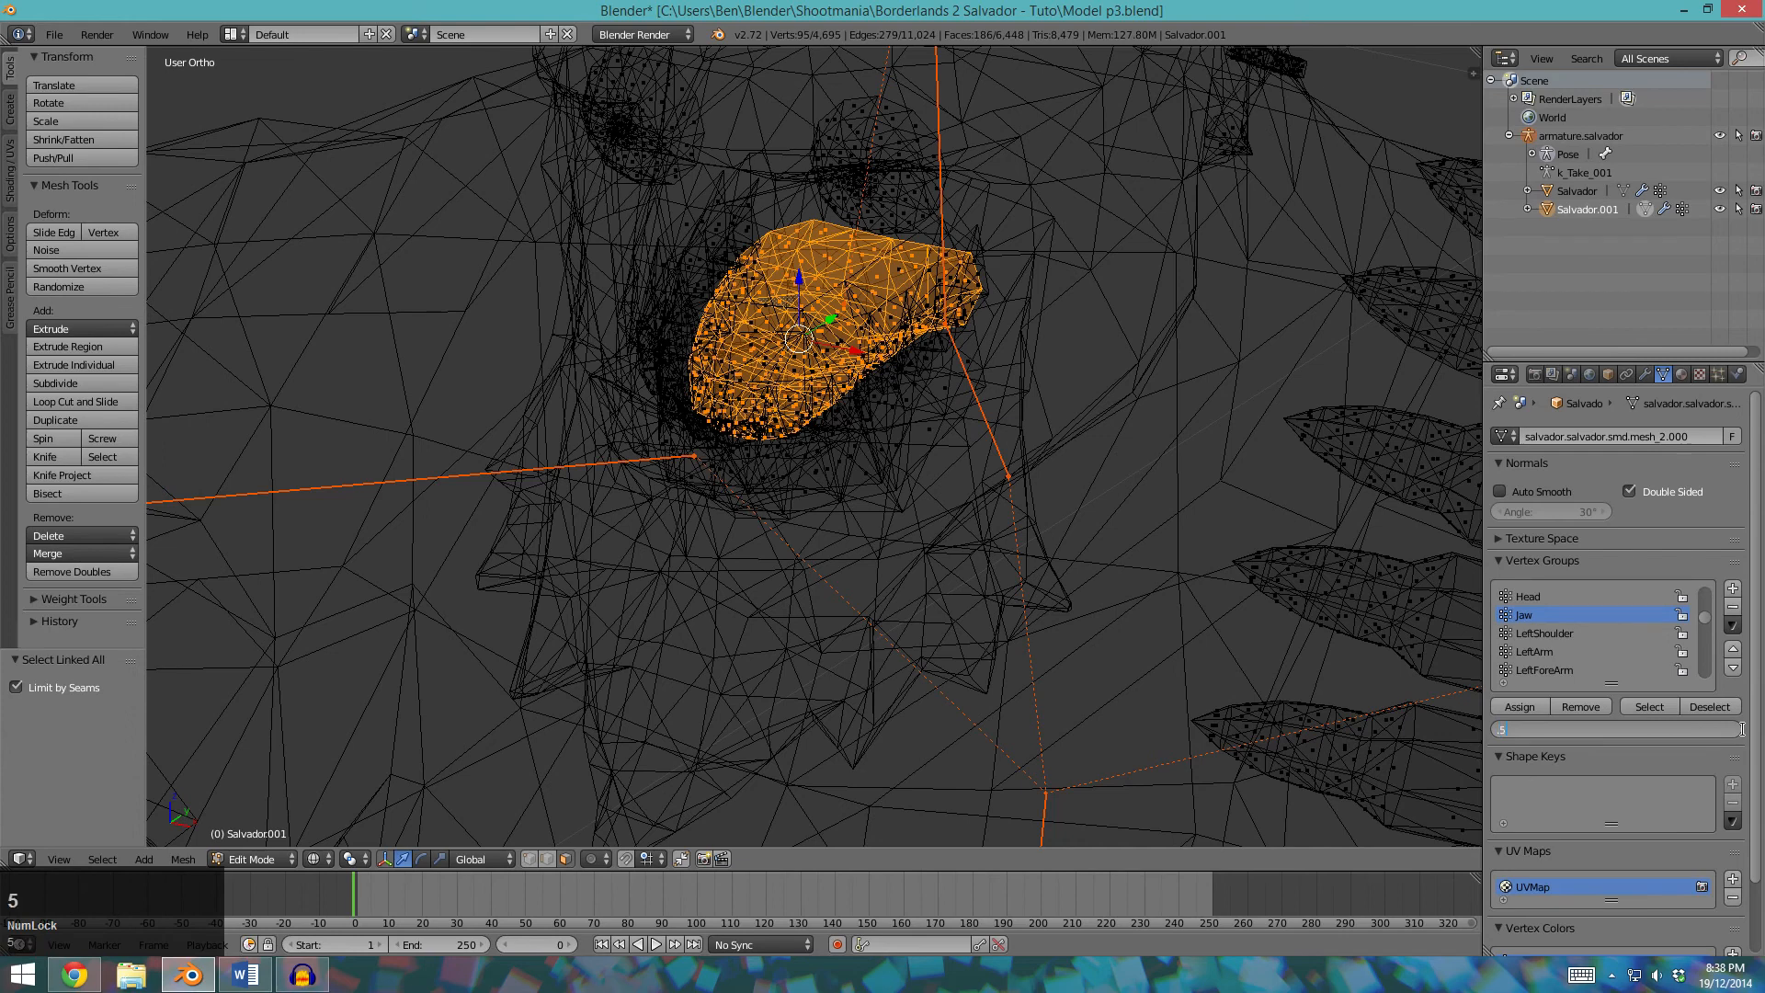
key("Return")
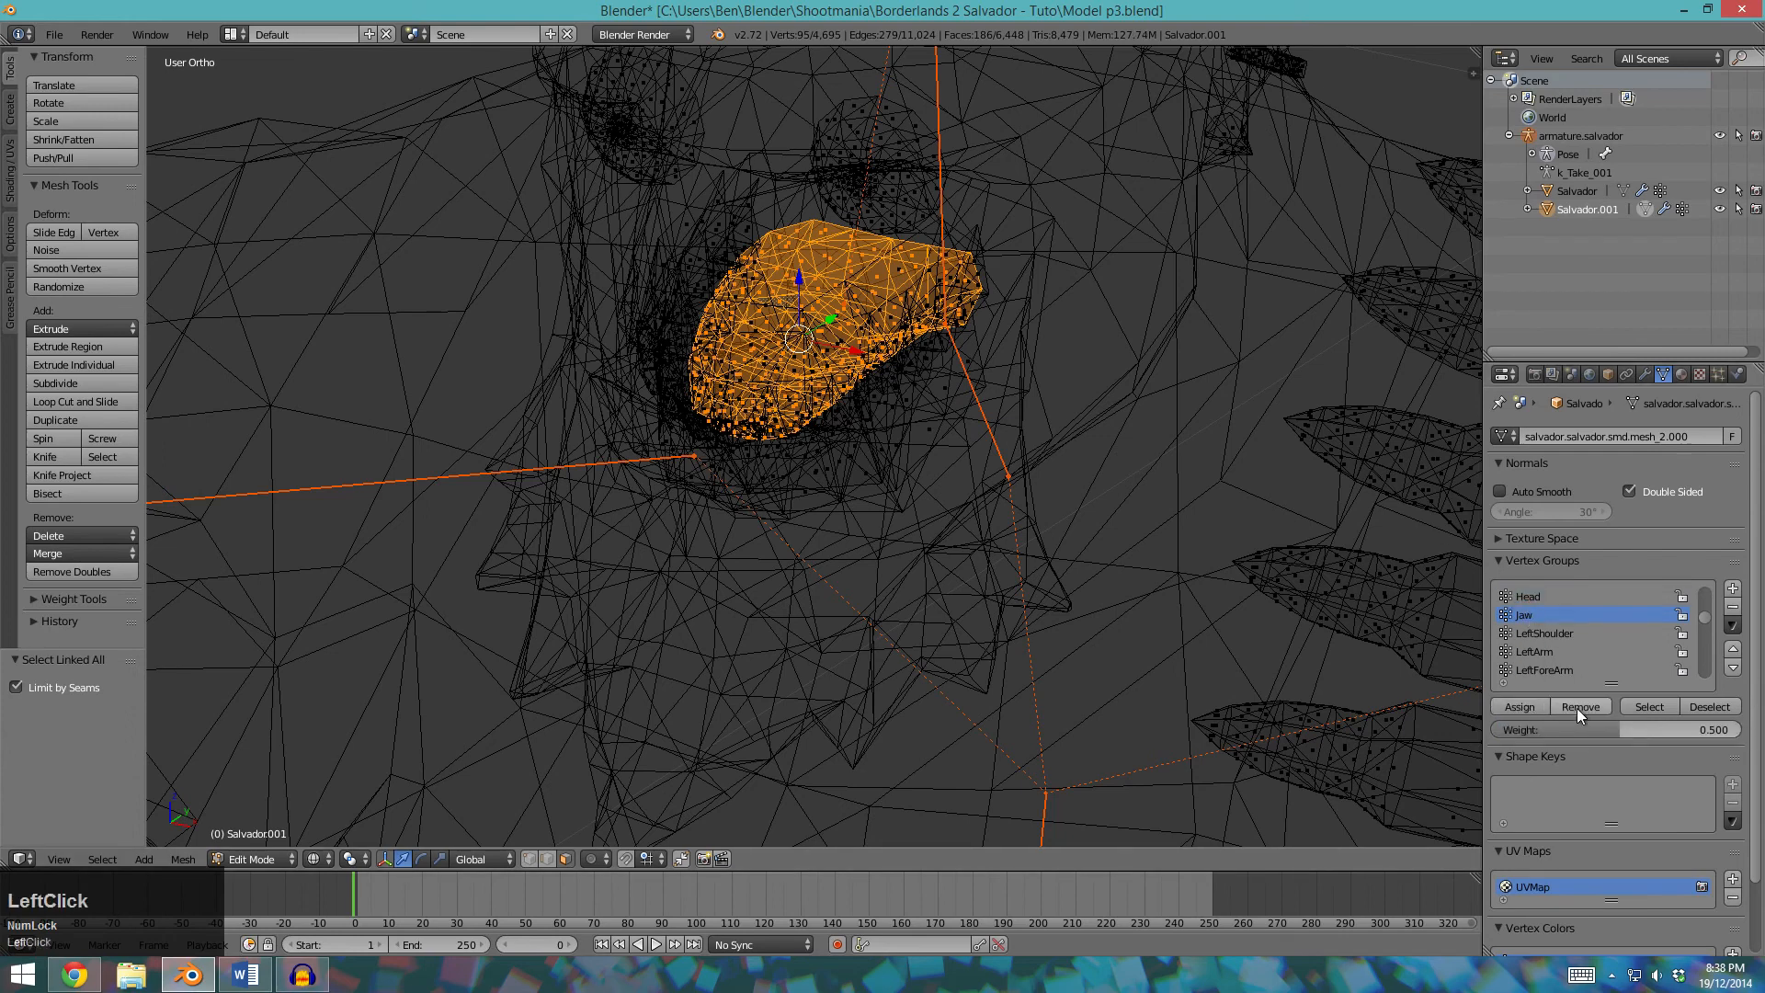
key("Tab")
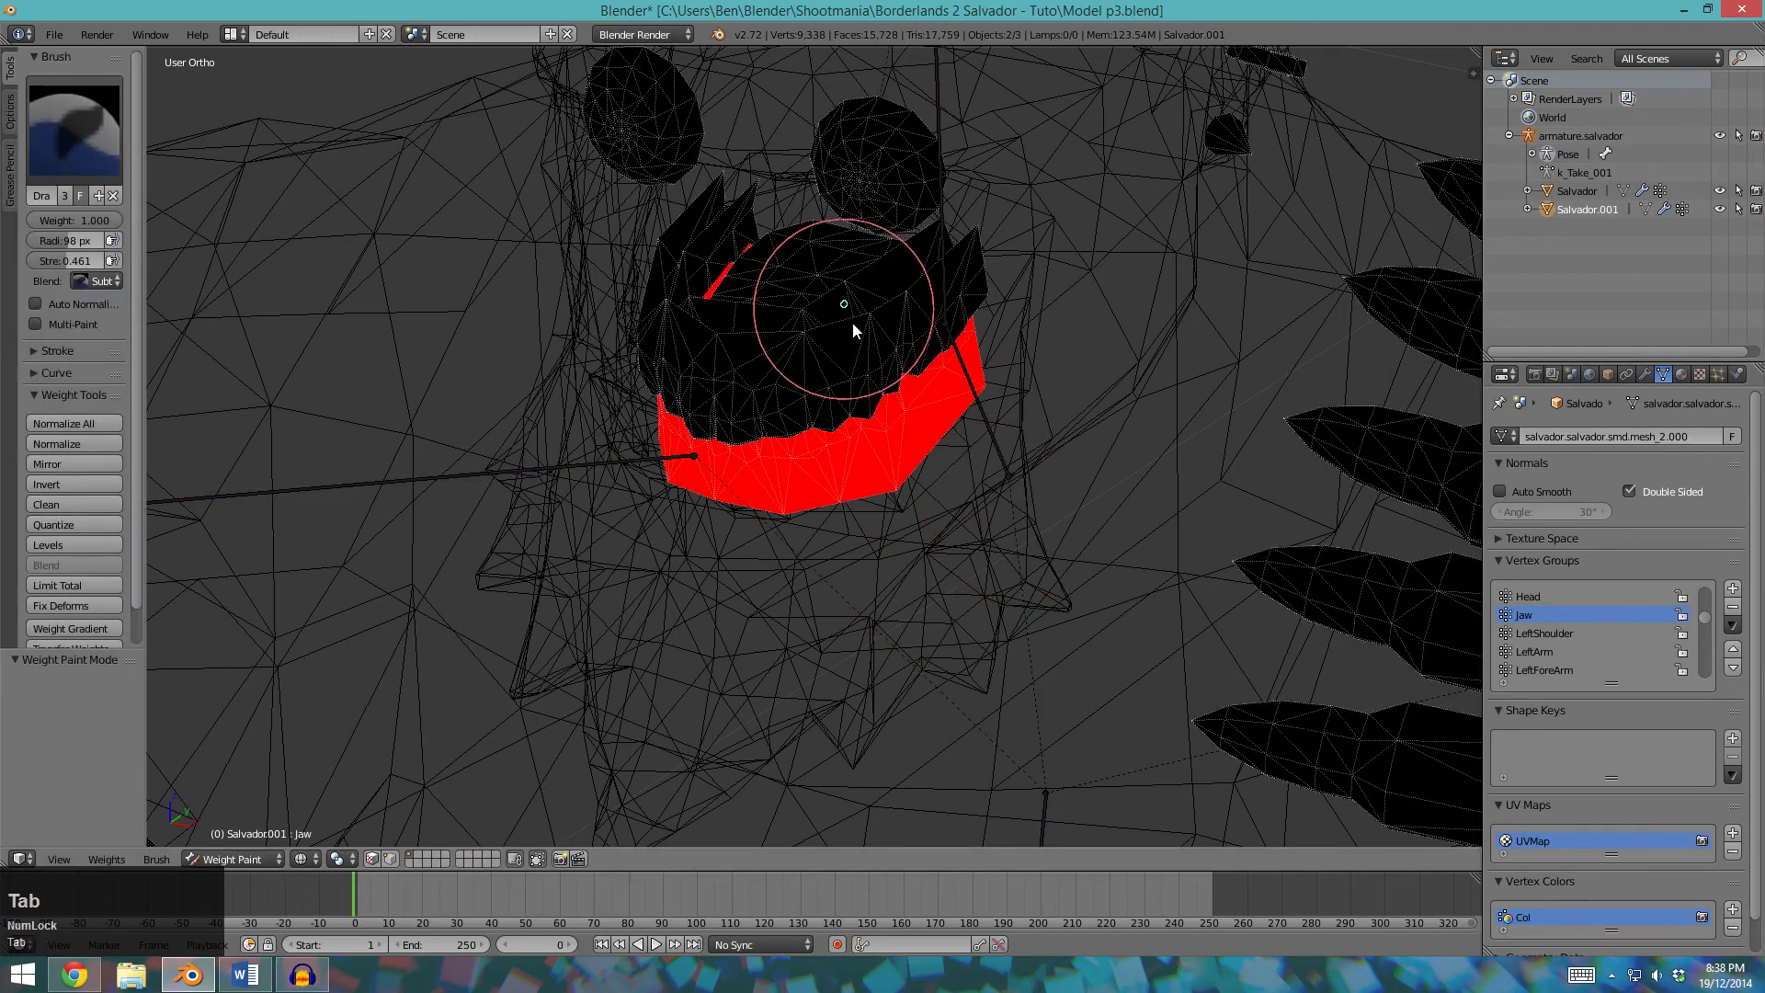
key("Tab")
left_click(1530, 705)
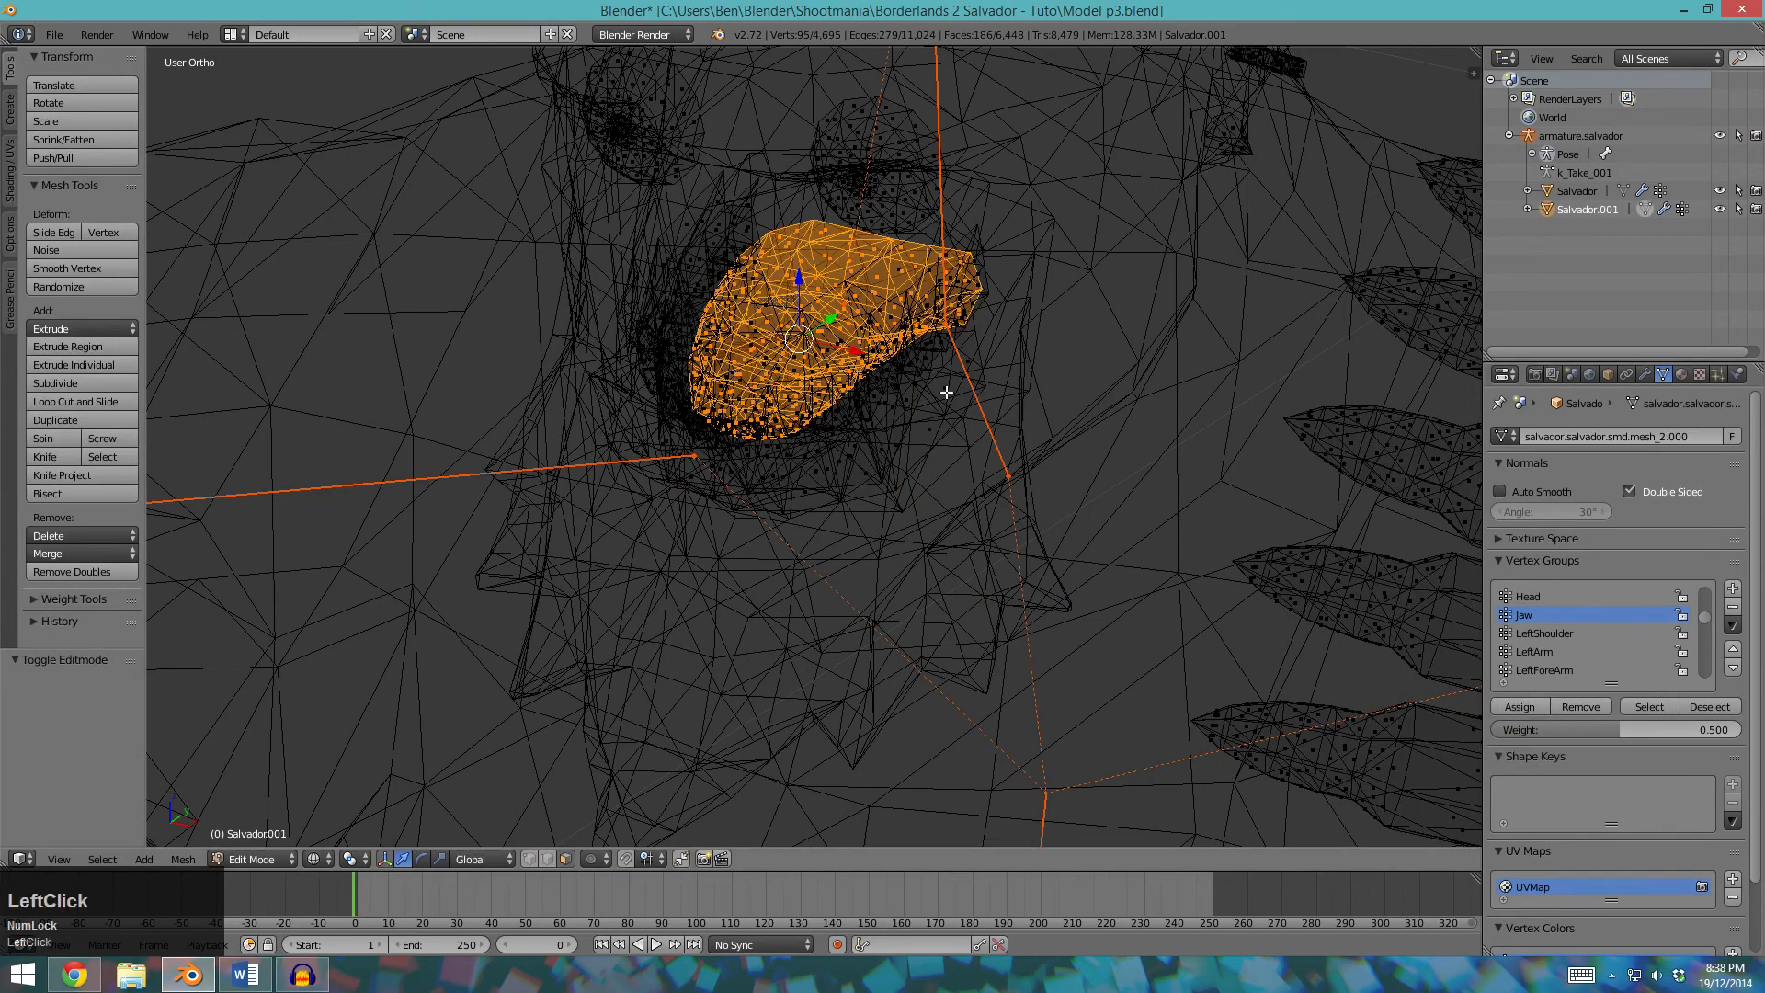
Test-rotate the Jaw bone around the X axis to check how the inner mouth piece moves with the lower teeth.
key("Tab")
key("r")
key("x")
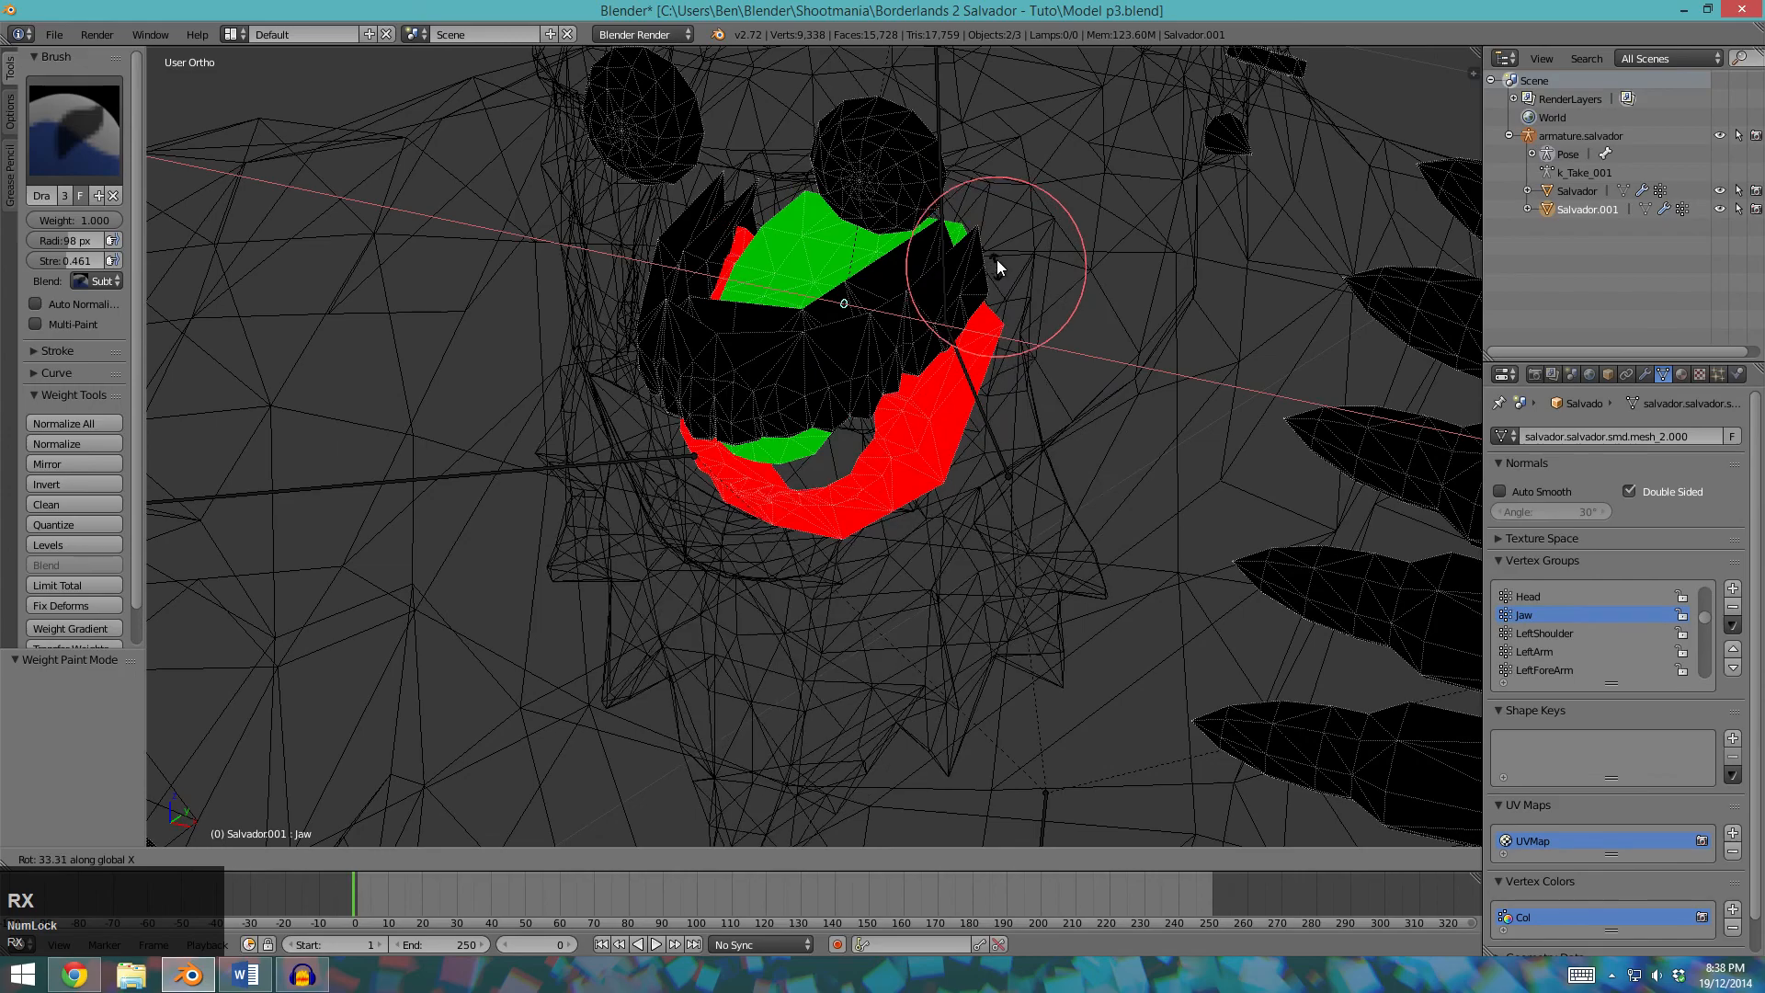
key("Escape")
Select the Head bone and test-rotate it to check that the eyes, earrings and mouth parts follow.
right_click(936, 136)
scroll(974, 175, "down", 3)
key("r")
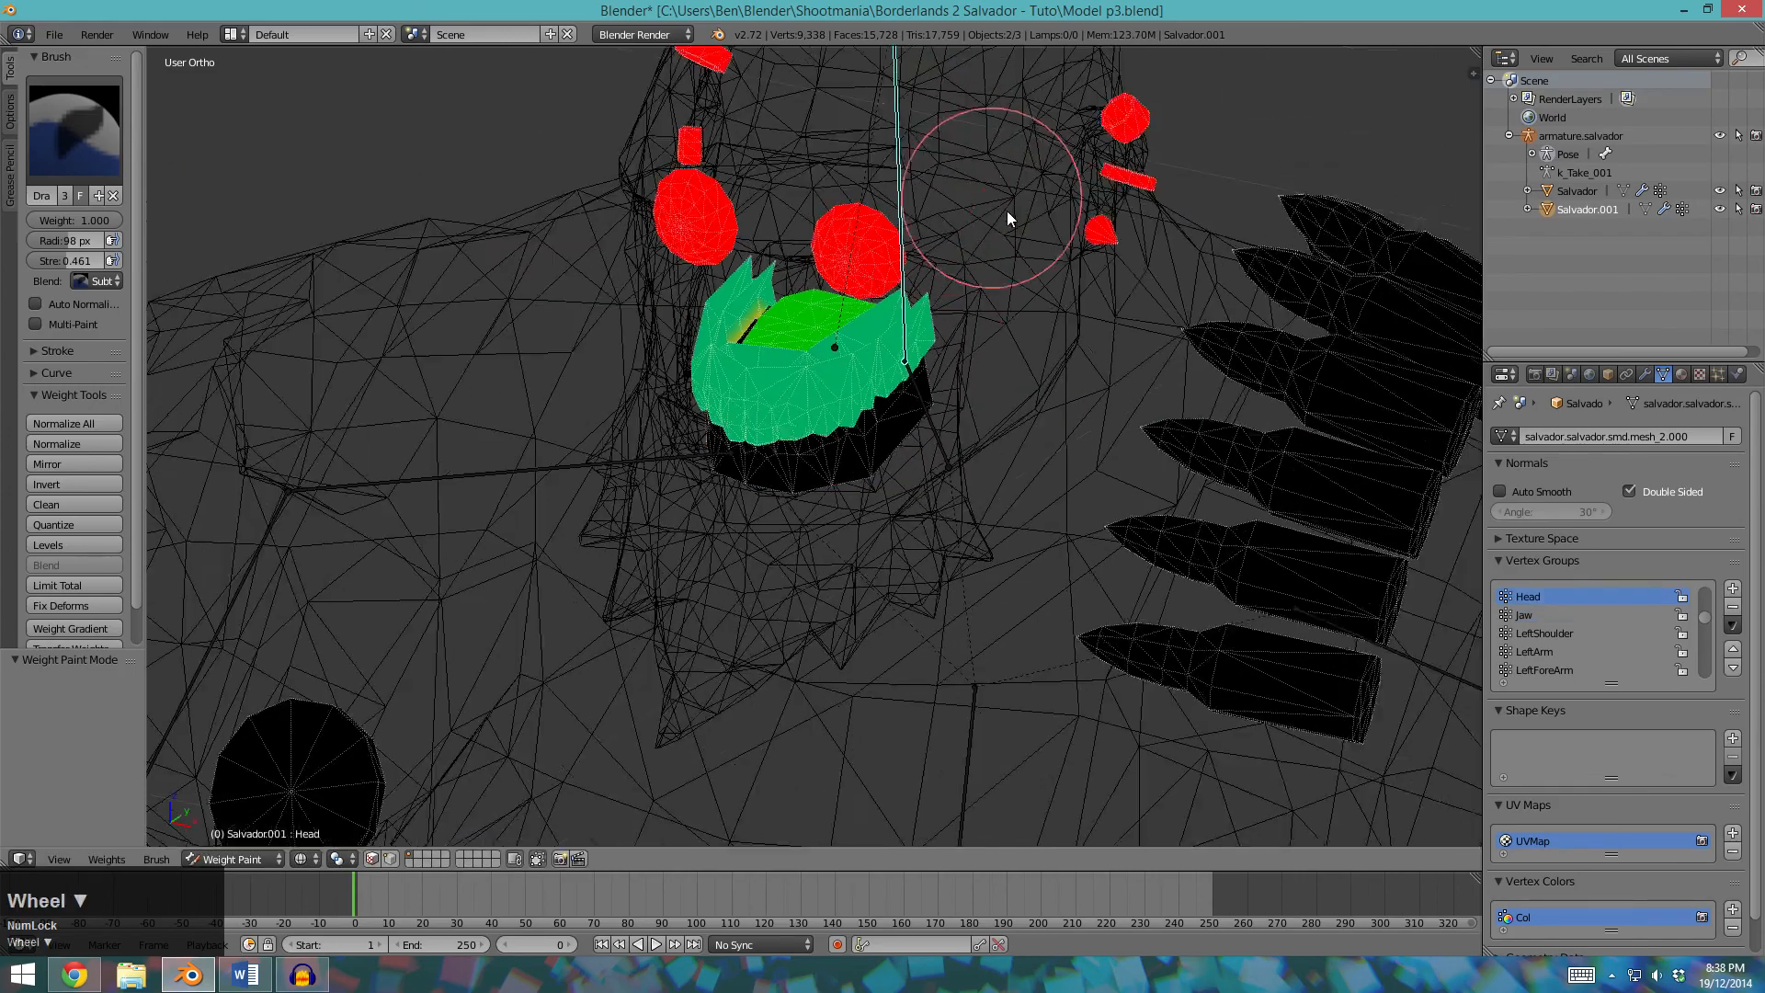
key("x")
key("Escape")
key("r")
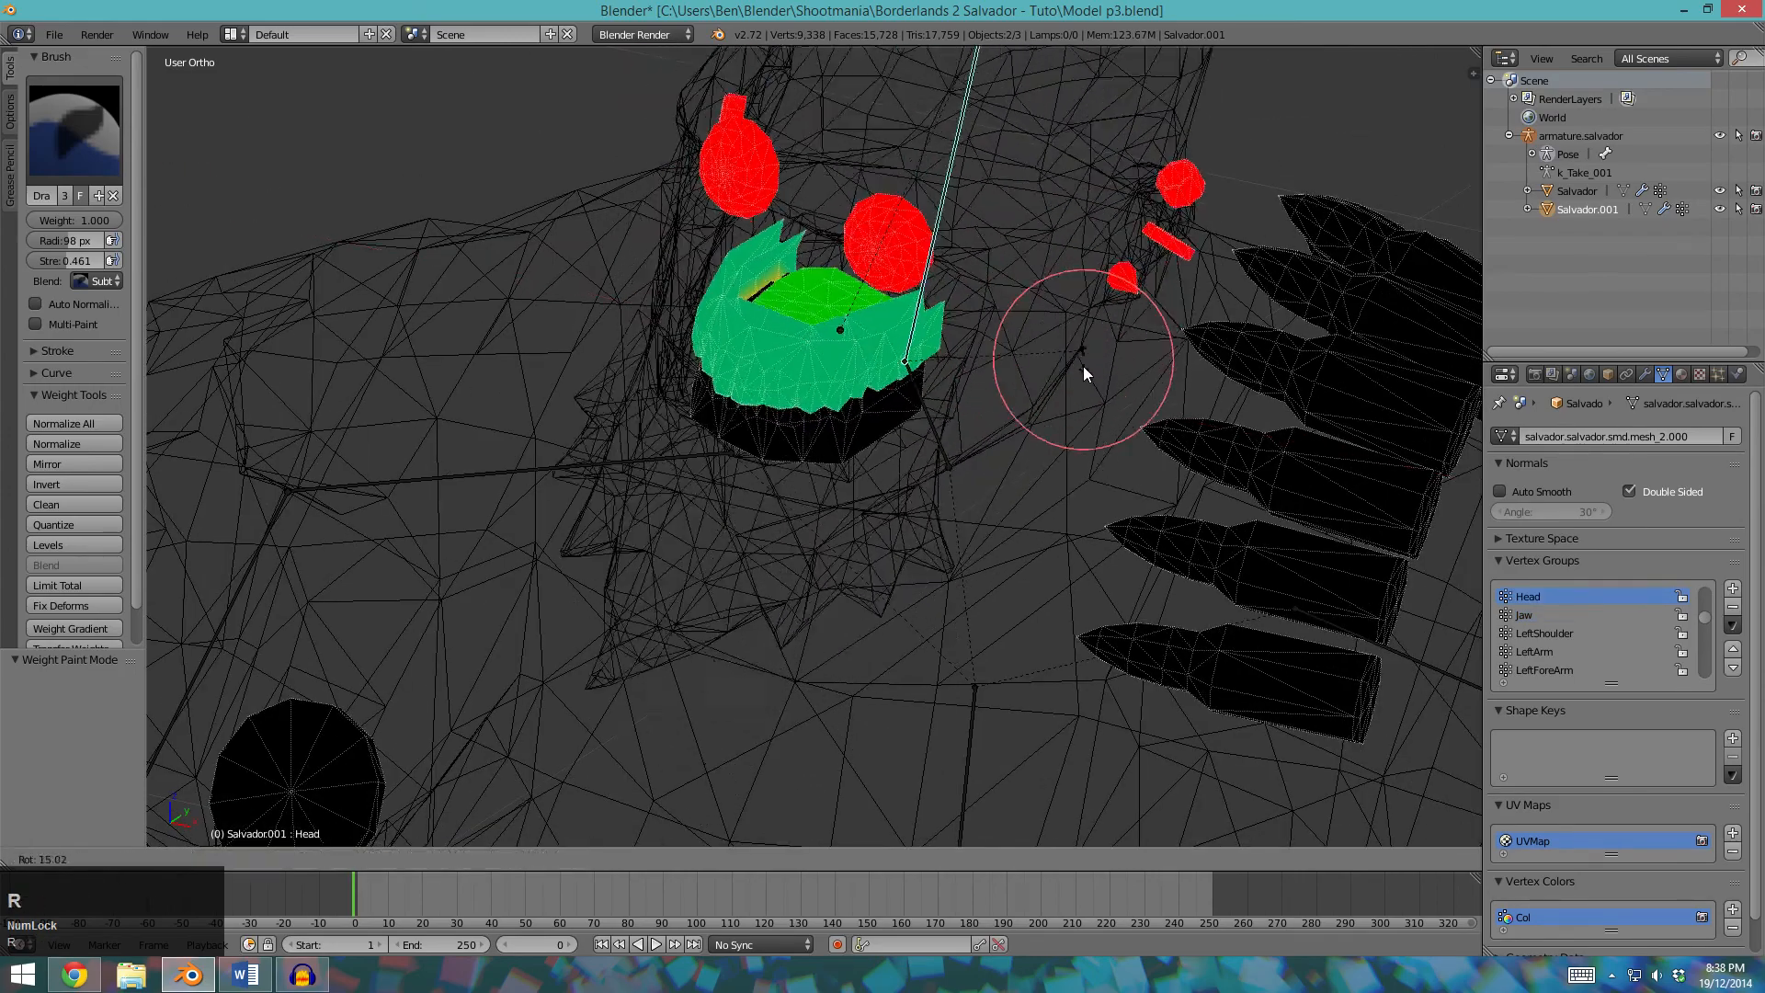
key("Escape")
Select the Neck bone and subtract its weight from the earrings on both sides of the head.
right_click(926, 384)
key("r")
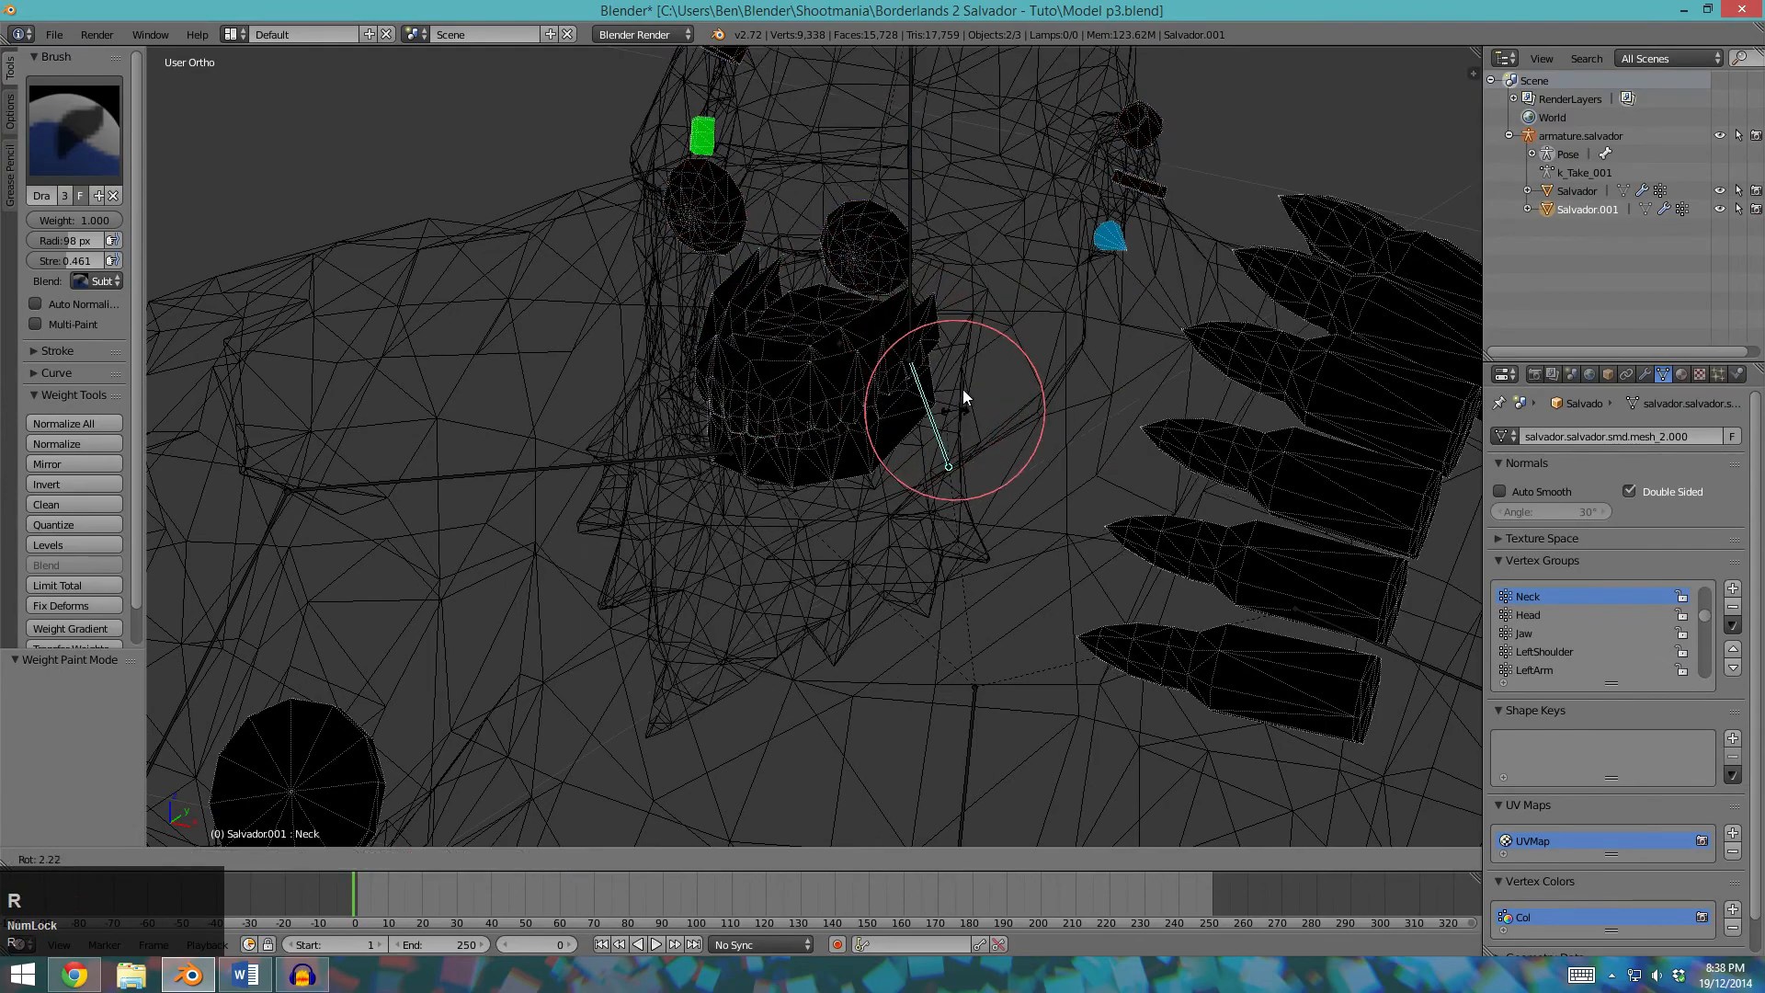
key("Escape")
left_click(1122, 251)
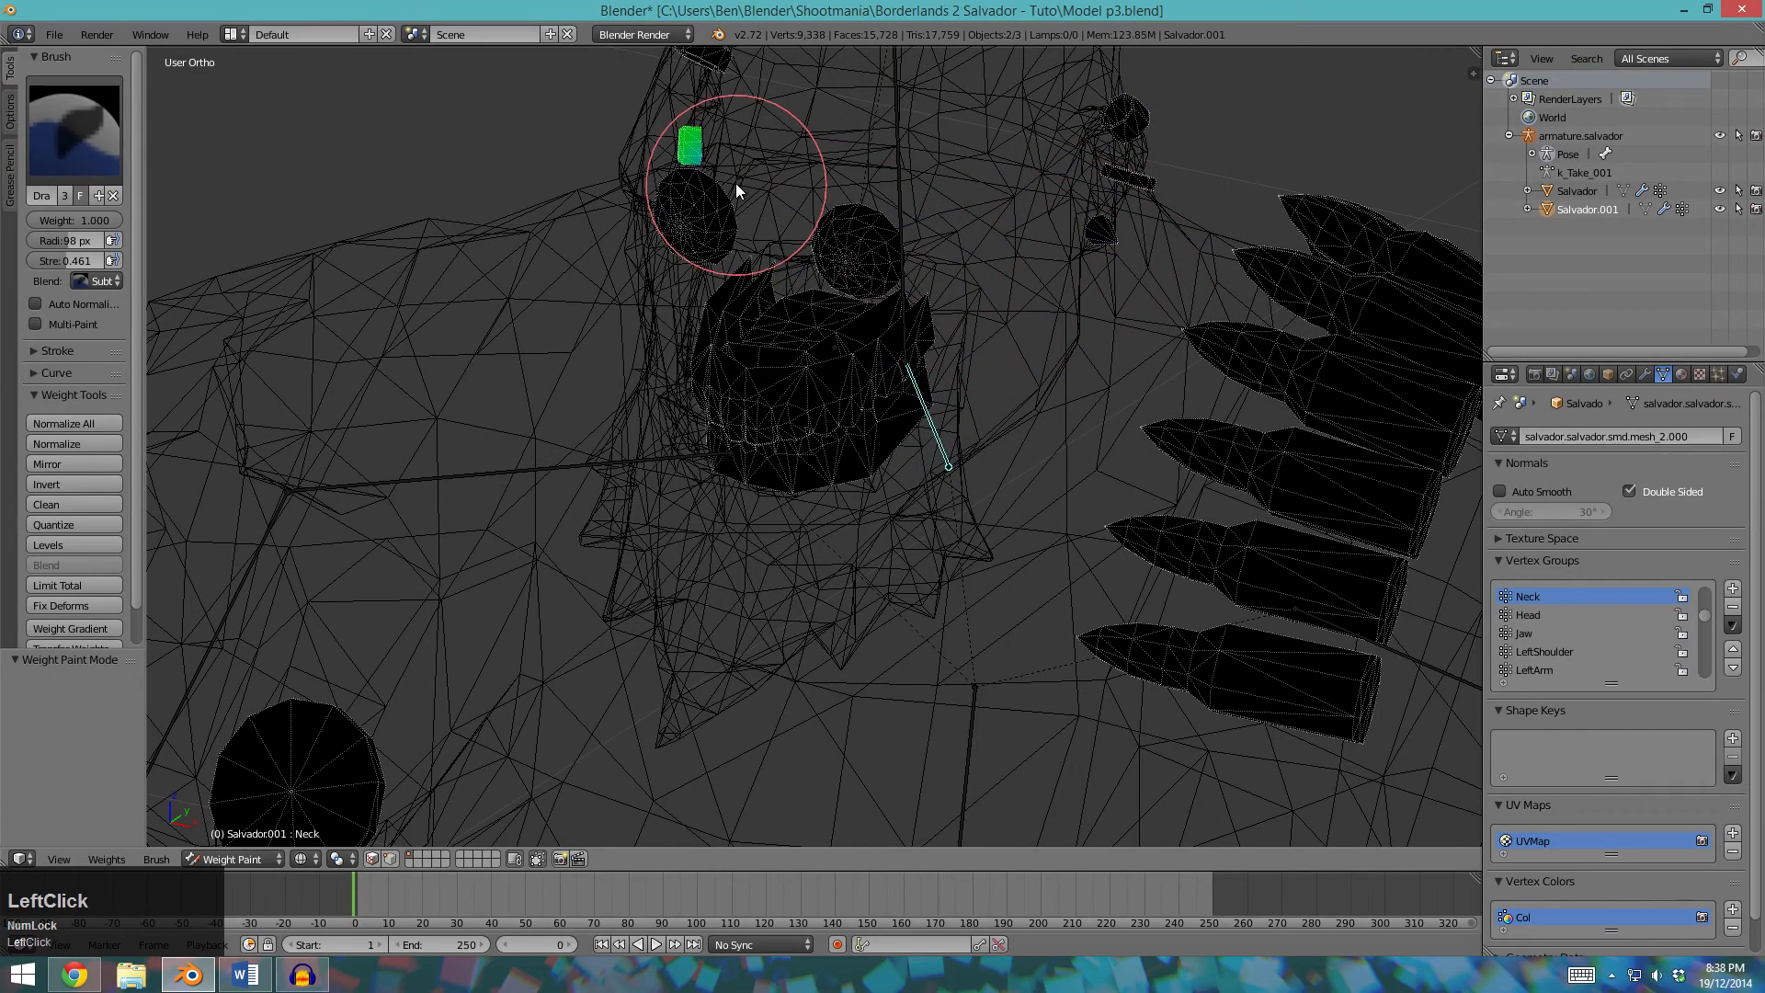
scroll(650, 224, "down", 2)
middle_click_drag(650, 224, 844, 224)
left_click_drag(844, 224, 925, 203)
middle_click_drag(925, 202, 772, 212)
left_click(748, 221)
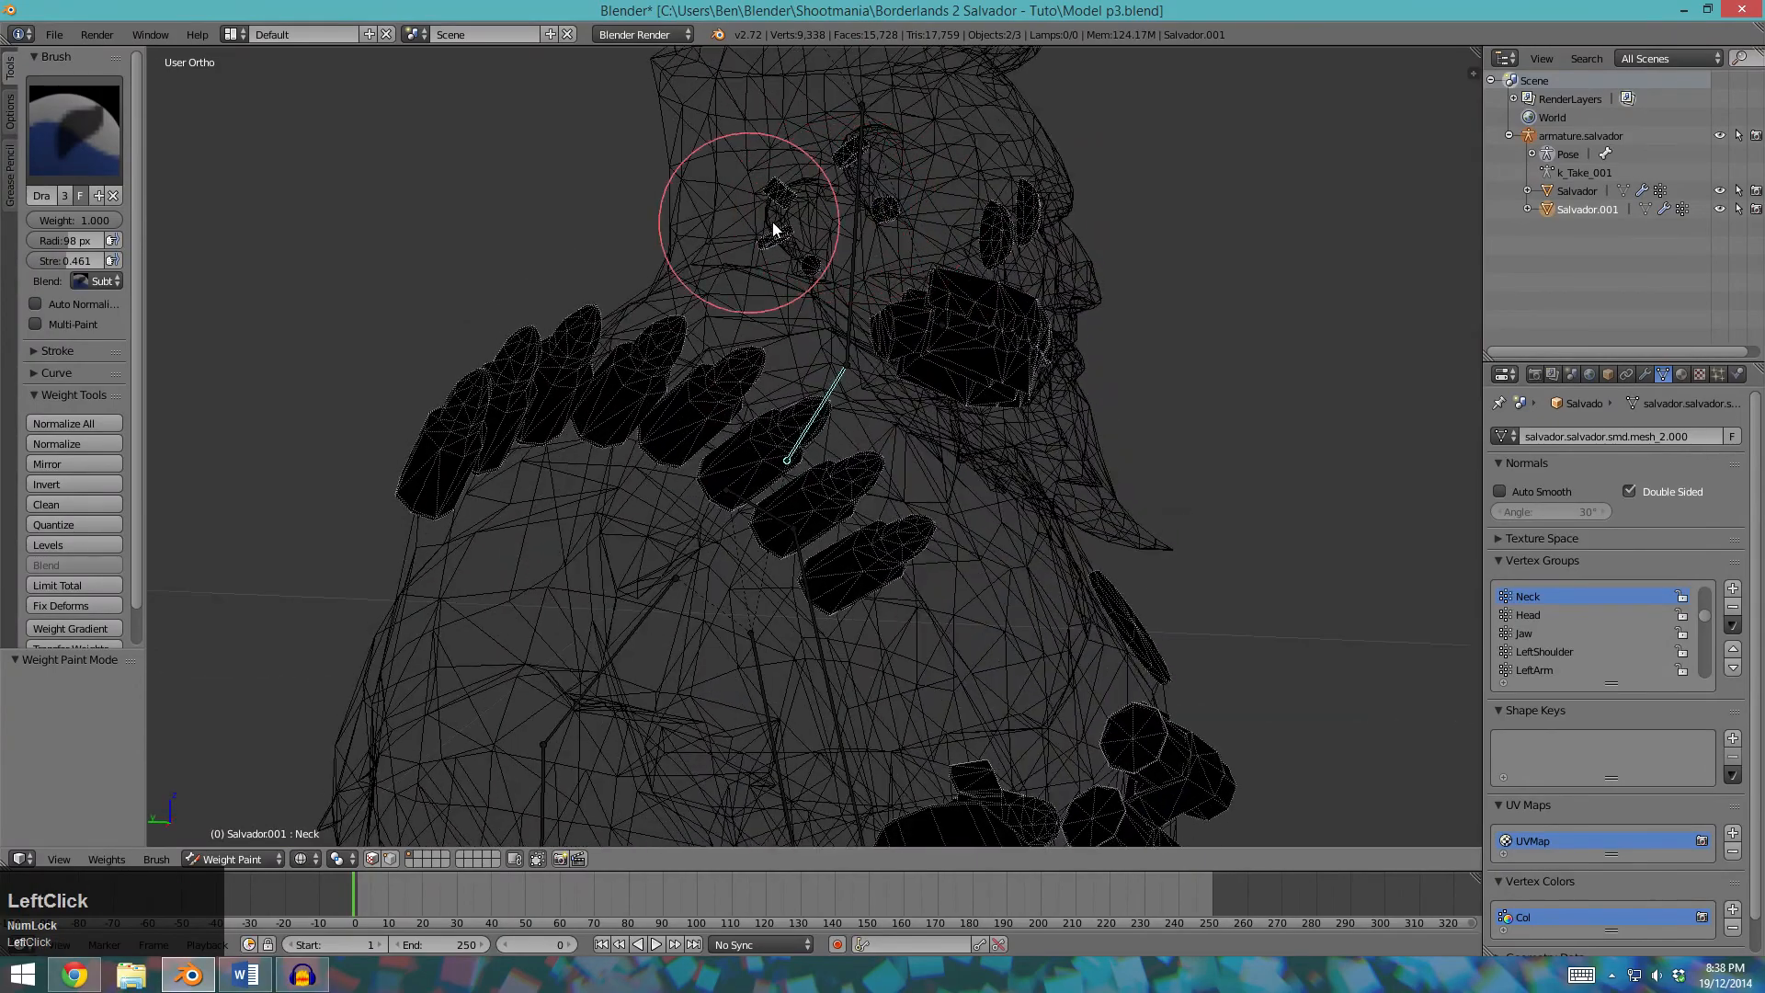
Test-rotate the Neck bone from the side and the front to check that the head accessories move together.
middle_click_drag(1232, 367, 1158, 428)
key("r")
right_click(1104, 480)
scroll(1145, 487, "down", 3)
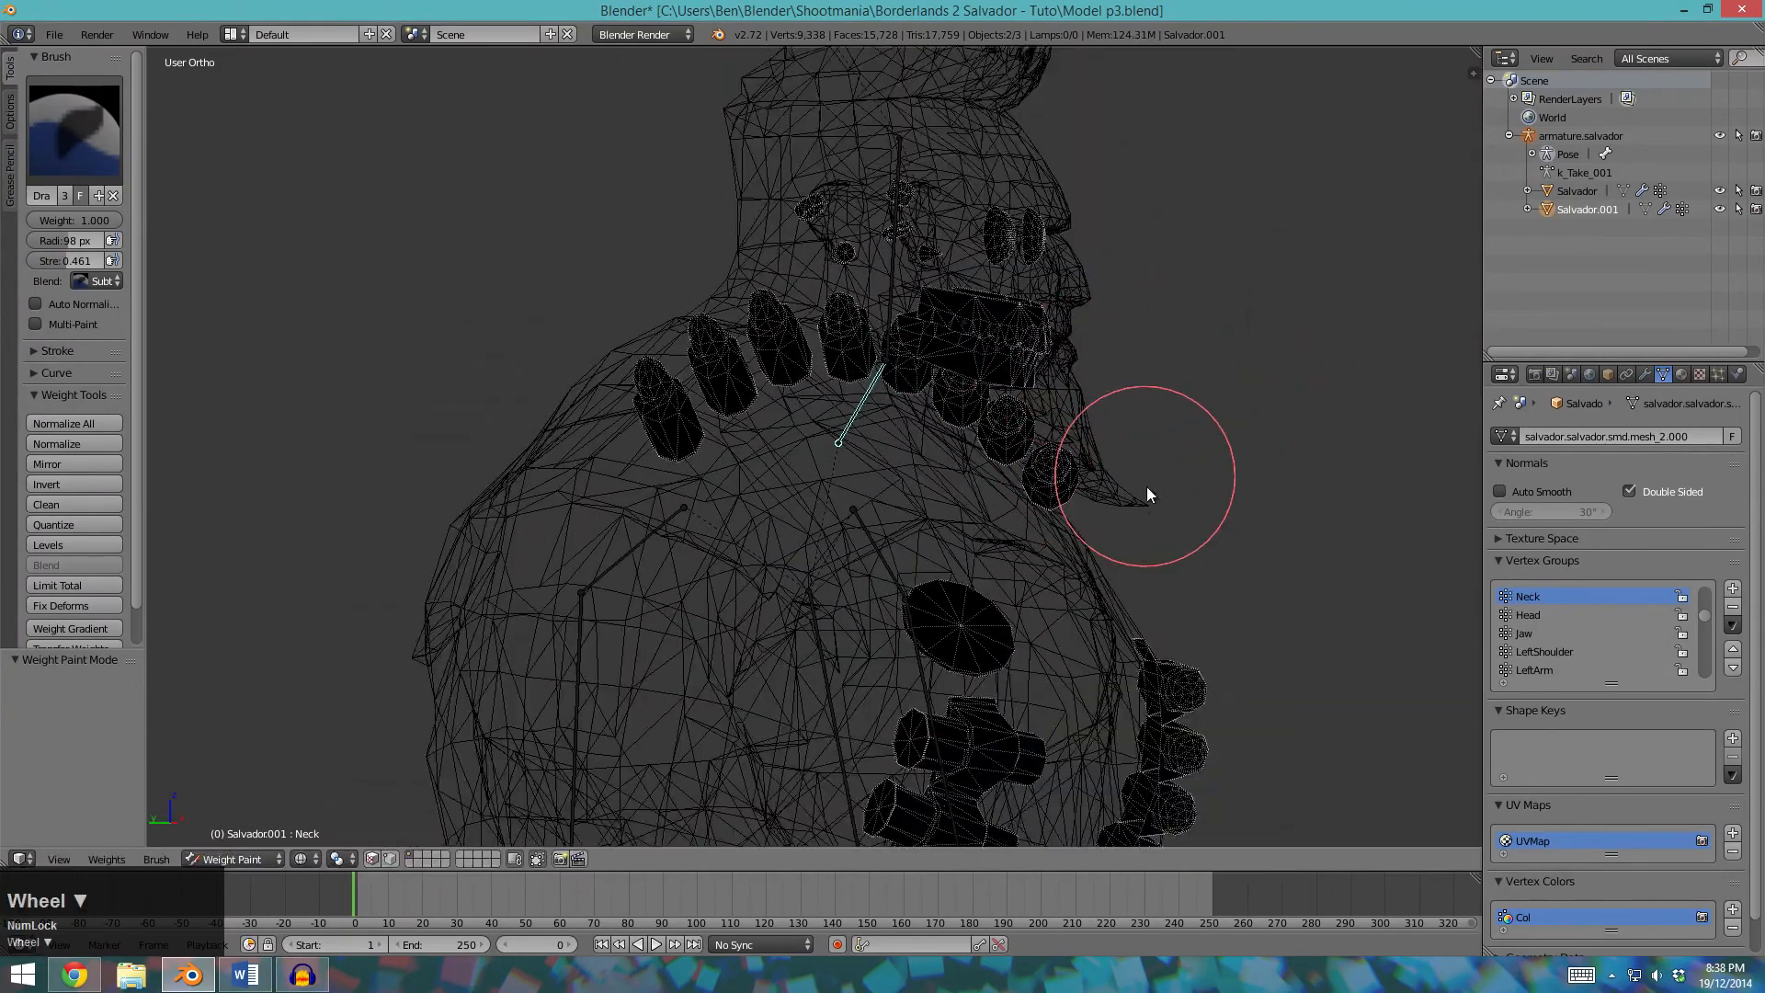
middle_click_drag(1145, 487, 945, 533)
key("r")
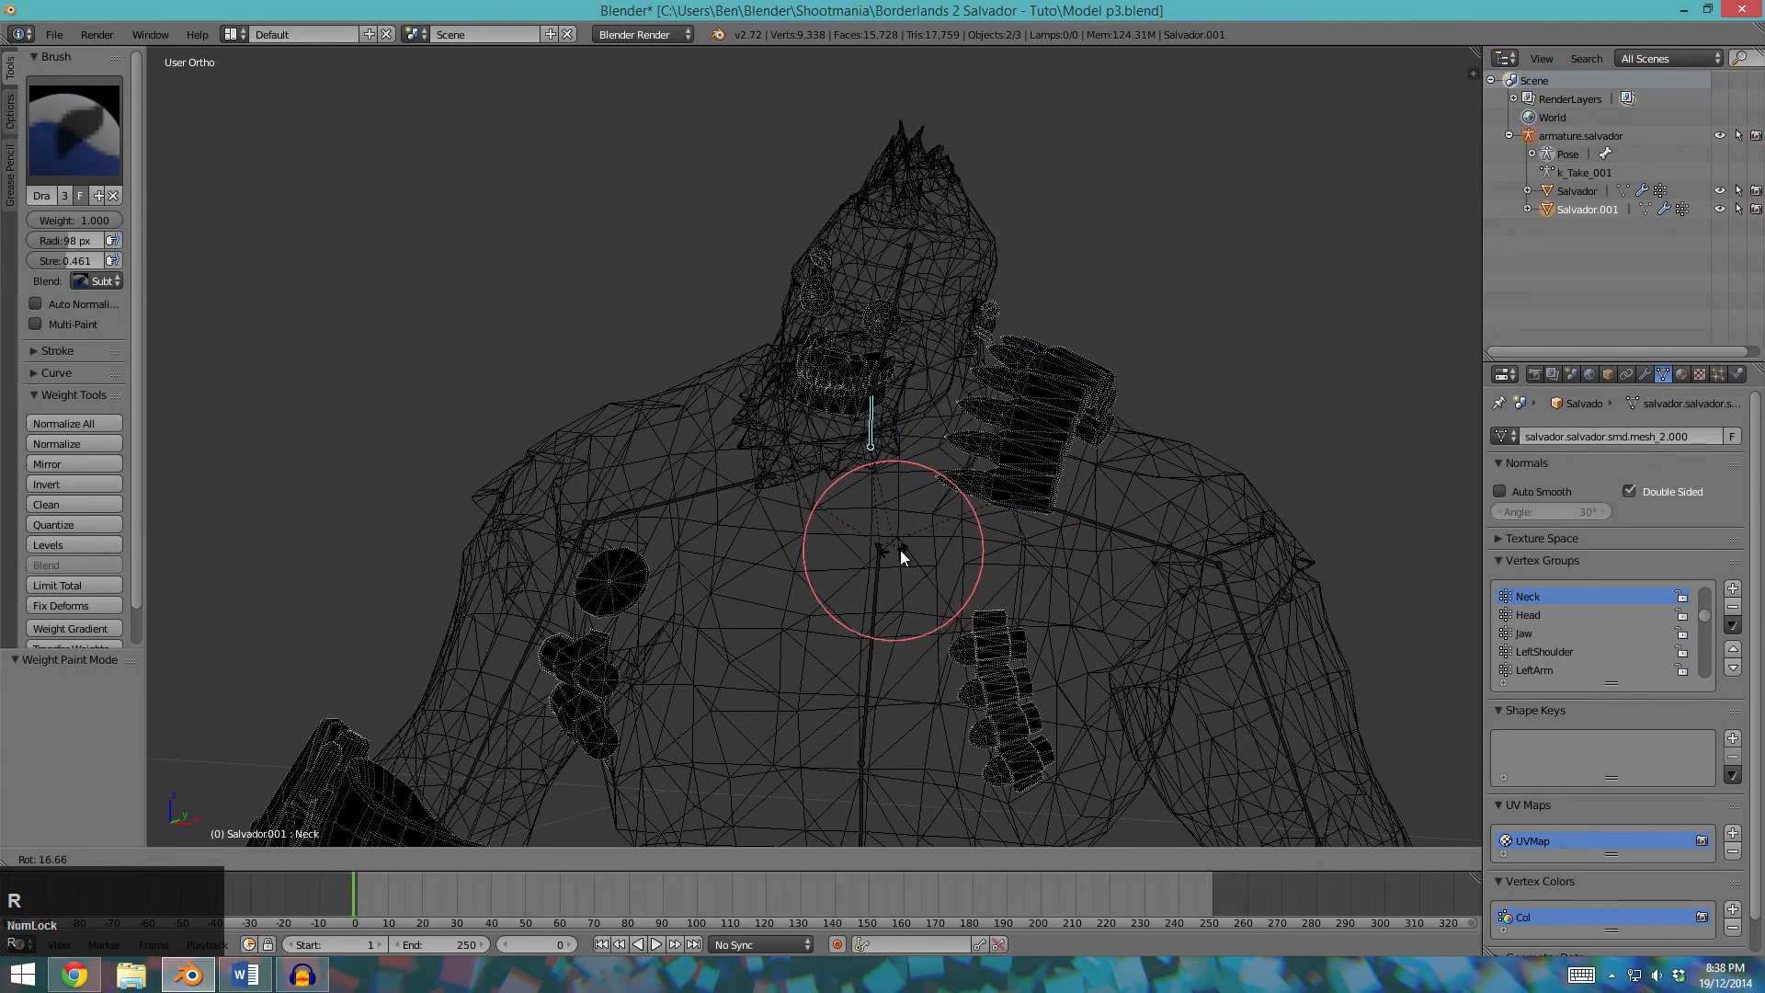
key("Escape")
Inspect the accessories on the shoulder, boots, belt and arms in wireframe for remaining weight problems, and leave wireframe shading.
left_click(298, 863)
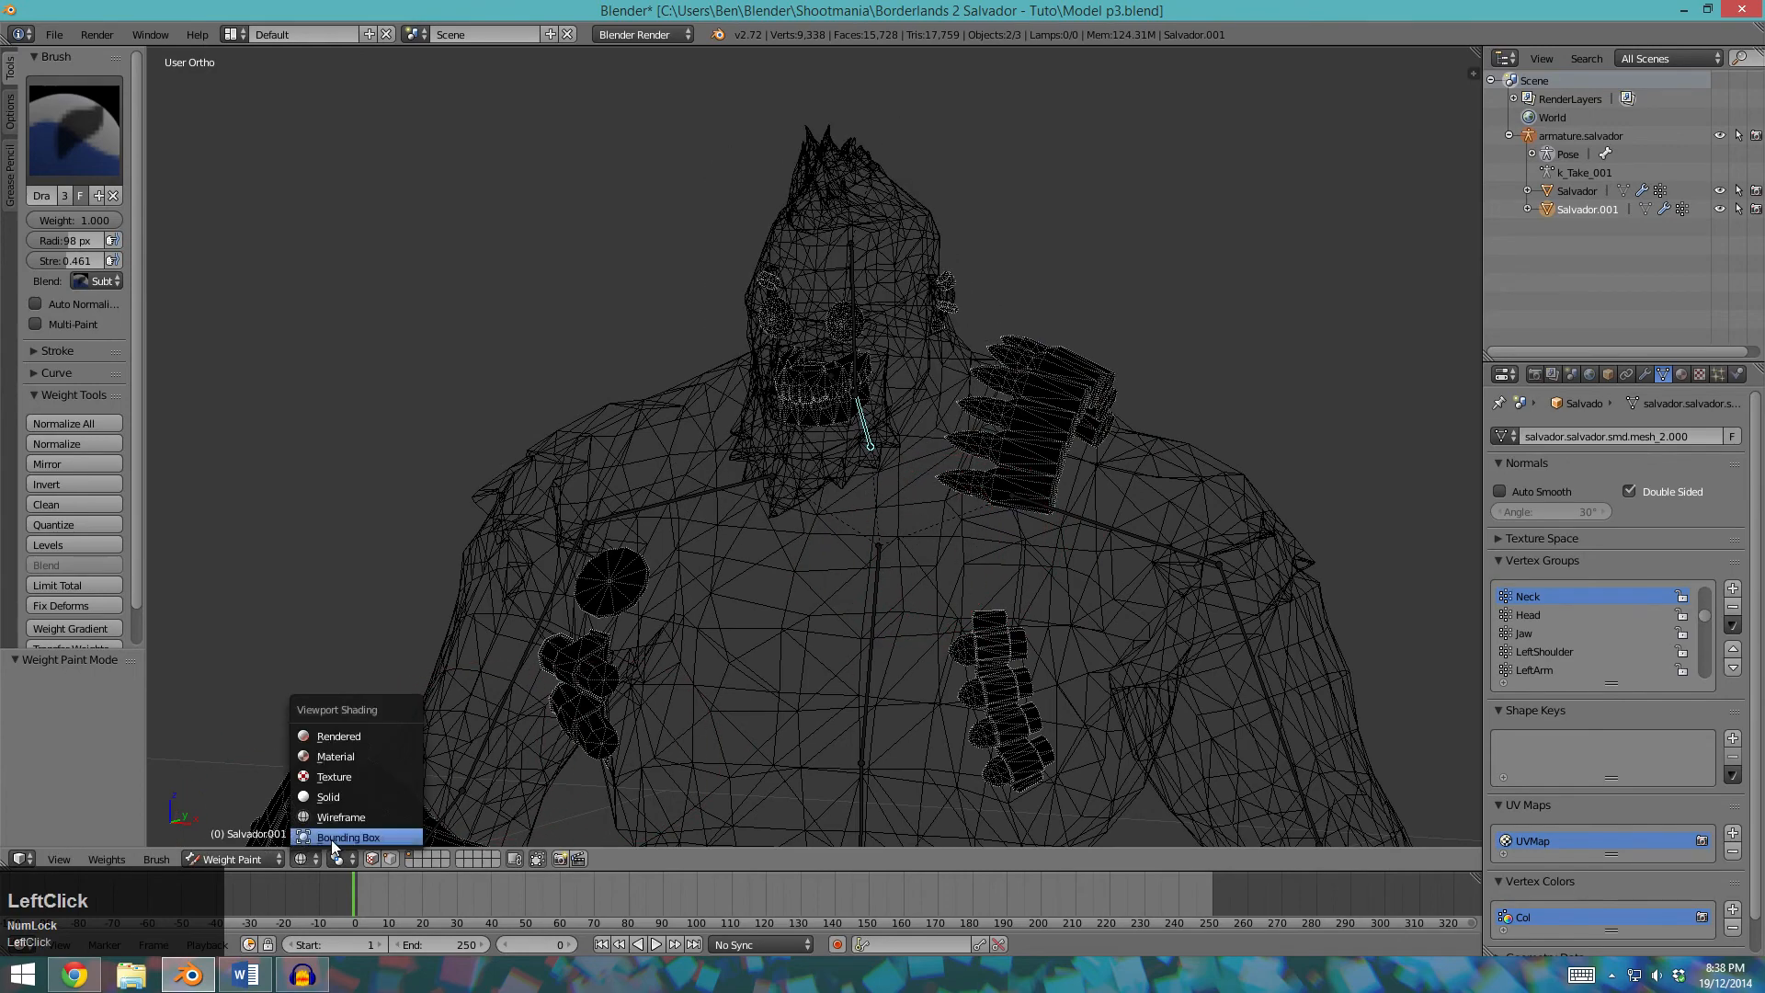
scroll(1054, 463, "up", 2)
middle_click_drag(1090, 410, 968, 515)
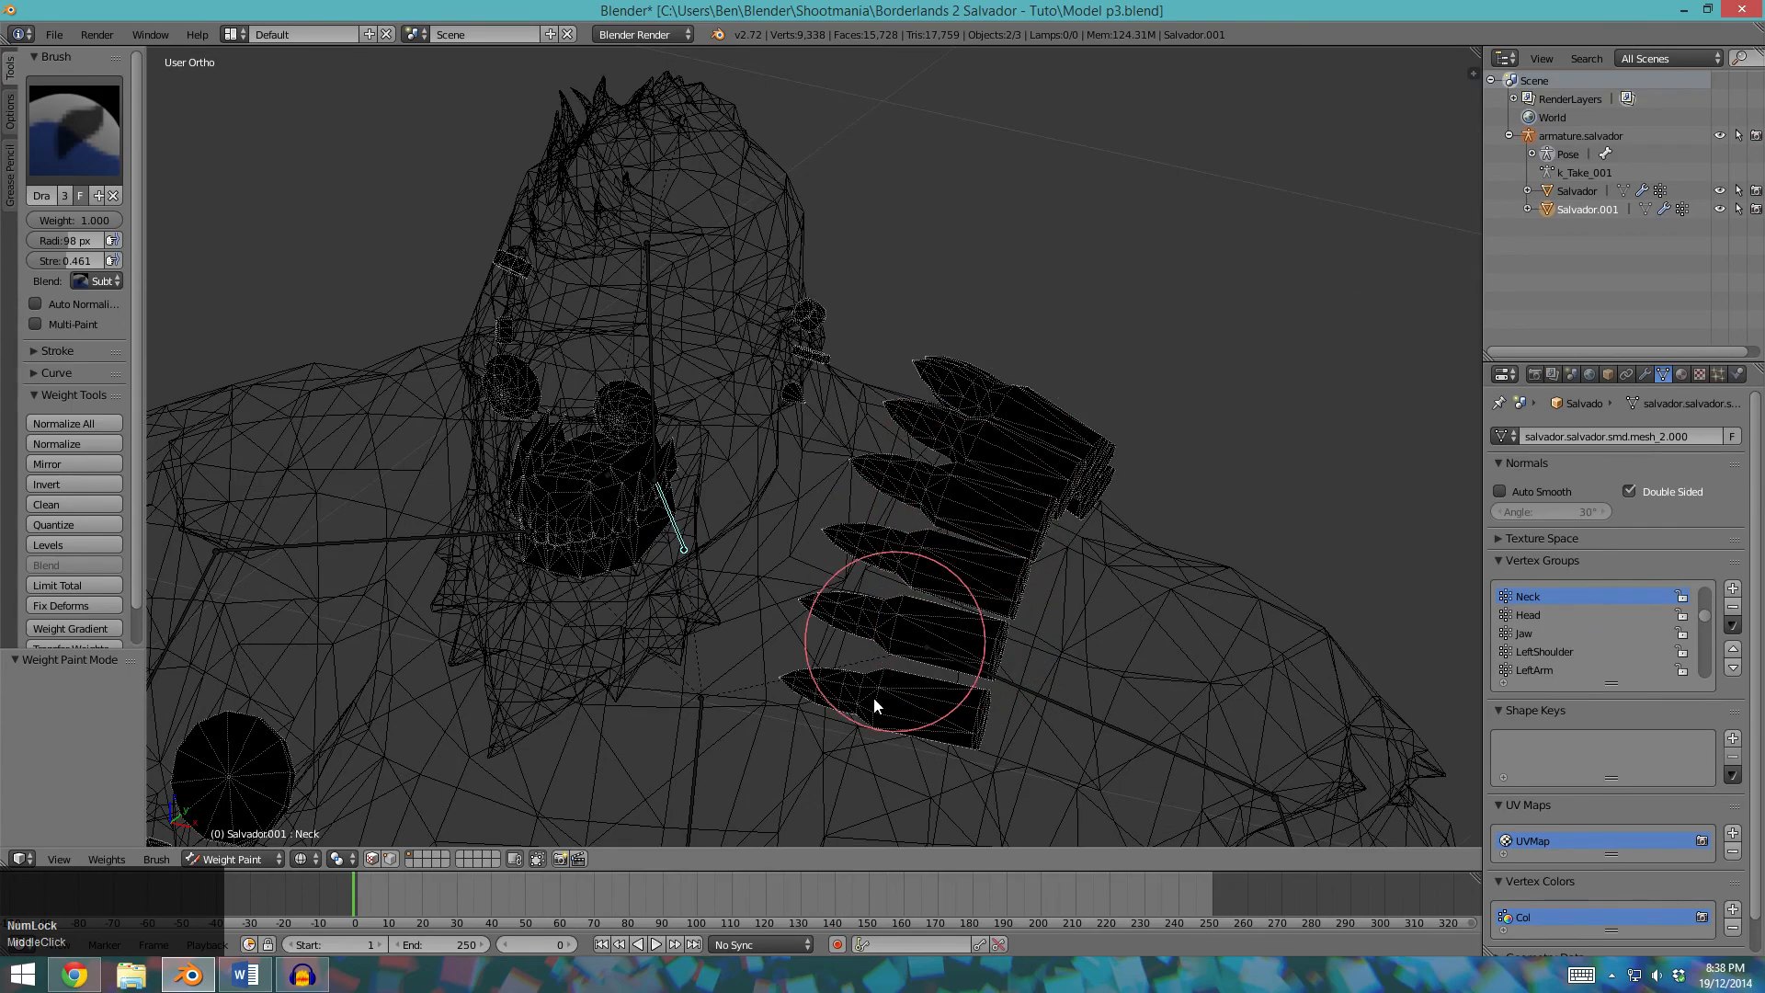
scroll(1075, 421, "down", 5)
middle_click_drag(899, 576, 474, 474)
mouse_move(629, 506)
middle_mouse_down("shift")
mouse_move(620, 577)
mouse_move(728, 441)
mouse_move(780, 578)
mouse_move(638, 580)
mouse_move(812, 689)
mouse_move(743, 439)
middle_mouse_up("shift")
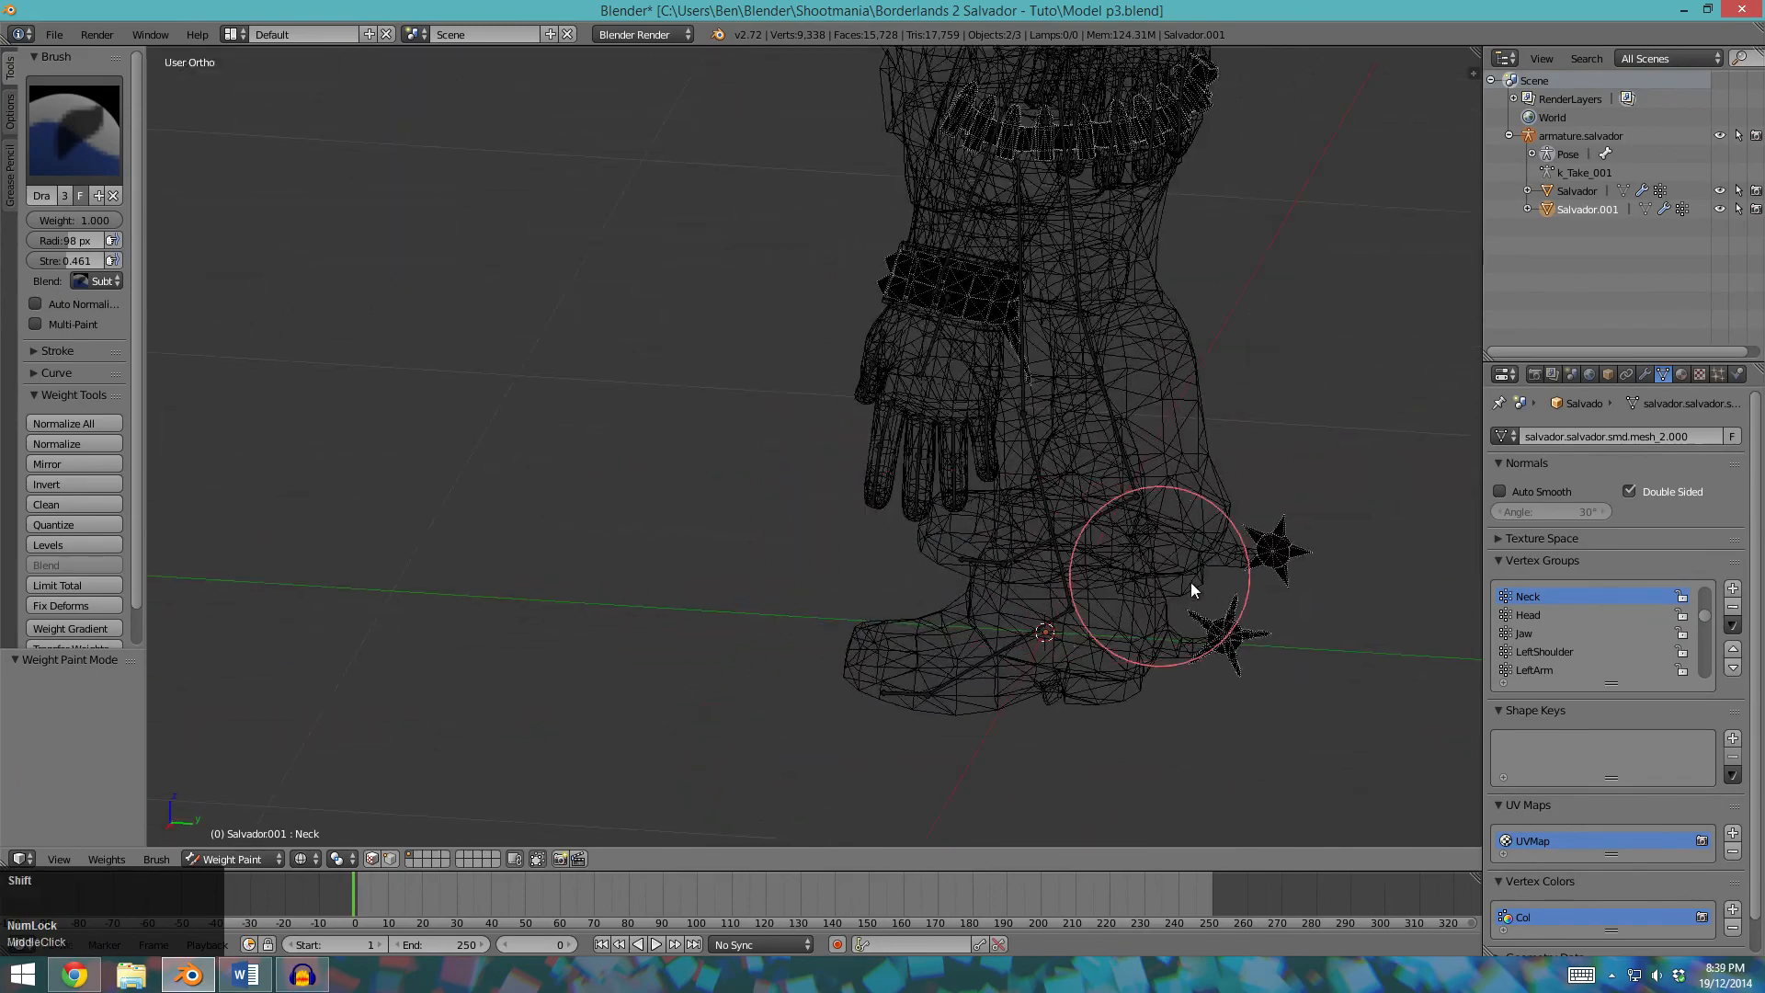
middle_click_drag(1240, 535, 892, 539)
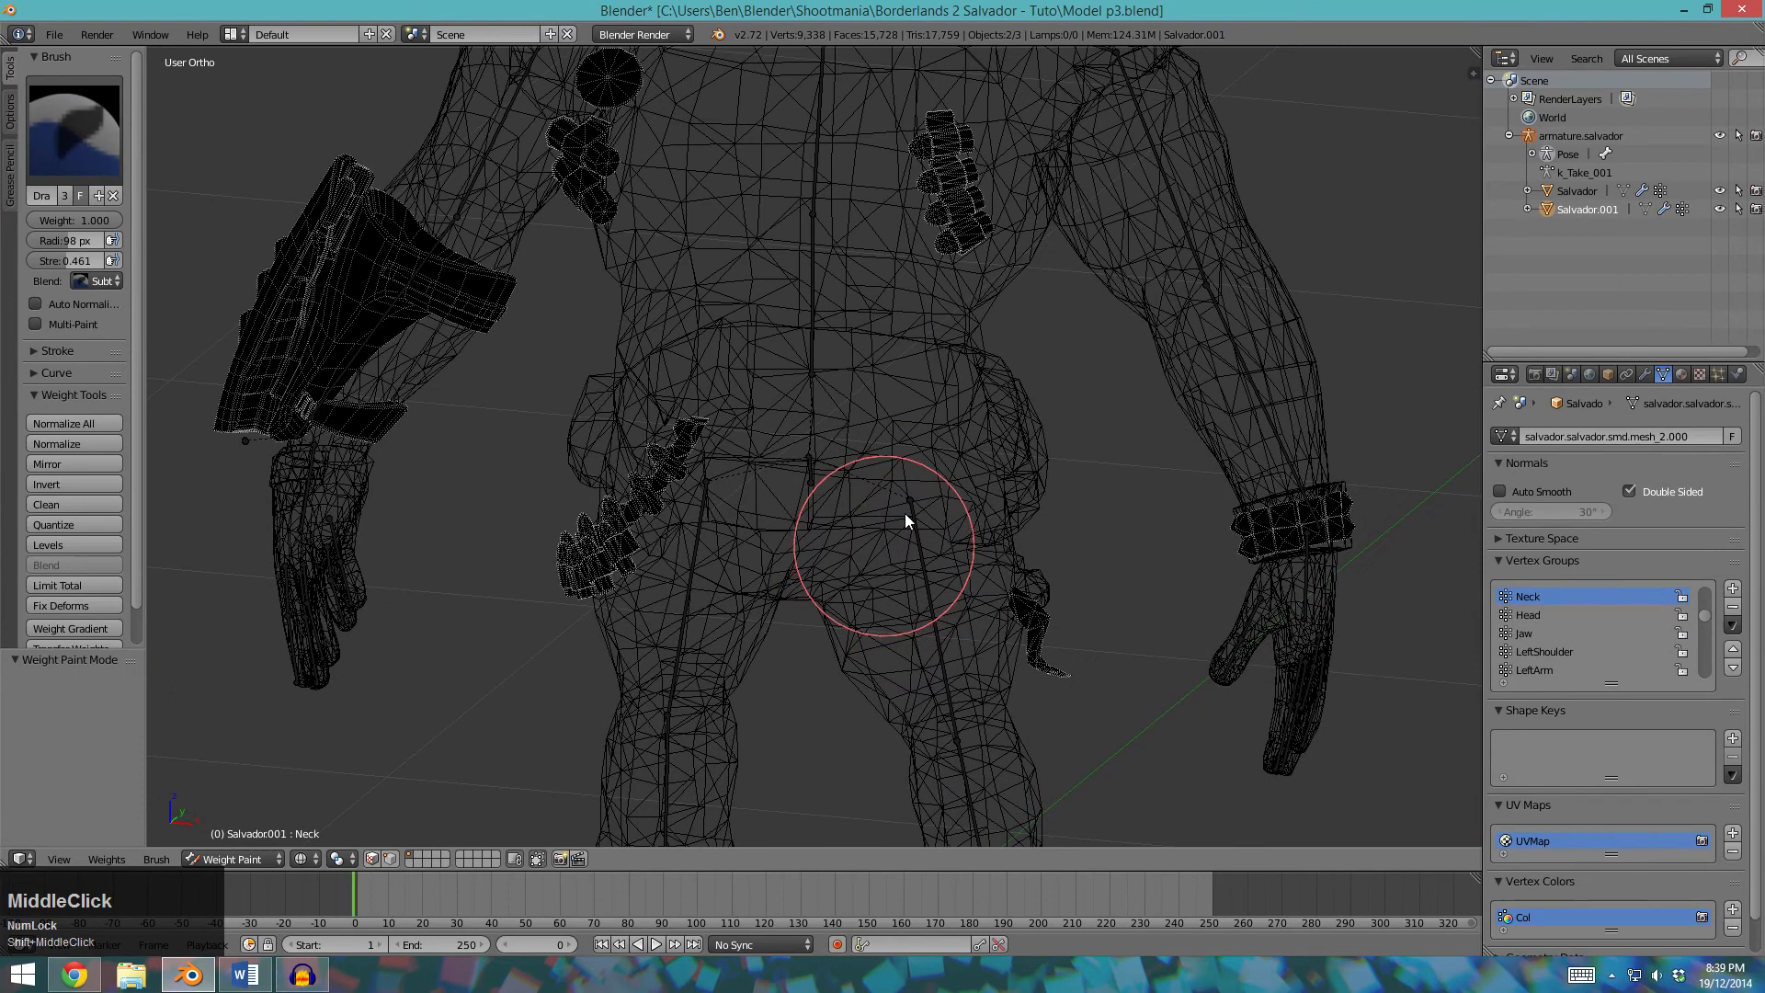
scroll(933, 390, "down", 3)
mouse_move(933, 391)
middle_mouse_down()
mouse_move(945, 510)
mouse_move(1005, 481)
middle_mouse_up()
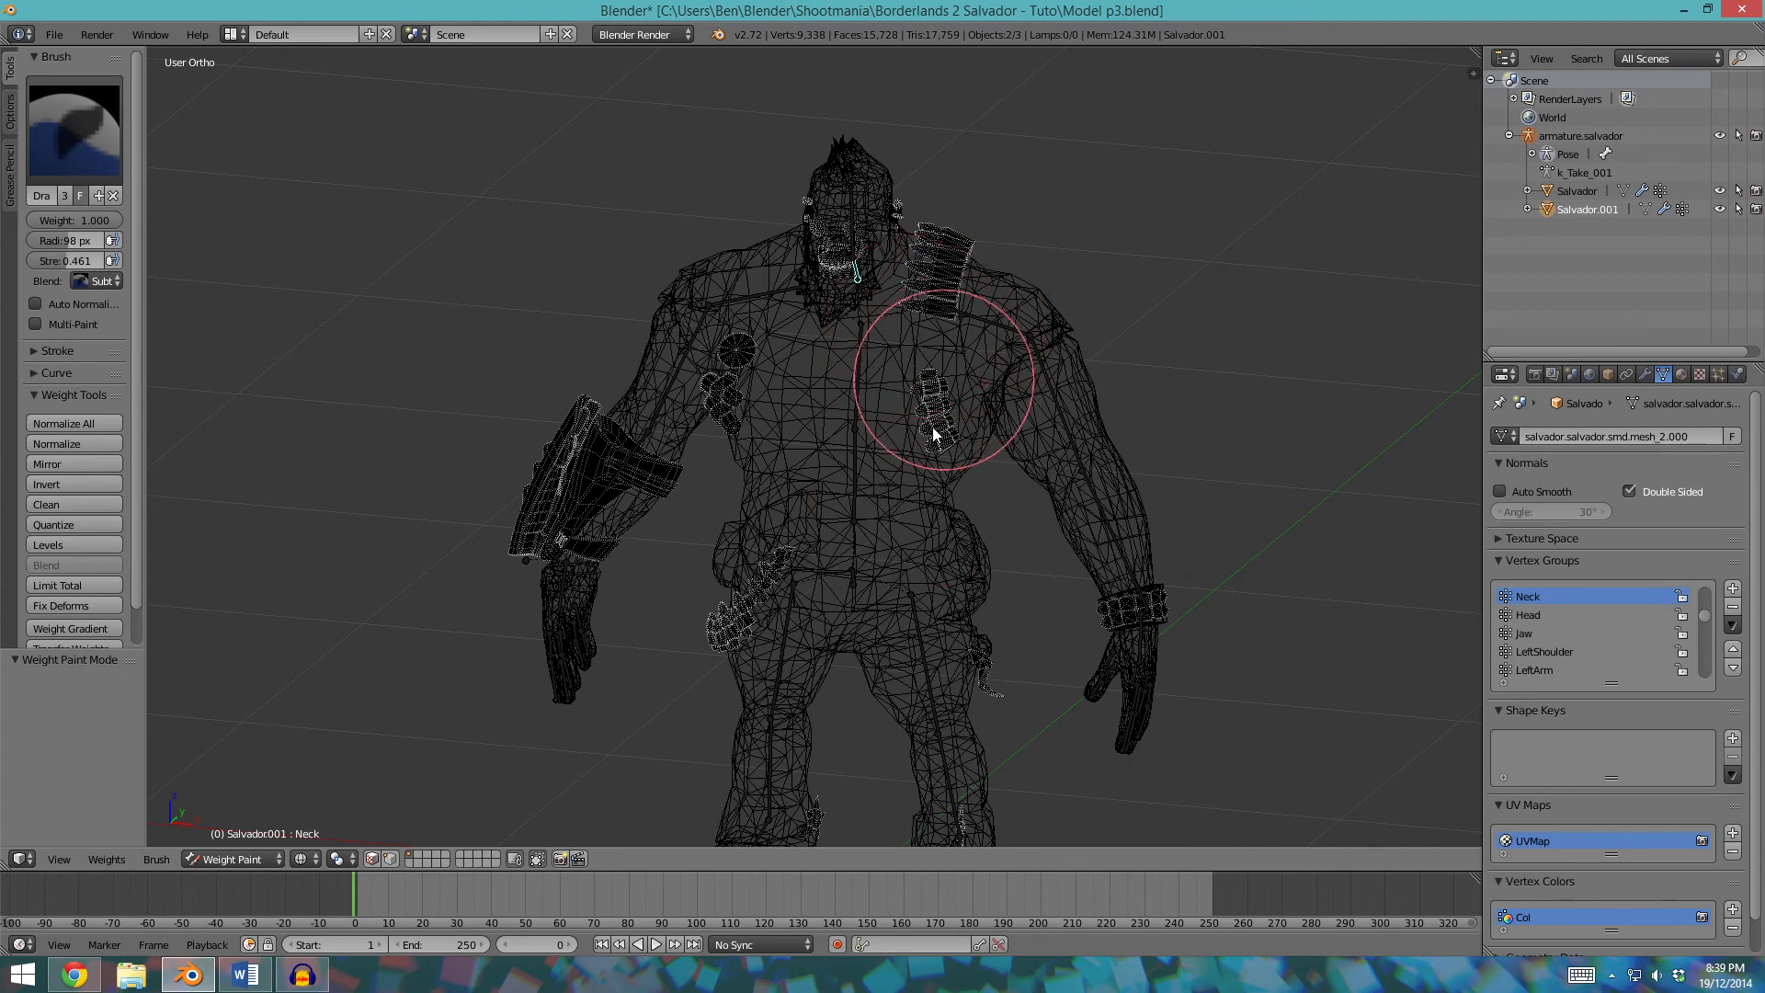
key("z")
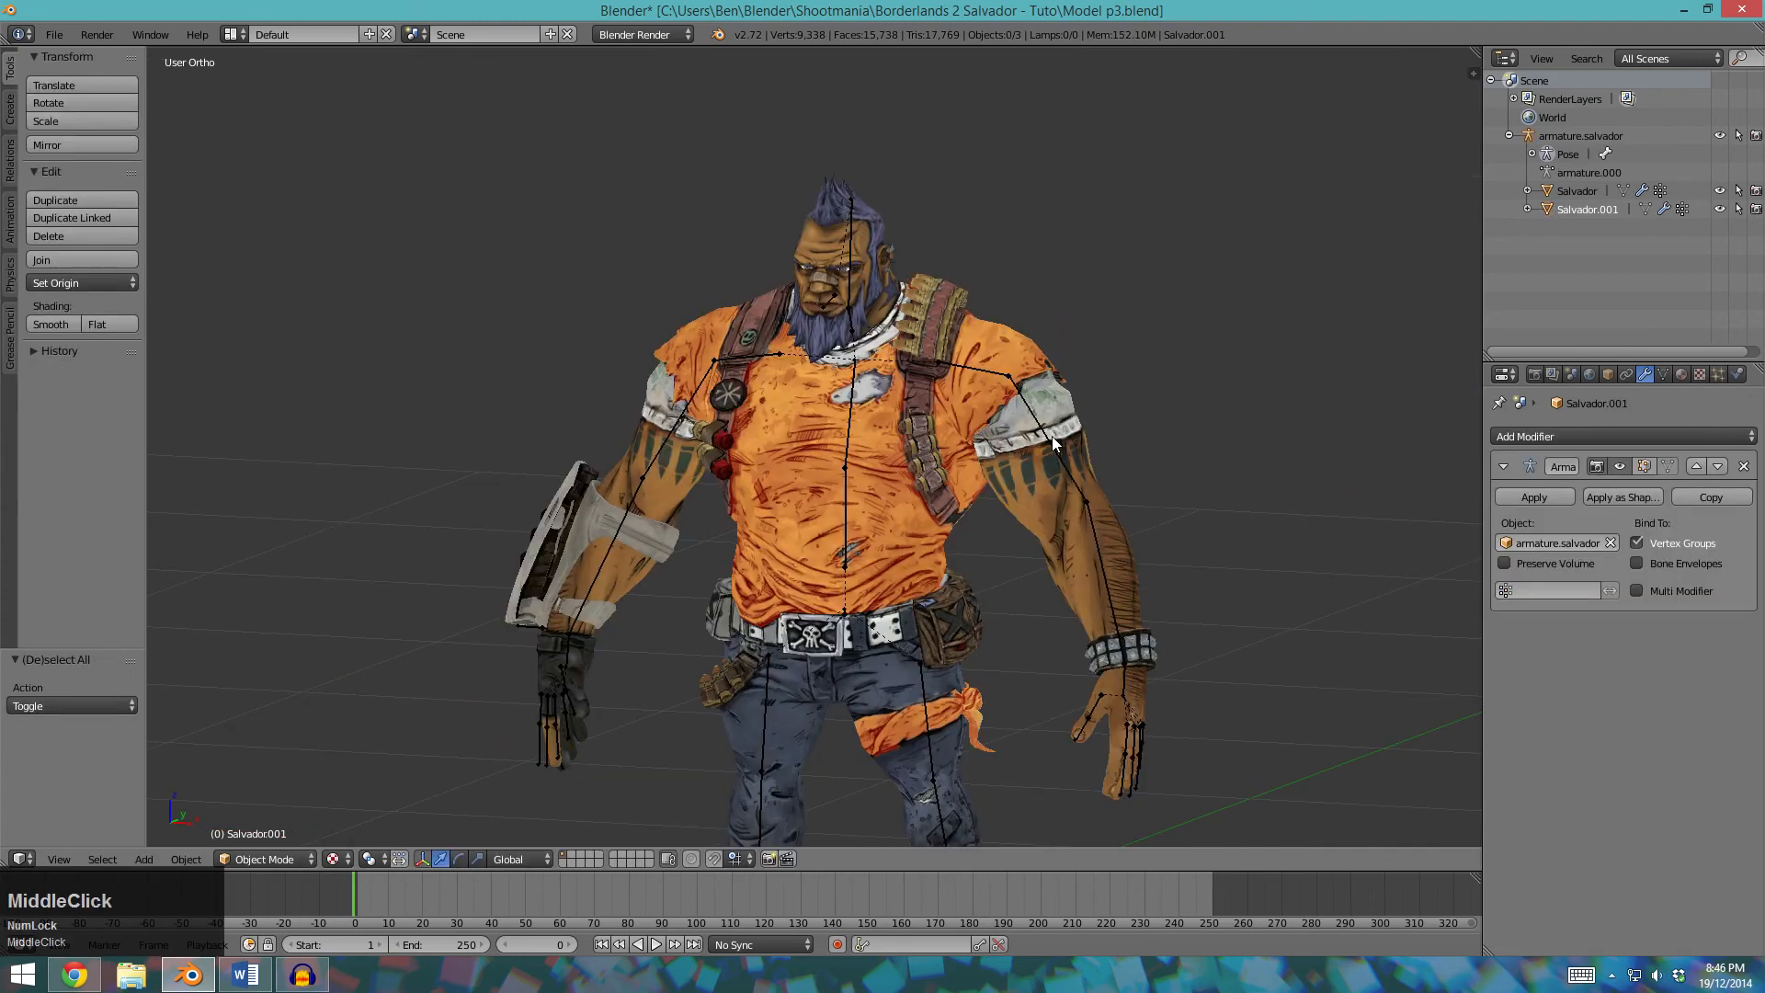
Select Salvador.001 and Salvador with Salvador as the active object, and join them into a single mesh.
left_click(1577, 190, "shift")
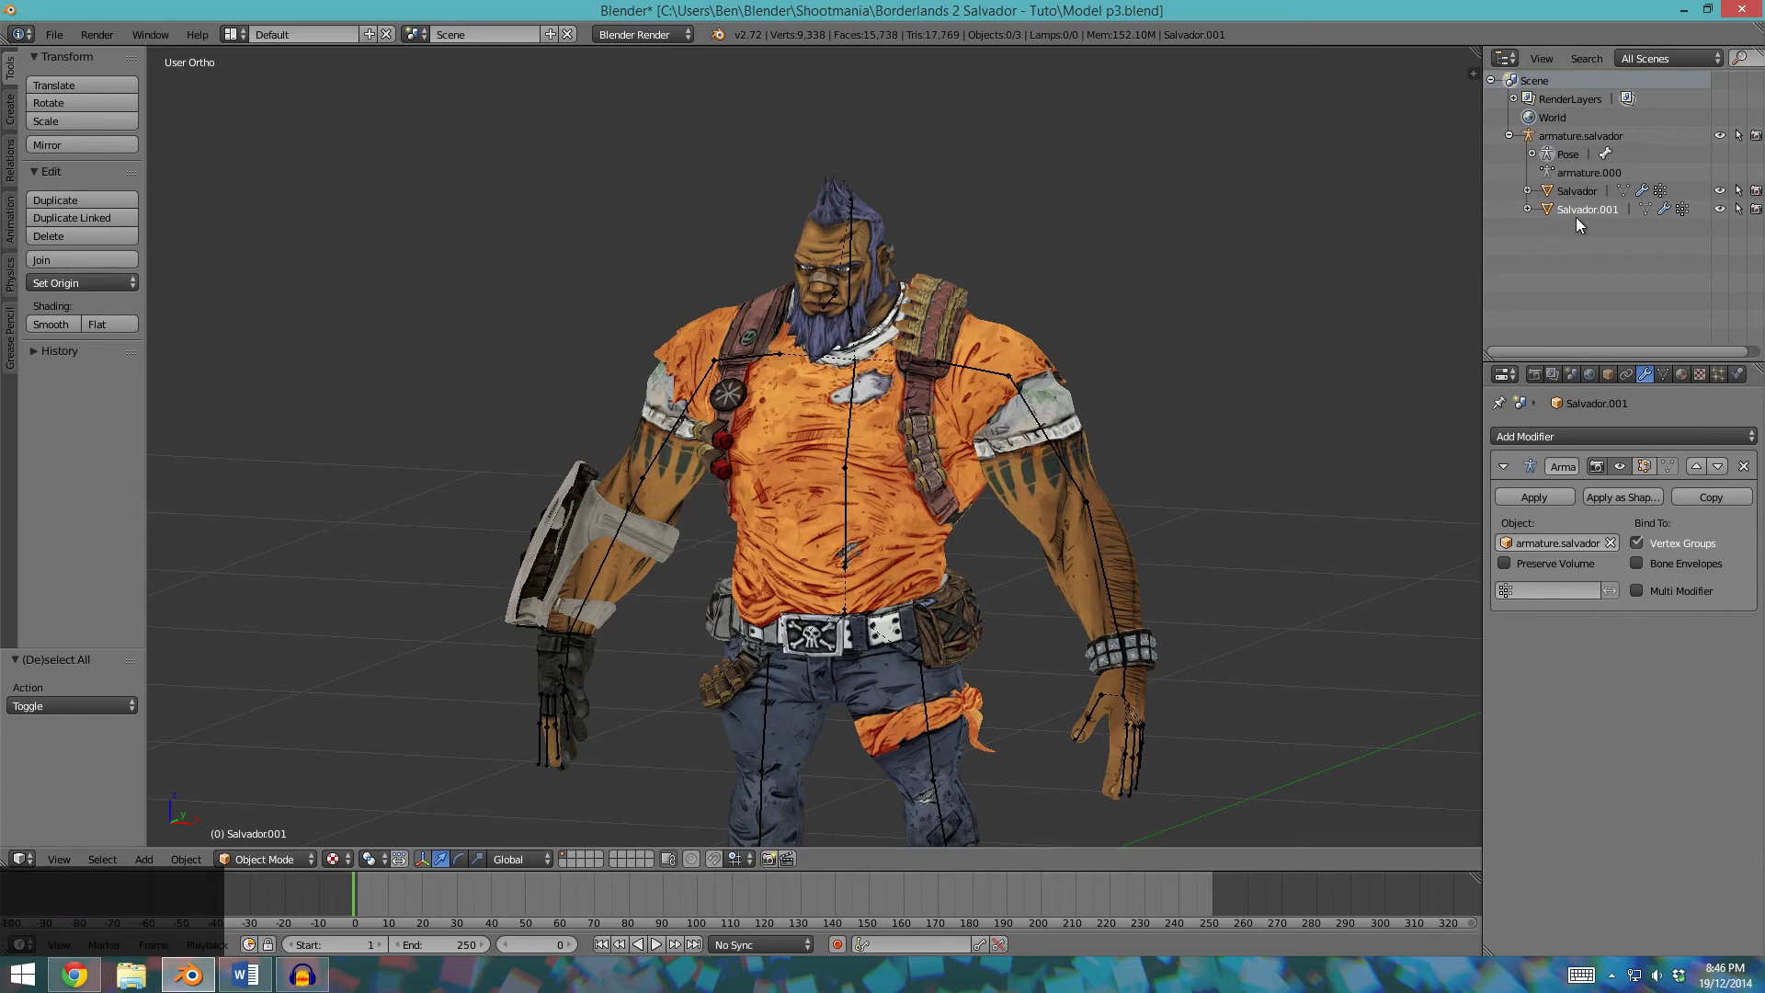
key("Num_Lock")
left_click(910, 333)
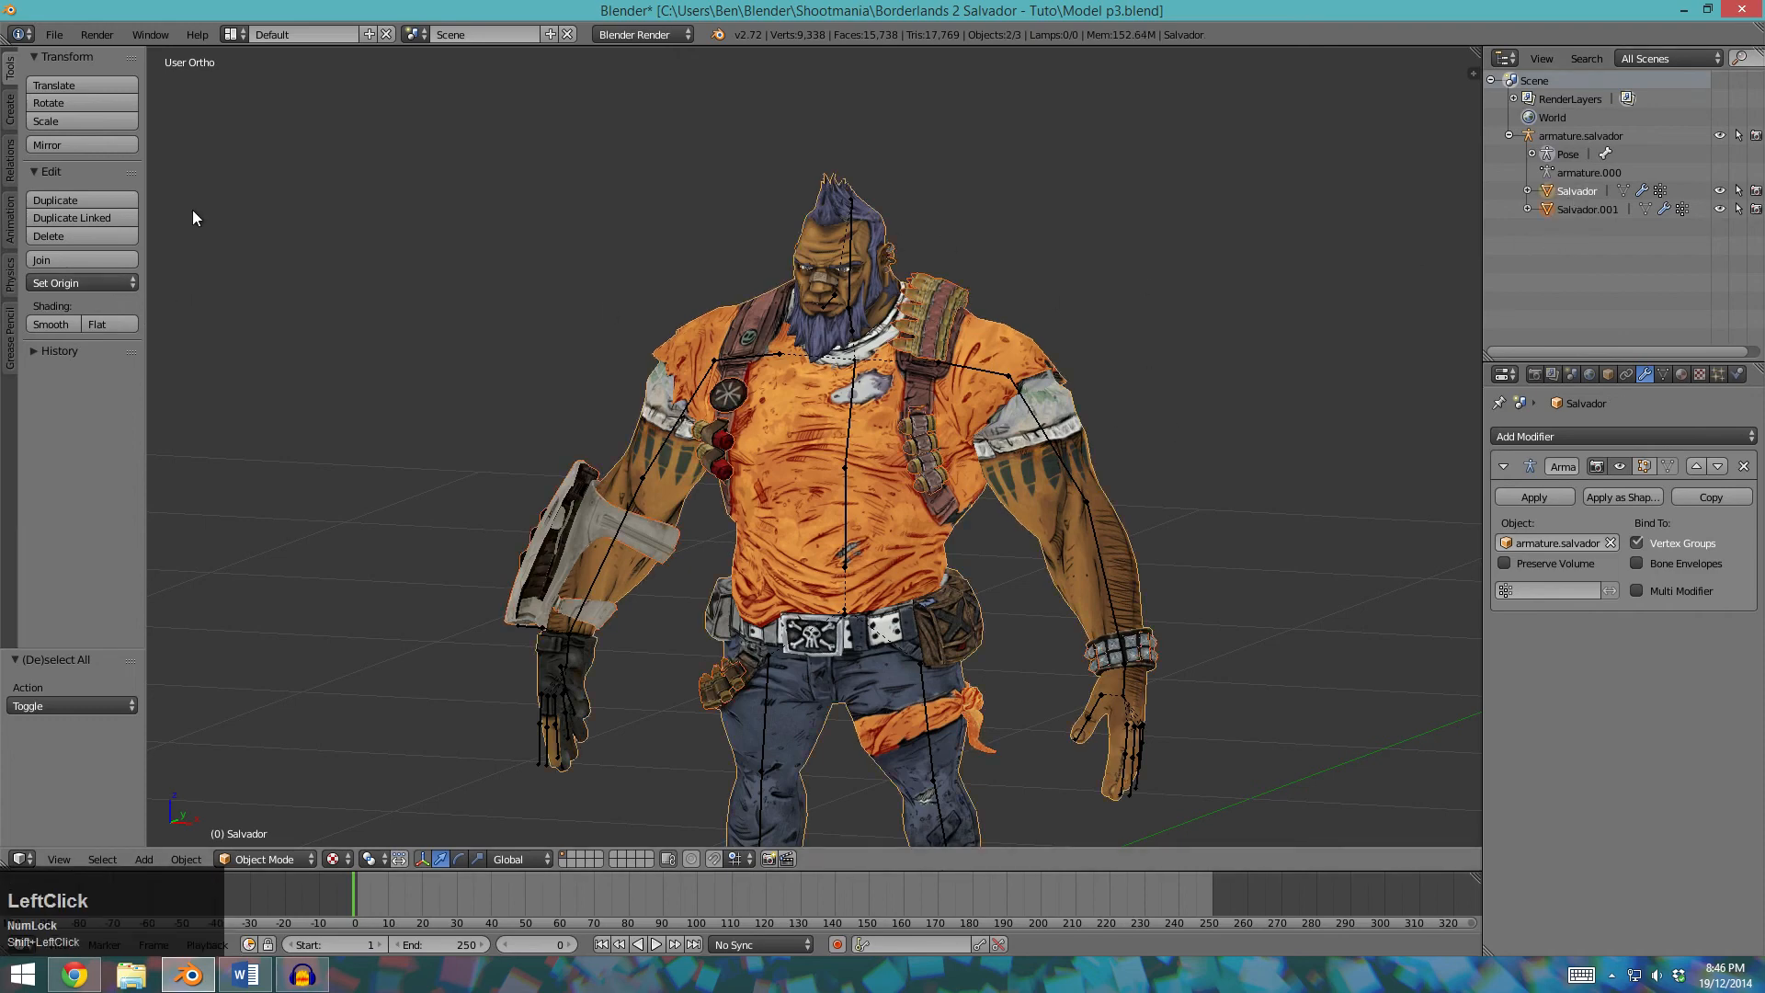
left_click(66, 259)
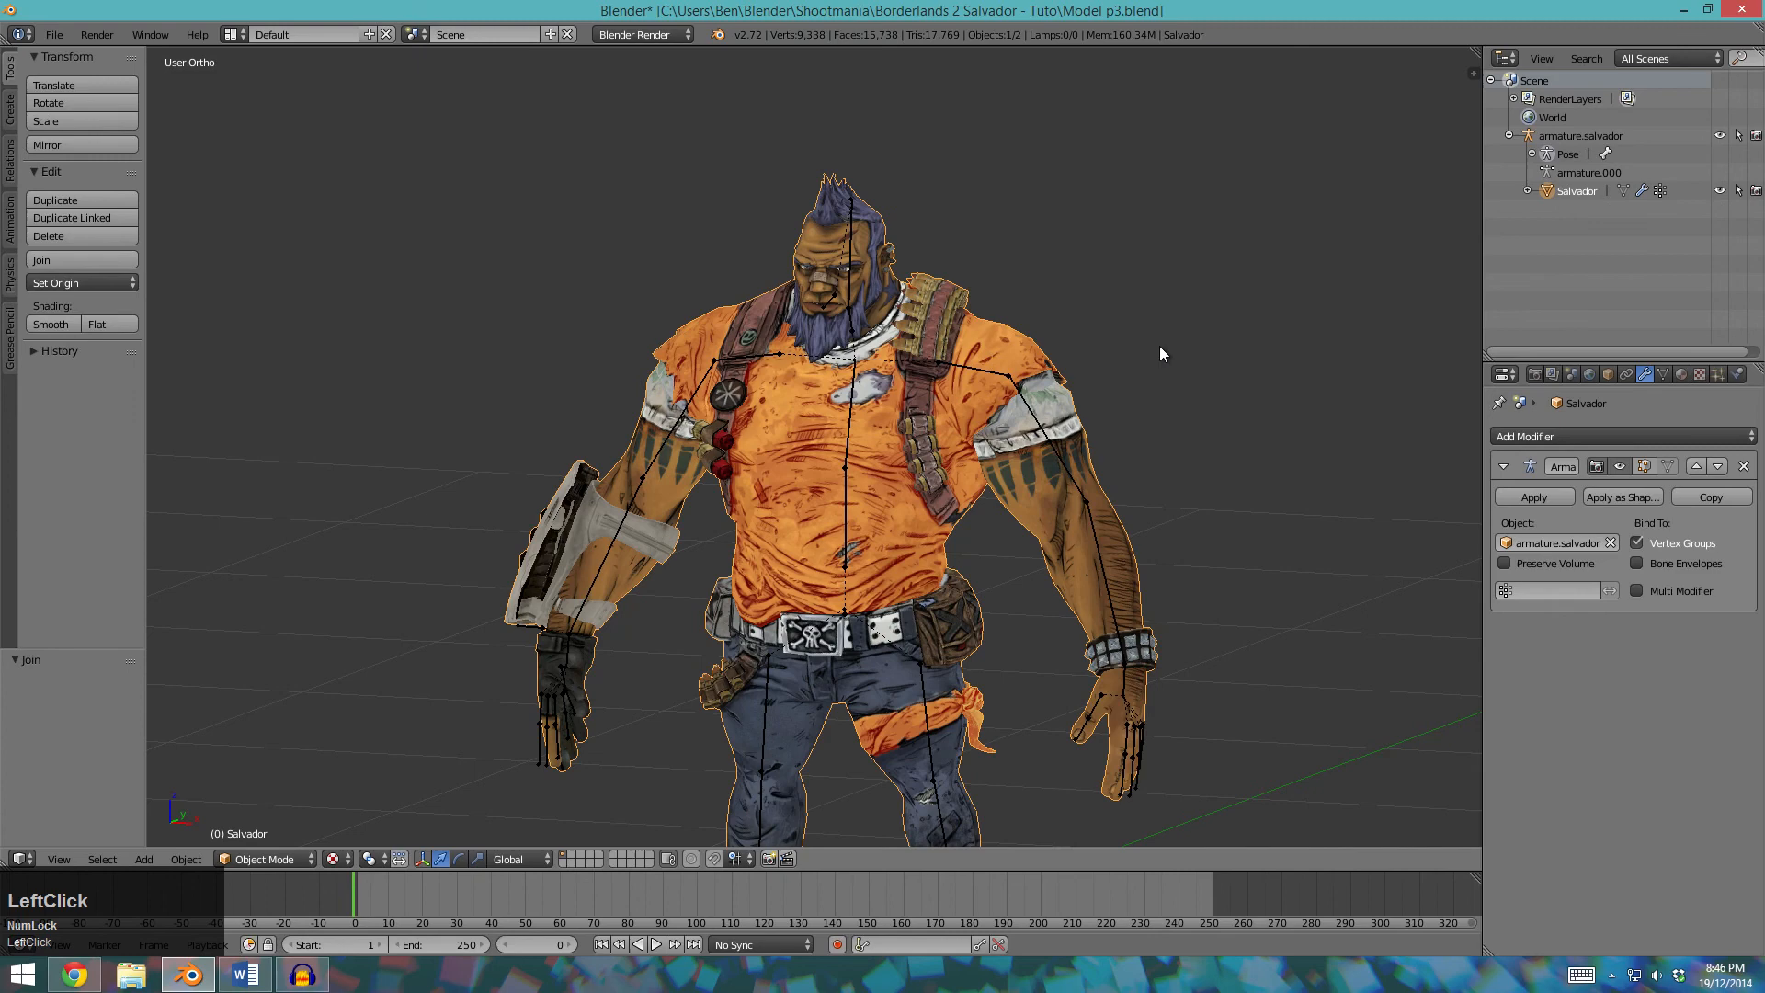
key("ctrl+z")
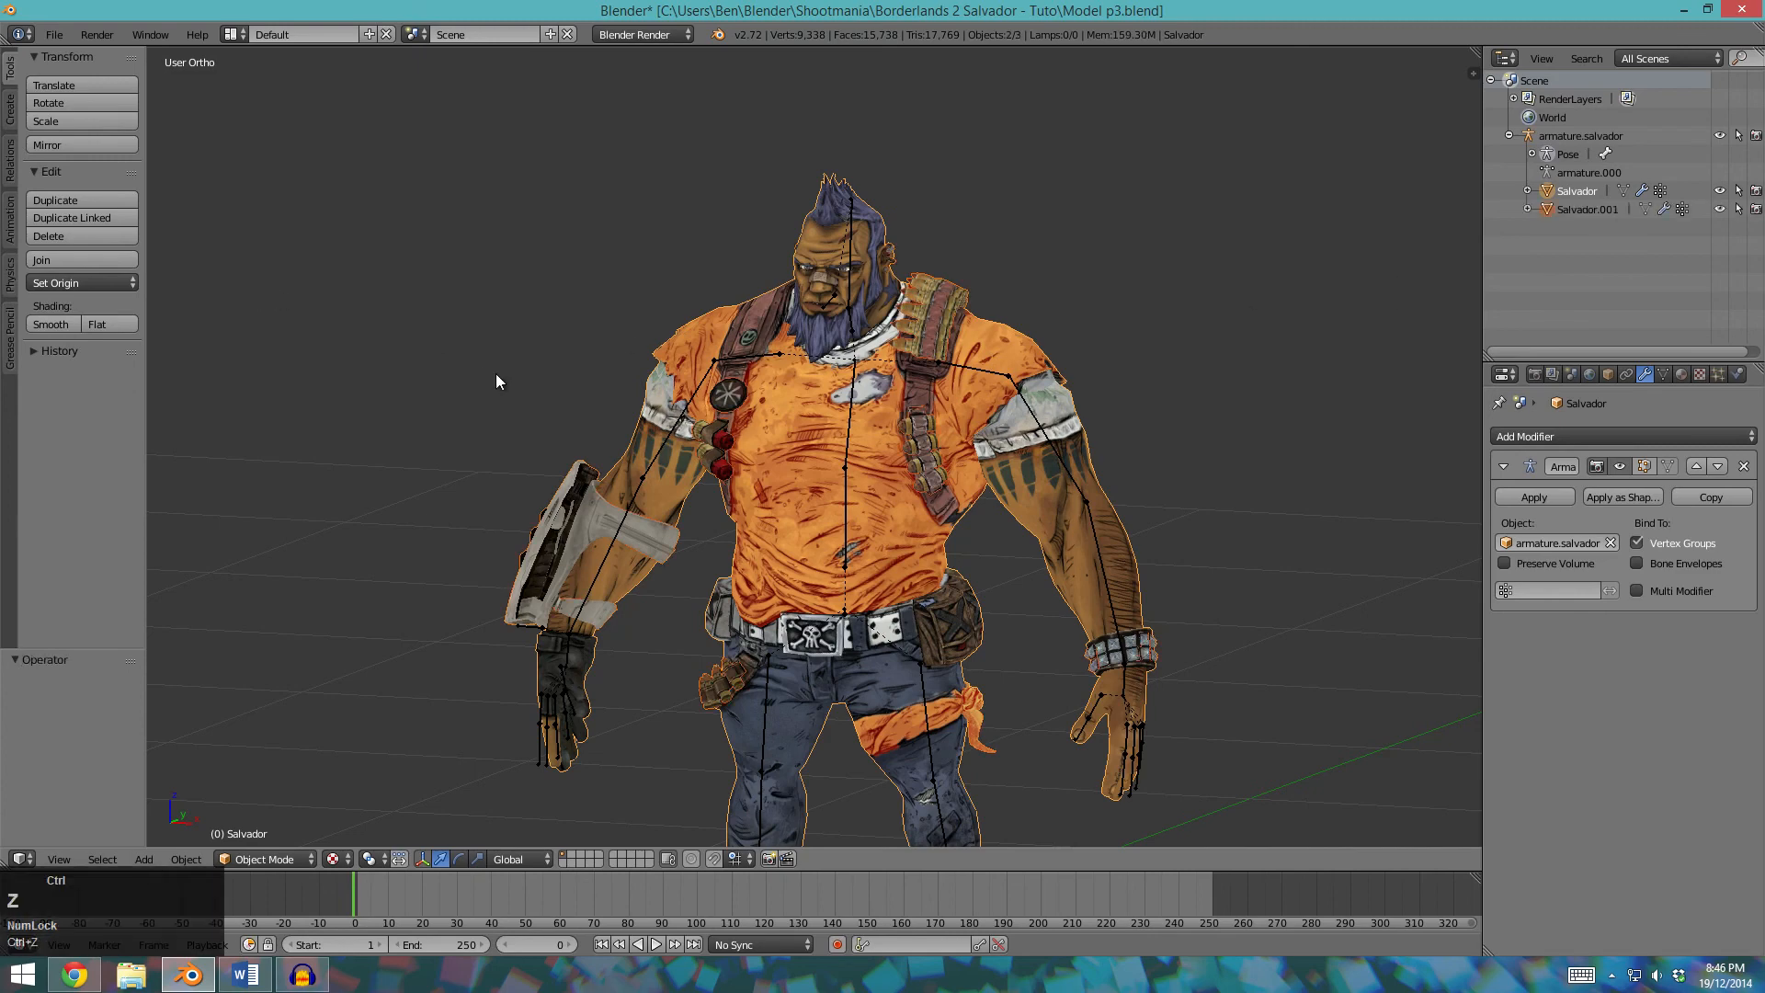
key("ctrl+j")
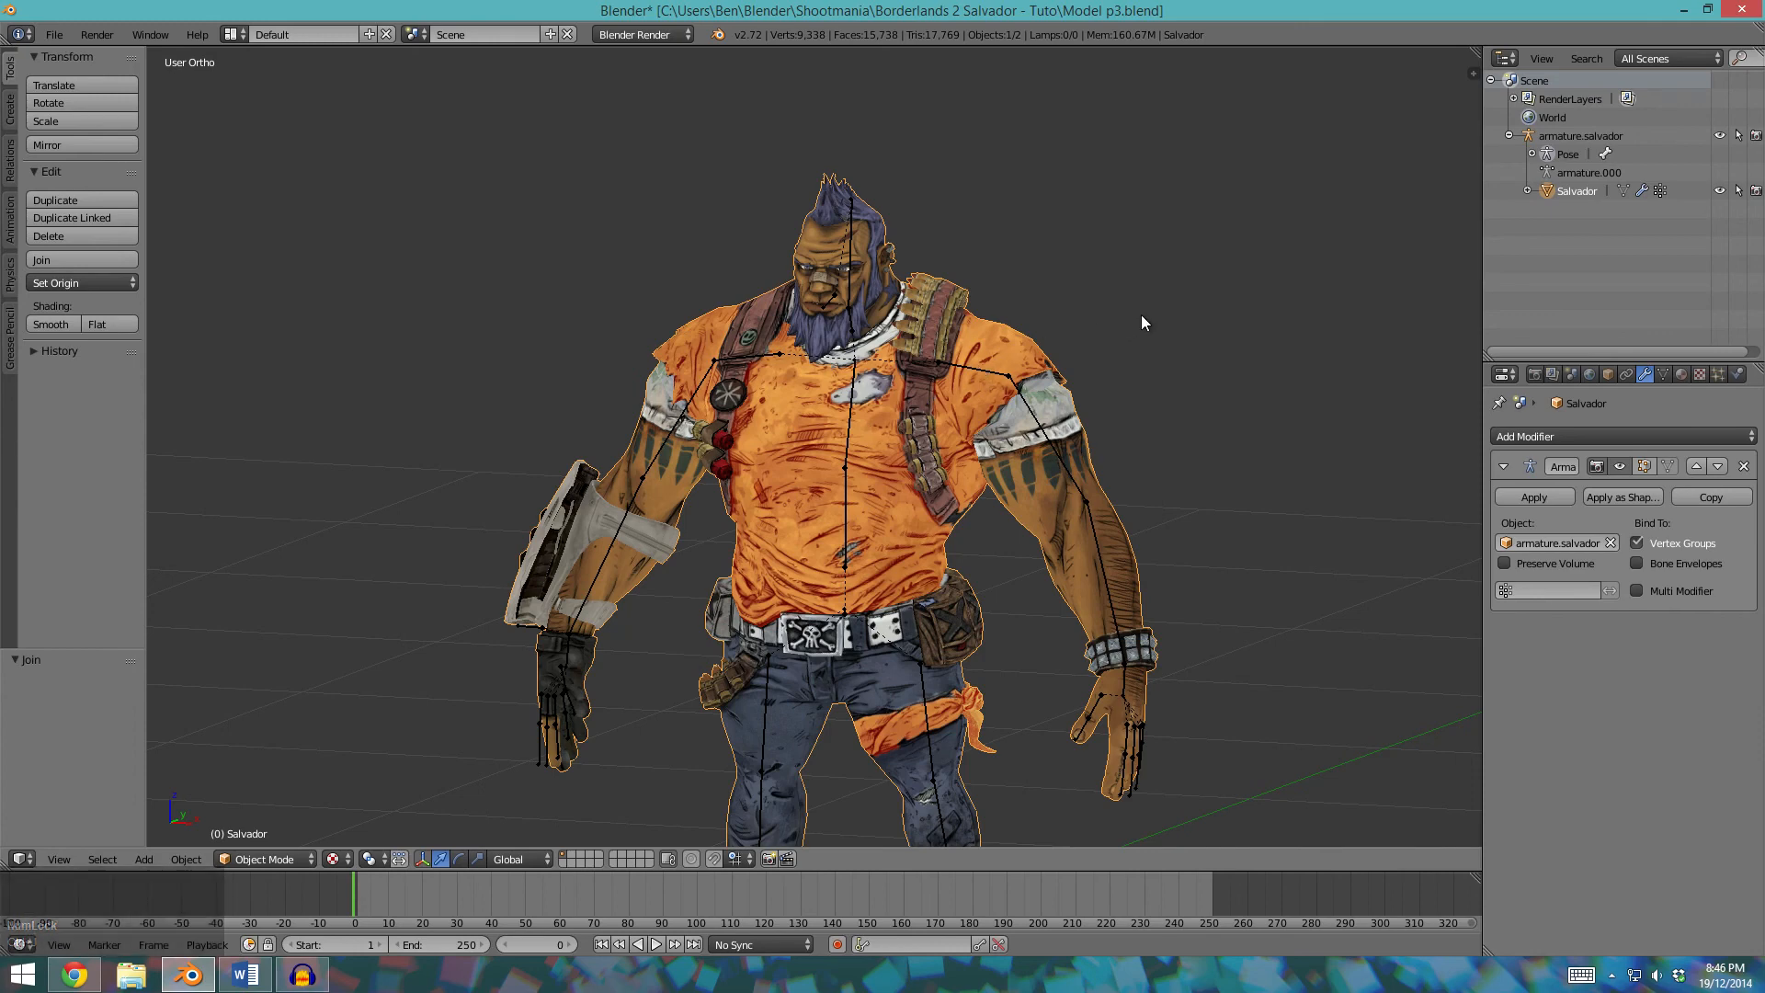
Put the joined Salvador mesh in Weight Paint mode and check the Spine1 and LeftShoulder bone weights, test-rotating the shoulder.
left_click(249, 858)
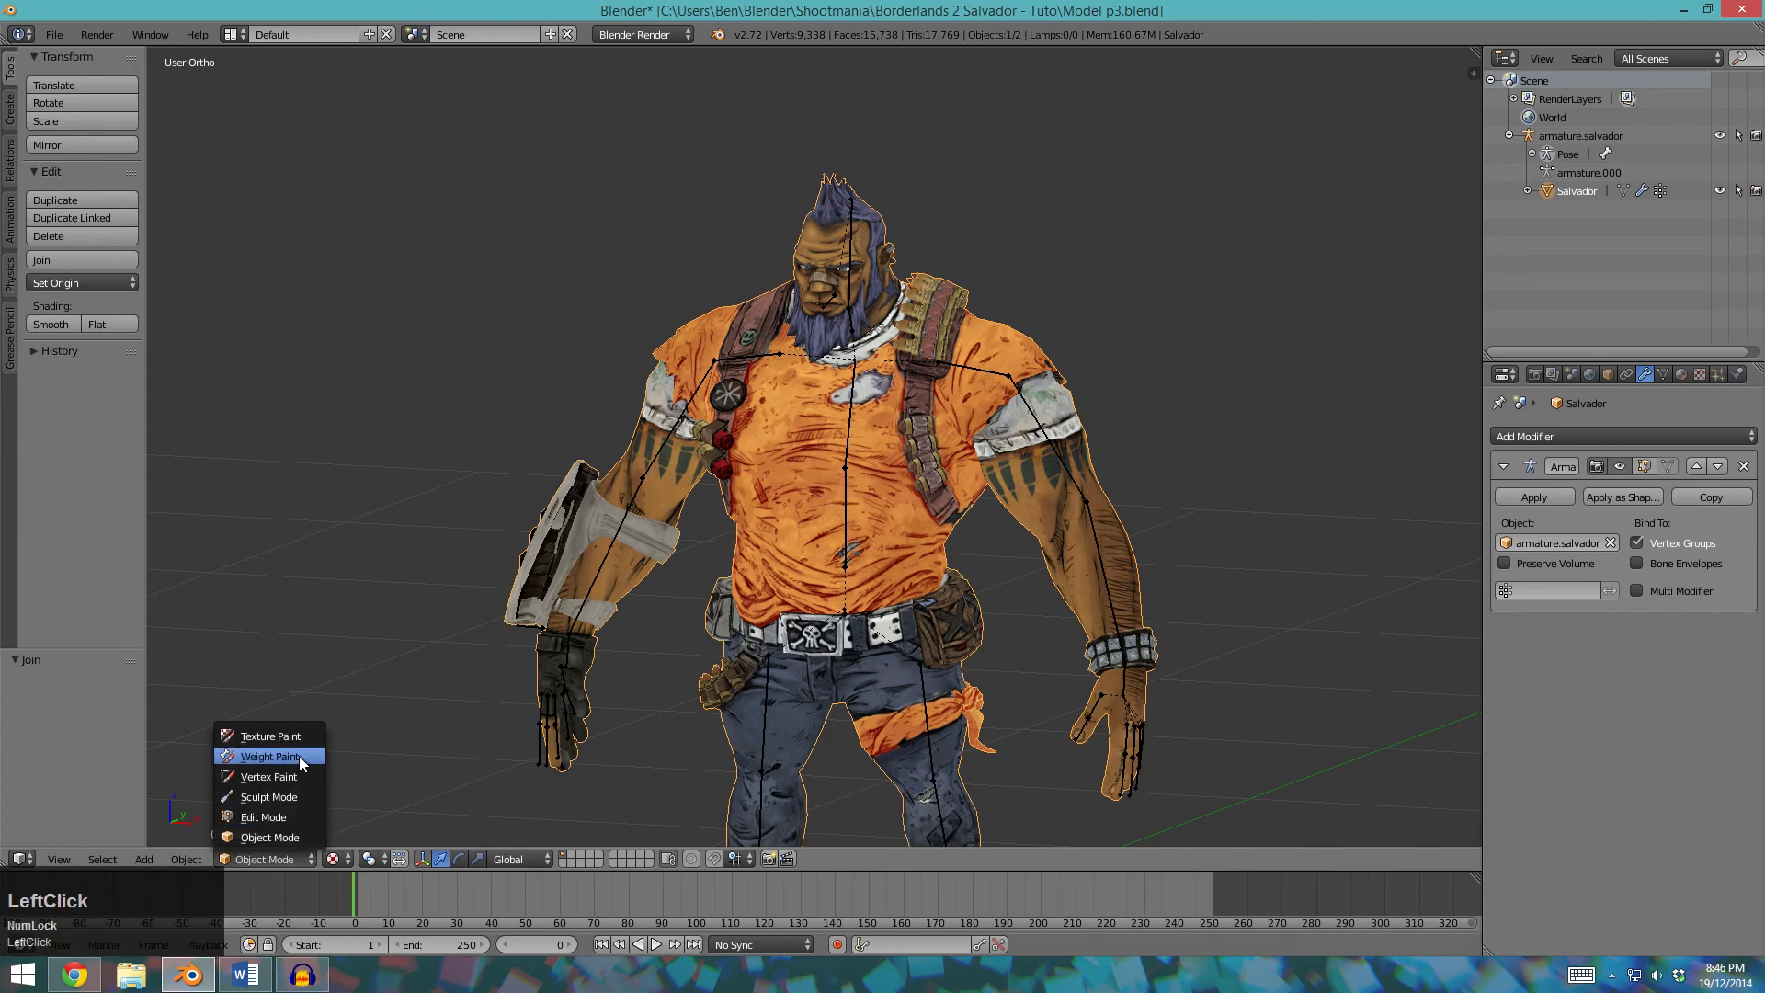
left_click(295, 755)
right_click(846, 418)
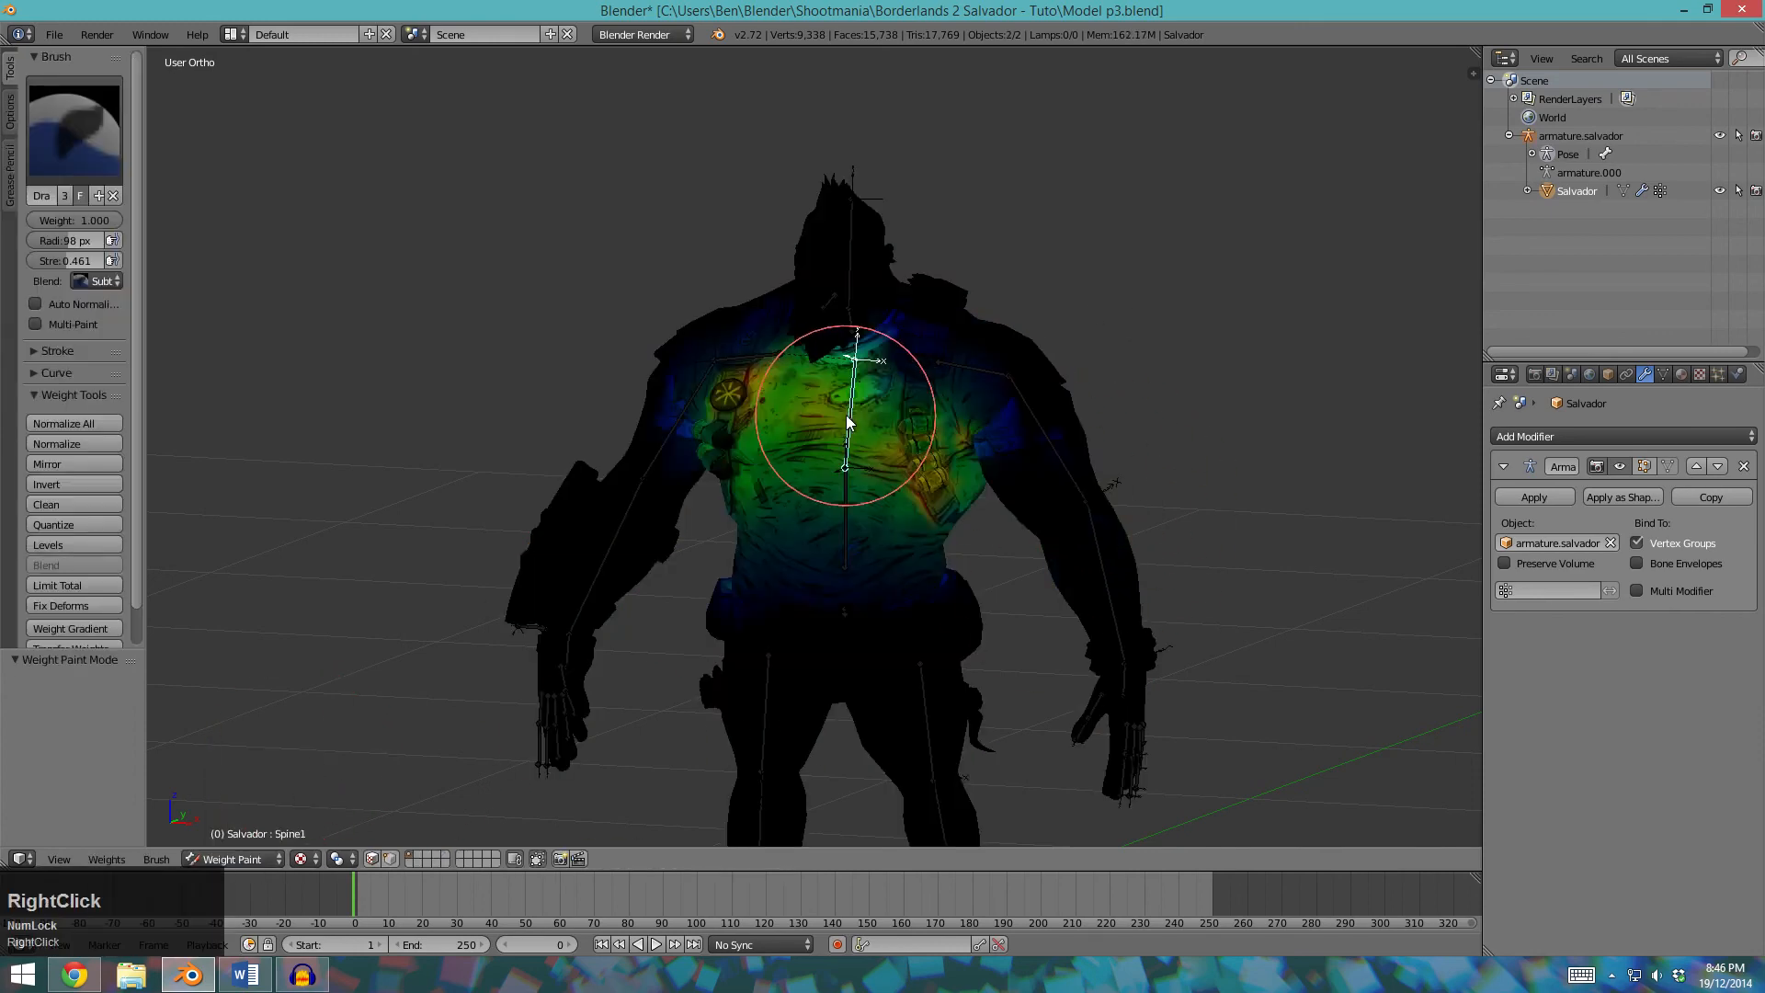
right_click(970, 377)
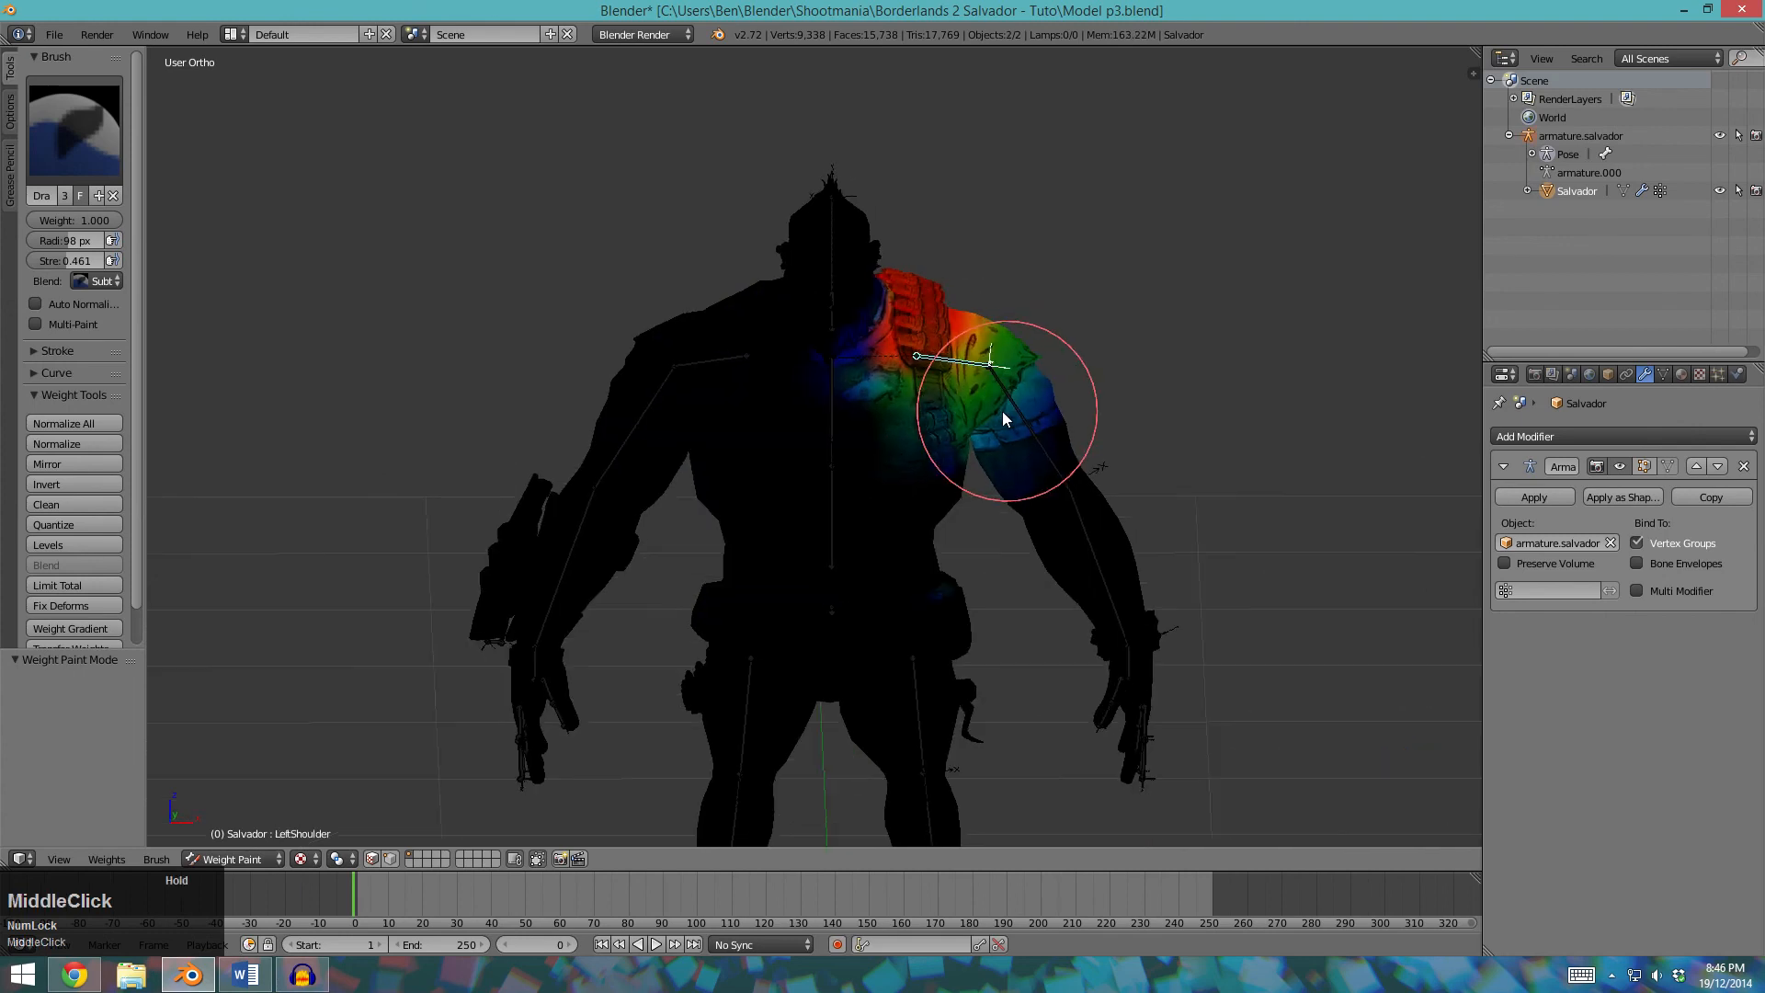
key("r")
middle_click(1032, 493)
Test-rotate the LeftArm bone twice to check how the sleeve and upper arm deform, cancelling each rotation.
right_click(1076, 483)
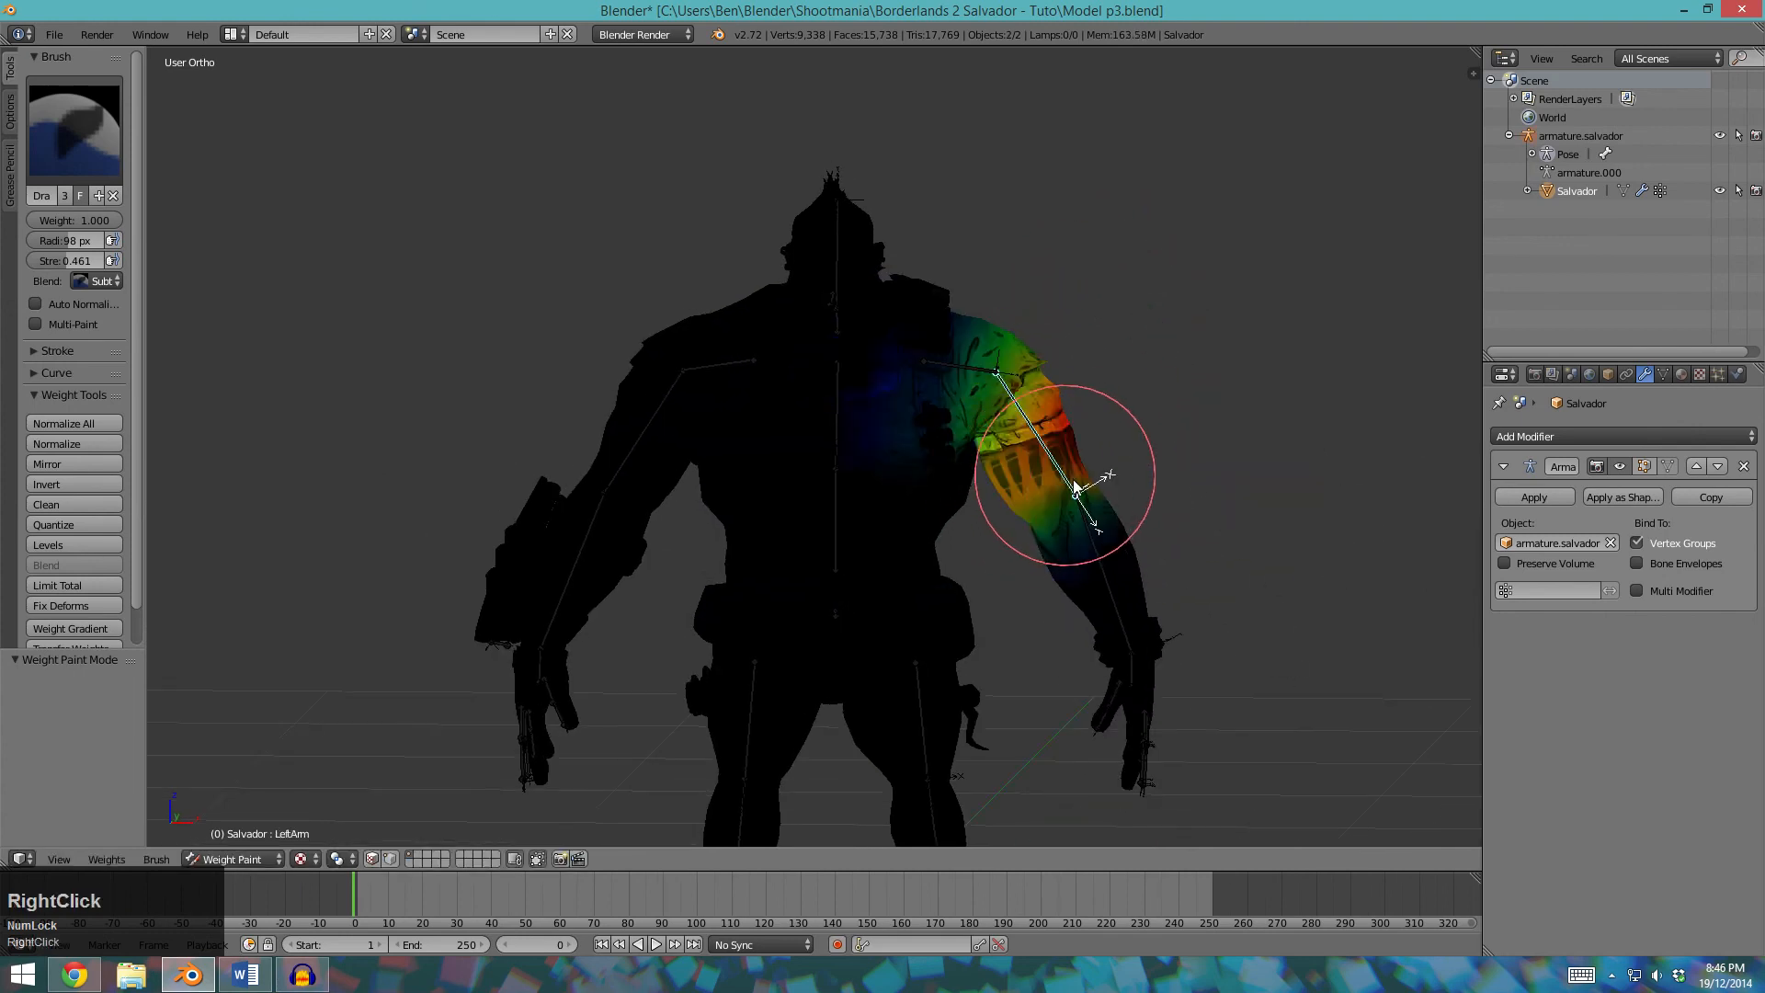
key("r")
key("Escape")
key("r")
key("Escape")
Test-rotate the upper-leg bones on both sides to check the thigh deformation, cancelling each rotation.
right_click(924, 725)
key("r")
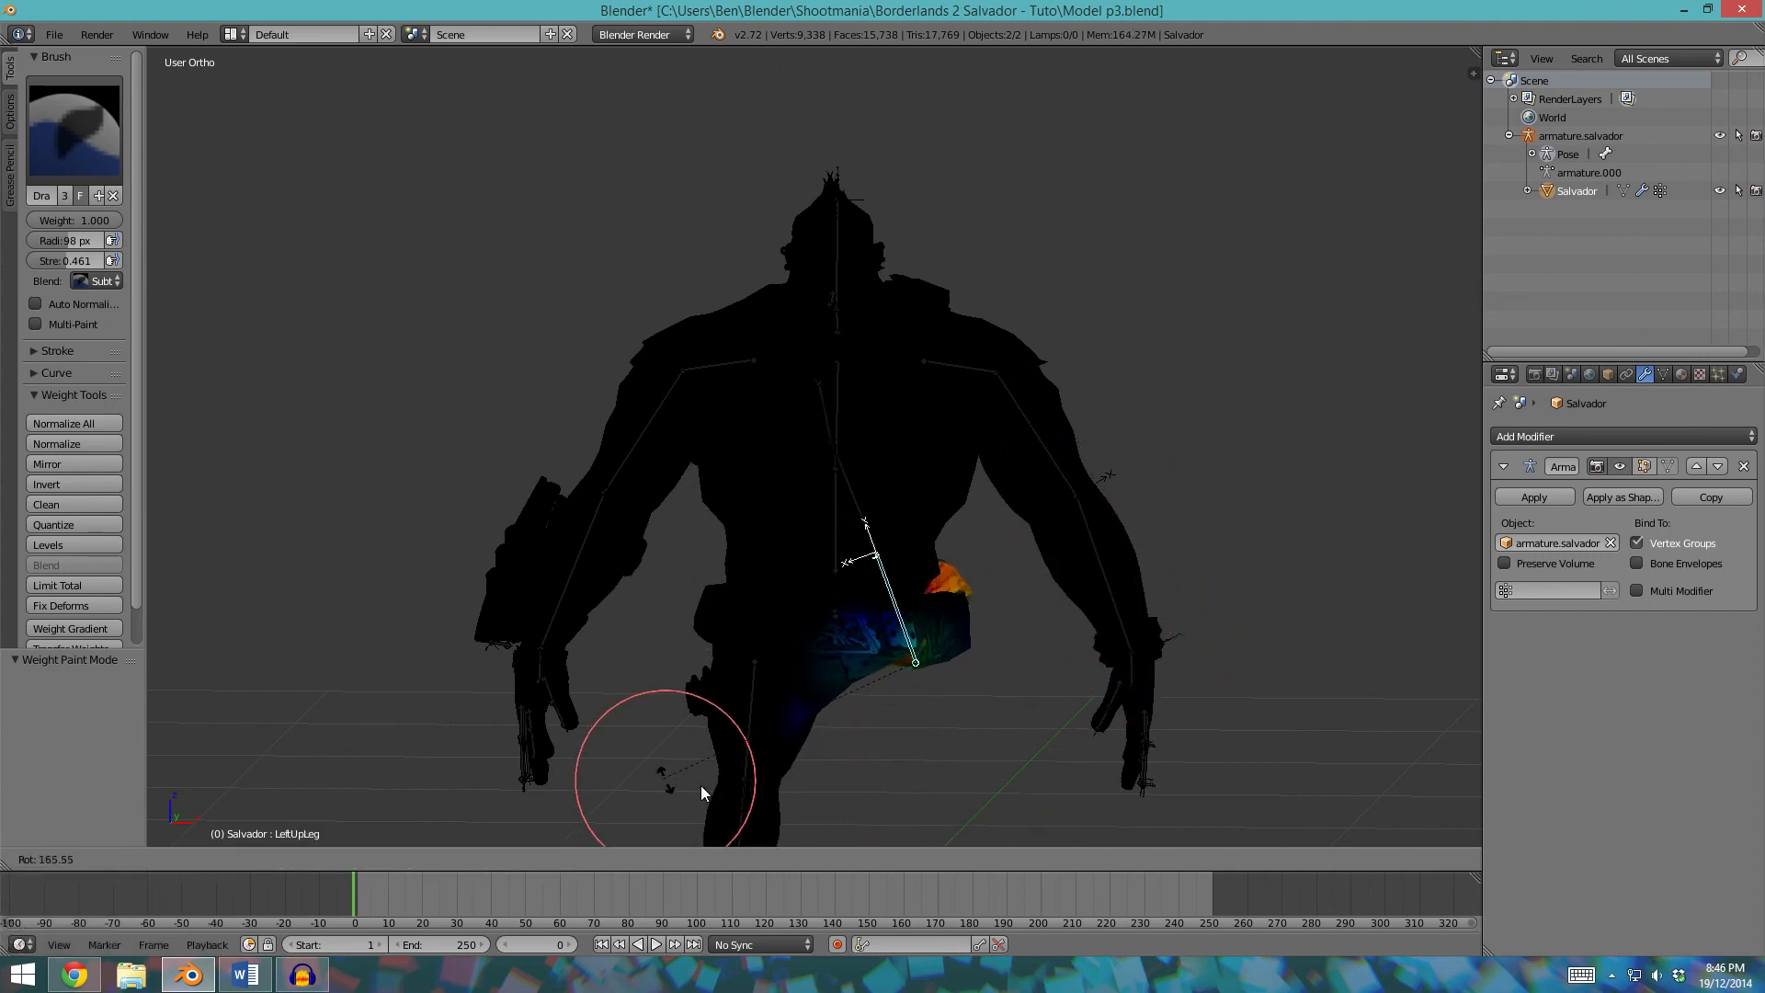
key("Escape")
right_click(759, 709)
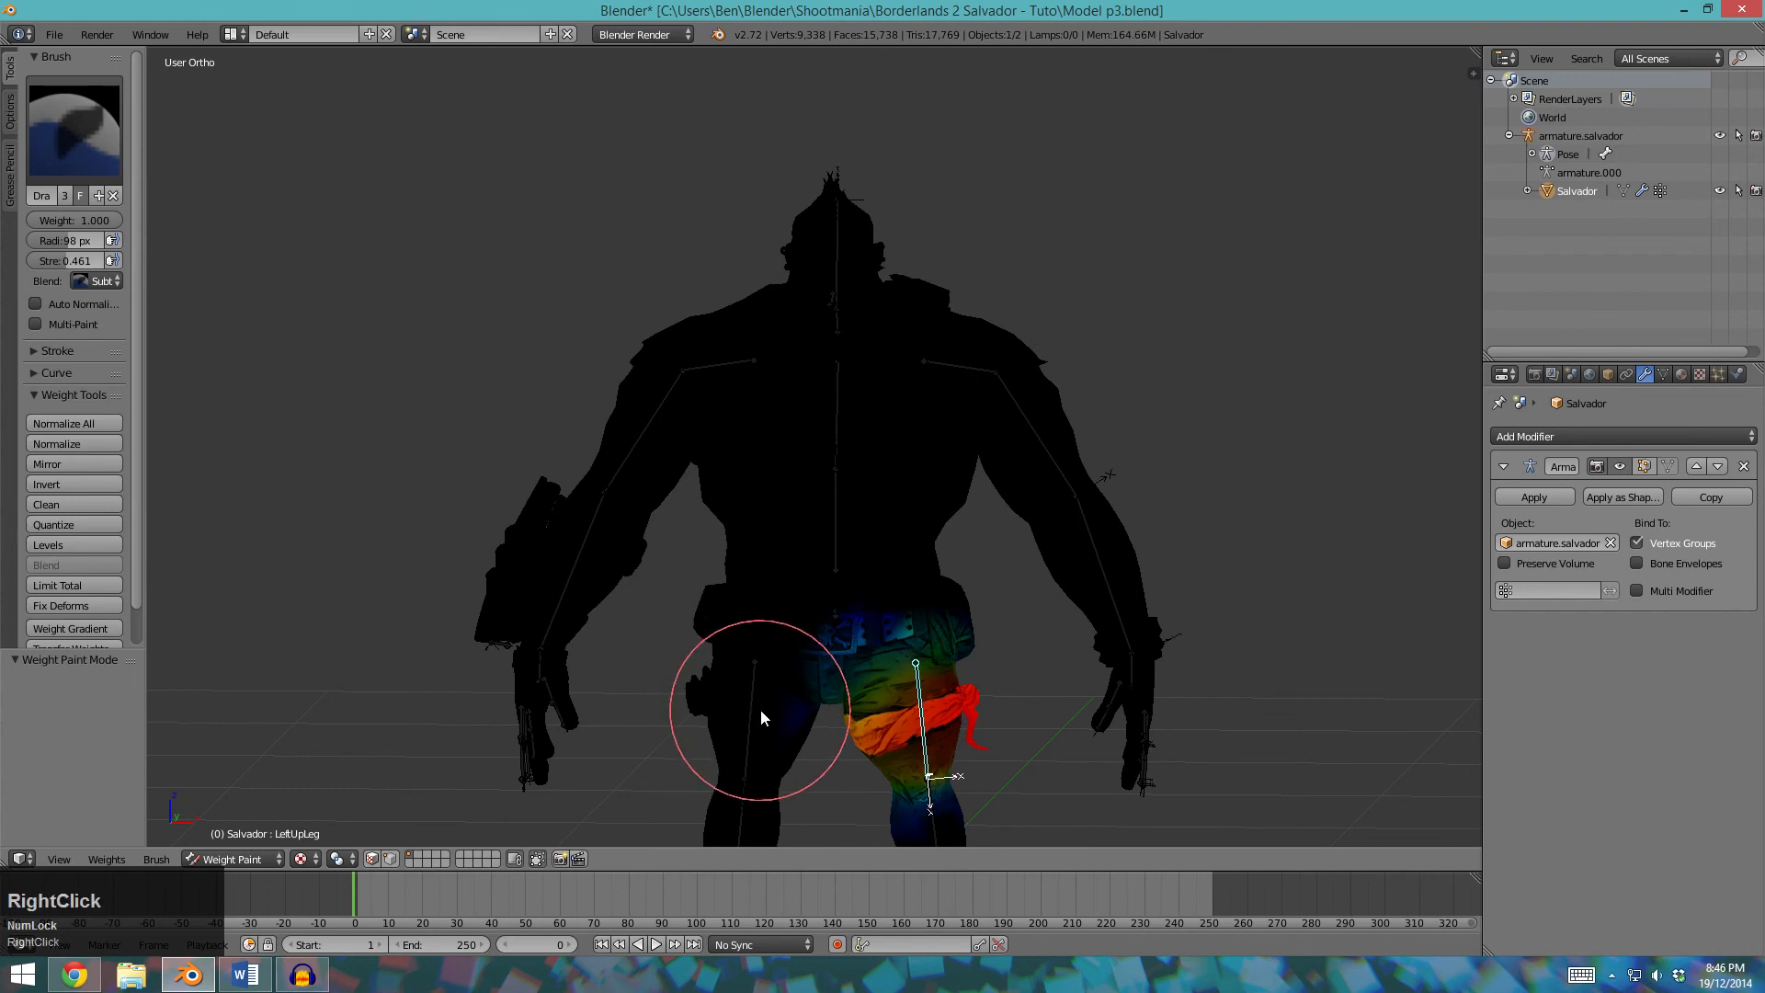
key("r")
key("Escape")
Test-rotate the Head bone and the Jaw bone to check the face and beard deformation, cancelling each rotation.
right_click(837, 245)
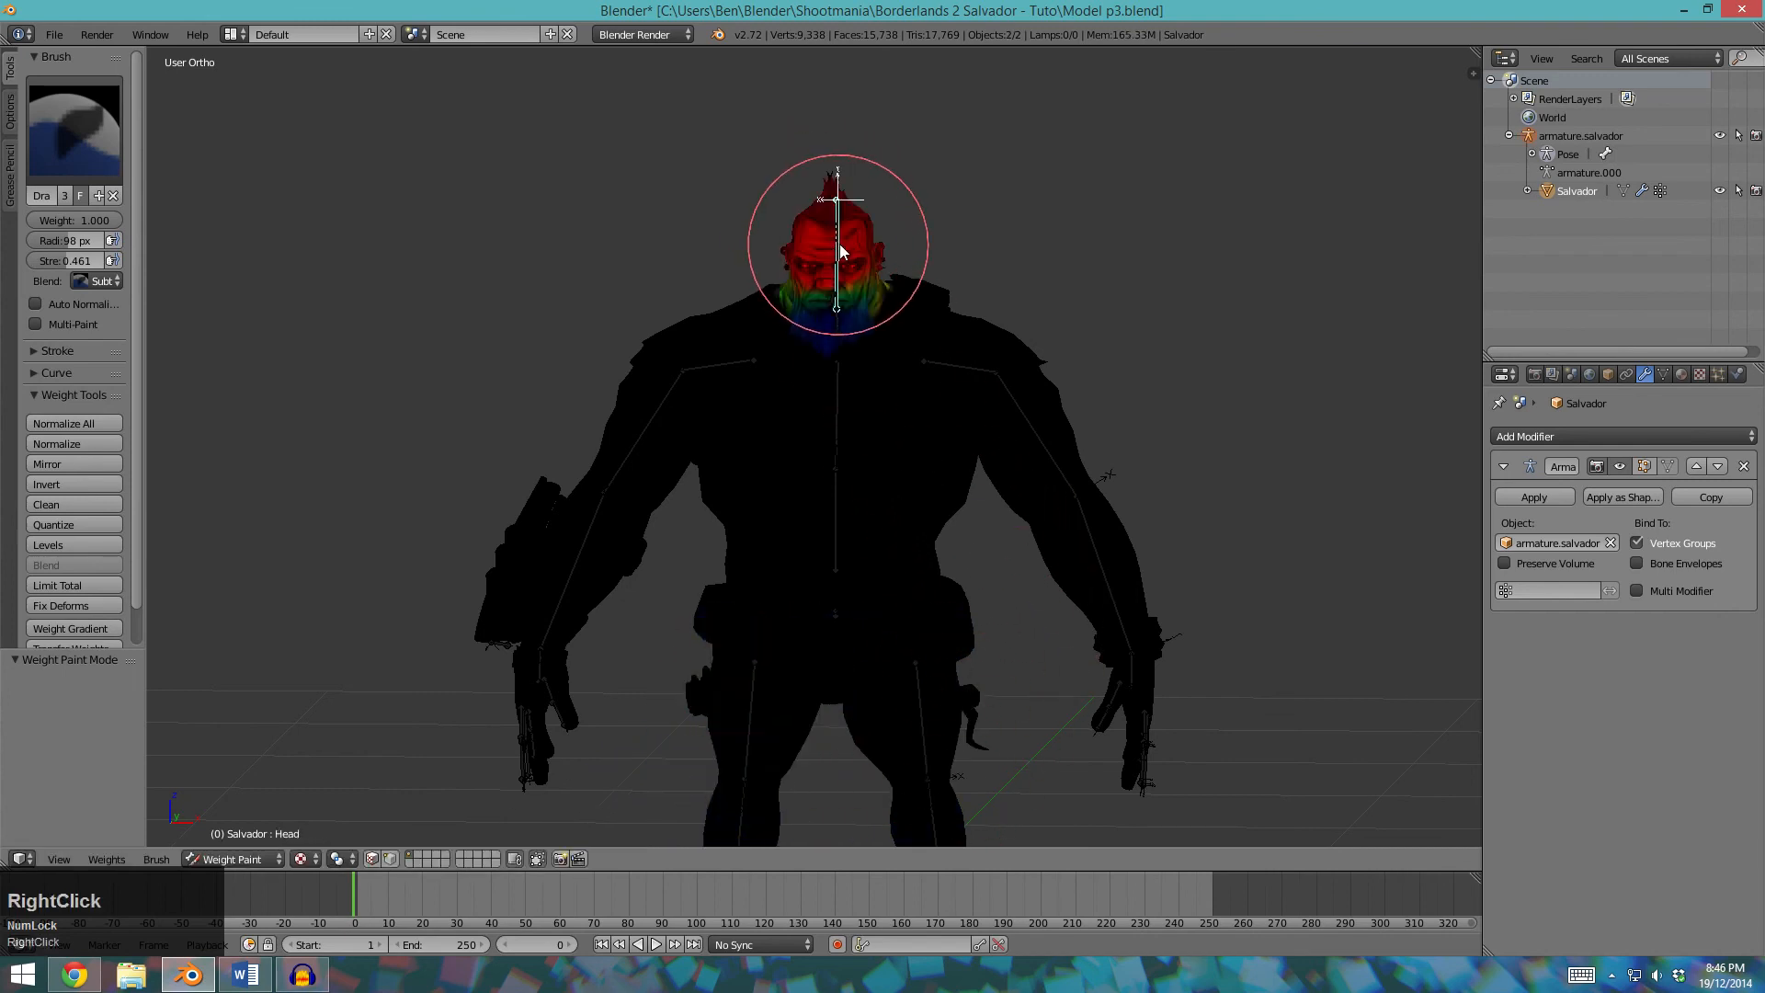
key("r")
key("Escape")
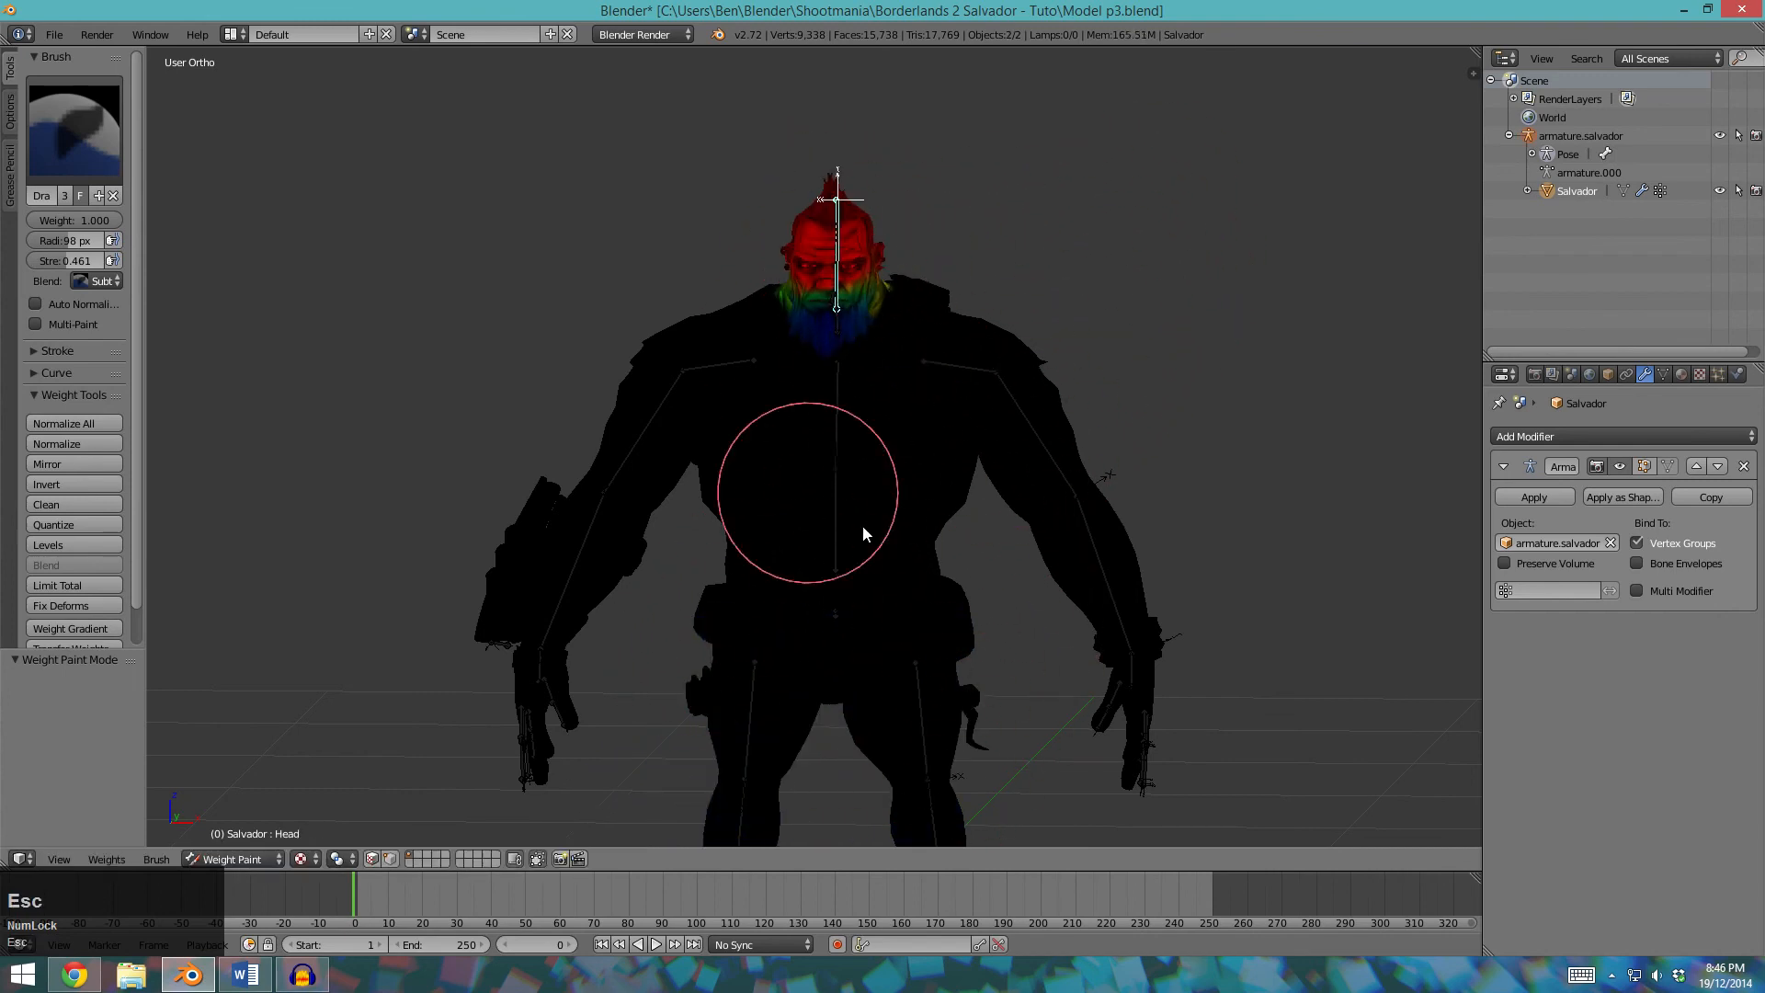
middle_click_drag(865, 424, 864, 317)
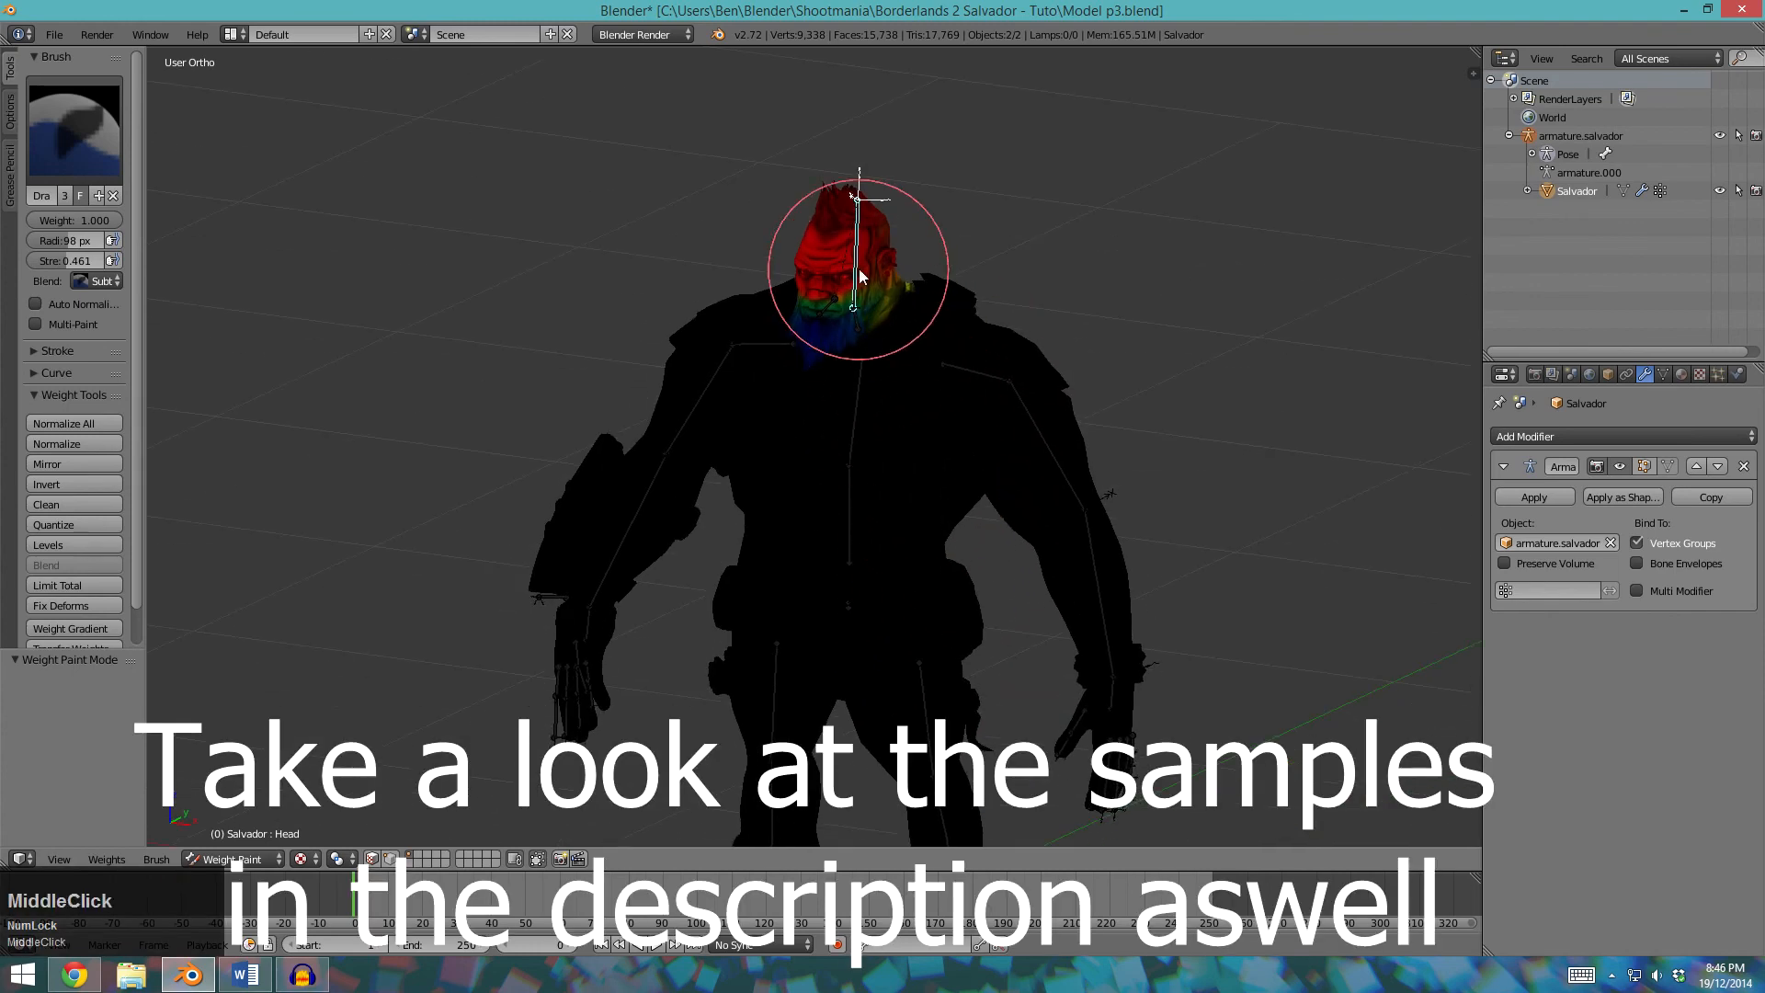
right_click(825, 307)
key("r")
key("Escape")
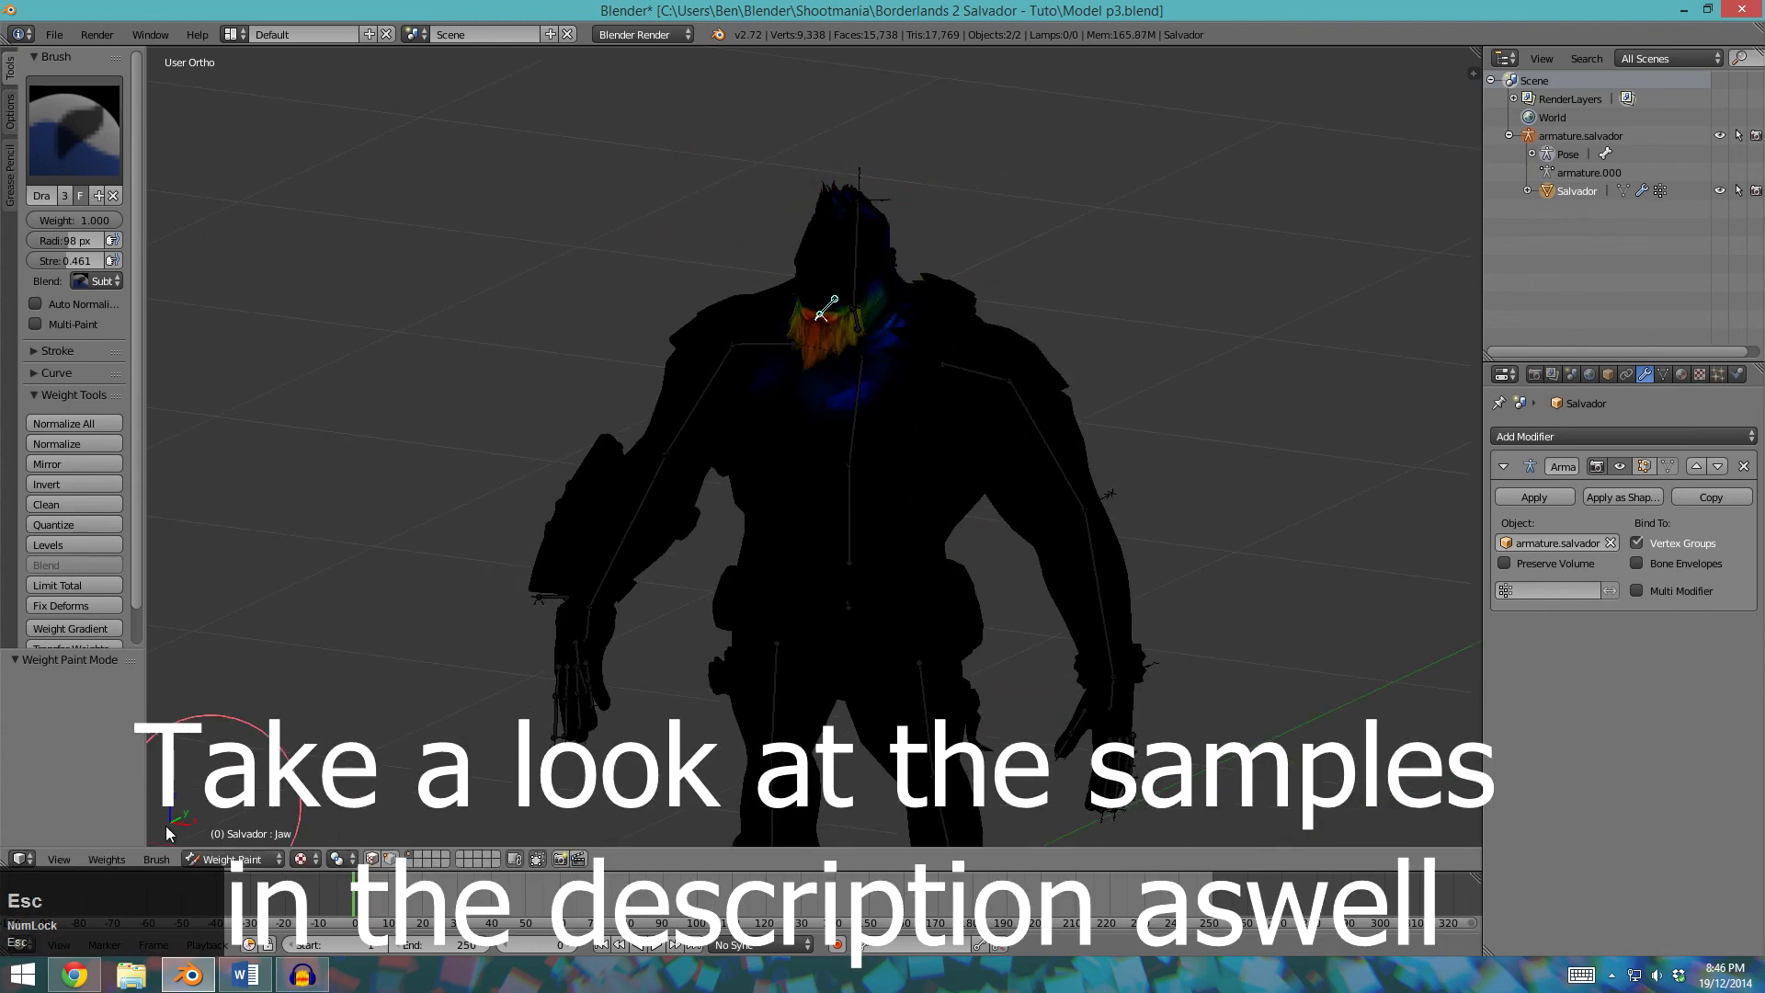
Return the Salvador mesh to Object Mode and deselect everything.
left_click(237, 860)
left_click(244, 726)
key("a")
scroll(899, 614, "down", 1)
middle_click_drag(899, 614, 1000, 633)
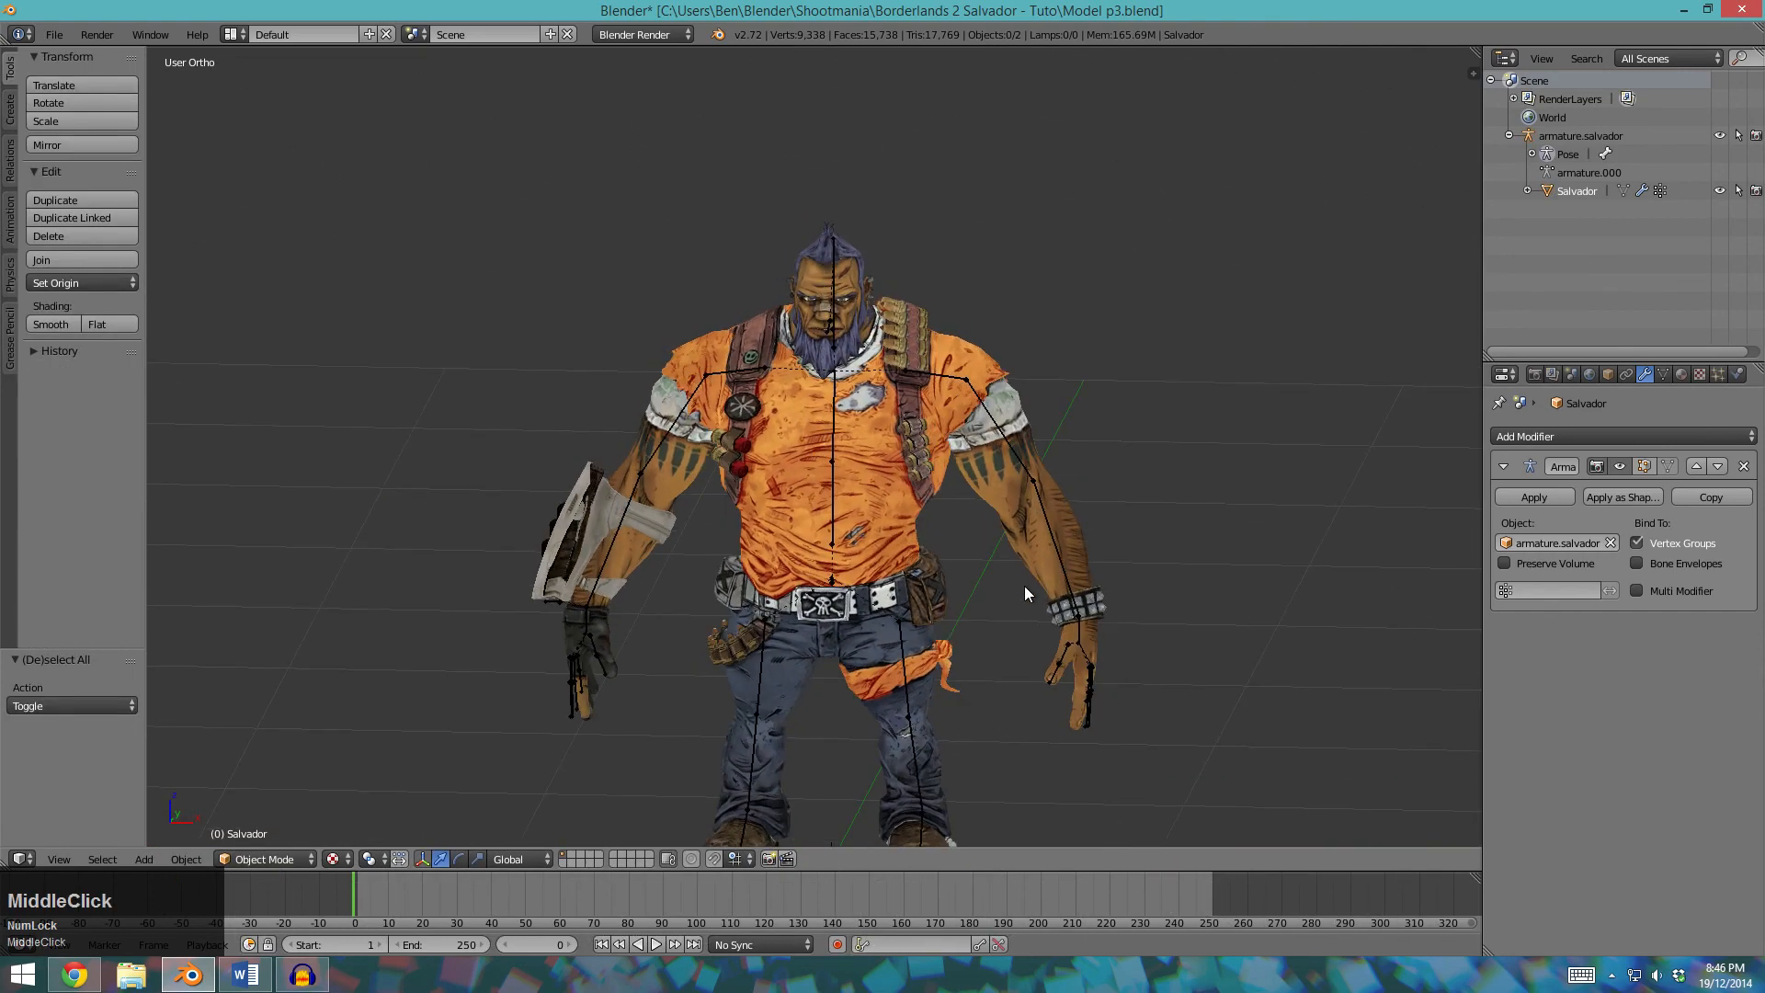